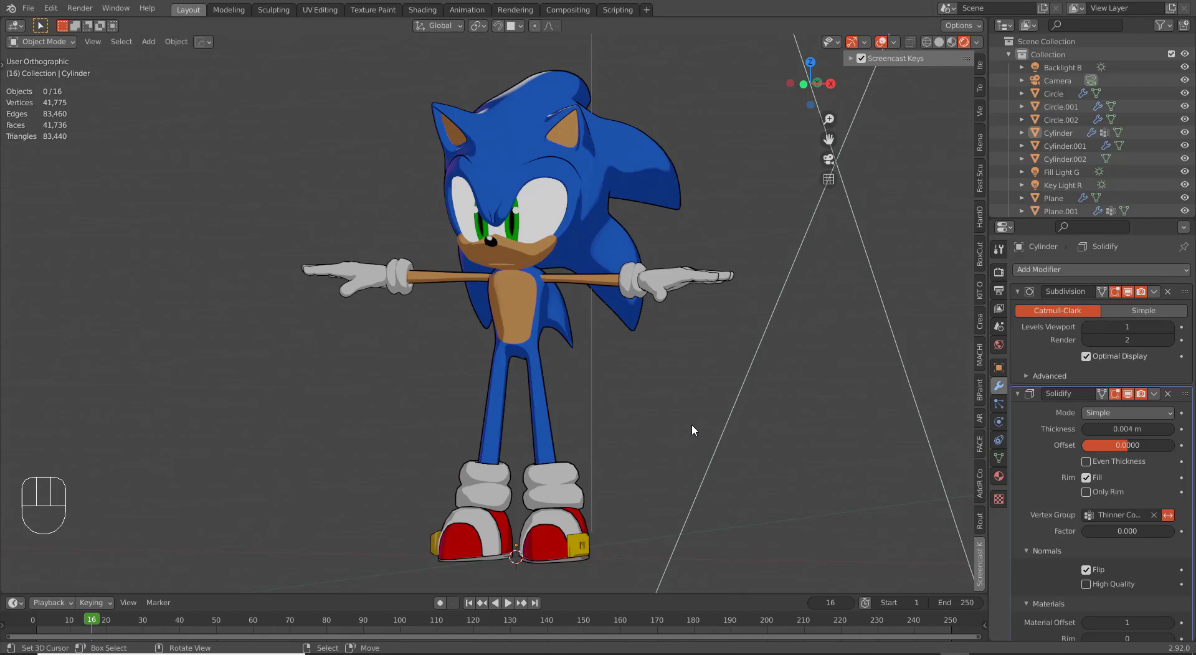
Step: Save the file and view the character straight from the front
middle_click_drag(494, 400, 547, 359)
key("ctrl+s")
scroll(581, 322, "up", 4)
key("KP_1")
scroll(498, 482, "down", 2)
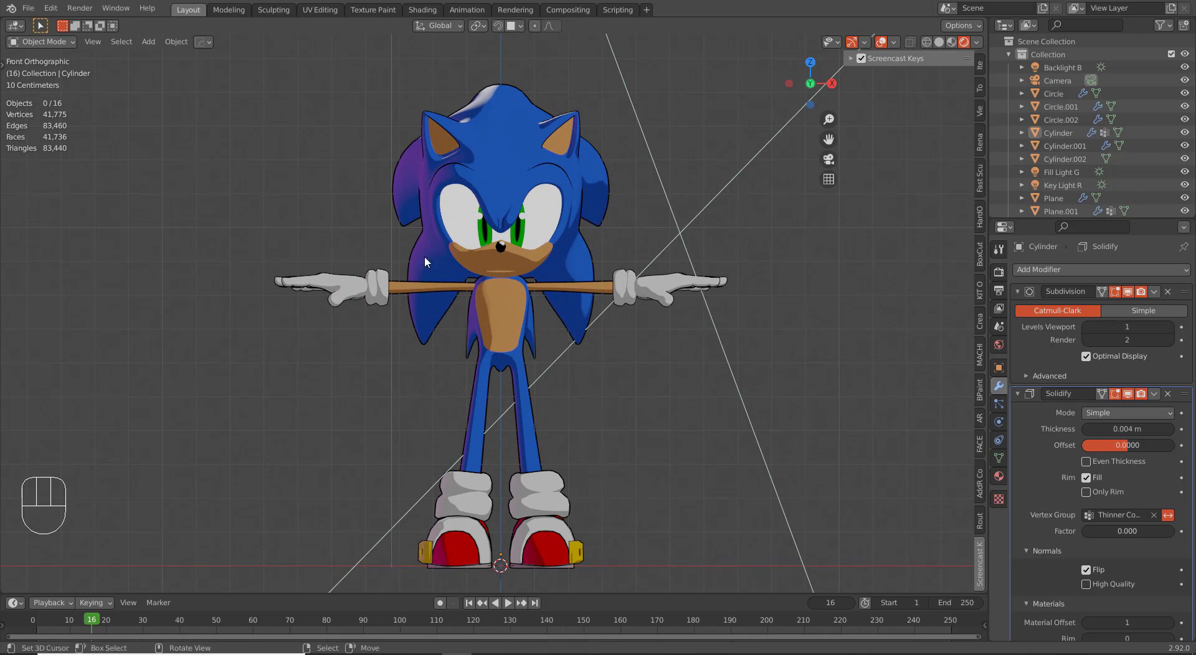
middle_click_drag(487, 306, 426, 292, "shift")
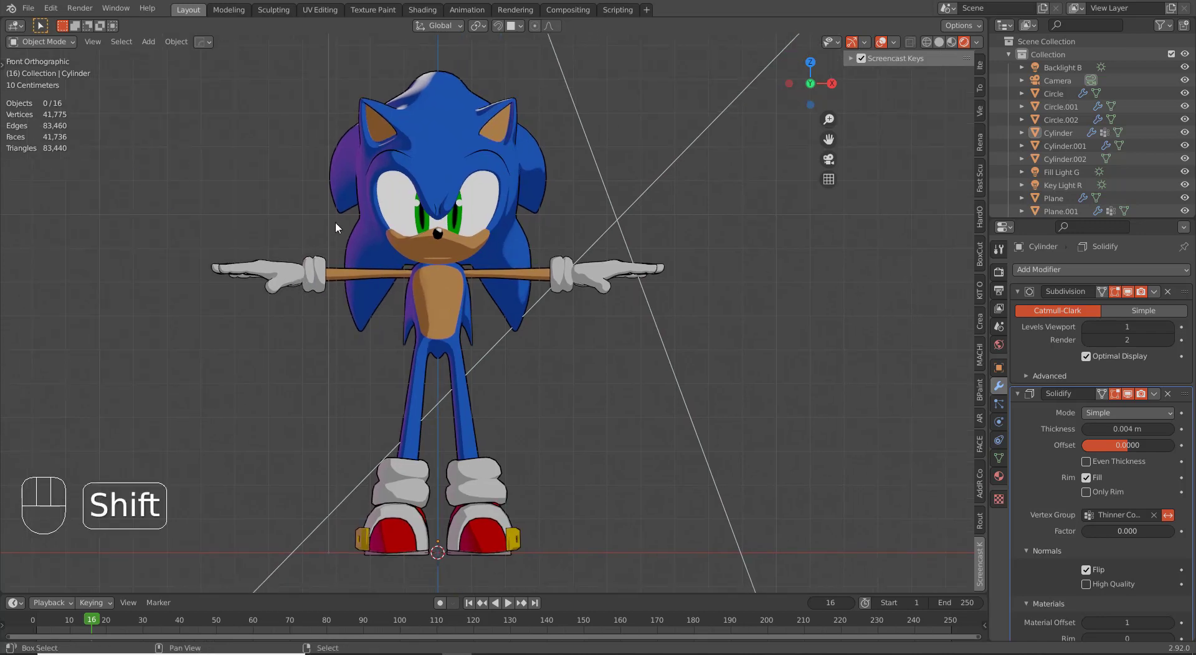
Step: Check in the preferences that the Rigify add-on in the Rigging category is enabled and how preferences are saved
left_click(60, 10)
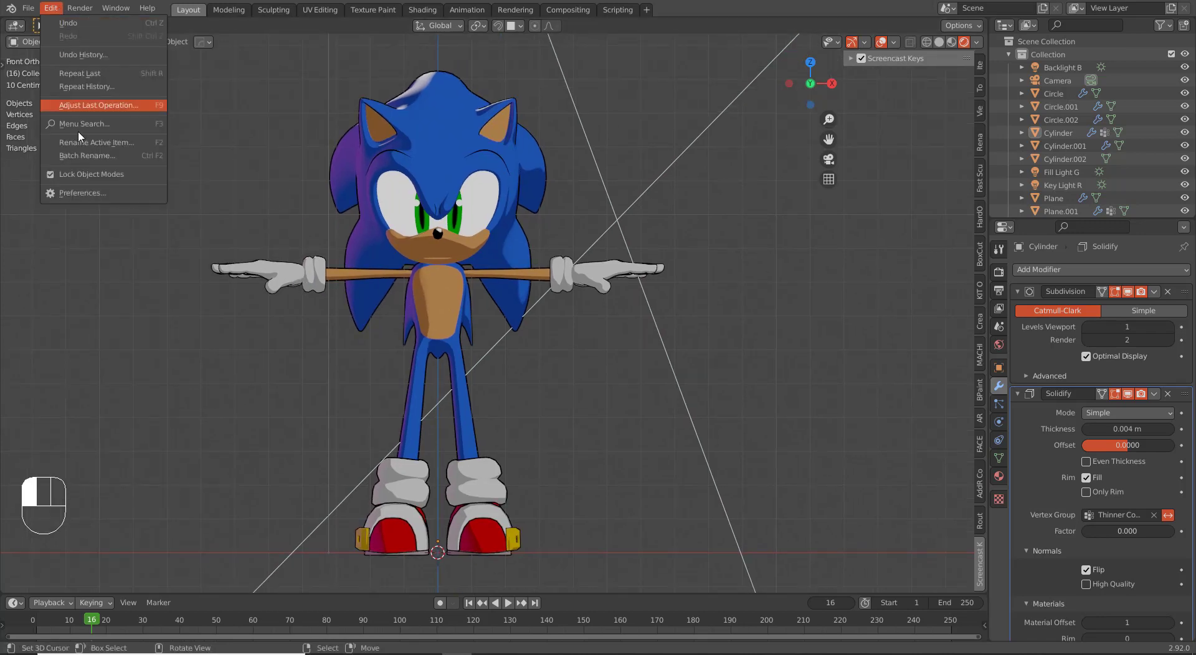
left_click(94, 189)
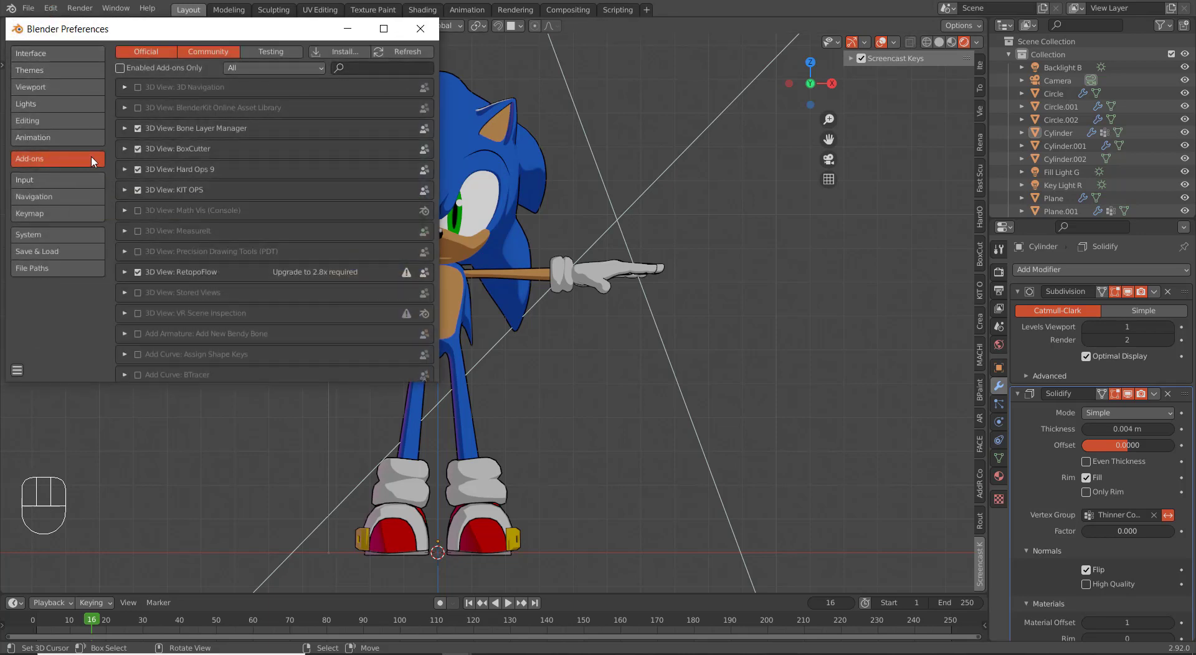
left_click(297, 67)
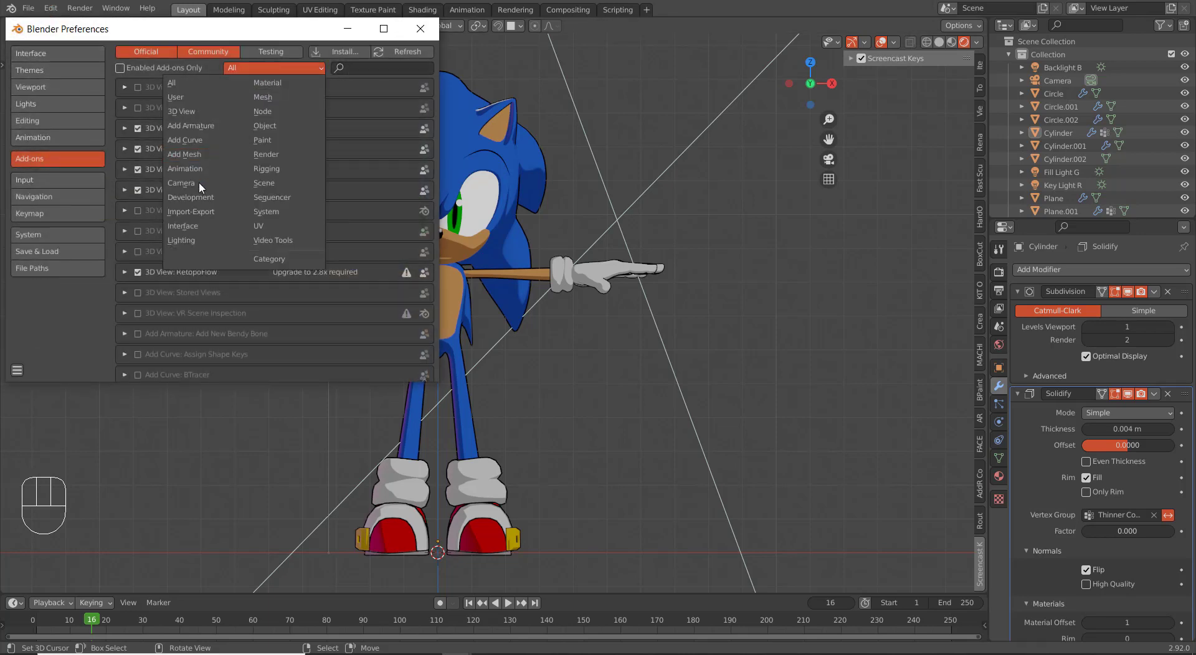
left_click(268, 170)
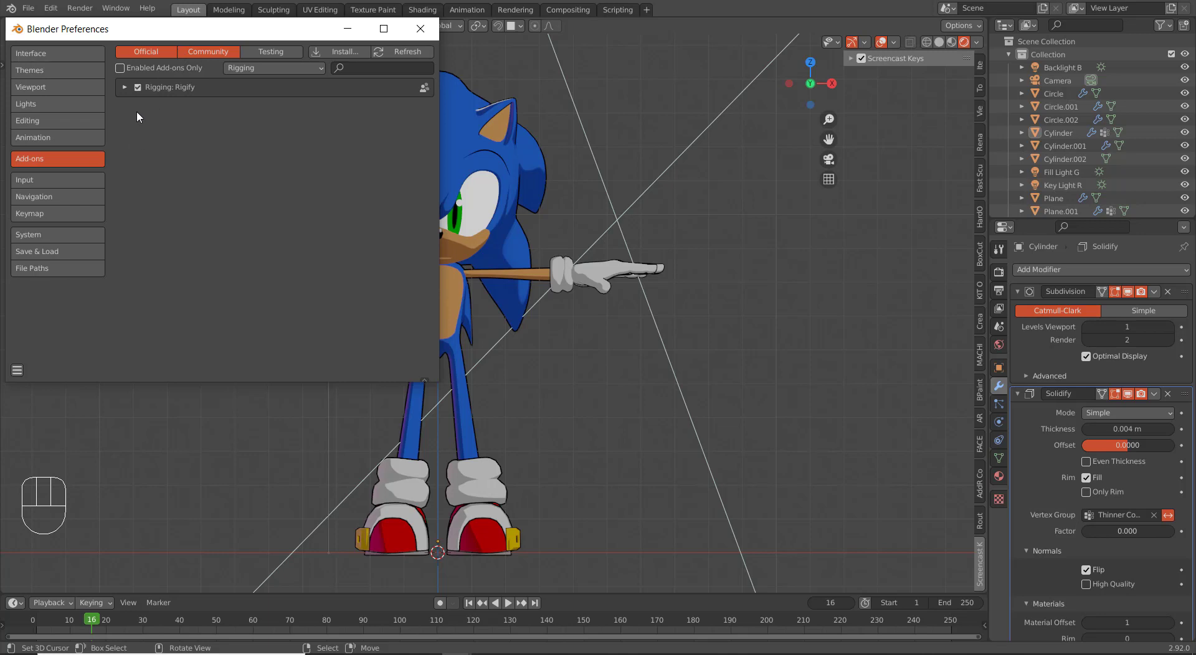
left_click(17, 371)
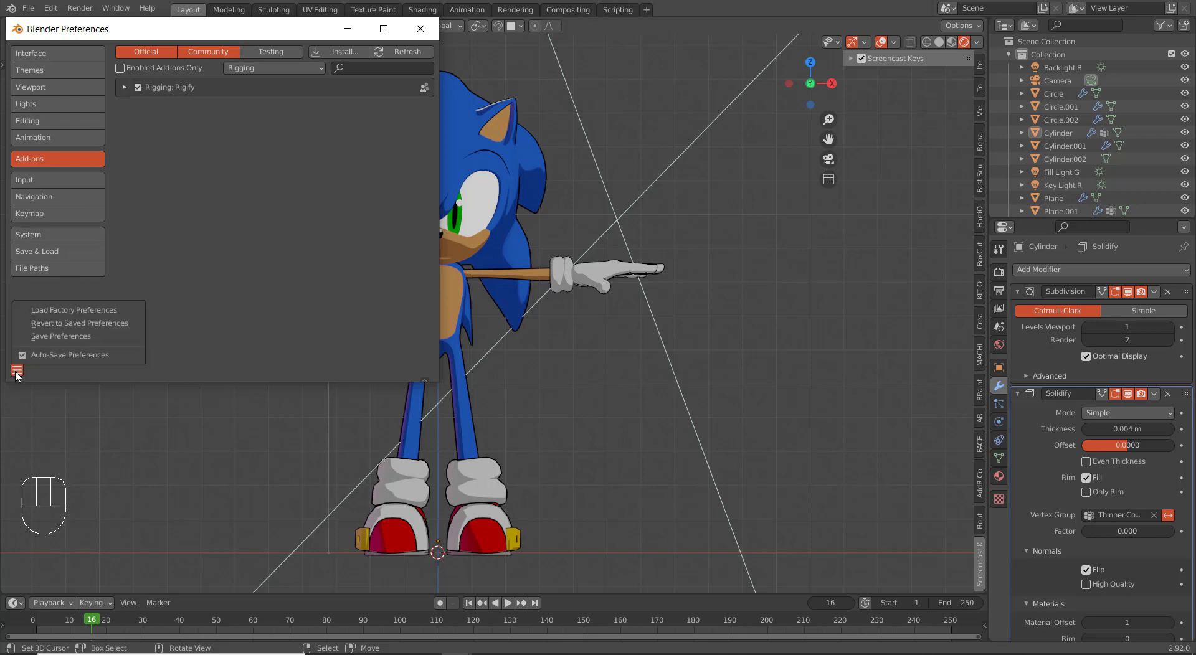
left_click(415, 30)
Step: Add a Human (Meta-Rig) armature and snap the 3D cursor to the world origin
key("shift+a")
mouse_move(596, 388)
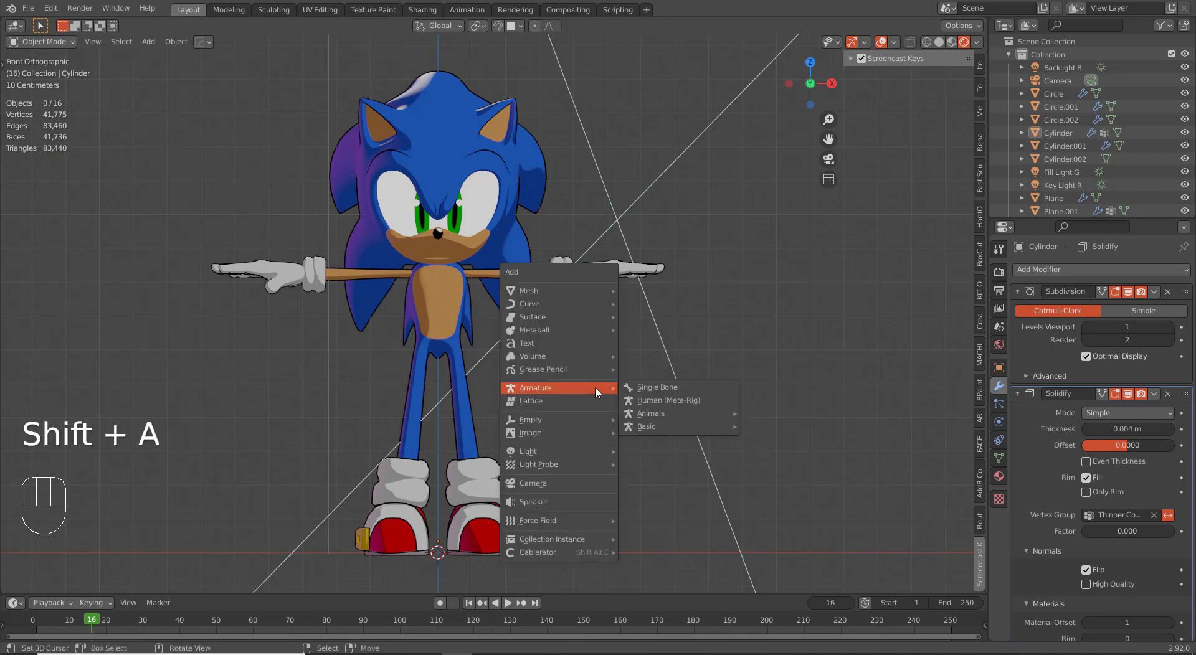
left_click(669, 402)
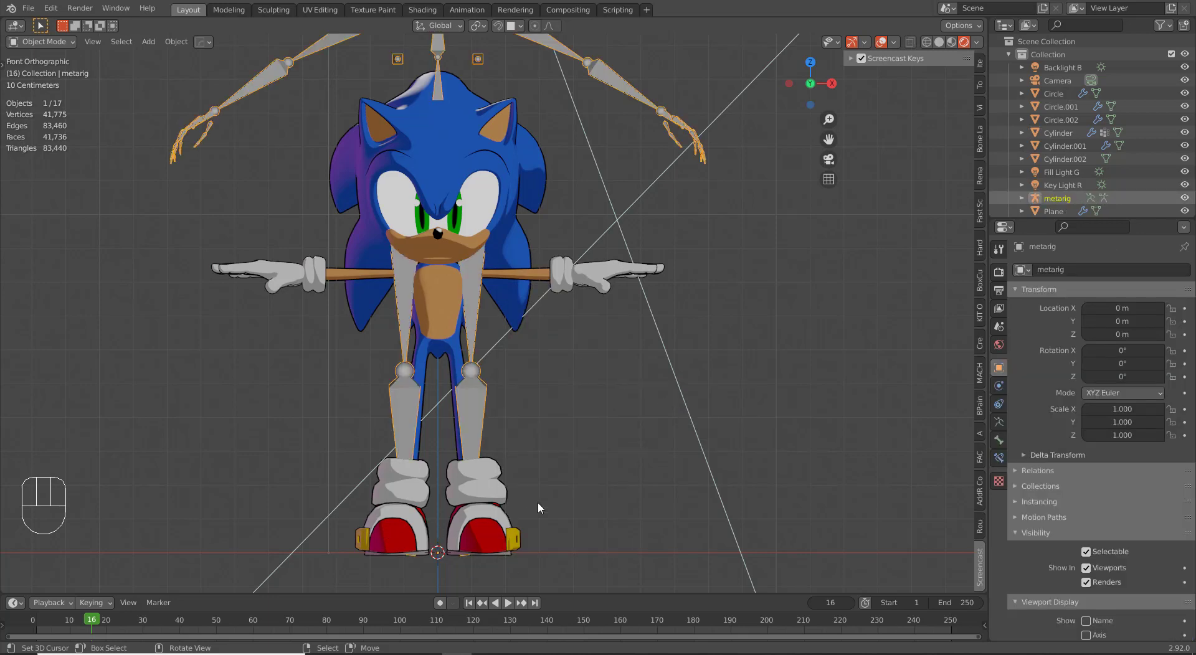
key("shift+s")
left_click(454, 541)
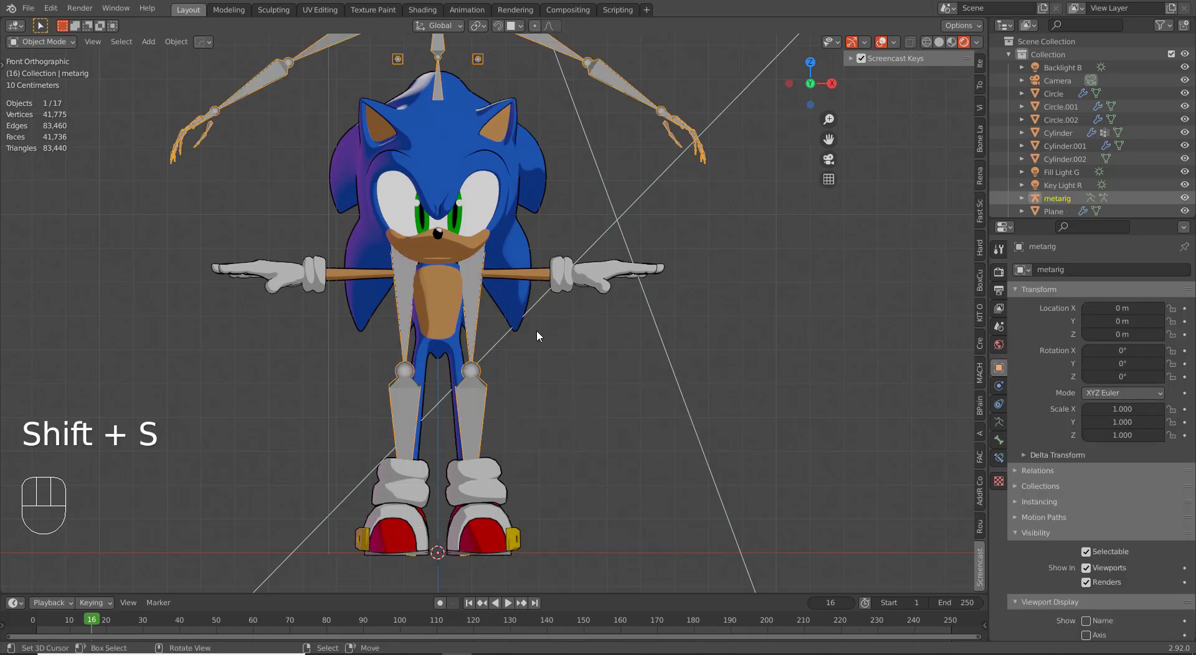
Step: Collapse the metarig's Visibility settings and set its viewport display to In Front
scroll(537, 330, "down", 3)
middle_click_drag(530, 331, 564, 349, "shift")
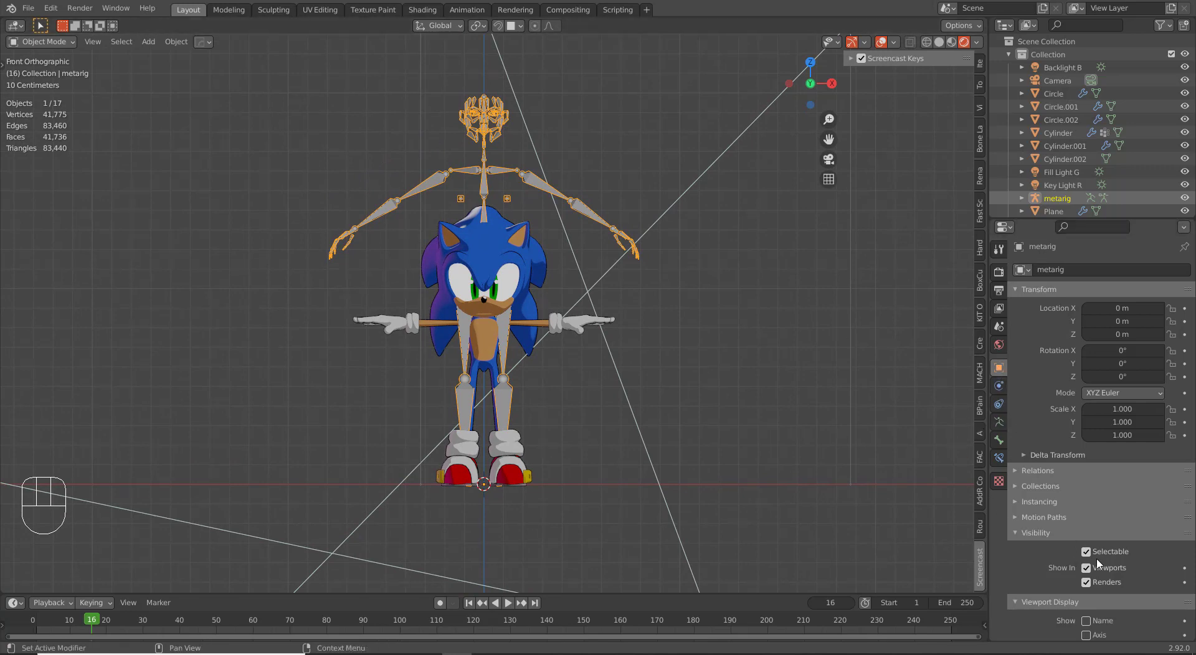
scroll(1098, 564, "down", 3)
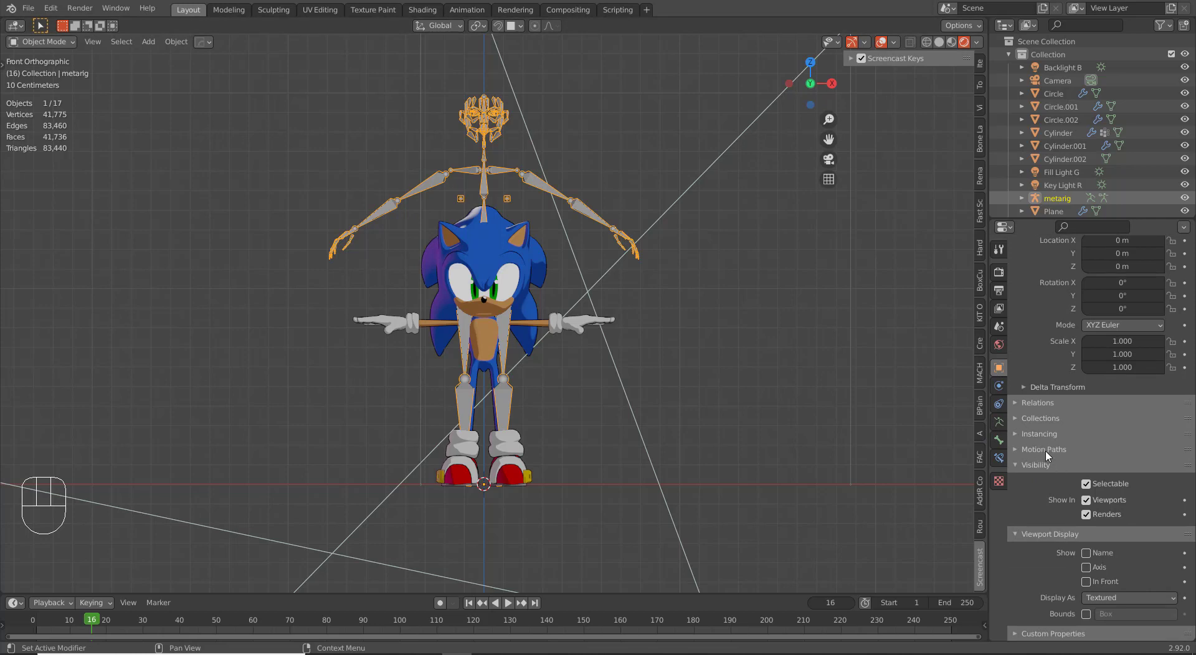
left_click(1035, 464)
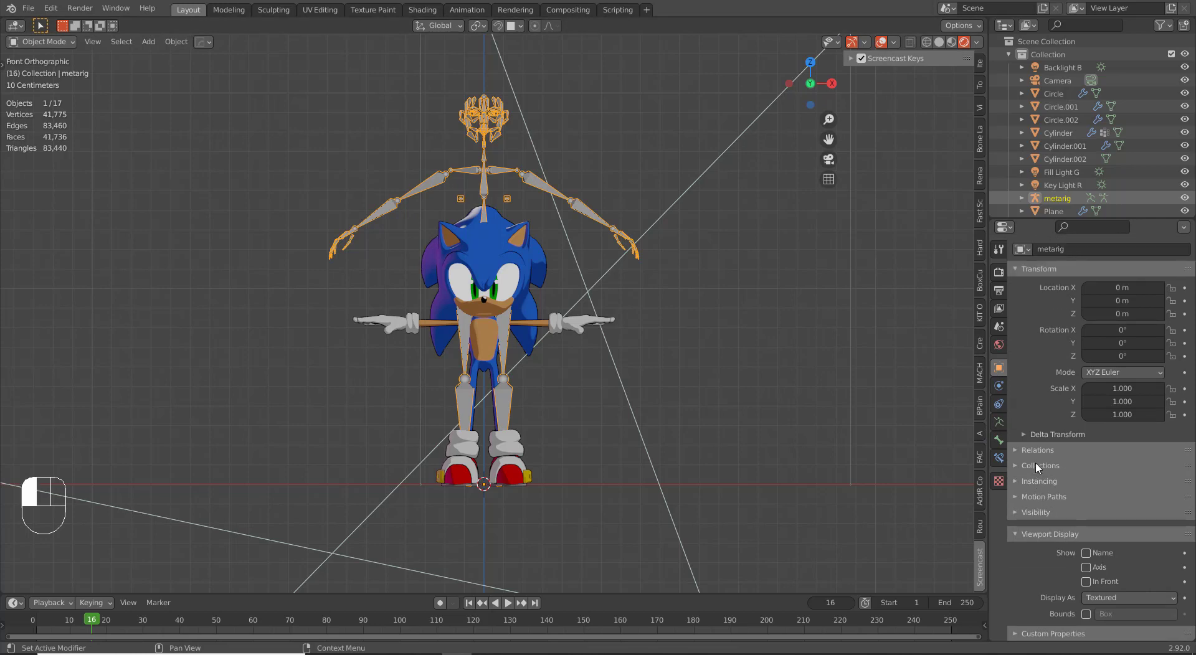
left_click(1089, 583)
scroll(557, 323, "up", 3)
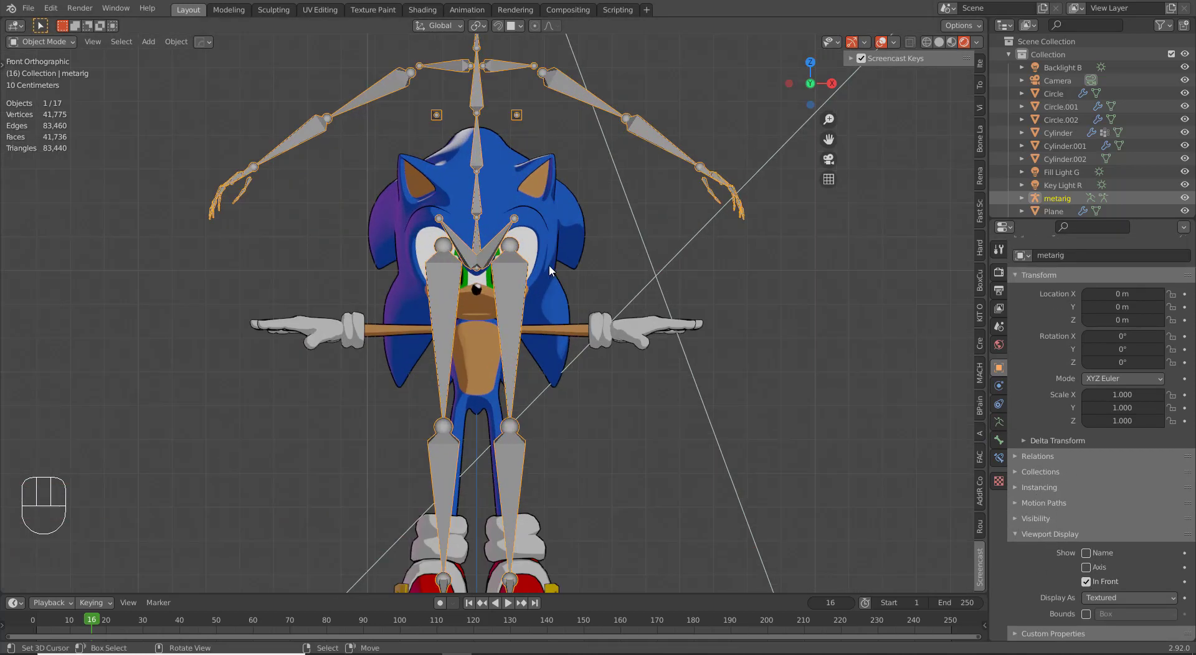
scroll(629, 291, "down", 3)
Step: In Edit Mode, scale all the metarig's bones about the 3D cursor by a factor of about 0.54
key("Tab")
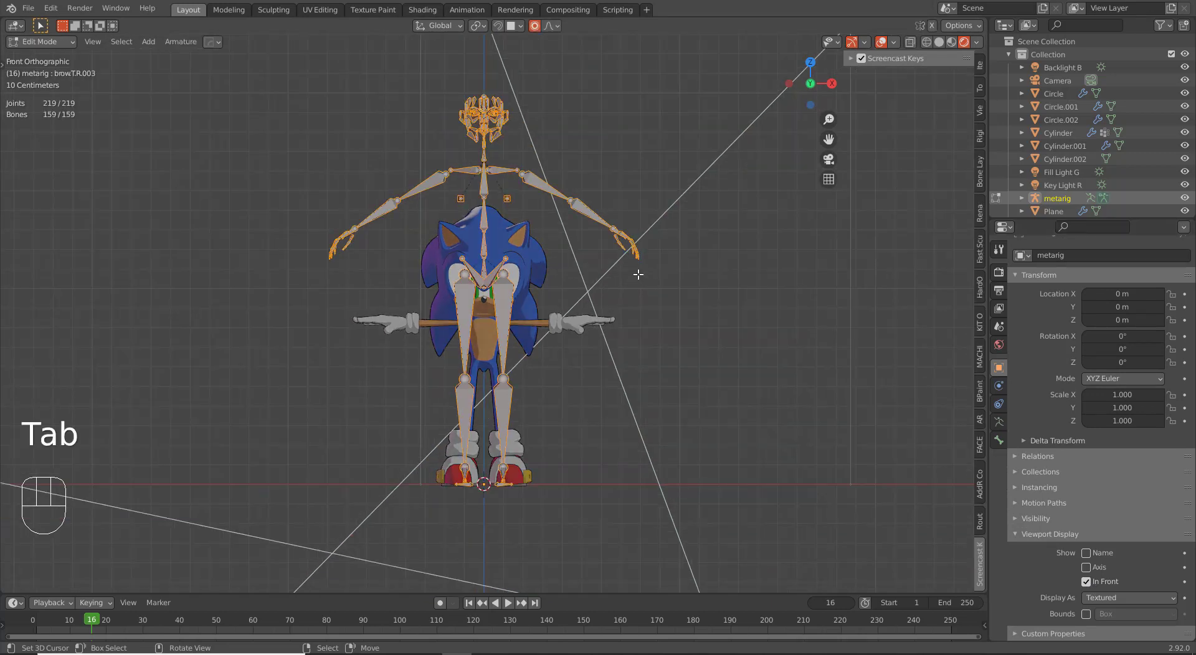
key("period")
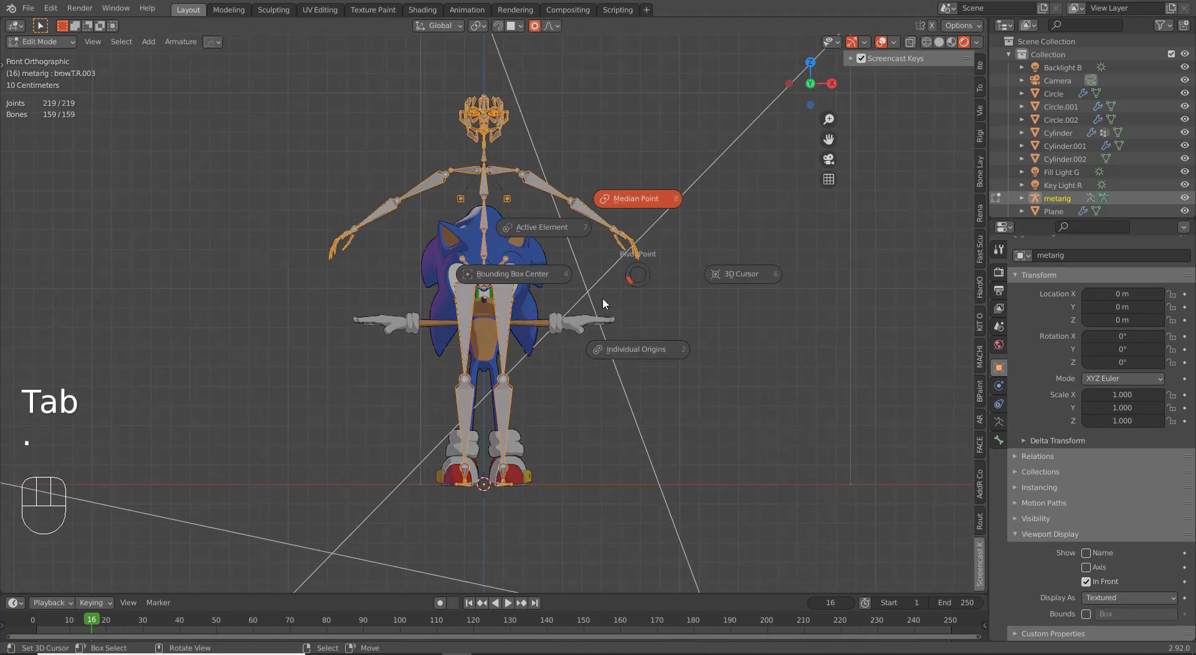
left_click(720, 274)
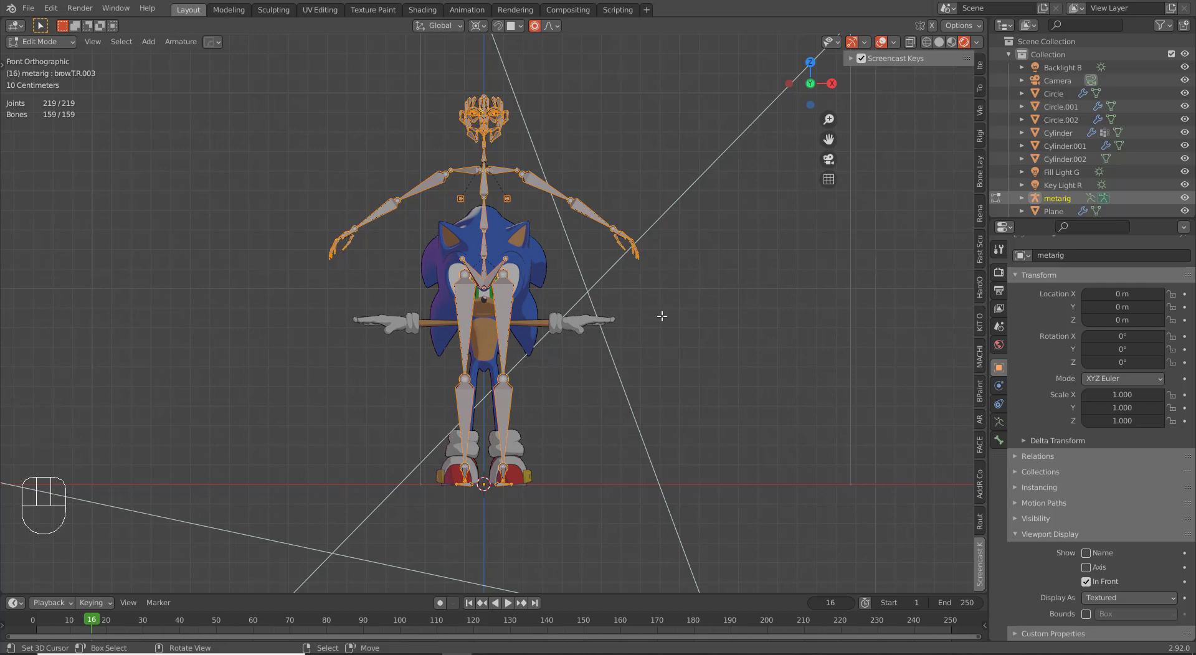
key("s")
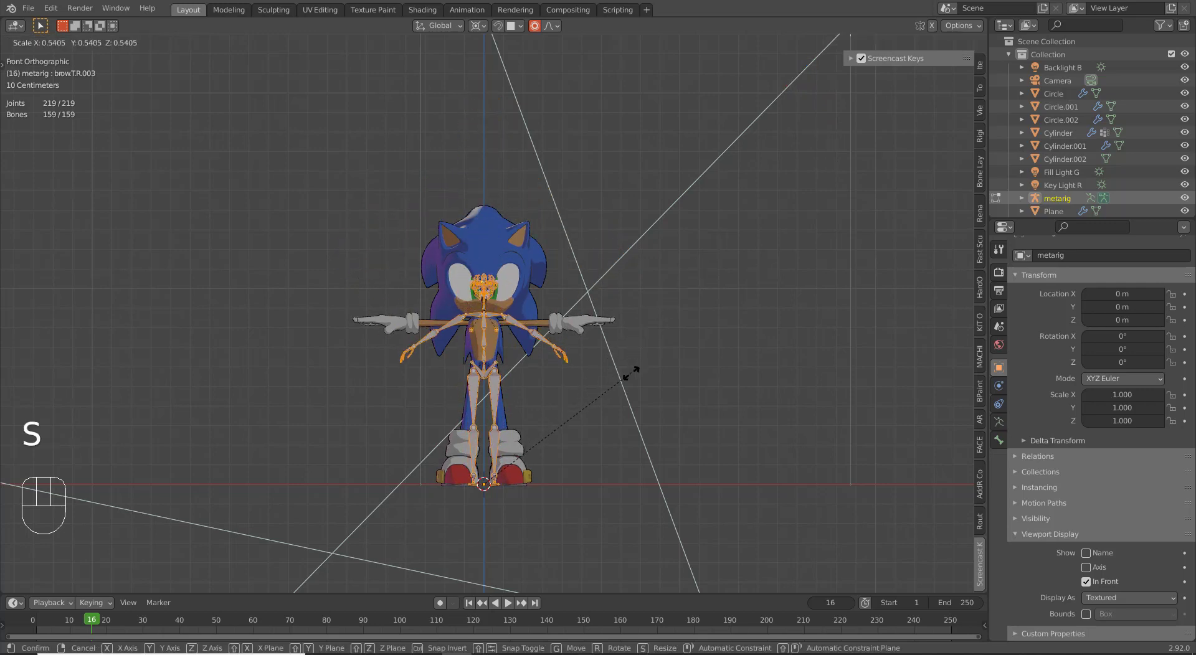
left_click(630, 374)
Step: Hide all the linked facial bones of the metarig, keeping only the spine, neck and head bones in the head area
scroll(477, 240, "up", 10)
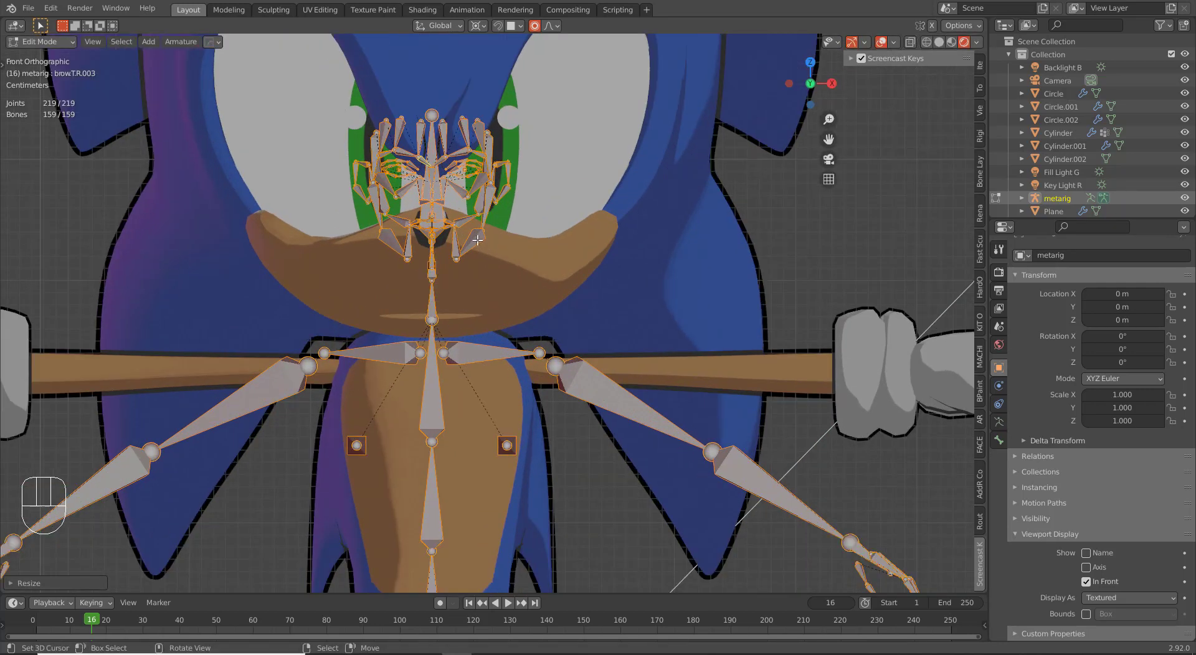
left_click(476, 241)
key("l")
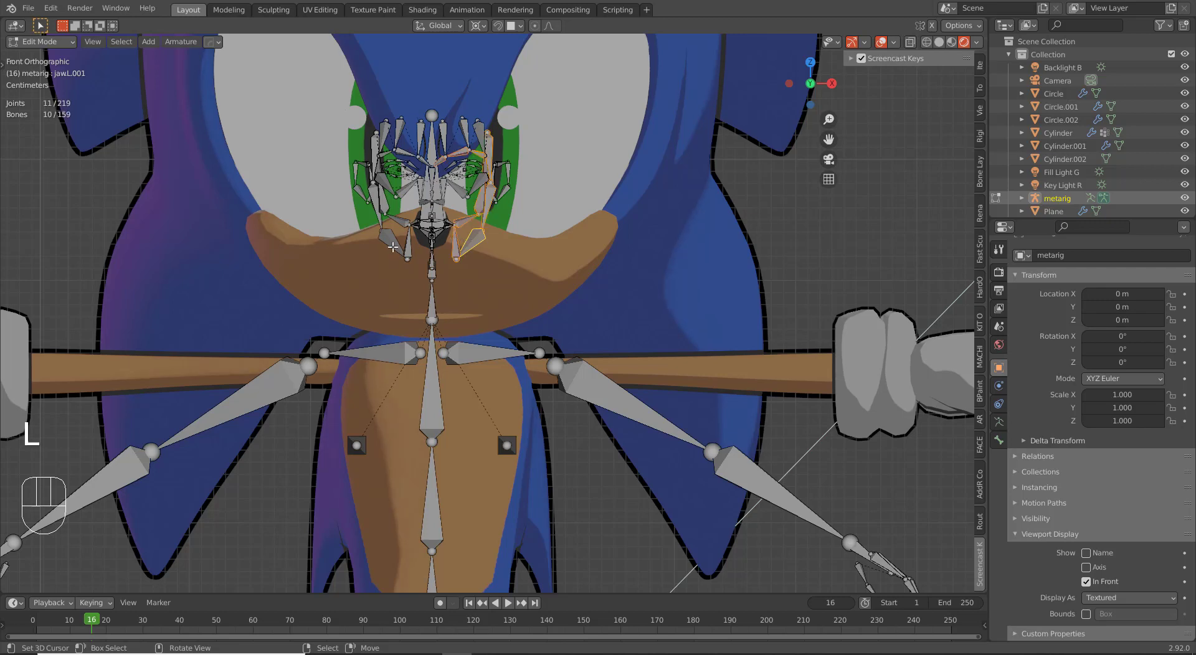
key("l")
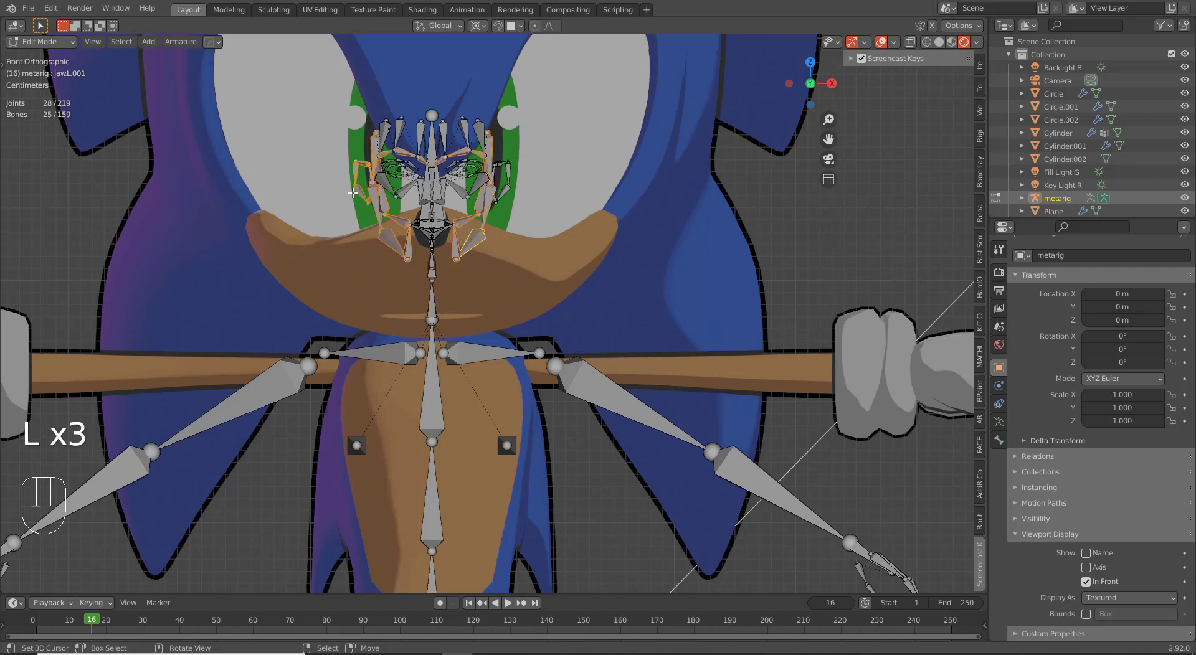
key("l")
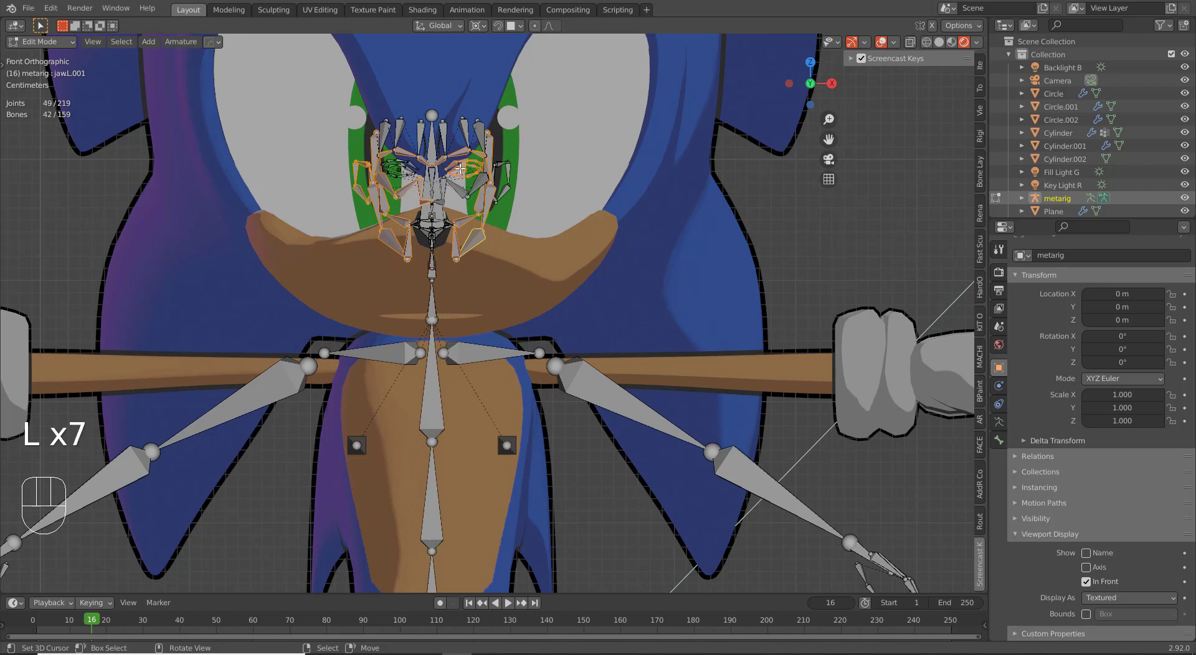
key("l")
key("l")
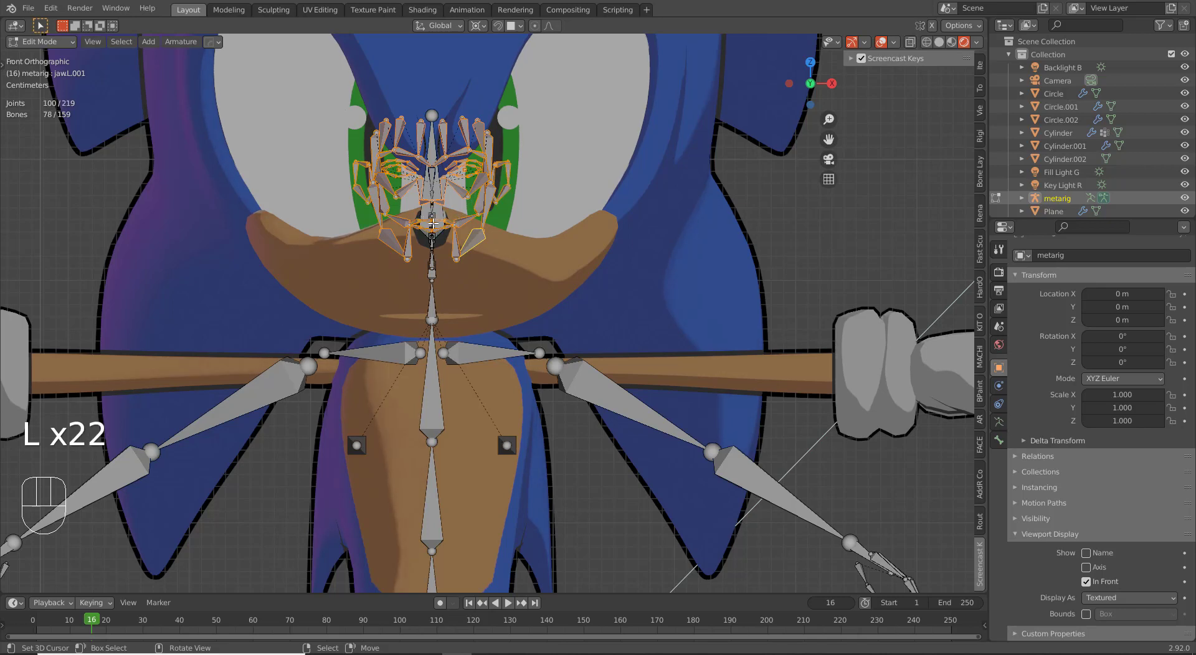
middle_click_drag(596, 248, 471, 258)
scroll(468, 262, "up", 2)
key("b")
left_click_drag(385, 155, 481, 268)
key("ctrl+l")
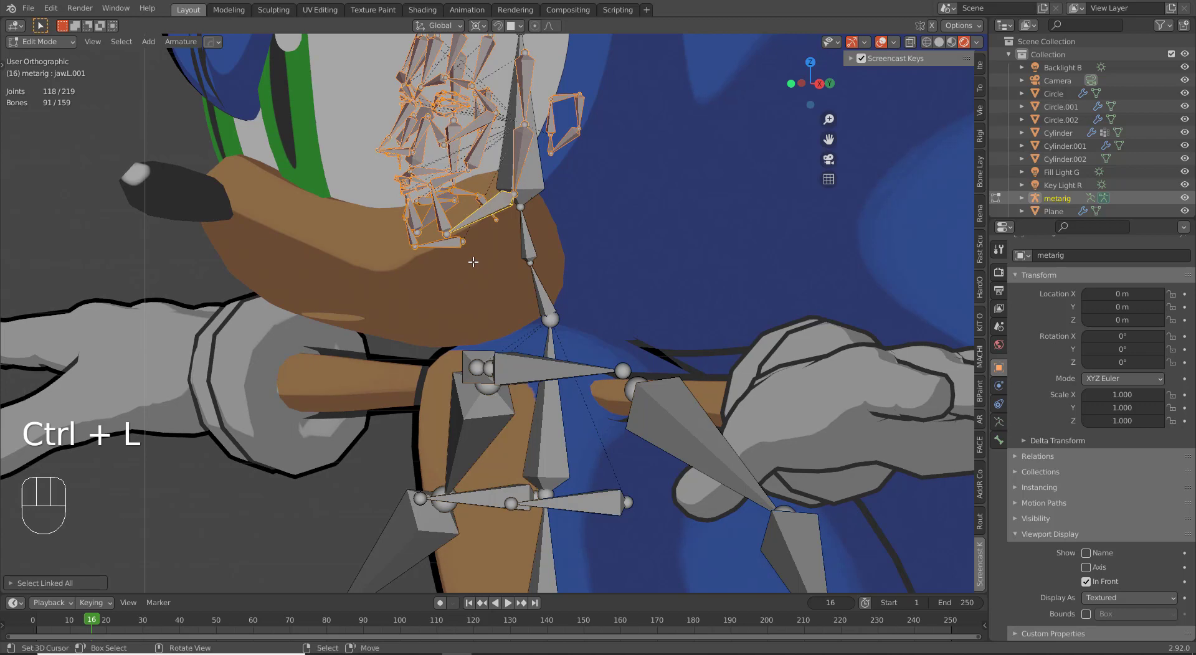
key("h")
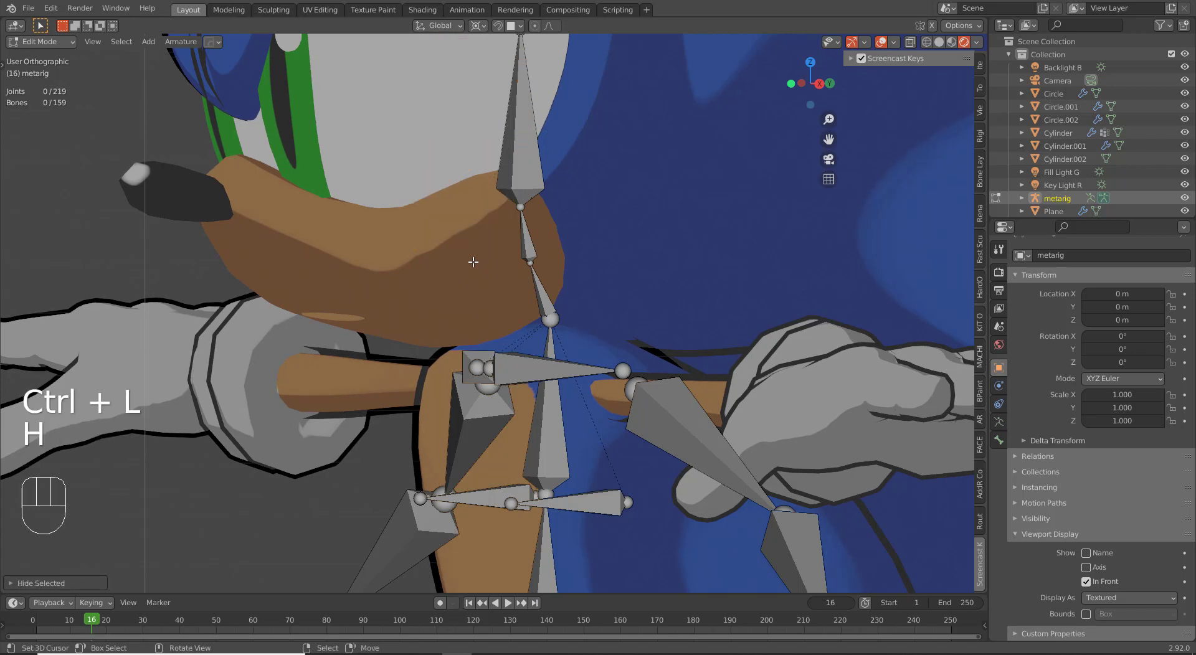
key("KP_1")
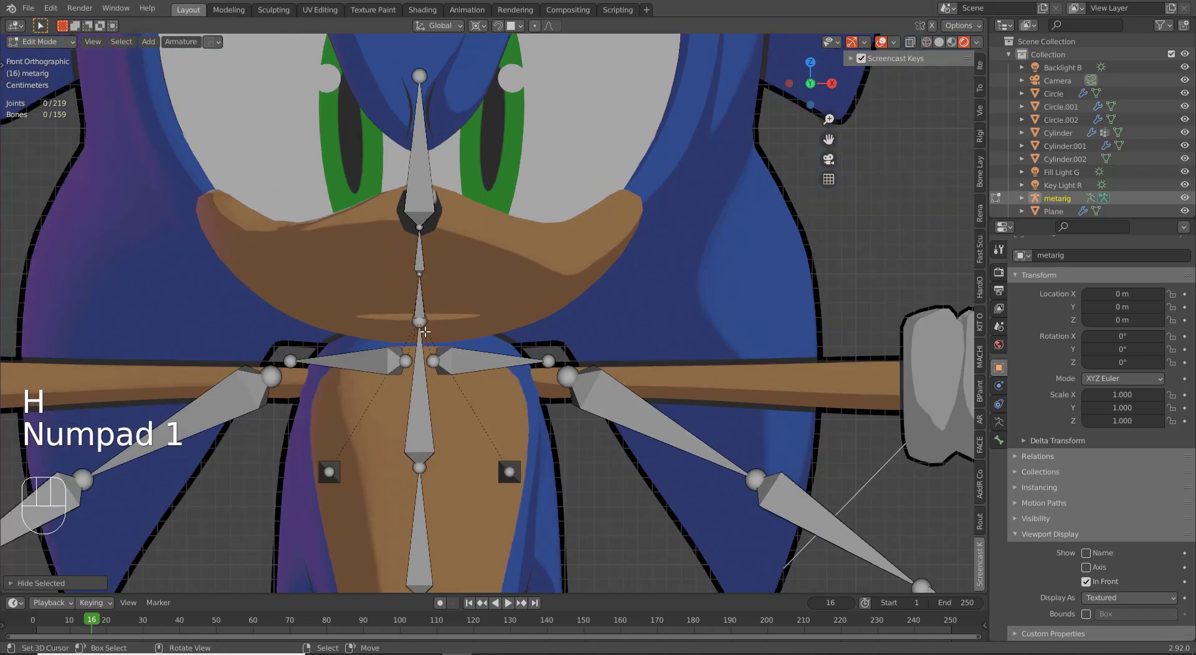
left_click(420, 322, "shift")
key("g")
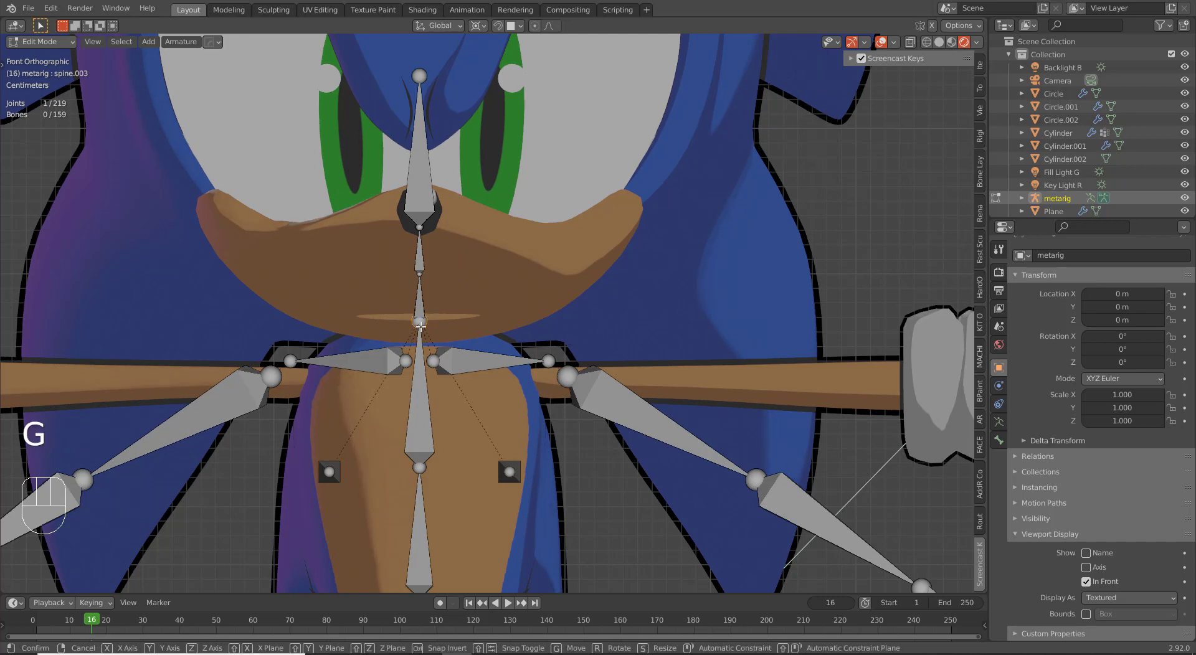
key("z")
right_click(420, 334)
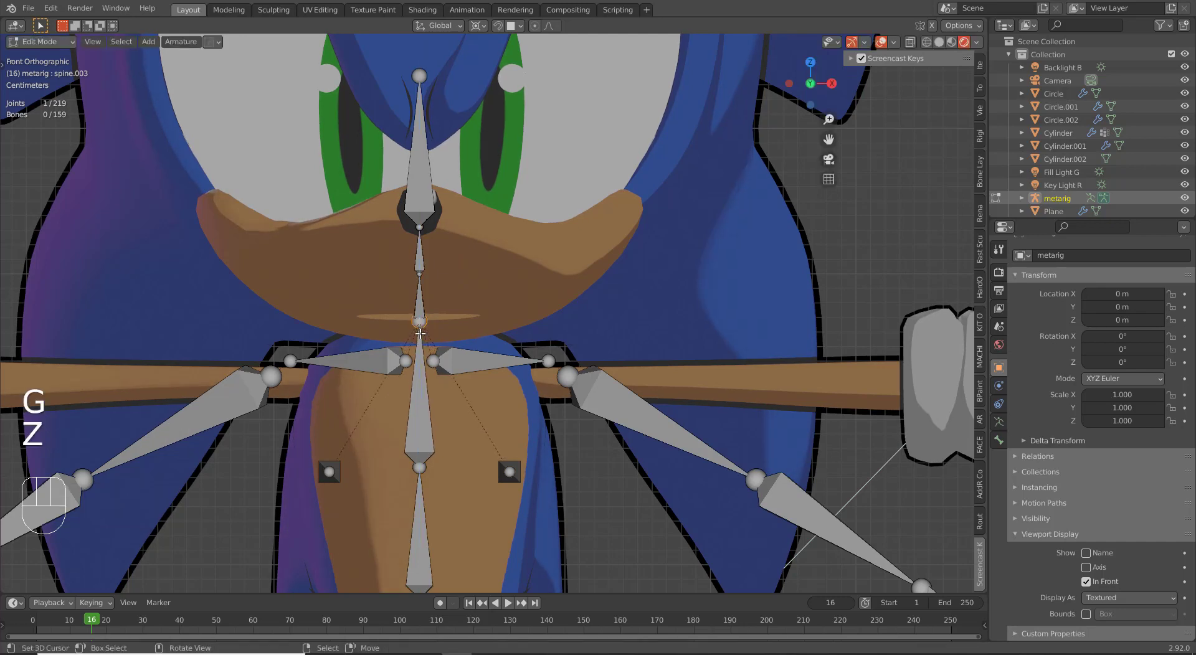
Step: Lower the joints at the upper end of the chest bone spine.003 along Z to shoulder level
key("b")
left_click_drag(403, 303, 442, 340)
key("g")
key("z")
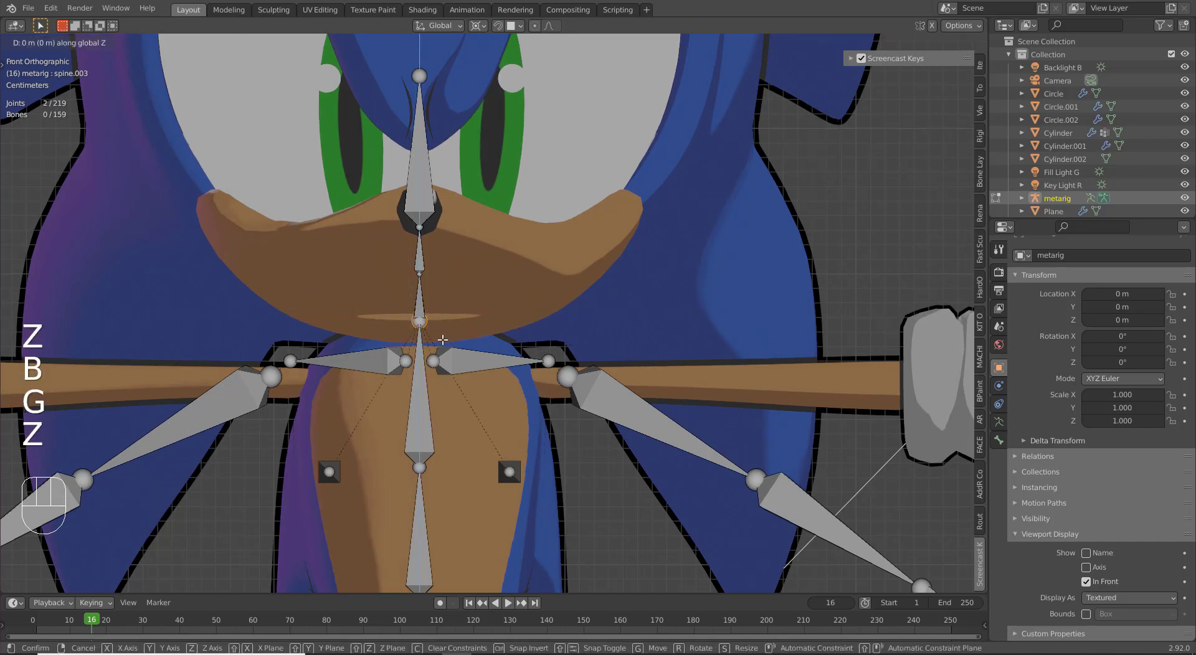
left_click(439, 370)
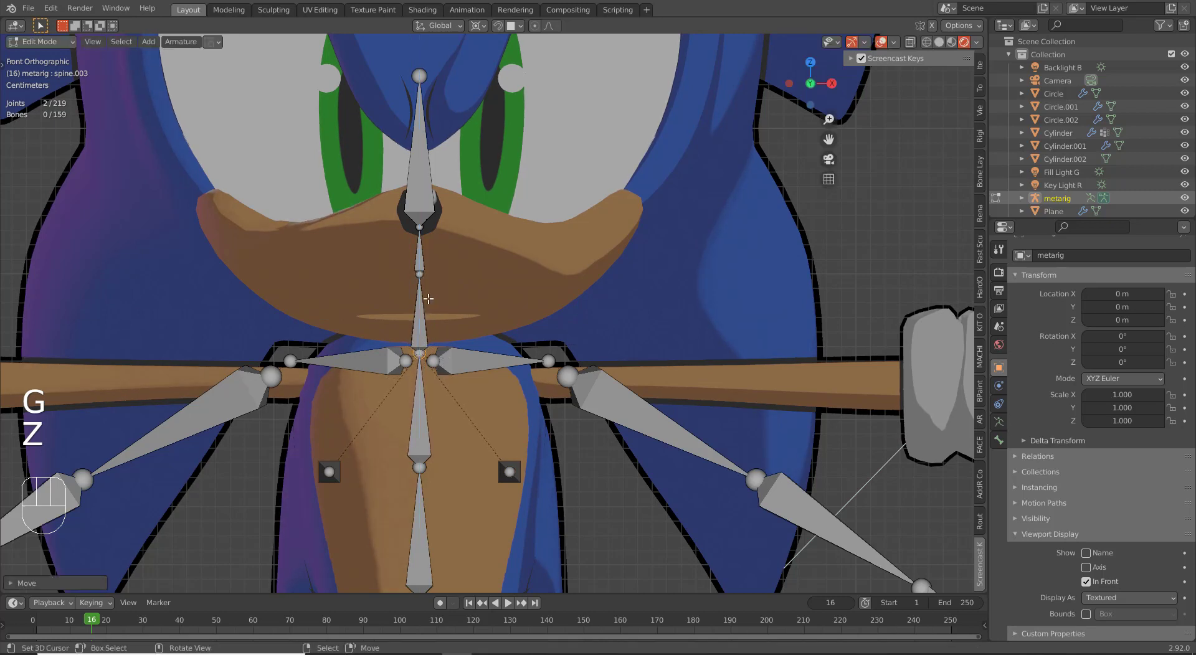
Step: Lower the upper joints of the neck bones spine.004 and spine.005 along Z to the bottom of the head
left_click(421, 273)
key("g")
key("z")
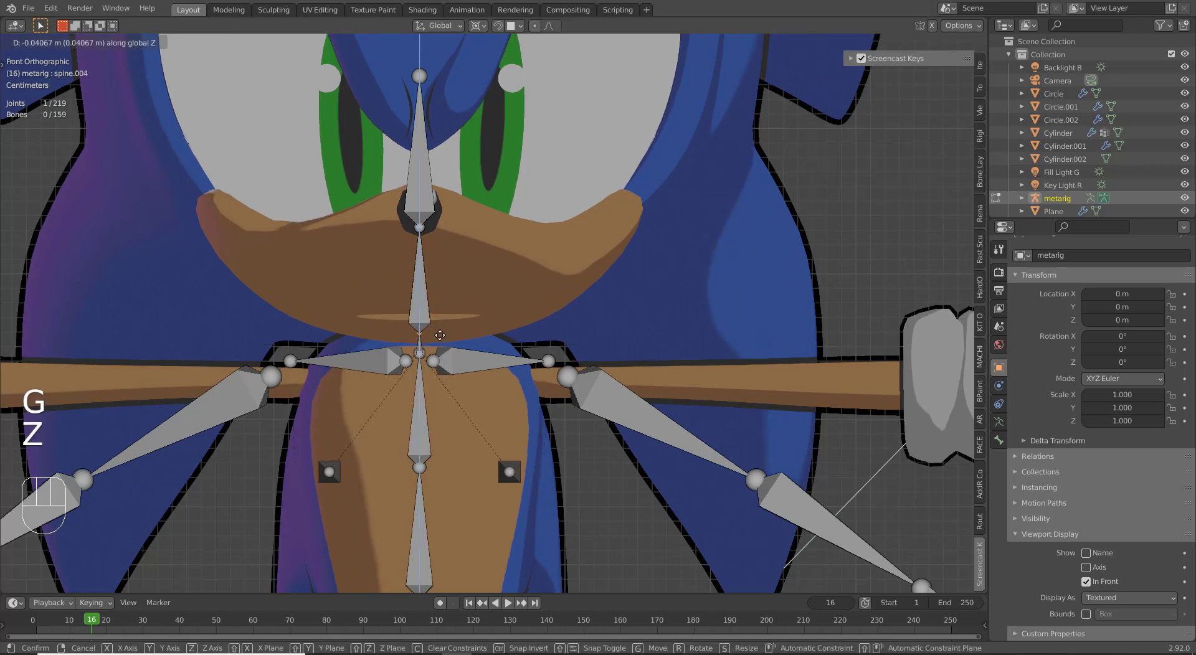
left_click(436, 264)
key("g")
key("z")
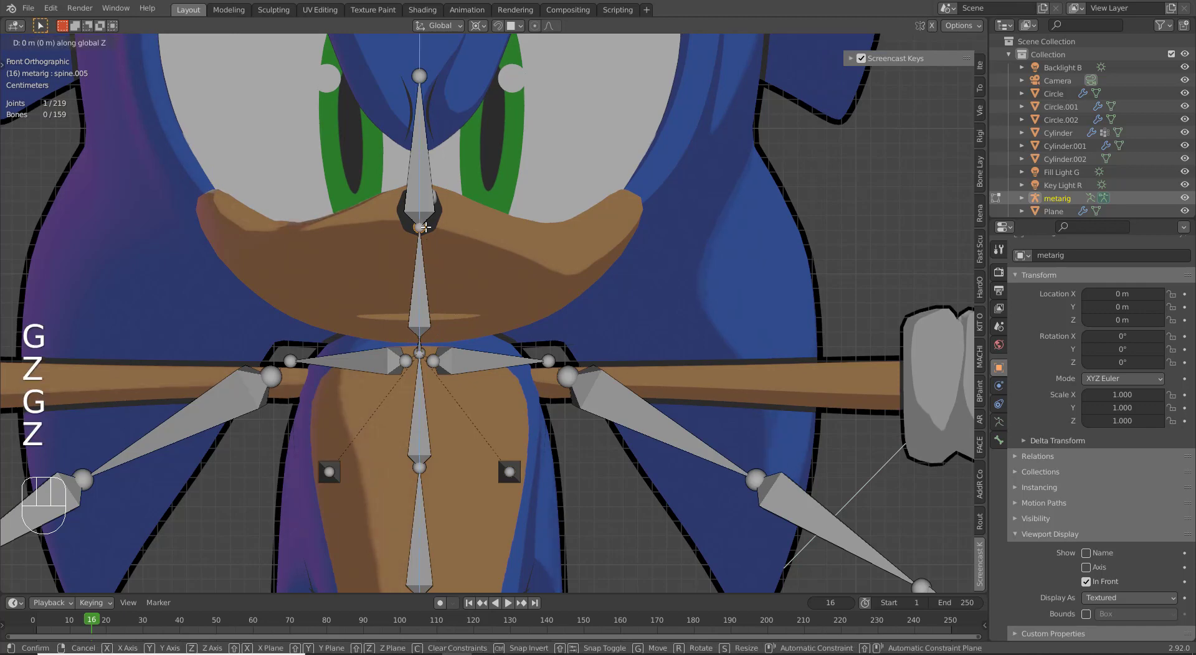
left_click(432, 335)
Step: Raise the tip of the head bone spine.006 about 0.3 m along Z to near the top of the character's head
scroll(432, 335, "down", 7)
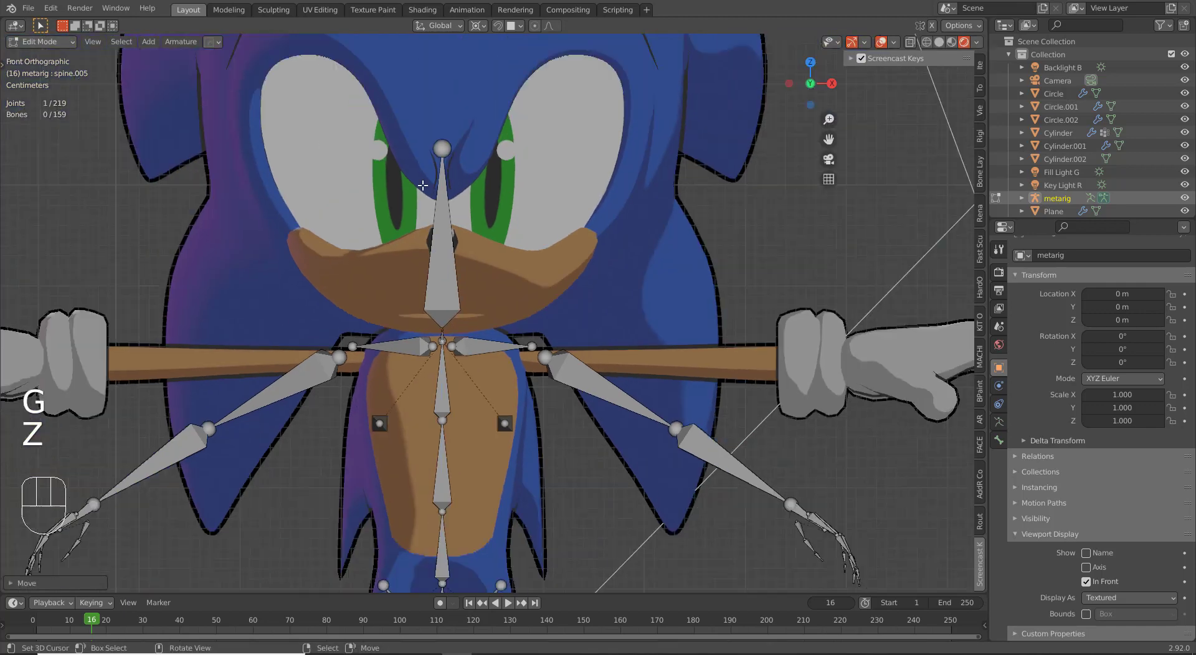
left_click(469, 229)
key("g")
key("z")
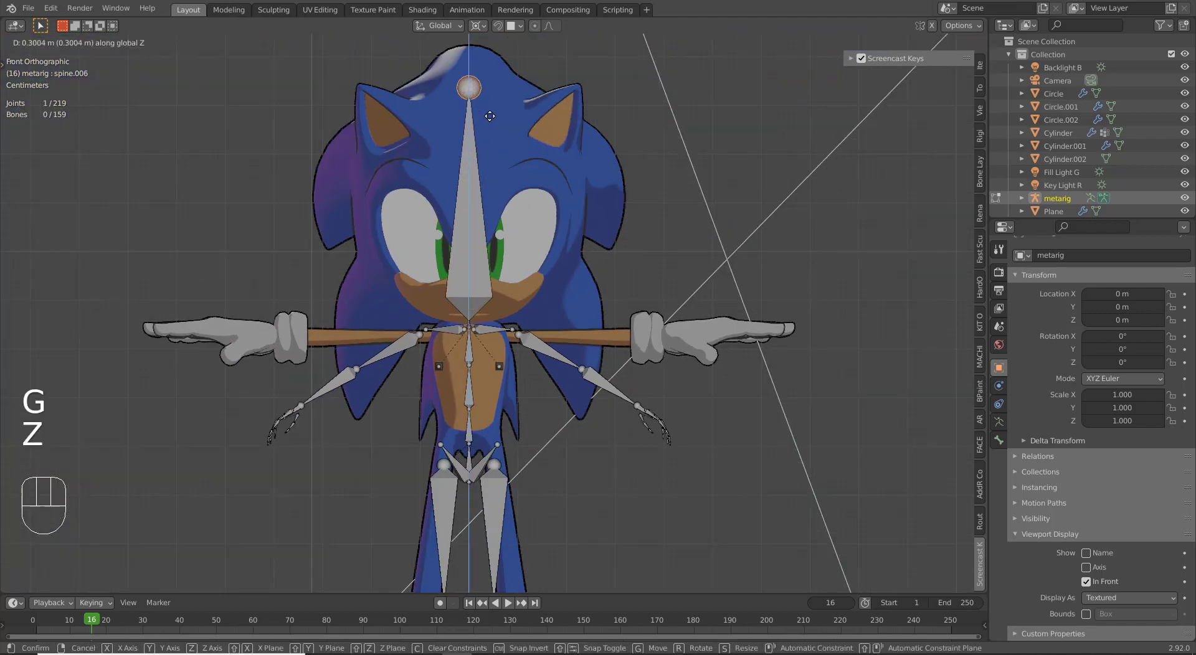
left_click(489, 111)
scroll(546, 402, "up", 3)
right_click(528, 335)
scroll(529, 335, "up", 4)
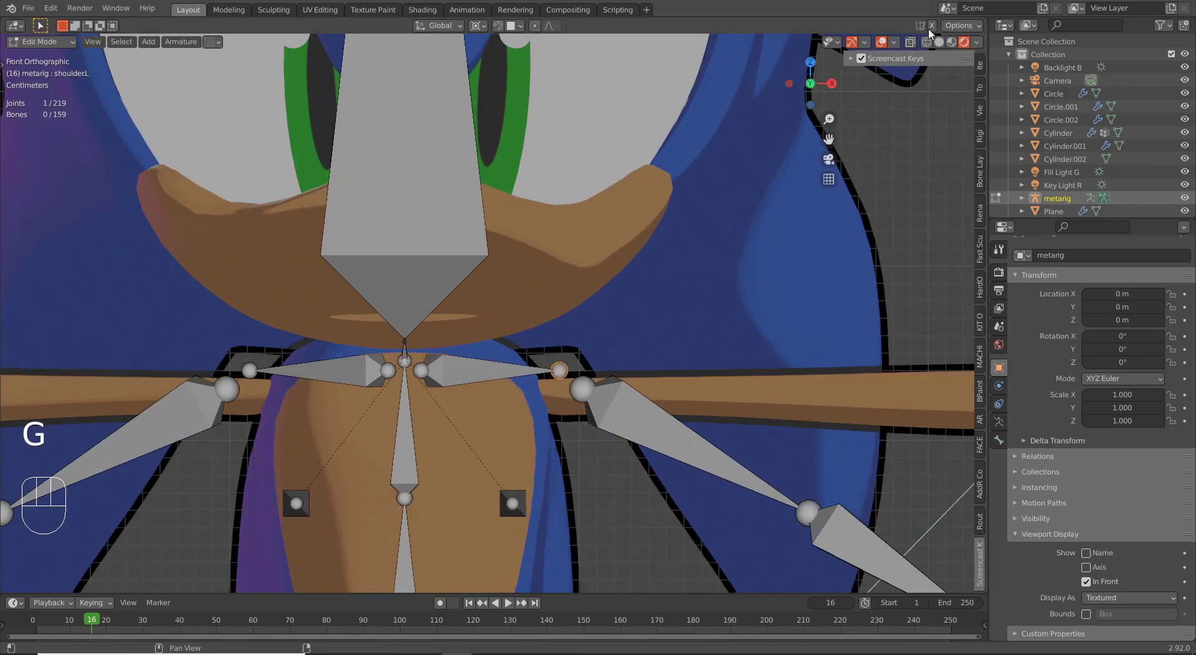
Step: Move the outer end of shoulder.L and the upper joint of upper_arm.L inward toward the model's shoulder
key("g")
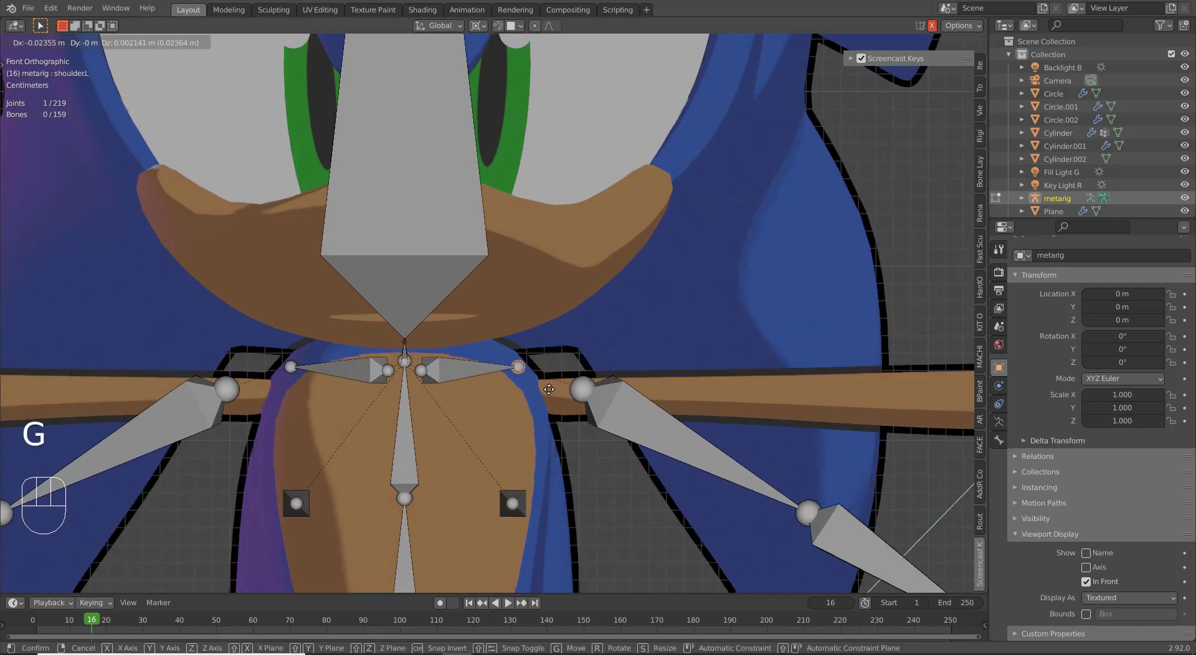
left_click(554, 391)
right_click(582, 391)
key("g")
left_click(550, 392)
scroll(741, 471, "down", 1)
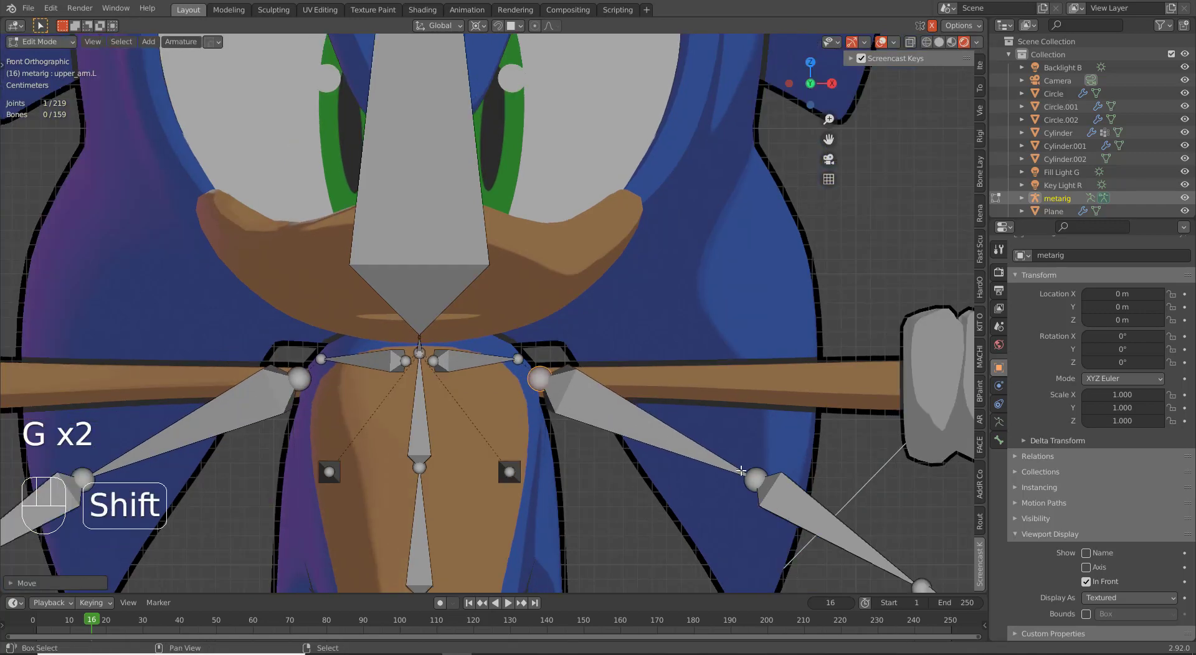
Step: Raise the elbow joint of the left arm so upper_arm.L lies nearly horizontal inside the character's arm
middle_click_drag(741, 471, 537, 411, "shift")
key("g")
left_click(552, 347)
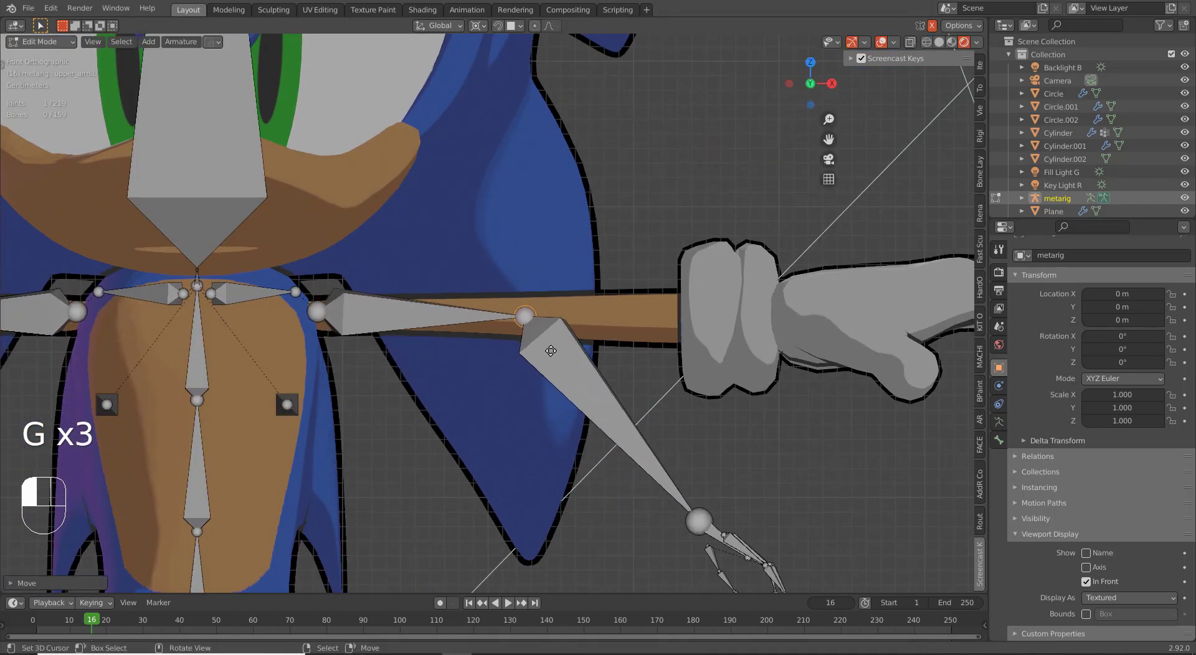
Step: Set the pivot point to Median Point and rotate all the left hand and finger bones to roughly horizontal
scroll(626, 405, "down", 2)
key("a")
key("a")
key("b")
left_click_drag(582, 388, 667, 485)
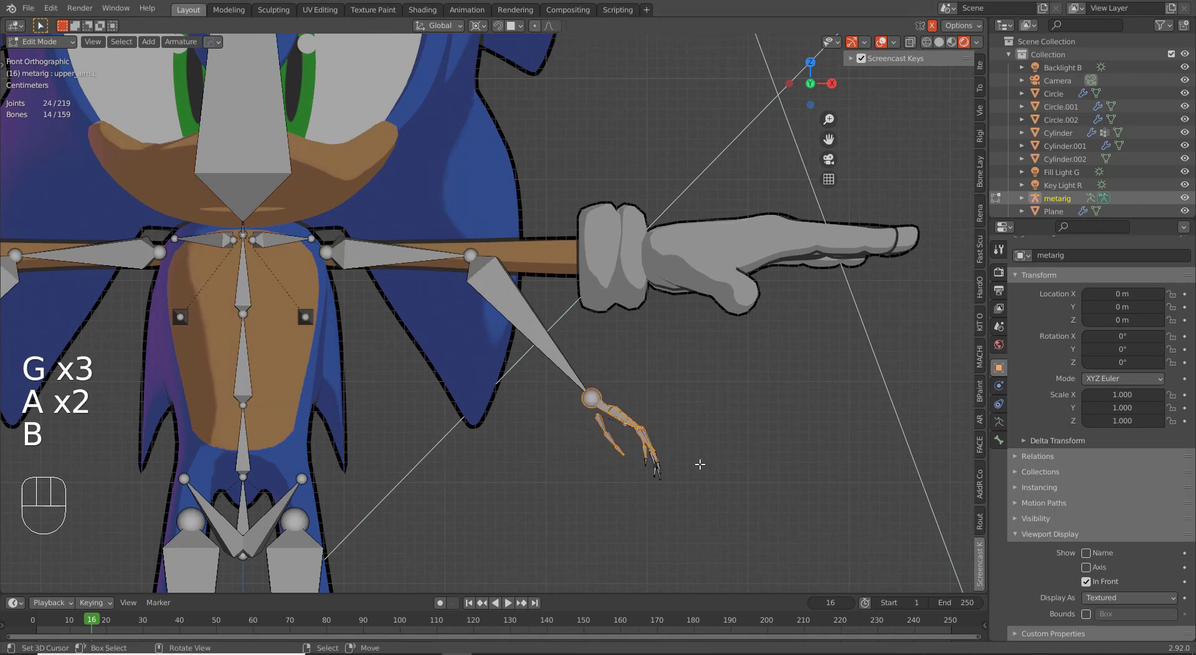
key("b")
left_click_drag(580, 414, 744, 522)
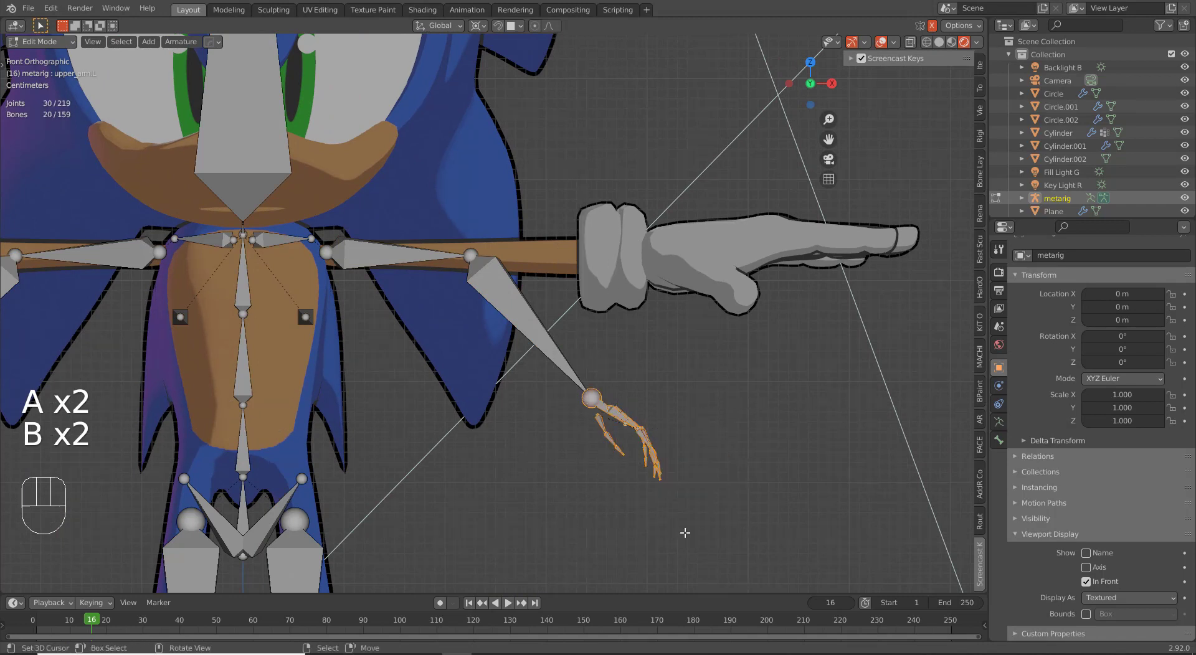
key("r")
right_click(722, 477)
key("period")
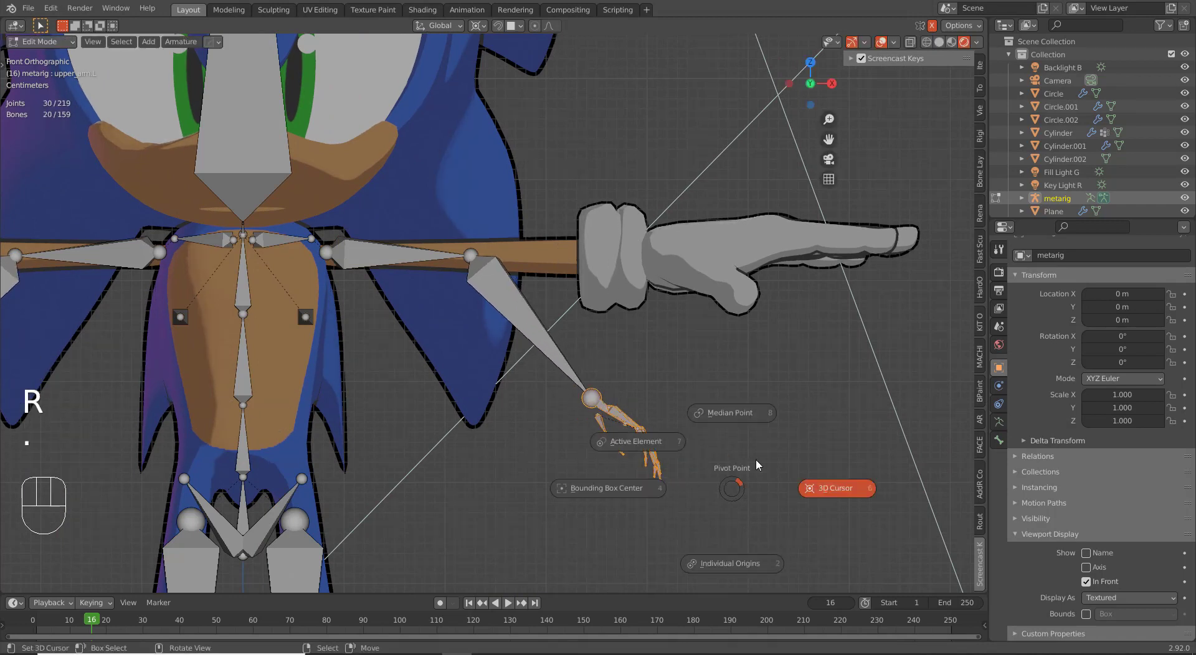
left_click(750, 423)
key("r")
left_click(753, 406)
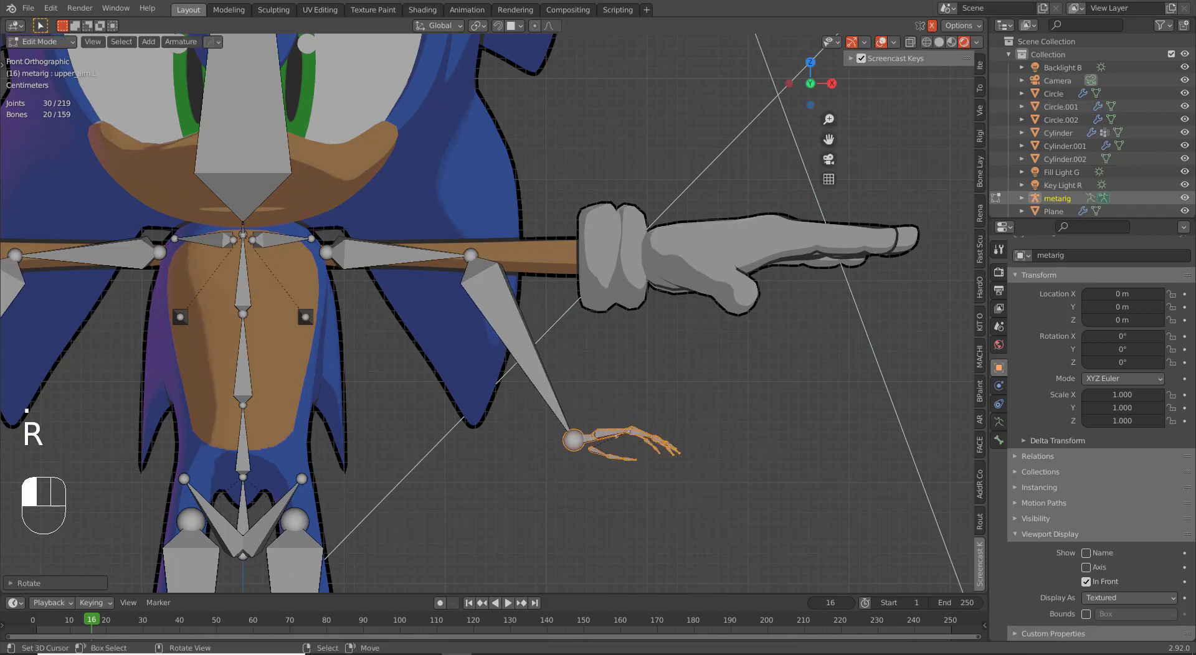
Step: Move the left hand and finger bones into the glove and scale them up to approach the hand's size
key("g")
left_click(869, 406)
key("s")
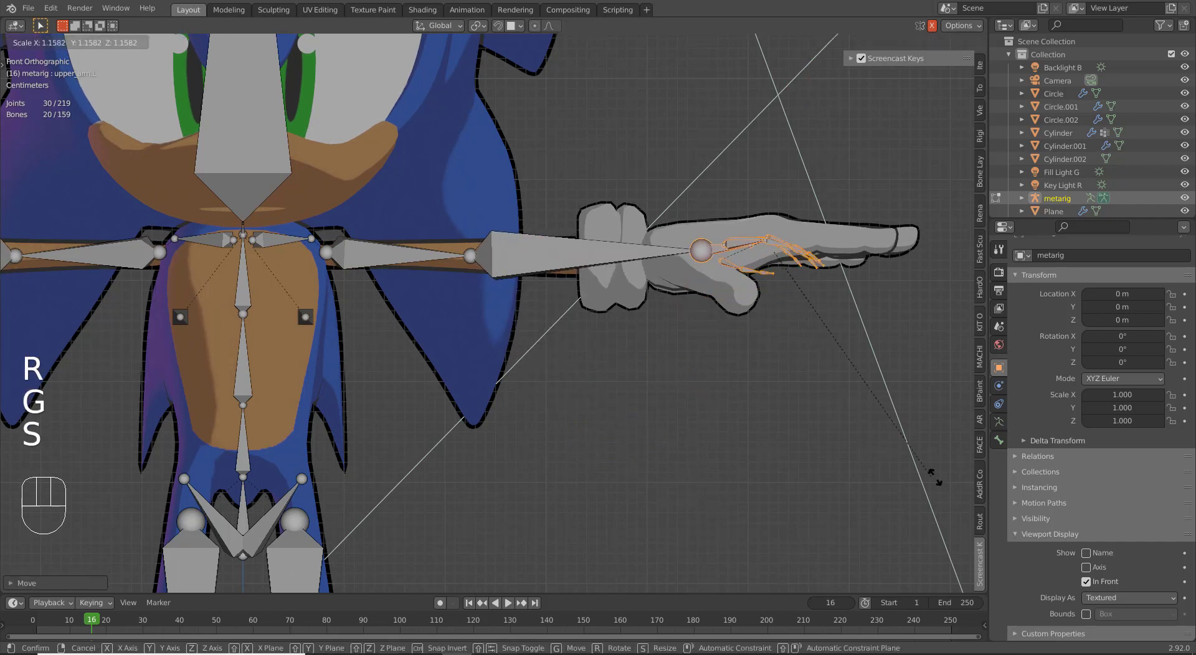
left_click(863, 263)
middle_click_drag(864, 264, 708, 285, "shift")
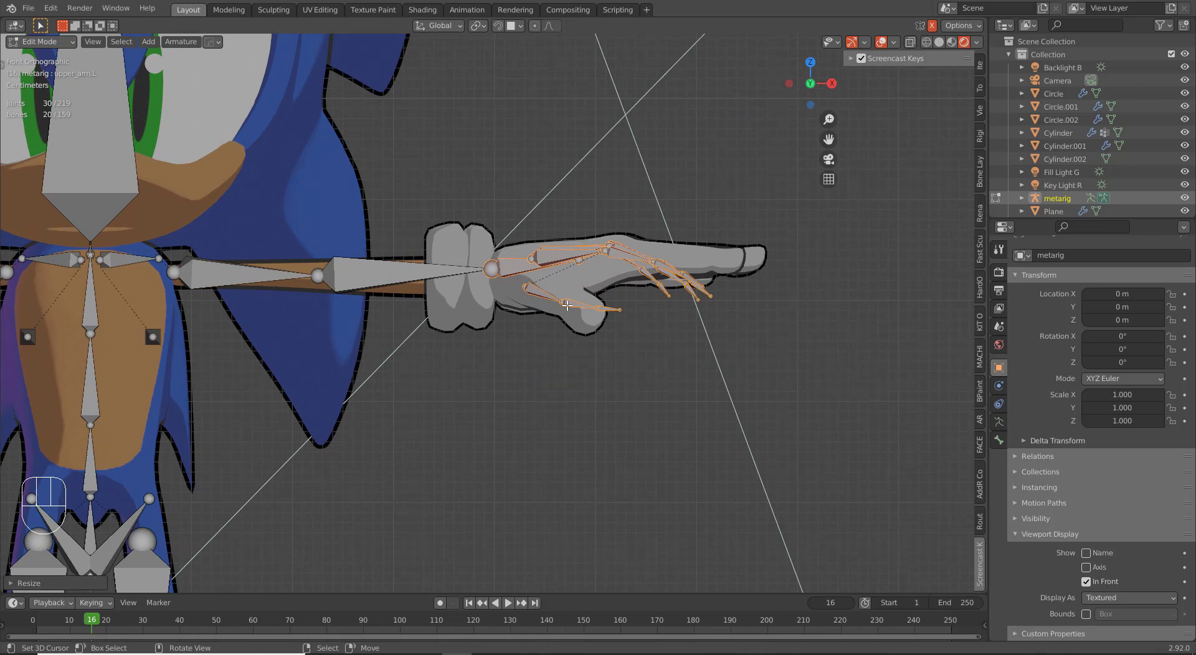
key("g")
left_click(553, 378)
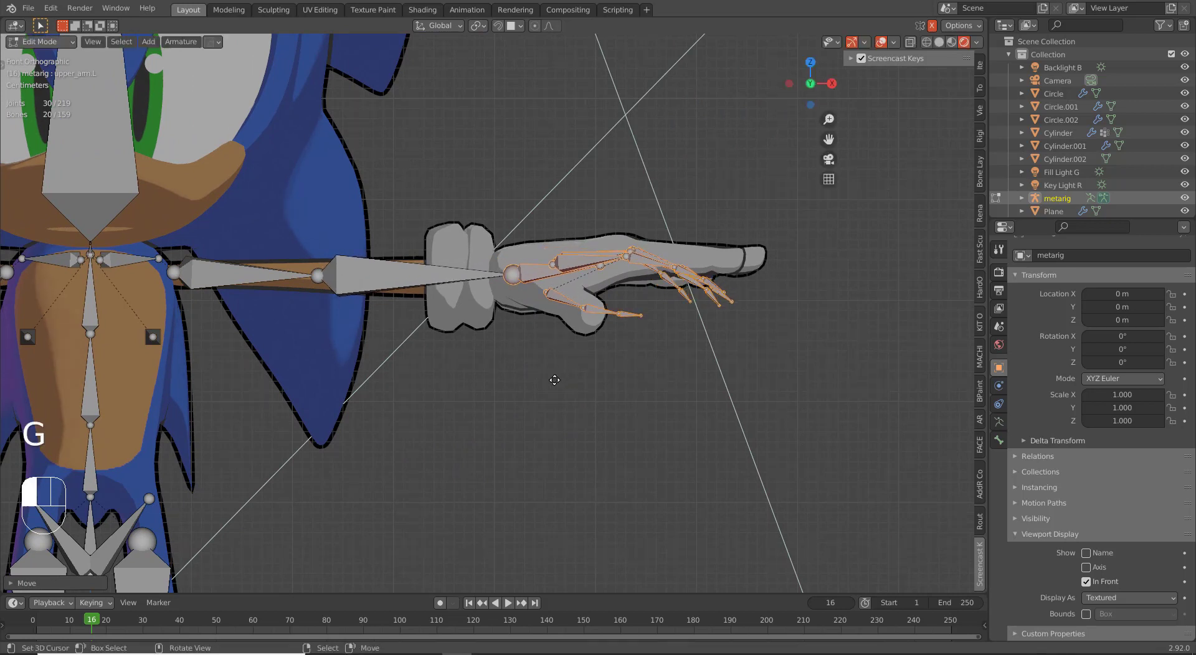
Step: Flatten the left hand and finger bones along Z and raise them into the middle of the glove
key("s")
key("z")
left_click(626, 396)
scroll(726, 407, "up", 4)
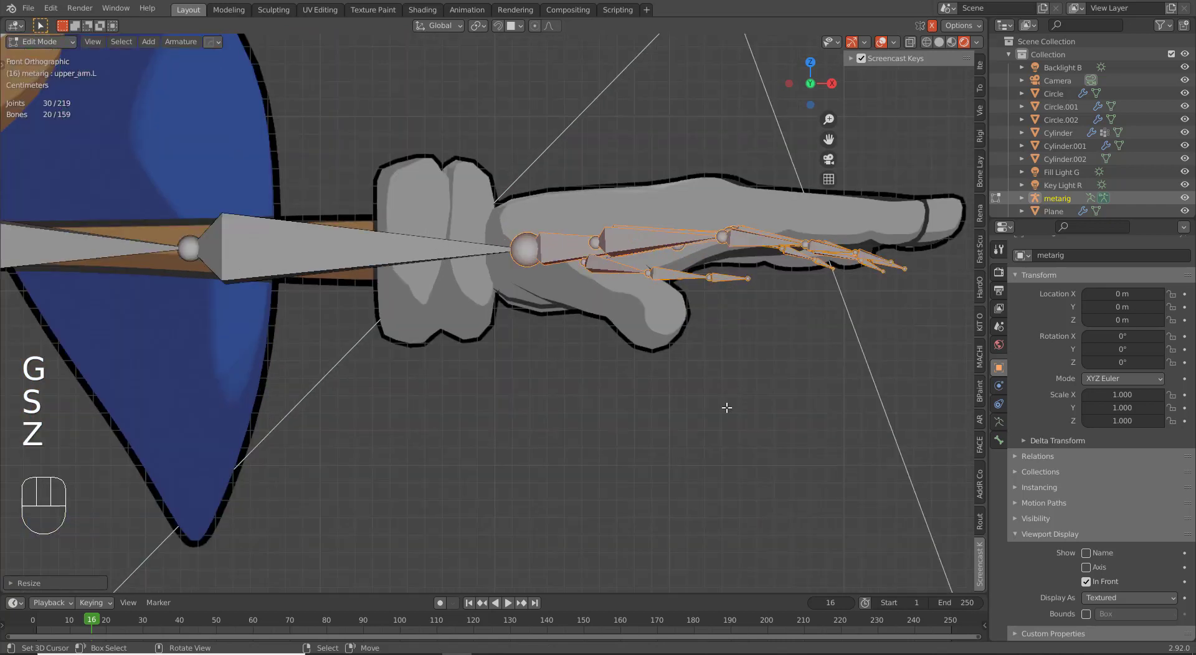
key("s")
key("z")
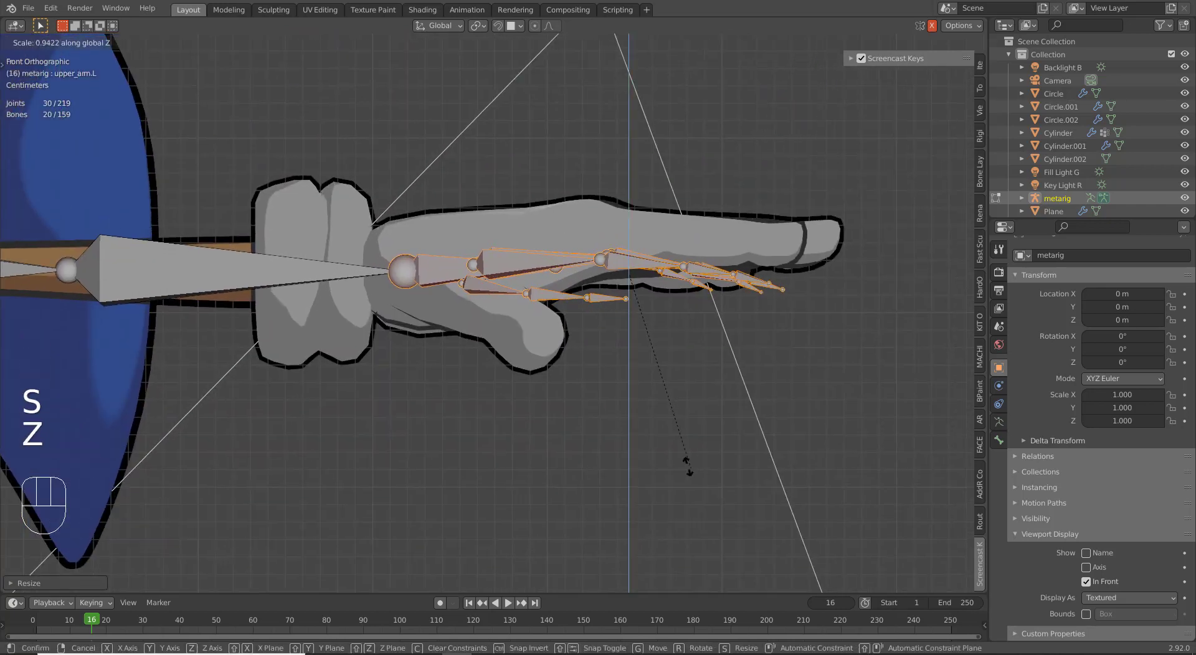
key("g")
left_click(678, 419)
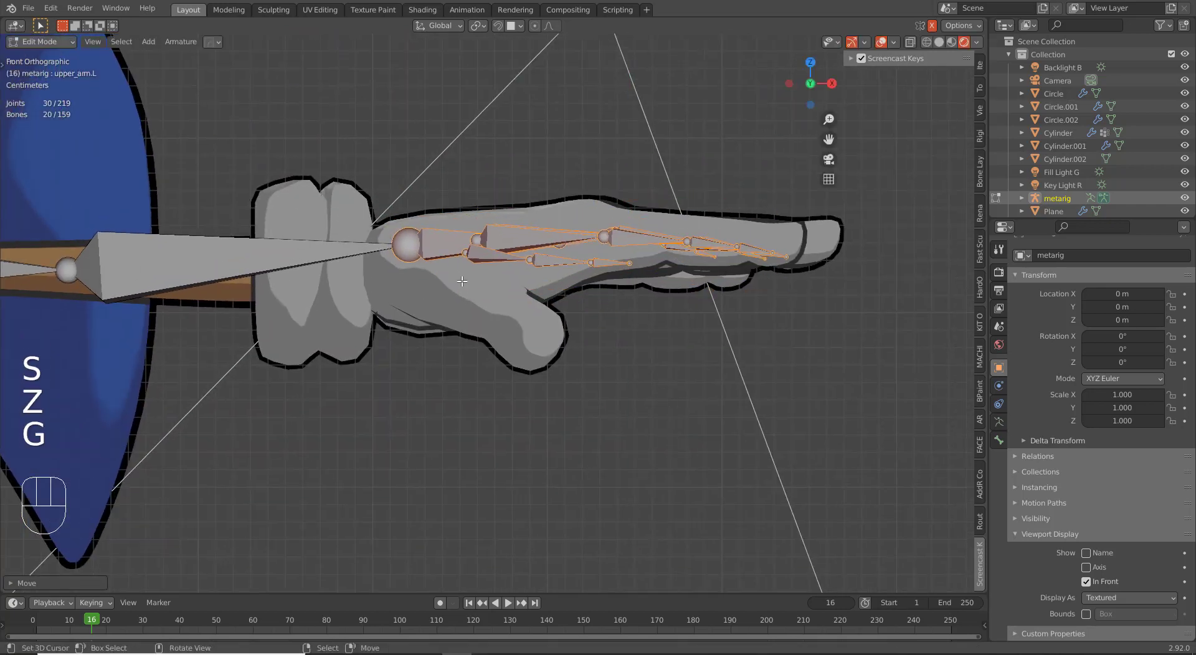
Step: Lower the hand.L bone about 0.01 m to line its wrist joint up with the forearm
left_click(448, 242)
key("g")
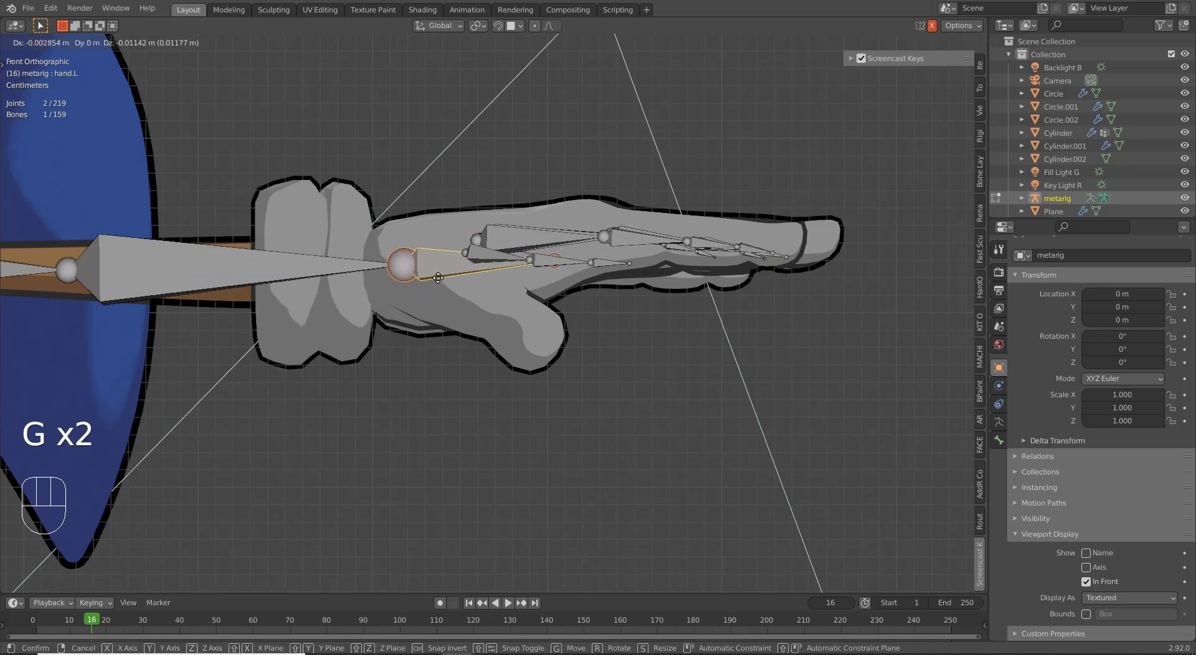
left_click(501, 258)
Step: Move and rotate the three left thumb bones in the top view to lie inside the glove's thumb
left_click(501, 258)
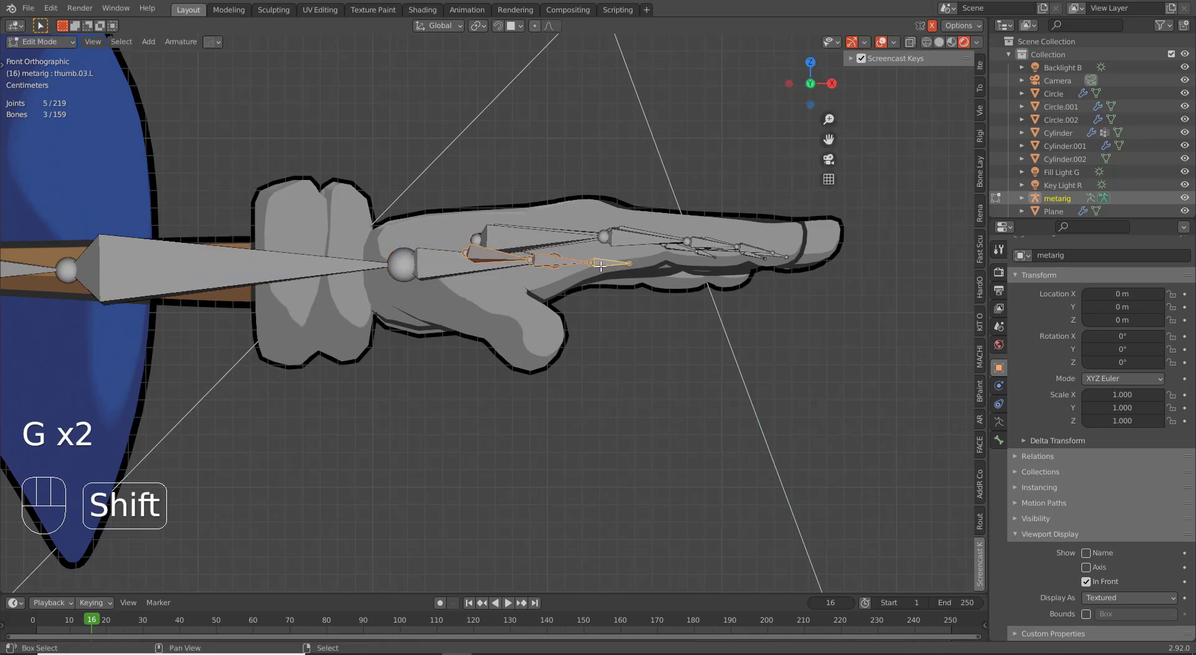
middle_click_drag(561, 268, 560, 247)
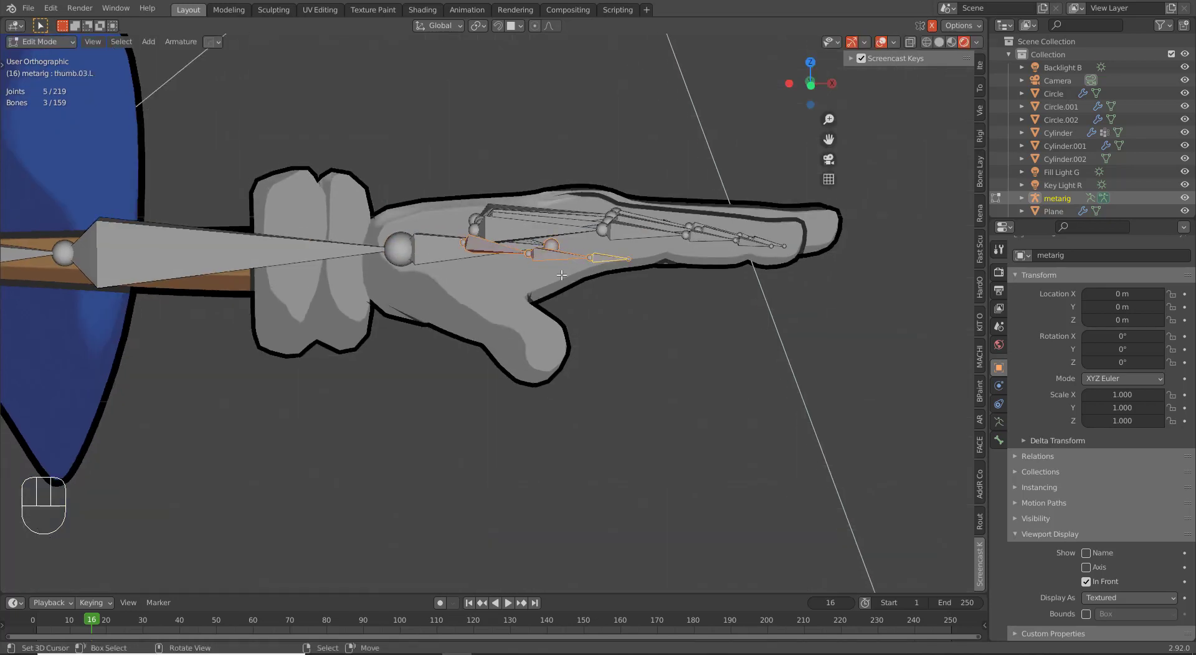
key("b")
key("KP_7")
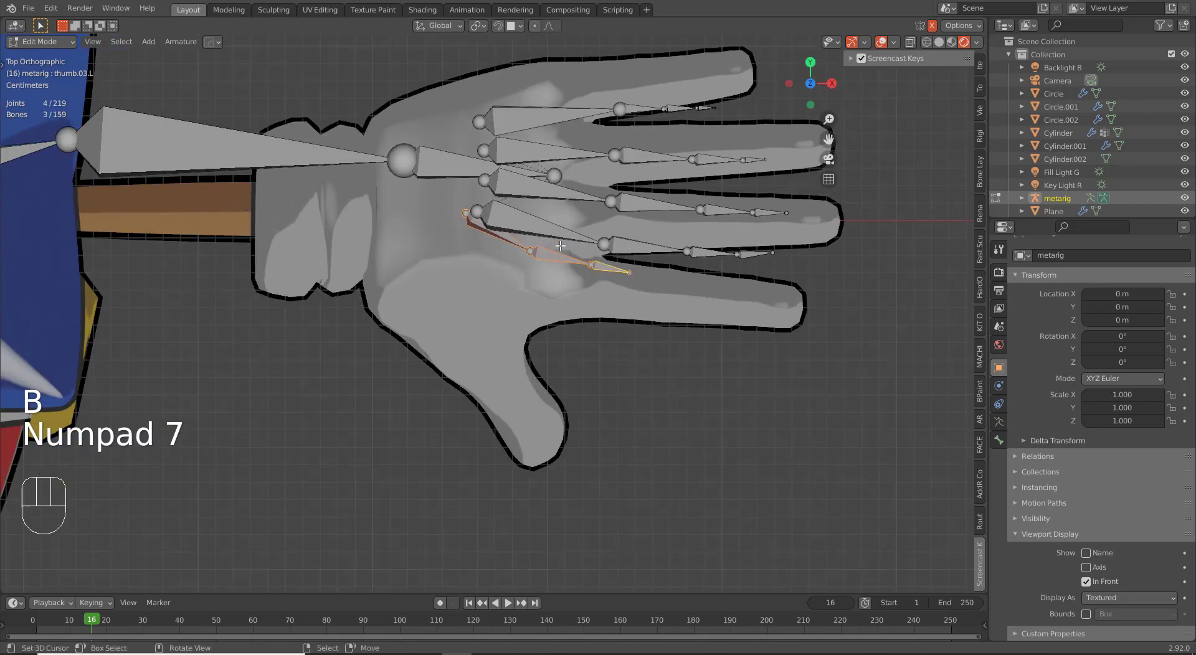
key("g")
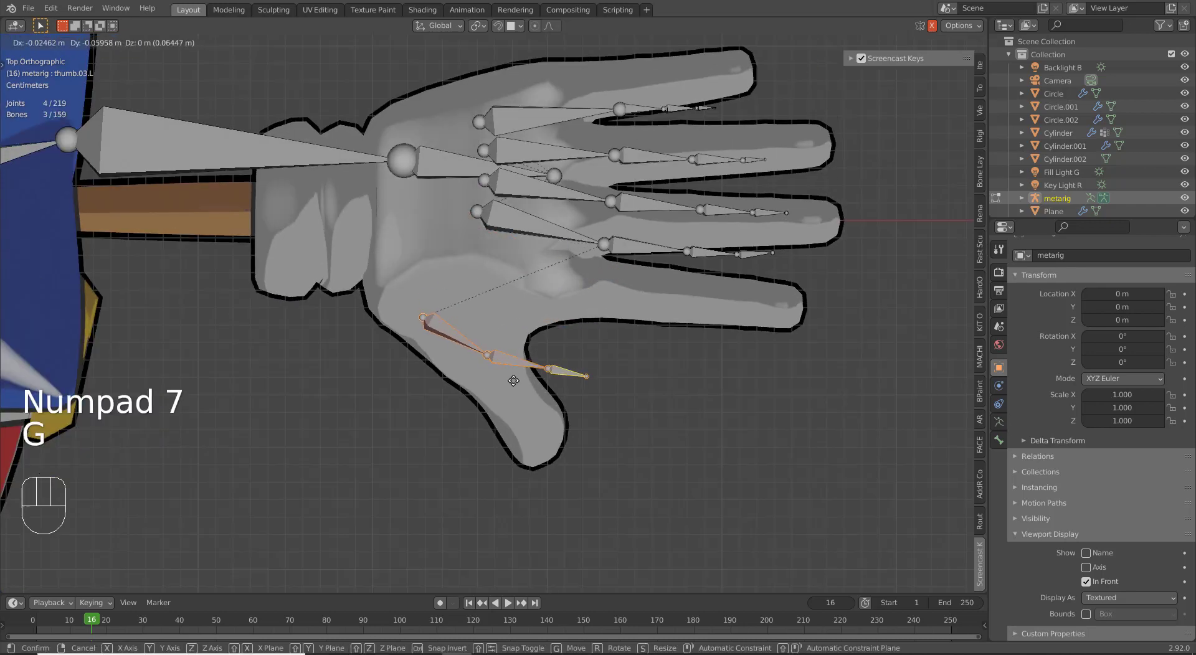
left_click(588, 385)
key("r")
right_click(570, 446)
key("g")
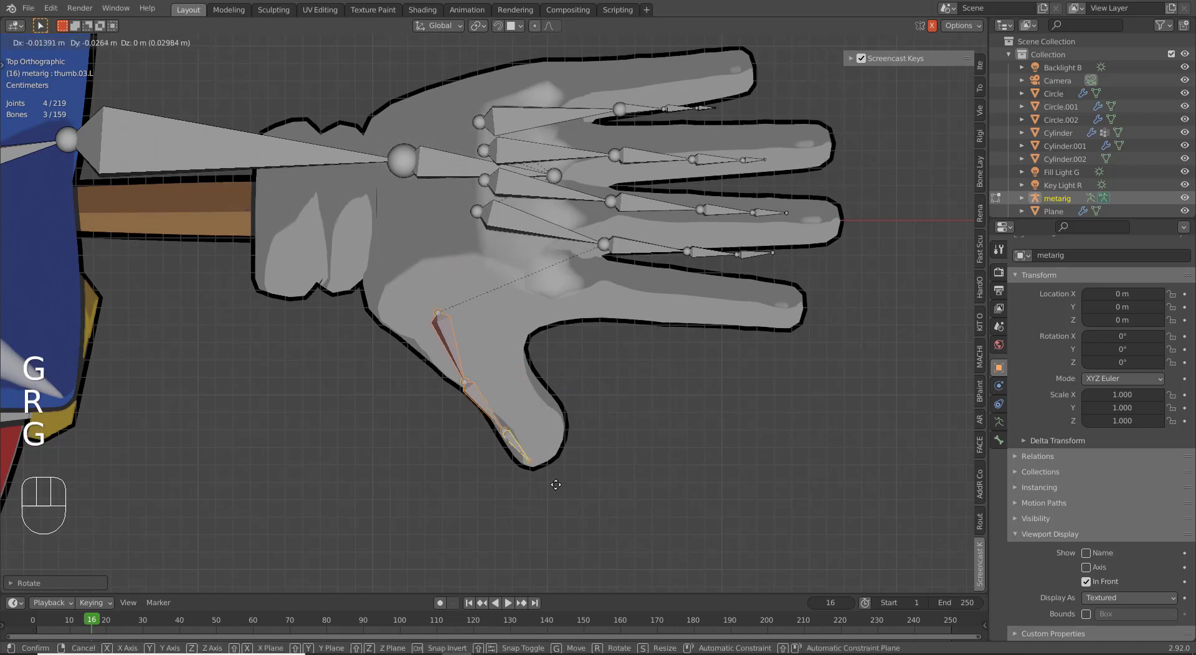
left_click(557, 344)
Step: Move palm.01.L and the three left index finger bones together into the glove's index finger
left_click(571, 246)
left_click(651, 251, "shift")
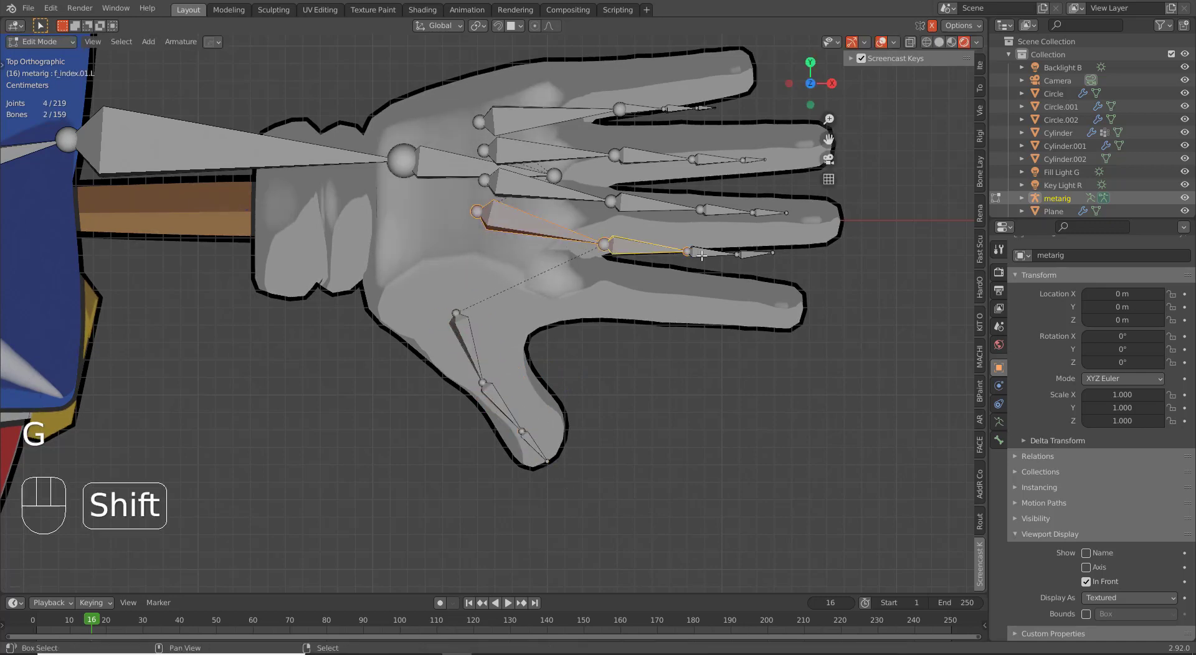
left_click(714, 256, "shift")
left_click(749, 266, "shift")
key("g")
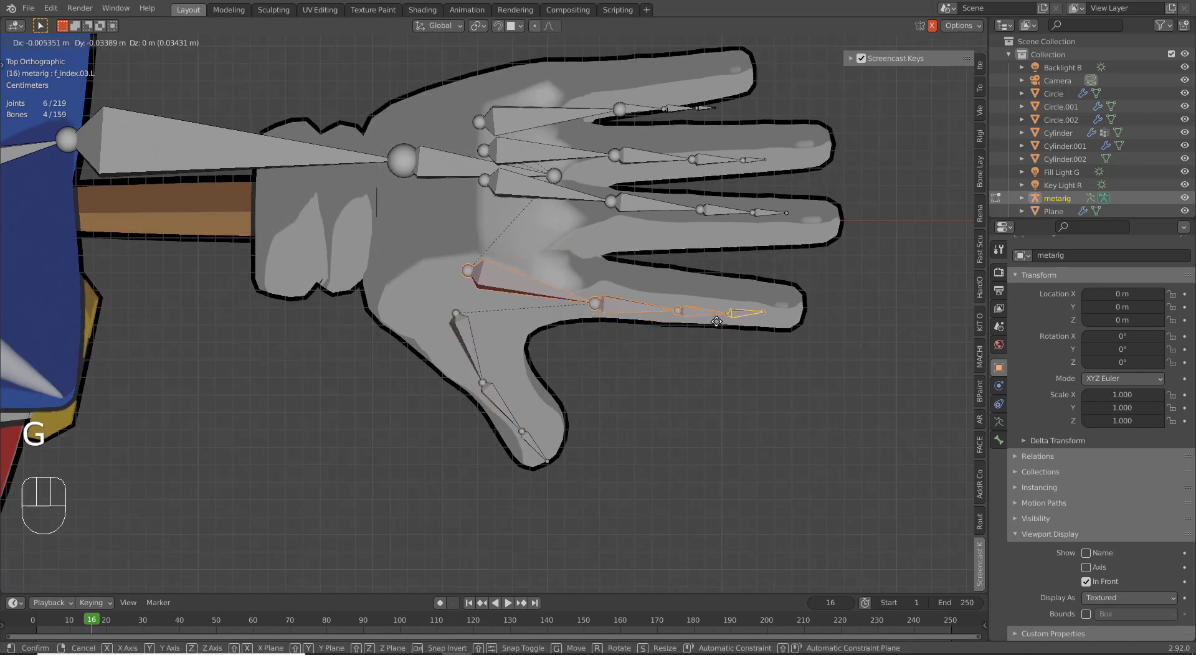
left_click(743, 315)
left_click(770, 311)
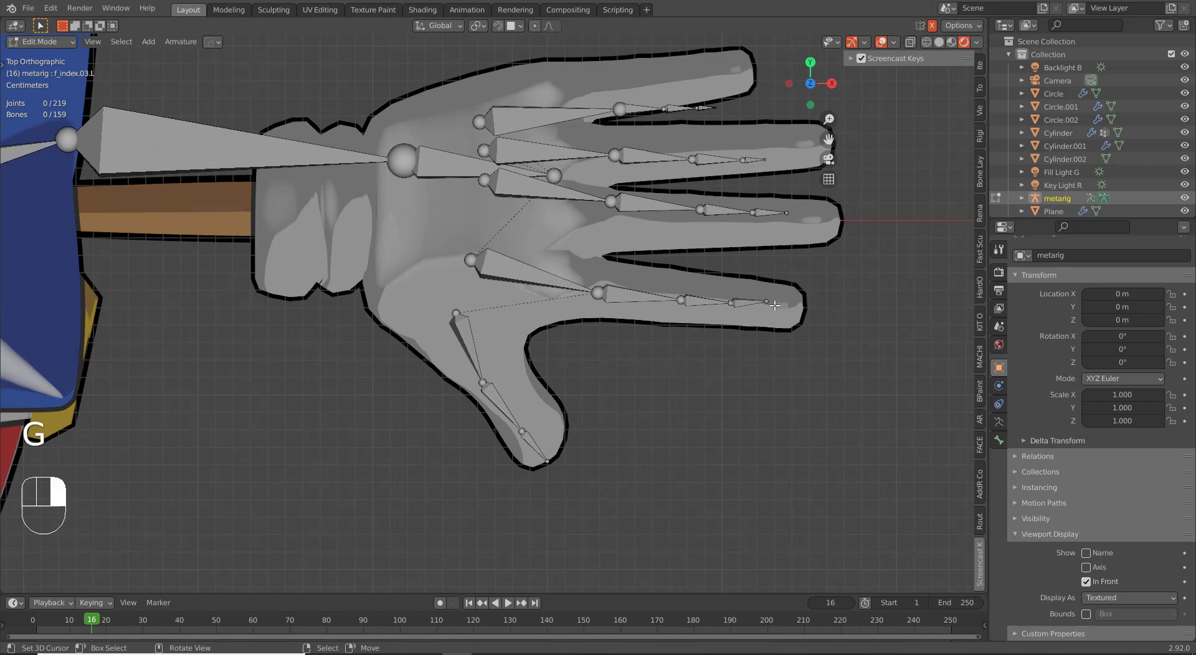
Step: Extend the tip of f_index.03.L to the glove's fingertip and shift its inner joint about 0.01 m outward
right_click(774, 306)
key("g")
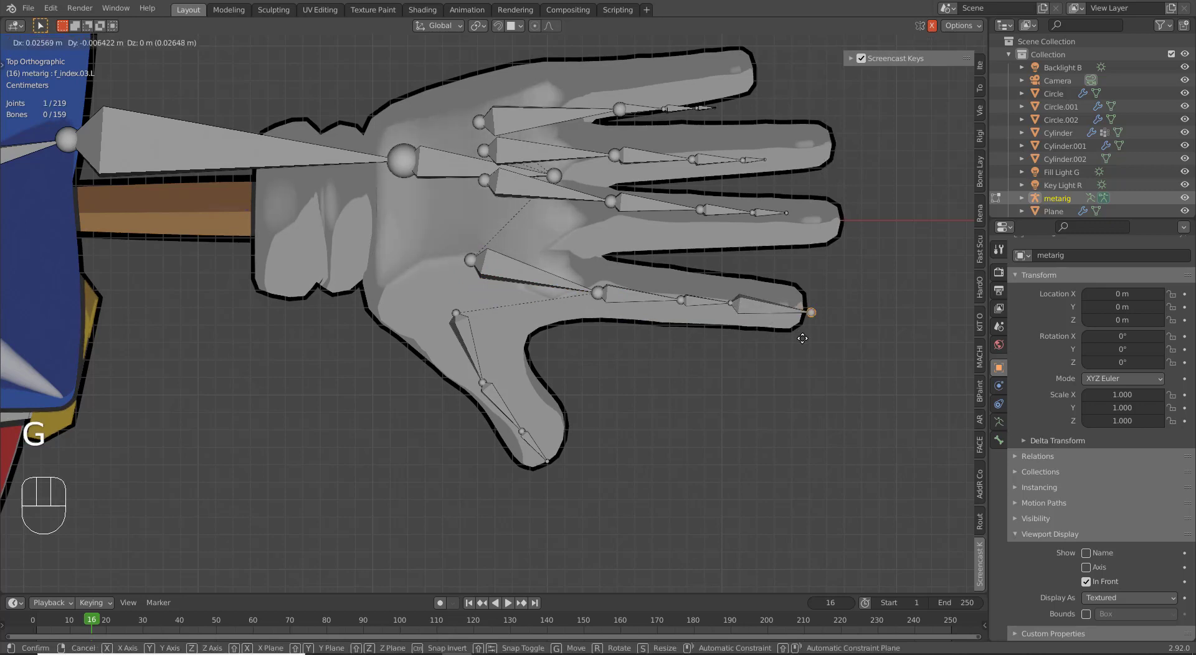
left_click(794, 342)
right_click(737, 301)
key("g")
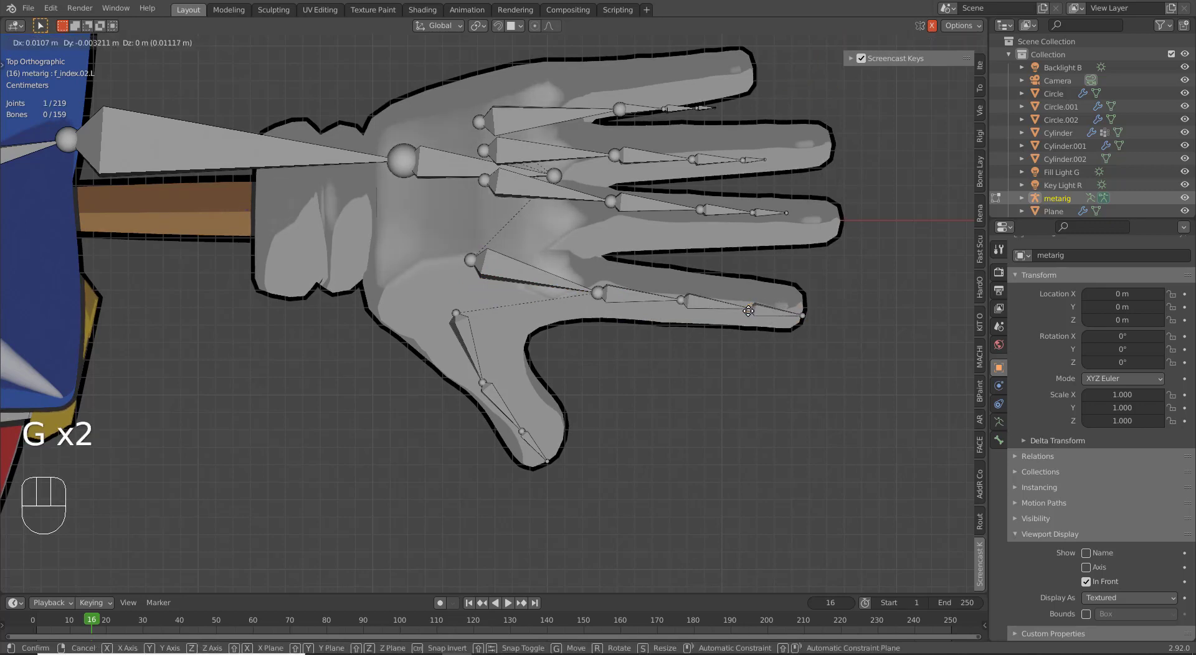
left_click(746, 312)
Step: Move palm.02.L and the three left middle finger bones together onto the centerline of the glove's middle finger
right_click(768, 218)
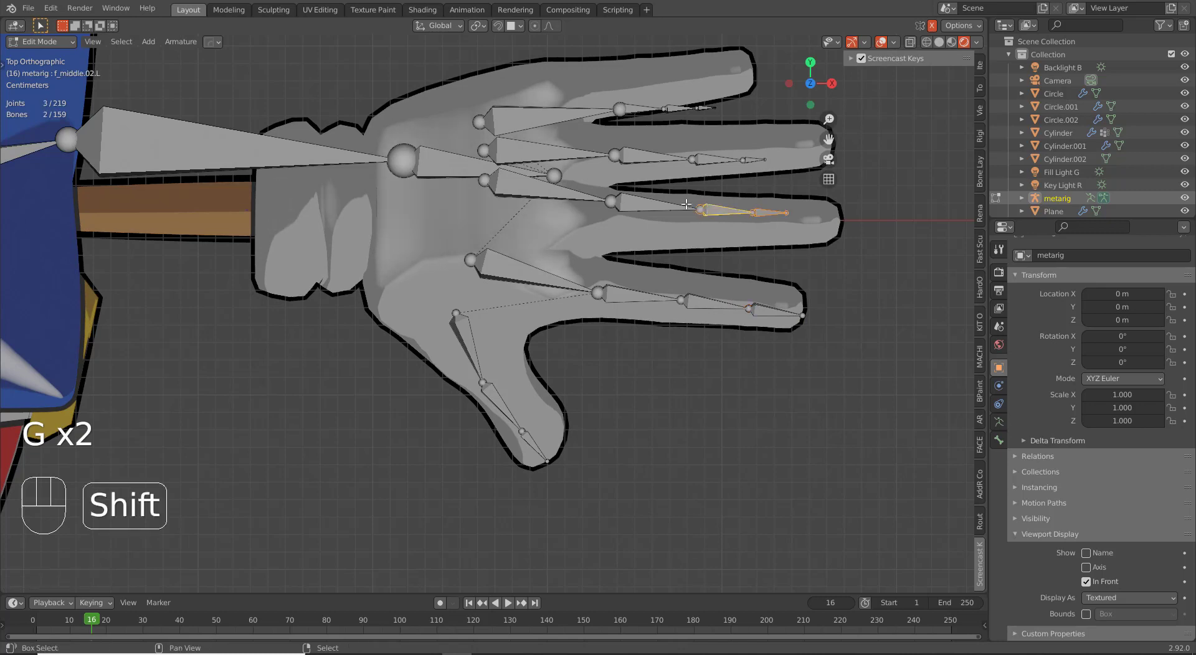
right_click(661, 205, "shift")
right_click(599, 216, "shift")
key("g")
left_click(594, 232)
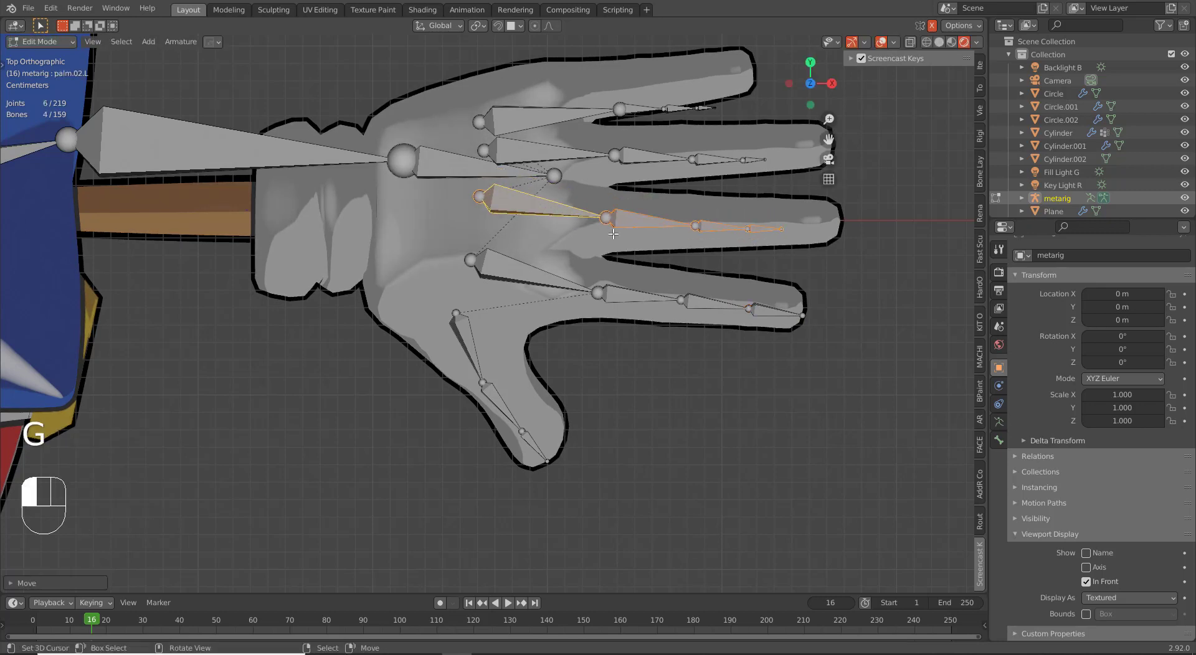
Step: Extend the middle finger's tip about 0.034 m to the fingertip and space its two inner joints outward along the finger
right_click(787, 245)
key("g")
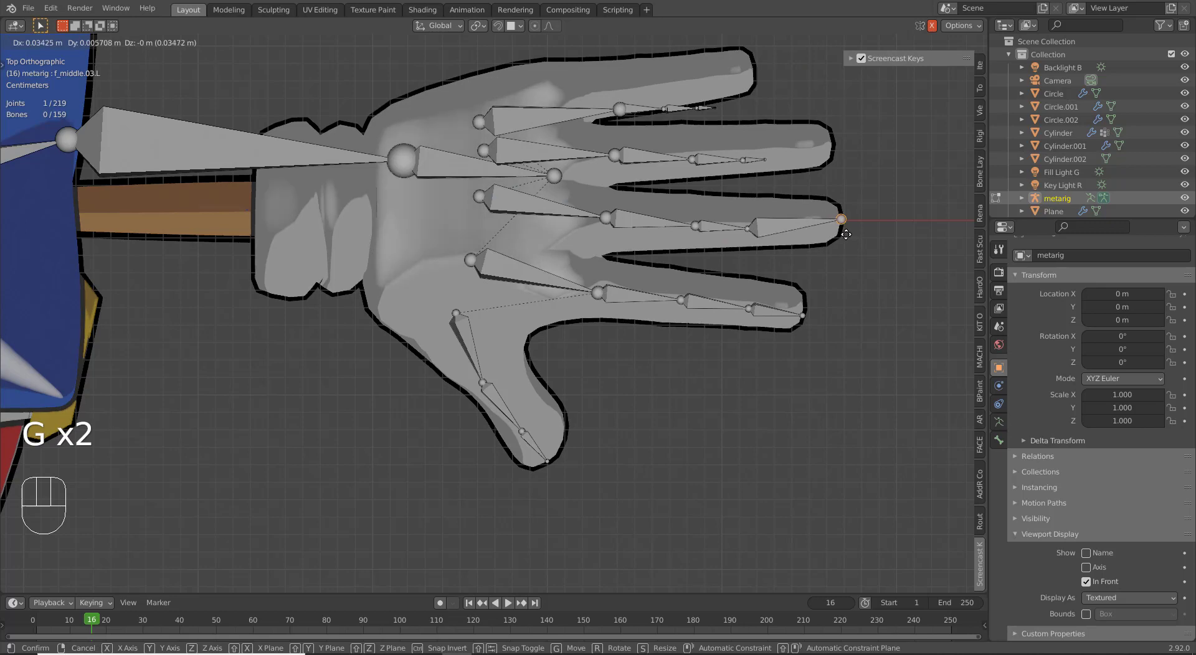
left_click(846, 235)
right_click(749, 230)
key("g")
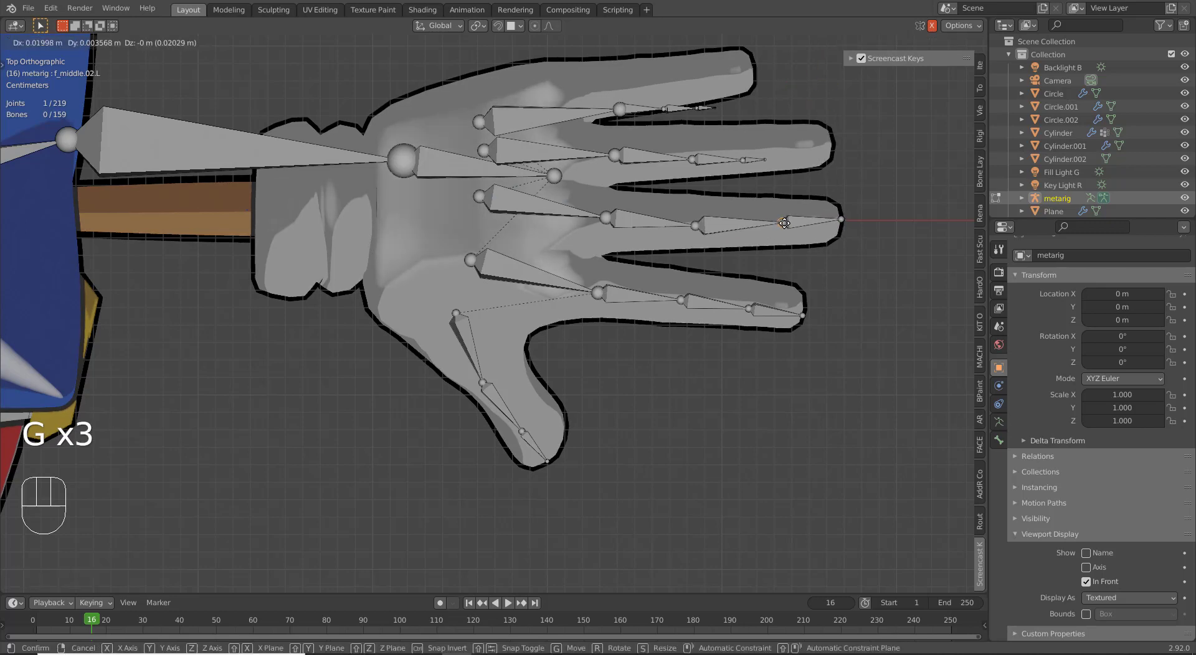
left_click(779, 225)
right_click(695, 225)
key("g")
left_click(707, 223)
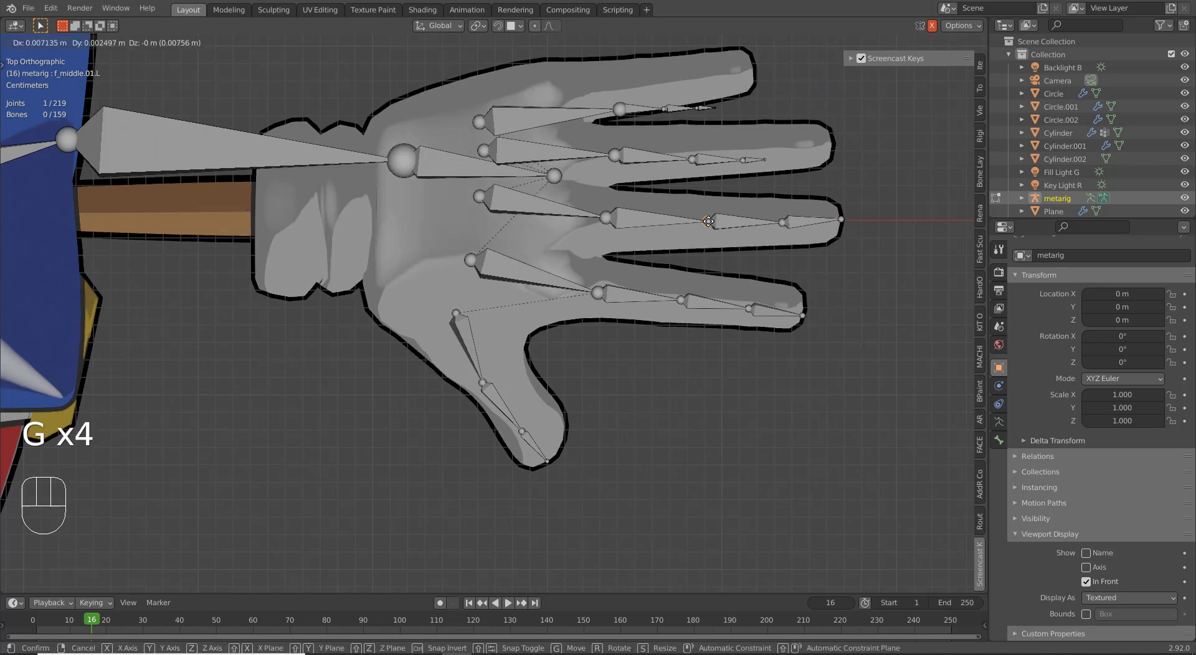
Step: Move the base joint of palm.02.L back toward the wrist and in line with the middle finger
right_click(481, 197)
key("g")
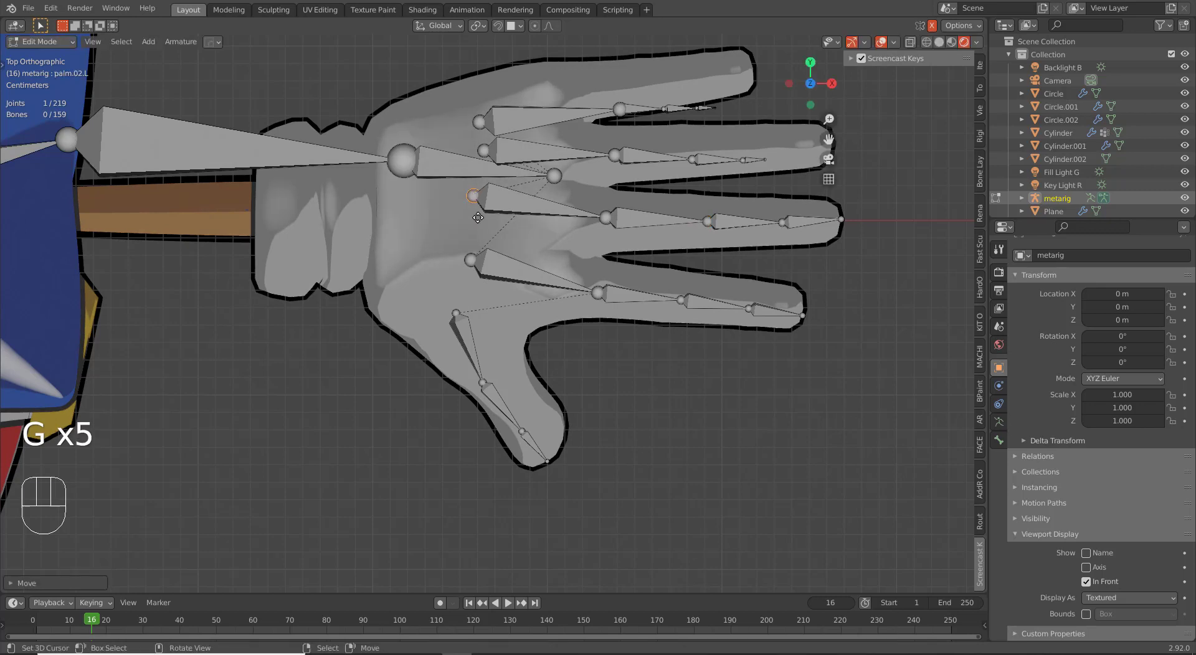
key("g")
left_click(475, 246)
key("g")
left_click(462, 247)
Step: Align the knuckle joints between palm.02.L and f_middle.01.L with the rest of the middle finger
right_click(599, 221)
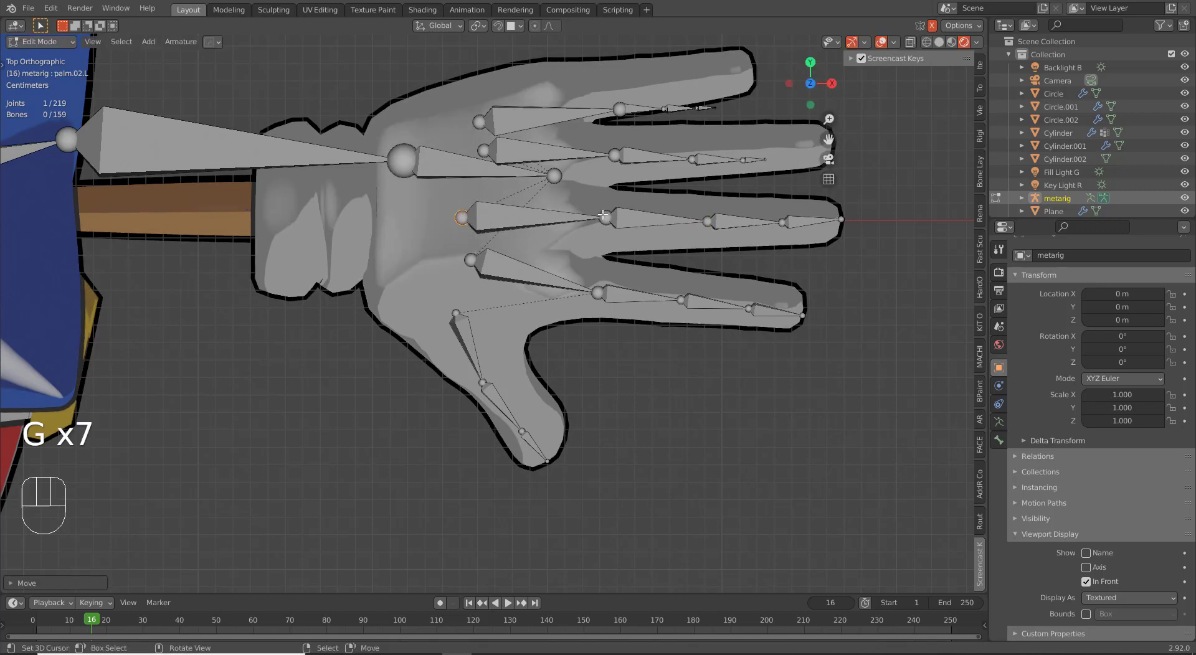
key("g")
left_click(598, 223)
right_click(600, 222, "shift")
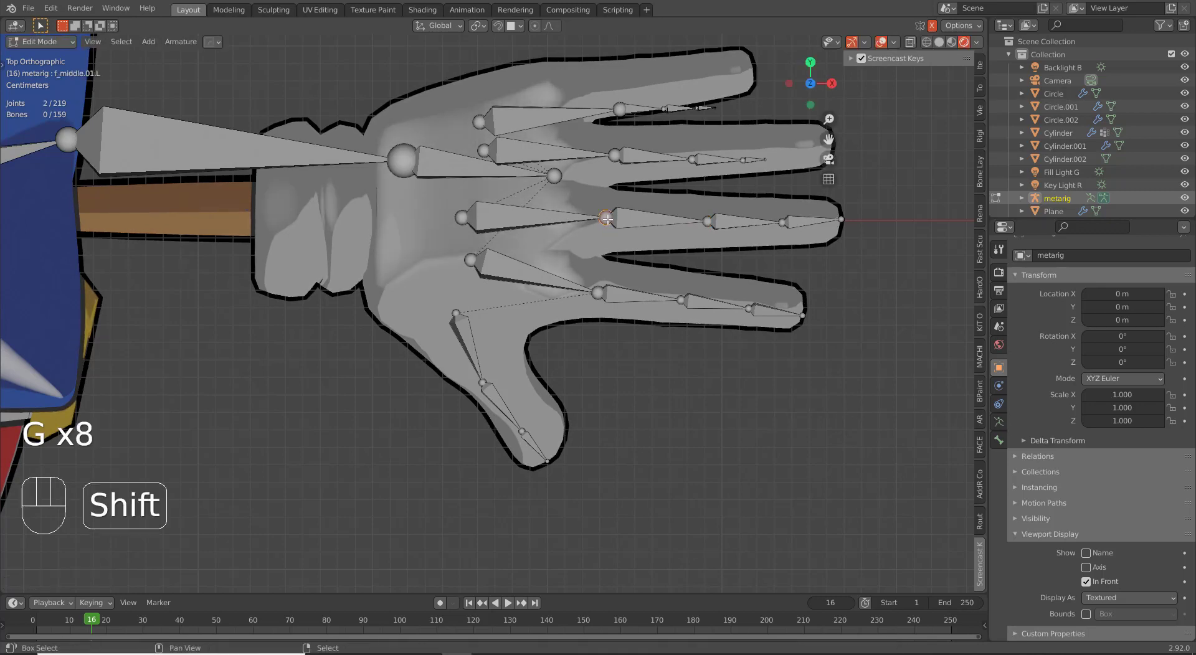
key("g")
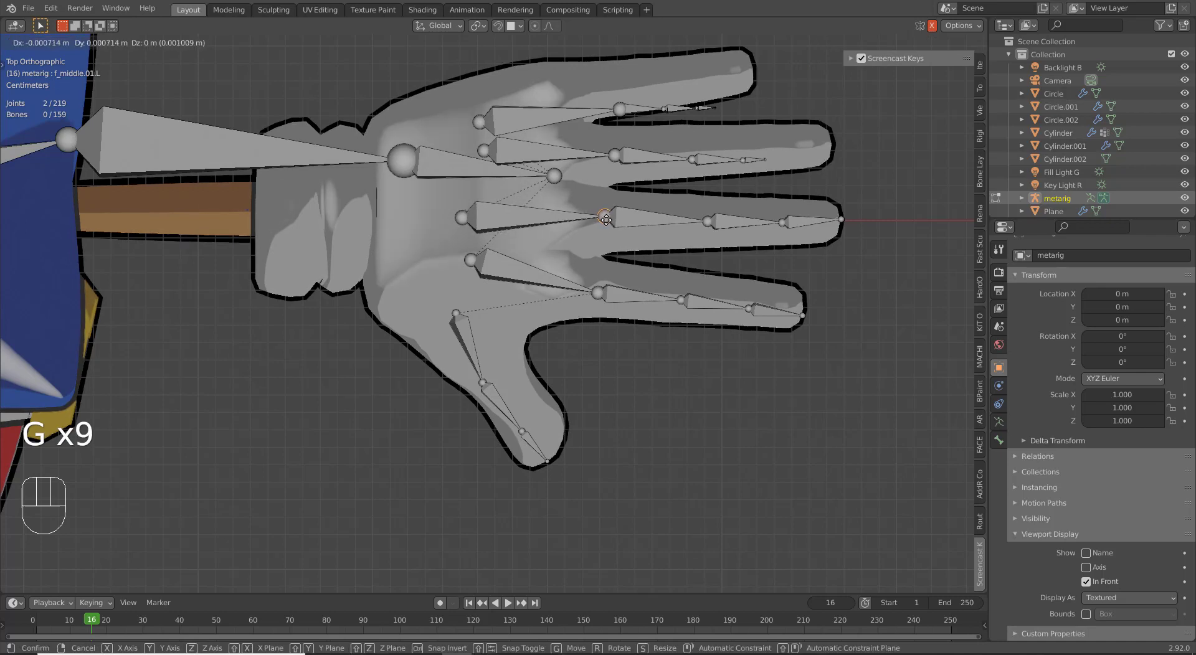
left_click(607, 225)
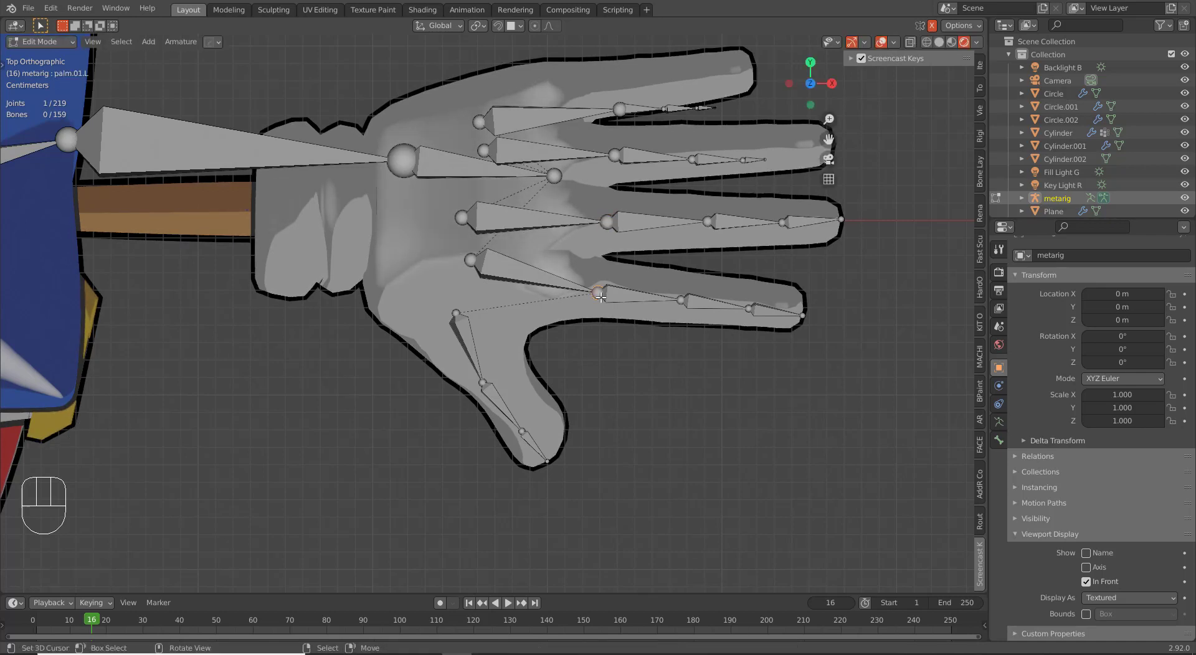
Step: Move the knuckle joints between palm.01.L and f_index.01.L slightly back toward the palm, at the index finger's base
right_click(602, 299)
right_click(599, 298)
right_click(595, 302, "shift")
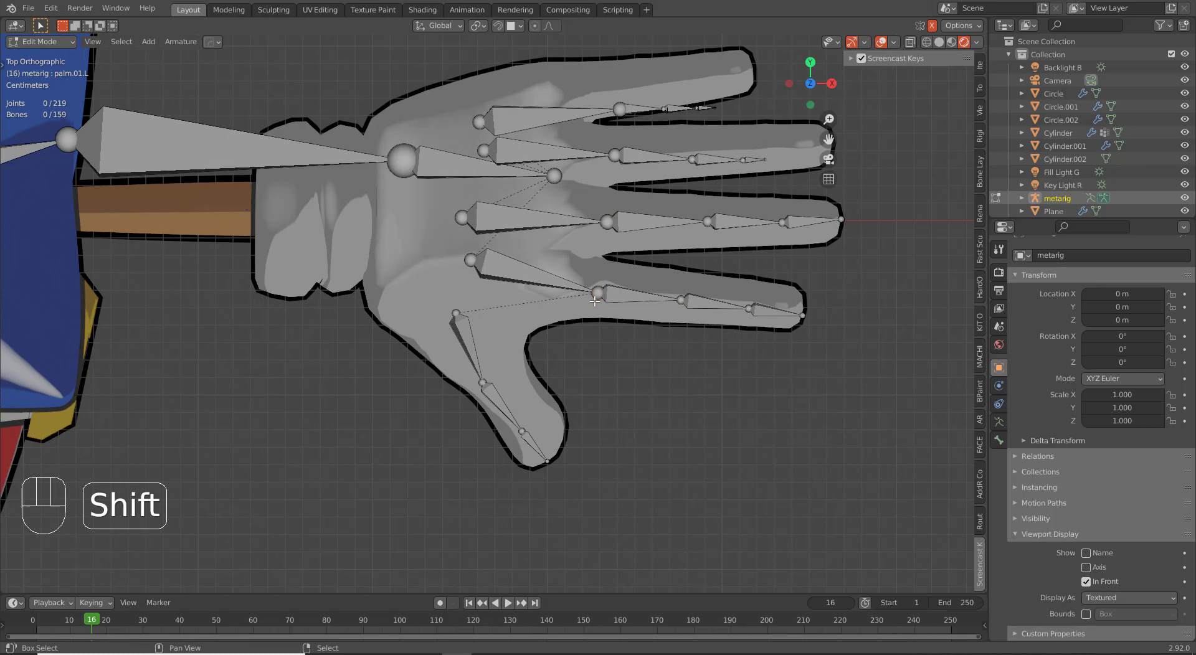
right_click(598, 297, "shift")
key("g")
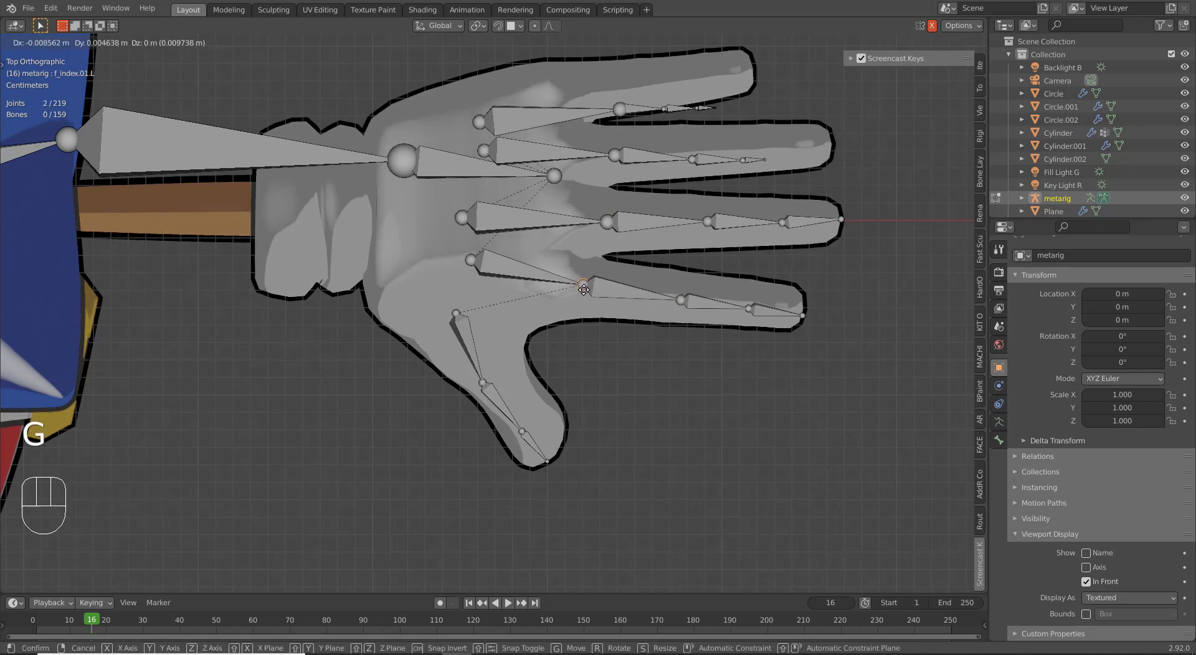
left_click(587, 290)
Step: Move the ring finger's knuckle joints at the end of palm.03.L back toward the palm
right_click(614, 161)
right_click(613, 161, "shift")
right_click(610, 161, "shift")
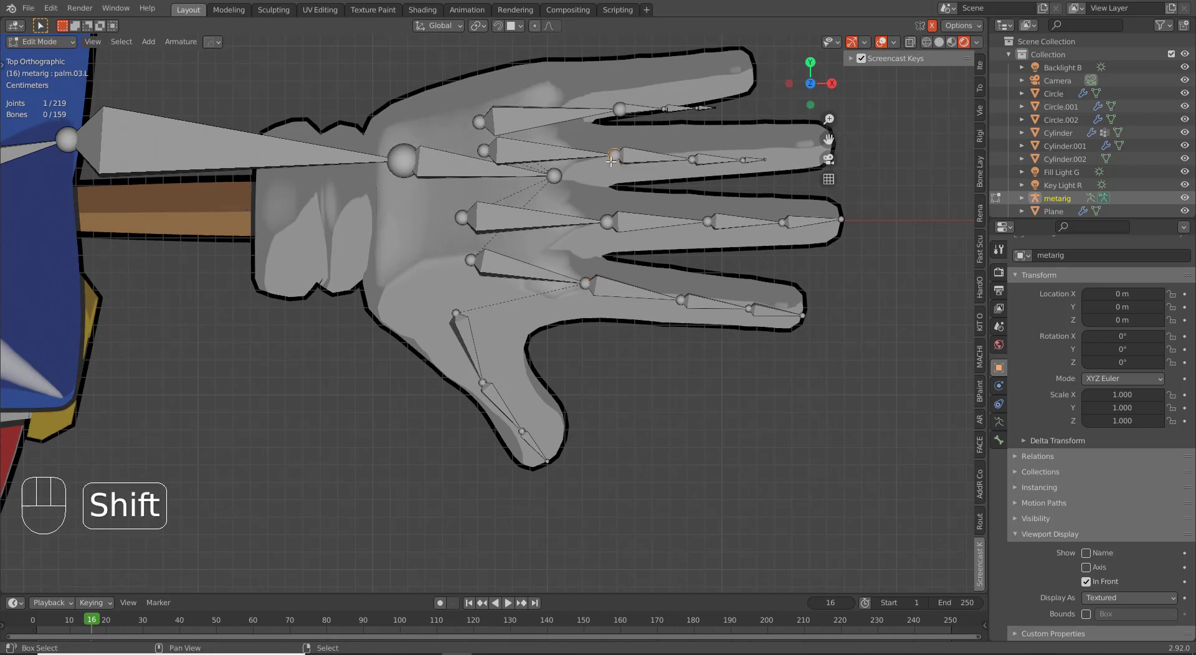
key("g")
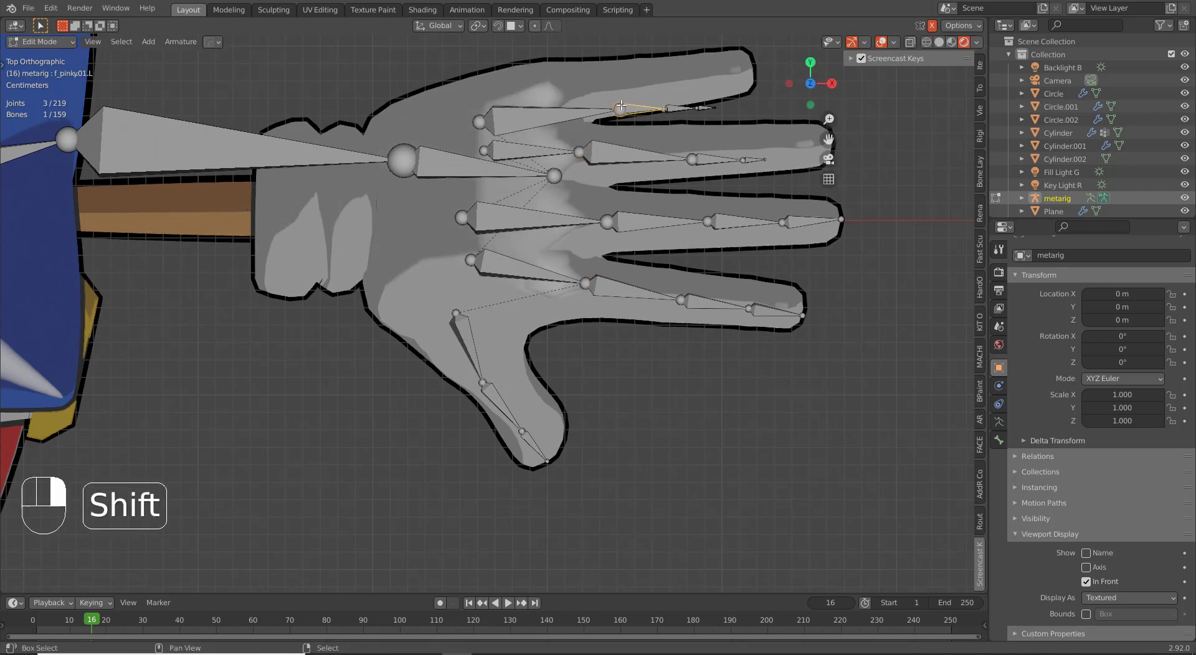
Step: Move the knuckle joints between palm.04.L and f_pinky.01.L about 0.036 m back to the base of the glove's pinky
right_click(615, 117, "shift")
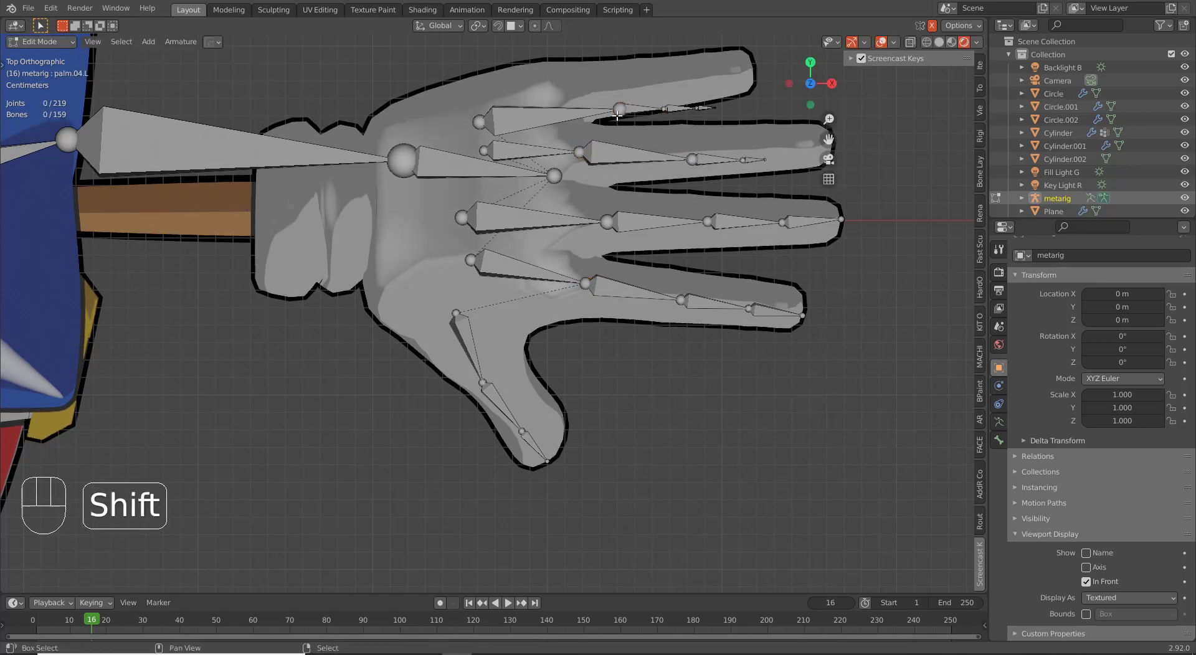
key("a")
key("a")
key("b")
left_click_drag(608, 97, 630, 133)
key("g")
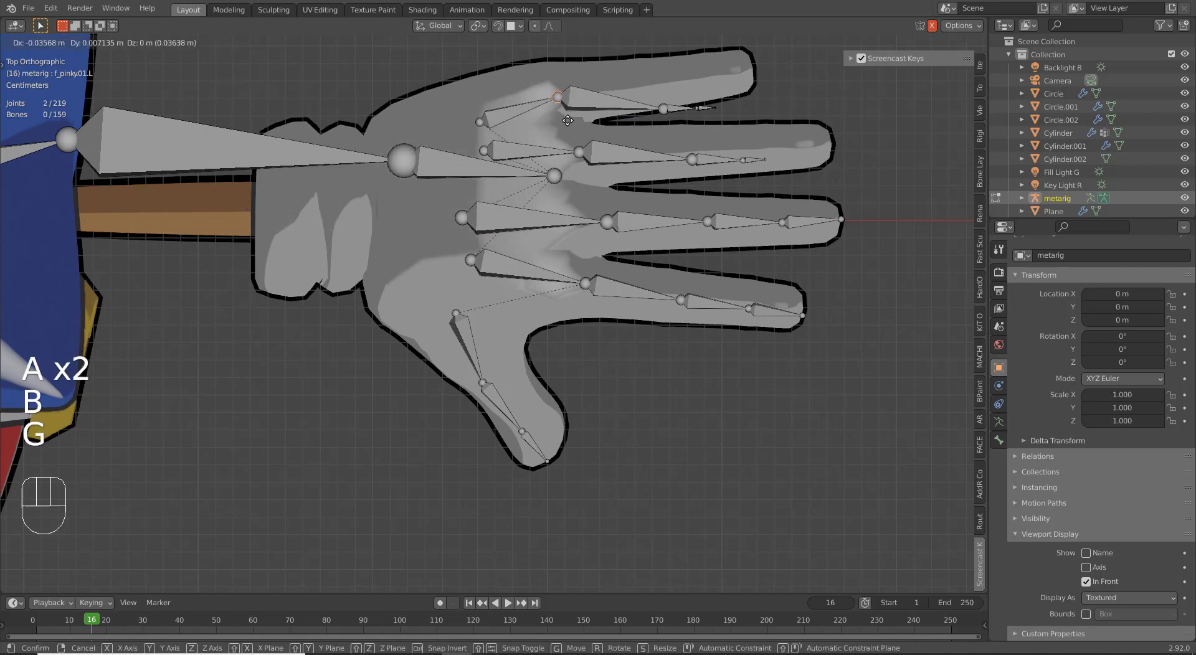
Step: Move the base joints of palm.04.L, palm.03.L and palm.02.L back toward the wrist
left_click(430, 124)
key("shift+s")
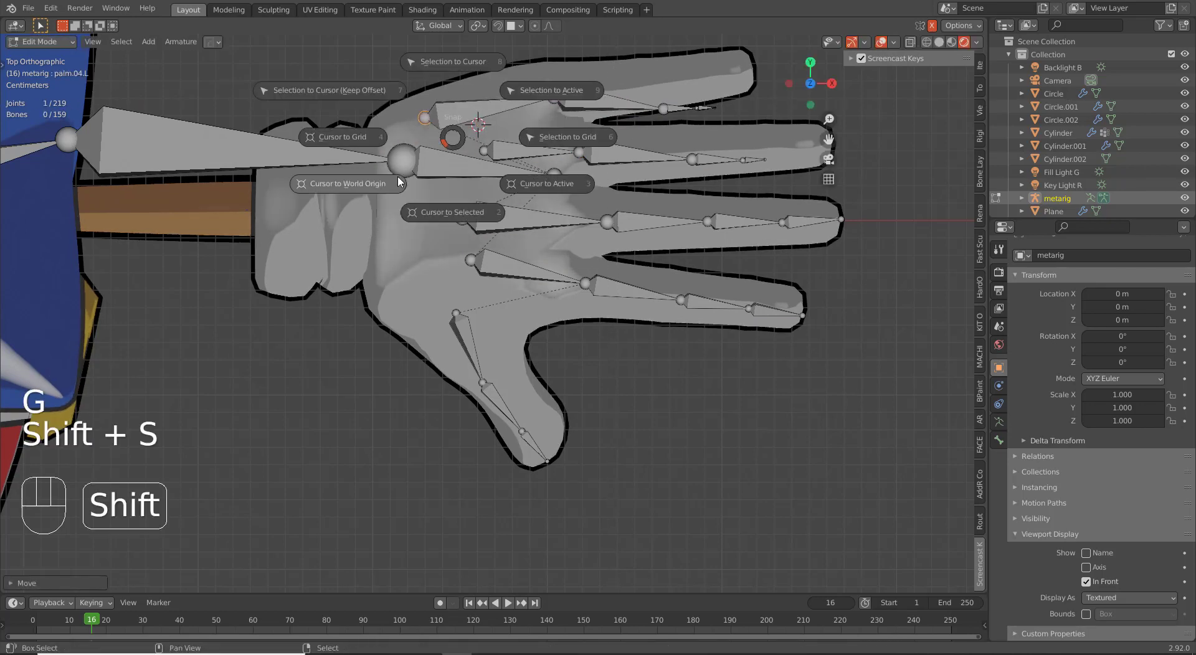
left_click(401, 182)
right_click(486, 153)
key("g")
left_click(434, 153)
right_click(464, 218)
key("g")
left_click(406, 208)
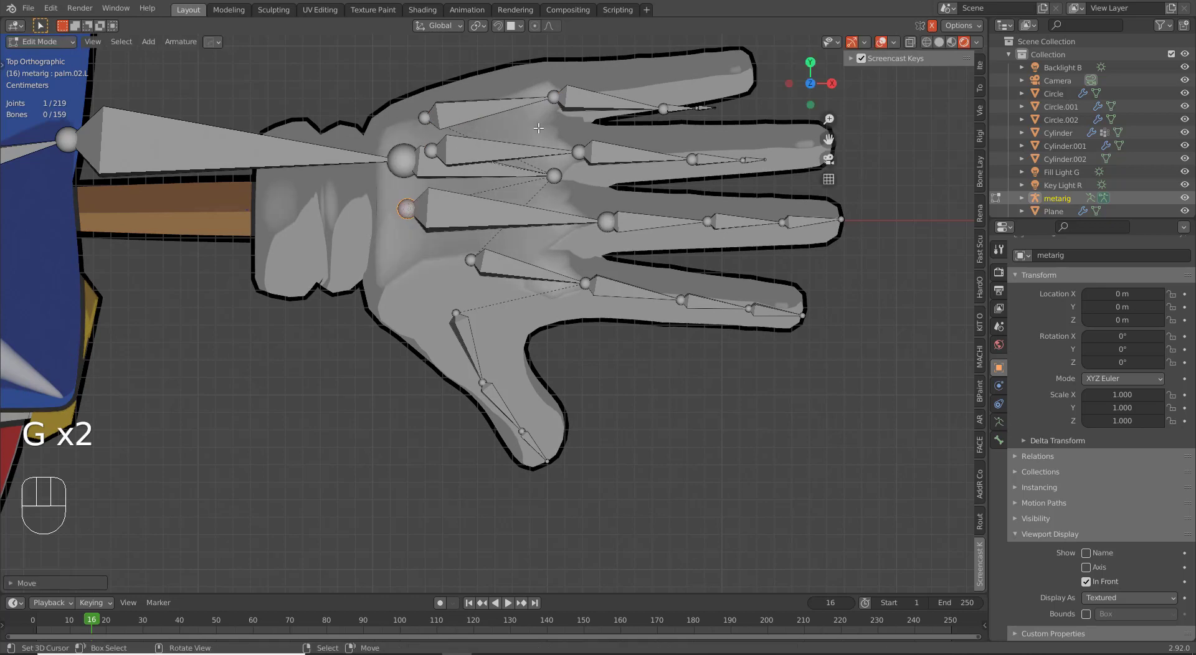
Step: Extend the left pinky's tip to the glove's fingertip and place its two inner joints along the finger's centerline
right_click(714, 107)
key("g")
left_click(779, 78)
right_click(681, 111)
key("g")
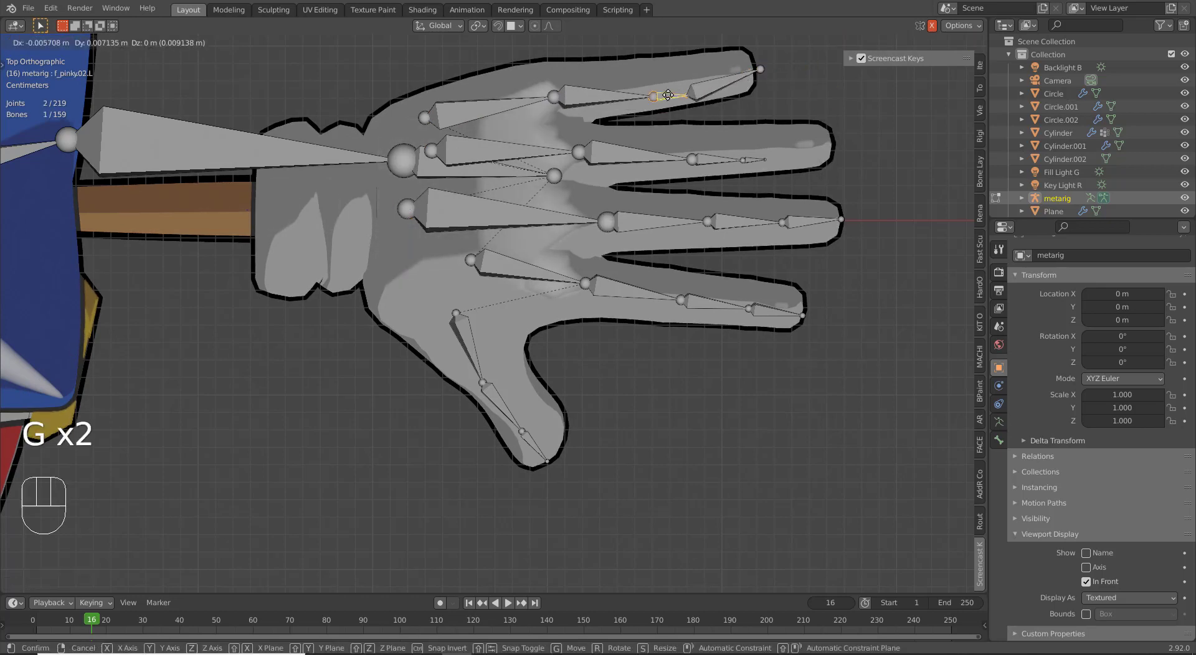
left_click(664, 90)
right_click(693, 93)
key("g")
right_click(681, 101)
key("g")
left_click(705, 103)
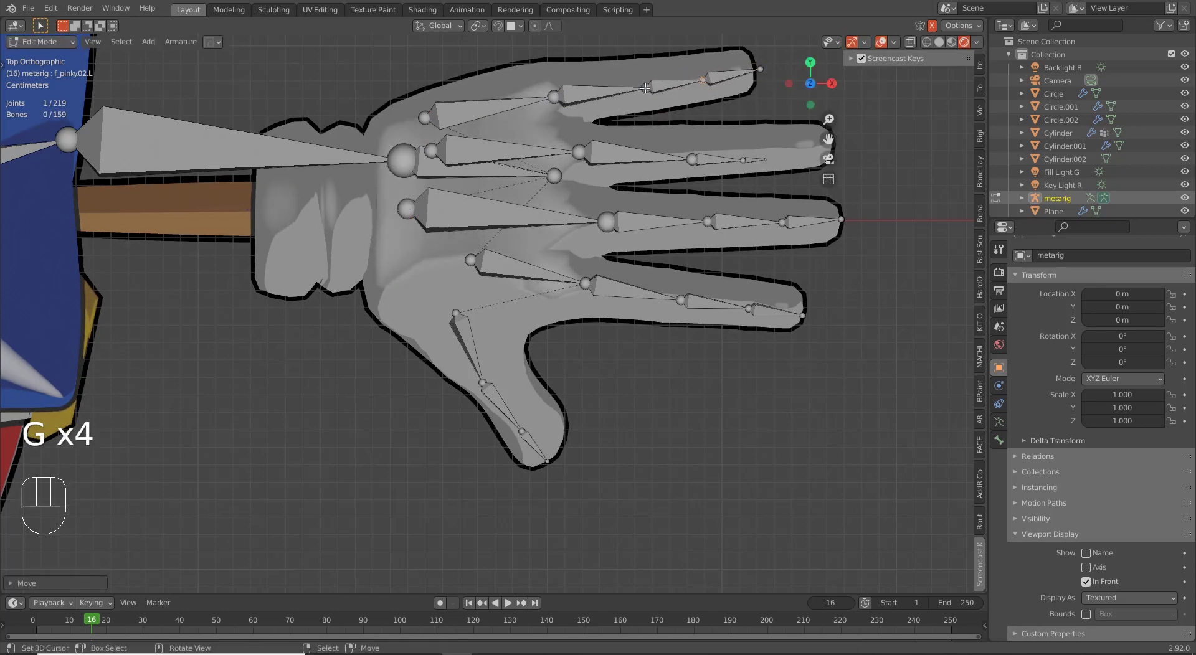
Step: Fine-tune the positions of the two joints of f_pinky.02.L along the pinky
right_click(646, 89)
key("g")
left_click(642, 88)
right_click(700, 83)
key("g")
left_click(703, 81)
Step: Extend the tip of f_ring.03.L to the ring fingertip and move its inner joint outward along the finger
right_click(771, 163)
middle_click_drag(773, 174, 718, 175, "shift")
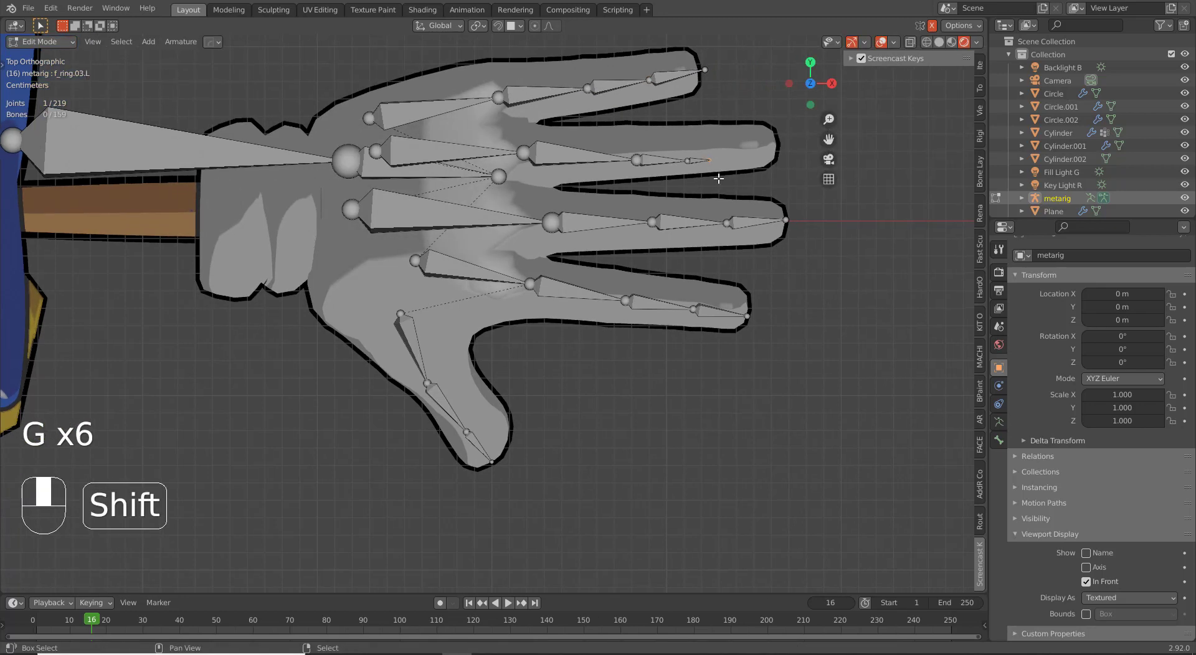
key("g")
left_click(788, 158)
right_click(684, 162)
key("g")
left_click(728, 151)
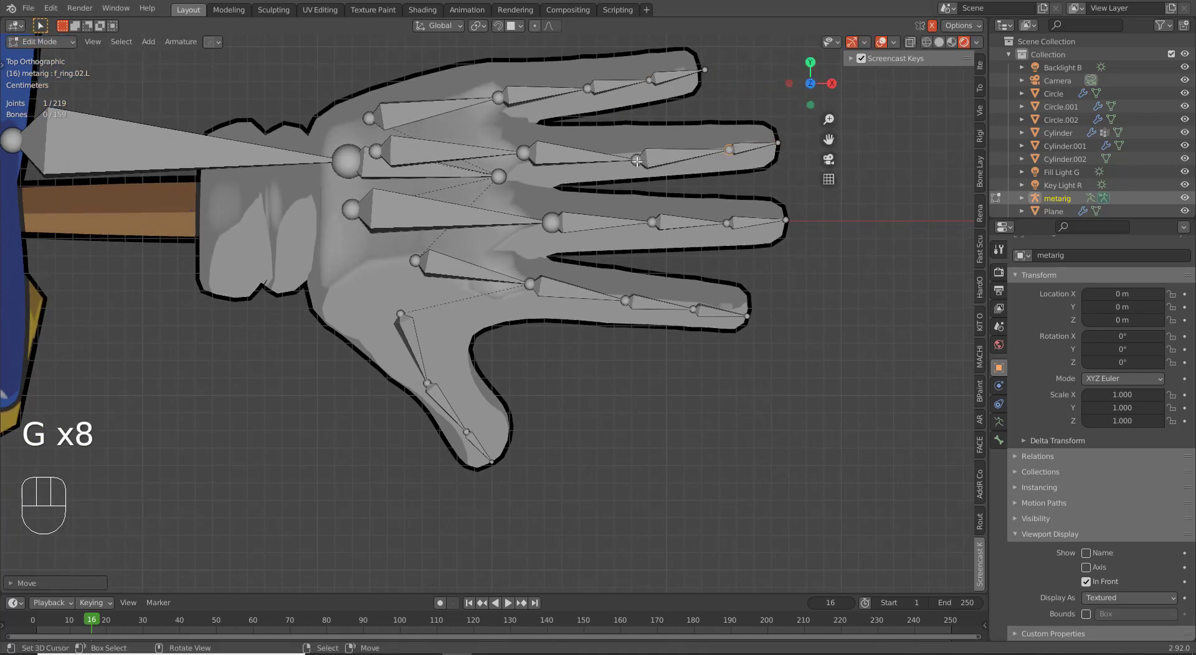
Step: Align the two inner joints of the left ring finger with the finger's centerline
right_click(634, 160)
key("g")
left_click(631, 155)
right_click(731, 151)
key("g")
left_click(723, 151)
right_click(634, 154)
key("g")
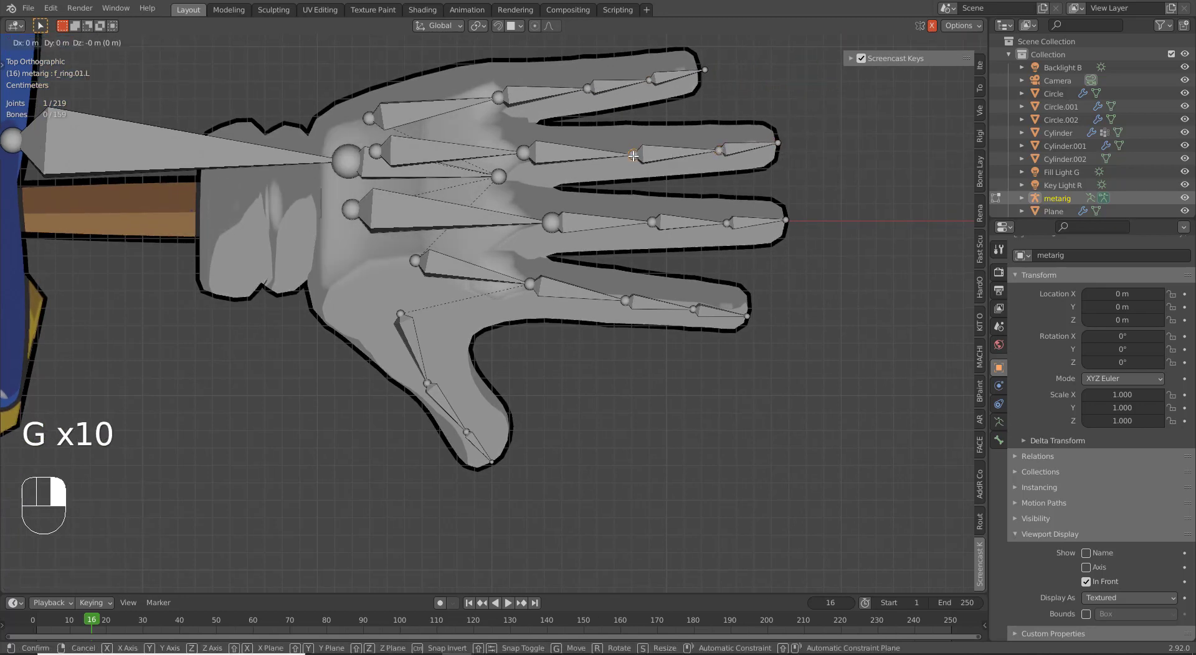
left_click(635, 154)
key("shift+s")
Step: Adjust the tips of f_middle.03.L and f_ring.03.L so they sit centered at the ends of their fingers
right_click(788, 221)
key("g")
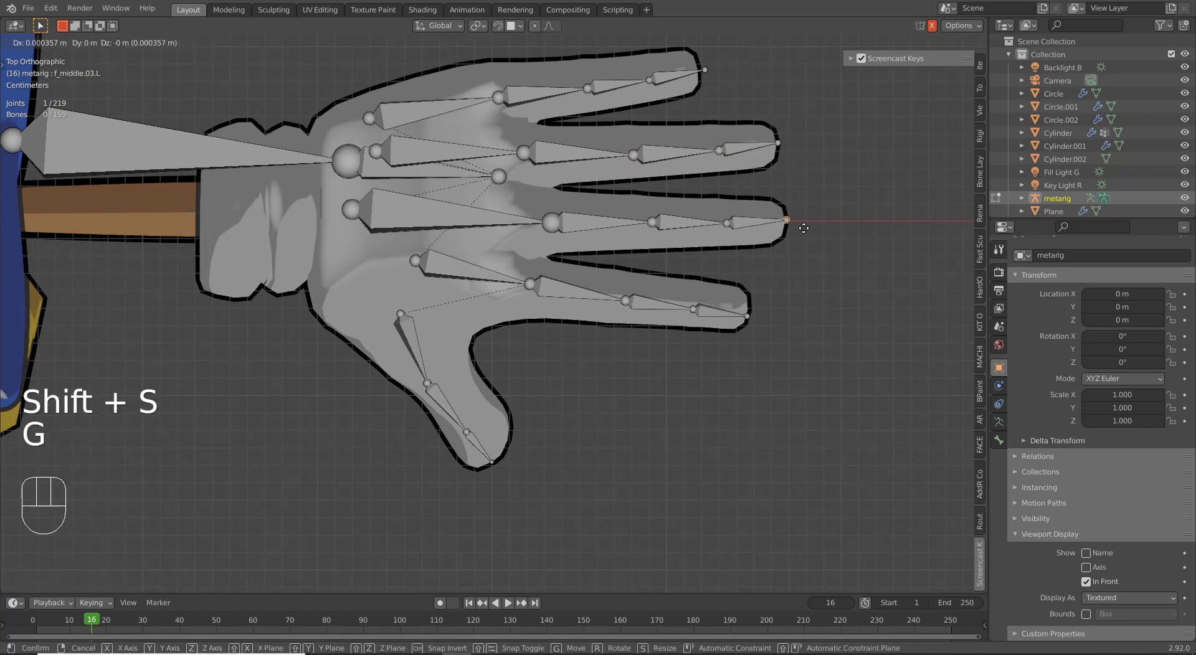
left_click(804, 230)
right_click(775, 142)
key("g")
left_click(777, 141)
Step: Shift the ring finger's two inner joints slightly toward the palm and straighten its end bone
right_click(719, 150)
key("g")
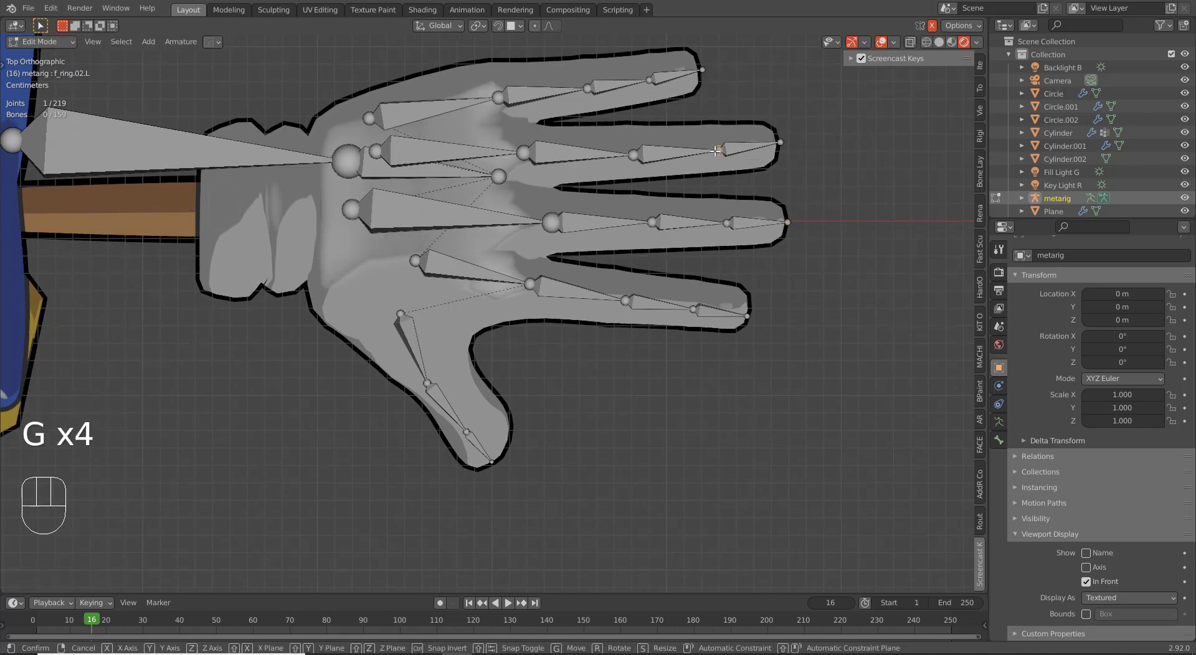
left_click(715, 150)
right_click(634, 155)
key("g")
left_click(630, 153)
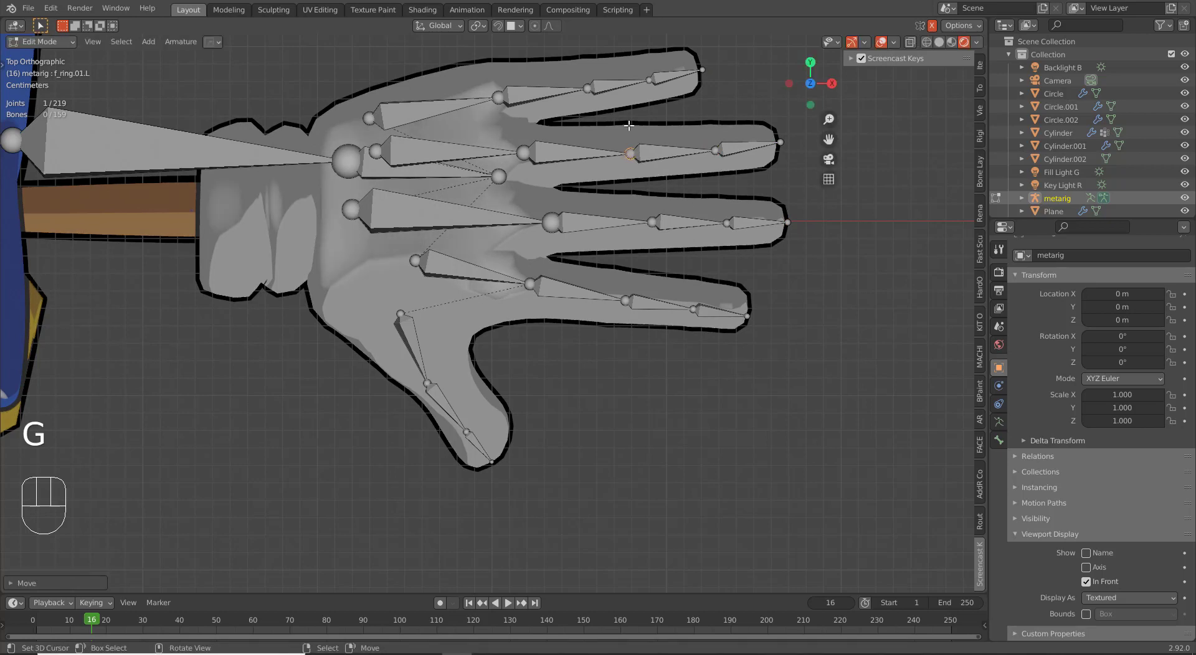
right_click(767, 147)
key("r")
left_click(660, 176)
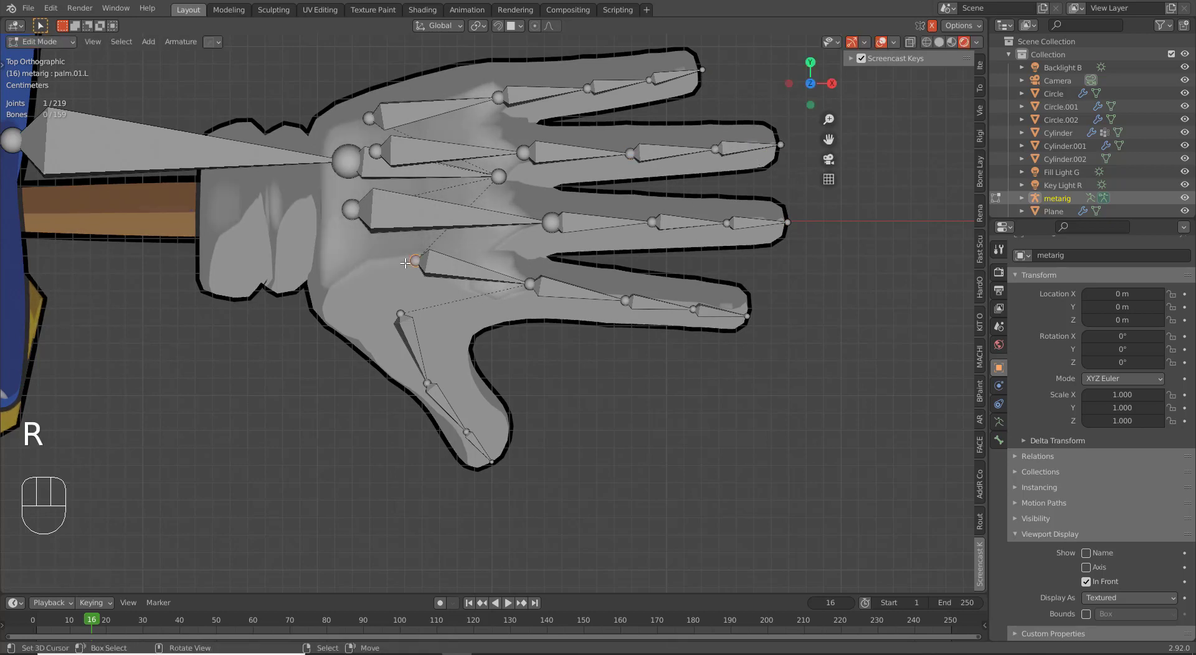
Step: Move the base joint of palm.01.L back toward the wrist and line up the bases of palm.01.L and palm.02.L with the other palm bones
key("g")
left_click(351, 269)
right_click(352, 211)
key("g")
left_click(369, 217)
right_click(361, 268)
key("g")
left_click(372, 274)
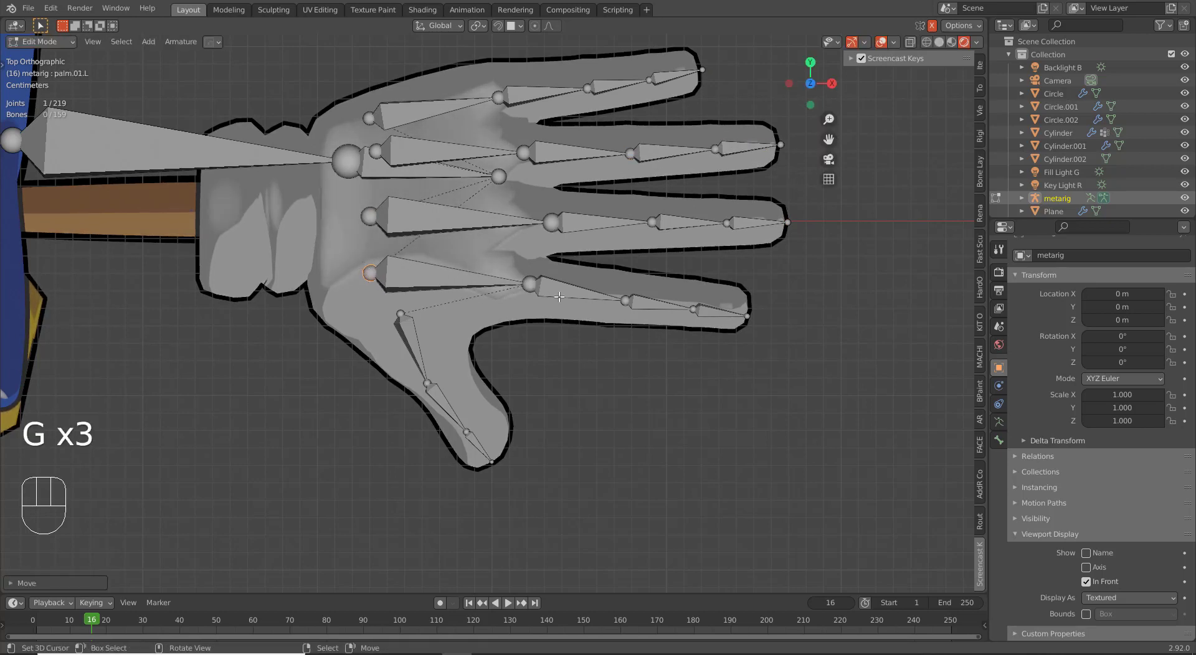
Step: Move both knuckle joints between palm.01.L and f_index.01.L together into line with the index finger
right_click(525, 283)
key("g")
left_click(526, 286)
key("ctrl+z")
key("g")
left_click(555, 294)
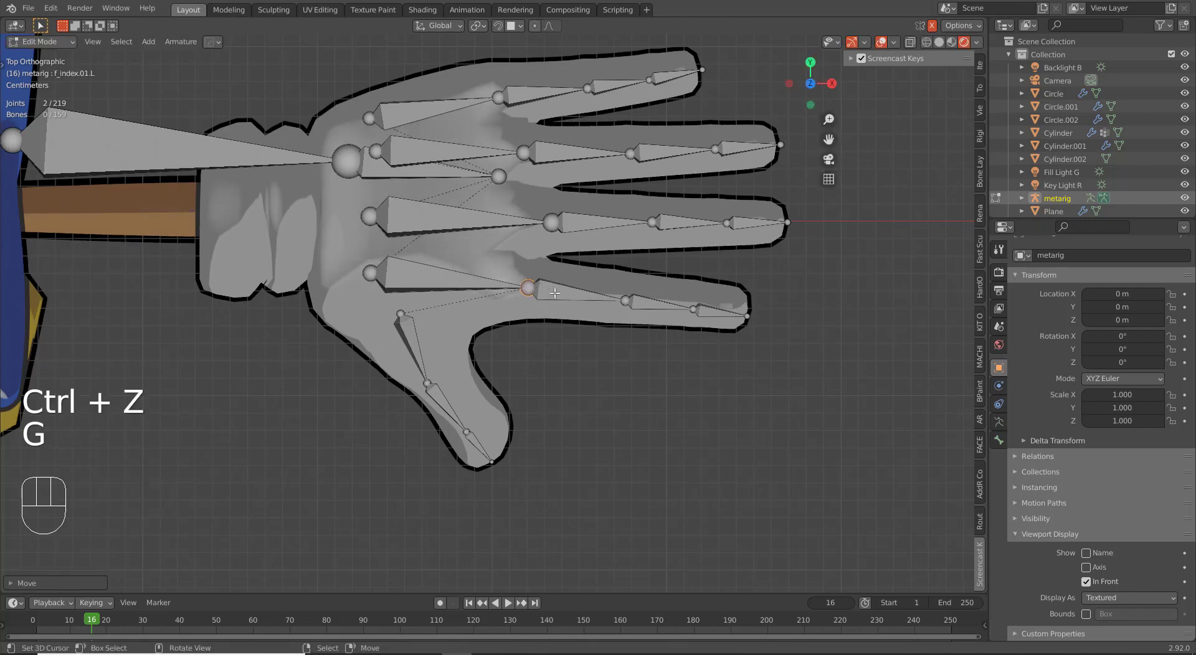
Step: Move the left thumb's tip and inner joints down inside the glove's thumb
middle_click_drag(554, 295, 550, 209)
right_click(506, 365)
key("g")
left_click(488, 436)
right_click(460, 310)
key("g")
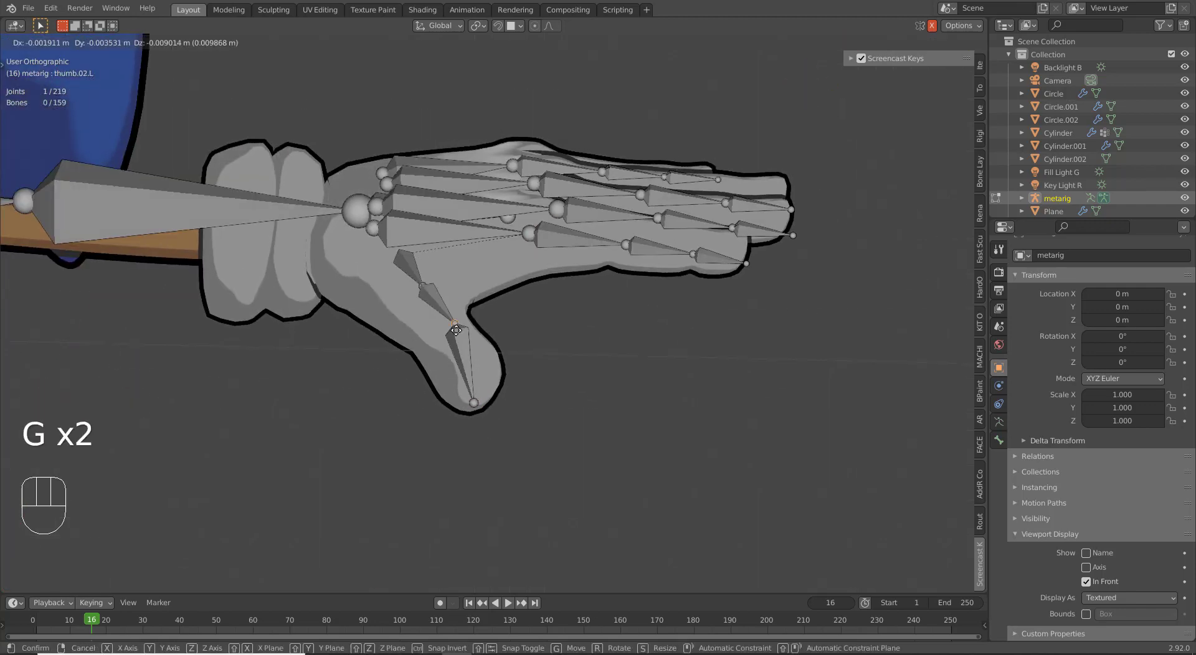
left_click(458, 331)
right_click(412, 272)
key("g")
left_click(408, 281)
Step: Center the thumb bone chain in depth inside the glove's thumb, from the base joint to the tip of thumb.03.L
middle_click_drag(529, 342, 533, 273)
key("g")
left_click(359, 314)
right_click(349, 320)
key("g")
left_click(373, 340)
right_click(424, 279)
key("g")
left_click(415, 287)
right_click(609, 372)
key("g")
key("g")
left_click(606, 364)
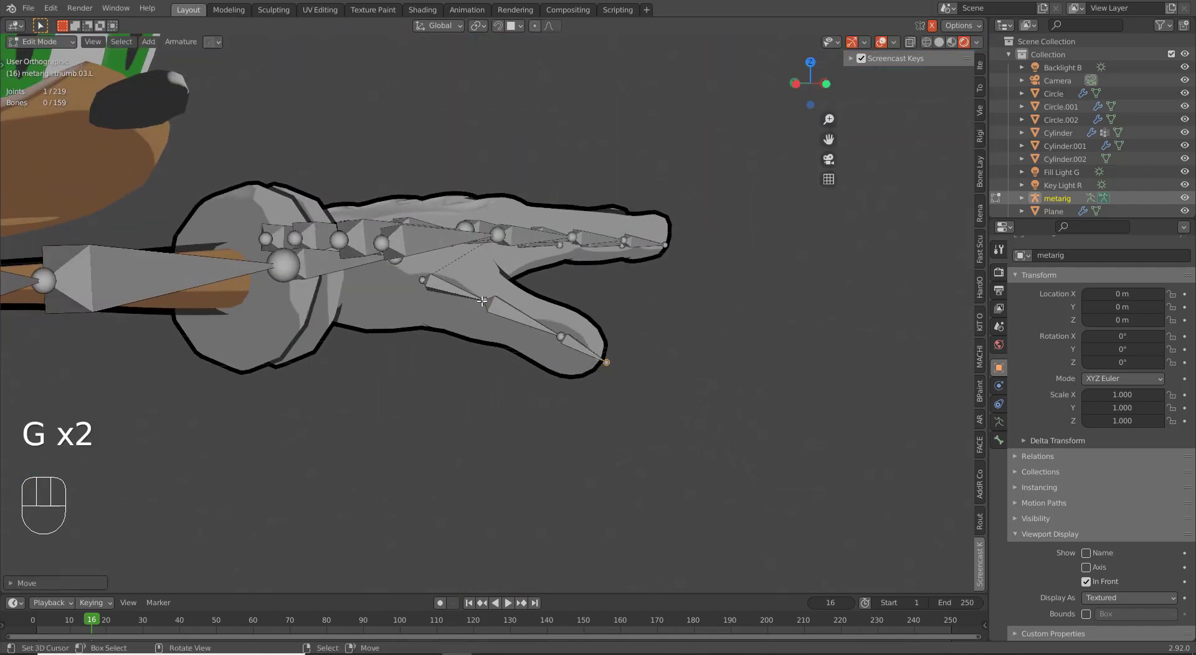
Step: Fine-tune the thumb's two inner joints and the base joint of thumb.01.L along the thumb's centerline
right_click(481, 302)
key("g")
left_click(481, 306)
right_click(561, 337)
key("g")
left_click(559, 339)
right_click(423, 279)
key("g")
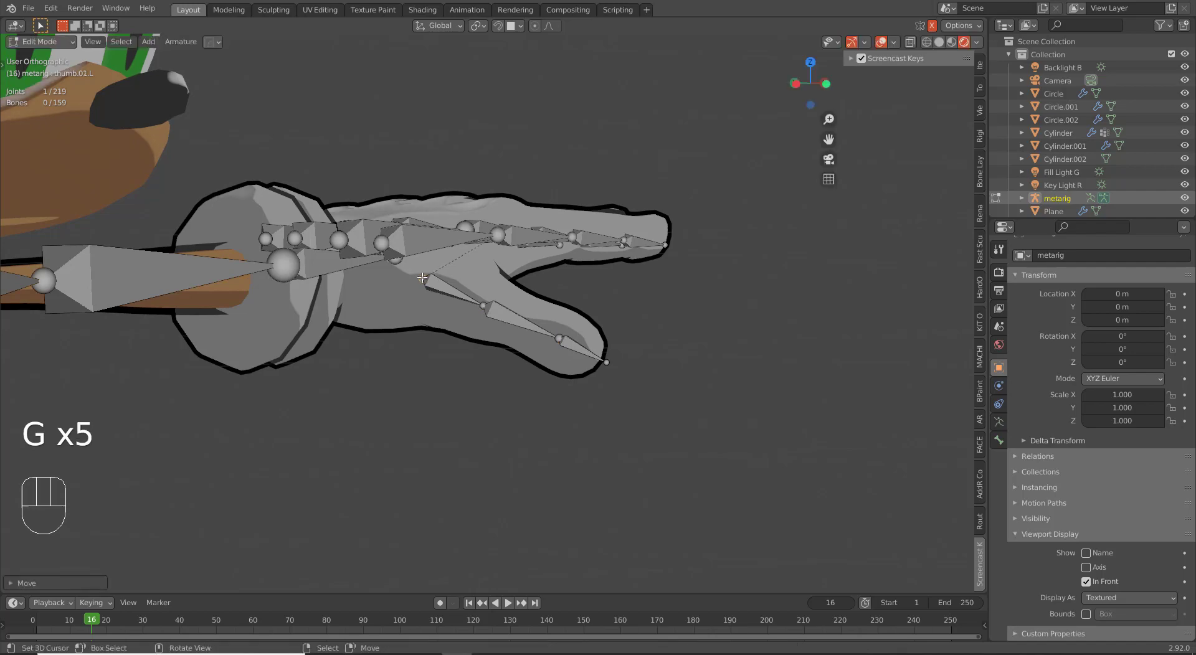
Step: Turn on the display of bone axes in the metarig's armature settings
middle_click_drag(422, 279, 537, 320)
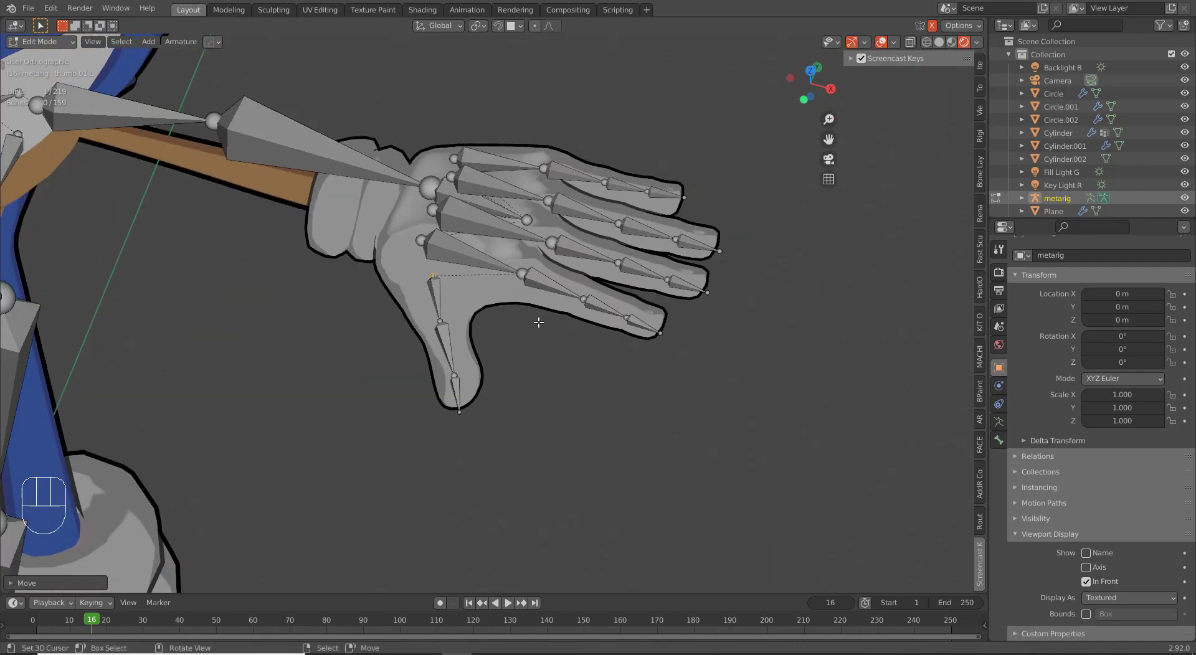
left_click(1087, 568)
left_click(1086, 568)
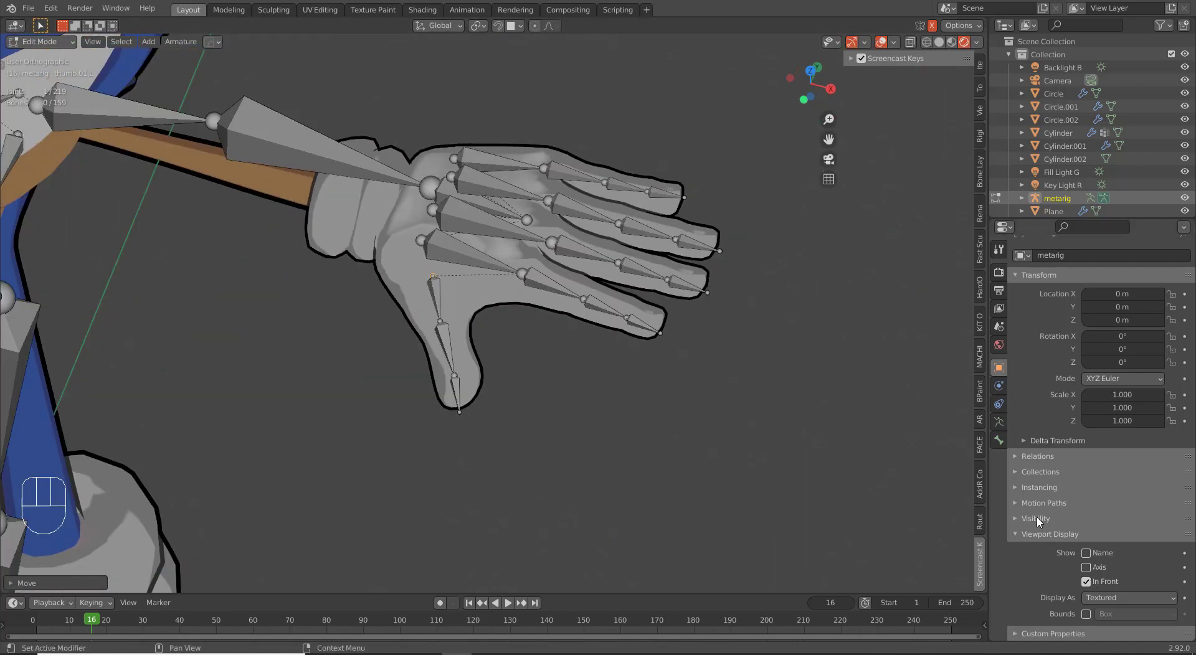
left_click(999, 422)
scroll(1082, 564, "down", 2)
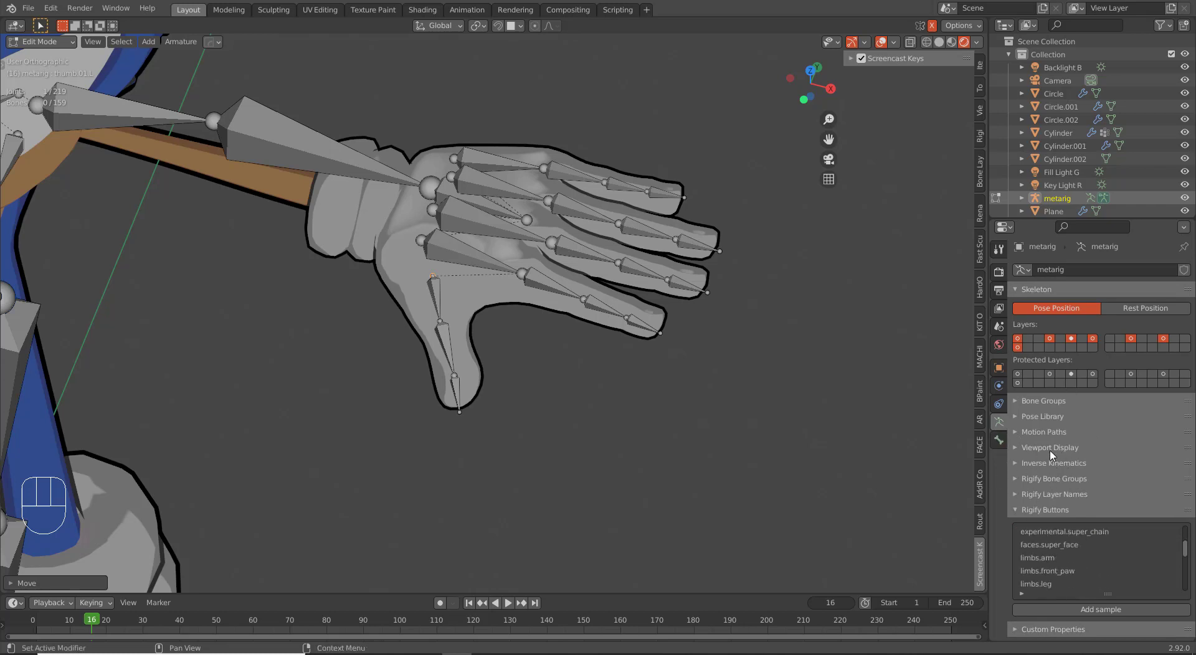
left_click(1065, 450)
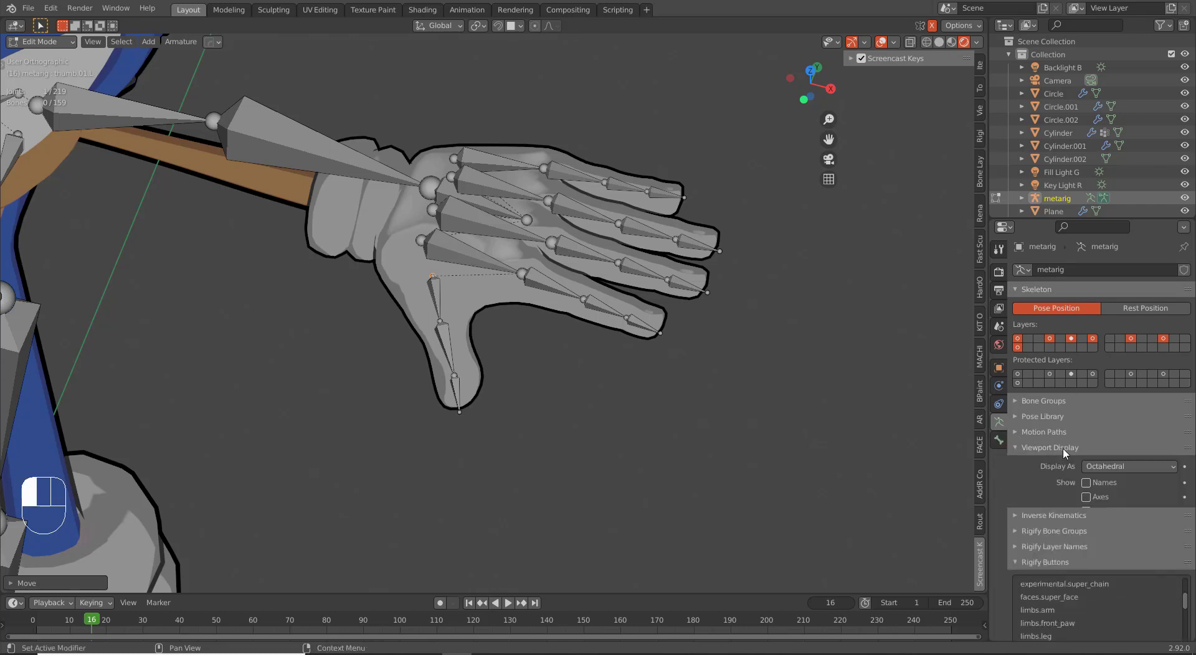
left_click(1090, 501)
Step: Select thumb.01.L, thumb.02.L and thumb.03.L and change their bone roll by about 15.5°
scroll(804, 489, "up", 5)
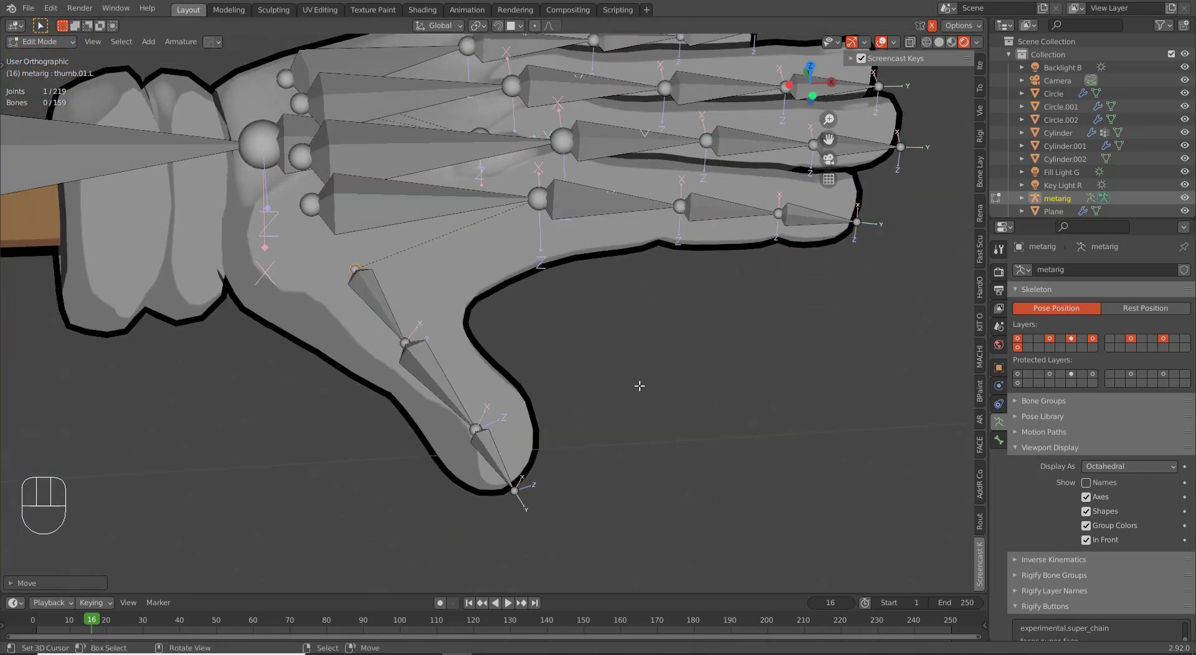
middle_click_drag(544, 417, 521, 390)
left_click(391, 291, "shift")
left_click(403, 354, "shift")
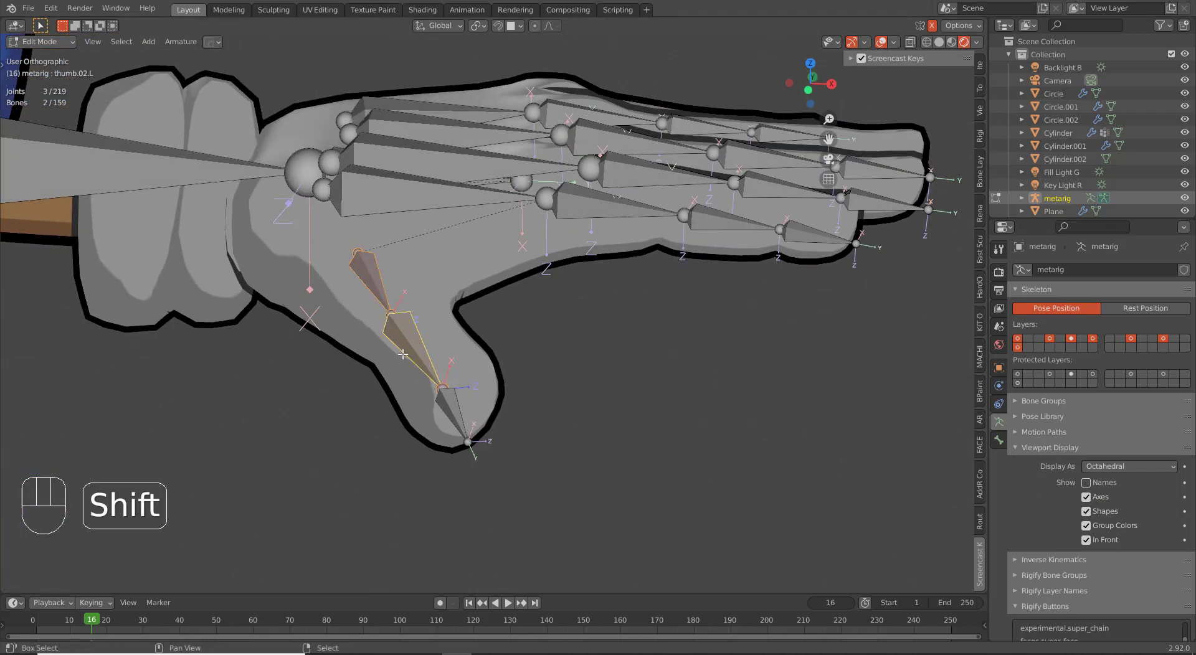
left_click(453, 413, "shift")
middle_click_drag(453, 413, 547, 356)
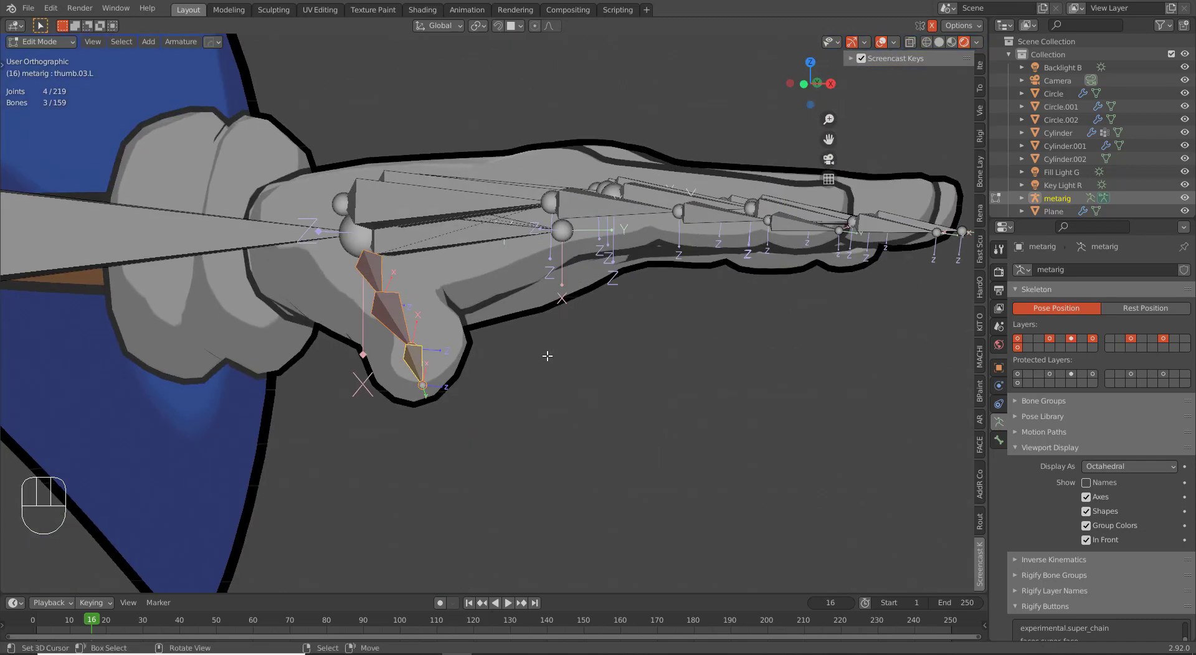
key("ctrl+r")
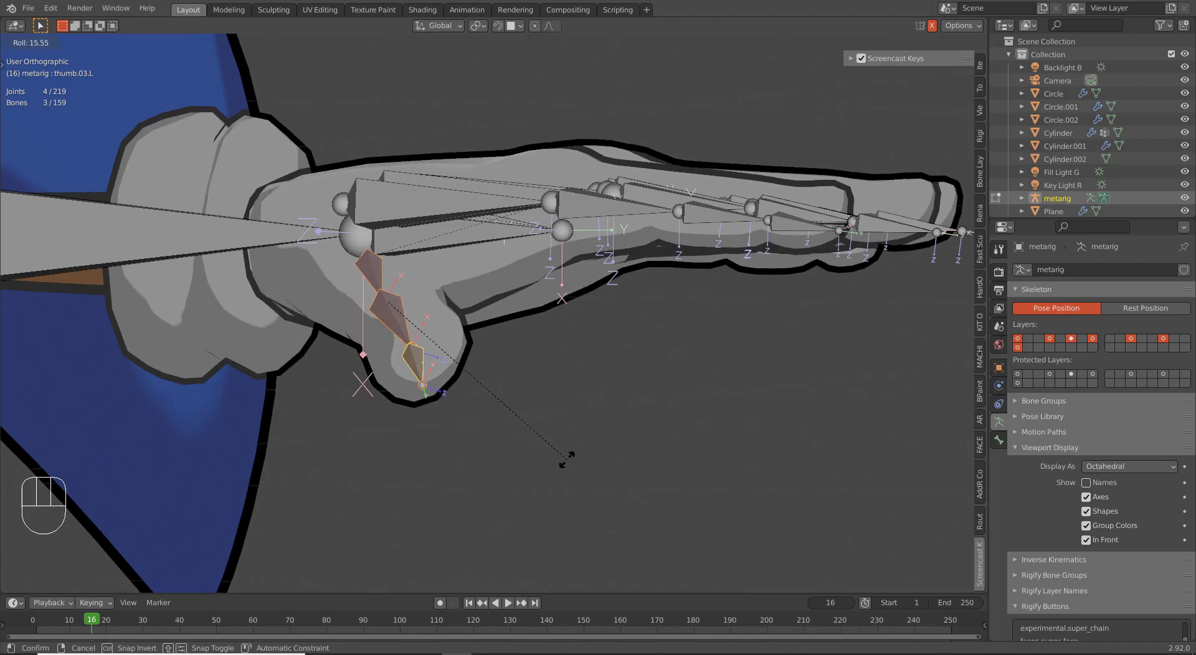
left_click(566, 460)
Step: Leave Edit Mode and examine how the hand bones and their axes fit inside the glove
middle_click_drag(492, 411, 461, 417)
key("Tab")
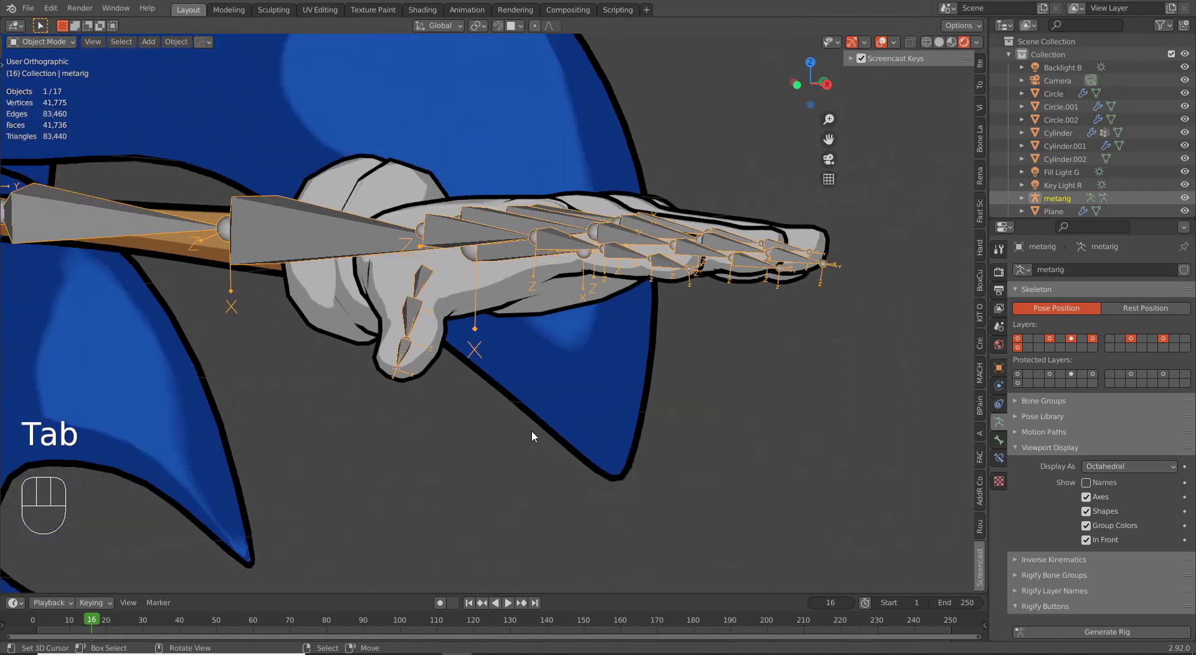
middle_click_drag(532, 430, 518, 375)
key("Tab")
key("Tab")
key("KP_7")
scroll(368, 272, "up", 2)
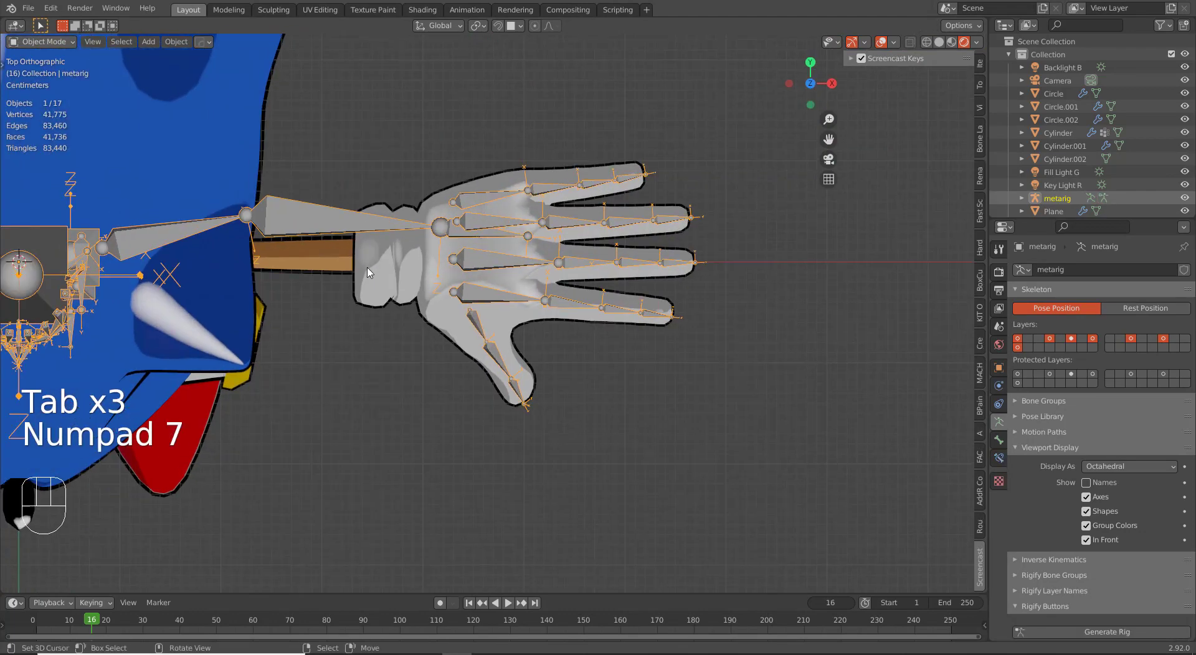
Step: In Edit Mode, move the left forearm bone and hand.L together along Y onto the centerline of the glove's wrist
key("Tab")
right_click(375, 226)
right_click(468, 238, "shift")
key("g")
key("y")
left_click(442, 282)
Step: Move the elbow joint at the end of upper_arm.L onto the centerline of the character's arm
middle_click_drag(286, 286, 459, 279, "shift")
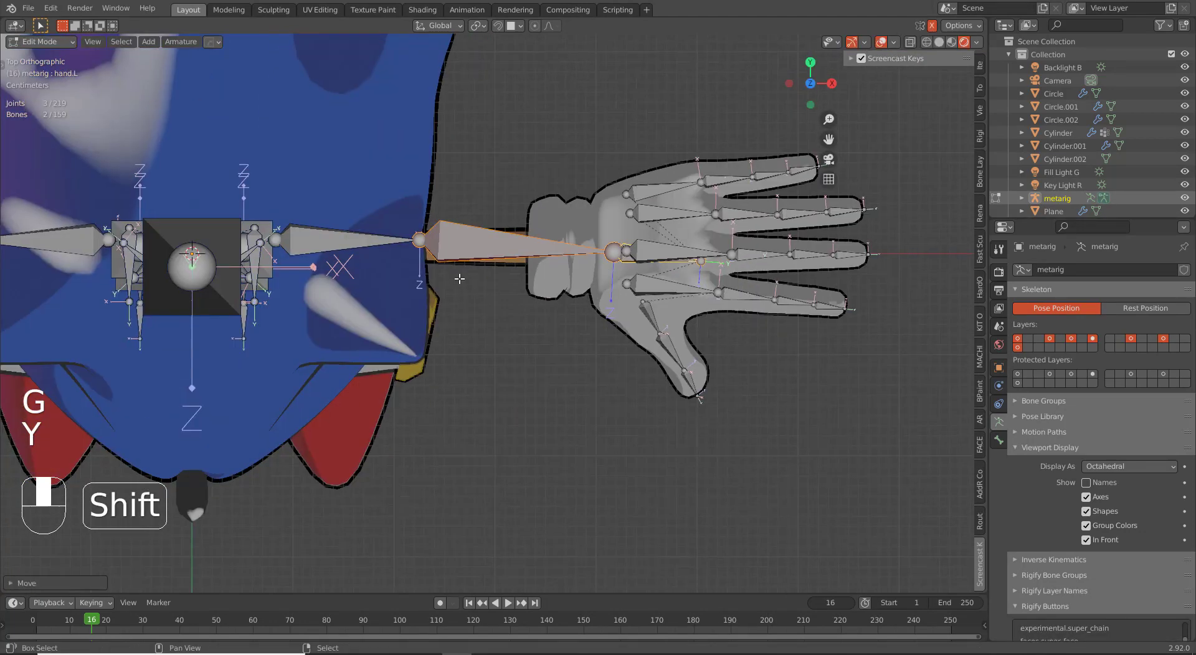
right_click(420, 242)
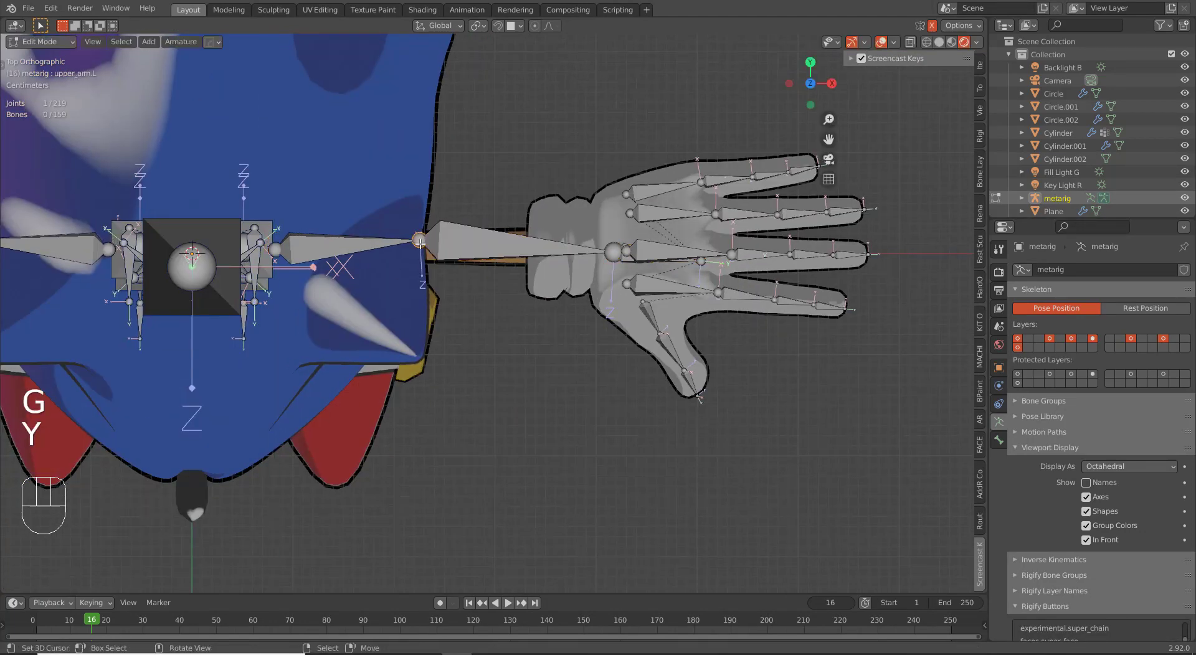
key("g")
left_click(424, 249)
scroll(423, 274, "down", 2)
middle_click_drag(417, 365, 391, 274)
key("KP_1")
scroll(192, 374, "up", 4)
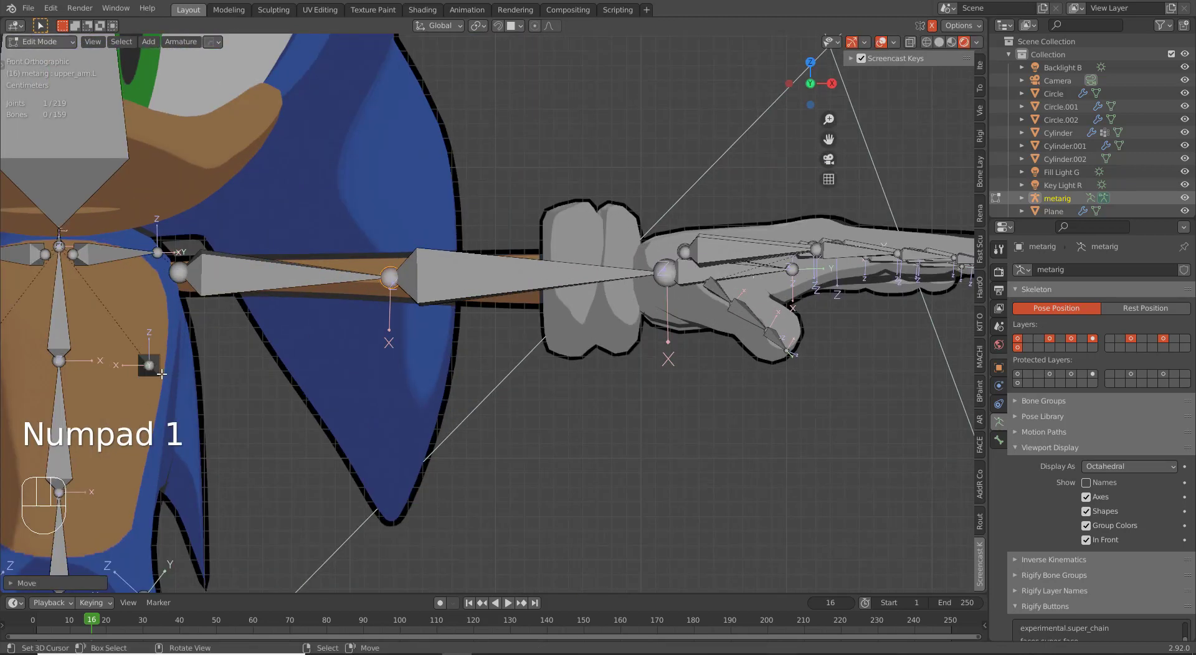
Step: Move the small left chest bone up so it sits on the chest just below the shoulder
right_click(157, 372)
key("g")
left_click(178, 308)
Step: Raise the two lower spine joints along Z so the spine bones are spaced evenly through the torso
scroll(187, 349, "down", 3)
middle_click_drag(203, 400, 349, 241, "shift")
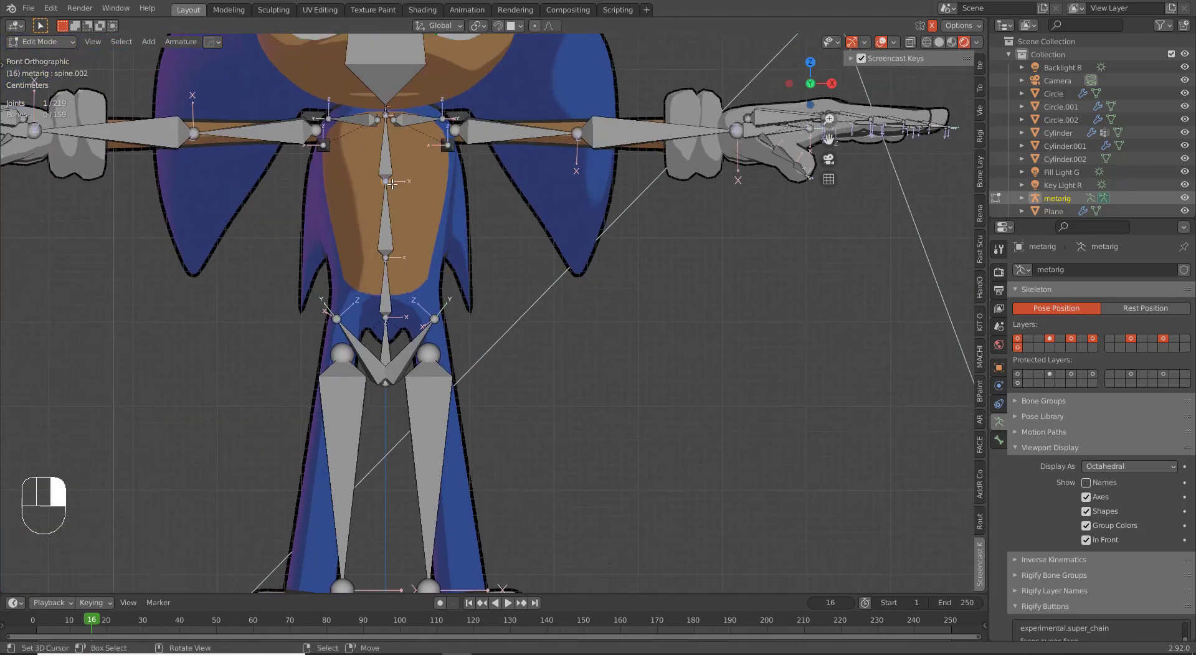
key("g")
key("z")
left_click(384, 242)
right_click(385, 317)
key("g")
key("z")
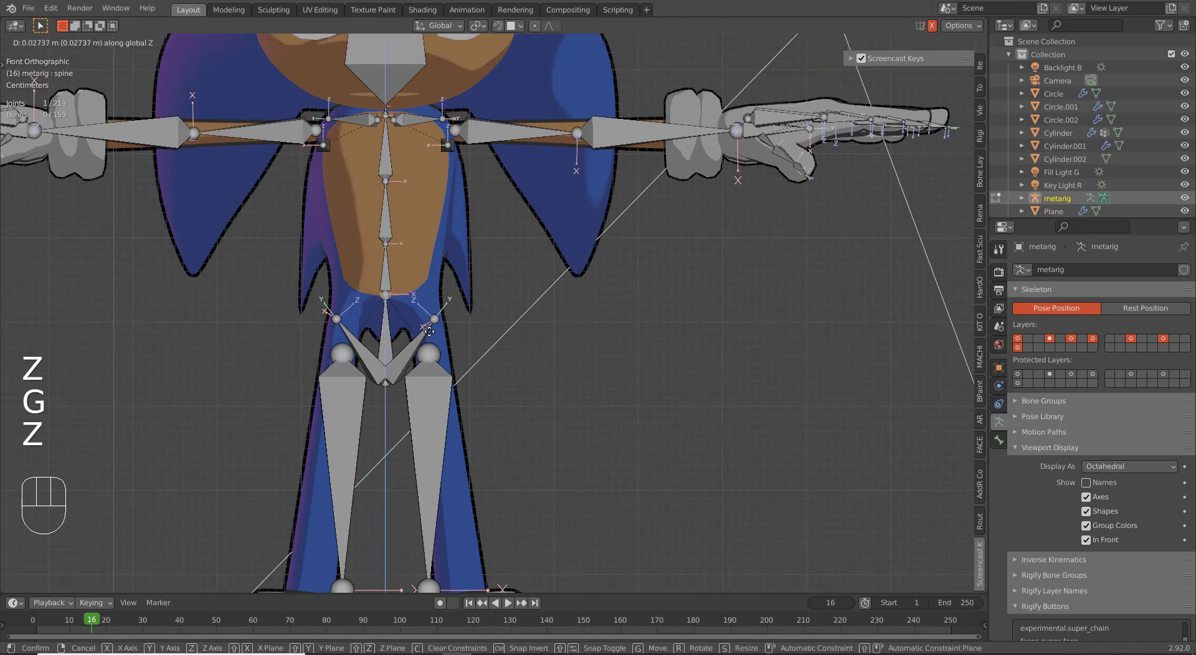
left_click(386, 292)
Step: Select the base of the spine and both pelvis bones and move them up about 0.06 m along Z to the character's hips
key("a")
key("a")
key("b")
left_click_drag(374, 366, 411, 428)
key("b")
middle_click_drag(420, 396, 462, 429)
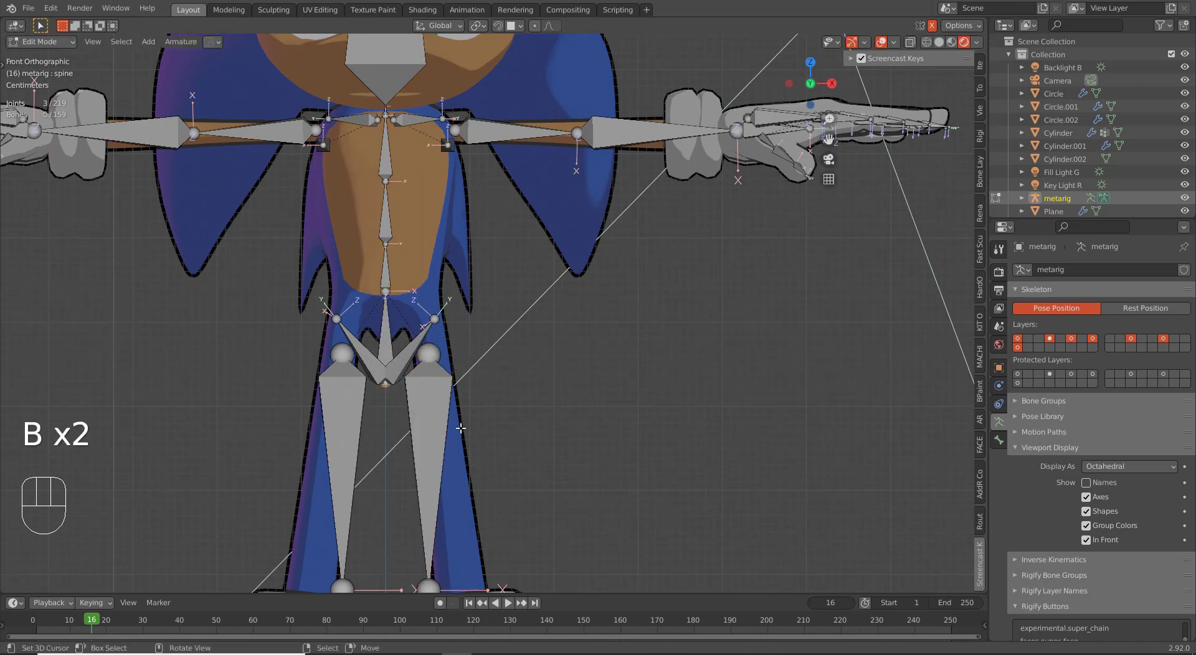
right_click(398, 358, "shift")
right_click(398, 358, "shift")
key("g")
key("z")
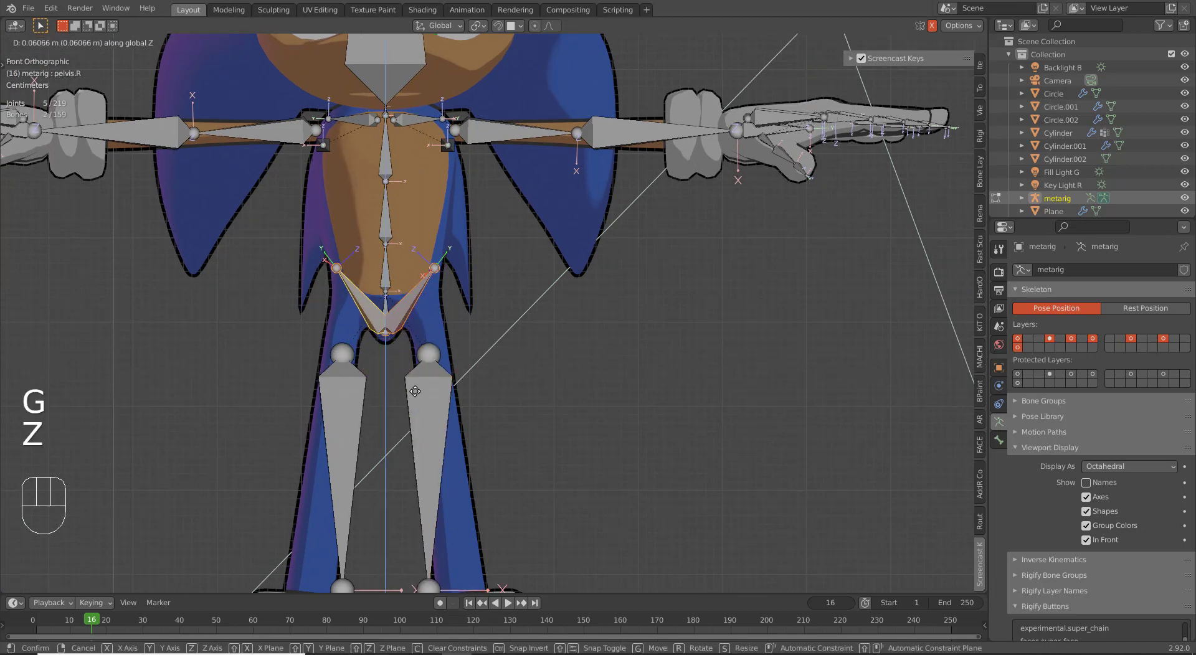
left_click(416, 389)
Step: Box-select the left lower leg and foot bones and move them outward along X to the middle of the left shoe
scroll(415, 389, "down", 5)
key("KP_1")
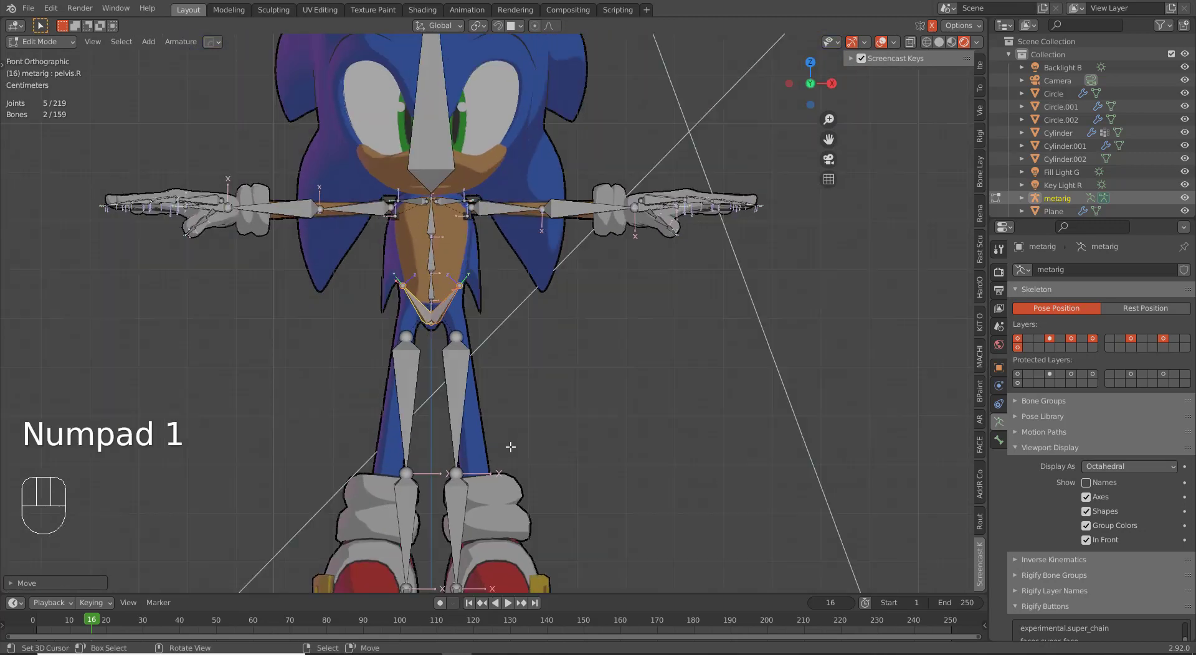
scroll(498, 436, "up", 4)
key("a")
key("a")
key("b")
left_click_drag(452, 324, 498, 477)
key("g")
key("x")
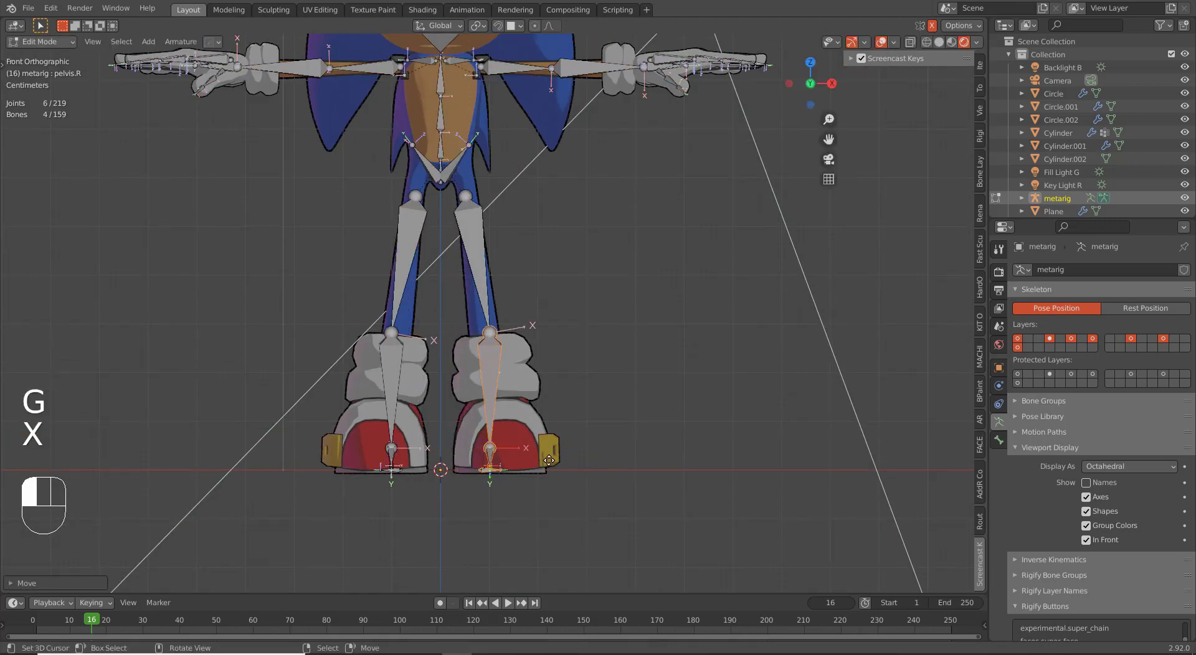
Step: Move the left knee joint up above the sock cuff and raise the head of thigh.L to the top of the leg
right_click(495, 330)
key("g")
left_click(498, 351)
right_click(469, 198)
key("g")
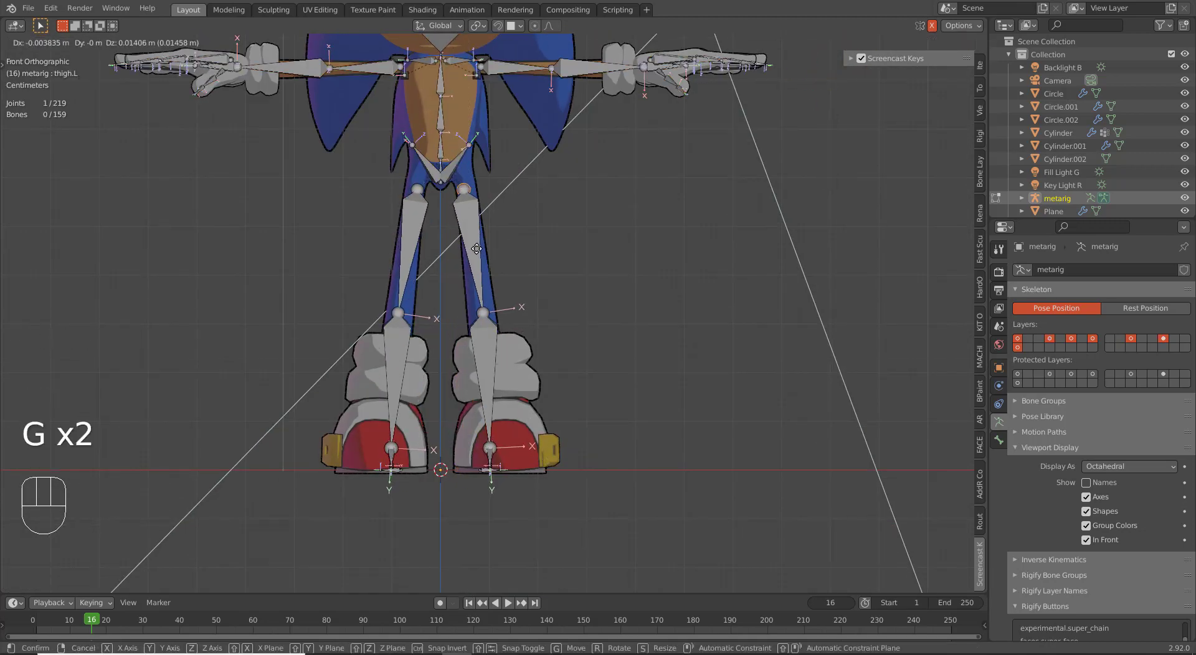
left_click(478, 236)
Step: Lower the tip of pelvis.L next to the hip joint and fine-tune the left knee joint's position
key("g")
left_click(461, 165)
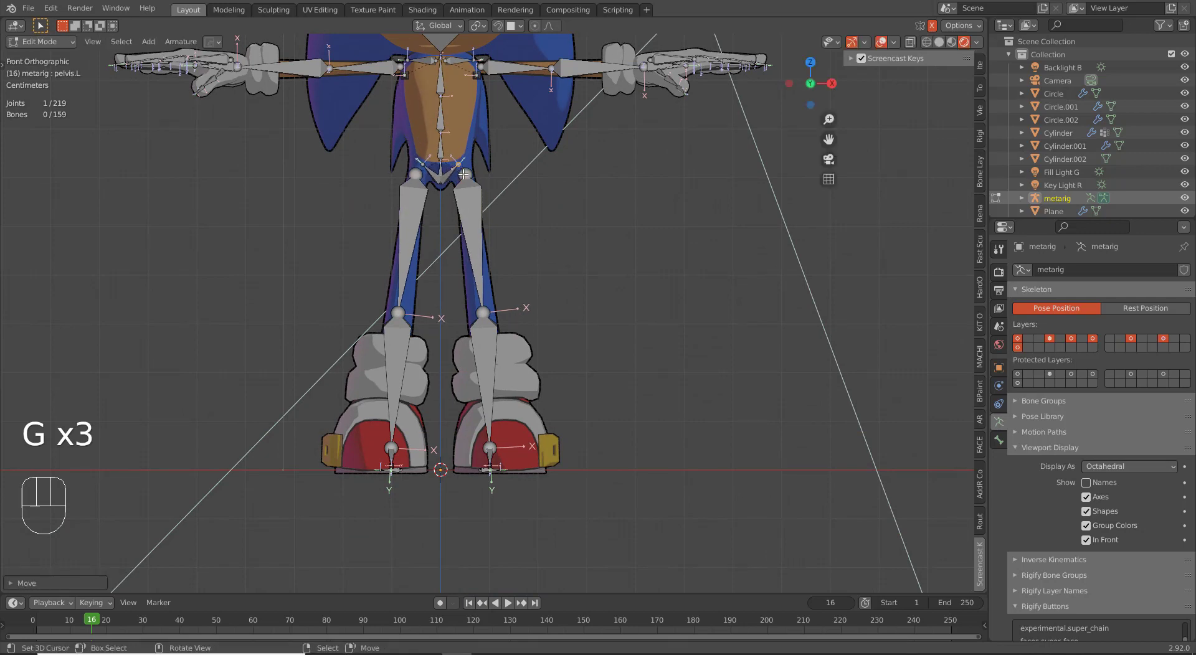
right_click(481, 307)
key("g")
left_click(480, 305)
Step: Box-select the left ankle, foot and heel joints and move them outward to the center of the left shoe
middle_click_drag(531, 410, 518, 355, "shift")
key("a")
key("a")
key("b")
left_click_drag(461, 402, 531, 461)
key("g")
key("b")
left_click_drag(471, 399, 527, 441)
key("g")
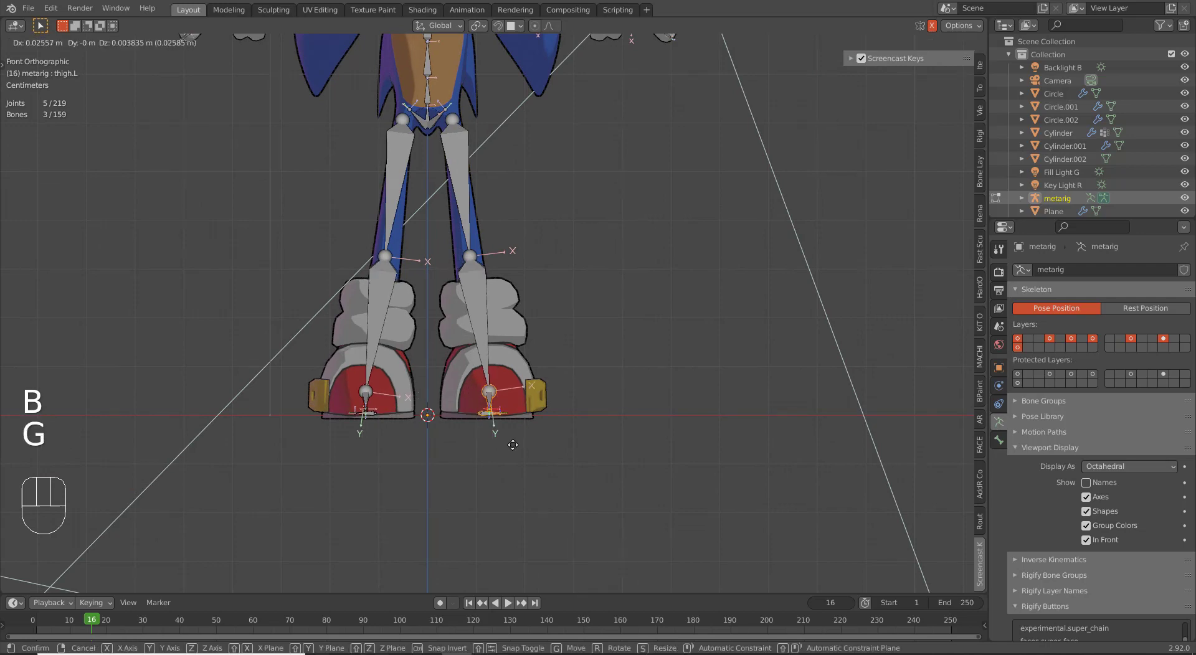
left_click(516, 445)
Step: In side view, scale up the left foot bones and move them forward along Y to fit the shoe
key("KP_3")
key("s")
left_click(713, 477)
key("g")
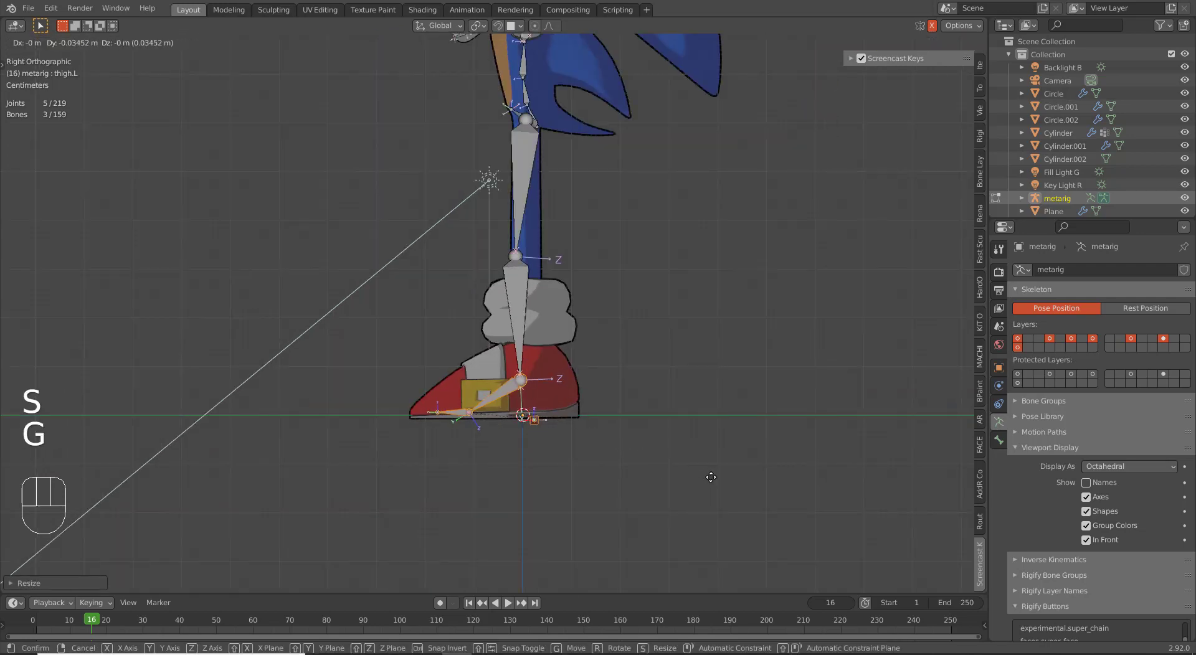
left_click(709, 475)
Step: Move the left toe bone forward and extend its tip to the toe of the shoe
right_click(438, 411)
key("g")
left_click(421, 413)
right_click(421, 413)
key("g")
left_click(399, 411)
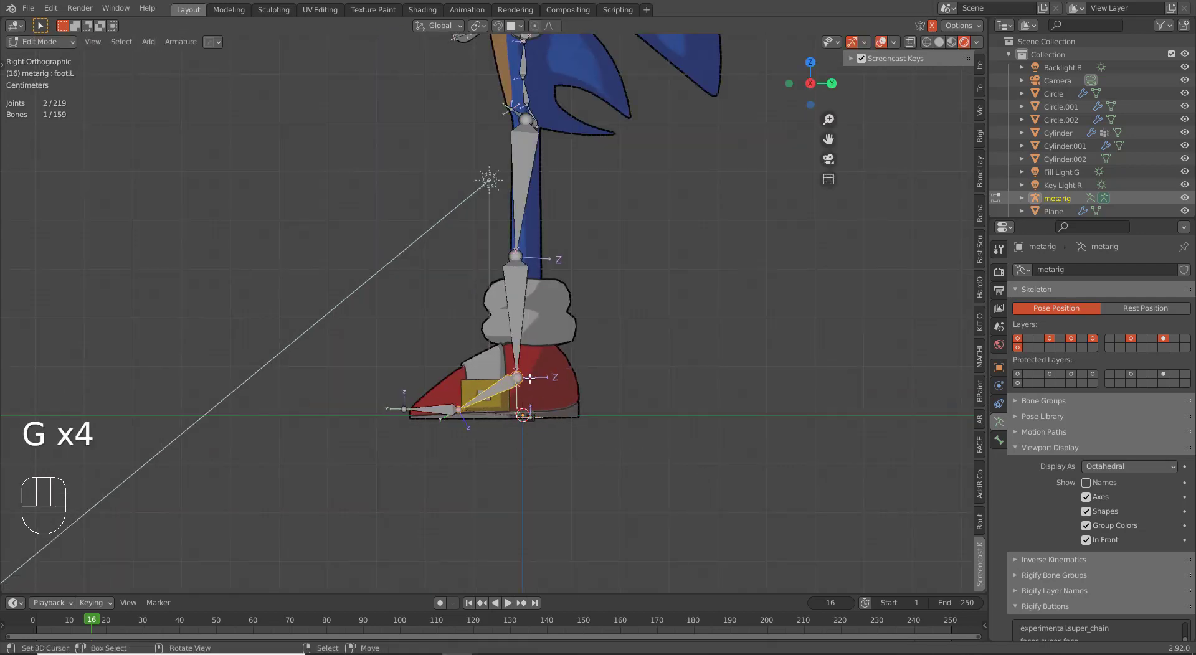
Step: Move the left ankle joint back inside the shoe and place heel.02.L at the rear edge of the sole
right_click(529, 378)
key("g")
left_click(557, 374)
right_click(533, 421)
key("g")
left_click(576, 419)
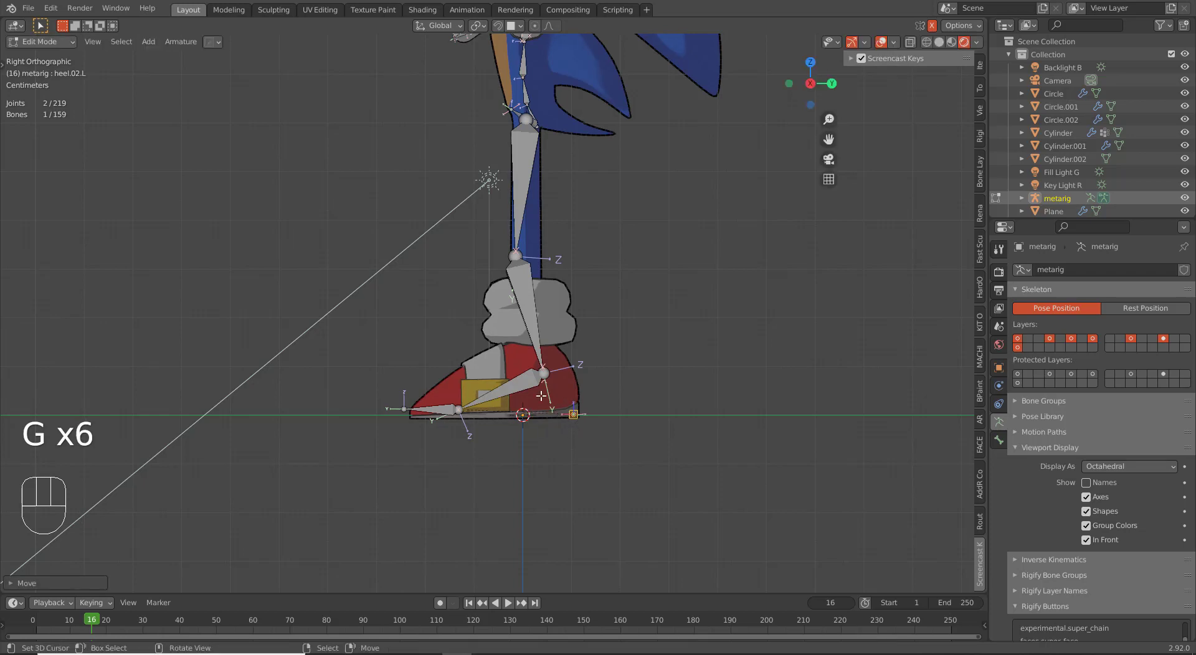
Step: Center the left knee joint inside the leg and shift the ball joint at the end of foot.L slightly backward
right_click(522, 250)
key("g")
left_click(531, 248)
scroll(458, 414, "up", 2)
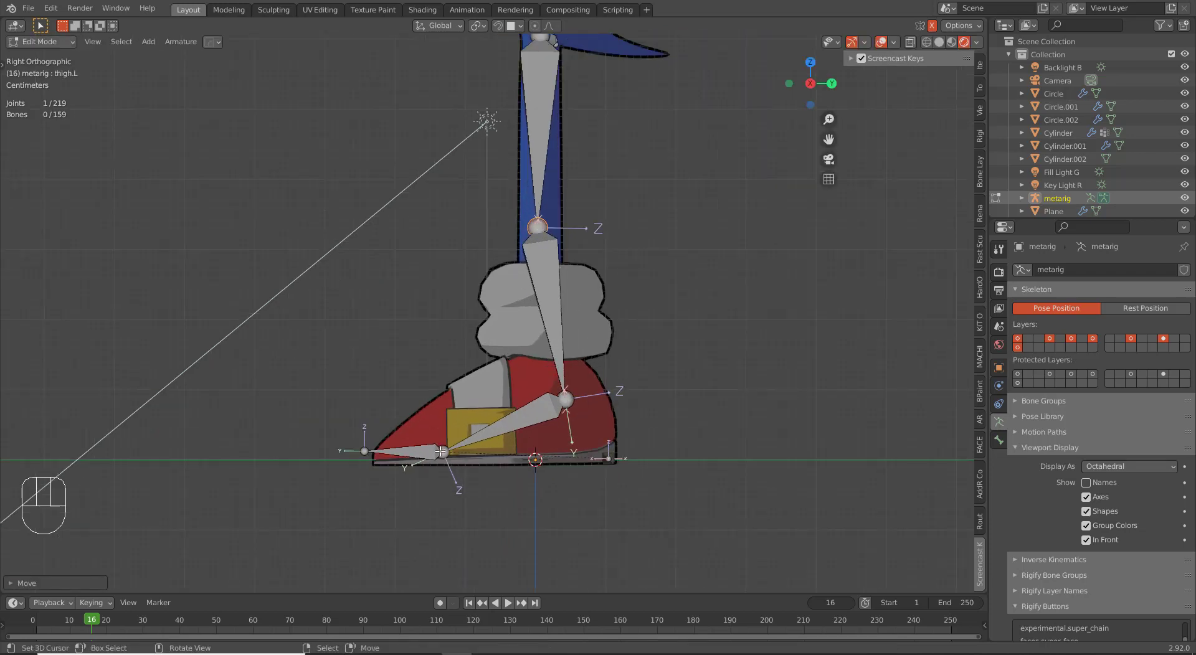
right_click(441, 451)
key("g")
left_click(449, 448)
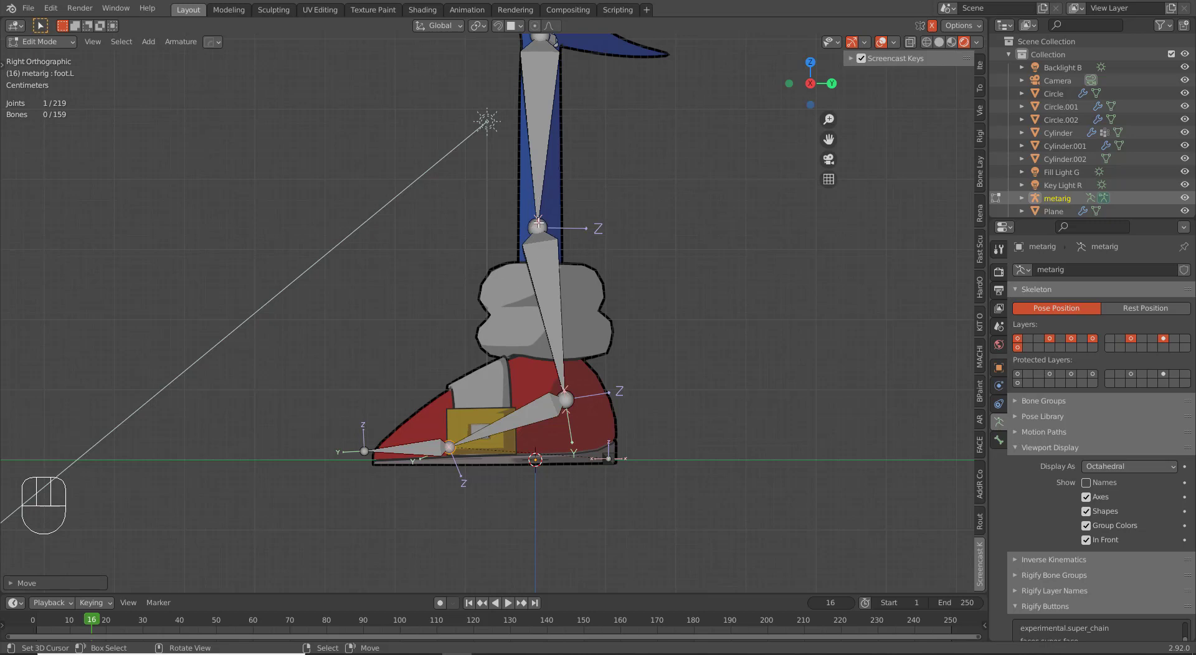
scroll(539, 222, "down", 1)
middle_click_drag(539, 222, 534, 303, "shift")
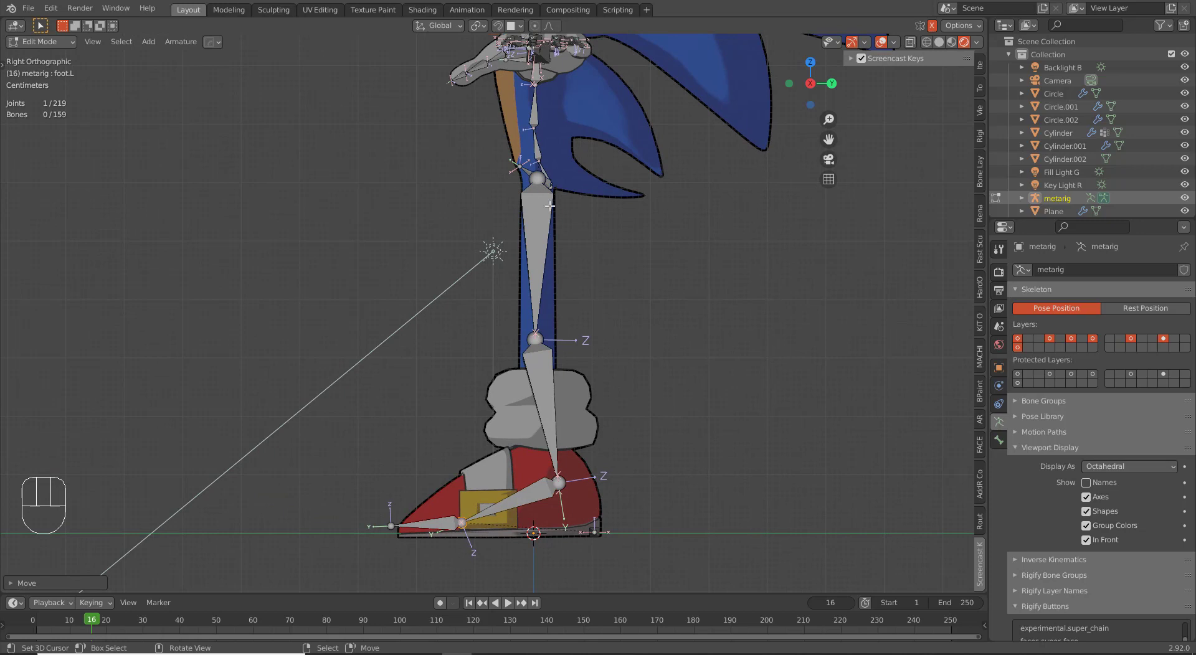
key("g")
left_click(548, 347)
Step: Examine how the fitted meta-rig bones line up with the whole character from the front and from angled views
middle_click_drag(551, 336, 539, 461)
left_click(435, 315)
scroll(434, 329, "down", 1)
key("KP_1")
scroll(499, 330, "up", 1)
scroll(520, 355, "down", 1)
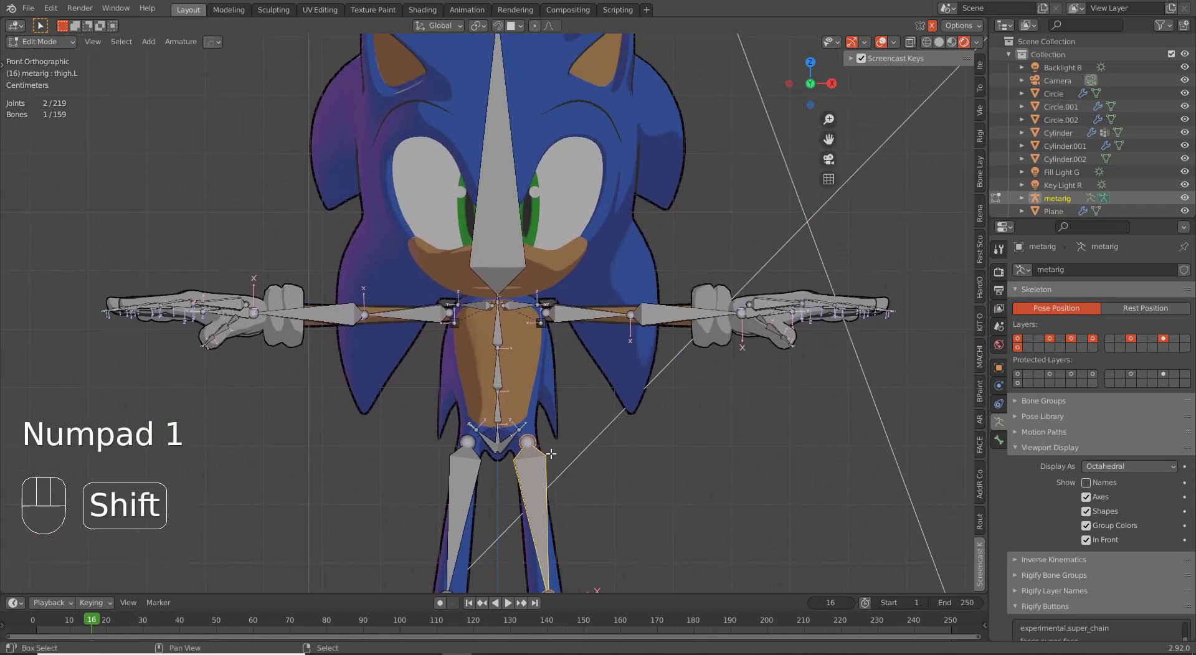
middle_click_drag(582, 398, 577, 428, "shift")
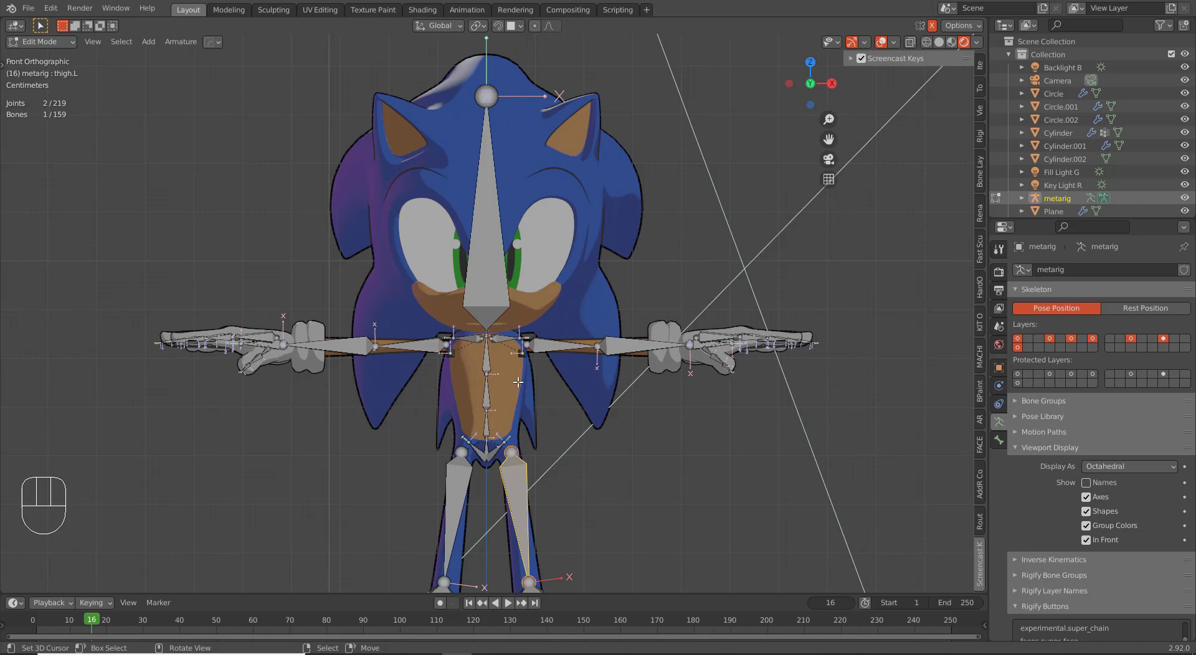
middle_click_drag(590, 427, 529, 438)
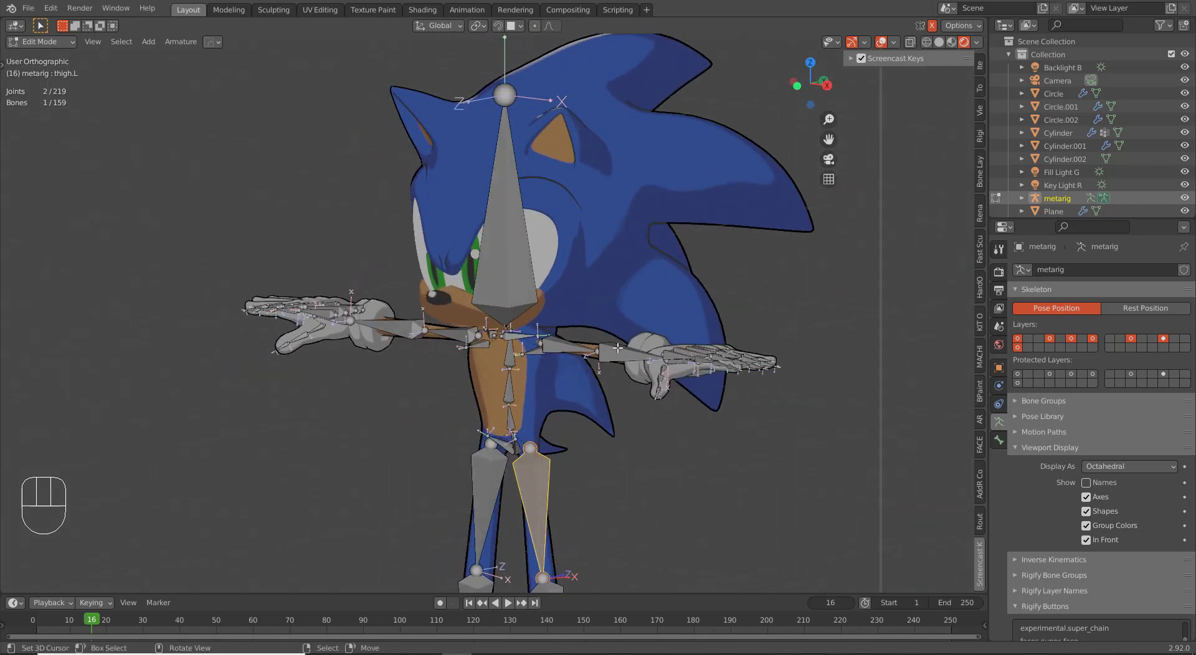
middle_click_drag(565, 372, 601, 405)
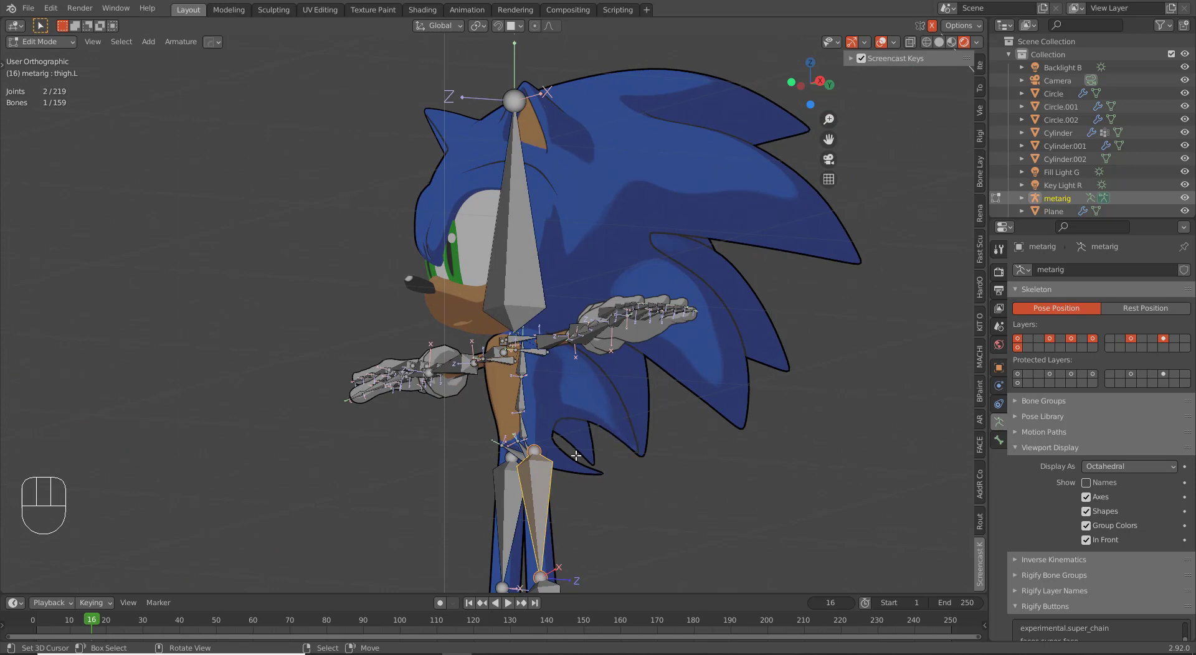
middle_click_drag(575, 468, 767, 142)
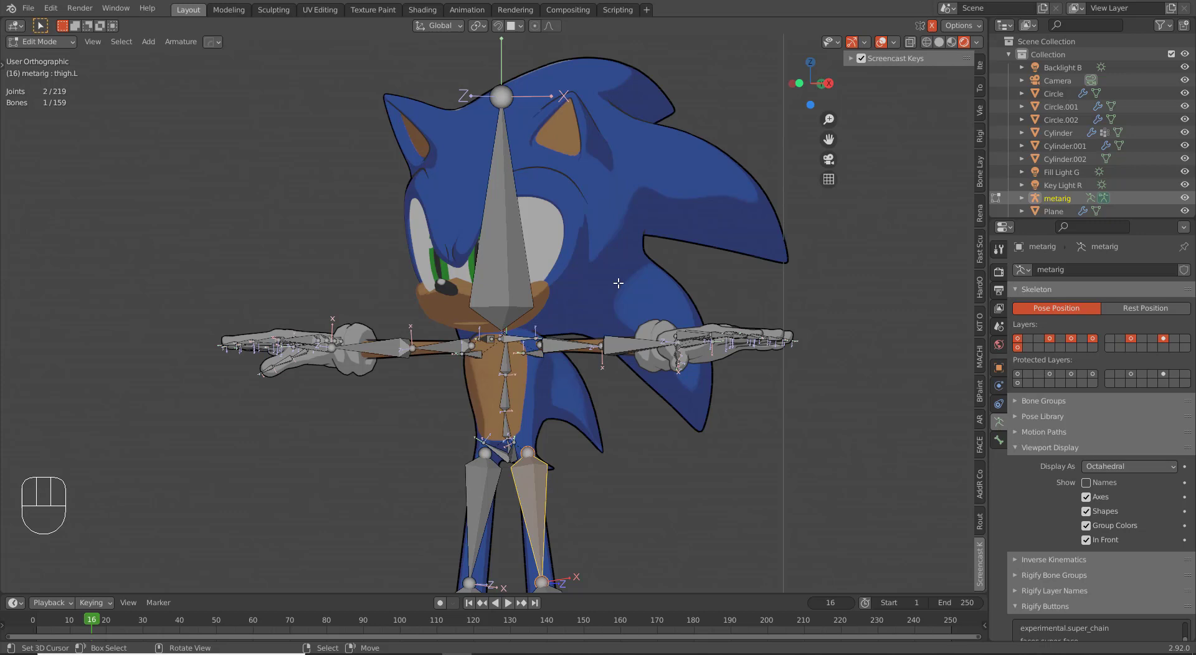
key("KP_1")
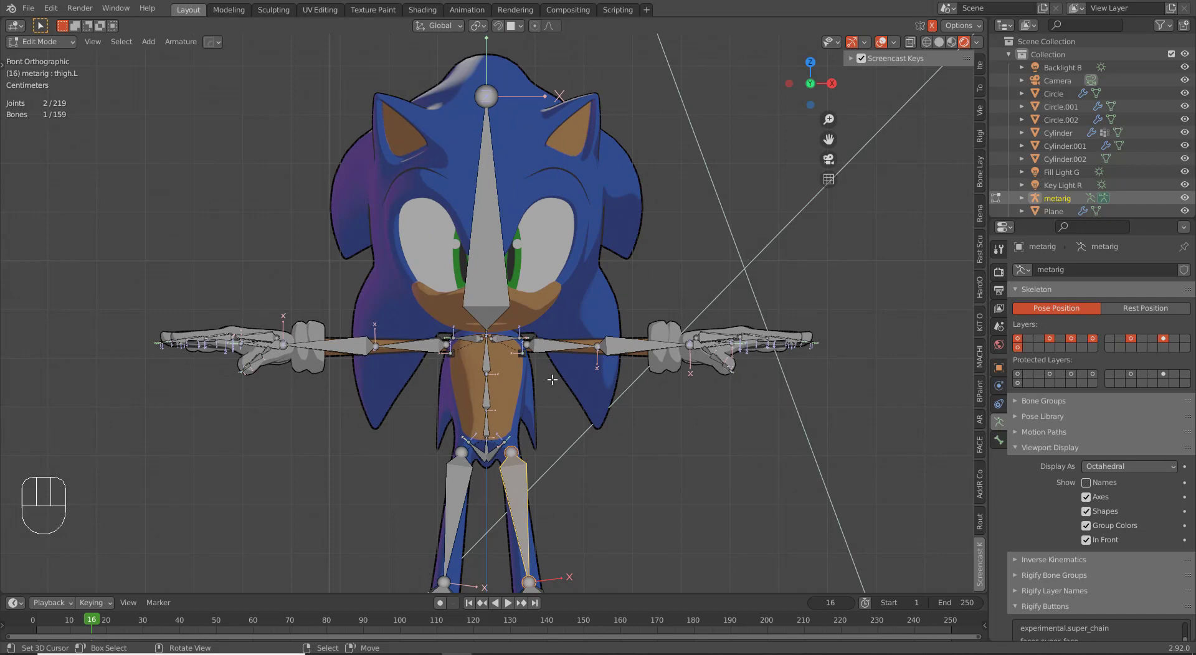
Step: Duplicate shoulder.L onto the left ear and move the copy's tip to the tip of the ear
scroll(541, 316, "up", 1)
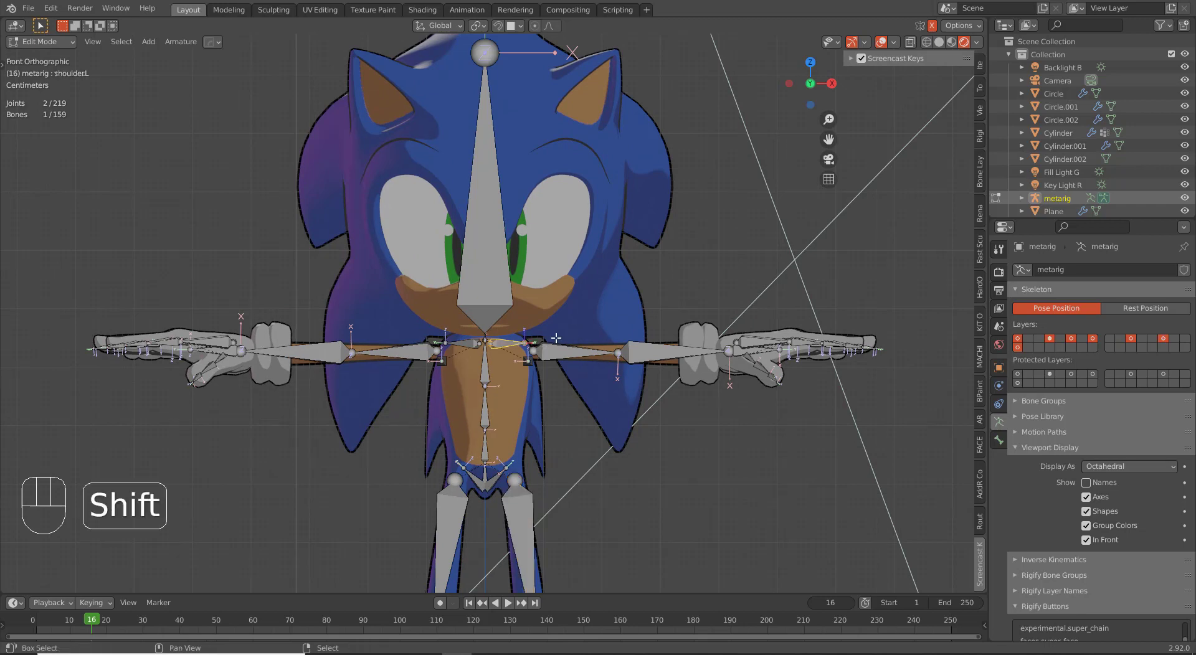
key("shift+d")
left_click(602, 107)
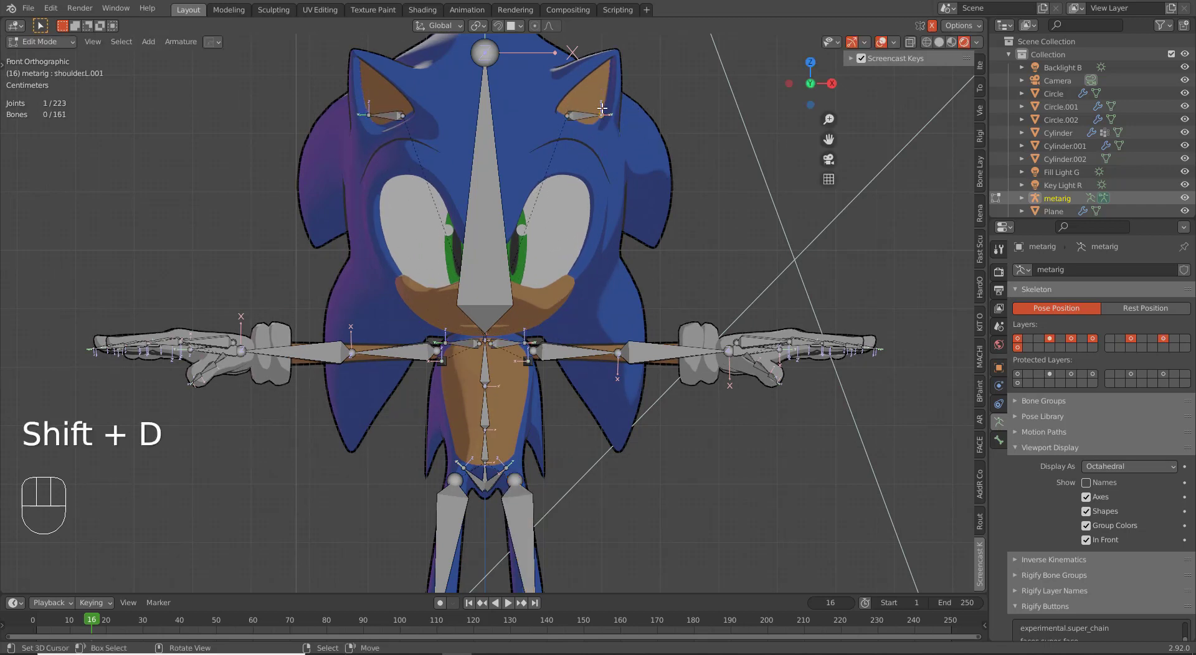
key("g")
left_click(636, 98)
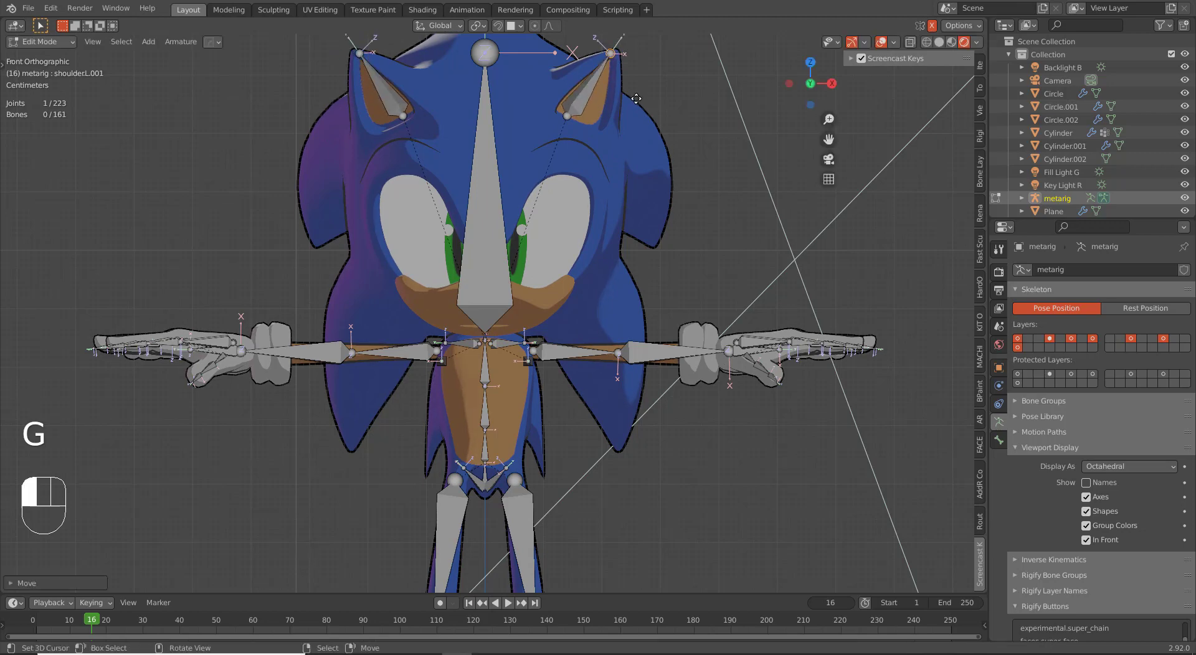
Step: In top view, move the left ear bone's tip forward and adjust its base to follow the ear
key("KP_7")
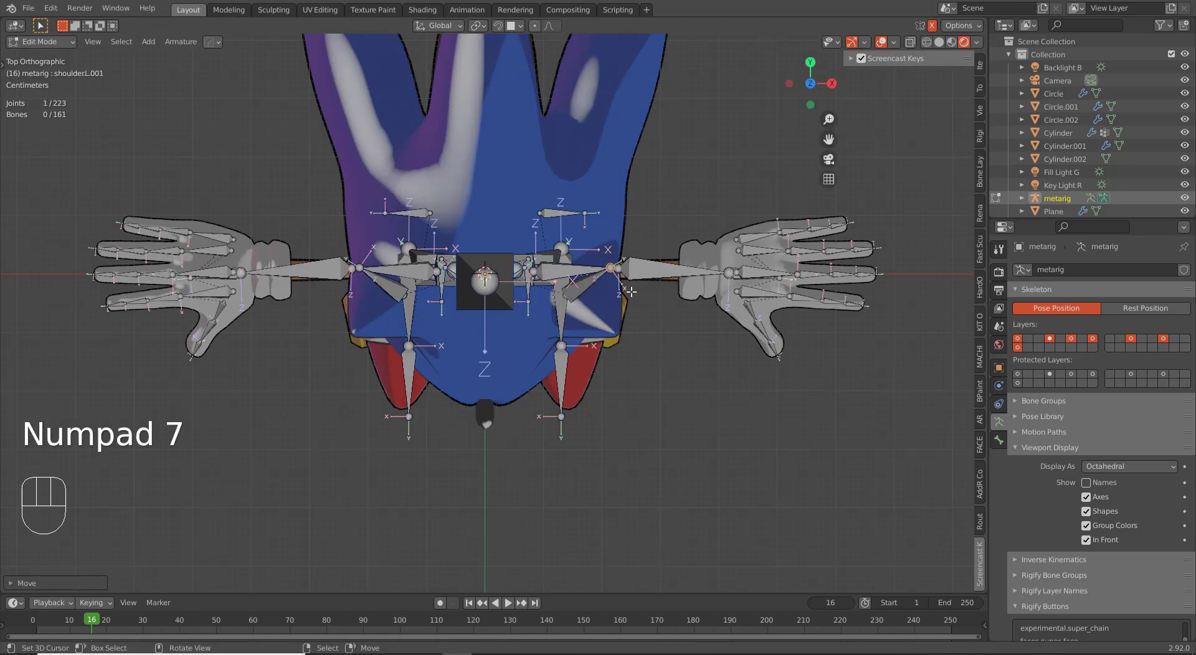
key("g")
left_click(634, 355)
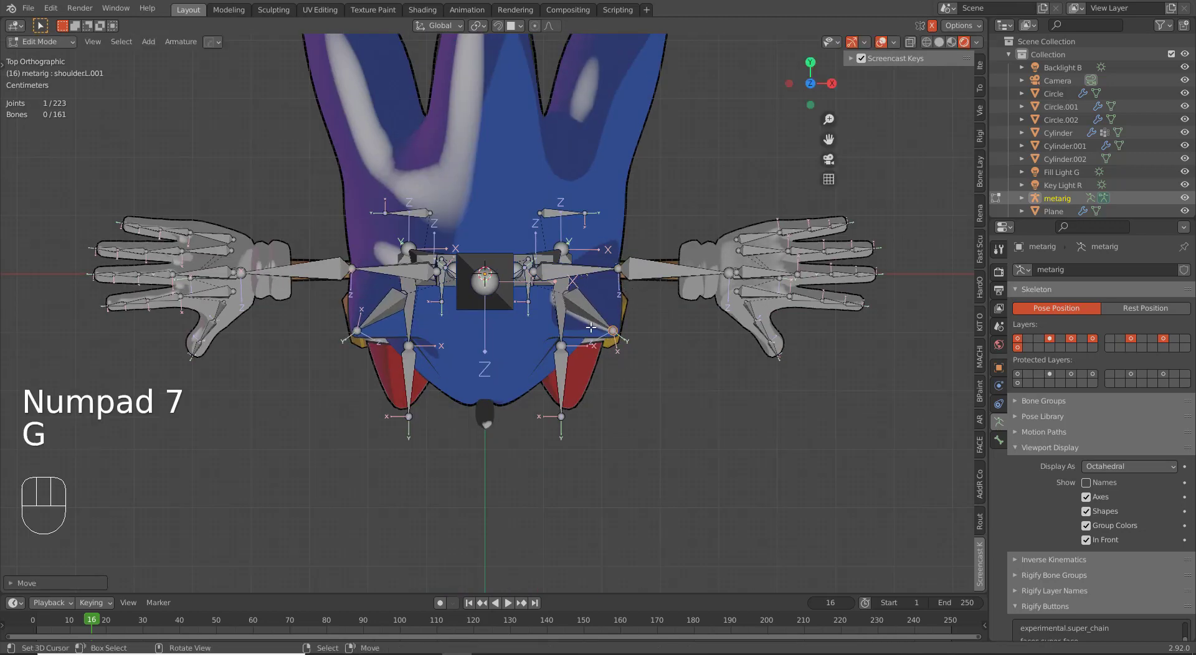
key("g")
left_click(575, 285)
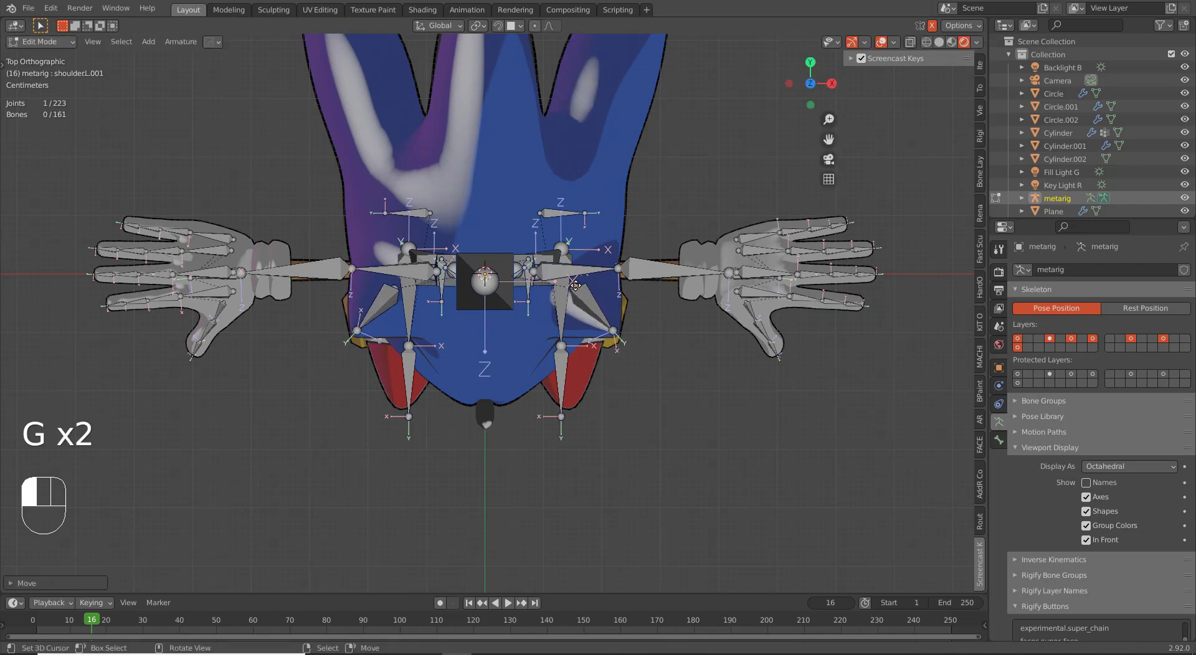
Step: Select the left ear bone and rename it Ear.L
key("KP_1")
scroll(575, 286, "up", 5)
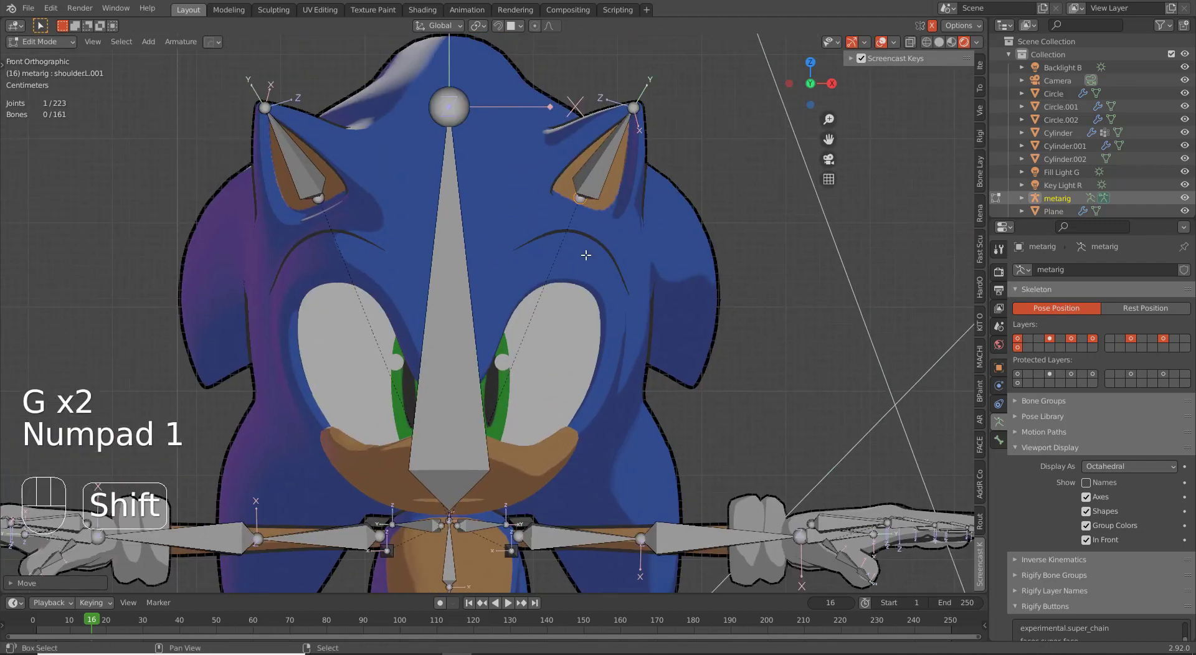
left_click(595, 165)
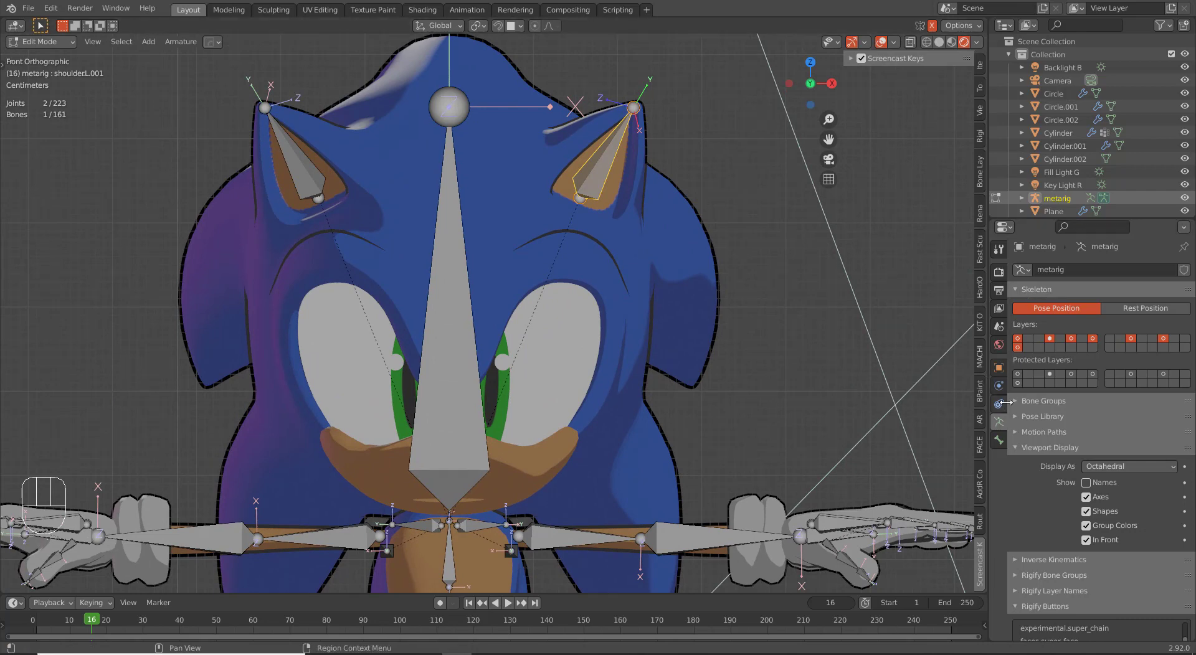
left_click(1000, 439)
left_click(1051, 269)
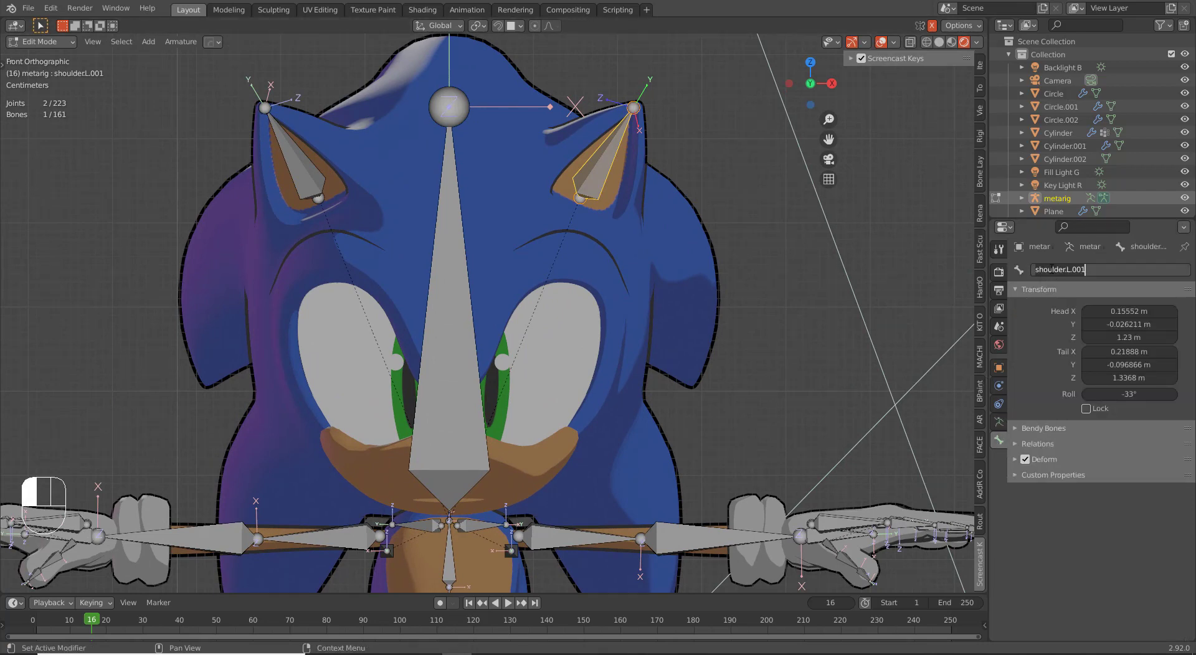
type("Ear.L")
key("Return")
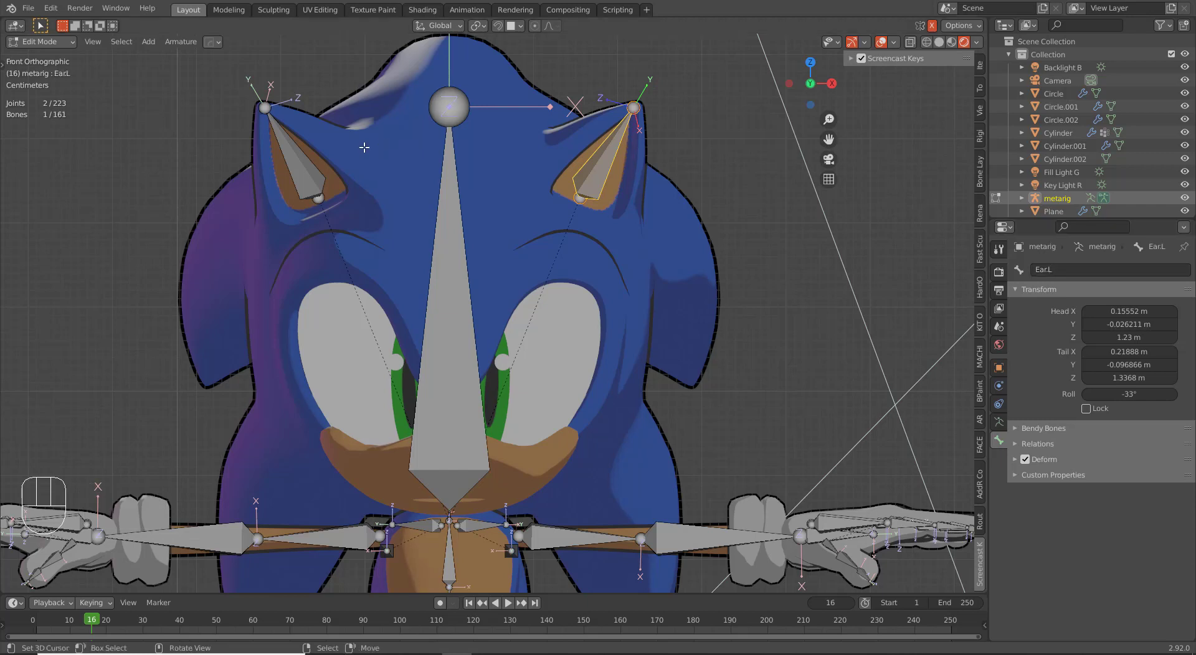
Step: Select the mirrored ear bone on the opposite side and rename it Ear.R
right_click(316, 169)
left_click(1084, 269)
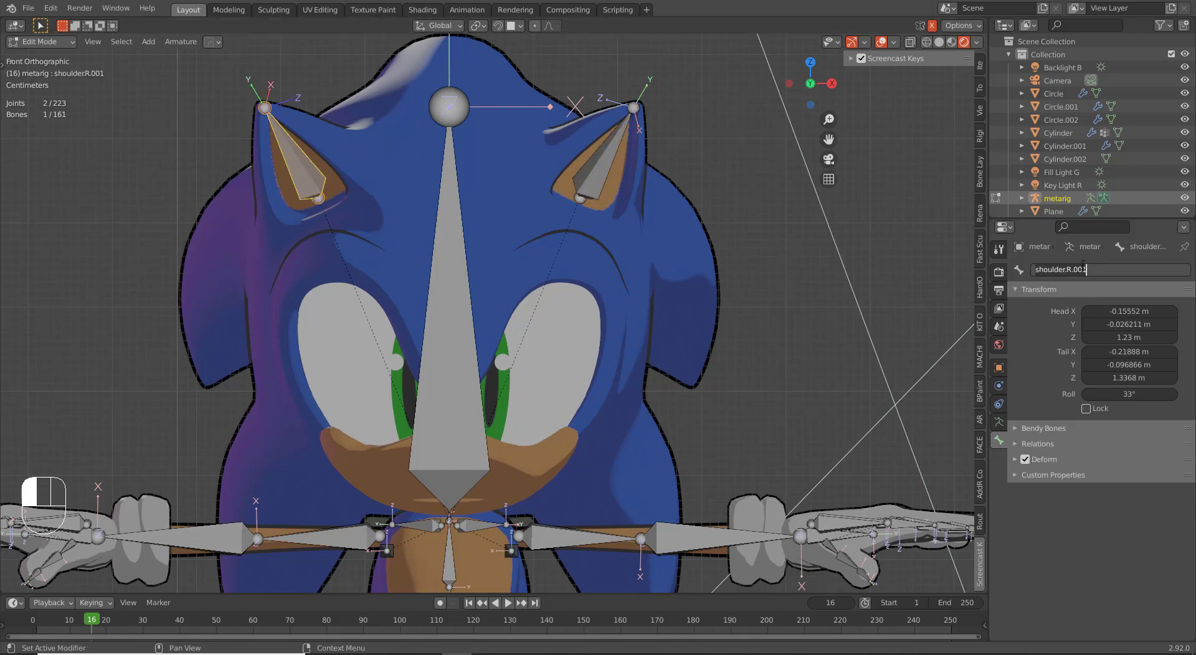
type("Ear.R")
key("Return")
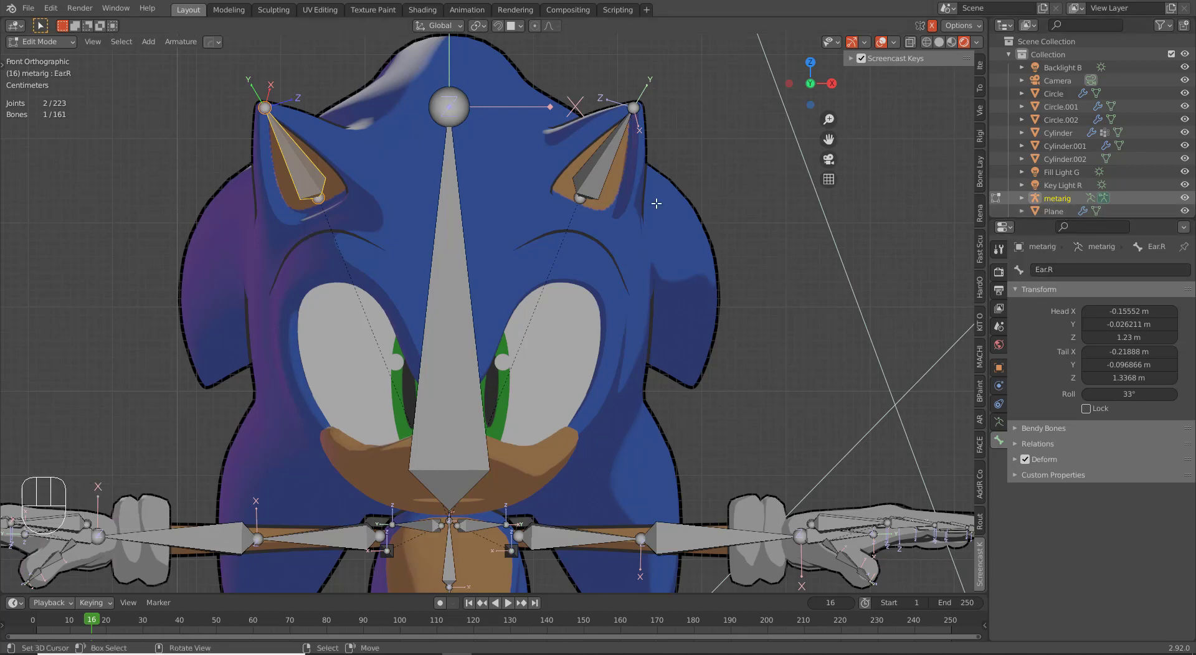
Step: Parent Ear.L to the head bone spine.006, keeping its offset
right_click(598, 181)
right_click(468, 260, "shift")
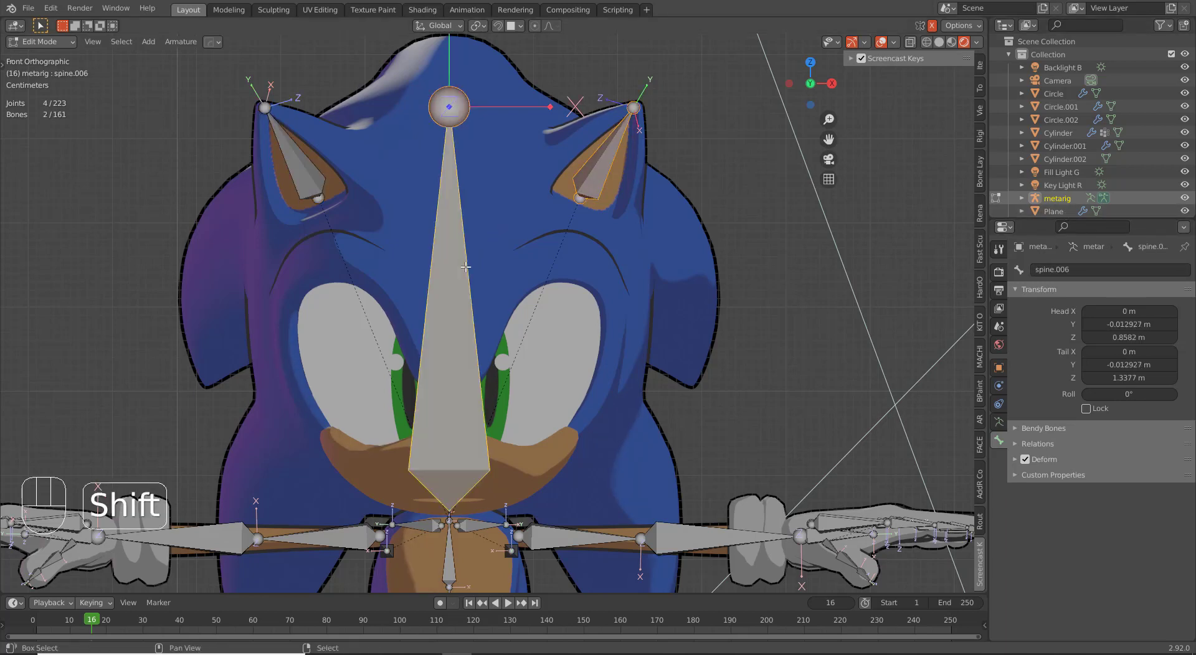
key("ctrl+p")
left_click(475, 267)
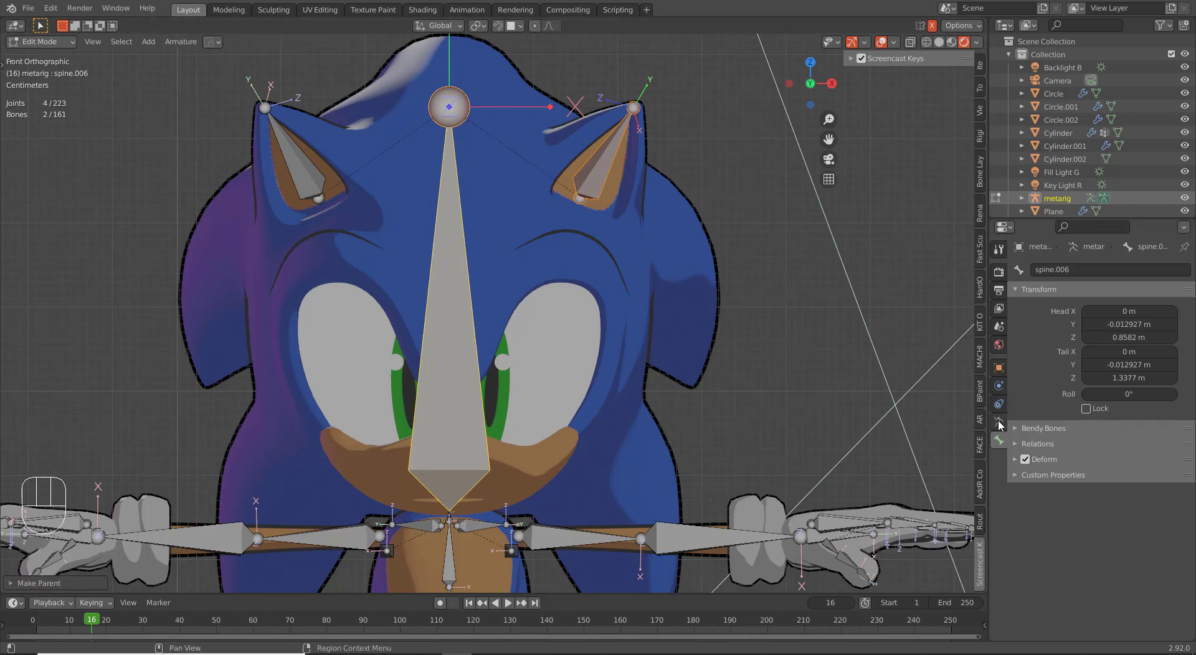
key("ctrl+Tab")
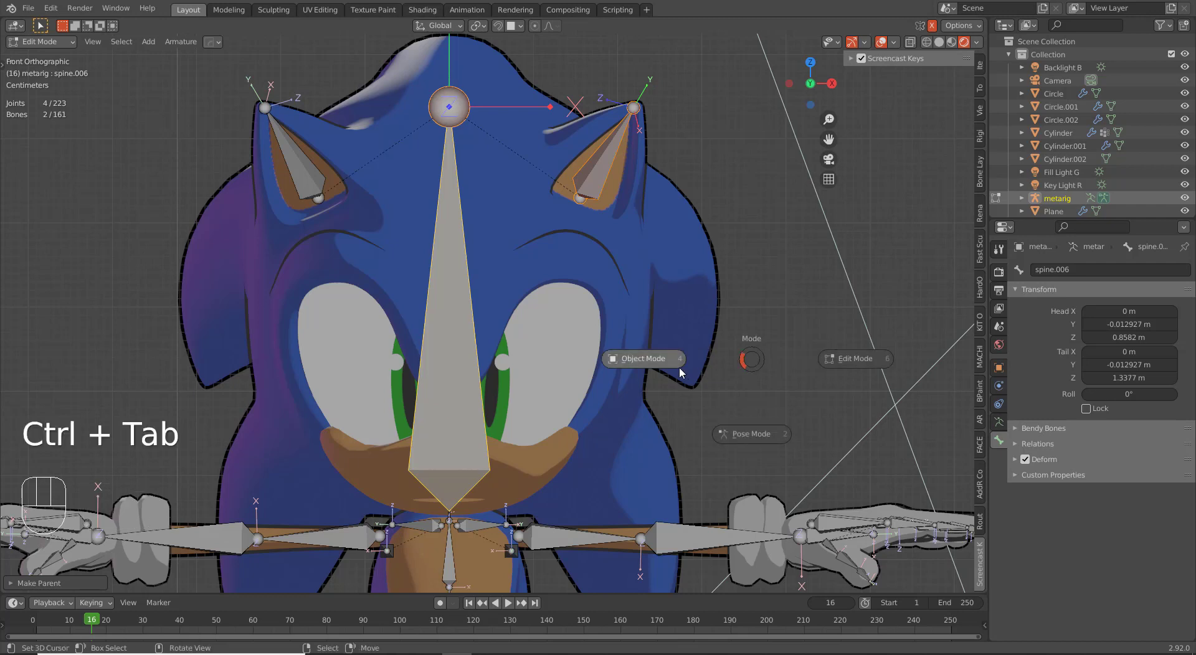
left_click(745, 432)
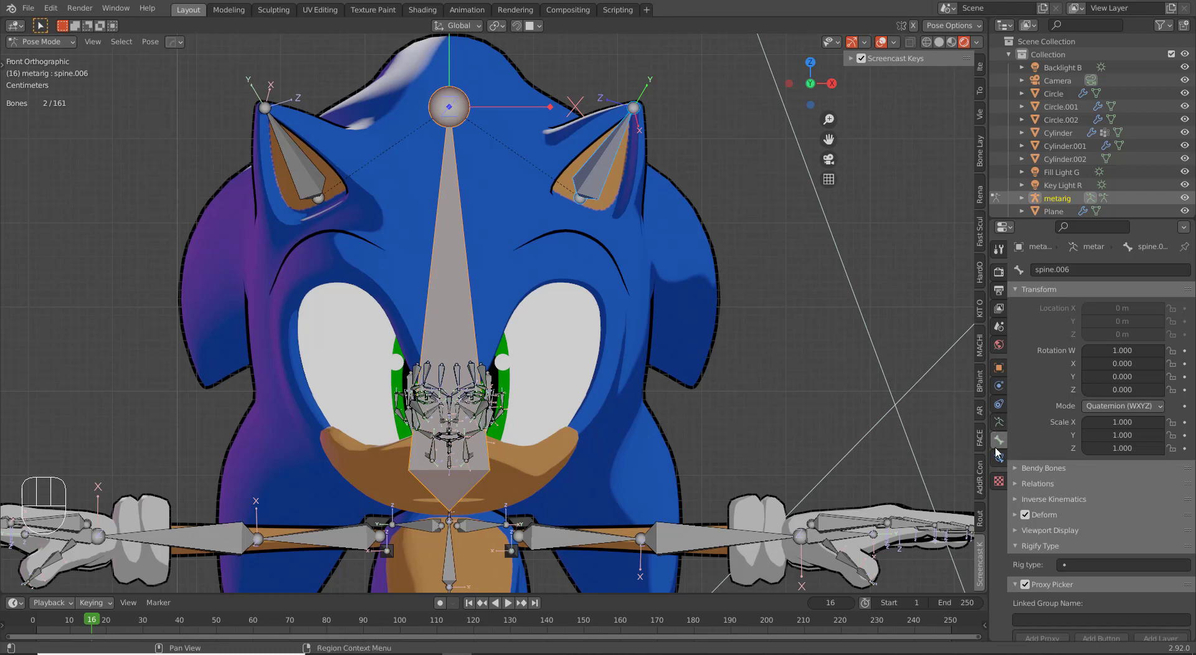
left_click(1071, 564)
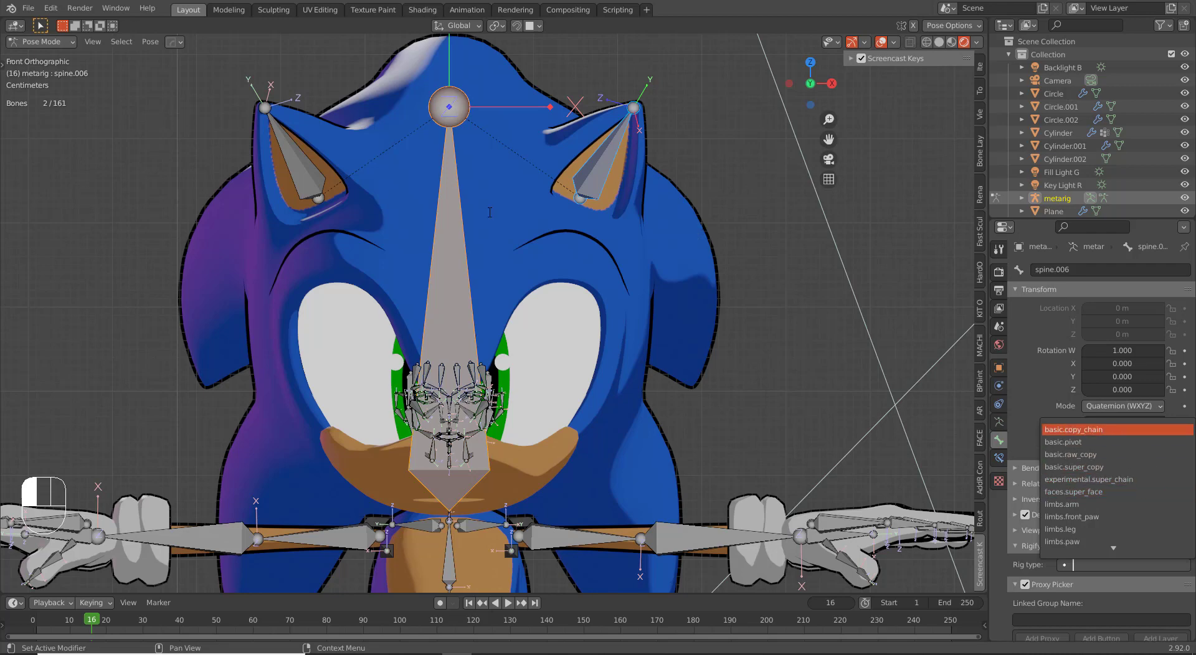
Step: Subdivide the selected head and ear bones with one cut in Edit Mode, splitting each into two
key("Tab")
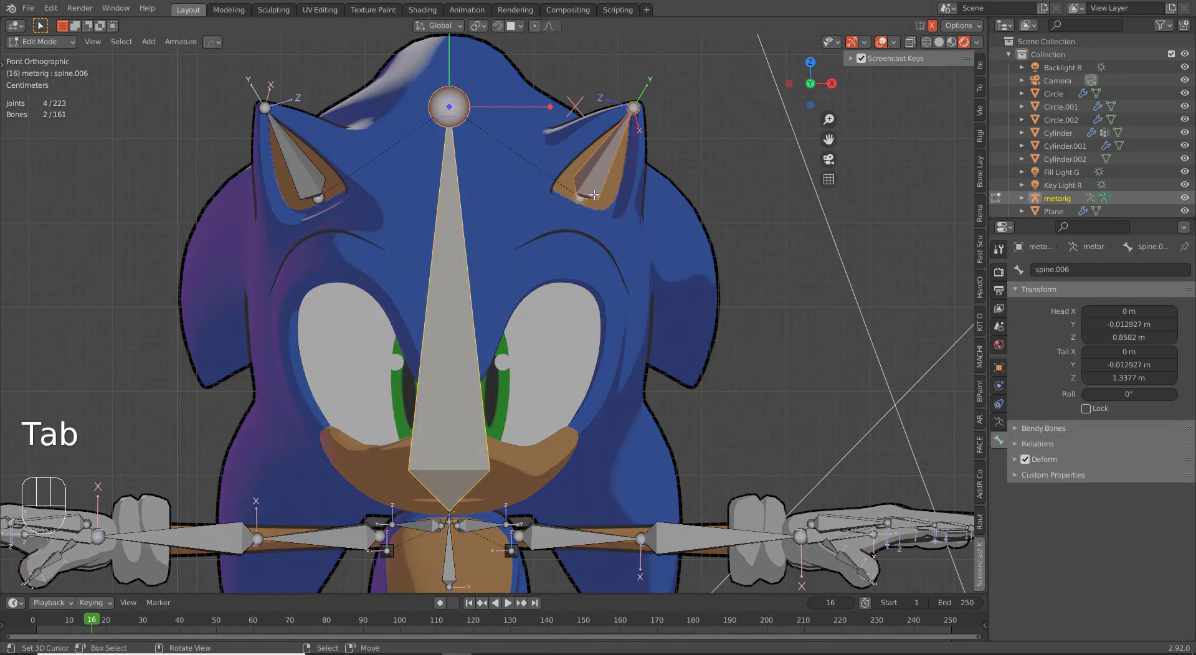
key("w")
left_click(593, 195)
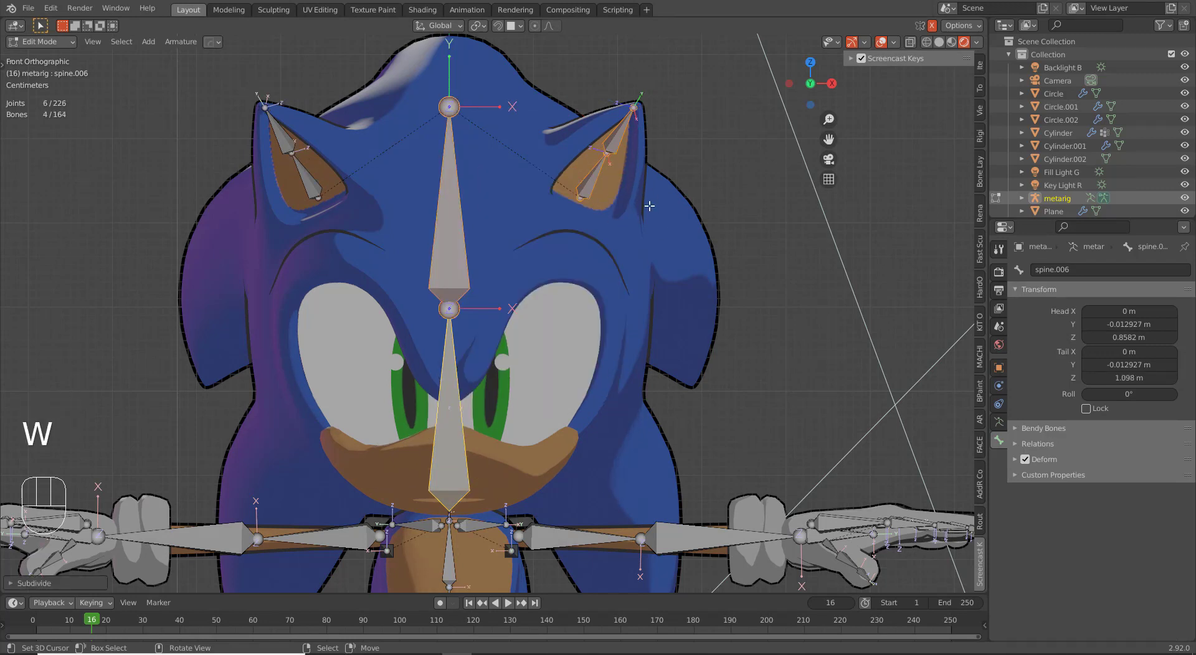
Step: In Pose Mode, set the Rigify rig type of Ear.L to limbs.simple_tentacle
key("Tab")
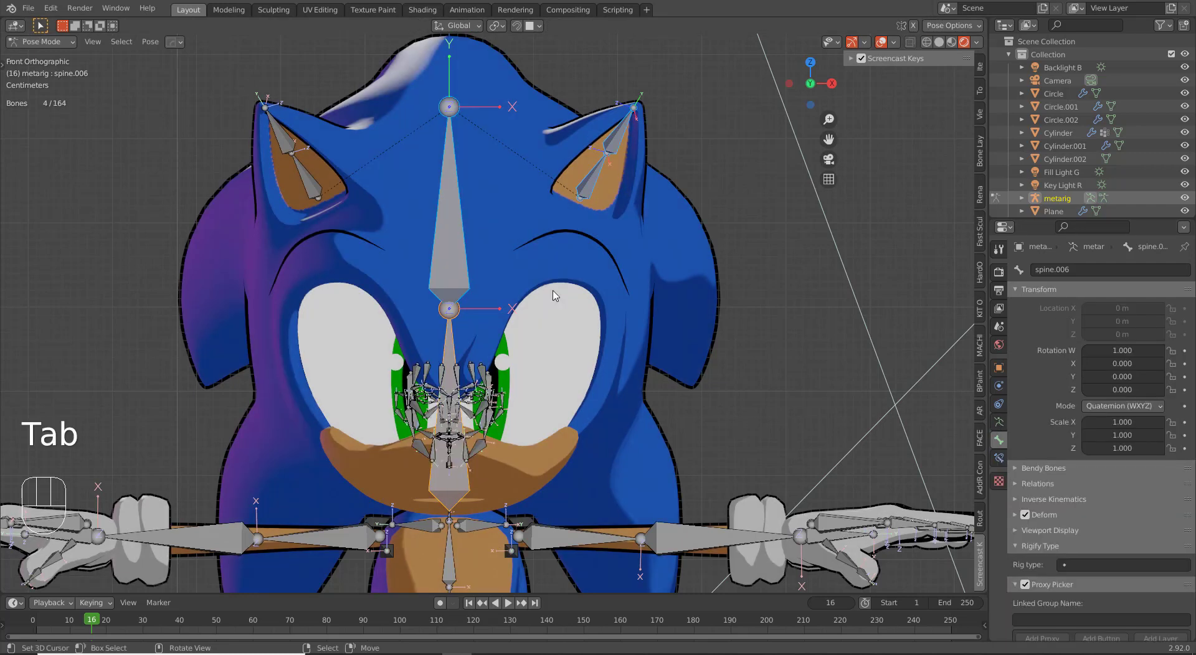
left_click(591, 177)
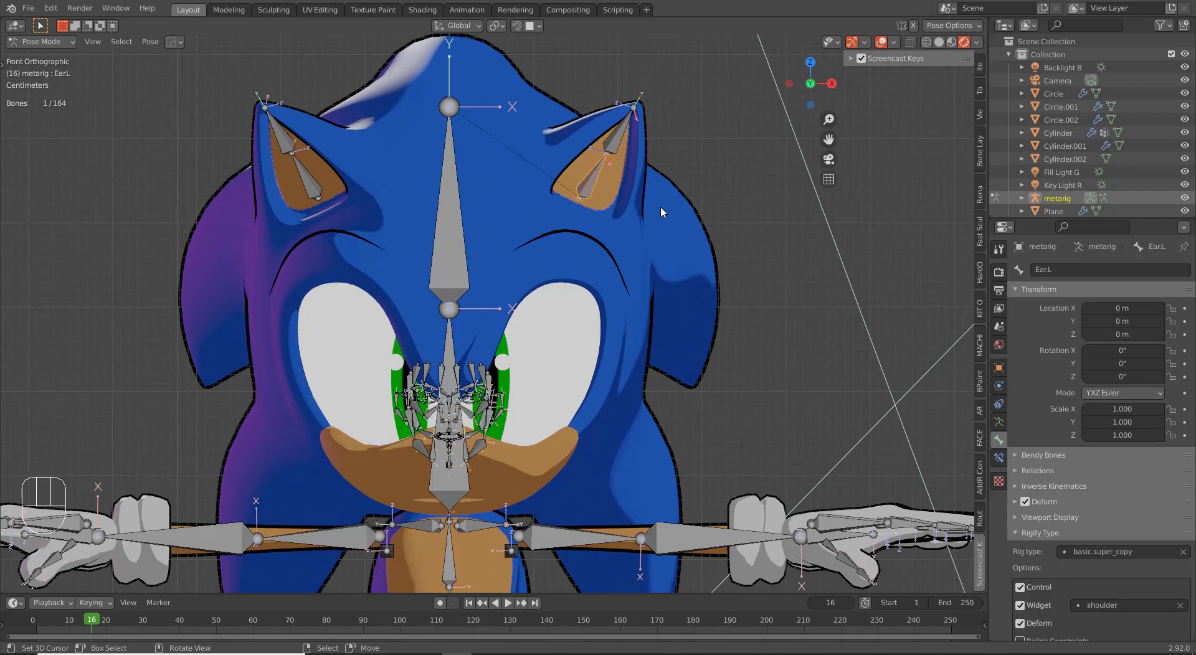
left_click(1103, 555)
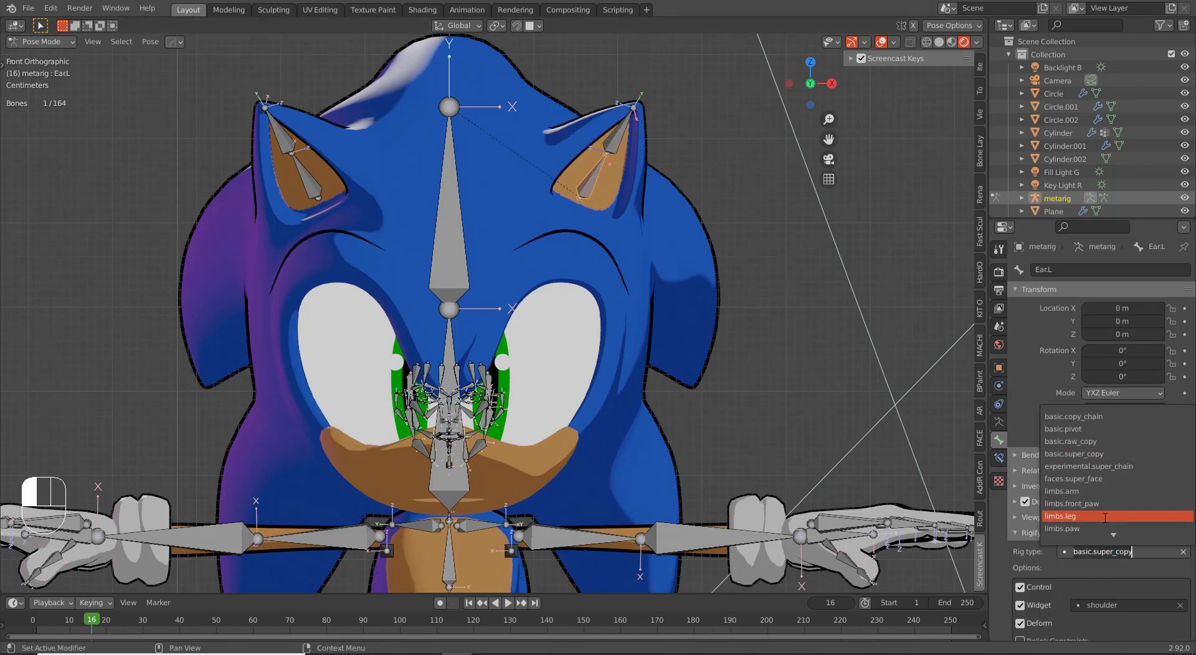
scroll(1106, 514, "down", 7)
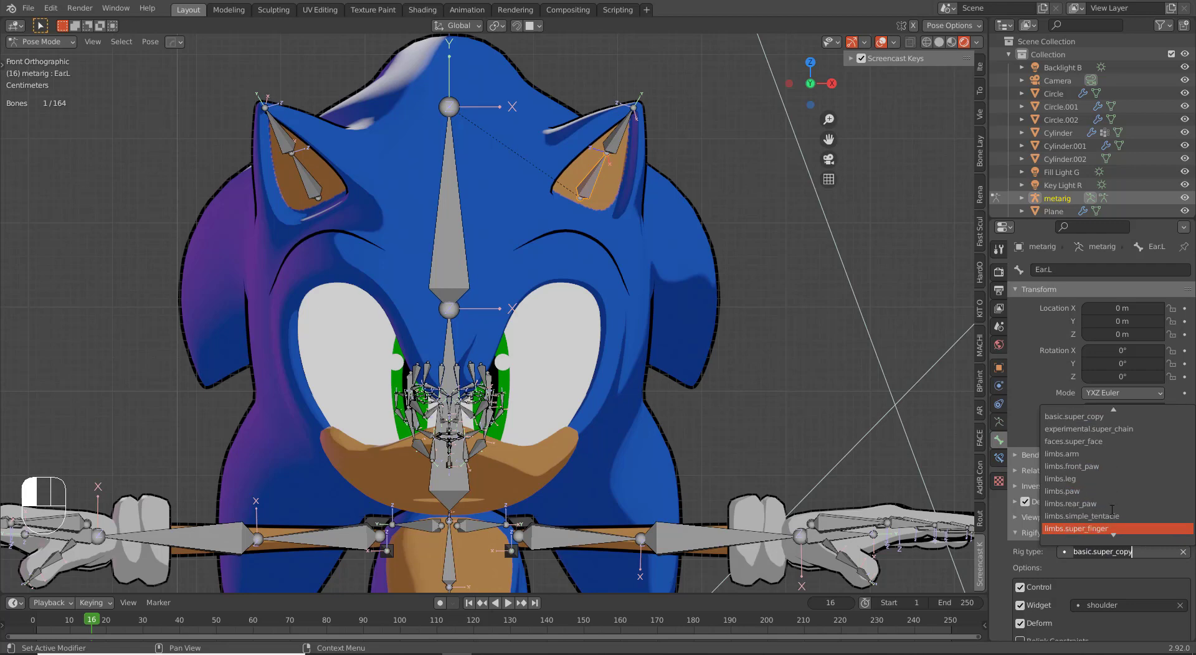
scroll(1112, 510, "down", 3)
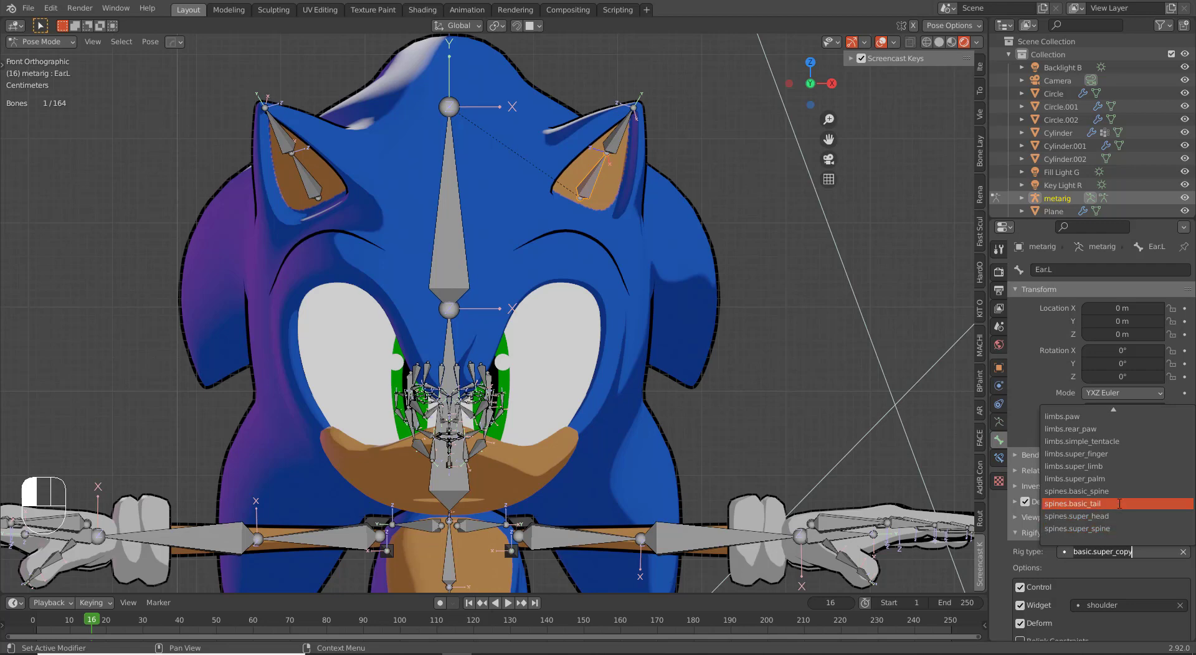
left_click(1114, 441)
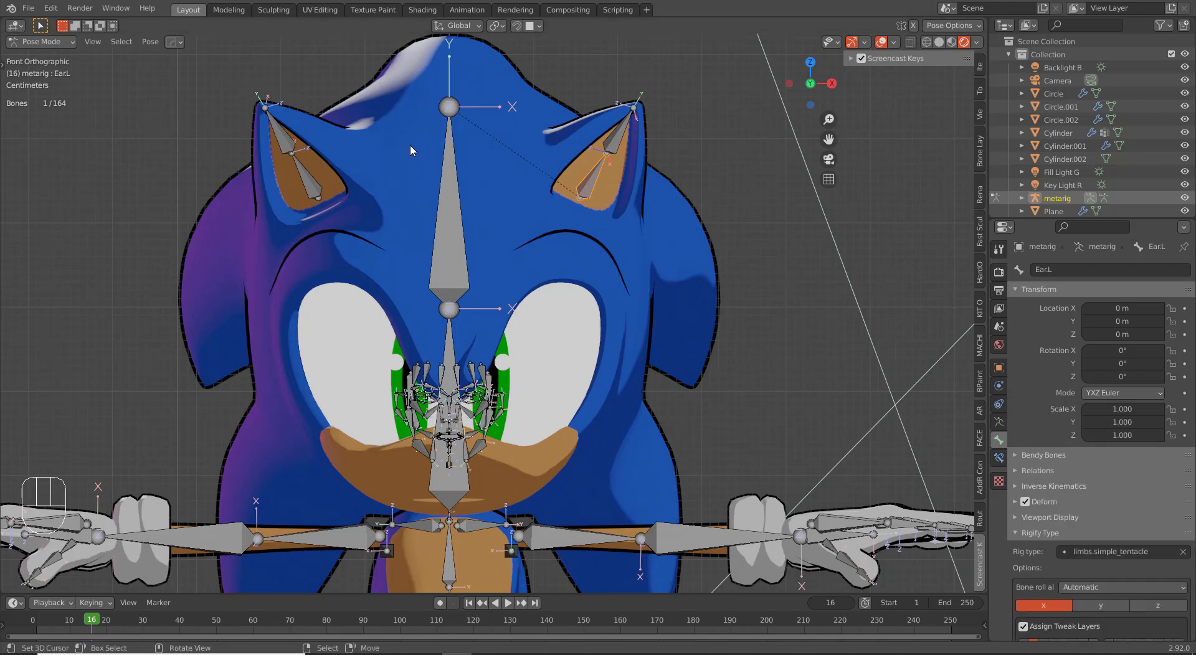
Step: Copy the limbs.simple_tentacle rig type from Ear.L to the Ear.R bone
left_click(304, 190)
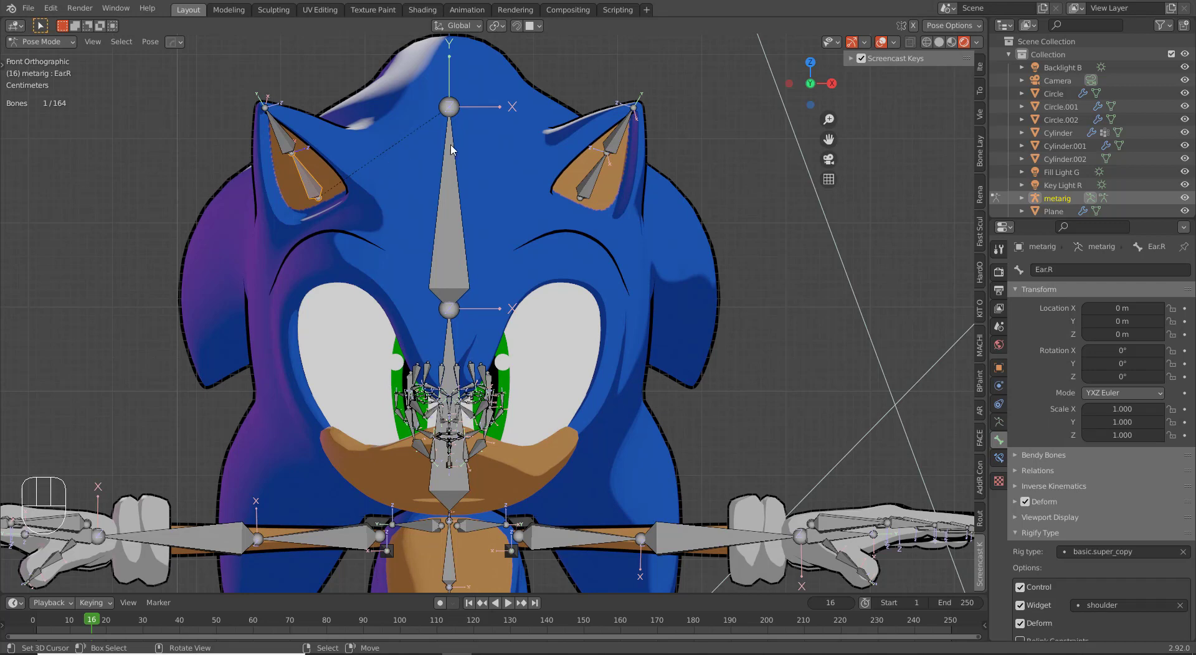
left_click(591, 188)
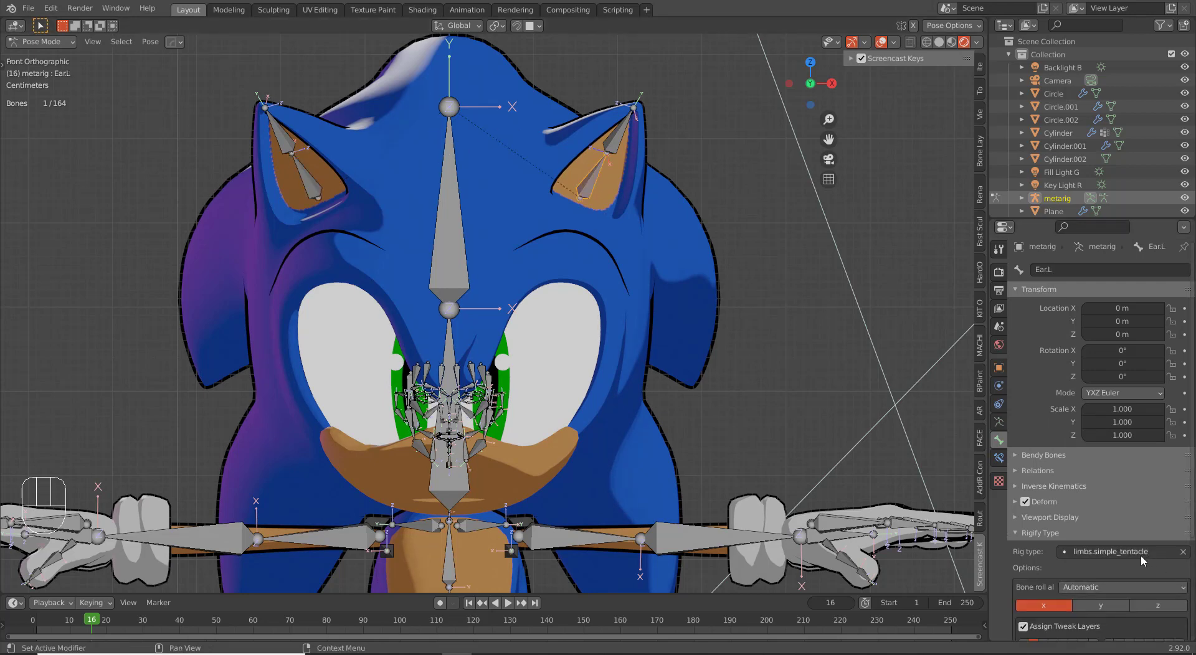
key("ctrl+c")
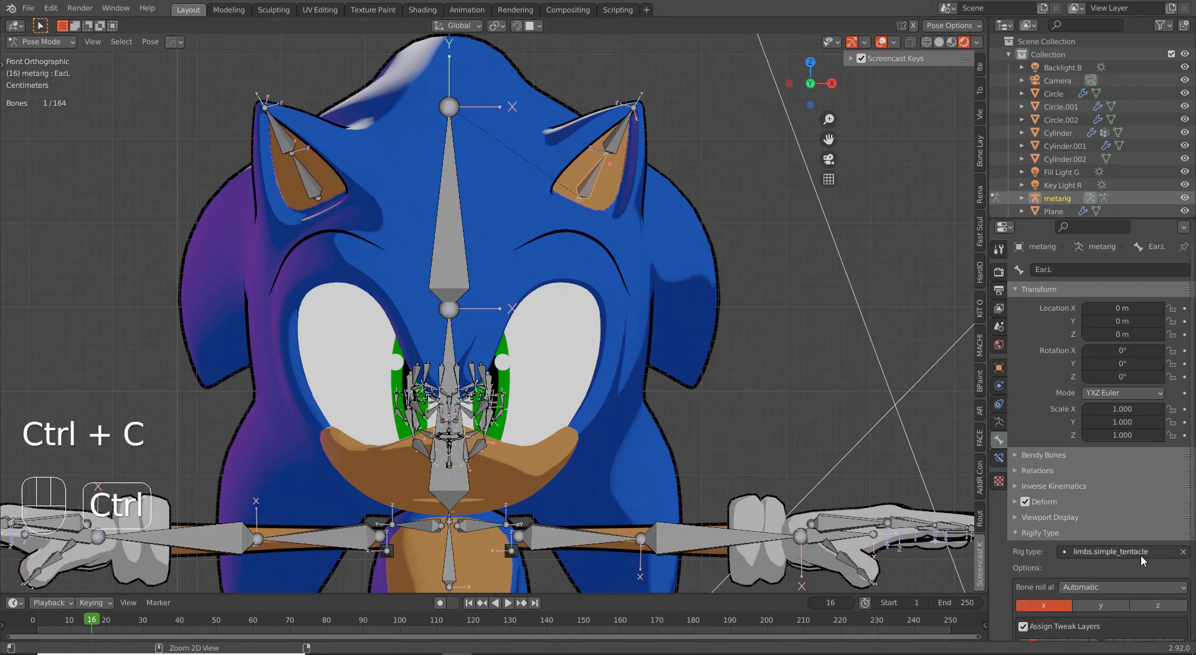
left_click(305, 187)
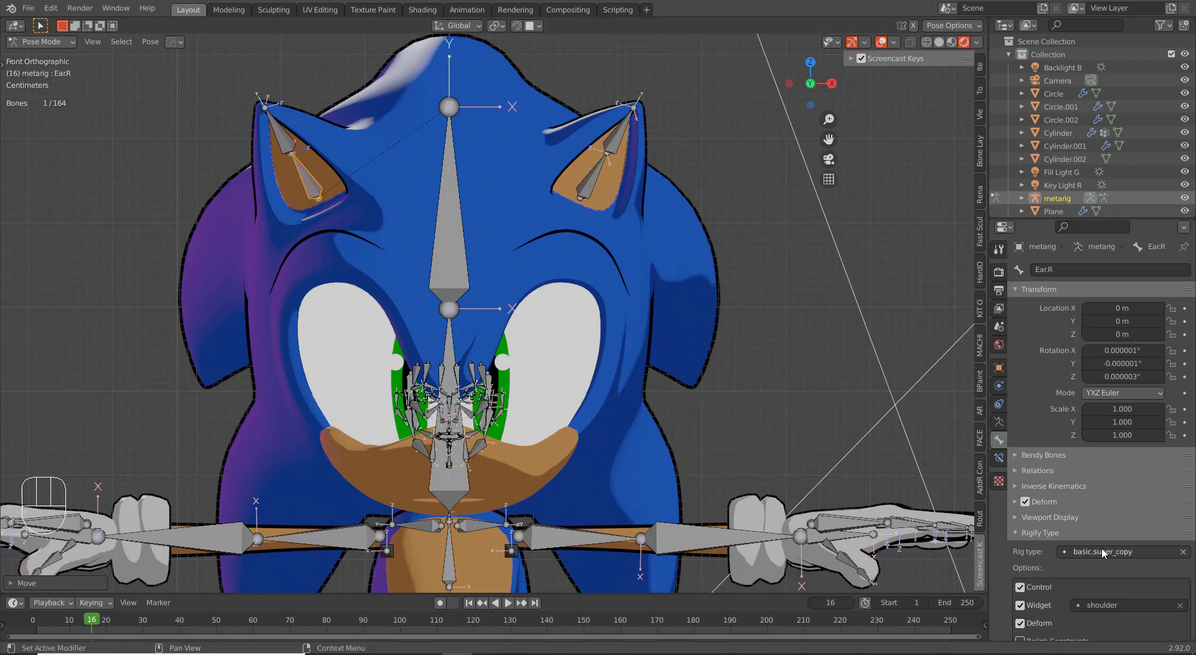
key("ctrl+v")
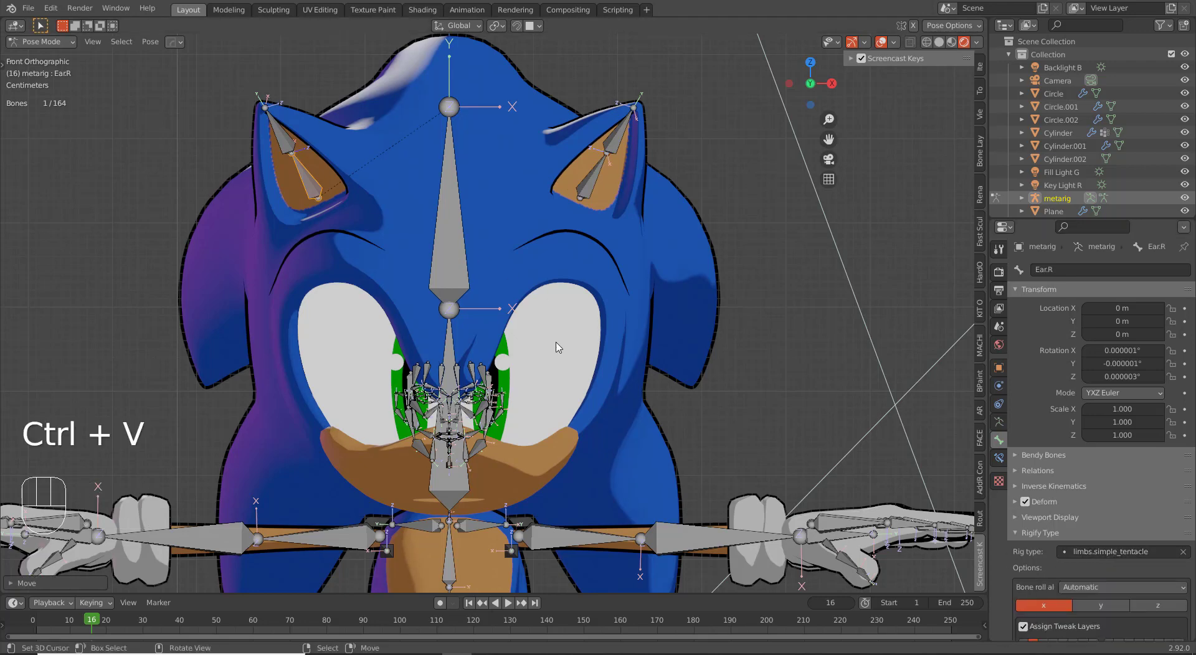
Step: In right side view, duplicate the lowest spine bone in Edit Mode and place the copy just behind the hips
scroll(601, 373, "down", 3)
middle_click_drag(609, 354, 552, 382)
scroll(552, 385, "up", 2)
middle_click_drag(550, 548, 542, 458, "shift")
scroll(570, 450, "up", 1)
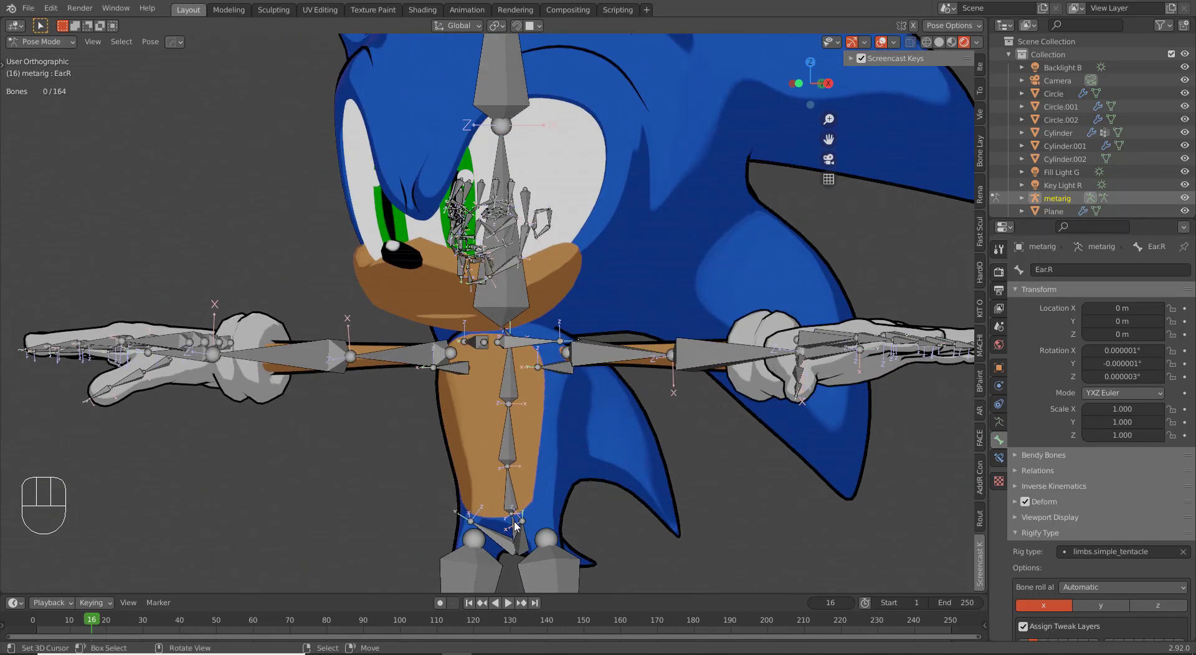
left_click(515, 527)
key("KP_3")
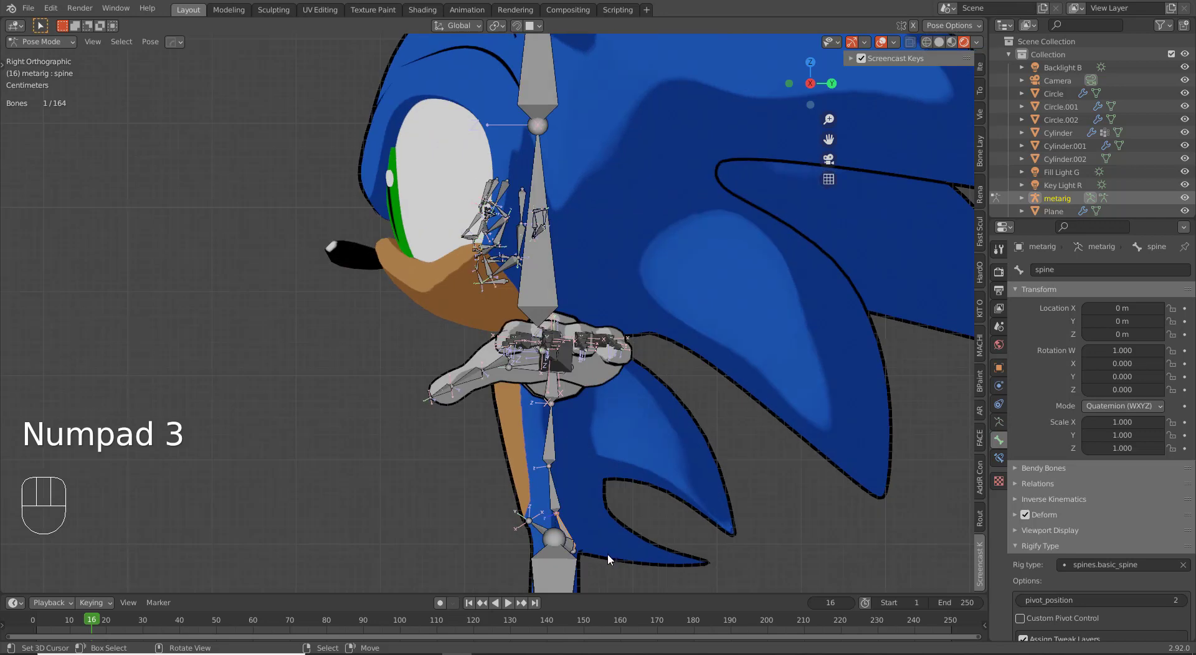
key("Tab")
middle_click_drag(608, 550, 558, 445, "shift")
key("shift+d")
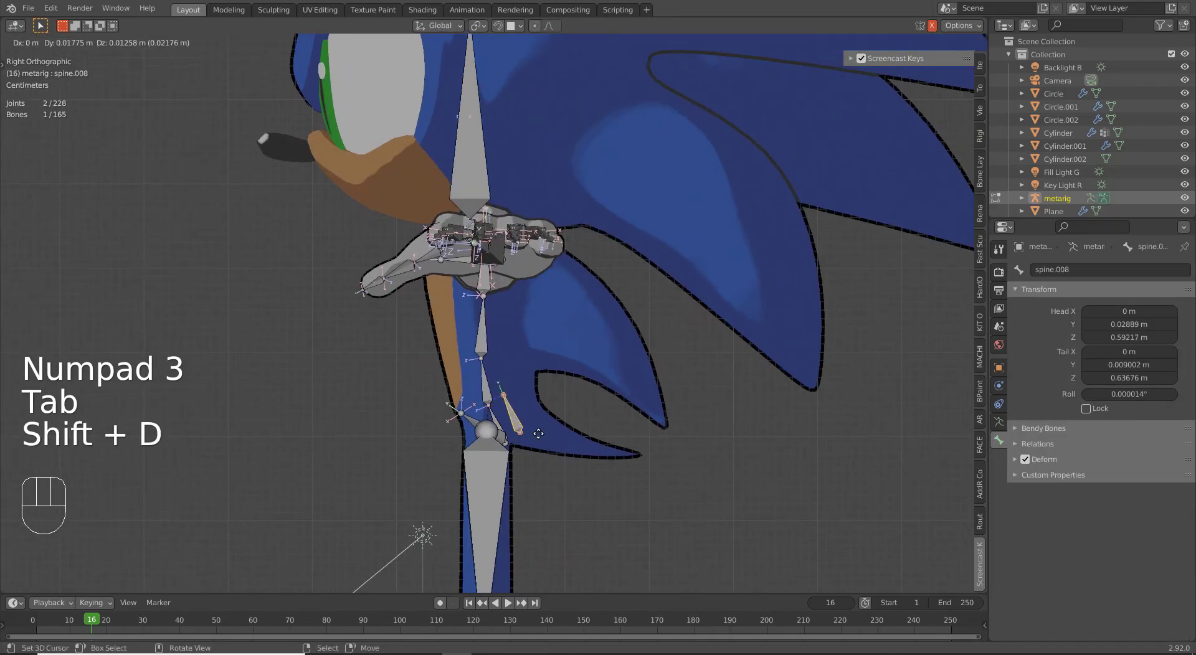
left_click(549, 432)
Step: Move the duplicated bone's free end out to the tip of the tail, at about Y 0.181 m, Z 0.579 m
right_click(512, 386)
key("g")
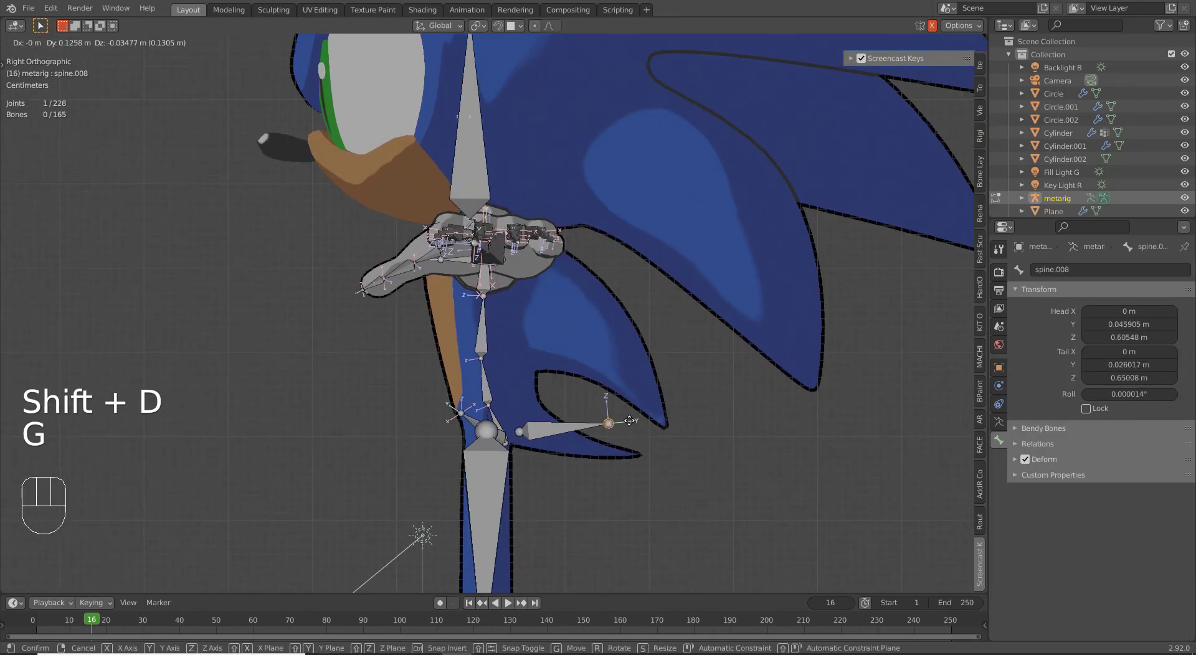
left_click(631, 453)
Step: Parent the new tail bone to the lowest spine bone, keeping its offset
scroll(560, 479, "up", 2)
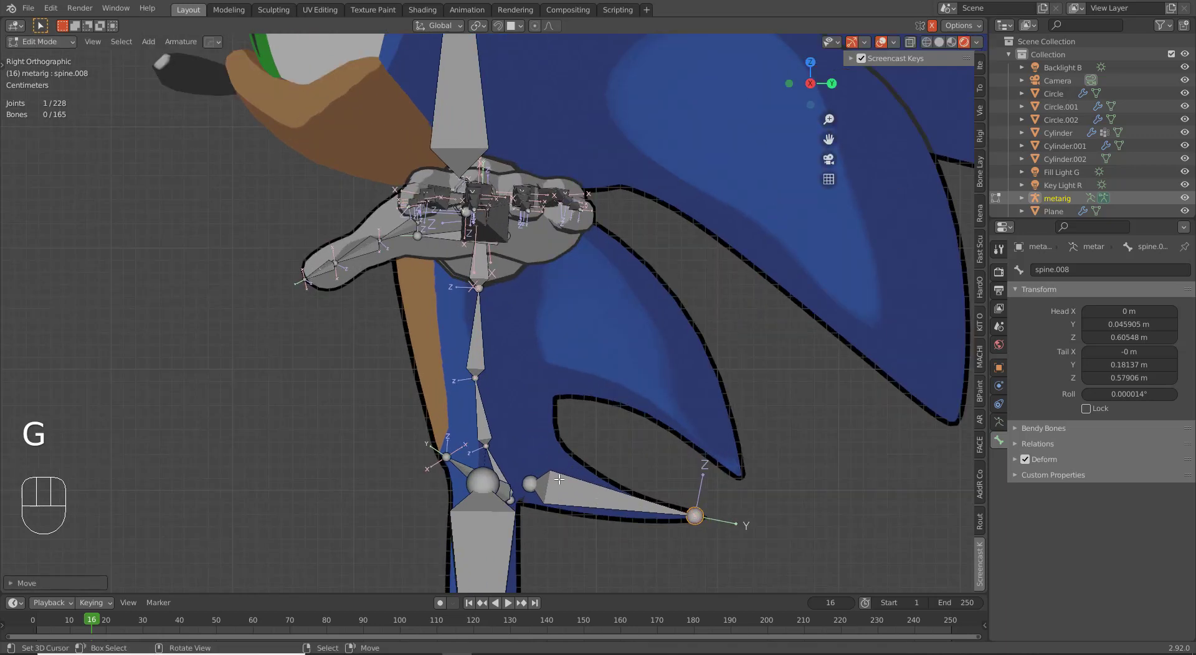
left_click(568, 488)
left_click(502, 472, "shift")
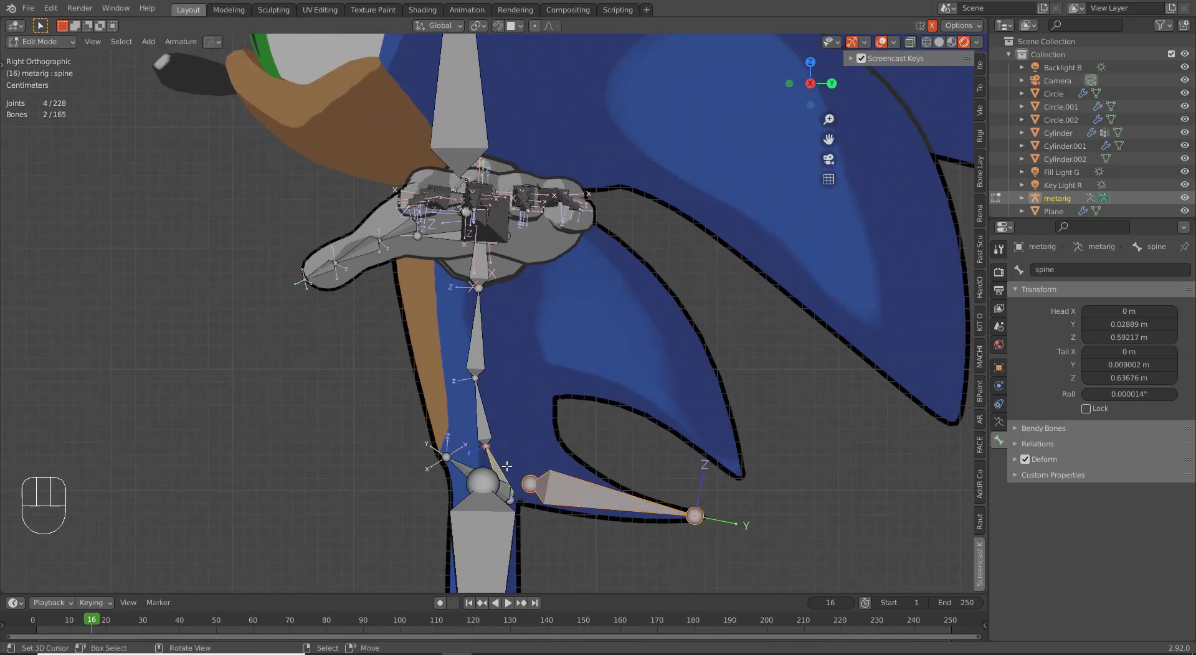
key("ctrl+p")
left_click(507, 466)
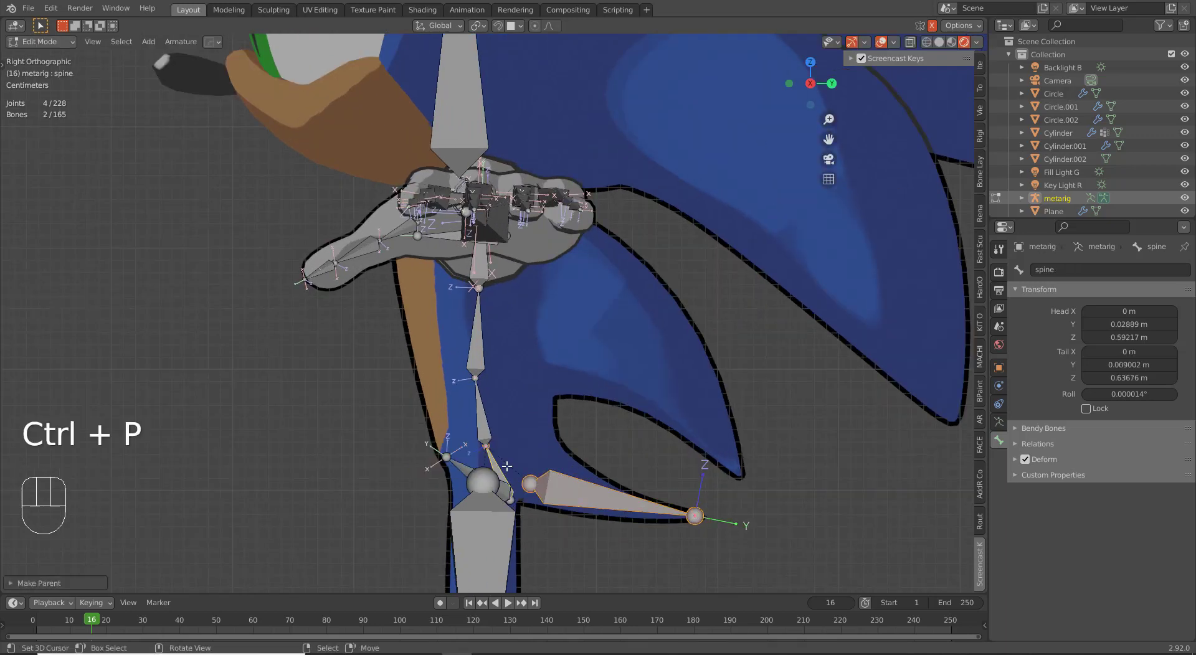
Step: Select the new tail bone alone and rename it Tail
left_click(565, 472)
left_click(1079, 269)
type("T")
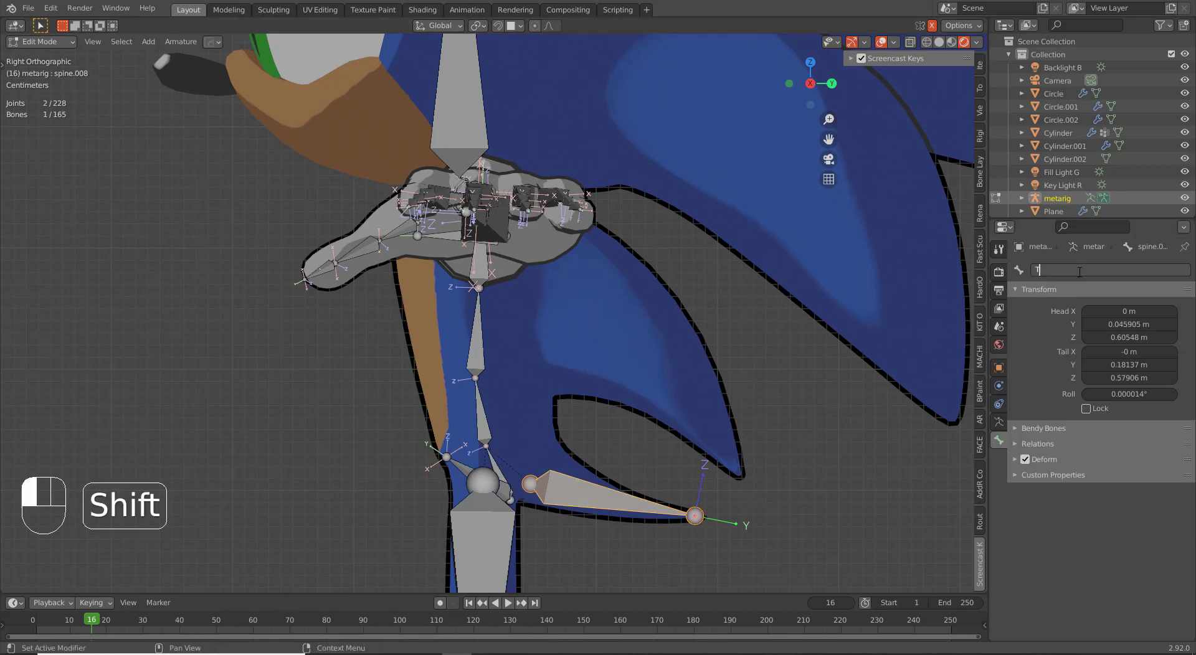
type("ail")
key("Return")
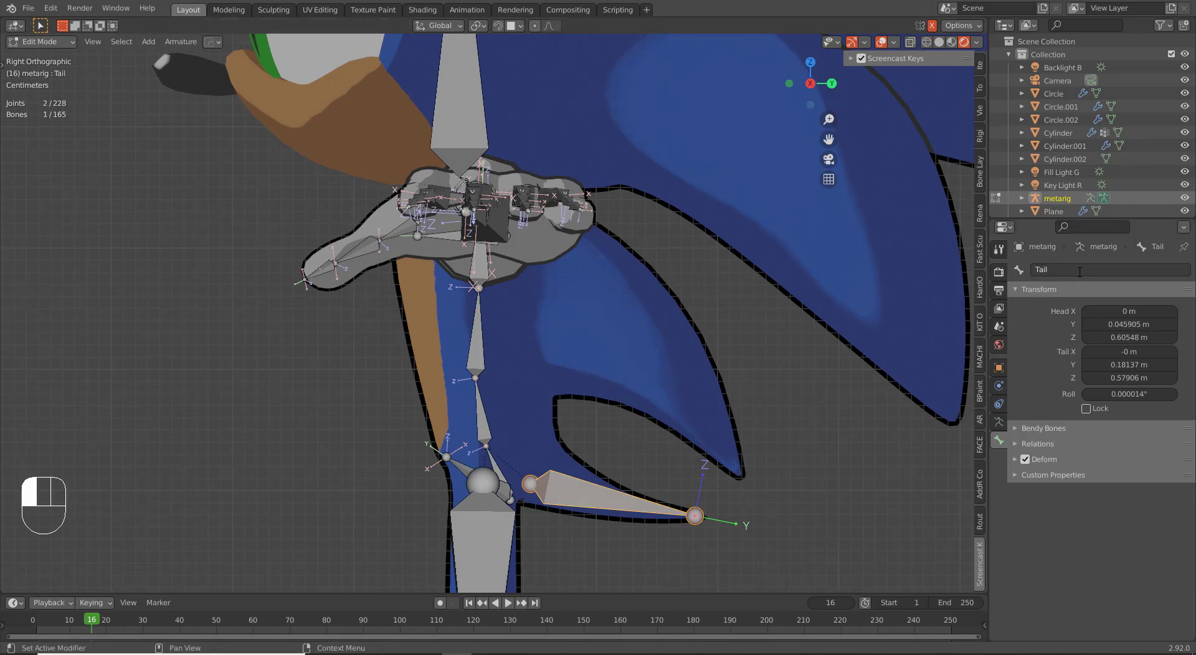
Step: Subdivide the Tail bone with 2 cuts to form a chain of three bones
key("w")
left_click(827, 367)
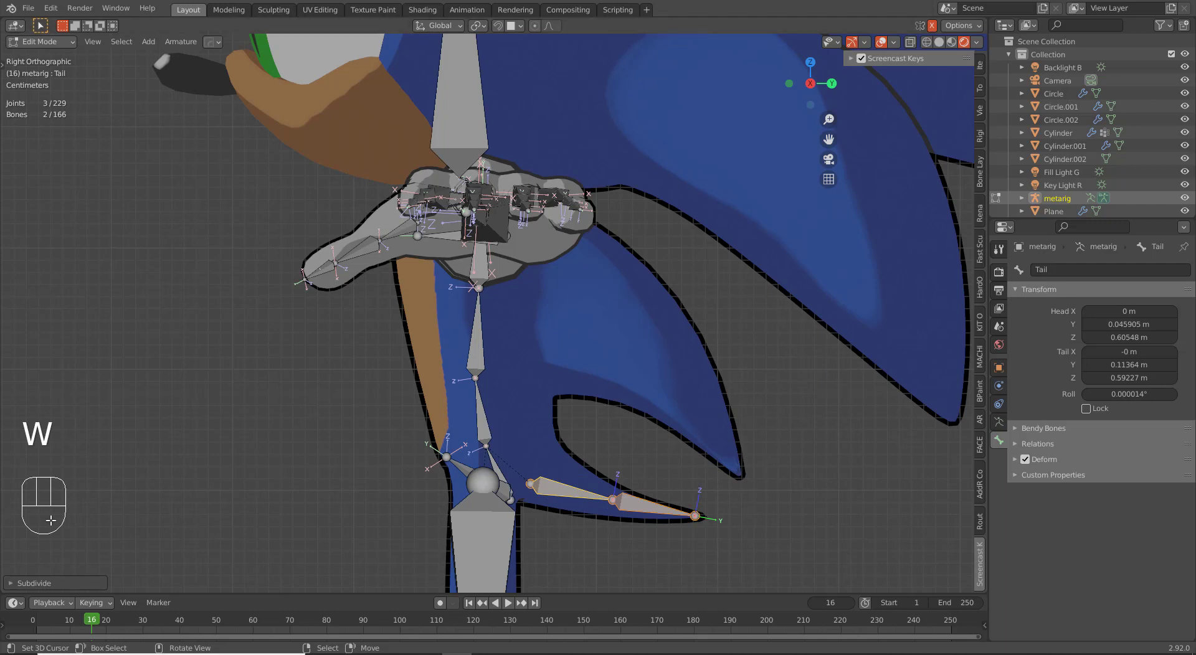
left_click(98, 589)
left_click(177, 578)
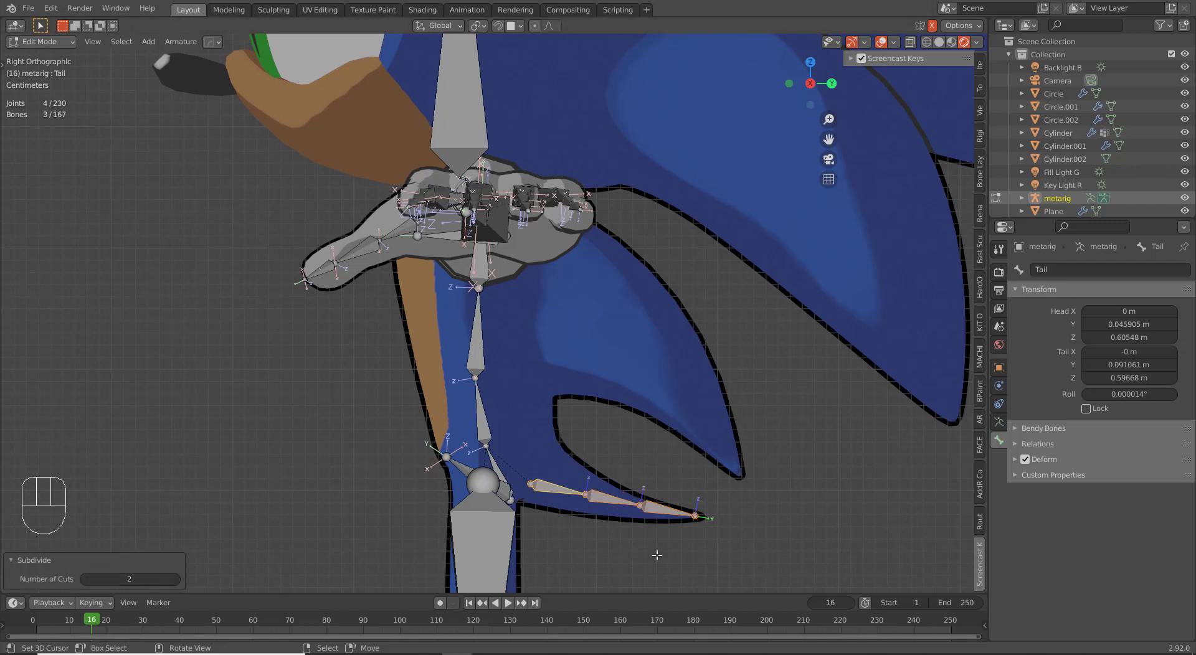
Step: Lower the middle tail bone by about 0.0026 m and raise the base joint of the tail chain to about Z 0.612 m
left_click(611, 498)
key("g")
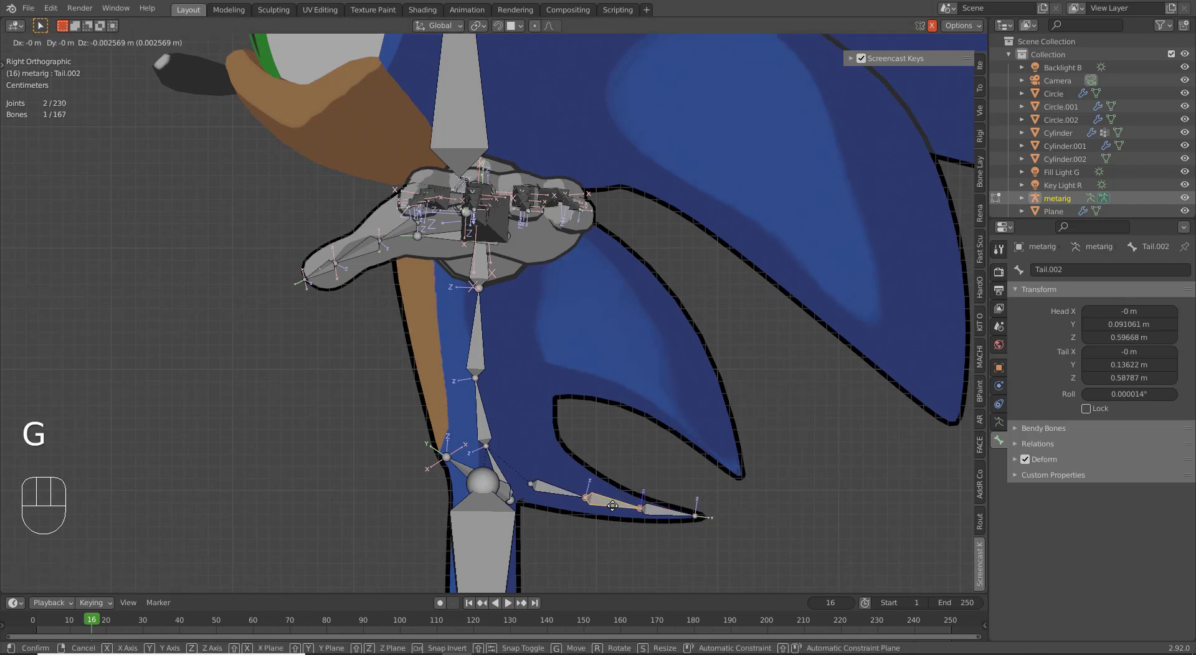
left_click(538, 486)
left_click(530, 484)
key("g")
left_click(552, 490)
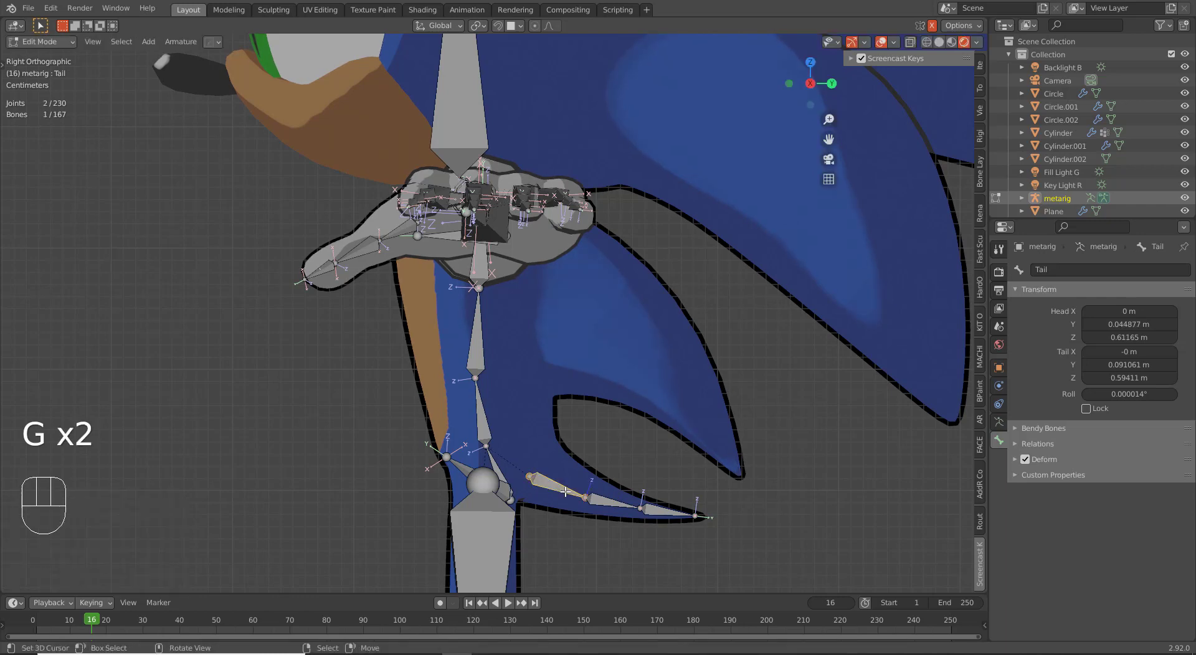
Step: In Pose Mode, clear the Tail bone's inherited Rigify rig type and assign spines.basic_tail instead
key("Tab")
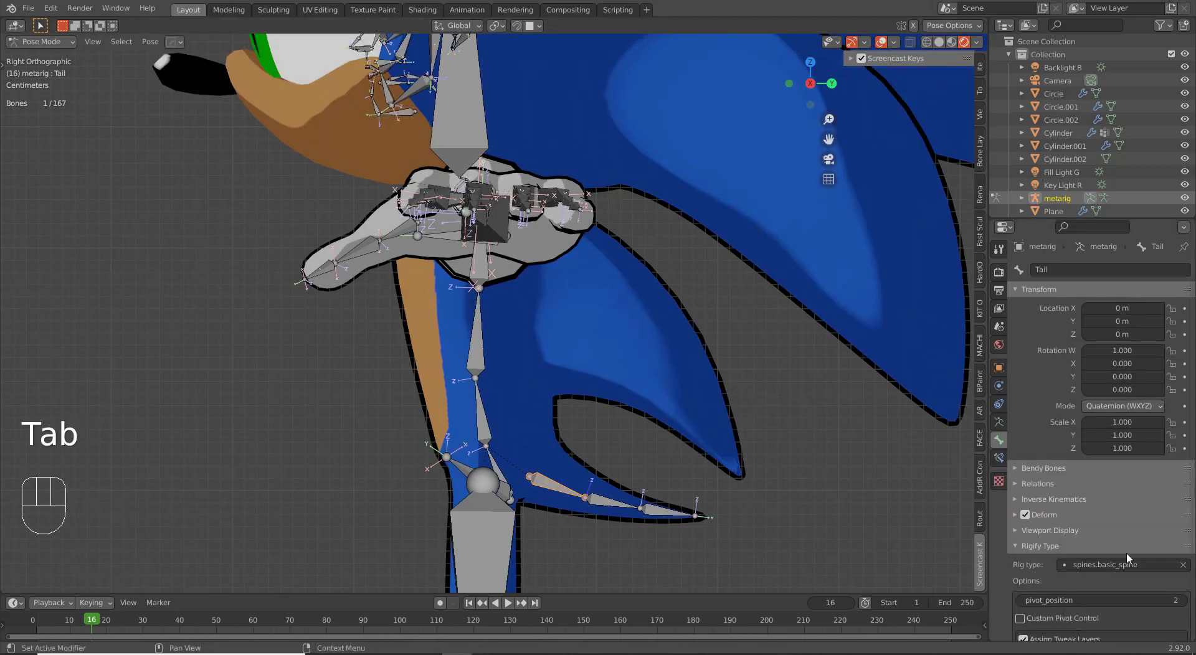
left_click(1183, 565)
right_click(651, 507)
right_click_drag(658, 514, 651, 511)
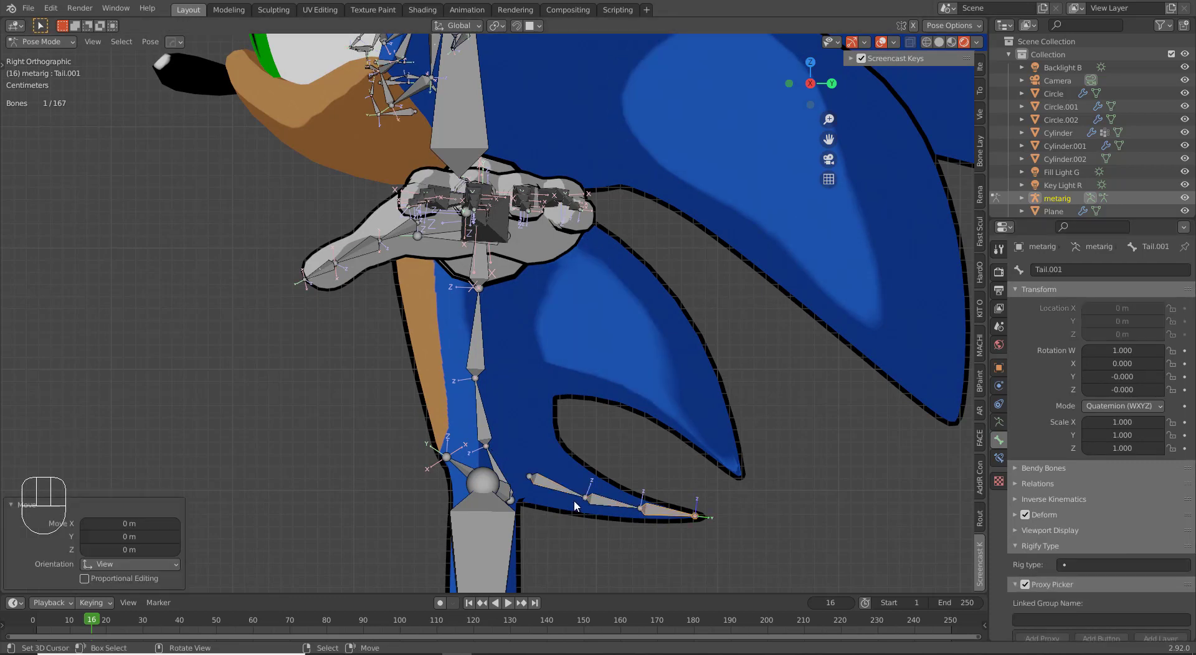
right_click(555, 491)
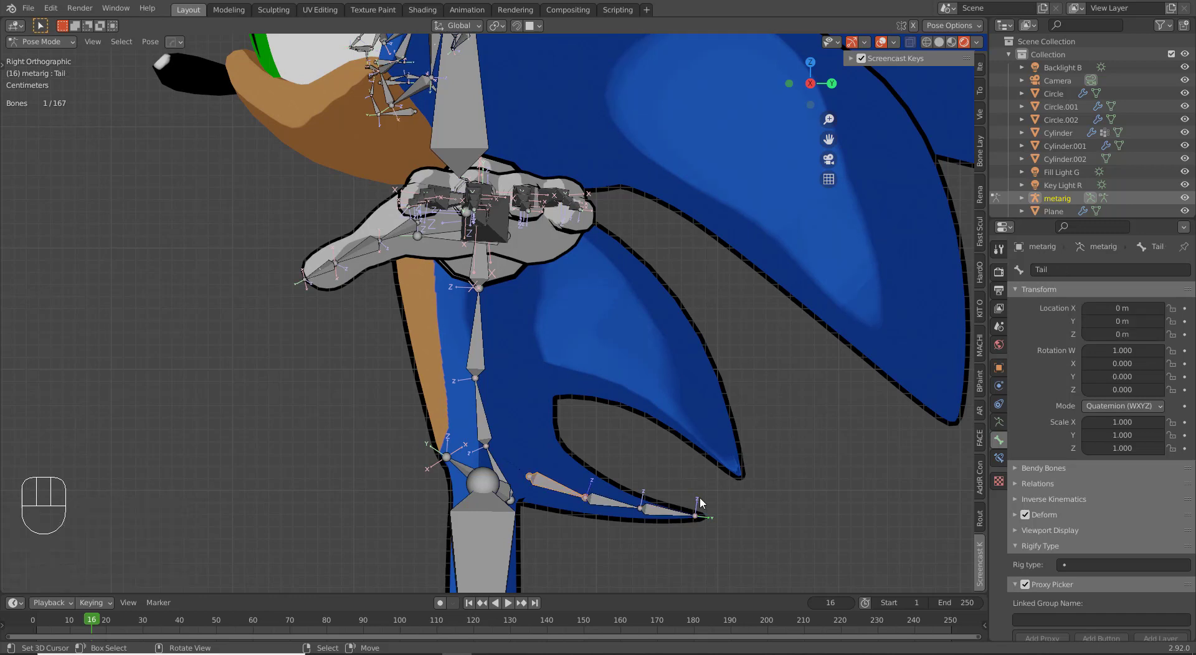
left_click(1063, 565)
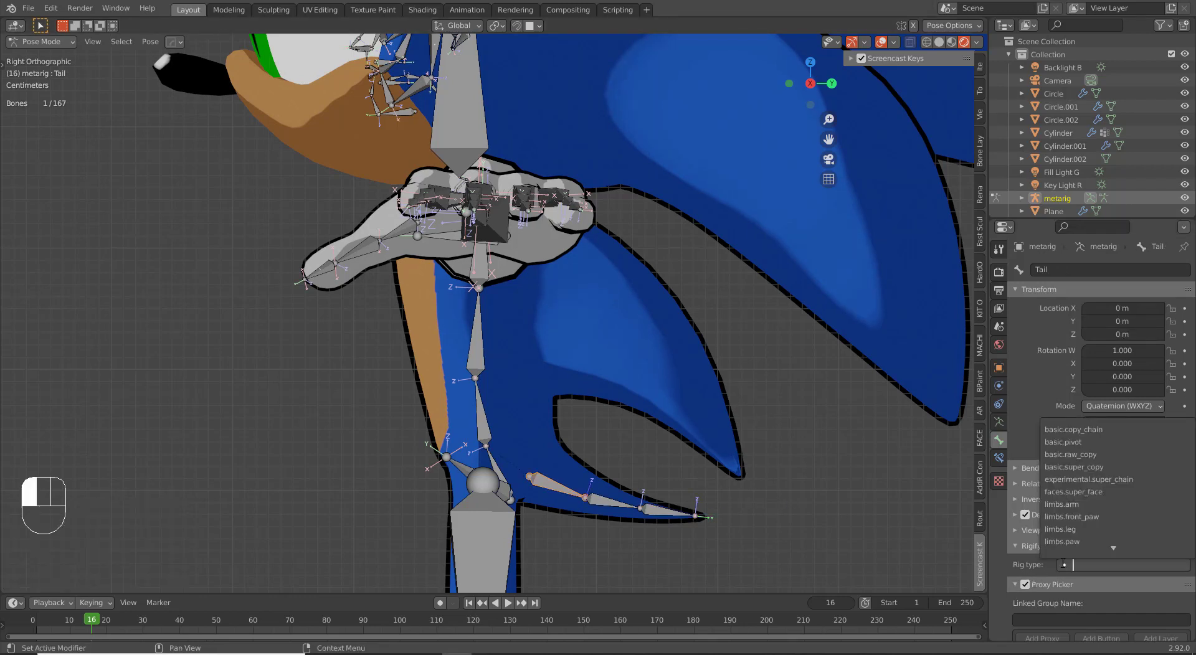
scroll(1057, 529, "down", 15)
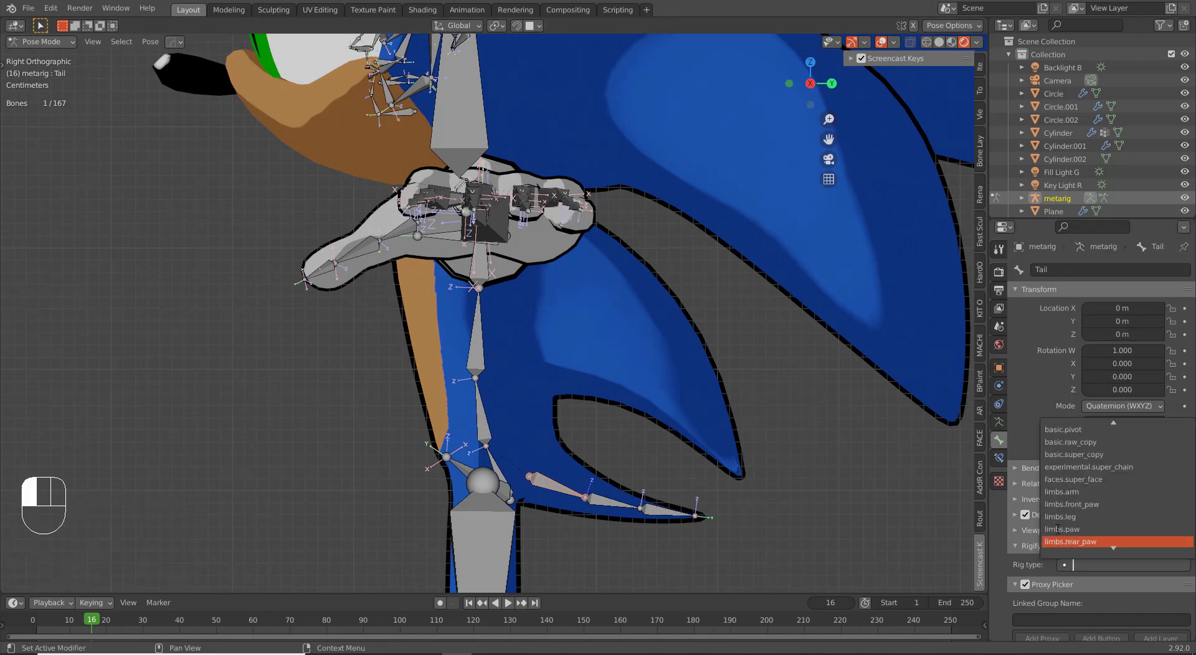
left_click(1057, 517)
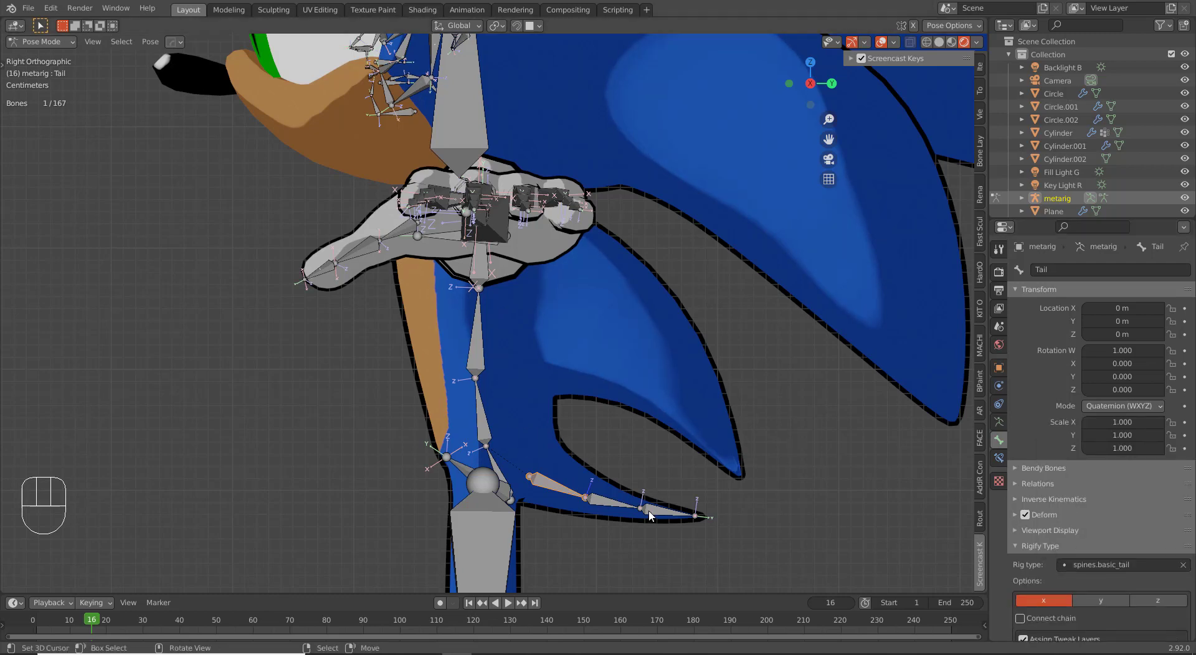
Step: In Edit Mode, duplicate the breast.L bone and place the copy behind the spine in side view
left_click_drag(654, 512, 674, 515)
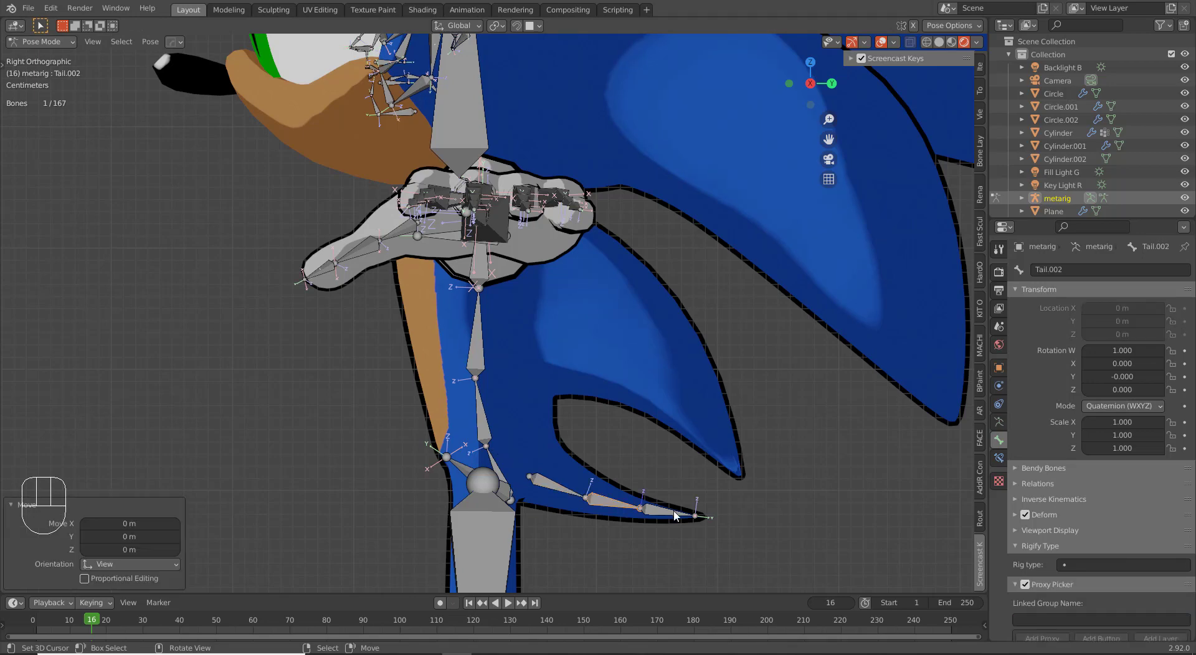
middle_click_drag(485, 332, 614, 354)
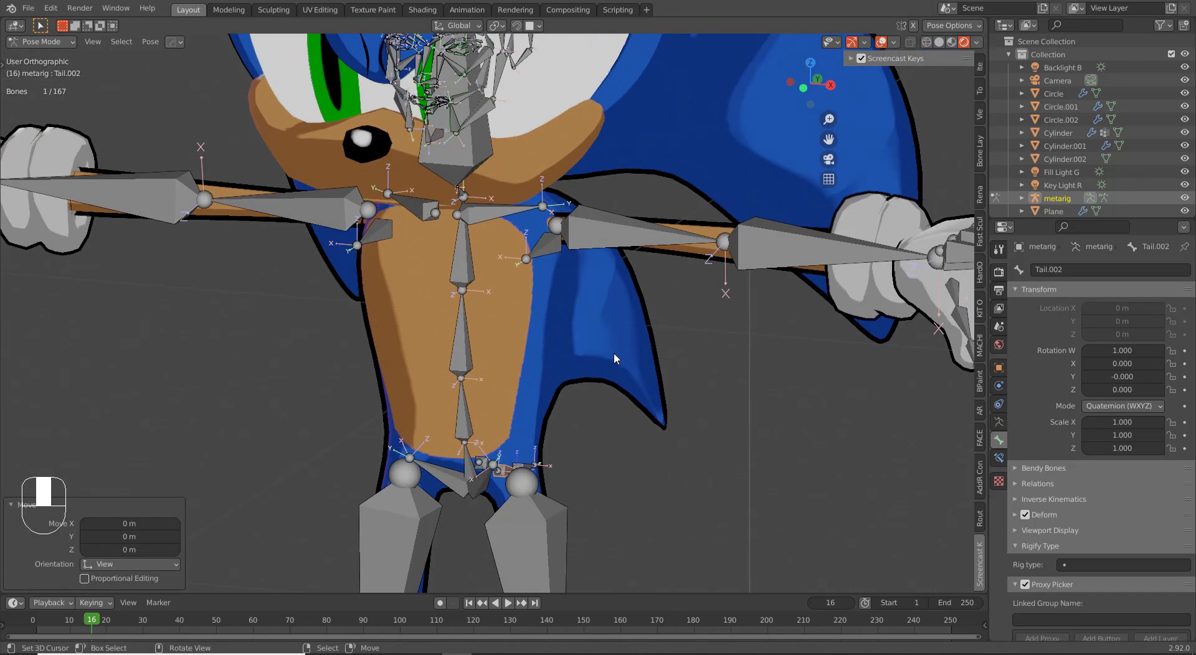
right_click(597, 240)
right_click(548, 254)
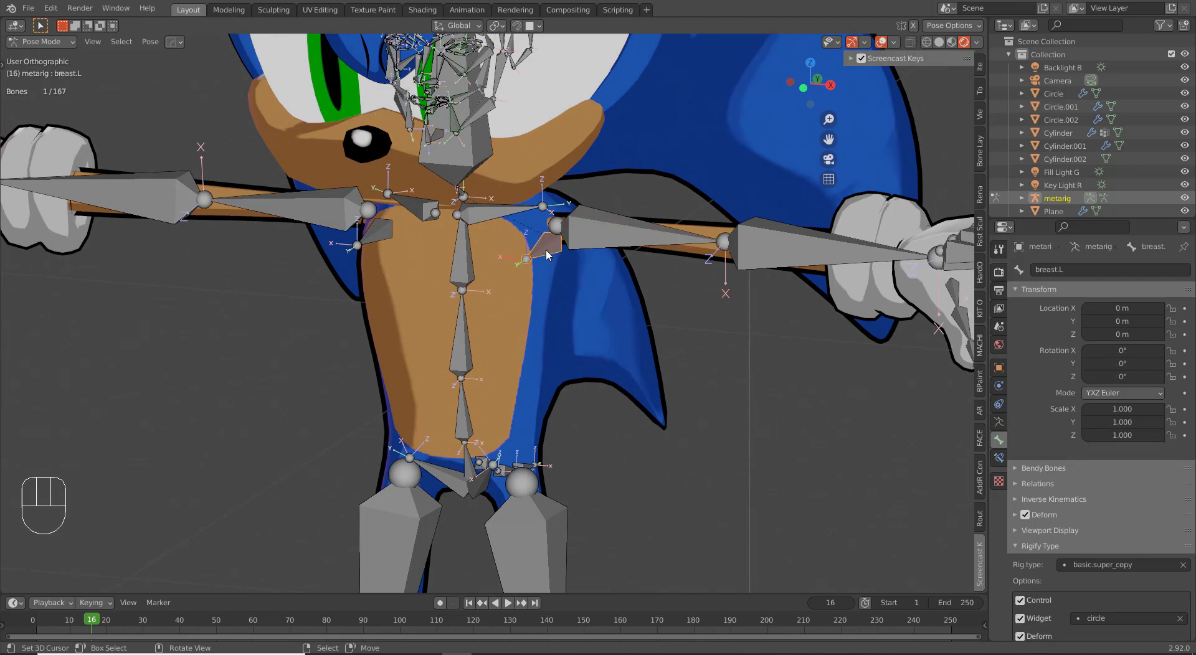
key("KP_3")
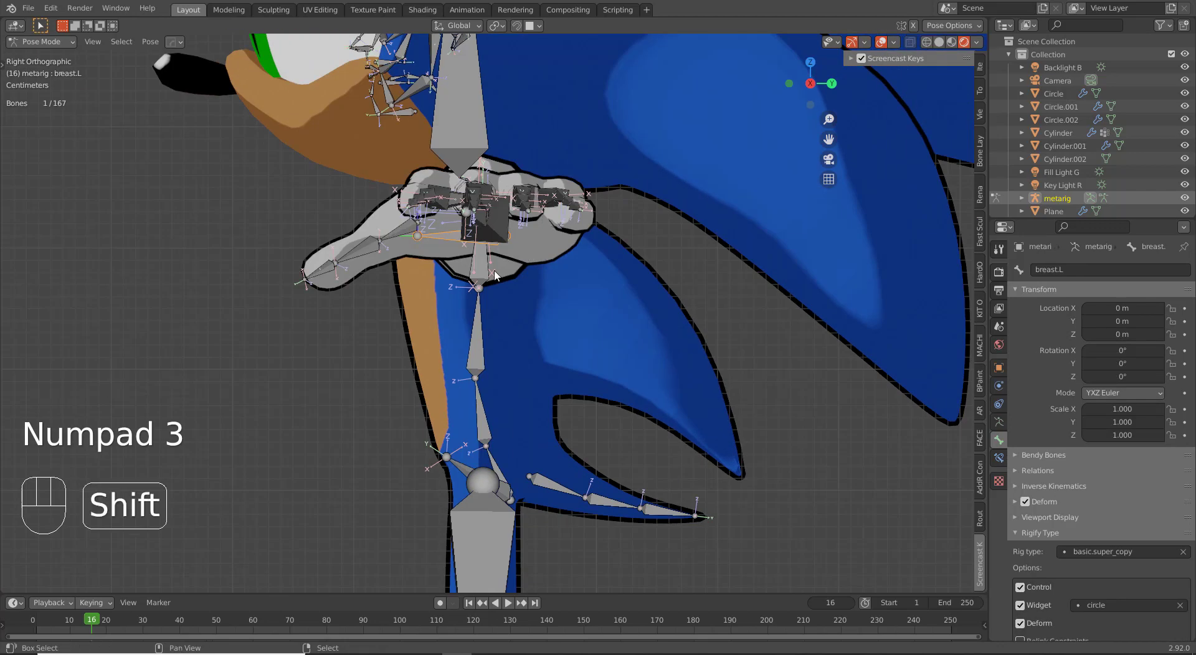
key("shift+d")
key("Tab")
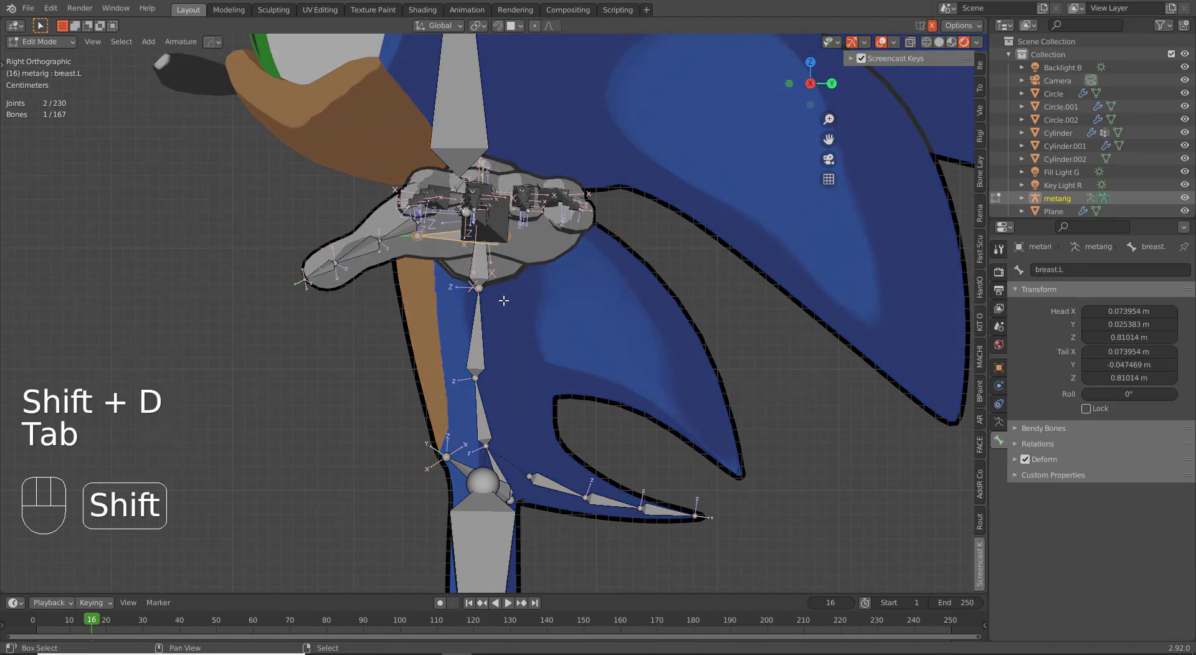
key("shift+d")
right_click(558, 348)
Step: Fit the duplicated bone to the back spike, moving its tip to about Z 0.617 m and its base to about Z 0.793 m
right_click(478, 287)
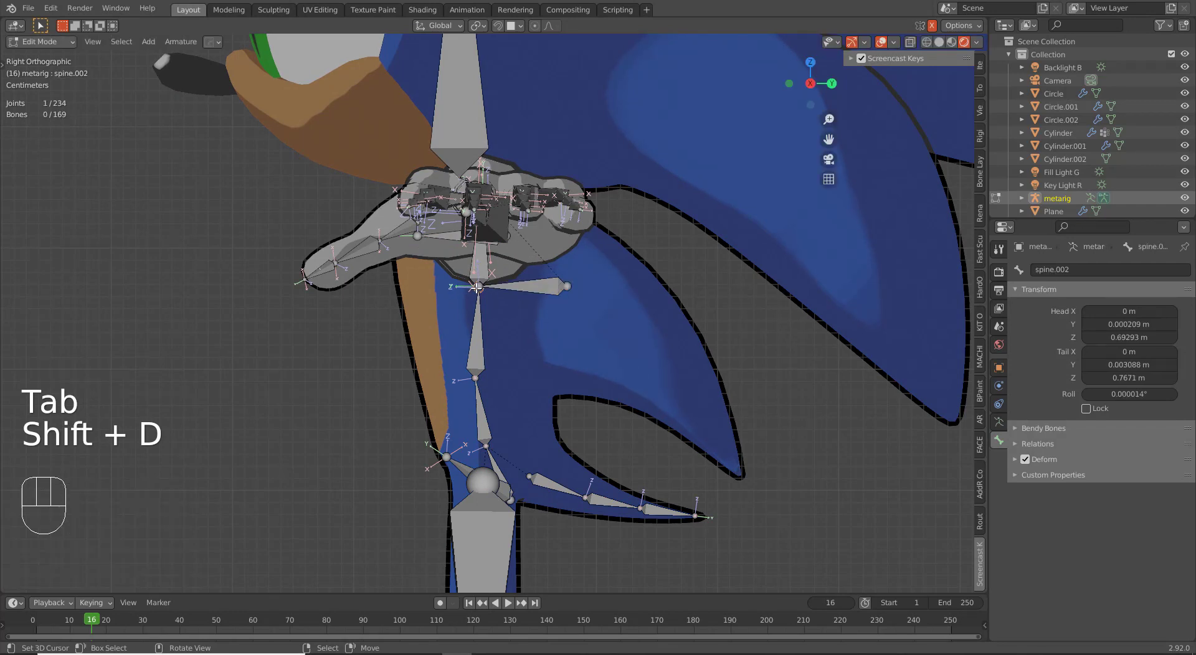
key("g")
right_click(466, 286)
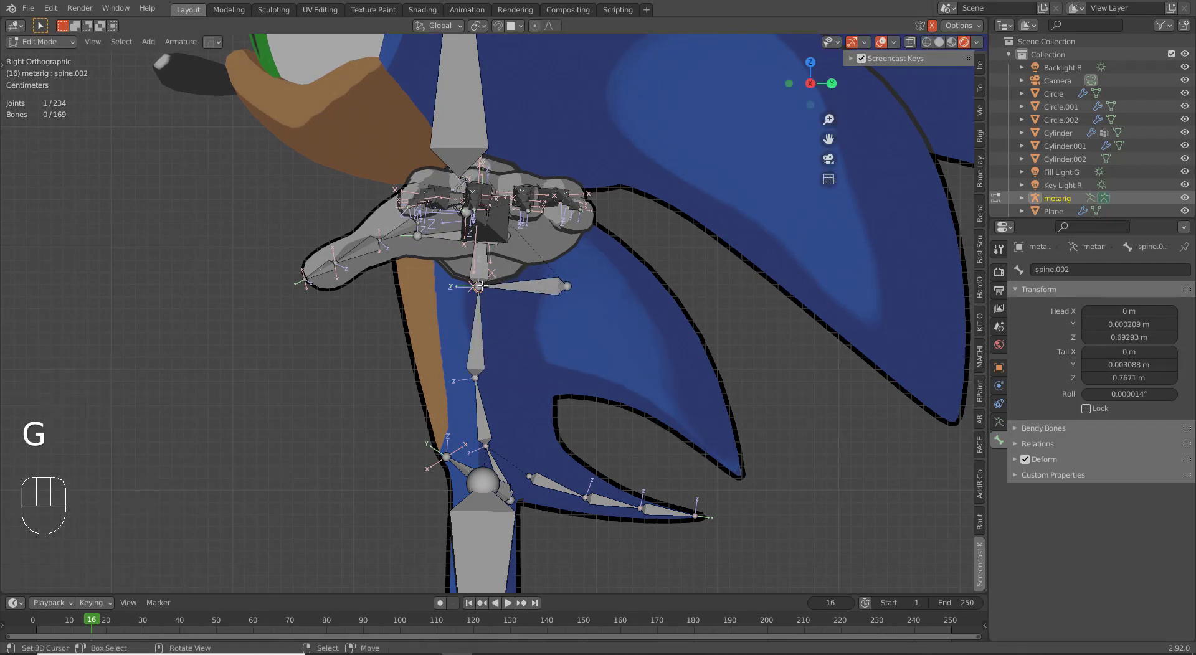
right_click(479, 287)
key("g")
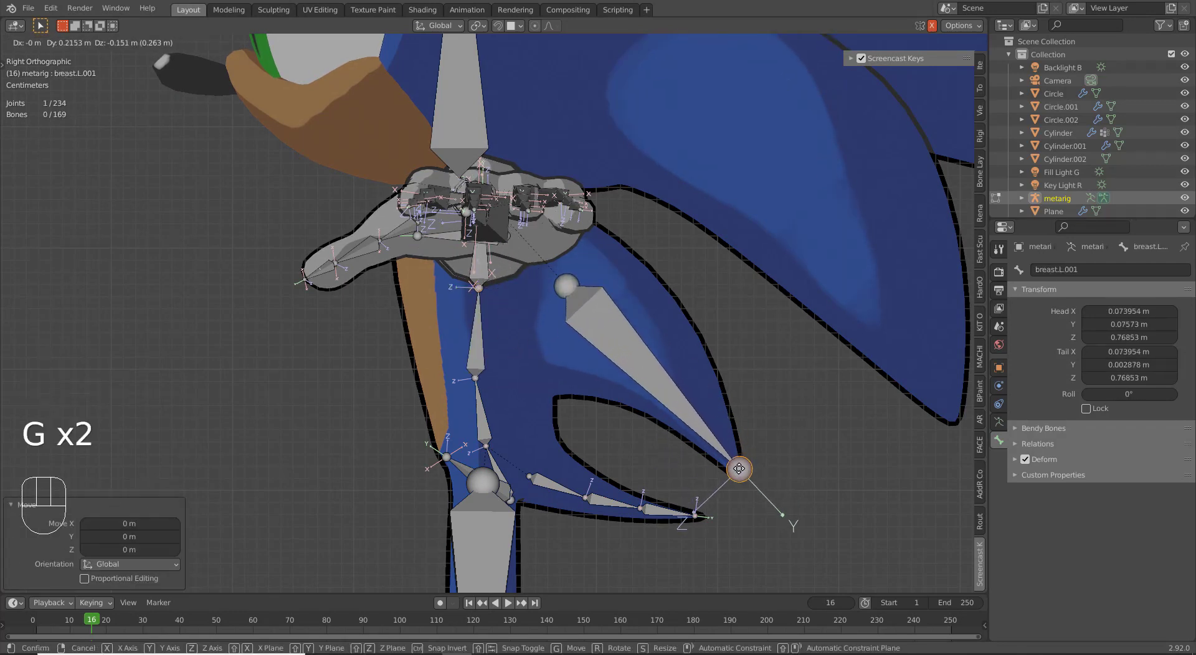
right_click(739, 469)
right_click(558, 276)
key("g")
left_click(640, 346)
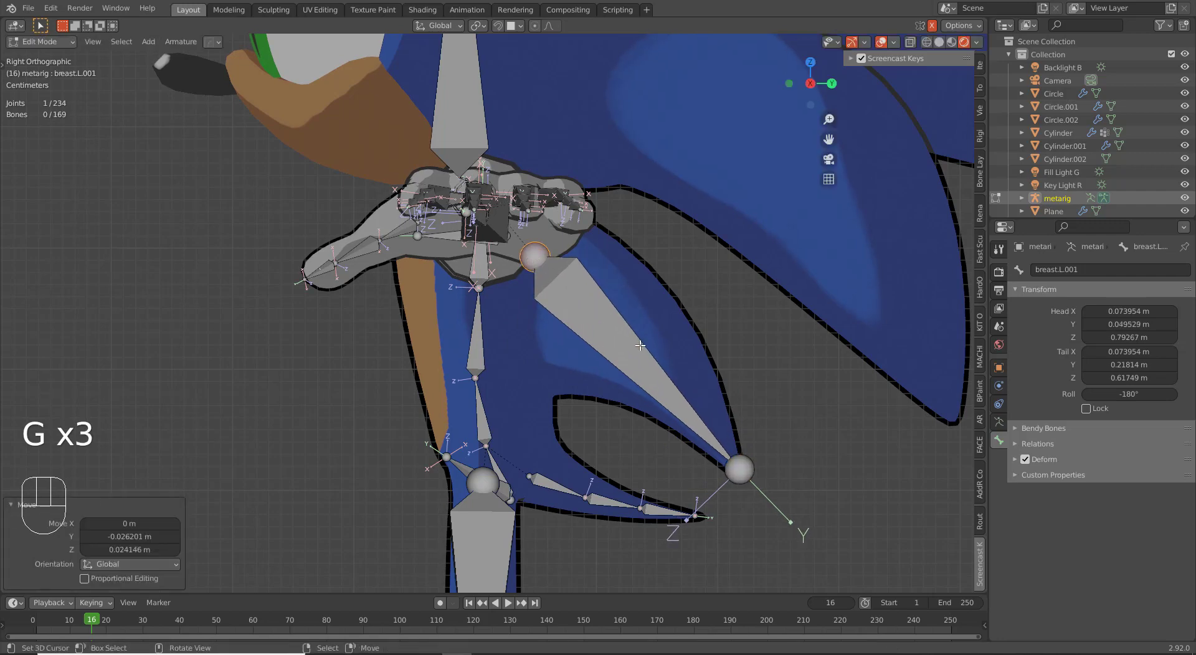
Step: Move the spike bone's tip joint outward along the global X axis by about 0.029 m
middle_click_drag(640, 346, 455, 471)
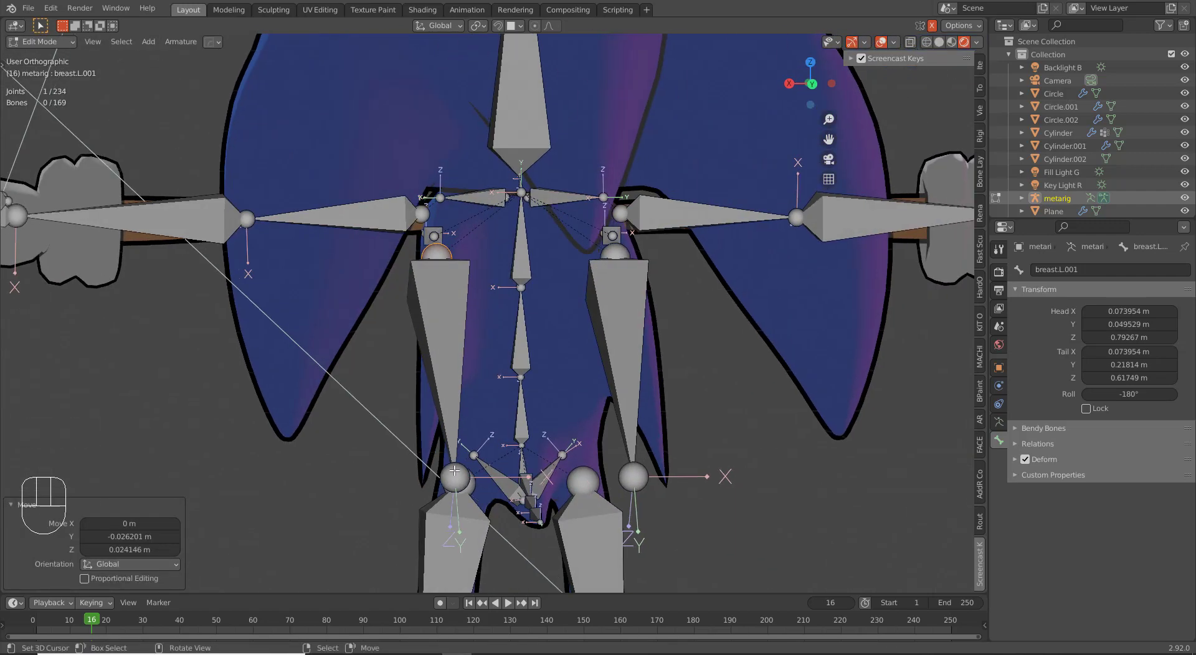
right_click(455, 471, "shift")
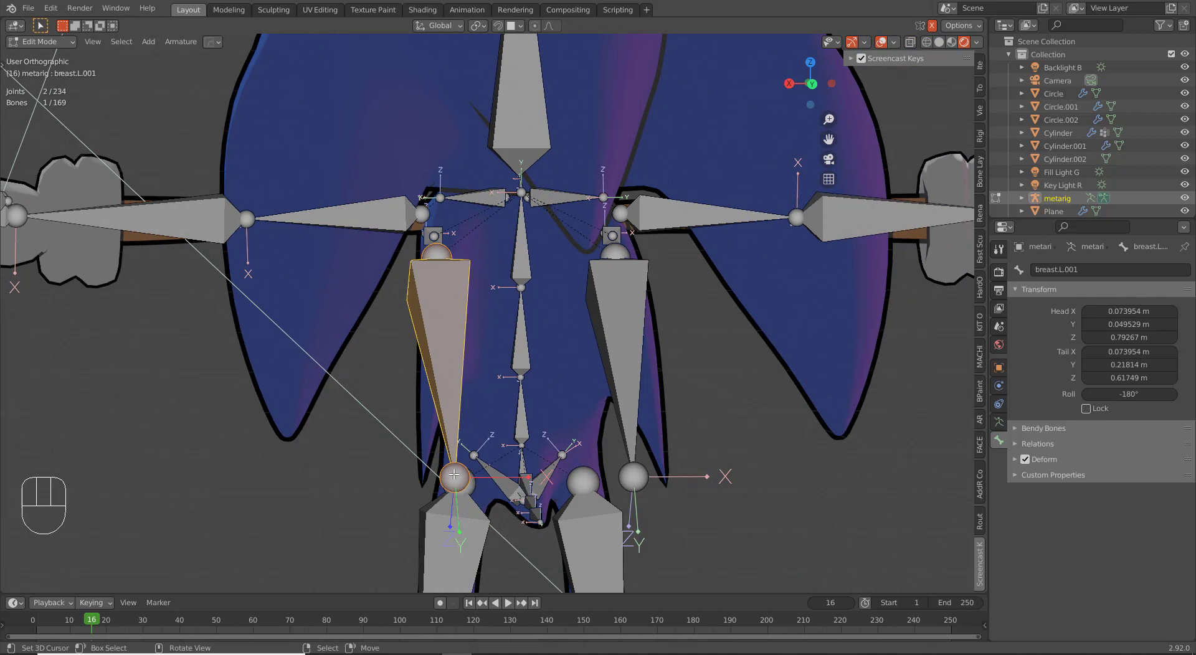
right_click(454, 475)
key("g")
key("x")
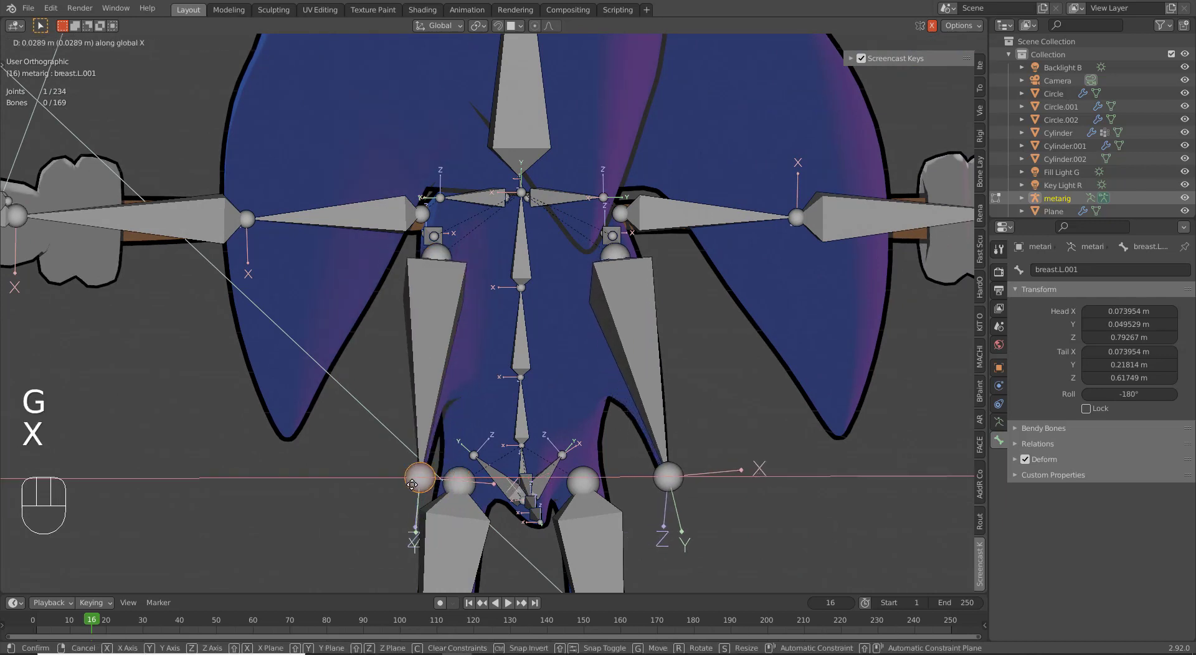
left_click(412, 485)
Step: Move the spike bone's base joint inward and up to about X 0.049 m and Z 0.813 m
right_click(436, 270)
right_click(436, 256)
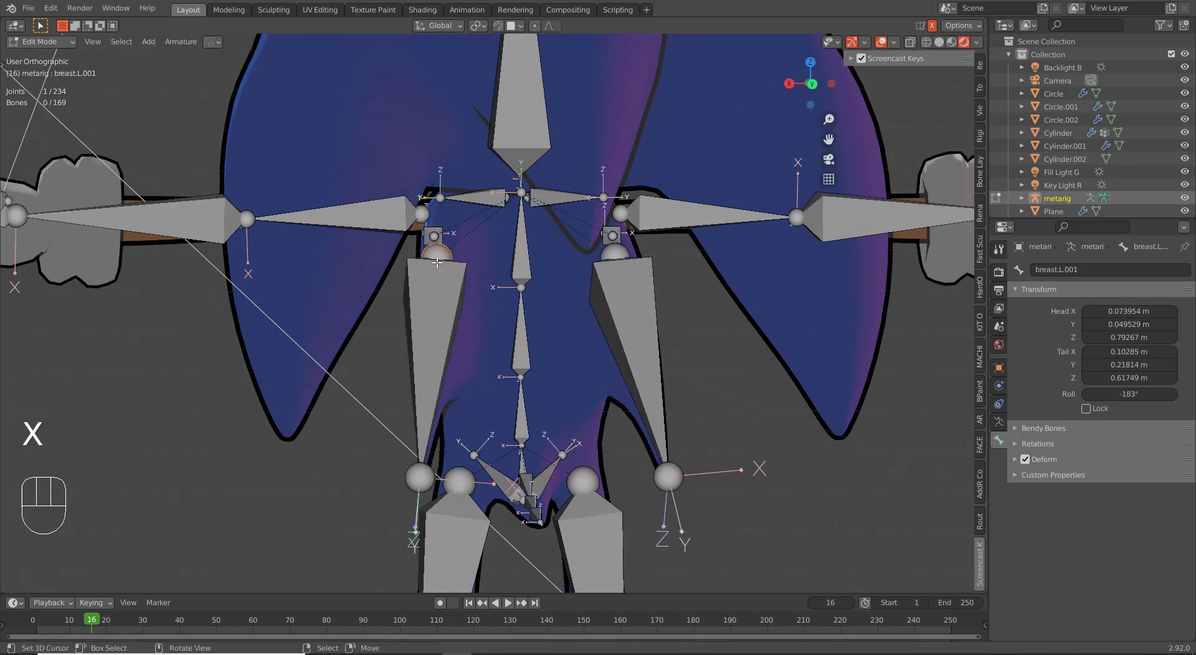
key("g")
left_click(466, 237)
Step: Select the whole left spike bone and rename it Back Spike.L
middle_click_drag(467, 237, 544, 373)
right_click(642, 317)
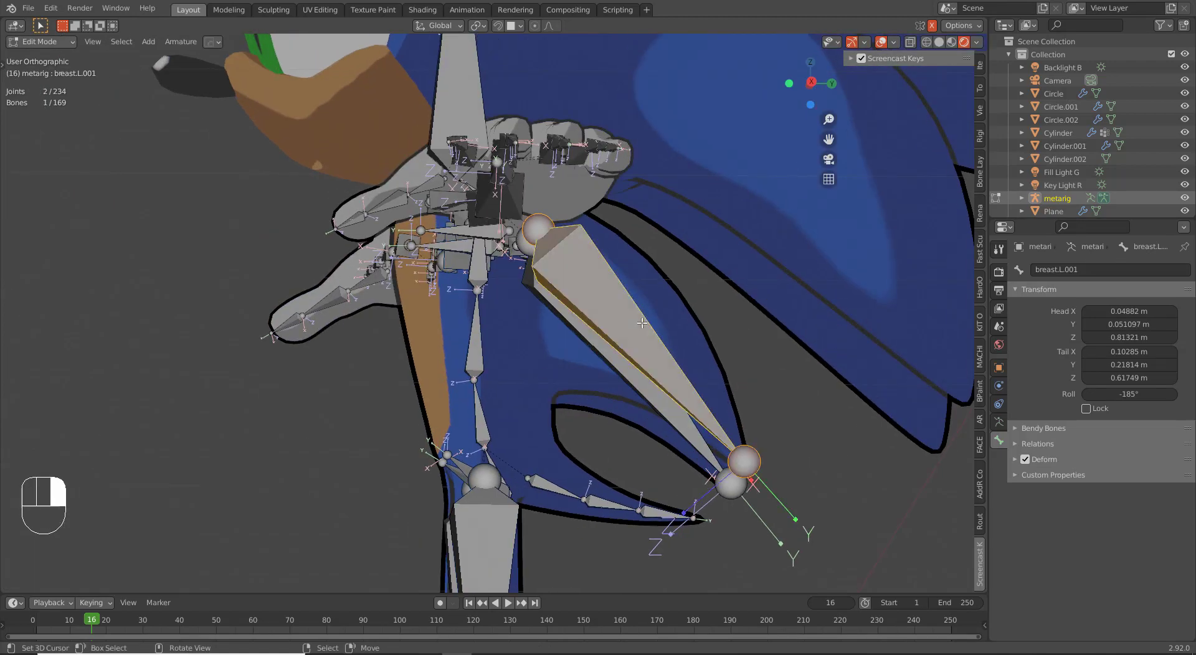
middle_click_drag(642, 328, 668, 390)
key("w")
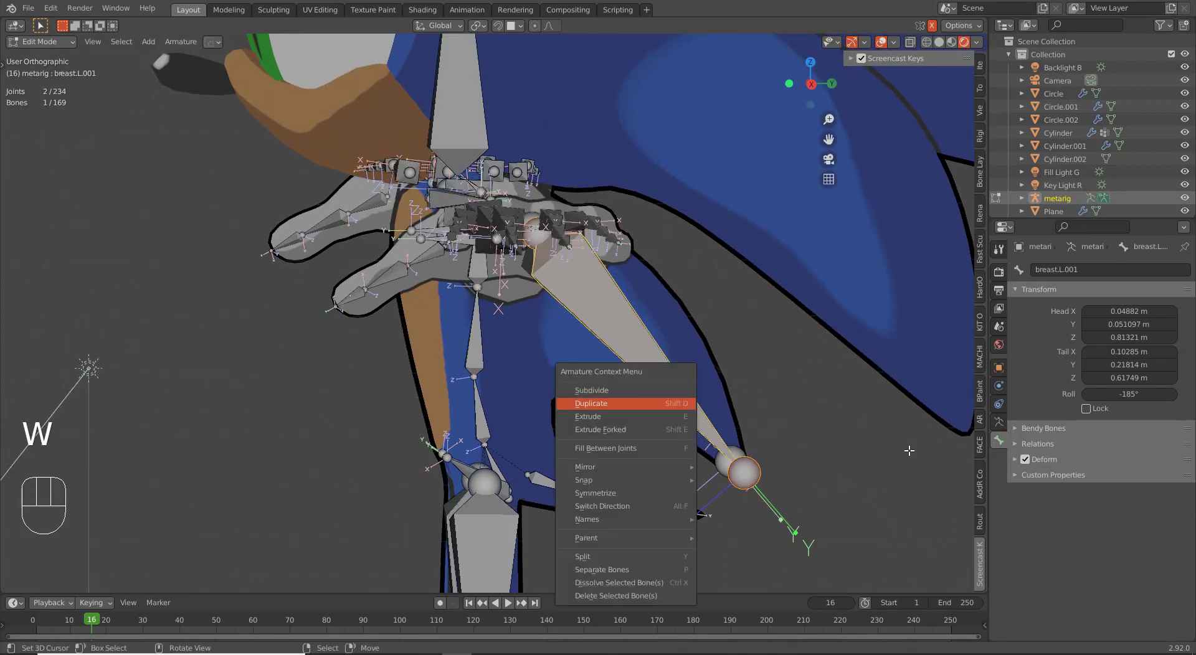
middle_click_drag(910, 449, 644, 356)
double_click(1071, 270)
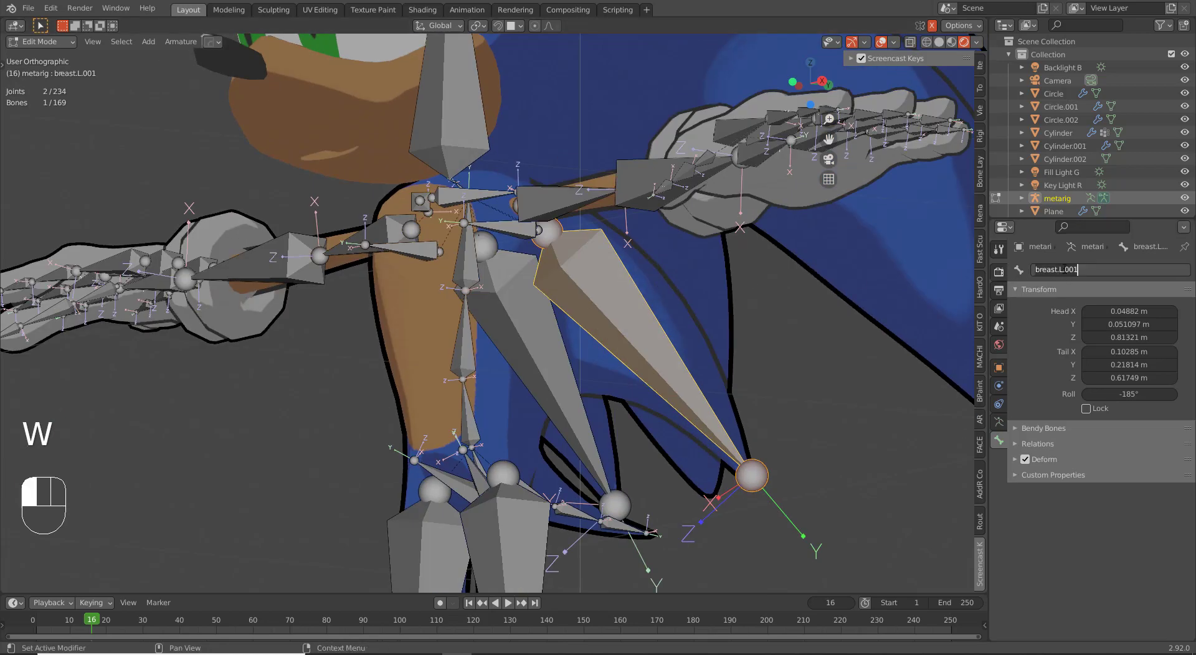
key("shift")
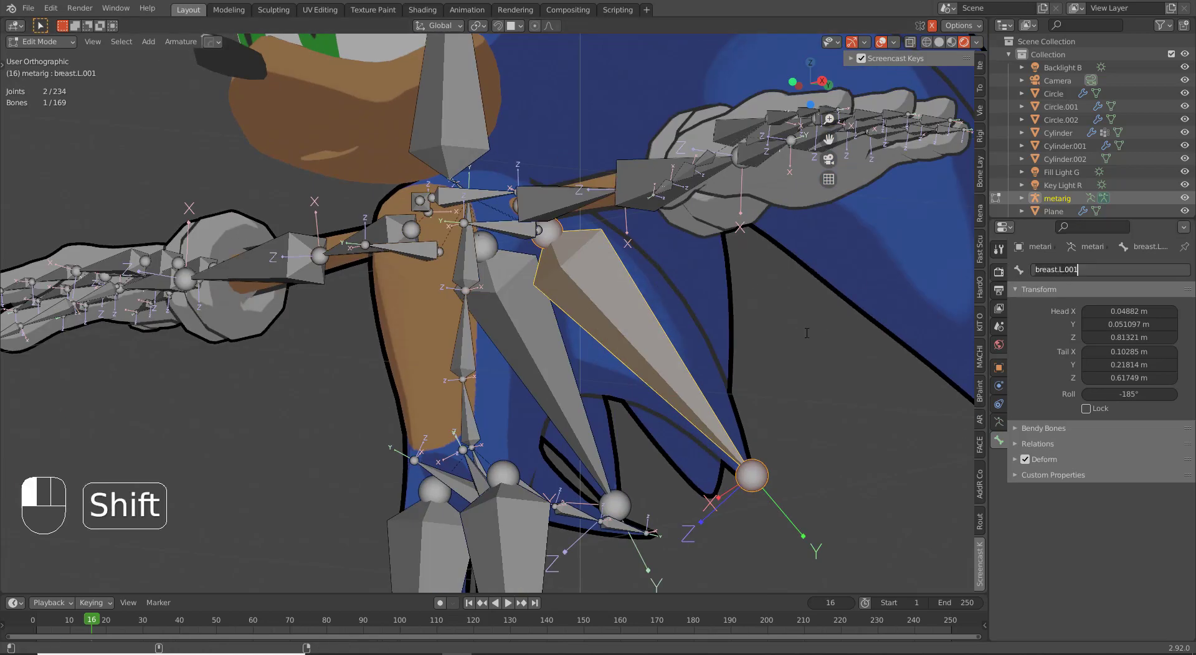
key("shift+Home")
type("Bac")
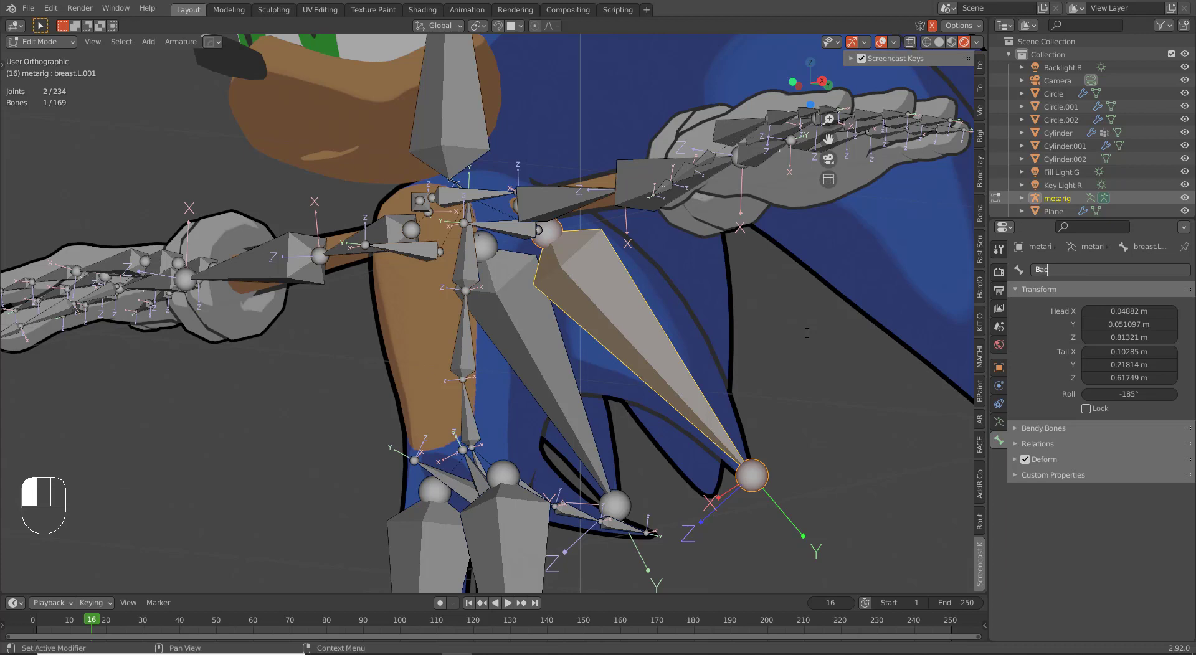
type("k Spike.L")
left_click(810, 333)
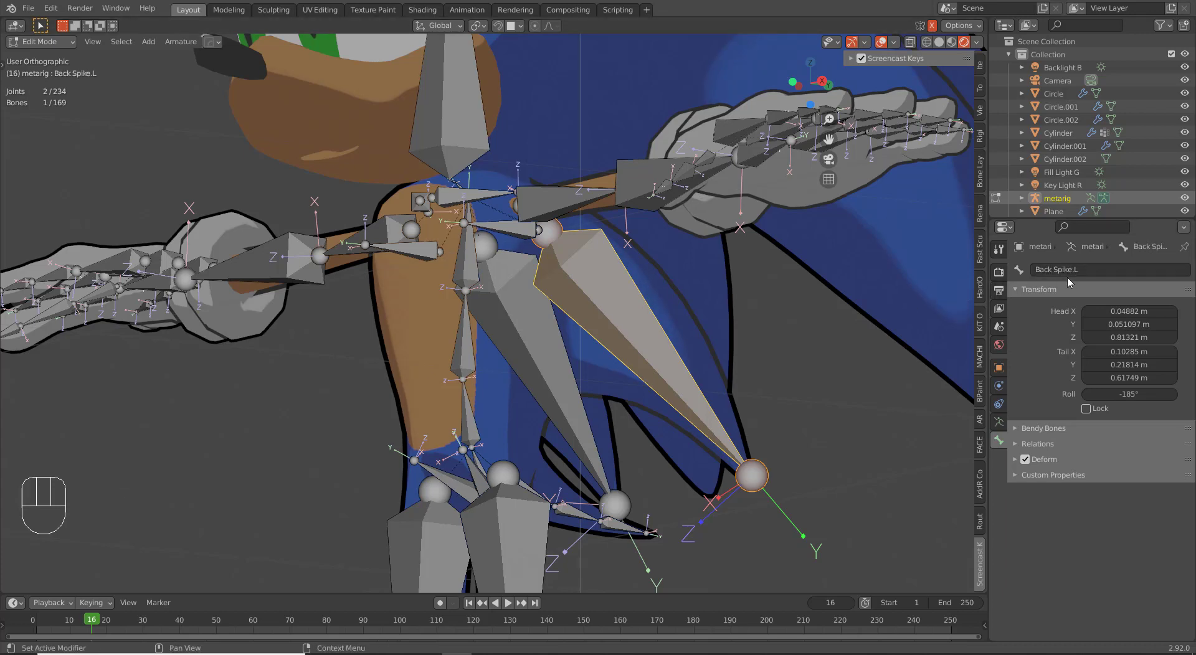
Step: Copy the left spike's name to the mirrored spike bone and change its suffix to make it Back Spike.R
key("ctrl+c")
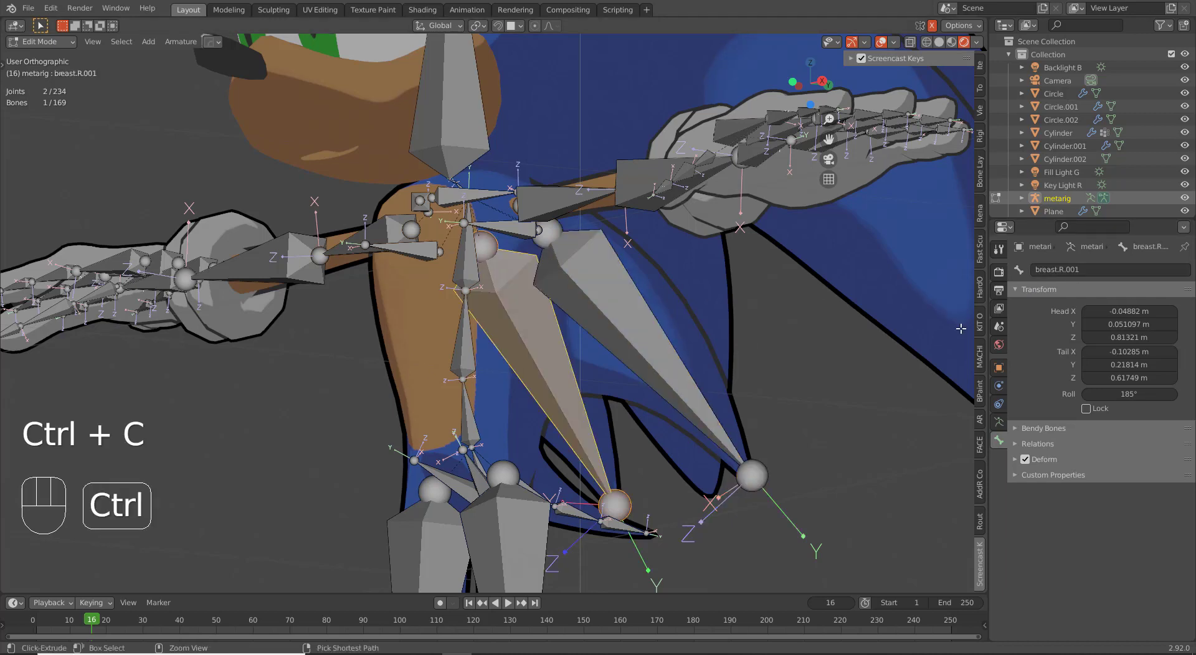
left_click(1105, 269)
key("ctrl+v")
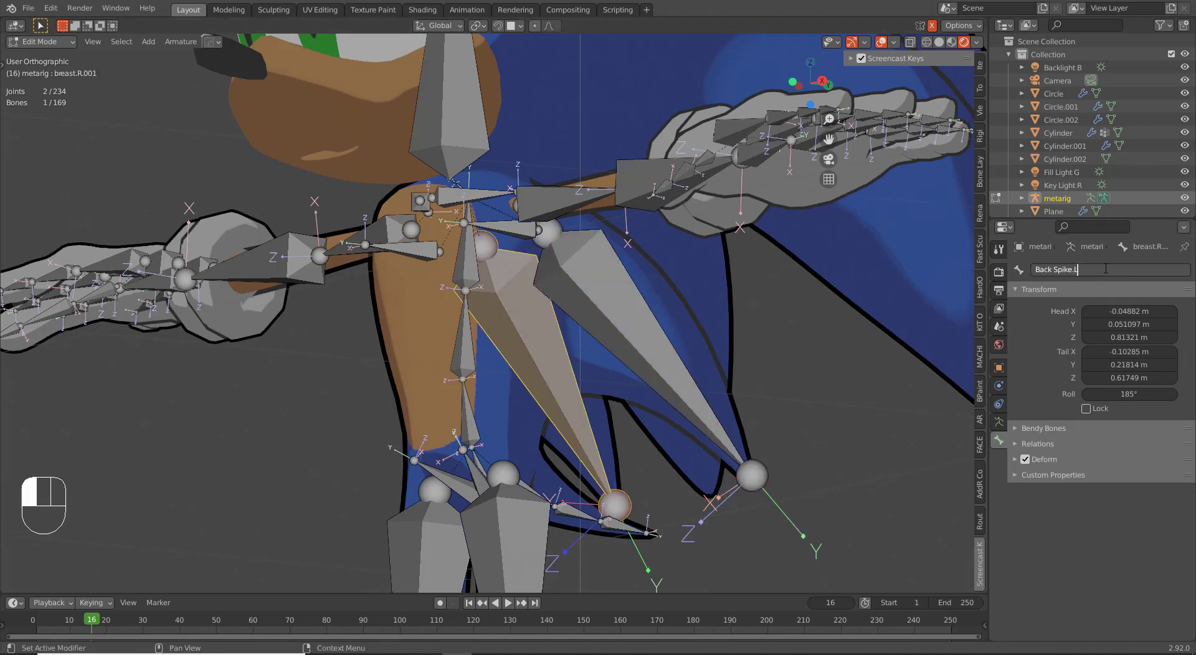
key("BackSpace")
type("R")
left_click(653, 351)
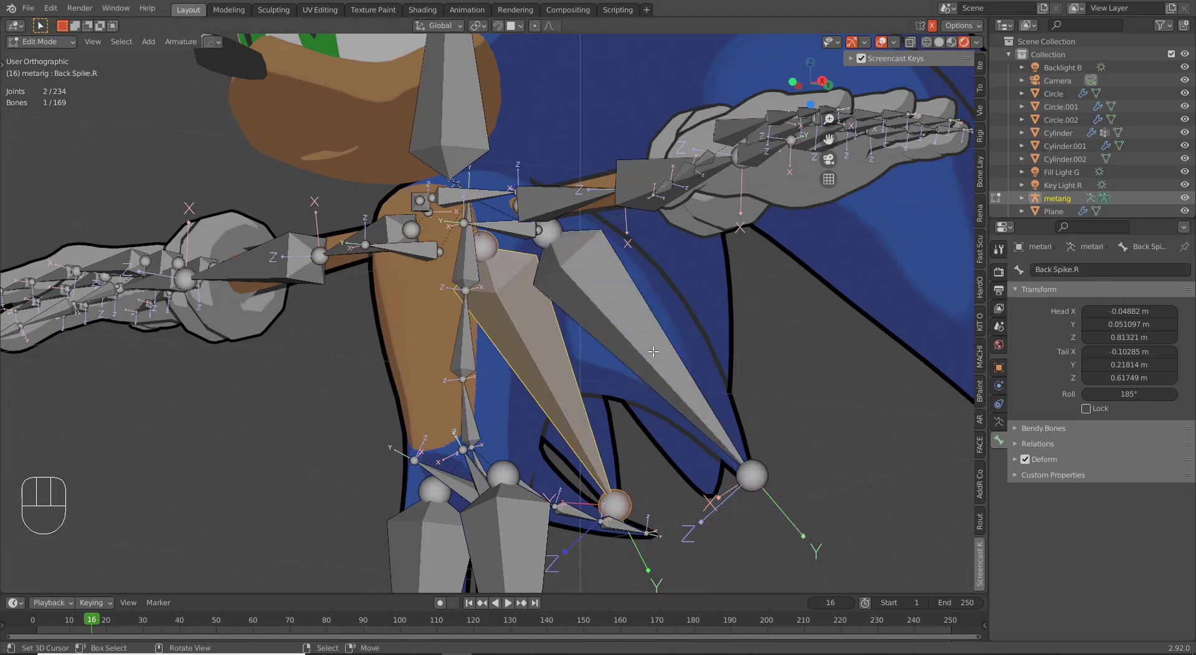
Step: Subdivide the Back Spike.L bone with 2 cuts to form a chain of three bones
left_click(653, 351)
key("w")
left_click(653, 350)
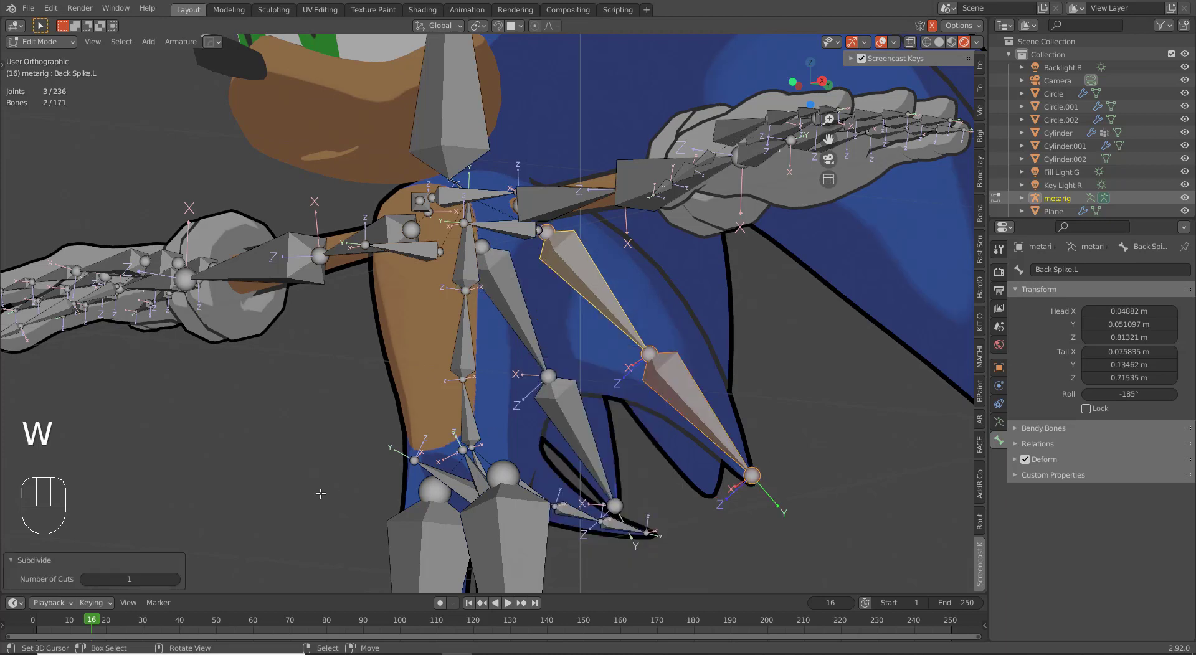
left_click(175, 579)
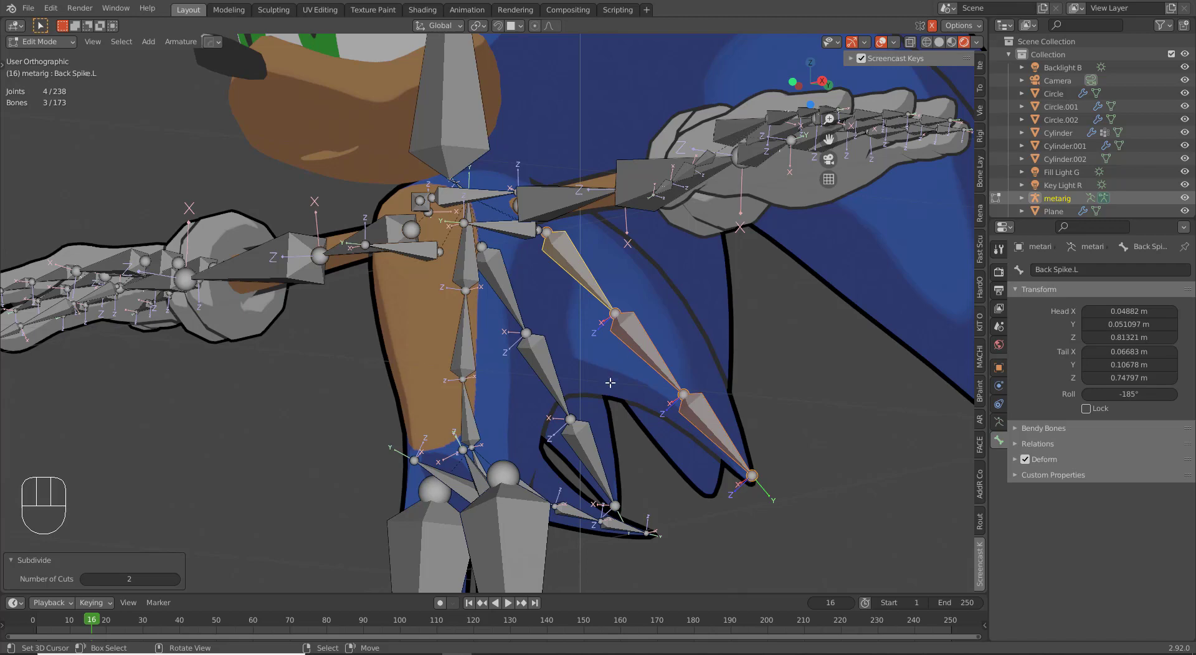
Step: In side view, shift the left spike's middle bone slightly up and backward, and lower the chain's base joint to about Z 0.796 m
key("KP_3")
left_click(625, 351)
key("g")
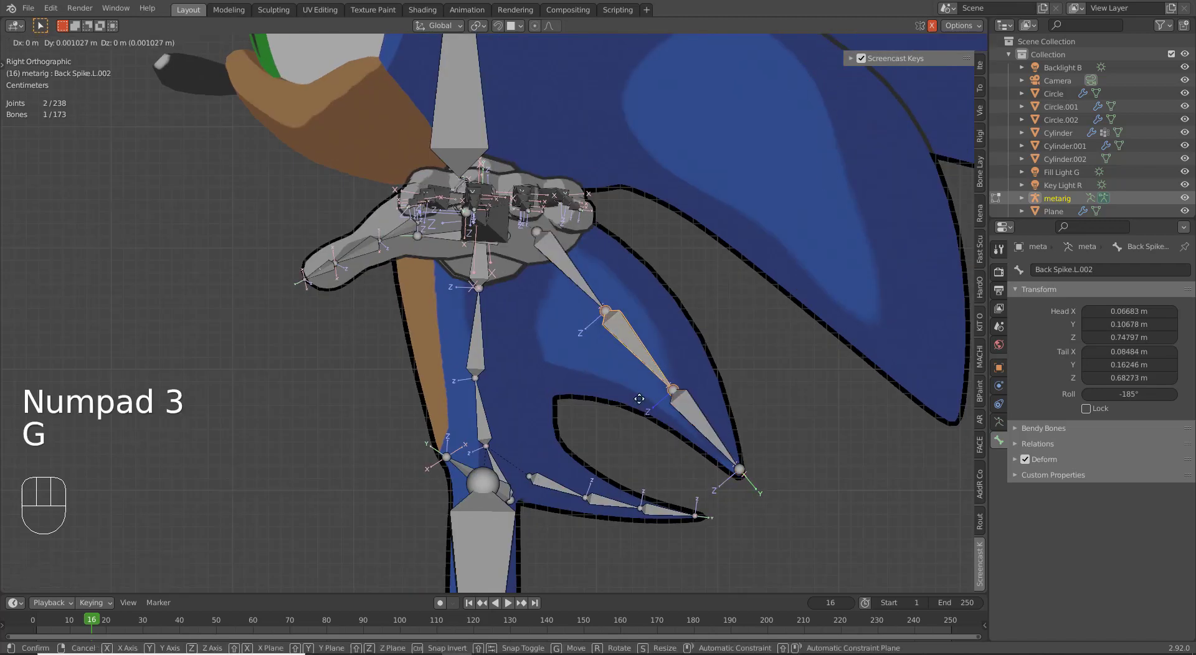
left_click(644, 395)
right_click(536, 233)
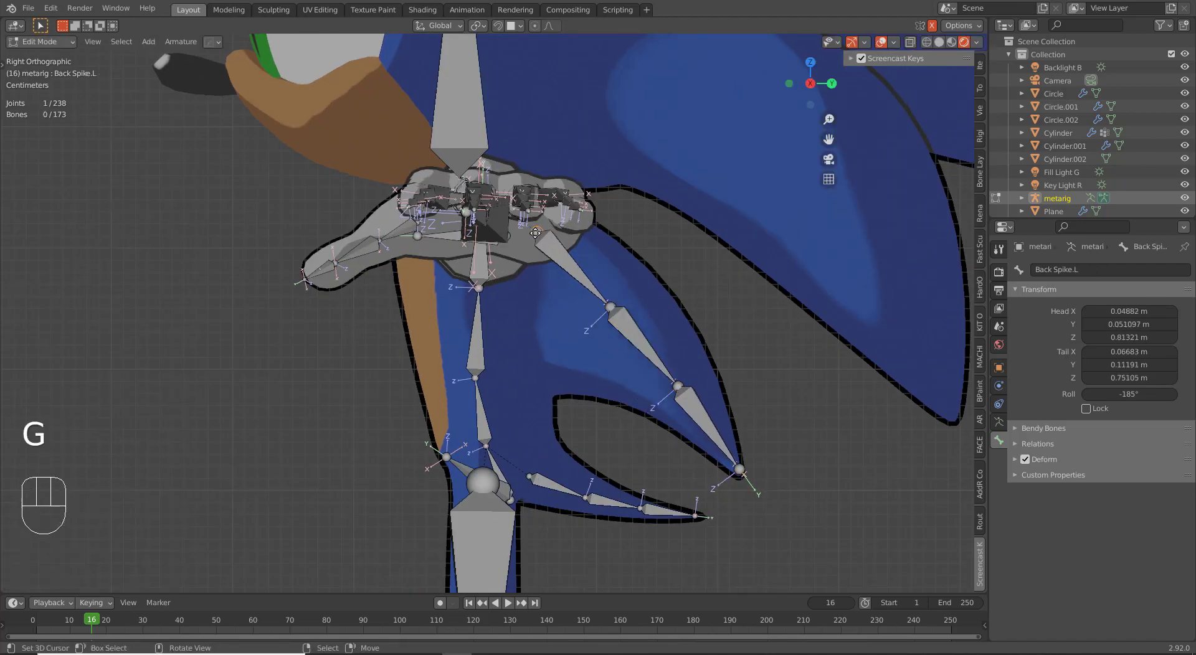
key("g")
left_click(529, 254)
Step: Move the joint between the left spike's first and second bones by about -0.0046 m in Y and -0.0031 m in Z
right_click(624, 322)
right_click(616, 308)
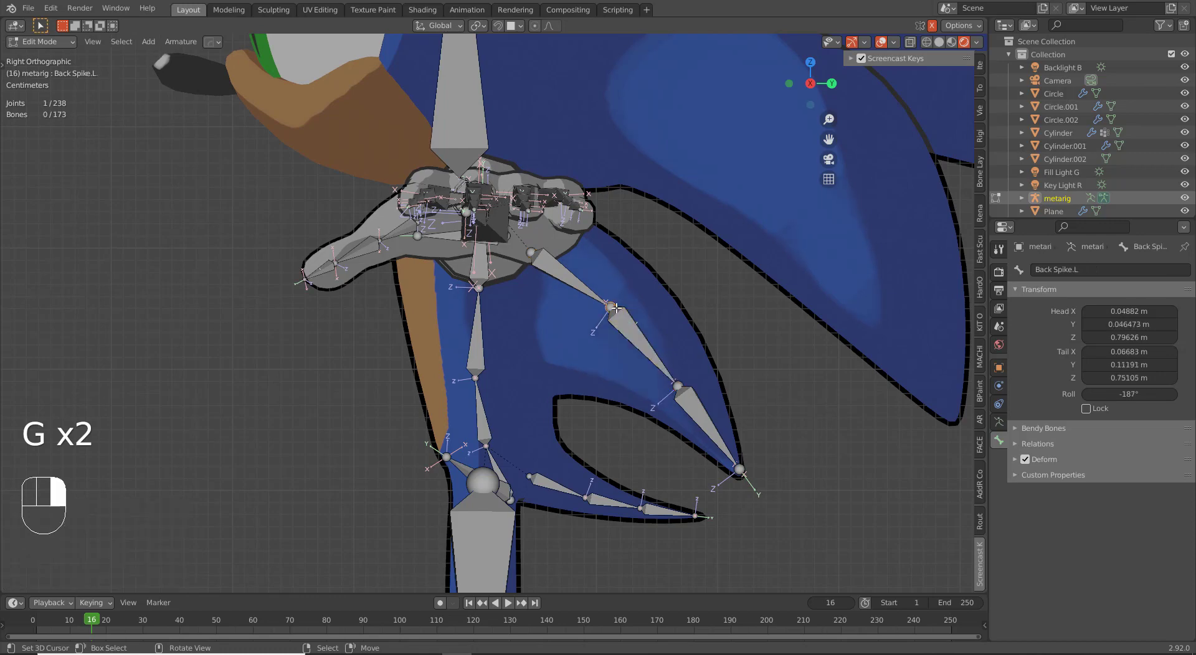
key("g")
left_click(609, 311)
middle_click_drag(608, 376, 532, 367)
key("KP_3")
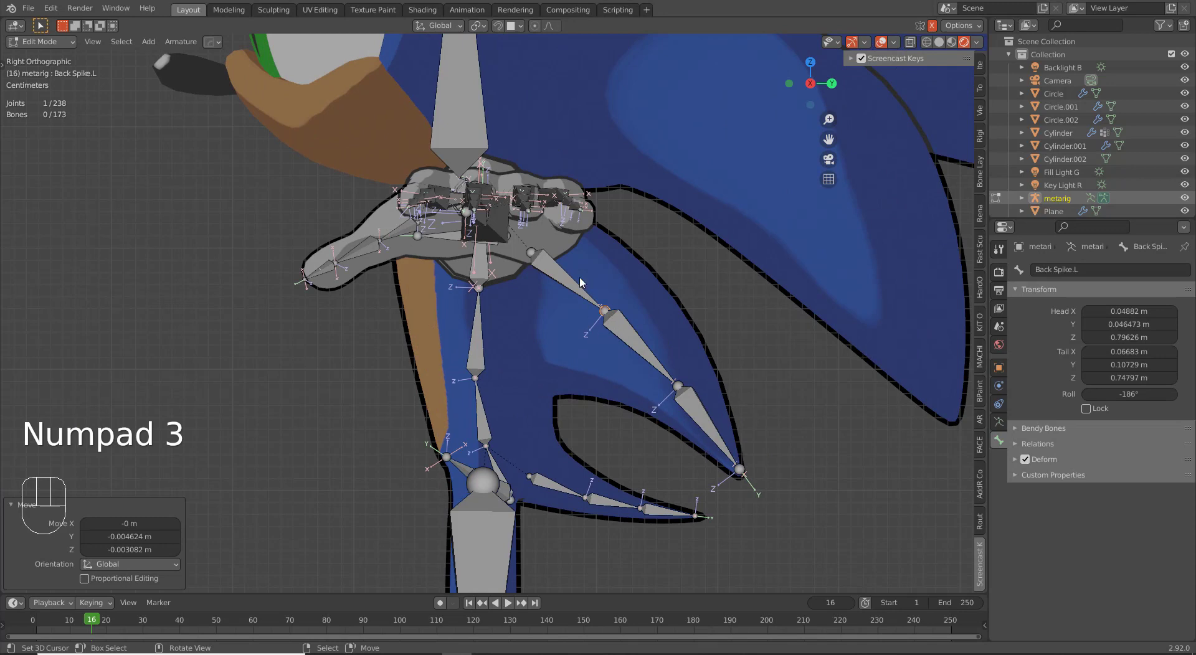
Step: In Pose Mode, clear the inherited basic.super_copy rig type from the Back Spike.L and Back Spike.R bones
key("Tab")
right_click(595, 312)
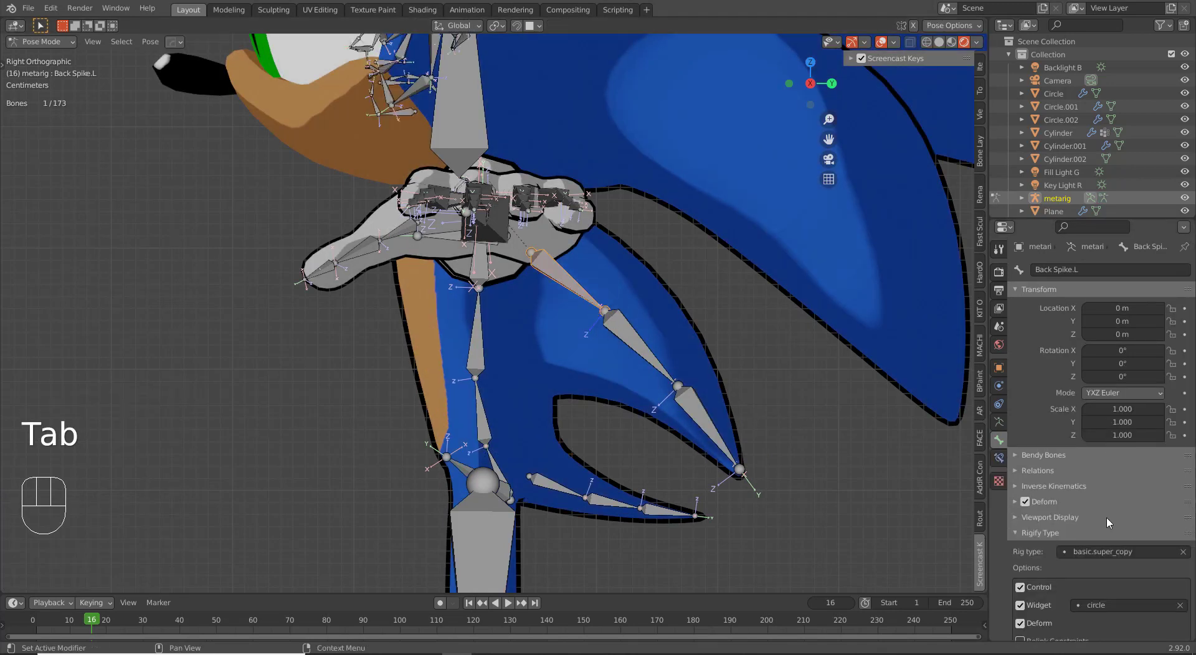
left_click(1184, 553)
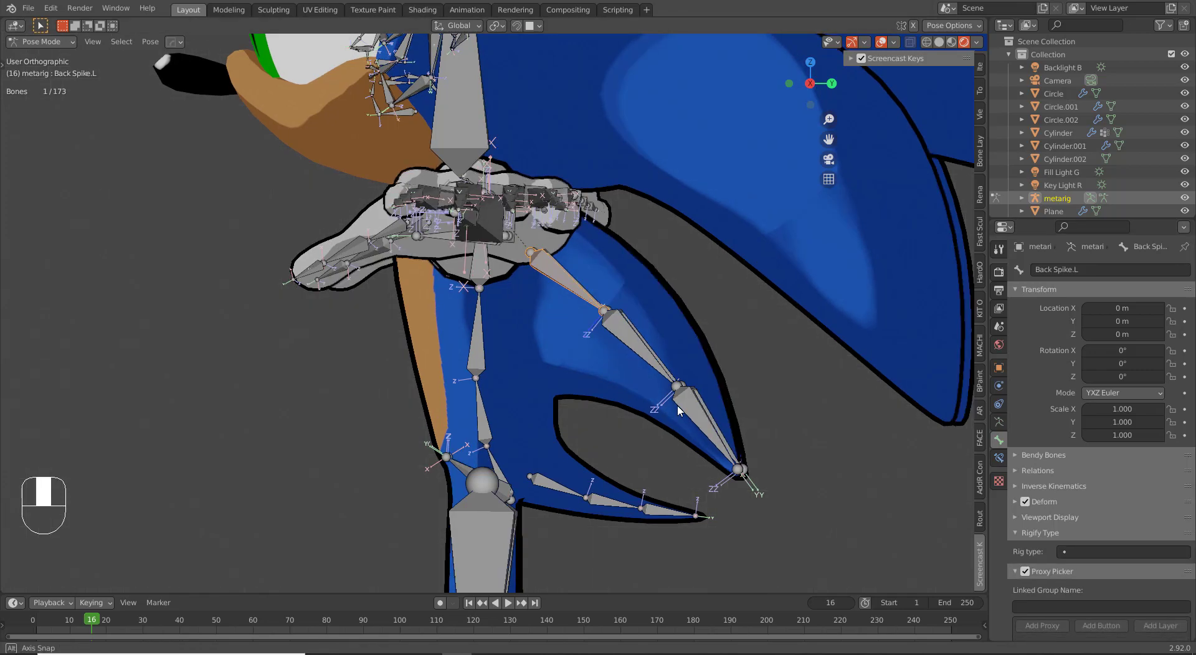
middle_click_drag(716, 324, 621, 299)
right_click(611, 277)
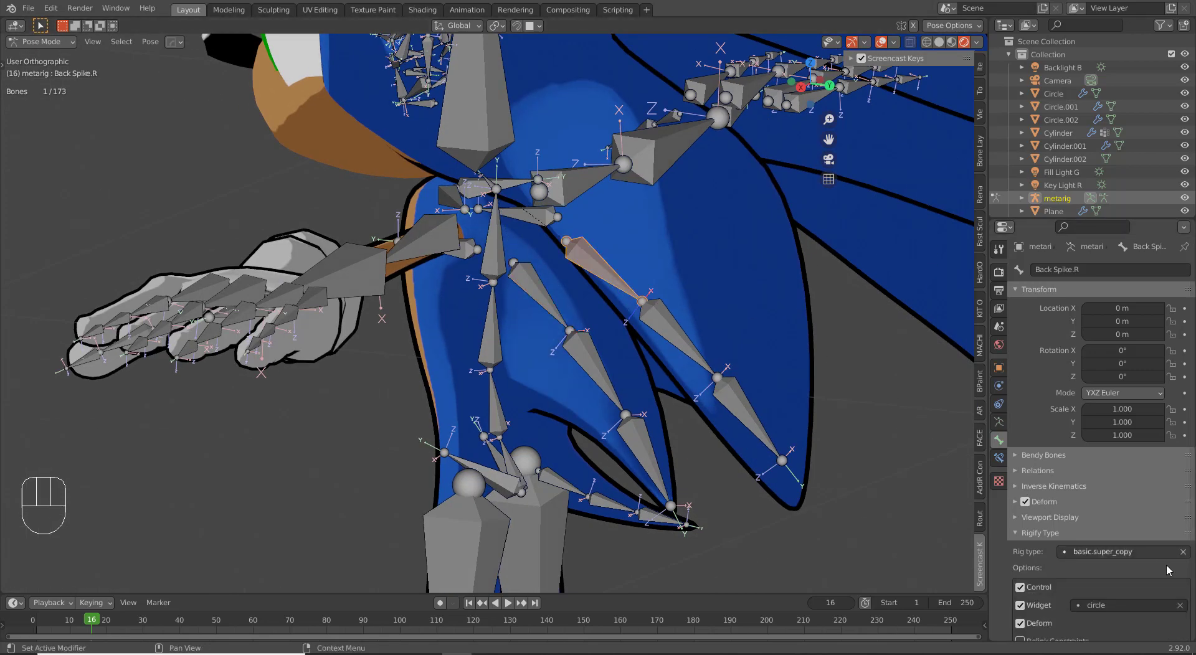
left_click(1184, 553)
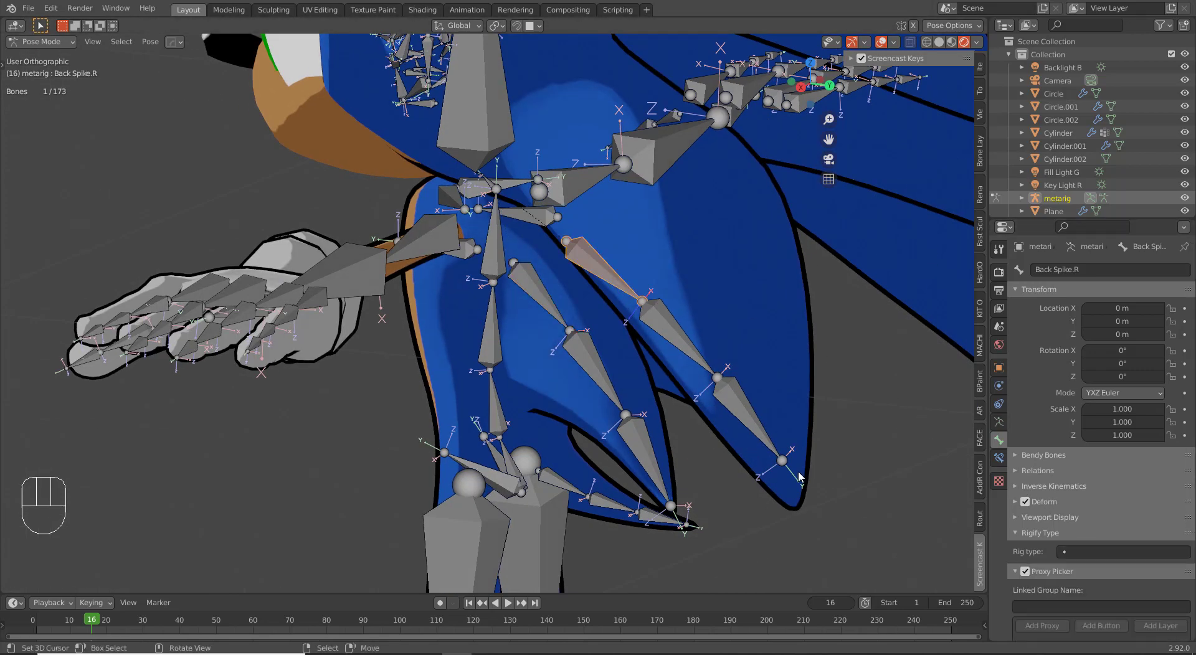
Step: Assign the limbs.simple_tentacle rig type to the Back Spike.L bone
right_click(539, 295)
left_click(1117, 554)
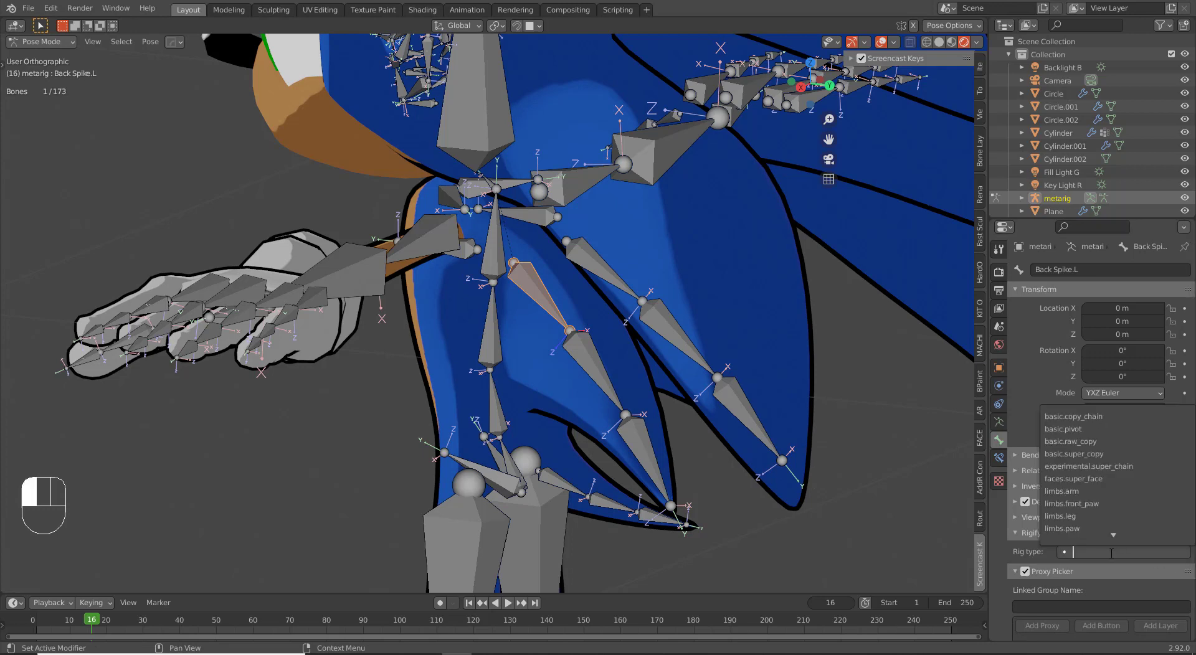
scroll(1098, 508, "down", 3)
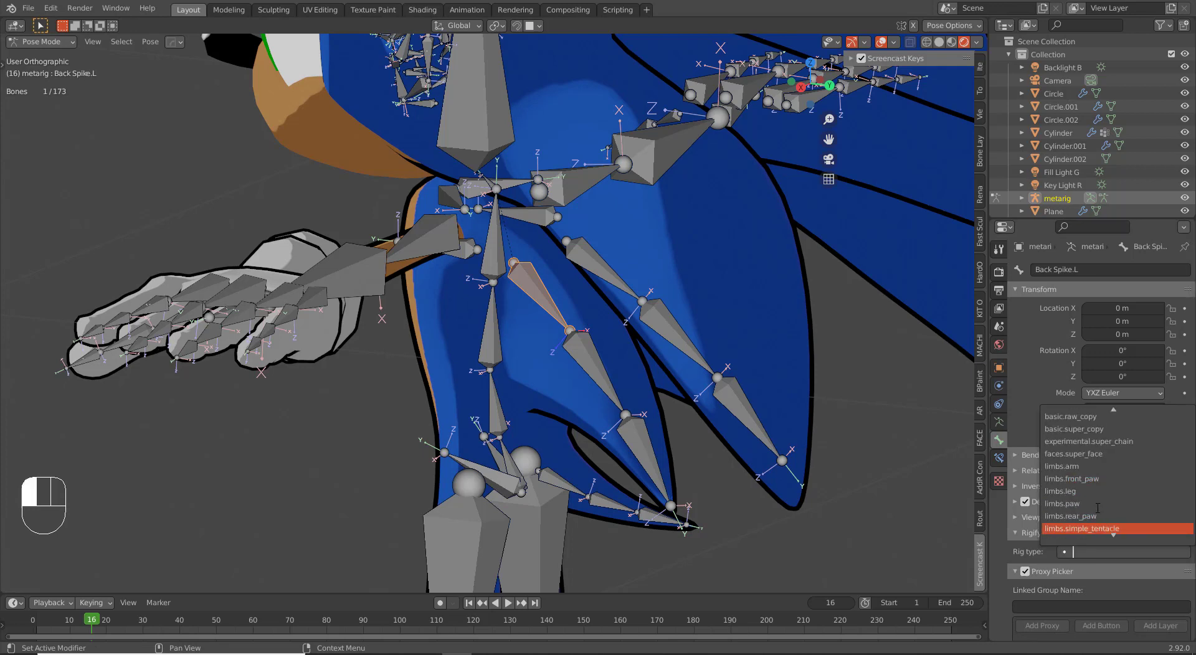
left_click(1073, 507)
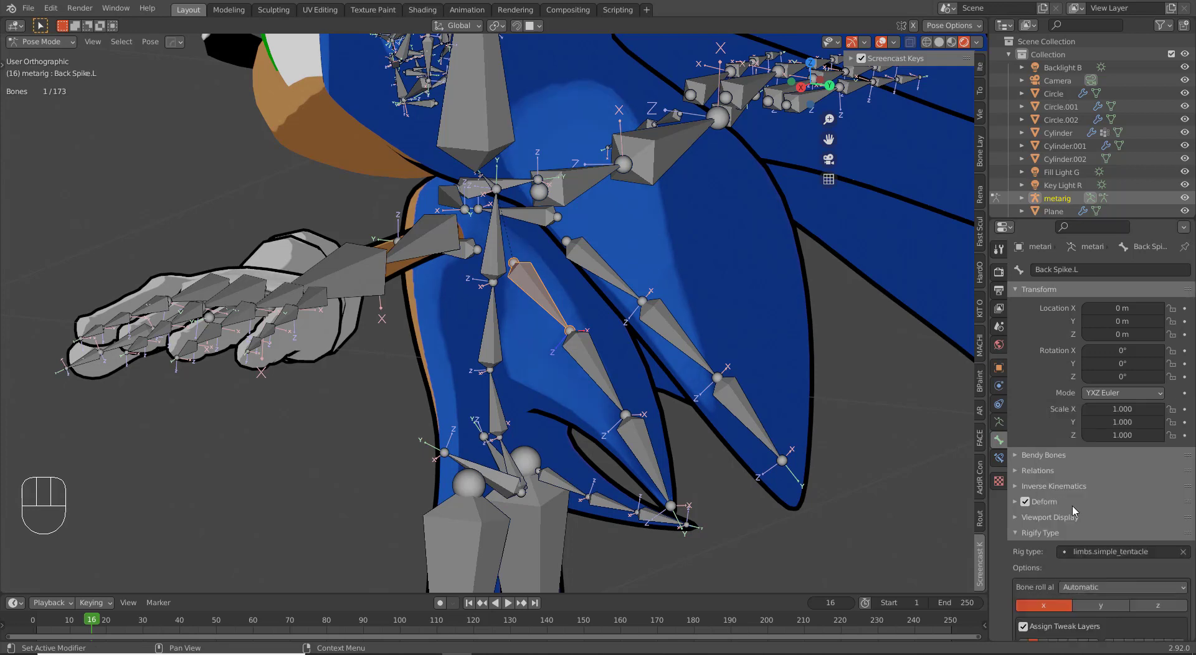
Step: Assign the limbs.simple_tentacle rig type to the Back Spike.R bone
left_click(607, 279)
left_click(1071, 552)
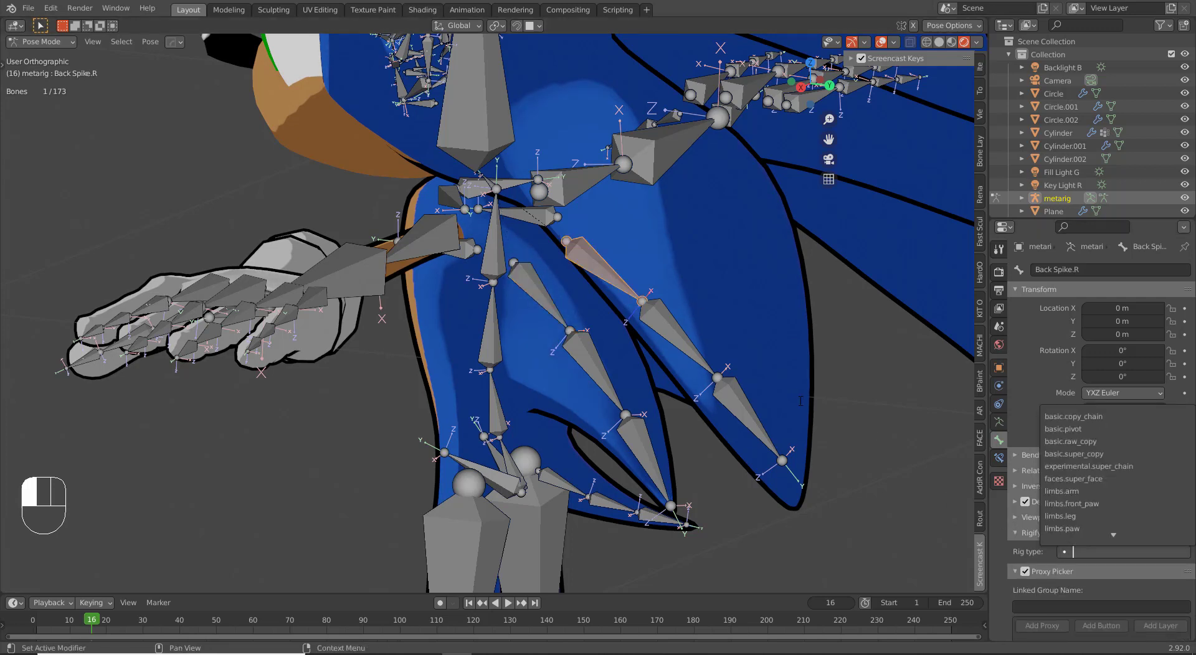
scroll(1115, 530, "down", 5)
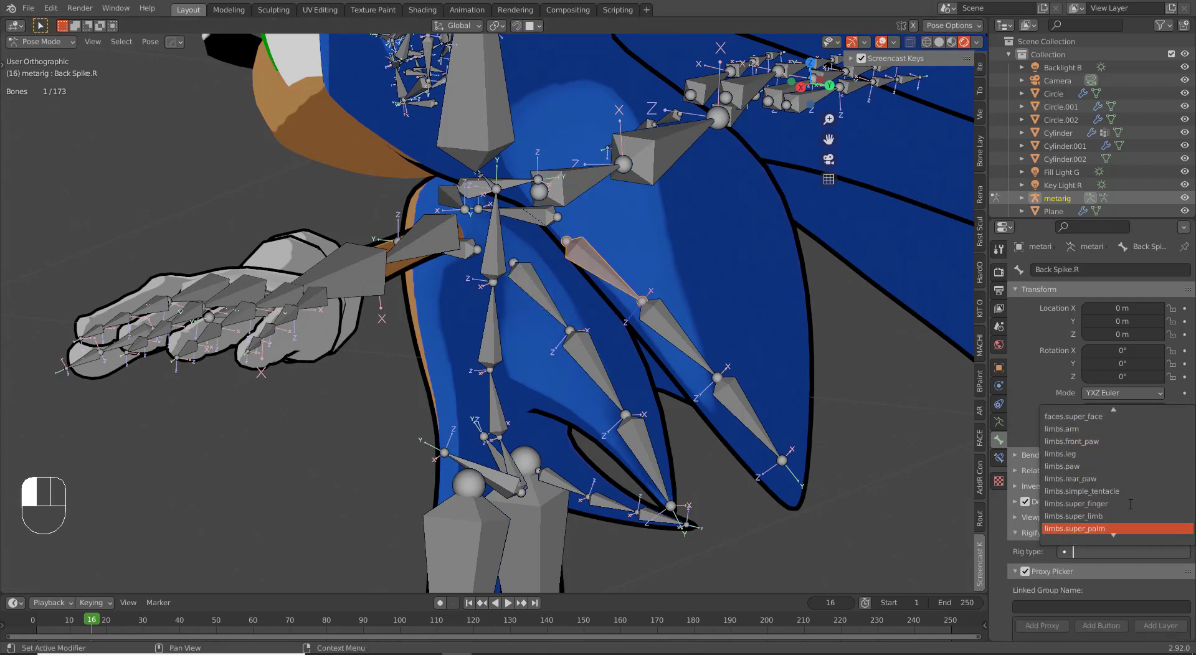
left_click(1125, 492)
middle_click_drag(464, 403, 432, 324)
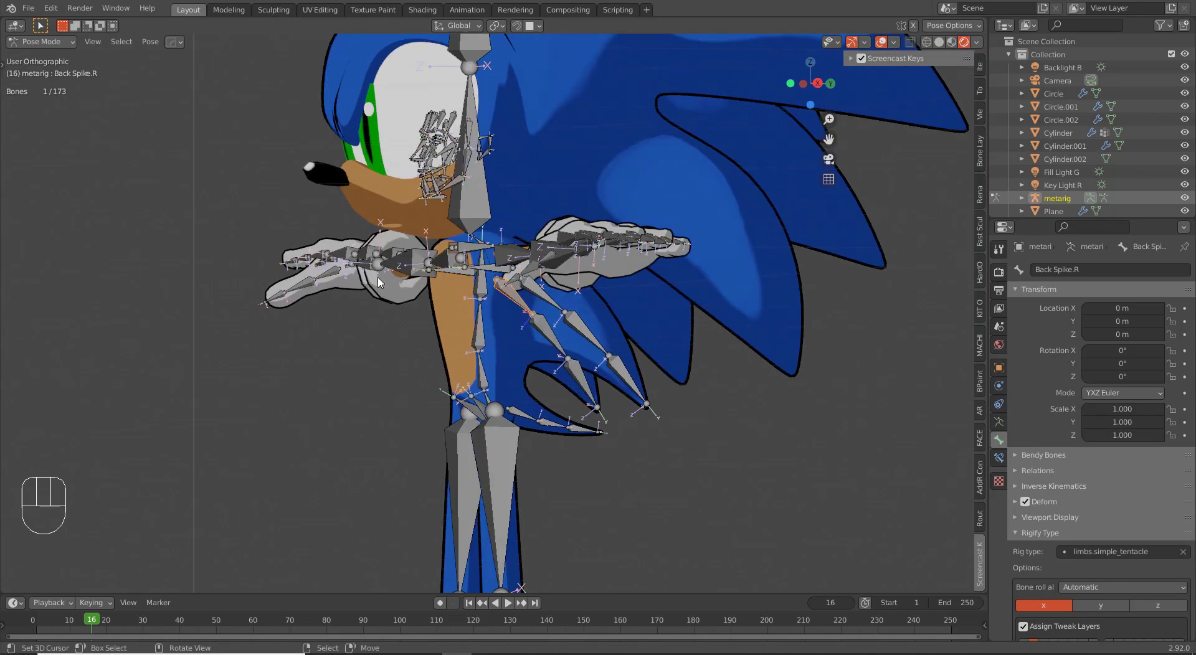
Step: Enter Edit Mode and select the small neck bone spine.004 in front view
middle_click_drag(378, 282, 531, 323)
scroll(559, 310, "down", 4)
scroll(559, 310, "up", 1)
key("Tab")
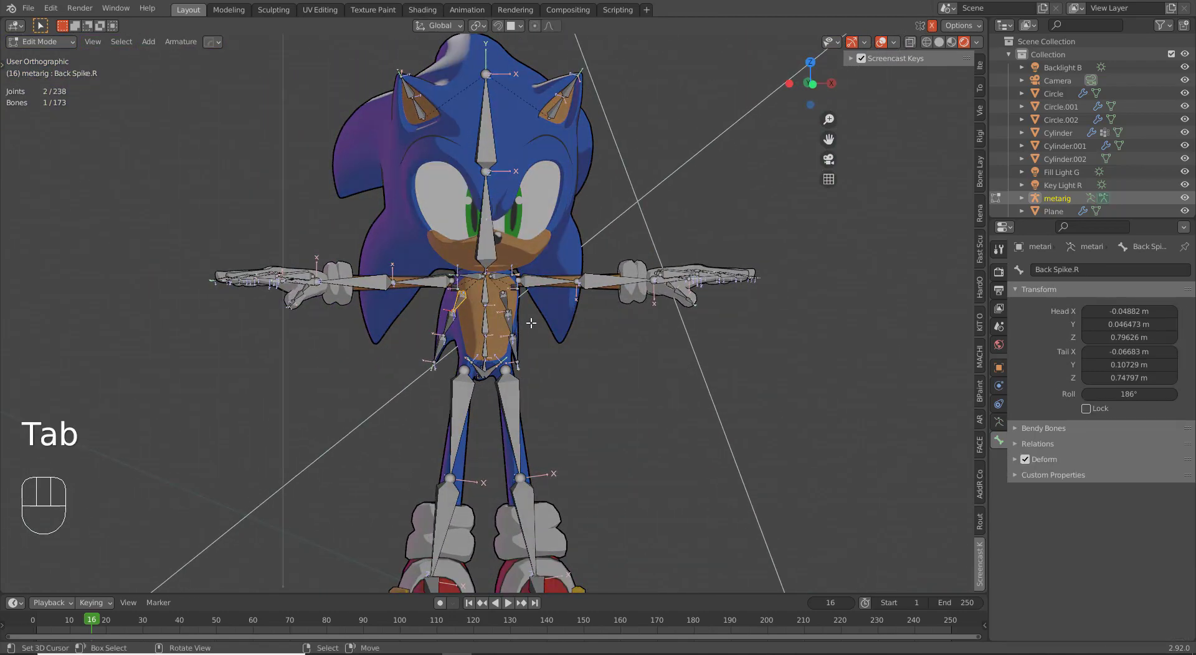
key("KP_1")
scroll(528, 321, "up", 5)
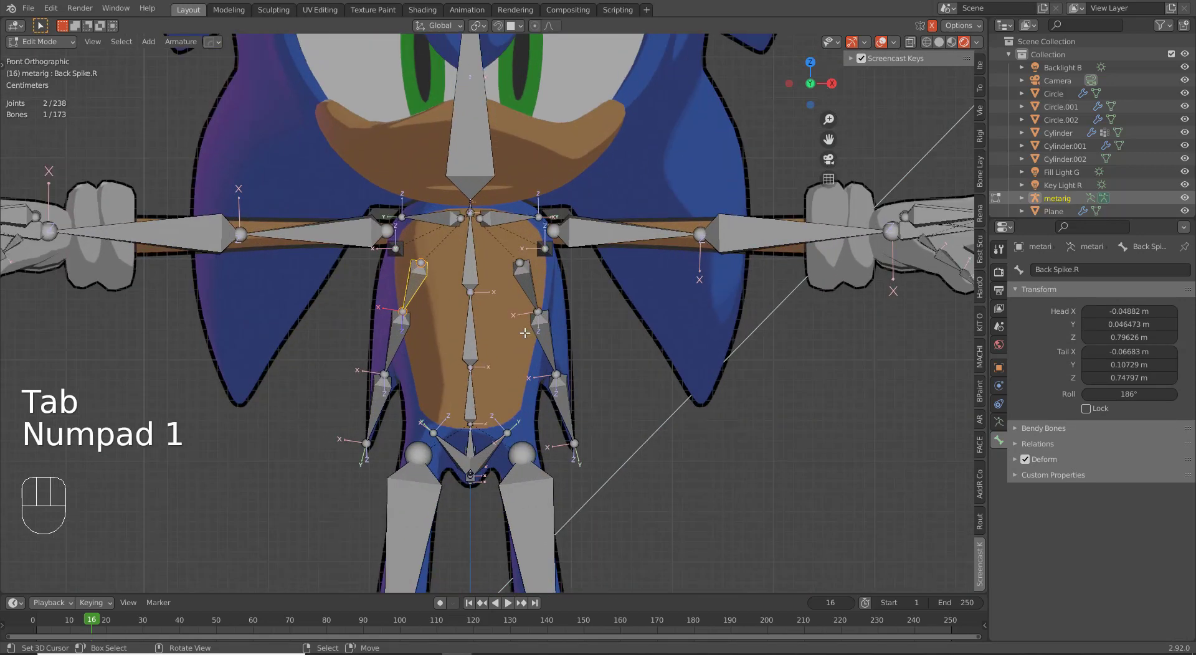
middle_click_drag(511, 308, 535, 390, "shift")
scroll(535, 390, "up", 4)
scroll(535, 390, "up", 6)
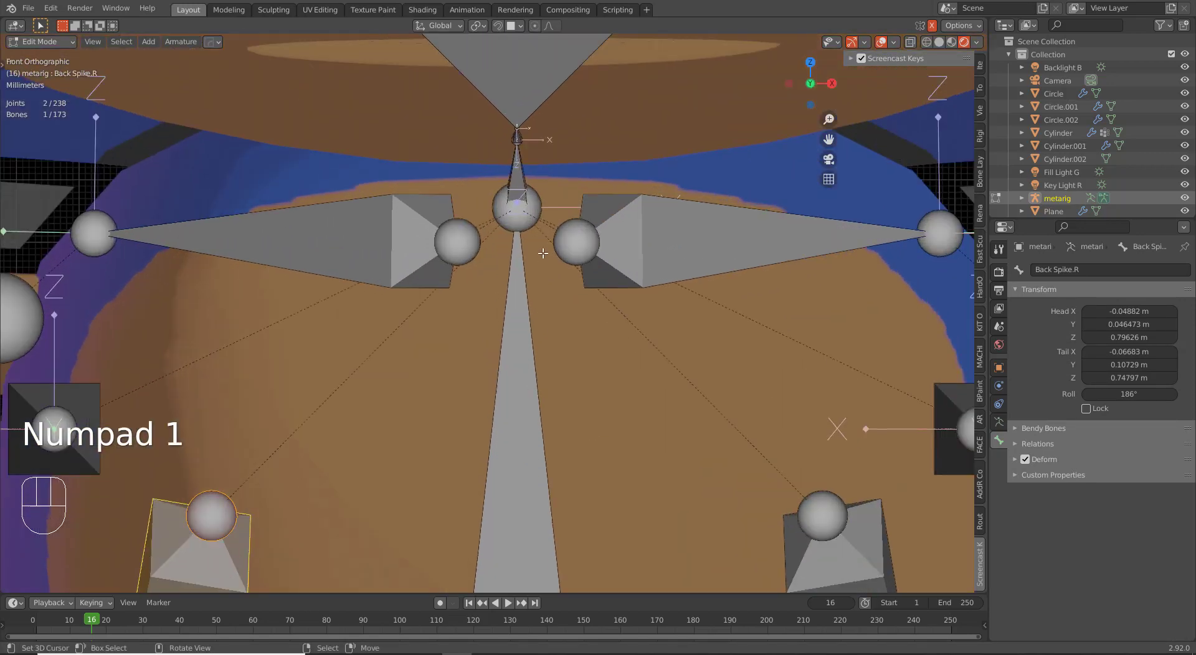
left_click(523, 168)
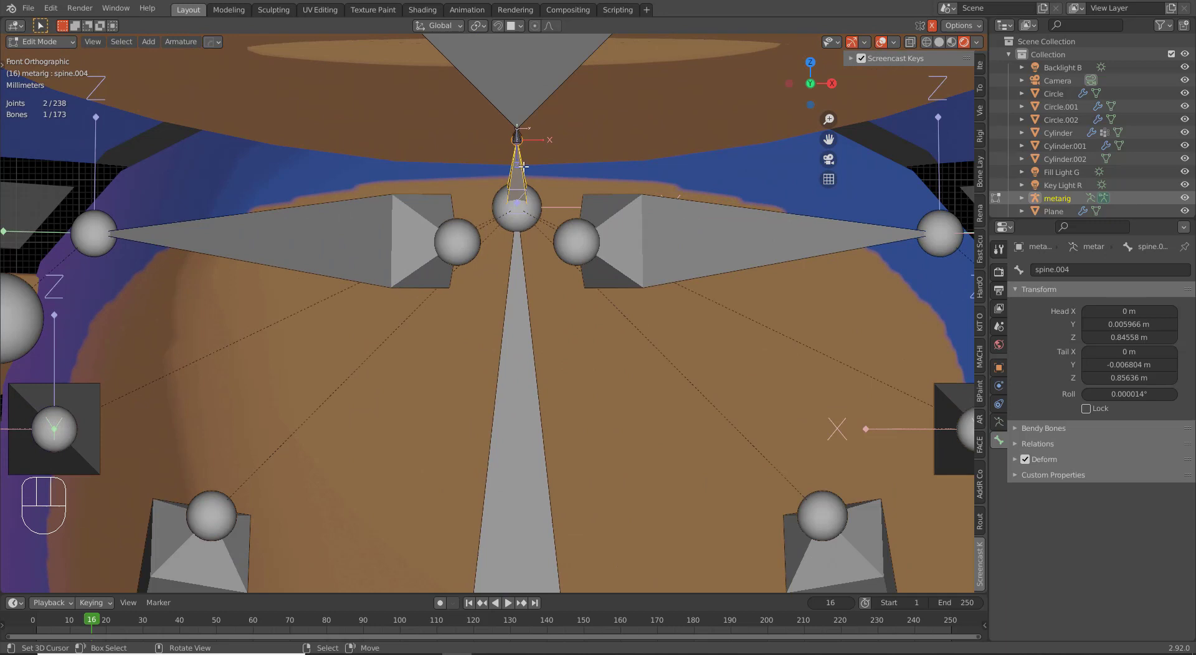
left_click(519, 136)
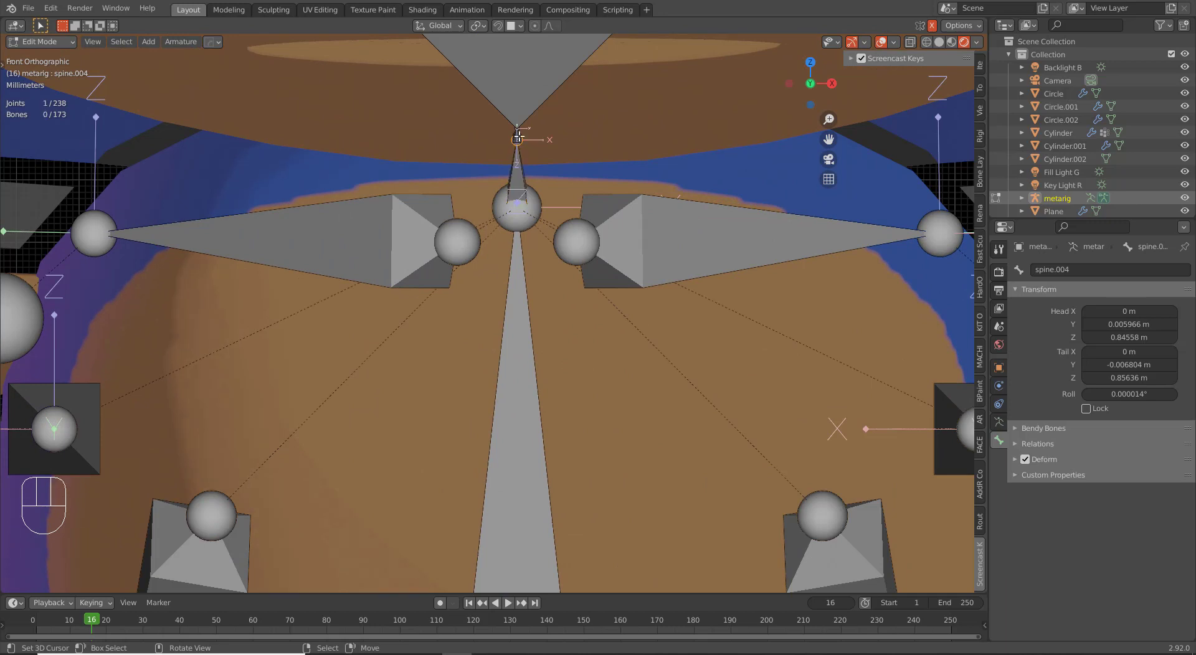
left_click(520, 174)
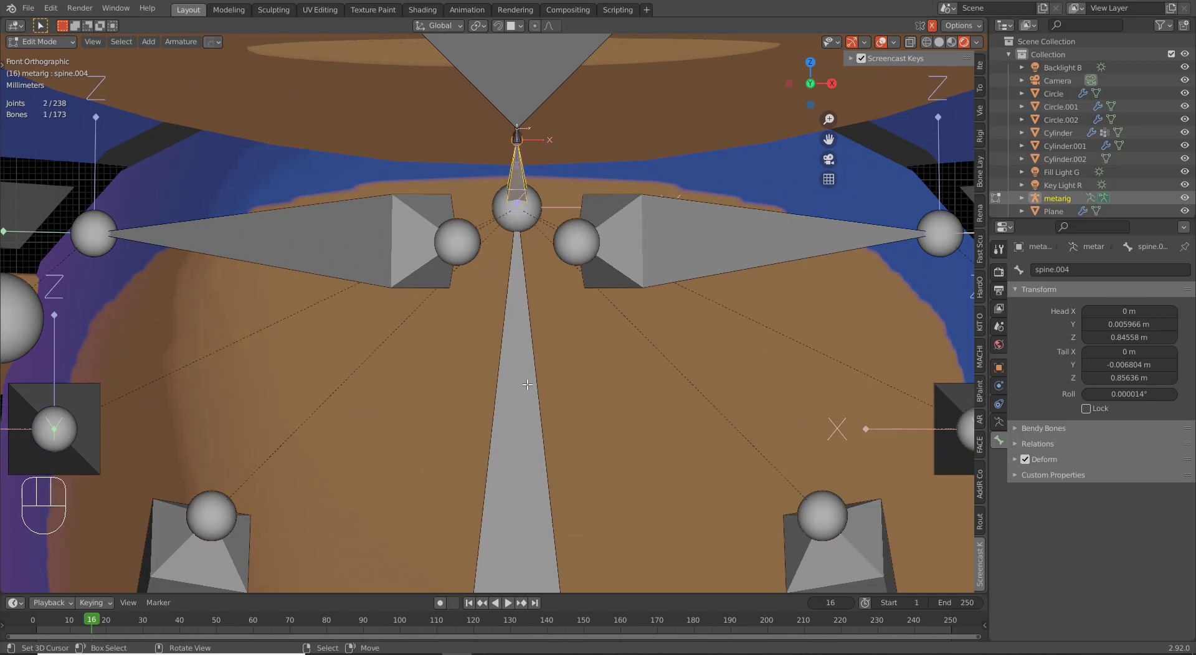
Step: Examine the head and neck bones, checking spine.007, spine.006 and the joints down to spine.004
scroll(527, 399, "down", 8)
scroll(527, 403, "up", 4)
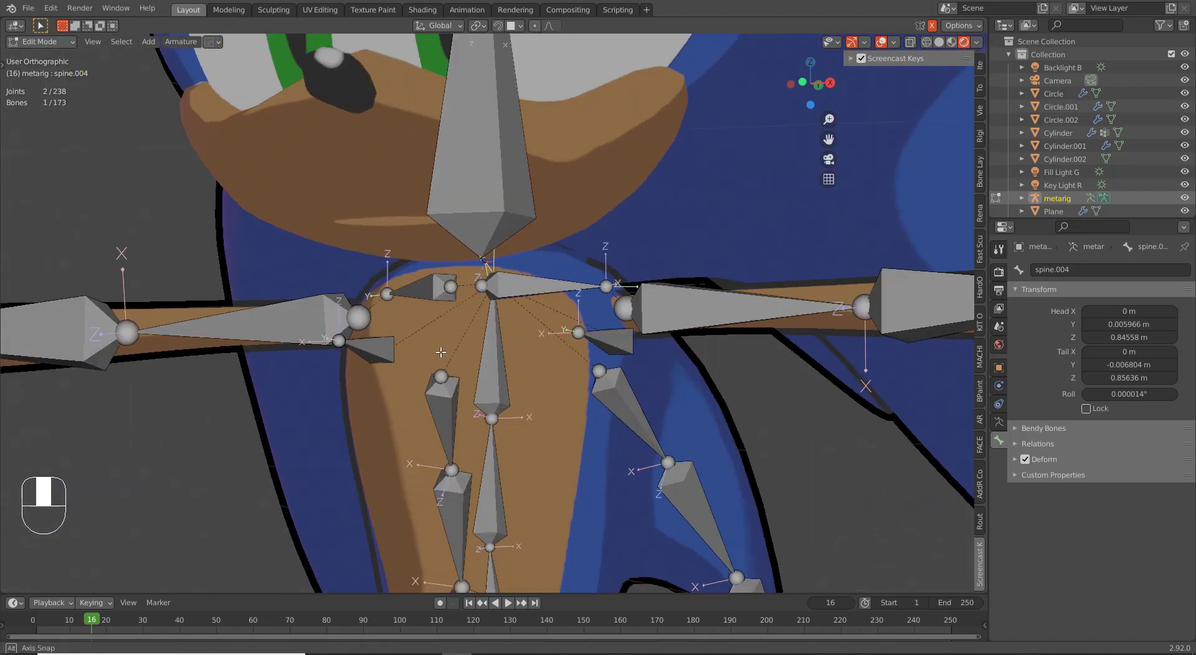
middle_click_drag(528, 404, 354, 373)
scroll(354, 373, "down", 6)
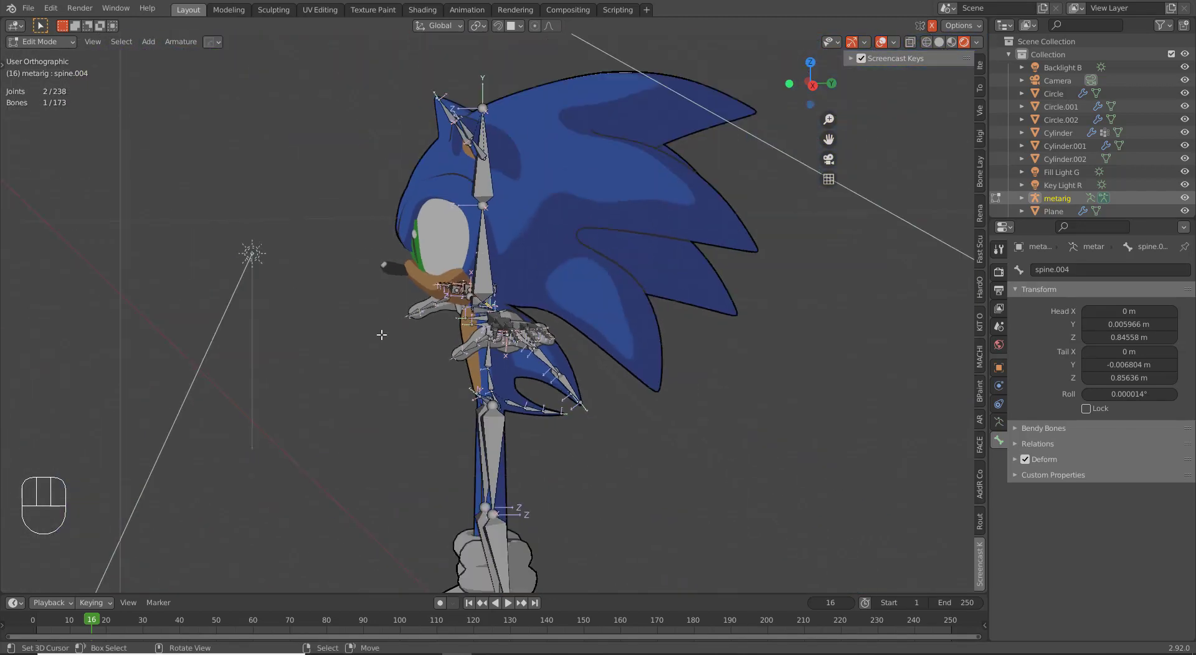
middle_click_drag(398, 325, 458, 312)
left_click(487, 176)
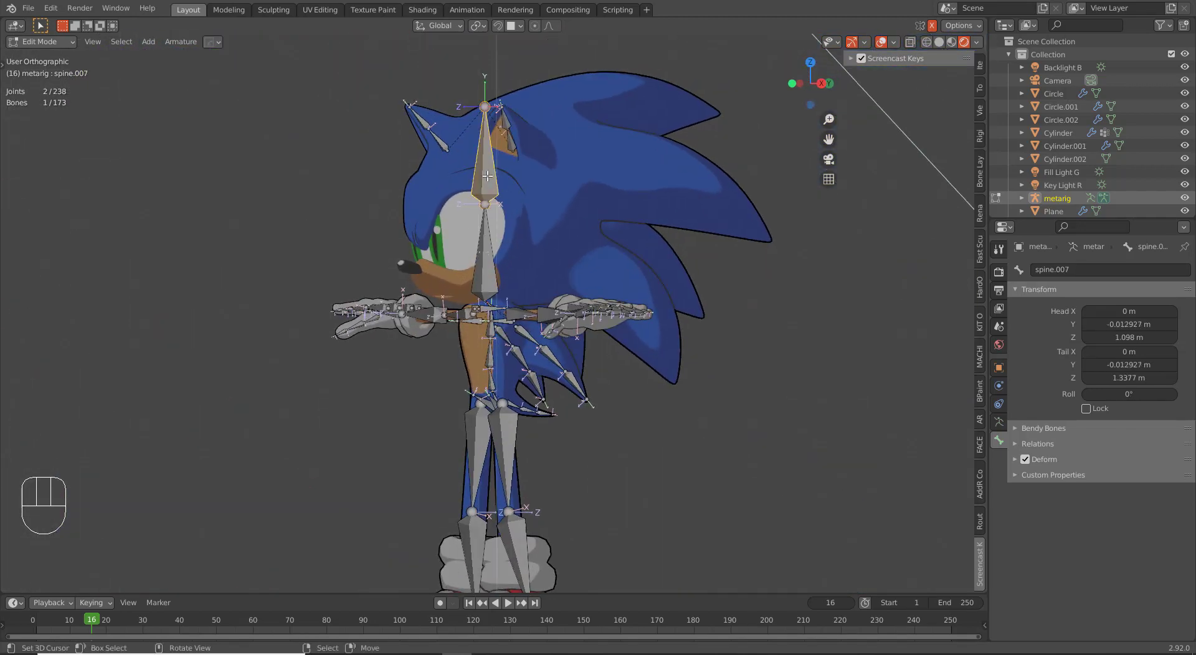
middle_click_drag(487, 179, 562, 192)
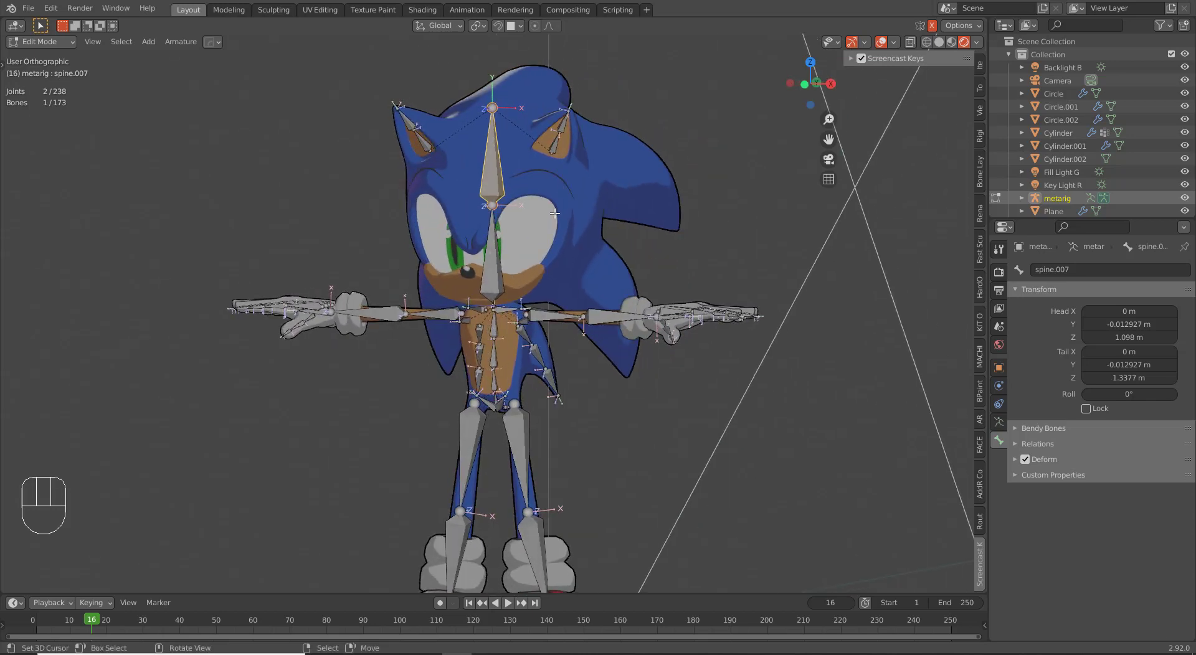
scroll(551, 233, "up", 6)
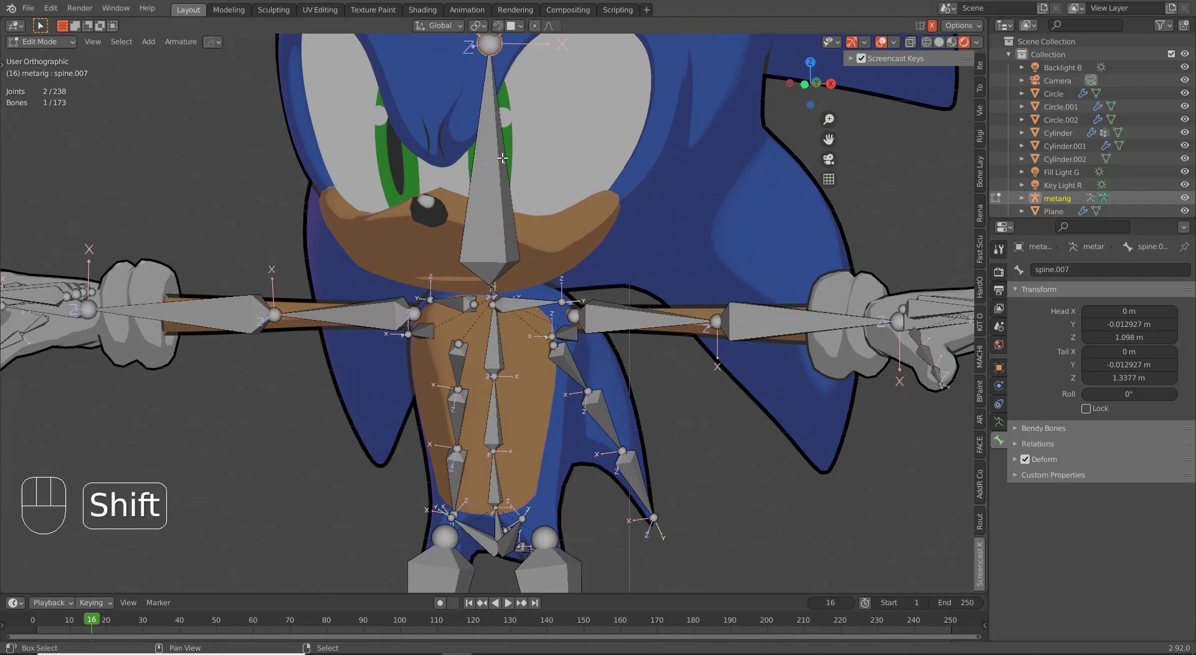
middle_click_drag(514, 200, 509, 372, "shift")
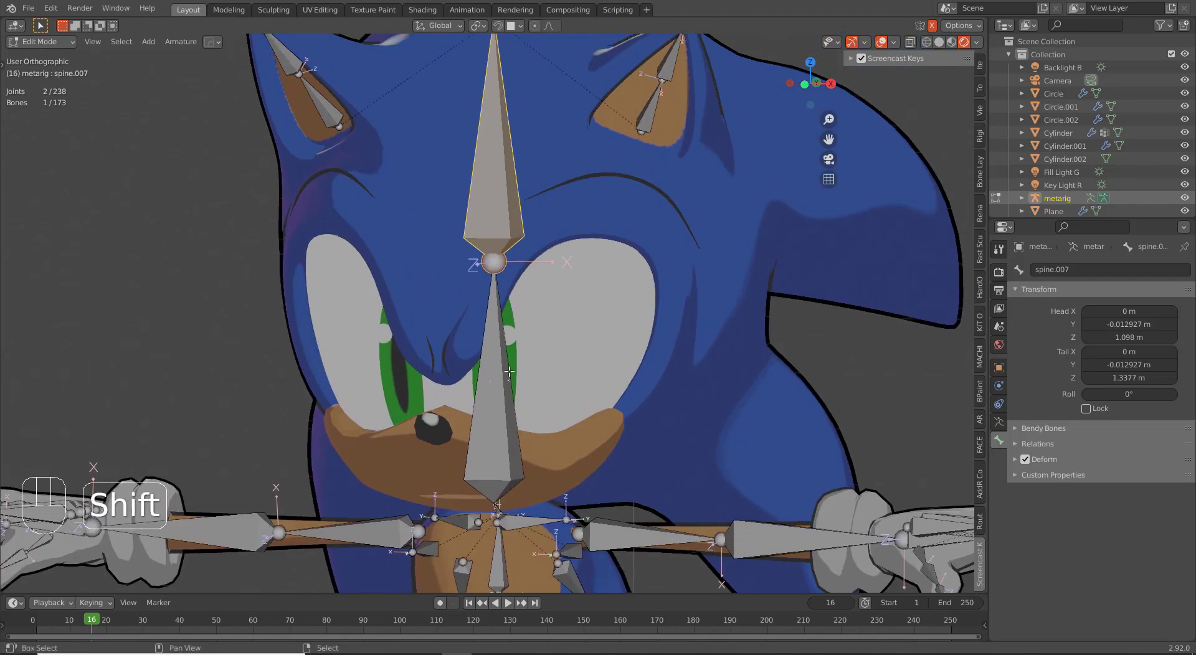
left_click(510, 285)
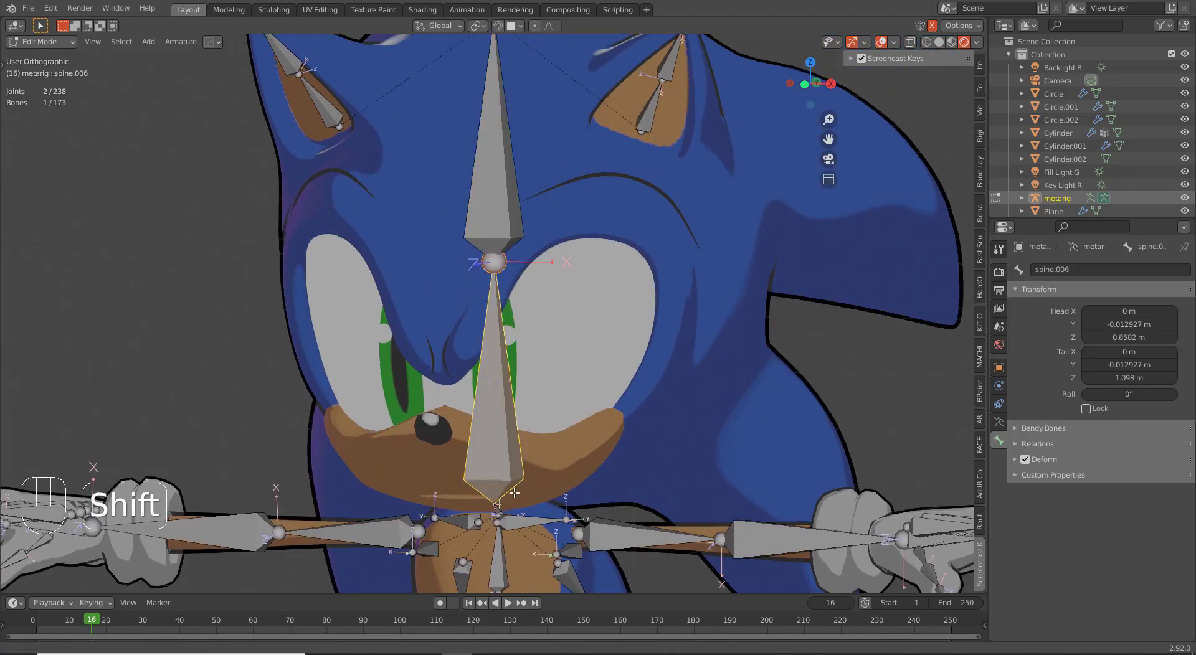
middle_click_drag(512, 489, 529, 237, "shift")
scroll(542, 299, "up", 8)
middle_click_drag(554, 354, 461, 589, "shift")
scroll(510, 506, "up", 5)
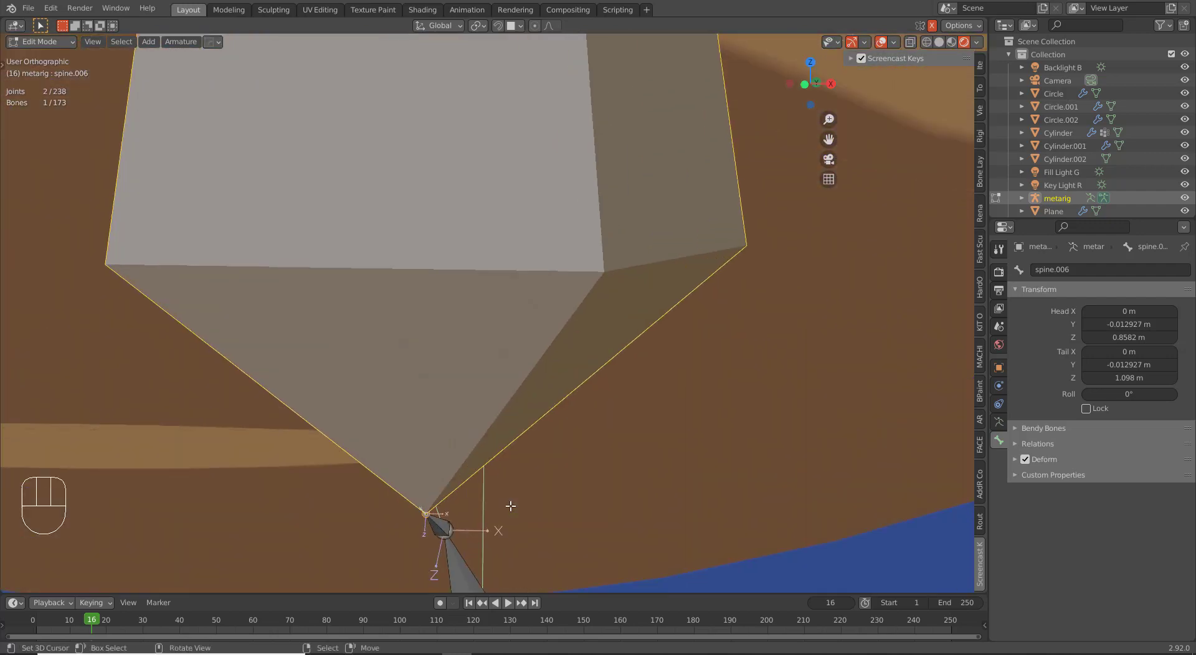
middle_click_drag(520, 435, 560, 176, "shift")
right_click(515, 333)
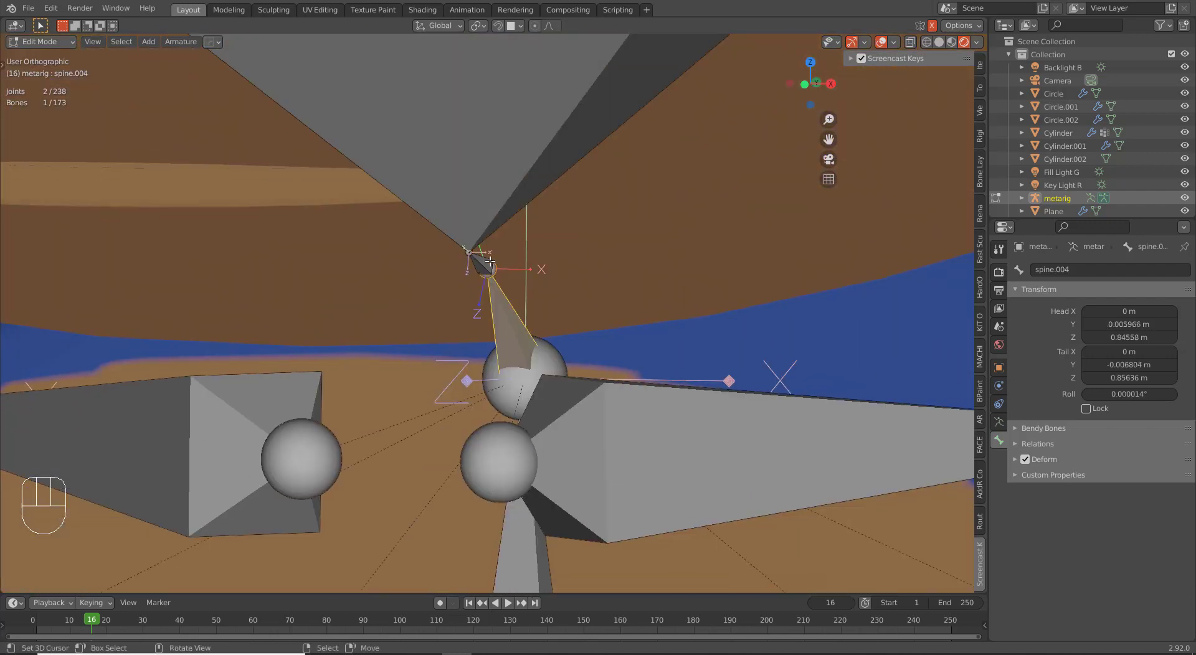
right_click(490, 262)
Step: Delete the spine.007 bone in the upper head
scroll(489, 259, "down", 6)
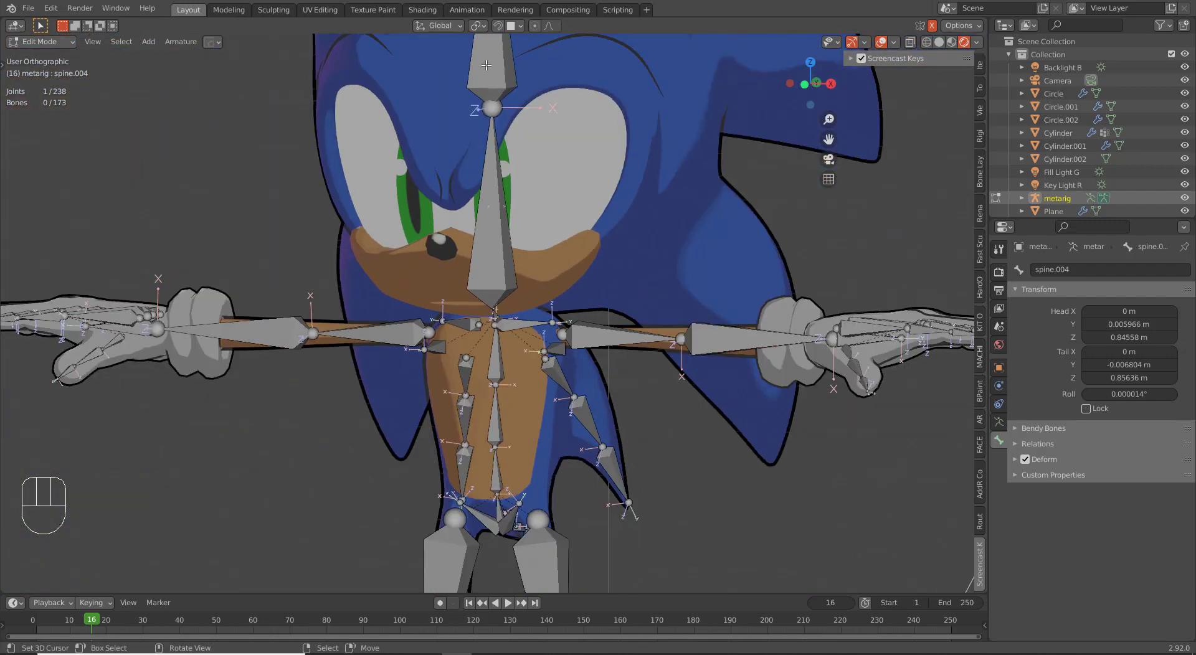
scroll(489, 94, "down", 5)
key("x")
left_click(499, 128)
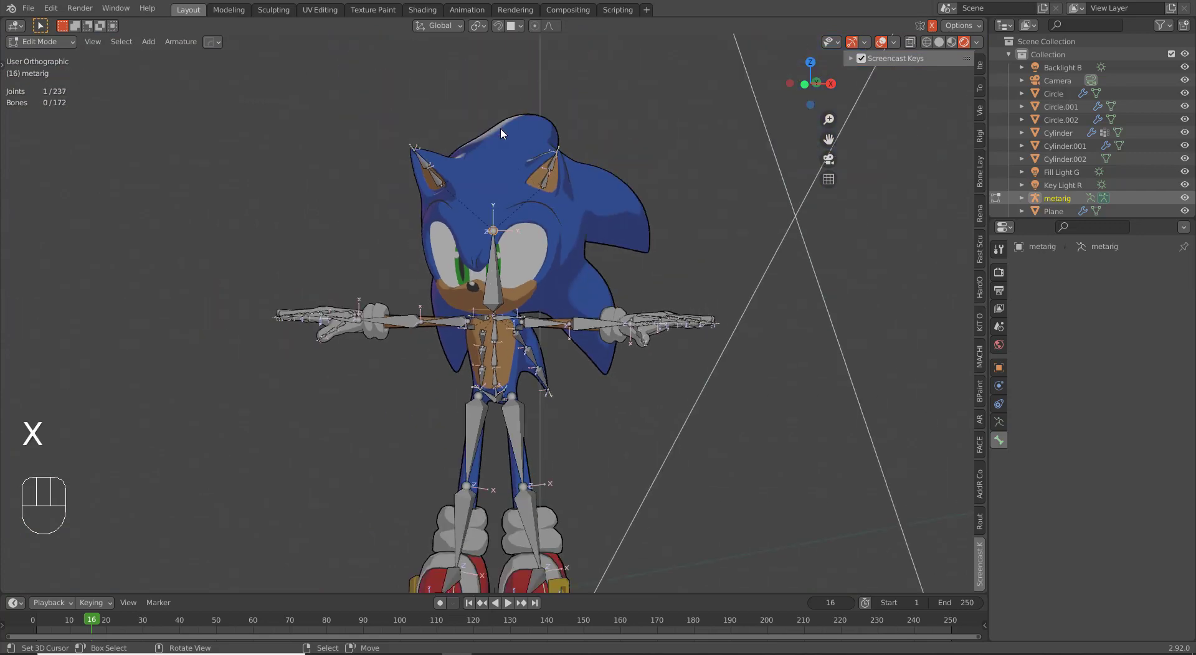
Step: Parent the left ear's base bone to the spine.006 head bone
scroll(499, 128, "up", 2)
right_click(494, 194)
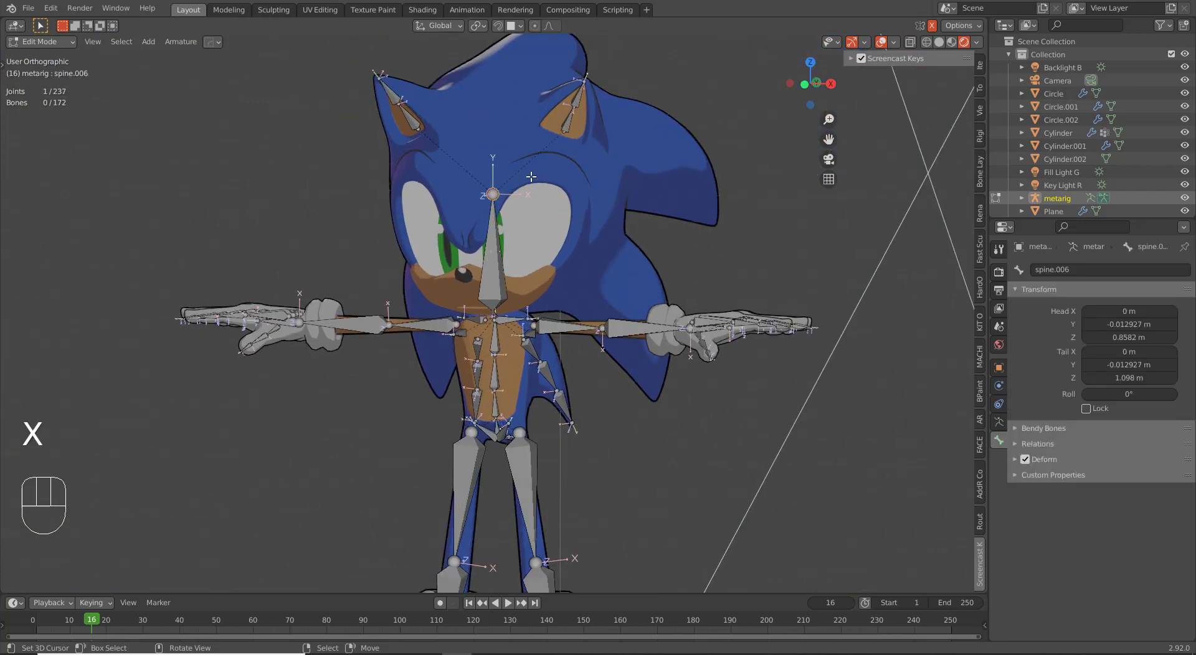
right_click(560, 131)
right_click(493, 261, "shift")
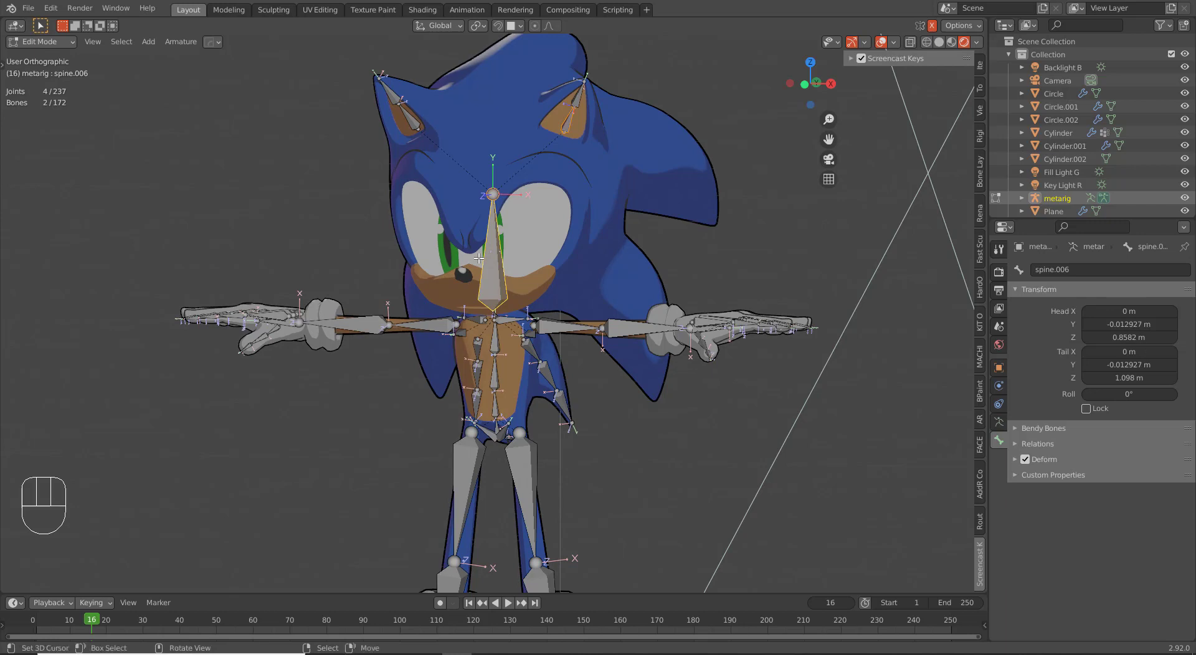
key("ctrl+p")
left_click(478, 258)
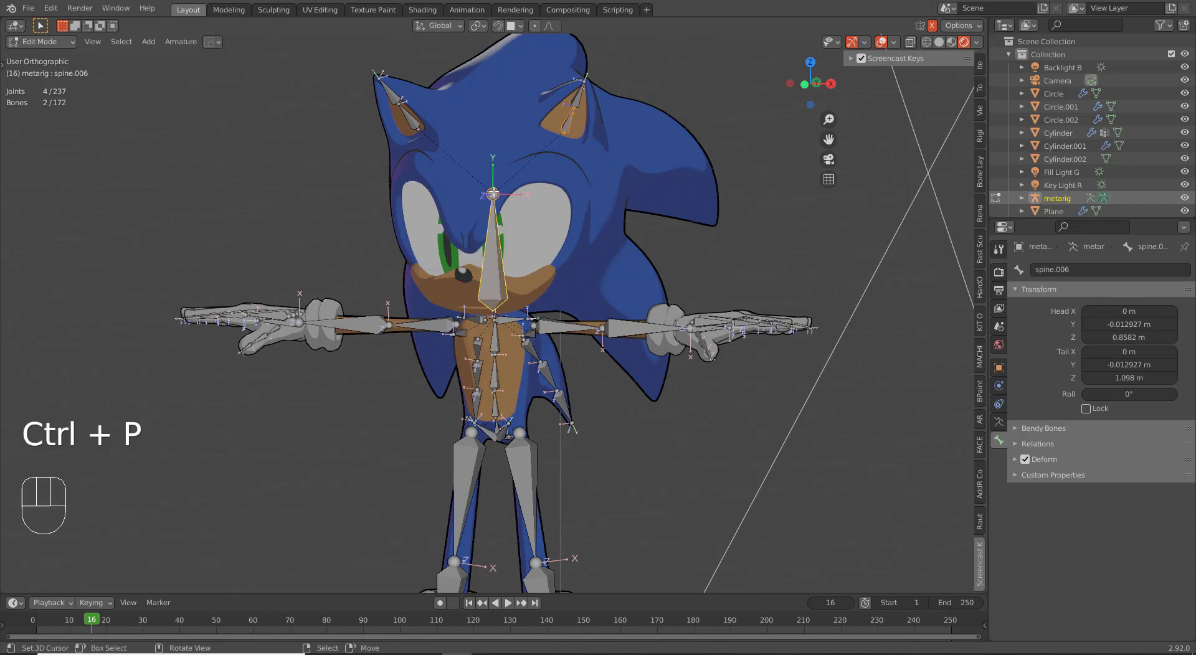
Step: Raise the tip of the spine.006 head bone by 0.1997 m along global Z and return to Pose Mode
right_click(493, 194)
key("g")
key("z")
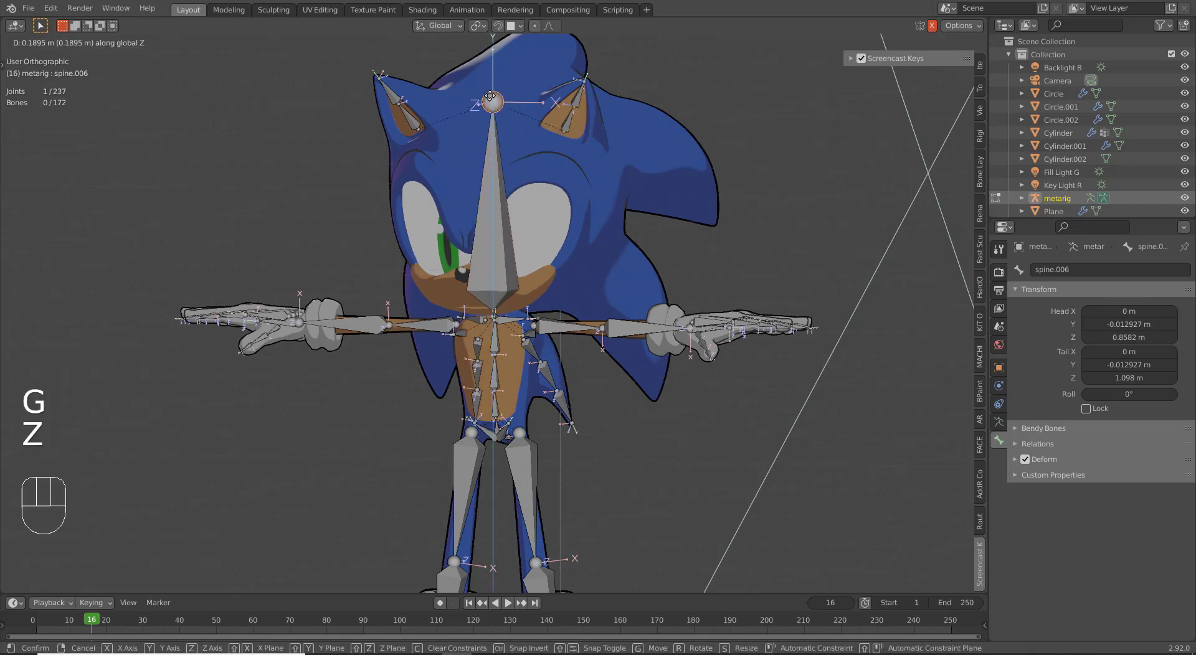
left_click(492, 87)
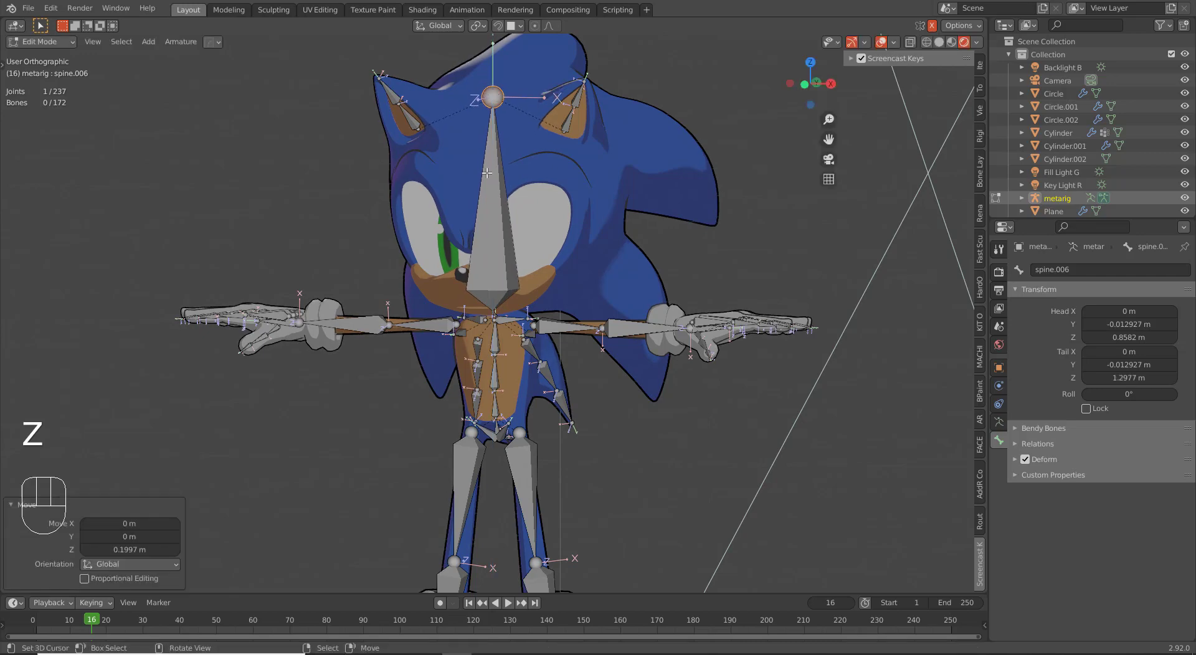
middle_click_drag(493, 88, 559, 393)
key("Tab")
key("Tab")
key("Tab")
Step: Examine the face bones and the whole meta-rig against the Sonic model from the front, side and angled views
scroll(542, 394, "up", 5)
scroll(559, 392, "down", 3)
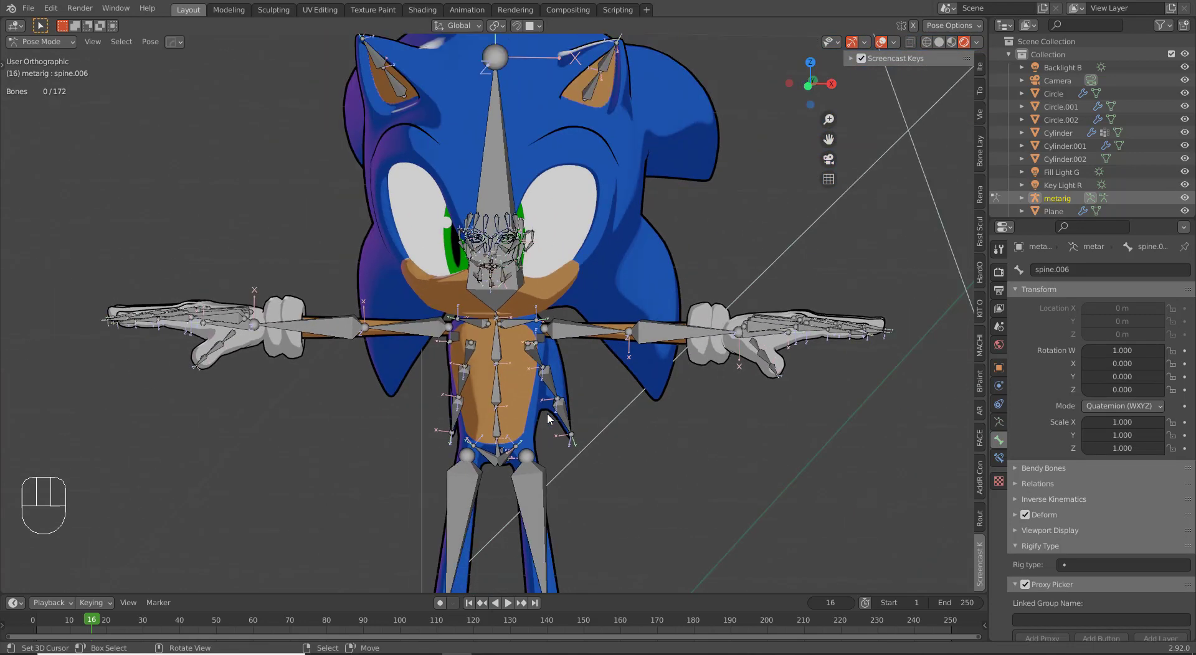
key("KP_1")
scroll(551, 402, "down", 4)
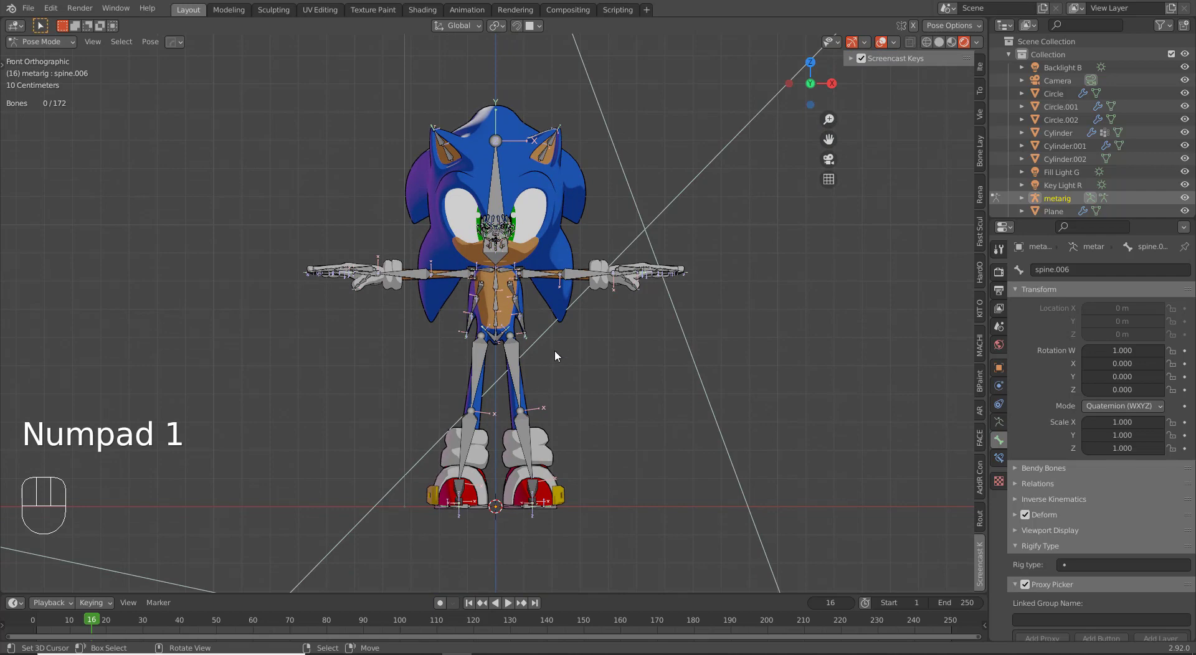
scroll(554, 350, "up", 2)
middle_click_drag(554, 352, 574, 151, "shift")
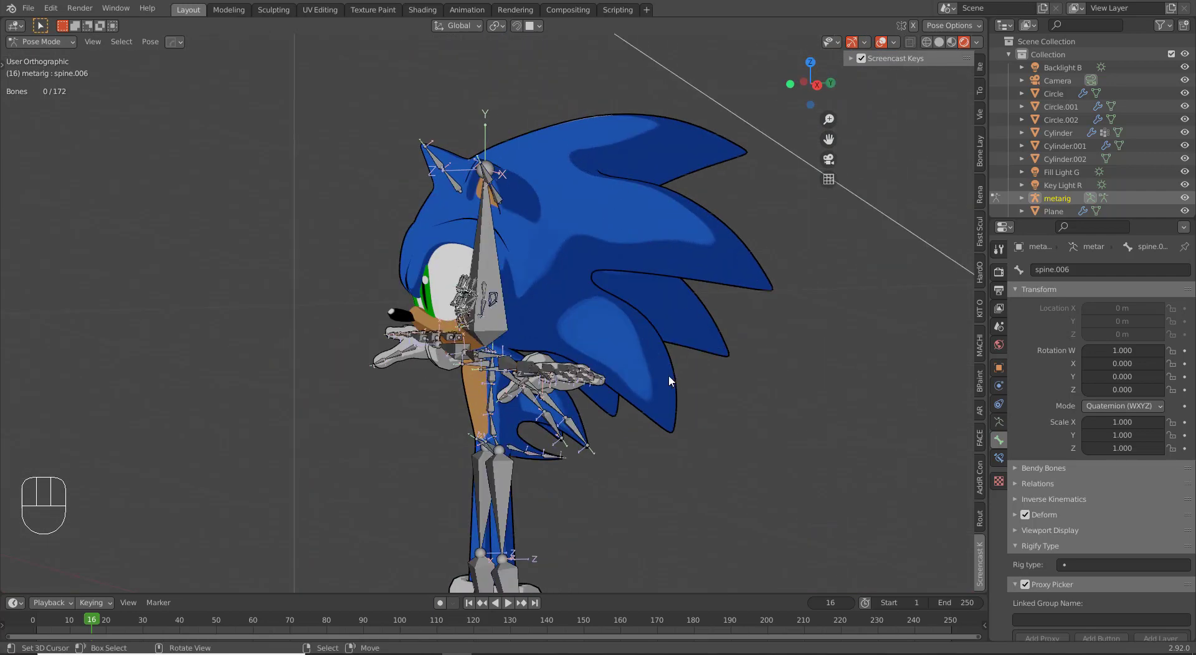
middle_click_drag(594, 388, 585, 307)
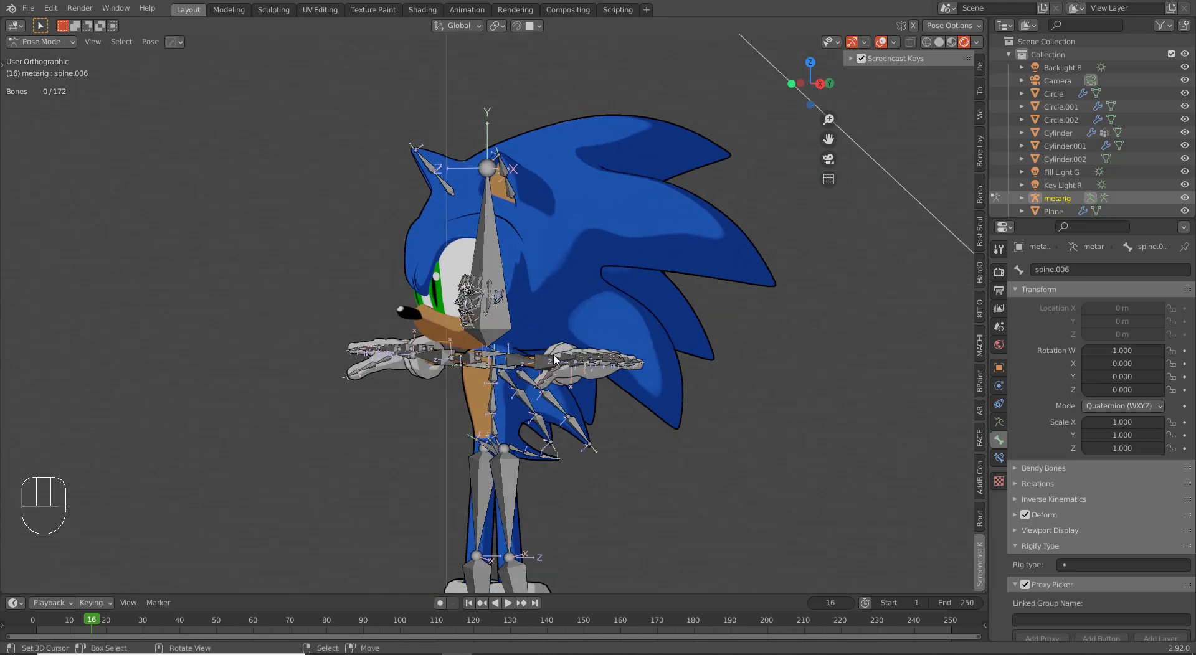
middle_click_drag(554, 359, 560, 385)
scroll(561, 389, "up", 4)
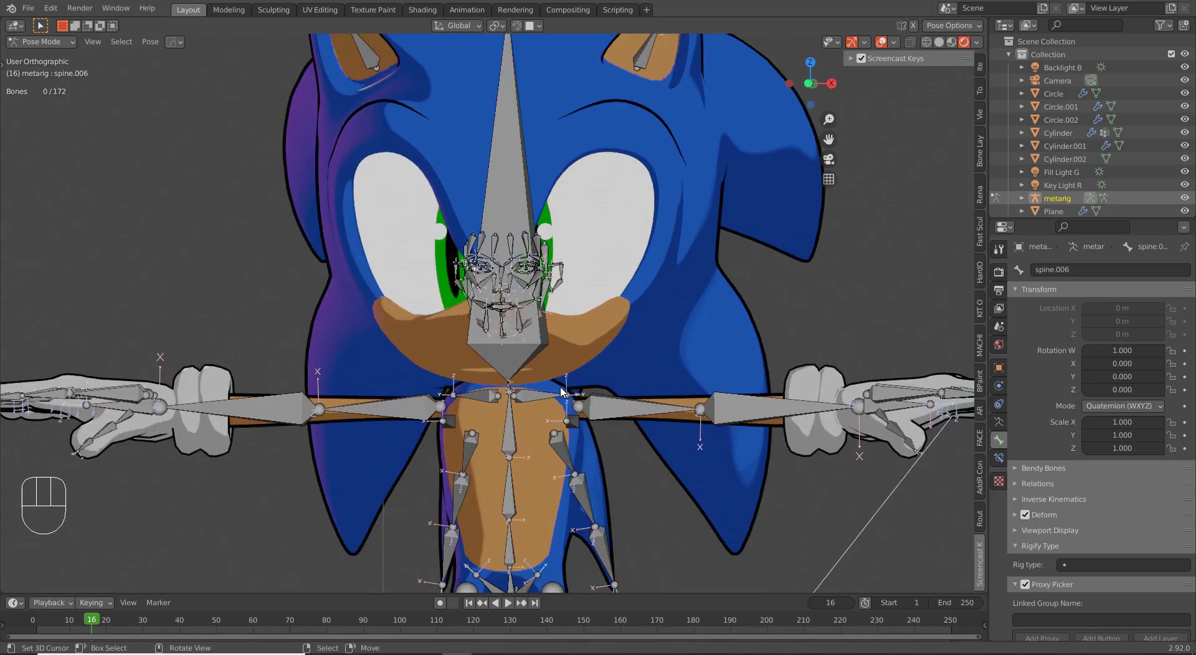
key("KP_1")
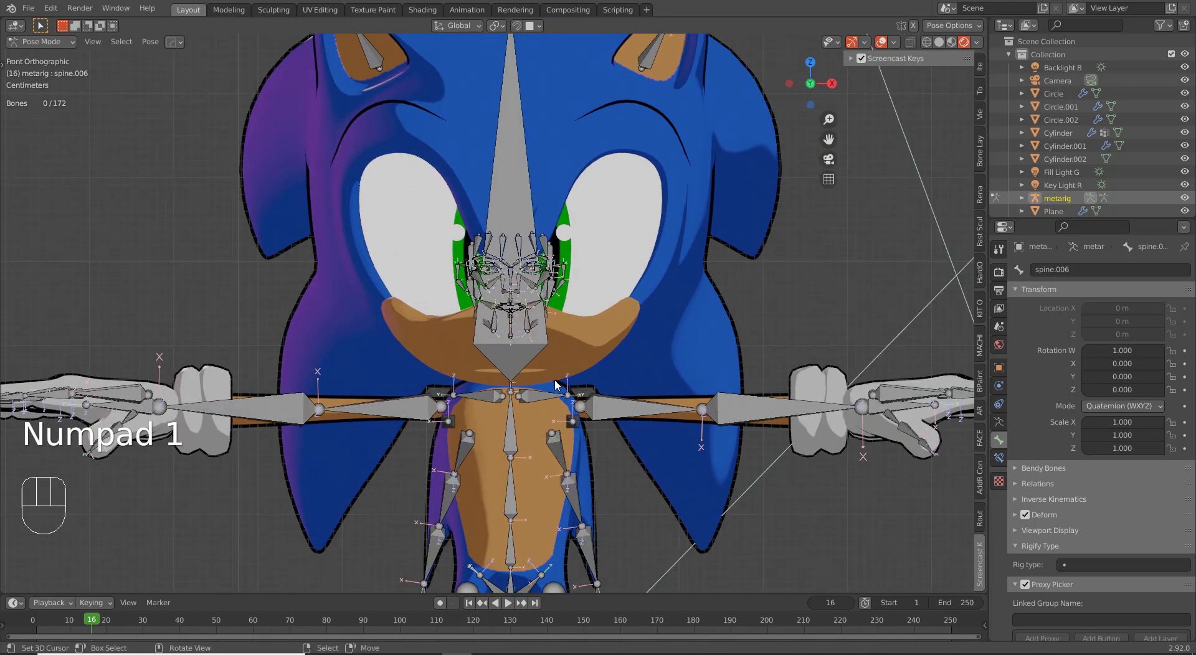
middle_click_drag(695, 300, 737, 363, "shift")
middle_click_drag(686, 317, 633, 318)
scroll(633, 317, "up", 5)
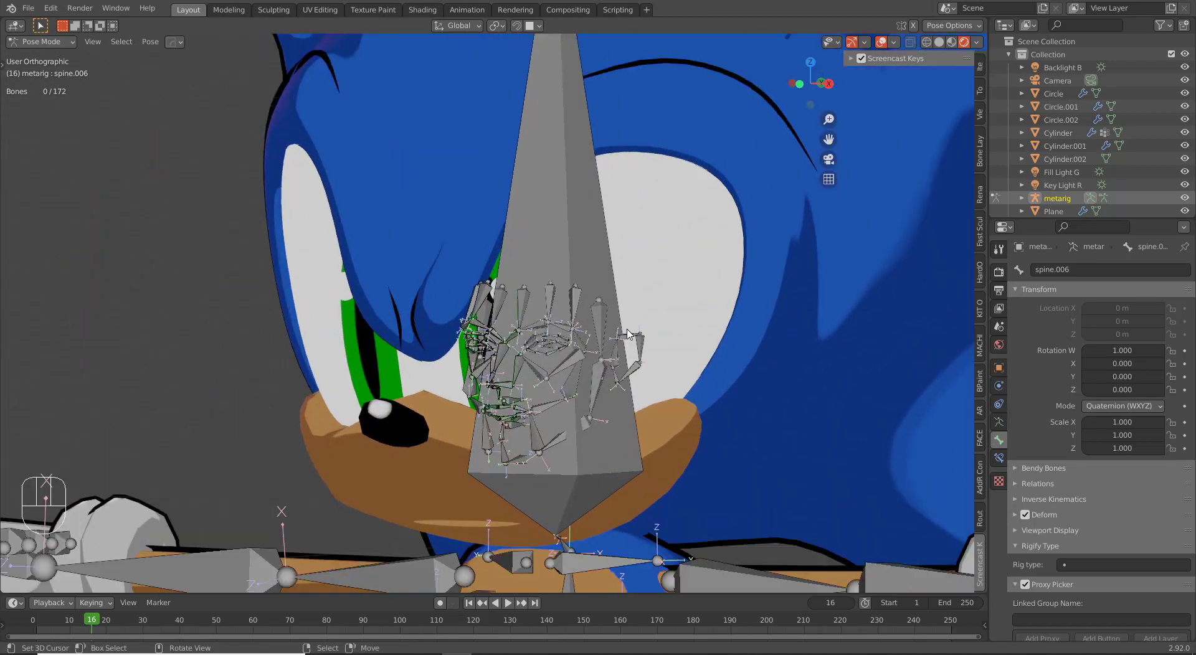
scroll(638, 266, "down", 5)
middle_click_drag(609, 249, 579, 245)
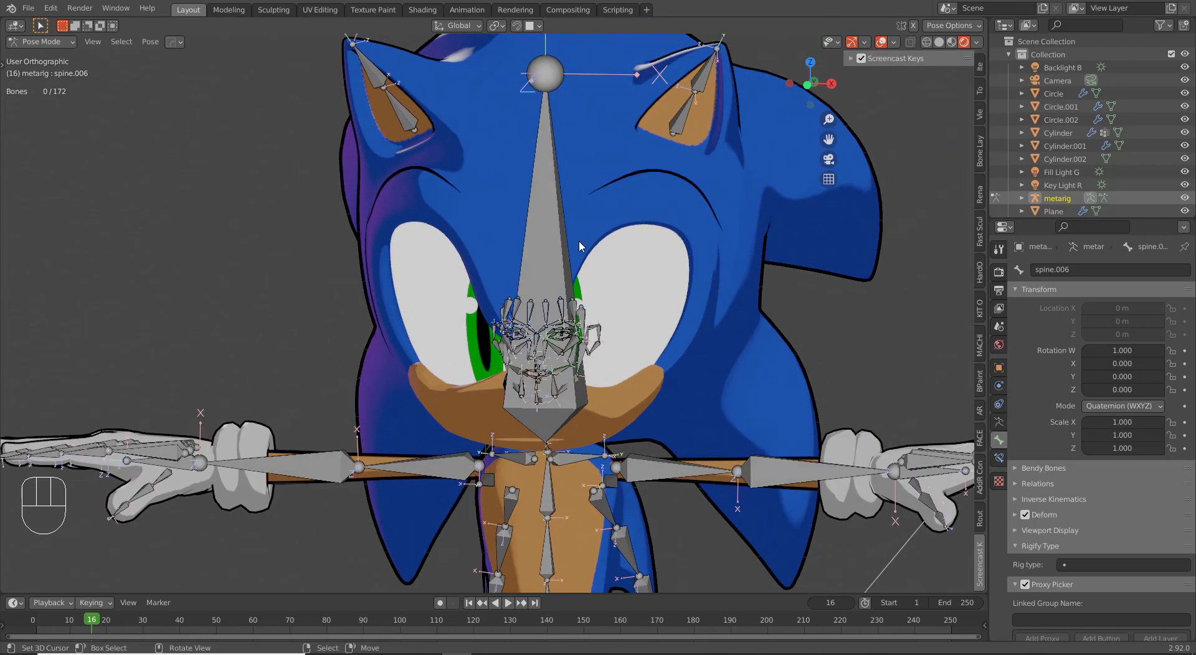
scroll(597, 333, "down", 3)
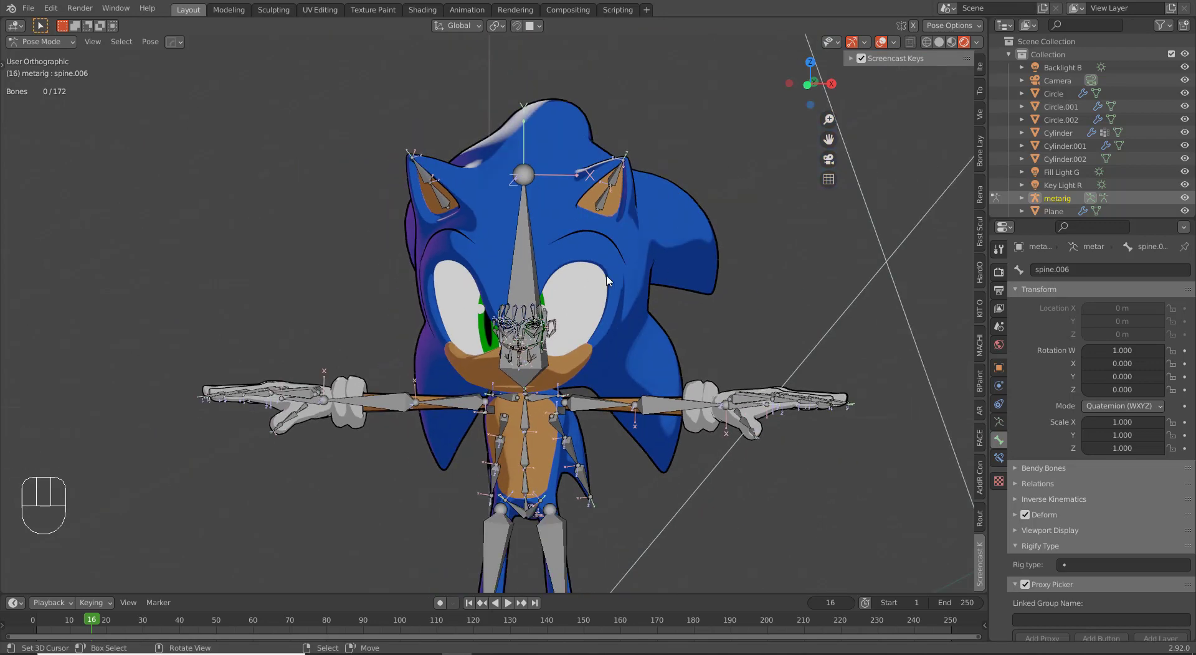
key("KP_1")
middle_click_drag(628, 361, 640, 288, "shift")
middle_click_drag(745, 520, 655, 433, "shift")
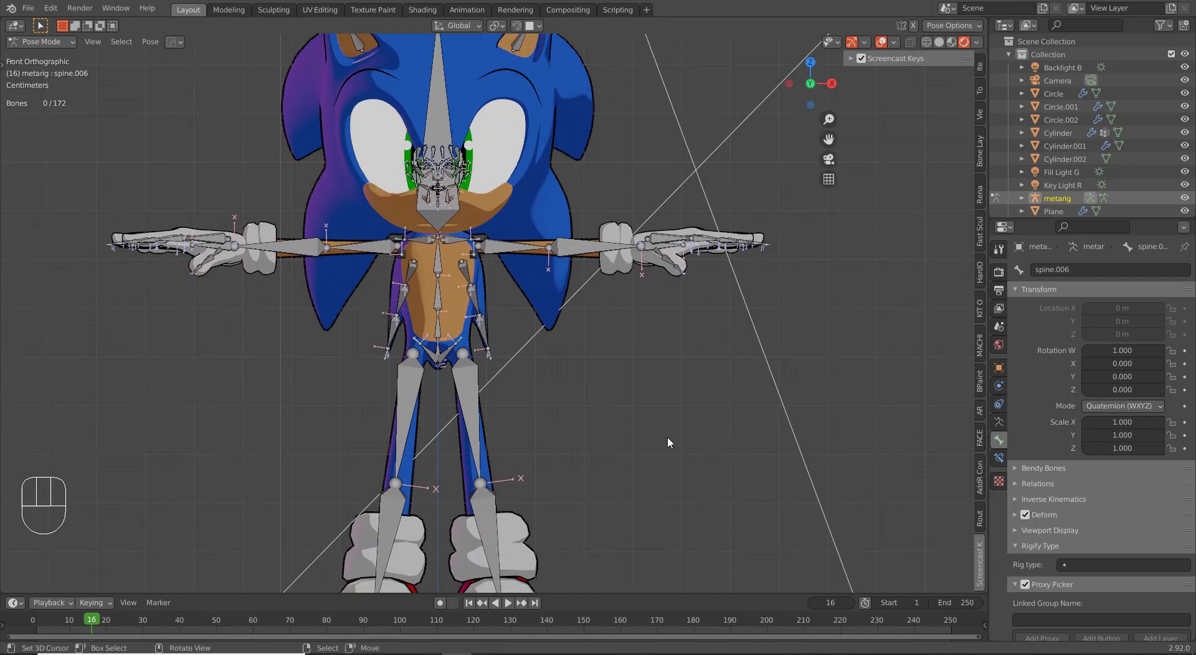
Step: Generate the Rigify rig from the metarig in Object Mode and hide the original metarig
scroll(648, 435, "down", 2)
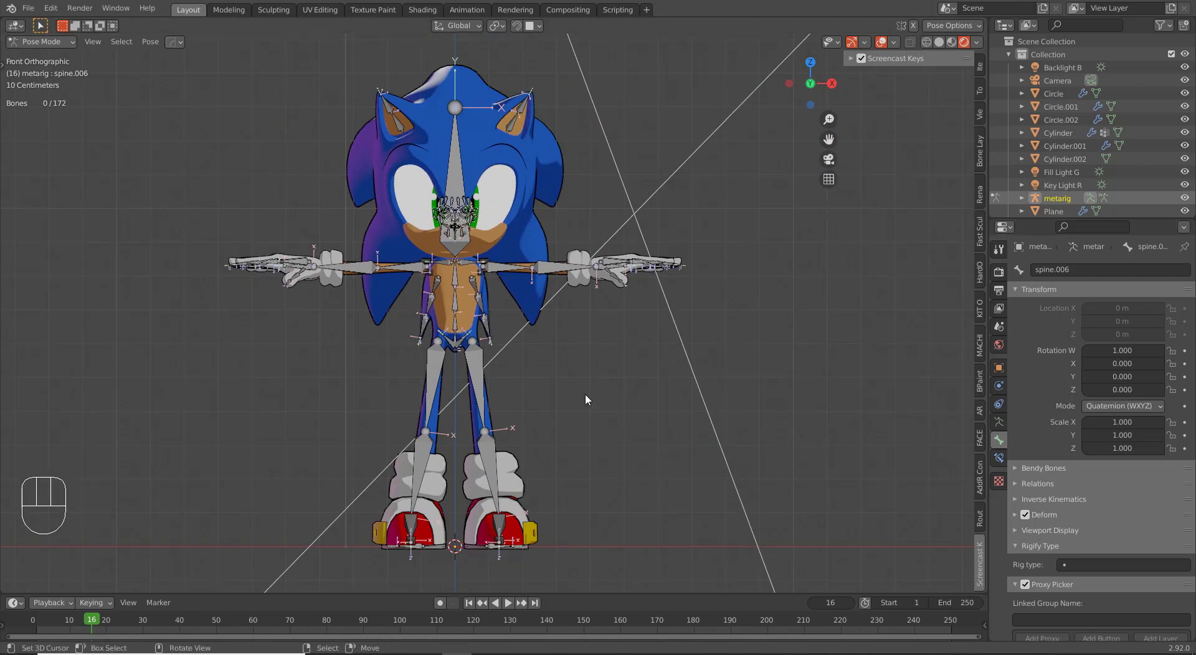
key("ctrl+Tab")
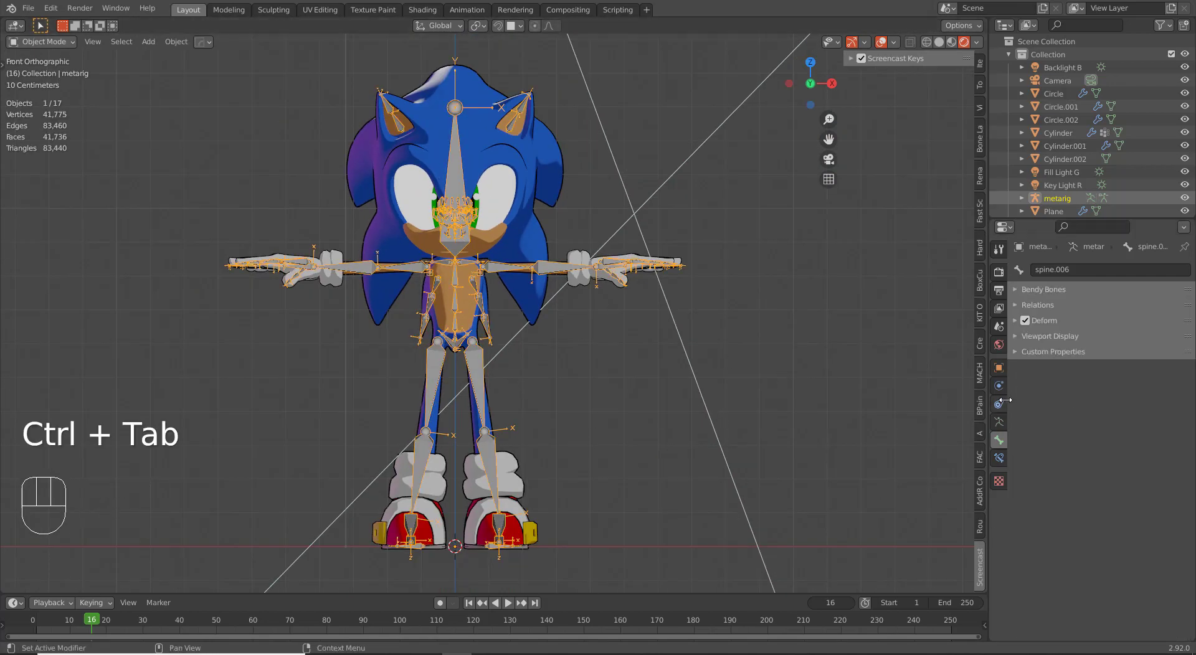
left_click(999, 422)
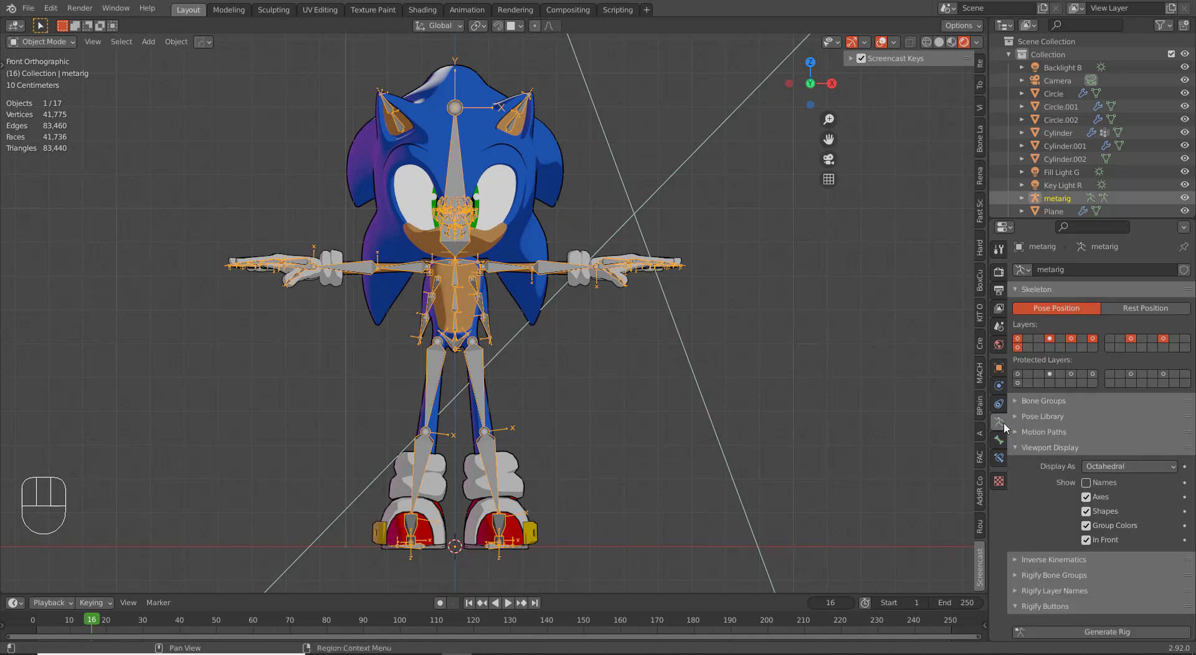
scroll(1102, 486, "down", 2)
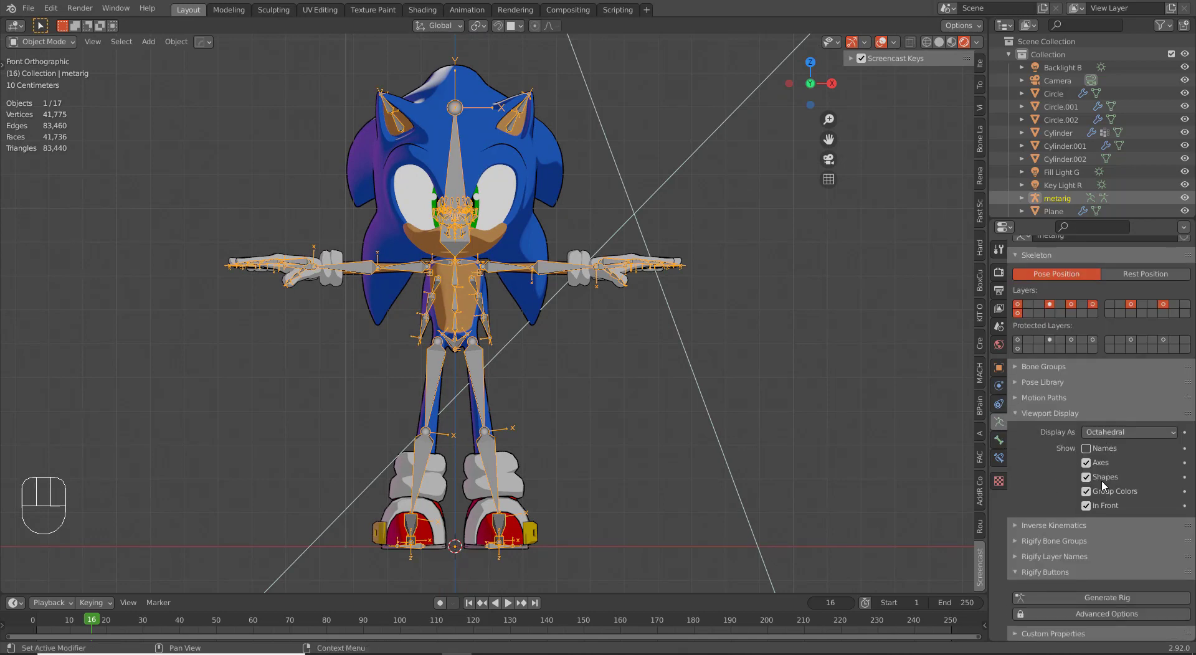
left_click(1088, 599)
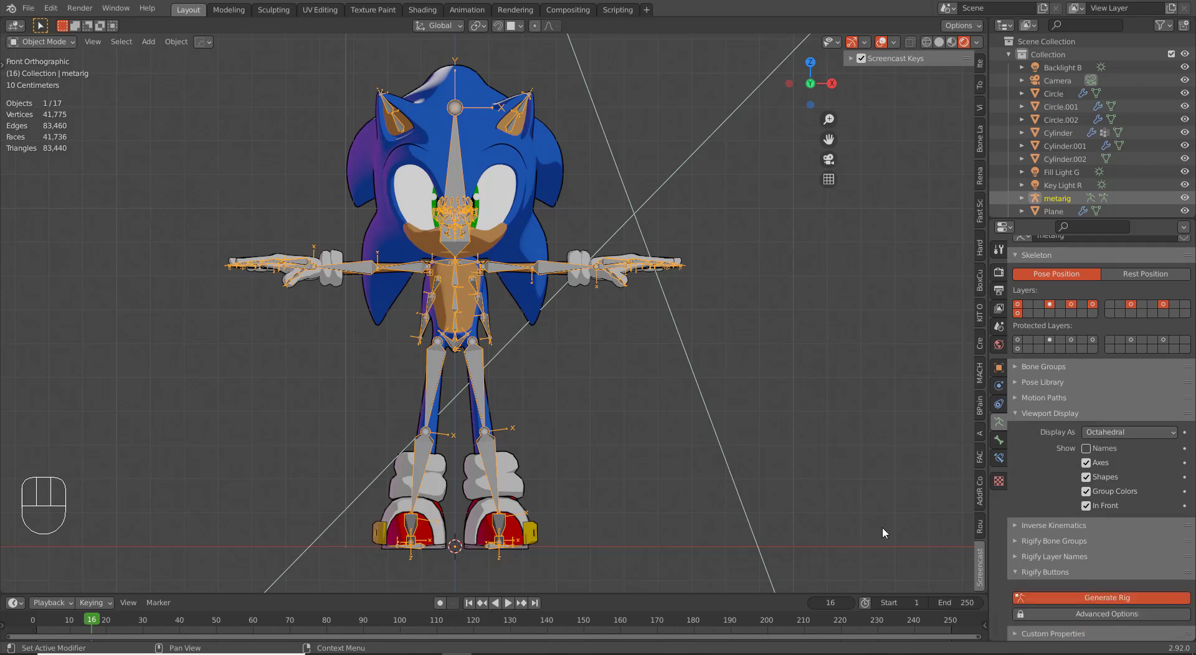
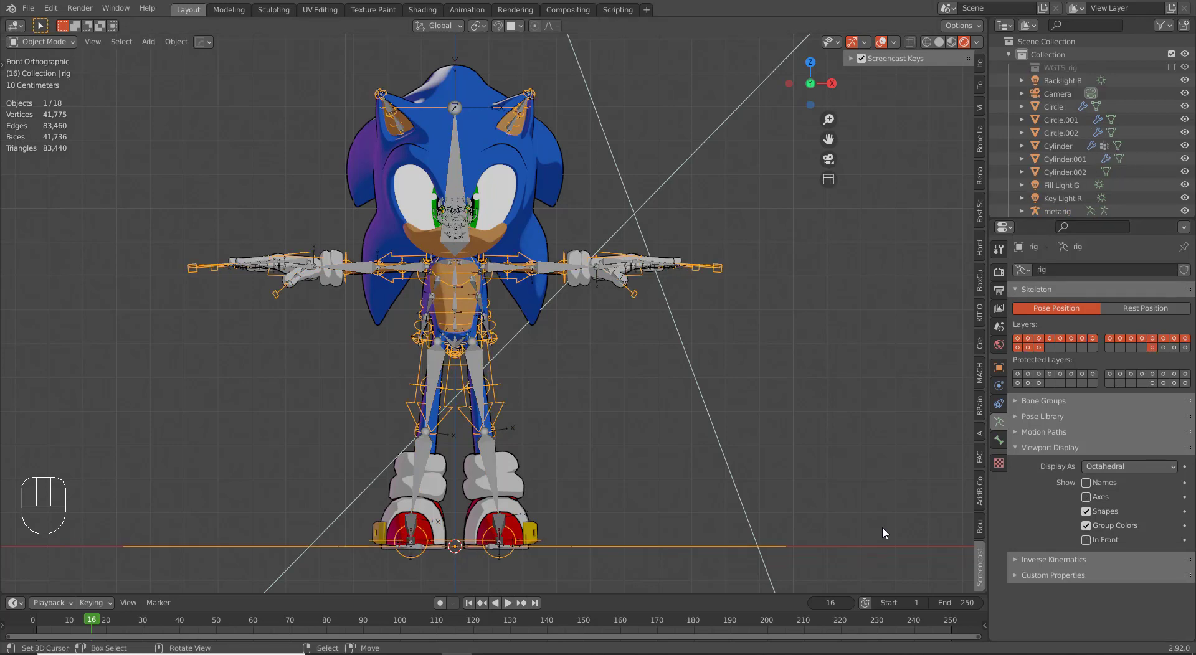
left_click(563, 272)
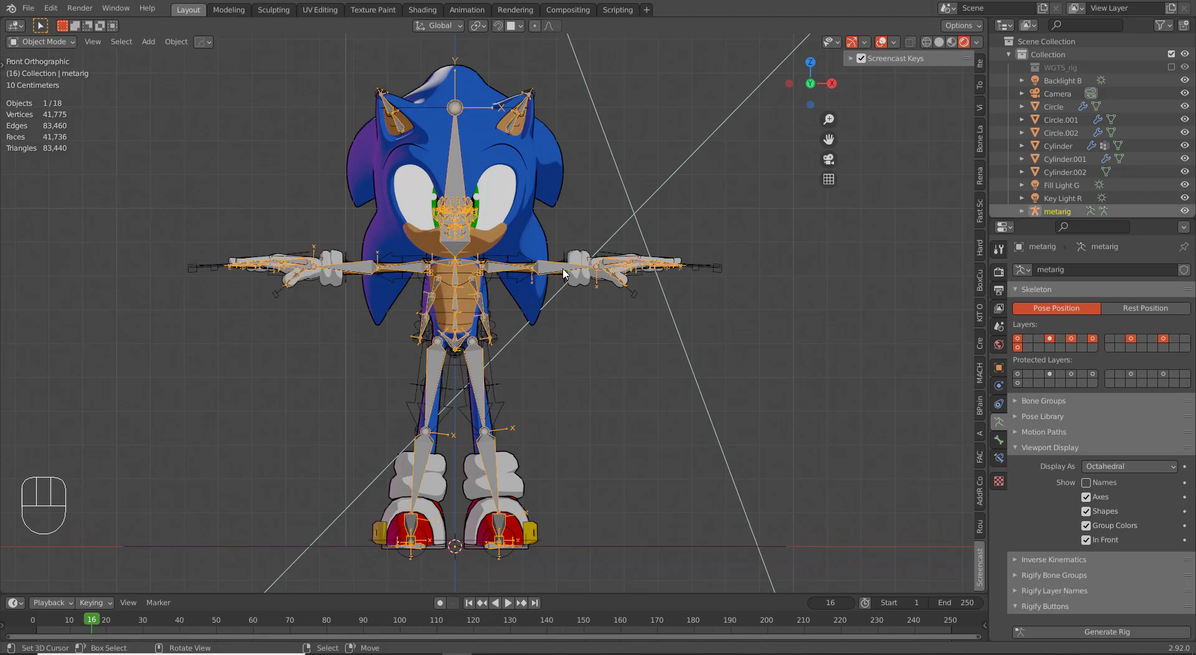
key("h")
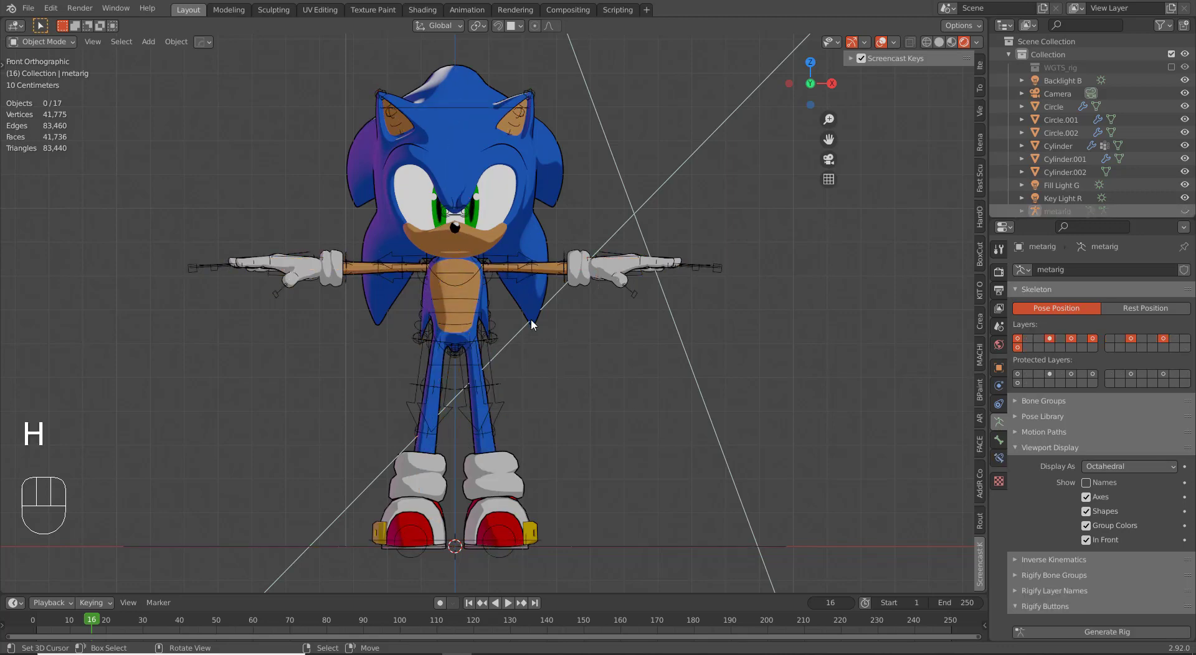
Step: Select the generated rig, switch the viewport to wireframe shading, and make the rig's last three bone layers visible
scroll(530, 336, "up", 8)
middle_click_drag(456, 222, 590, 477, "shift")
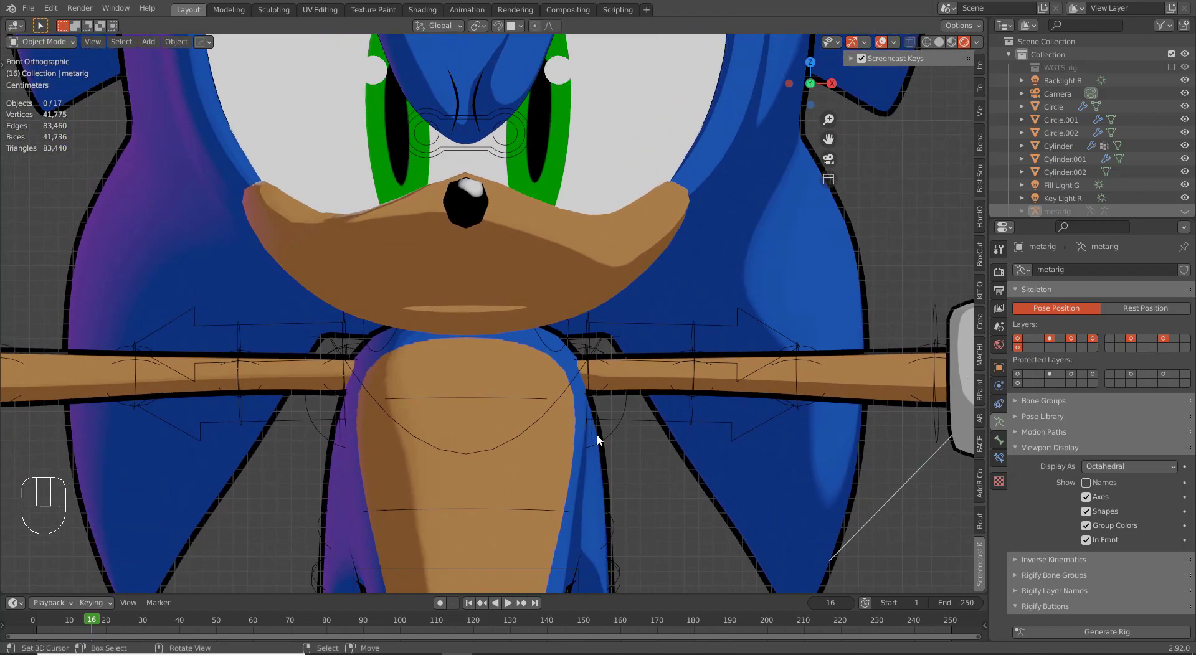
left_click(630, 326)
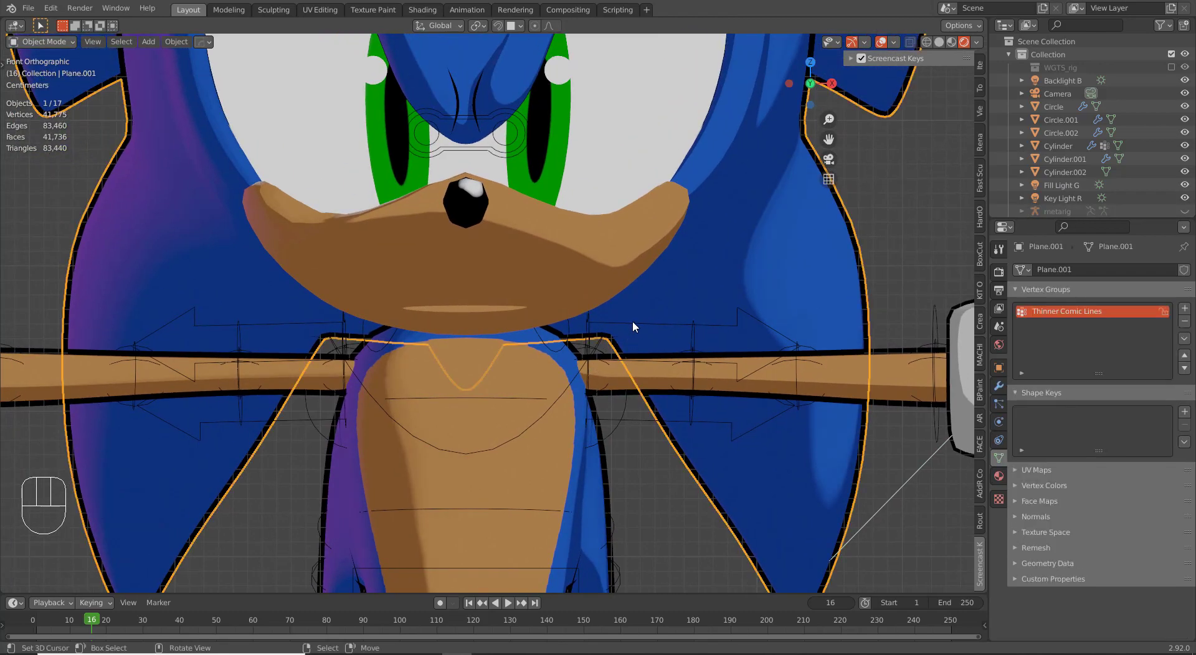
left_click(633, 324)
key("z")
middle_click_drag(585, 361, 507, 342)
left_click_drag(1165, 347, 1185, 347, "shift")
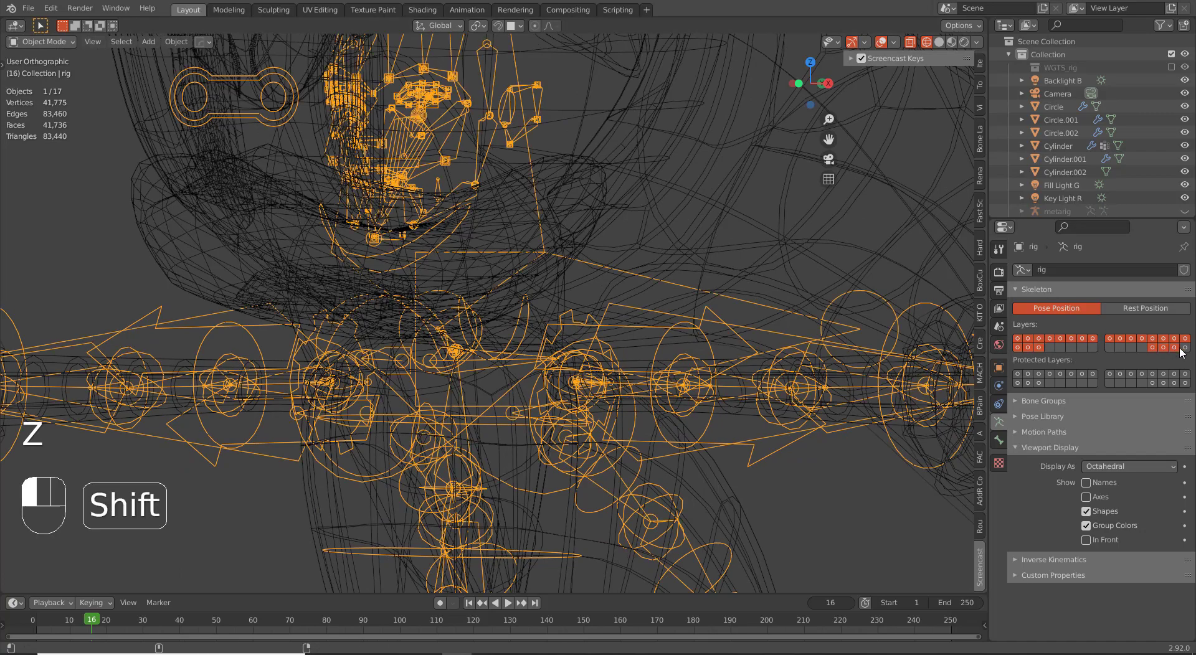
Step: Put the generated rig in Pose Mode and select the left thumb's master control
middle_click_drag(743, 313, 712, 312)
key("KP_3")
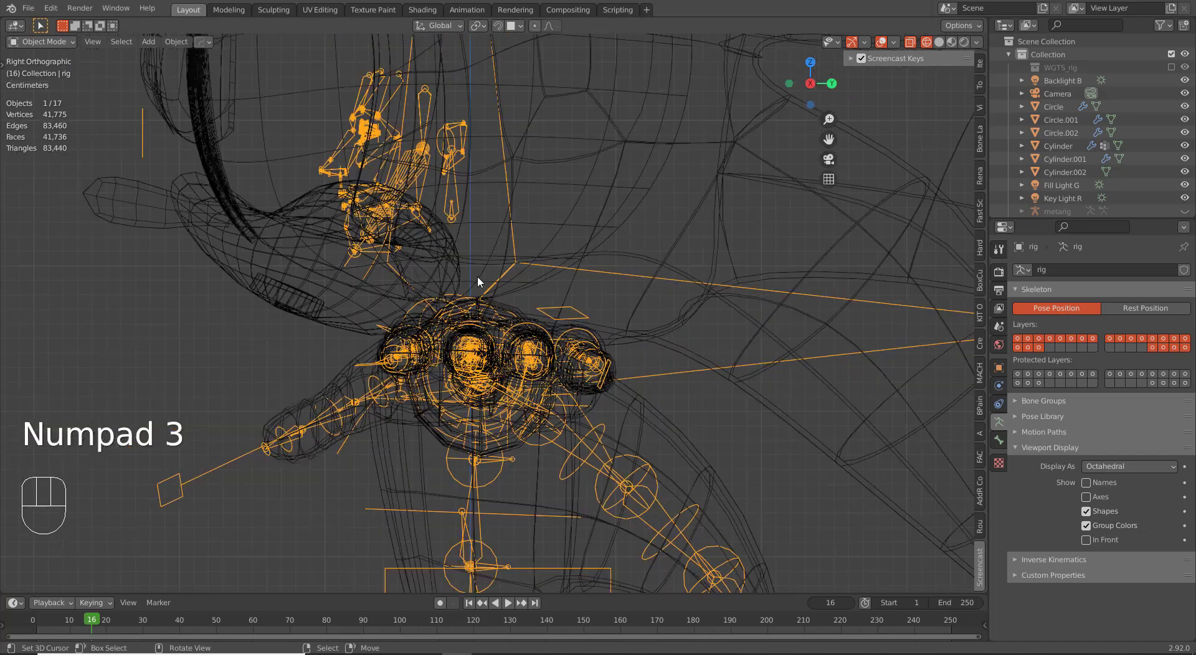
middle_click_drag(439, 303, 640, 430)
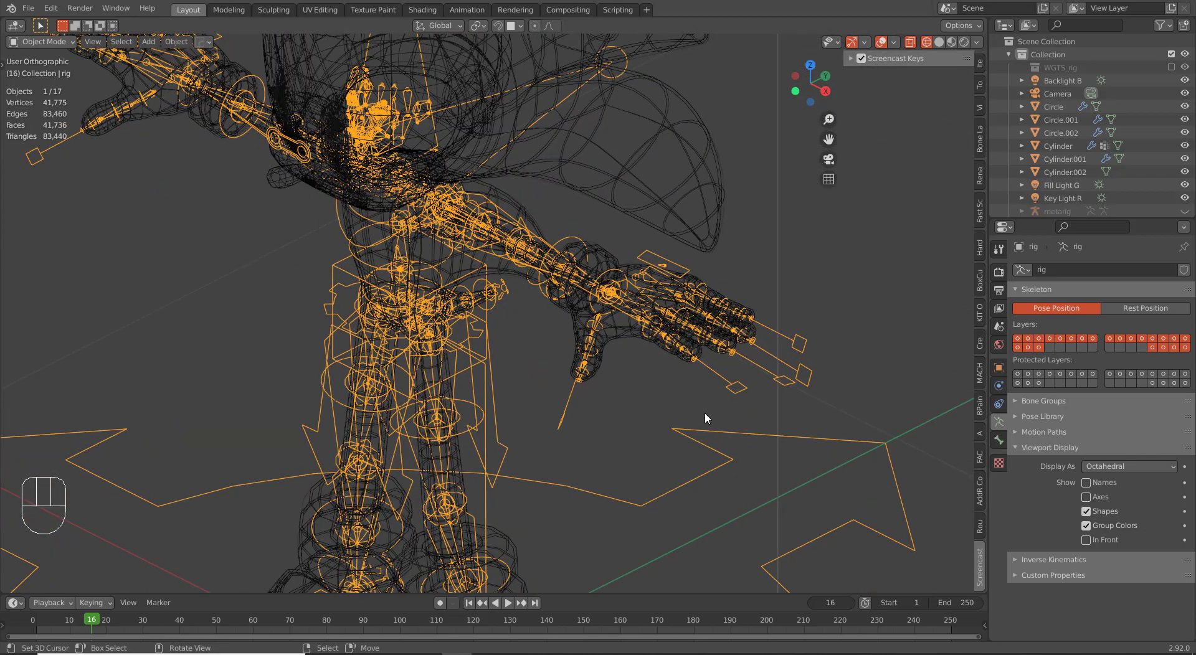
key("ctrl+Tab")
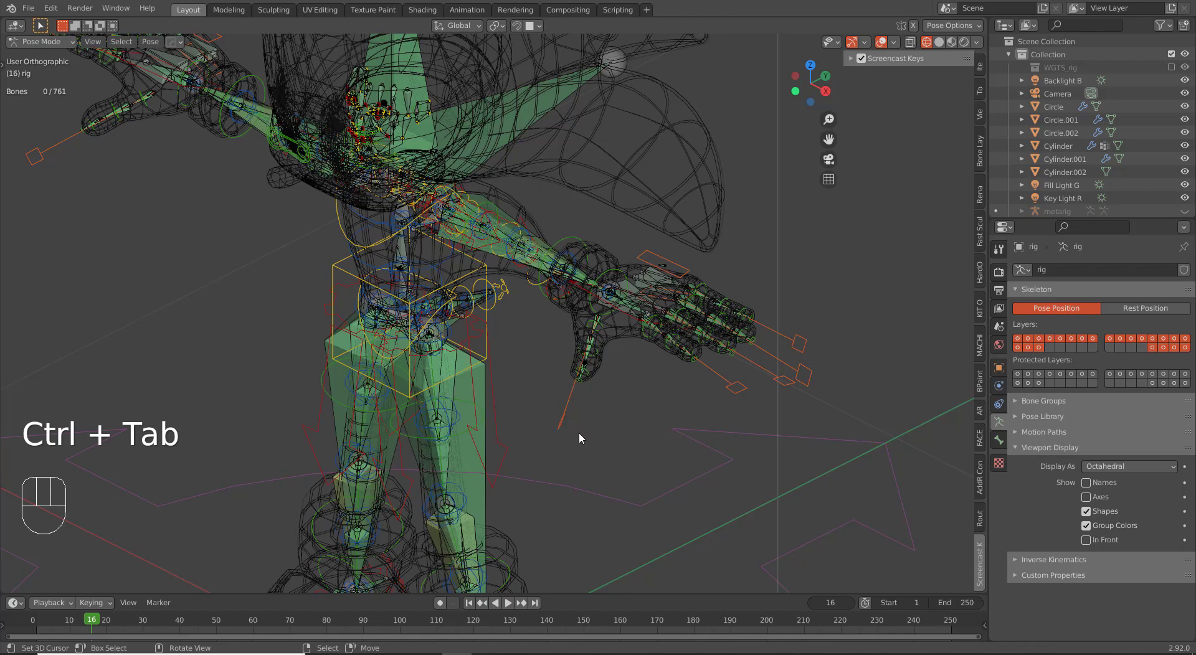
left_click(560, 422)
scroll(598, 448, "up", 2)
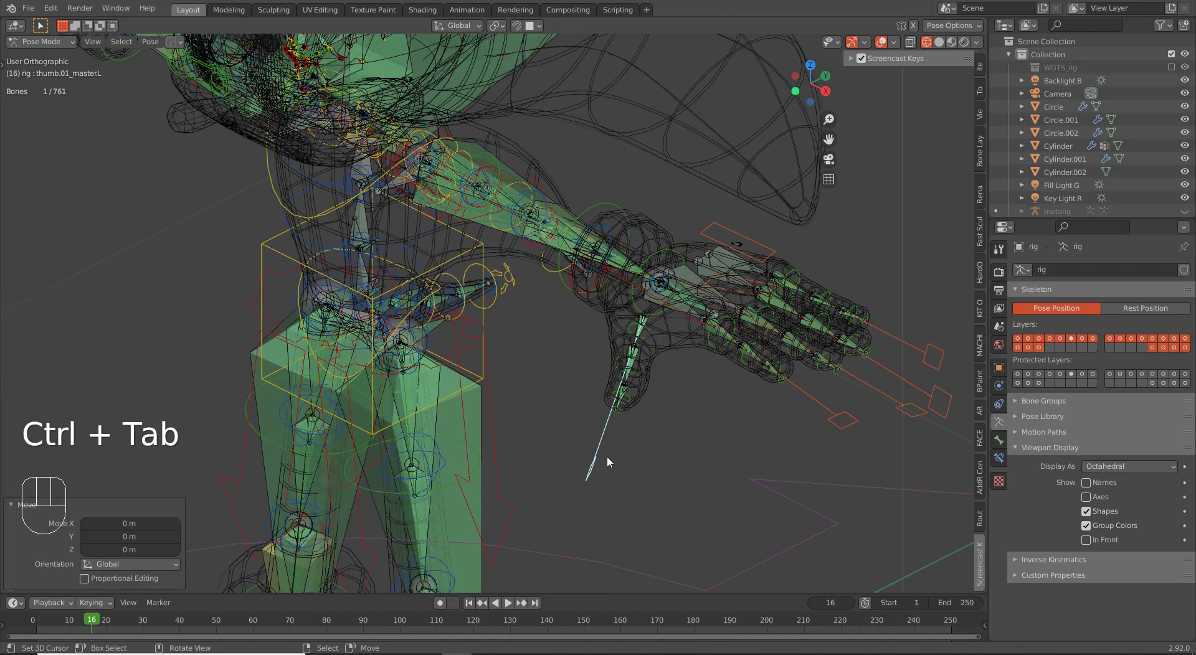
left_click(543, 358)
middle_click_drag(544, 358, 571, 310)
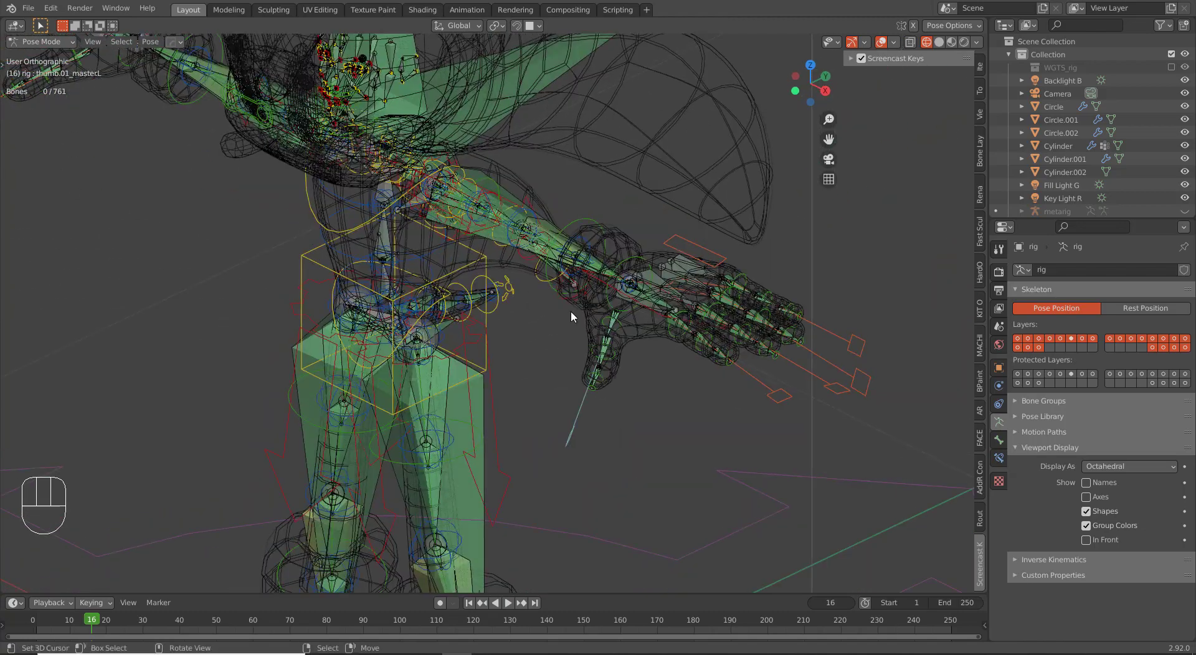
scroll(585, 361, "up", 2)
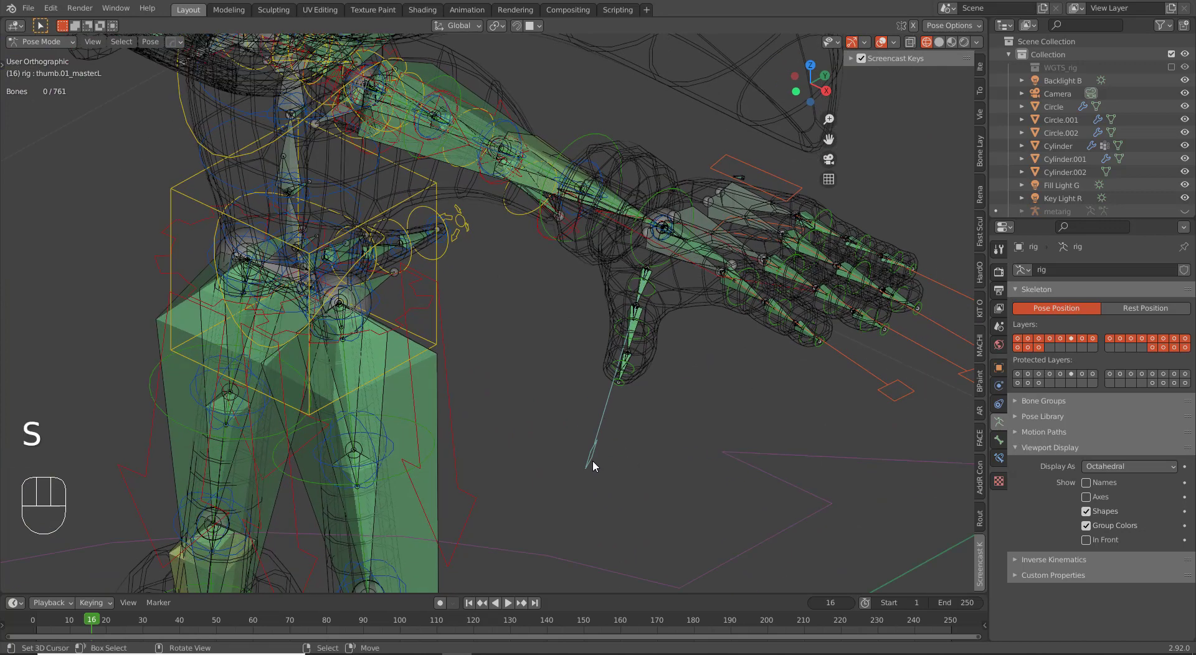
right_click(618, 485)
scroll(653, 481, "down", 3)
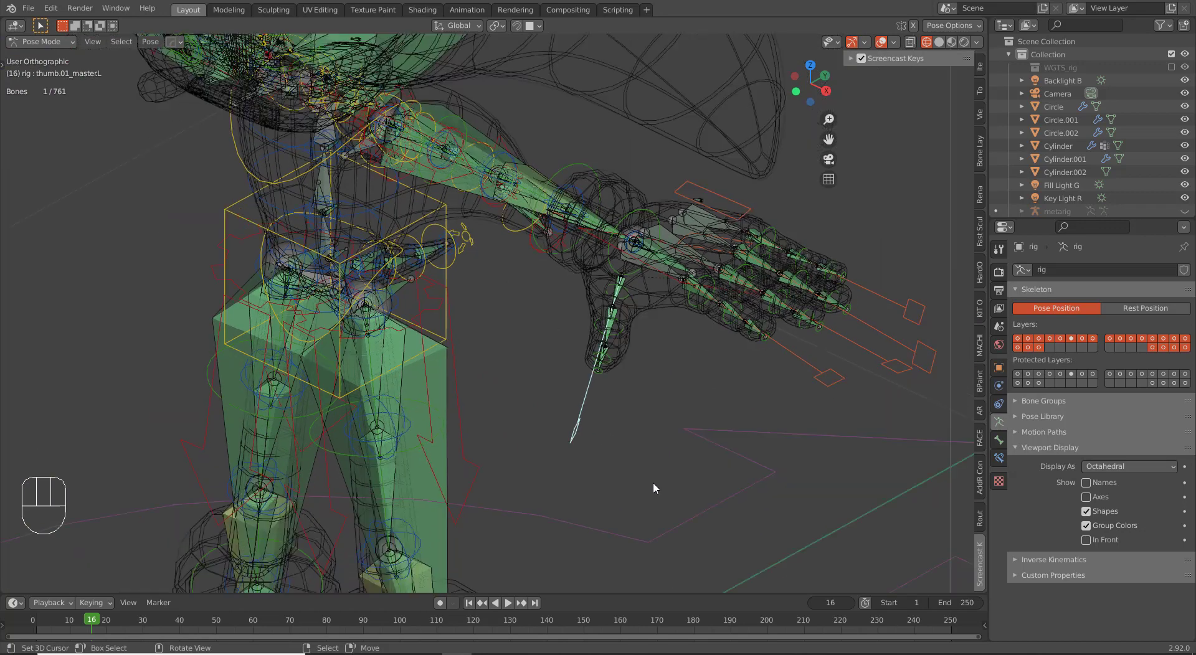
Step: Test the left thumb's bending by scaling its master control to about 0.679 and clear the scale
middle_click_drag(584, 442, 686, 482)
key("s")
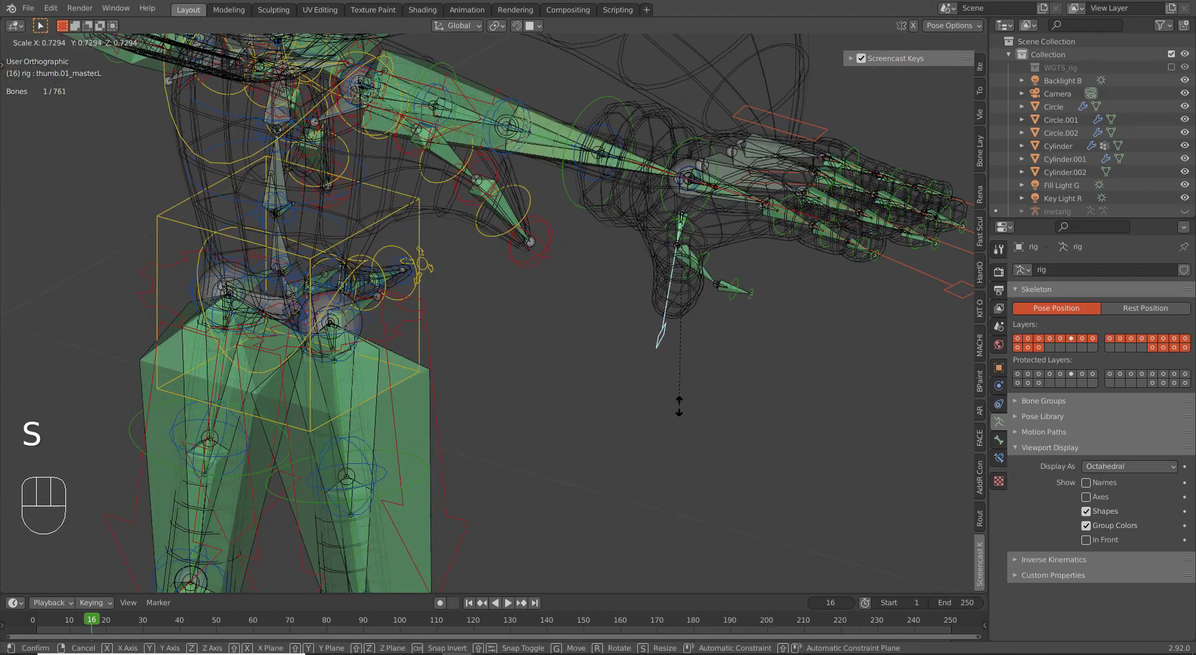
left_click(675, 396)
mouse_move(676, 396)
middle_mouse_down()
mouse_move(676, 438)
mouse_move(673, 419)
middle_mouse_up()
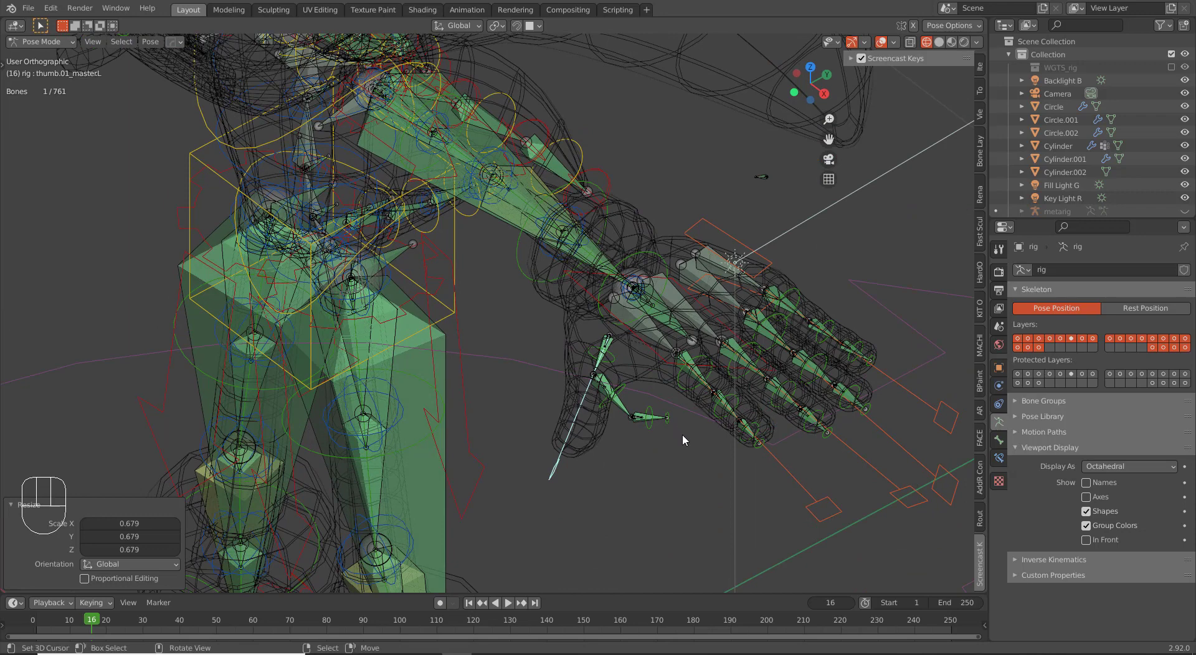
key("alt+s")
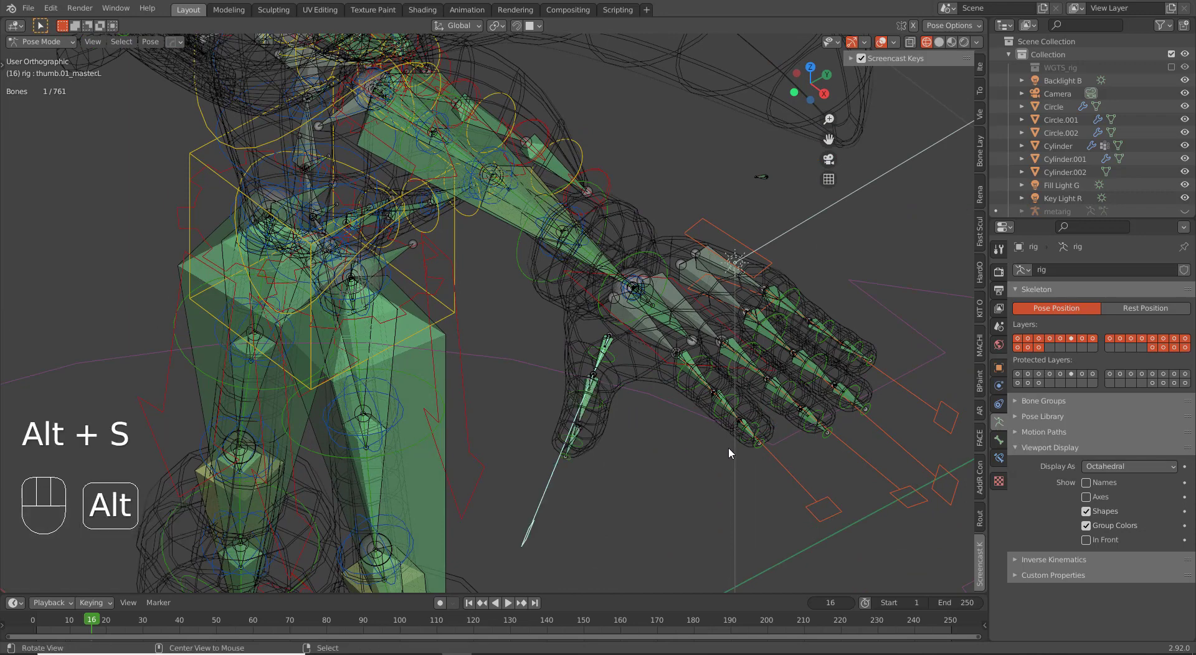
Step: Test the bending of the left index, middle, ring and pinky fingers by scaling each master control, cancelling every scale
left_click(813, 505)
key("s")
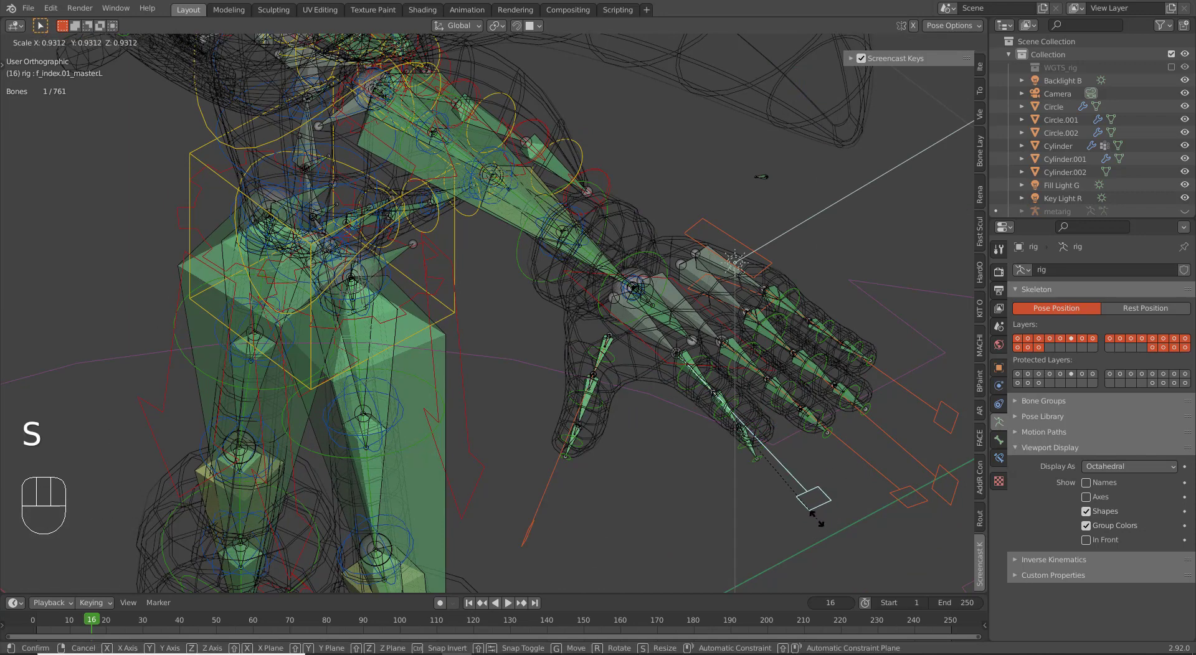
right_click(761, 459)
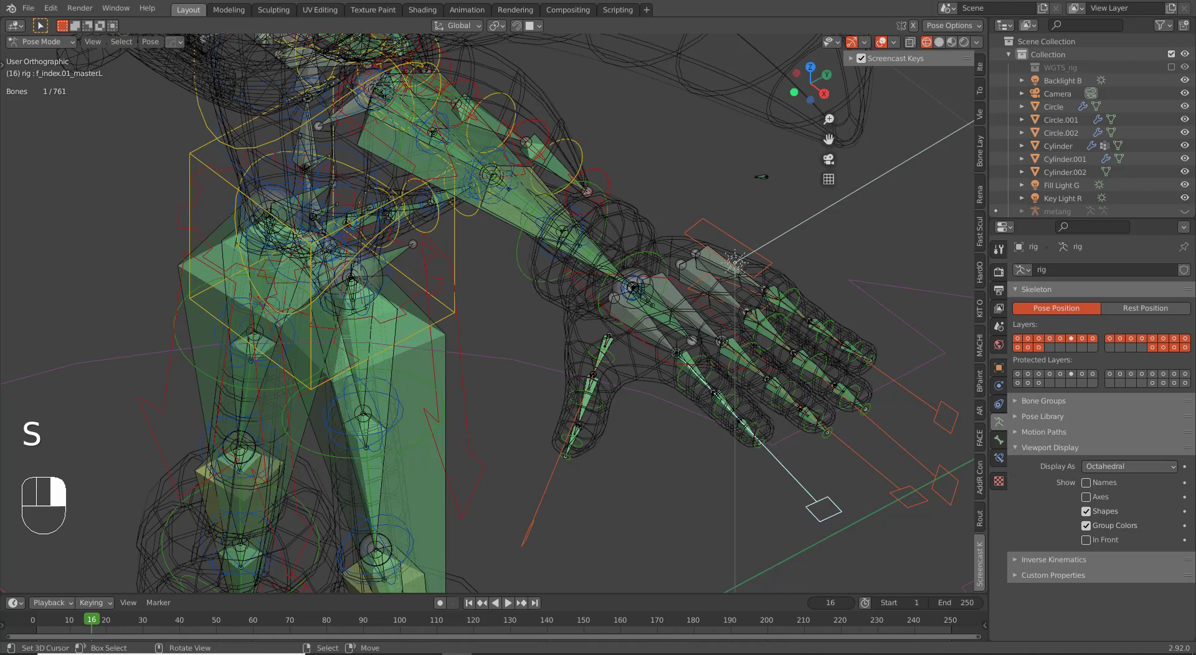
left_click(867, 463)
key("s")
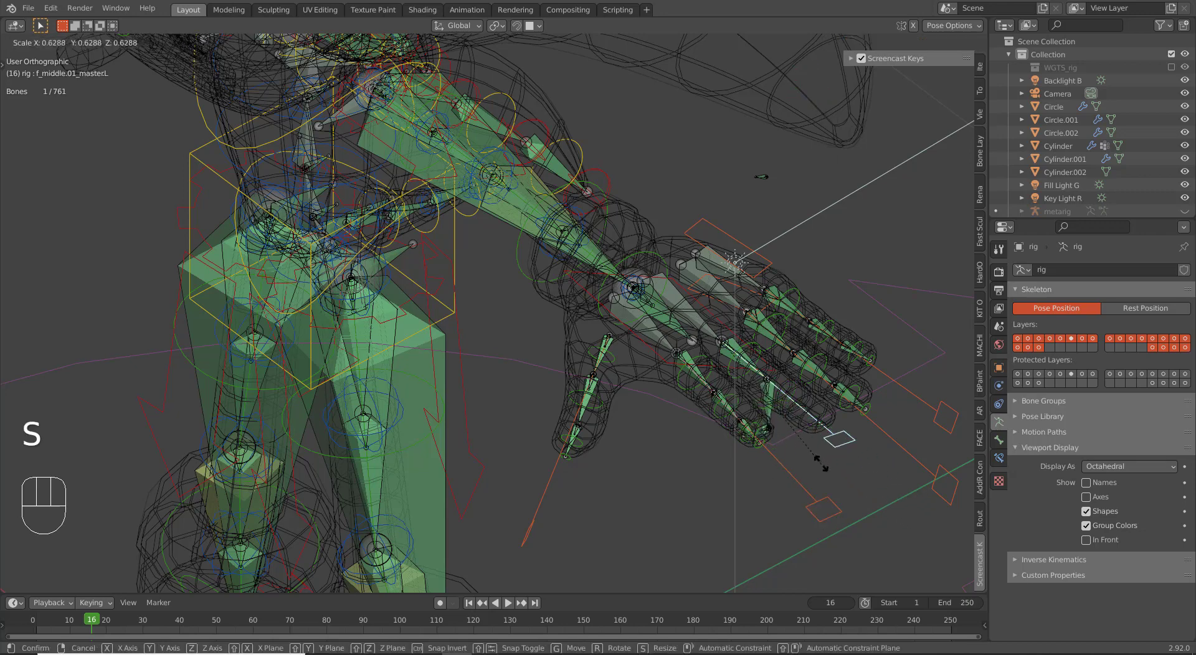
left_click(914, 454)
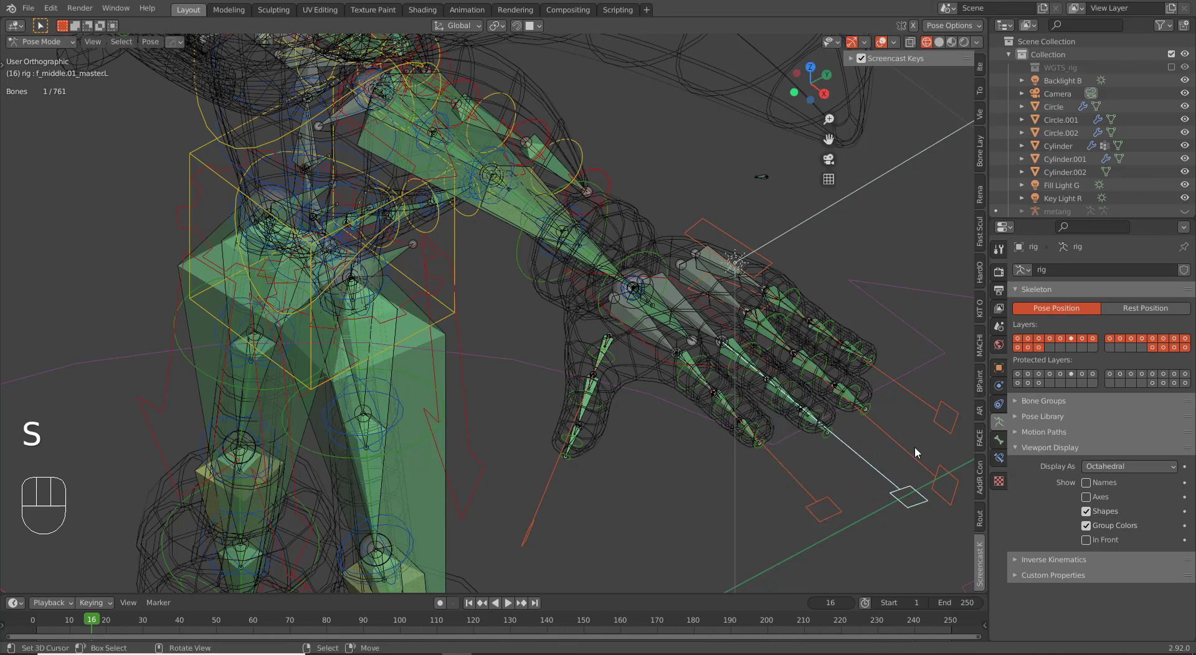
left_click(944, 485)
key("s")
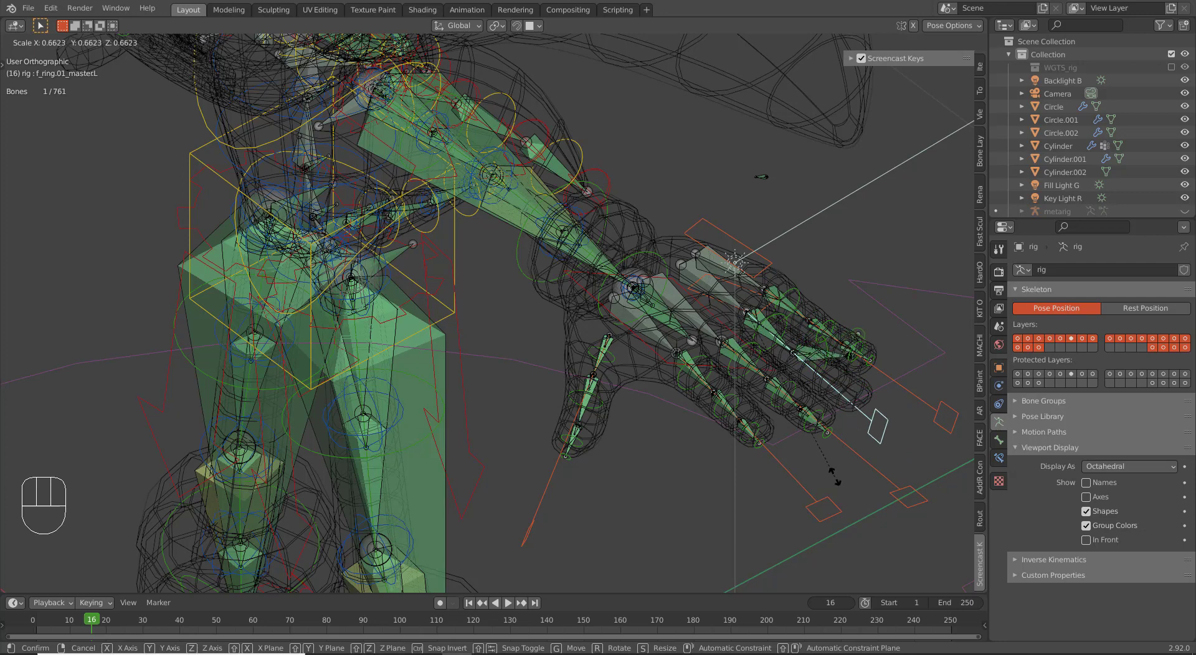
right_click(835, 478)
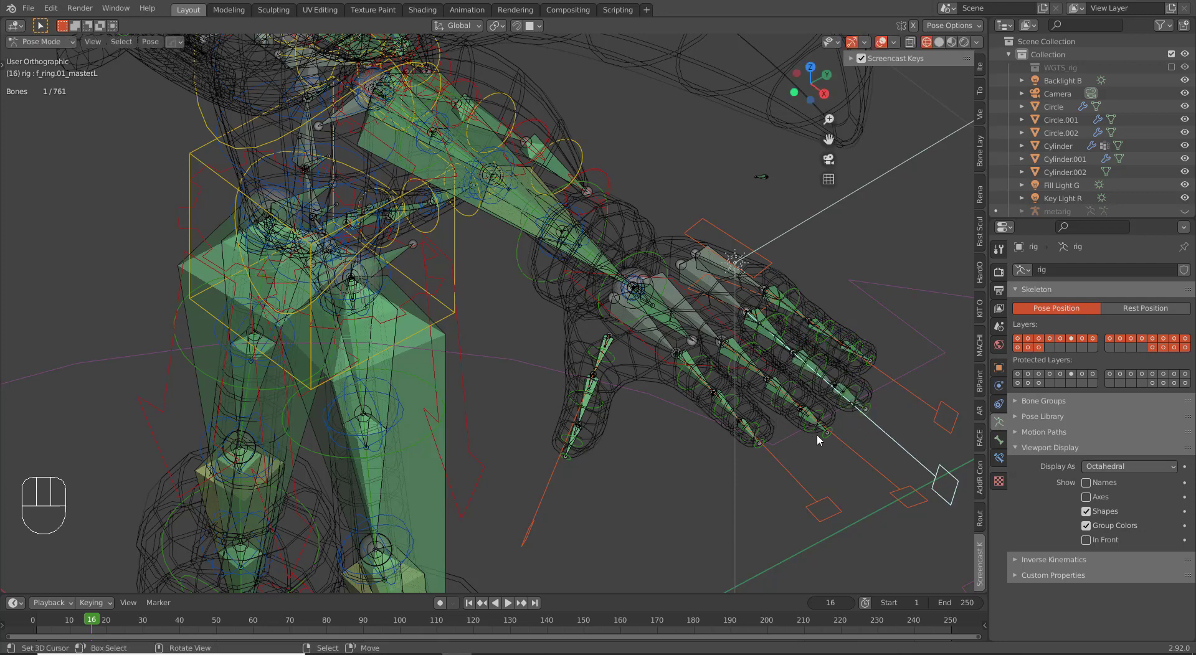
right_click(947, 419)
key("s")
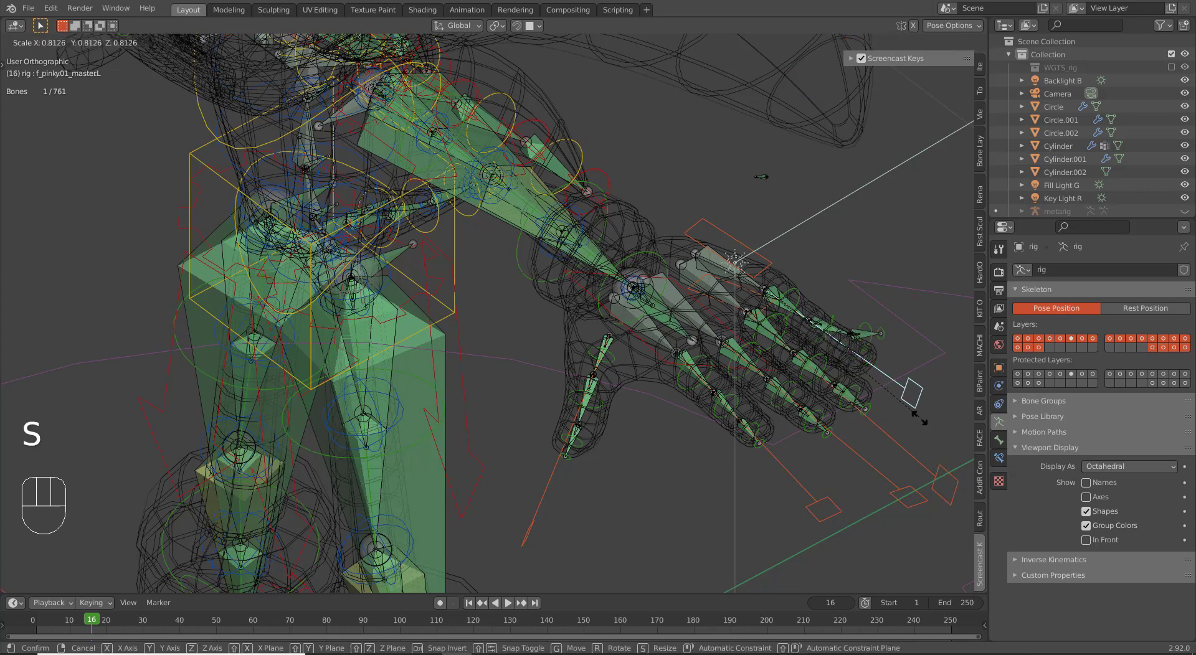
right_click(881, 403)
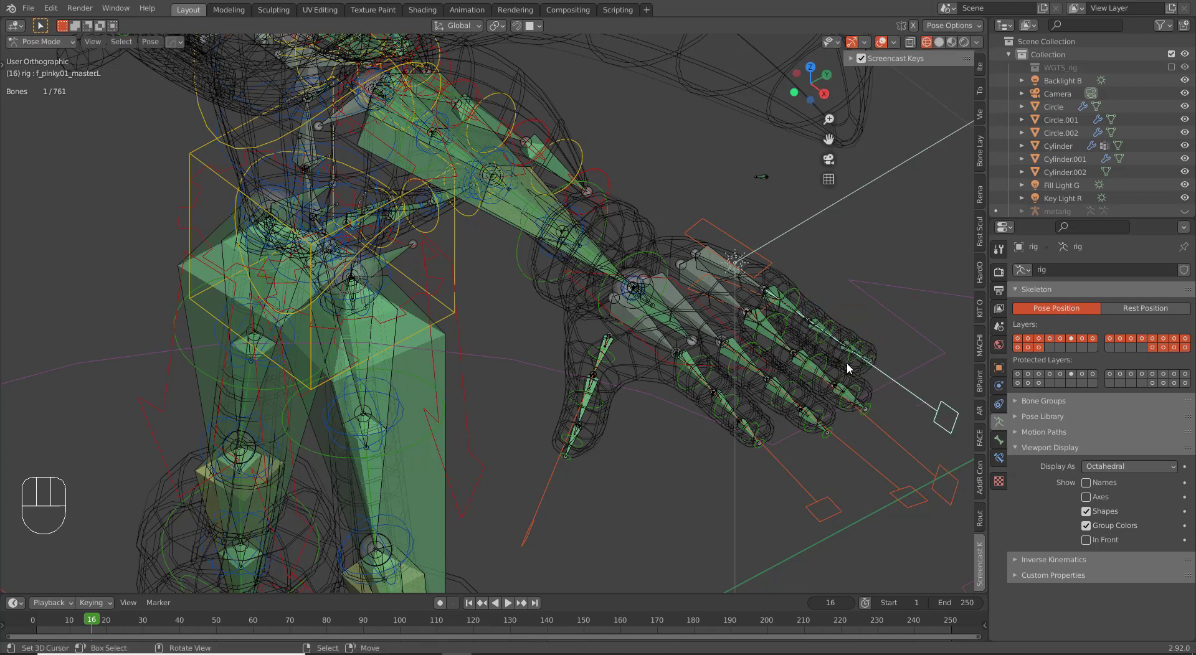
Step: Display the rig's bone axes in Edit Mode and examine the axis orientation of the left hand's finger bones
key("Tab")
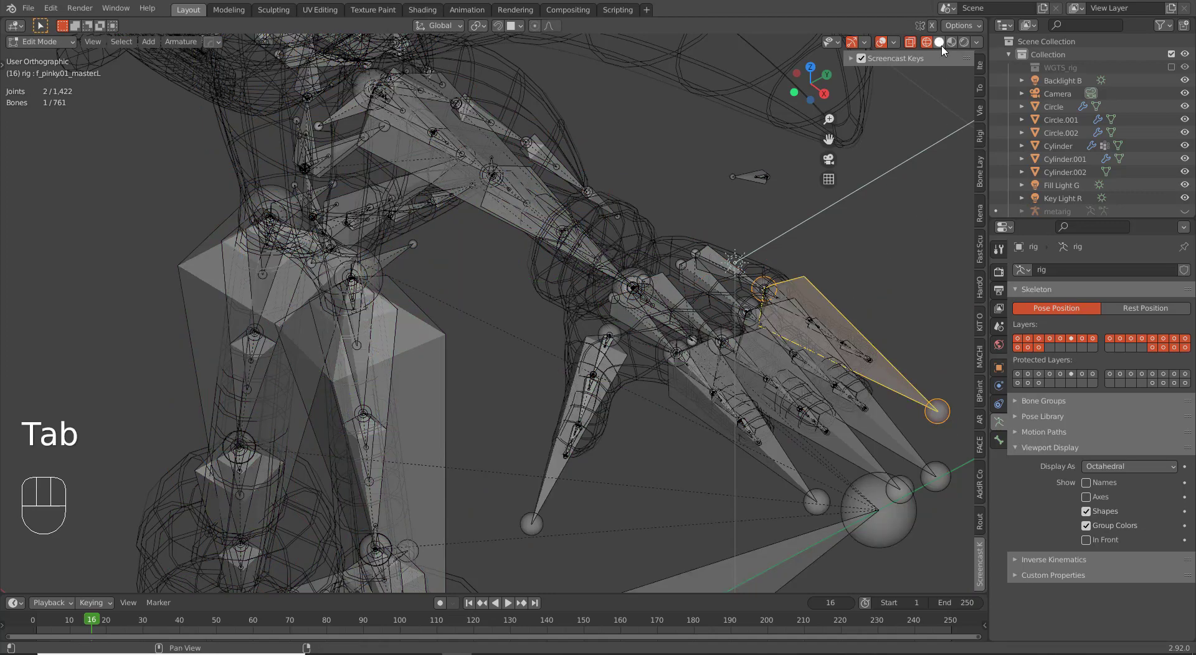
middle_click_drag(641, 393, 425, 361)
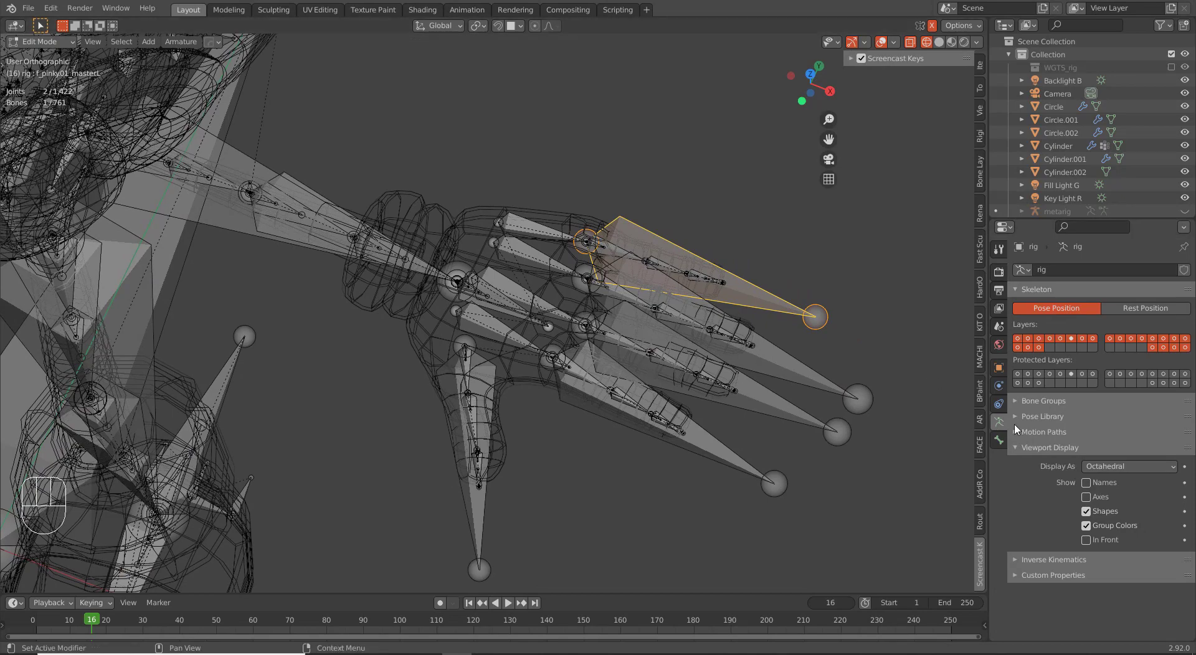
left_click(1094, 501)
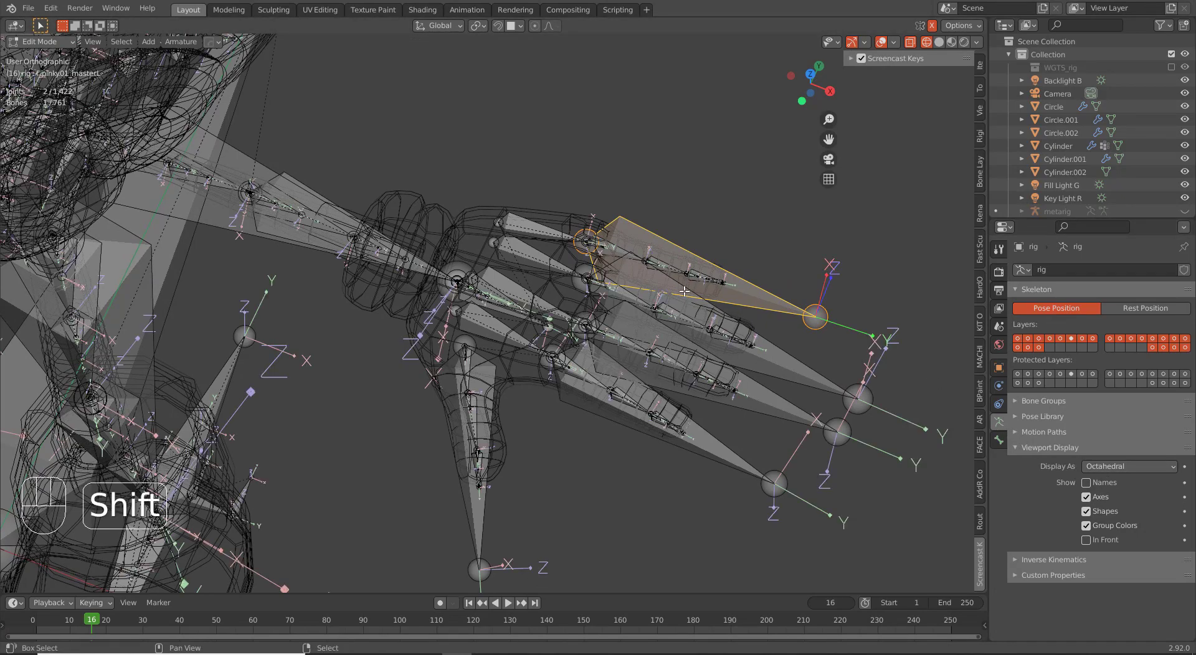
middle_click_drag(740, 347, 603, 323, "shift")
middle_click_drag(603, 323, 714, 273)
scroll(488, 306, "up", 1)
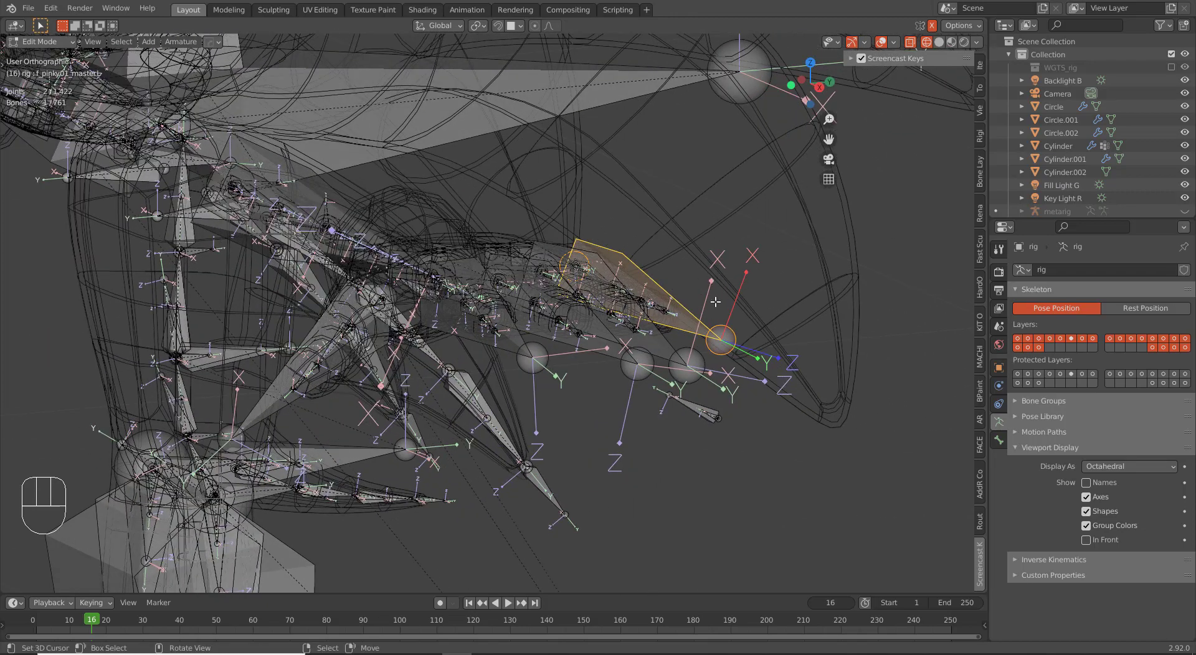
middle_click_drag(689, 360, 609, 400)
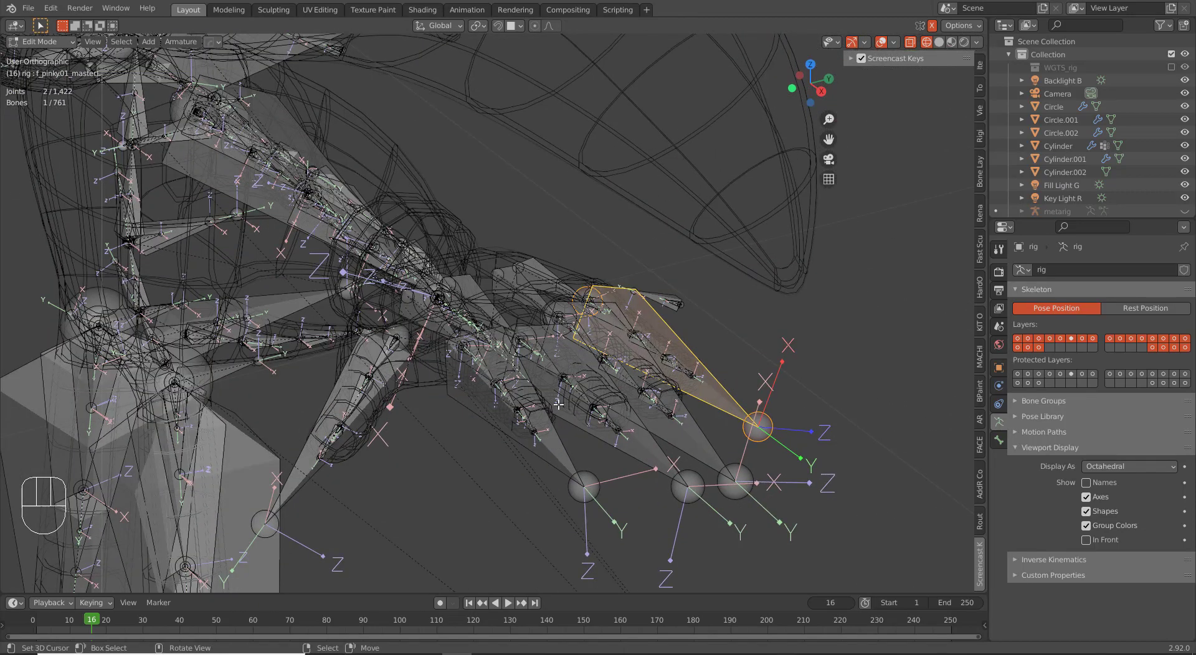
middle_click_drag(672, 427, 658, 479)
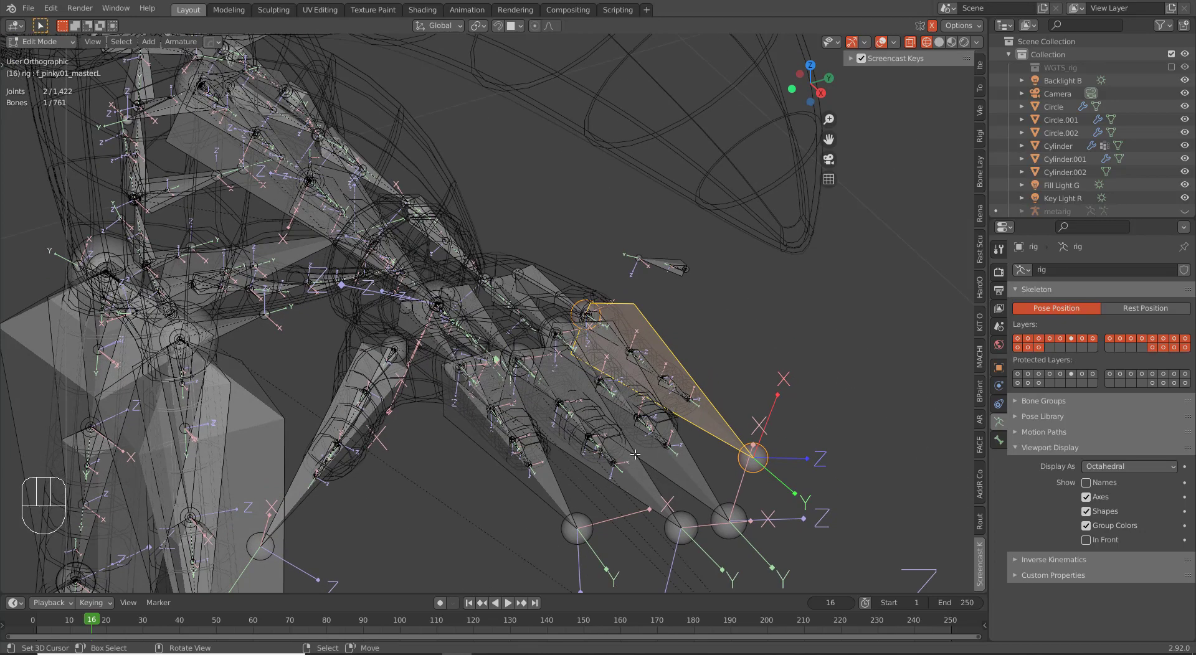
Step: Box-select the bones of the left hand's ring and pinky fingers together with their master bones
middle_click_drag(507, 348, 665, 318)
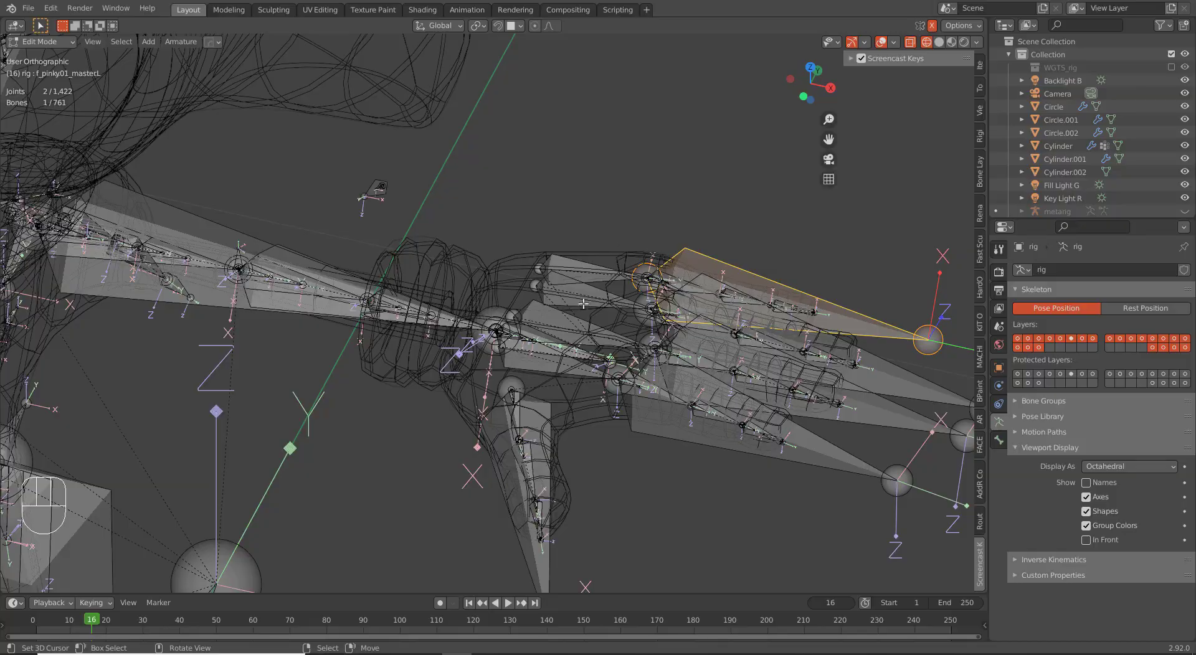
middle_click_drag(626, 305, 636, 344)
middle_click_drag(749, 355, 712, 293)
key("b")
left_click_drag(666, 265, 895, 396)
key("b")
middle_click_drag(721, 434, 783, 349)
key("b")
left_click_drag(766, 361, 835, 403)
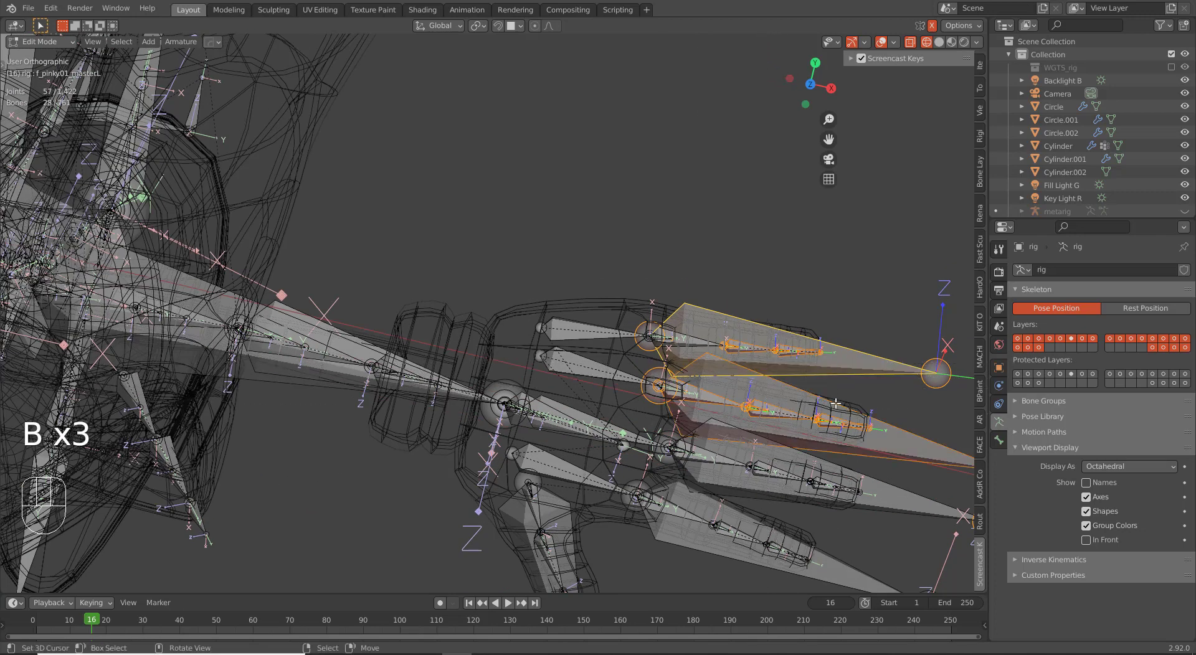
Step: Correct the box selection so it leaves out the tip joint of the middle finger's master bone
middle_click_drag(866, 439, 631, 334, "shift")
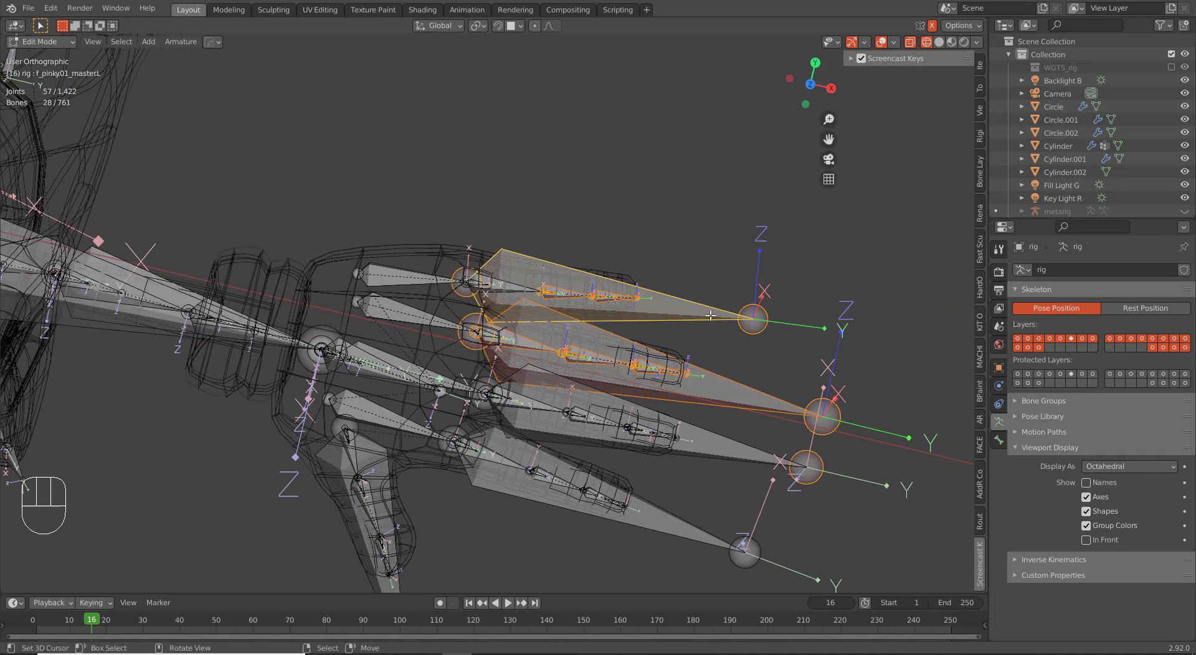
key("ctrl+z")
key("b")
right_click(773, 445)
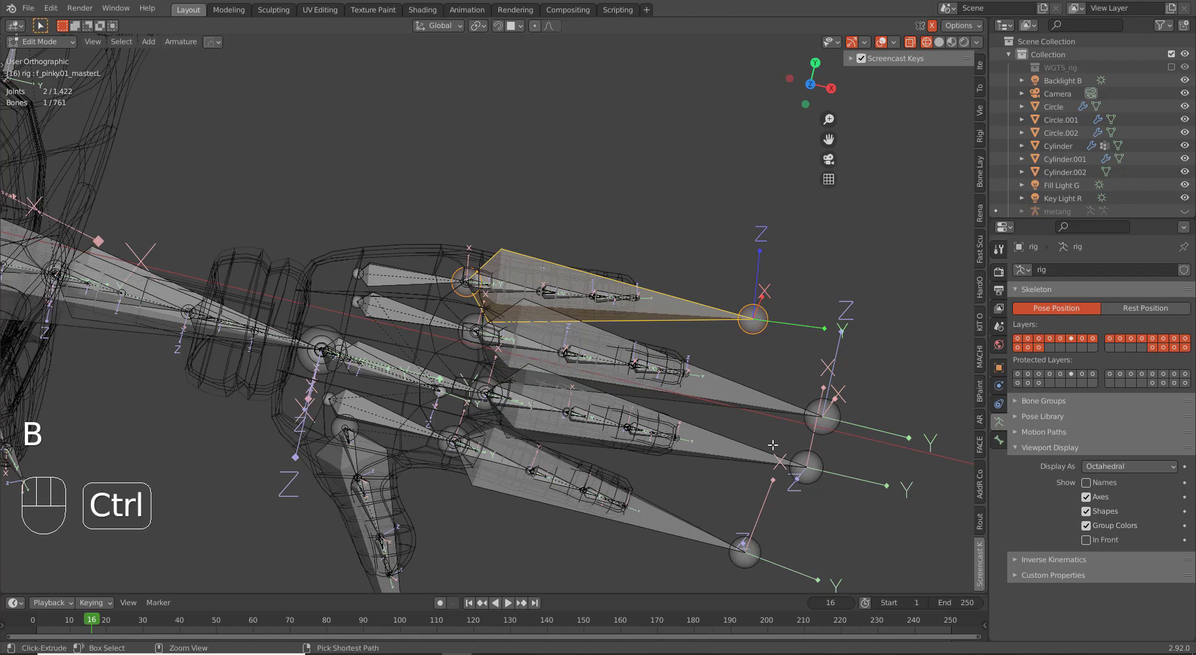
key("ctrl+z")
key("b")
left_click_drag(767, 438, 820, 504)
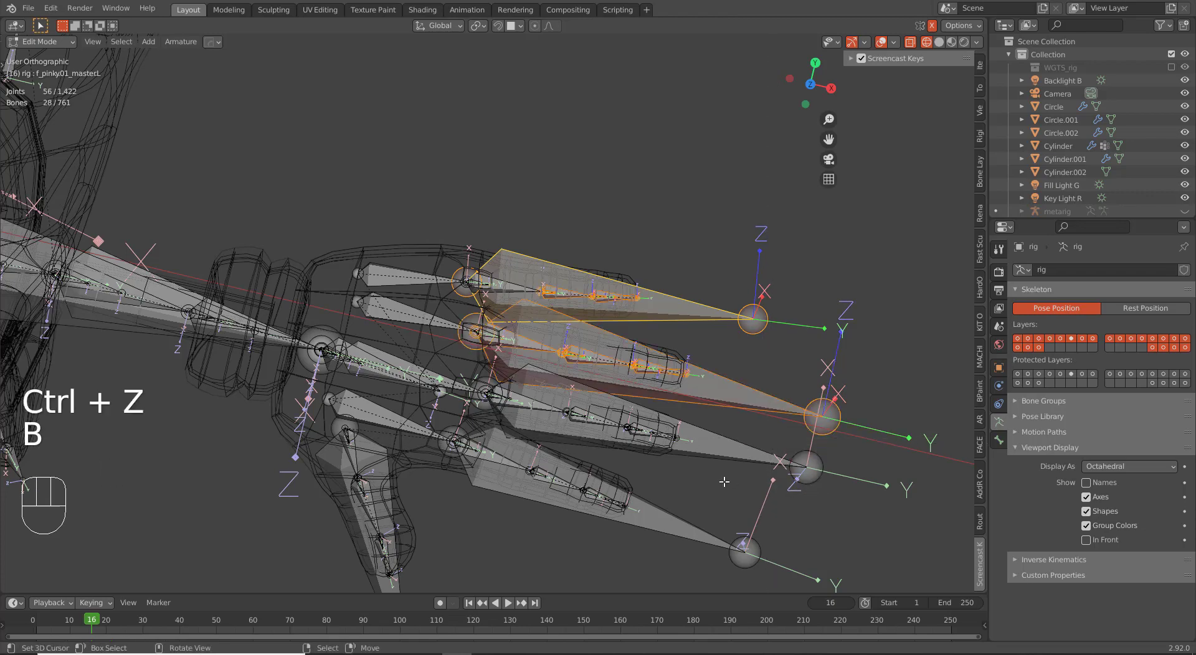
Step: Add the knuckle-side base bones of the left pinky and ring fingers to the bone selection
middle_click_drag(724, 482, 501, 401)
key("b")
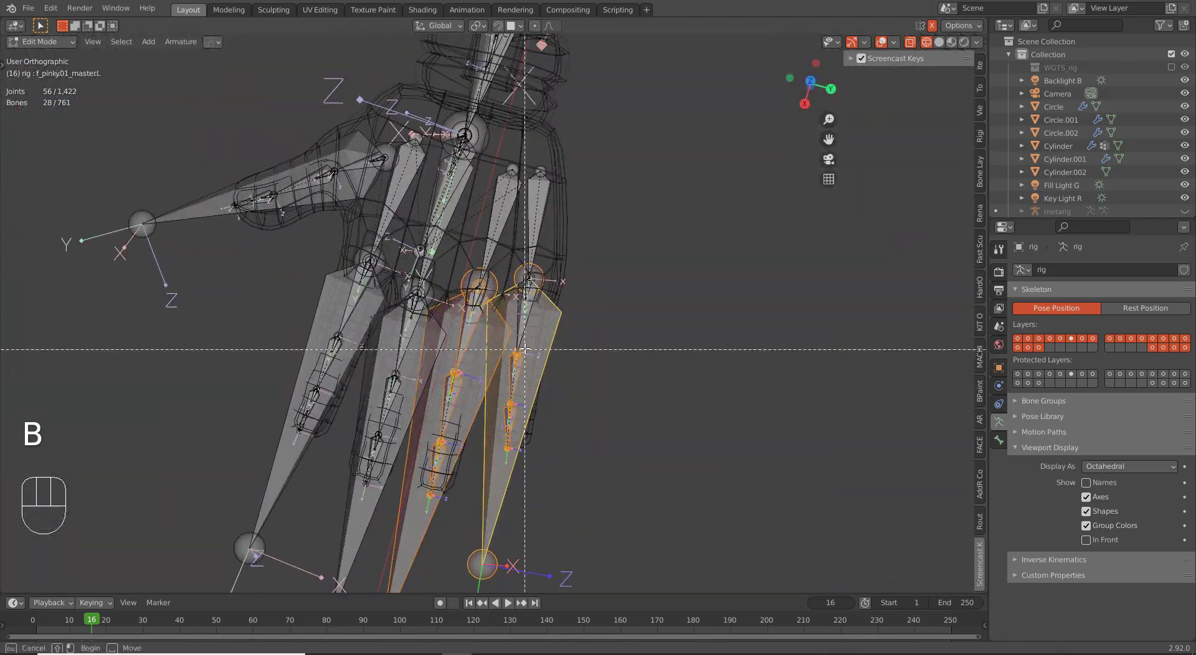
mouse_move(523, 305)
left_mouse_down()
mouse_move(534, 321)
mouse_move(533, 309)
left_mouse_up()
key("b")
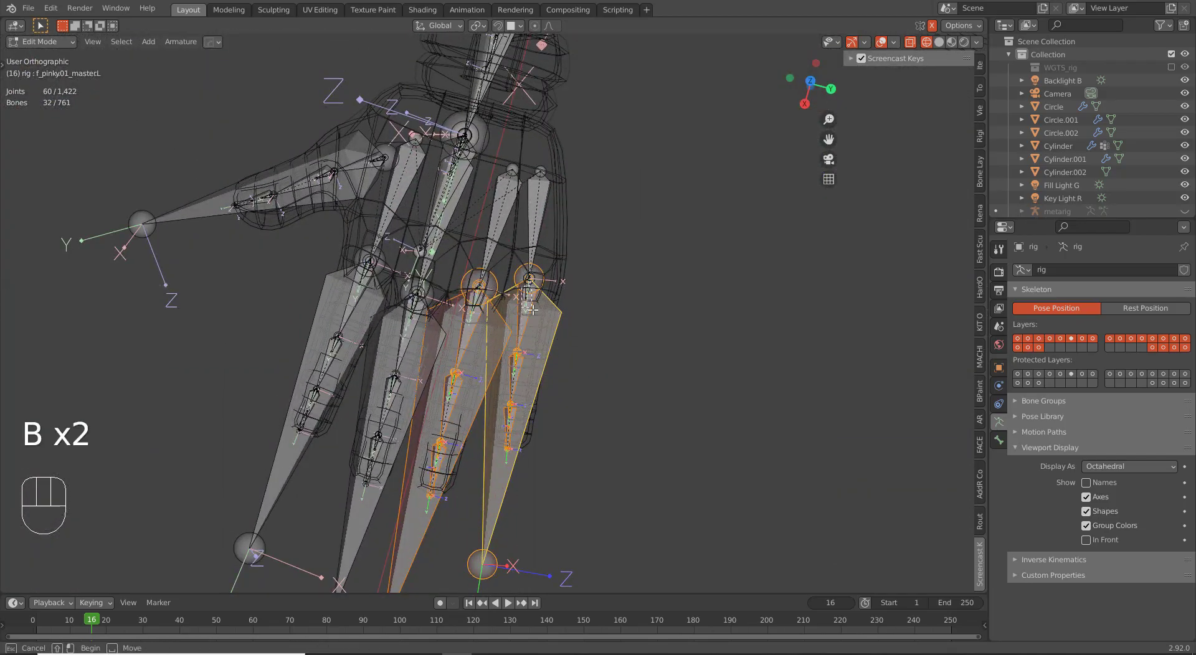
key("b")
key("b")
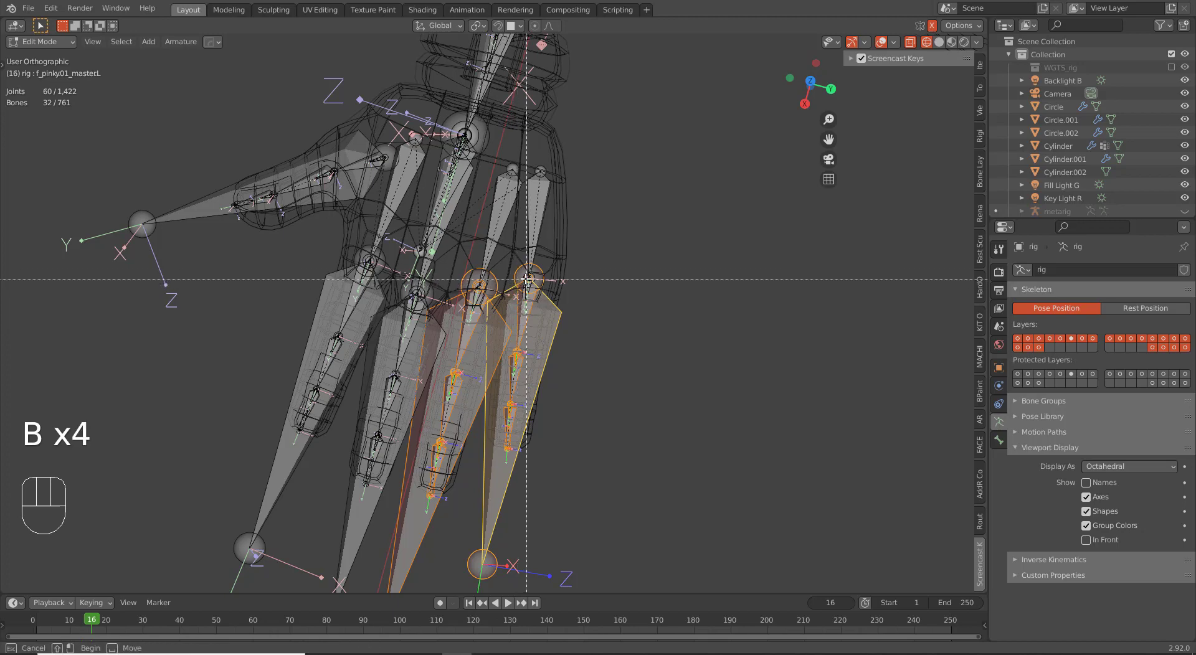
left_click_drag(543, 314, 543, 316)
key("b")
left_click_drag(467, 279, 489, 317)
Step: Roll the selected ring and pinky bones by about 78° and put the rig back in Pose Mode
scroll(541, 415, "down", 2)
scroll(542, 417, "up", 1)
middle_click_drag(542, 416, 577, 419)
scroll(542, 396, "up", 7)
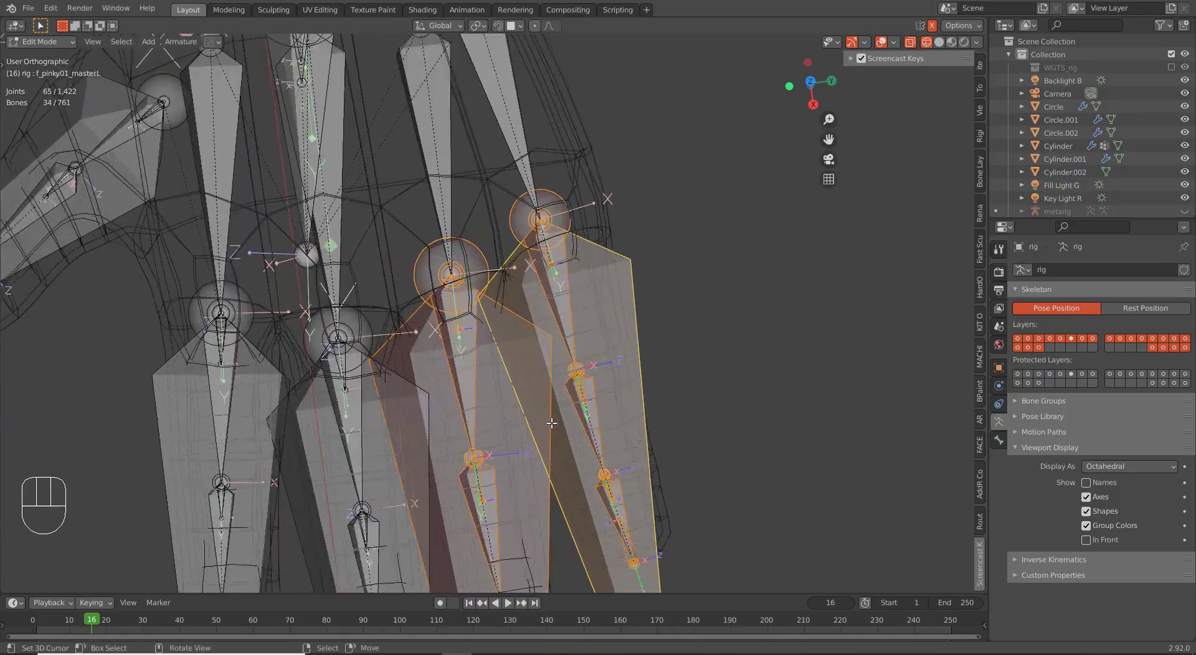
scroll(417, 346, "down", 2)
middle_click_drag(416, 345, 446, 155)
scroll(535, 324, "down", 4)
middle_click_drag(549, 334, 598, 324)
key("ctrl+r")
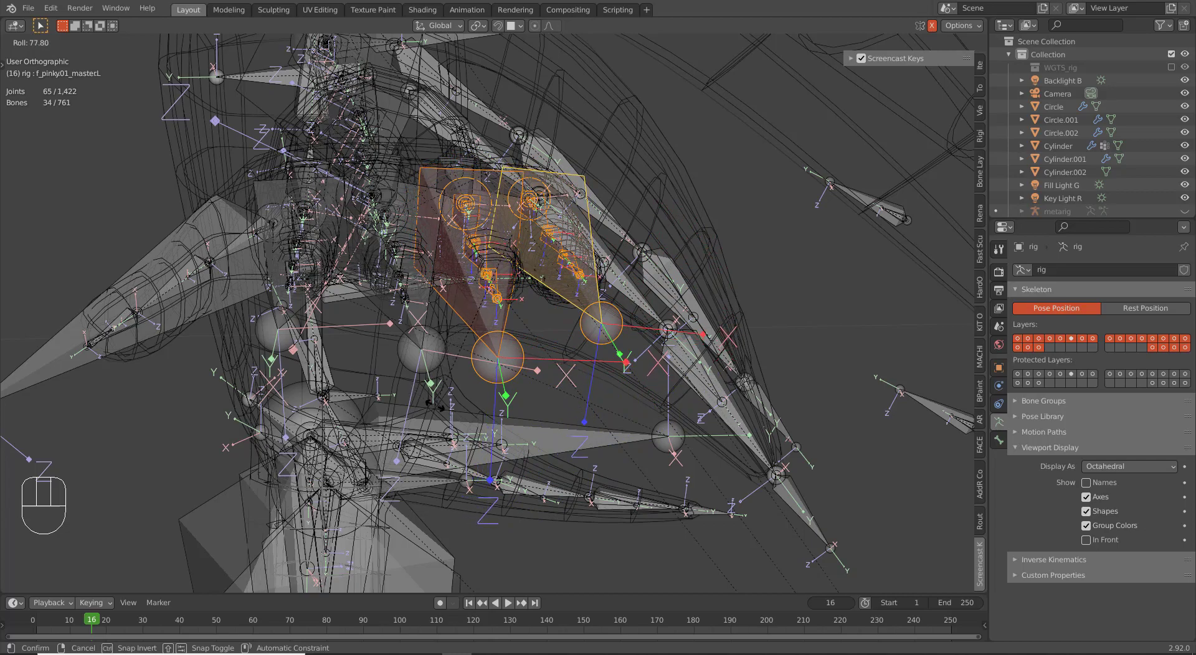
left_click(436, 406)
key("Tab")
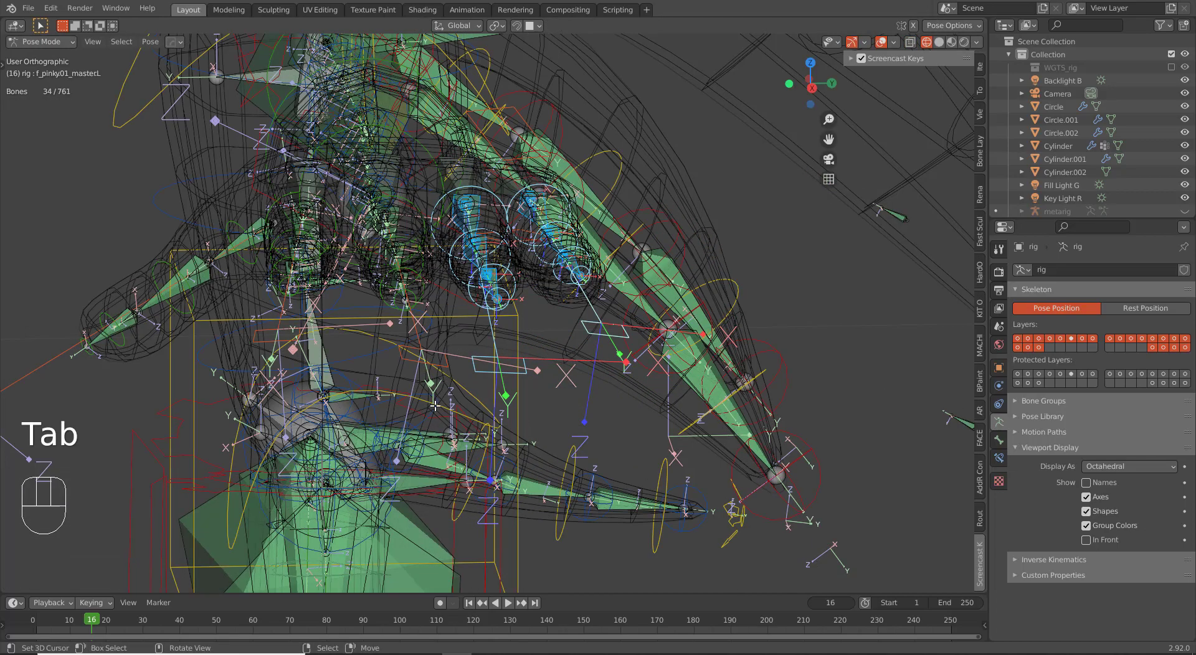
Step: Test the left ring finger's bending by scaling its master control, cancelling each scale
scroll(438, 393, "down", 3)
middle_click_drag(440, 383, 128, 340)
scroll(496, 400, "up", 1)
scroll(496, 398, "down", 4)
scroll(474, 362, "up", 4)
middle_click_drag(595, 376, 491, 373)
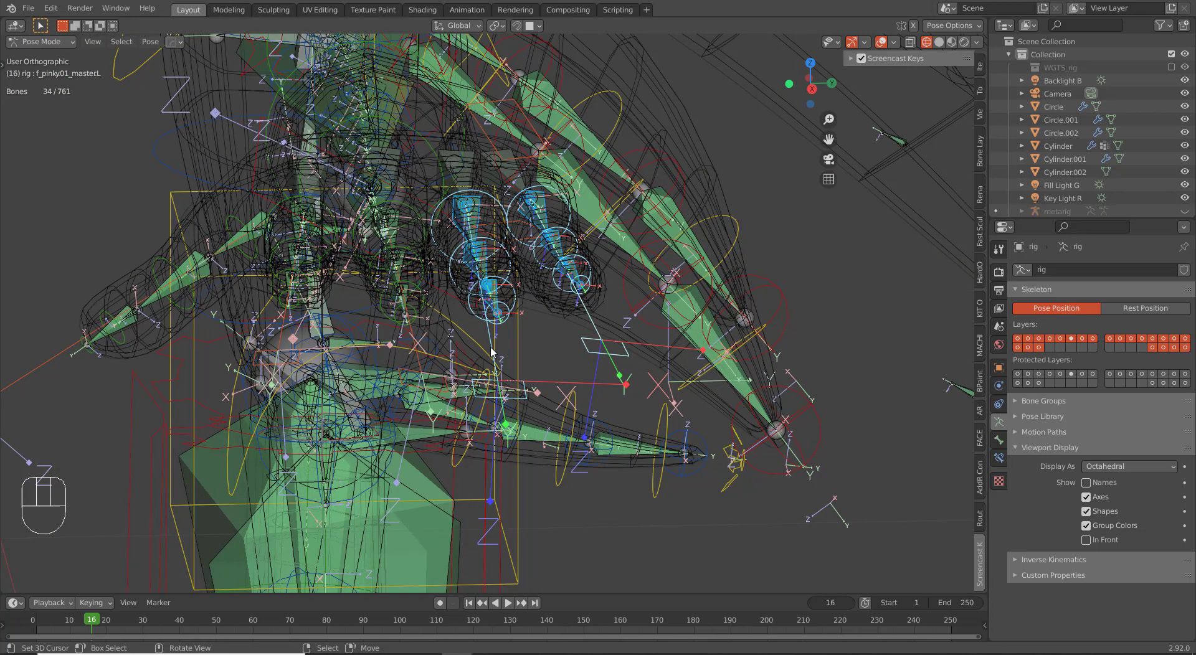
right_click(491, 353)
key("s")
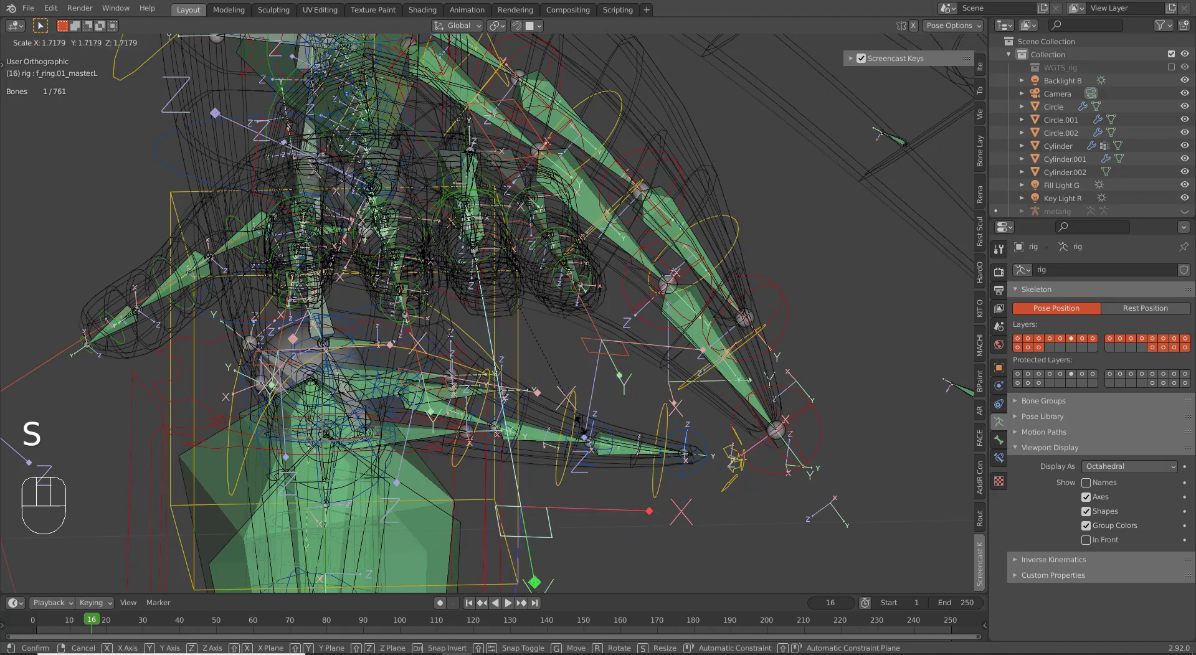
key("s")
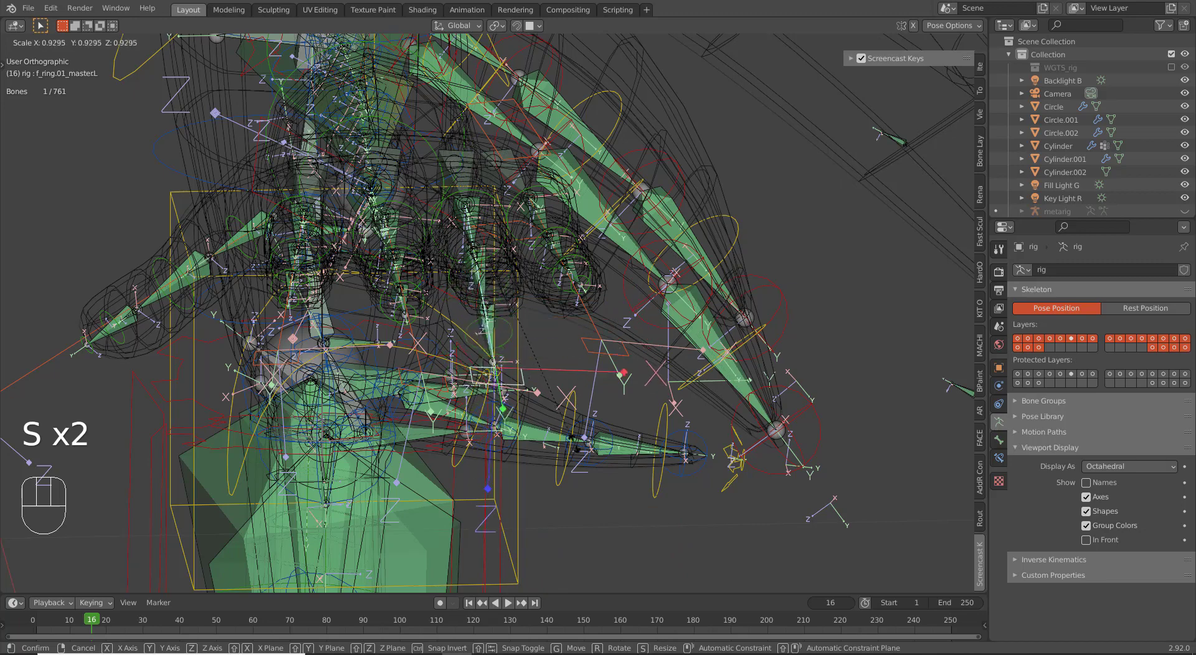
right_click(526, 377)
middle_click_drag(525, 379, 569, 413)
key("s")
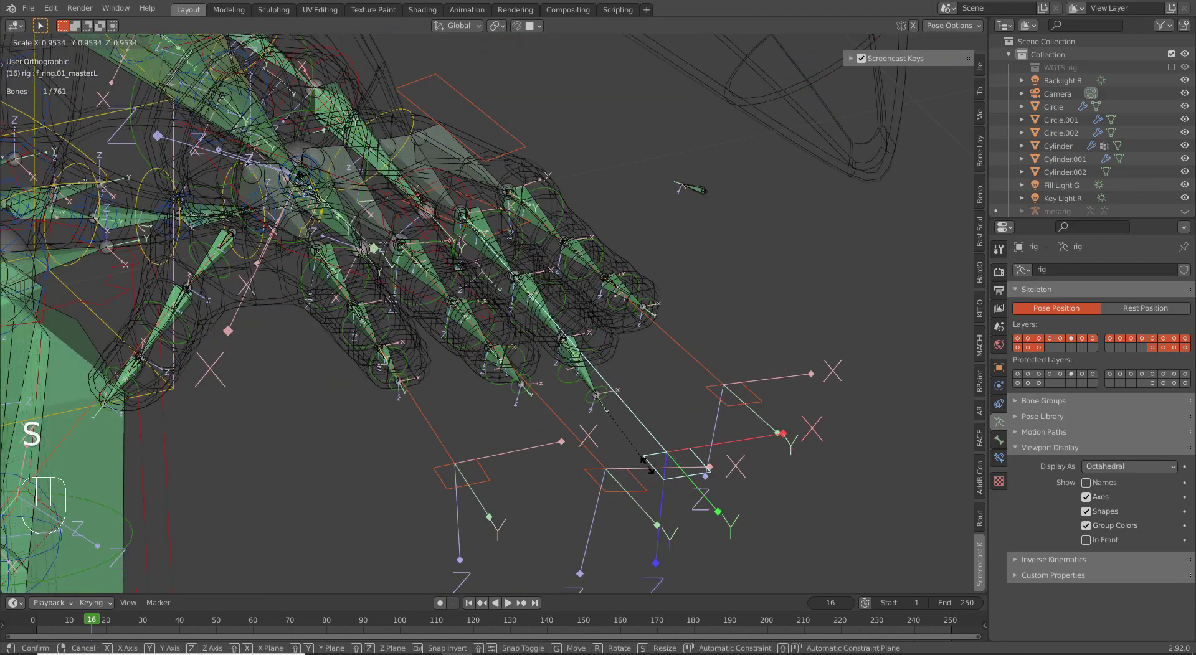
right_click(596, 416)
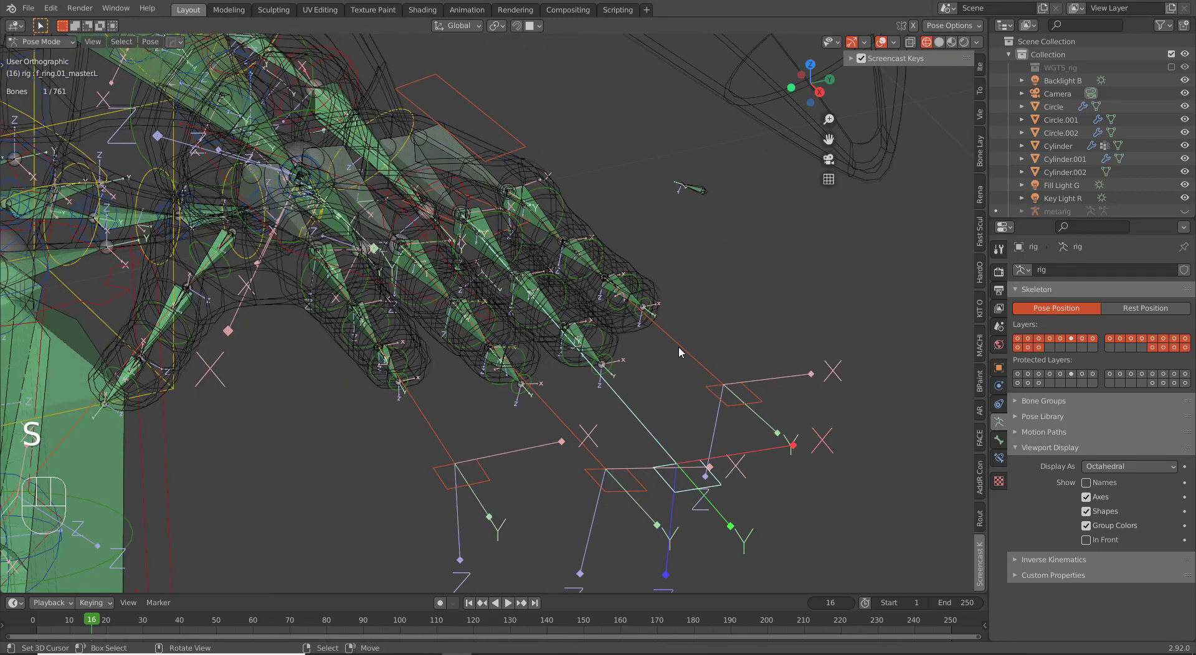
Step: Test the left pinky's bending by scaling its master control and cancel the scale
right_click(678, 347)
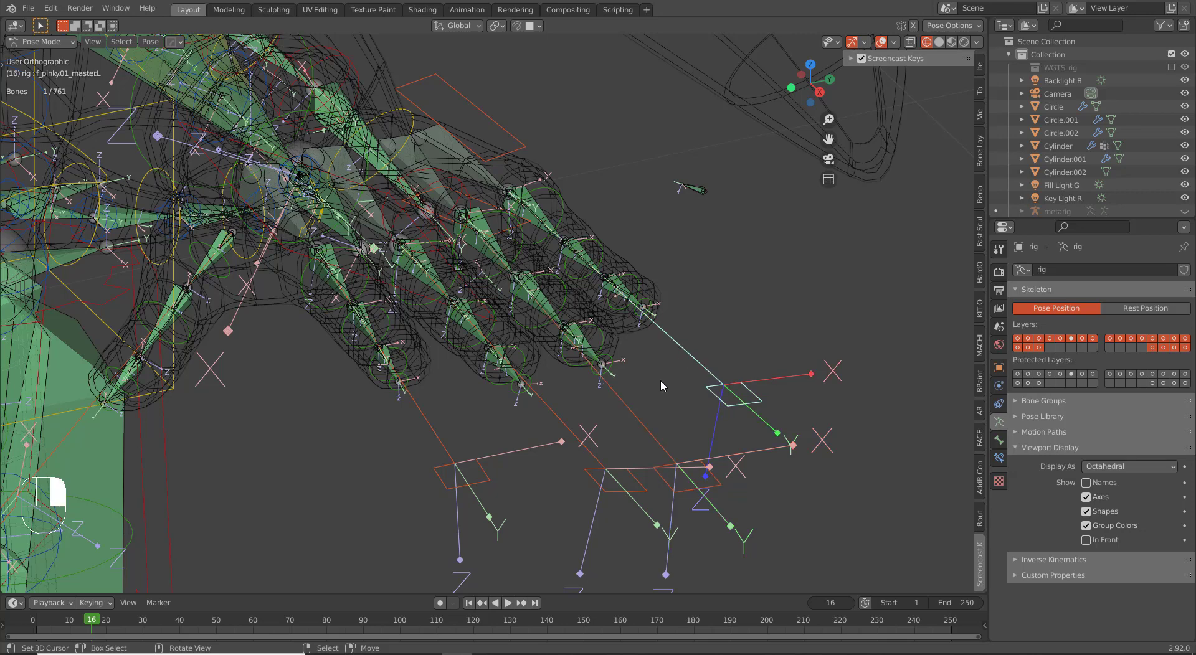
middle_click_drag(678, 384, 686, 427)
key("s")
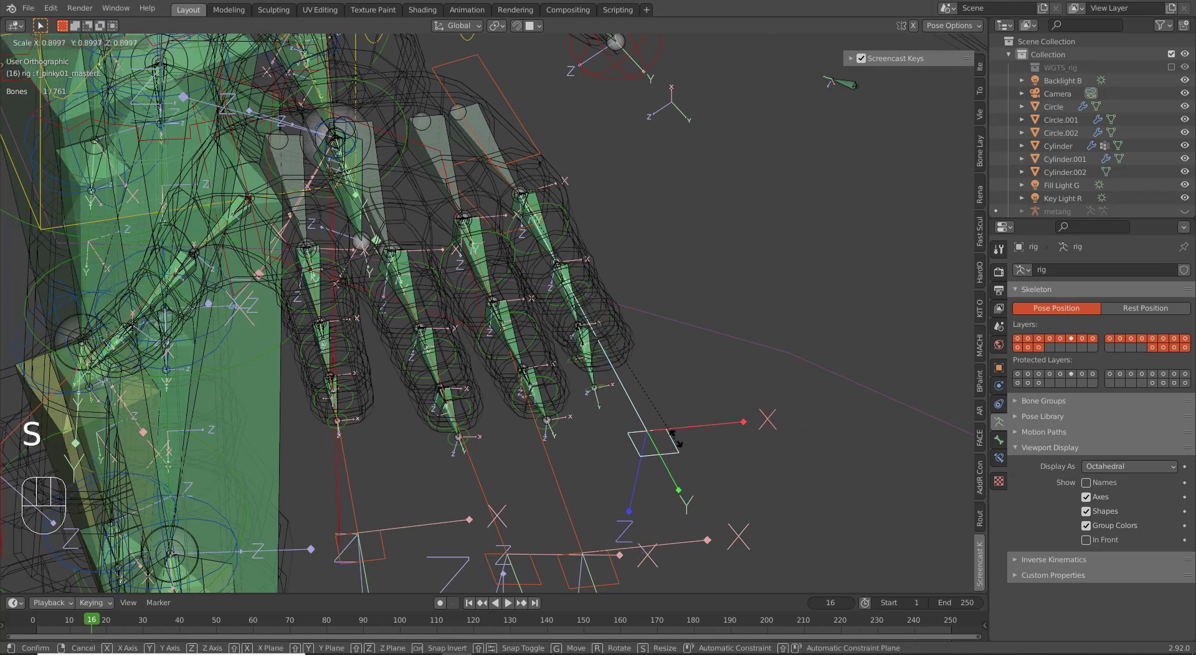
right_click(645, 368)
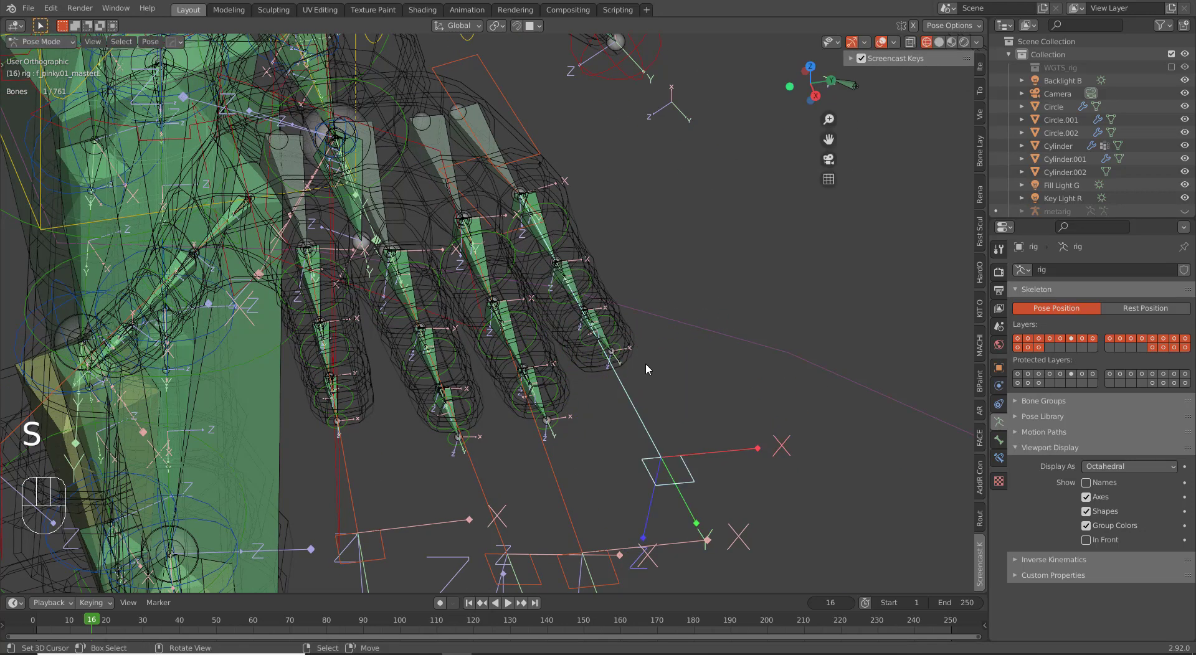
Step: Test the left back spike by moving its tip tweak control and cancel the move
scroll(646, 369, "down", 5)
middle_click_drag(430, 342, 552, 257)
scroll(530, 312, "down", 4)
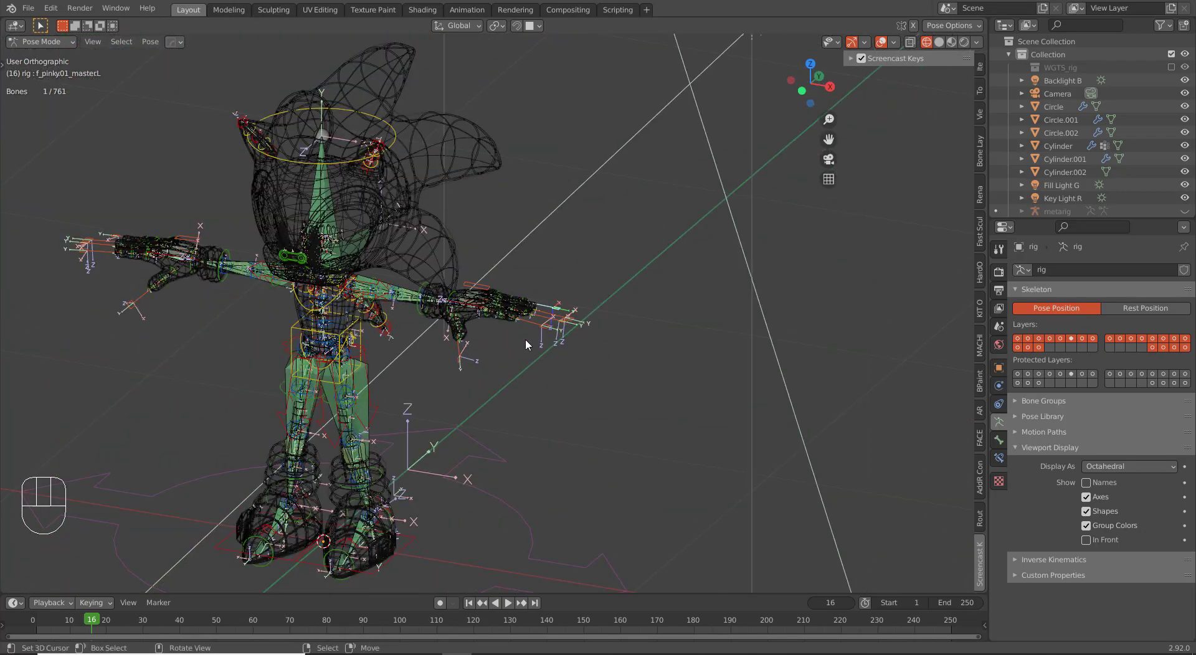
middle_click_drag(467, 355, 355, 315)
scroll(569, 446, "up", 5)
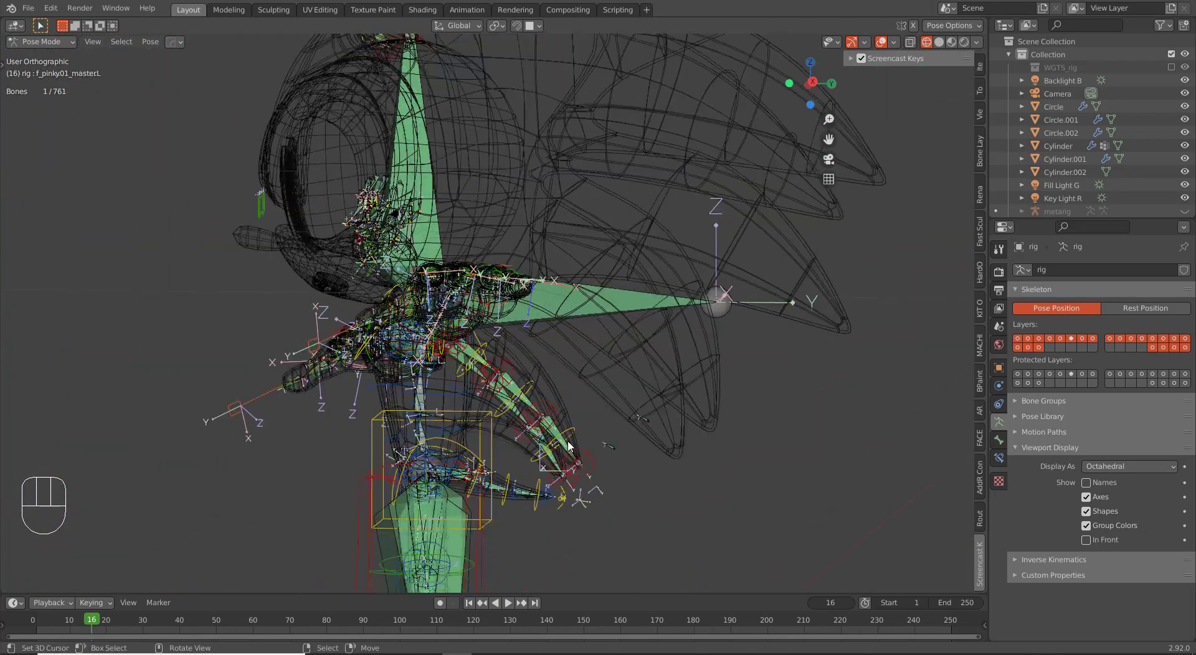
left_click(593, 470)
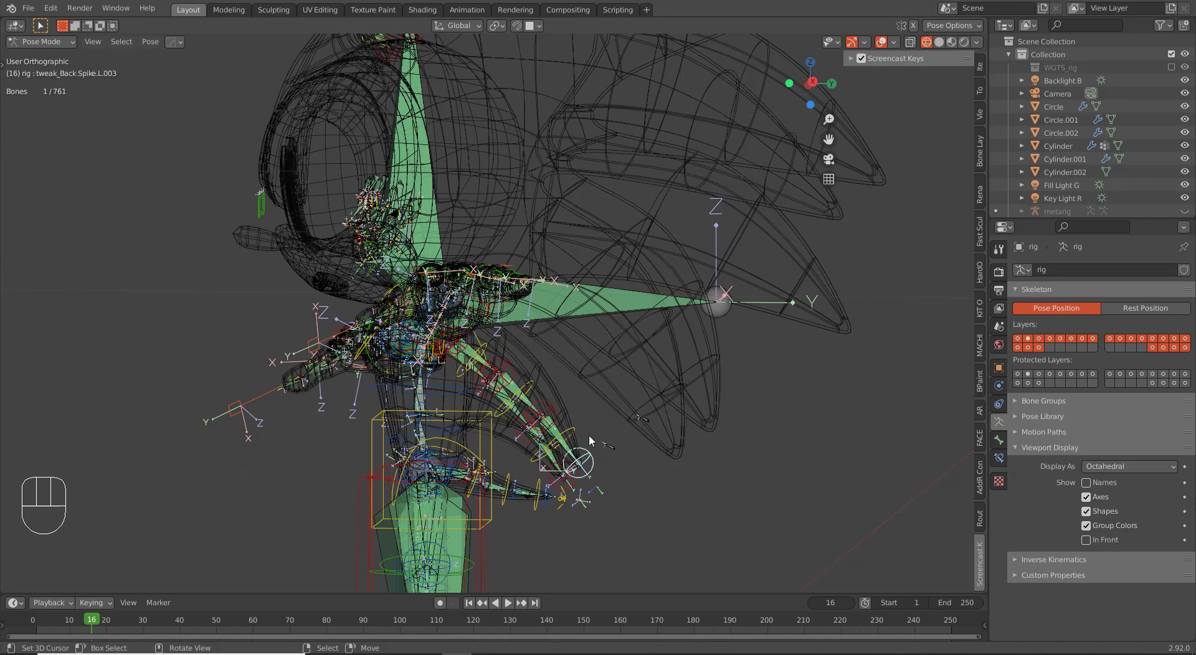
key("g")
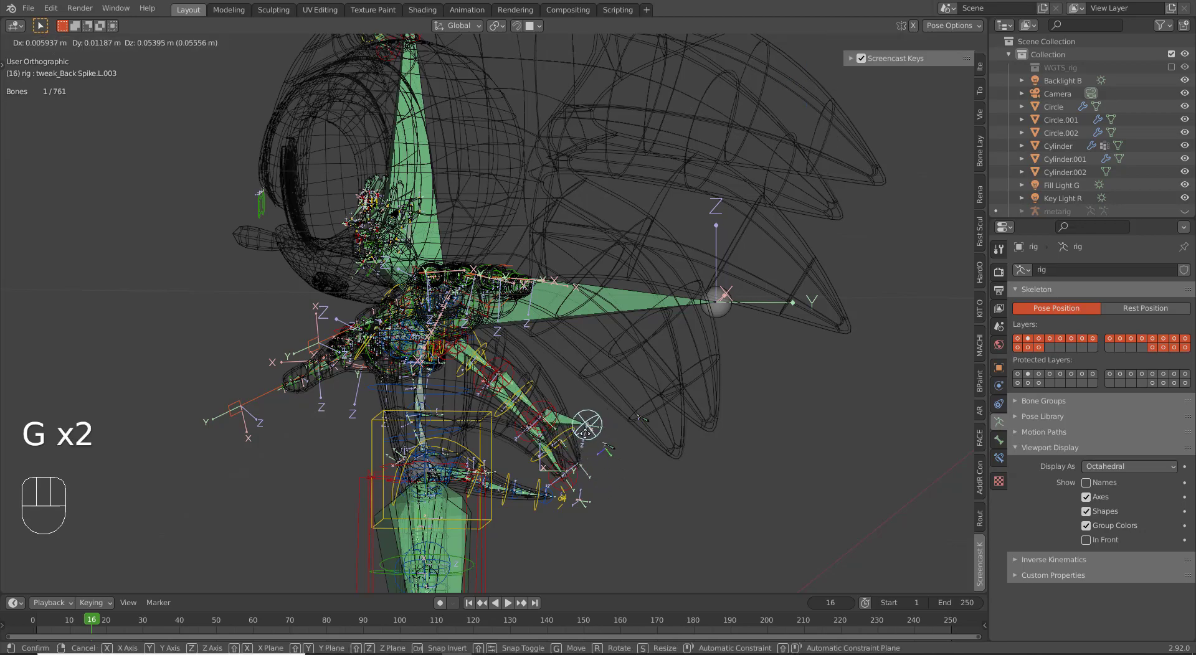
right_click(595, 458)
Step: Select the left upper arm's IK control and view the character from the front in Solid shading
middle_click_drag(595, 459, 511, 329)
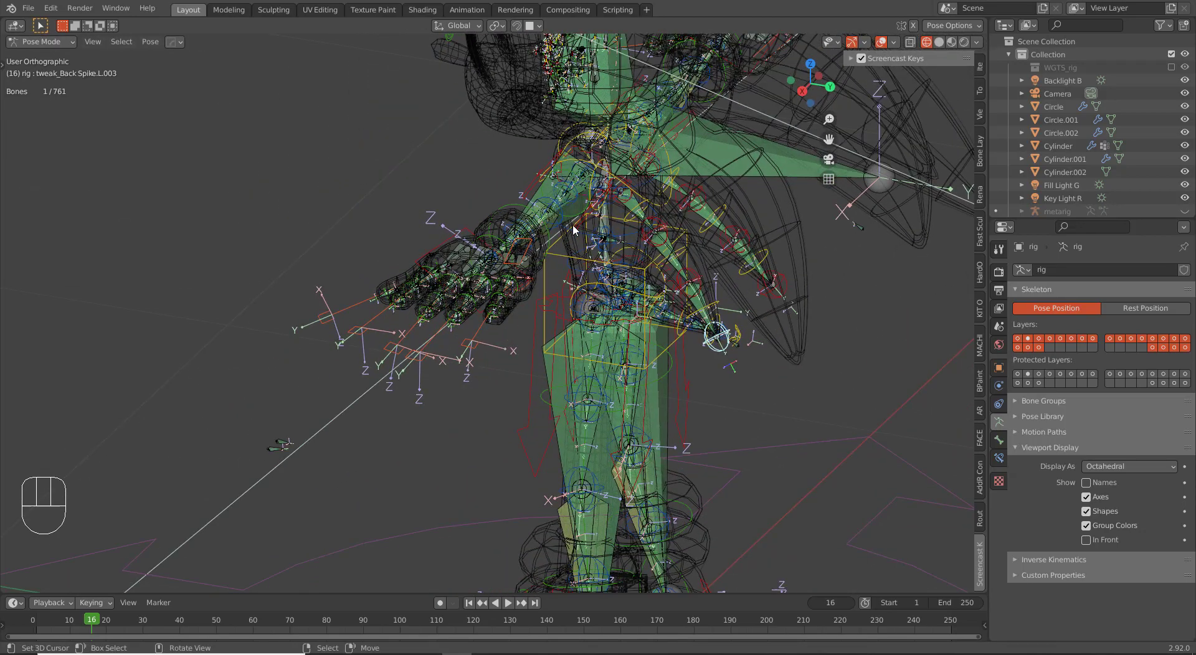
left_click(594, 211)
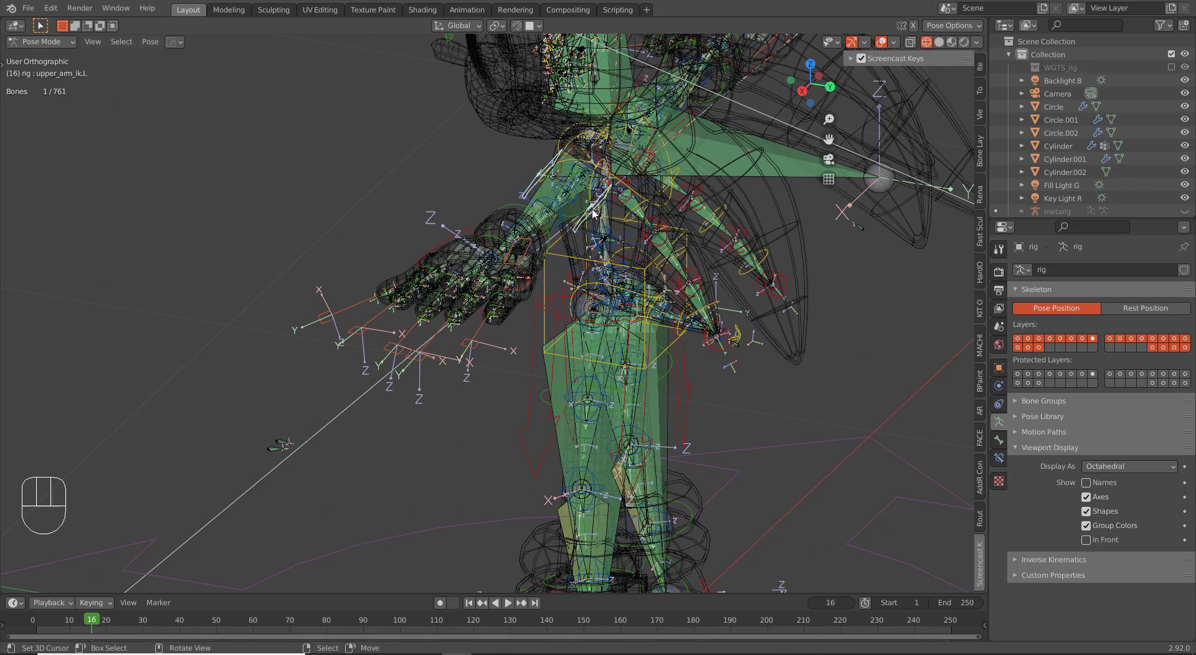
middle_click_drag(619, 330, 736, 388)
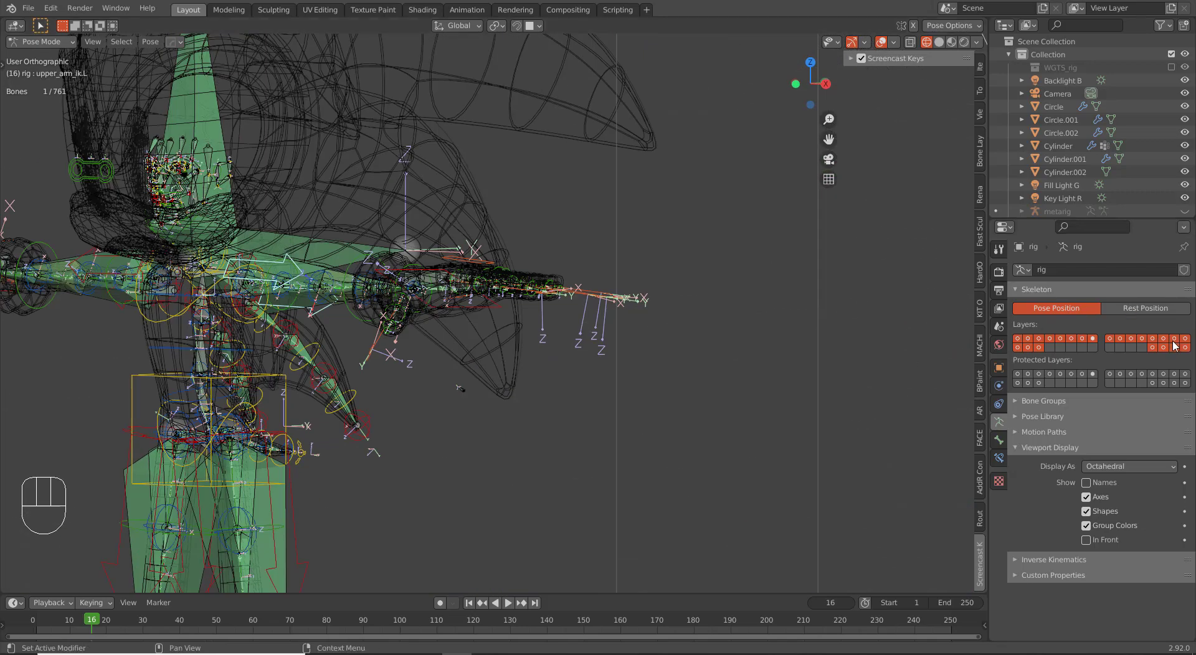
scroll(629, 365, "down", 3)
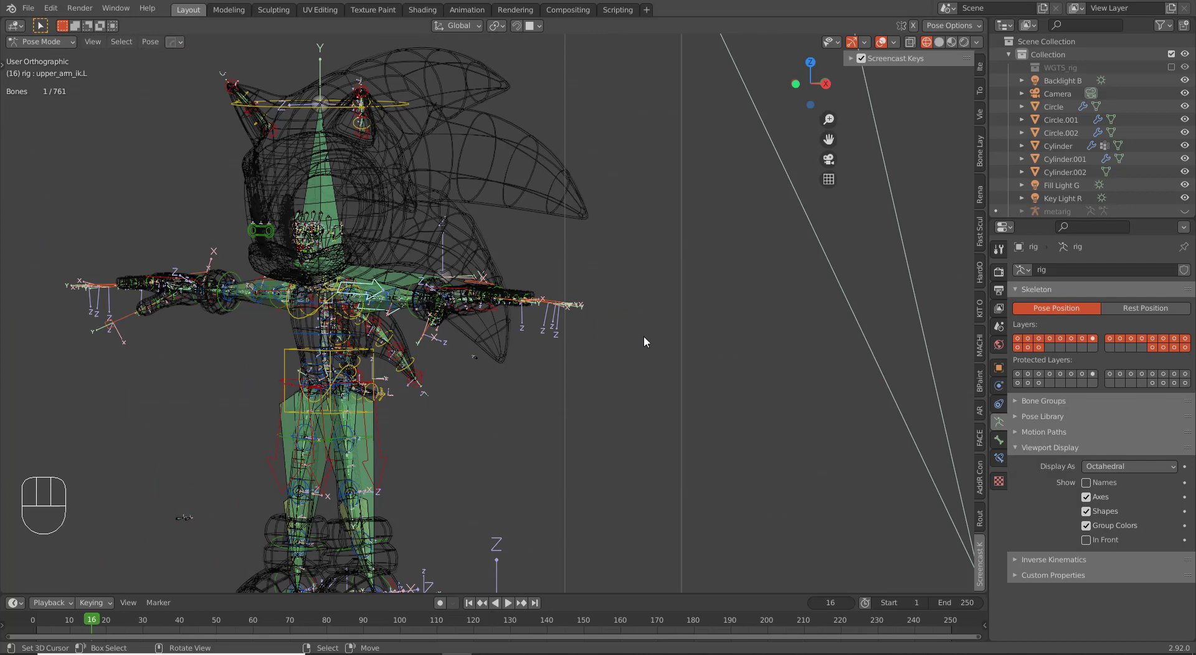
key("KP_1")
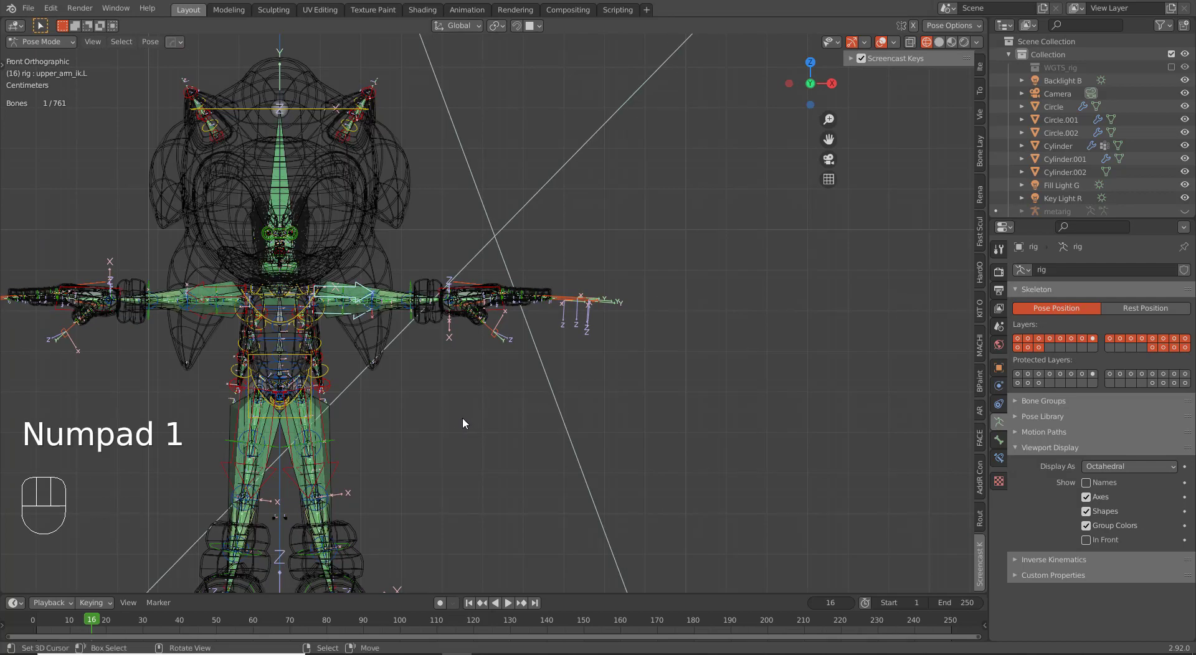
key("z")
left_click(539, 421)
middle_click_drag(395, 435, 613, 393, "shift")
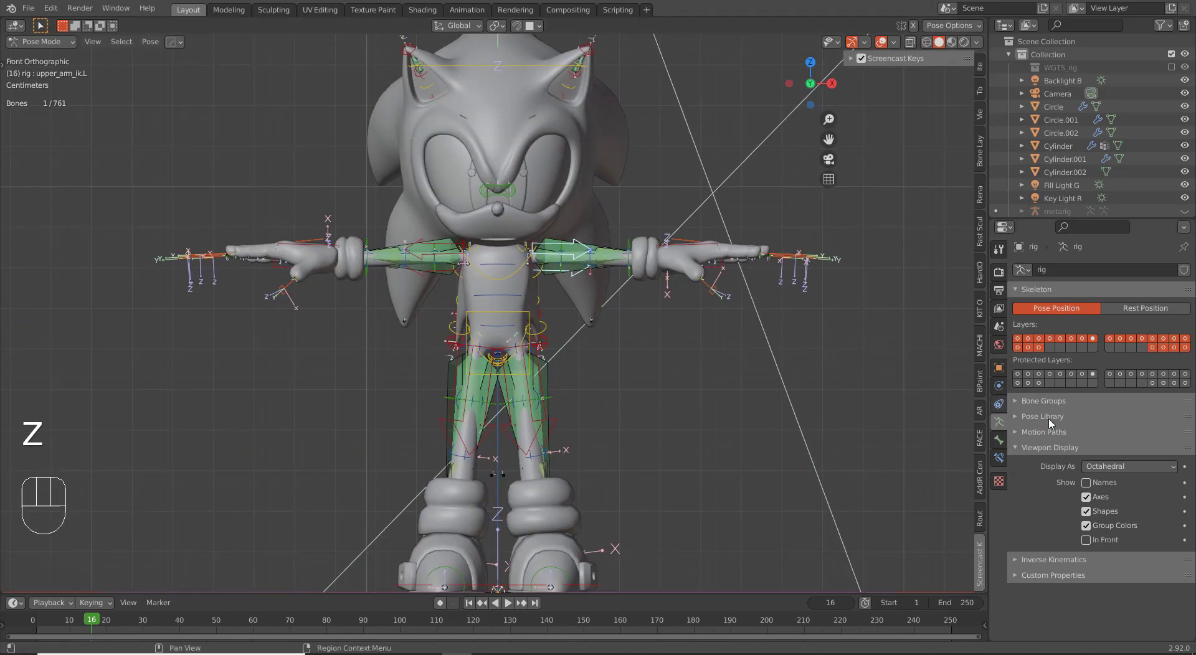
Step: Display the rig in front of the character meshes and hide its last four bone layers
left_click(1102, 538)
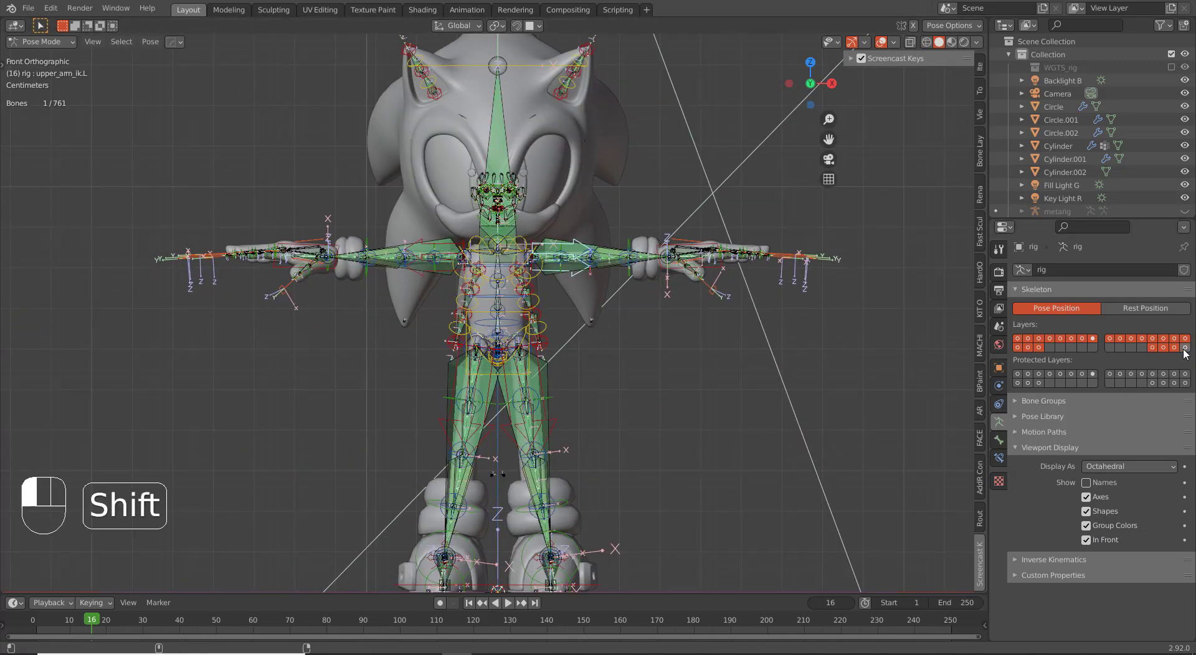
left_click(1154, 347, "shift")
scroll(668, 440, "up", 3)
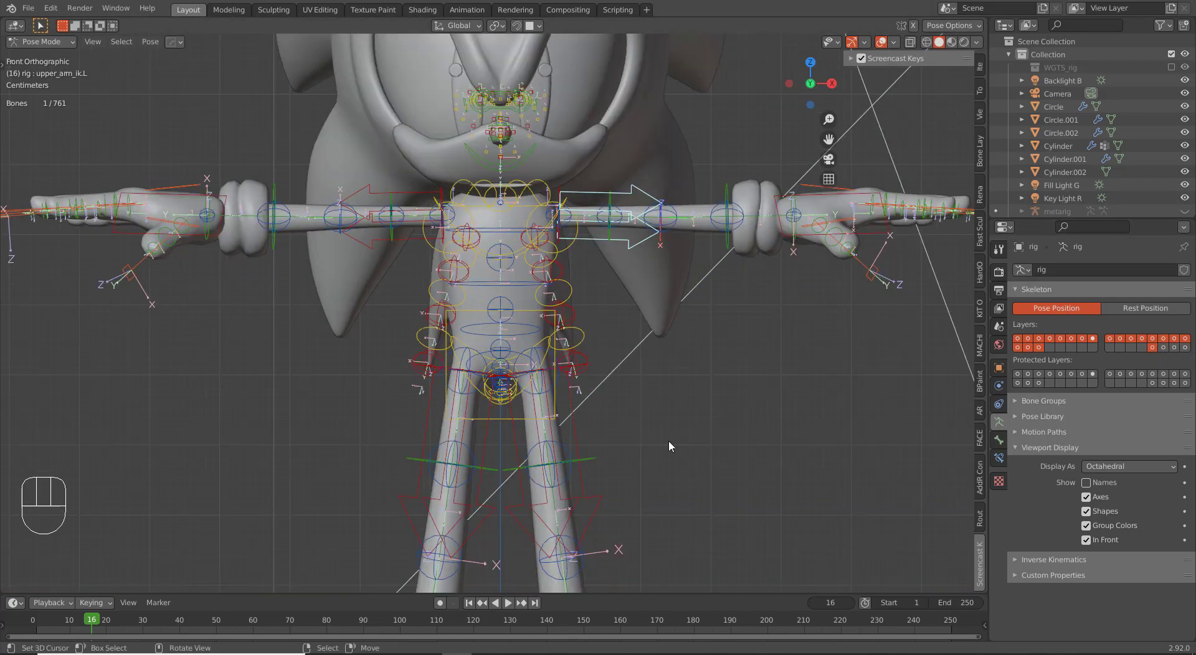
middle_click_drag(697, 395, 662, 456, "shift")
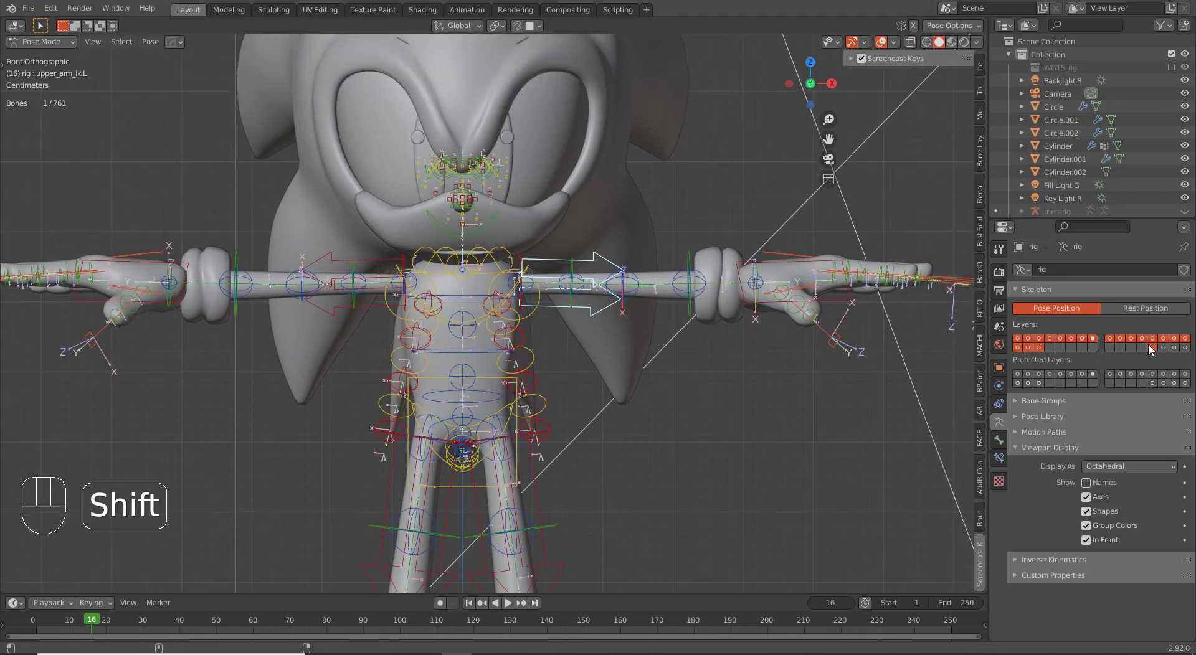
scroll(724, 472, "up", 2)
Step: Show the rig's last four bone layers, including the deform bones
middle_click_drag(801, 382, 714, 393, "shift")
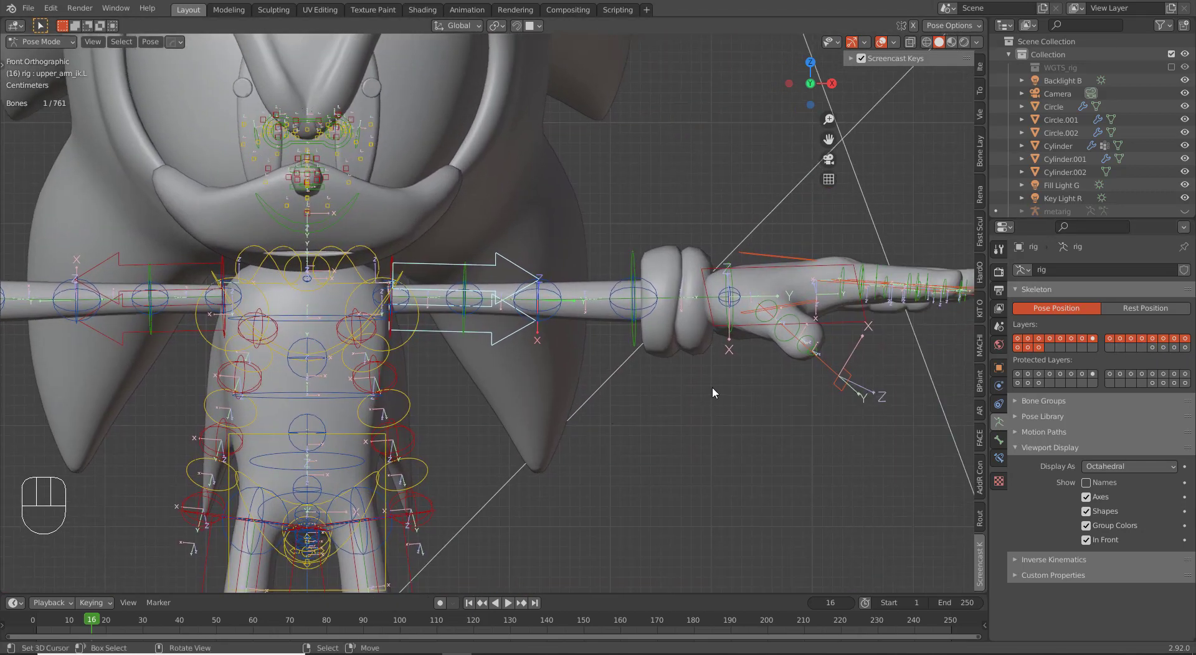
middle_click_drag(479, 305, 719, 455, "shift")
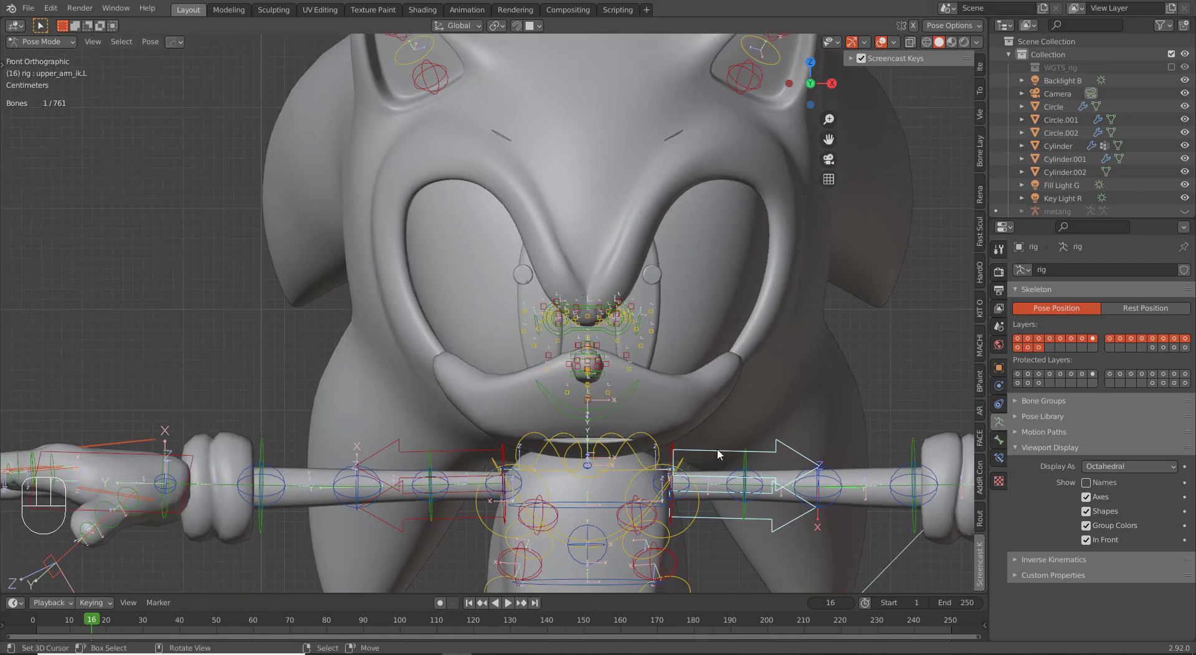
left_click(1157, 347, "shift")
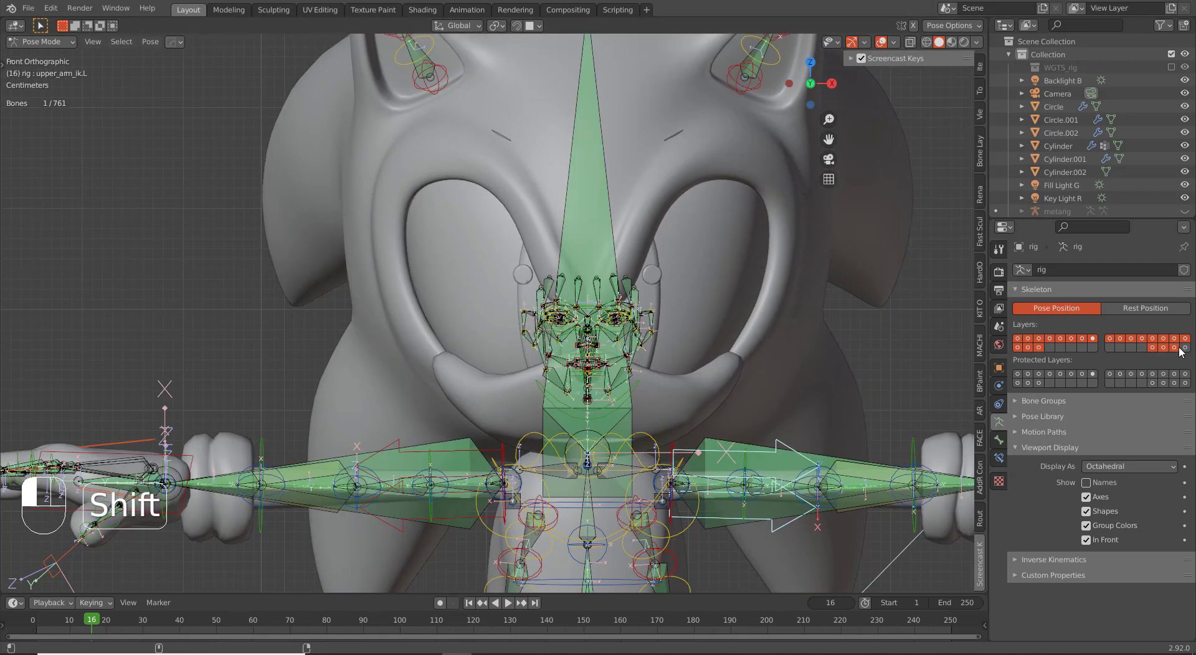
Step: Enter Edit Mode in the right side view and hide the large head bones, including DEF-spine.006, that overlap the face bones
key("KP_3")
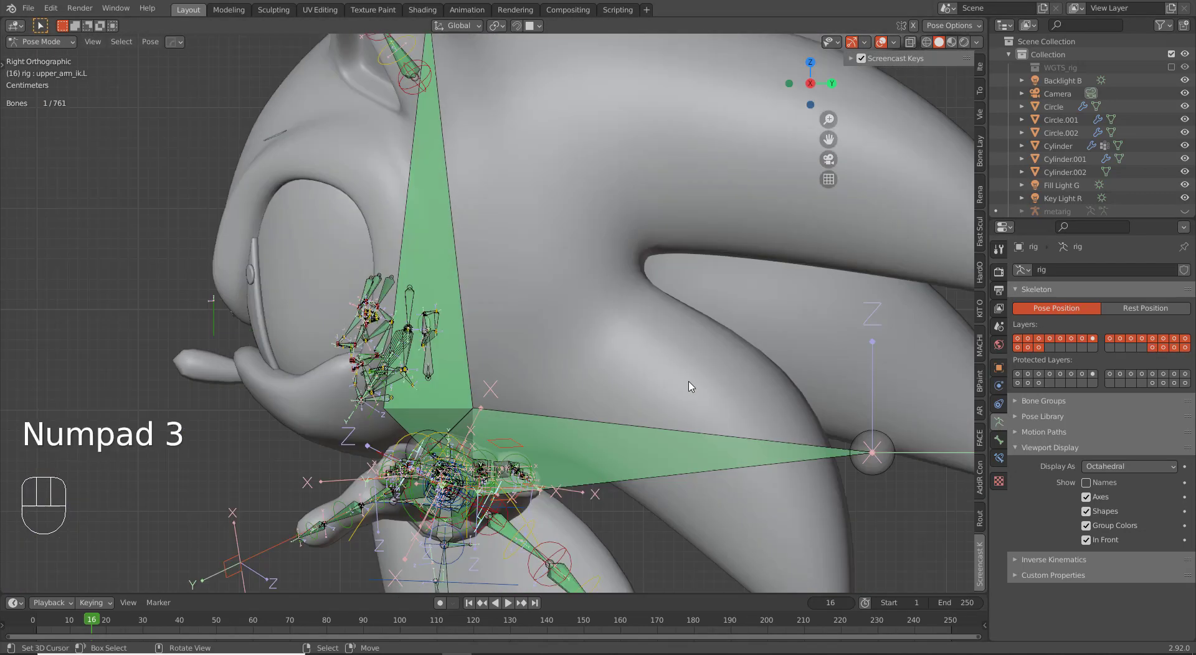
scroll(580, 343, "up", 2)
middle_click_drag(434, 387, 649, 347, "shift")
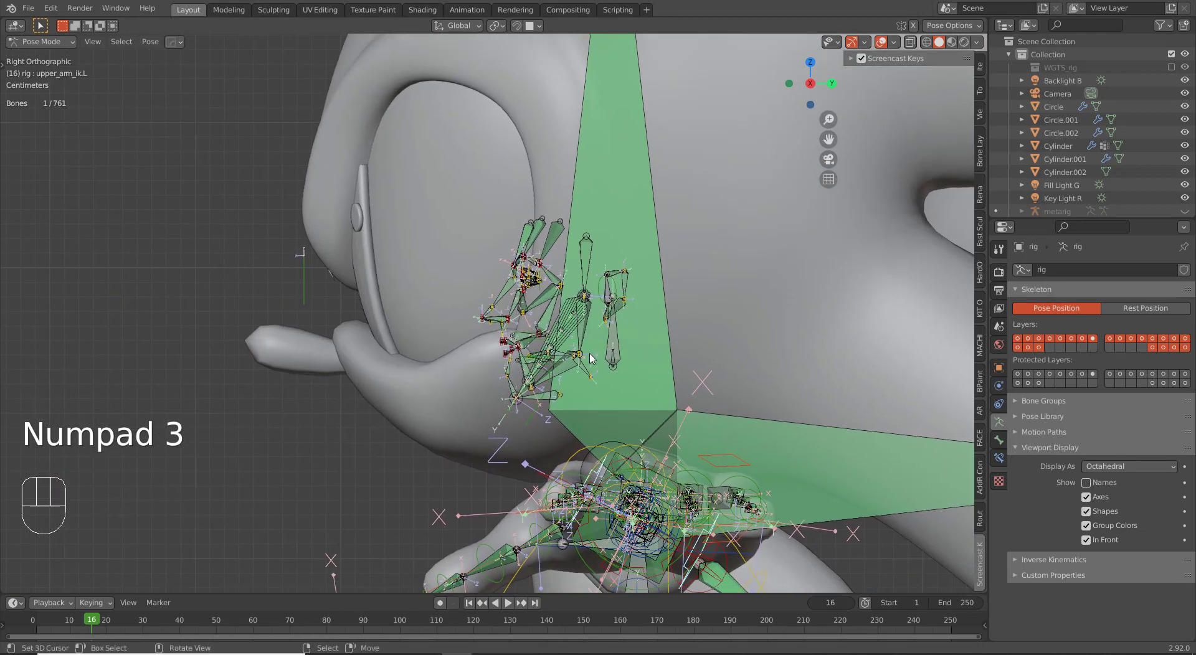
key("Tab")
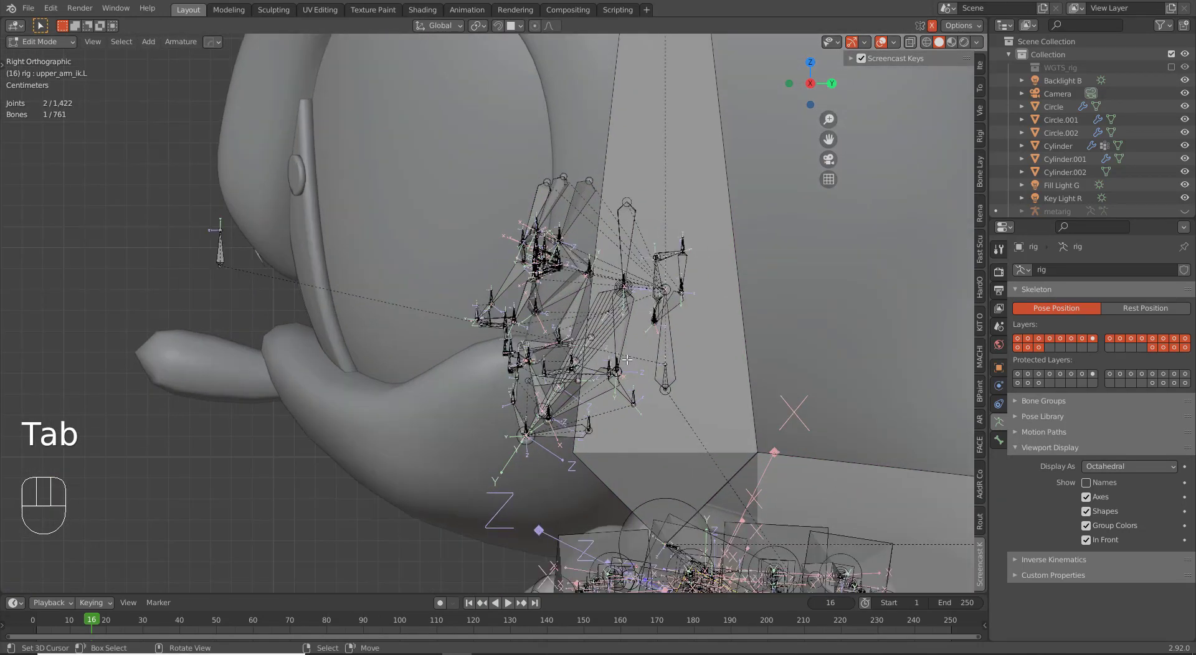
right_click(745, 347)
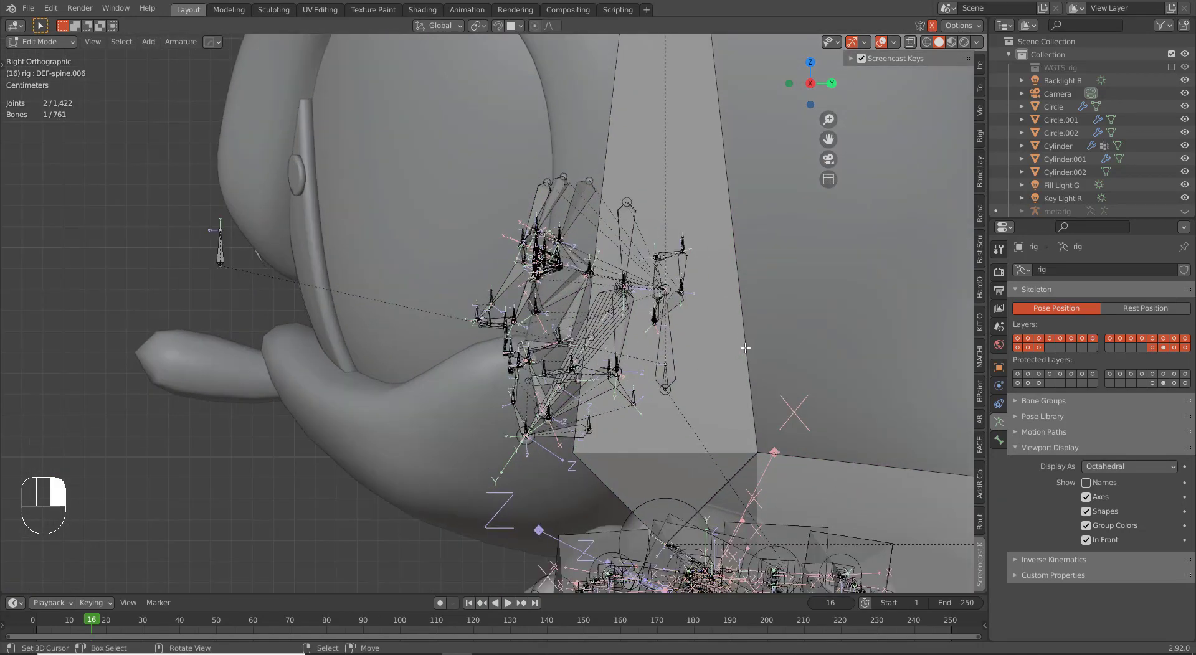
key("b")
left_click_drag(776, 360, 679, 377)
key("b")
key("b")
key("h")
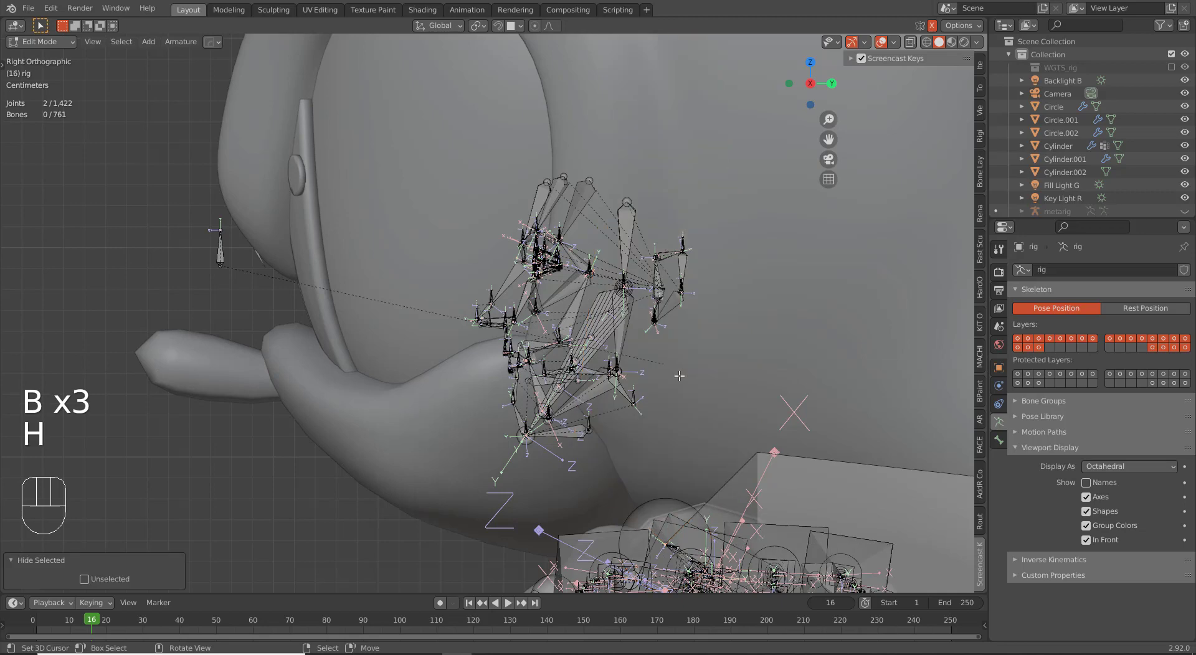
Step: Delete the exposed cluster of face bones around the mouth, nose and eyes
scroll(679, 377, "down", 2)
key("b")
left_click_drag(454, 199, 572, 277)
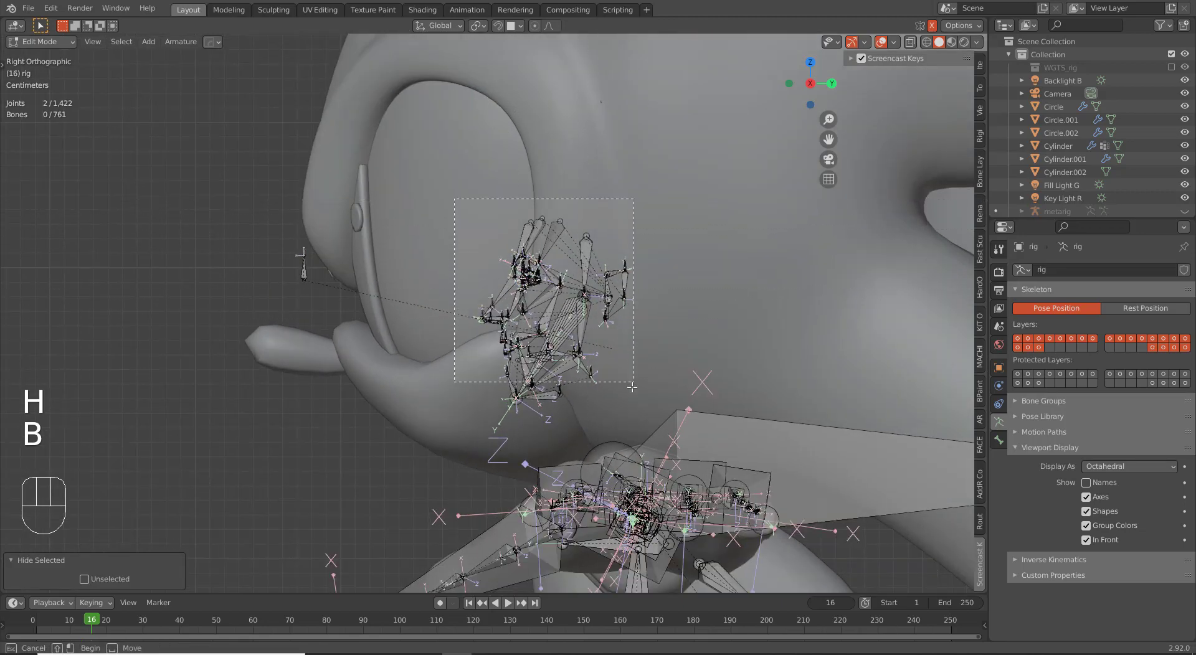
left_click_drag(631, 386, 630, 391)
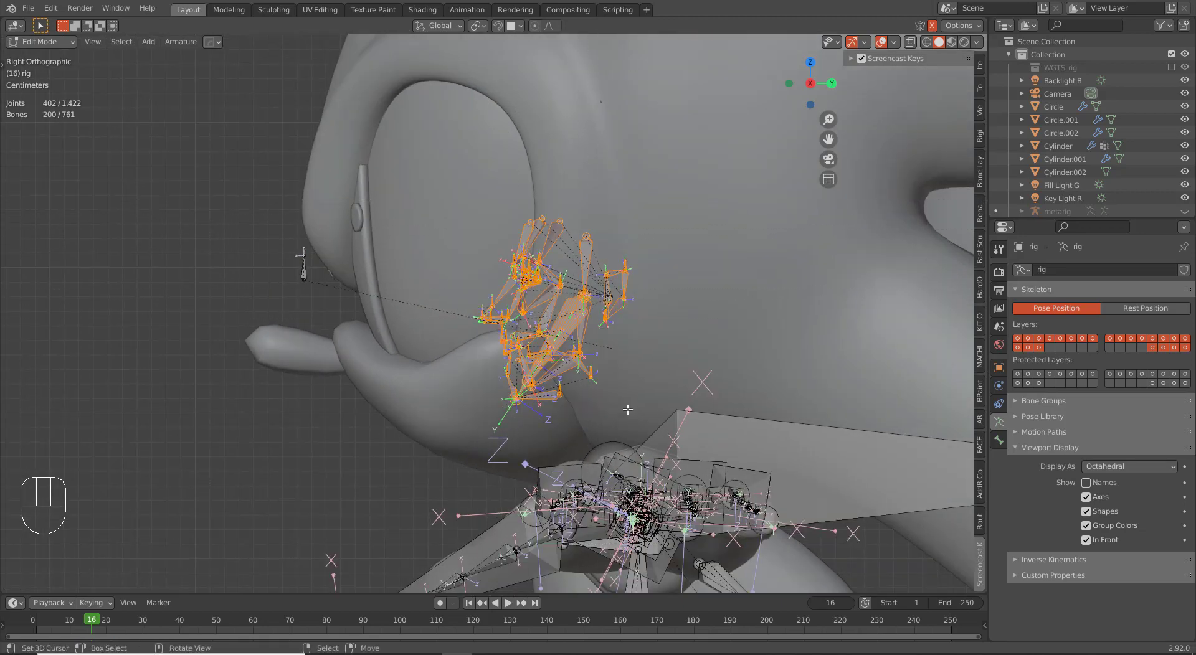
key("x")
left_click(627, 409)
Step: Delete the small eye control bones floating in front of the face
scroll(627, 409, "down", 4)
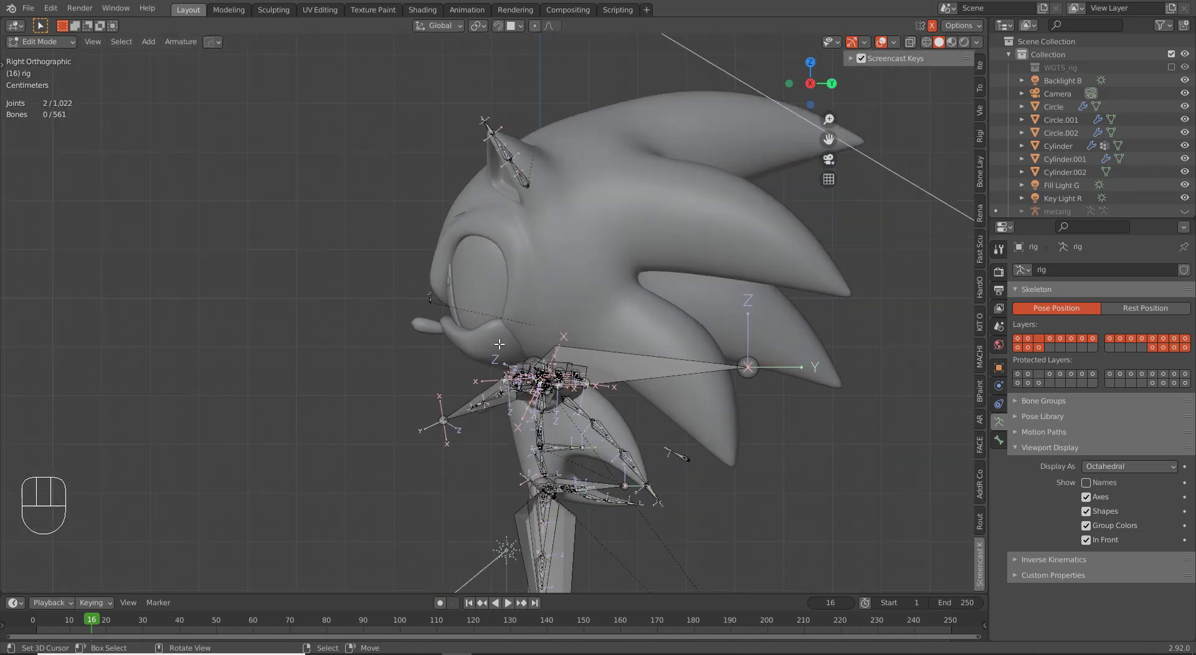
key("b")
left_click_drag(392, 245, 467, 350)
key("x")
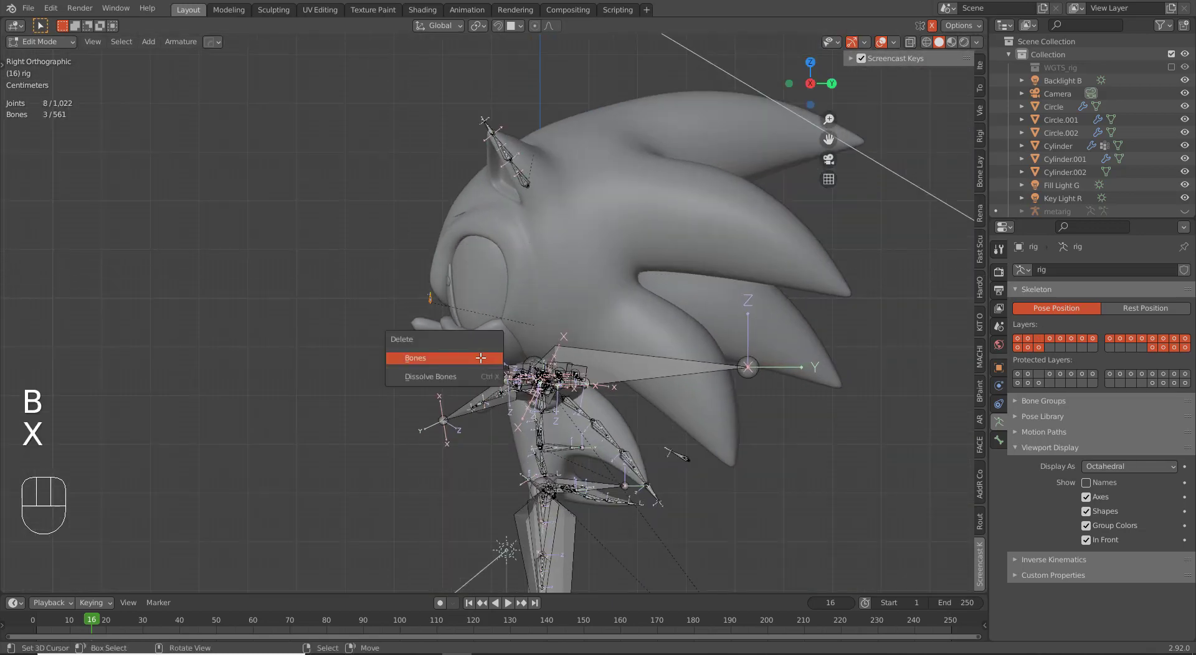
left_click(424, 359)
middle_click_drag(425, 364, 547, 356)
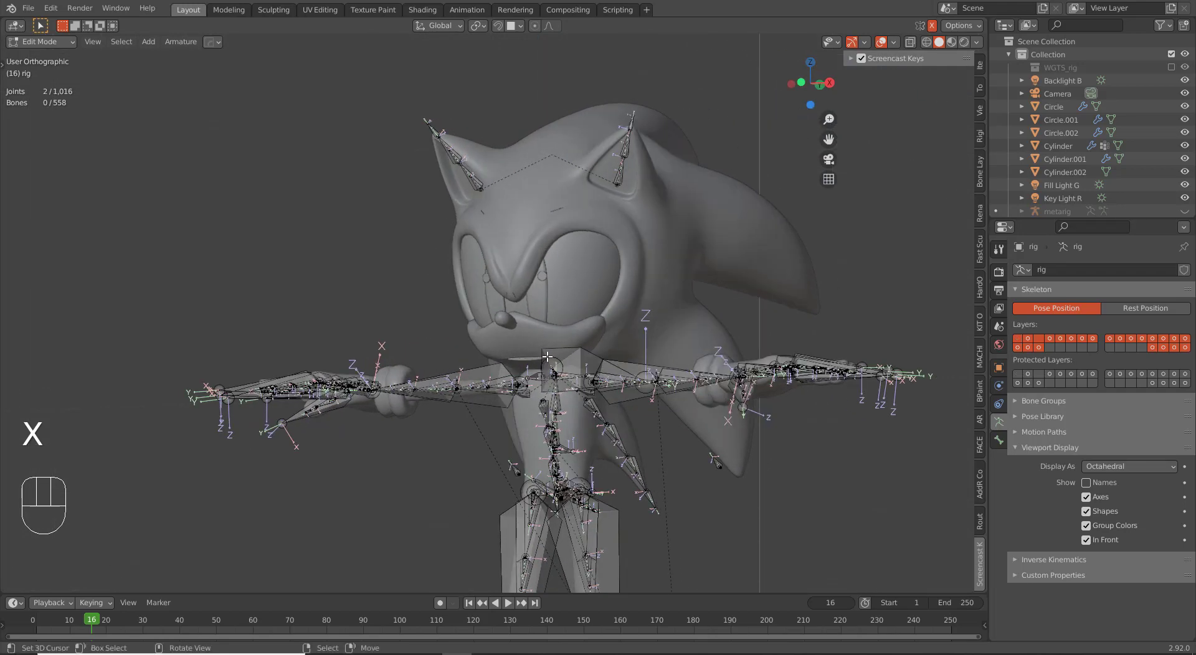
Step: Reveal all hidden bones and hide only the large head bones again in the right side view
key("alt+h")
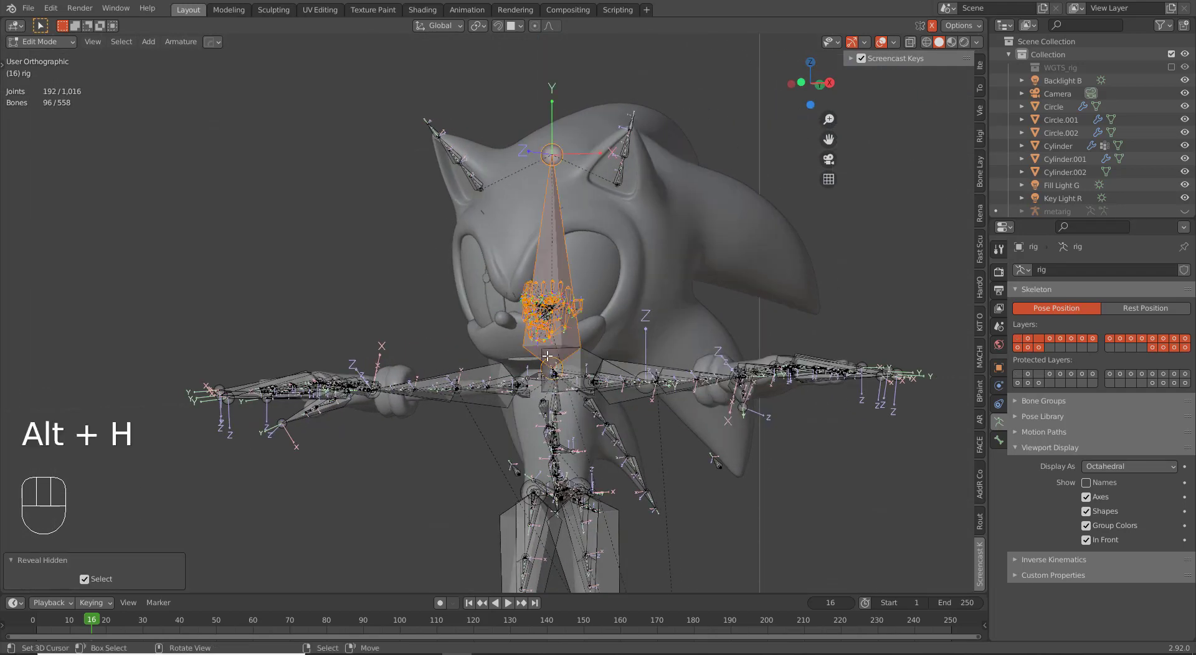
key("KP_3")
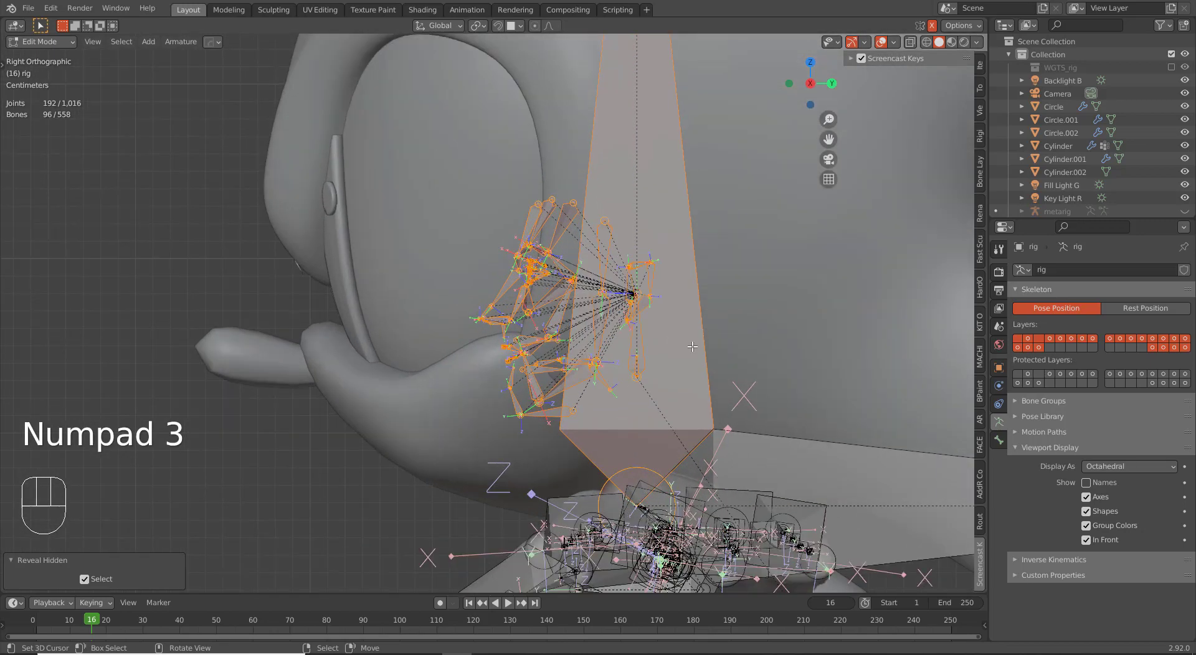
left_click(704, 347)
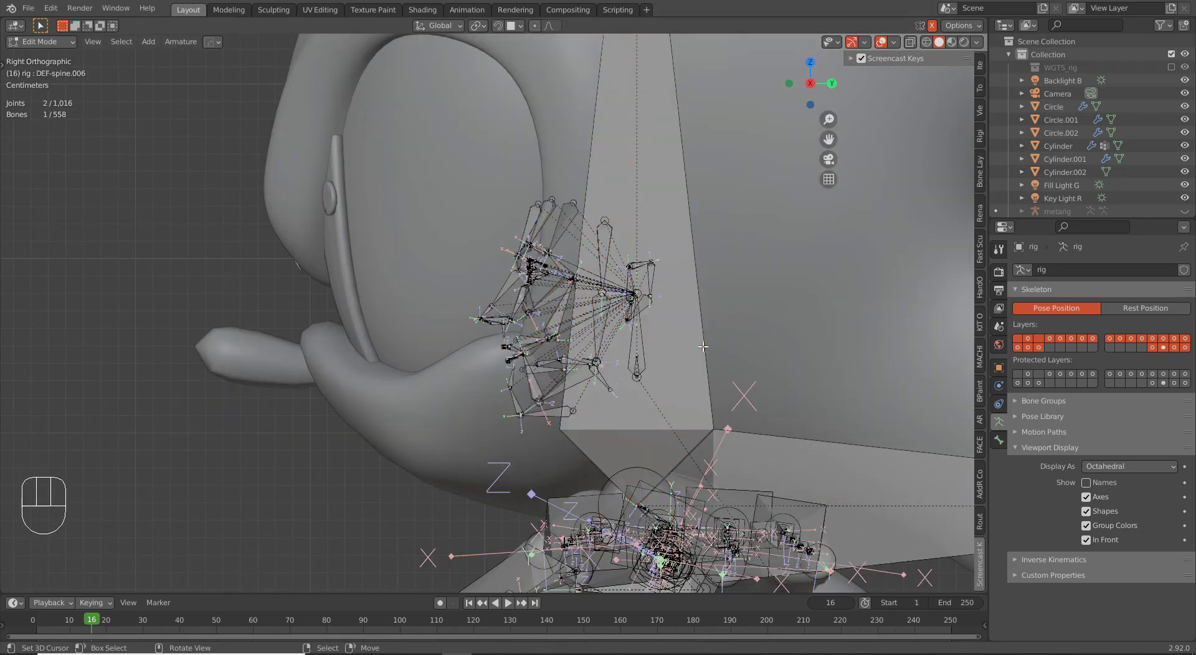
key("b")
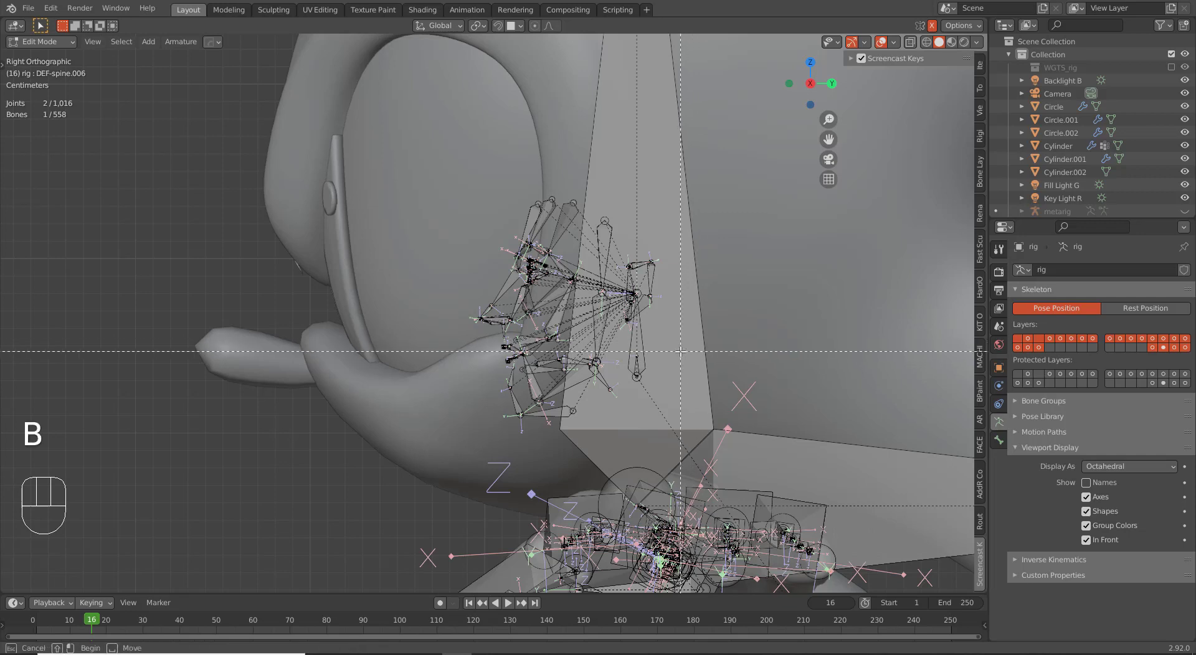
left_click_drag(681, 352, 738, 426)
key("h")
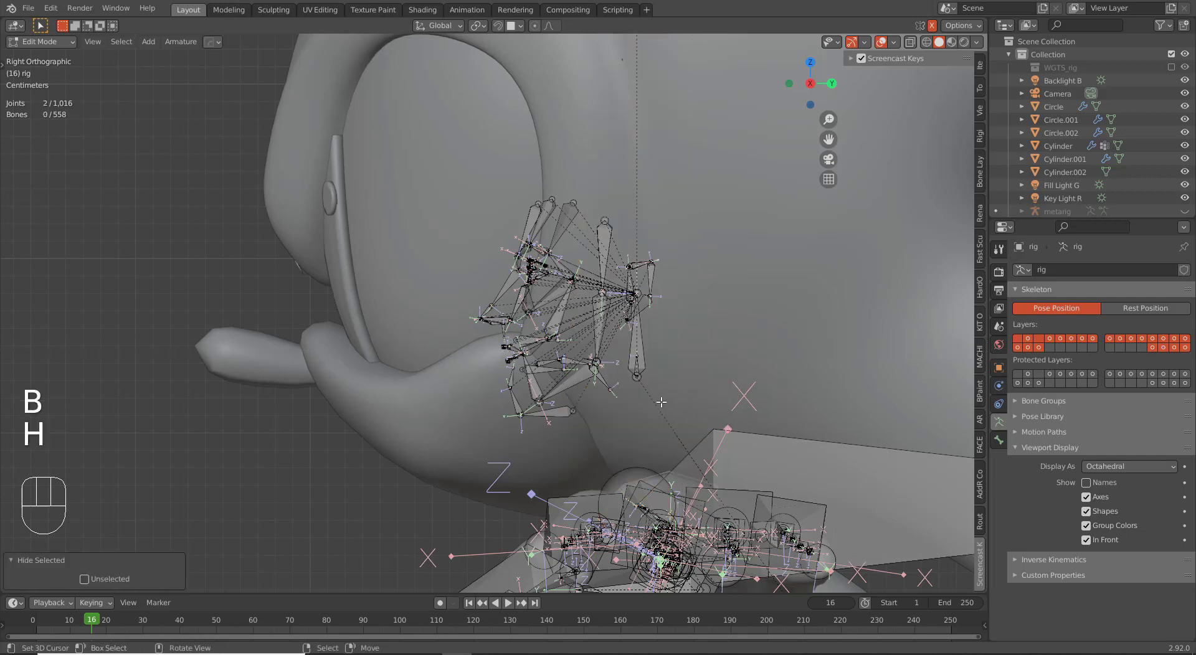
Step: Hide the ORG-face bone and the bone overlapping it behind the face cluster
key("b")
left_click_drag(623, 355, 654, 380)
key("h")
right_click(641, 353)
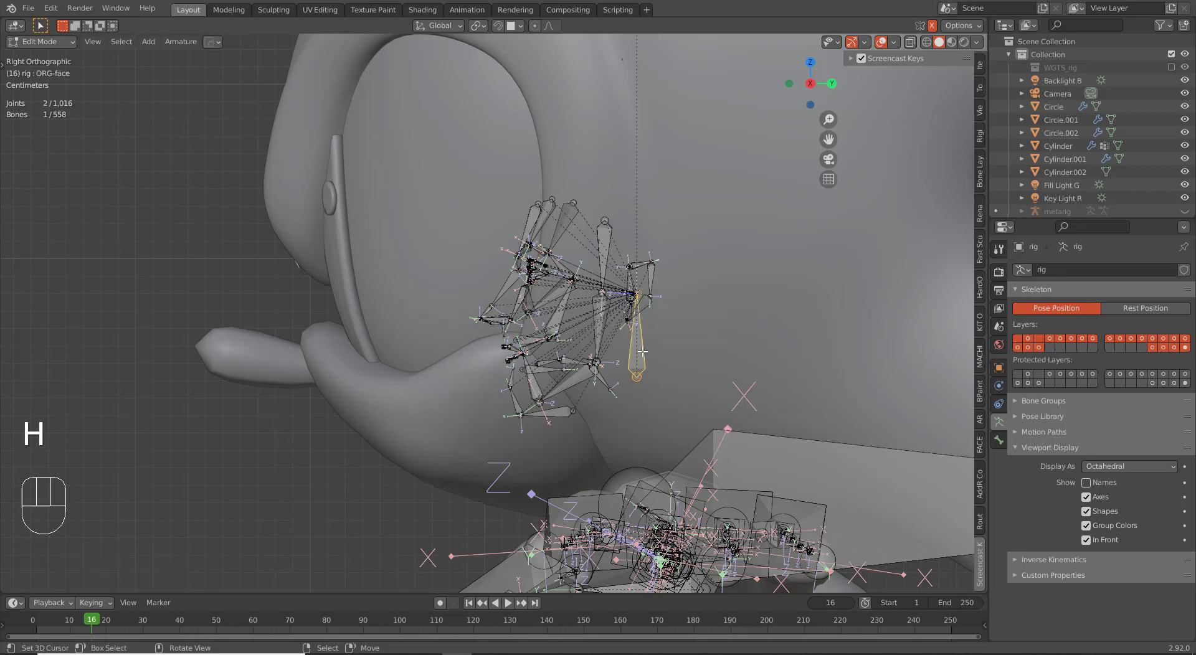
key("h")
key("h")
scroll(560, 293, "down", 3)
Step: Delete the remaining face bones inside the head
key("b")
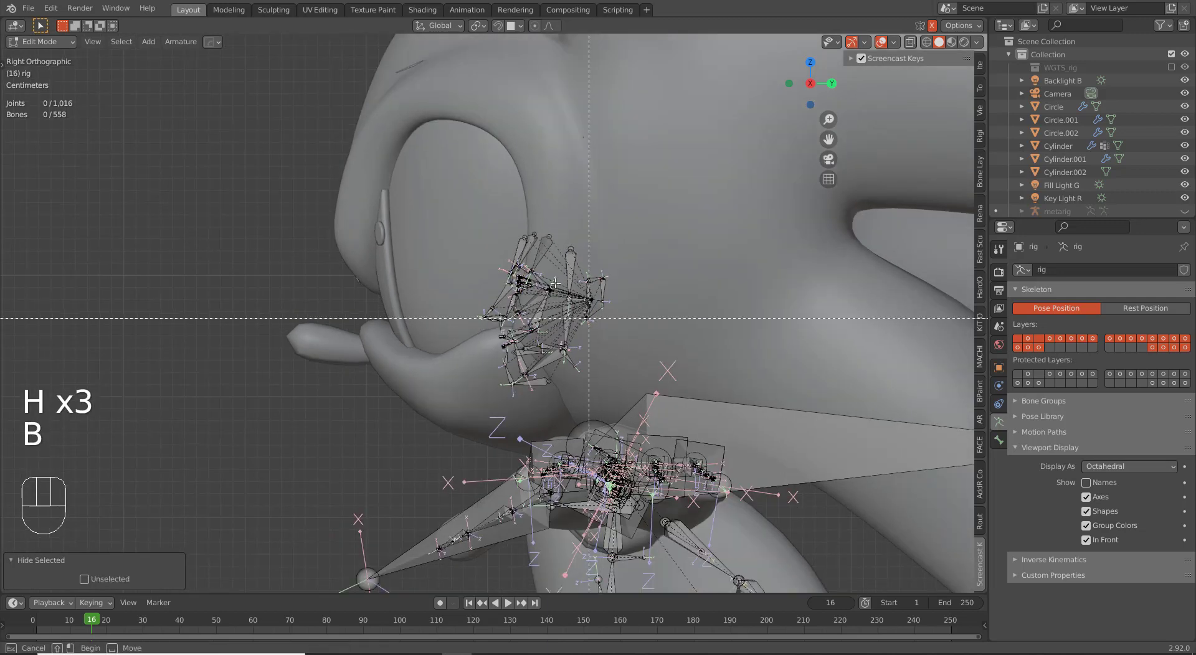
left_click_drag(468, 210, 556, 284)
left_click_drag(620, 379, 620, 380)
key("x")
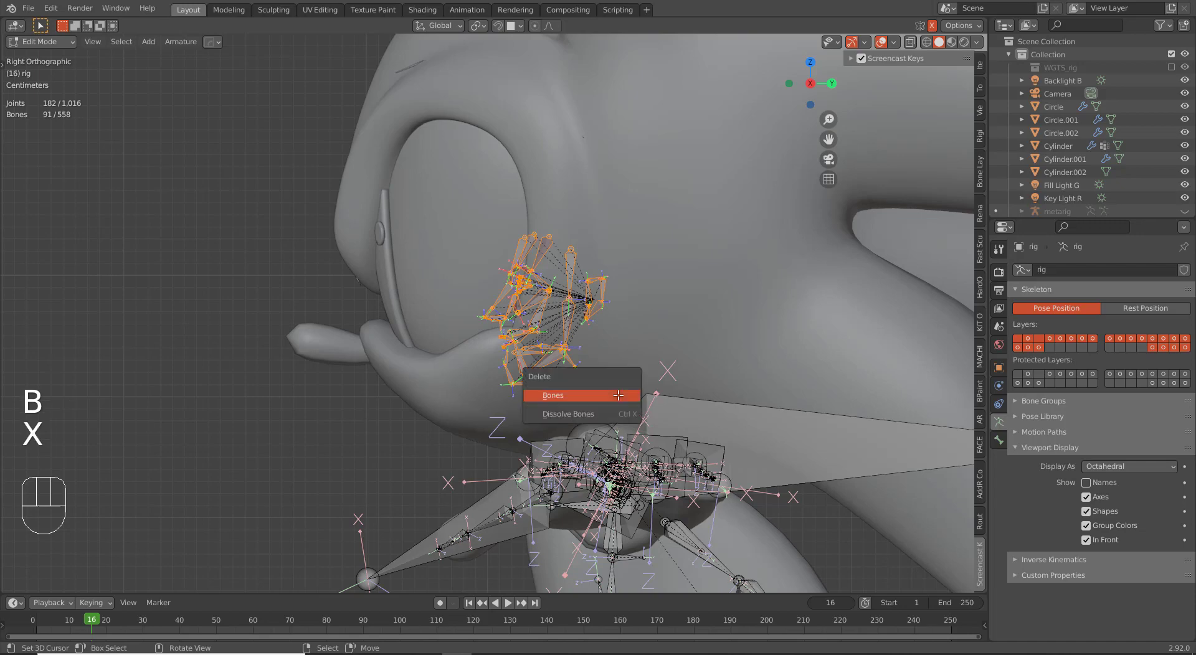
left_click(618, 394)
Step: Reveal the preserved head bones, return to Pose Mode and hide the rig's last four bone layers
key("alt+h")
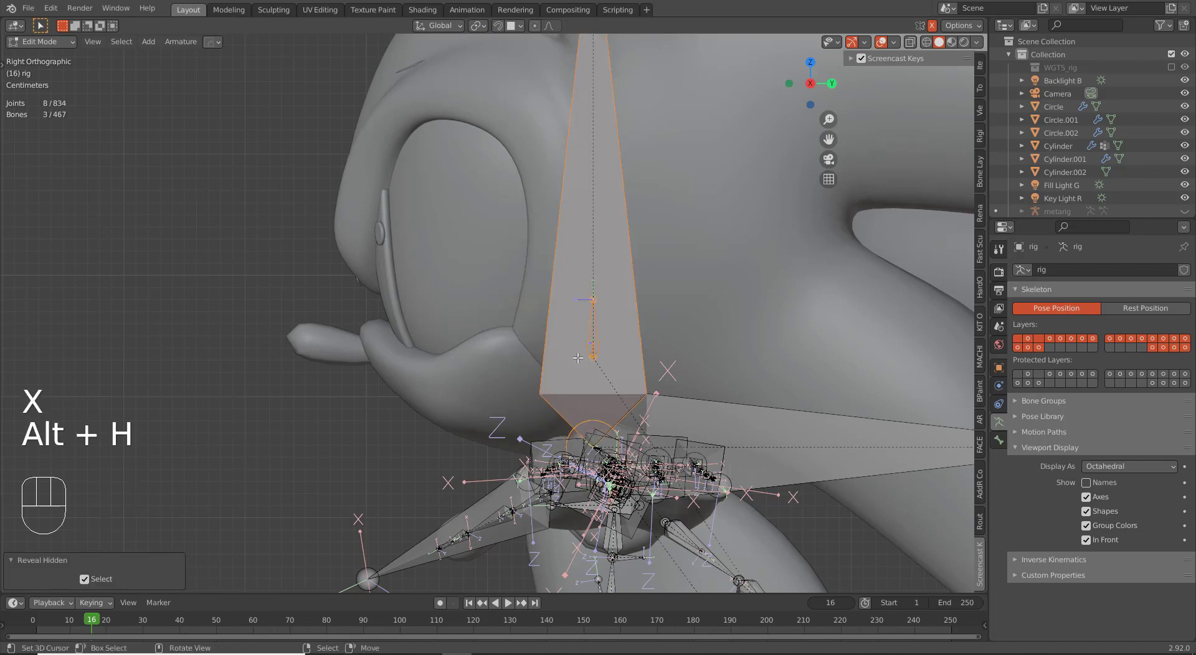
scroll(589, 322, "down", 5)
middle_click_drag(589, 323, 646, 389)
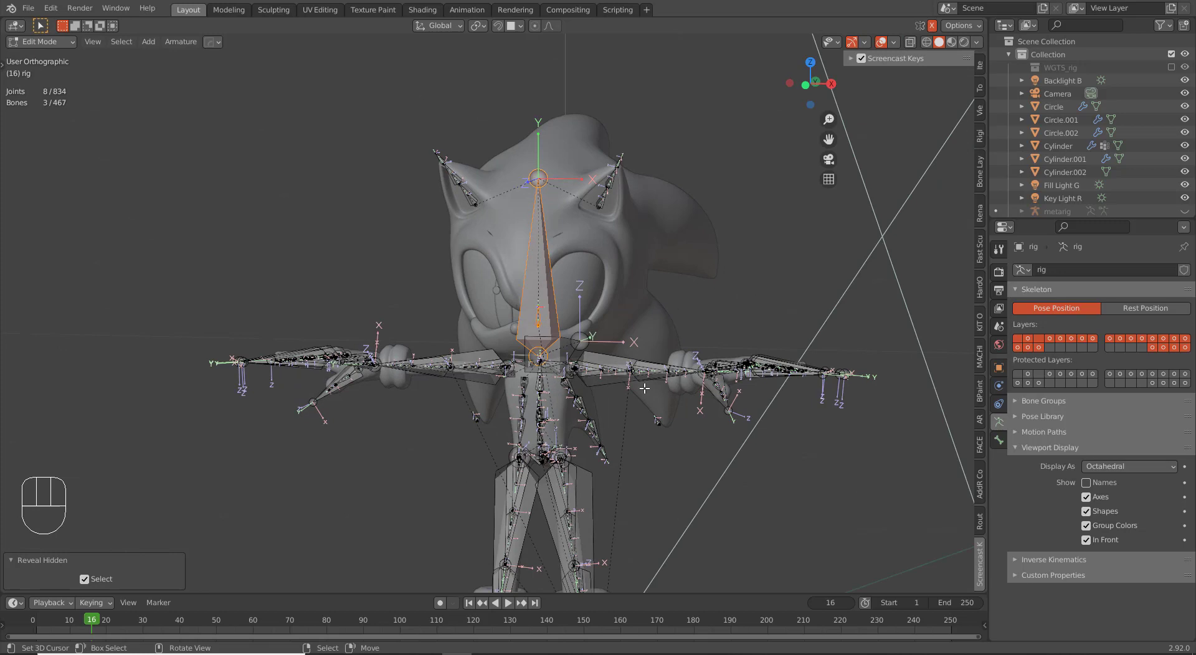
key("Tab")
middle_click_drag(597, 407, 667, 413)
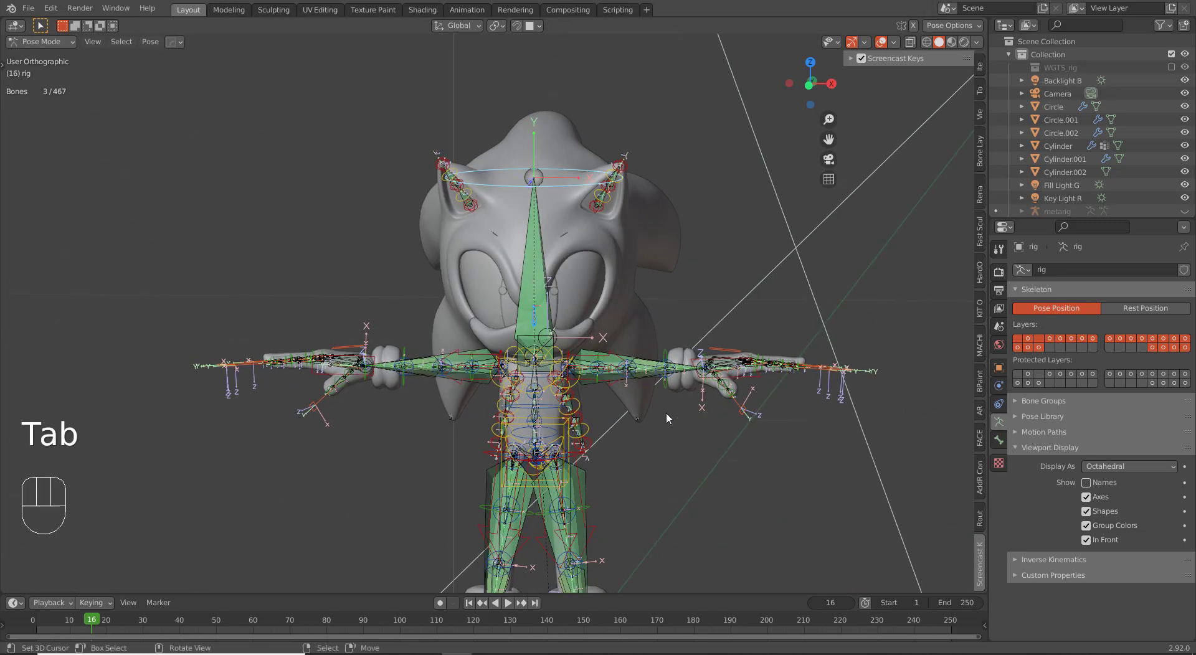
left_click(1174, 348, "shift")
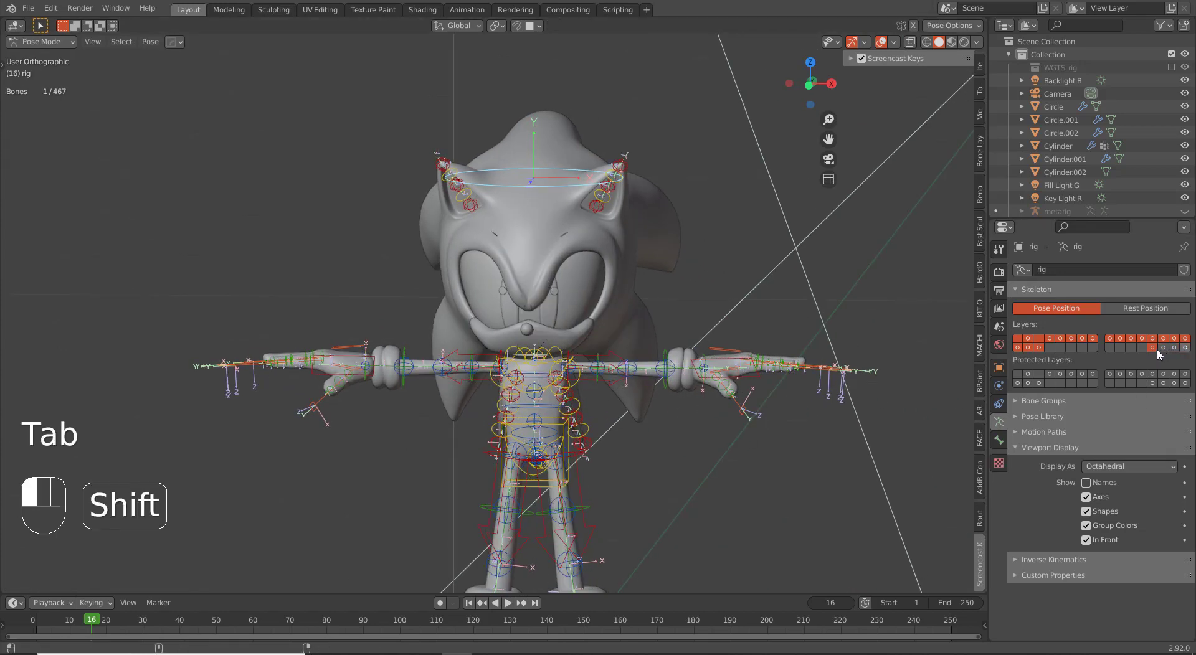
Step: Test the left ear by rotating its base tweak control and its main control, cancelling each rotation
scroll(951, 409, "up", 2)
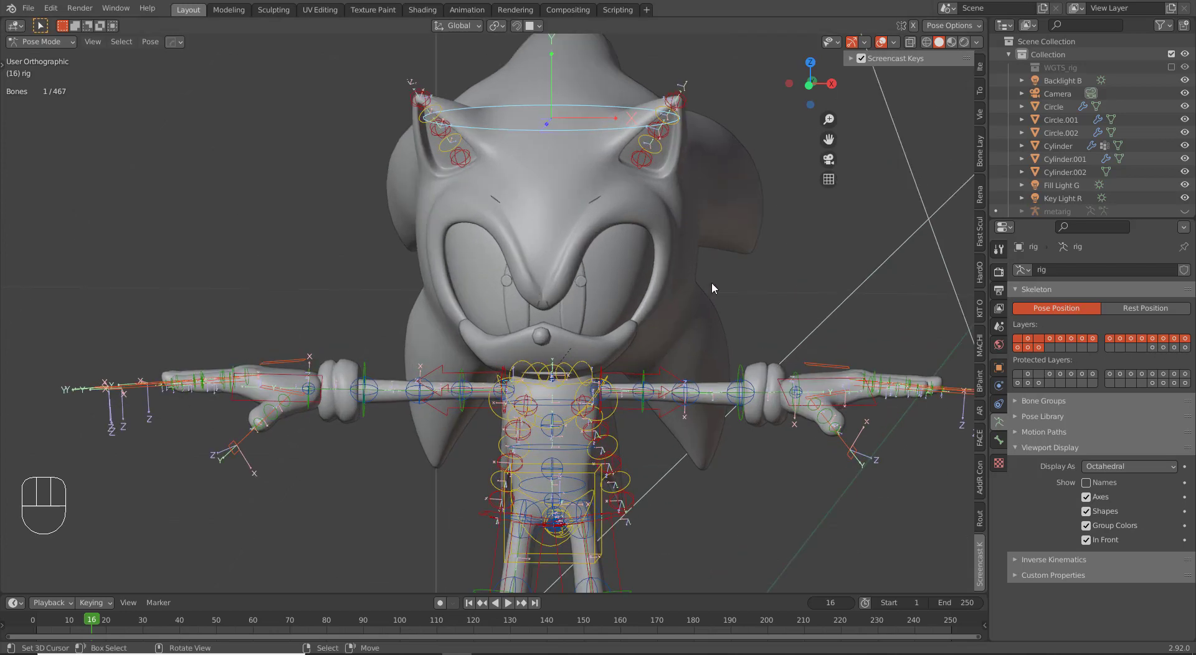
scroll(682, 156, "up", 2)
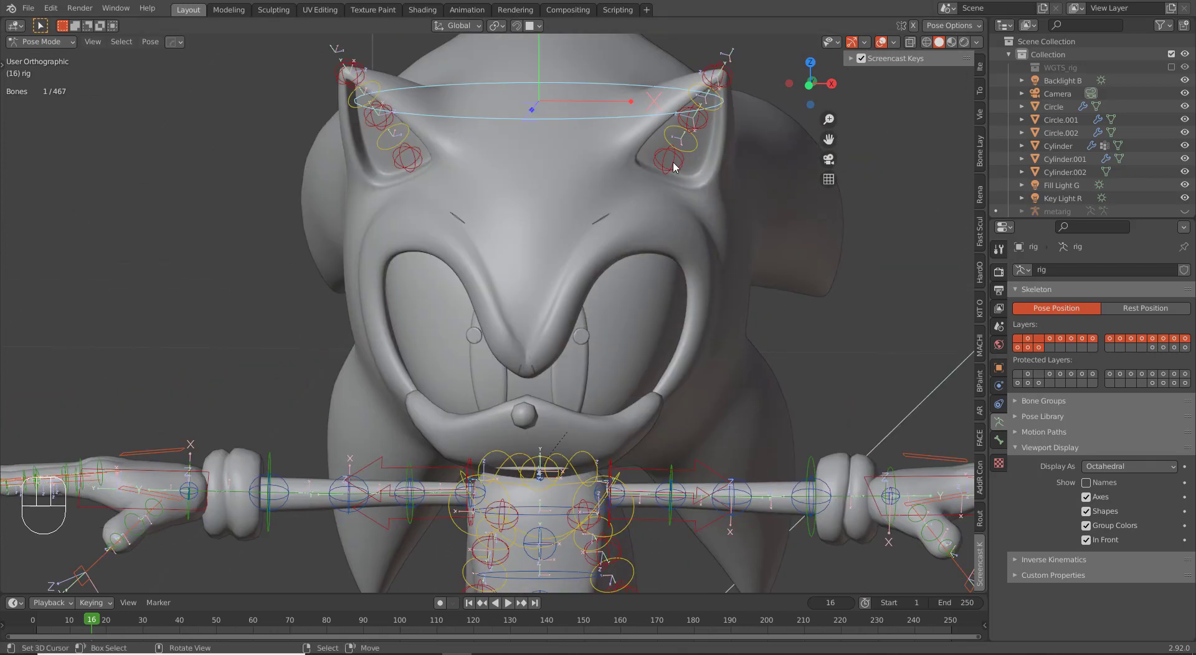
left_click(674, 167)
key("r")
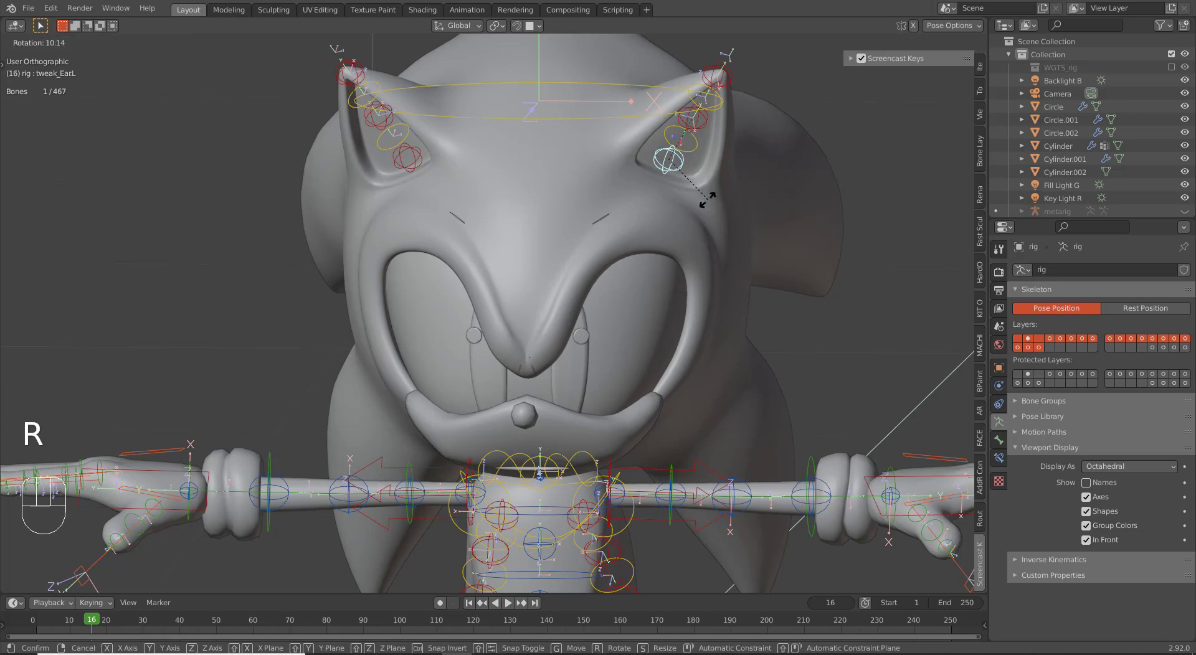
right_click(689, 204)
left_click(694, 156)
key("r")
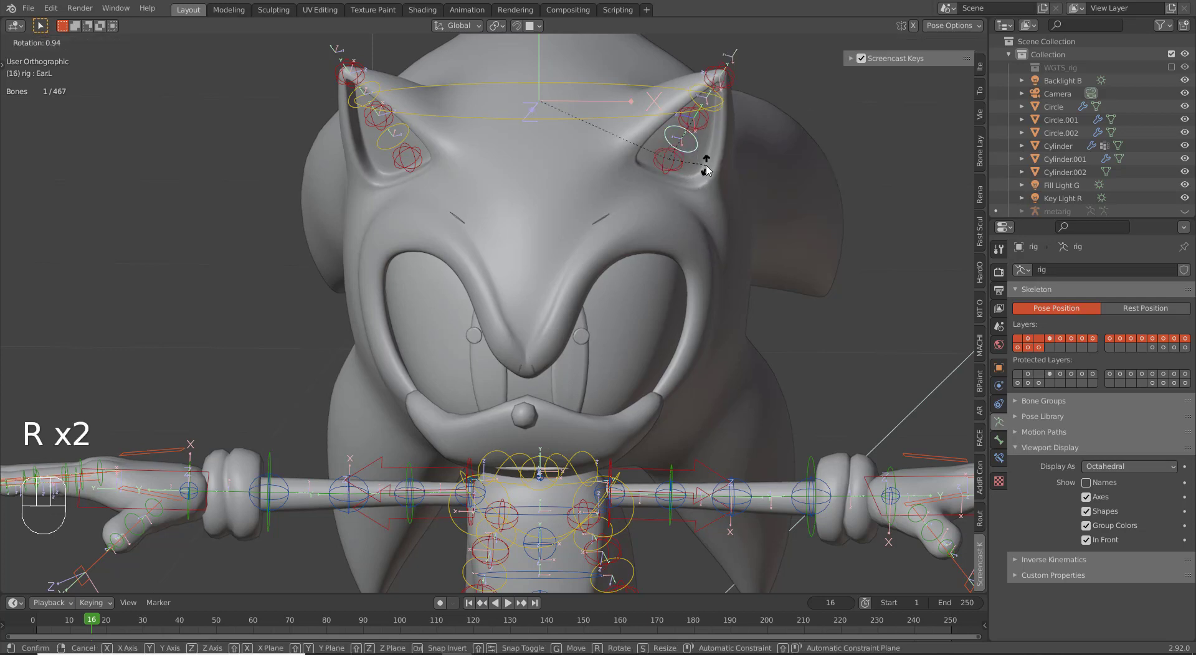
right_click(712, 159)
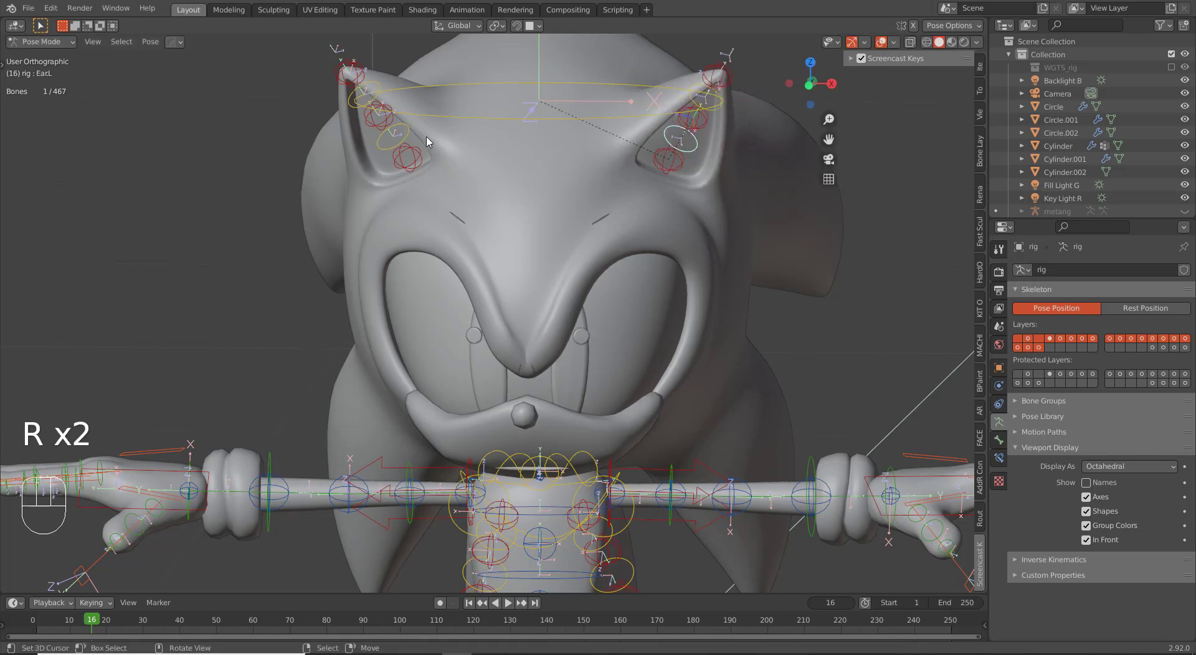
Step: Test the right ear's main control with a rotation and the left ear's with a trackball rotation, cancelling both
key("r")
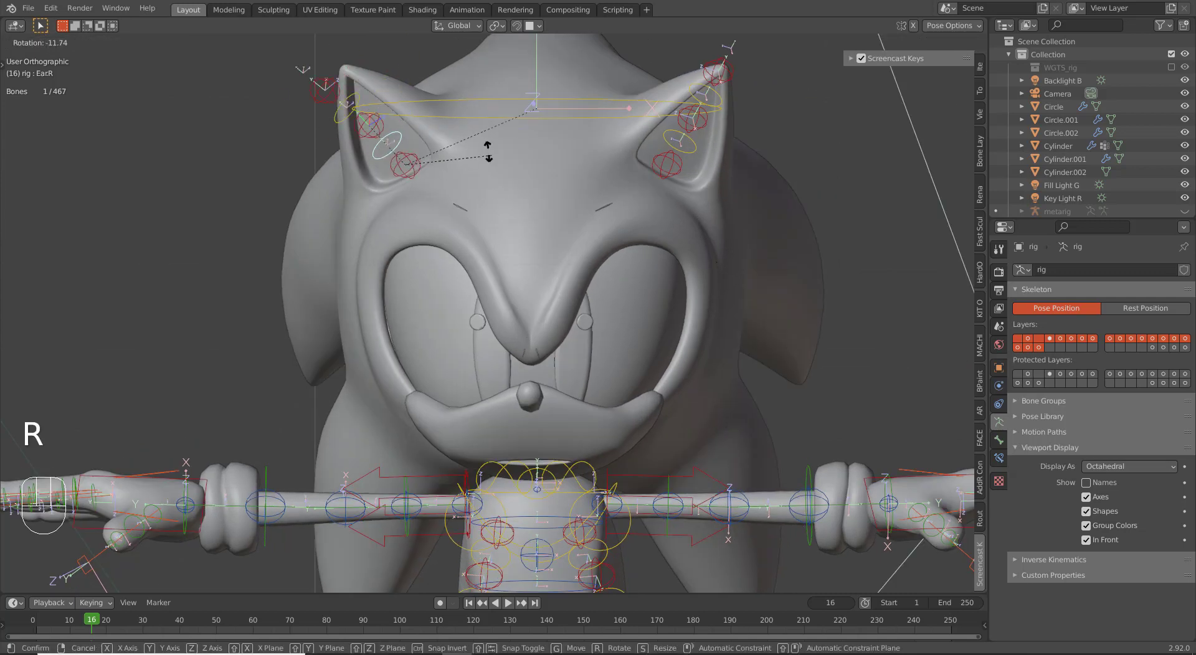
right_click(504, 199)
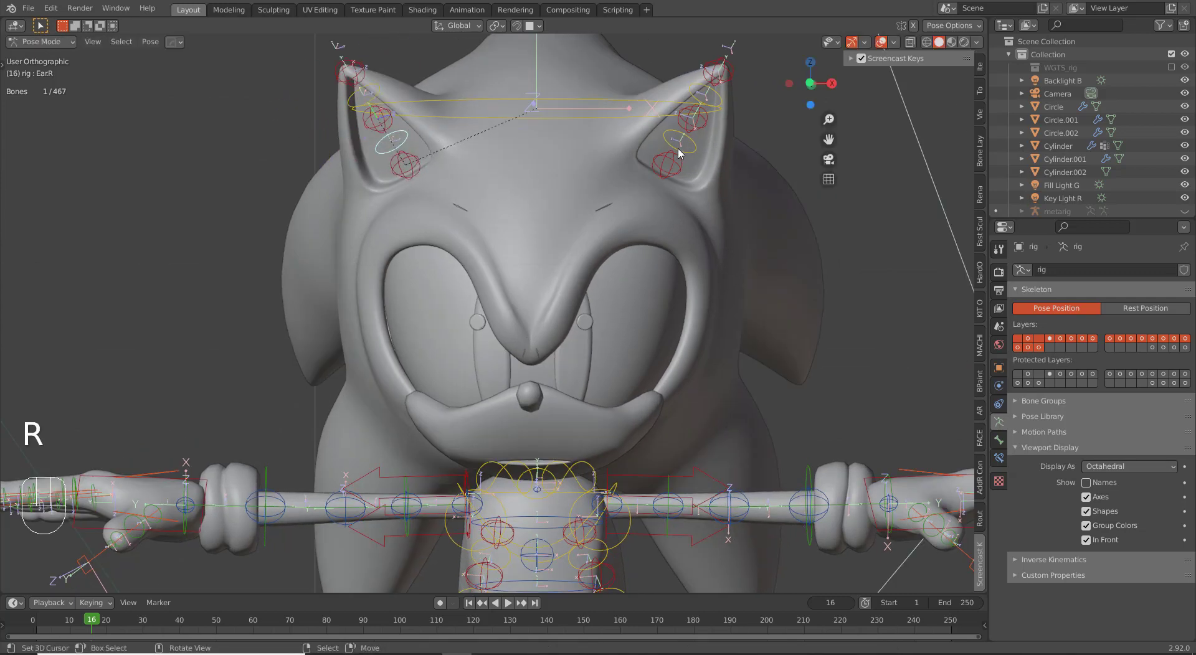
key("r")
key("r")
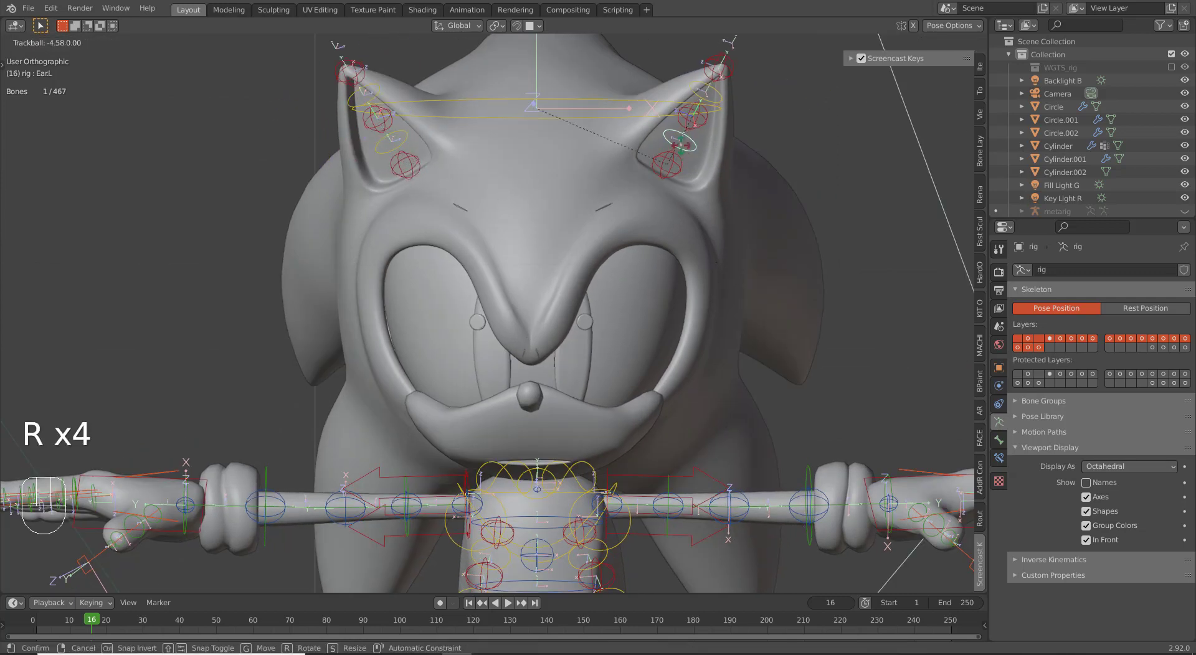
right_click(691, 156)
Step: Test the left back spike's main control with a rotation, then cancel it
middle_click_drag(743, 335, 594, 326)
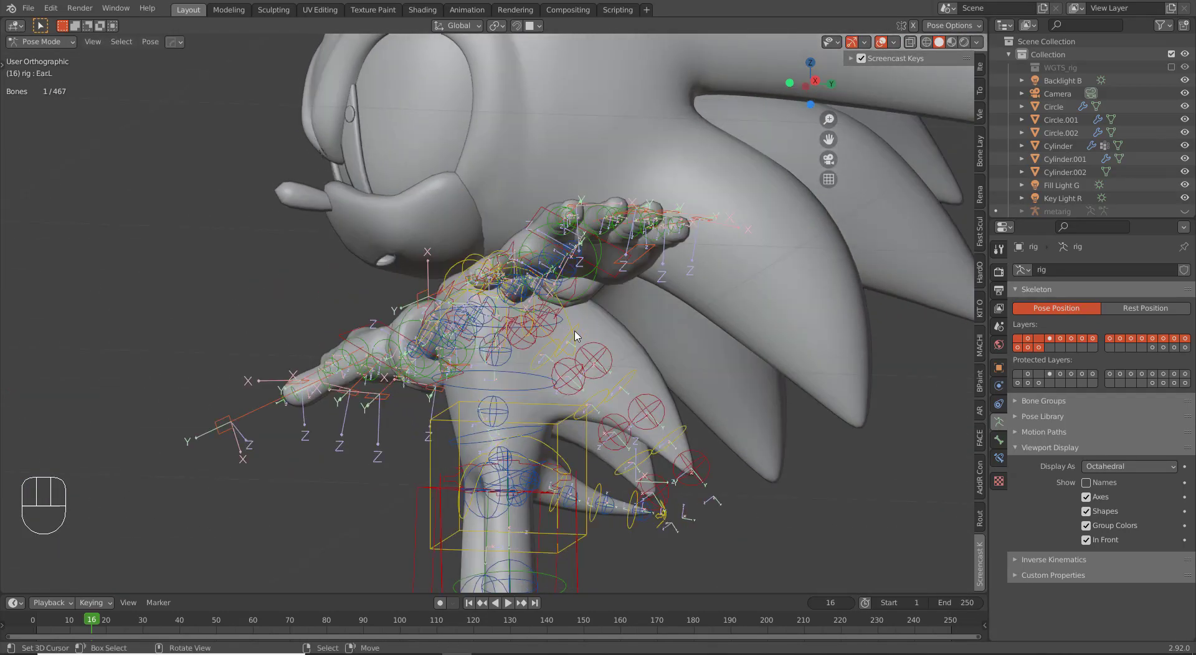
middle_click_drag(631, 371, 616, 373)
key("r")
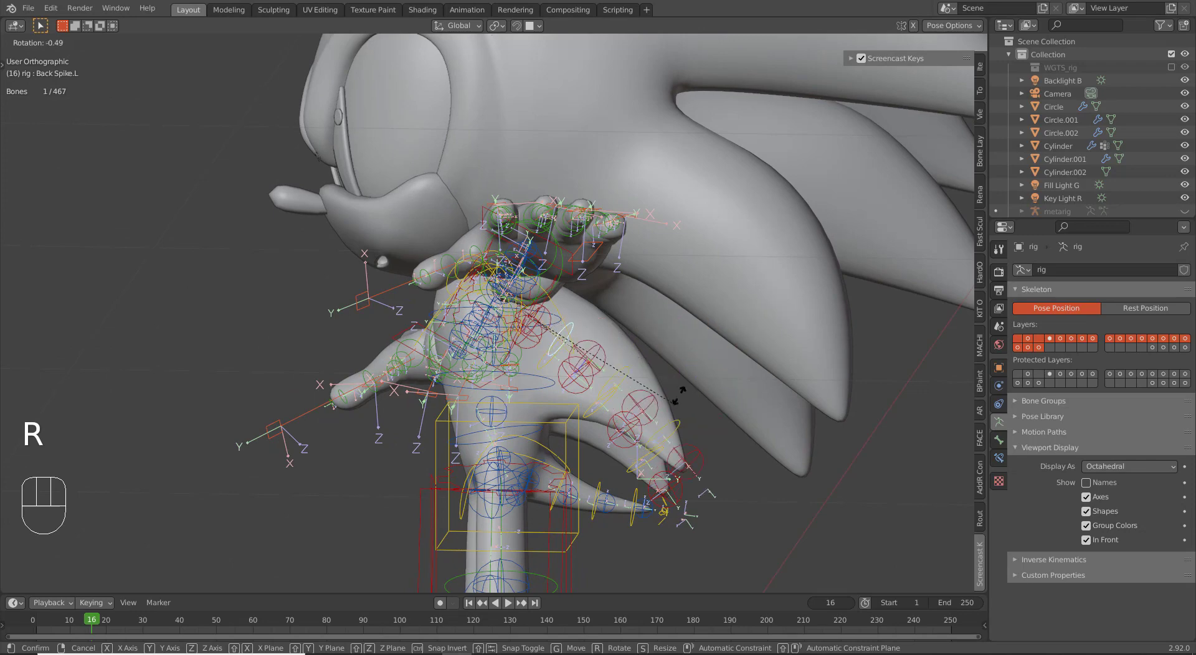
right_click(675, 403)
Step: Select the main tail control behind the hips and test it with a rotation, cancelling it
middle_click_drag(612, 449, 610, 469)
right_click(570, 478)
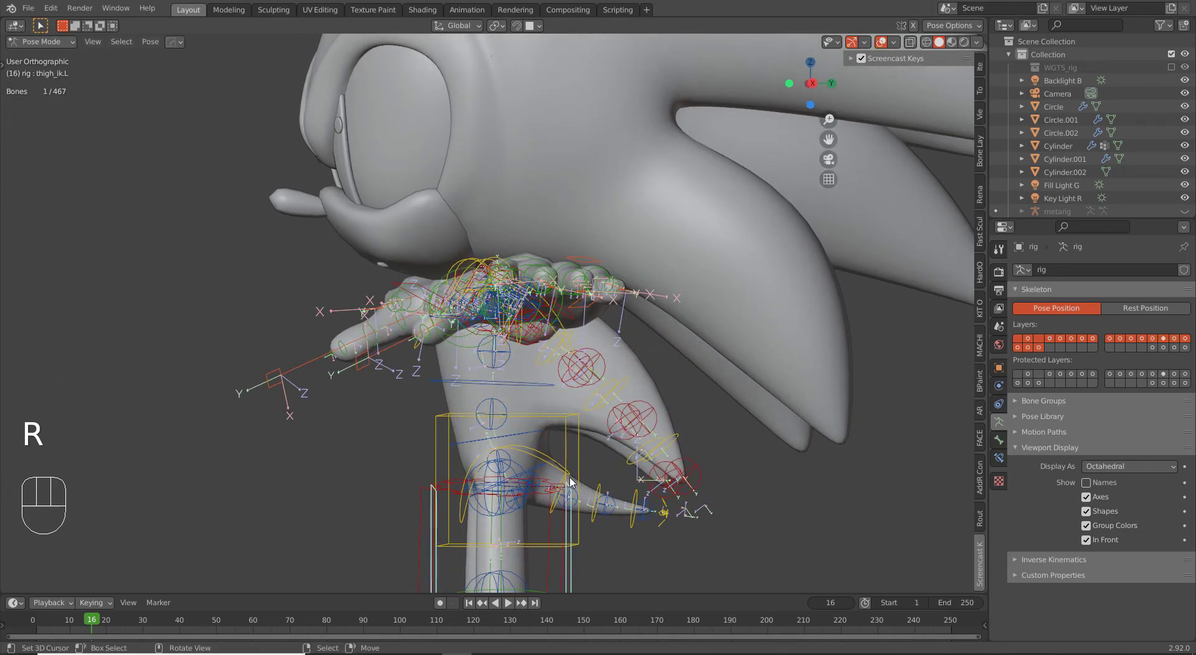
right_click(570, 480)
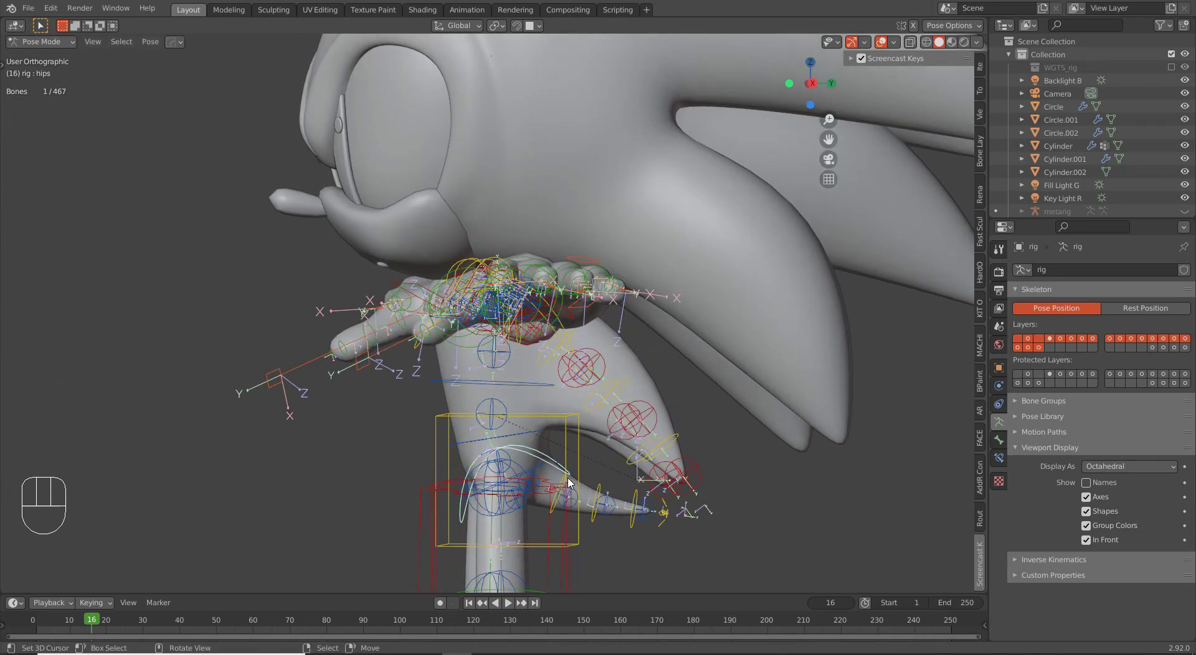
key("r")
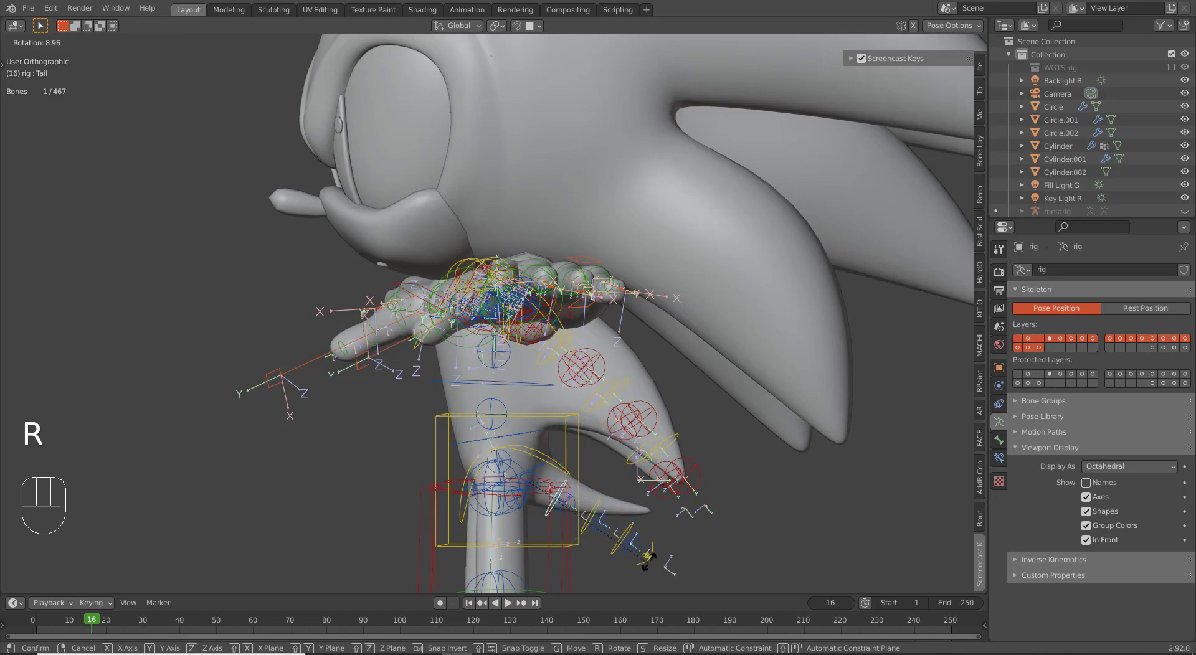
right_click(555, 522)
Step: Examine the rig's controls along the legs and feet, the torso and arms, and around the face, ears and head spikes
middle_click_drag(554, 519, 606, 515)
middle_click_drag(491, 258, 443, 237, "shift")
middle_click_drag(445, 249, 506, 458)
middle_click_drag(506, 471, 537, 285, "shift")
middle_click_drag(593, 382, 554, 408)
middle_click_drag(583, 476, 567, 443)
key("KP_1")
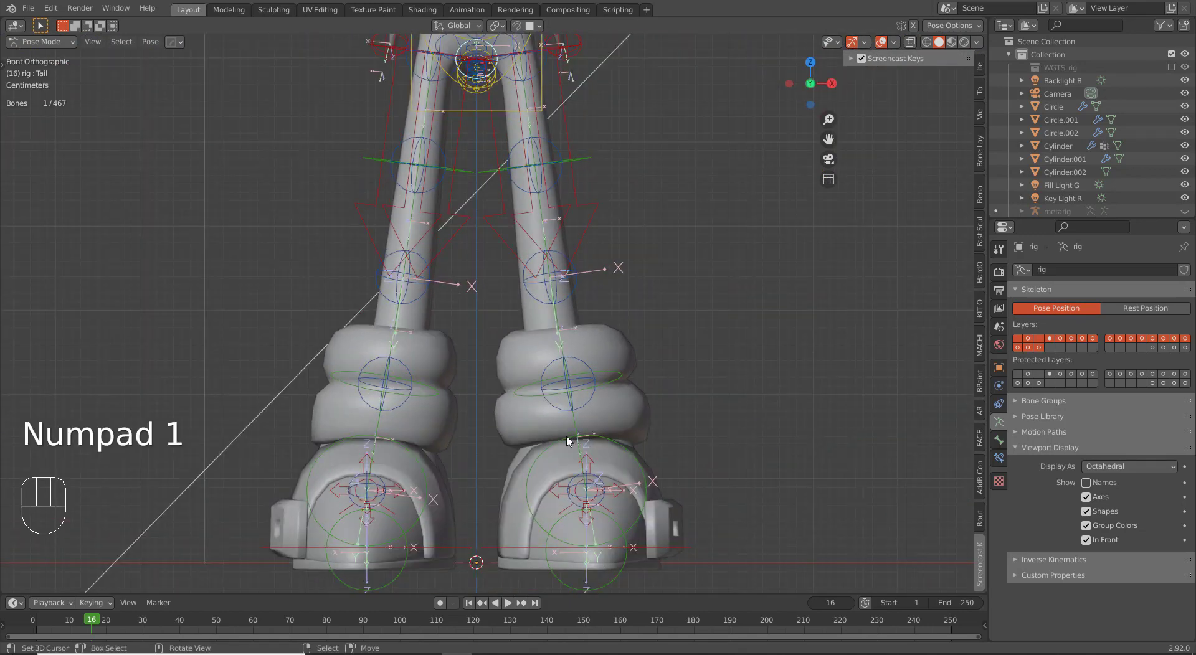
scroll(628, 426, "down", 5)
middle_click_drag(546, 239, 549, 364, "shift")
scroll(559, 360, "up", 3)
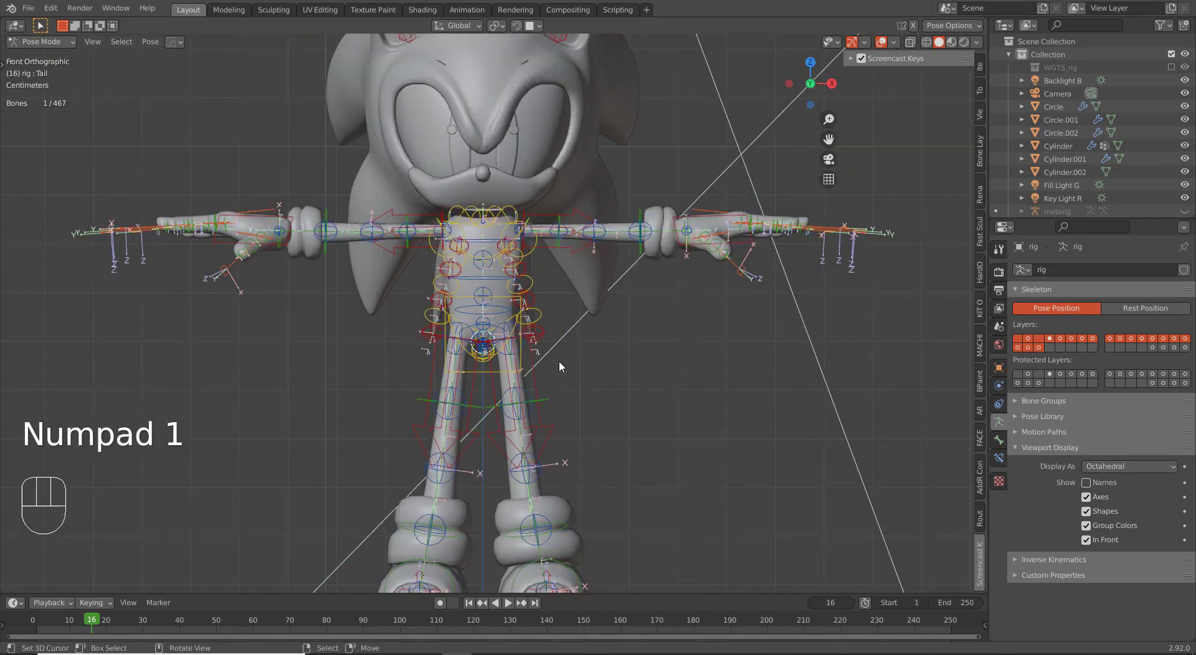
middle_click_drag(554, 218, 585, 358, "shift")
middle_click_drag(552, 237, 534, 294)
scroll(534, 294, "up", 3)
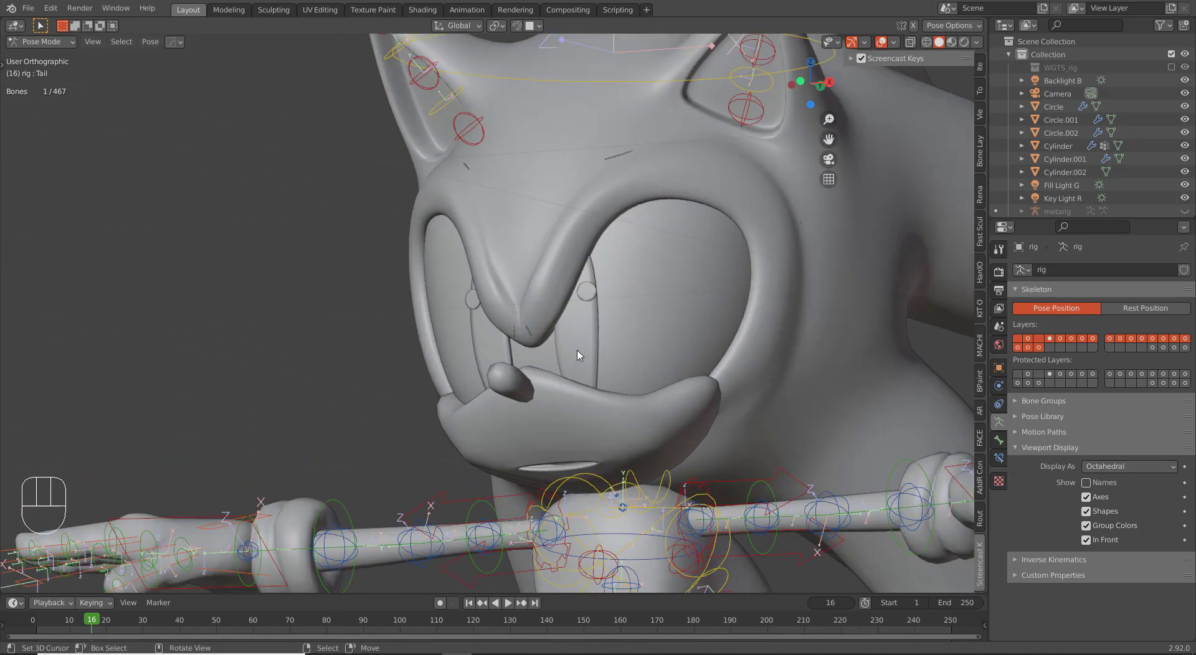
middle_click_drag(568, 353, 474, 347, "shift")
scroll(595, 230, "down", 2)
scroll(498, 336, "up", 1)
middle_click_drag(536, 327, 579, 314)
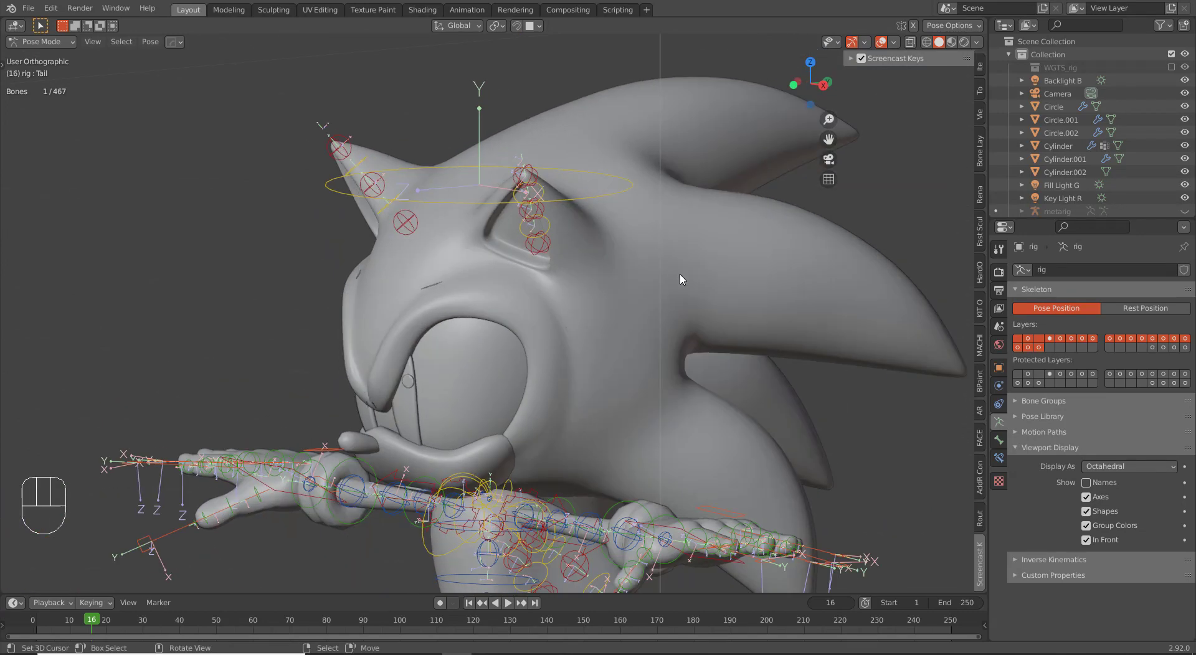
Step: Put the rig into Edit Mode and face the character in front orthographic view
key("KP_1")
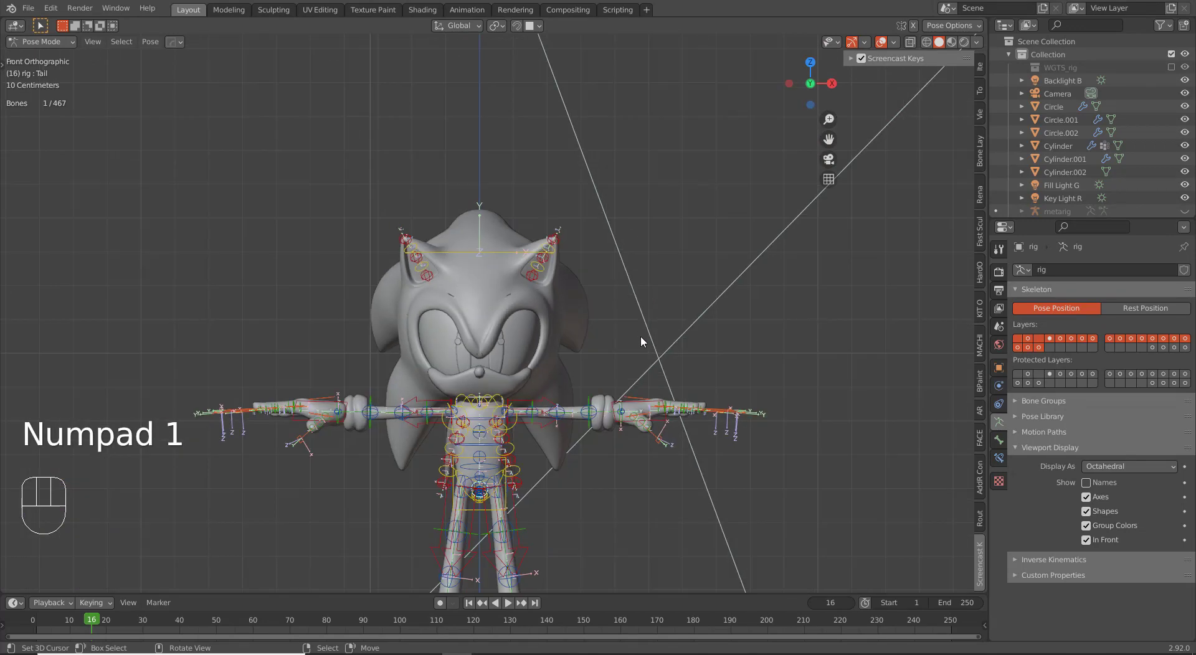
key("Tab")
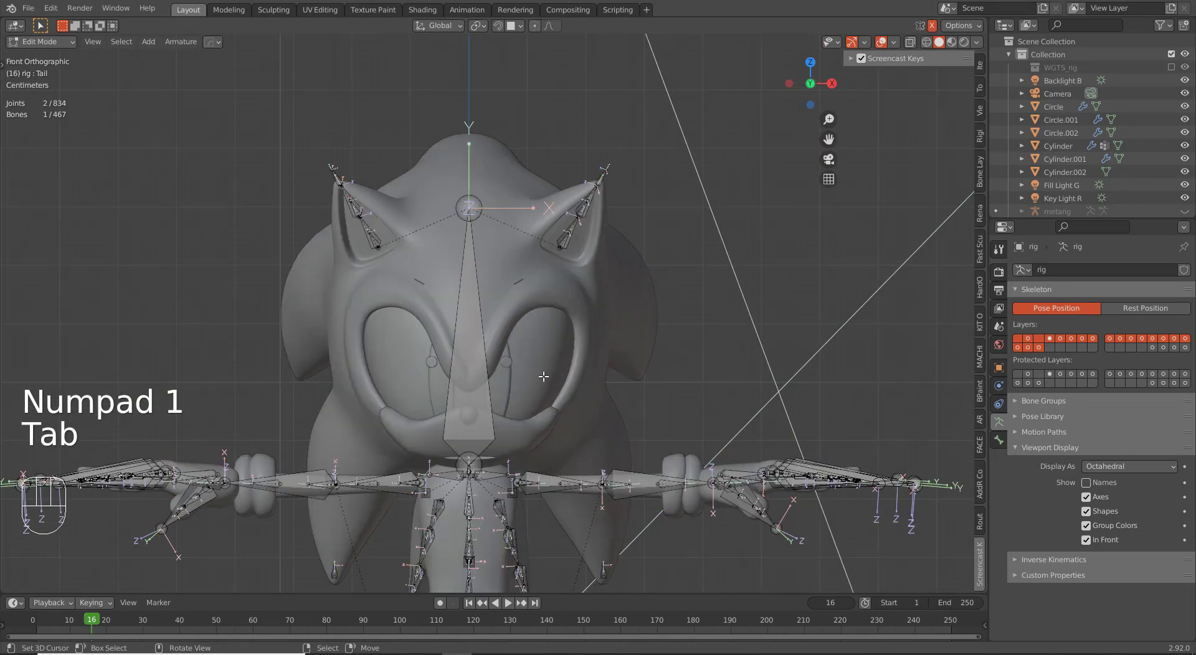
Step: Show the last two bone layers of the armature in addition to the visible ones and return the rig to Pose Mode
scroll(591, 327, "up", 4)
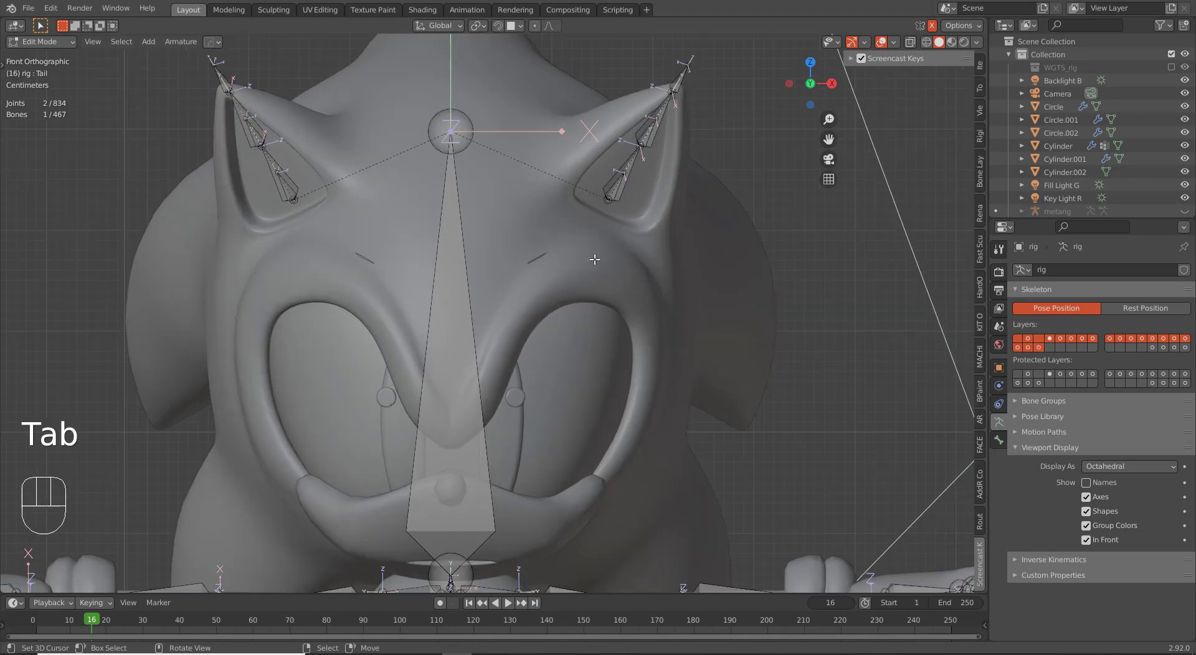
left_click(1185, 347, "shift")
left_click(1176, 348, "shift")
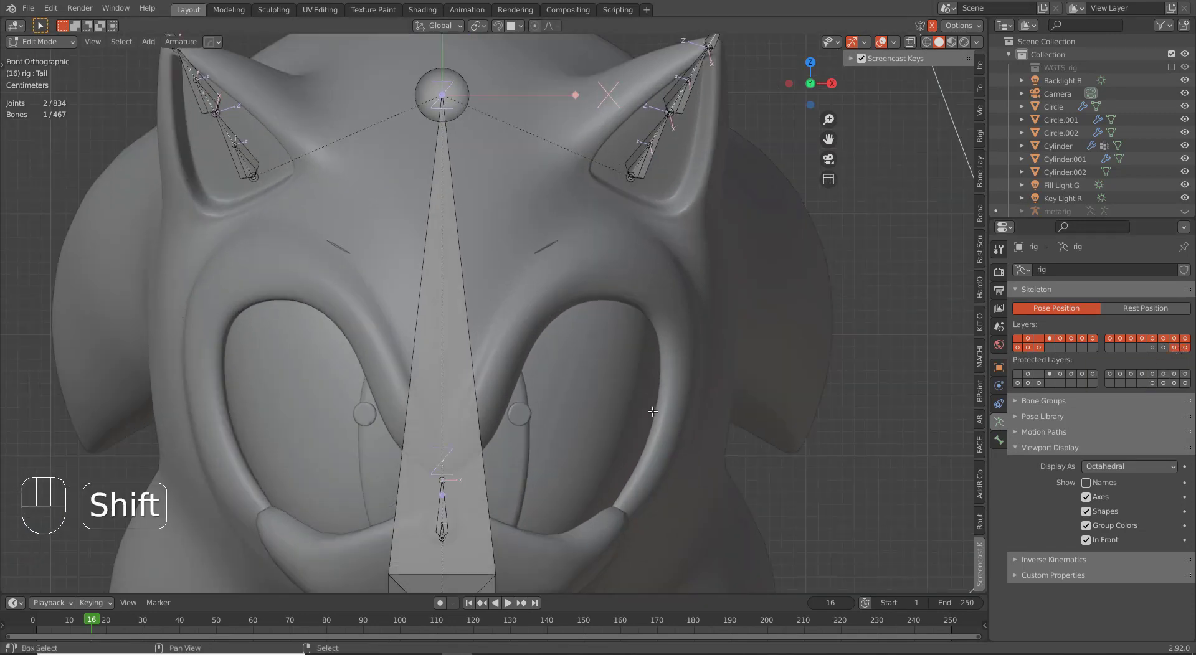
scroll(534, 439, "down", 4)
key("Tab")
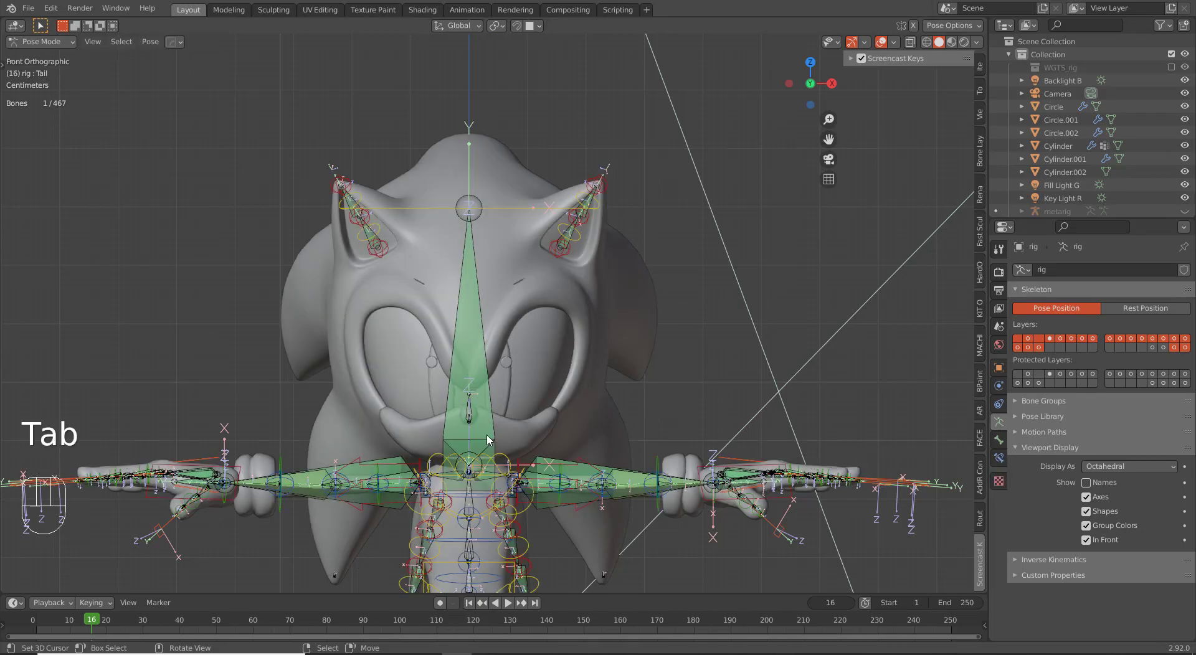
Step: In Edit Mode, duplicate the ORG-upper_arm.L bone with its mirrored counterpart, offsetting the copy about 0.07 m in X and 0.36 m in Z
scroll(517, 476, "up", 3)
middle_click_drag(566, 431, 584, 299, "shift")
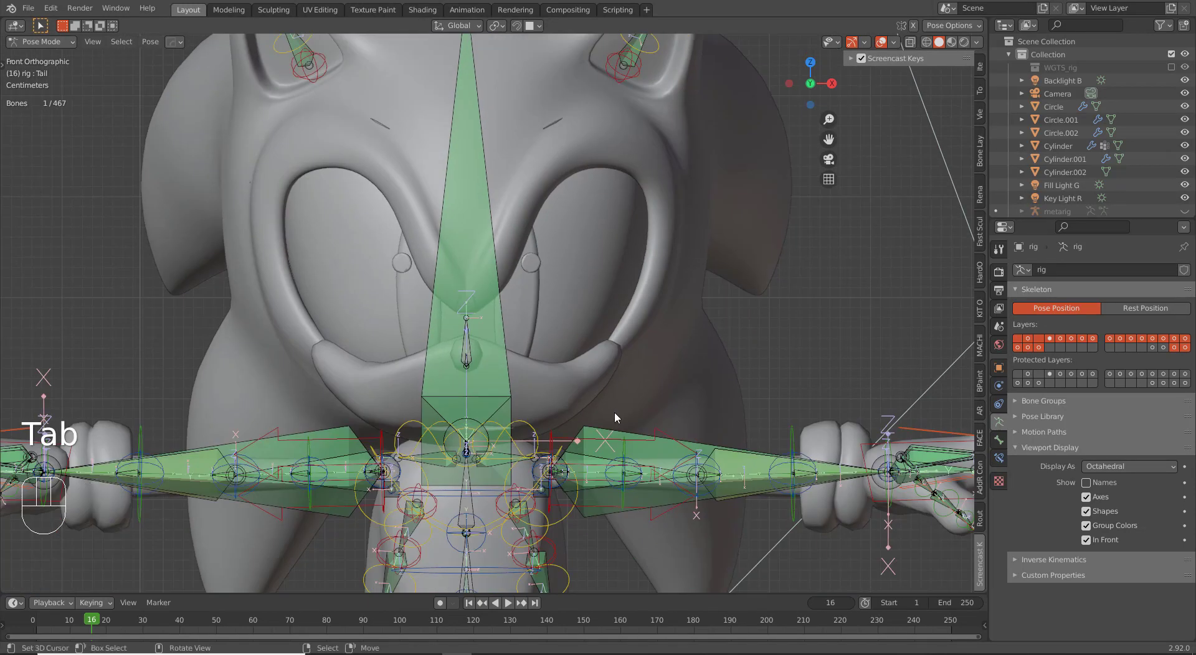
middle_click_drag(613, 414, 577, 469)
left_click(589, 455)
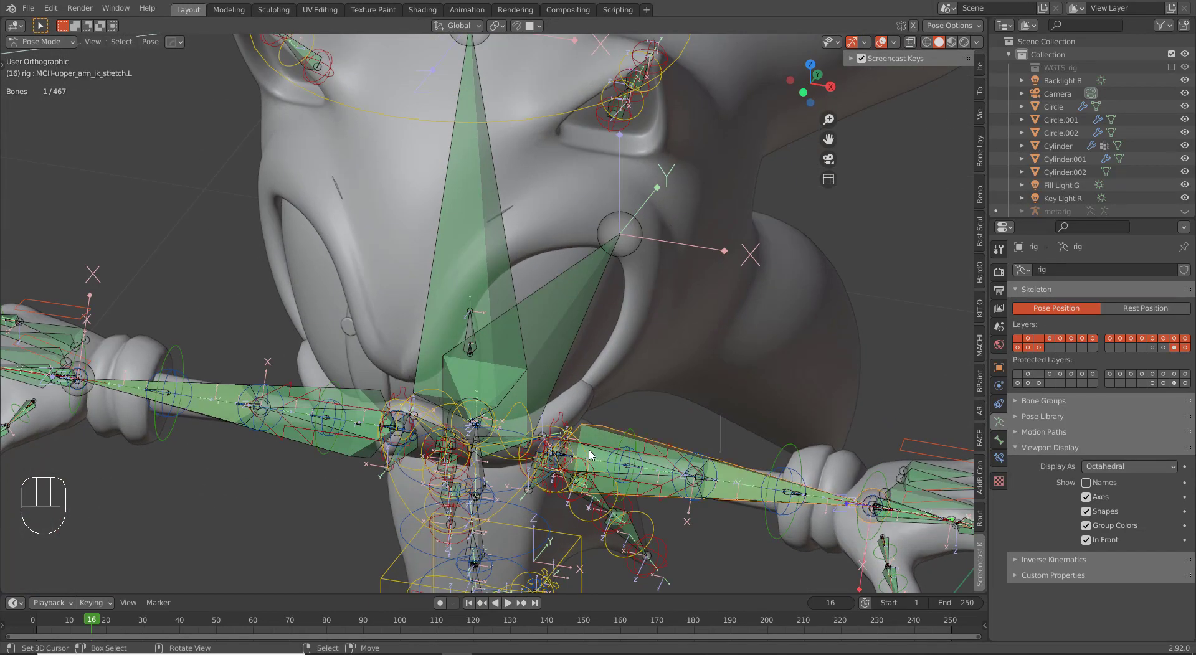
key("Tab")
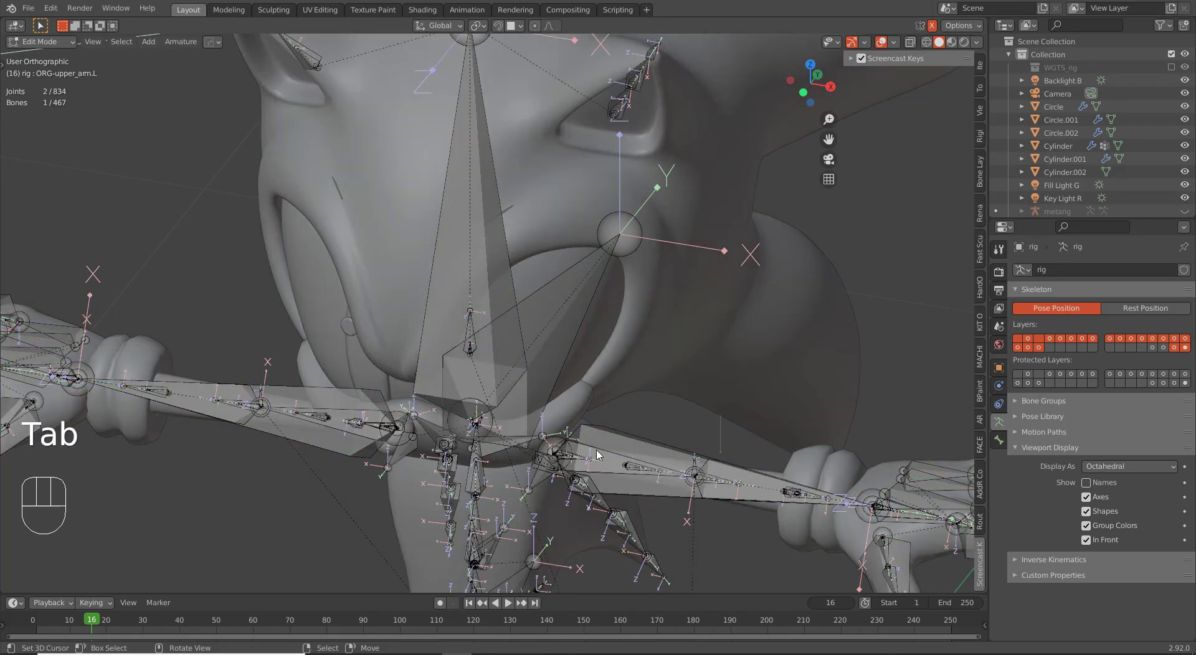
key("KP_1")
key("shift+d")
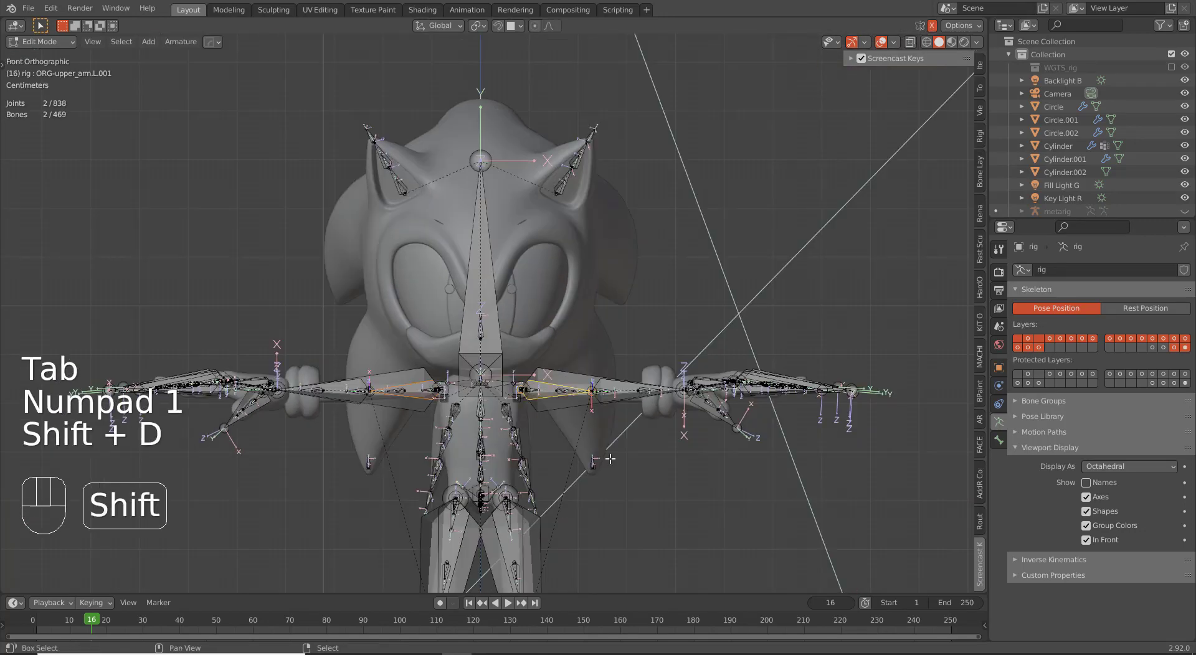
left_click(645, 283)
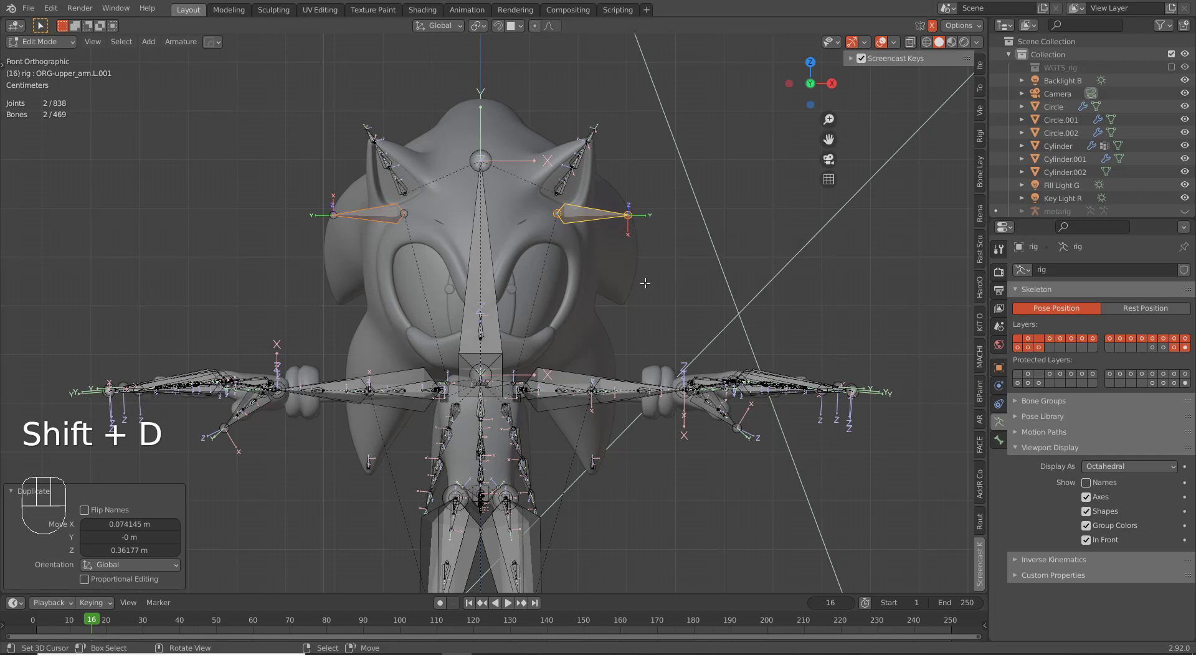
Step: Remove both Copy Transforms constraints from the duplicated bone ORG-upper_arm.L.001
left_click(601, 216)
key("Tab")
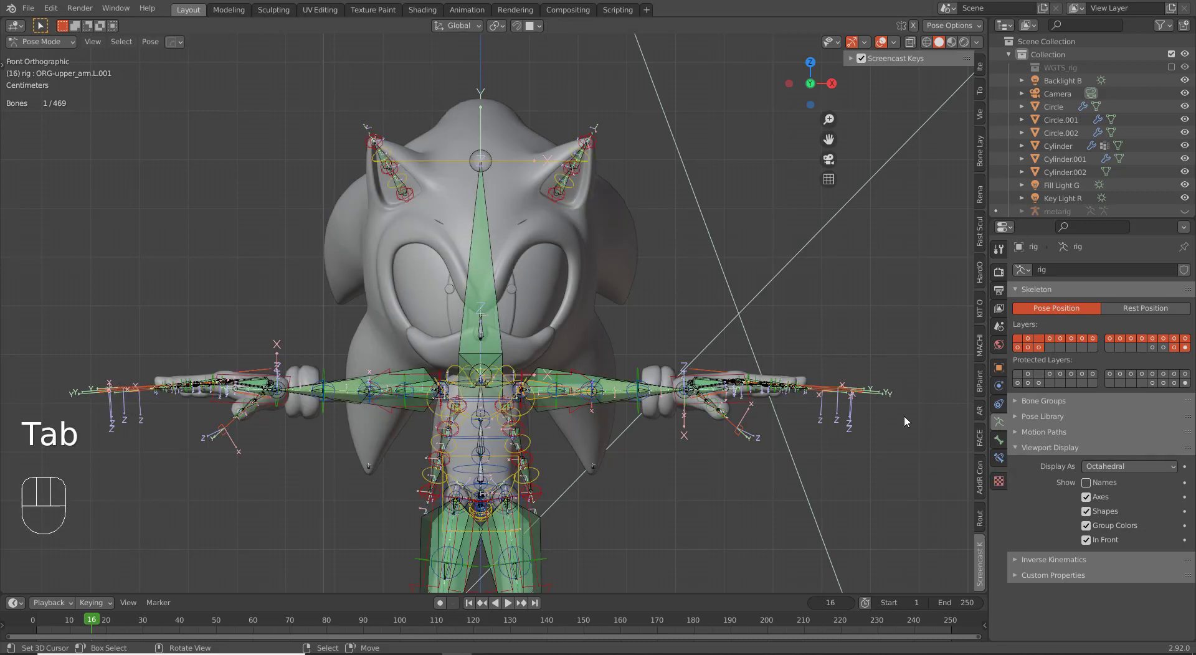
left_click(998, 458)
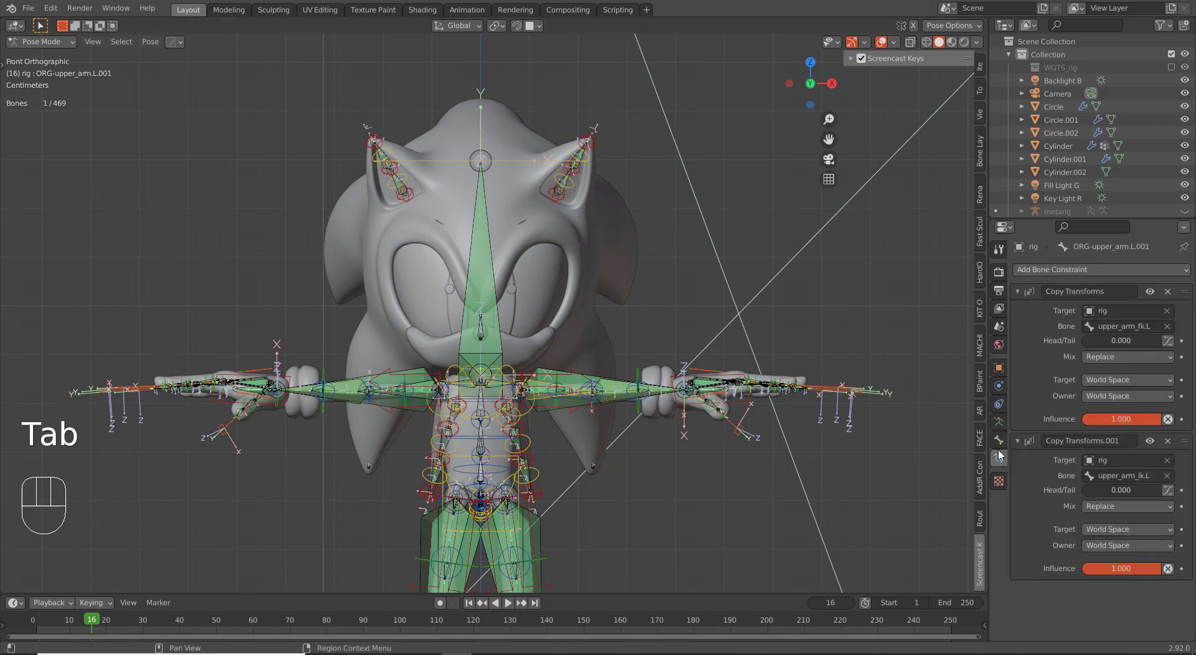
left_click(1168, 291)
left_click(1168, 291)
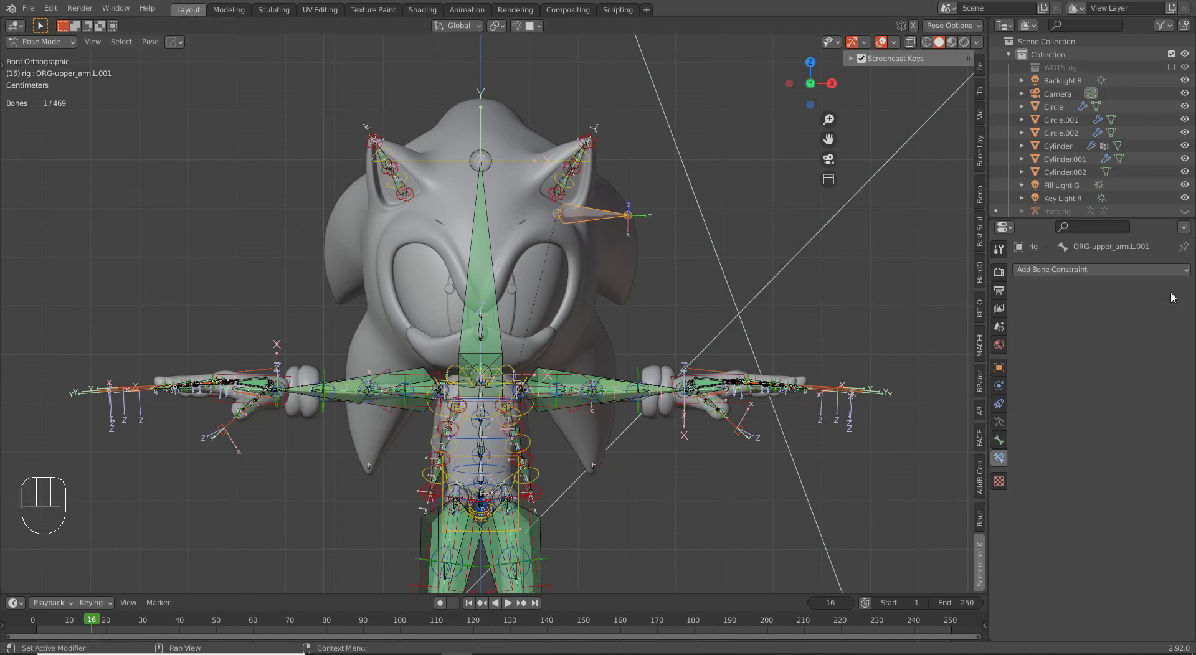
Step: Remove both Copy Transforms constraints from the mirrored duplicate ORG-upper_arm.R.001
key("Tab")
left_click(381, 222)
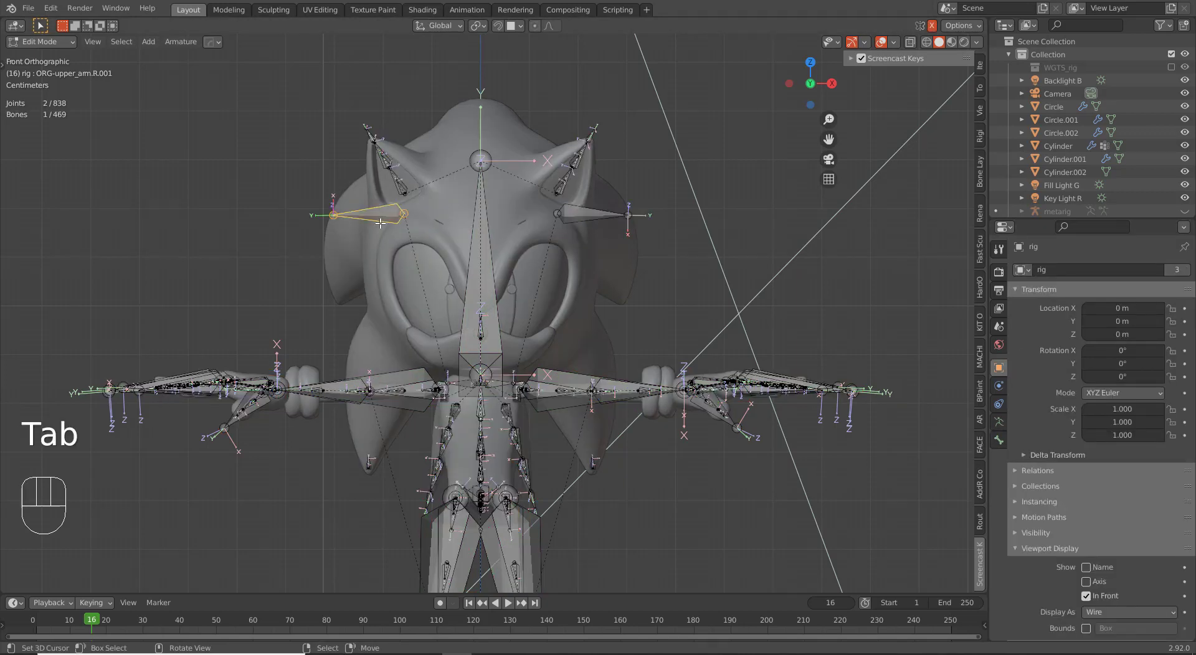
key("Tab")
left_click(1169, 291)
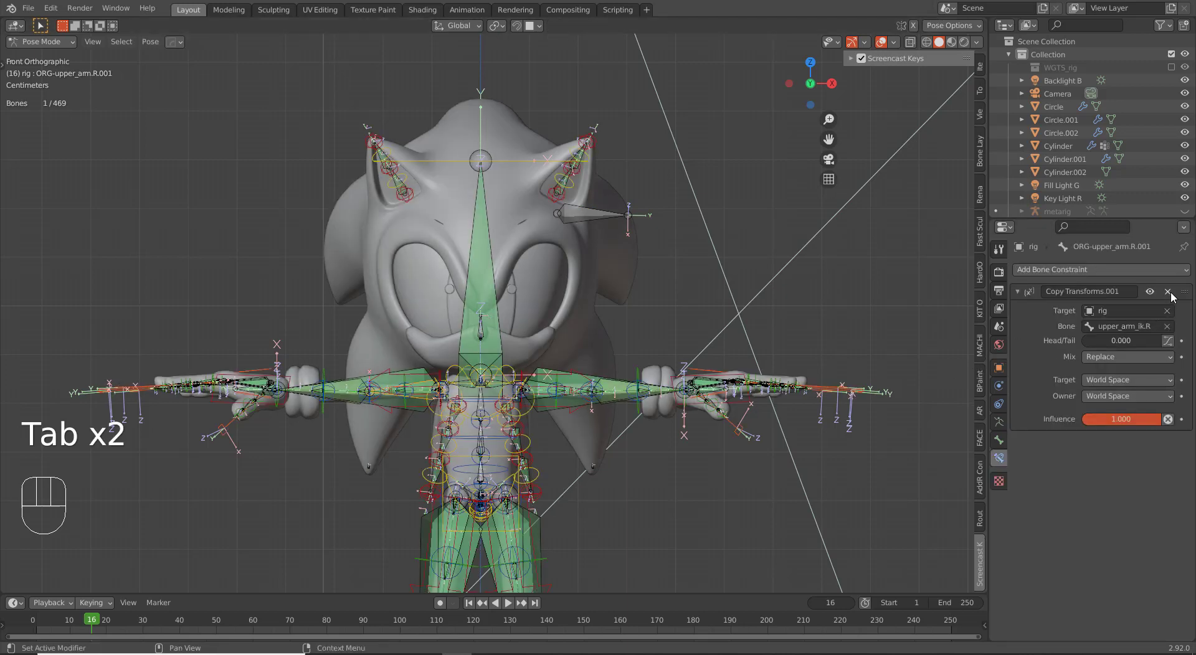
left_click(1168, 291)
Step: Rename the duplicated bone ORG-upper_arm.L.001 as Quill.L in Edit Mode
key("Tab")
left_click(598, 212)
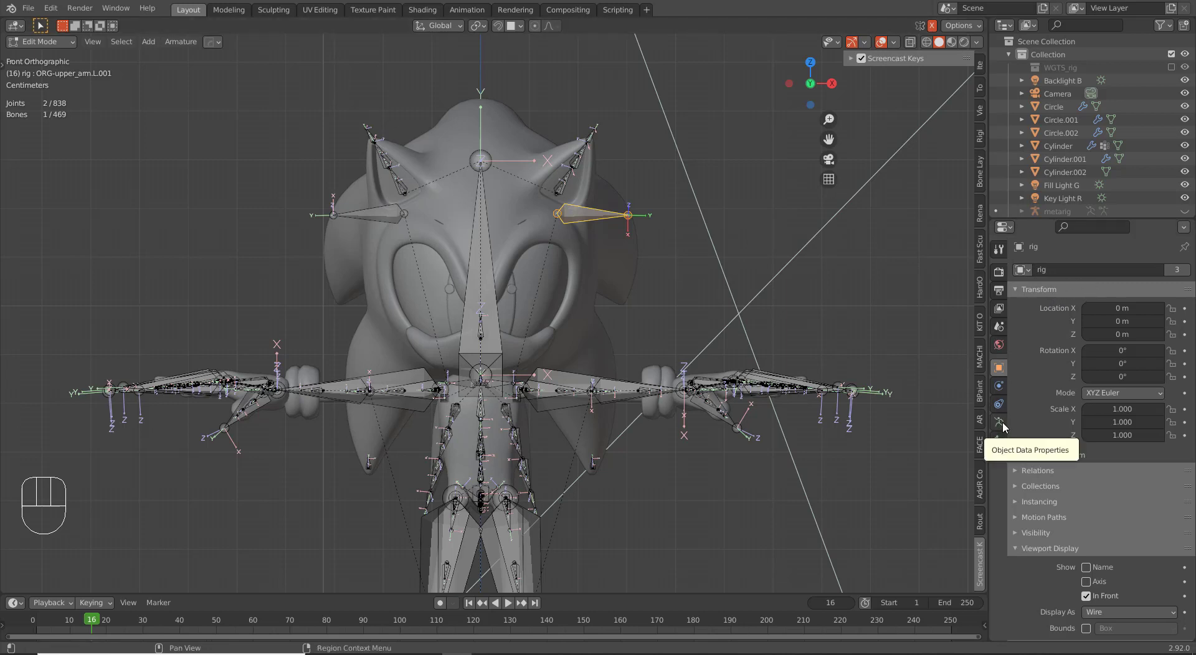
left_click(999, 441)
left_click(1074, 272)
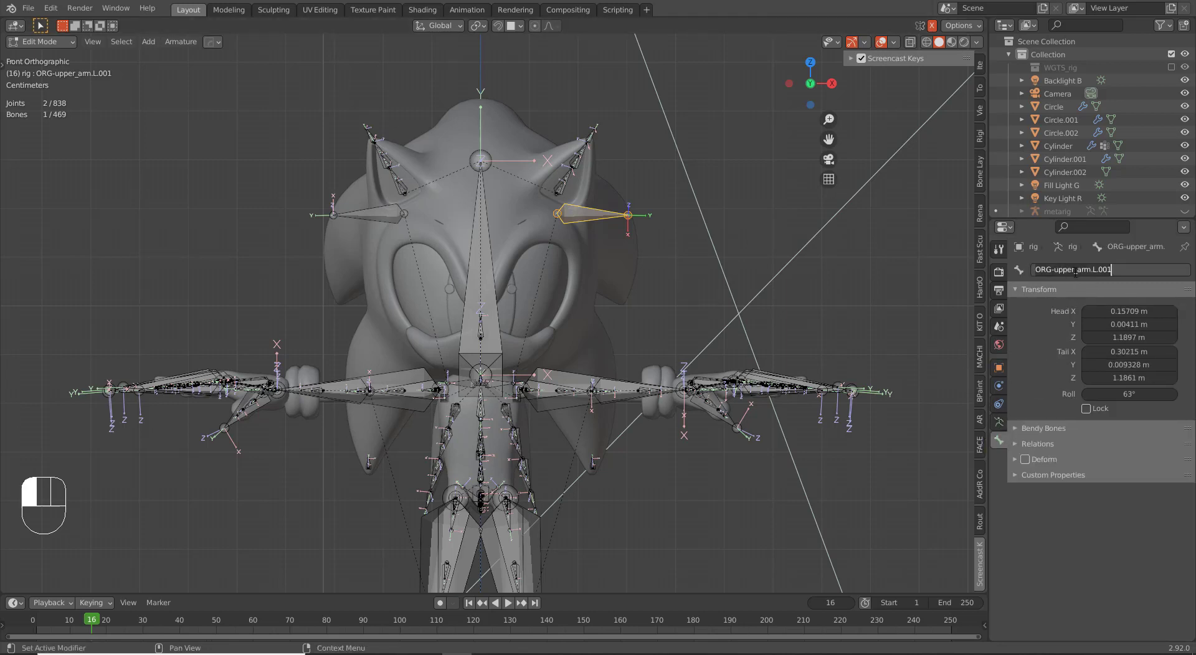
type("QUILL.l")
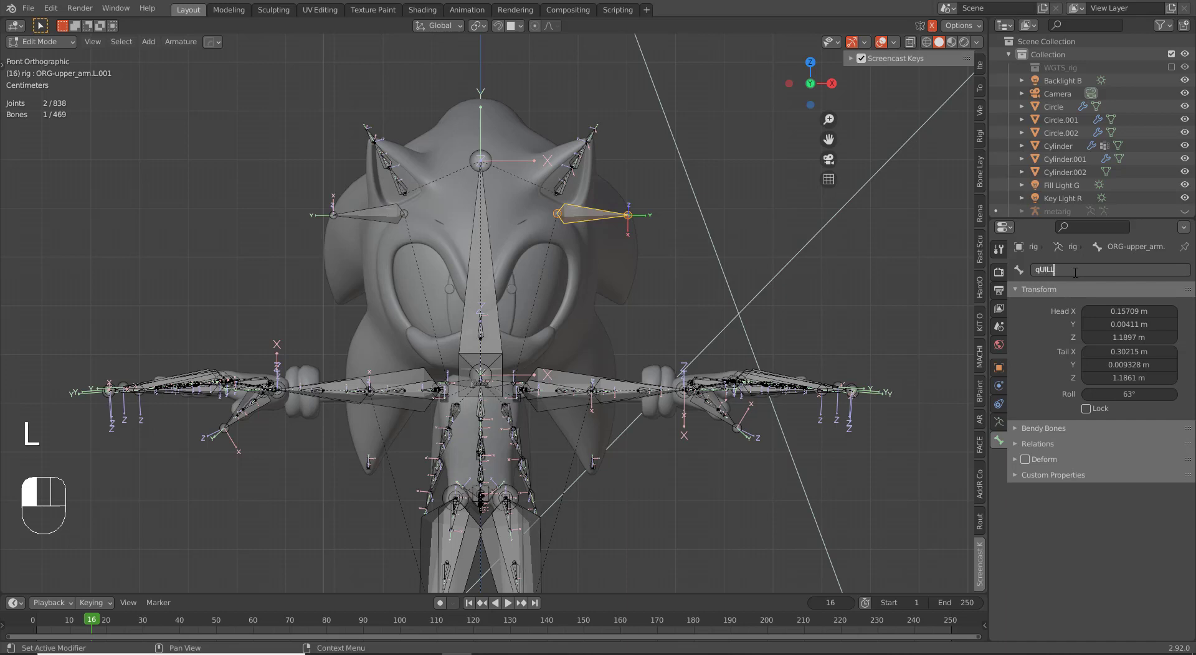
key("Return")
left_click(1074, 272)
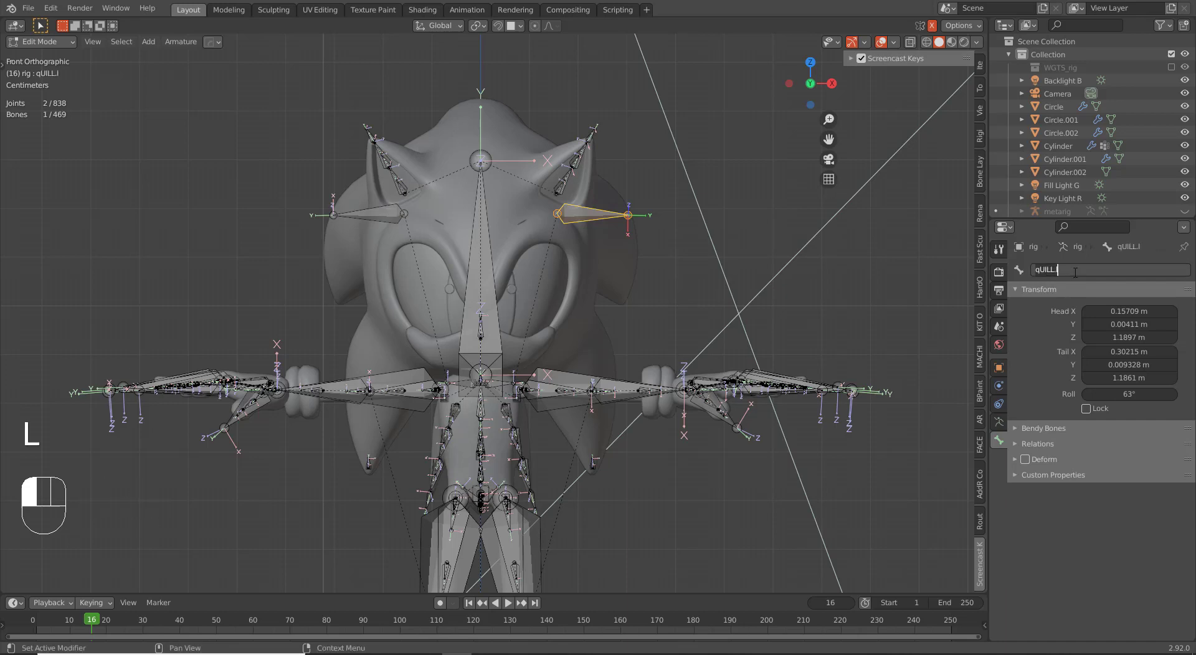
type("Quill.L")
key("Return")
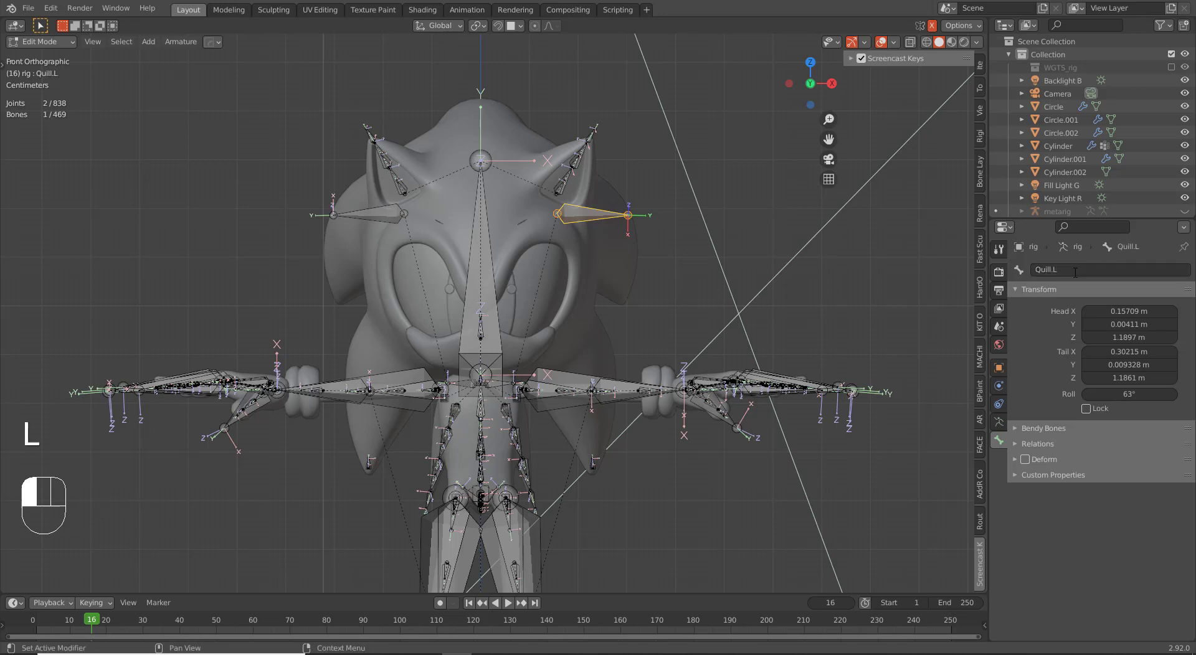
Step: Rename the mirrored duplicate ORG-upper_arm.R.001 as Quill.R
key("ctrl+c")
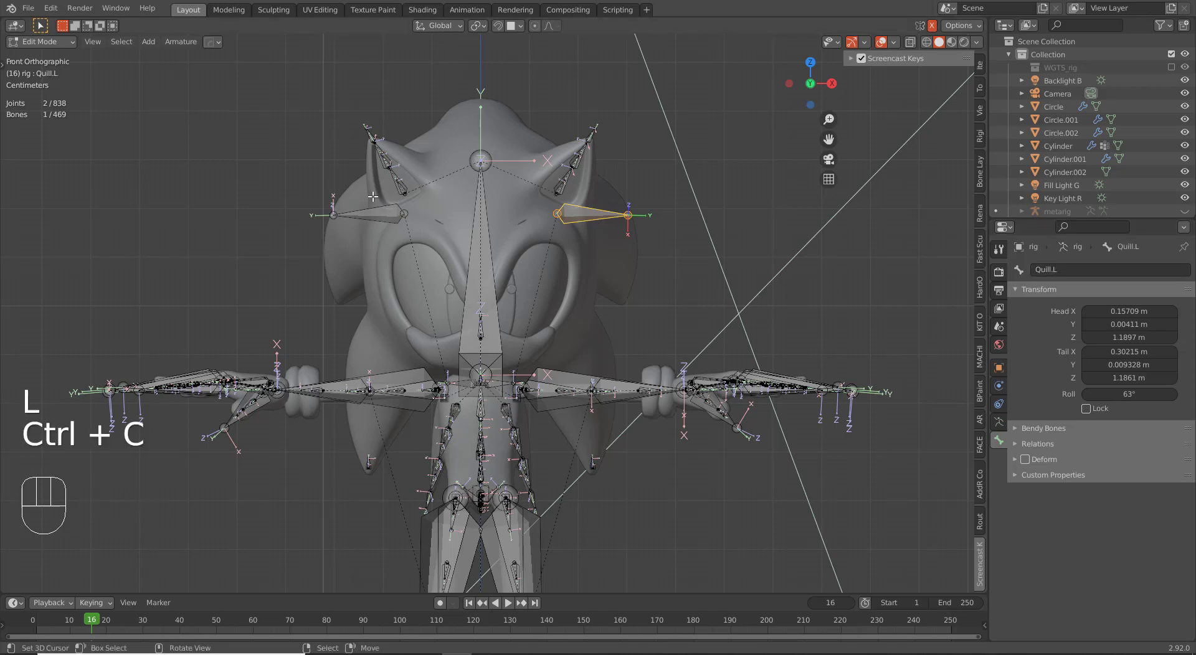
right_click(398, 220)
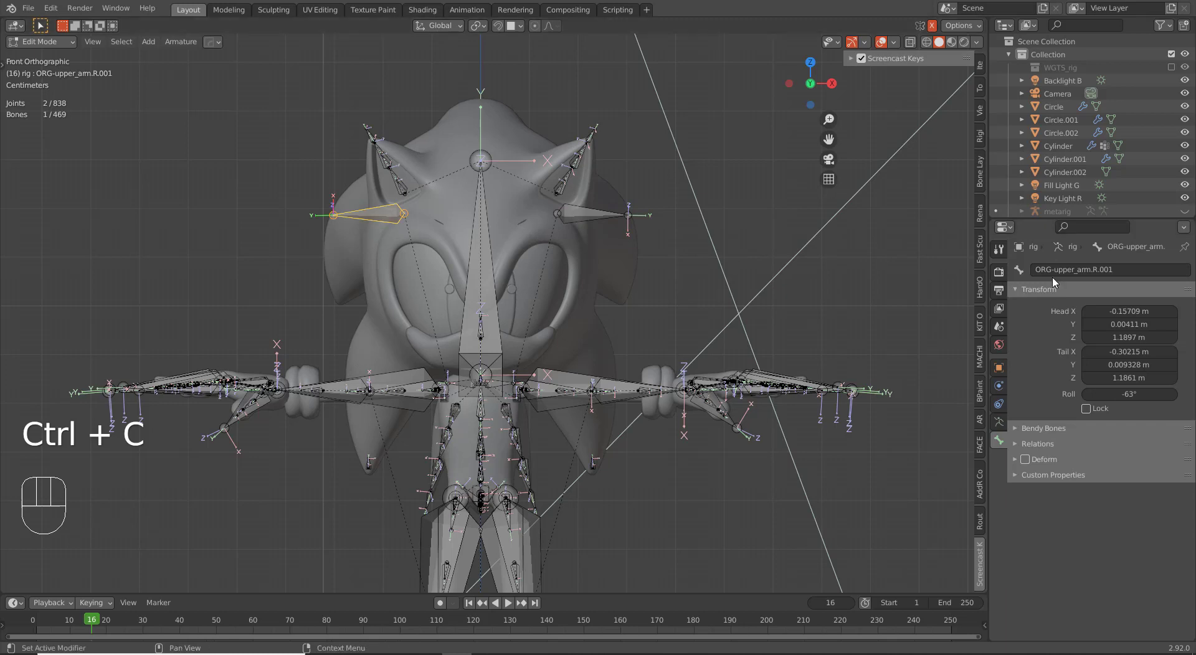
left_click(1068, 272)
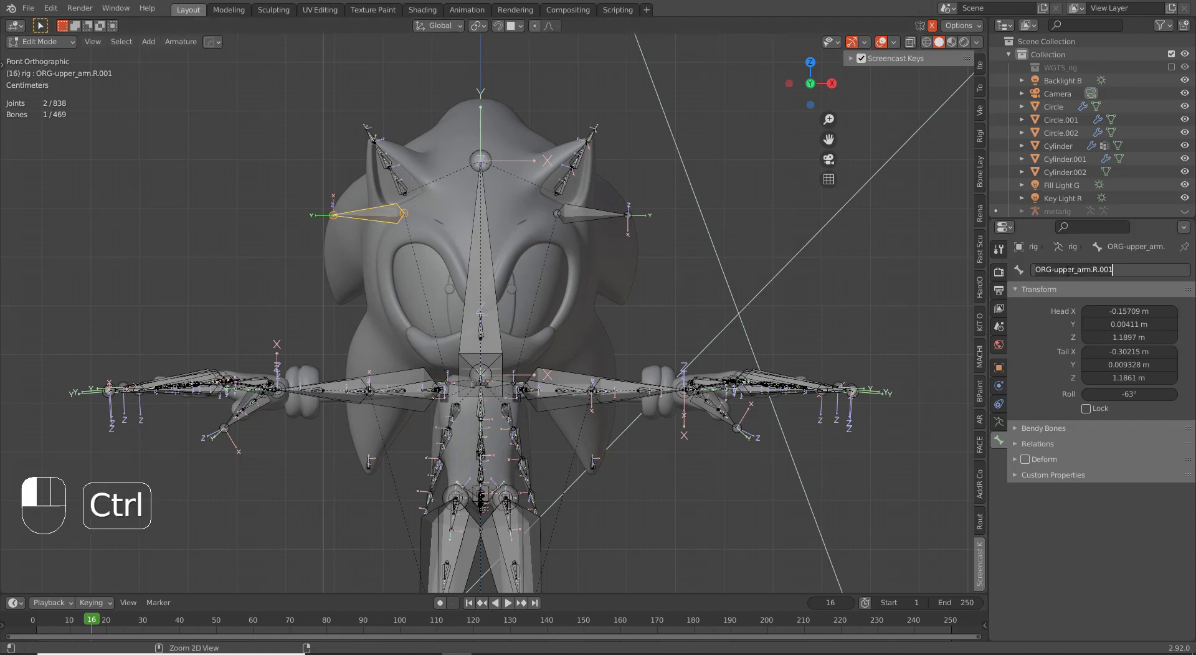
type("Qui")
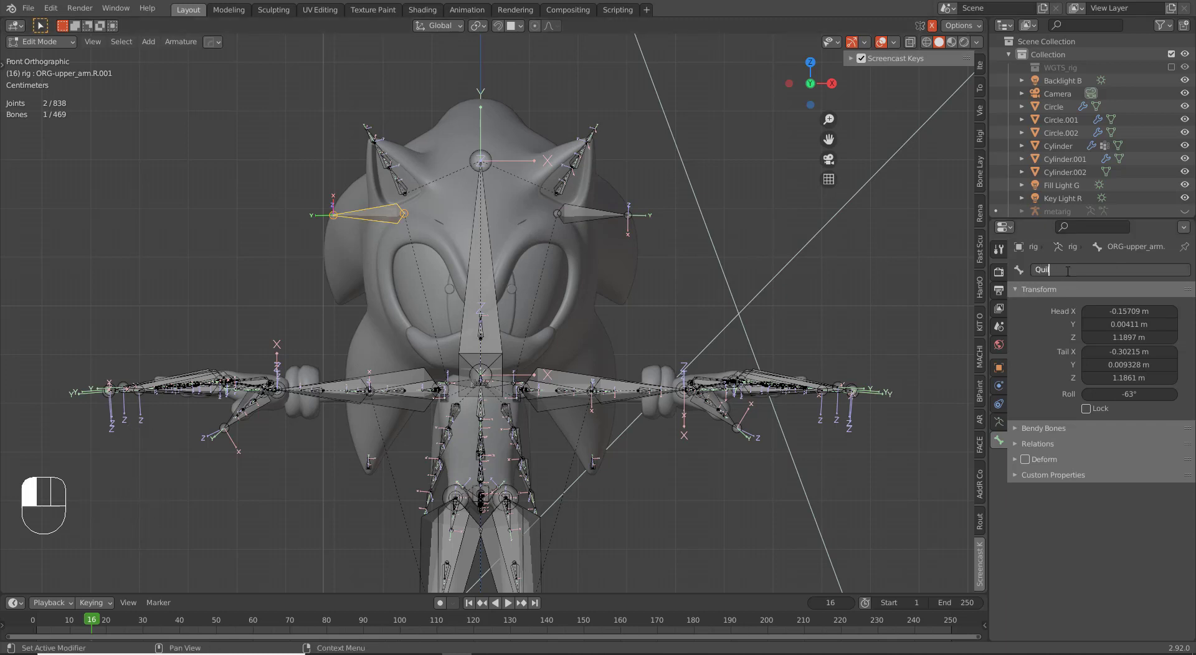
type("ll.R")
key("Return")
key("g")
right_click(712, 285)
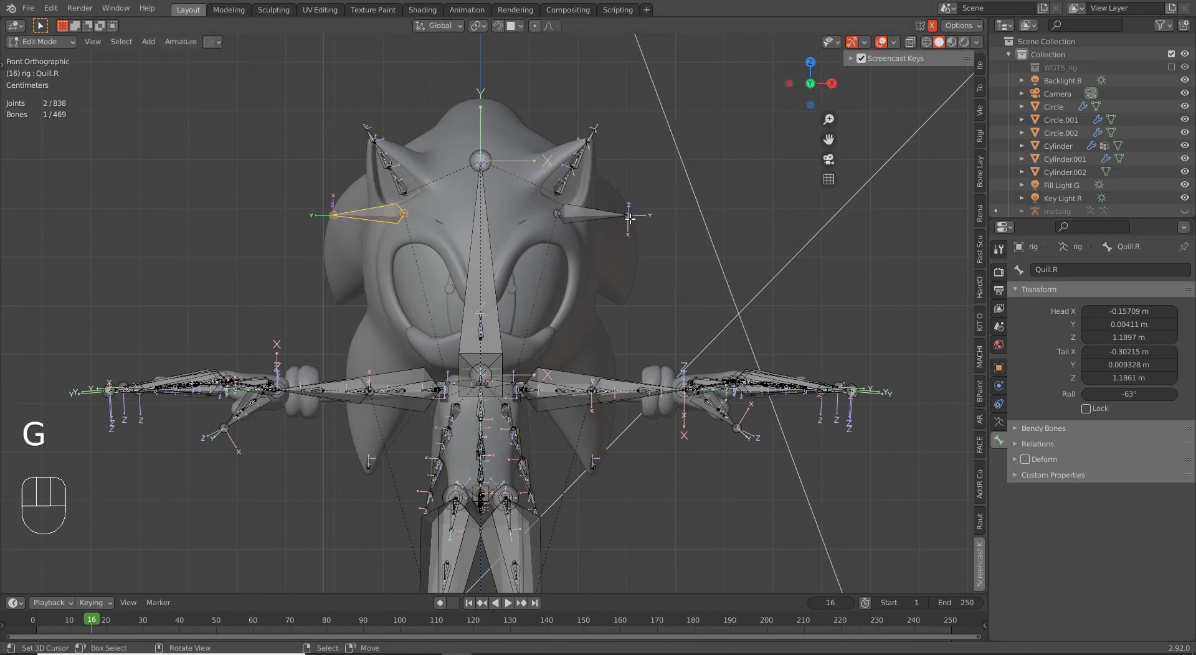
Step: In side view, move the tail of Quill.L to the tip of the upper side quill and its head to that quill's base
left_click(630, 218)
key("KP_3")
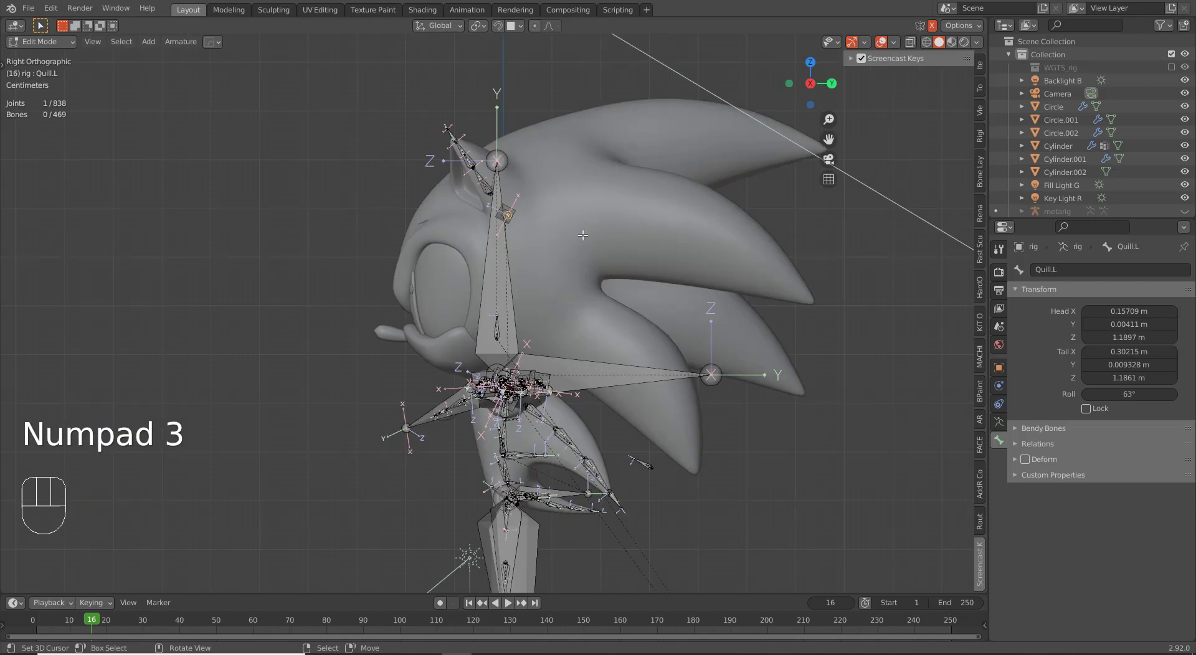
key("g")
left_click(882, 317)
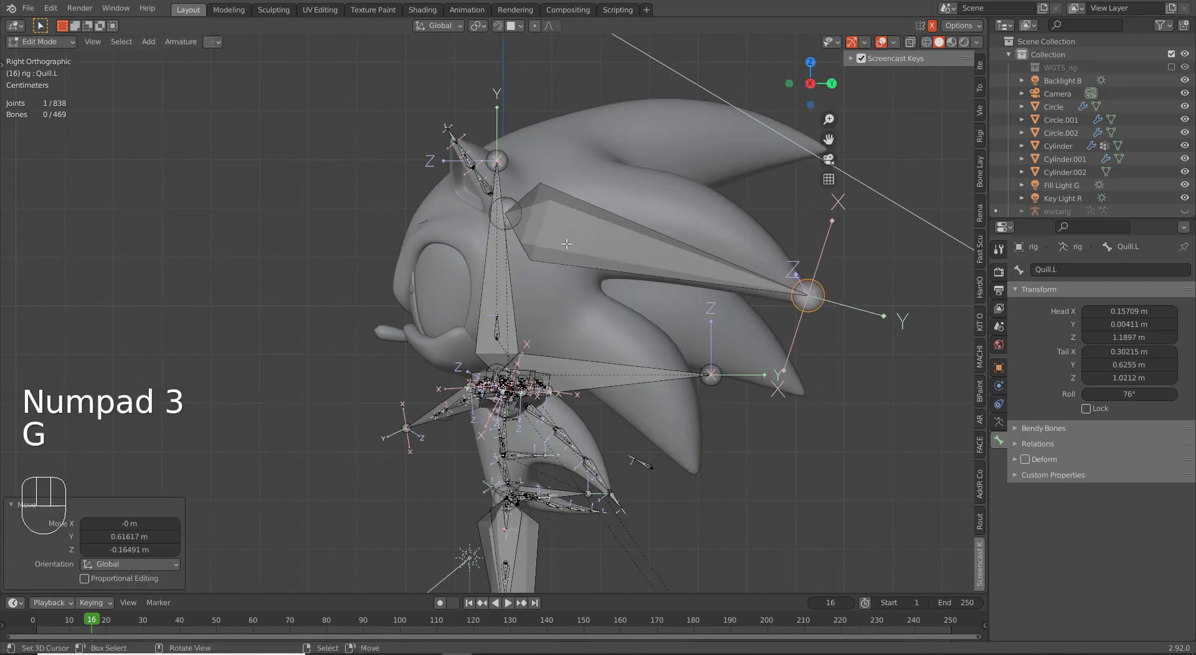
left_click(506, 210)
key("g")
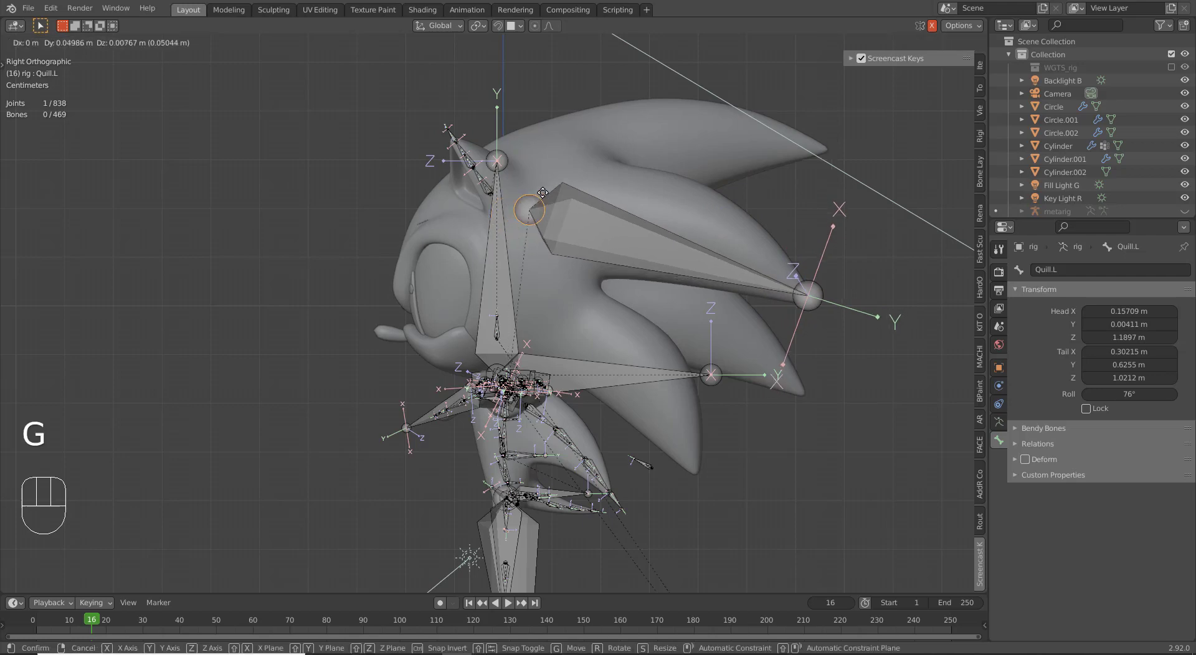
left_click(659, 230)
Step: Adjust the roll of the whole Quill.L bone to about 87°
left_click(659, 230)
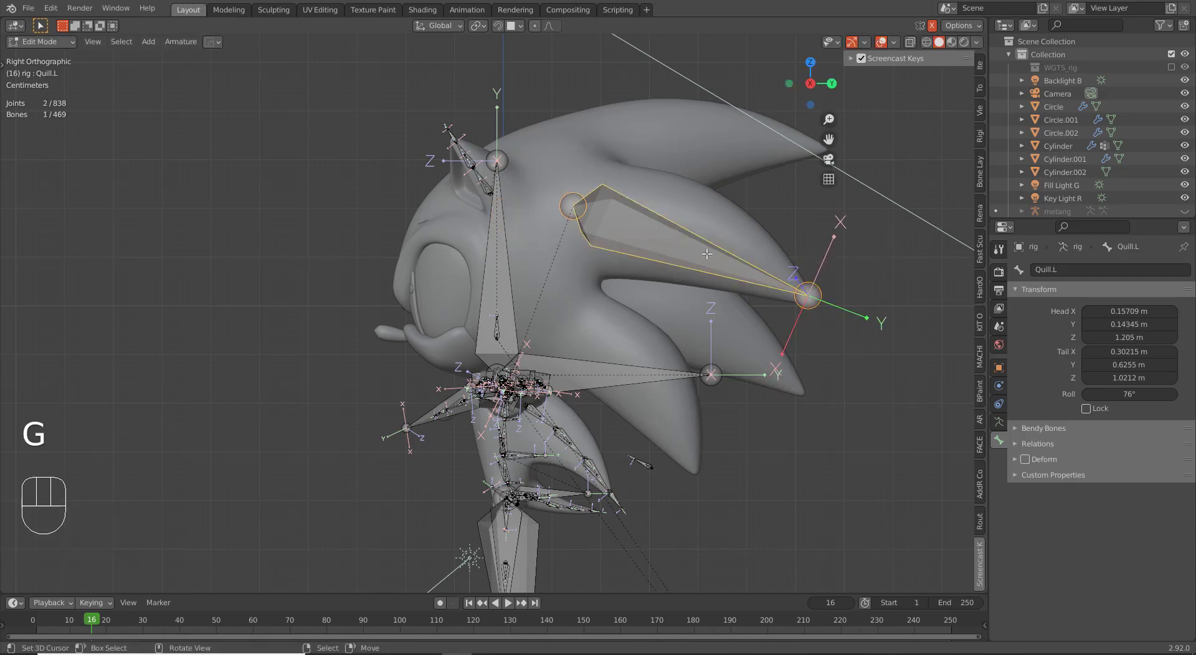
key("ctrl+r")
left_click(843, 326)
middle_click_drag(843, 327, 569, 295)
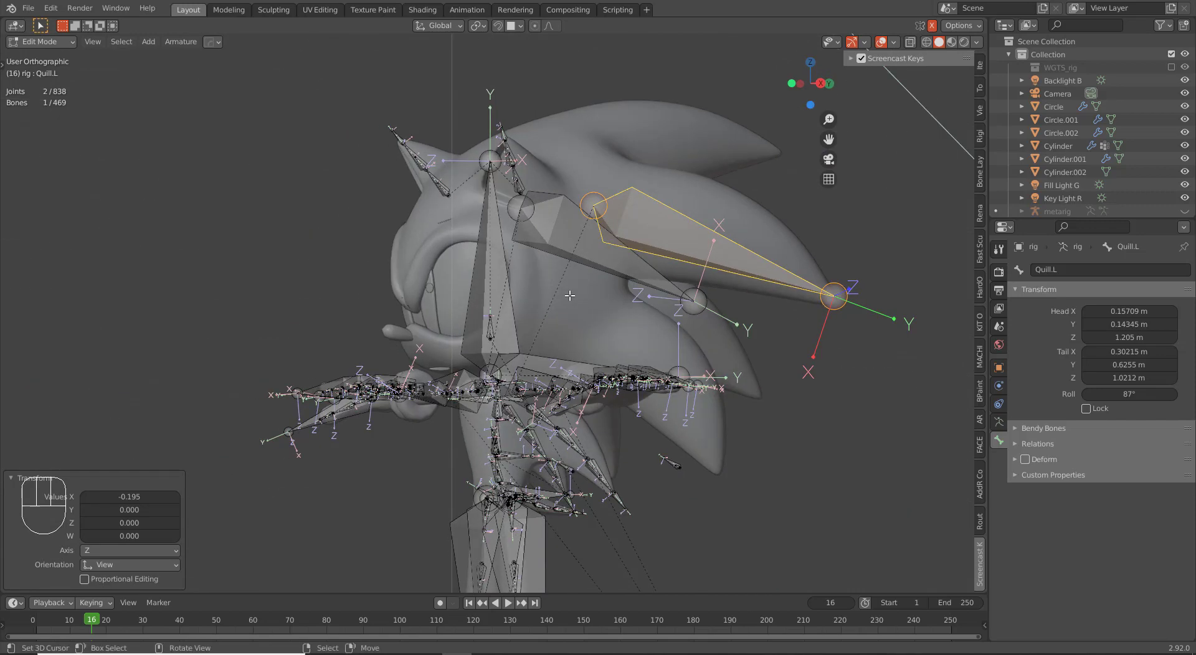
Step: Duplicate Quill.L about 0.24 m lower in side view and move the copy's tail to the tip of the lower side quill
key("KP_3")
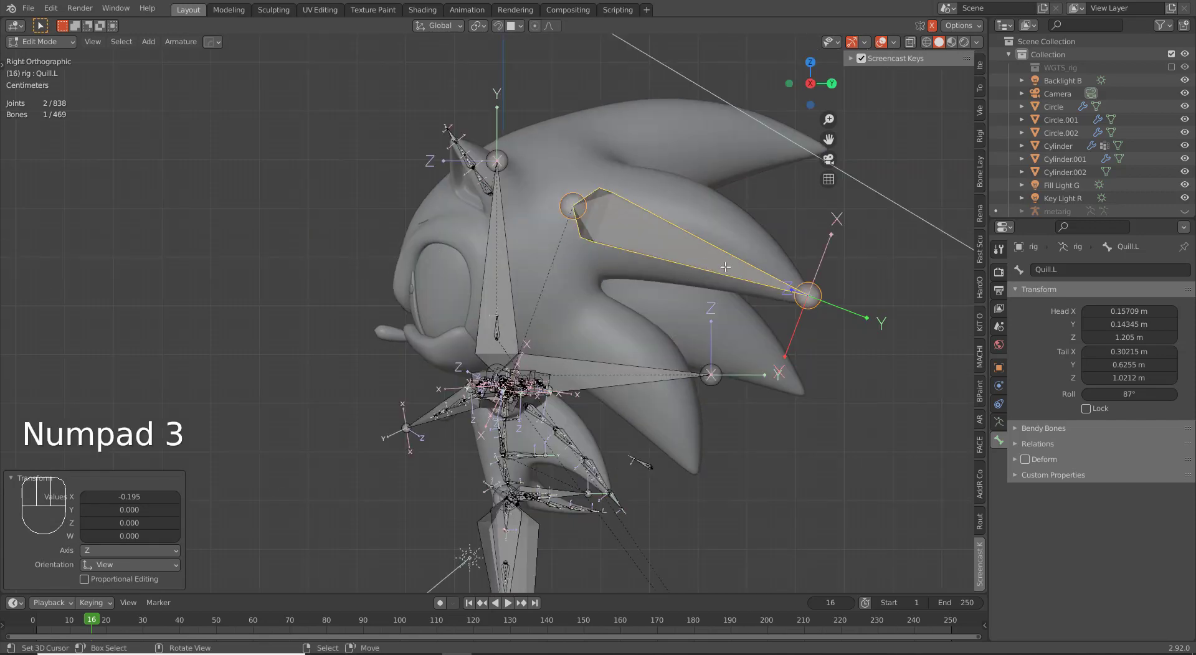
key("shift+d")
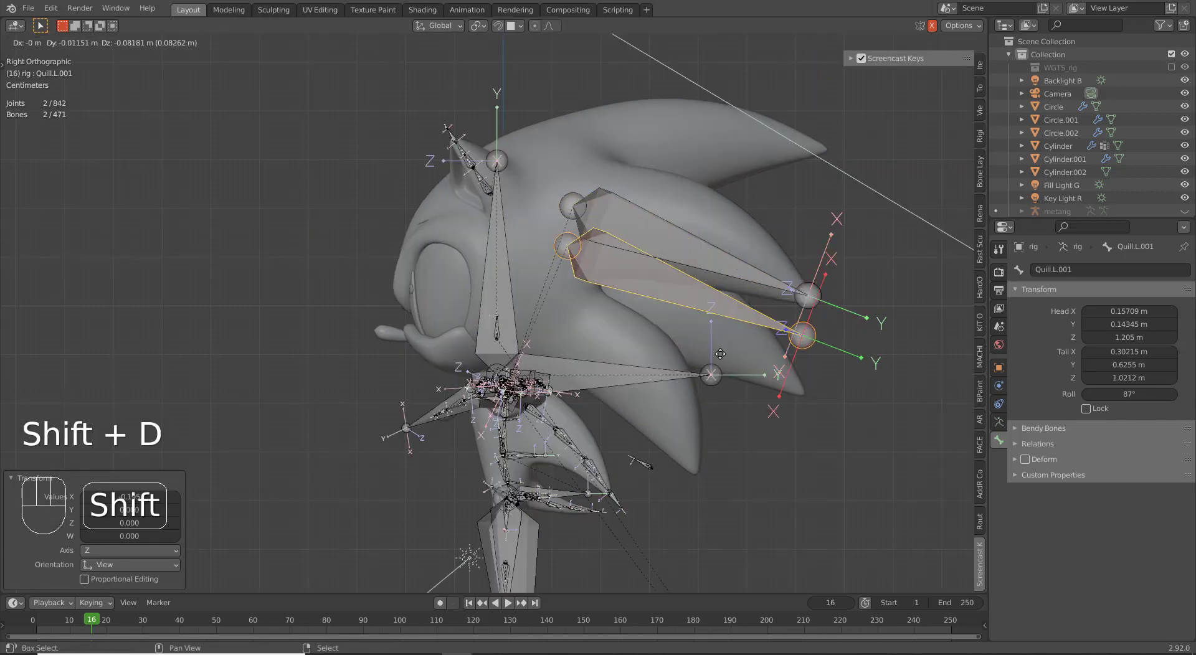
left_click(719, 376)
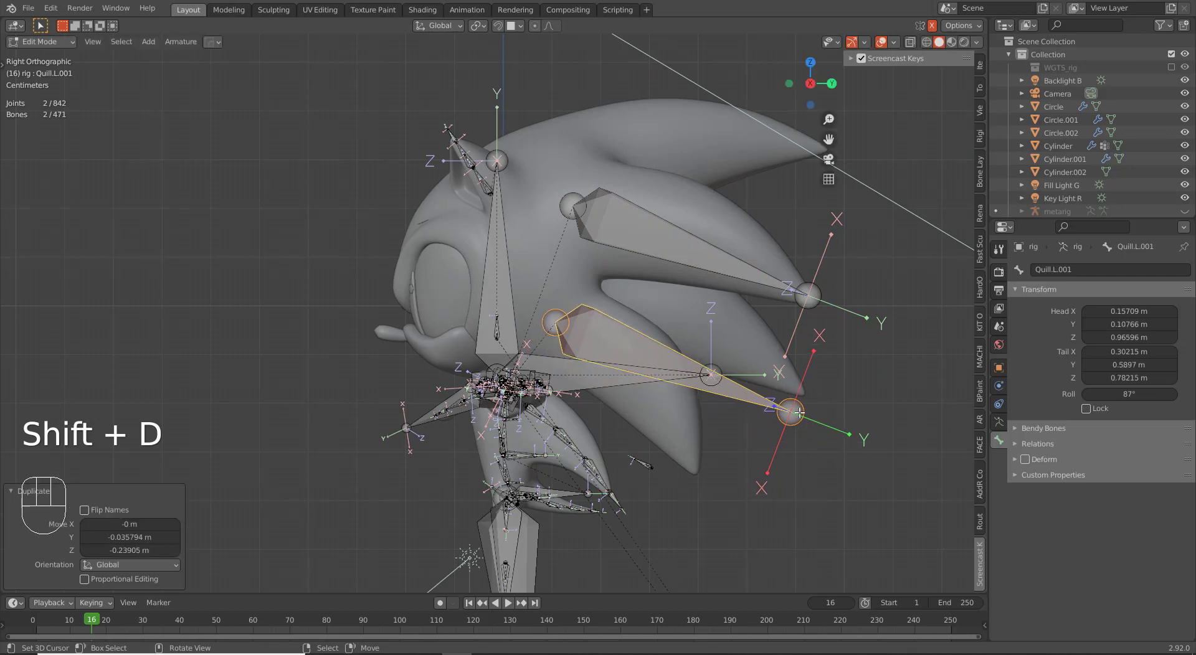
left_click(800, 412)
key("g")
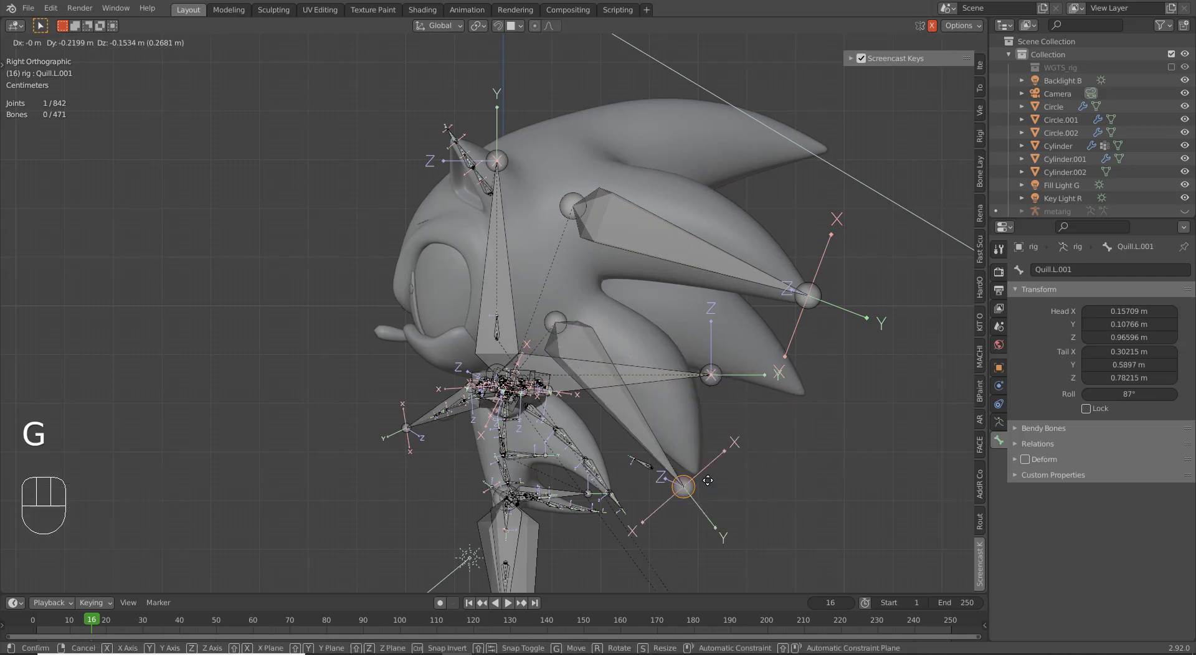
left_click(721, 460)
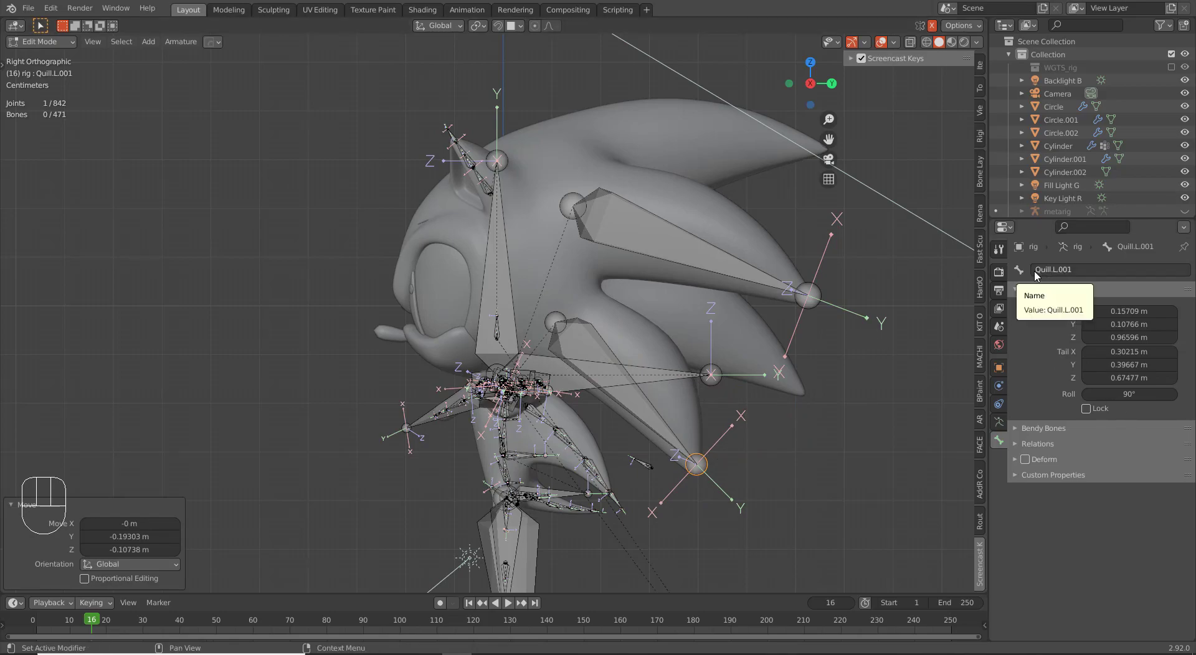
Step: Rename the upper side quill bone Quill.L as Side Quill Top.L
middle_click_drag(498, 265, 643, 265)
left_click(714, 243)
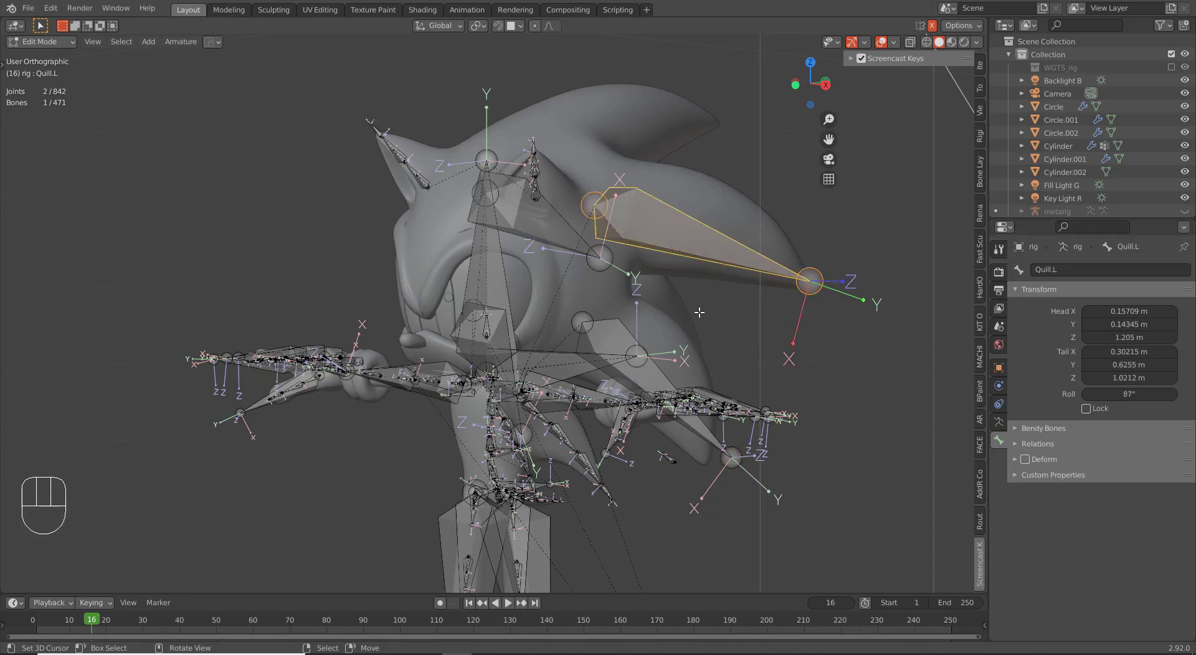
middle_click_drag(713, 243, 723, 339)
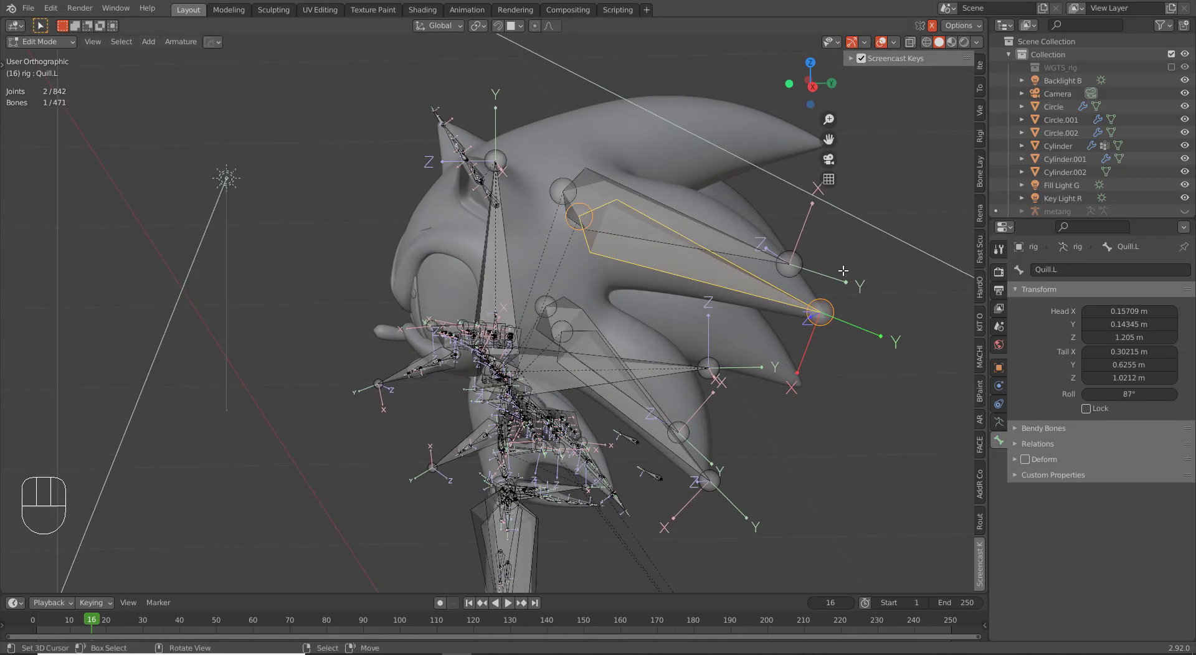
left_click(1085, 272)
type("S")
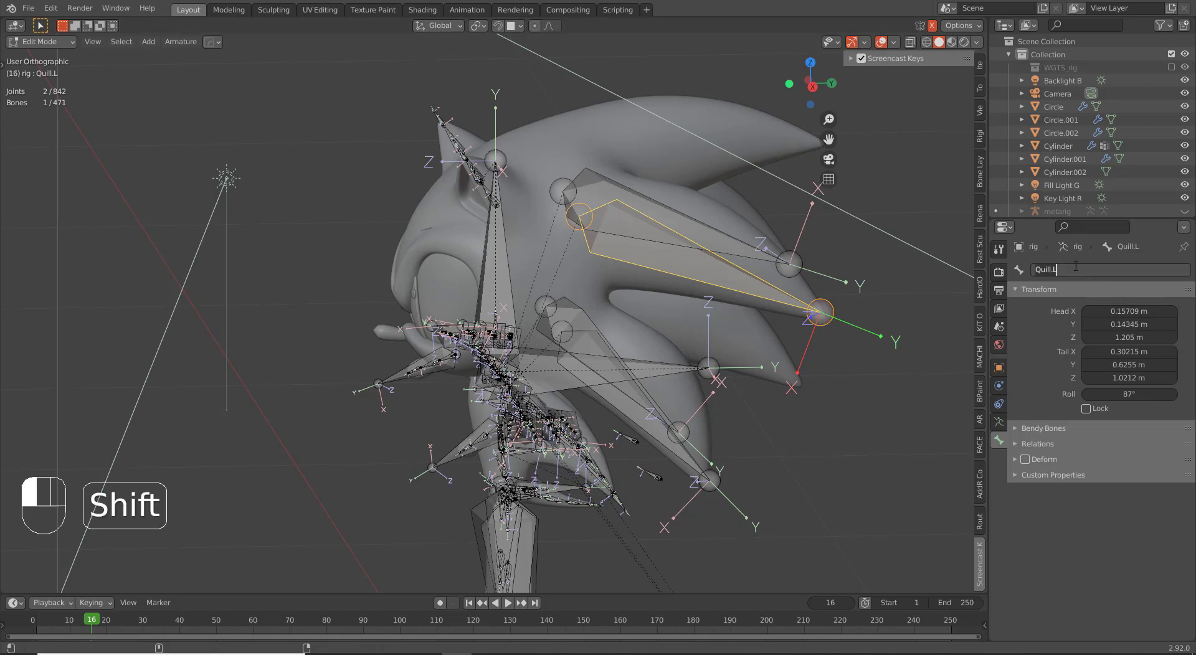
type("ide")
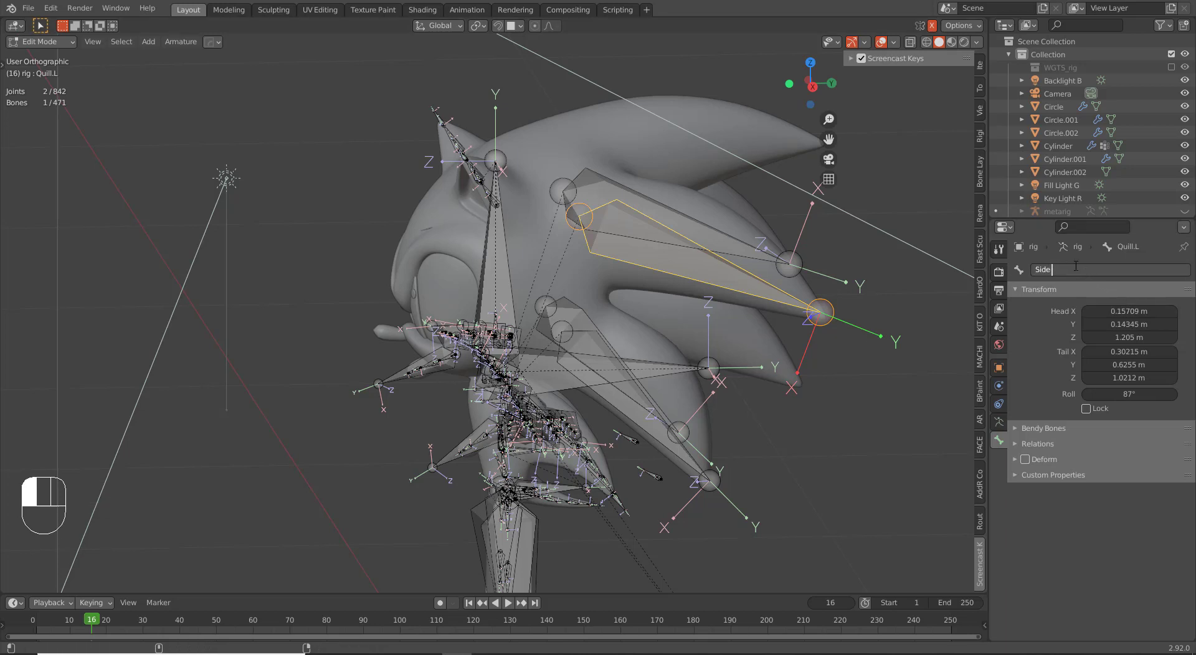
type(" Quill")
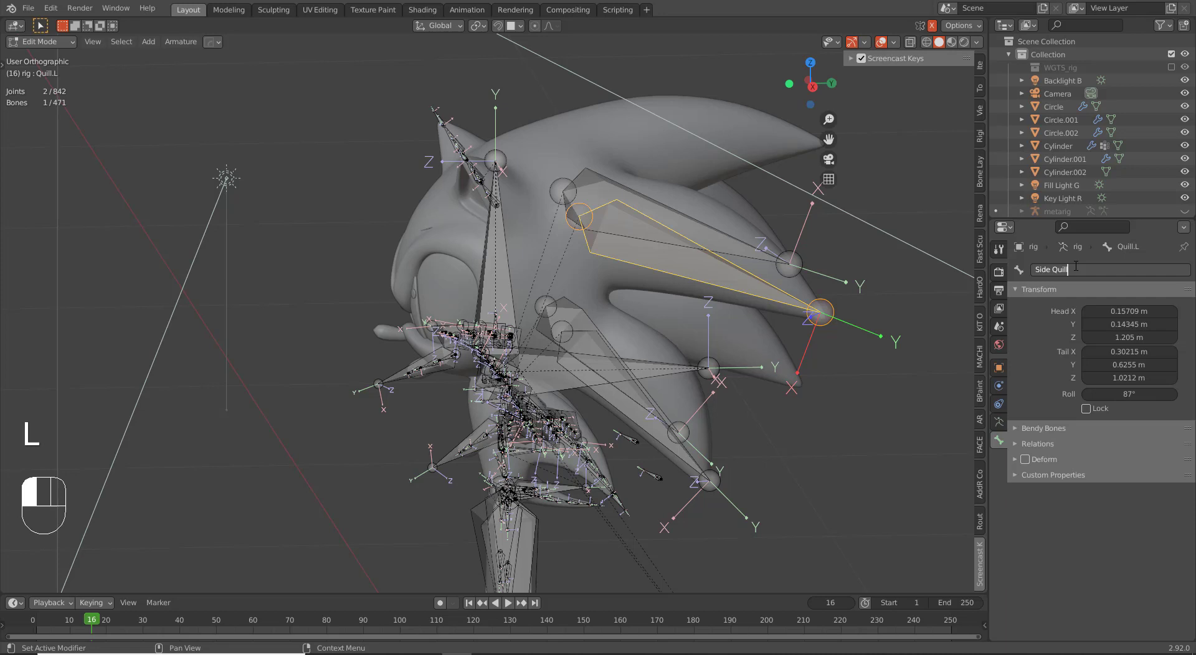
type(" Top.L")
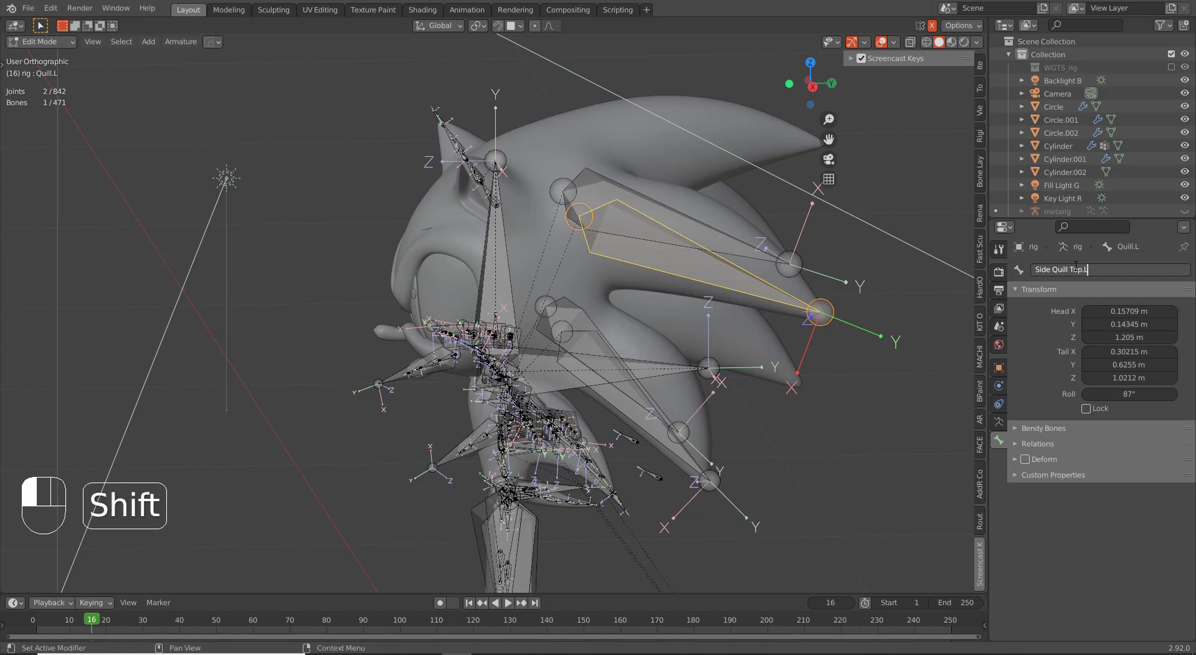
key("Return")
Step: Rename the mirrored upper side quill bone Quill.R as Side Quill Top.R
key("ctrl+c")
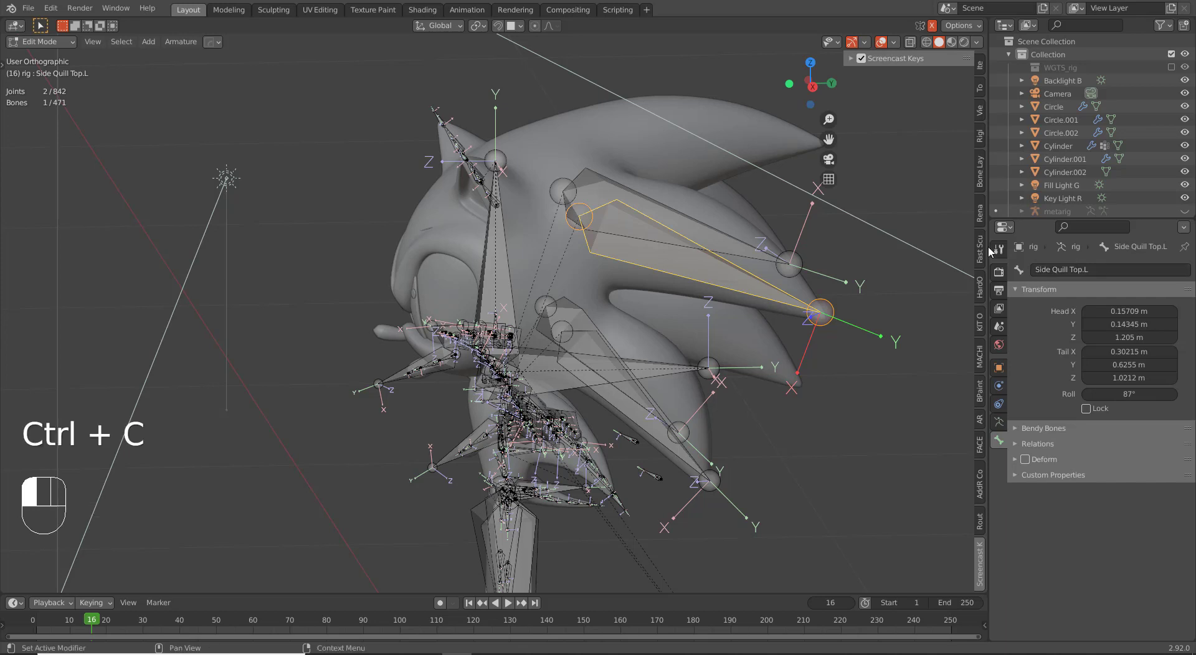
left_click(719, 225)
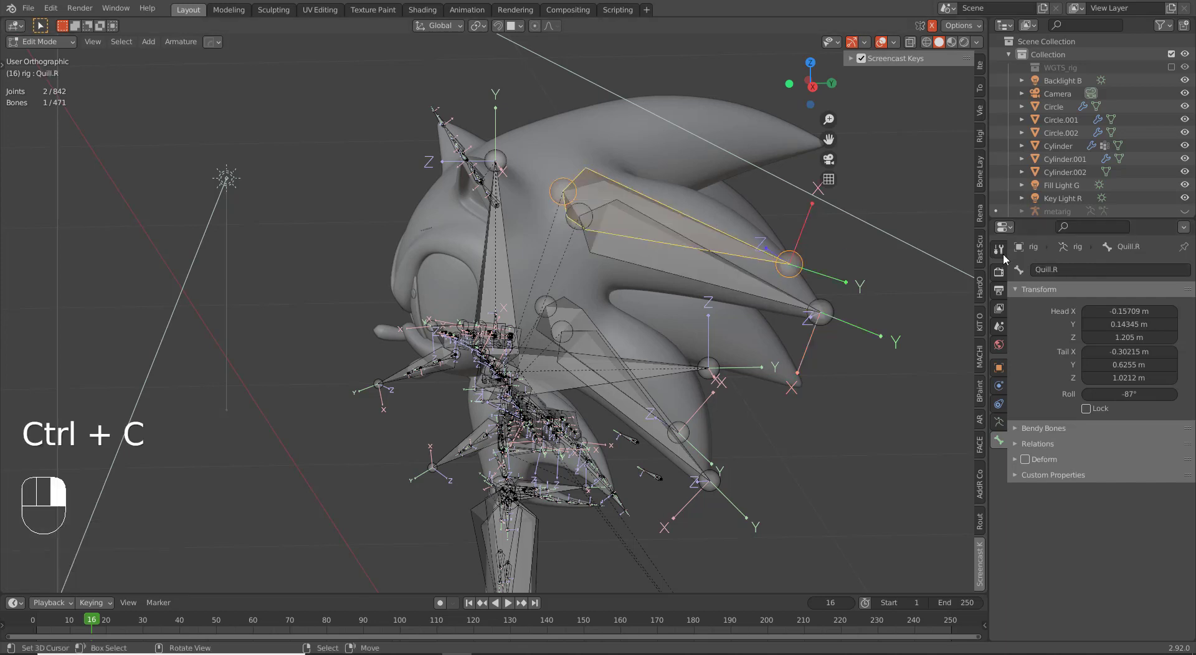
left_click(1080, 269)
key("ctrl+v")
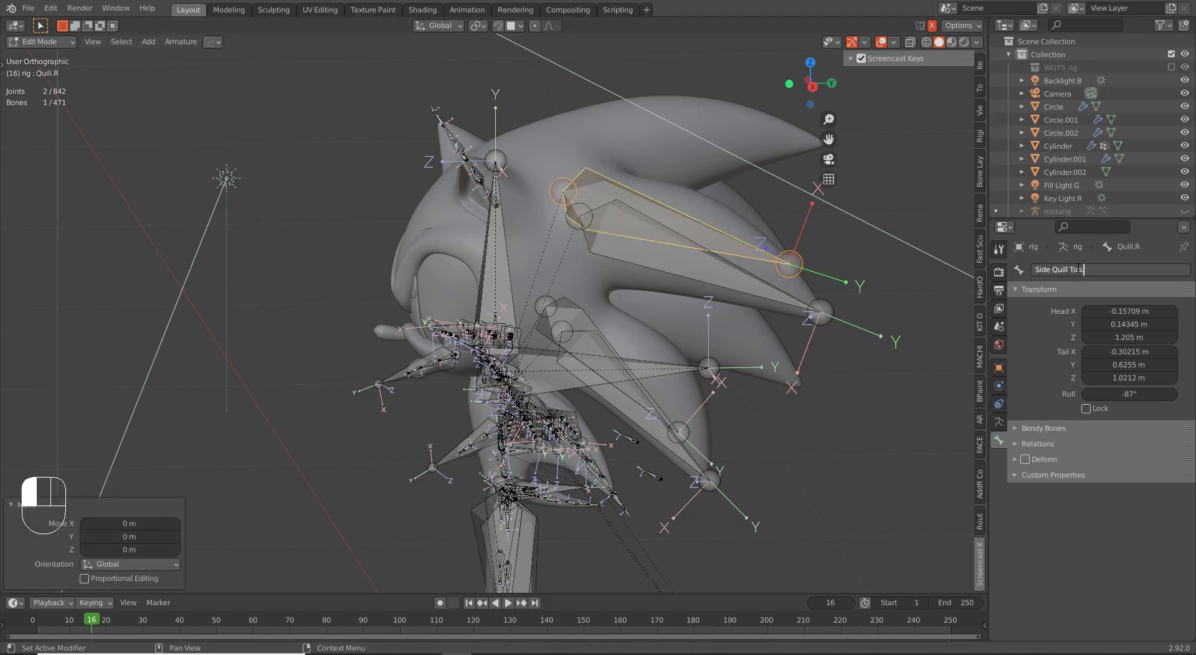
type(".R")
key("Return")
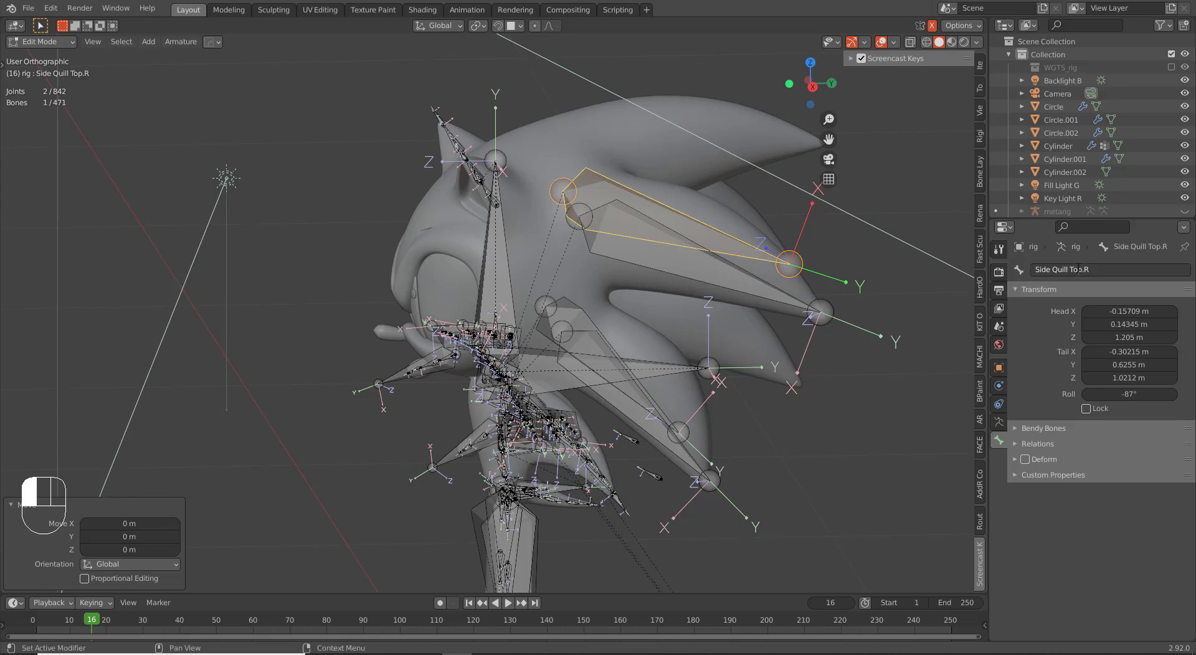
Step: Rename the lower side quill bone Quill.L.001 as Side Quill Bottom.L
left_click(606, 338)
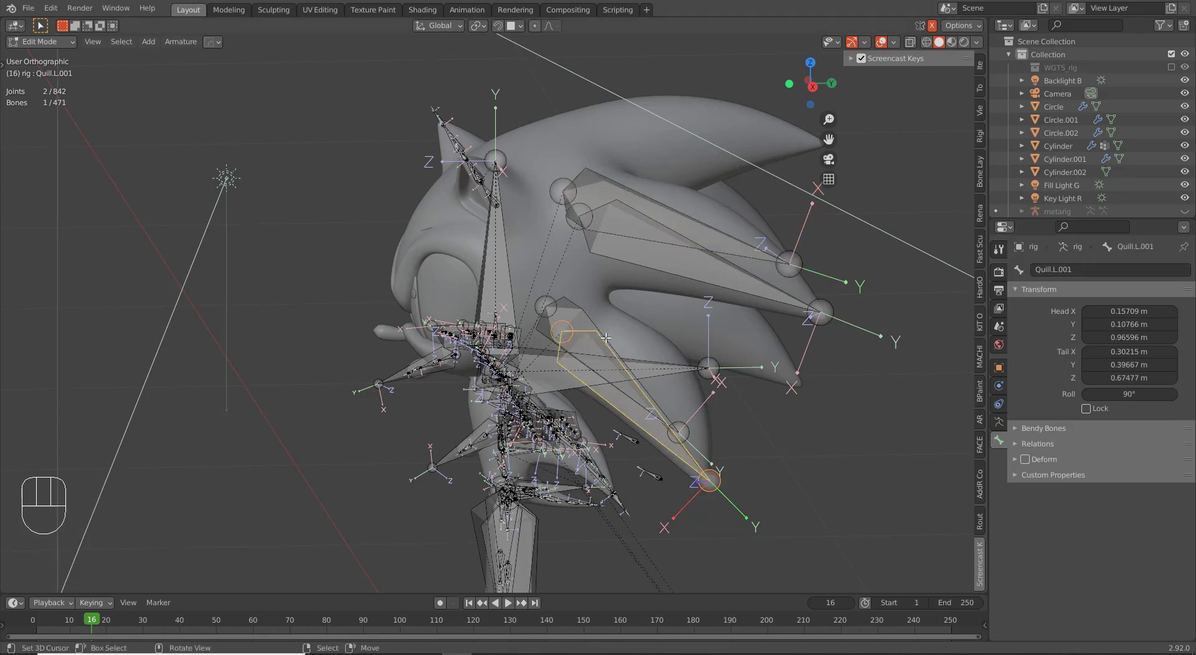
middle_click_drag(606, 337, 558, 324)
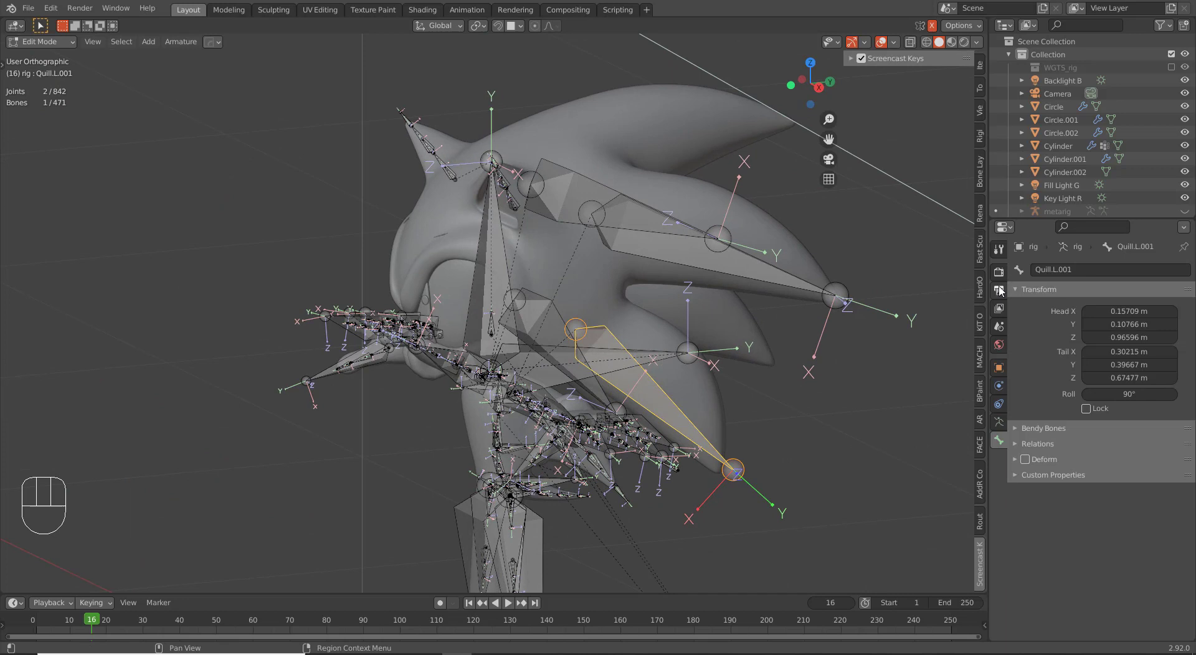
left_click(1097, 264)
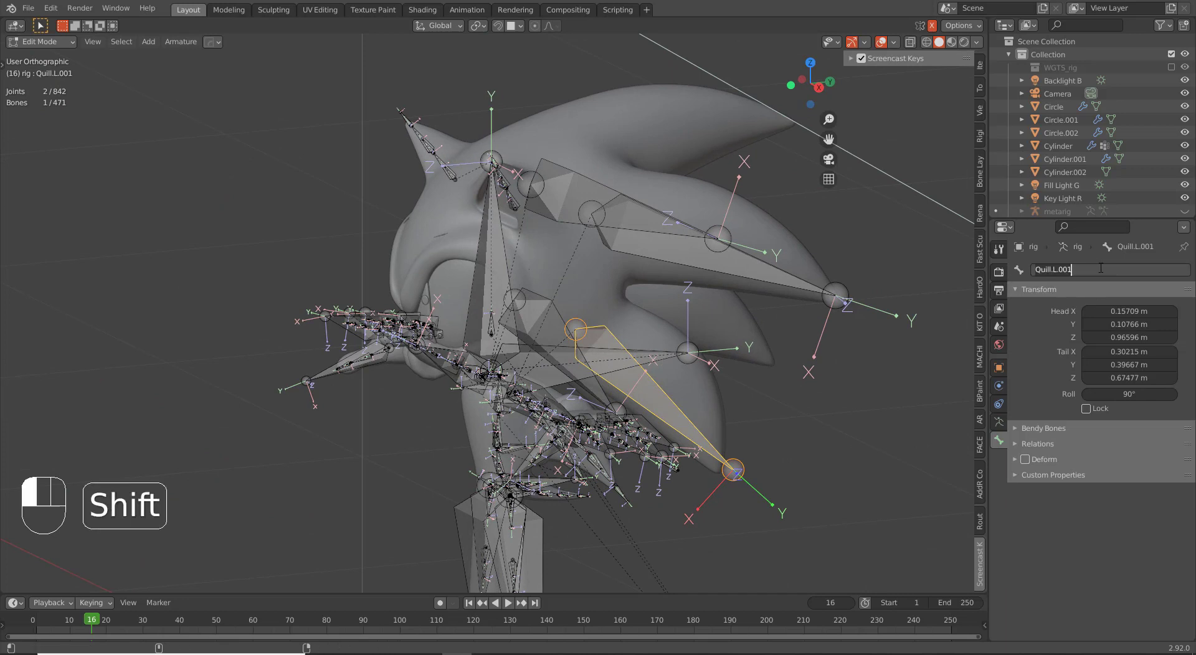
type("Side Quill B")
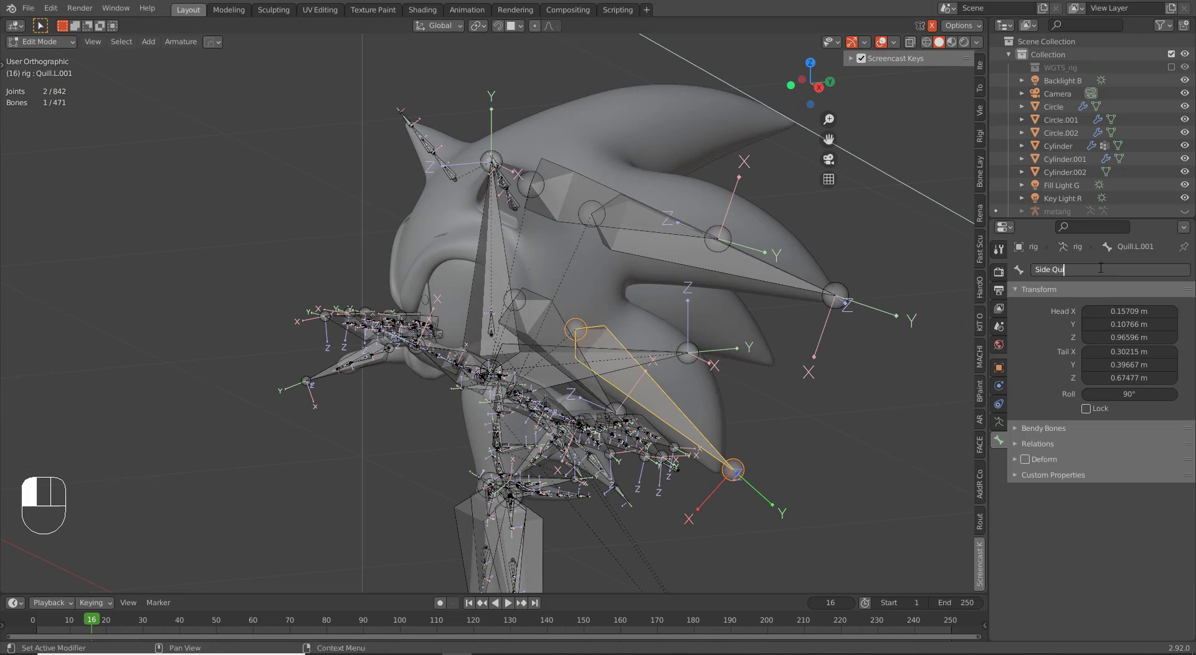
type("ottom.L")
key("Return")
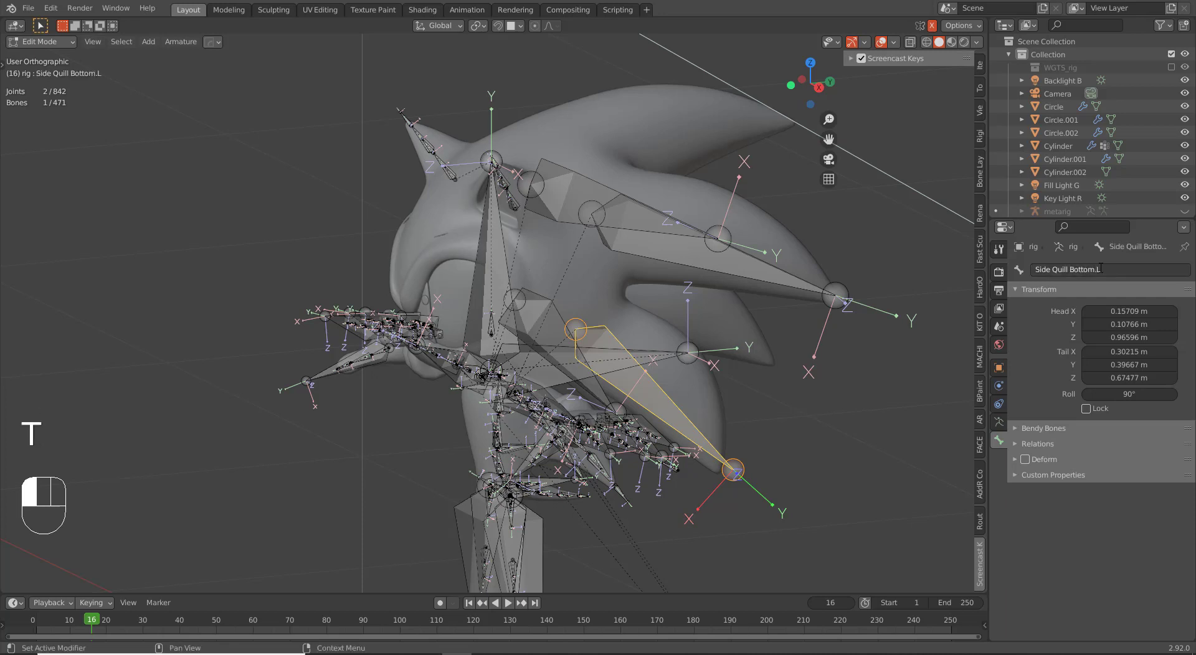
Step: Rename the mirrored lower side quill bone Quill.R.001 as Side Quill Bottom.R
key("ctrl+c")
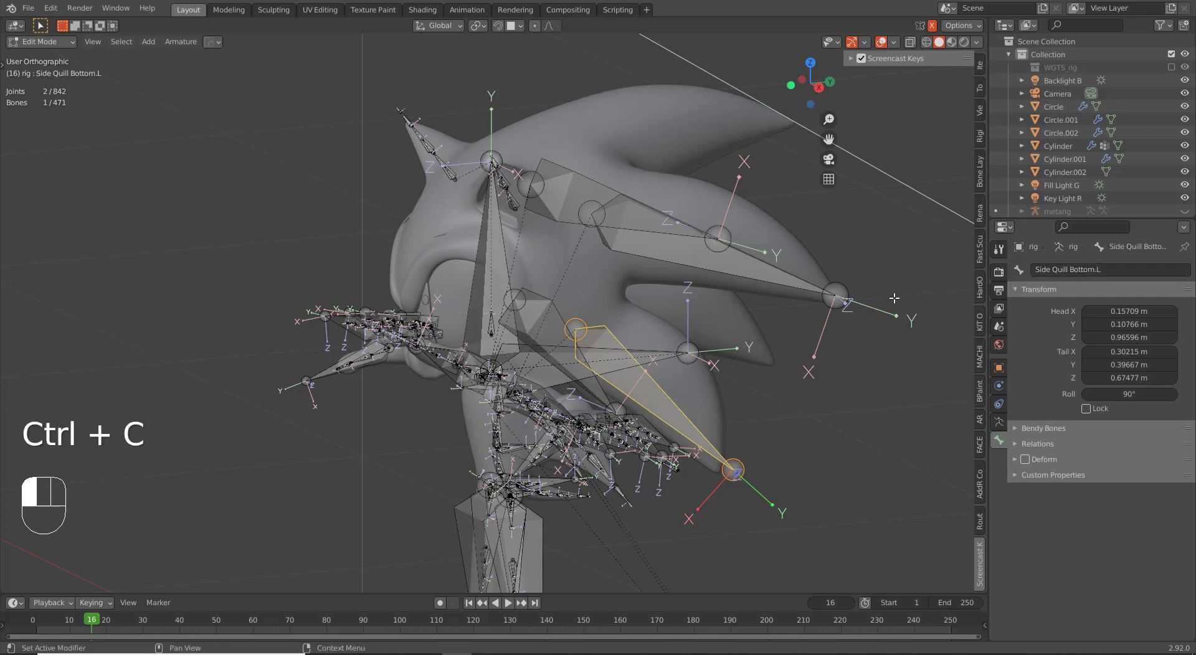
left_click(537, 318)
left_click(1068, 270)
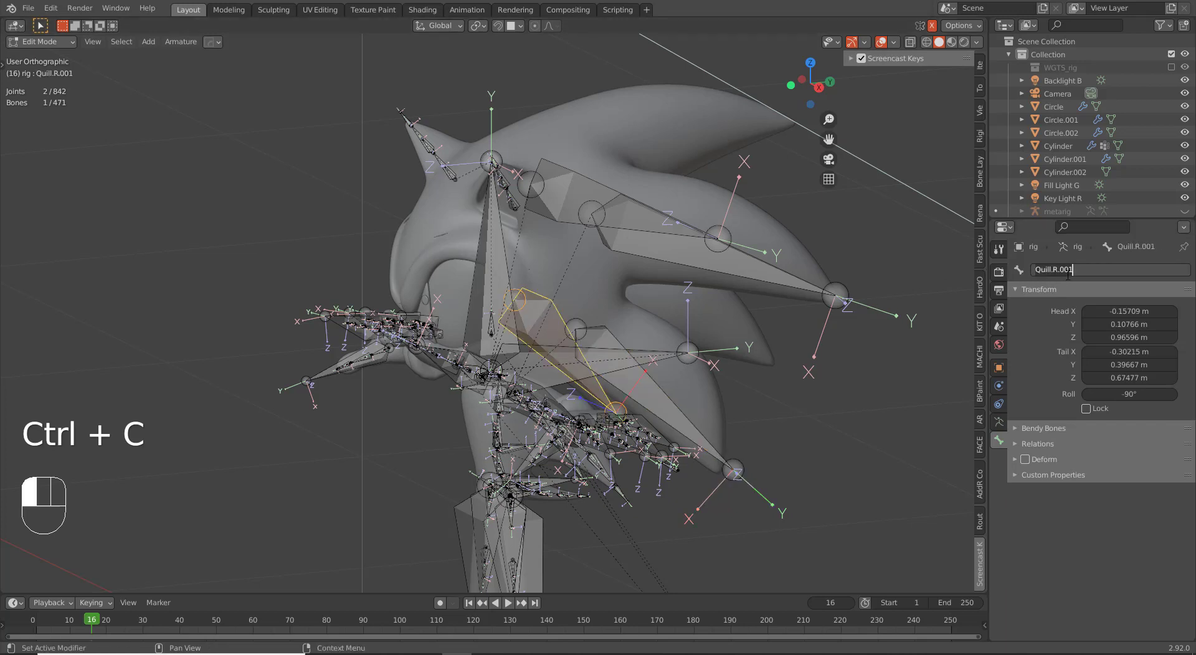
key("ctrl+v")
key("BackSpace")
type("R")
key("Return")
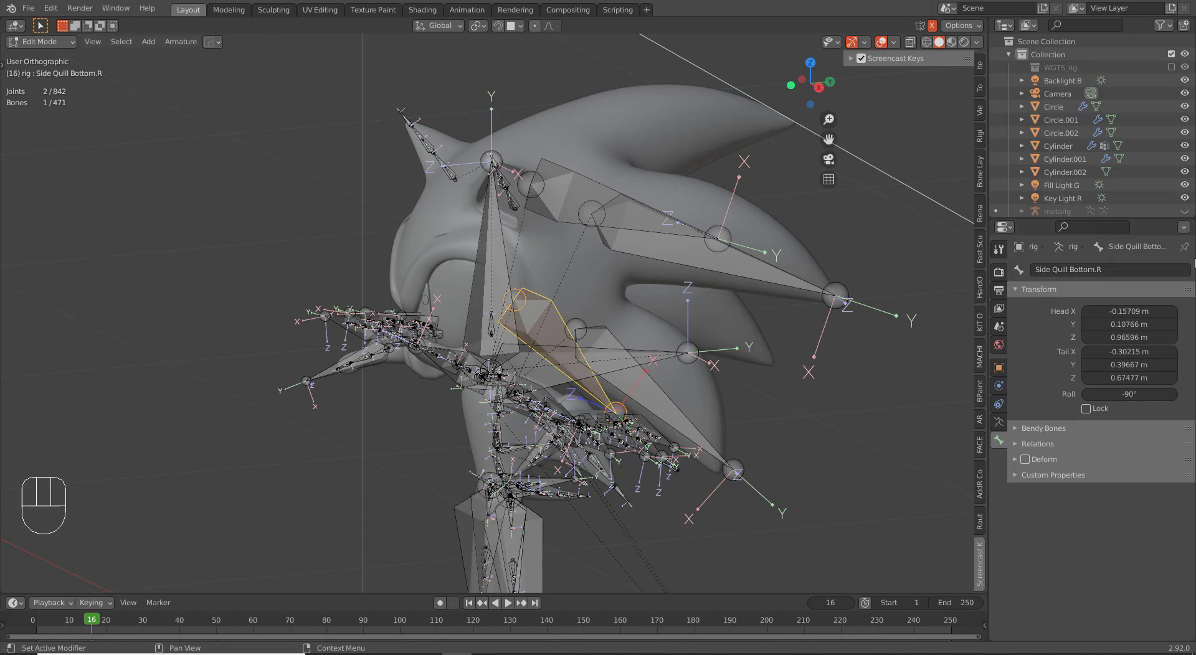
Step: Duplicate the ORG-Tail bone in side view and place the copy about 0.17 m back and 0.71 m higher, inside the top middle quill
middle_click_drag(622, 355, 646, 348)
scroll(573, 414, "up", 2)
middle_click_drag(539, 495, 511, 234, "shift")
scroll(573, 415, "up", 2)
scroll(511, 234, "up", 4)
middle_click_drag(710, 309, 523, 417)
scroll(524, 418, "up", 3)
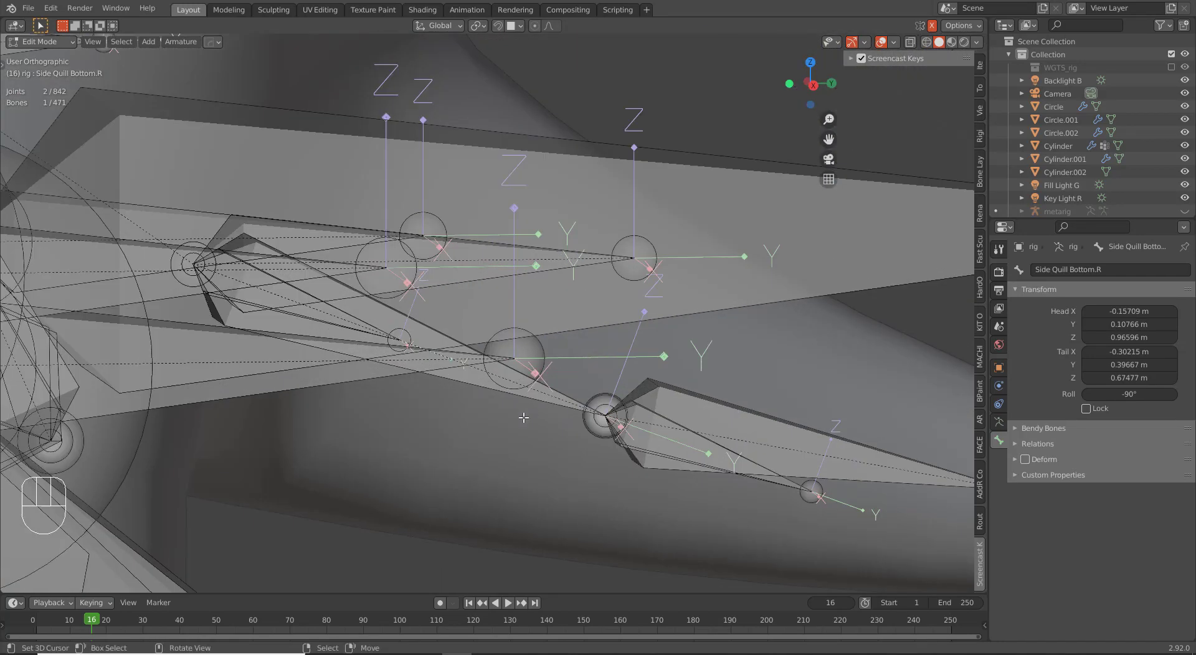
right_click(555, 392)
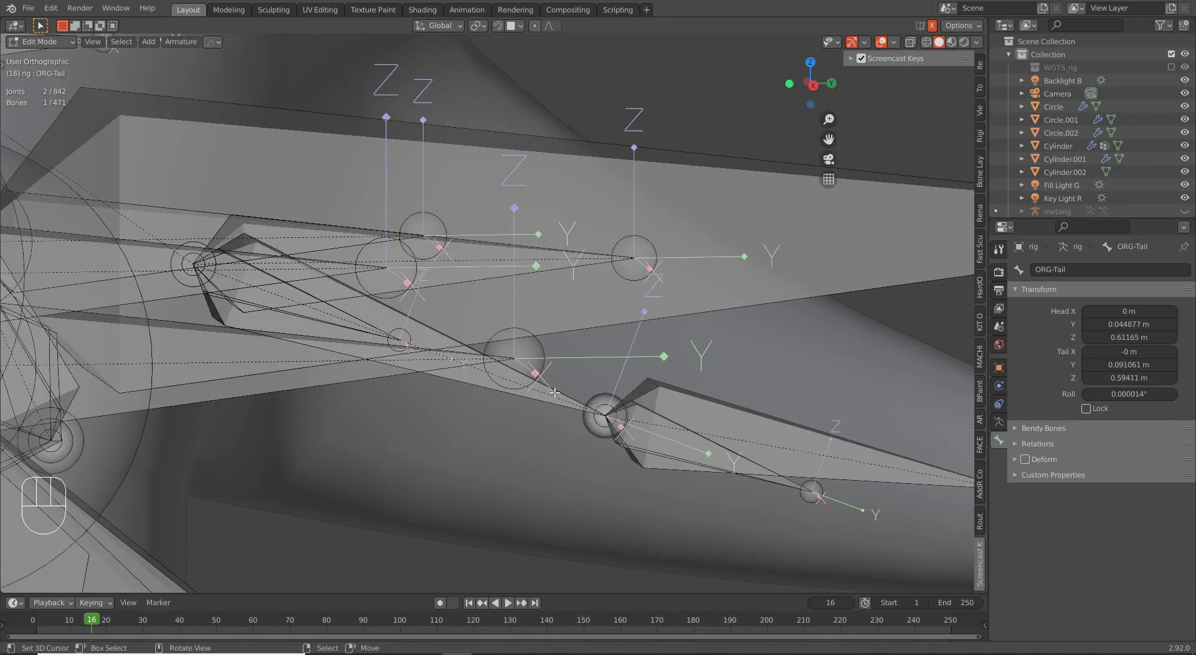
right_click(554, 392)
right_click(555, 392)
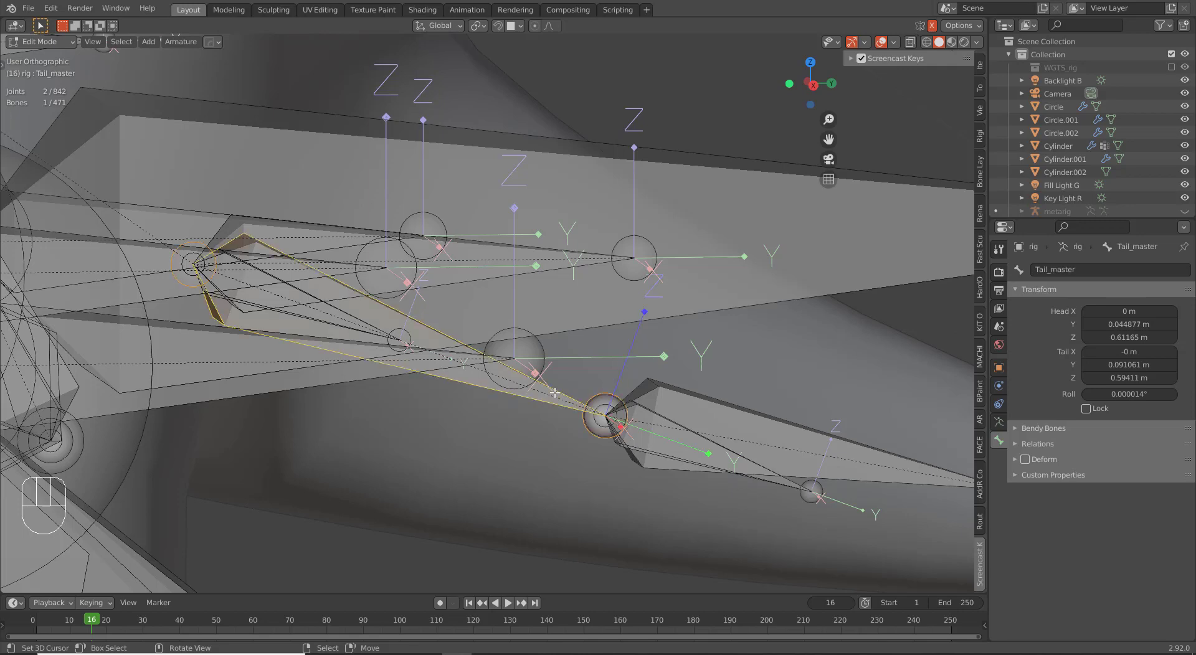
right_click(555, 393)
scroll(555, 393, "down", 5)
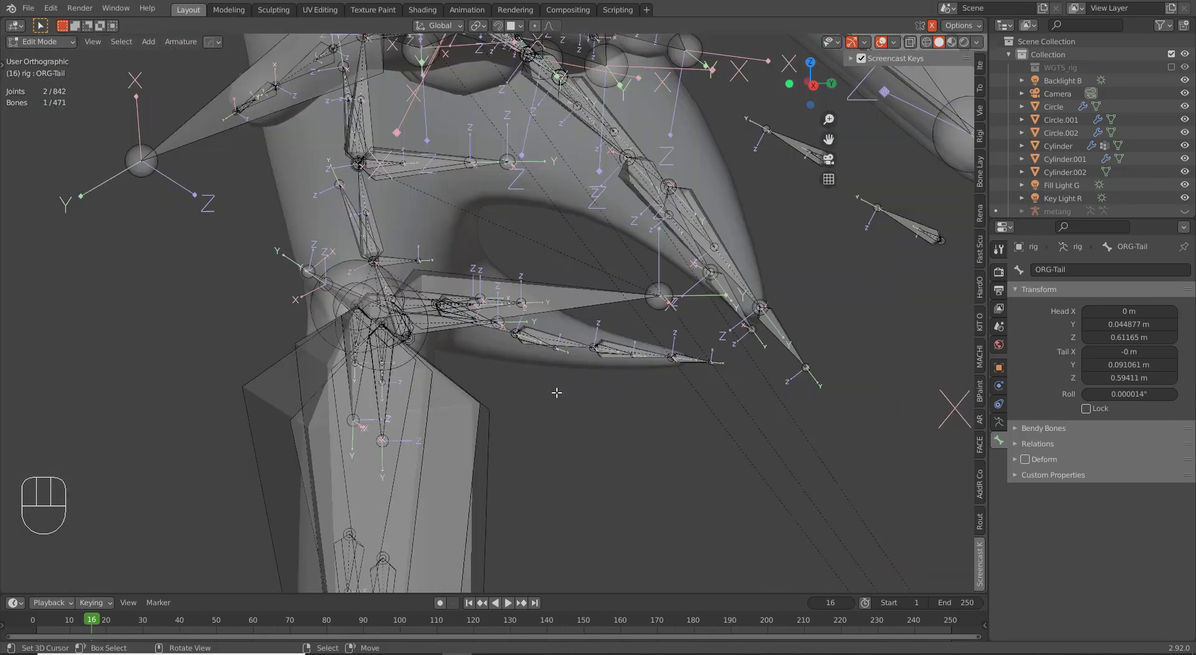
key("KP_3")
scroll(555, 424, "down", 4)
key("shift+d")
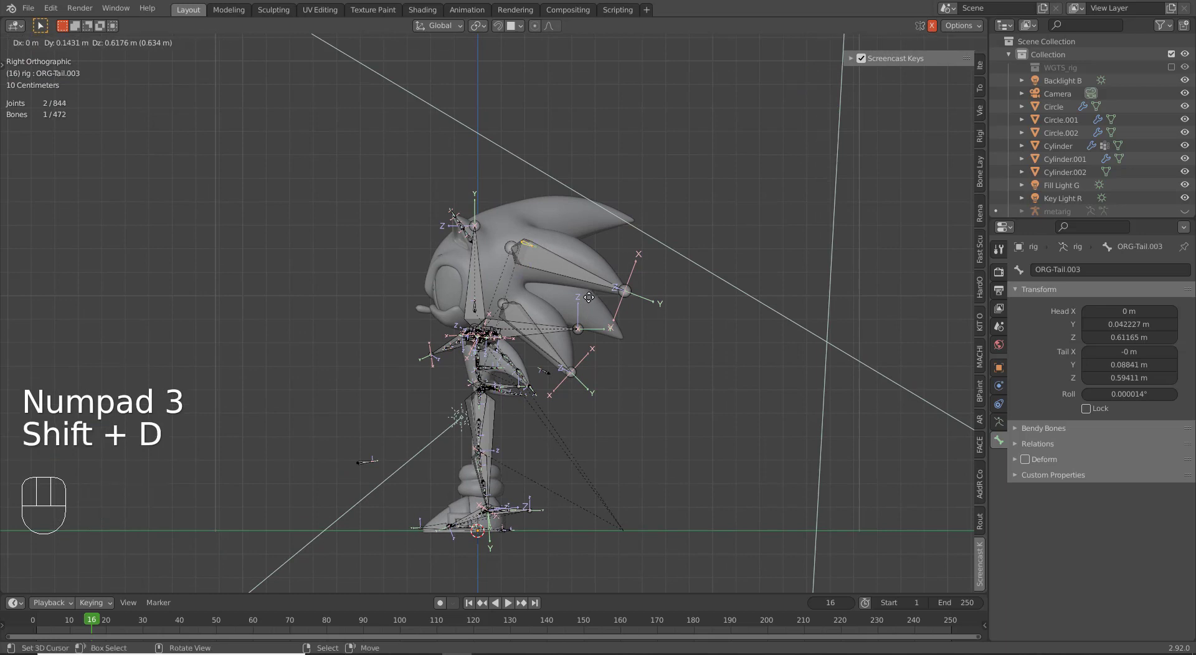
left_click(591, 297)
Step: Move the tail of ORG-Tail.003 to the tip of the top middle quill and its head to that quill's base
scroll(563, 231, "up", 4)
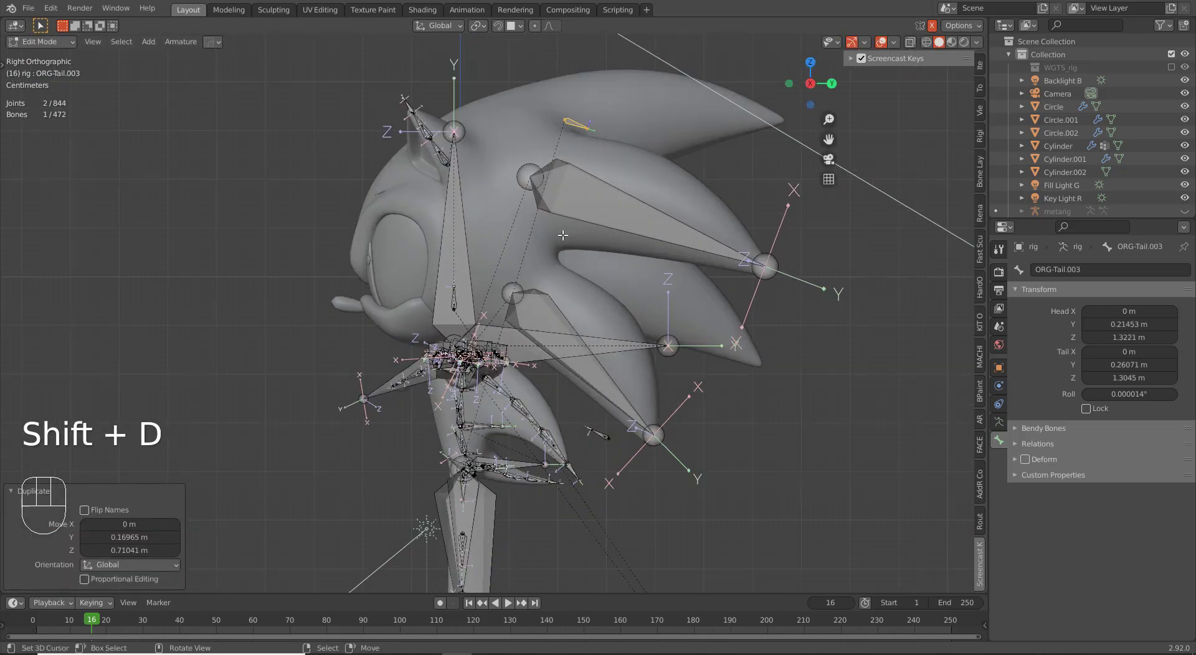
scroll(563, 235, "up", 1)
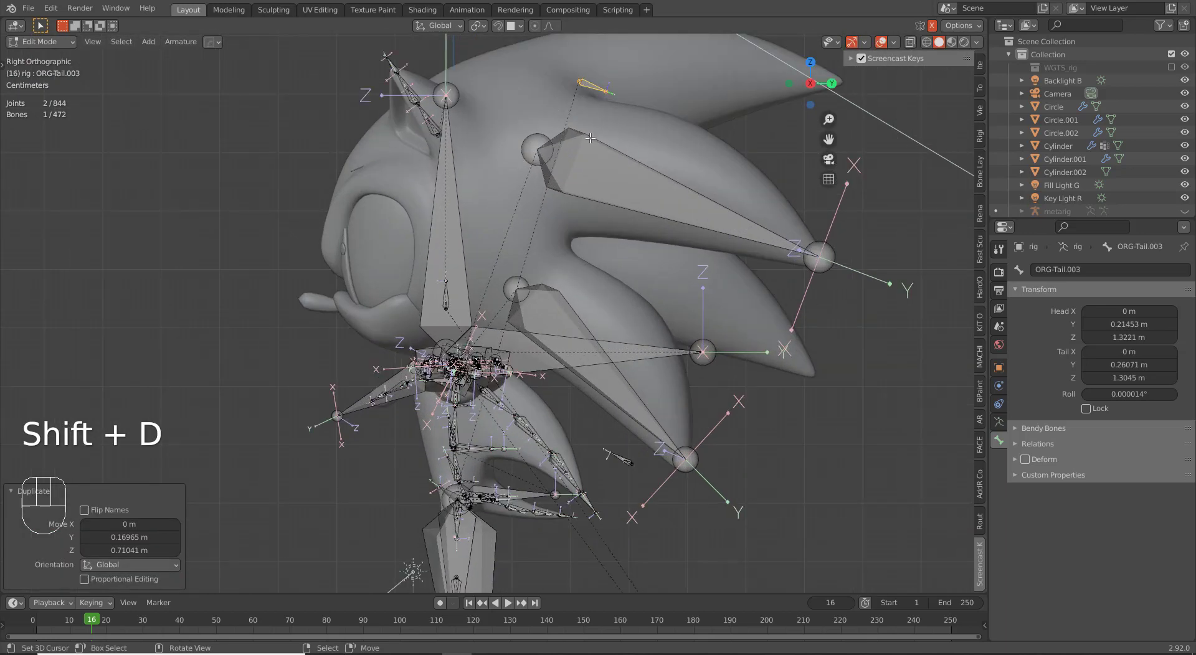
left_click(608, 94)
middle_click_drag(610, 94, 570, 192, "shift")
key("g")
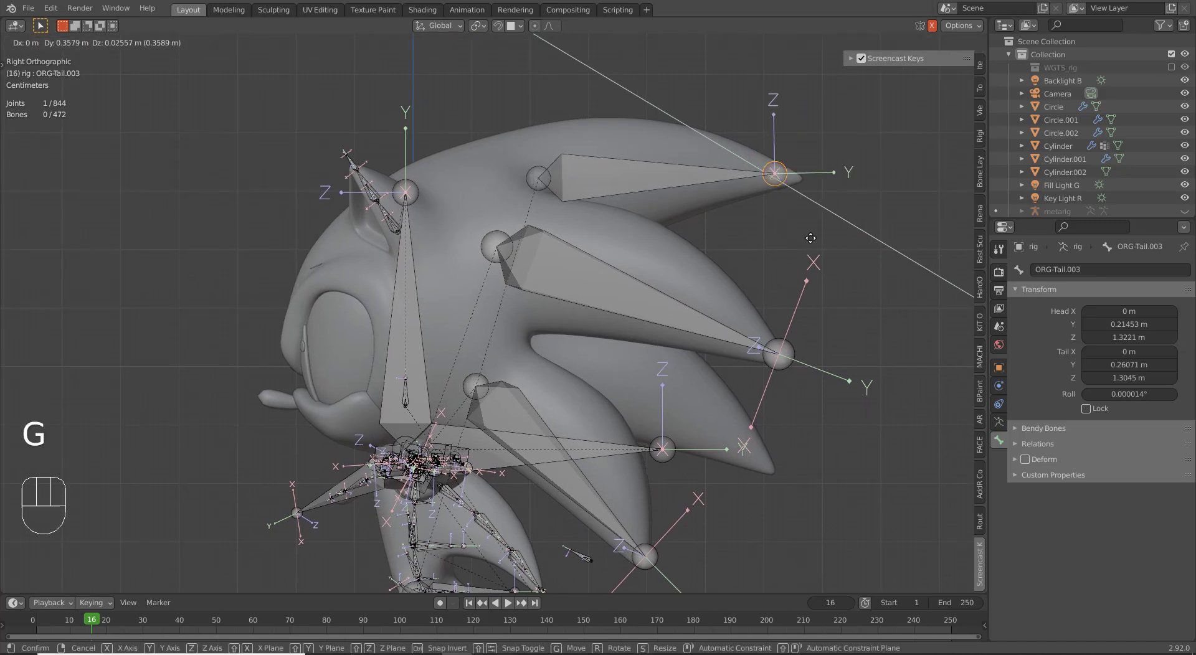
left_click(830, 241)
left_click(532, 177)
key("g")
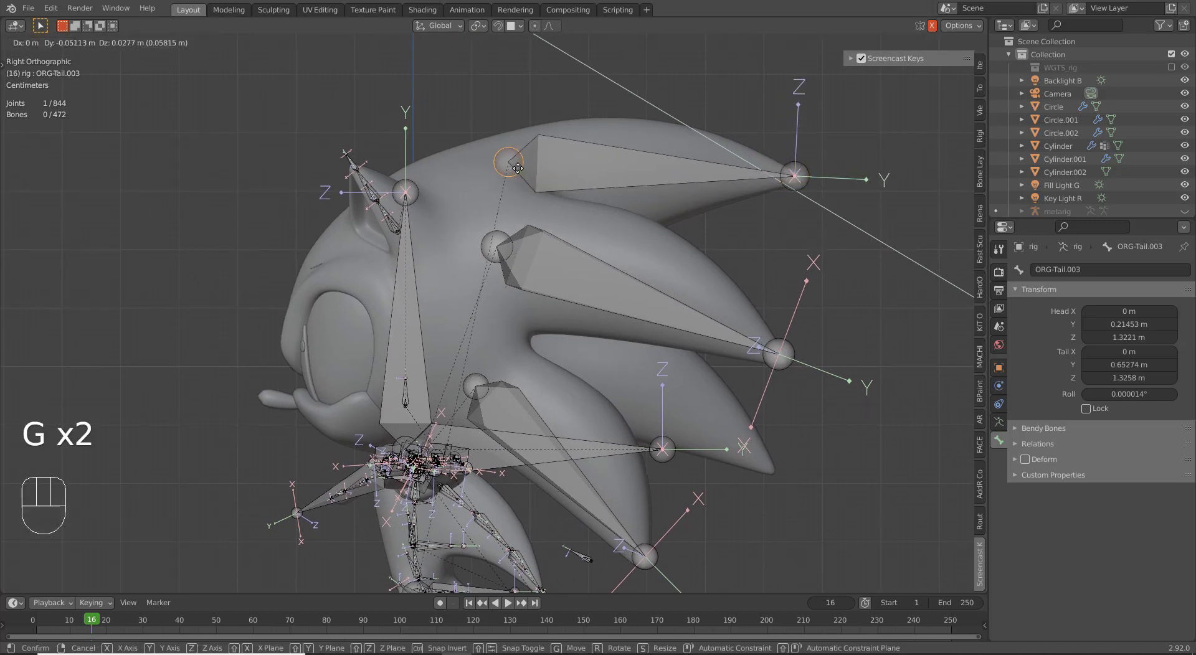
left_click(488, 164)
Step: Rename the top middle quill bone ORG-Tail.003 as Mid Quill Top, without a side suffix
left_click(601, 152)
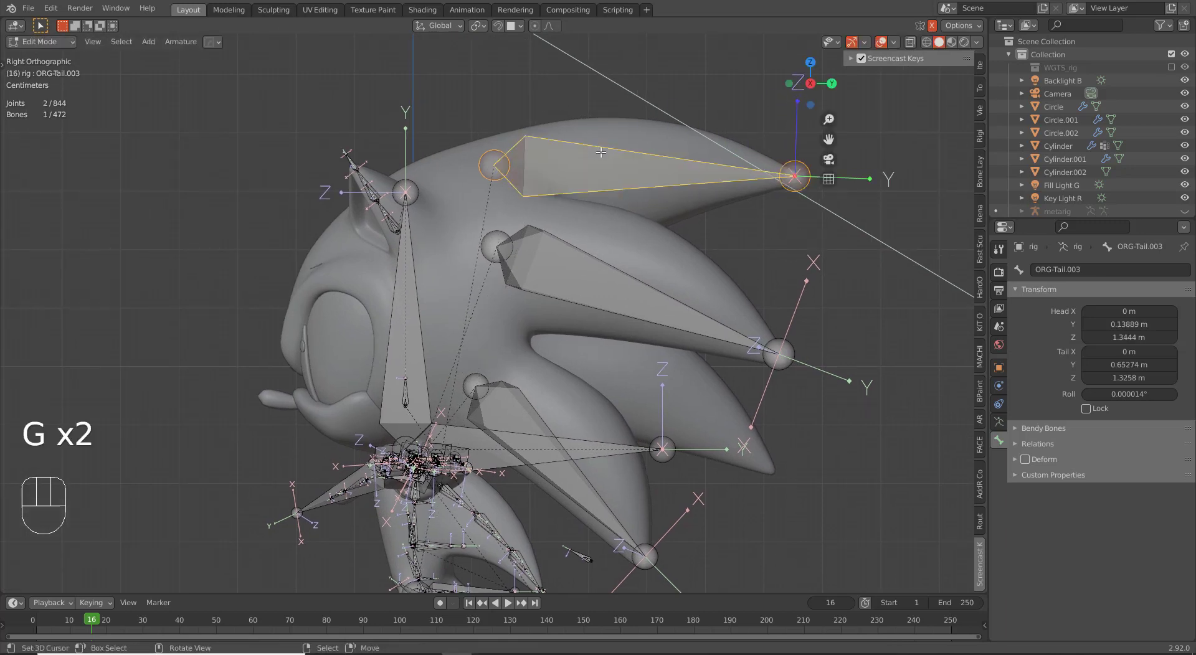
left_click(1067, 268)
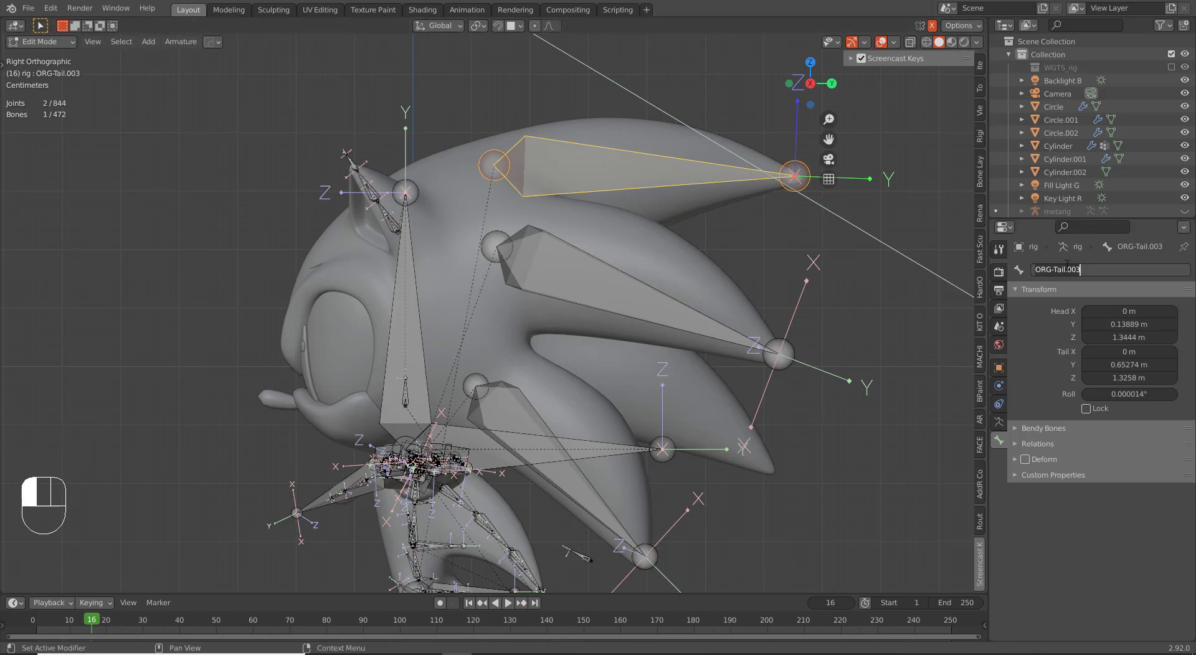
type("Mi")
type("d O")
type("uill TOp.L")
key("Return")
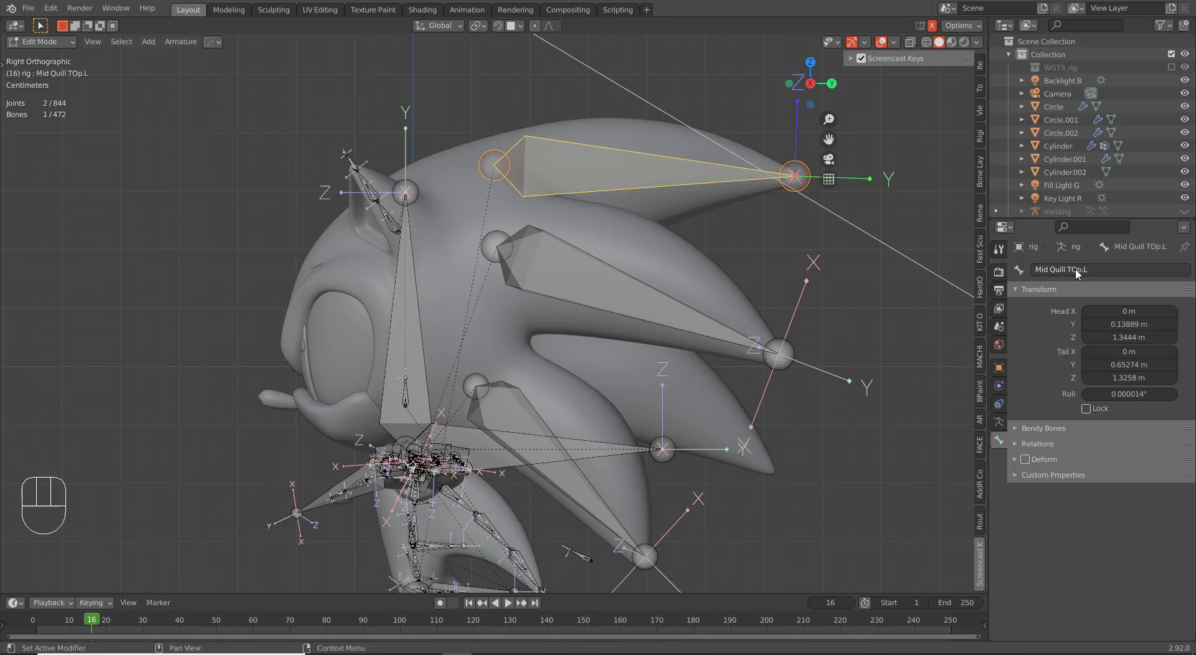
left_click(1076, 272)
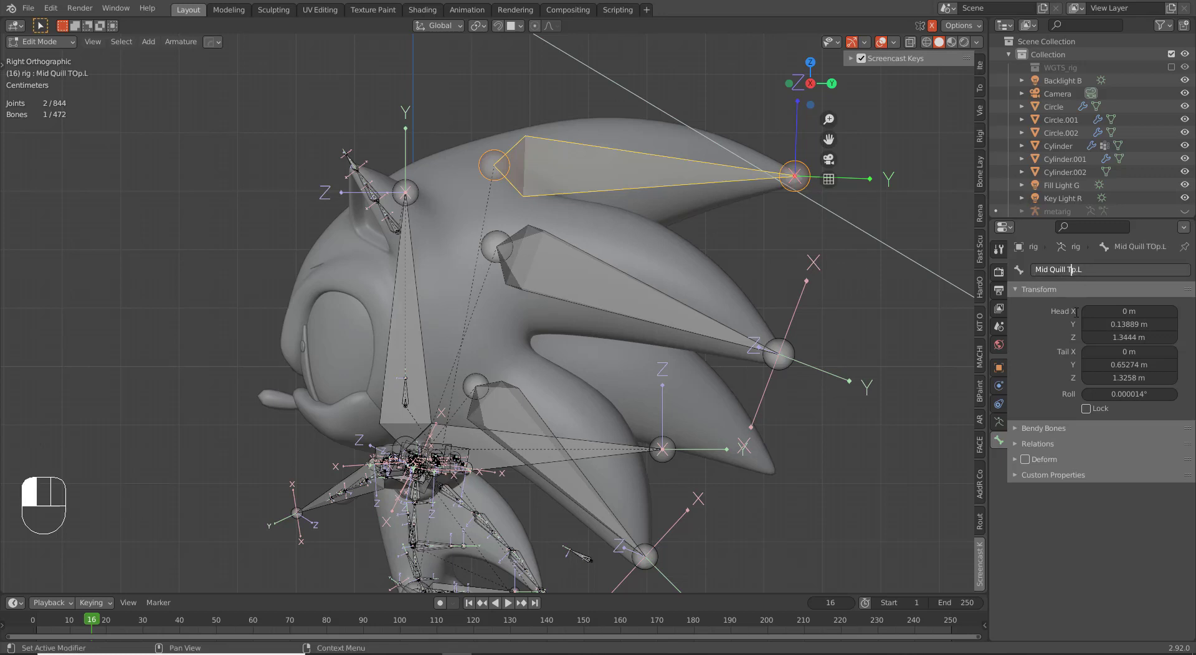
key("Return")
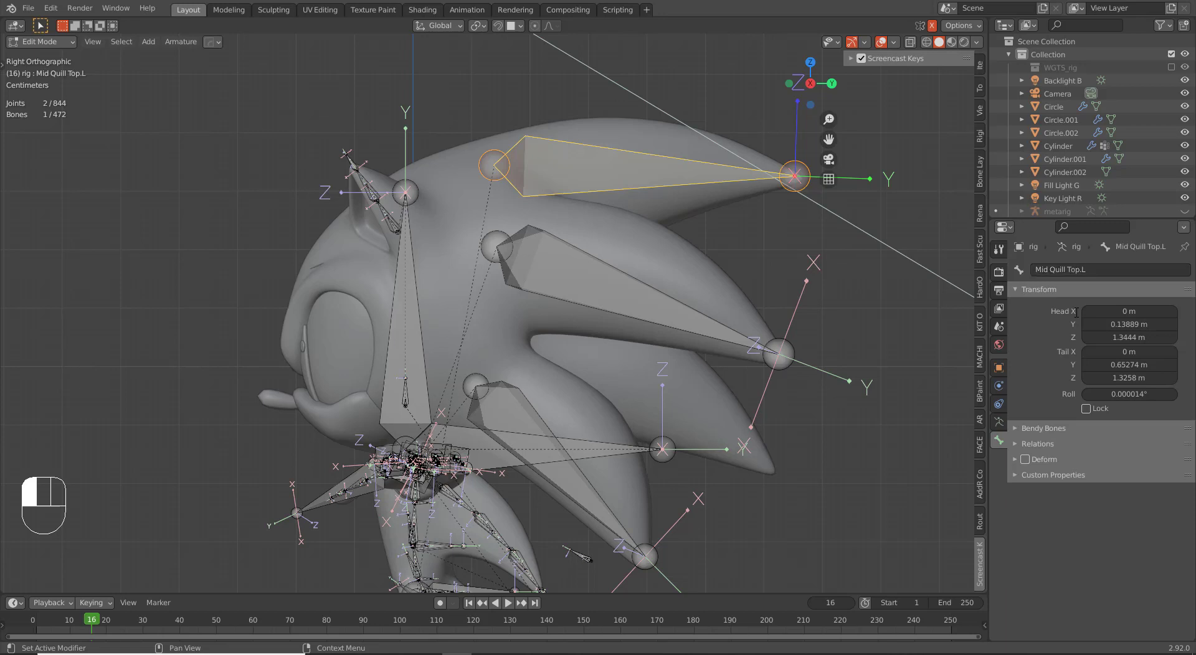
left_click(1132, 273)
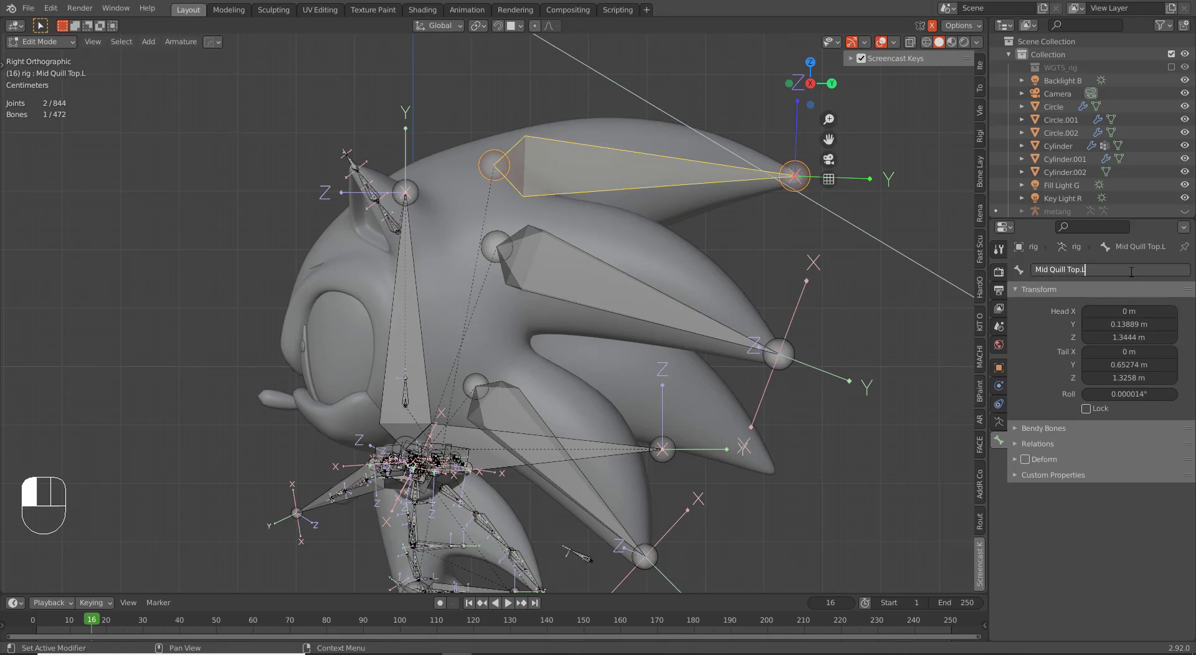
key("BackSpace")
key("BackSpace")
key("Return")
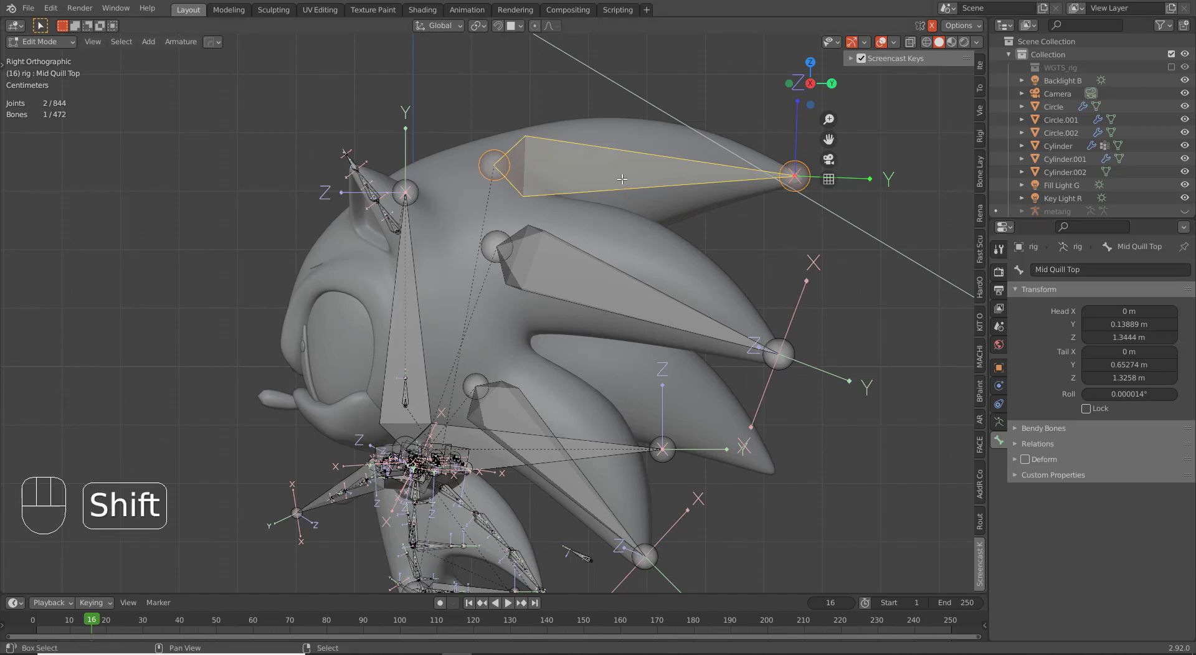
Step: Duplicate the Mid Quill Top bone about 0.30 m lower in side view for the lower middle quill
key("shift+d")
left_click(799, 346)
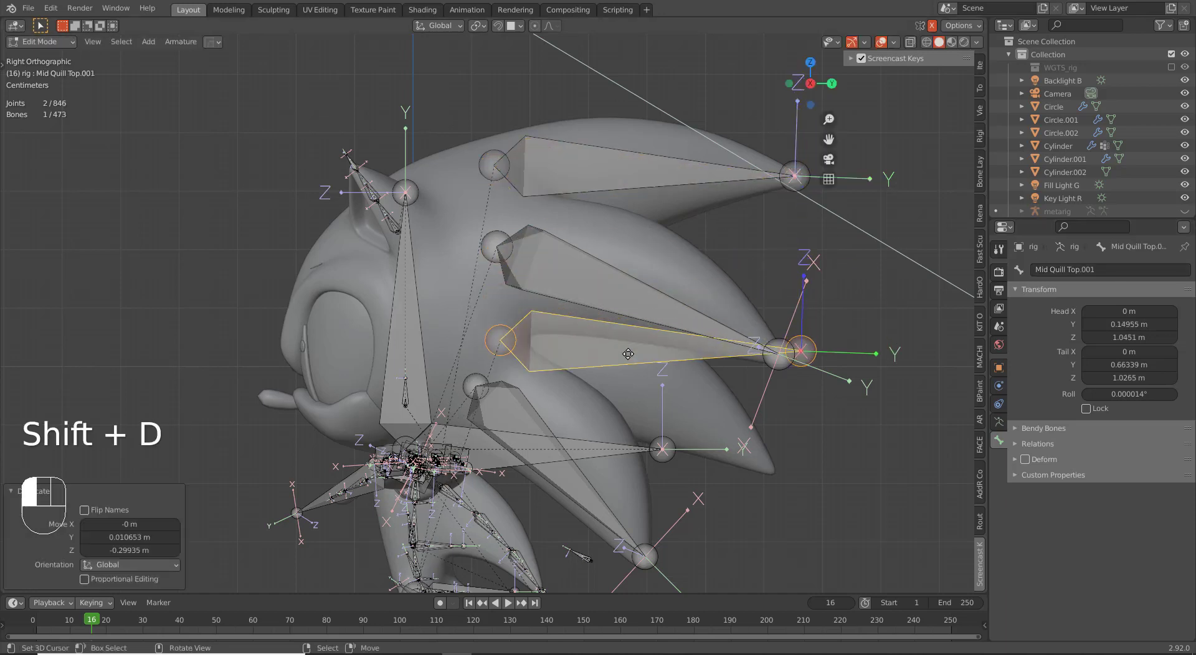
Step: Move the tail of the duplicated Mid Quill Top.001 bone to the tip of the lower middle quill
left_click(801, 346)
key("g")
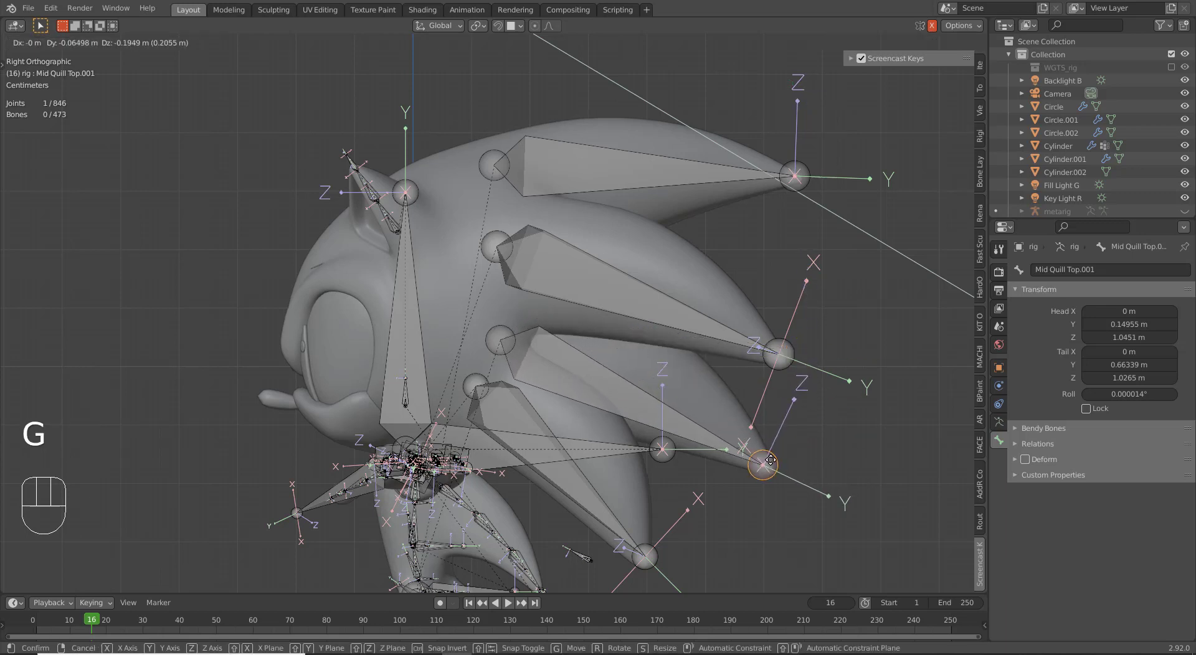
left_click(771, 462)
Step: Rename the lower middle quill bone as Mid Quill Bottom
left_click(667, 415)
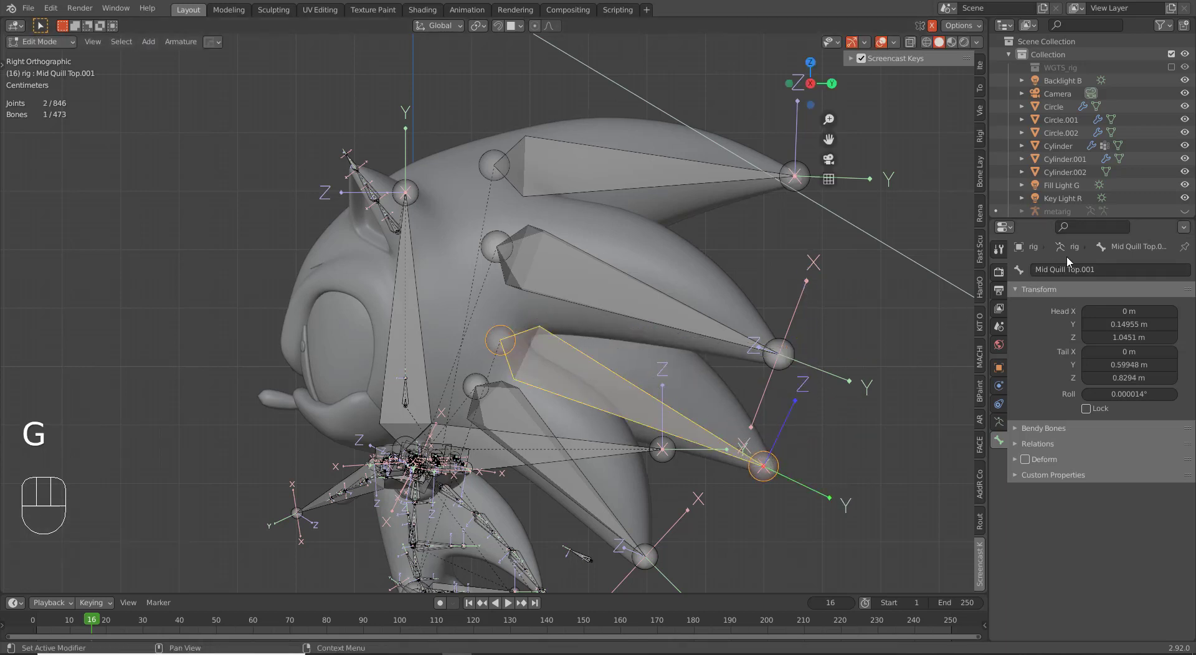
left_click(1107, 268)
left_click(1109, 265)
key("BackSpace")
key("BackSpace")
key("BackSpace")
key("BackSpace")
key("BackSpace")
key("BackSpace")
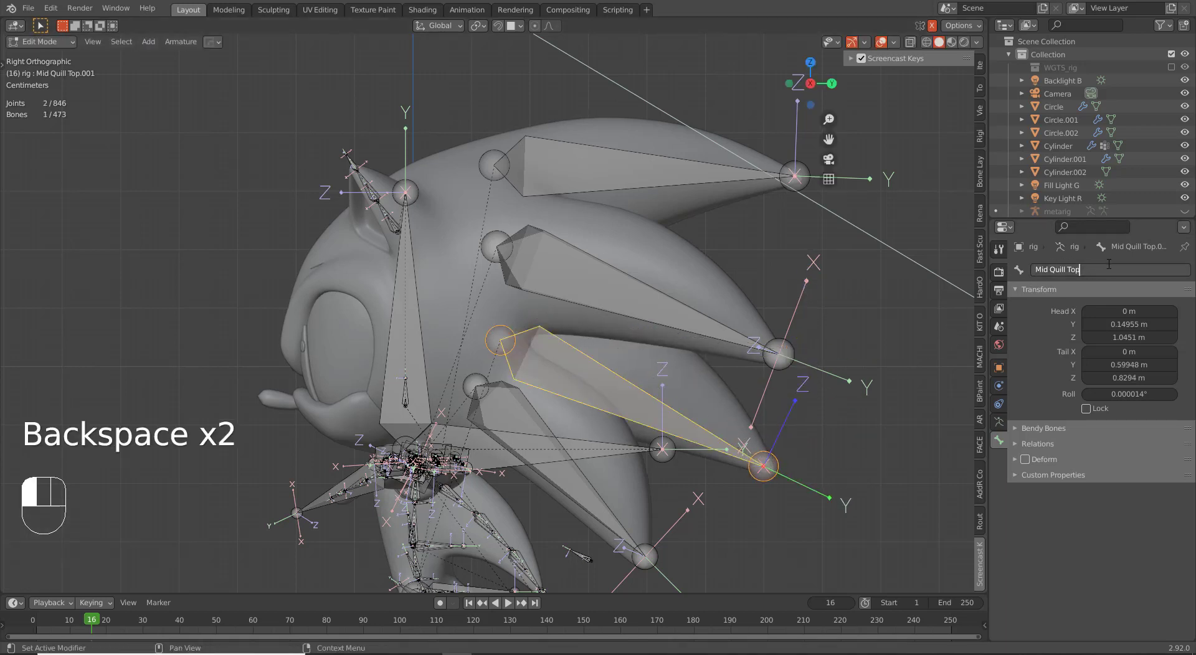
type("Bottom")
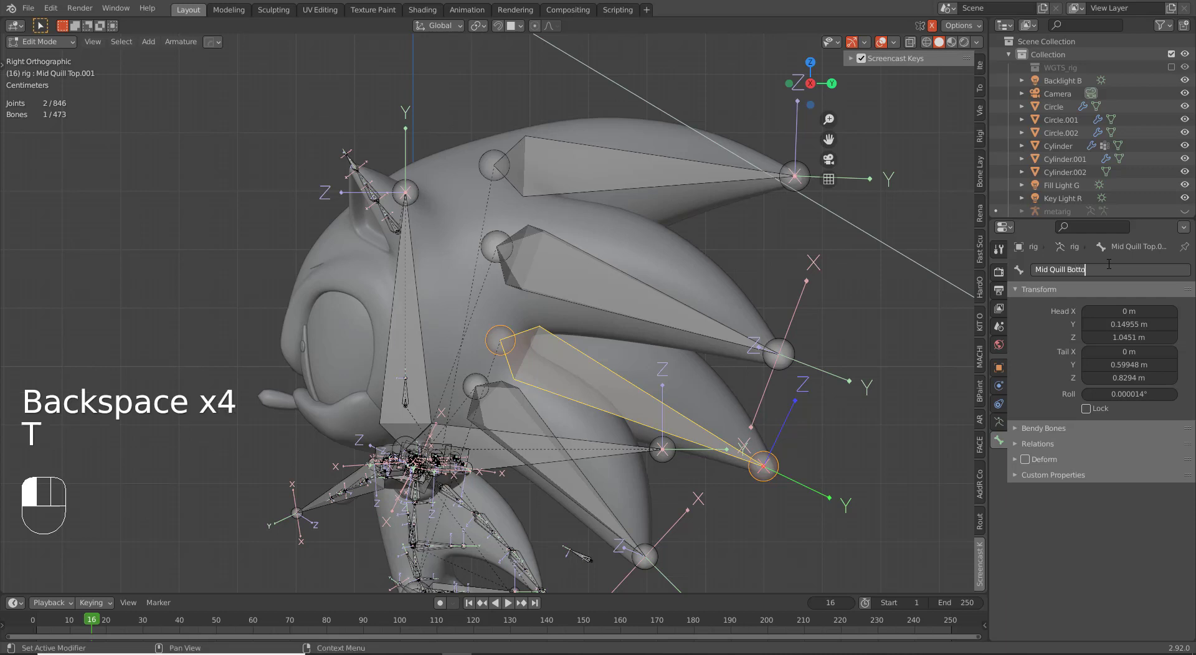
key("Return")
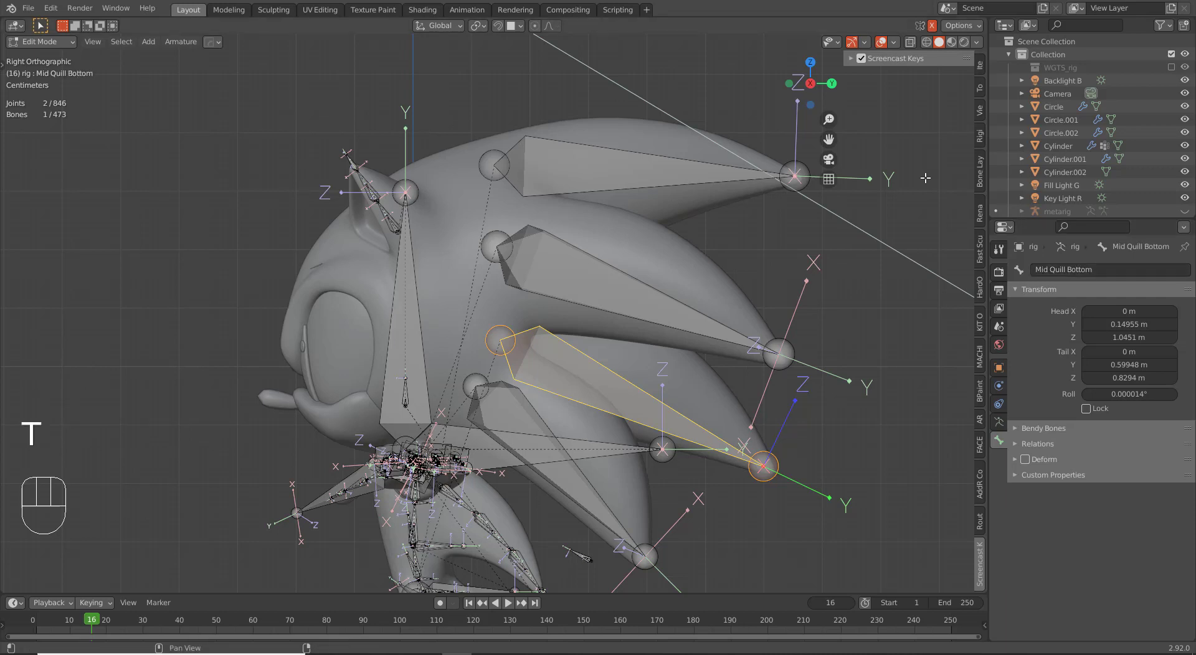
Step: Parent the Mid Quill Bottom, Side Quill Bottom.L, Side Quill Top.L and Mid Quill Top bones to ORG-spine.006 with Keep Offset
left_click(533, 408, "shift")
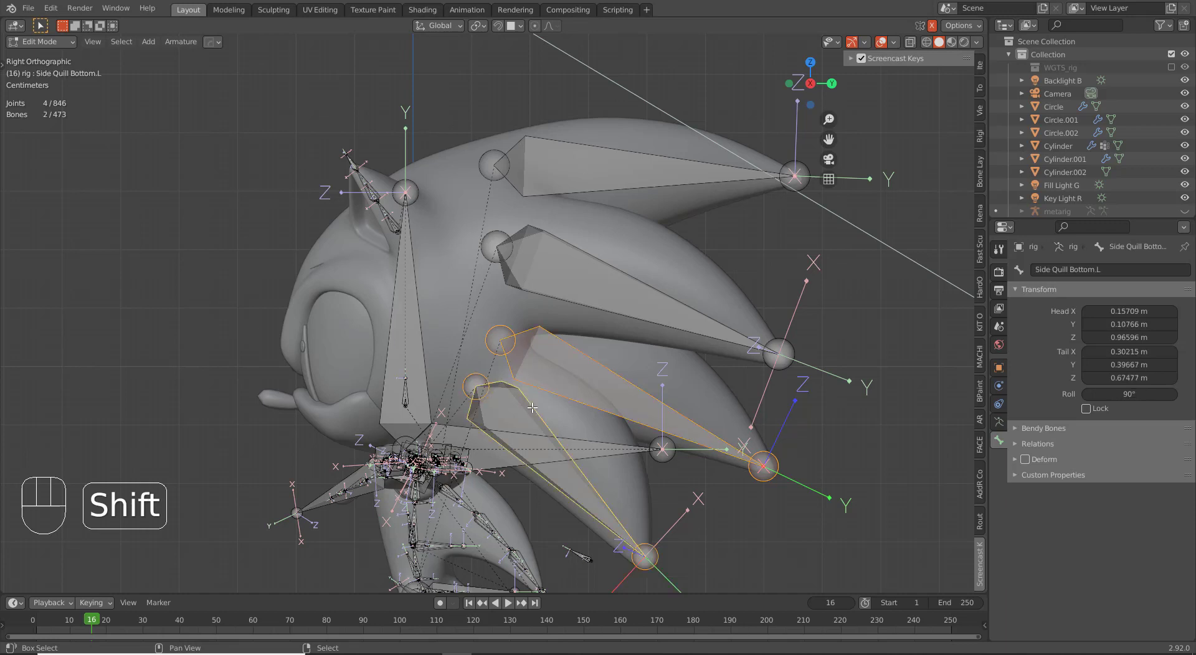
left_click(635, 285, "shift")
left_click(653, 171, "shift")
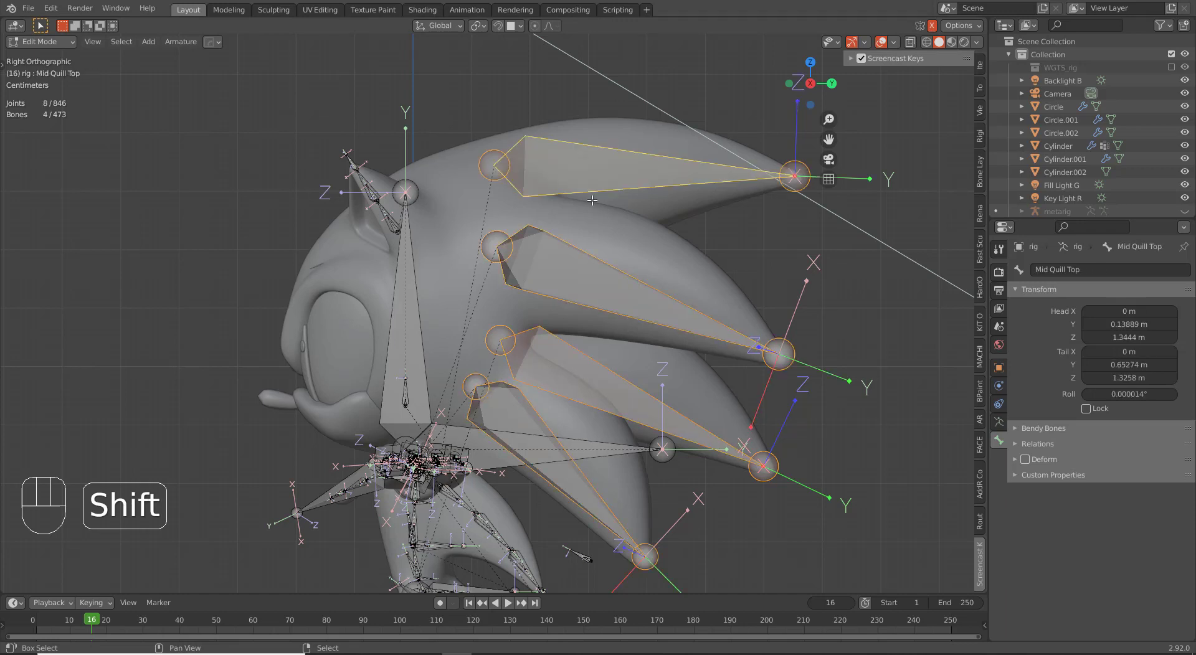
left_click(418, 298, "shift")
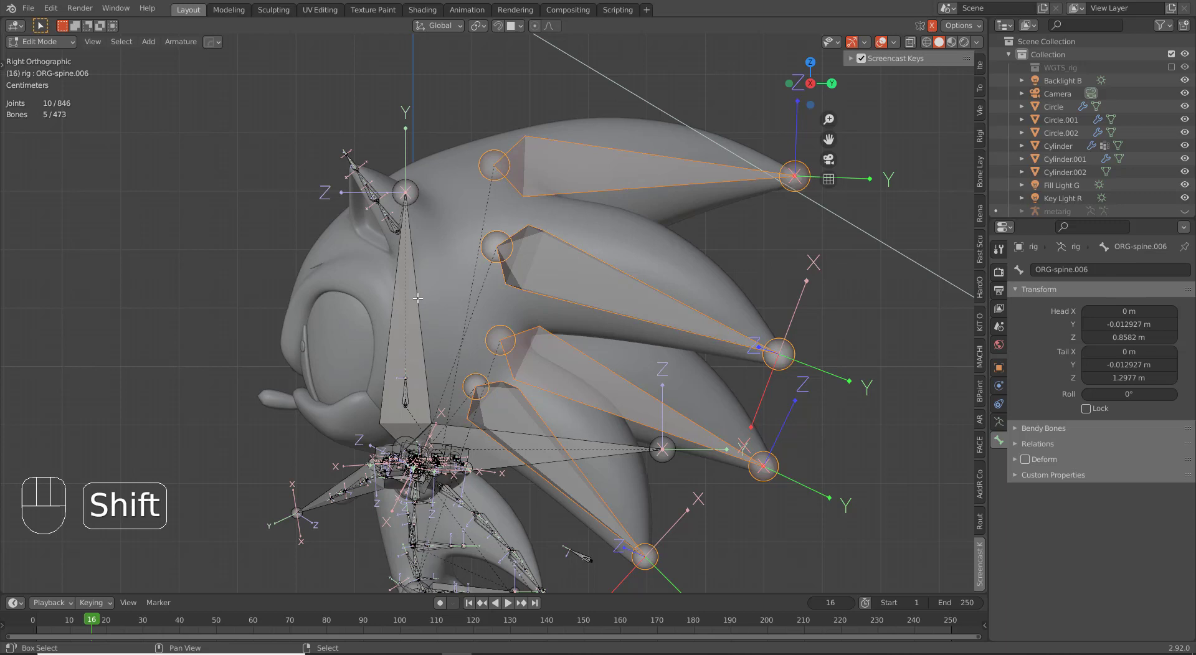
key("ctrl+p")
left_click(424, 298)
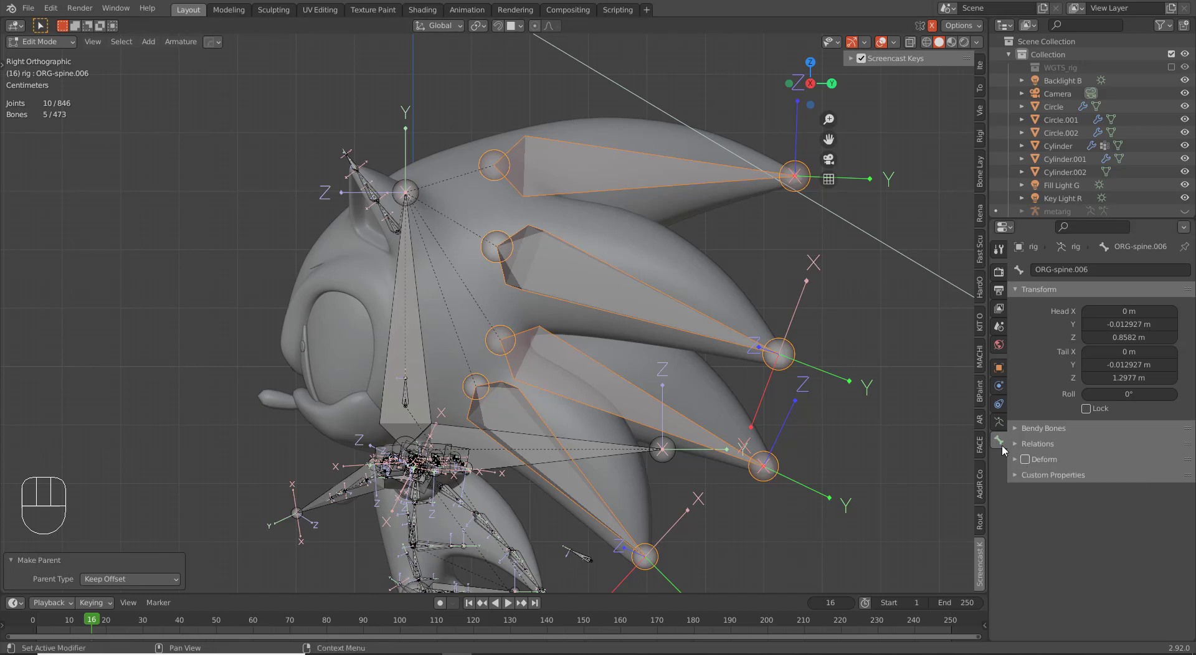
Step: Enable Deform on the Mid Quill Top and Side Quill Top.L bones
left_click(660, 173)
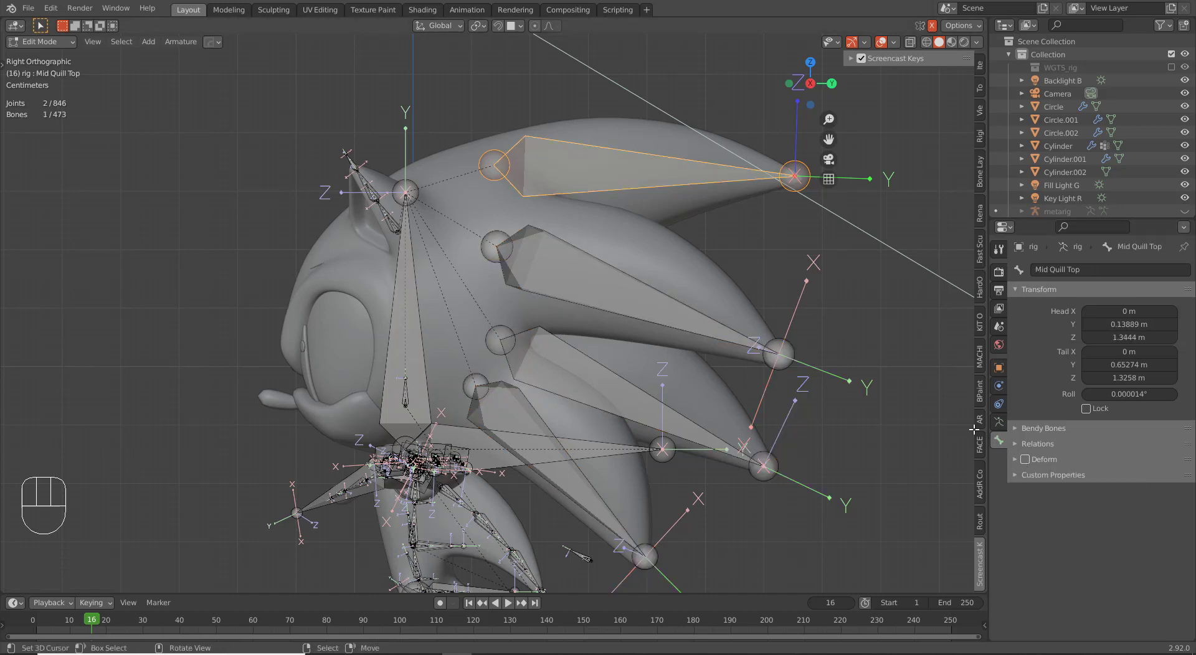
left_click(1025, 459)
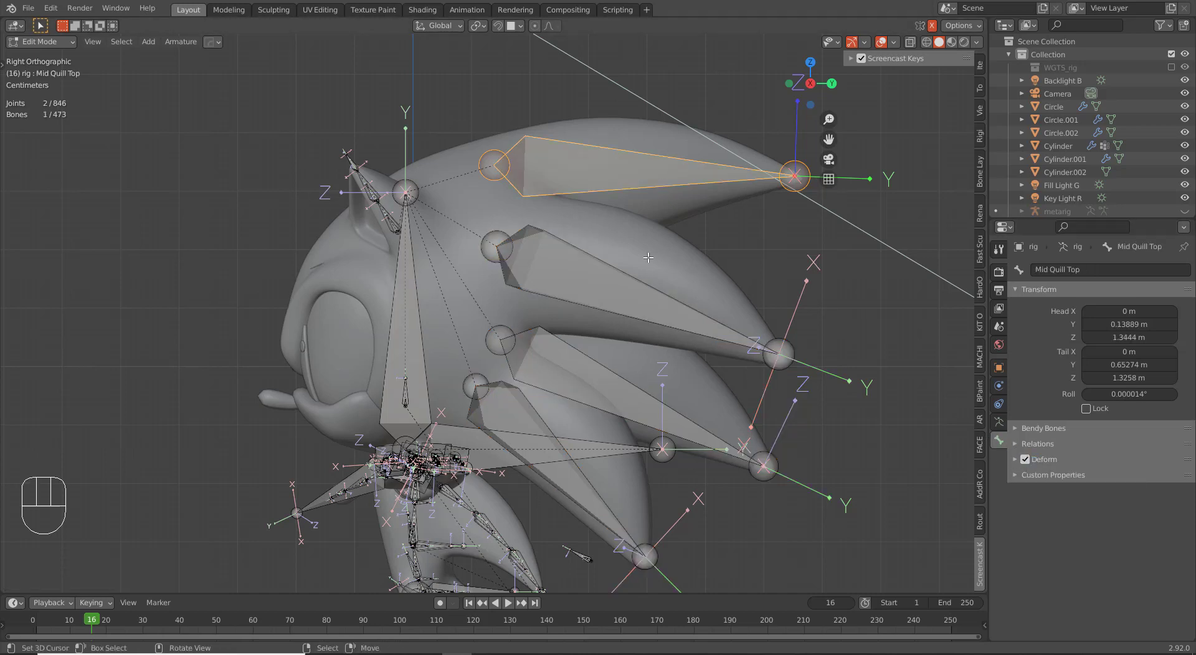
left_click(622, 279)
middle_click_drag(623, 280, 672, 274)
left_click(1023, 460)
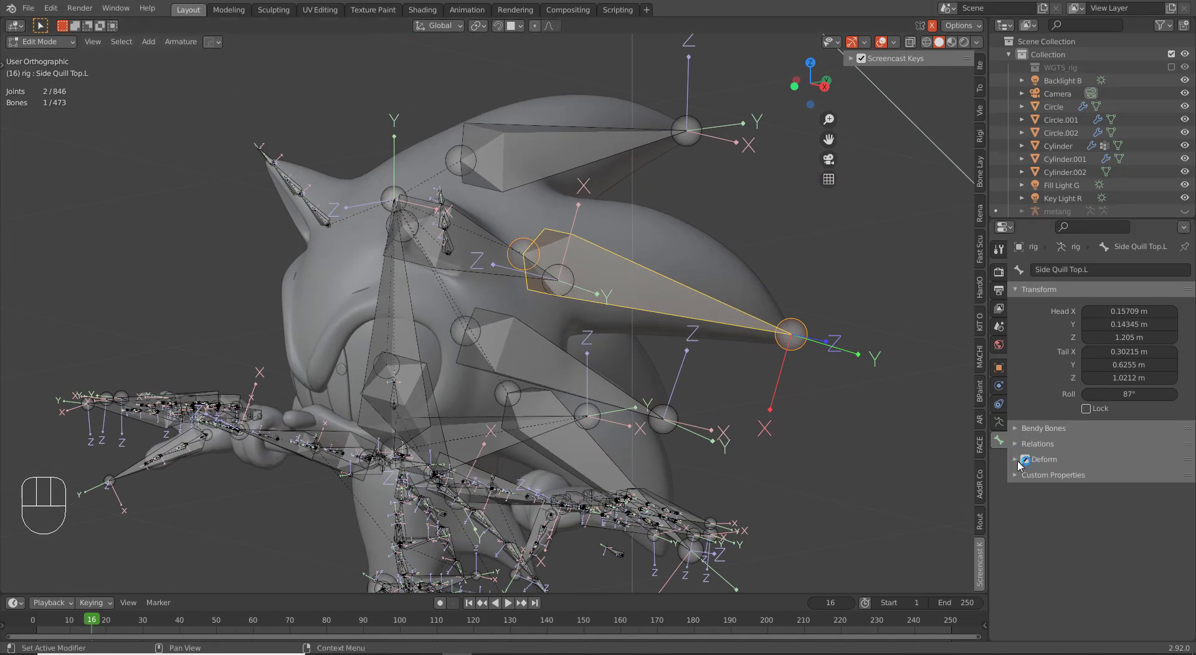
Step: Enable Deform on the Mid Quill Bottom and Side Quill Bottom.L bones
right_click(615, 387)
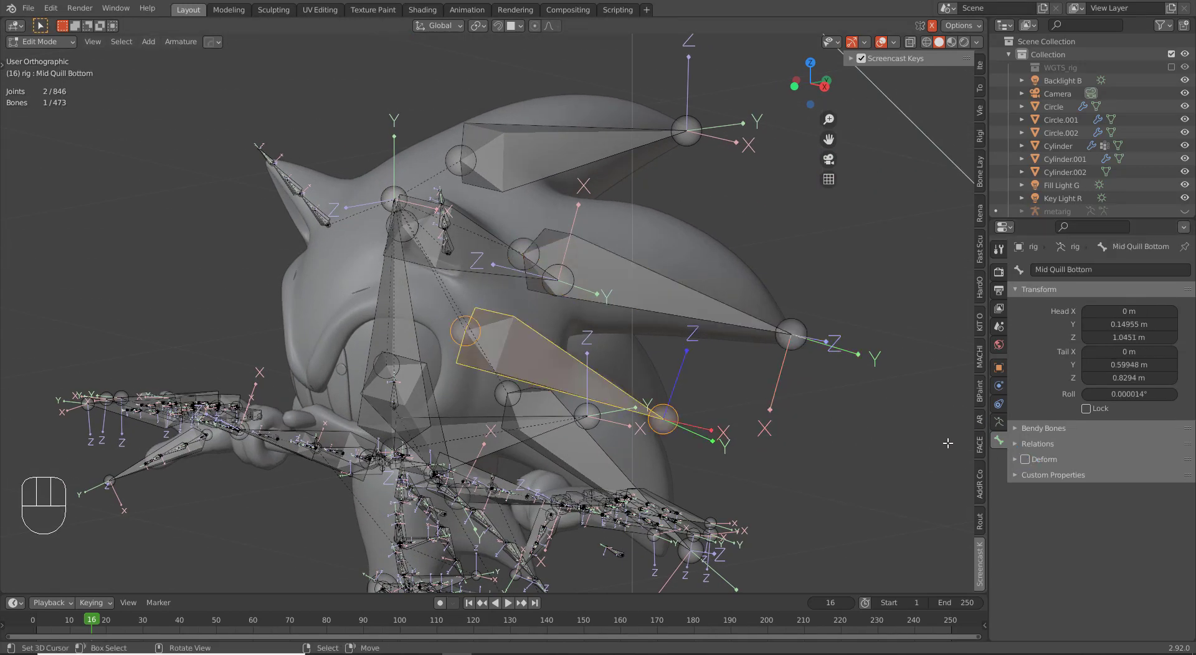
left_click(1025, 459)
middle_click_drag(748, 445, 610, 446)
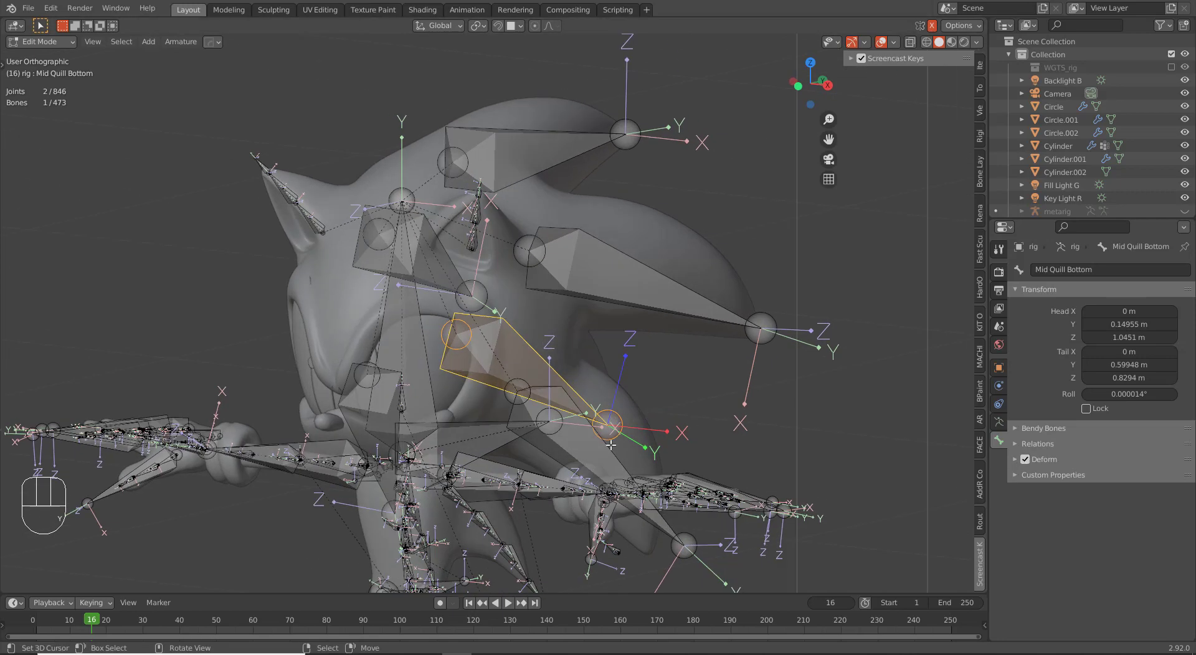
right_click(610, 445)
left_click(1023, 460)
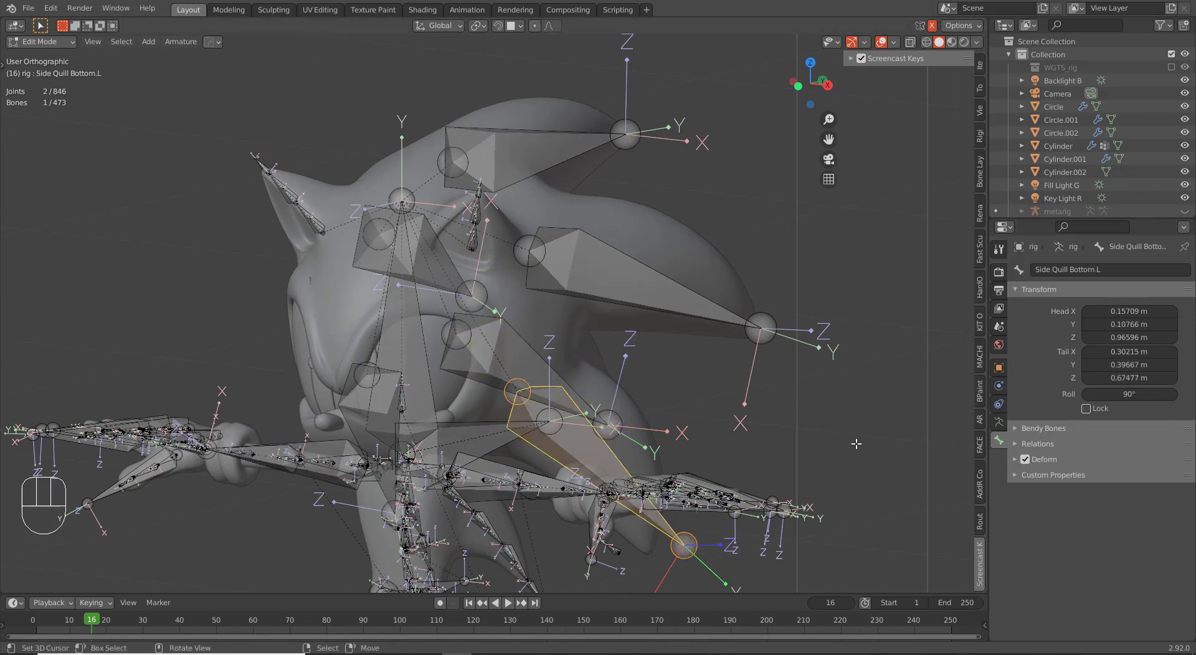
Step: Enable Deform on the Side Quill Bottom.R and Side Quill Top.R bones and expand the deform settings
middle_click_drag(661, 376, 698, 370)
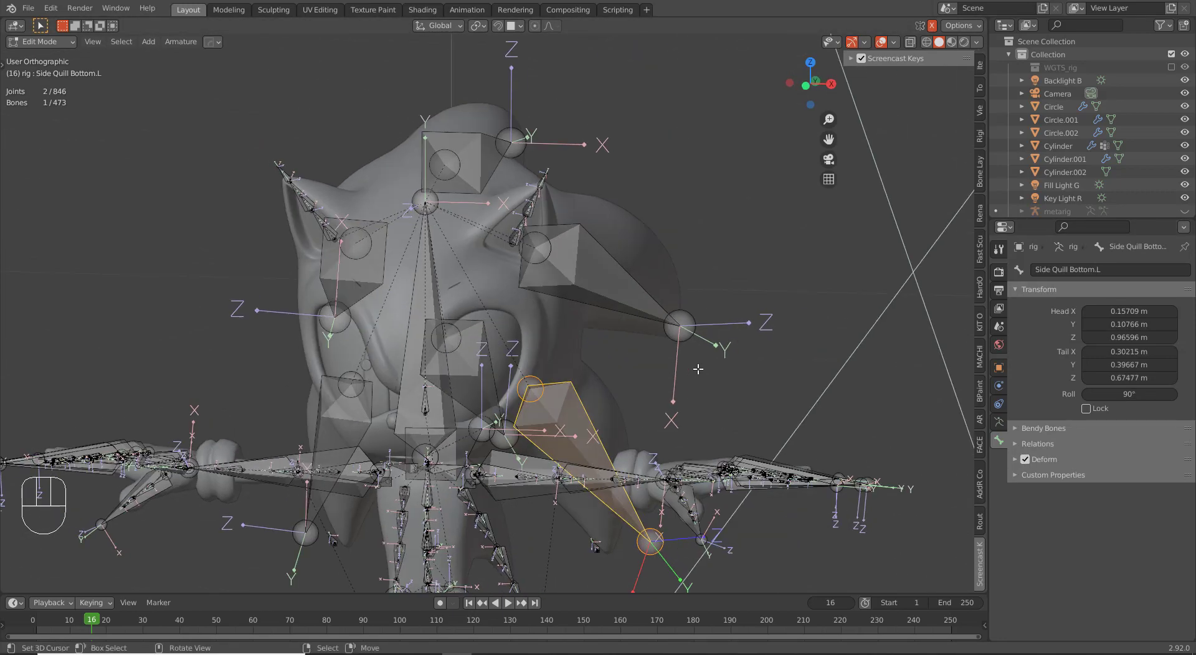
right_click(330, 429)
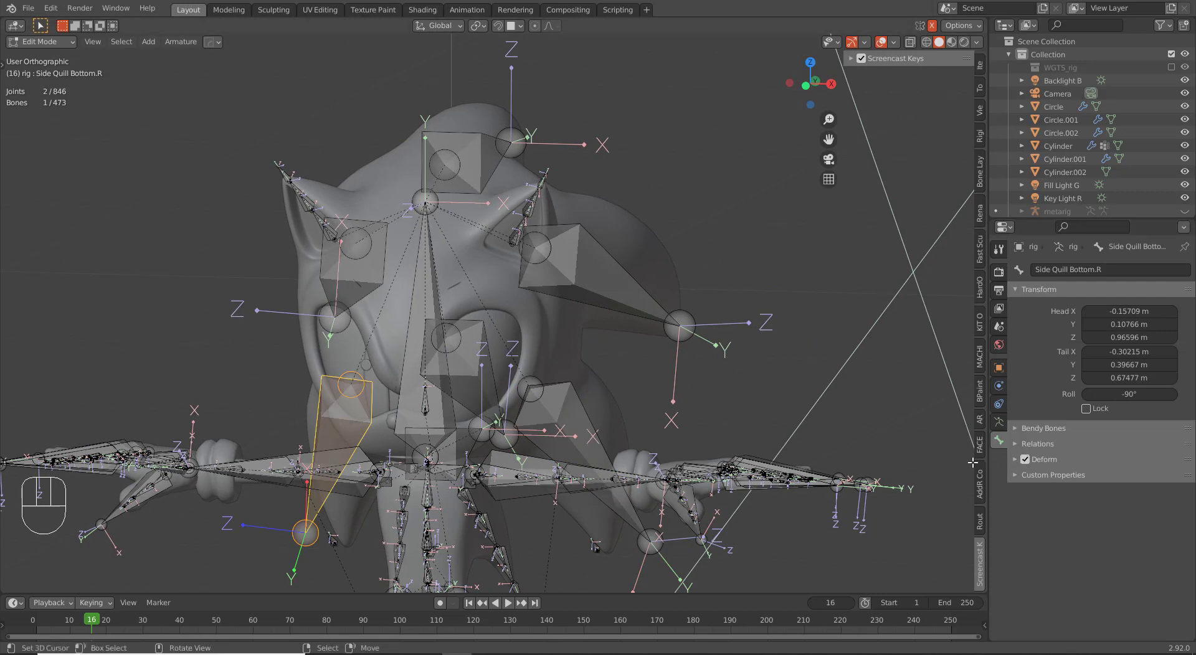
right_click(383, 279)
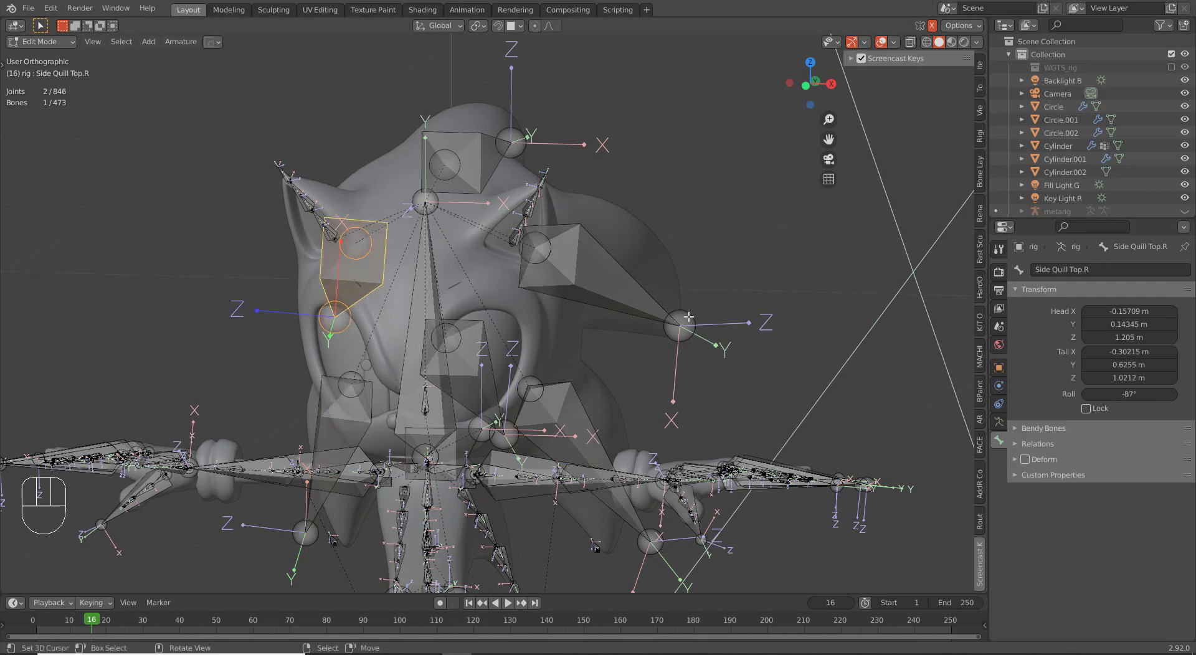
left_click(1016, 459)
left_click(1025, 459)
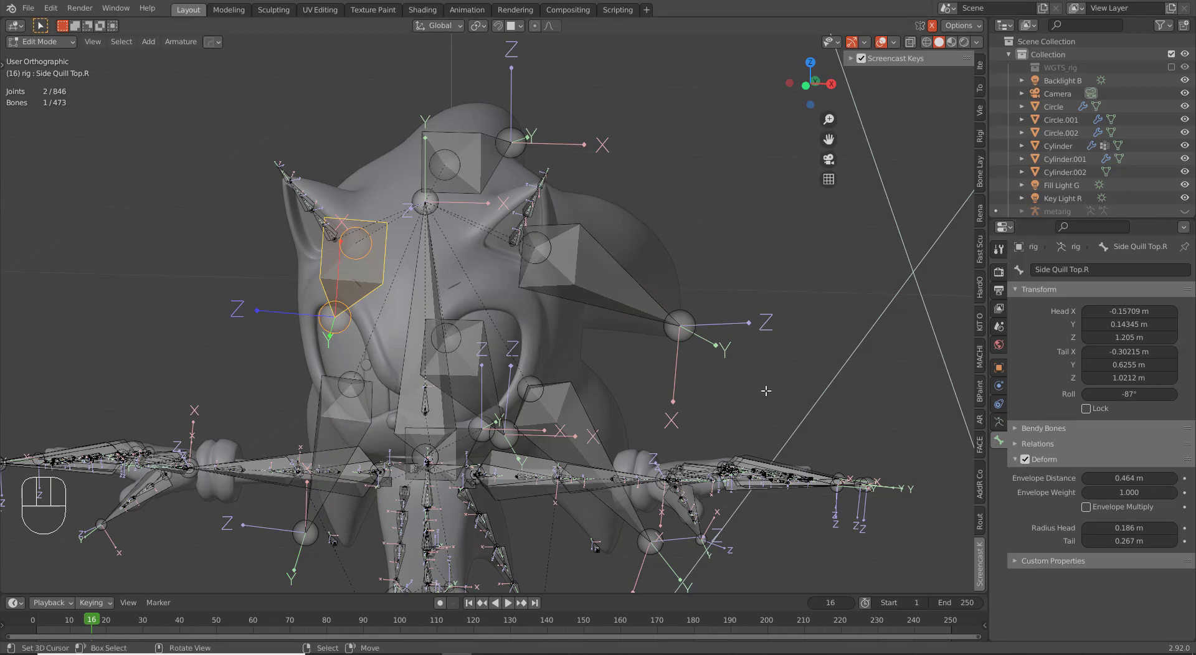
Step: Subdivide the Mid Quill Top, Side Quill Top.L, Mid Quill Bottom and Side Quill Bottom.L bones together
middle_click_drag(462, 246, 560, 342)
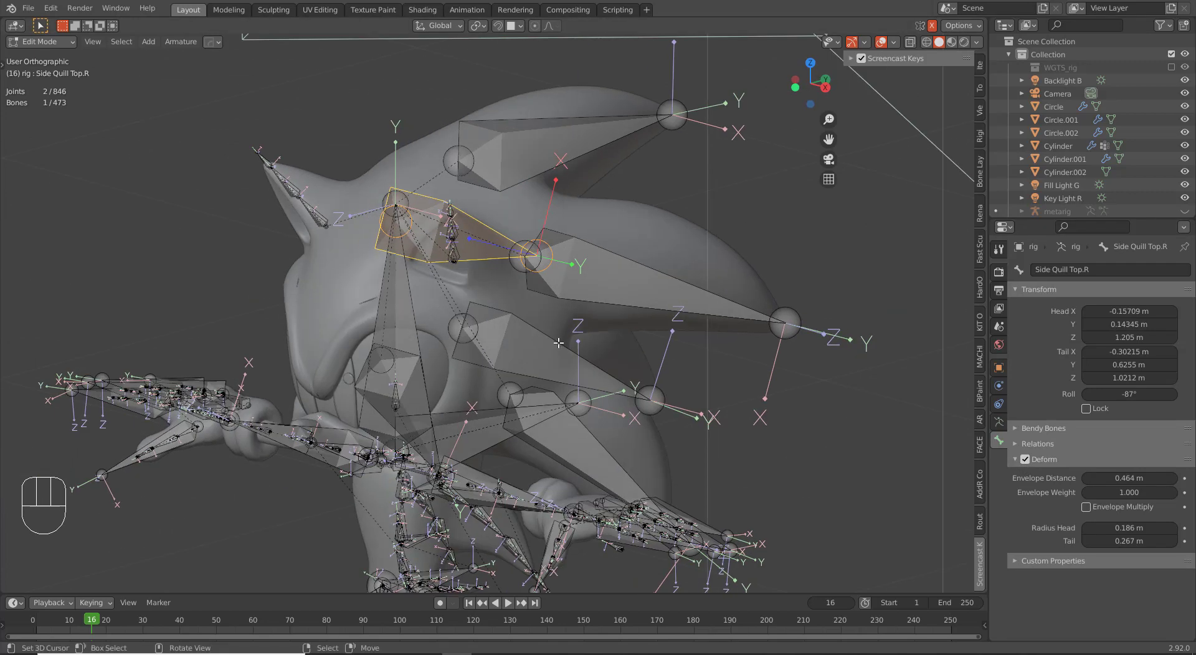
right_click(559, 343)
right_click(539, 151)
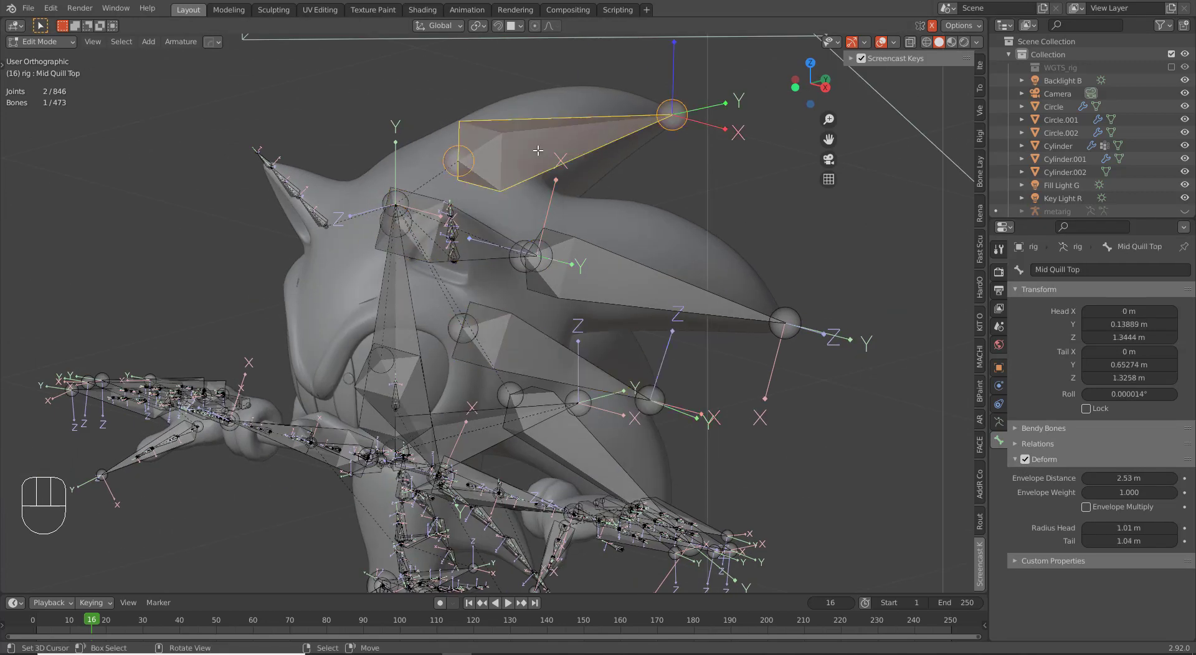
middle_click_drag(614, 295, 639, 280)
right_click(617, 330, "shift")
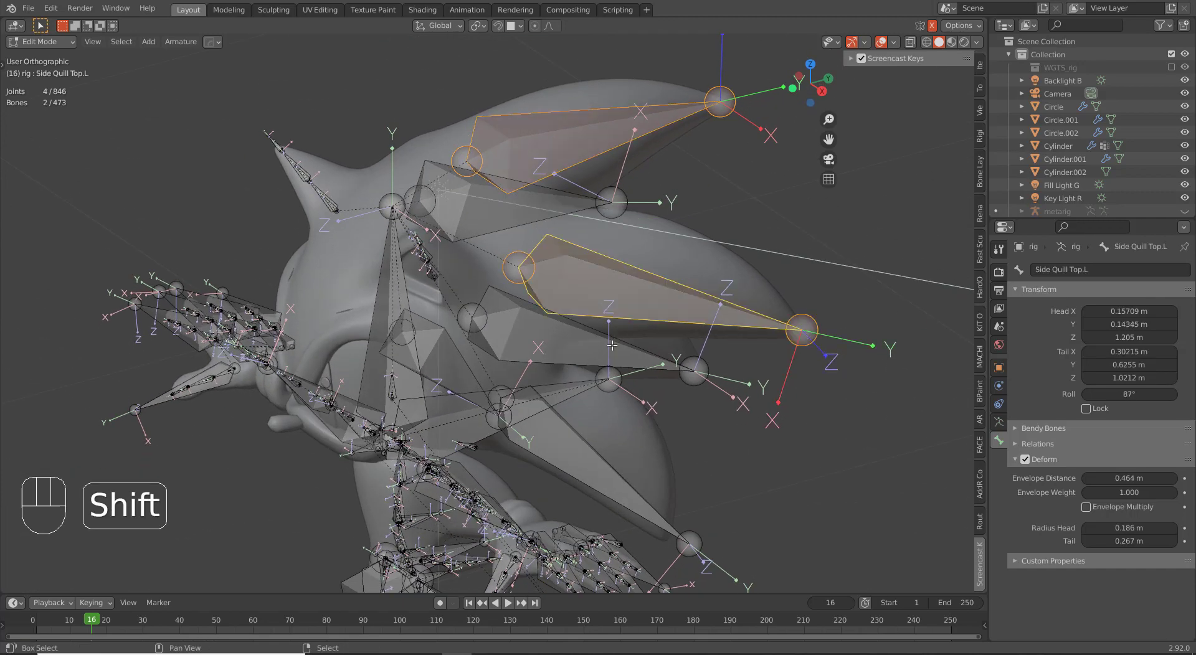
right_click(596, 400, "shift")
right_click(658, 450, "shift")
middle_click_drag(683, 453, 456, 449)
key("w")
left_click(673, 413)
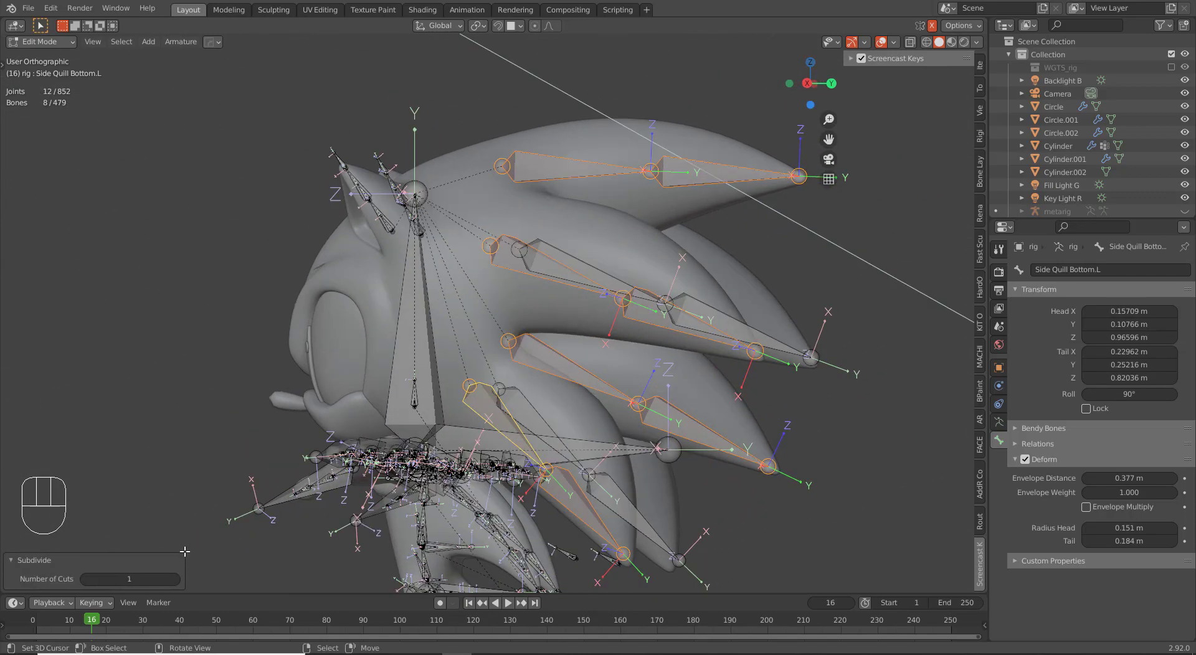
Step: Set the number of cuts of the quill bone subdivision to 2 after trying higher counts
left_click(177, 579)
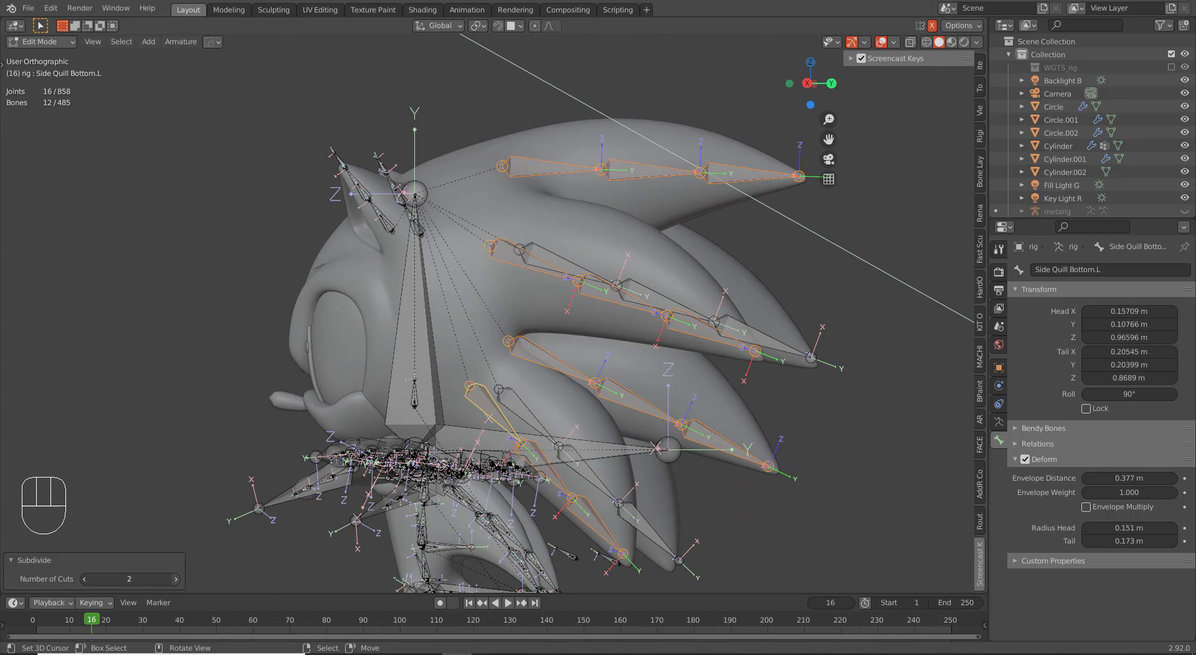
left_click(176, 579)
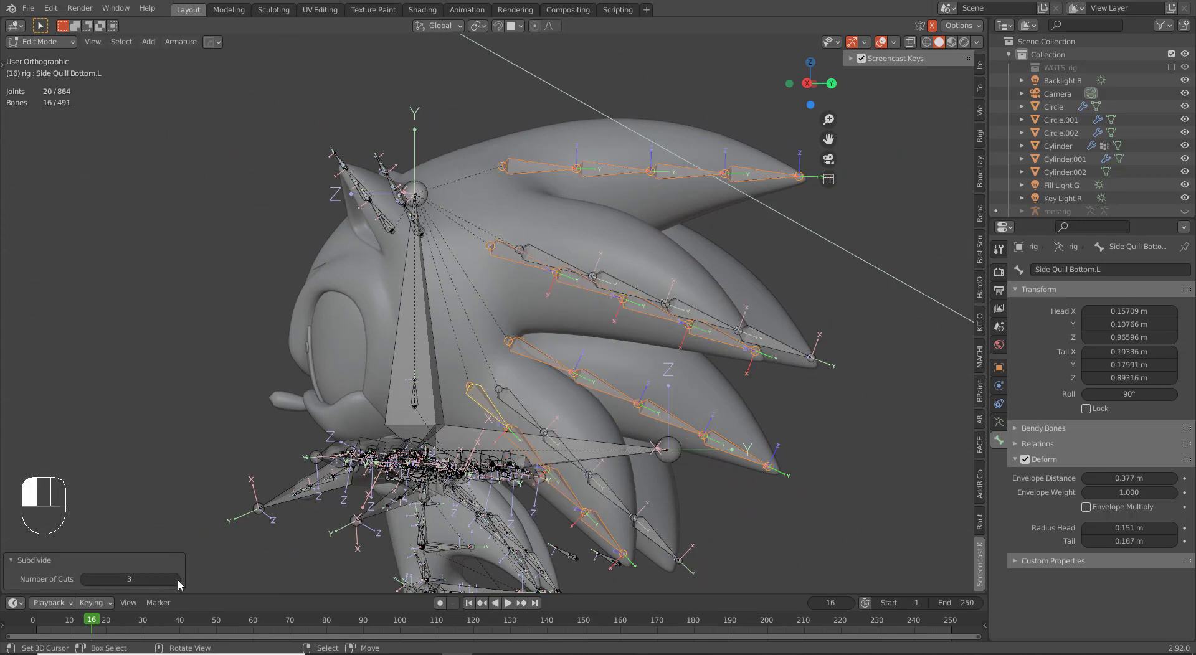
left_click(176, 578)
left_click(88, 579)
middle_click_drag(324, 368, 341, 366)
key("KP_1")
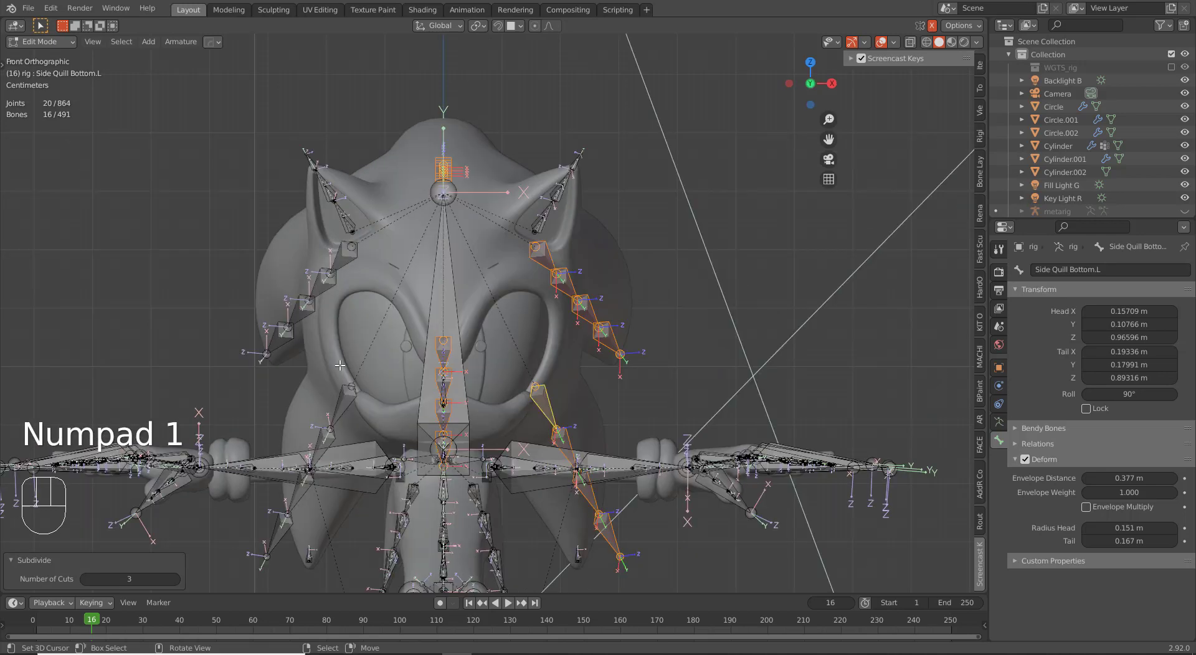
key("KP_3")
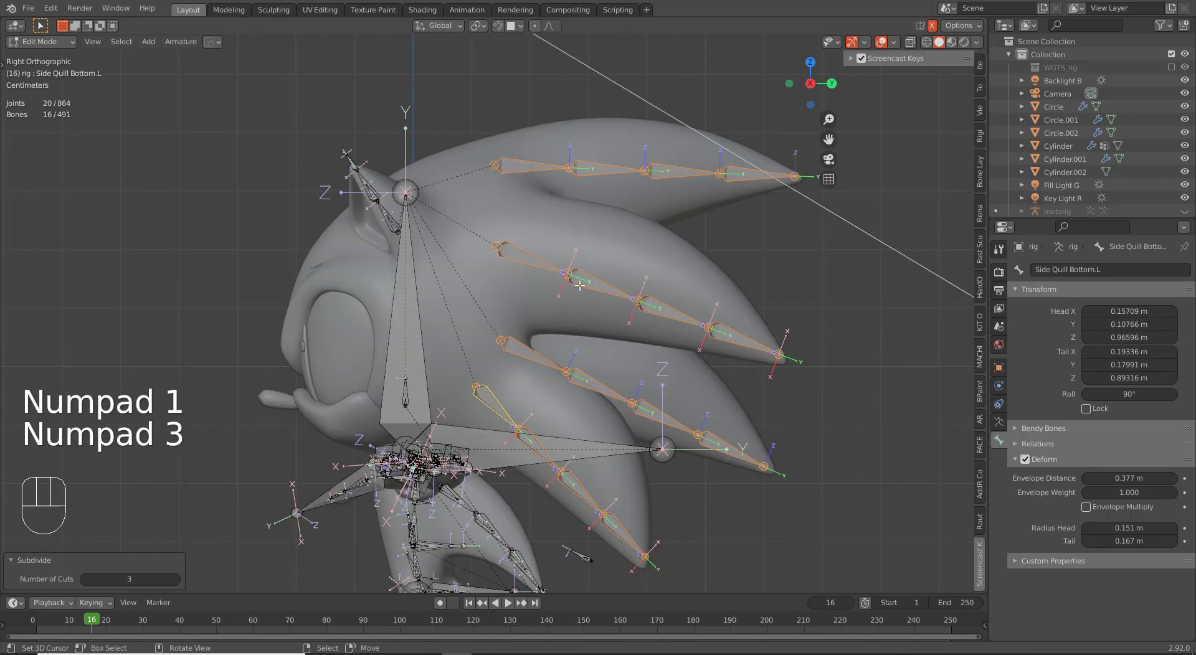
left_click(85, 580)
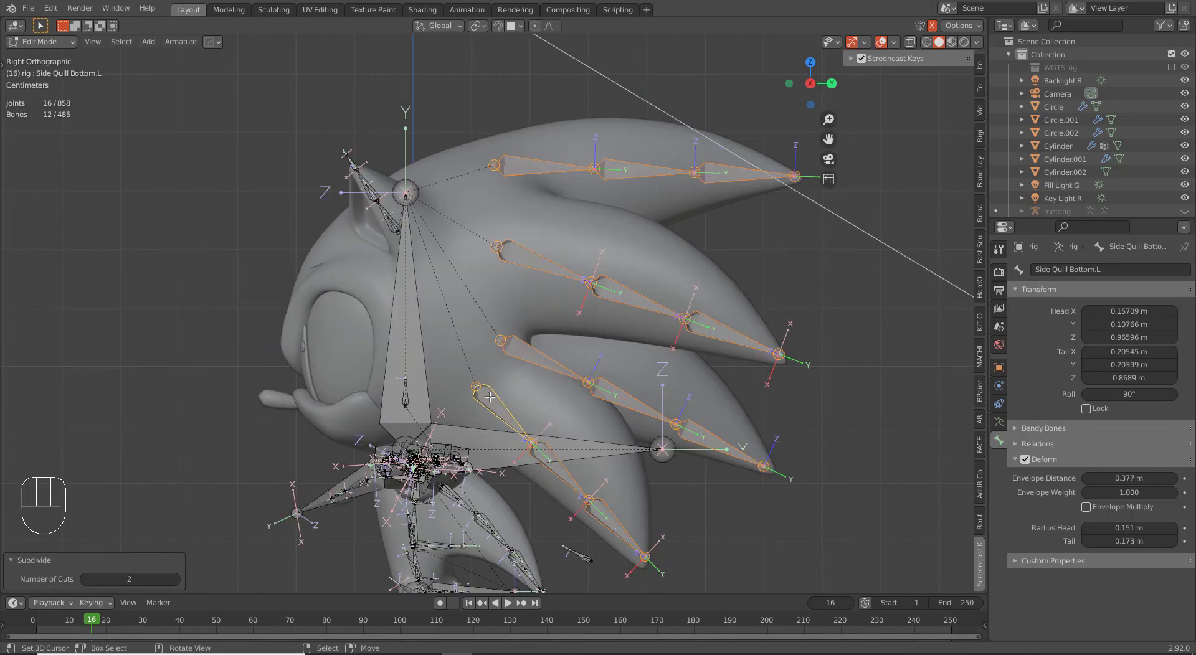
Step: Move the middle segments of the Mid Quill Top and Side Quill Top.L chains up about 0.02 m each in side view
left_click(653, 177)
key("g")
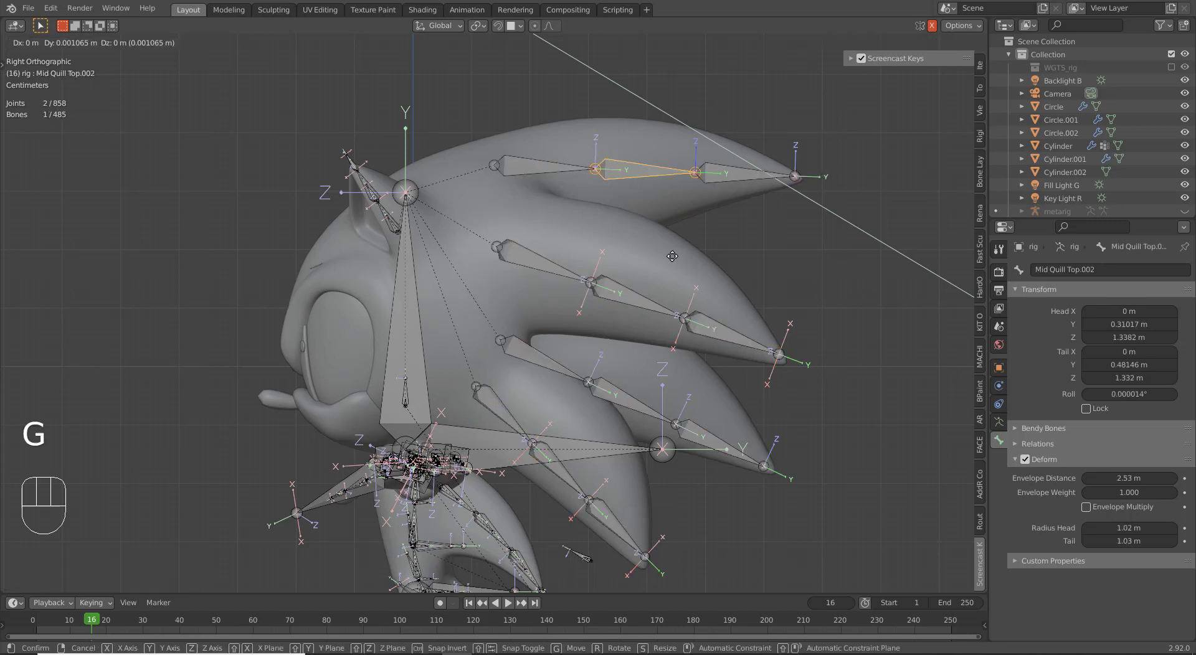
left_click(673, 245)
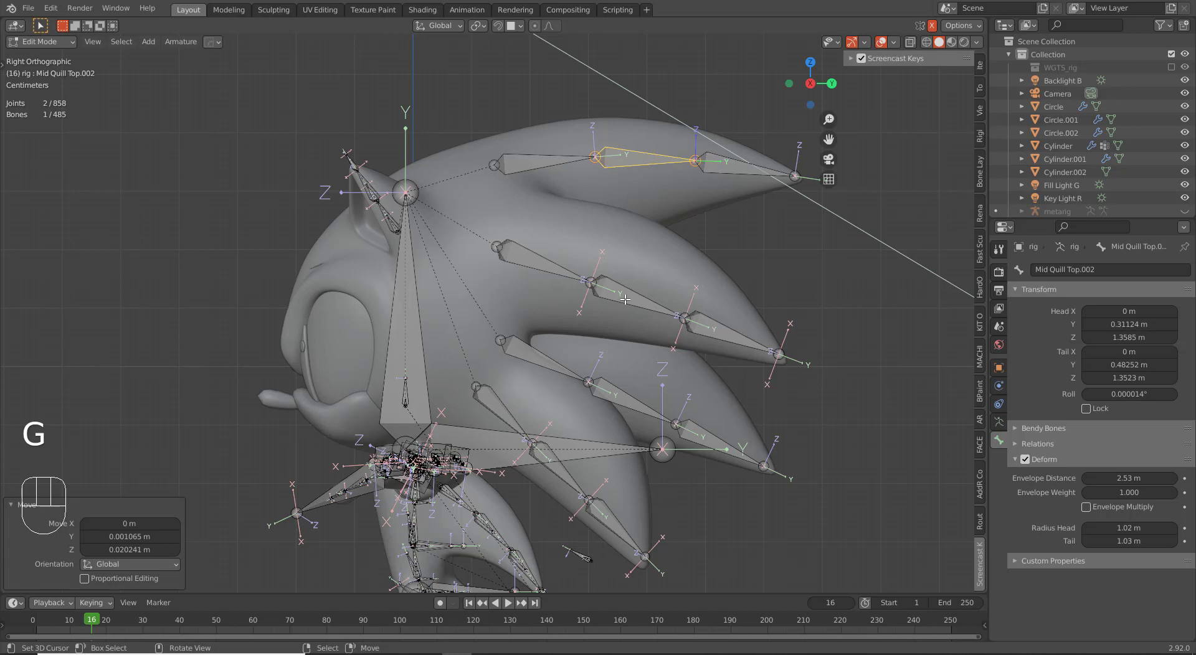
left_click(625, 299)
key("g")
key("g")
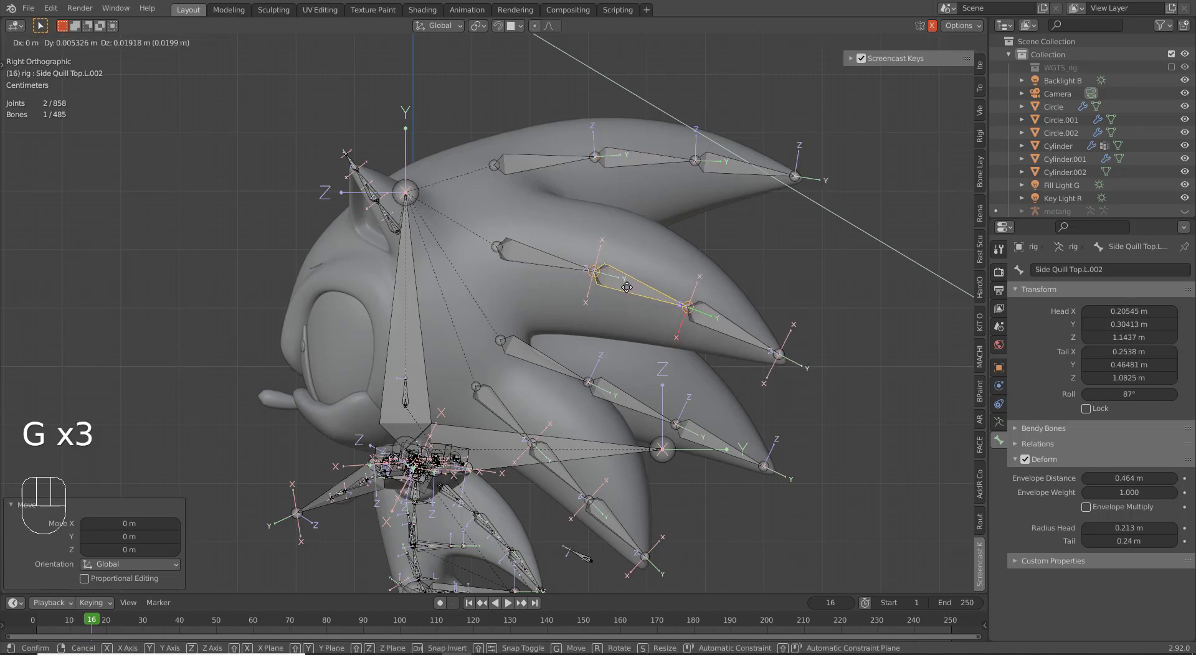
left_click(627, 287)
Step: Move the middle segment of Side Quill Bottom.L up about 0.014 m and that of Mid Quill Bottom up about 0.021 m, both slightly back
left_click(549, 461)
key("g")
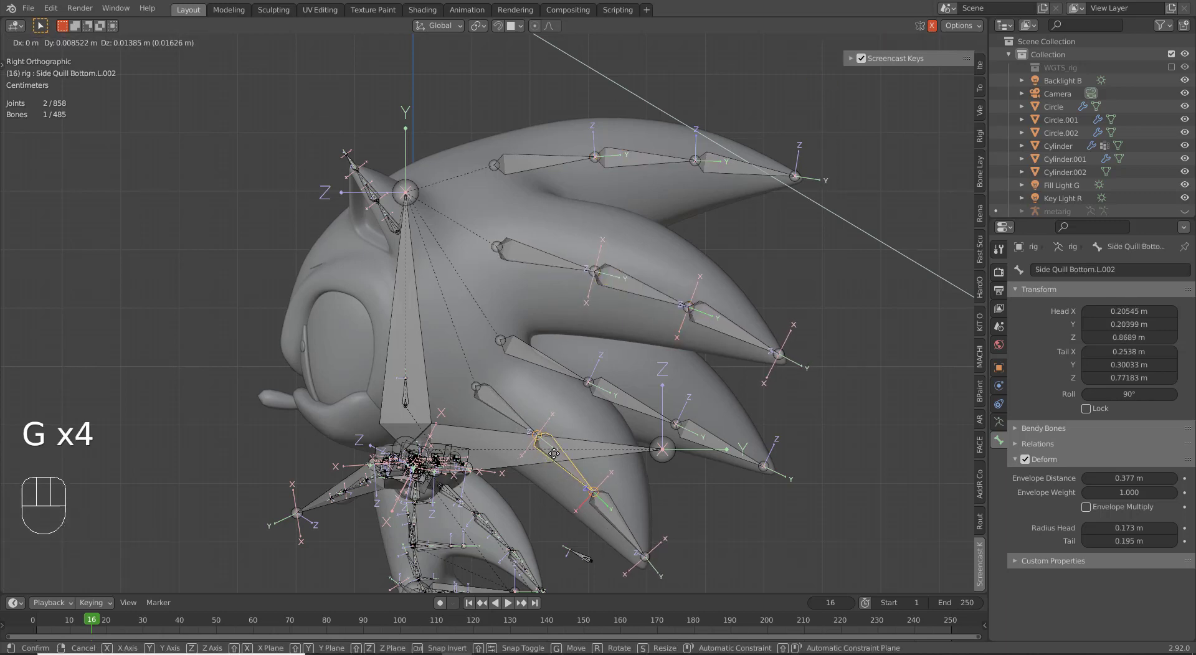
left_click(638, 399)
left_click(638, 402)
key("g")
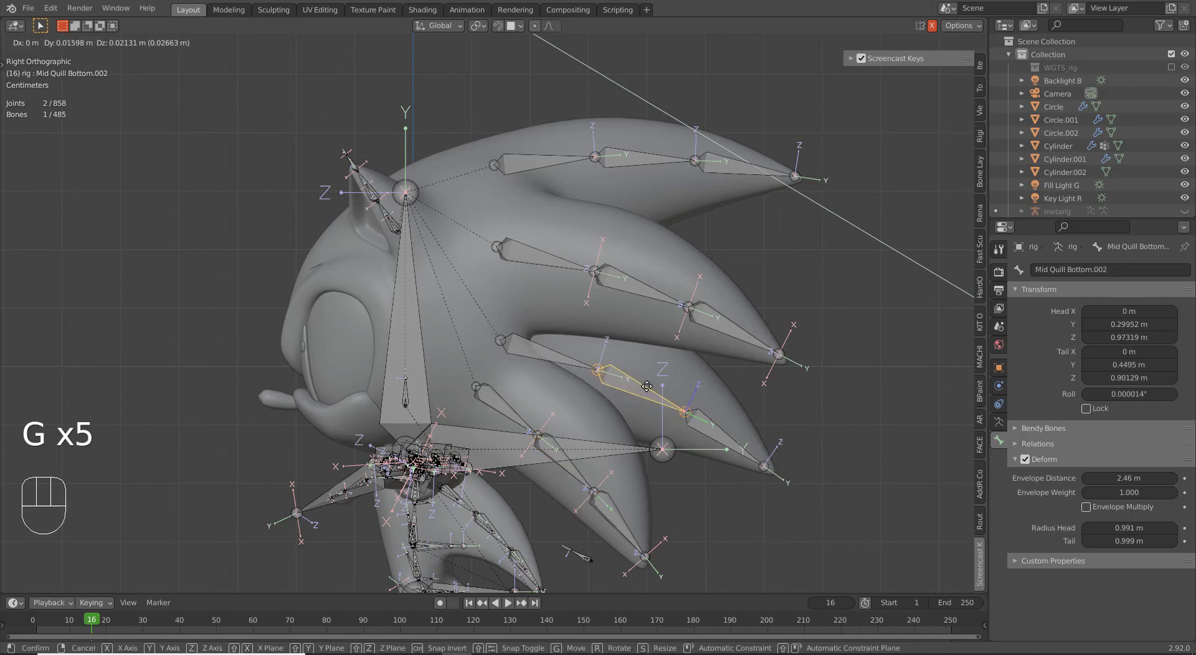
left_click(647, 387)
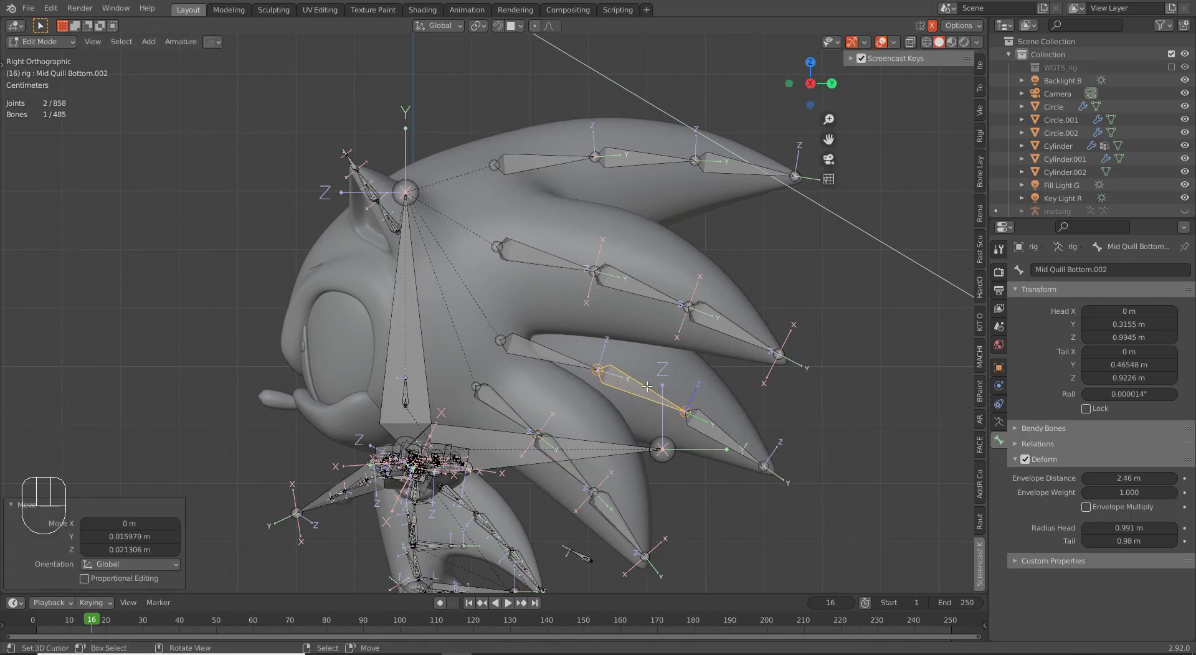
key("Tab")
middle_click_drag(465, 374, 531, 215)
key("Tab")
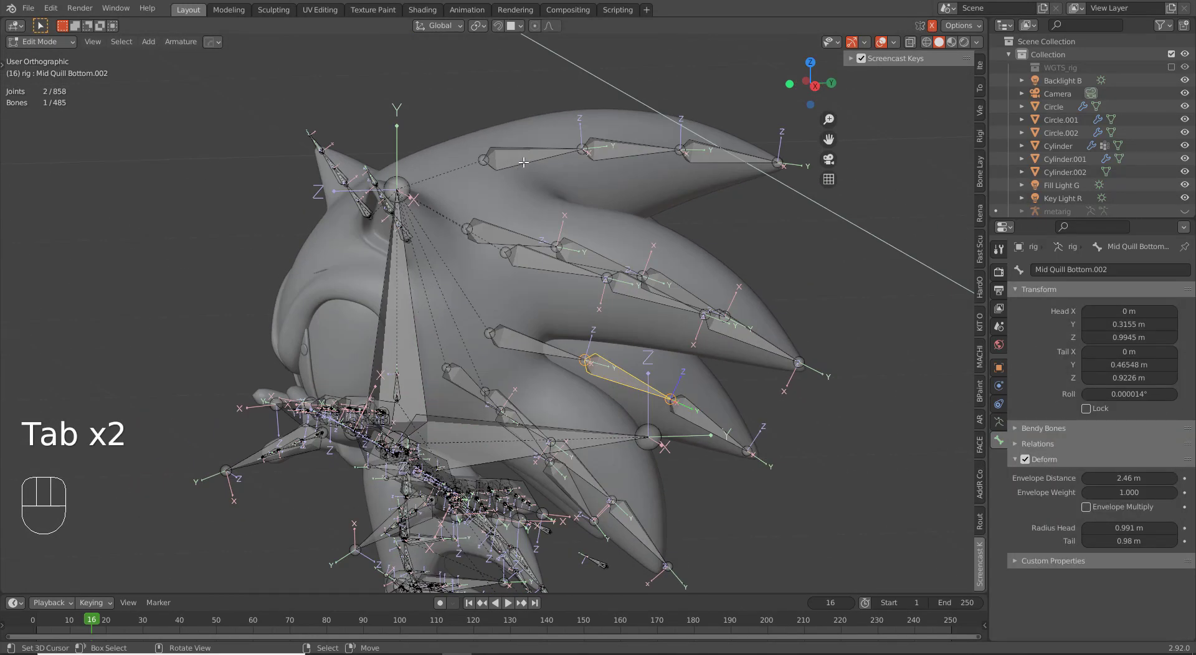
Step: Remove the Copy Transforms and Stretch To constraints from the Mid Quill Top bone in Pose Mode
left_click(523, 162)
key("Tab")
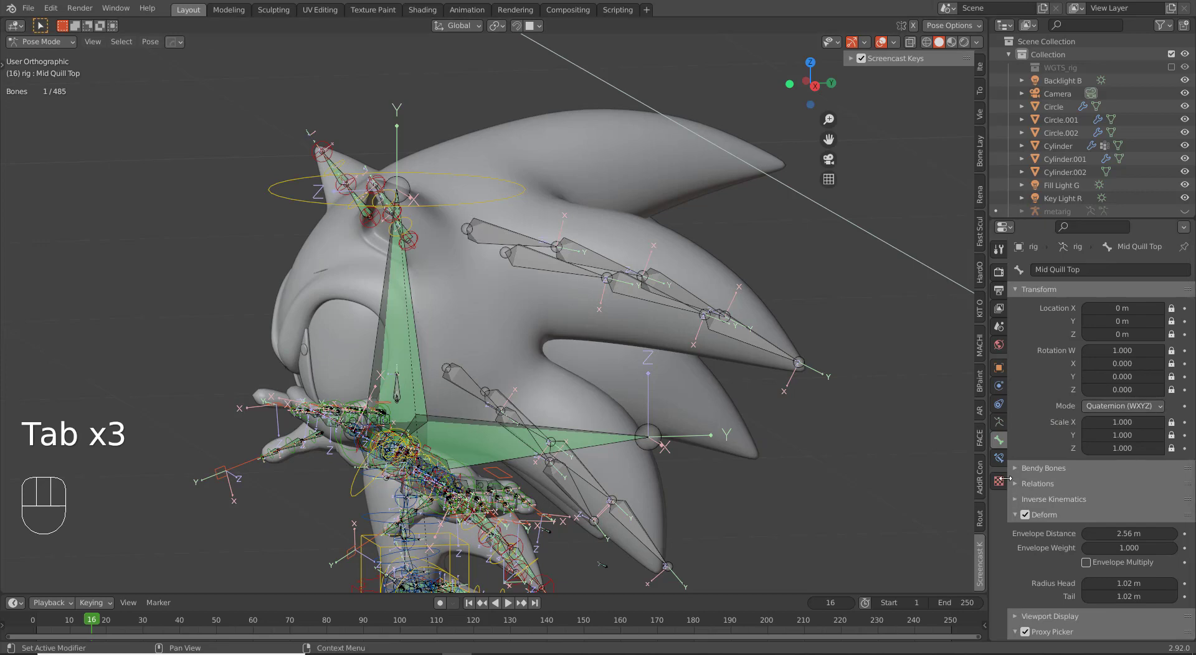
left_click(999, 459)
left_click(1168, 292)
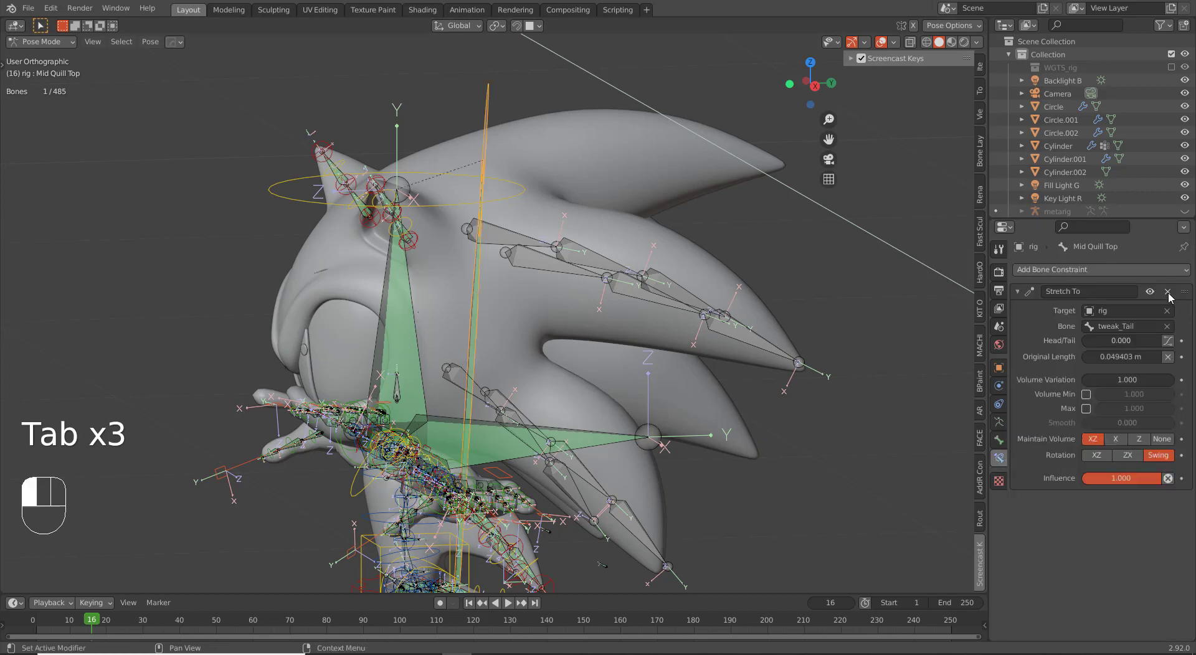
left_click(1169, 292)
key("Tab")
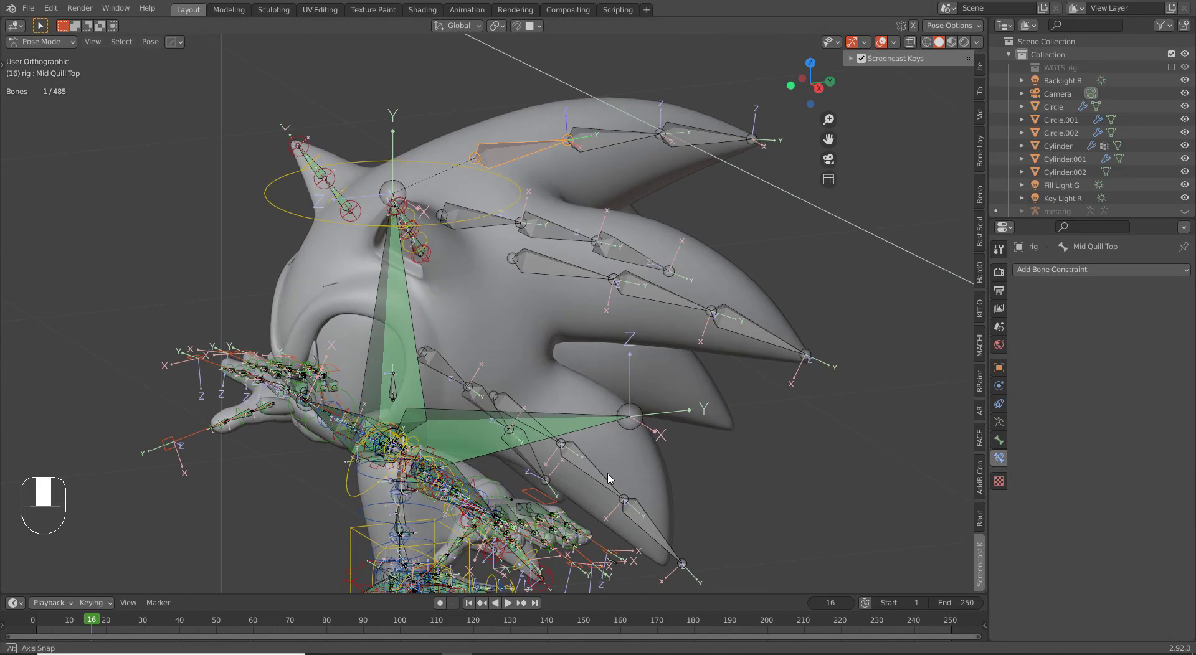
Step: Remove the Copy Transforms and Stretch To constraints from the Mid Quill Bottom bone
left_click(543, 342)
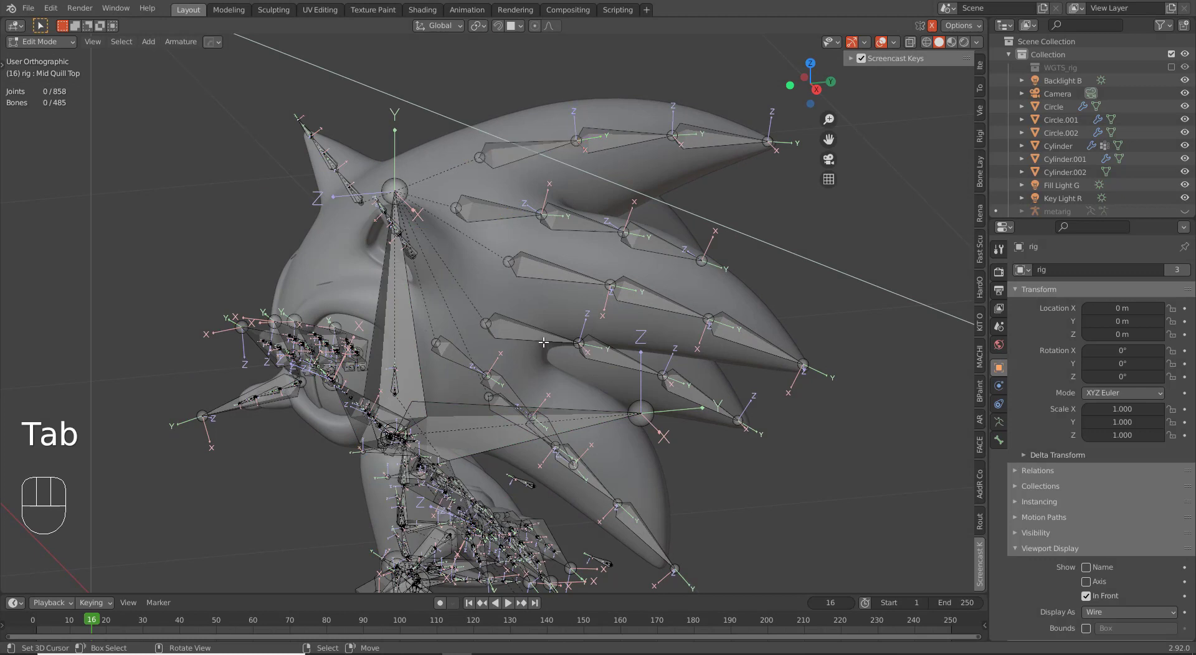
left_click(543, 339)
key("Tab")
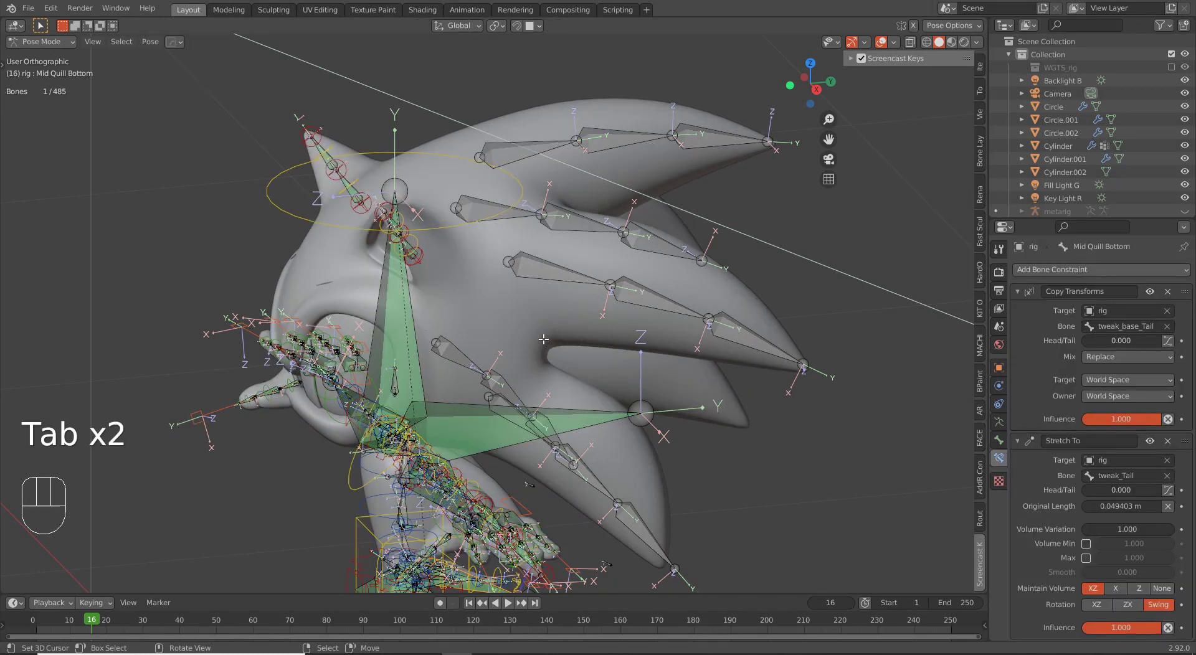
left_click(1168, 291)
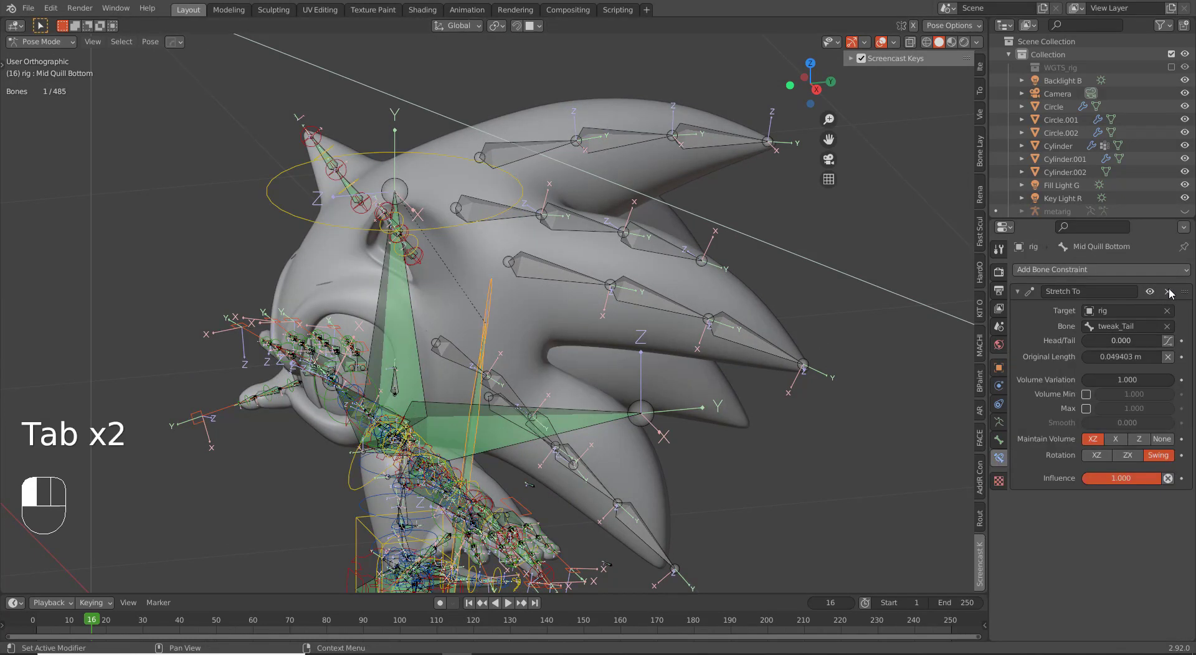
left_click(1168, 292)
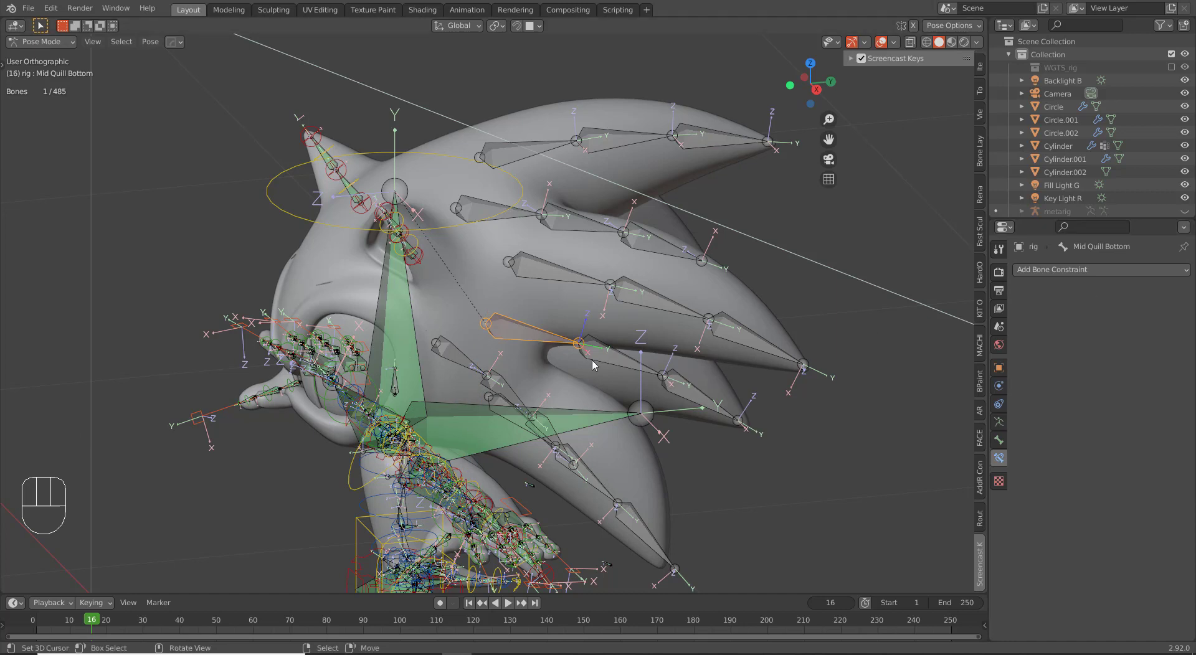
Step: Try rotating the head bone freely to check how the quill chains follow it, and cancel the rotation
left_click(442, 235)
middle_click_drag(443, 249, 649, 382)
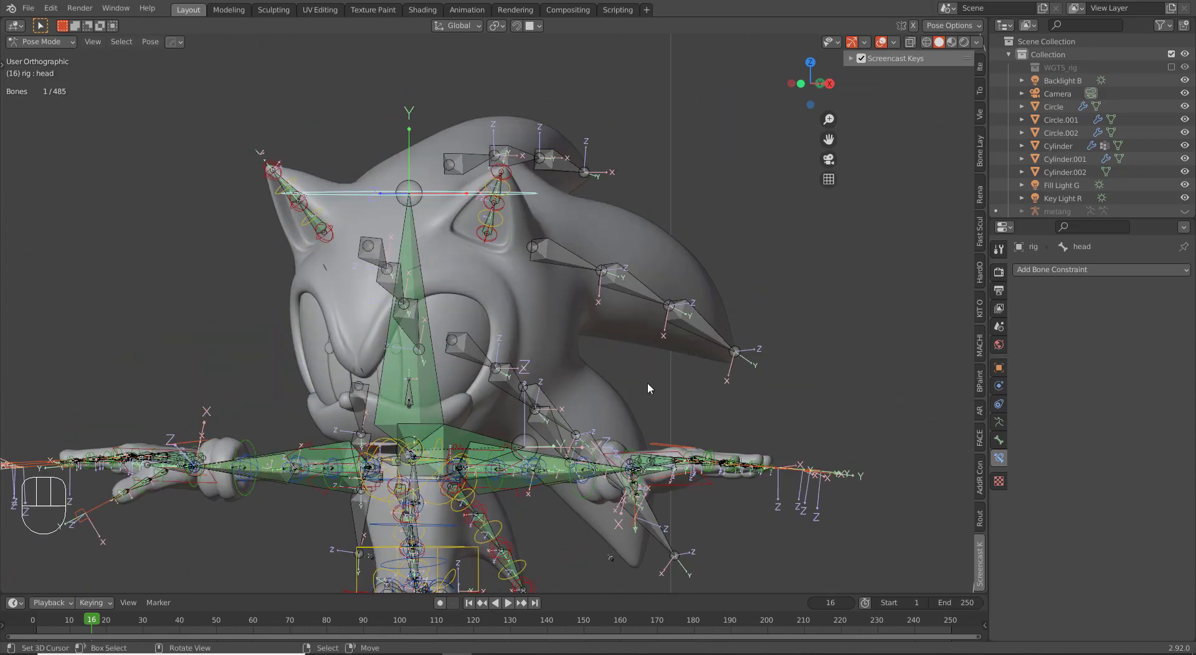
key("r")
key("r")
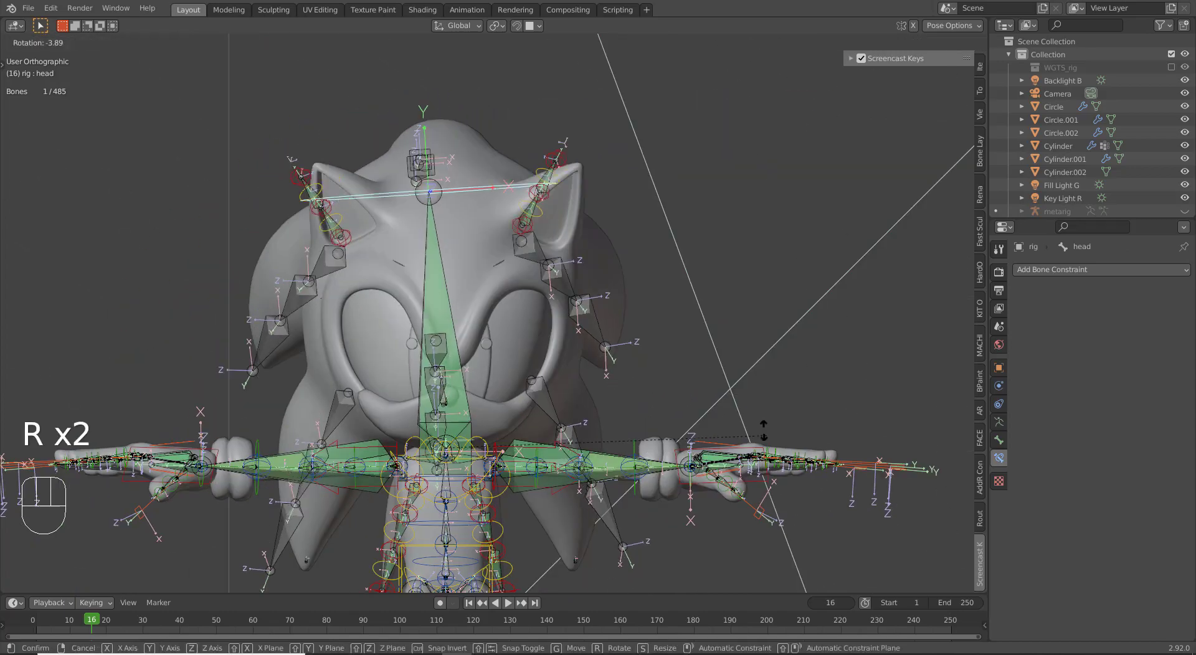
right_click(765, 447)
middle_click_drag(676, 457, 493, 465)
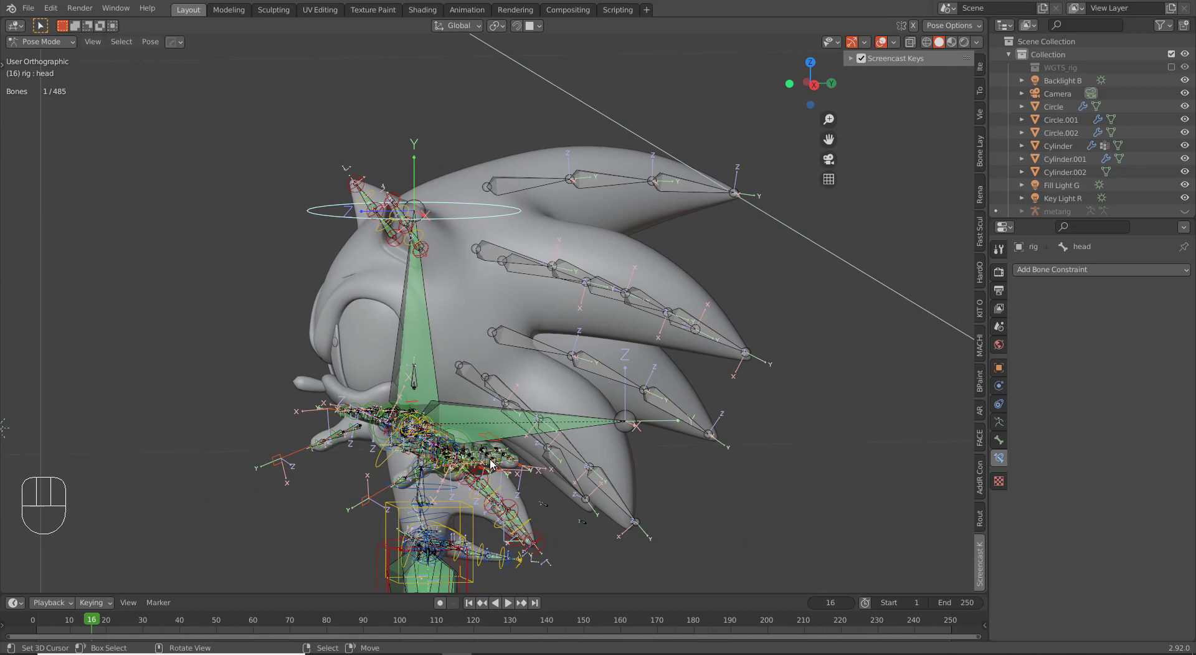
Step: Hide the last enabled armature layers of the rig, which hold the octahedral deform bones and the quill chains
key("KP_1")
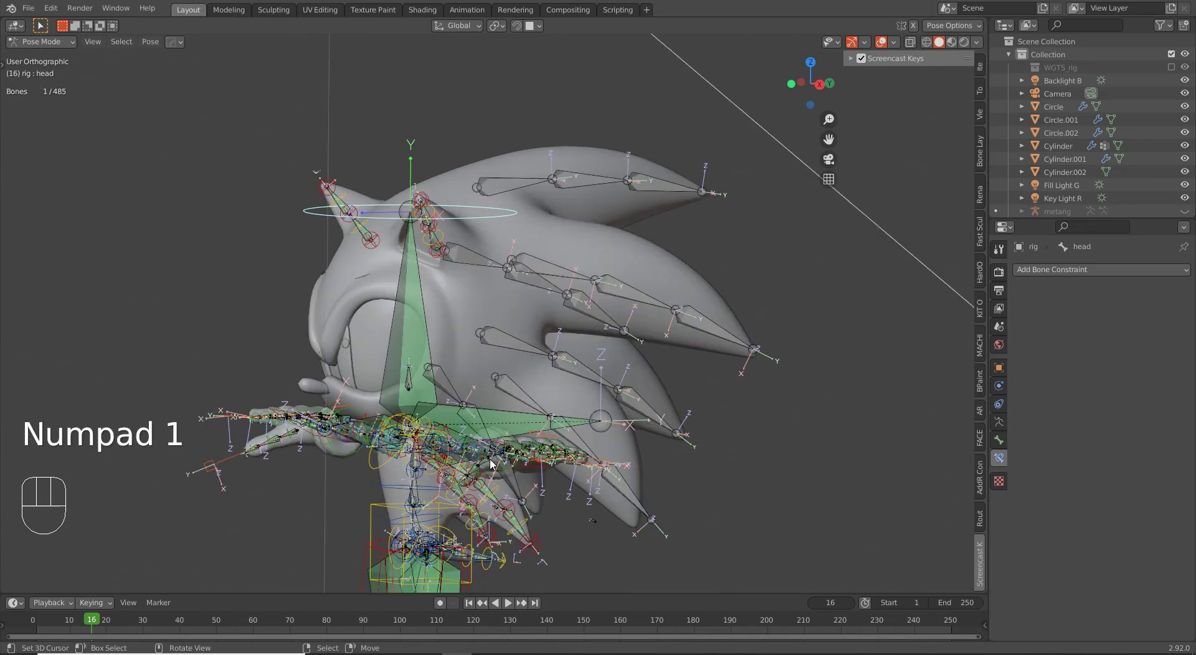
scroll(623, 280, "down", 3)
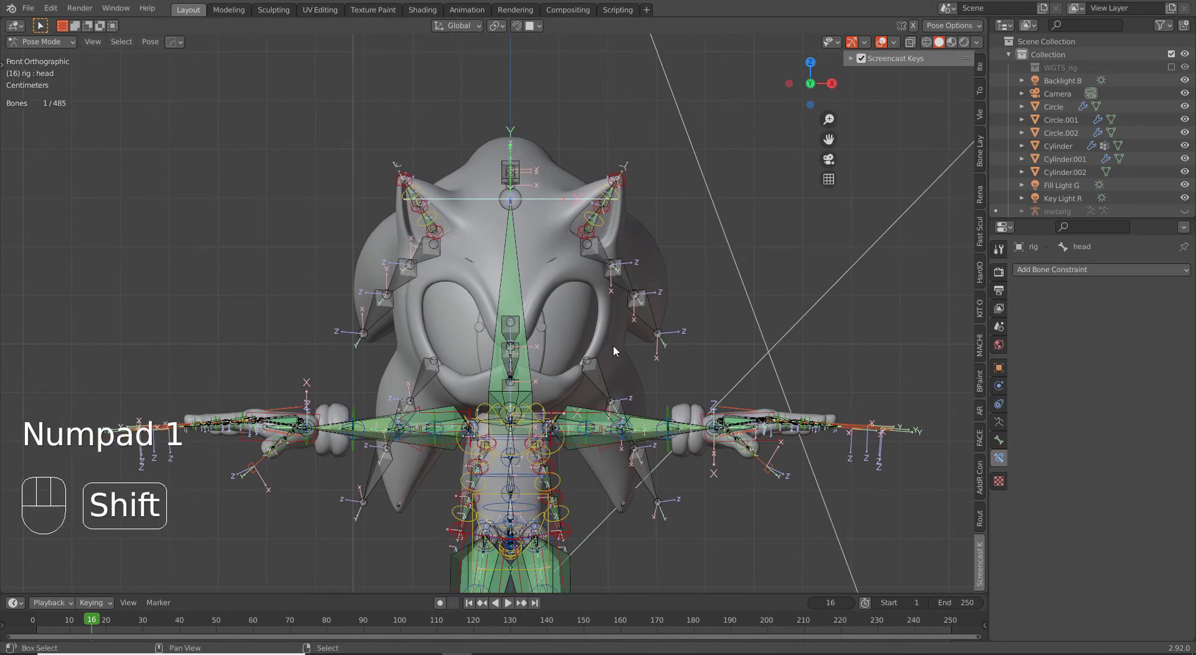
mouse_move(585, 382)
middle_mouse_down("shift")
mouse_move(566, 431)
mouse_move(567, 371)
middle_mouse_up("shift")
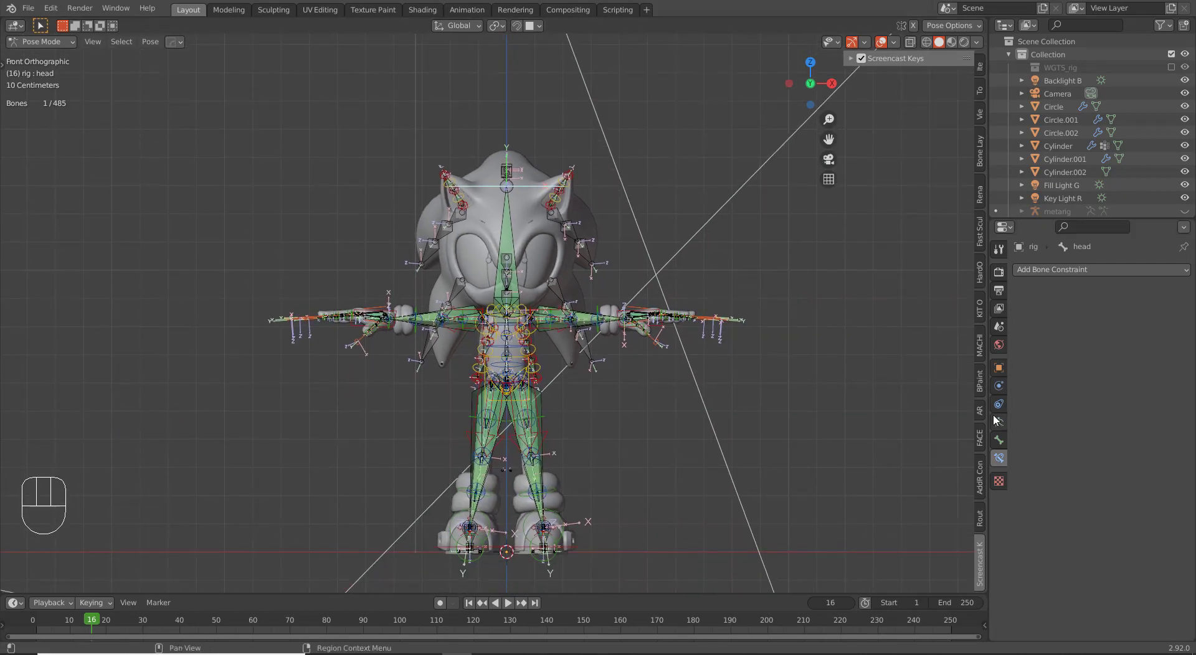
scroll(810, 414, "up", 2)
scroll(926, 402, "up", 3)
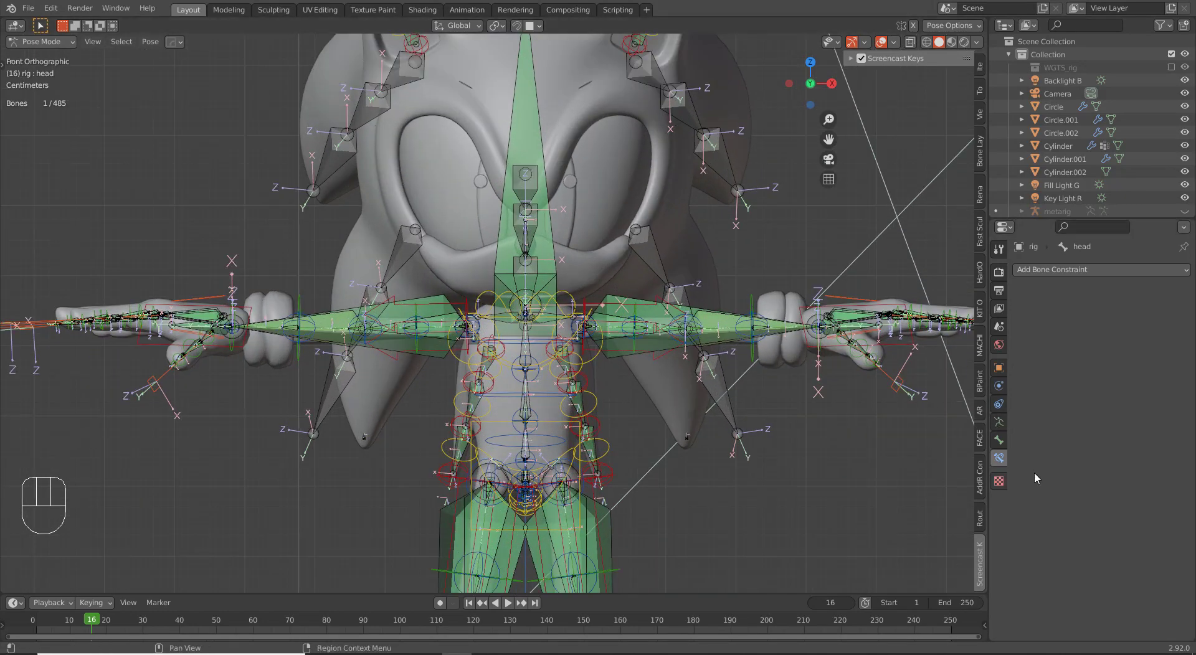
left_click(998, 423)
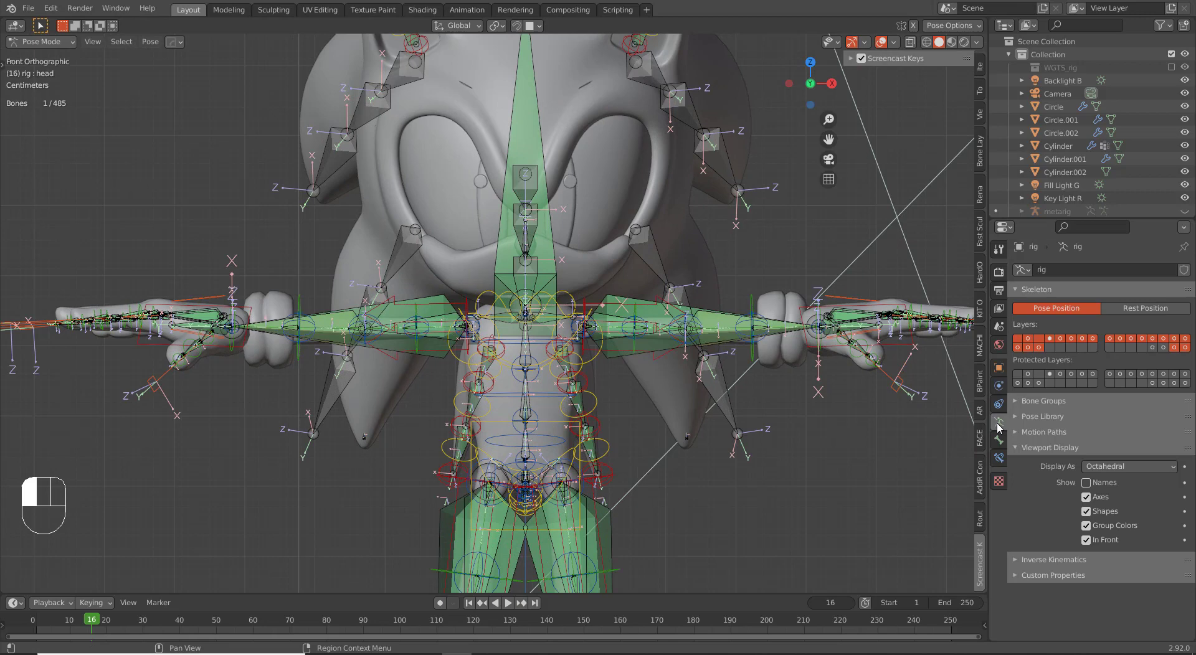
left_click(1175, 347, "shift")
left_click(1153, 347, "shift")
middle_click_drag(663, 440, 585, 494, "shift")
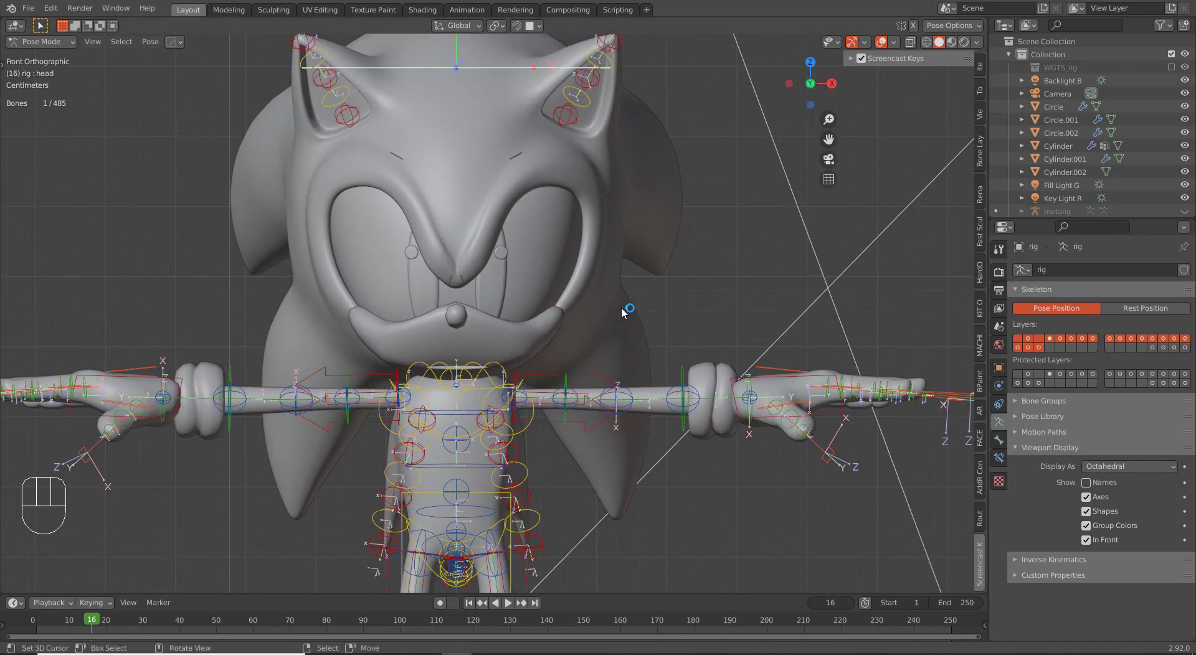
Step: Switch from Pose Mode to Object Mode and select the head mesh Plane.001 in front view
key("ctrl+Tab")
left_click(621, 215)
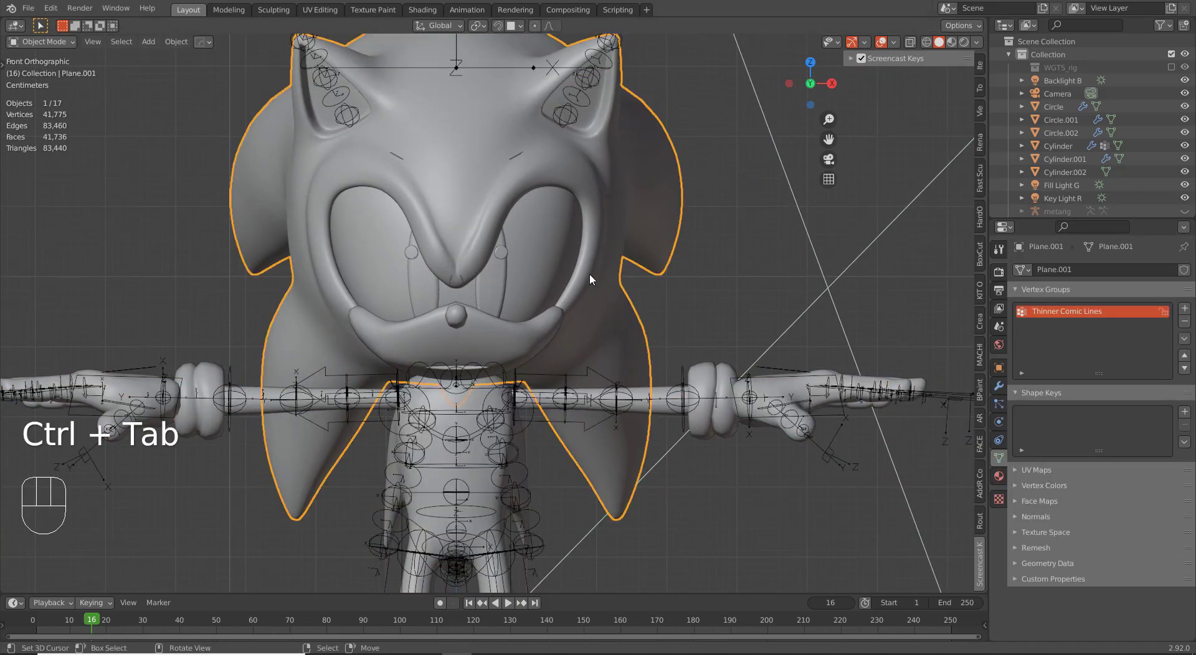
middle_click_drag(582, 269, 632, 392, "shift")
scroll(618, 397, "up", 1)
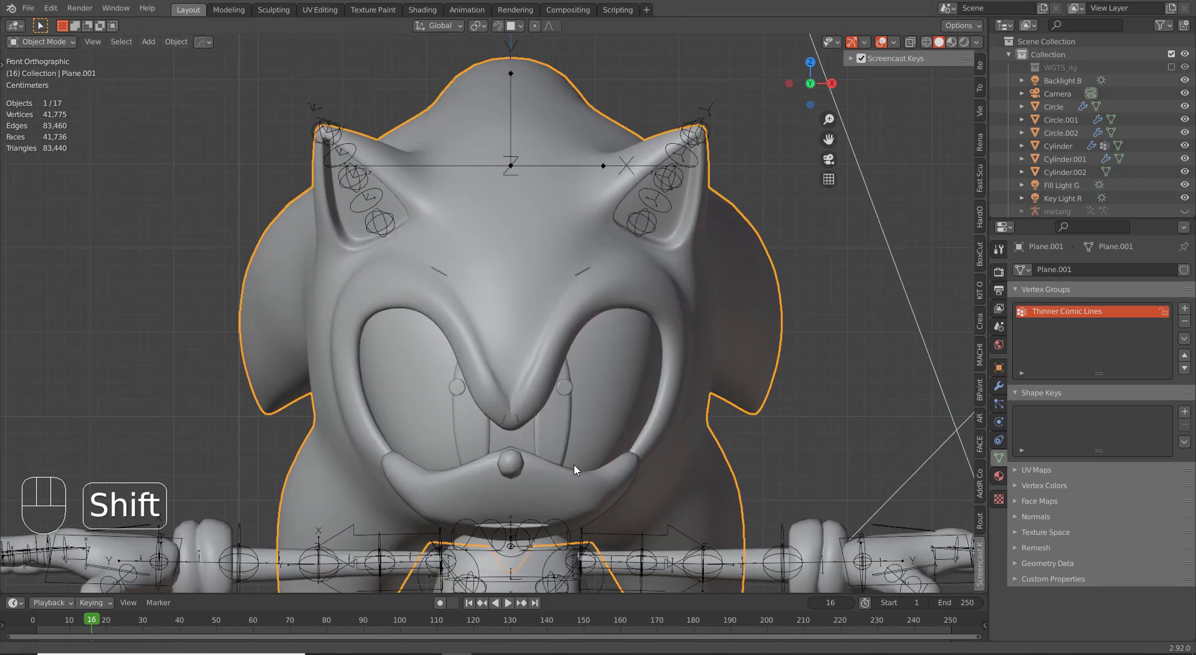
middle_click_drag(574, 466, 523, 301, "shift")
scroll(519, 351, "up", 2)
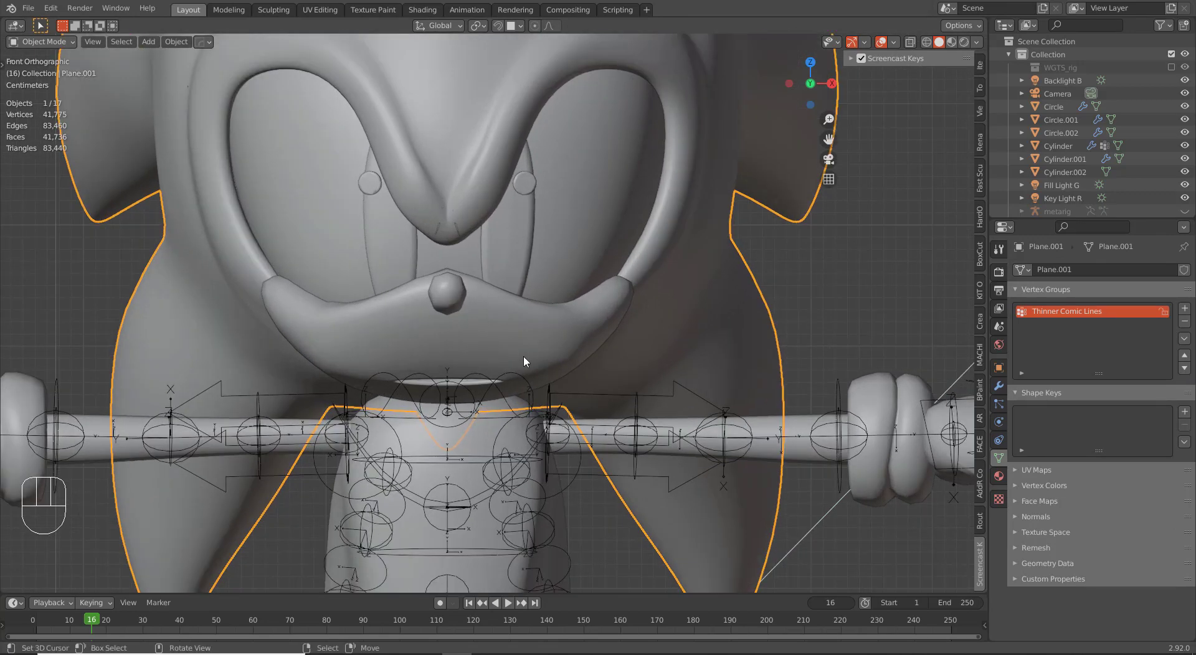
scroll(567, 212, "down", 3)
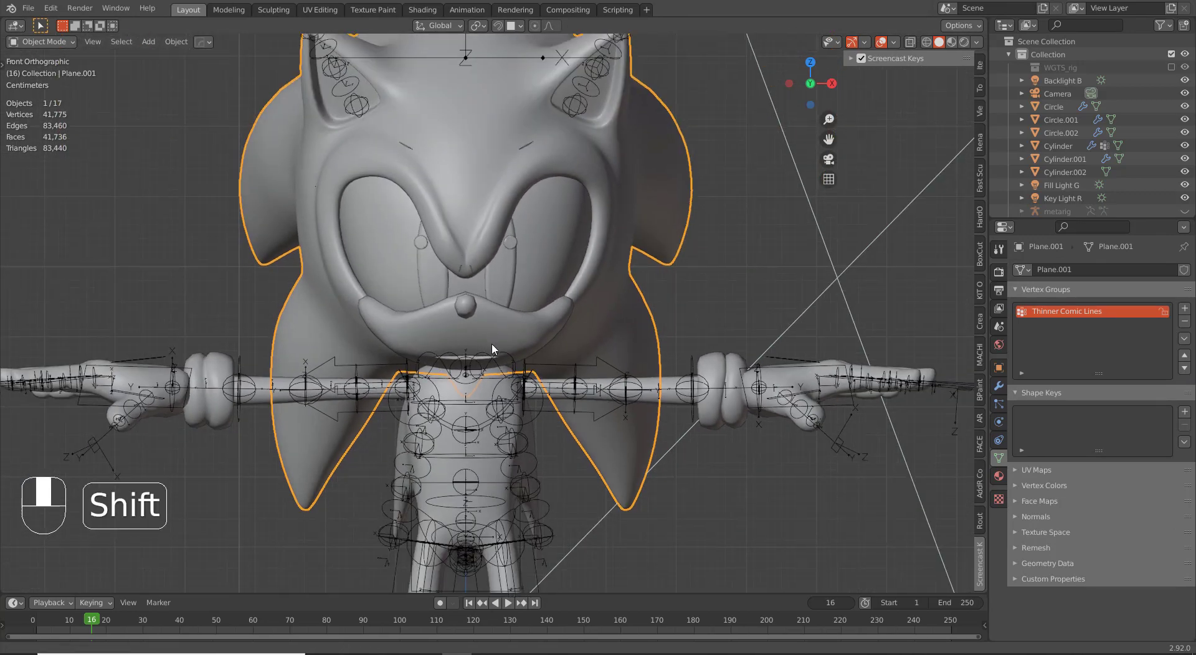
middle_click_drag(491, 343, 563, 400, "shift")
scroll(563, 405, "up", 3)
Step: Select the muzzle mesh Sphere and apply its MeshDeform modifier
left_click(540, 446)
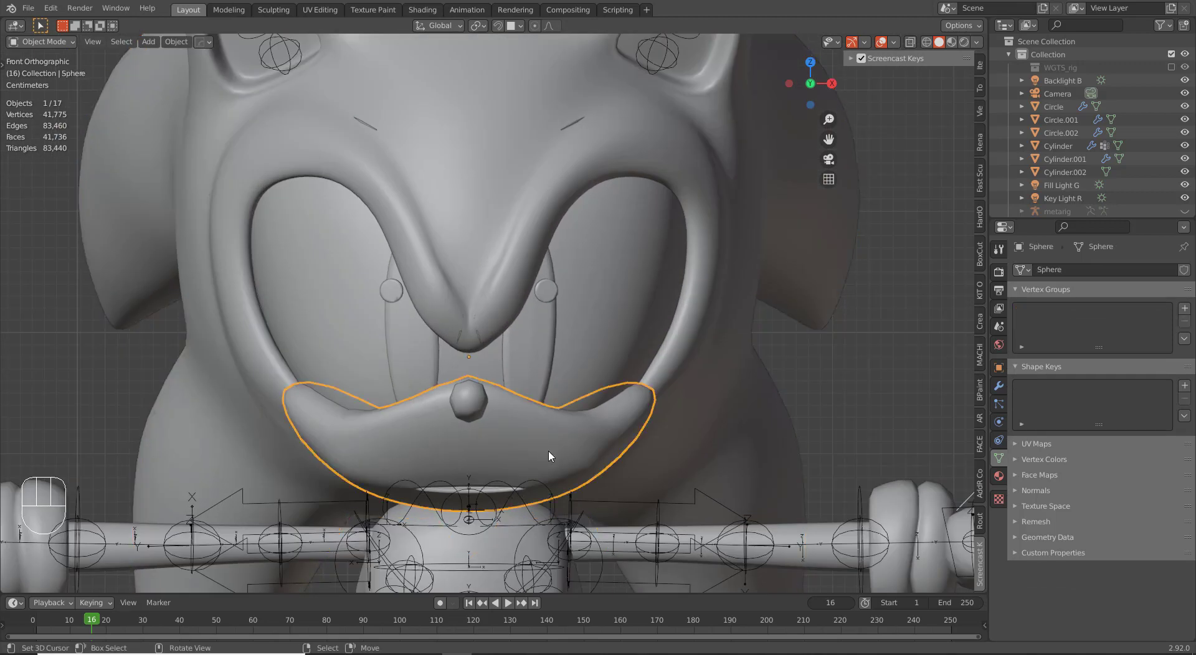
middle_click_drag(547, 455, 469, 406)
scroll(284, 377, "up", 2)
scroll(470, 405, "up", 1)
scroll(480, 422, "down", 3)
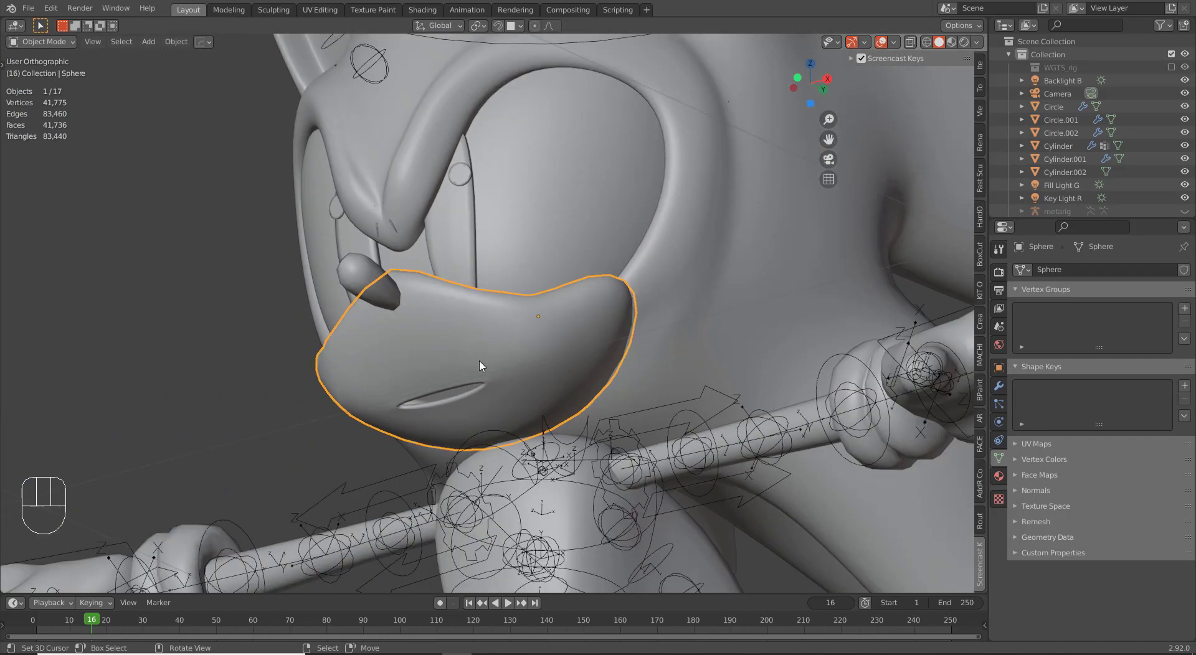
middle_click_drag(519, 328, 557, 440)
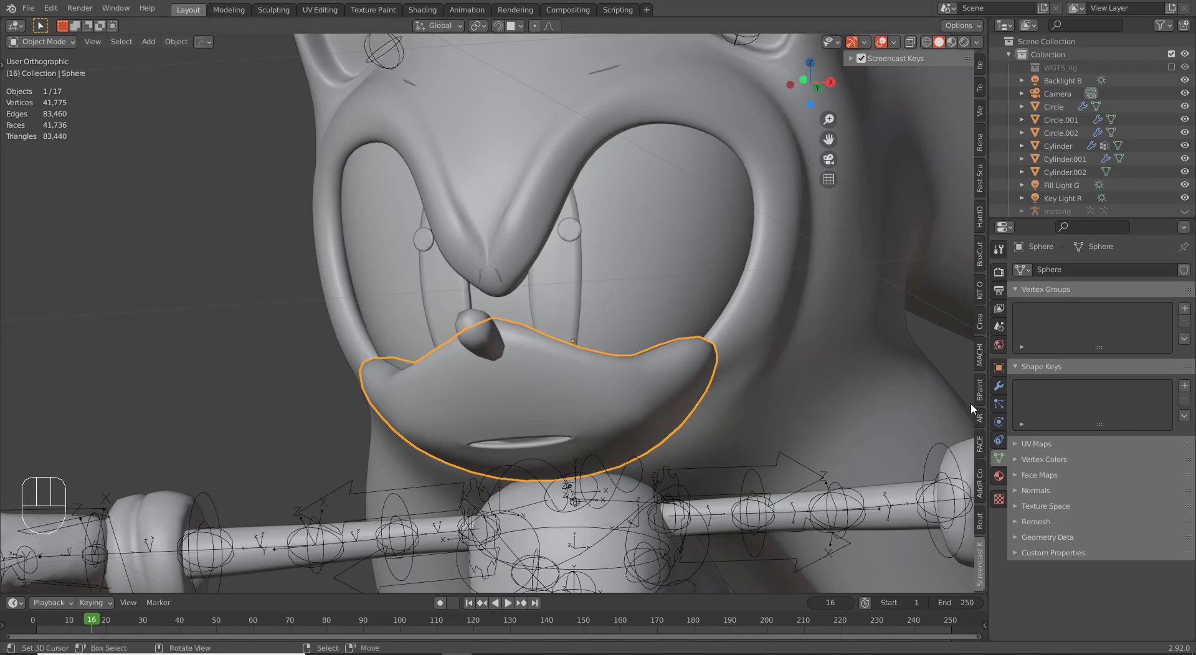
left_click(1000, 386)
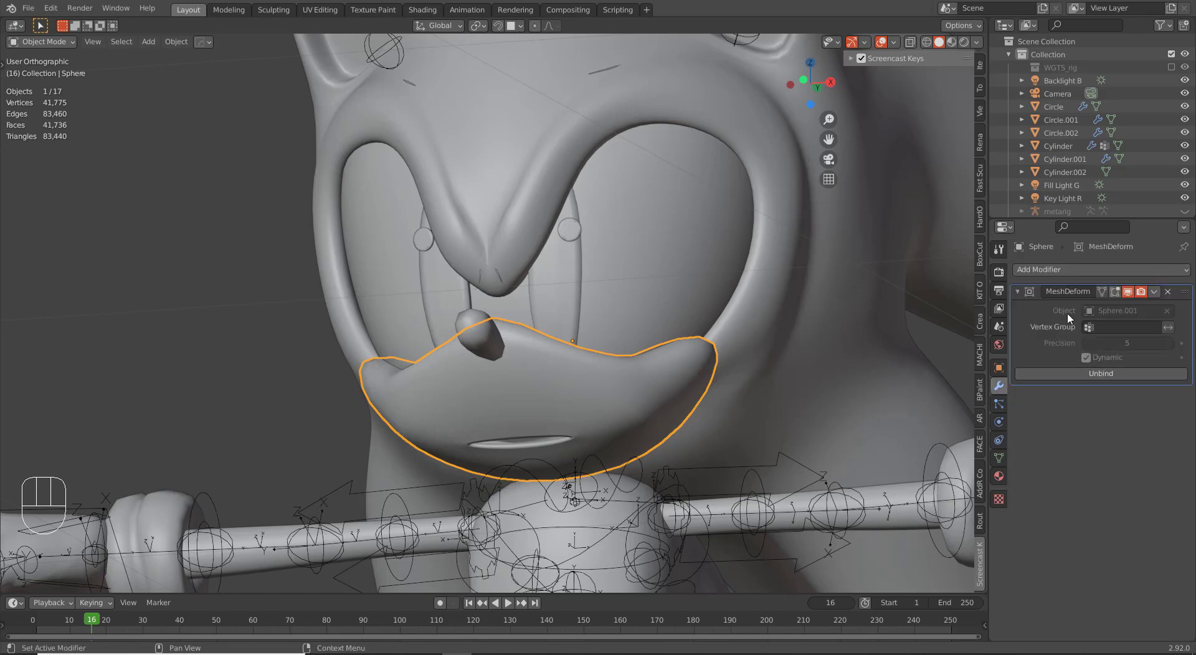
key("ctrl")
key("ctrl+a")
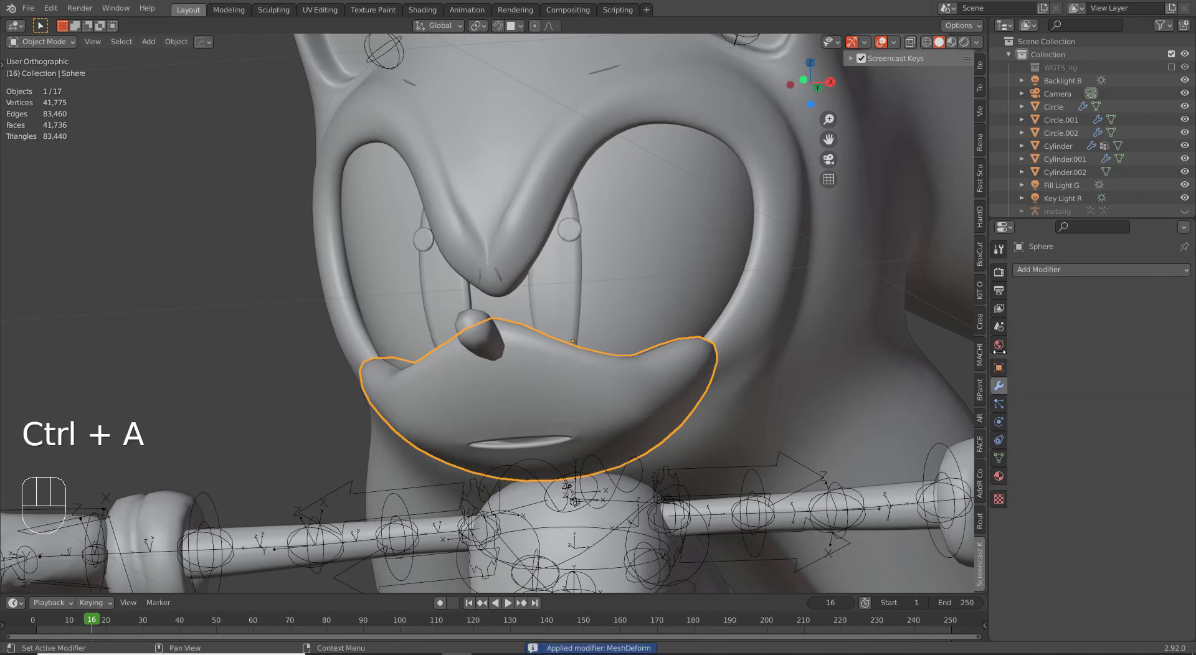
Step: Try to move the muzzle mesh freely
scroll(634, 399, "down", 4)
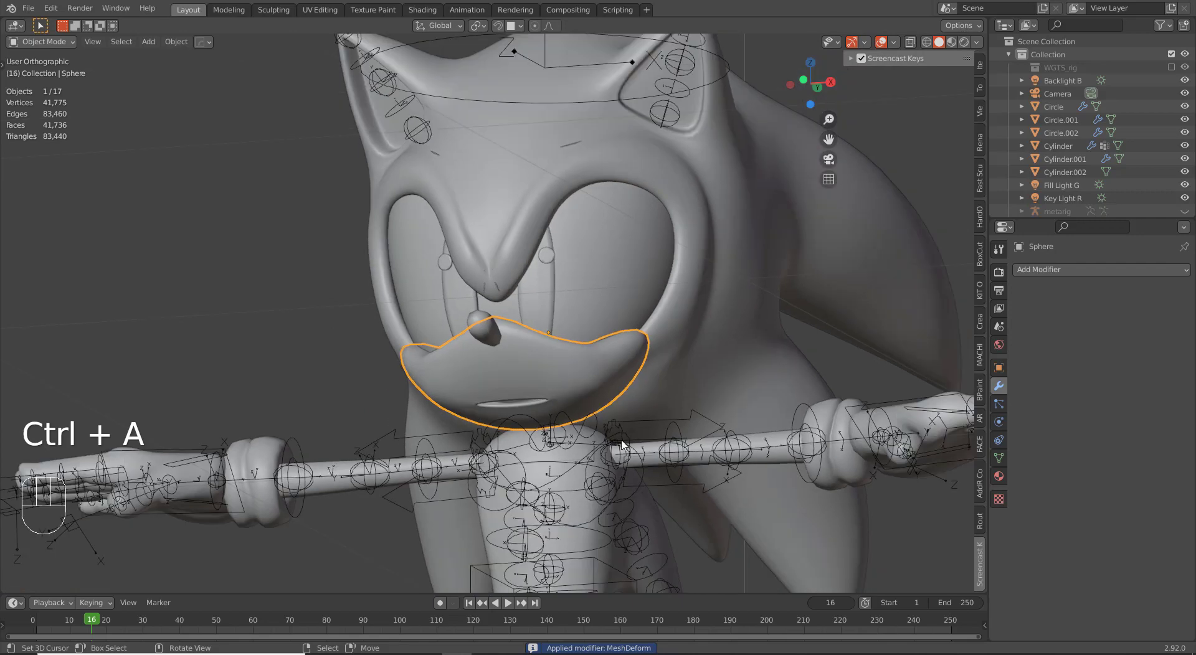
key("g")
left_click(632, 402)
Step: Parent the muzzle, eye, eye highlight, pupil and head meshes to the rig with automatic weights
key("KP_1")
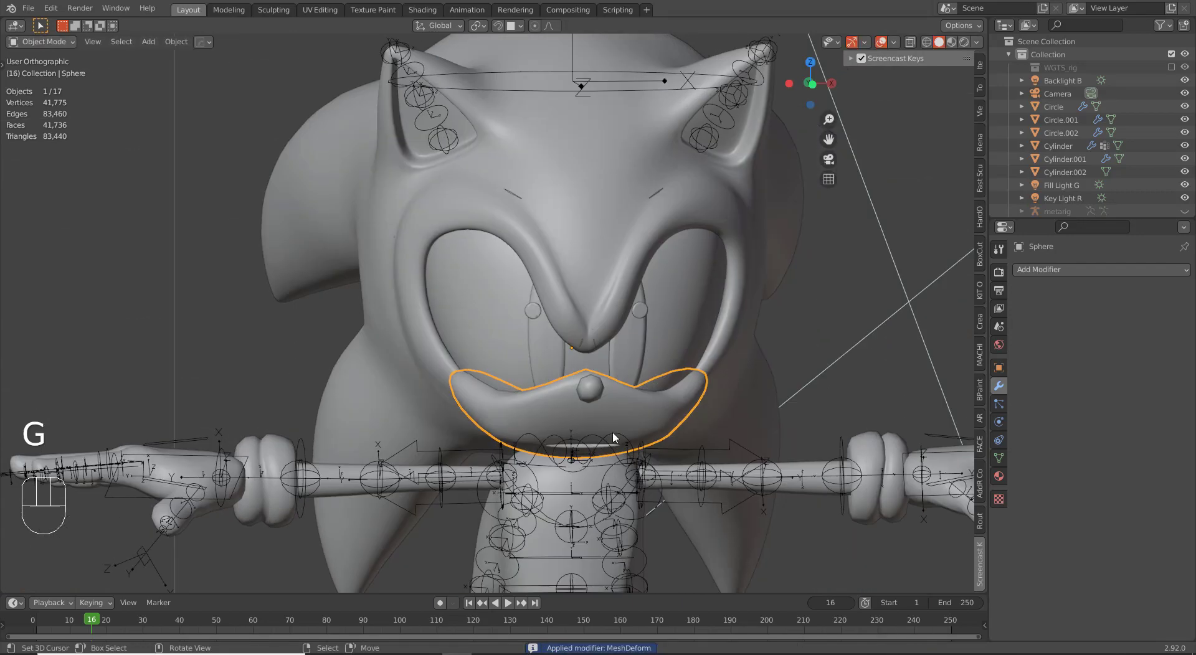
scroll(623, 406, "up", 1)
left_click(679, 336, "shift")
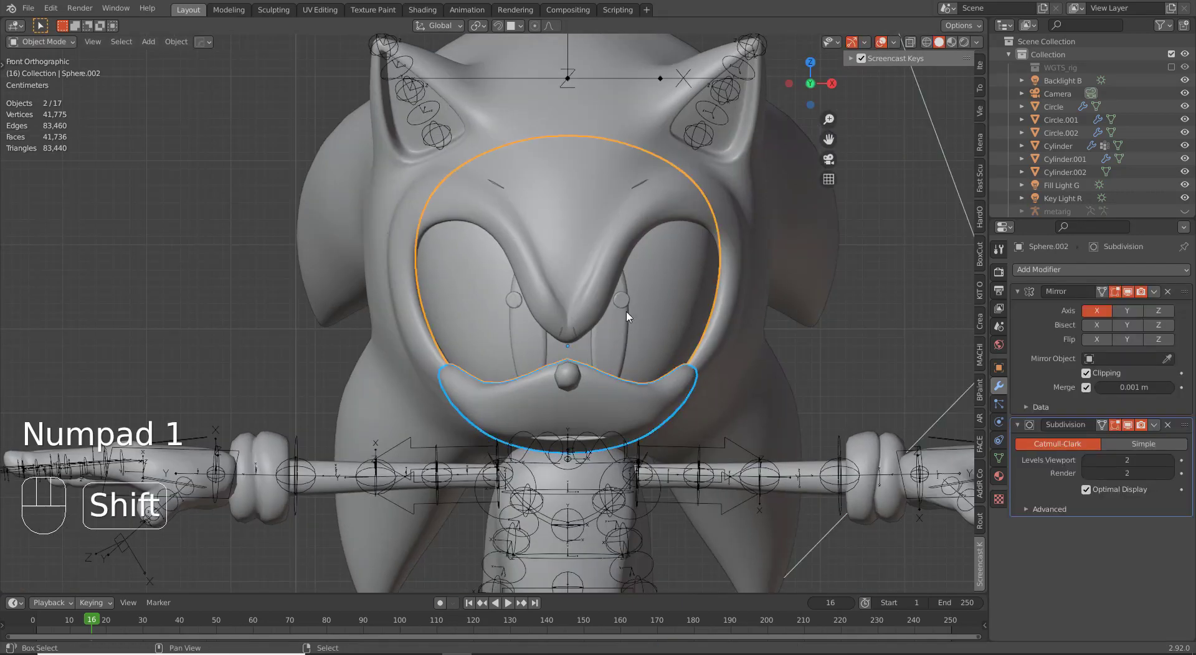
left_click(622, 303, "shift")
left_click(613, 337, "shift")
left_click(549, 352, "shift")
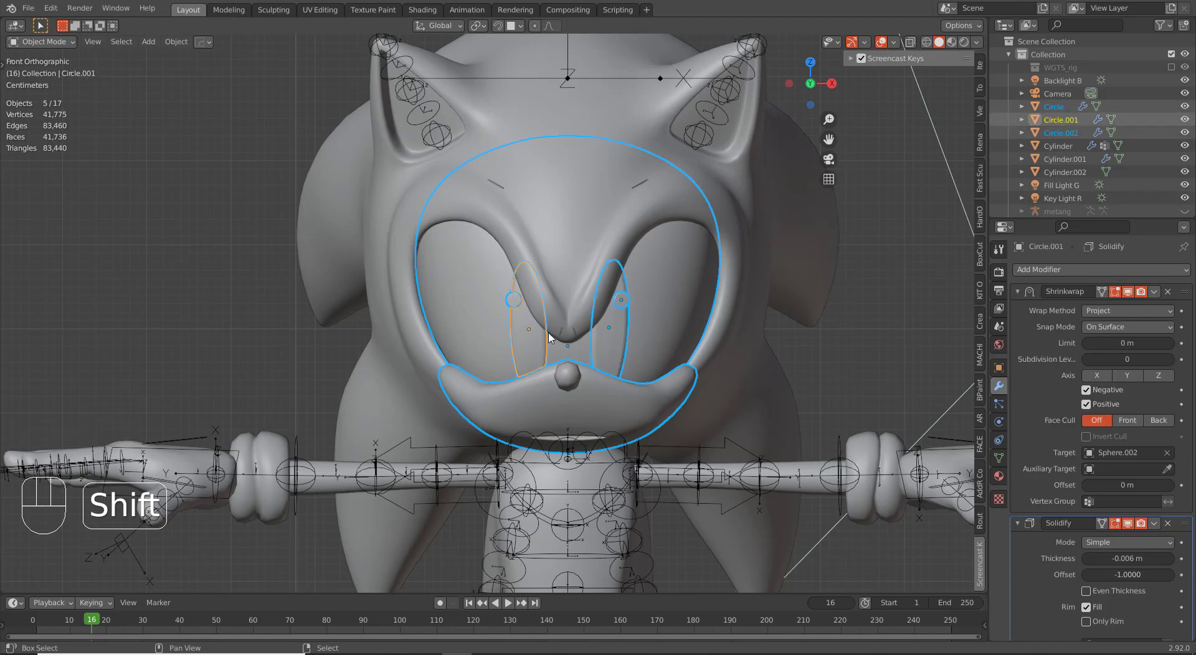
left_click(583, 301, "shift")
scroll(720, 324, "down", 4)
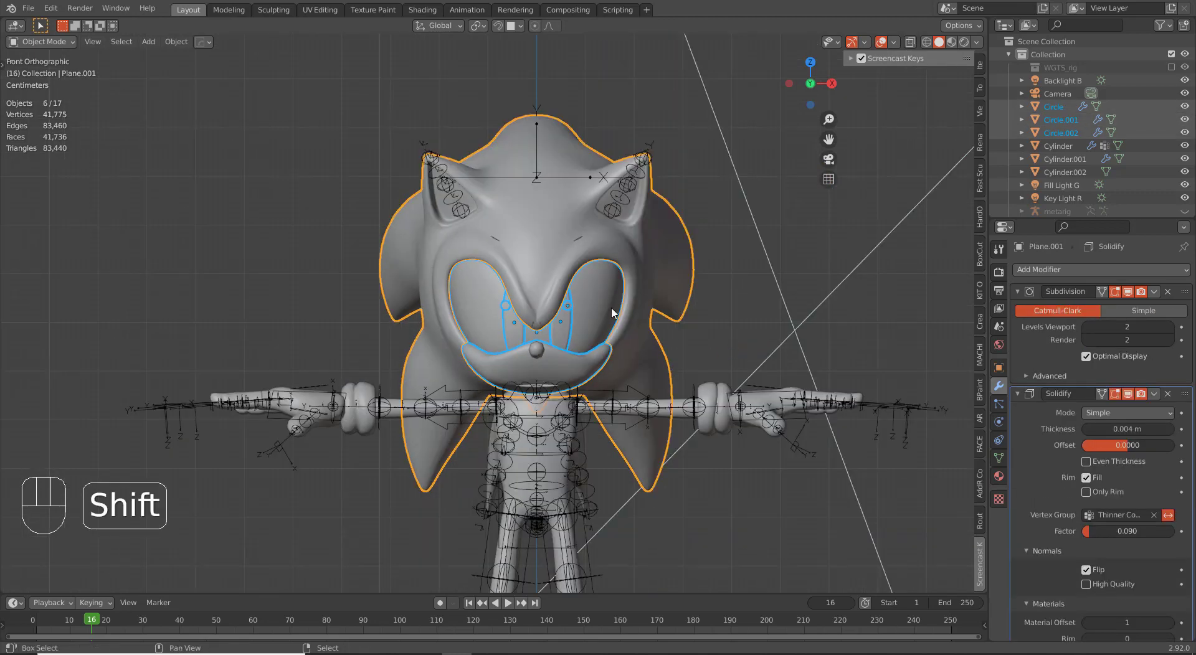
left_click(552, 215, "shift")
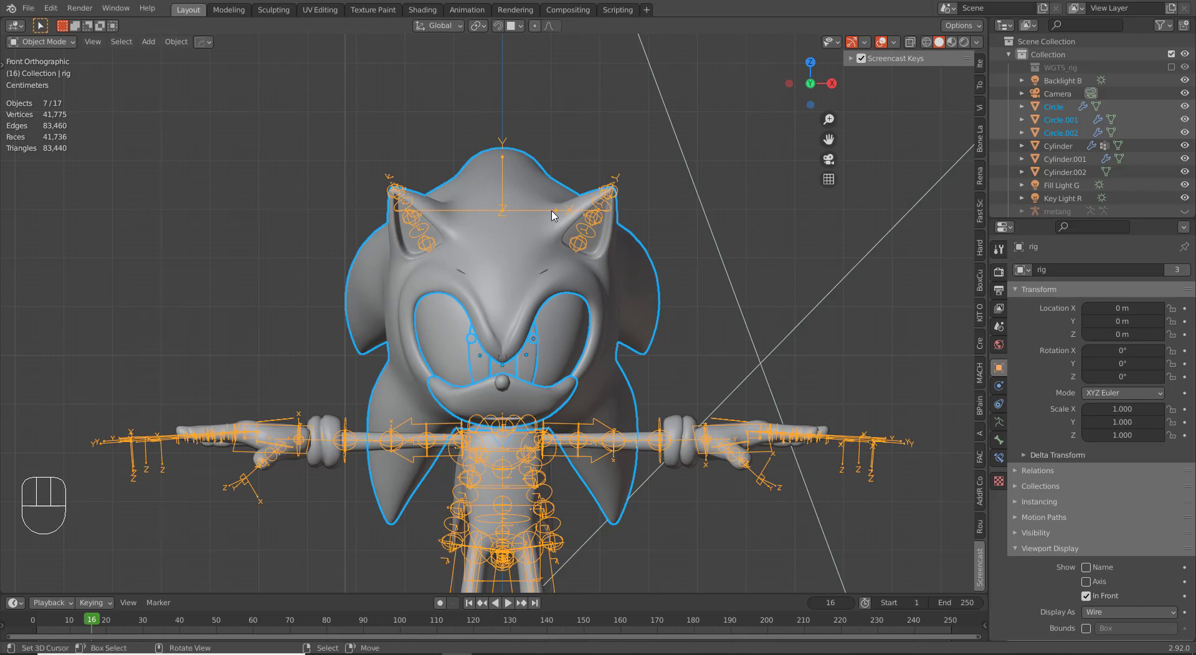
key("ctrl+p")
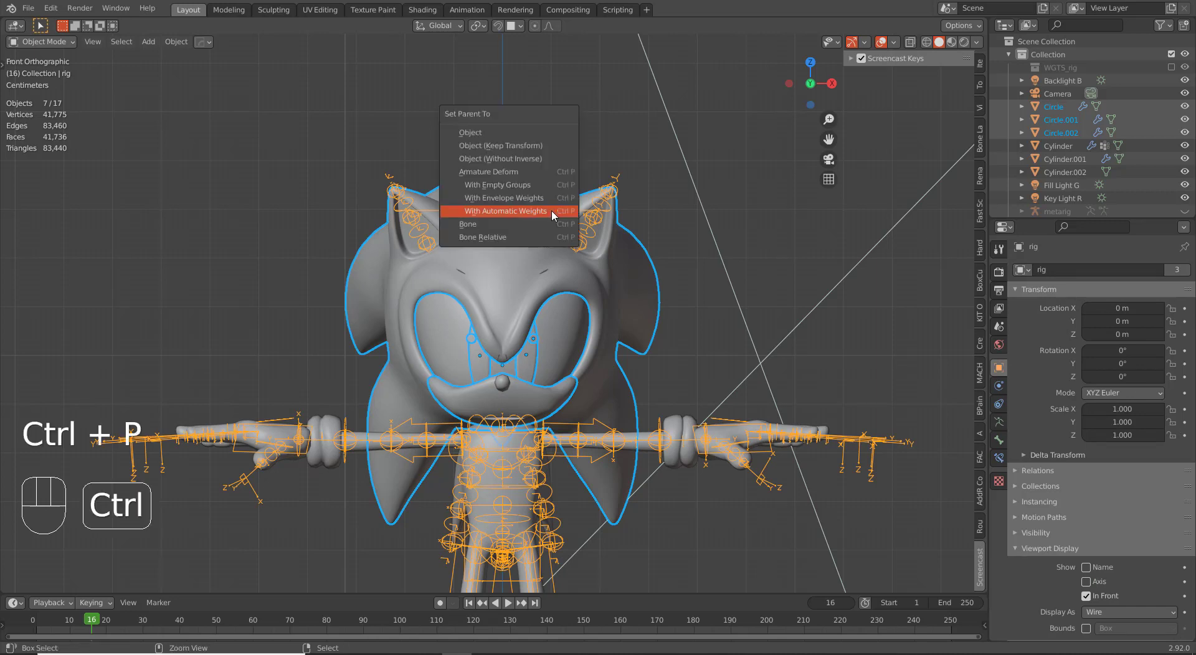
left_click(552, 215)
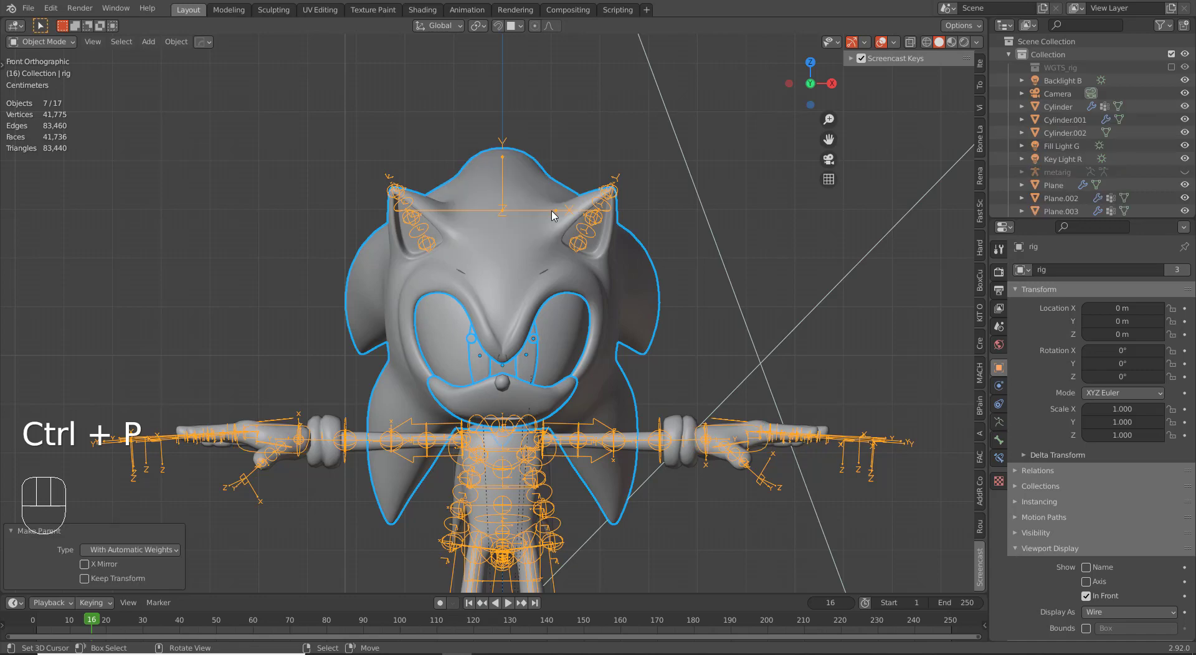
Step: Parent the body mesh Cylinder, Cylinder.001 and the shoe piece Plane to the rig with automatic weights
middle_click_drag(596, 367, 598, 198, "shift")
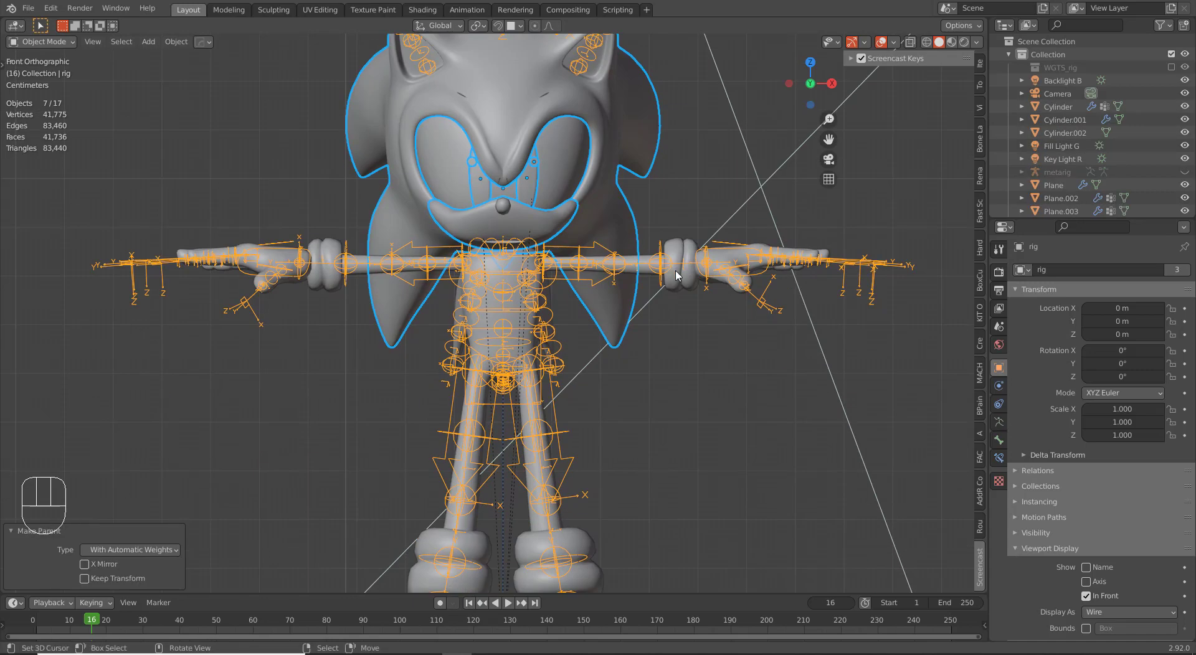
left_click(676, 293)
scroll(673, 318, "down", 4)
scroll(664, 348, "up", 4)
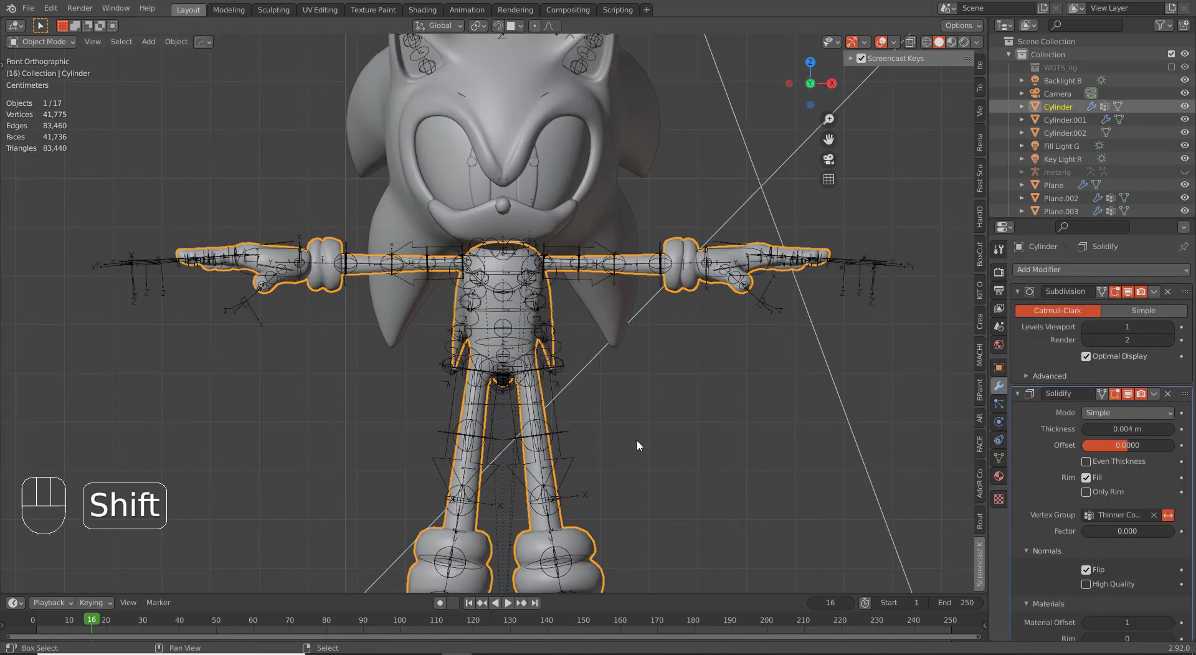
scroll(623, 423, "down", 5, "shift")
left_click(623, 412, "shift")
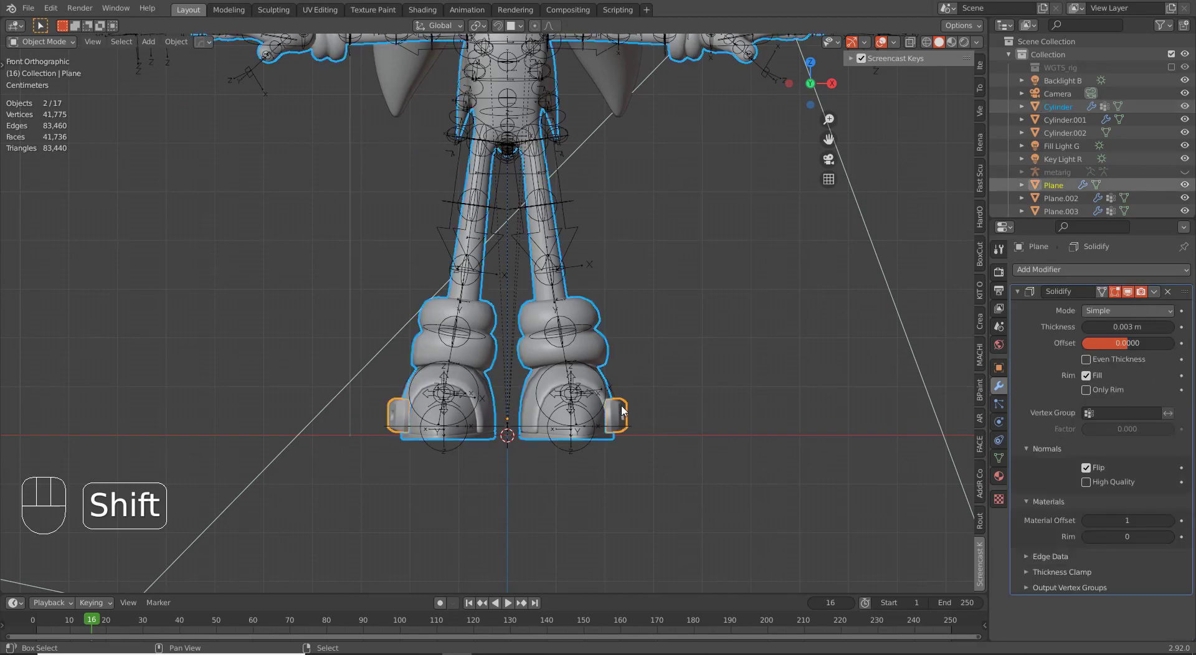
right_click(579, 240, "shift")
key("ctrl+p")
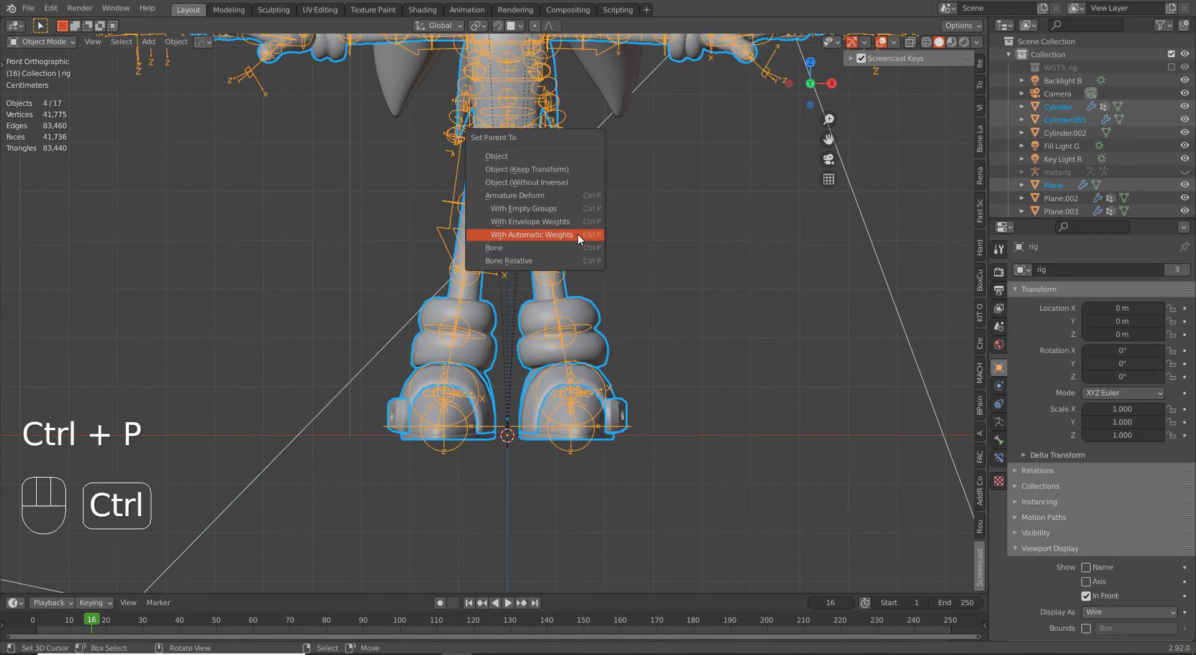
left_click(579, 240)
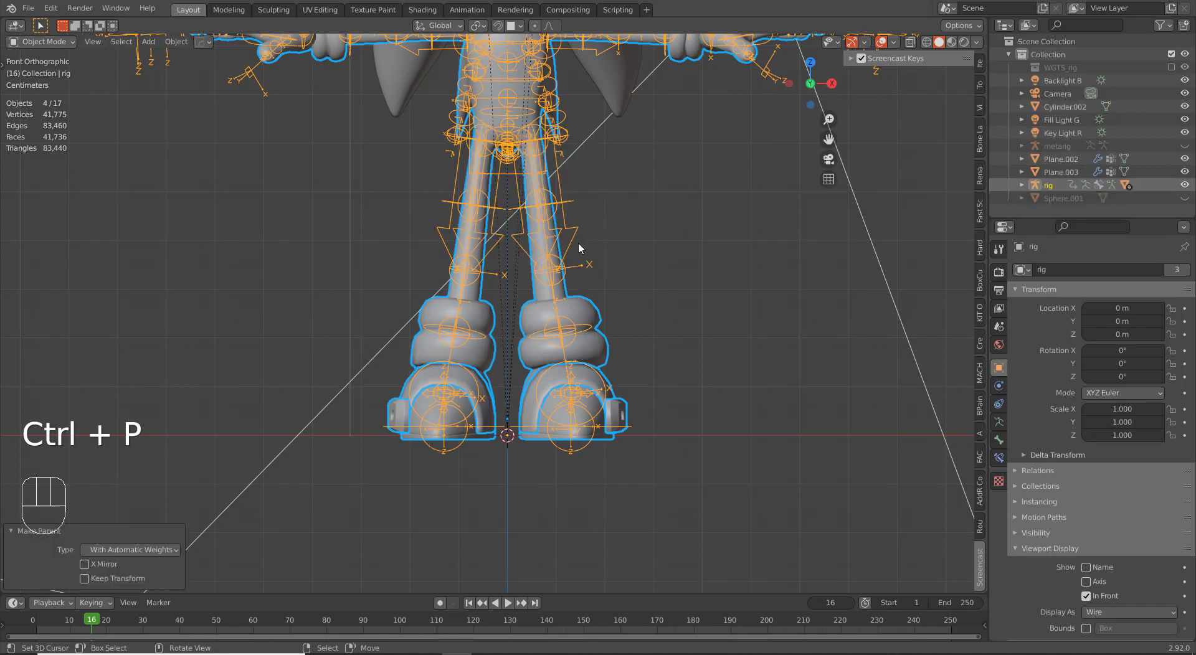
Step: Select only the rig in Object Mode and display its transform values and rig layers
scroll(580, 241, "down", 3)
scroll(581, 243, "up", 1)
middle_click_drag(573, 244, 515, 316, "shift")
scroll(580, 242, "up", 2)
middle_click_drag(583, 237, 587, 278, "shift")
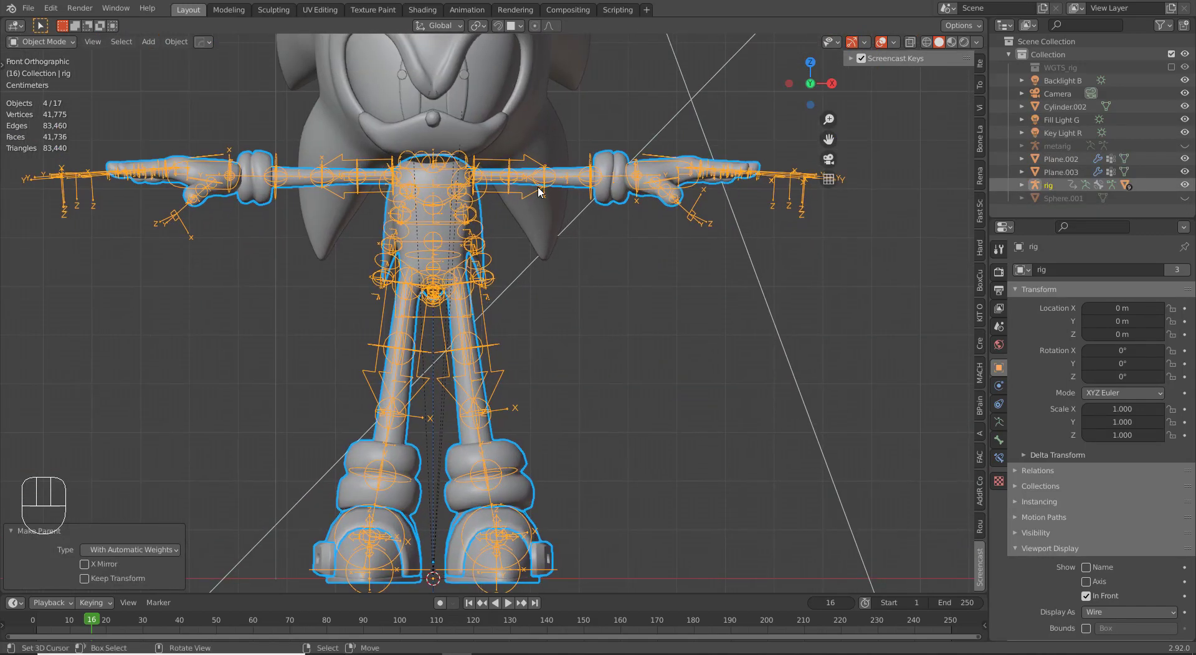
right_click(518, 193)
right_click(517, 193)
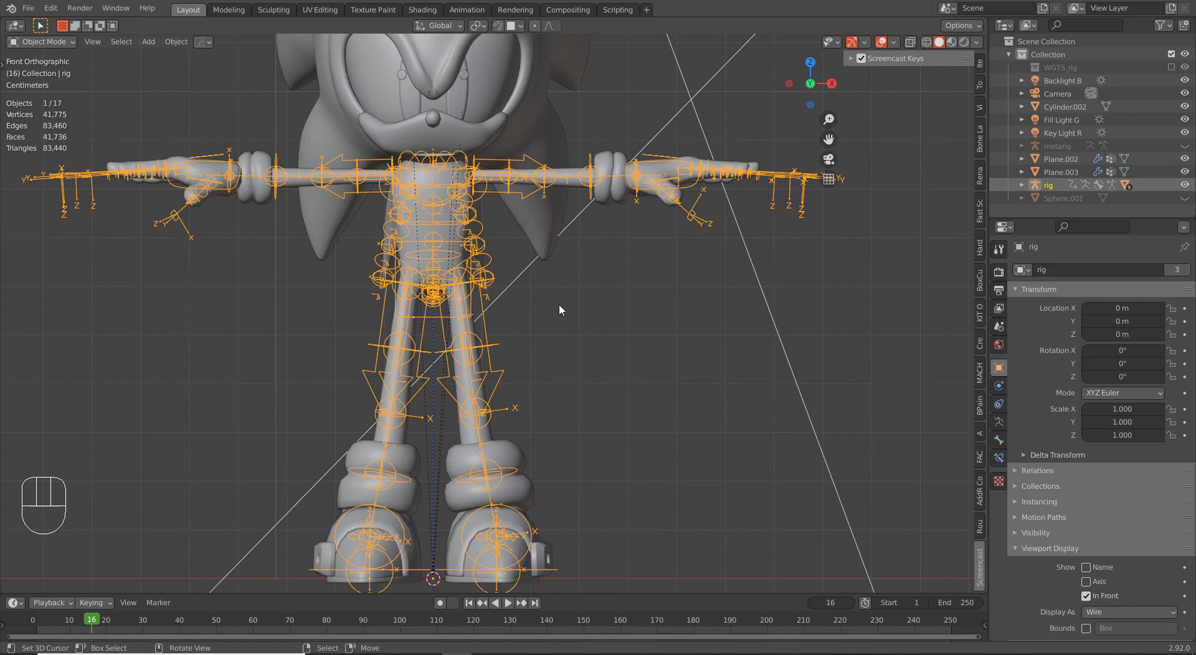
key("z")
left_click(980, 87)
left_click(982, 62)
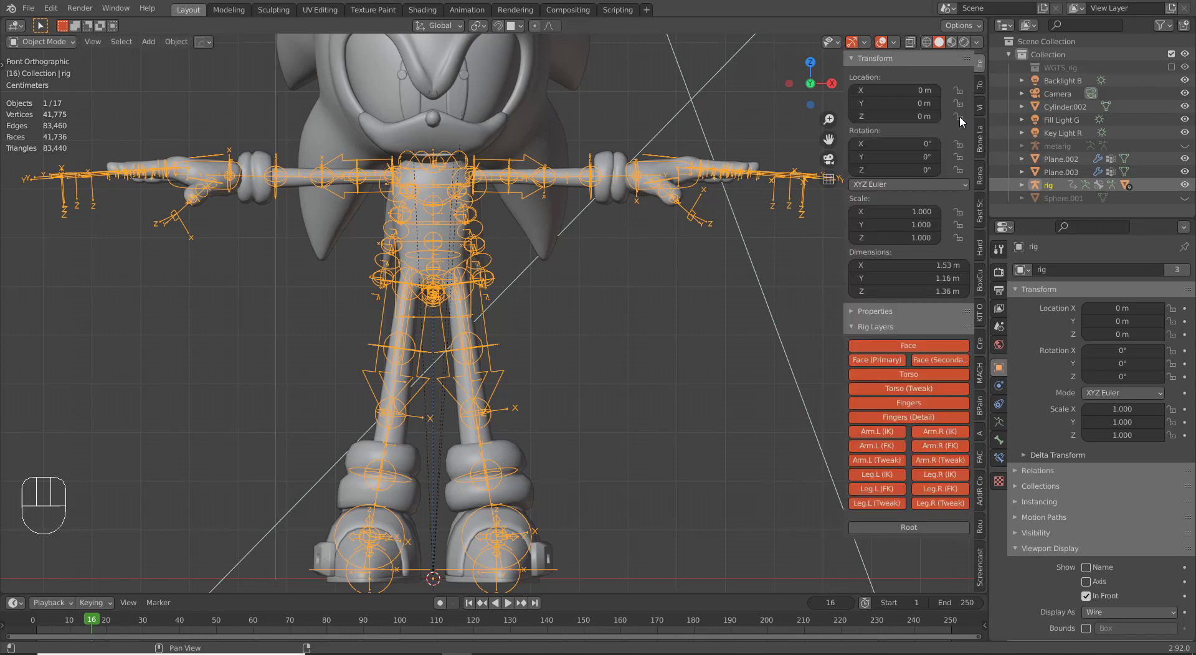
scroll(595, 319, "up", 1)
scroll(581, 260, "down", 2)
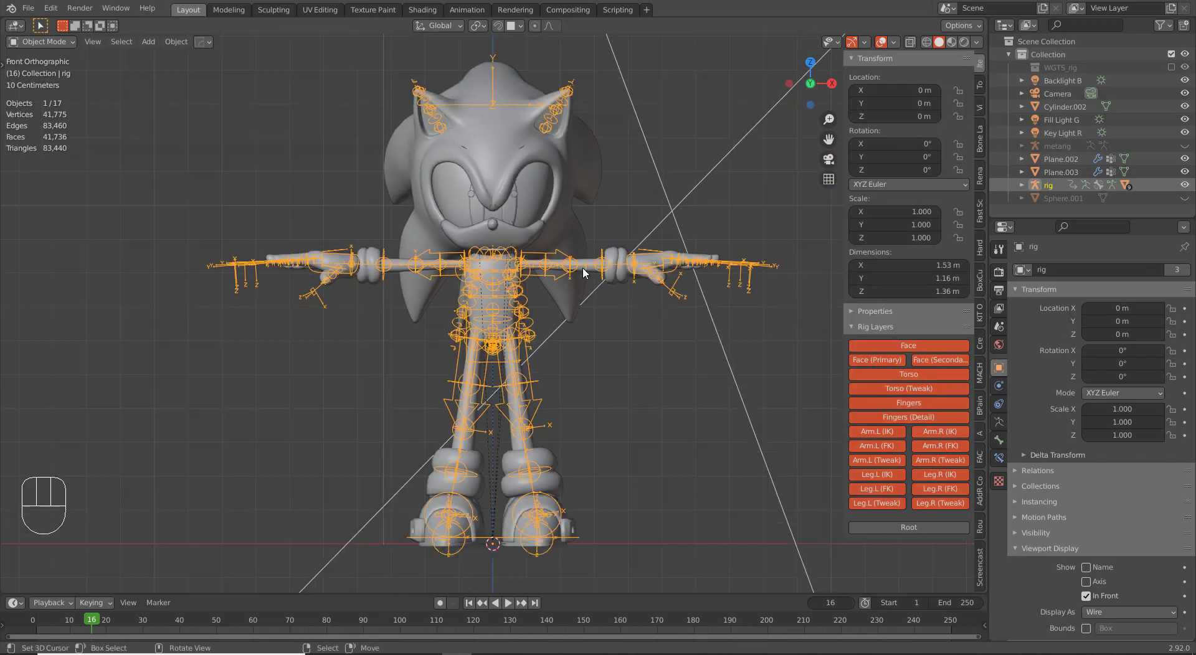
Step: Enter Pose Mode and move the left hand control hand_ik.L by about -0.157 m in X and -0.254 m in Z
key("ctrl+Tab")
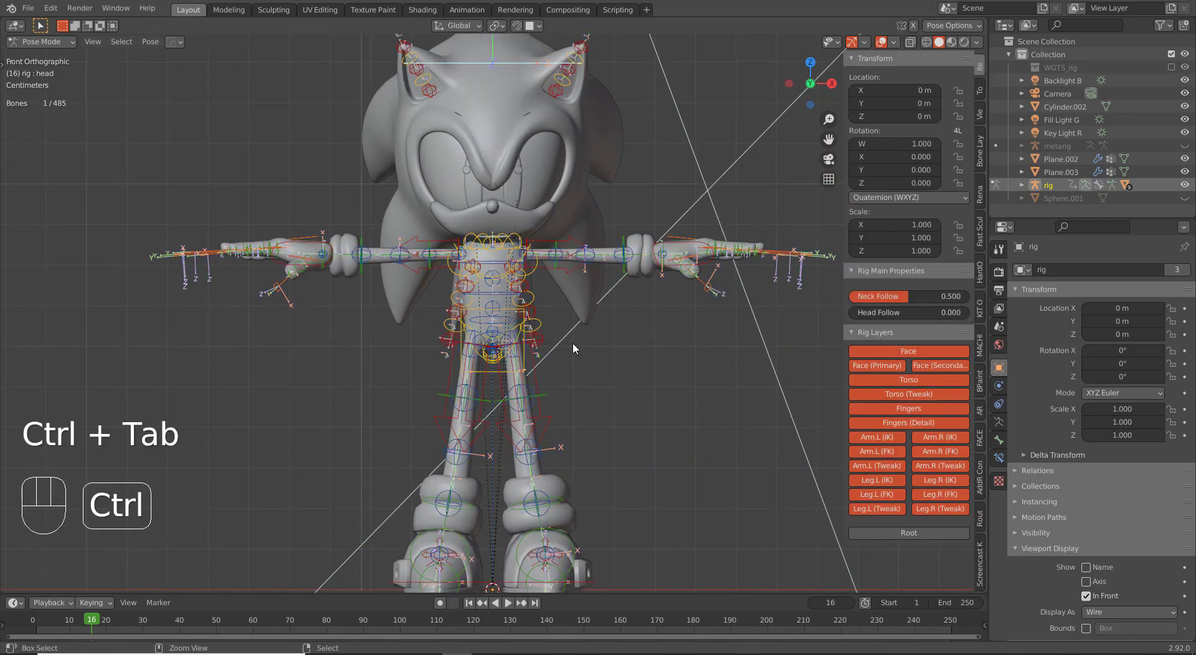
scroll(573, 342, "up", 3)
middle_click_drag(648, 300, 396, 319, "shift")
scroll(543, 295, "up", 3)
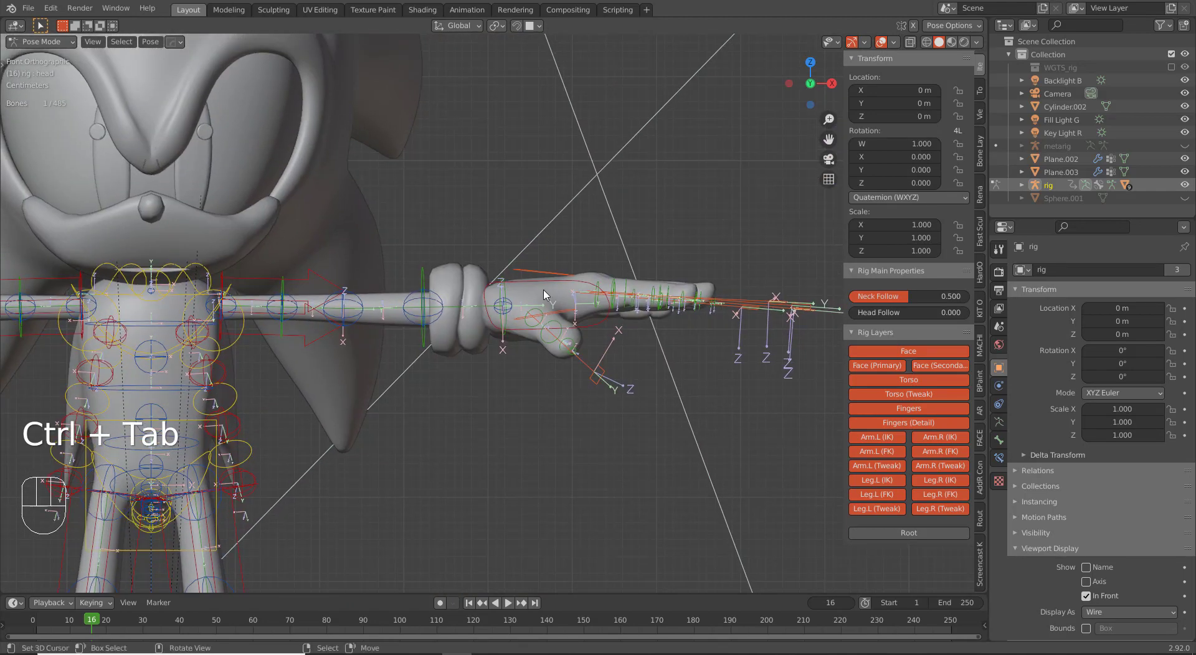
left_click(540, 285)
scroll(586, 299, "down", 3)
scroll(579, 336, "up", 3)
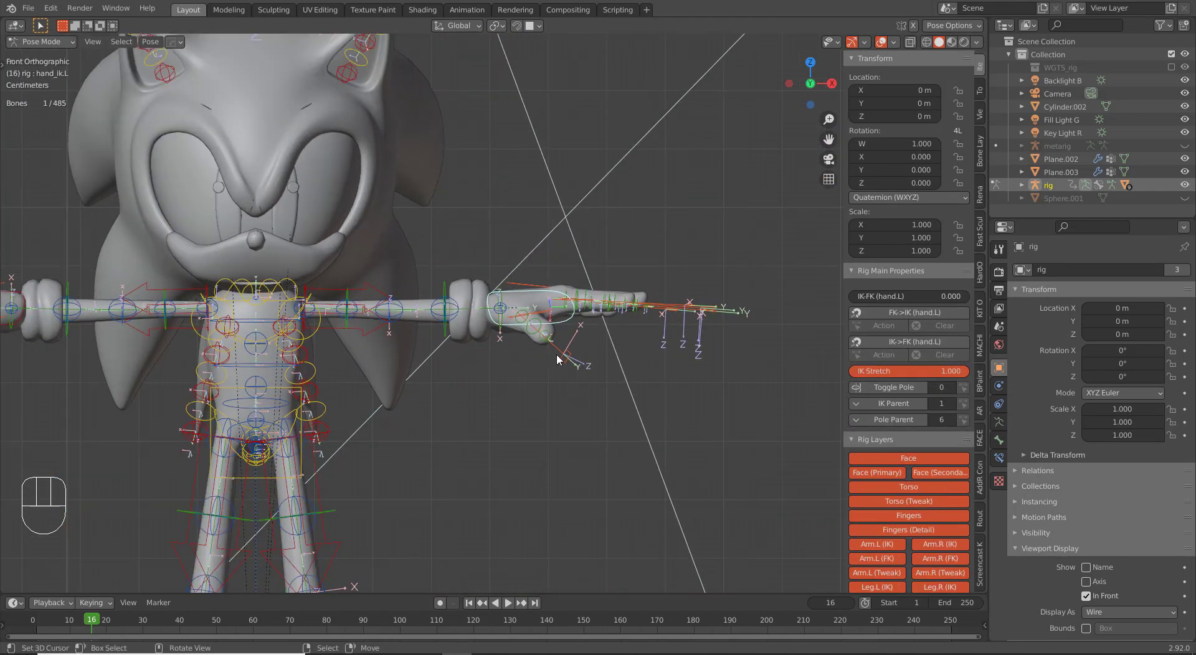
middle_click_drag(520, 418, 604, 345, "shift")
key("g")
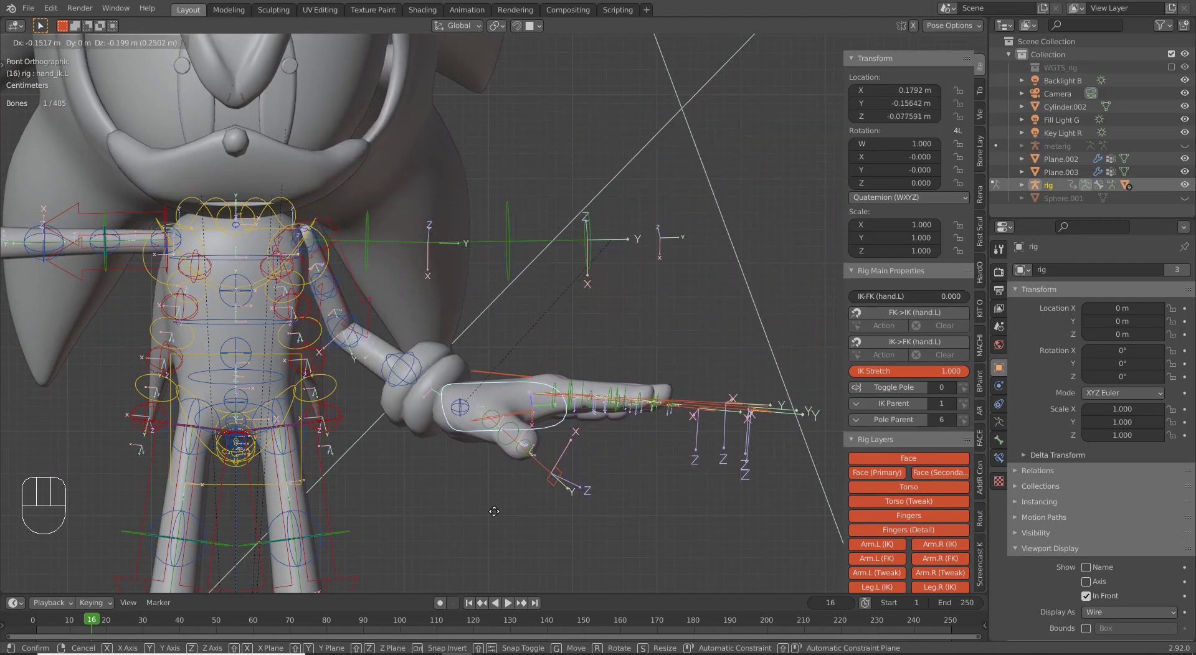
left_click(492, 542)
Step: Rotate hand_ik.L about 74.2° in front view and move it about -0.033 m in X and -0.037 m in Z
middle_click_drag(492, 495, 552, 409, "shift")
key("r")
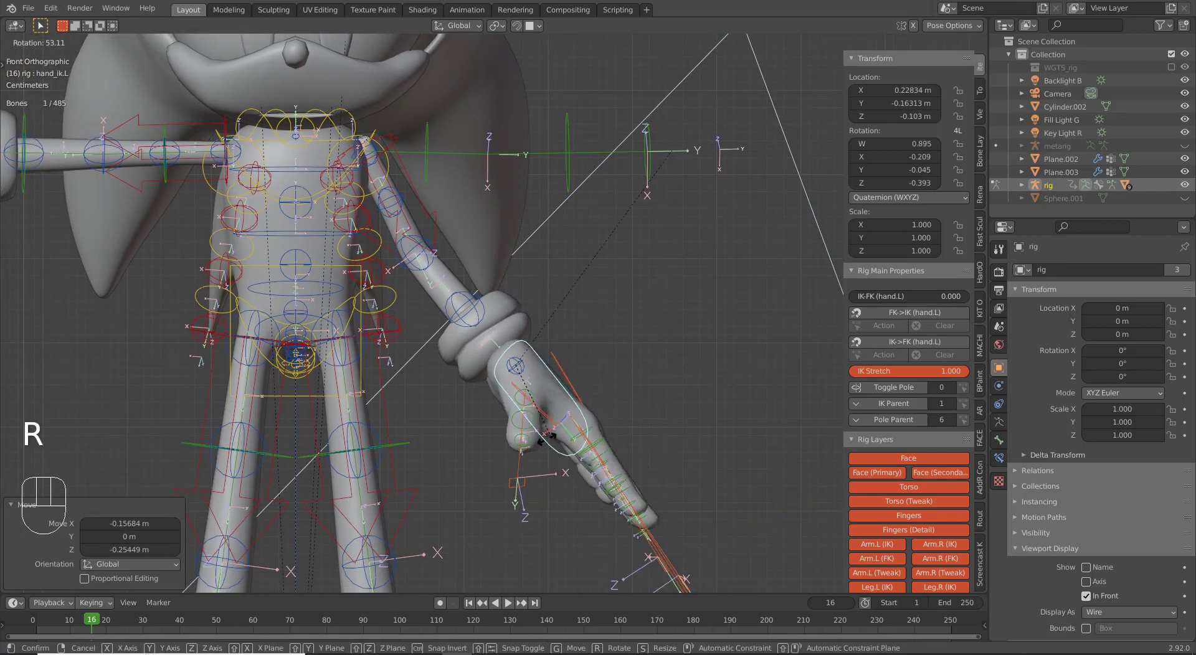
left_click(521, 449)
key("g")
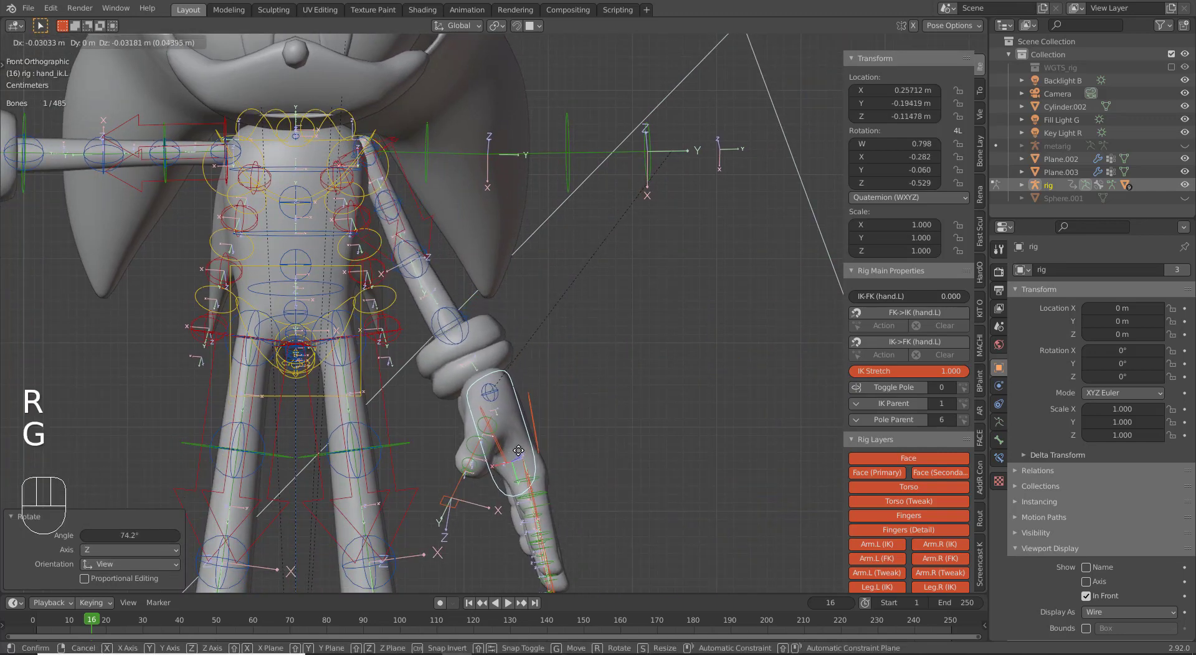
left_click(517, 453)
scroll(508, 399, "down", 3)
middle_click_drag(424, 286, 455, 322, "shift")
mouse_move(499, 165)
middle_mouse_down()
mouse_move(476, 212)
mouse_move(462, 178)
mouse_move(502, 160)
middle_mouse_up()
key("KP_1")
scroll(506, 192, "up", 4)
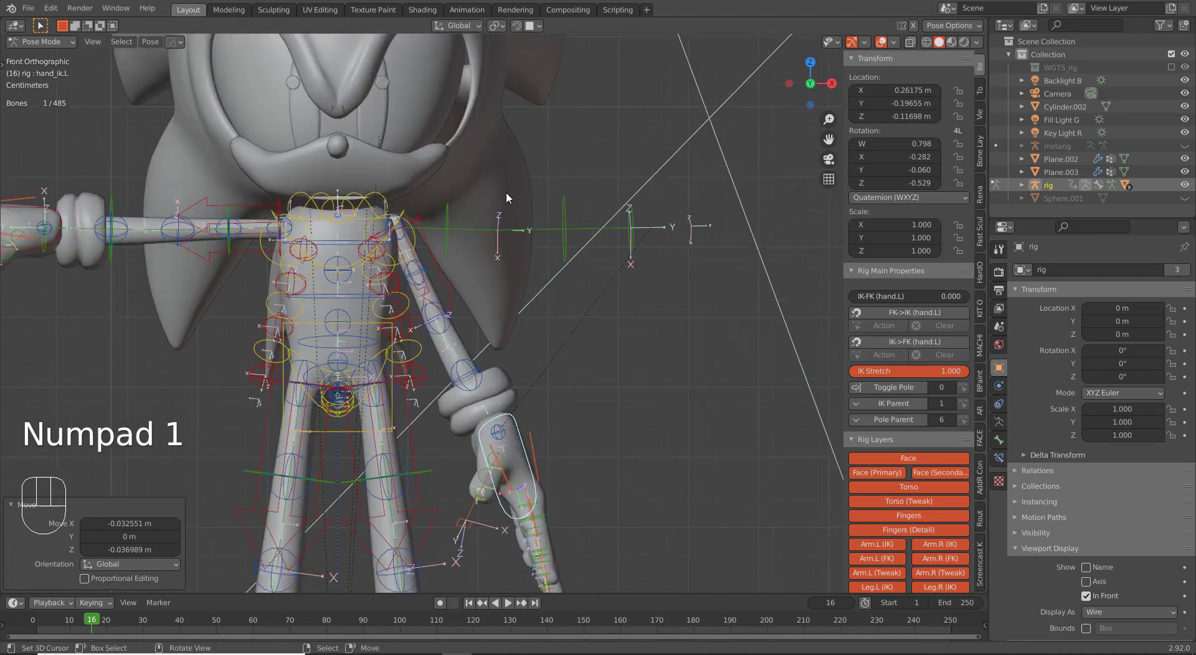
Step: Show the rig's deform bone layer and leave the neighbouring mechanism layer hidden
left_click(997, 423)
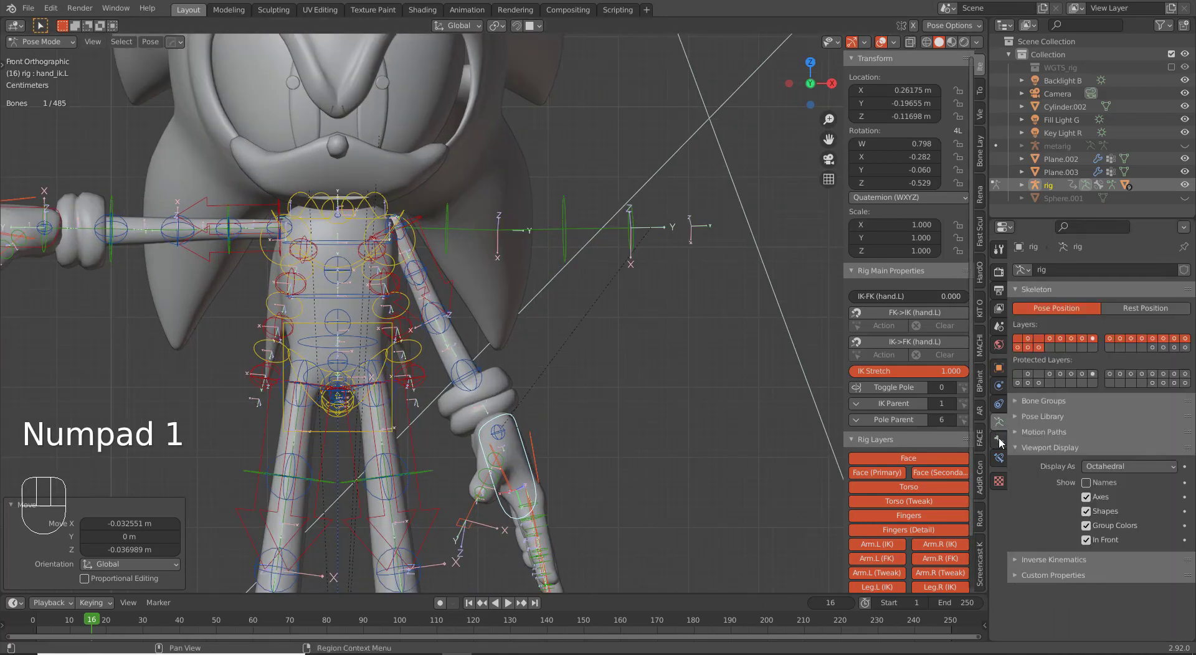
left_click(1175, 347, "shift")
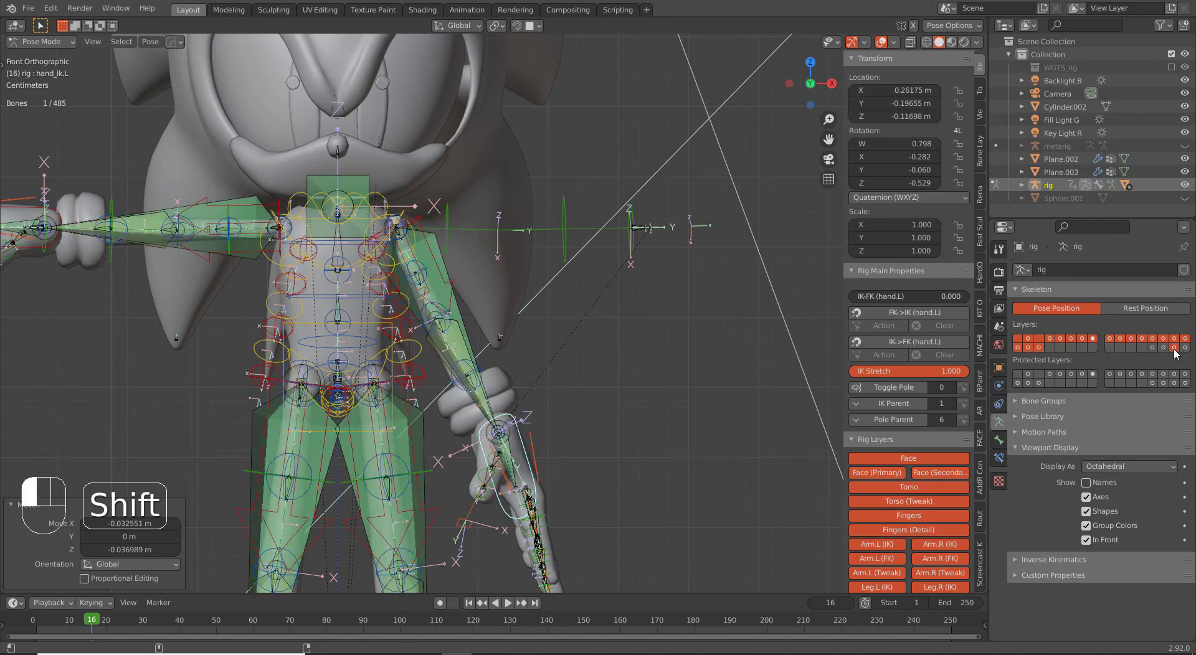
left_click(1165, 348, "shift")
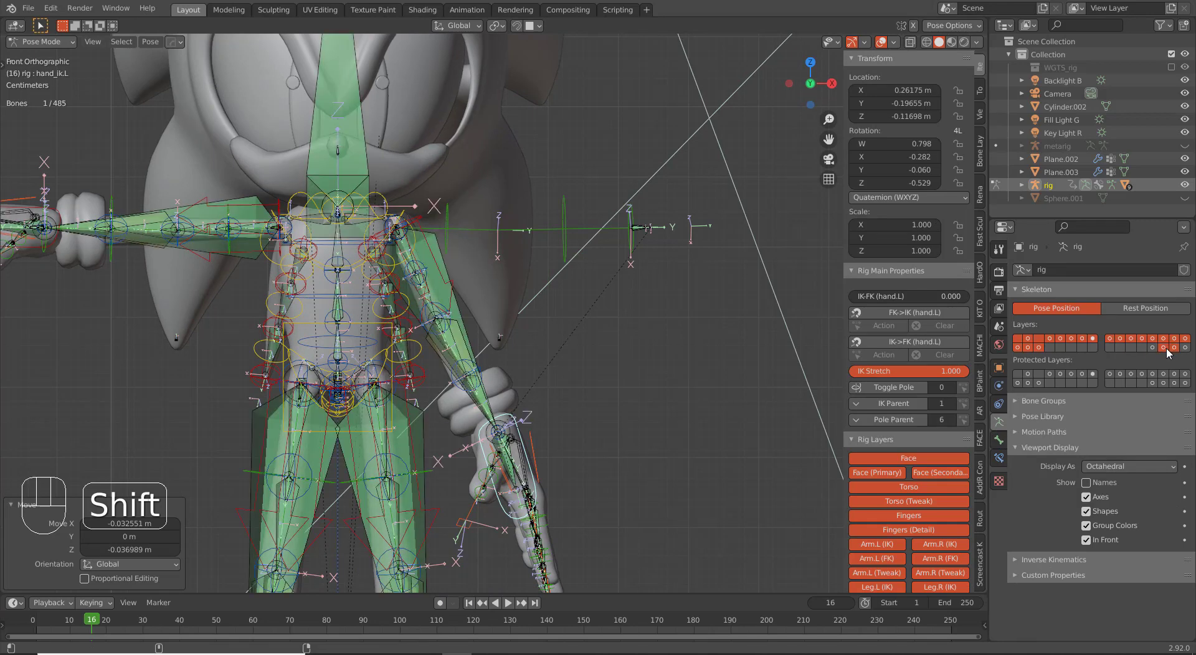
left_click(1175, 348, "shift")
scroll(492, 317, "up", 4)
middle_click_drag(425, 193, 649, 358, "shift")
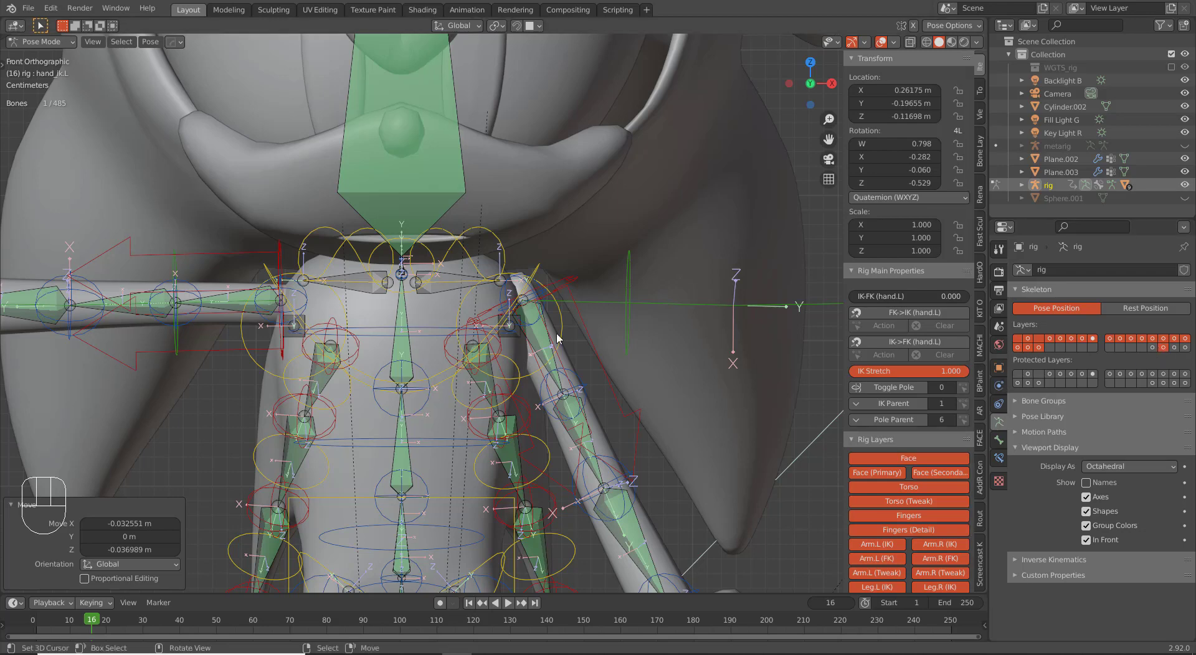
Step: Return to Object Mode, add the body mesh Cylinder to the rig selection and enter Weight Paint mode
key("ctrl+Tab")
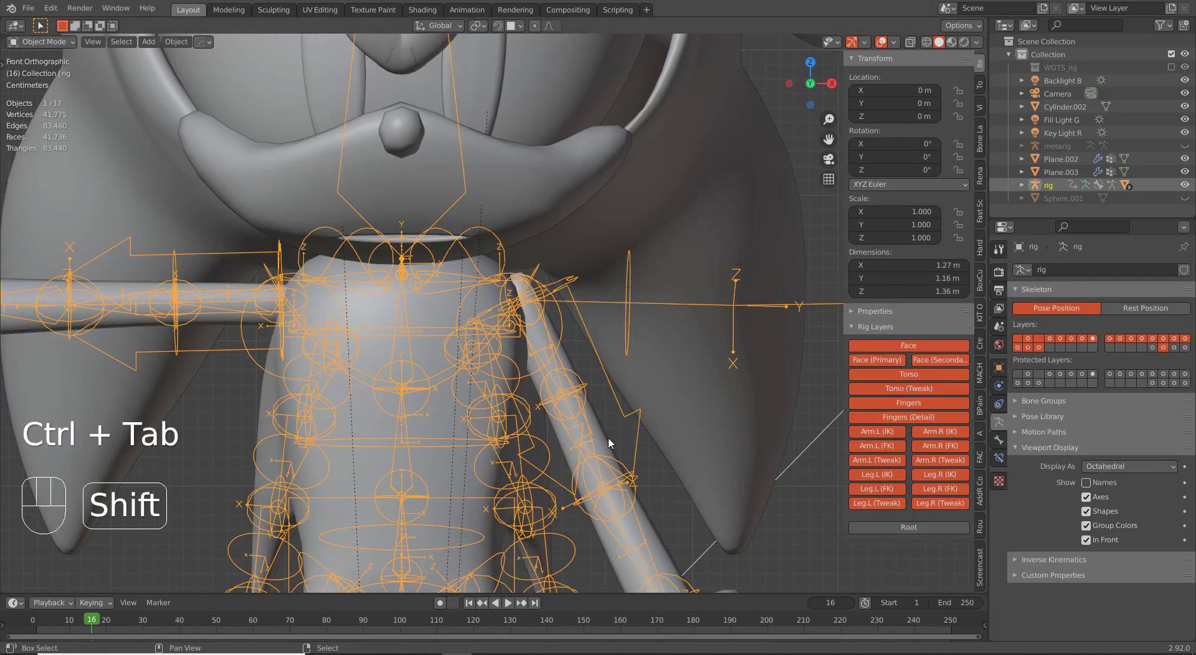
left_click(608, 436, "shift")
key("ctrl+Tab")
left_click(564, 334)
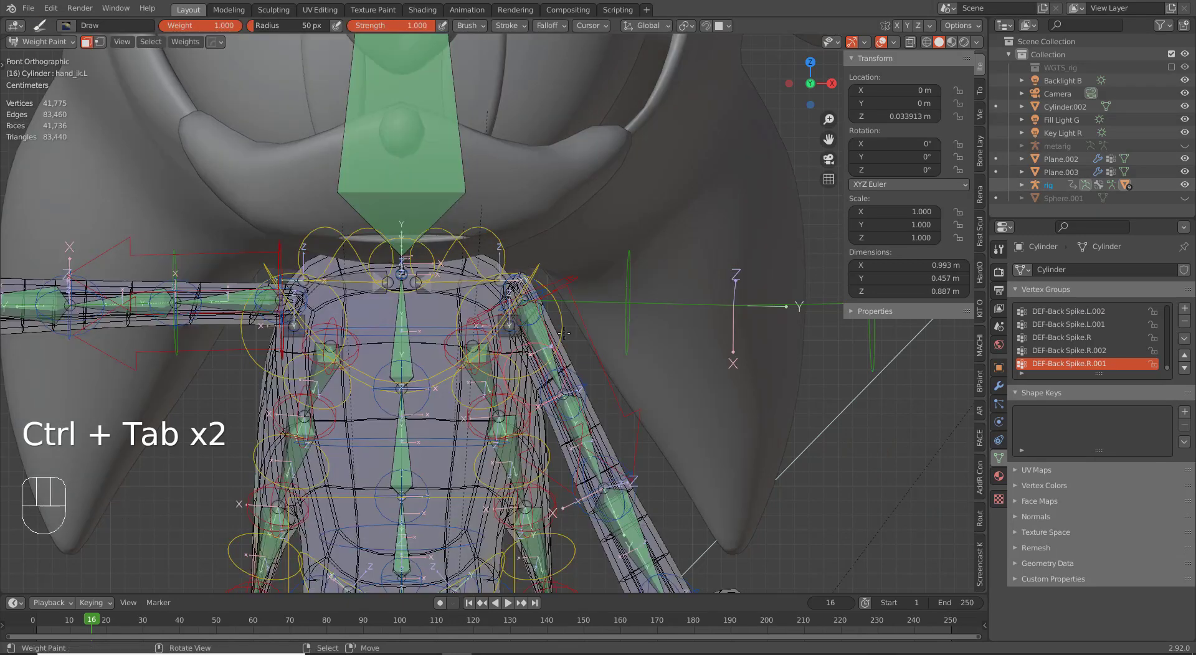
Step: Turn off the paint mask on the body mesh and display the weights of bone DEF-upper_arm.L
left_click(531, 319, "ctrl")
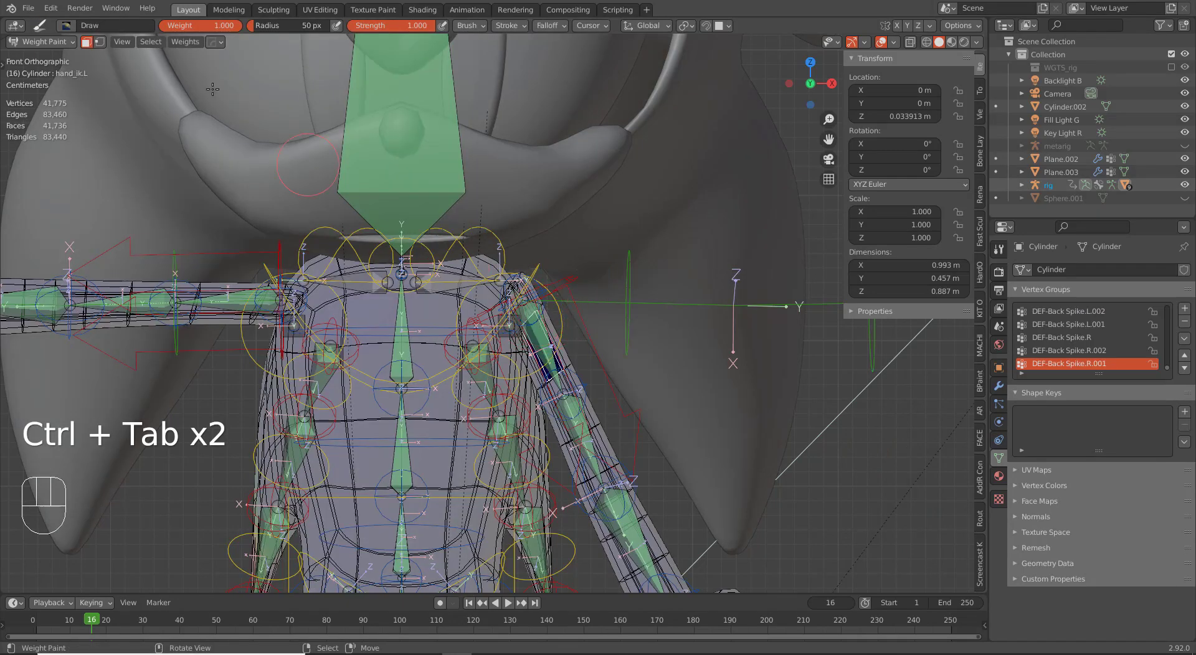
left_click(86, 42)
left_click(544, 329, "ctrl")
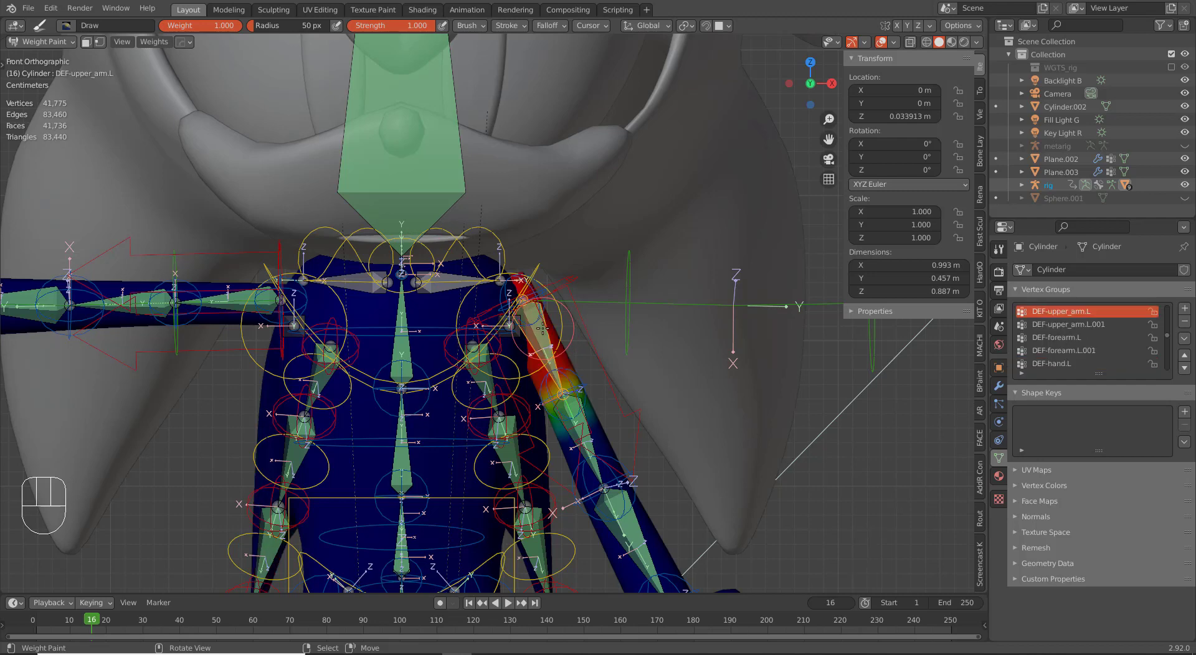
left_click(540, 315, "ctrl")
left_click(540, 327, "ctrl")
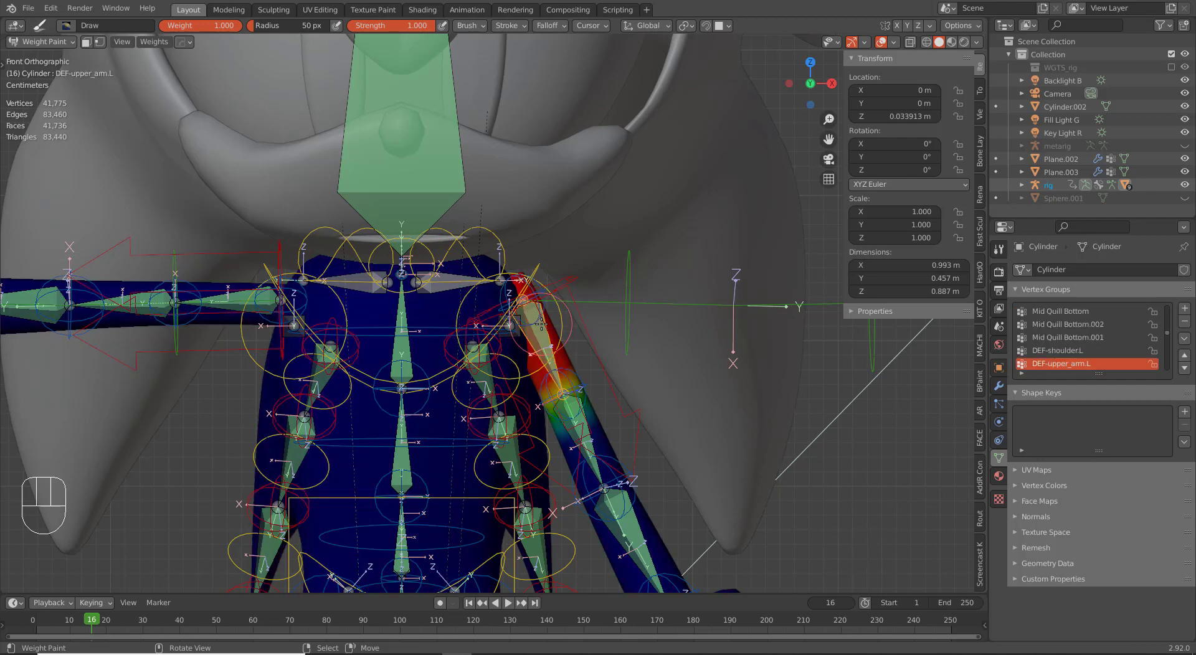
scroll(603, 240, "down", 3)
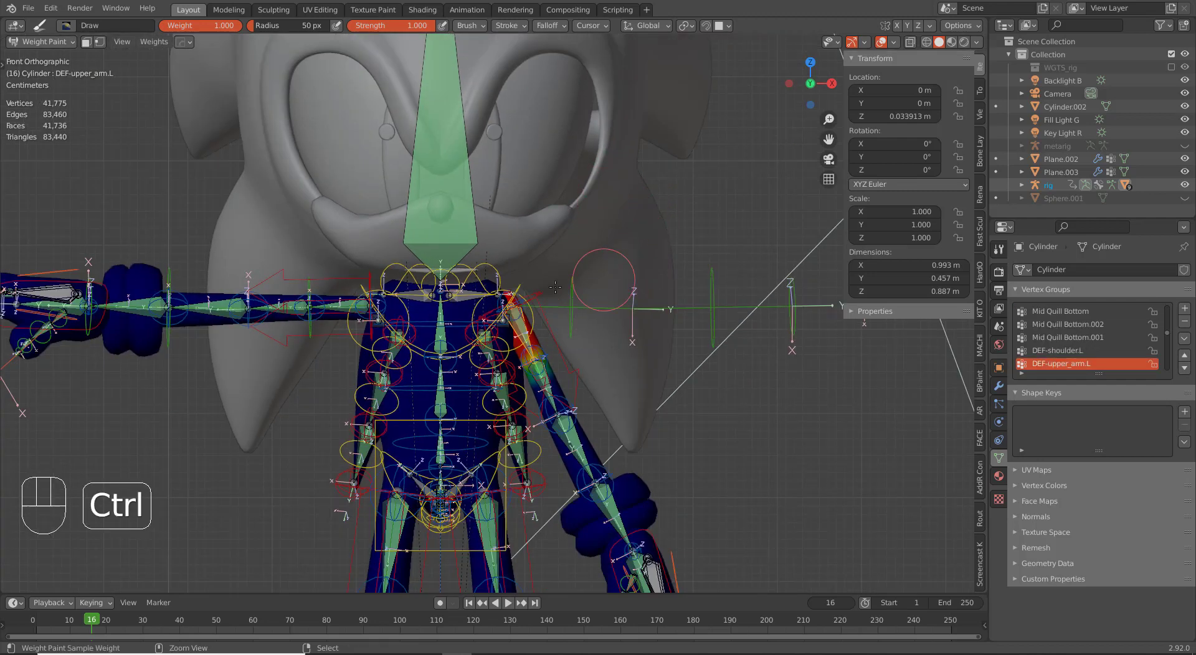
Step: In Object Mode, replace the body mesh with the head mesh Plane.001 in the rig selection and enter Weight Paint mode
key("ctrl+Tab")
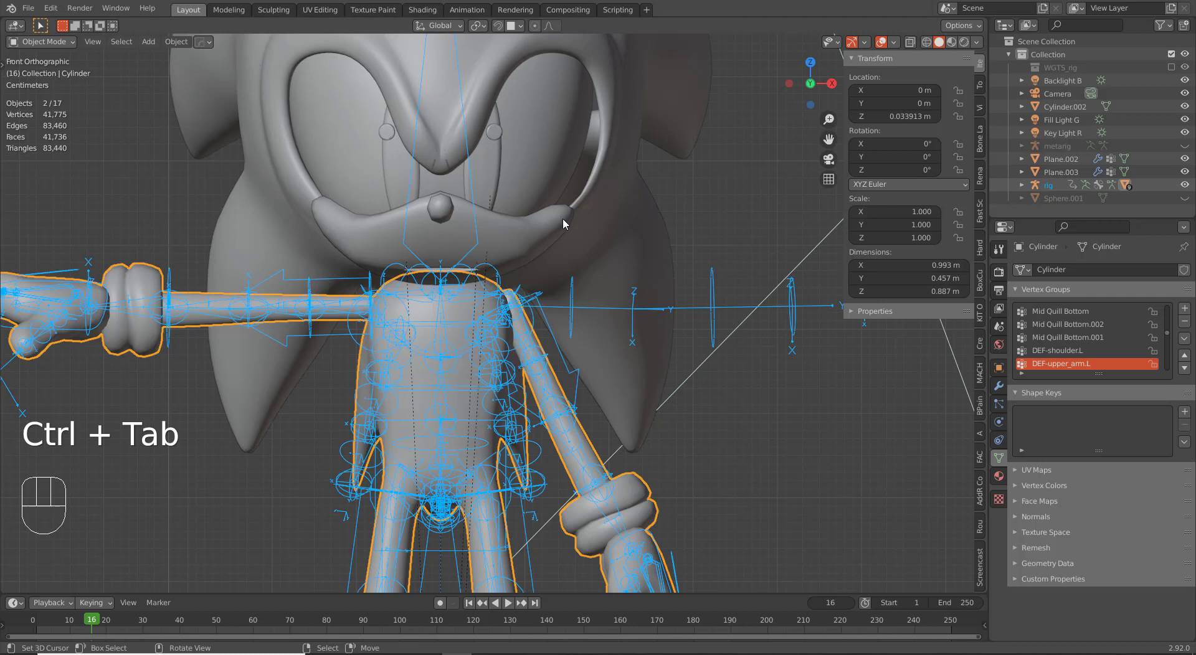
left_click(563, 219, "shift")
key("ctrl+z")
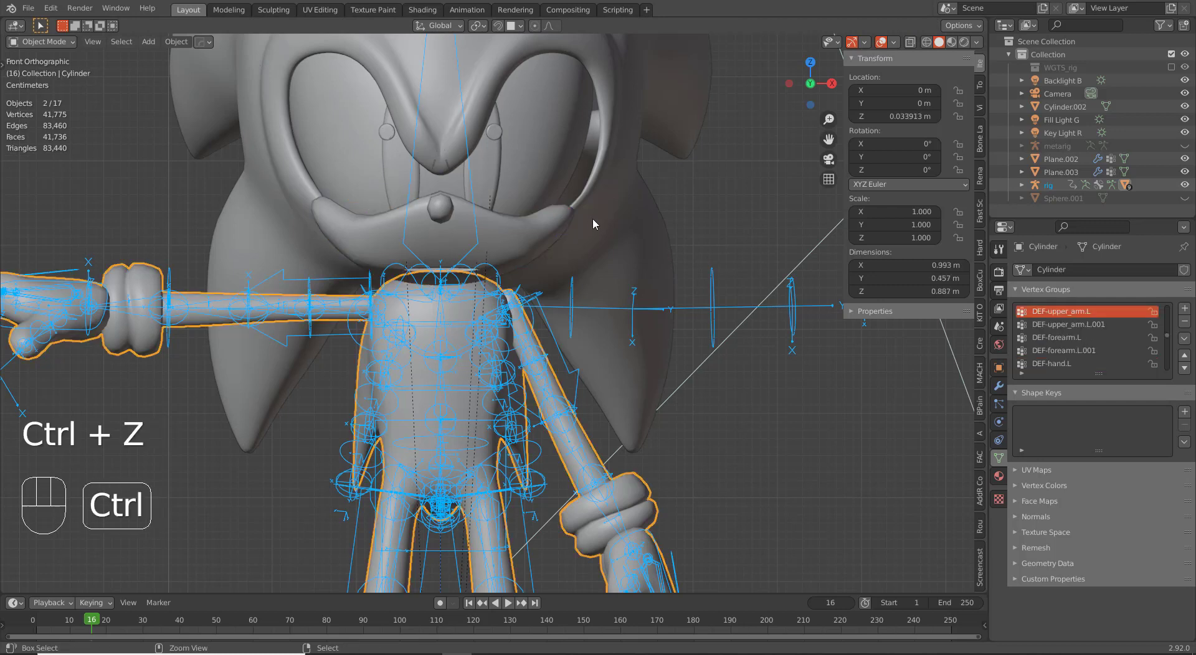
left_click(598, 218, "shift")
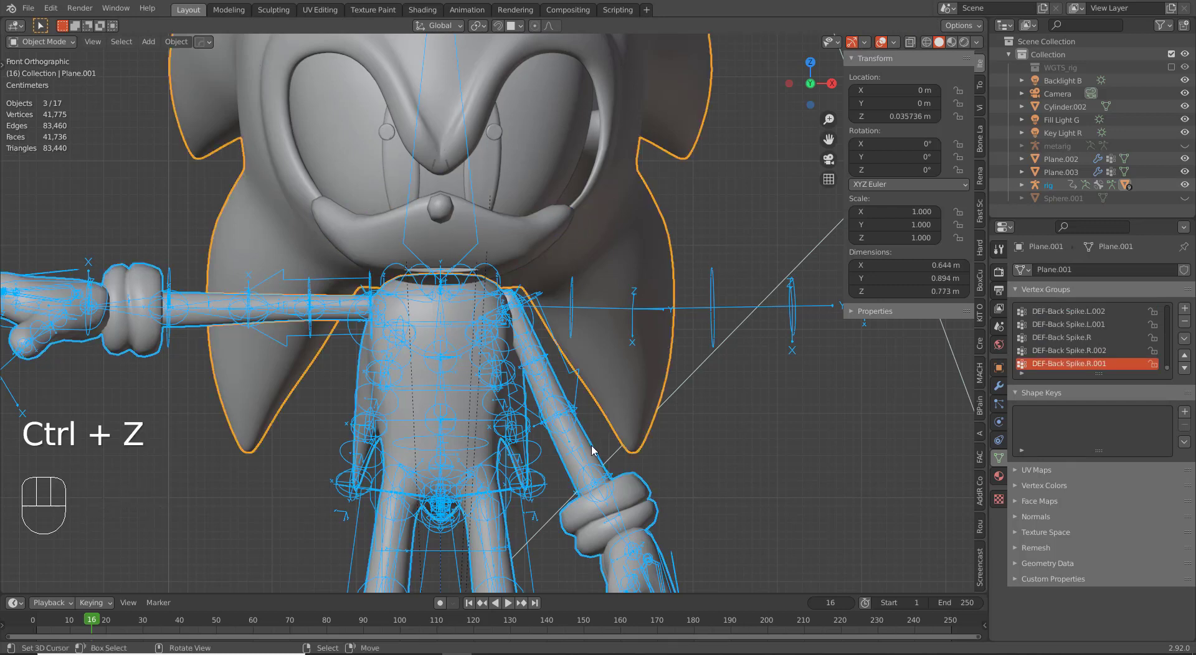
key("v")
key("b")
middle_click_drag(625, 473, 664, 494)
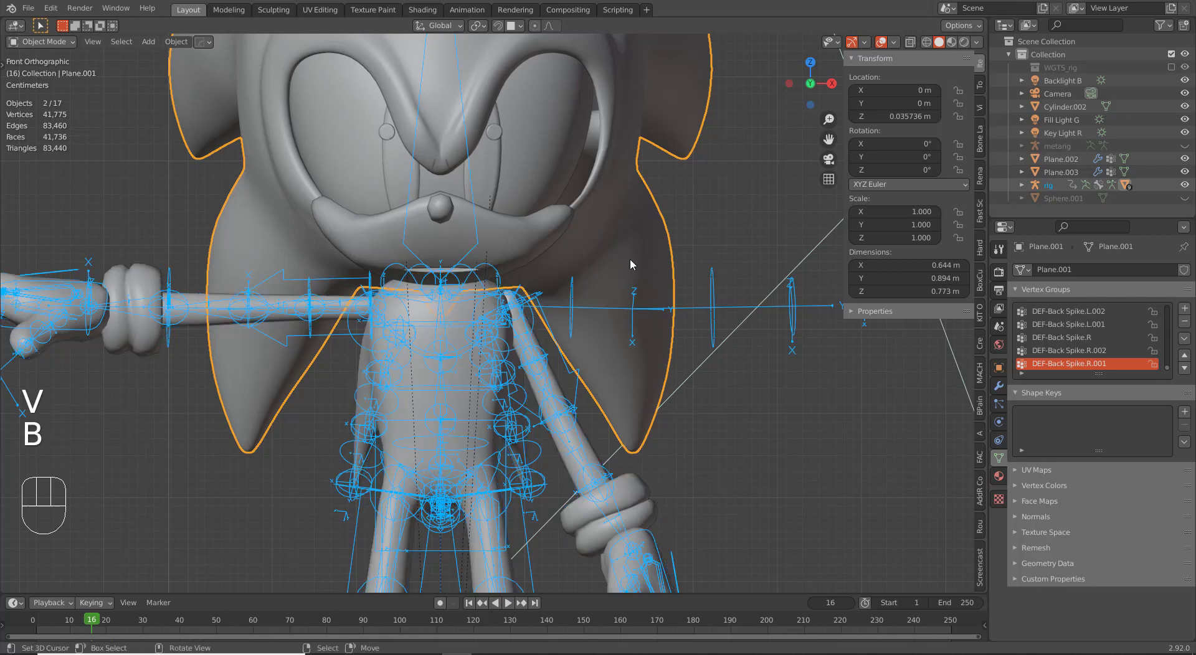
key("ctrl+Tab")
left_click(537, 173)
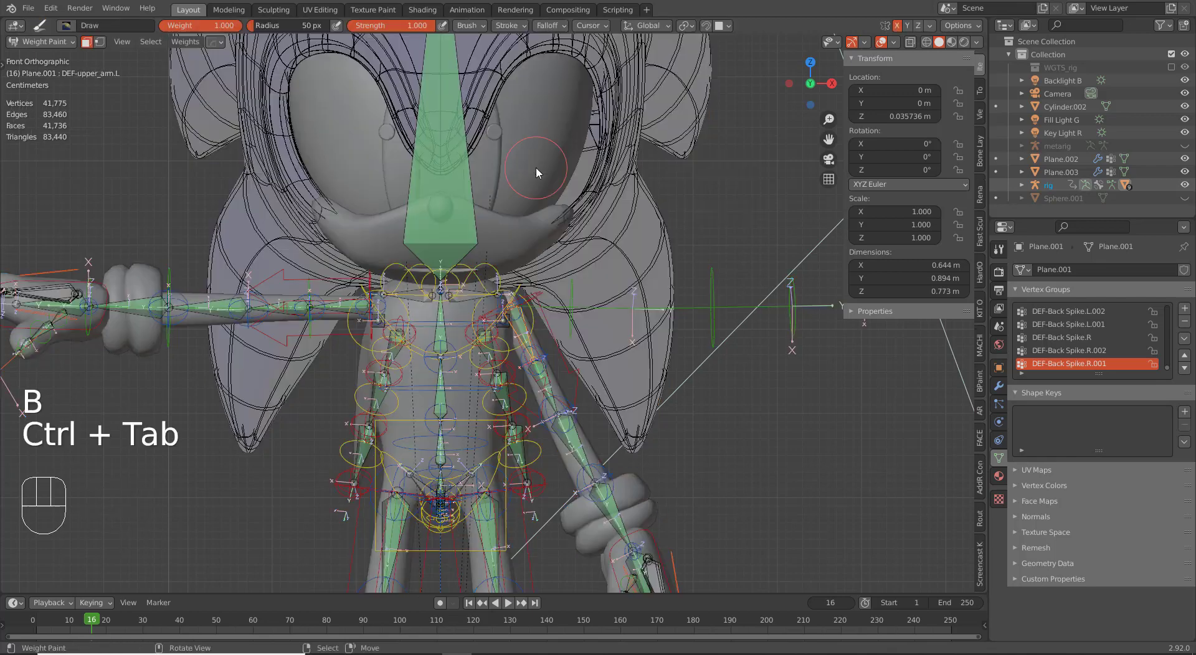
Step: Turn off the paint mask on the head mesh and inspect the weights of DEF-upper_arm.L.001 and DEF-upper_arm.L
left_click(87, 42)
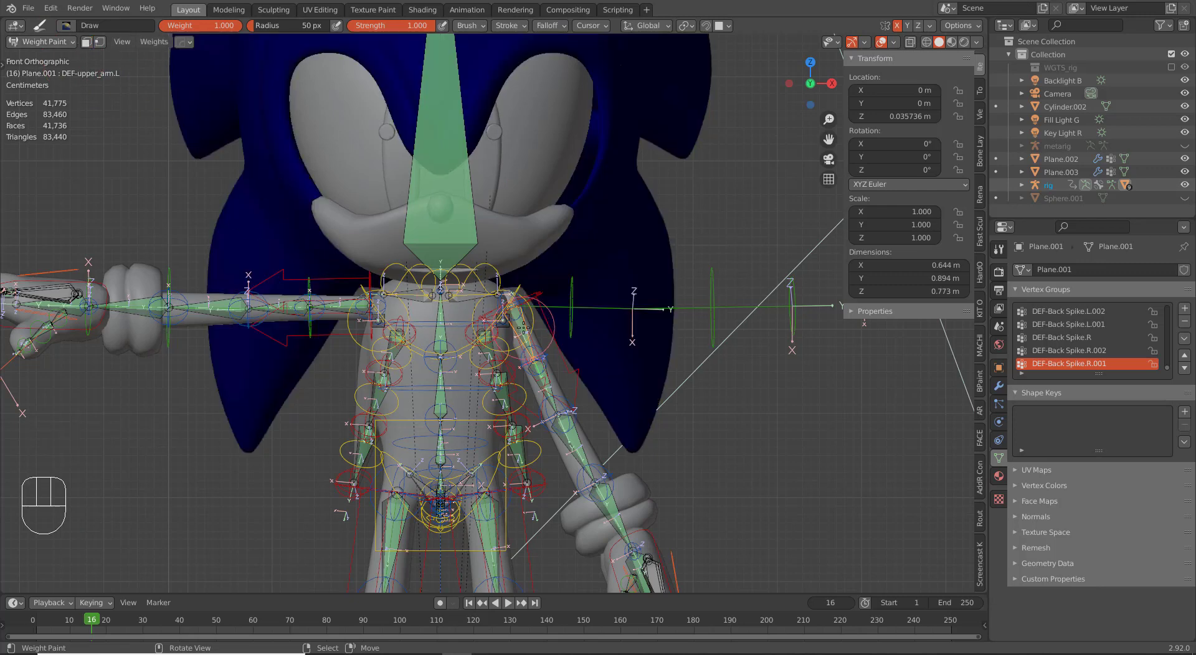
left_click(546, 383, "ctrl")
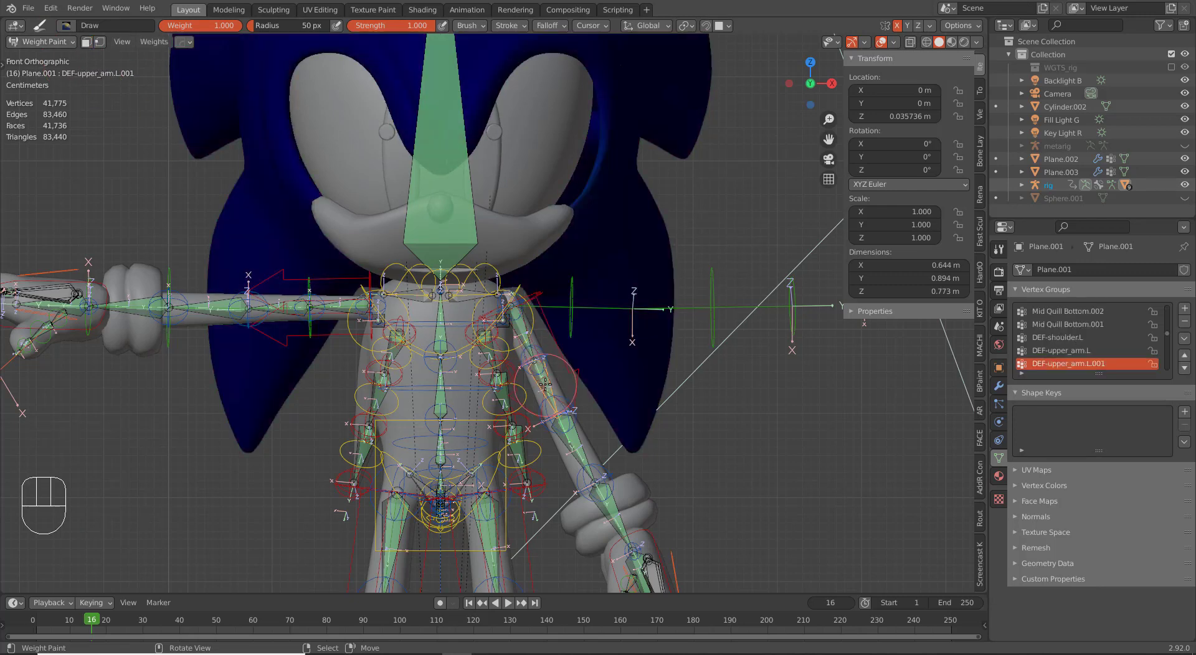
left_click(521, 322, "ctrl")
left_click(521, 319, "ctrl")
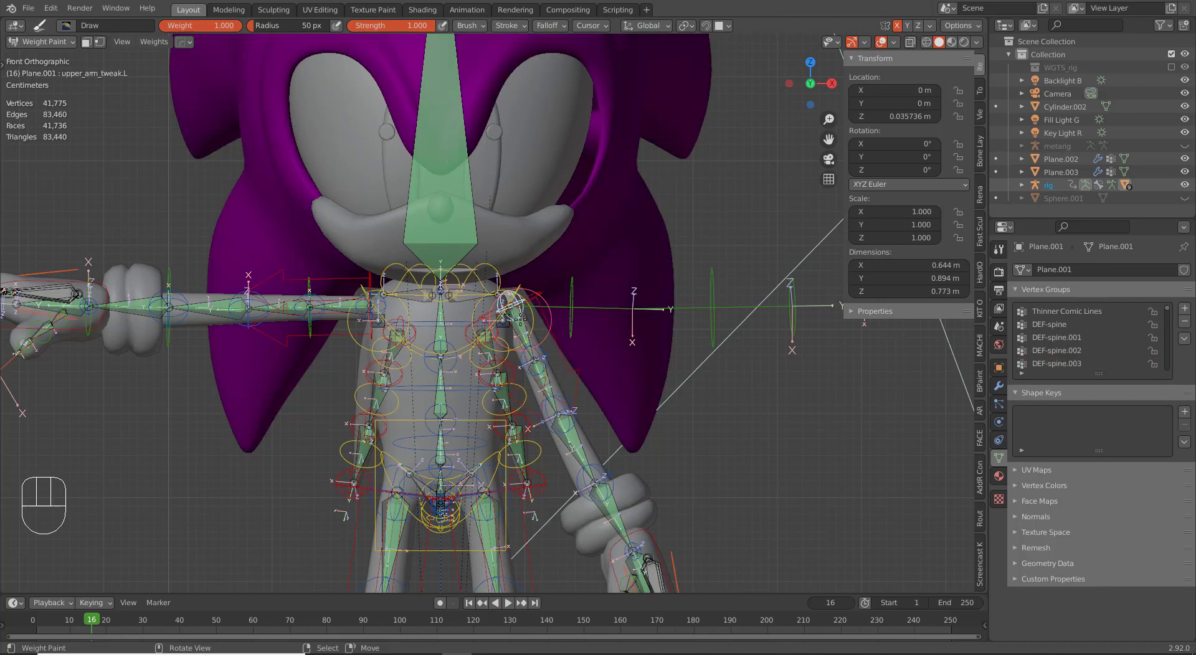
left_click(521, 319, "ctrl")
scroll(521, 319, "down", 3)
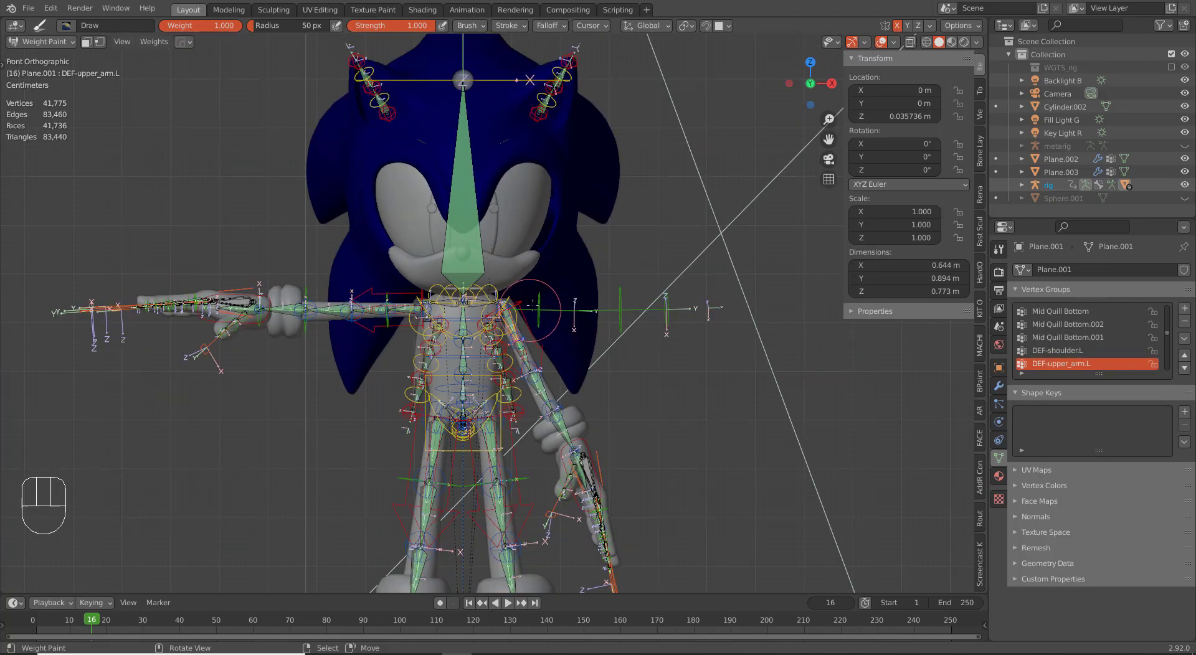
Step: Switch the viewport to wireframe and display the head mesh's weights for bone DEF-upper_arm.L.001
mouse_move(529, 277)
middle_mouse_down("shift")
mouse_move(517, 388)
mouse_move(502, 360)
mouse_move(435, 326)
middle_mouse_up("shift")
scroll(502, 360, "up", 4)
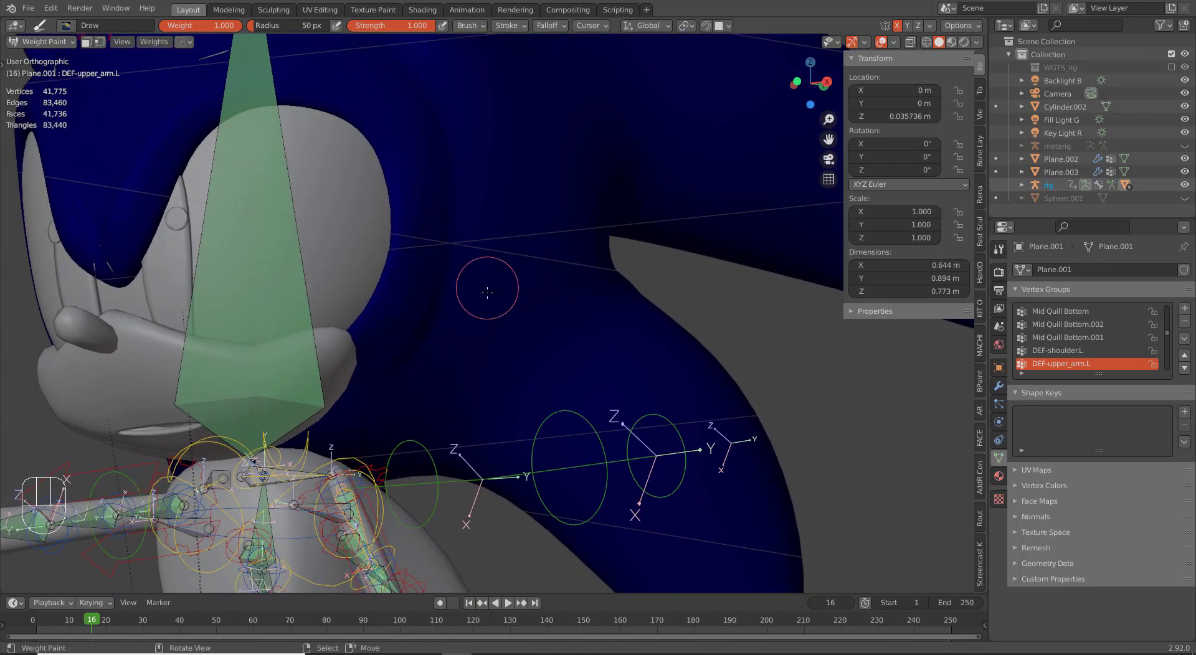
key("z")
middle_click_drag(380, 443, 450, 210, "shift")
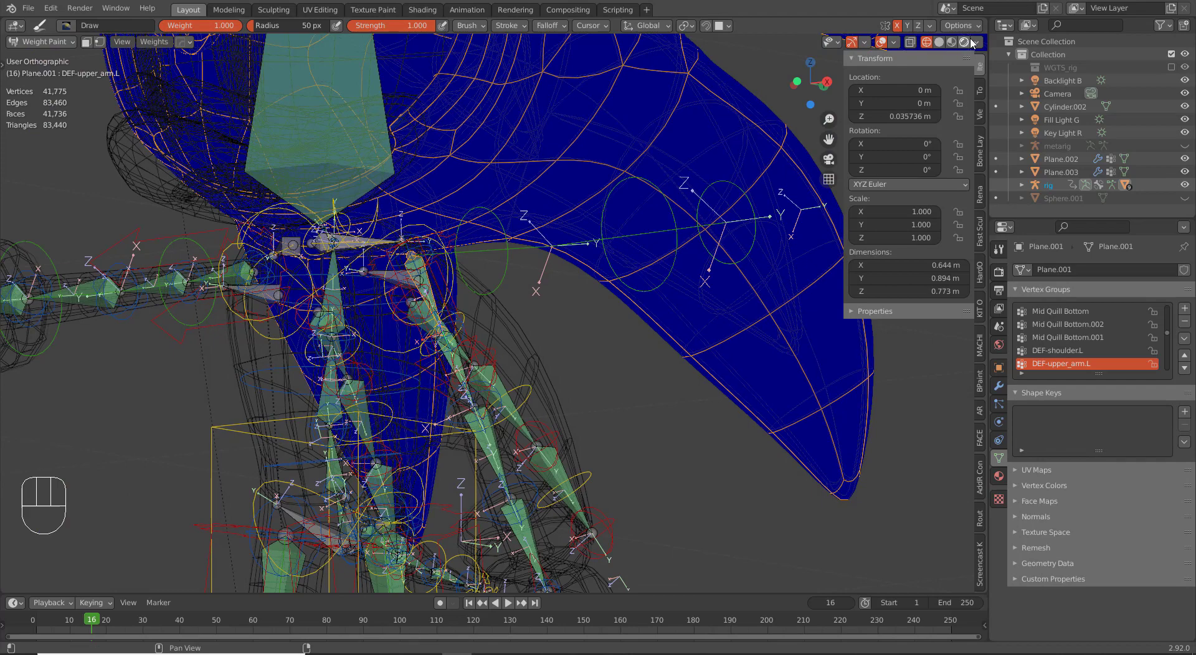
middle_click_drag(372, 366, 414, 357)
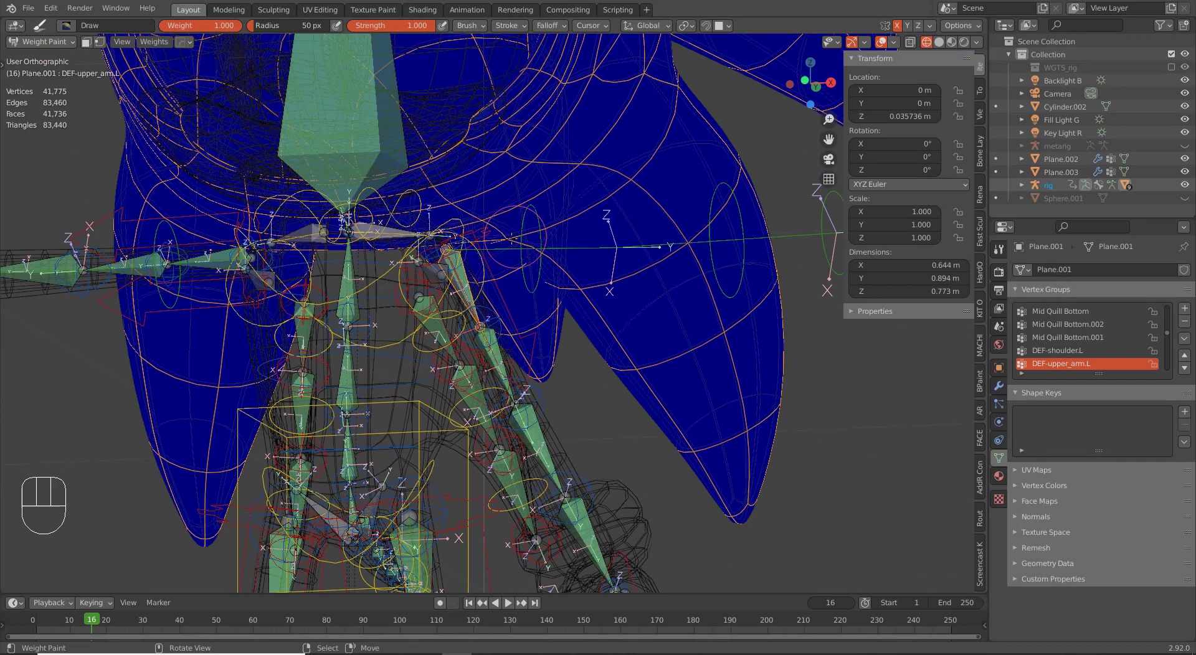
right_click(499, 335)
scroll(498, 335, "down", 5)
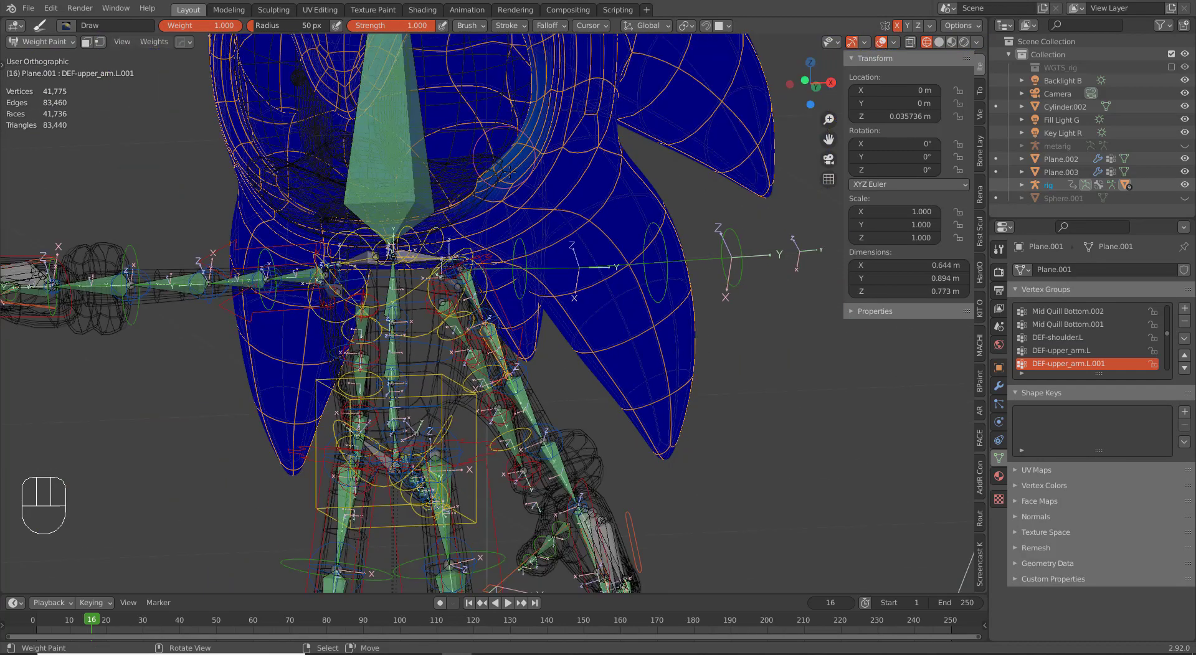
Step: Set the weight brush to Subtract and enable Vertex Group X in its symmetry options
key("t")
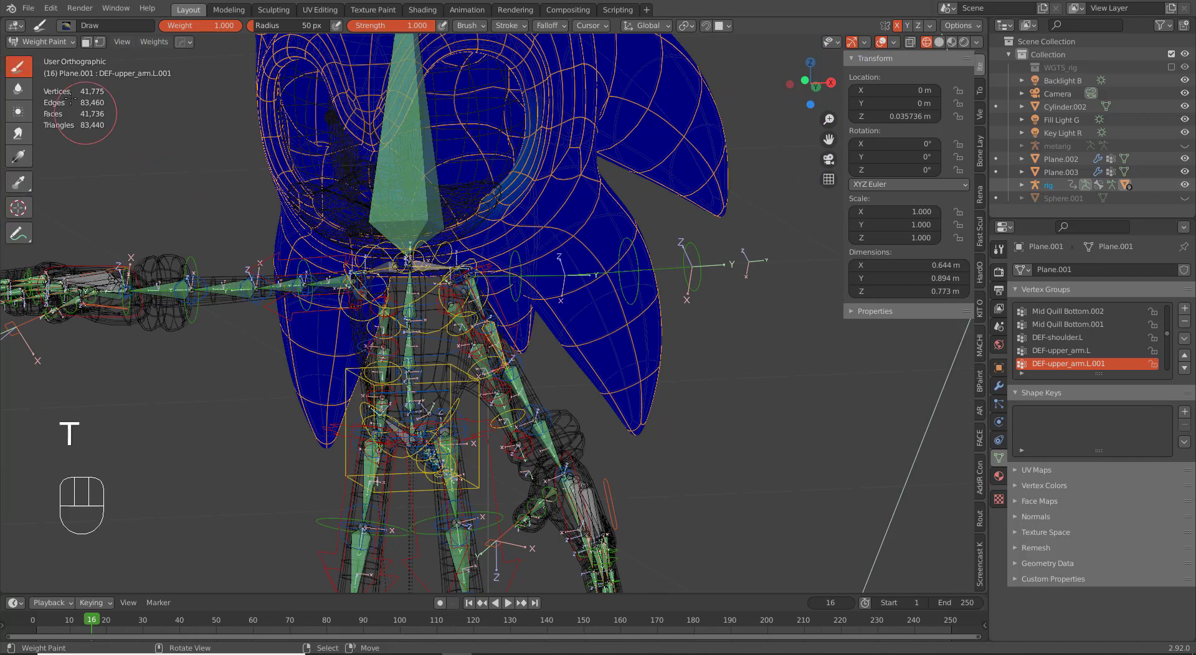
left_click(979, 91)
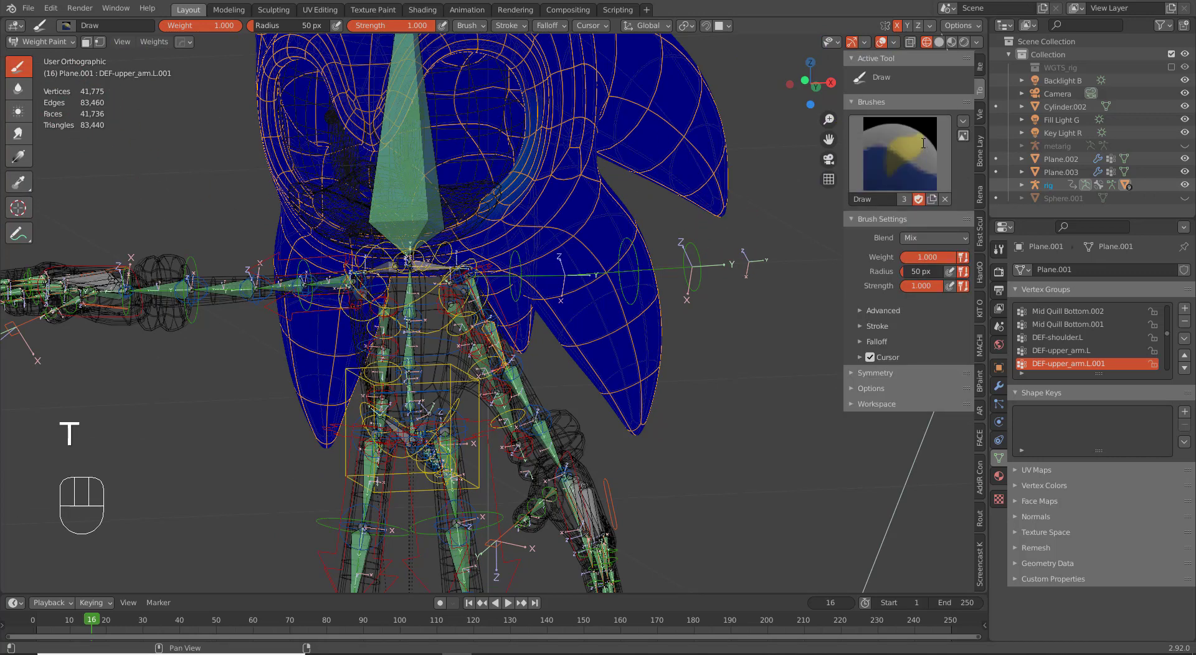
left_click(898, 159)
left_click(887, 216)
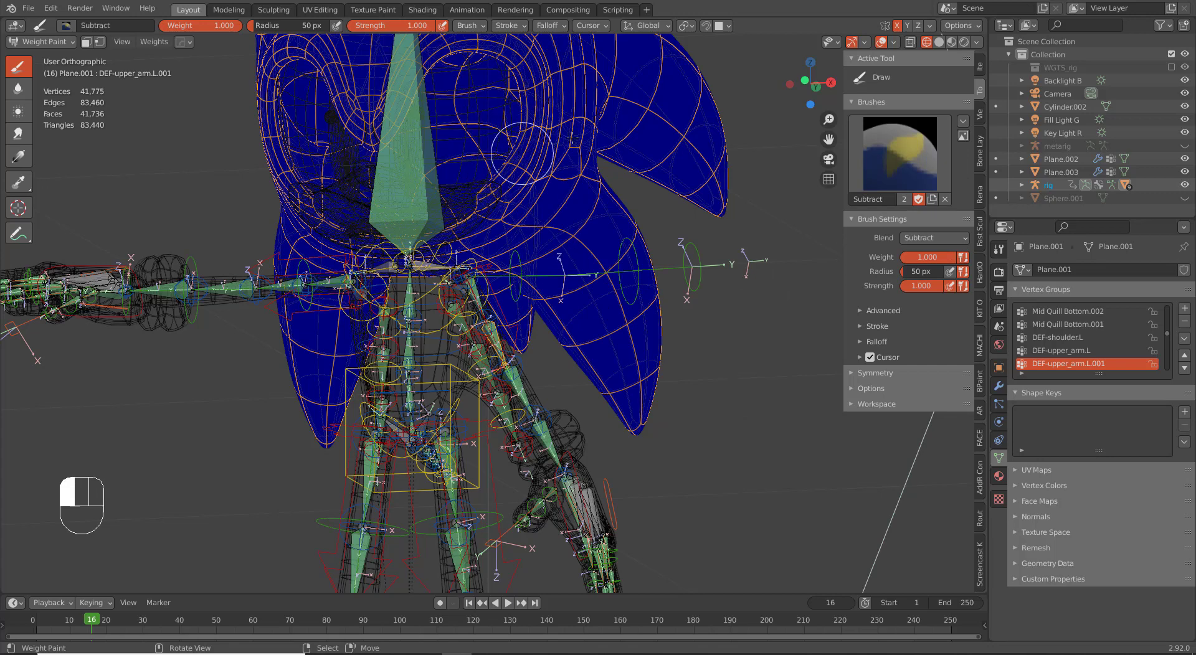
left_click(875, 373)
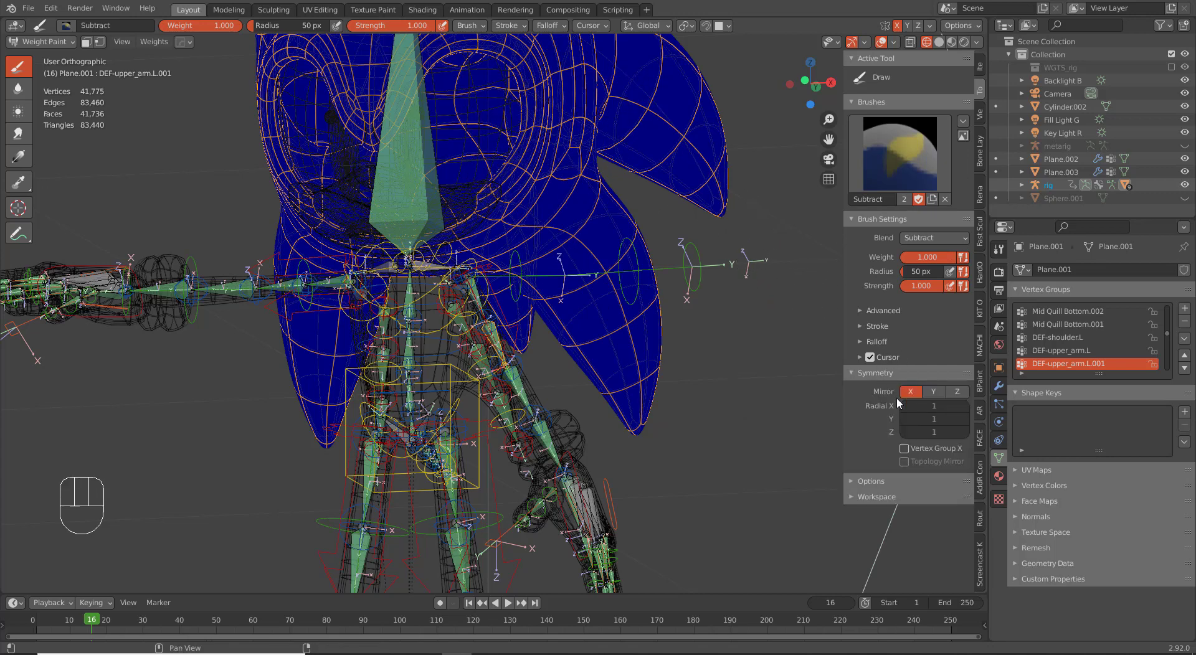
key("ctrl+z")
key("ctrl+z")
key("ctrl+z")
key("ctrl+z")
key("ctrl+z")
key("ctrl+z")
key("ctrl+z")
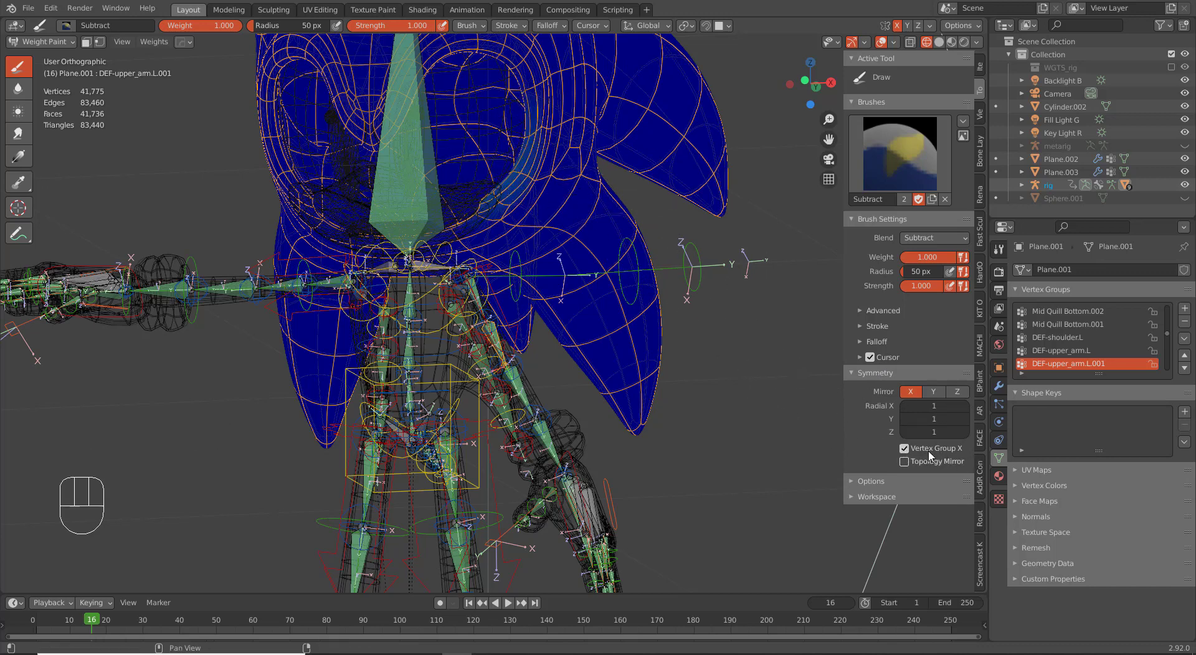
Step: Paint away the DEF-upper_arm.L.001 weights over the head mesh around the eye area from several angles
mouse_move(461, 175)
left_mouse_down()
mouse_move(504, 212)
mouse_move(559, 47)
mouse_move(533, 37)
mouse_move(466, 204)
mouse_move(548, 84)
left_mouse_up()
left_click_drag(551, 79, 532, 127)
mouse_move(519, 138)
middle_mouse_down()
mouse_move(570, 149)
mouse_move(540, 154)
mouse_move(533, 101)
middle_mouse_up()
mouse_move(527, 103)
left_mouse_down()
mouse_move(534, 153)
mouse_move(494, 189)
left_mouse_up()
left_click_drag(525, 128, 511, 104)
middle_click_drag(508, 105, 538, 91)
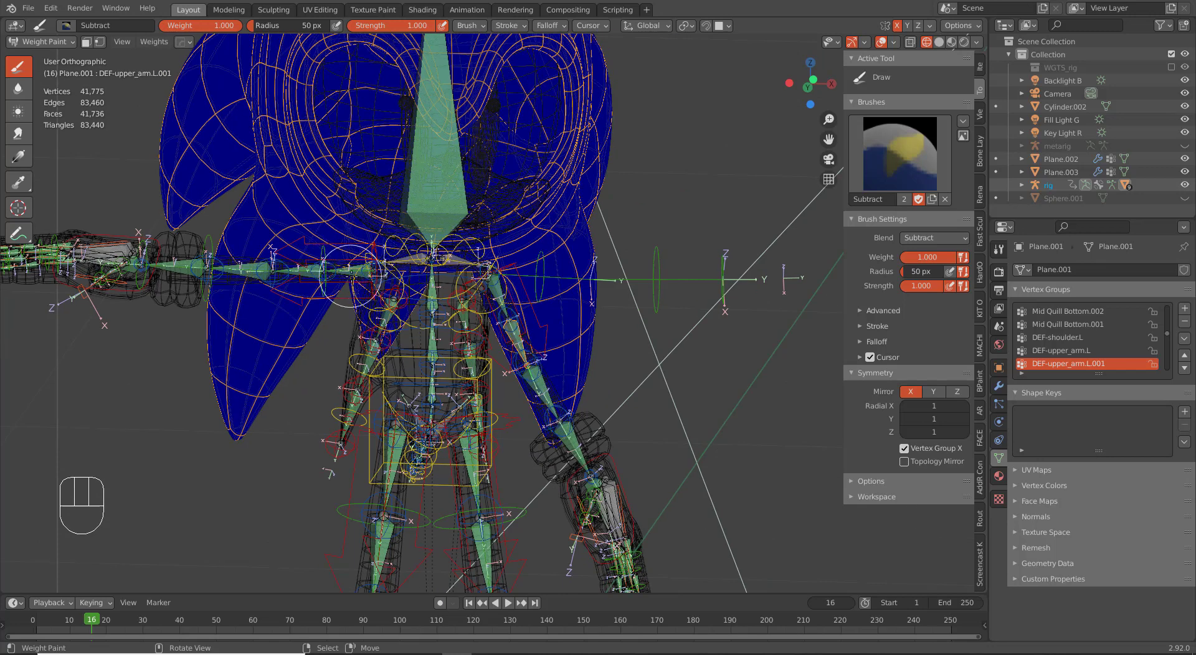
Step: Go through the right arm's bones to DEF-forearm.R and subtract that bone's weights from the head mesh
left_click(349, 274, "ctrl")
left_click(298, 271, "ctrl")
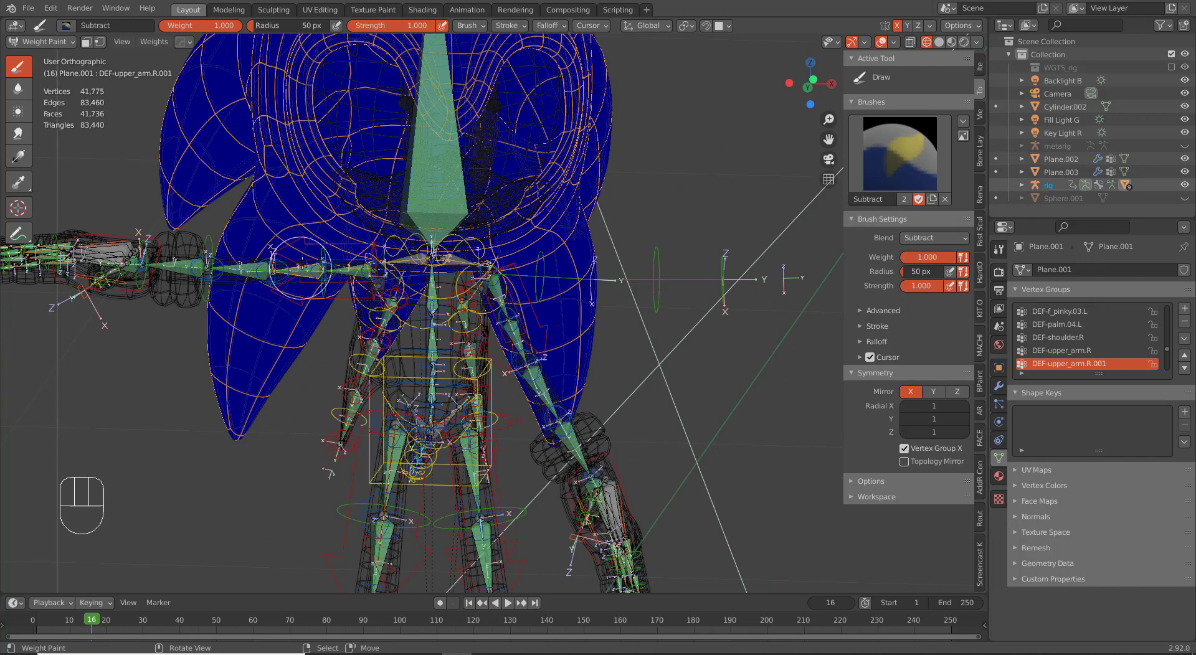
left_click(248, 266, "ctrl")
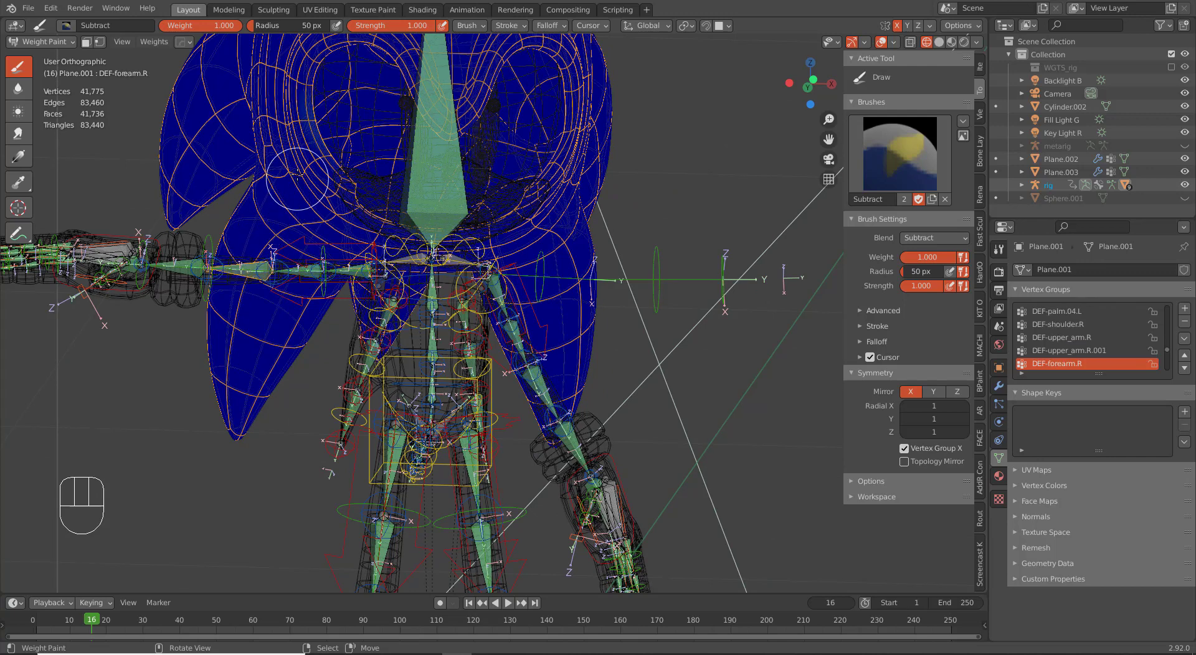
left_click_drag(318, 70, 317, 110)
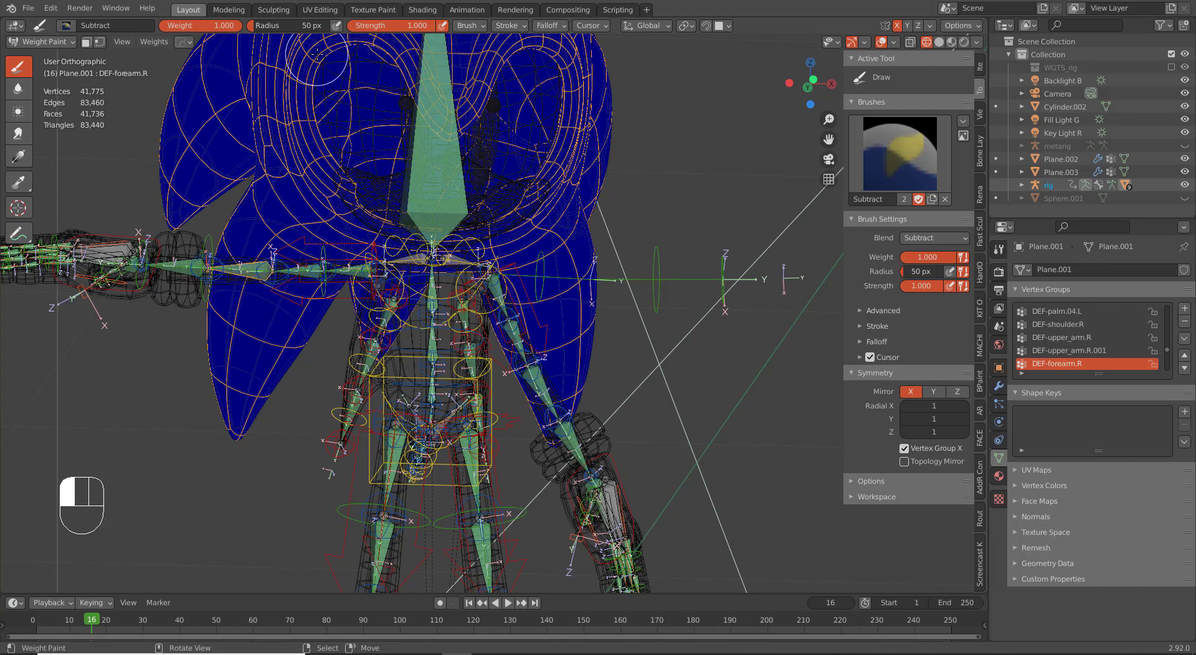
left_click_drag(316, 55, 320, 68)
middle_click_drag(428, 200, 379, 212)
middle_click_drag(299, 205, 343, 208)
left_click_drag(310, 141, 297, 111)
left_click_drag(290, 76, 328, 167)
mouse_move(327, 161)
left_mouse_down()
mouse_move(315, 100)
mouse_move(315, 115)
left_mouse_up()
mouse_move(373, 149)
middle_mouse_down()
mouse_move(305, 154)
mouse_move(339, 156)
middle_mouse_up()
Step: Return to Object Mode and switch the viewport to Rendered shading
key("ctrl+Tab")
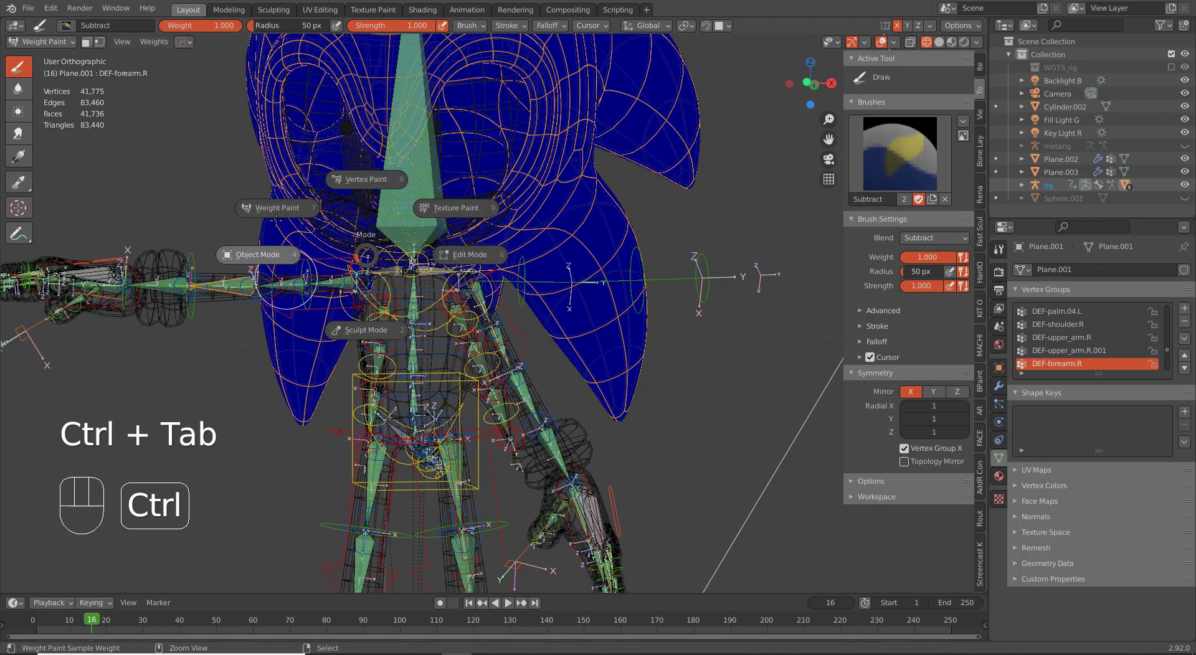
left_click(380, 285)
key("z")
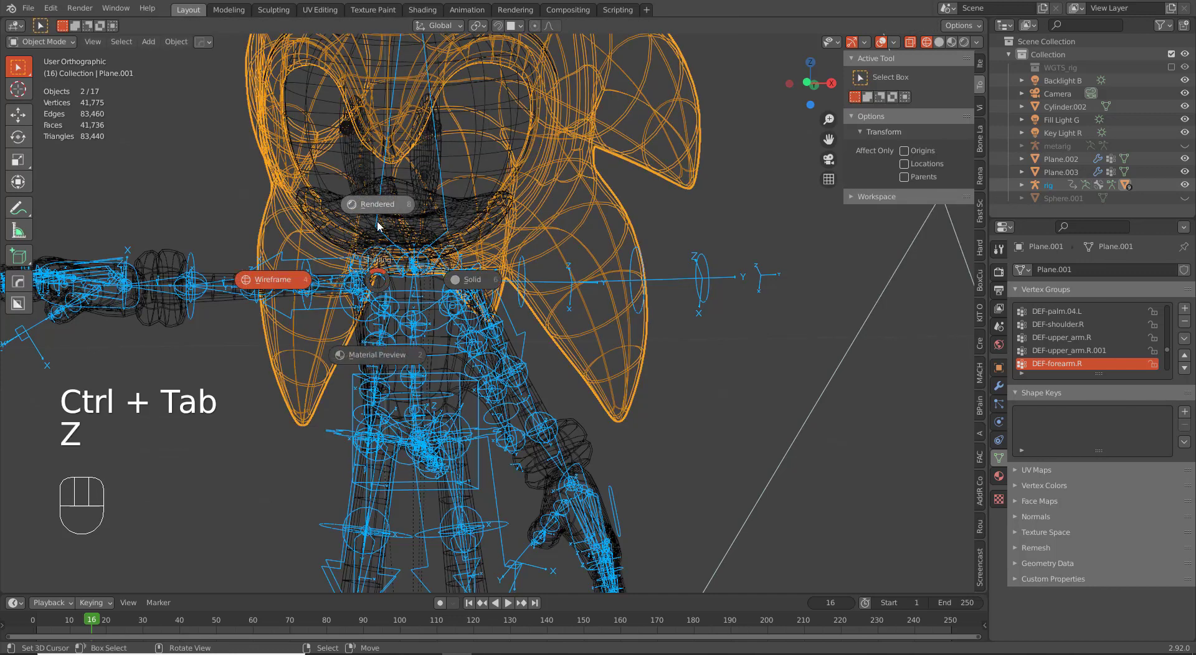
left_click(397, 215)
middle_click_drag(505, 294, 519, 300)
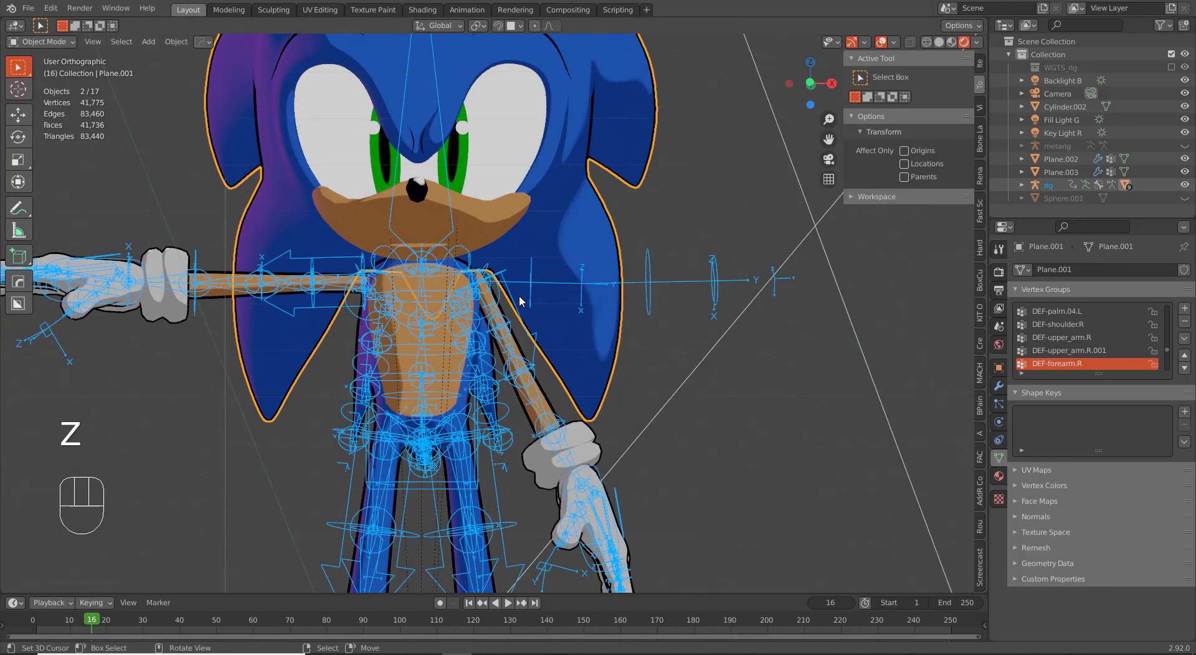
Step: Select the rig, enter Pose Mode and hide the armature layer holding the DEF deform bones
right_click(656, 288)
key("ctrl+Tab")
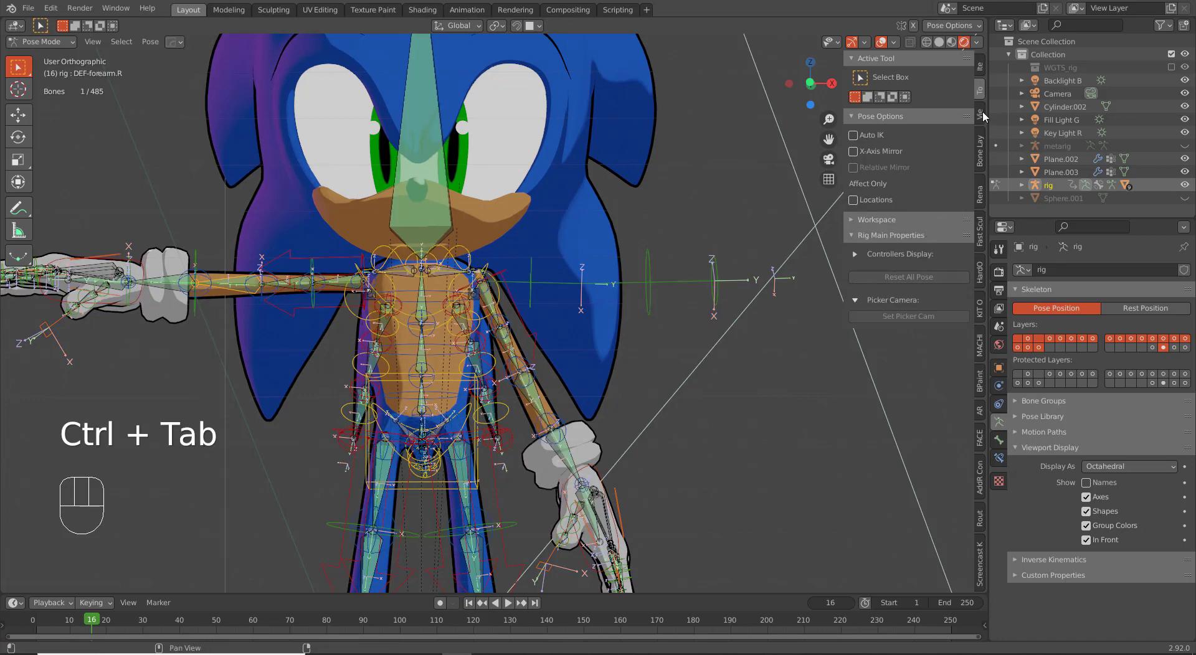
left_click(982, 70)
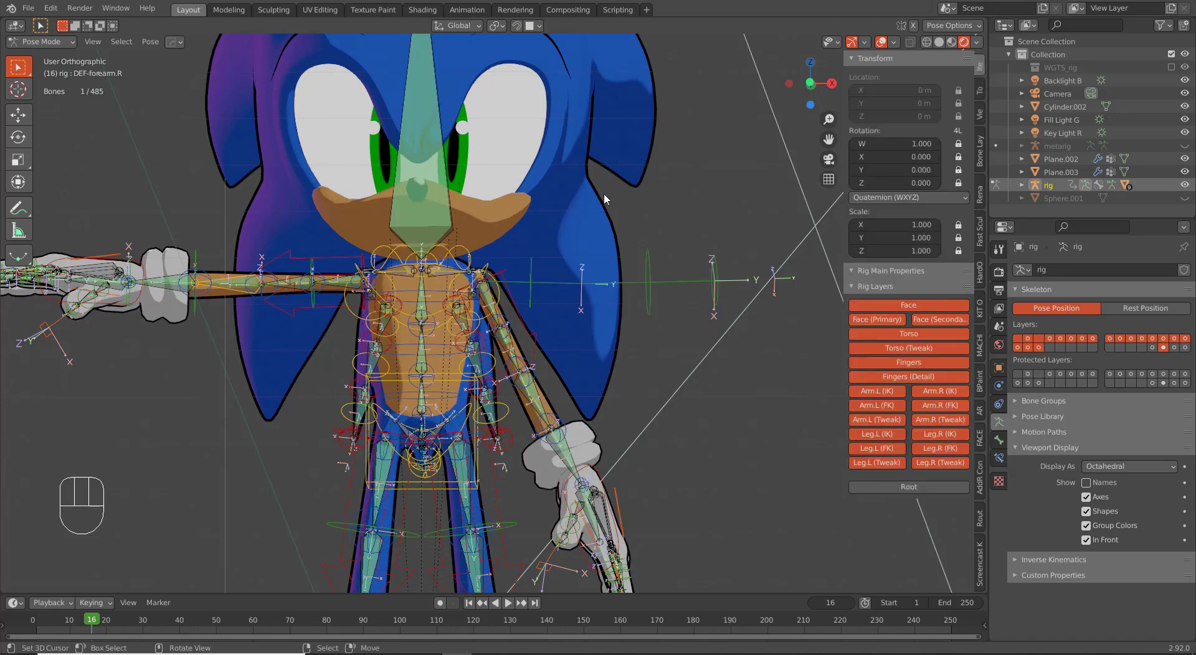
left_click(1162, 348, "shift")
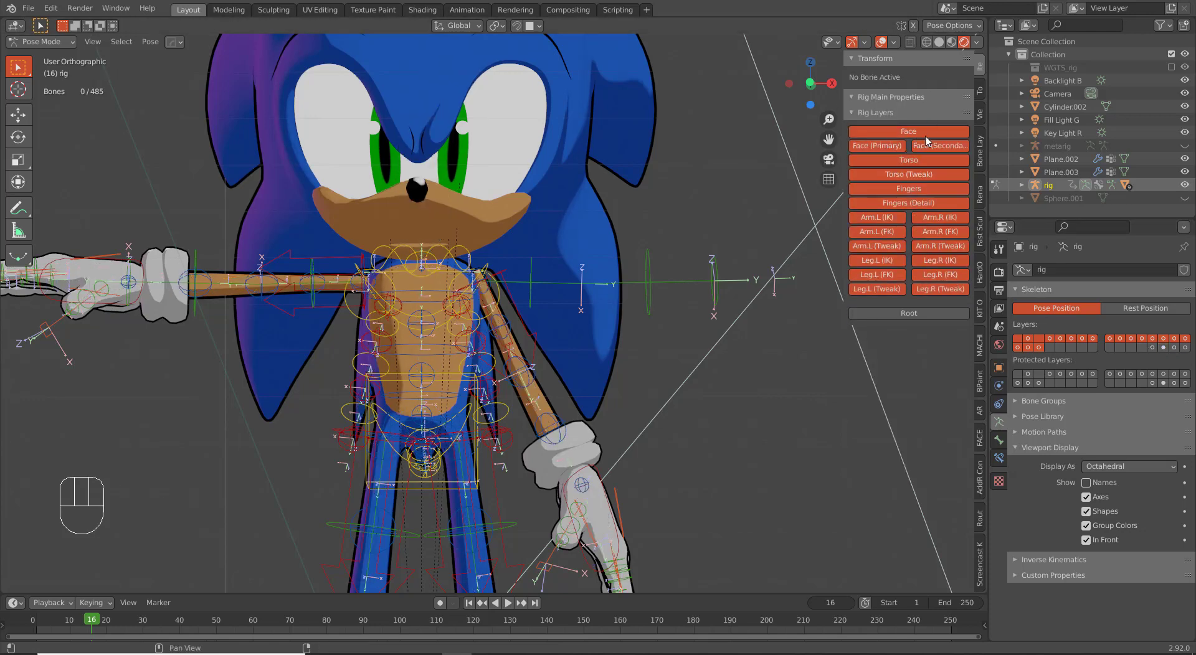
Step: Hide the rig's three Face layers and the Arm.L, Leg.L and Leg.R FK layers, and show the Root layer
left_click_drag(926, 145, 869, 150)
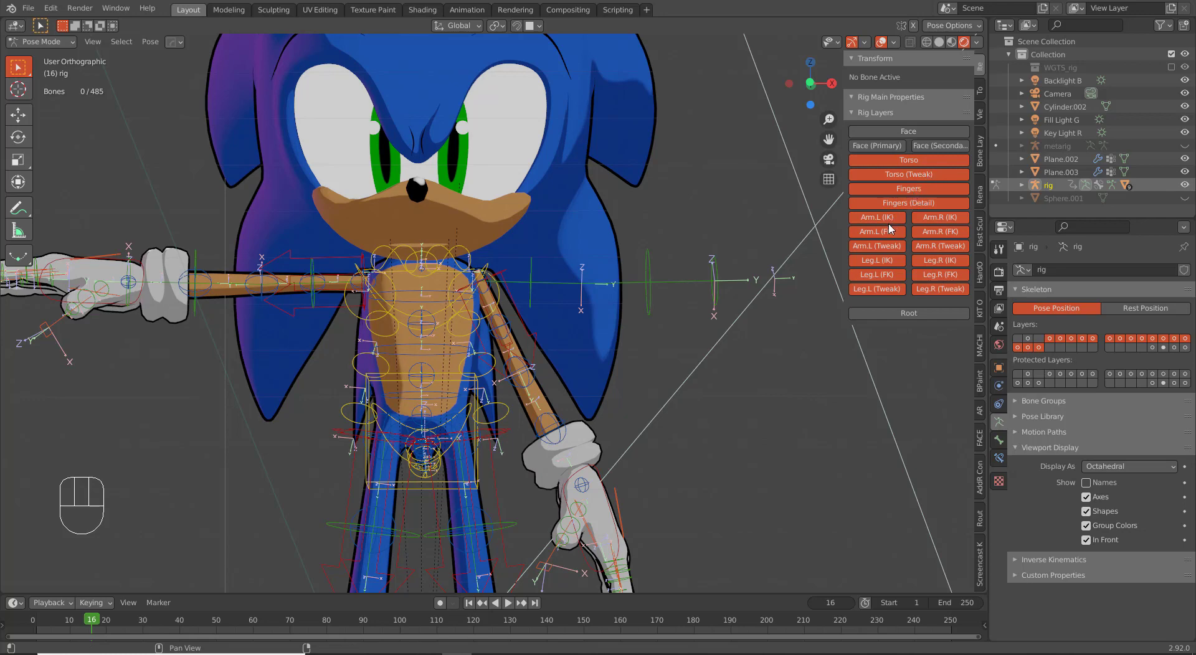
left_click_drag(891, 235, 942, 240)
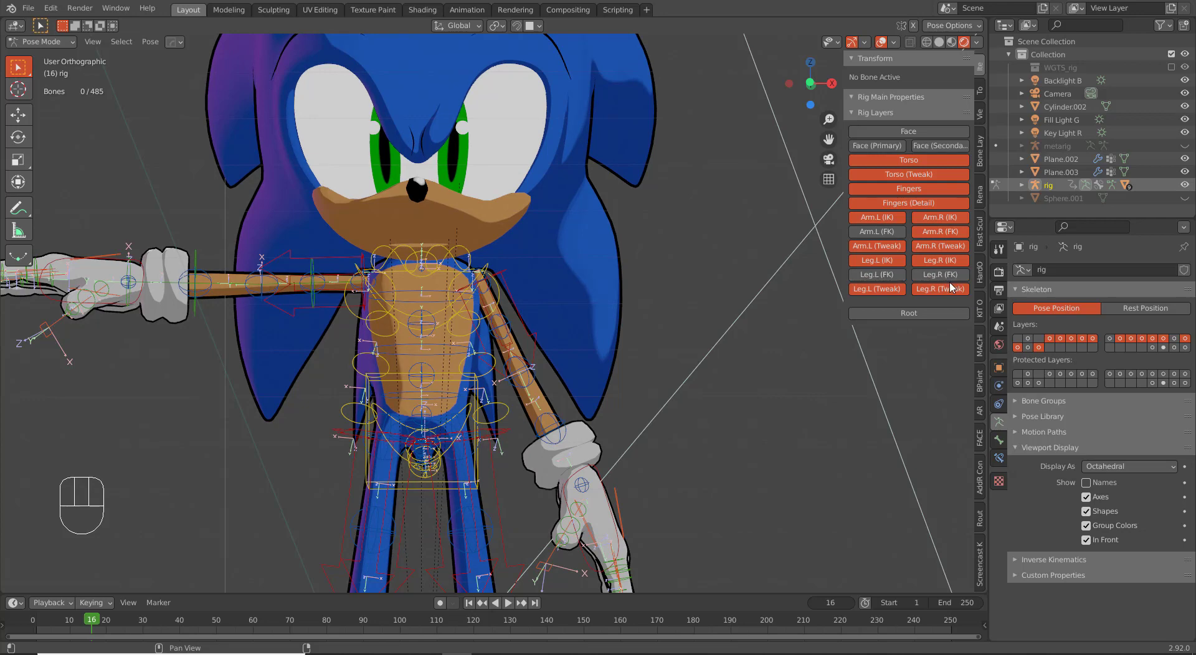
left_click(935, 315)
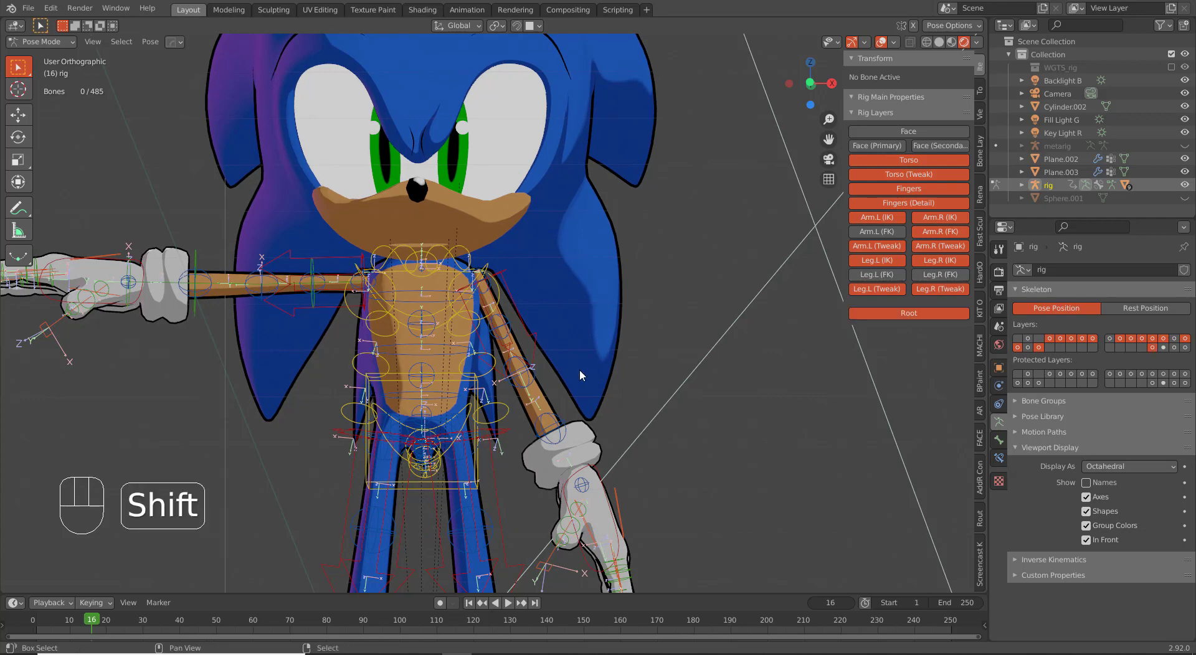
Step: Select the head bone in front view and try a free trackball rotation, cancelling it after checking the face
scroll(603, 248, "down", 8, "shift")
scroll(603, 248, "up", 4)
scroll(626, 267, "down", 4)
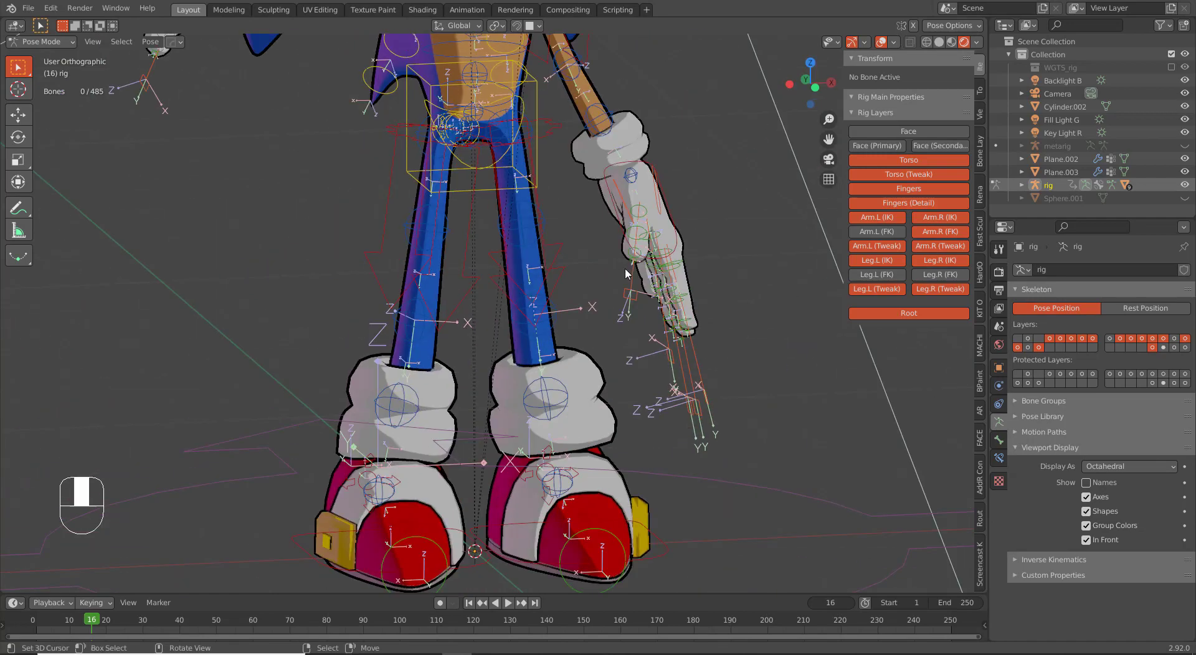
scroll(570, 272, "up", 8, "shift")
scroll(570, 301, "down", 3)
key("KP_1")
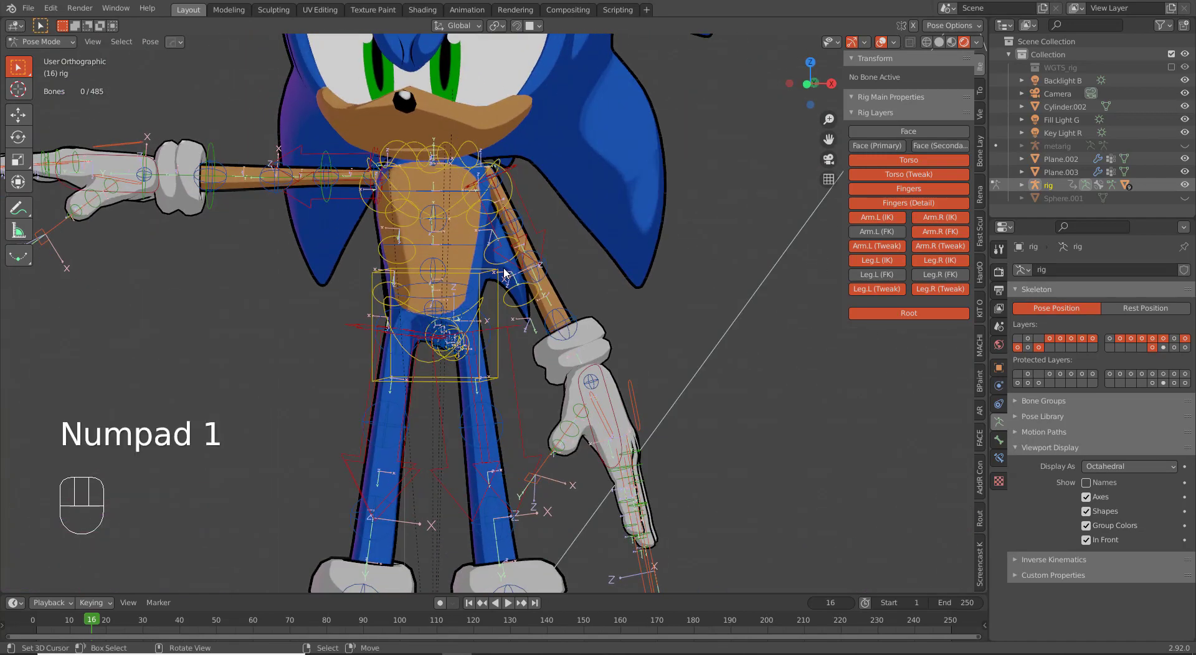
left_click(507, 144)
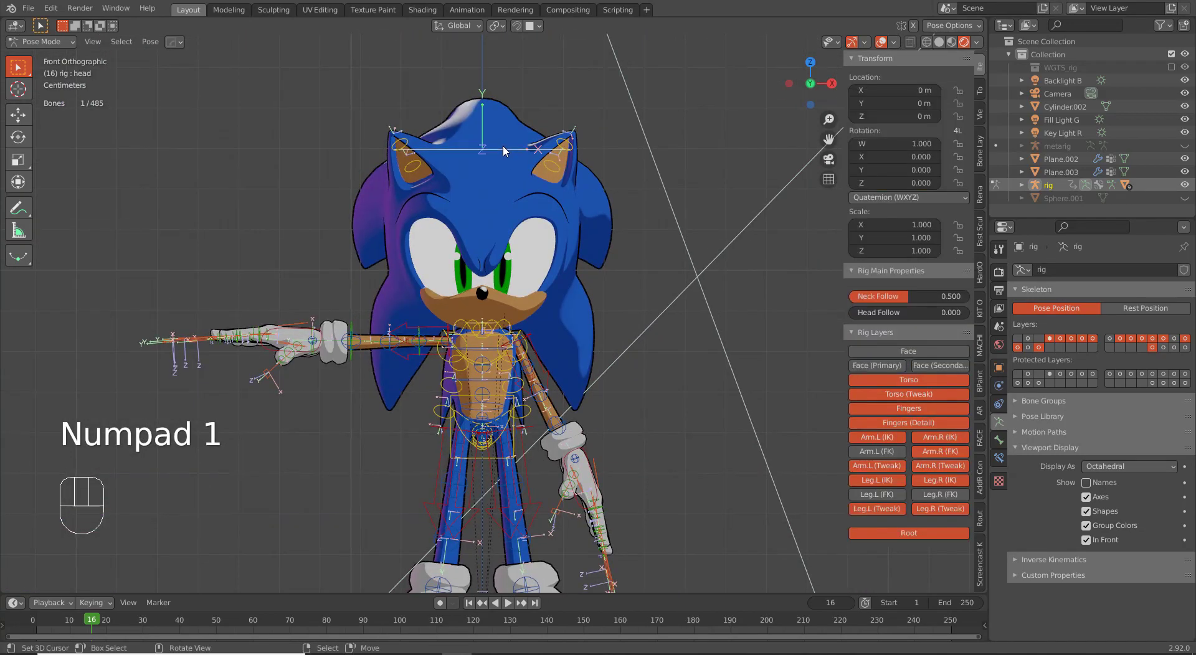
key("r")
key("r")
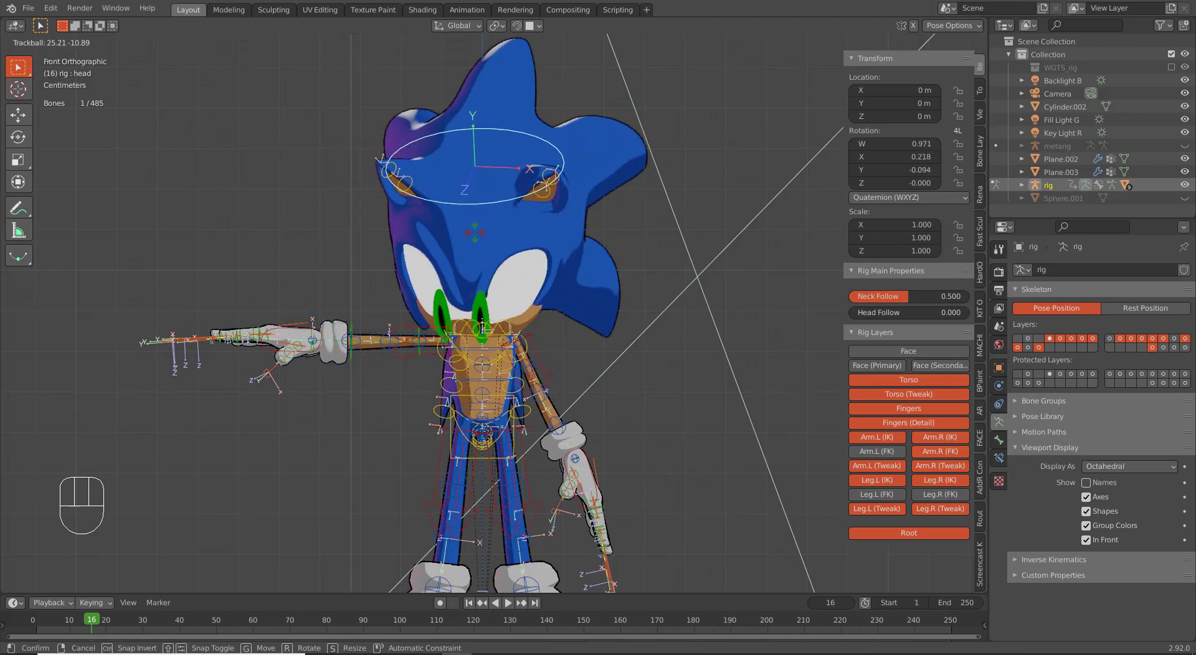
right_click(482, 205)
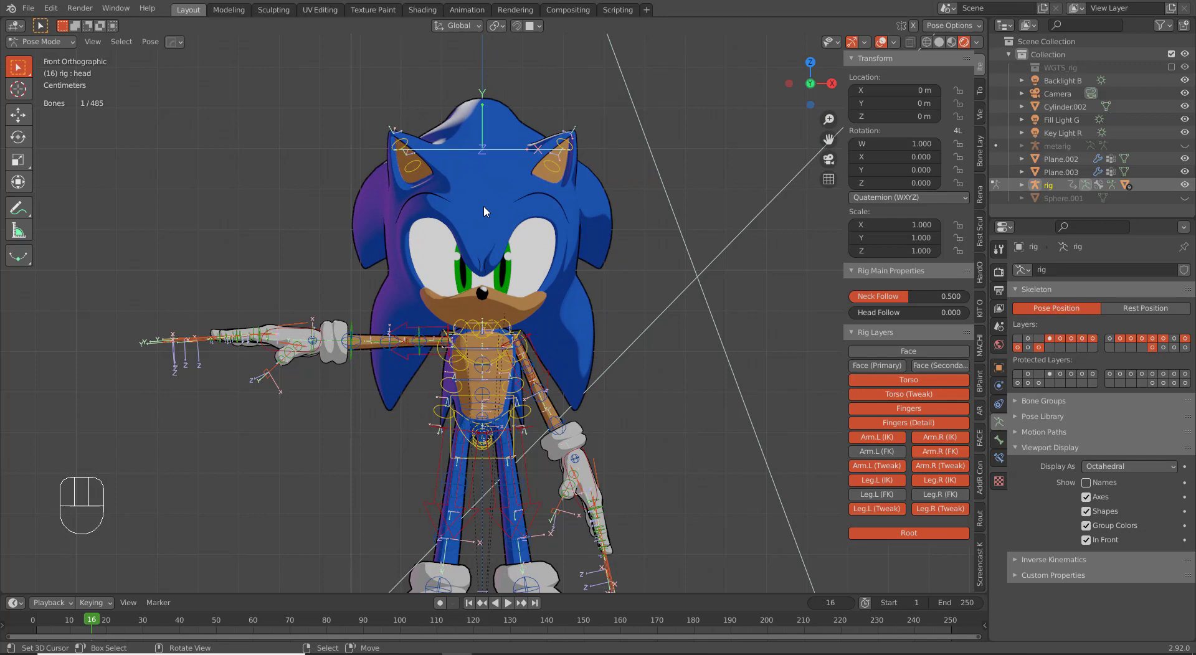
Step: In Object Mode, select the eye parts with iris Circle.001 active and move its Armature modifier above Shrinkwrap
scroll(483, 205, "up", 5)
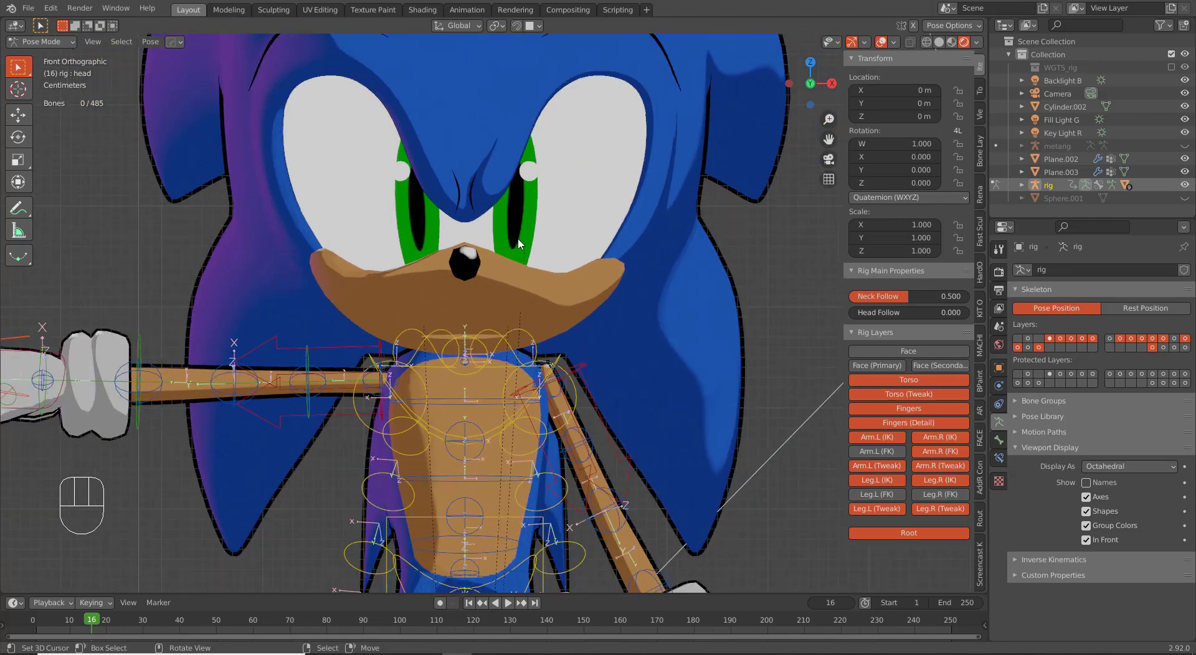
key("ctrl+Tab")
left_click(528, 172)
left_click(531, 175, "shift")
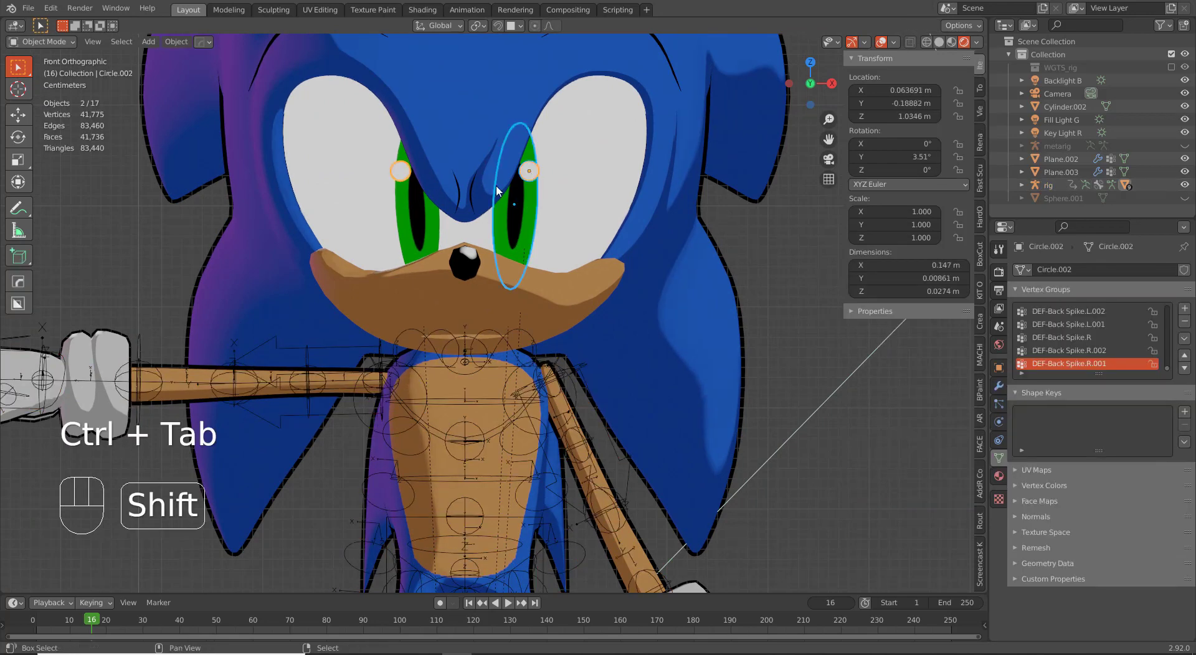
right_click(412, 235, "shift")
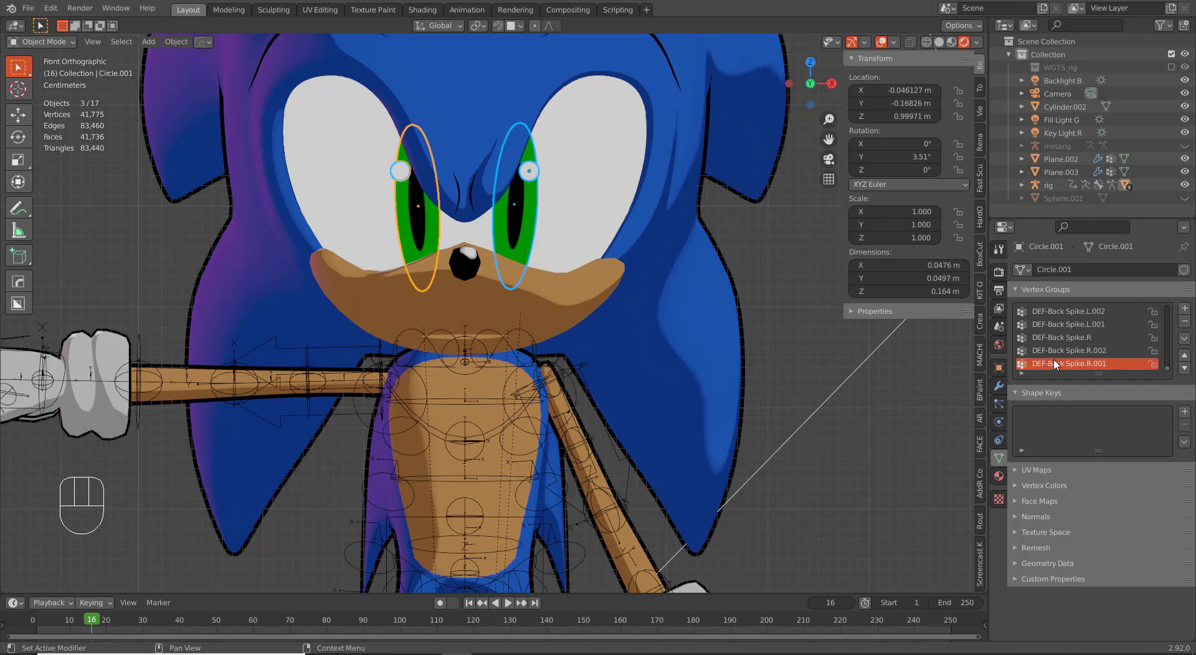
left_click(998, 388)
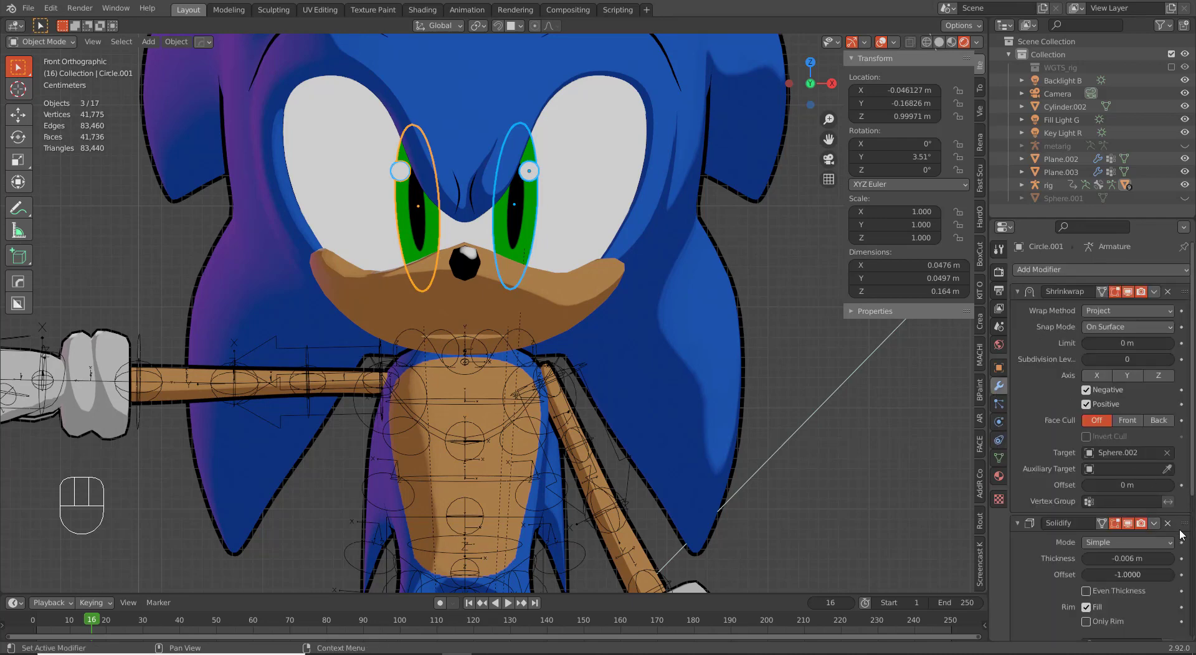
scroll(1182, 534, "down", 9)
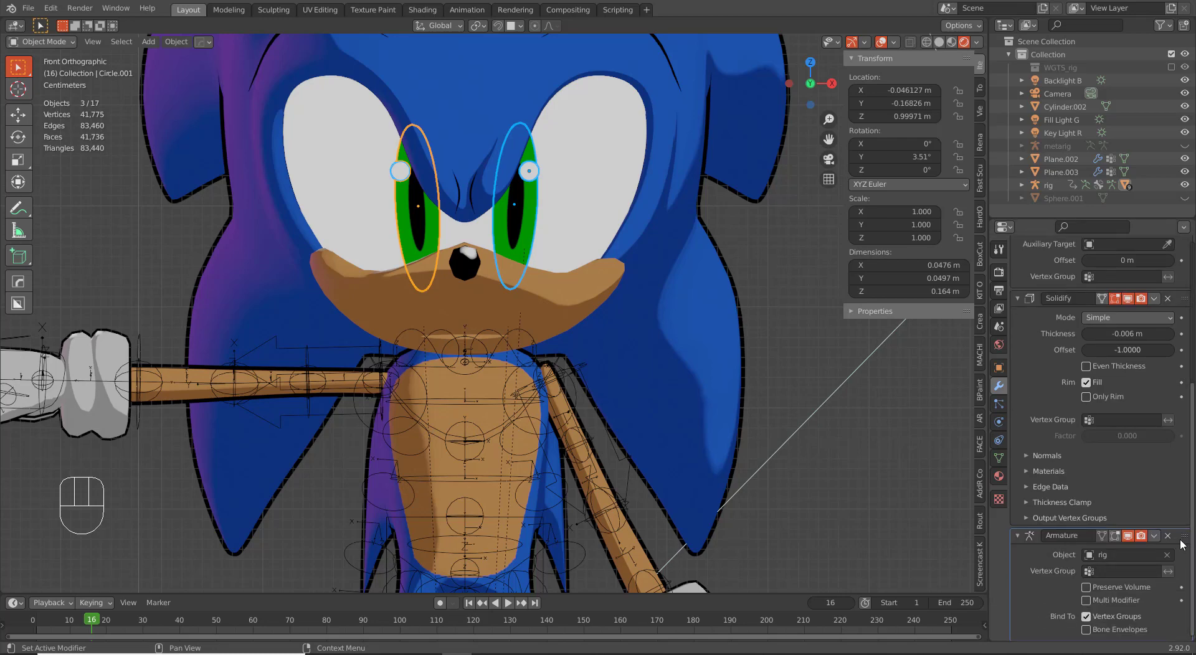
left_click_drag(1181, 544, 1120, 269)
Step: Put the rig in Pose Mode, test a free trackball rotation of the head bone to check the eyes, and cancel it
scroll(611, 297, "down", 4)
left_click(531, 113)
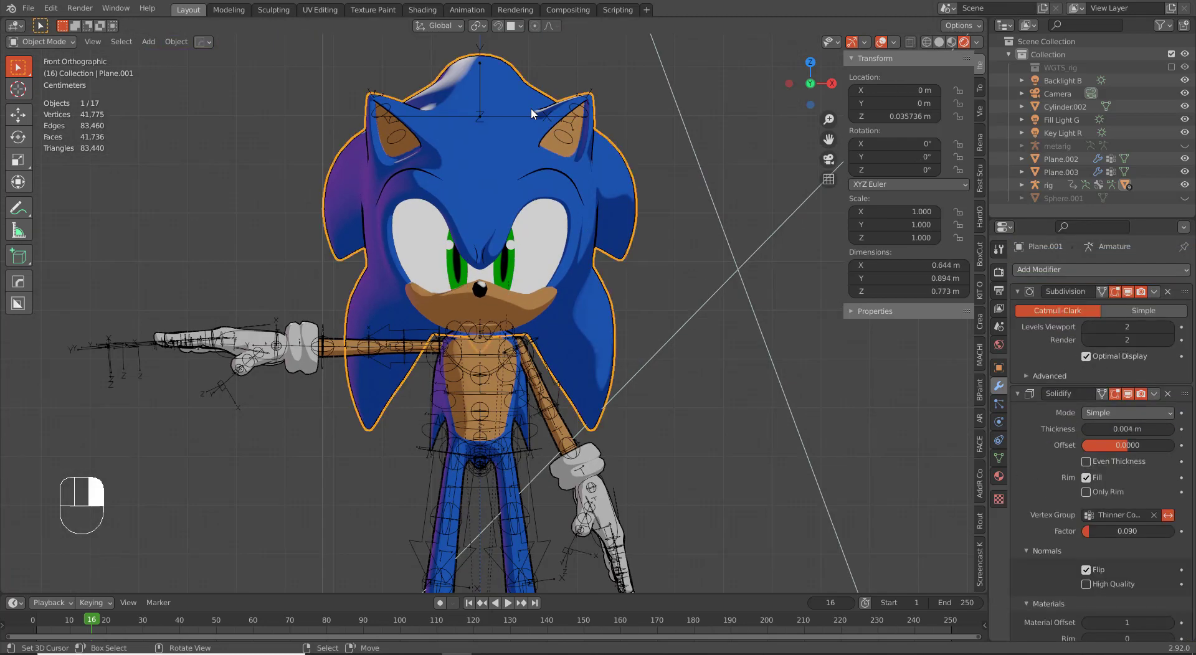
left_click(529, 110)
key("ctrl+Tab")
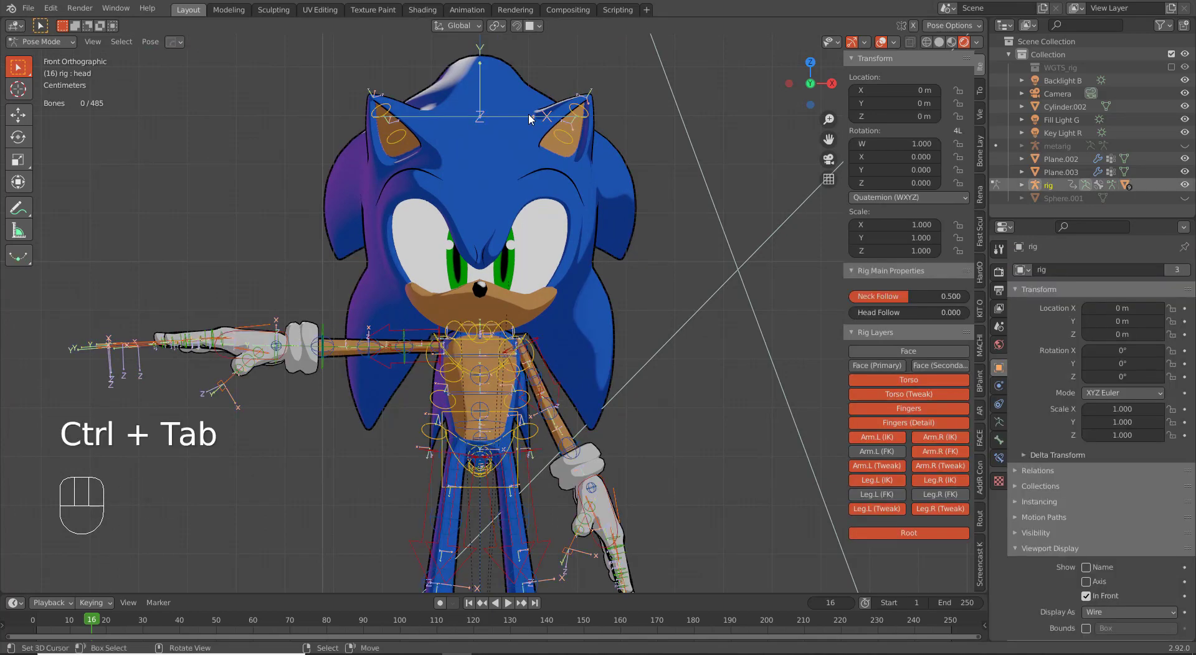
key("r")
key("r")
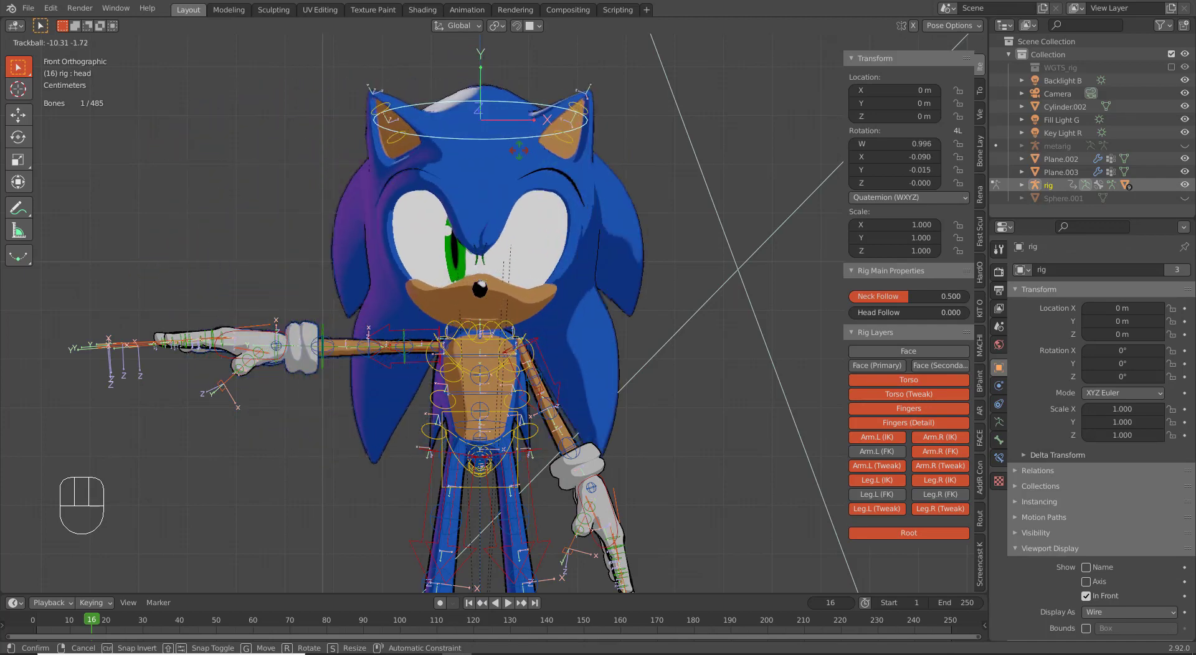
right_click(517, 149)
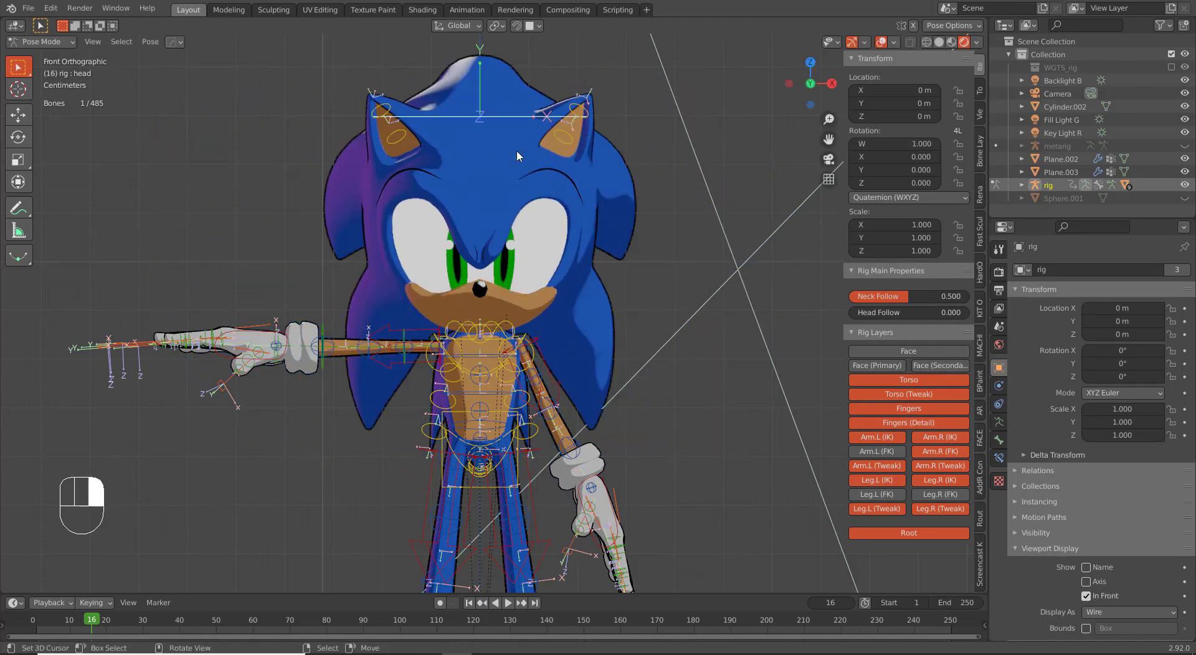
right_click(508, 261)
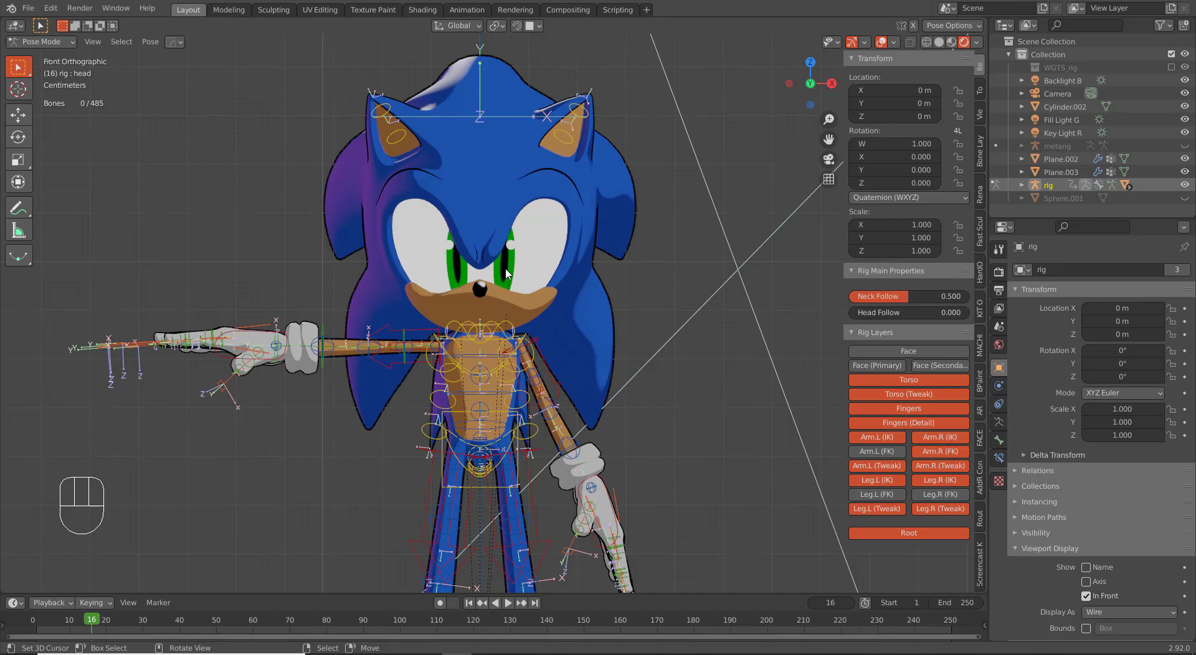
Step: In Object Mode, select the iris object Circle and move its Armature modifier above Shrinkwrap
key("ctrl+Tab")
right_click(505, 268)
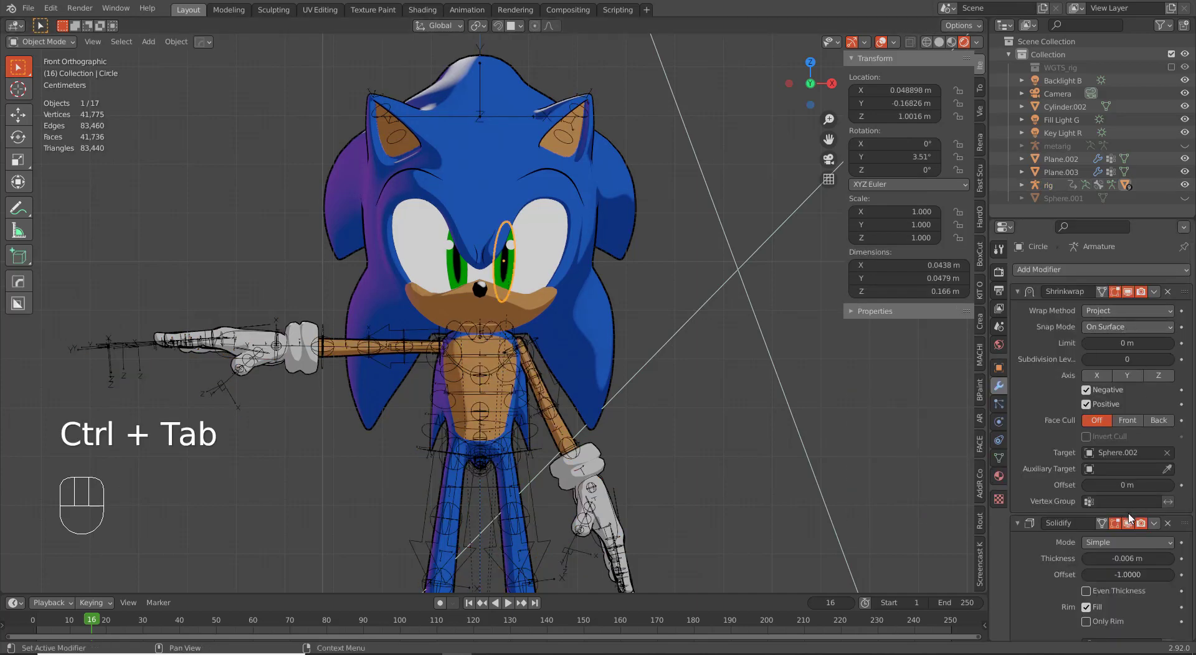
scroll(1129, 515, "down", 9)
left_click_drag(1184, 537, 1106, 231)
scroll(546, 212, "up", 3)
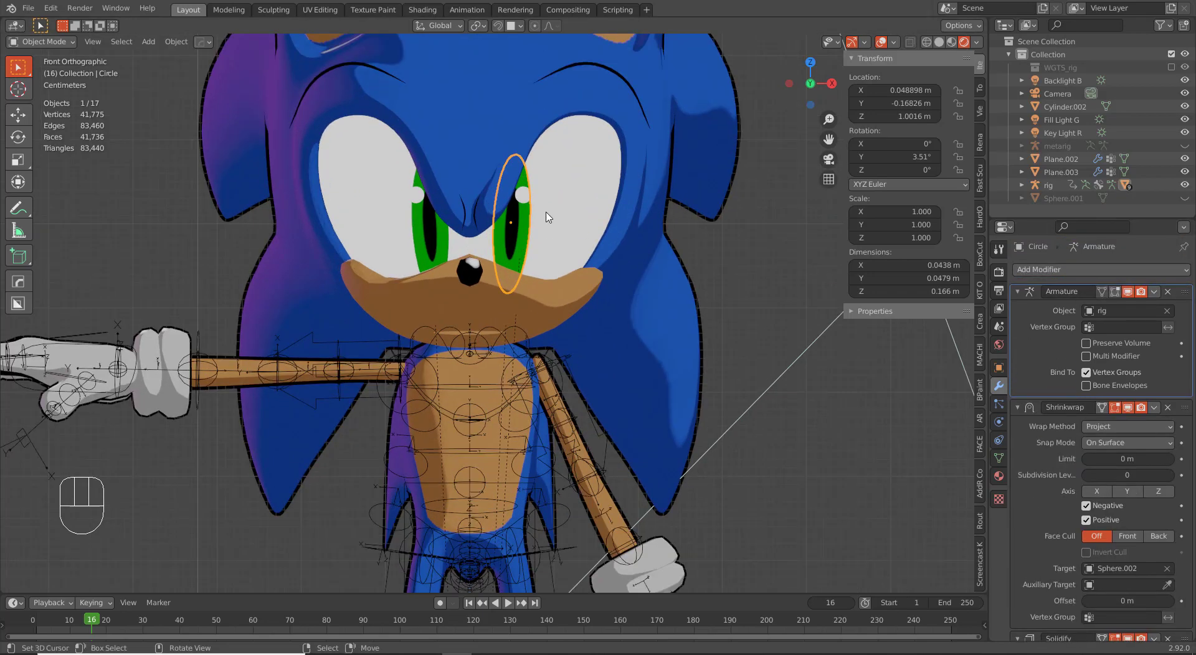
Step: Select the eye highlights Circle.002 and move their Armature modifier above Solidify to the start of the stack
right_click(529, 197)
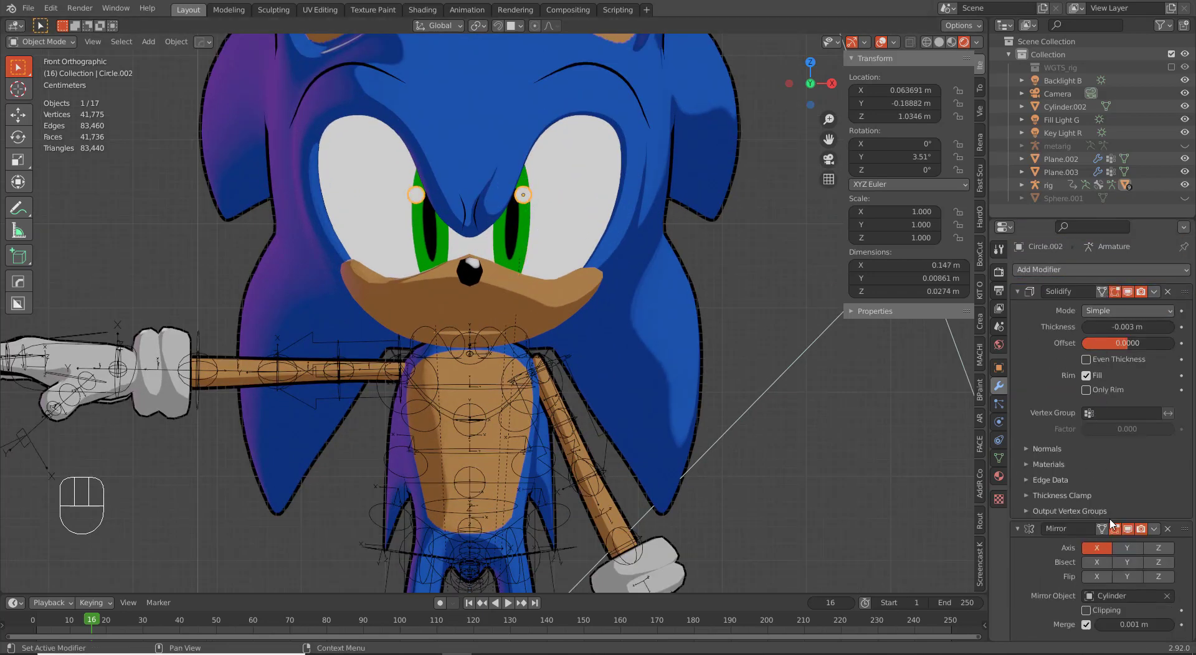
scroll(1125, 537, "down", 5)
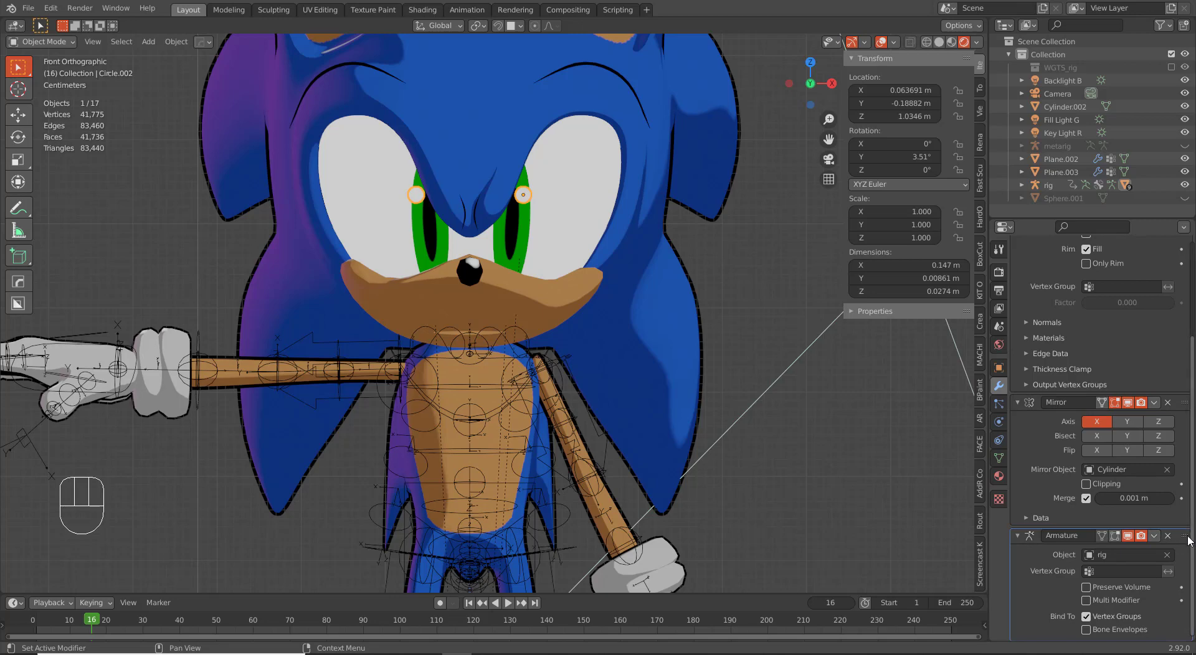
left_click_drag(1186, 537, 1133, 197)
scroll(518, 125, "down", 3)
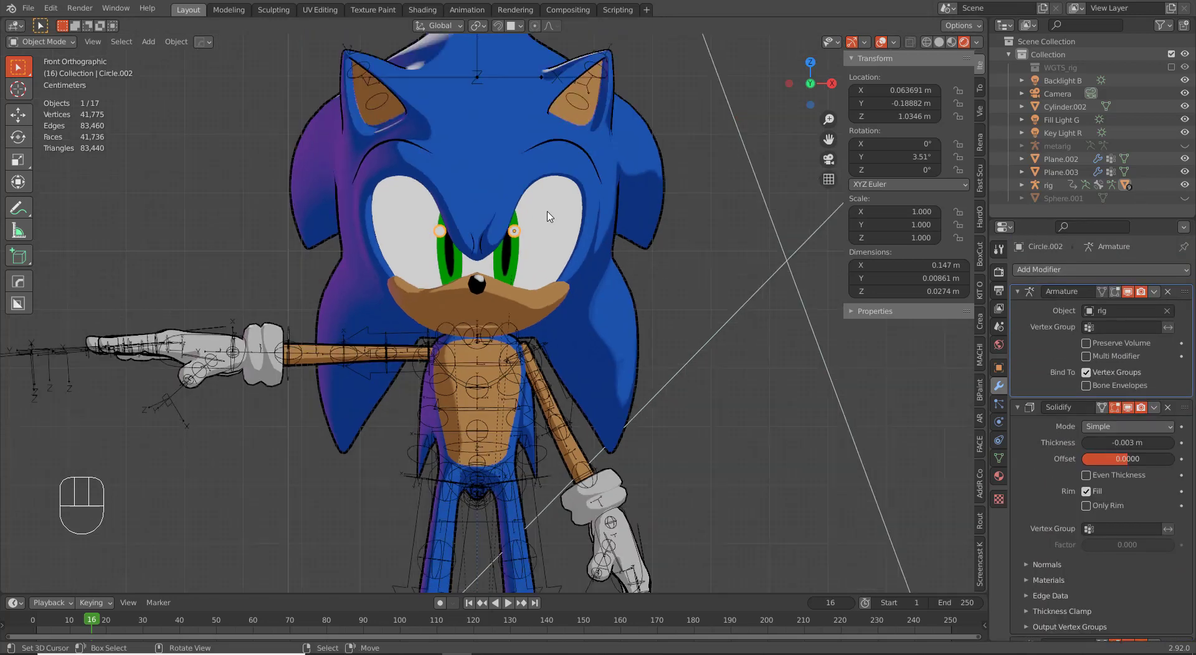
Step: Return the rig to Pose Mode and test a trackball rotation of the head bone with the reordered eye modifiers, cancelling it
left_click(518, 125)
key("ctrl+Tab")
left_click(515, 119)
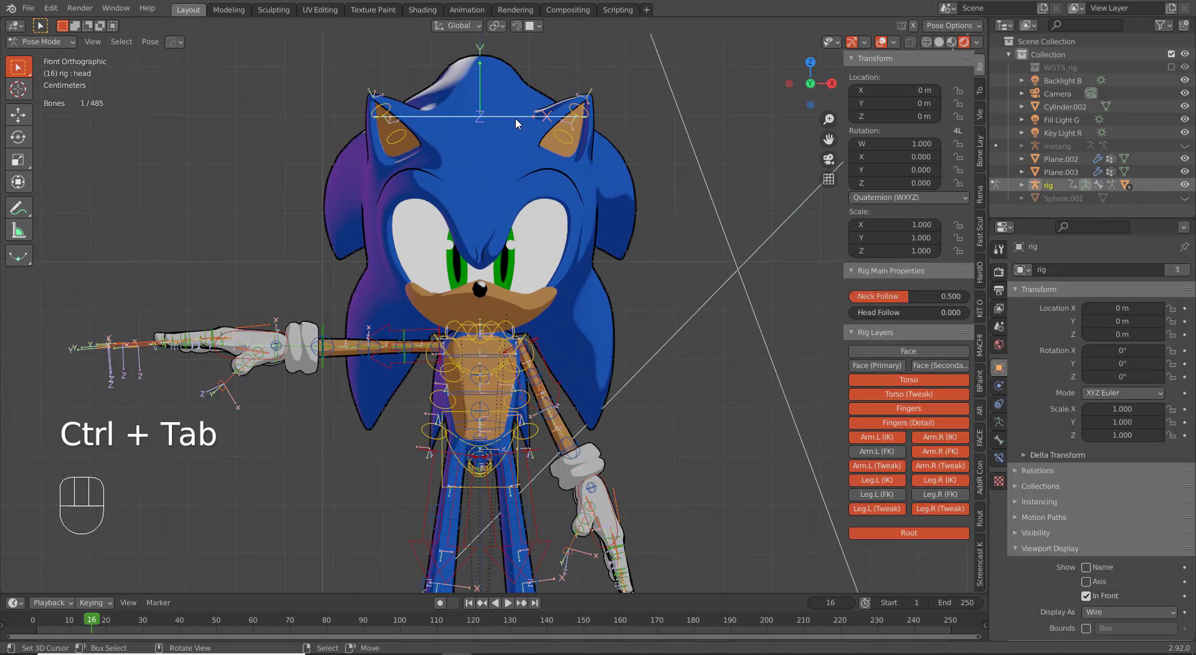
key("r")
key("r")
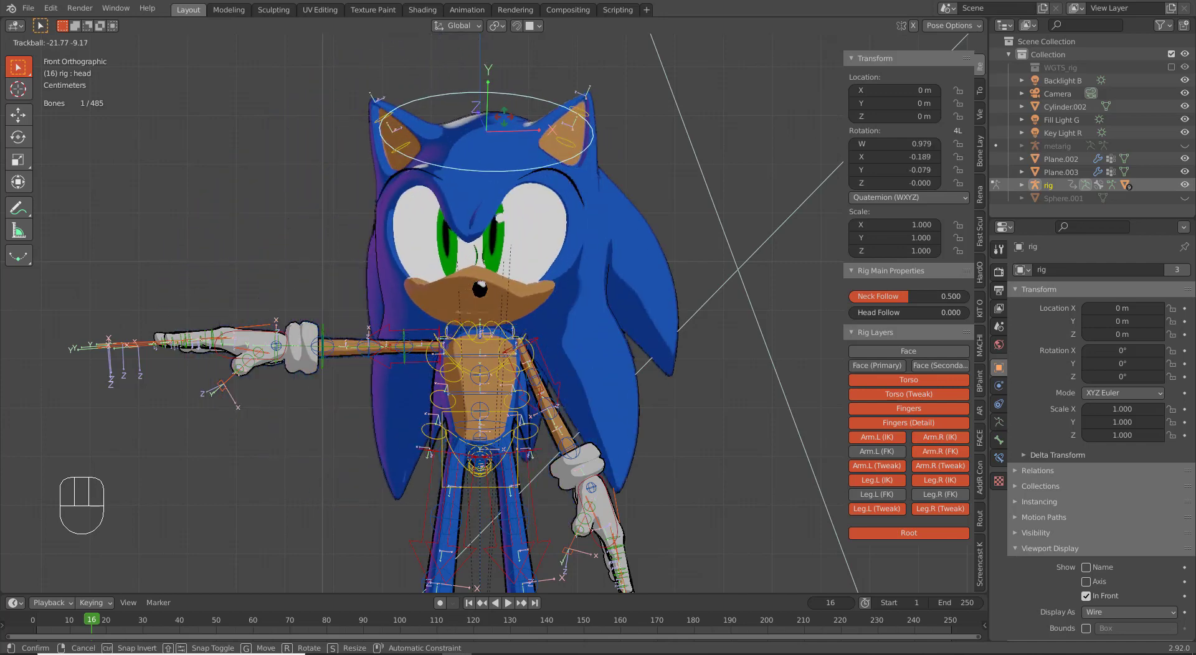
right_click(454, 241)
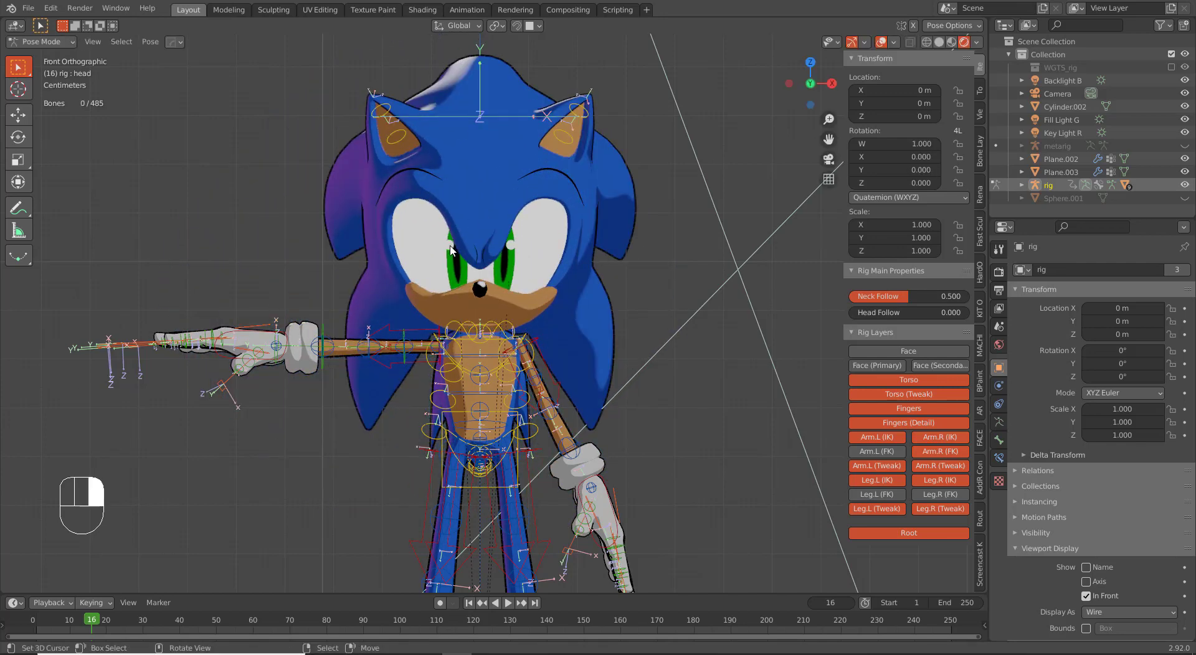
Step: In Object Mode, select the eye highlights Circle.002 and examine their Armature, Solidify and Mirror modifiers up close
key("ctrl+Tab")
left_click(451, 249)
left_click(451, 249)
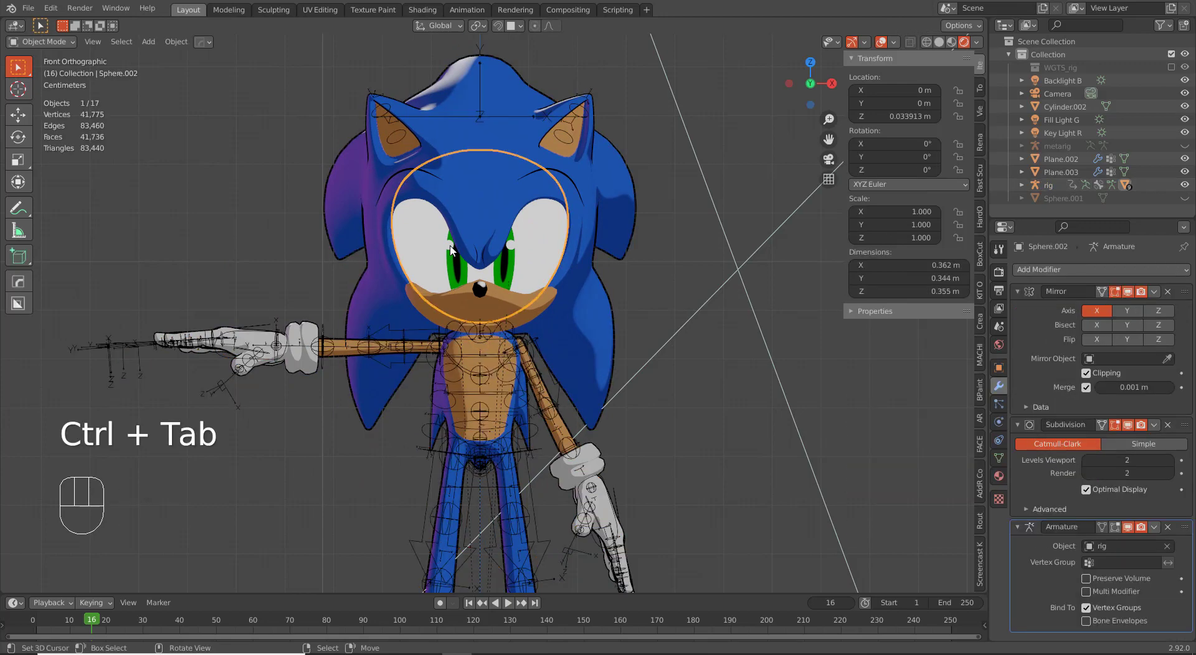
left_click(451, 250)
scroll(450, 280, "up", 6)
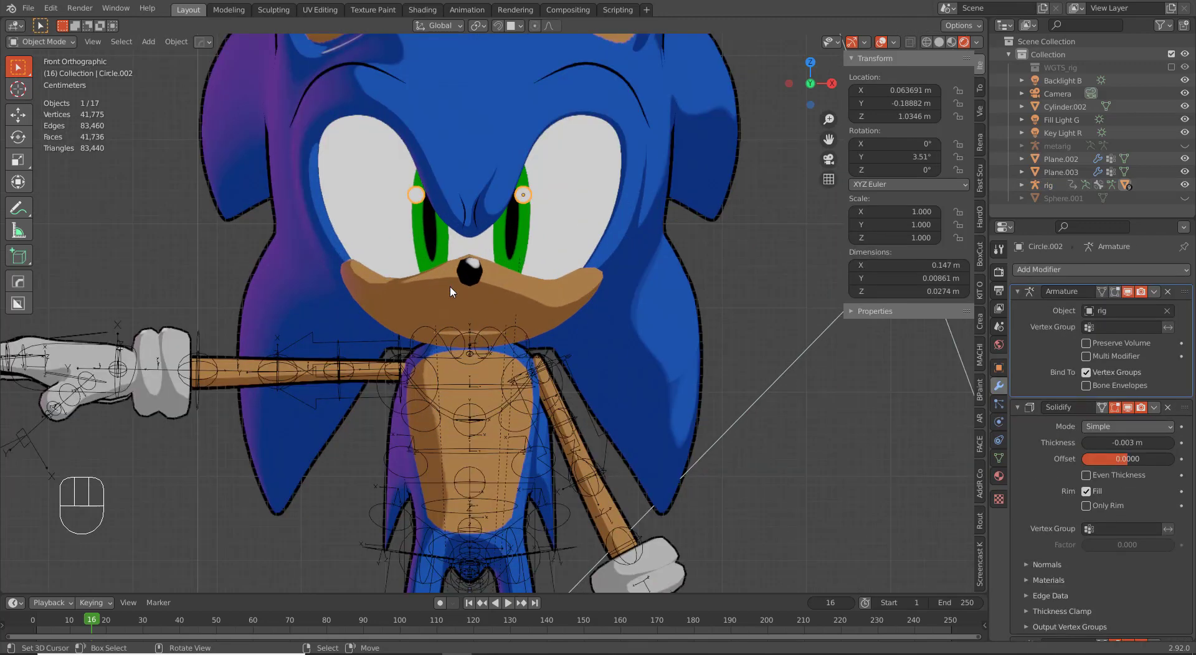
middle_click_drag(443, 196, 444, 256, "shift")
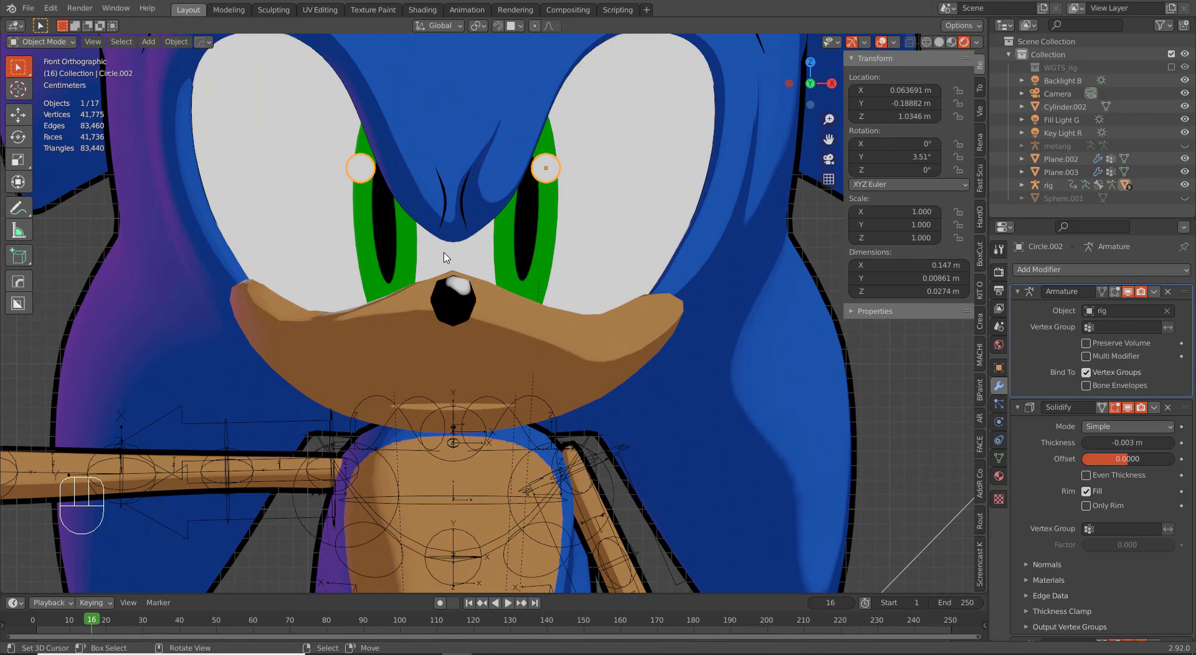
scroll(1132, 483, "down", 5)
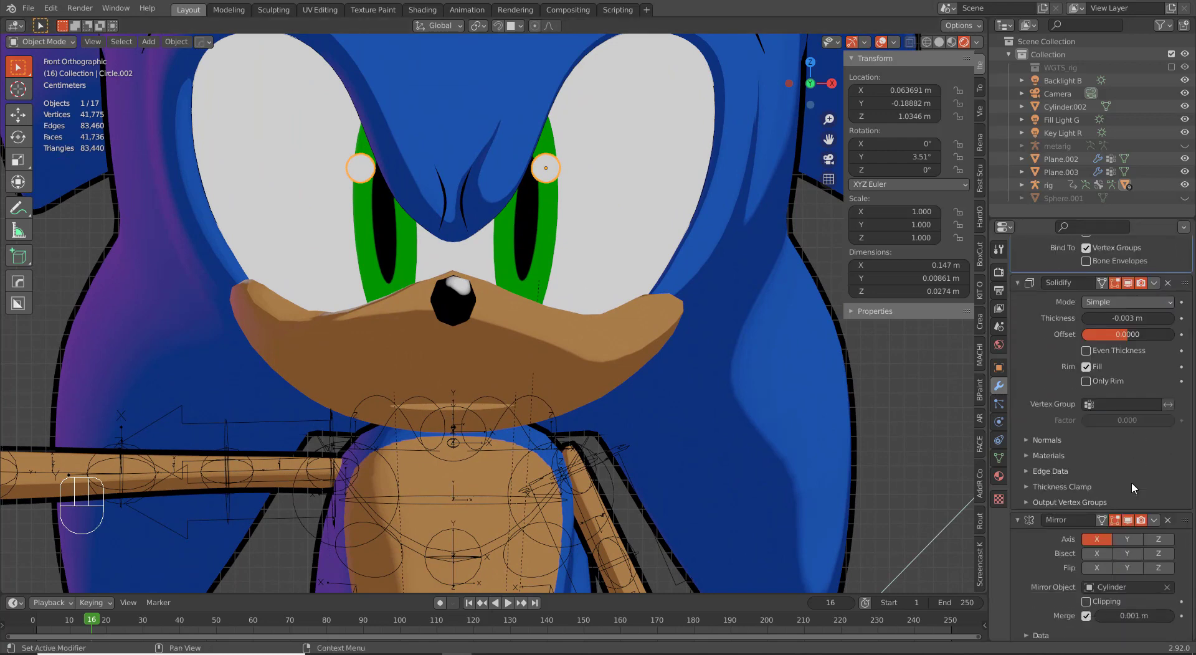
scroll(1132, 488, "up", 4)
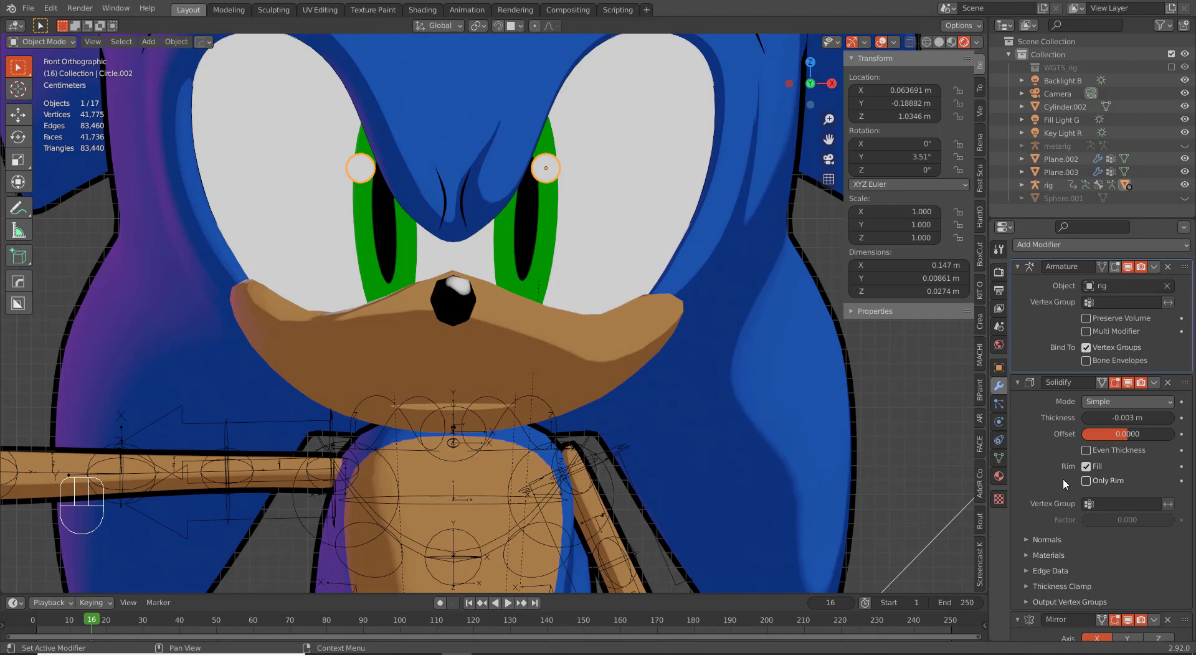
scroll(588, 333, "down", 3)
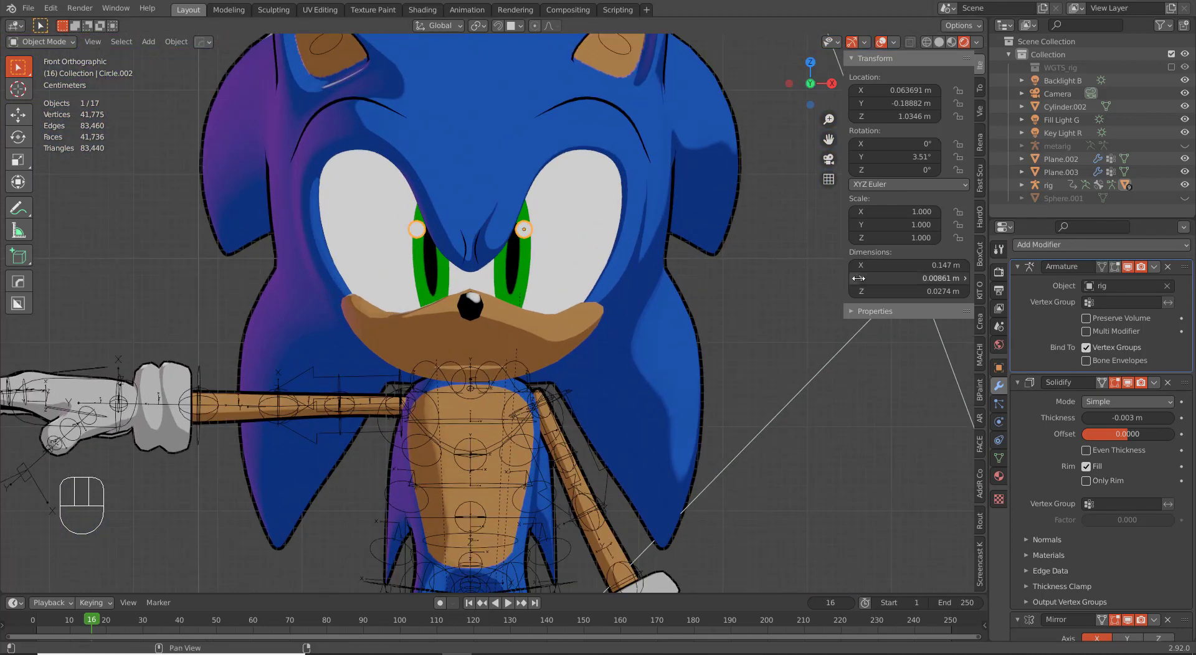
left_click(616, 111)
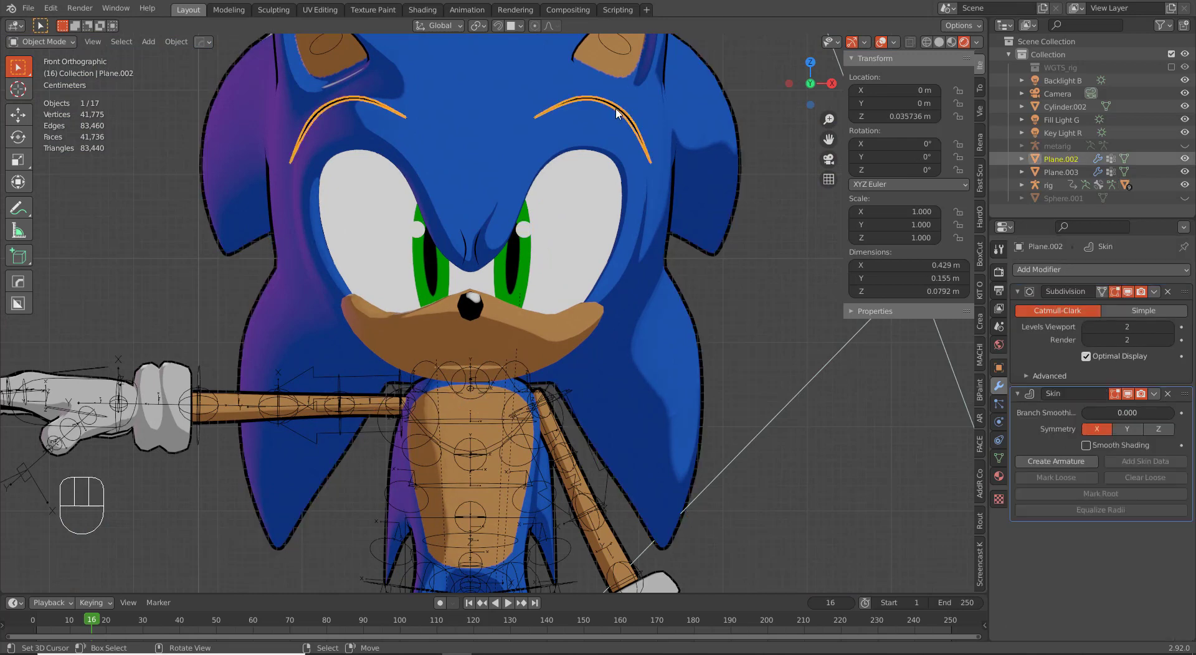
key("shift")
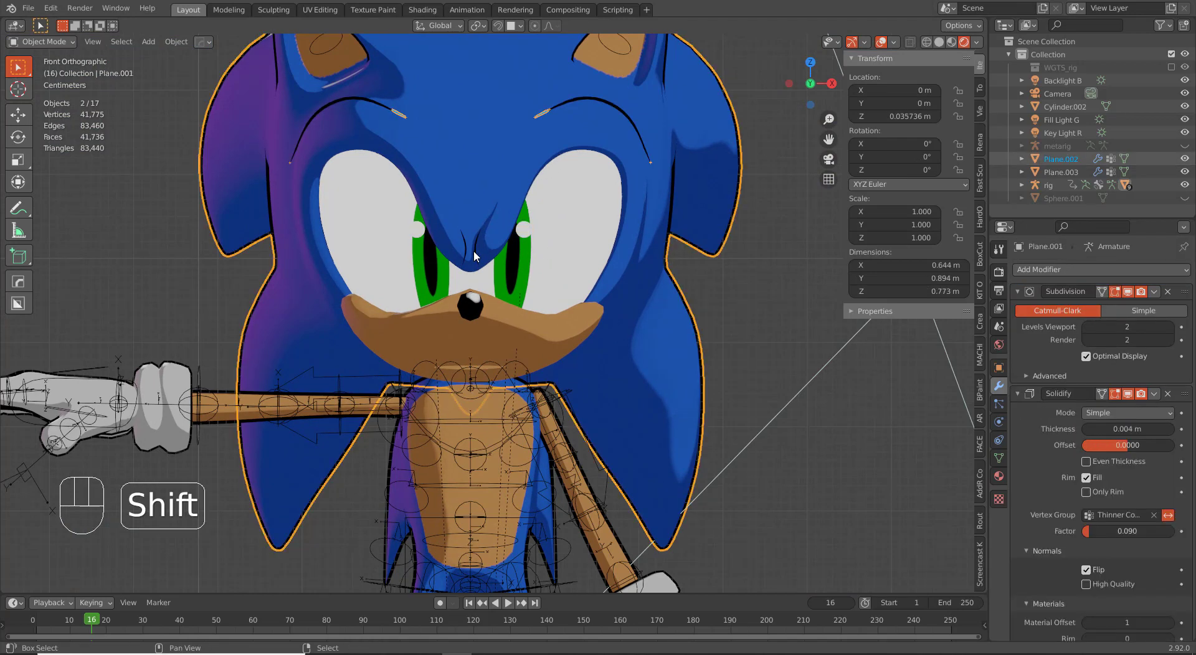
left_click(474, 255)
right_click(564, 104, "shift")
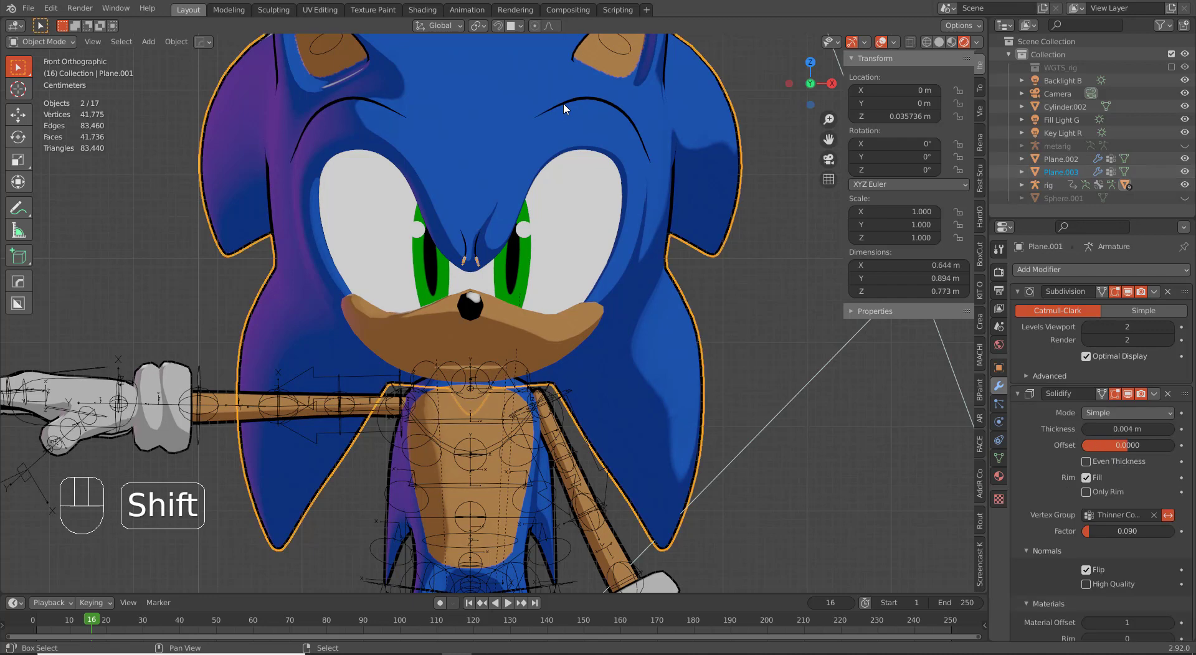
right_click(564, 105, "shift")
right_click(564, 104, "shift")
right_click(564, 104, "shift")
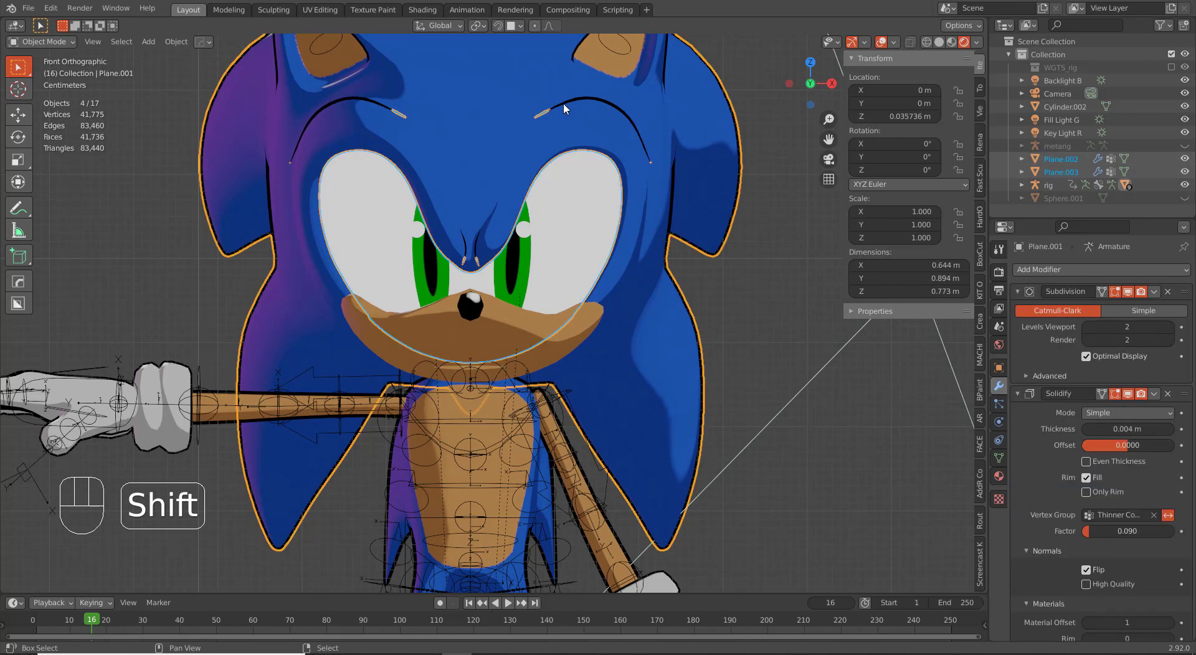
Step: Select only the blue head mesh Plane.001 and hide it to expose the facial lines
scroll(517, 168, "up", 5)
left_click(517, 168)
left_click(478, 191)
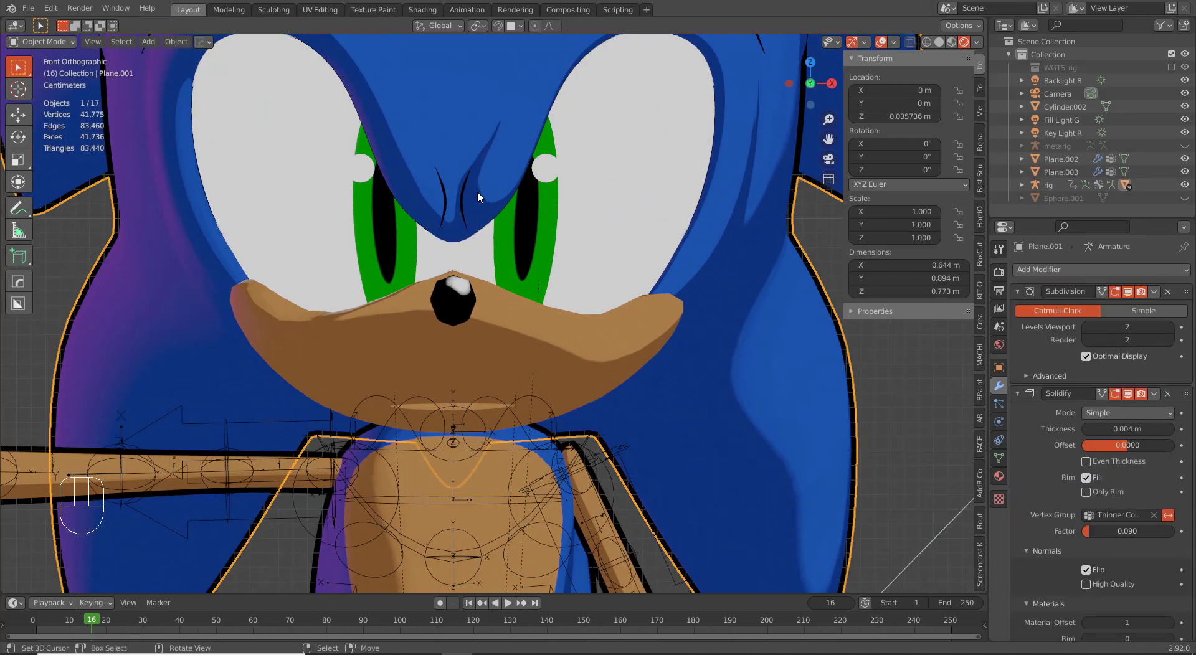
key("h")
Step: Select the nose crease lines Plane.003 and the brow lines Plane.002, with the rig as the active object
left_click(464, 206)
scroll(502, 180, "down", 3)
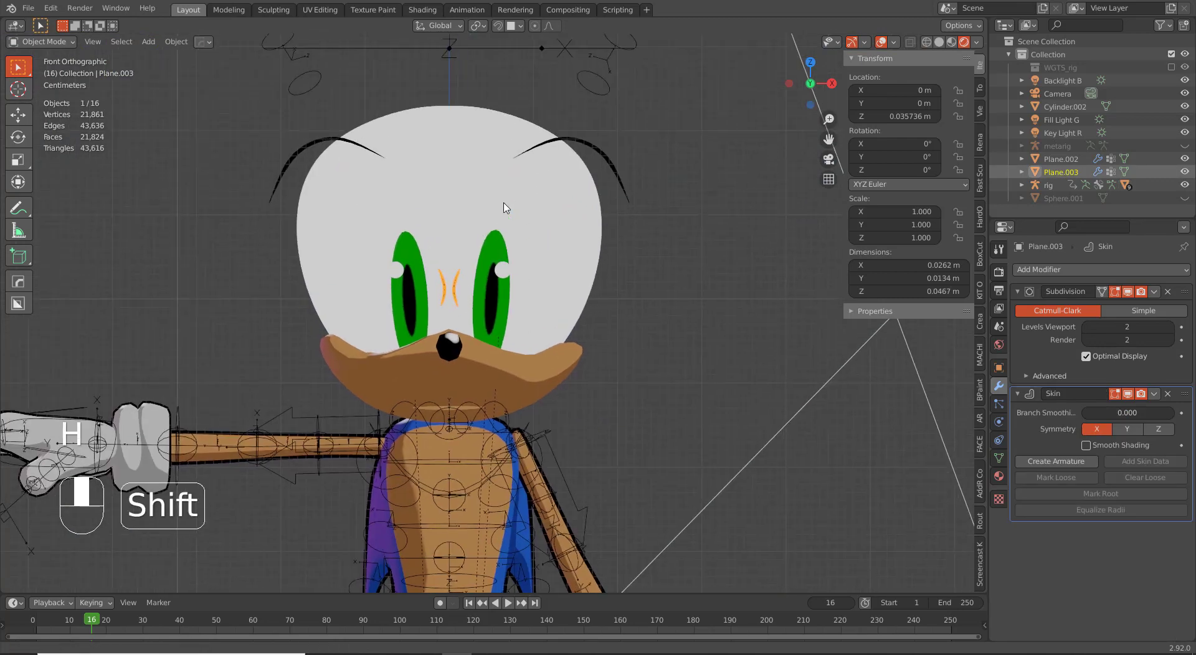
left_click(583, 152, "shift")
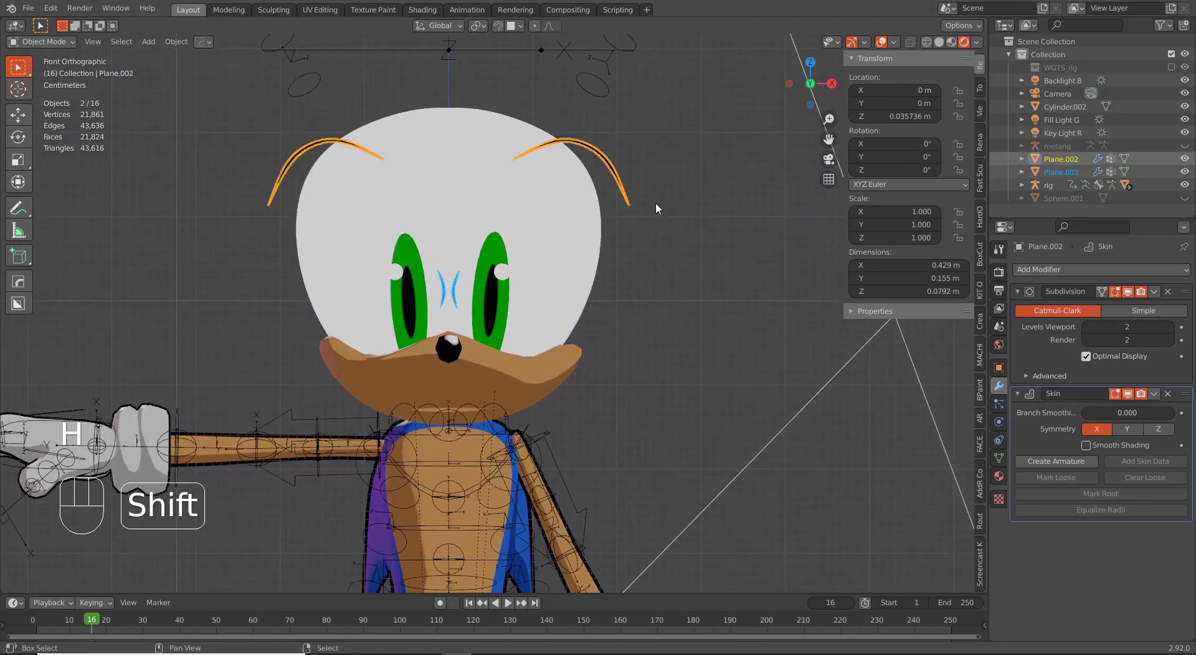
left_click(596, 95, "shift")
Step: Try parenting the brow and nose lines to the rig with automatic weights, and undo the parenting
key("ctrl+p")
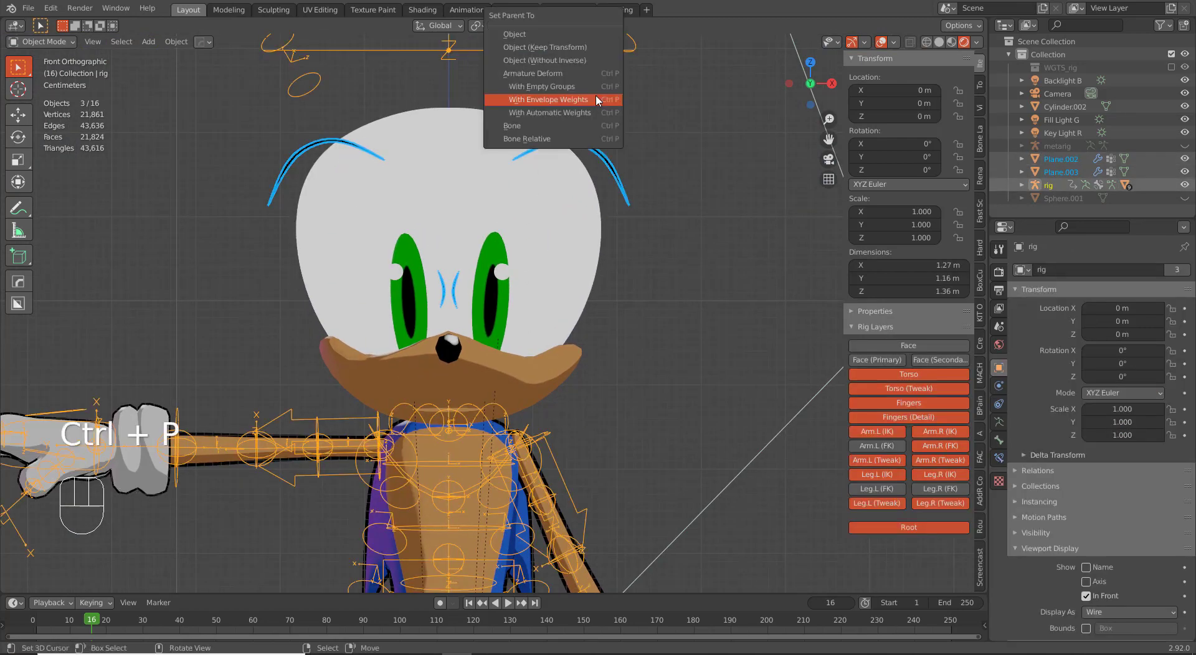
left_click(592, 113)
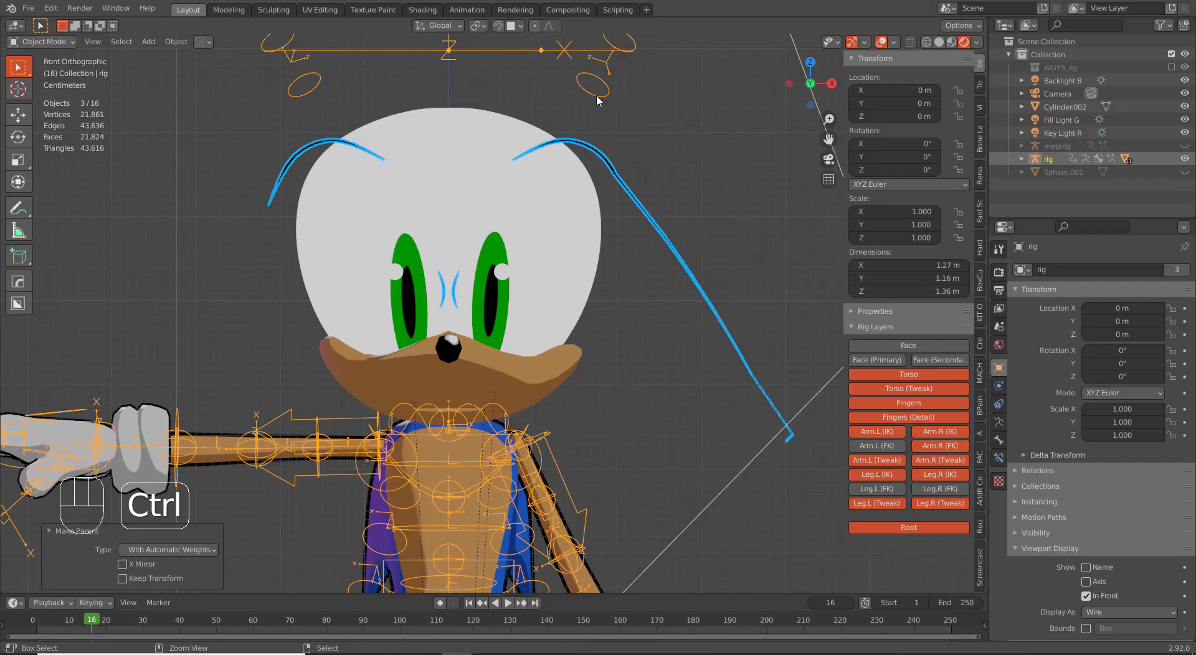
key("ctrl+z")
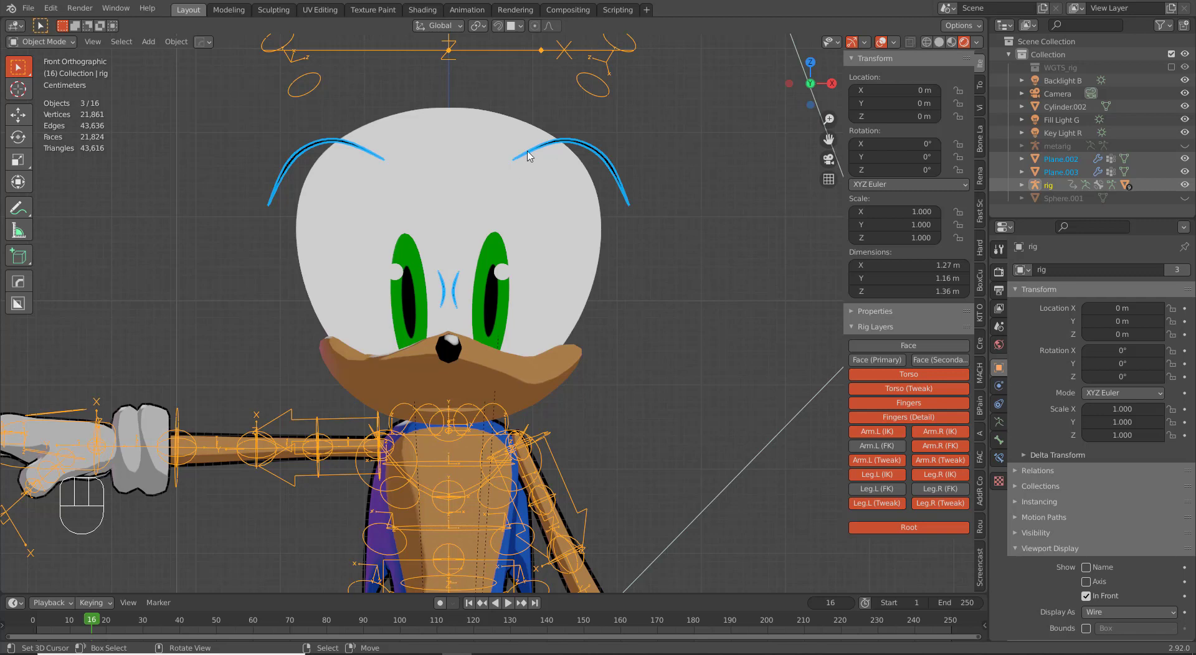
Step: Parent the brow lines and nose crease lines to the rig using Armature Deform With Automatic Weights
key("shift")
key("ctrl")
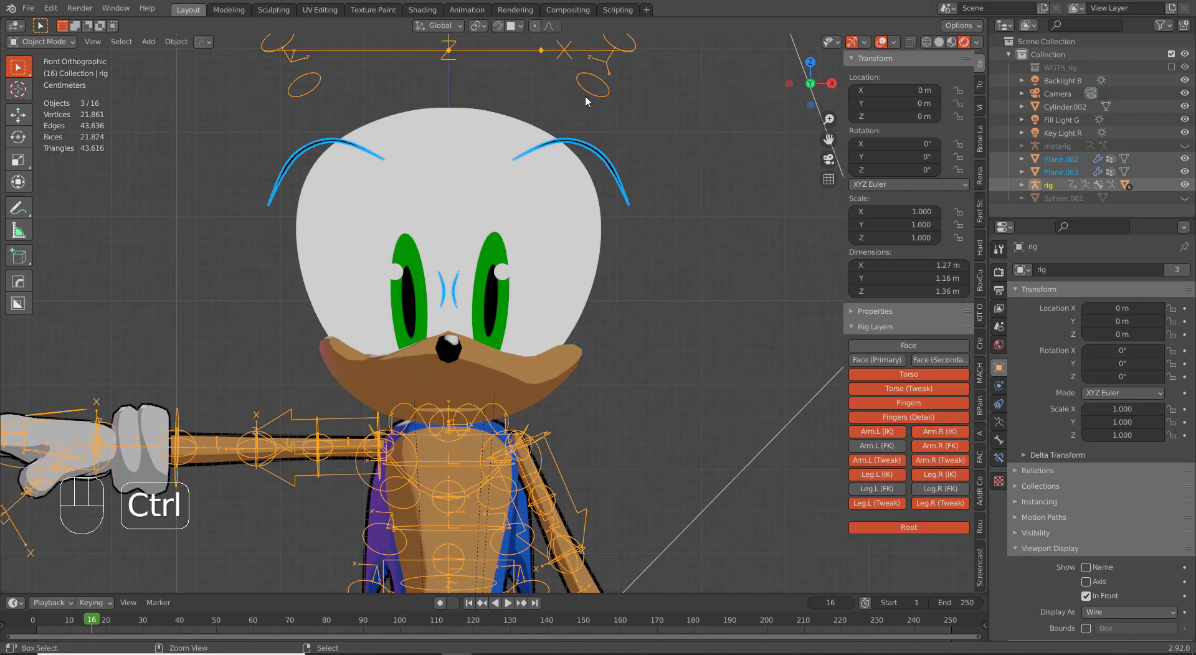
key("ctrl+p")
left_click(573, 113)
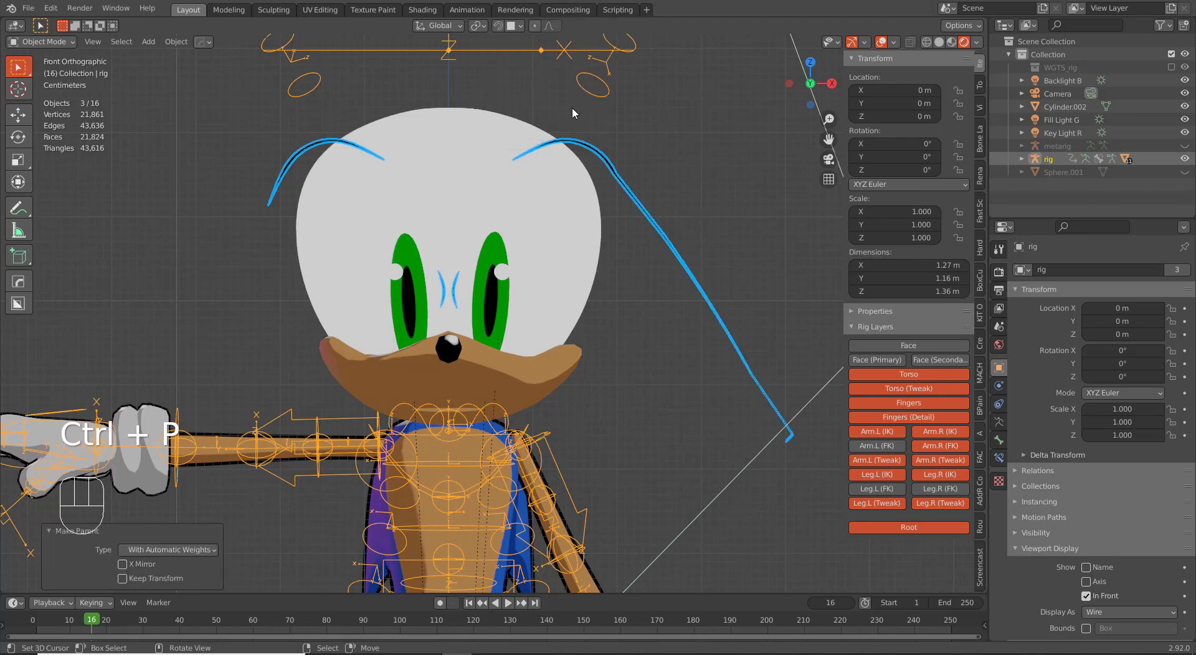
scroll(613, 178, "down", 2)
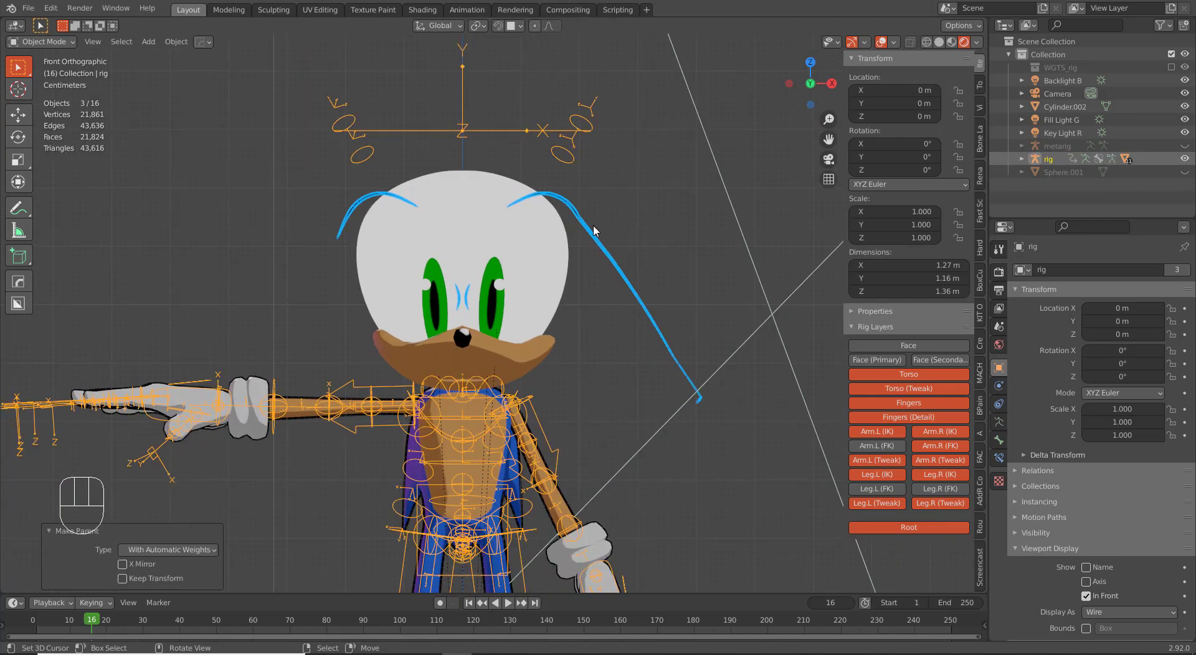
Step: Examine the vertex group list of the brow lines Plane.002 for bones pulling the stretched end away from the head
left_click(580, 221)
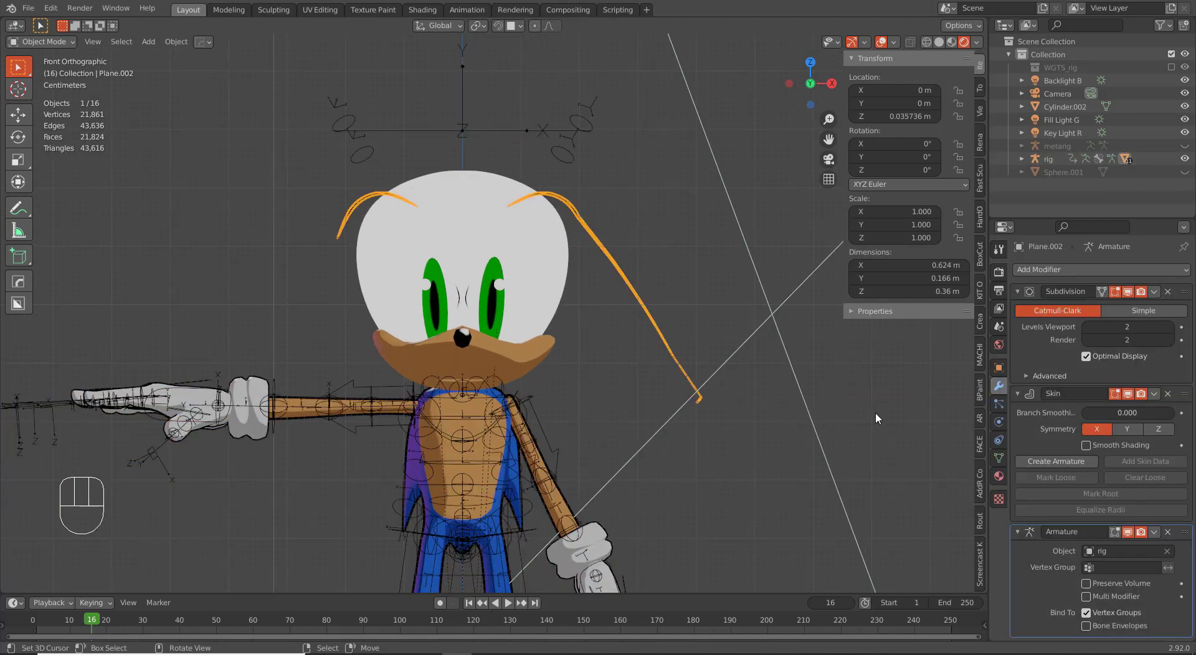
left_click(999, 458)
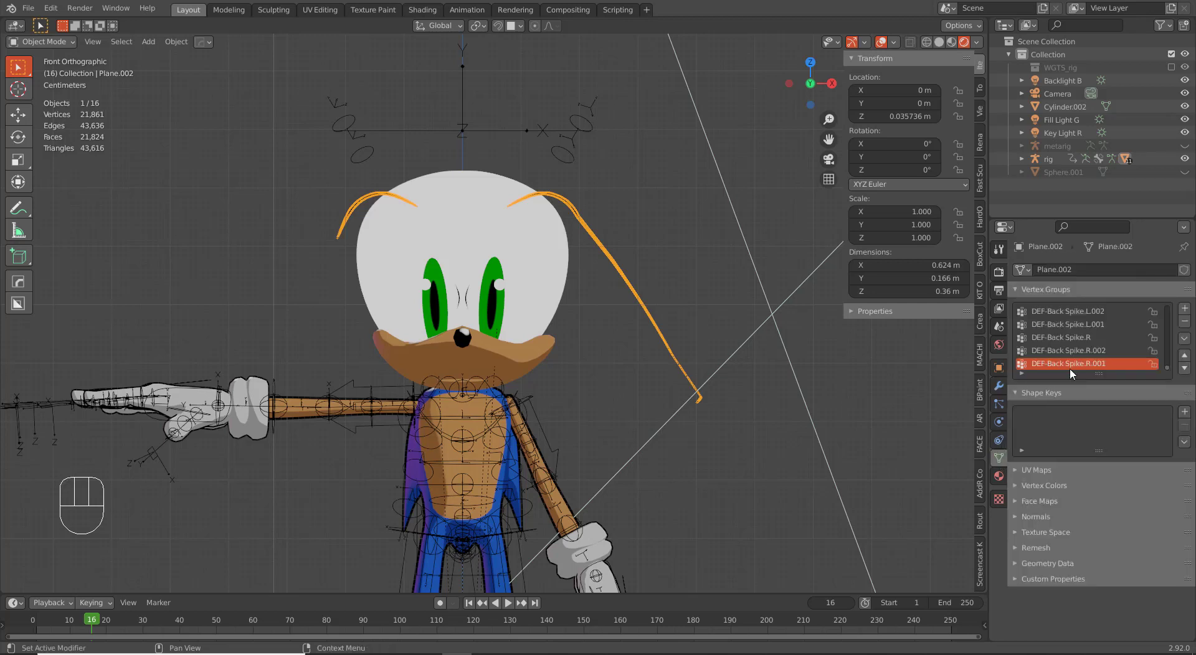
scroll(1072, 366, "down", 8)
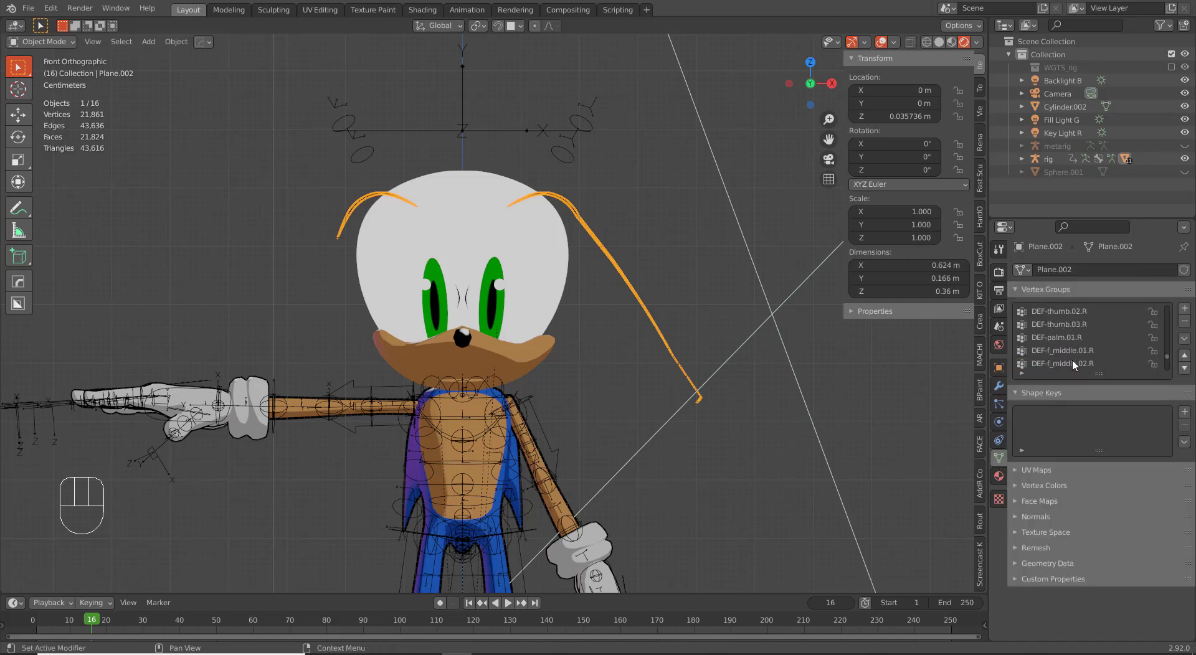
scroll(1074, 361, "up", 5)
scroll(1079, 357, "down", 5)
scroll(1065, 356, "up", 10)
scroll(1065, 356, "up", 4)
scroll(1055, 356, "down", 4)
left_click(1057, 351)
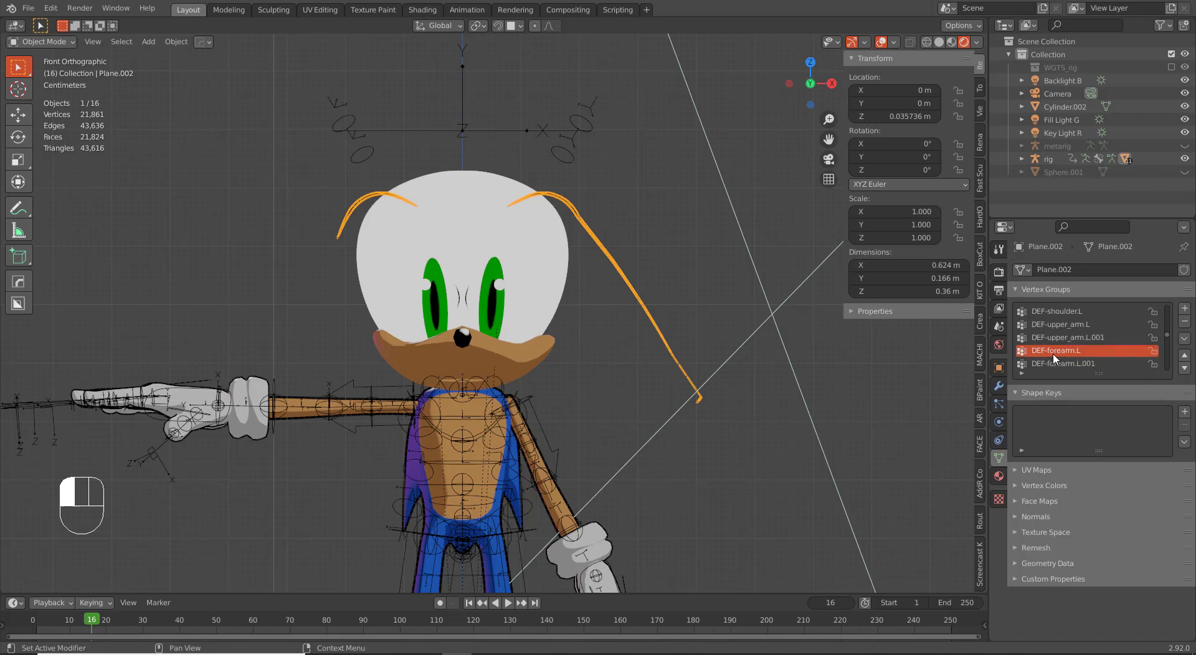
scroll(1058, 356, "down", 2)
scroll(1053, 361, "down", 10)
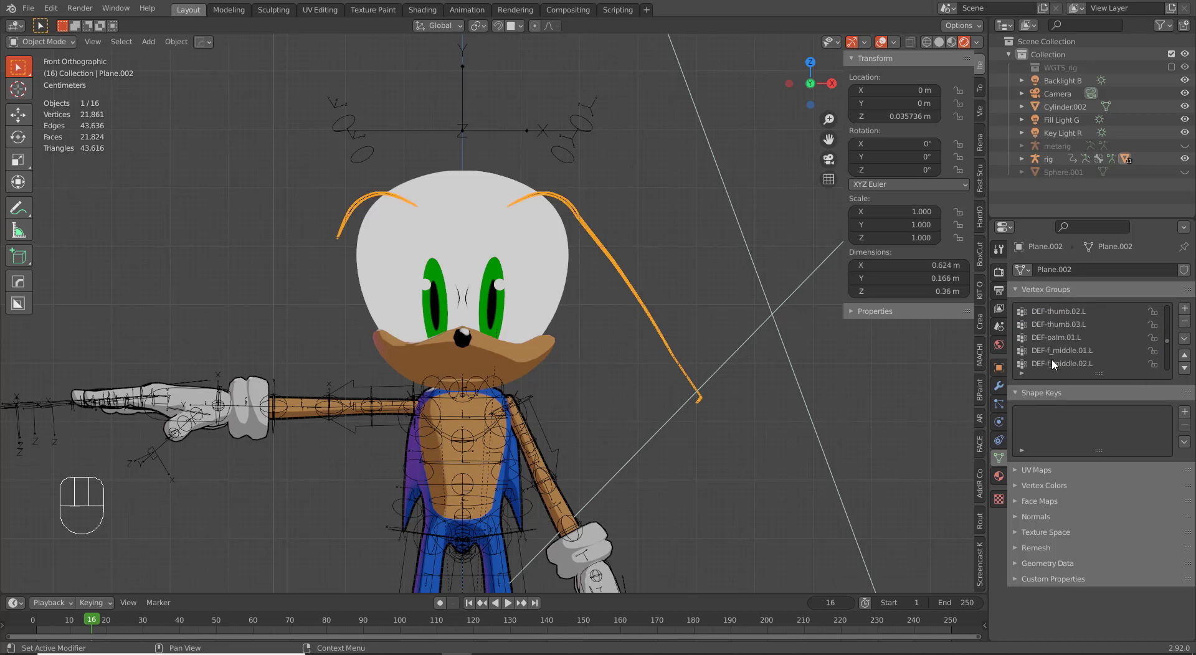
scroll(1052, 358, "down", 15)
scroll(1051, 363, "down", 10)
scroll(1051, 364, "down", 10)
scroll(1051, 365, "up", 2)
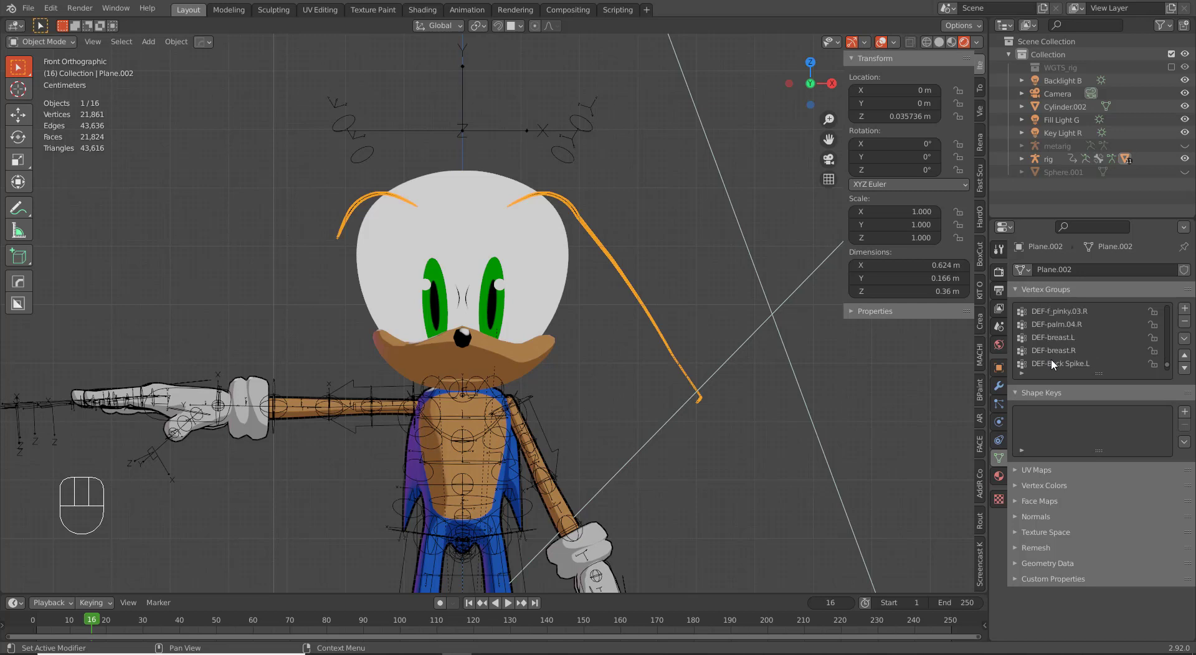
Step: Remove the brow lines' vertex groups one by one from DEF-palm.04.R back through Mid Quill Bottom.001
left_click(1065, 328)
left_click(1184, 323)
left_click(1184, 323)
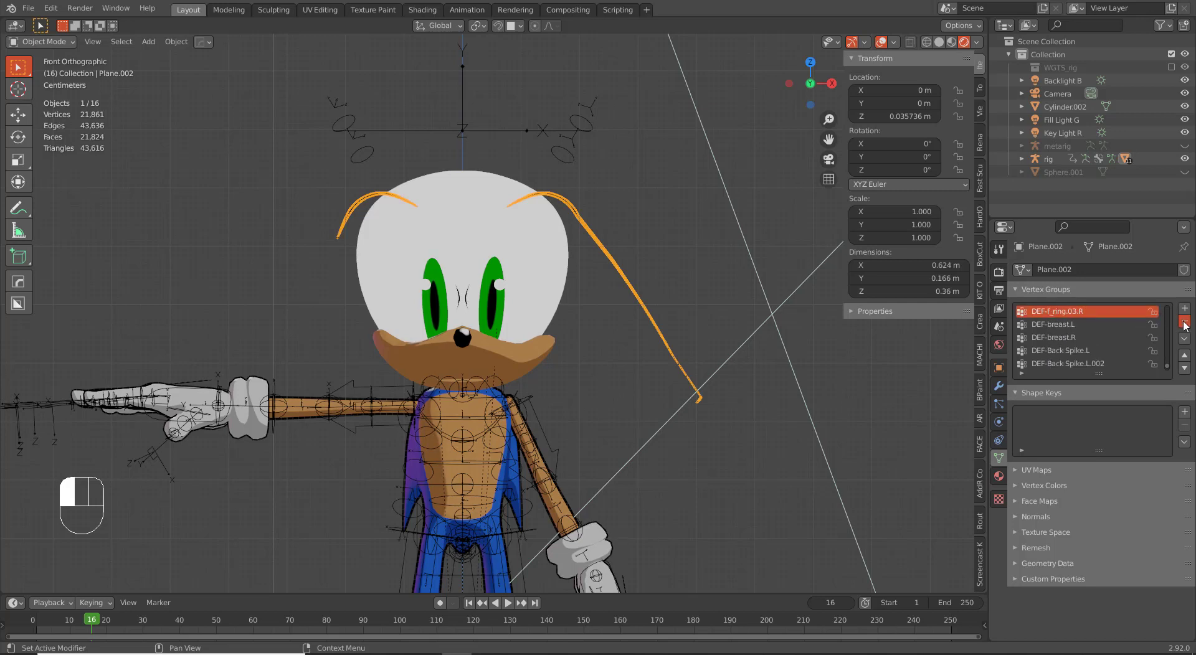
left_click(1183, 323)
left_click(1184, 323)
left_click(1183, 322)
left_click(1184, 322)
left_click(1183, 323)
left_click(1183, 323)
left_click(1184, 322)
left_click(1184, 323)
left_click(1184, 323)
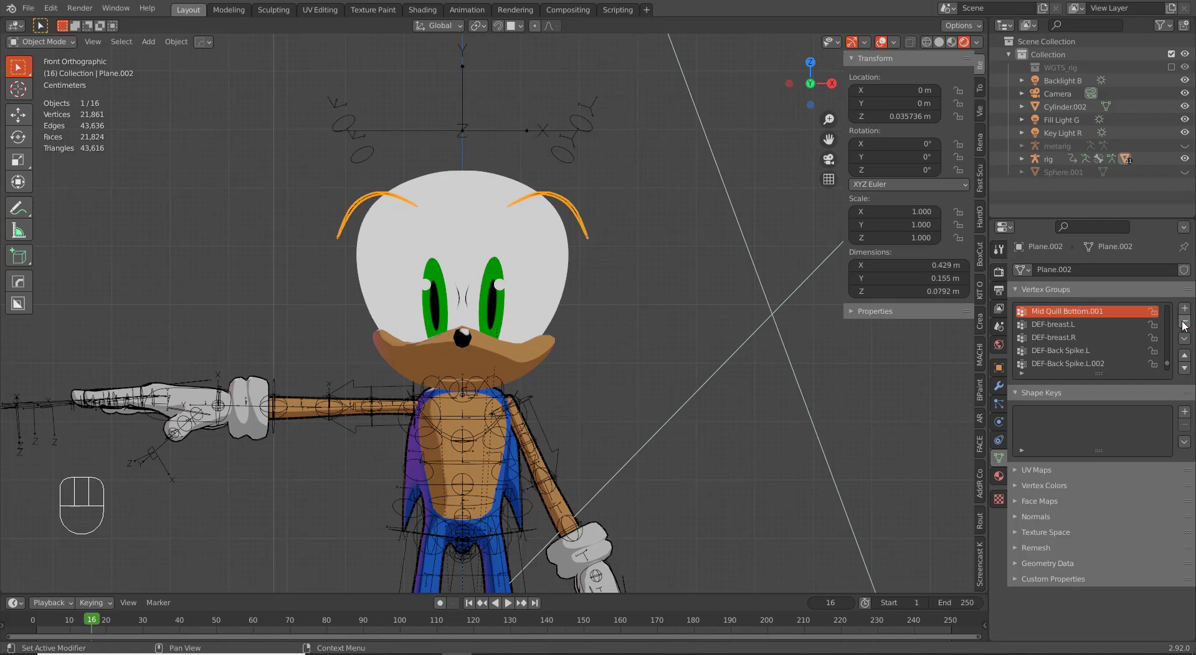
left_click(1184, 323)
Step: Check the brow lines' remaining vertex groups, and select the nose crease lines Plane.003 with the rig as the active object
middle_click_drag(618, 273, 525, 268)
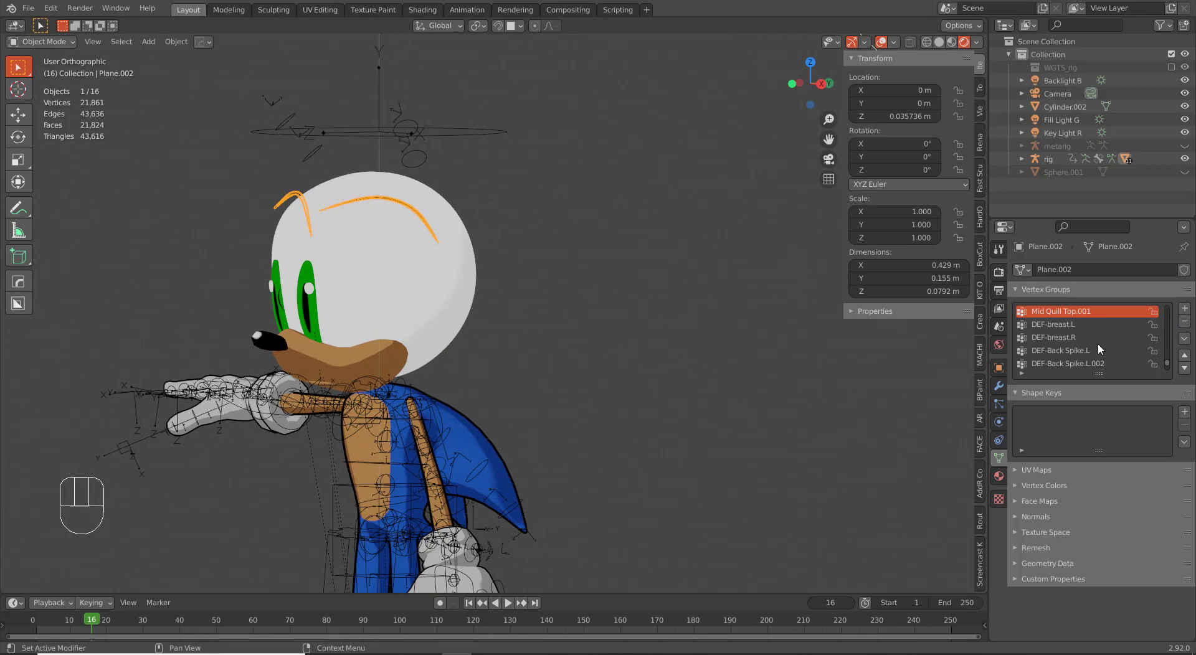
scroll(1093, 343, "up", 5)
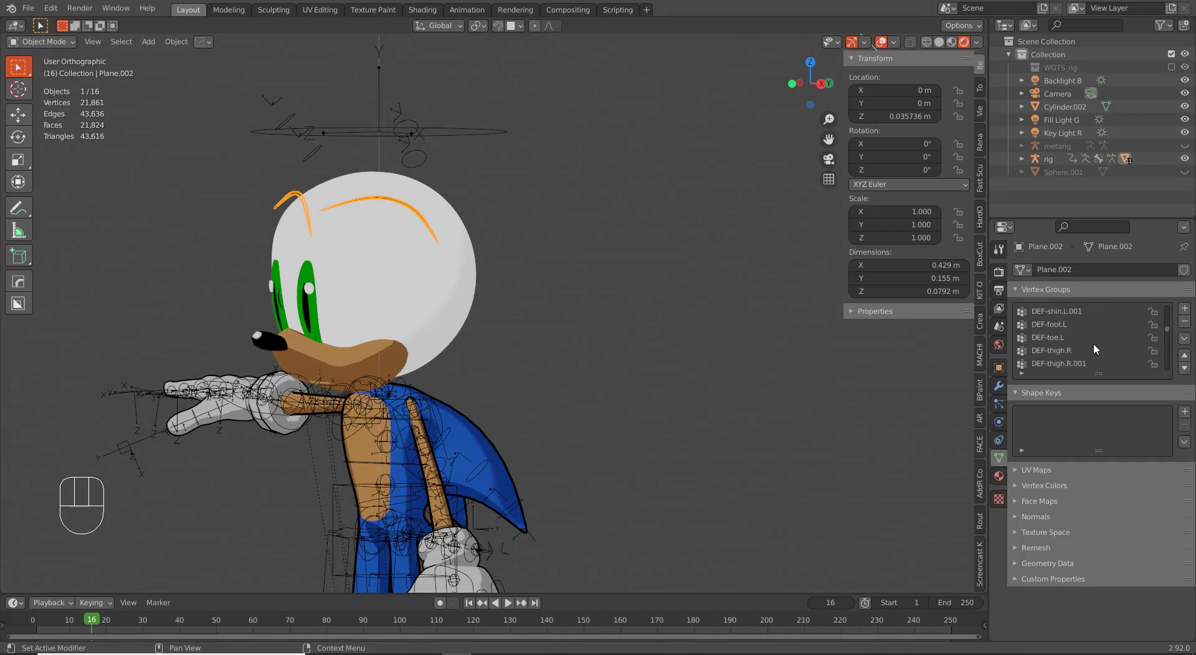
scroll(1094, 342, "up", 8)
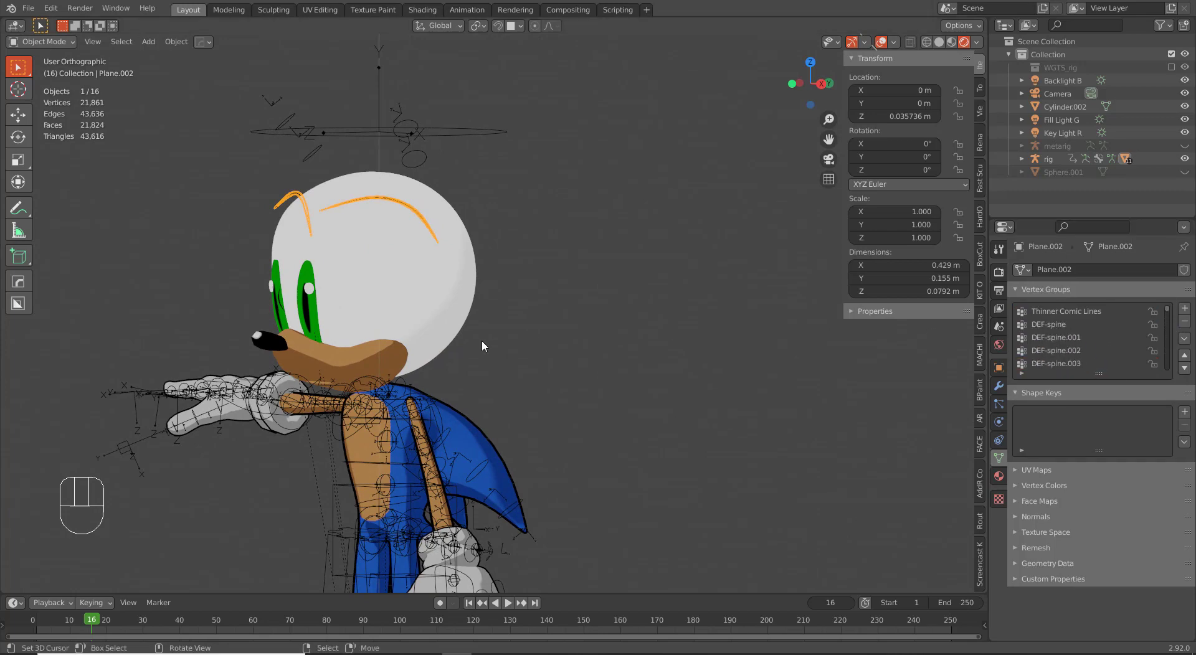
middle_click_drag(483, 342, 522, 343)
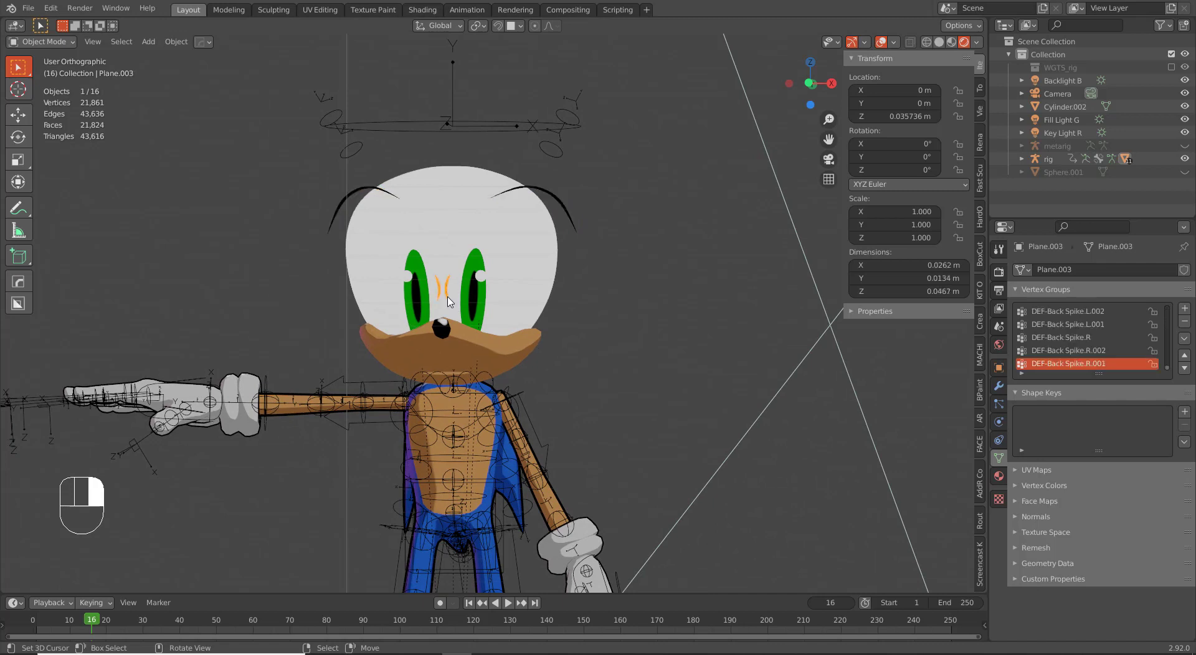
right_click(548, 153, "shift")
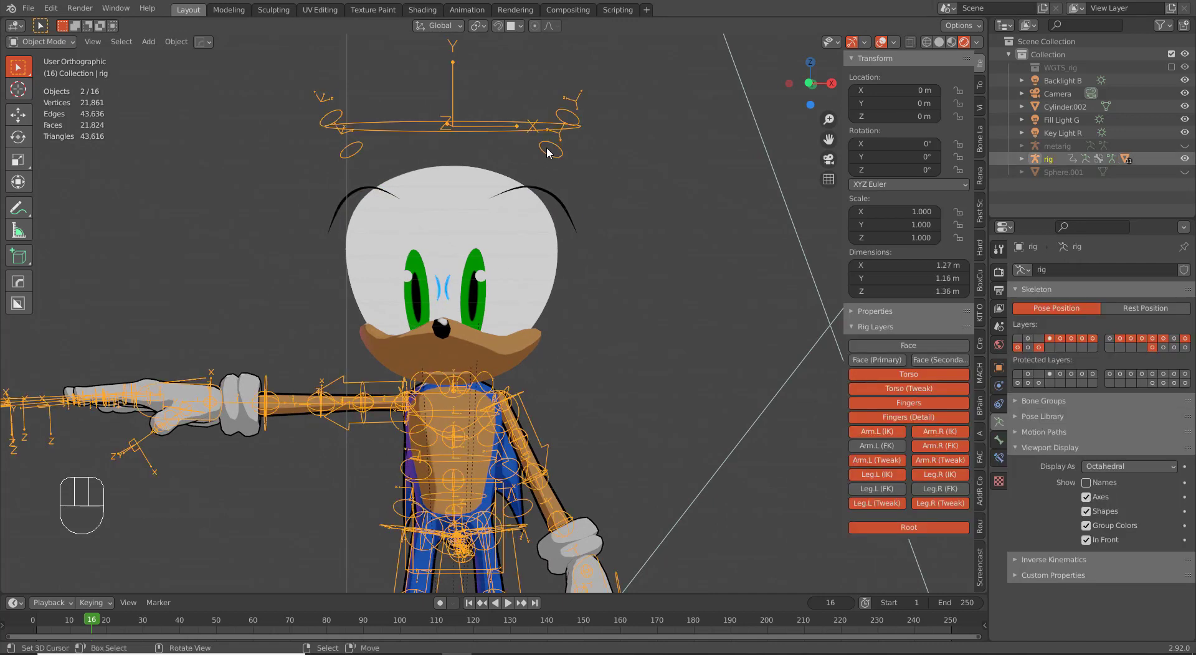
Step: Try parenting the nose crease lines to the rig with automatic weights, and undo the parenting
key("ctrl+p")
left_click(549, 152)
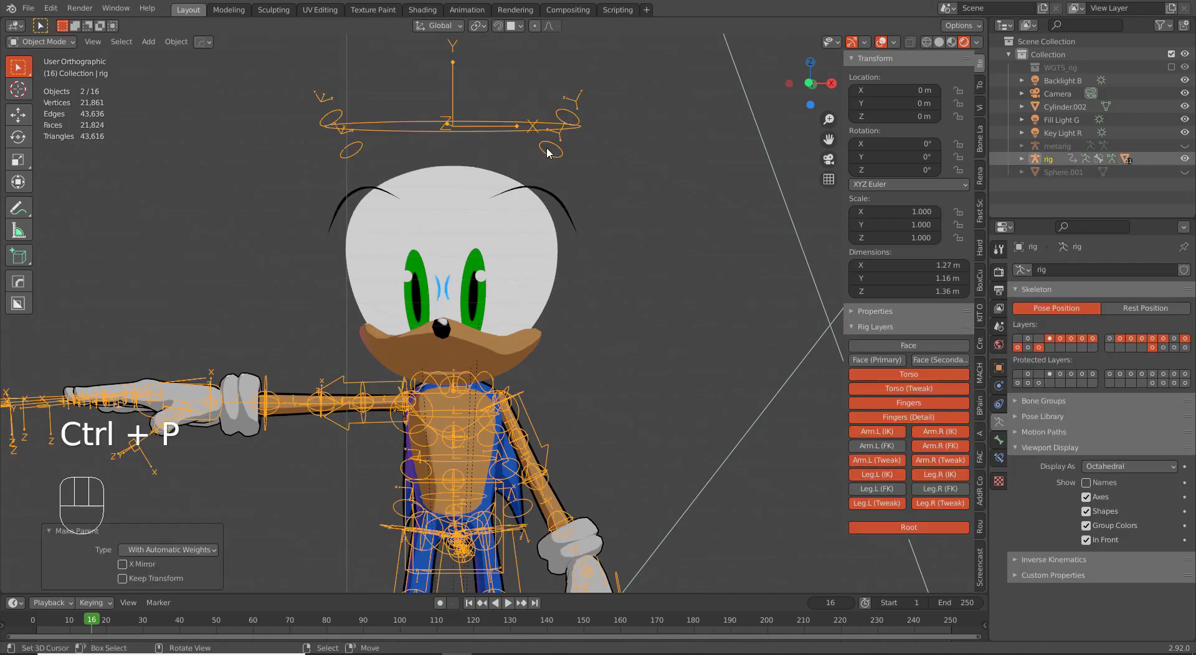
key("KP_1")
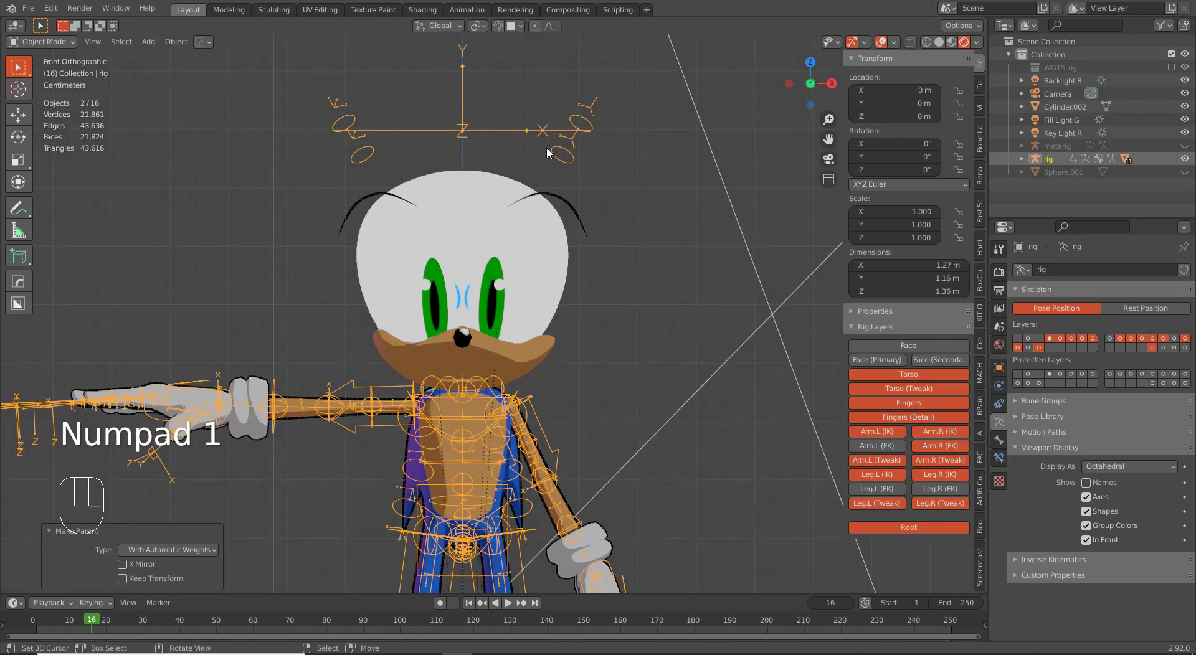
key("ctrl+z")
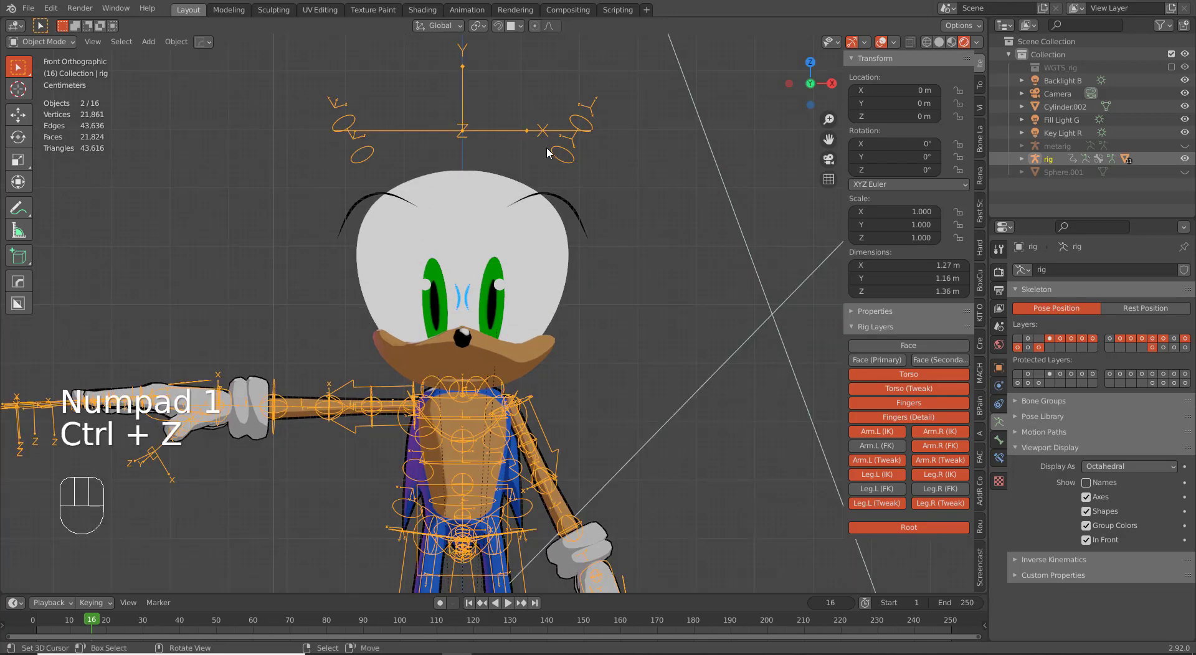
Step: Parent the nose crease lines Plane.003 to the rig using Armature Deform With Automatic Weights
key("ctrl+p")
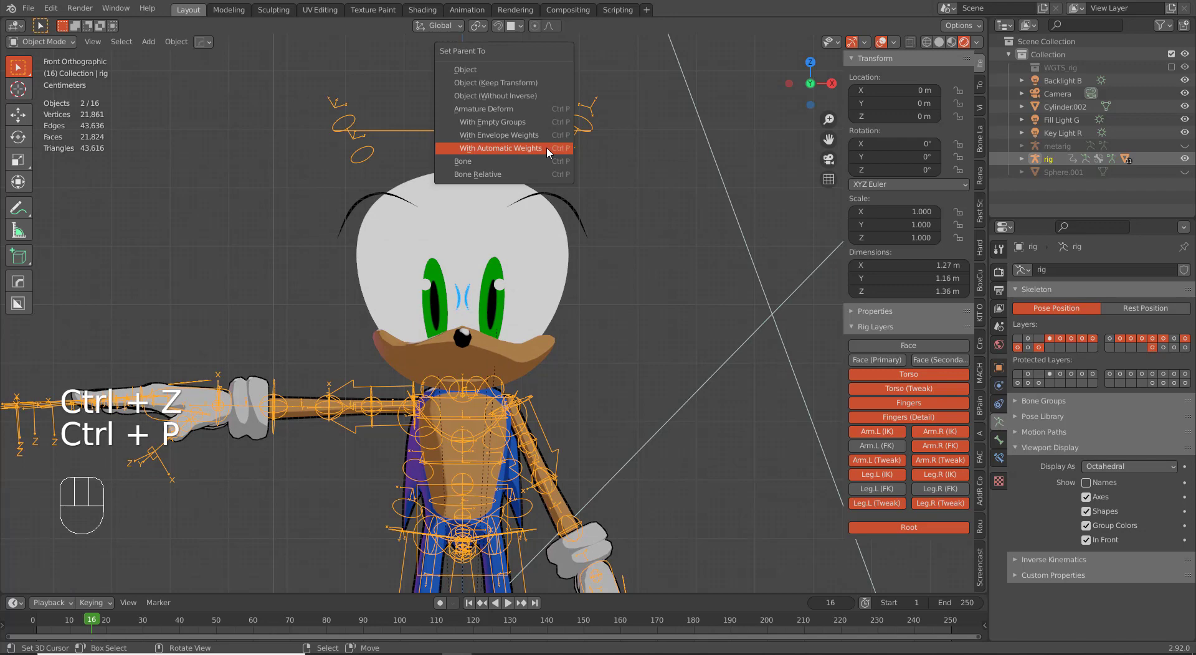
left_click(500, 149)
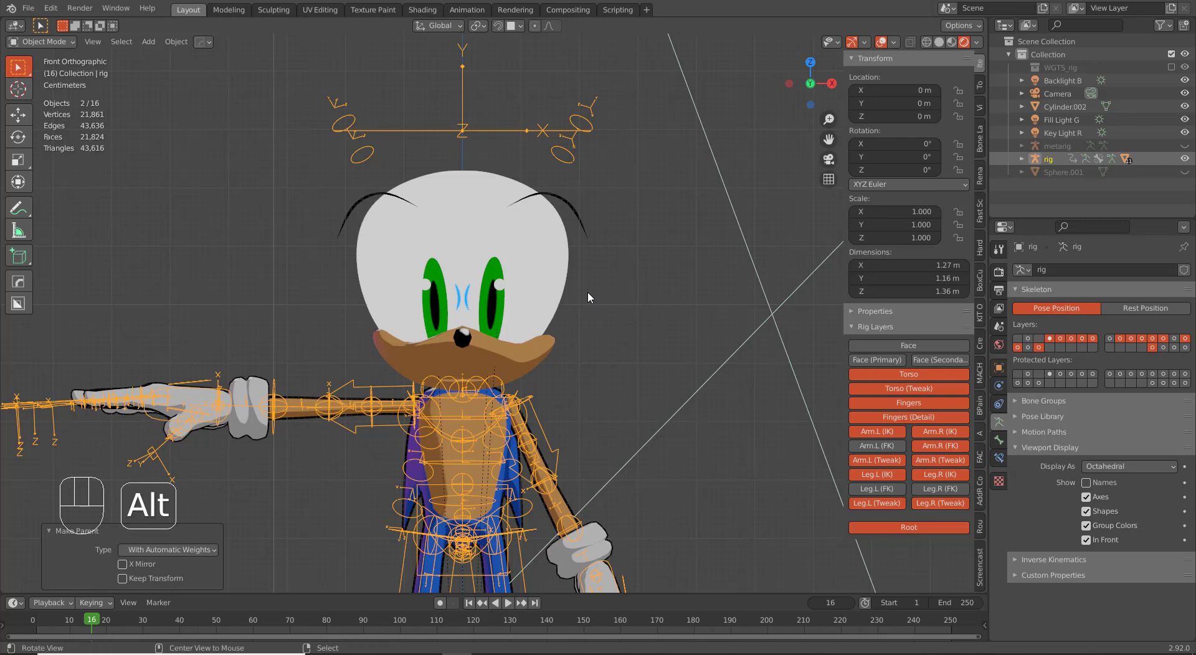
Step: Unhide all objects, and hide the muzzle sphere Sphere.001 and the metarig again
key("alt+h")
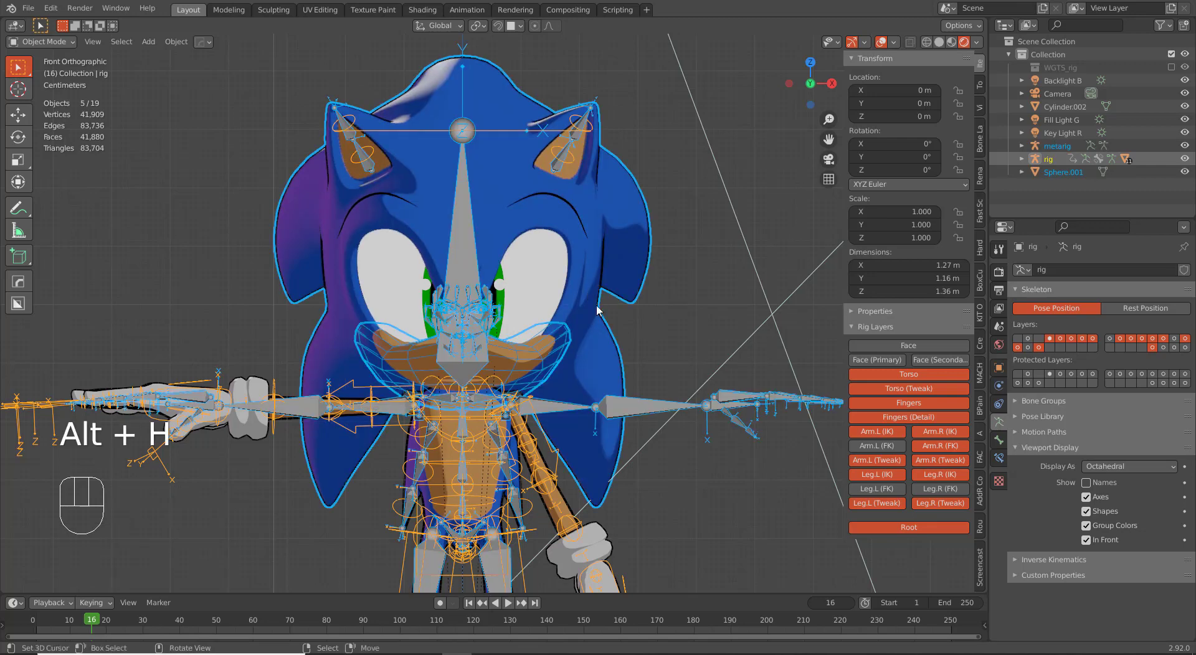
left_click(554, 345)
key("h")
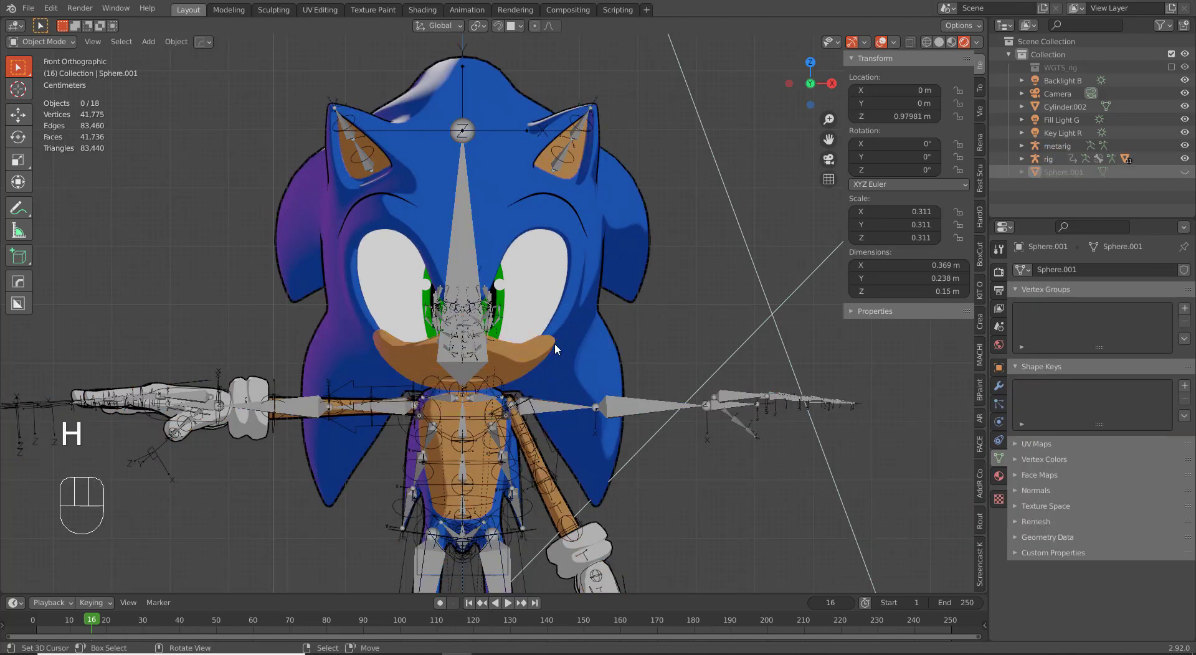
left_click(622, 403)
key("h")
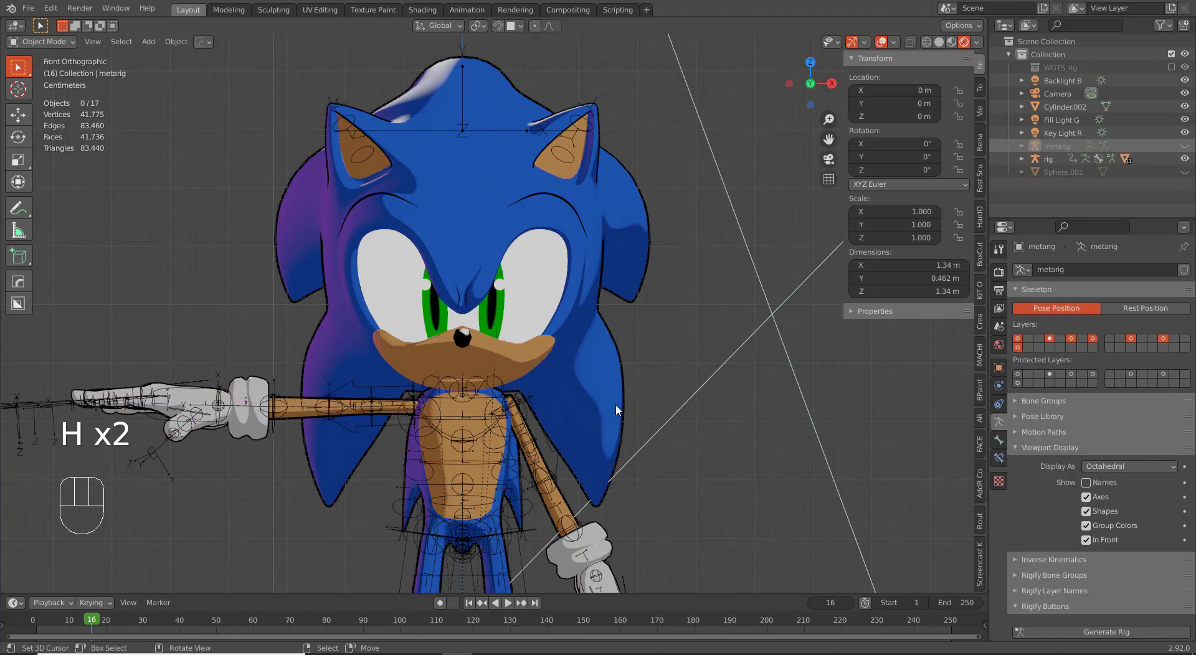
Step: In Pose Mode on the rig, lower the raised arm beside the body by moving hand_ik.R and rotating it -84.9°
scroll(547, 452, "down", 4)
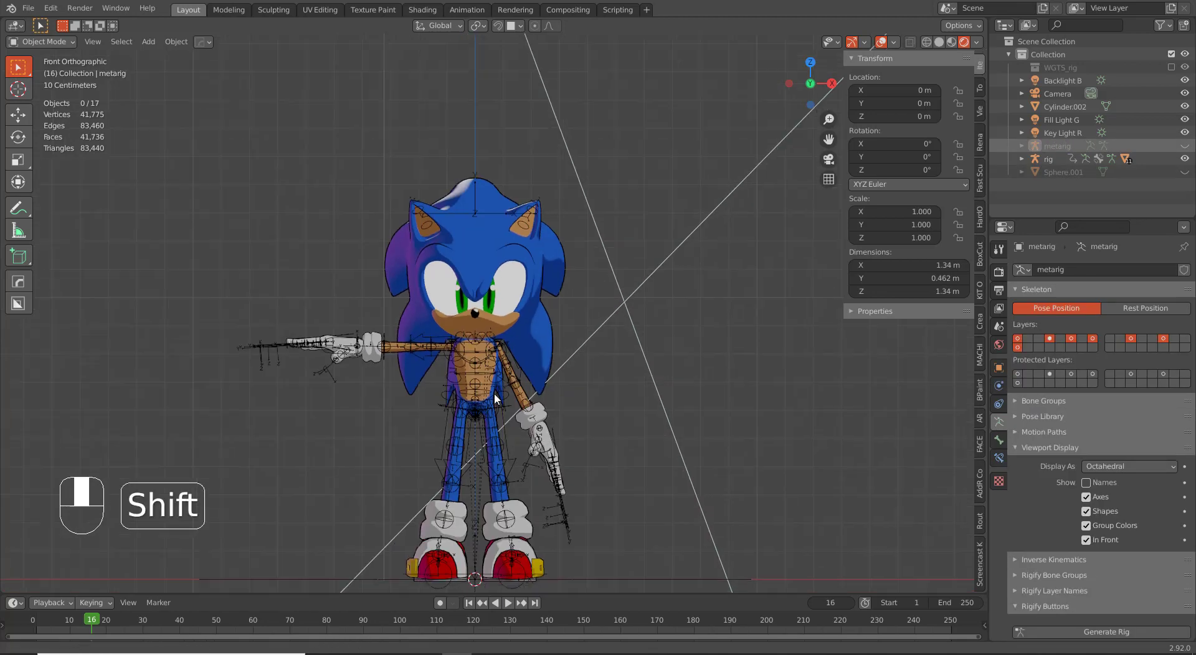
scroll(327, 416, "up", 4)
right_click(239, 195)
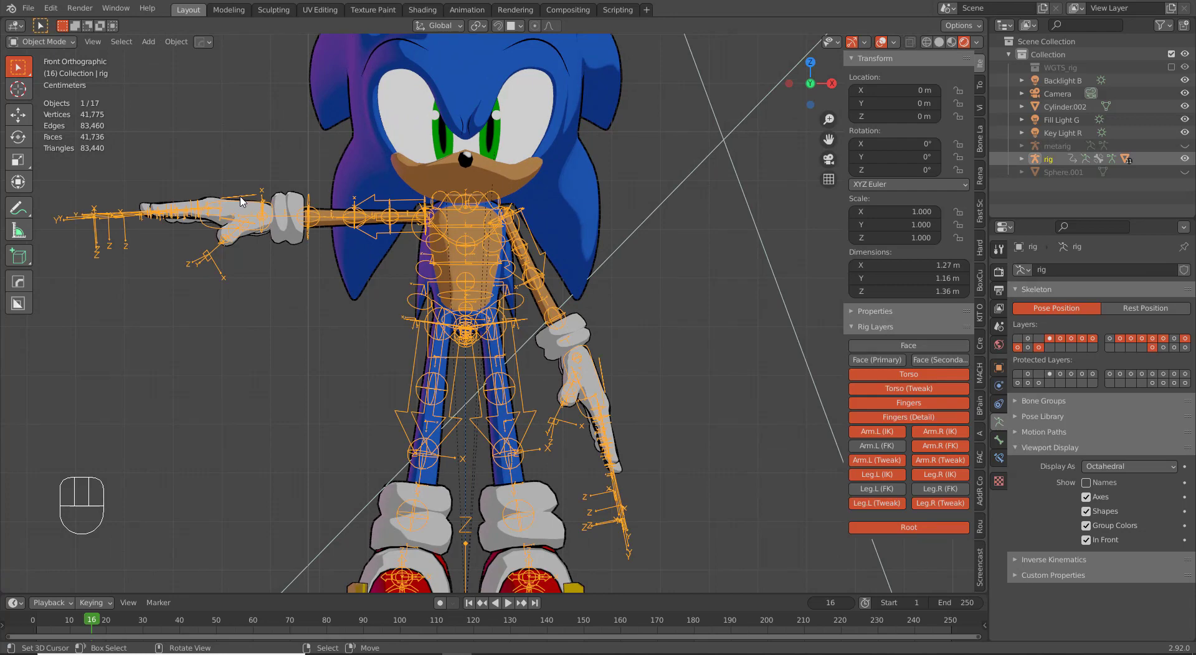
key("ctrl+Tab")
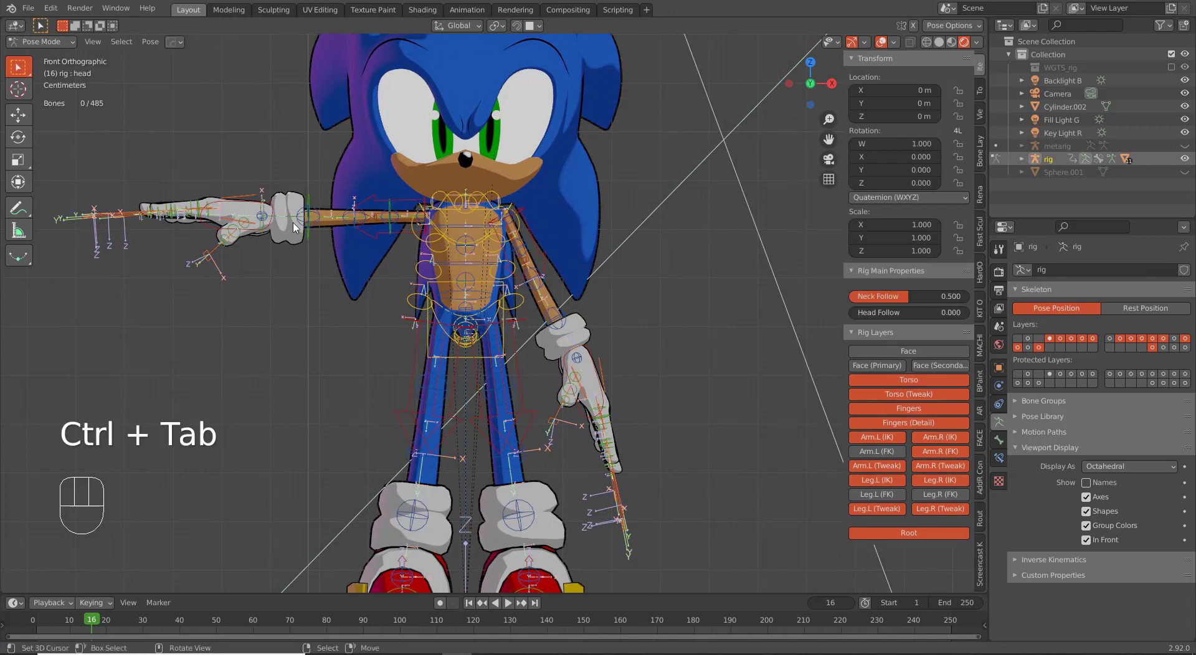
right_click(252, 209)
key("g")
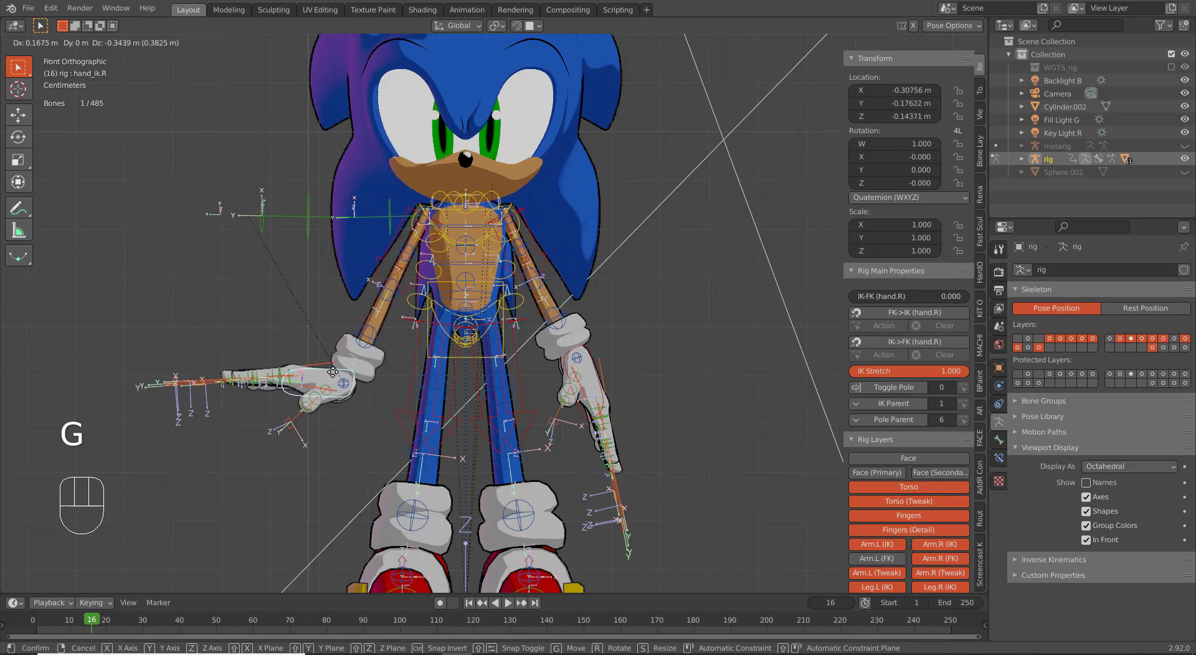
left_click(364, 358)
key("r")
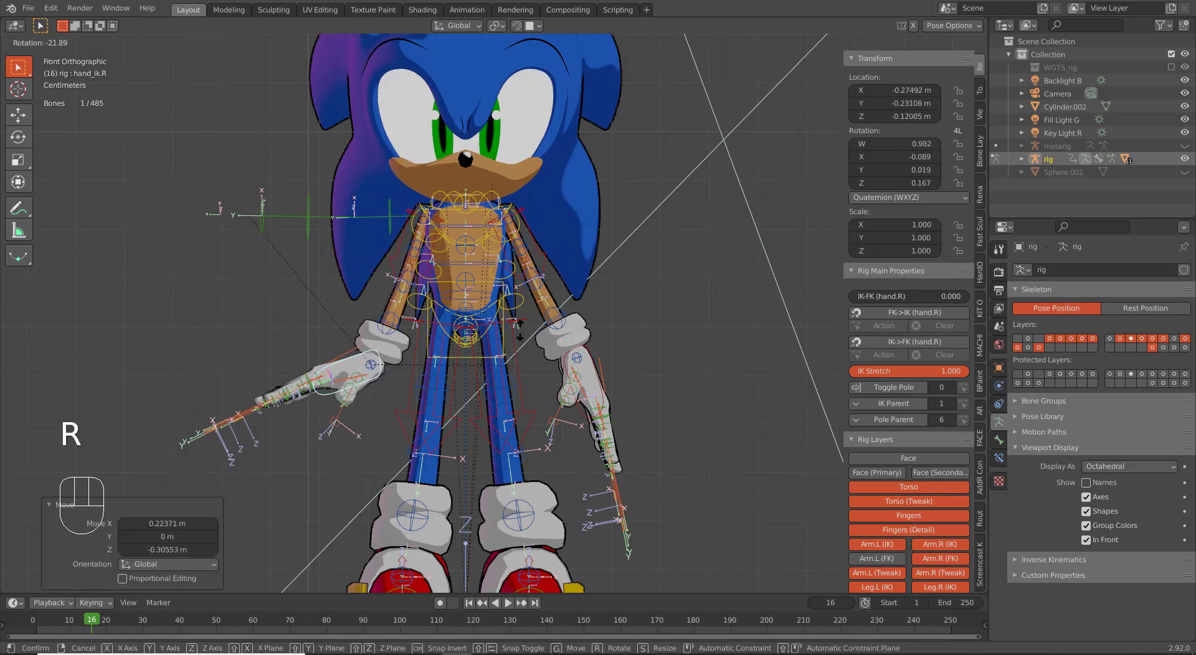
left_click(474, 306)
key("g")
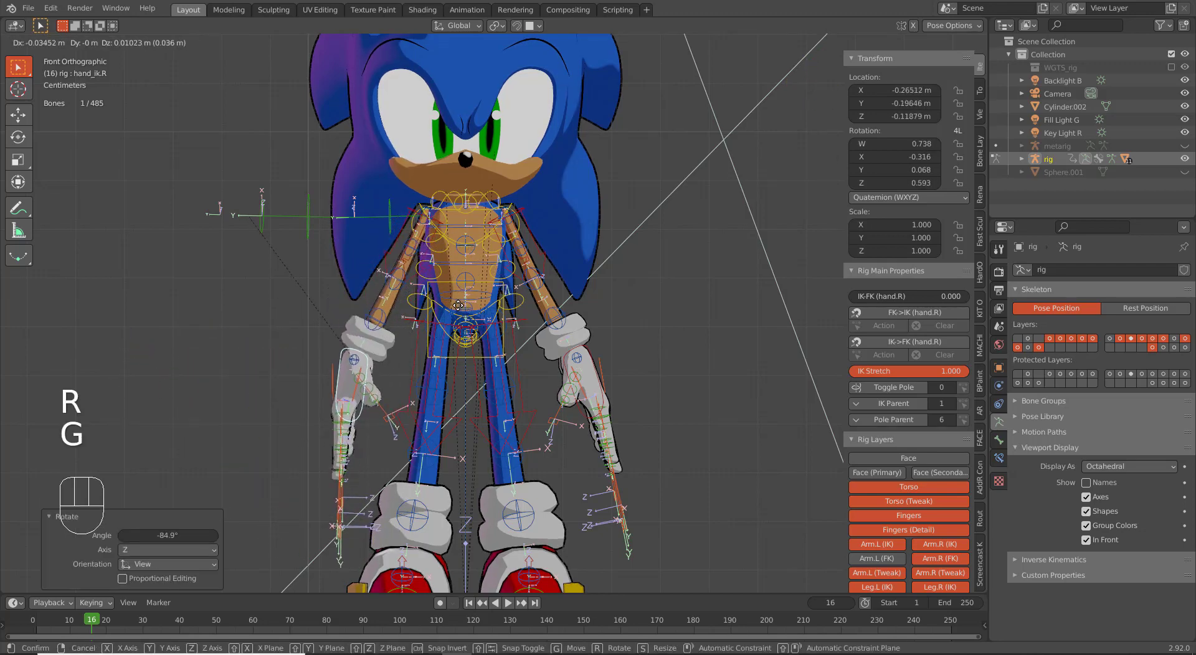
left_click(460, 305)
Step: Test-rotate the head bone freely to check how the face parts follow, and cancel the rotation
middle_click_drag(499, 91, 510, 197, "shift")
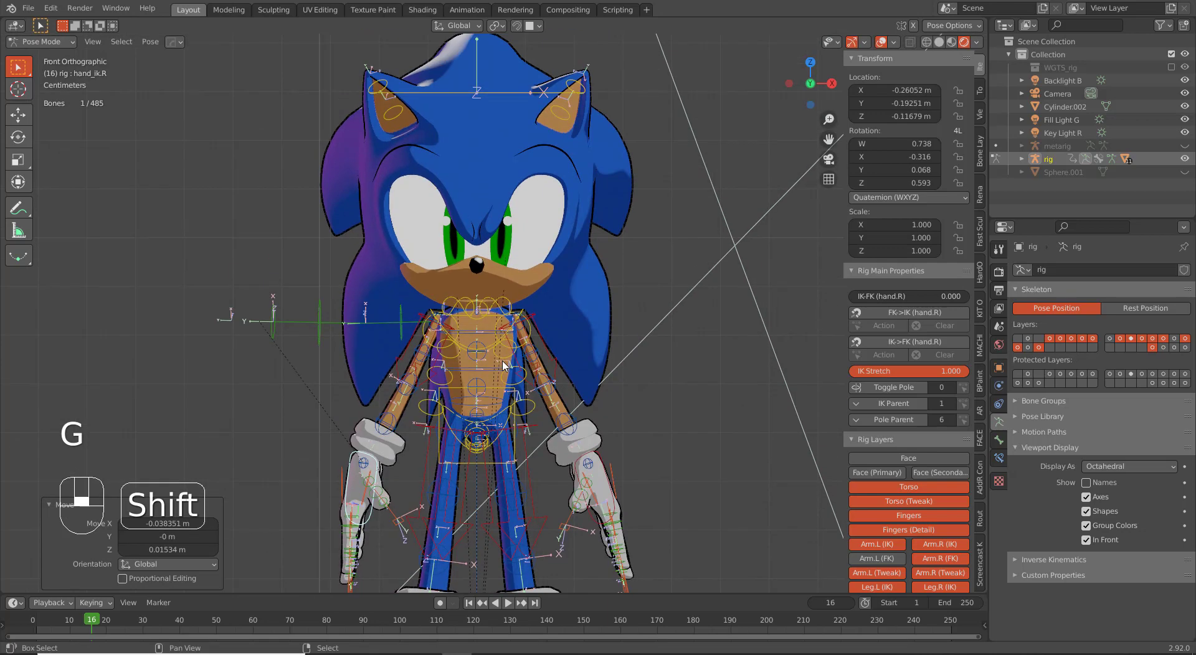
left_click(499, 104)
key("r")
key("r")
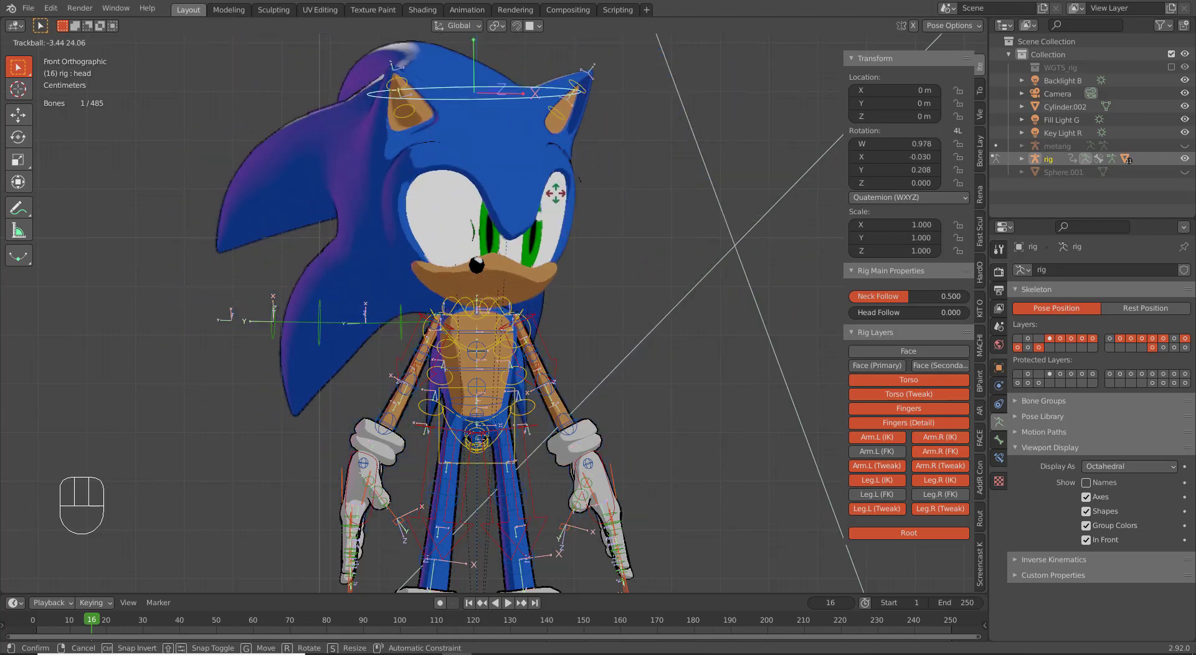
key("r")
scroll(492, 205, "up", 4)
middle_click_drag(492, 205, 408, 244)
key("r")
right_click(342, 263)
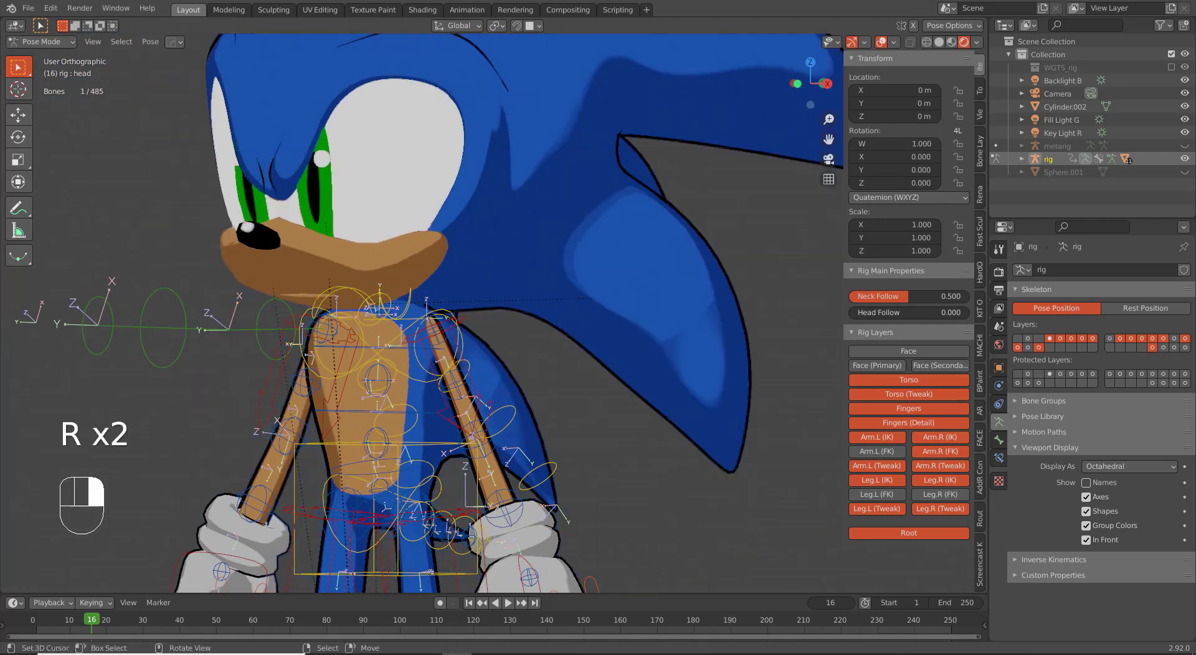
Step: Parent the nose Cylinder.002 to the rig with automatic weights, and put the rig back in Pose Mode
scroll(267, 237, "down", 3)
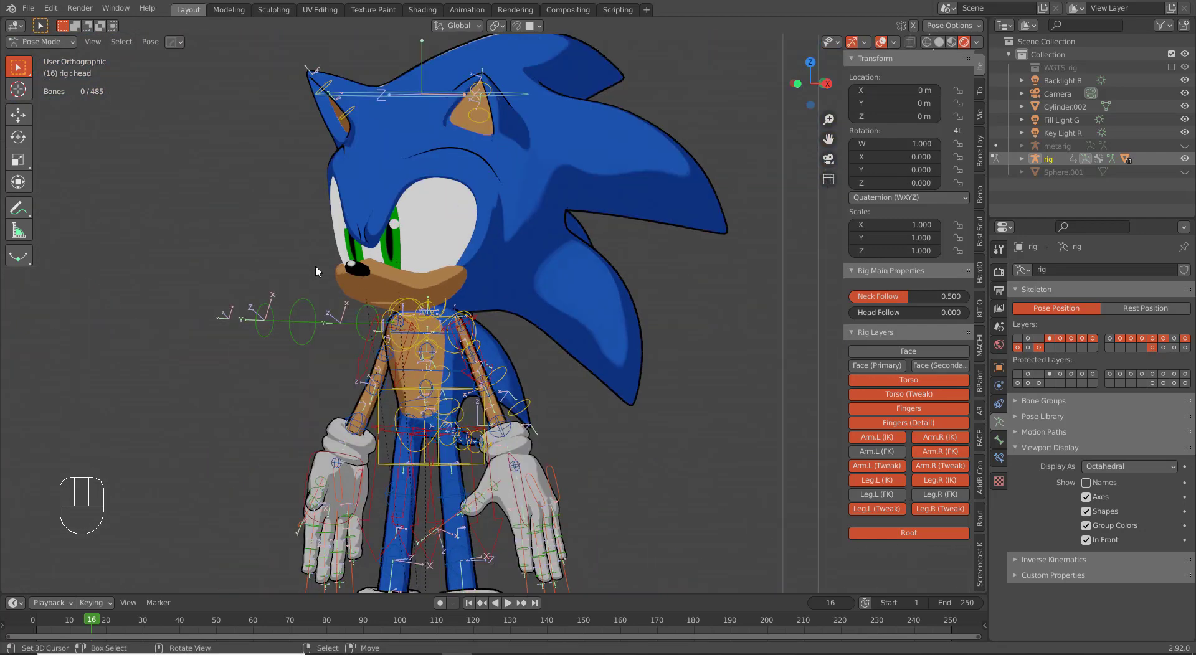
key("ctrl+Tab")
left_click(315, 265)
left_click(367, 94, "shift")
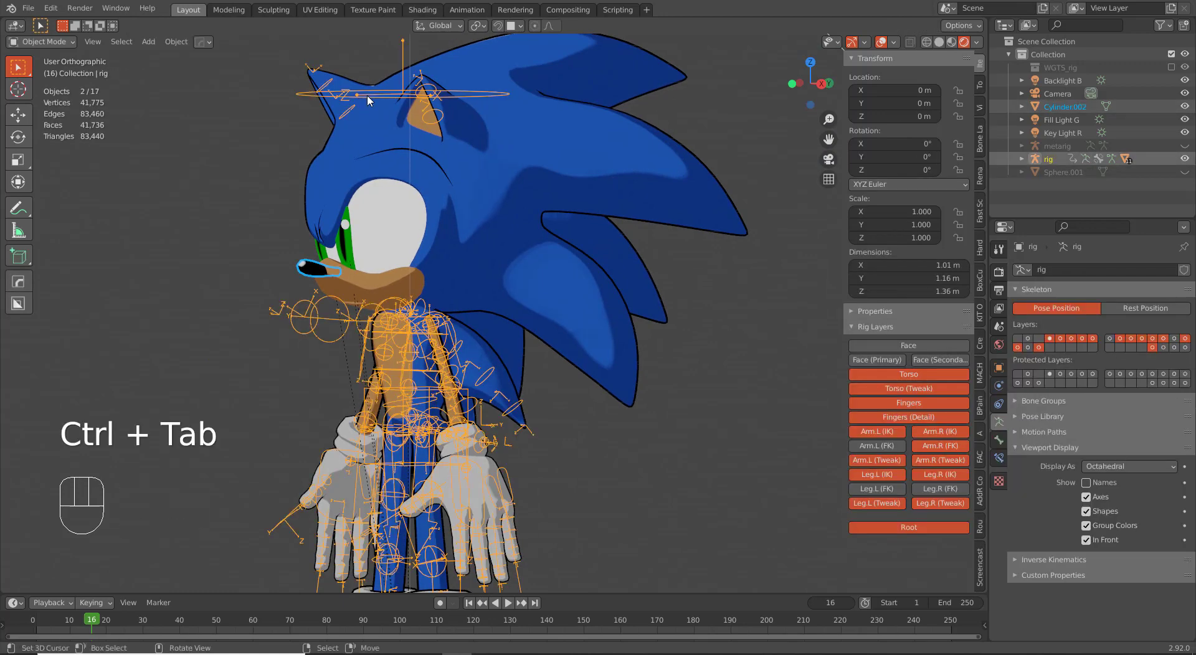
key("ctrl+bracketleft")
key("ctrl+p")
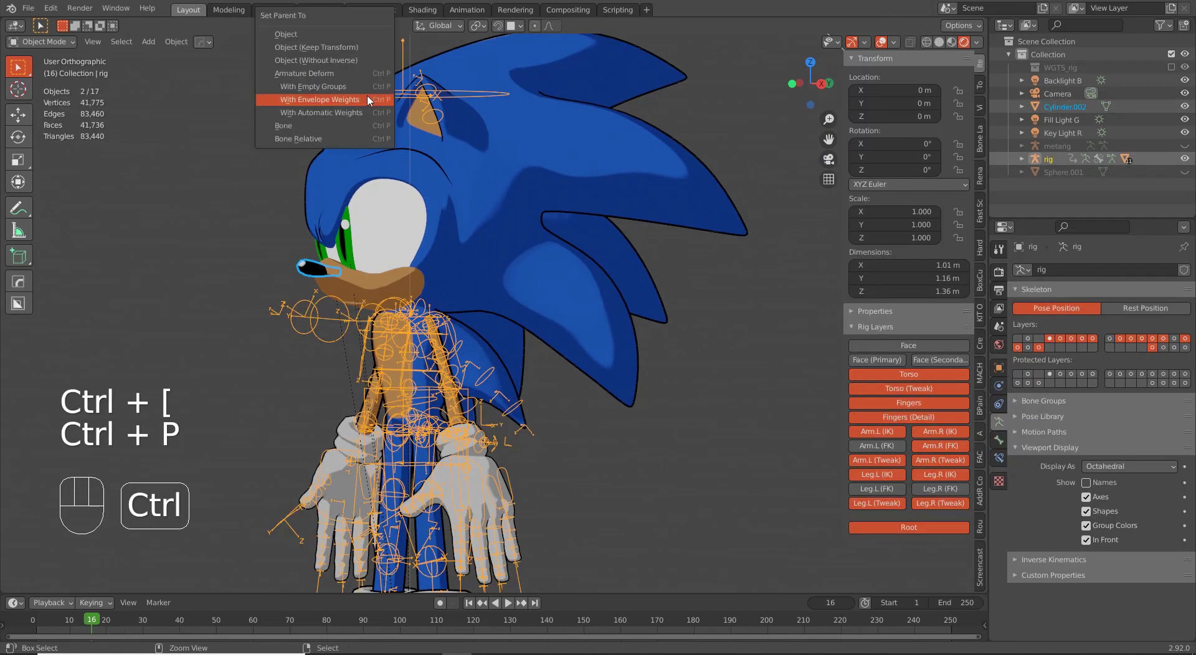
left_click(369, 112)
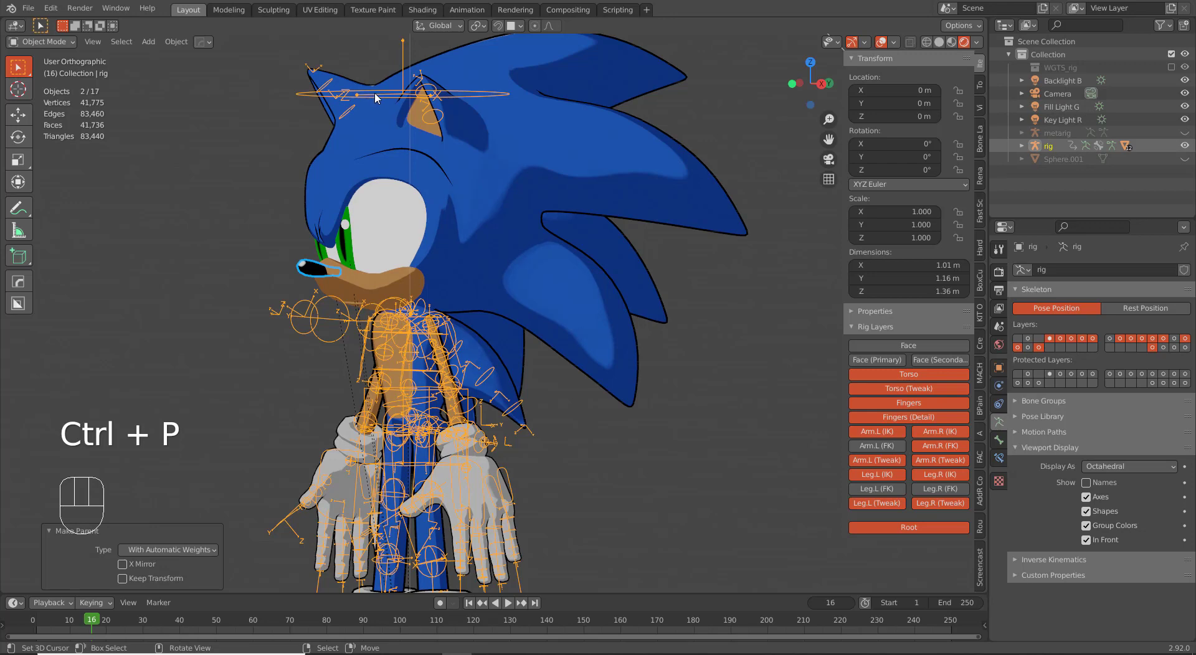
key("ctrl+Tab")
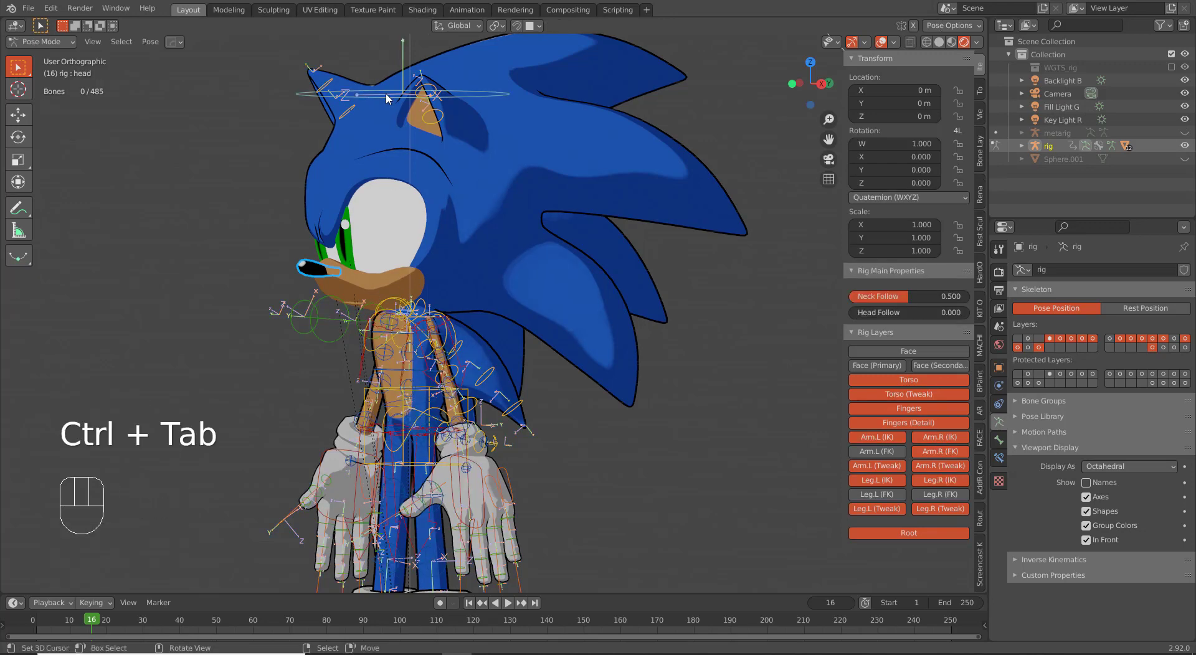
Step: Test-rotate the head bone to check how the nose and muzzle follow, and cancel the rotation
right_click(386, 97)
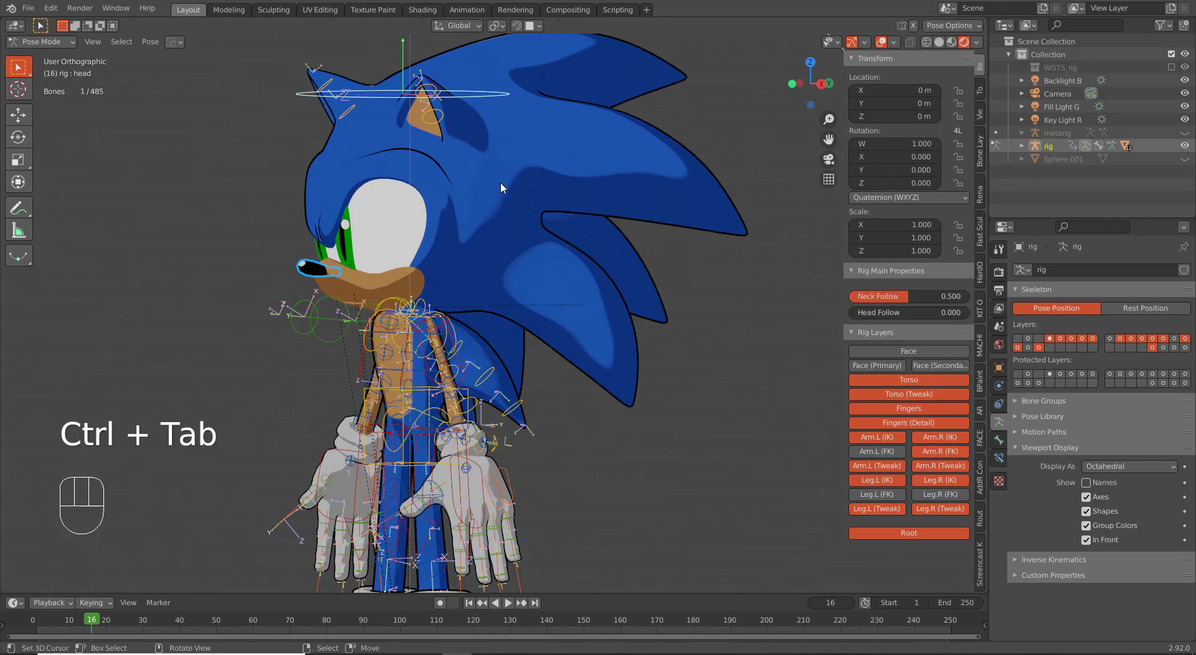
key("r")
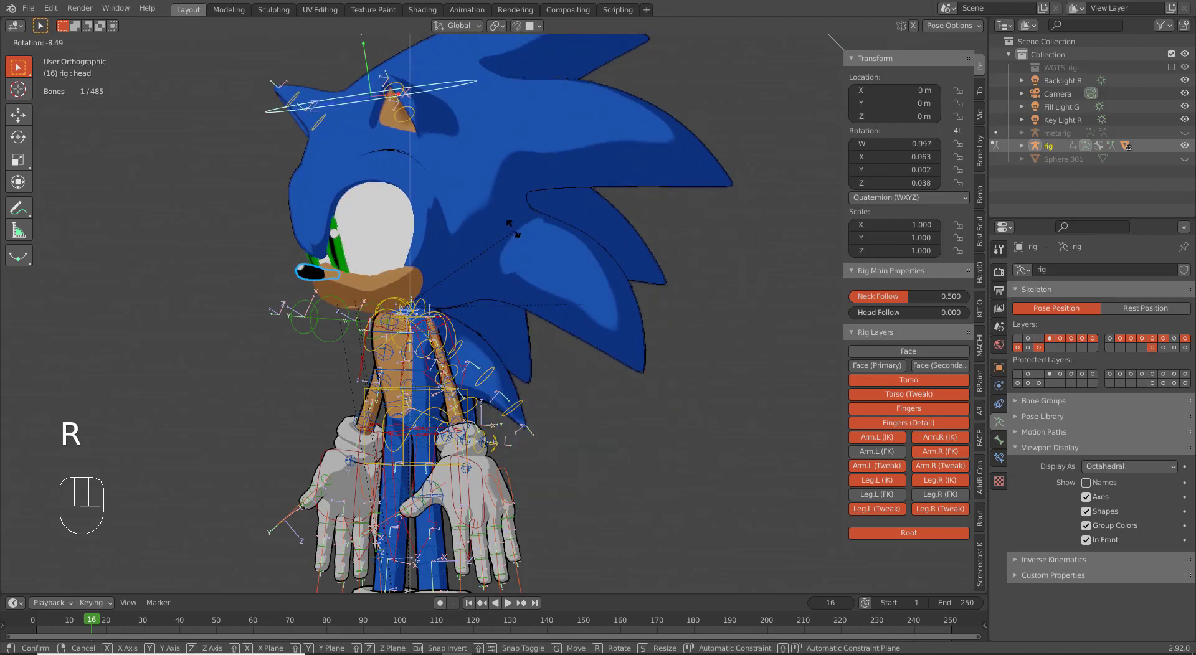
right_click(522, 323)
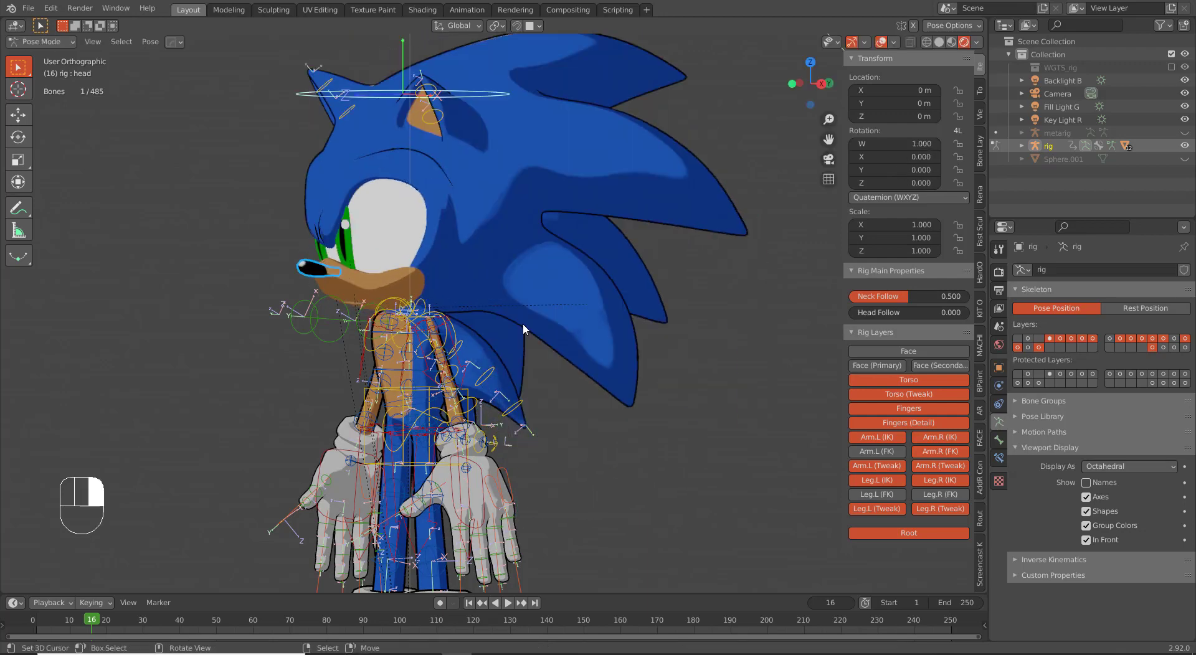
key("KP_3")
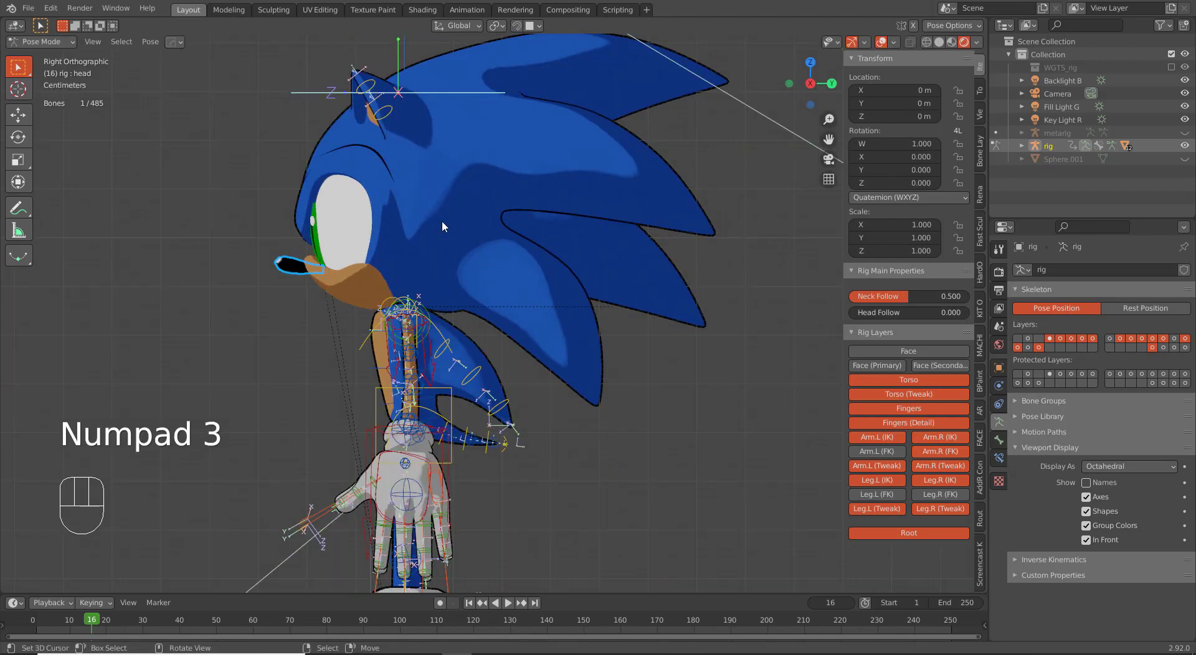
Step: Leave Pose Mode, put the muzzle Sphere in Weight Paint mode, and delete all of its vertex groups
key("ctrl+Tab")
key("ctrl+Tab")
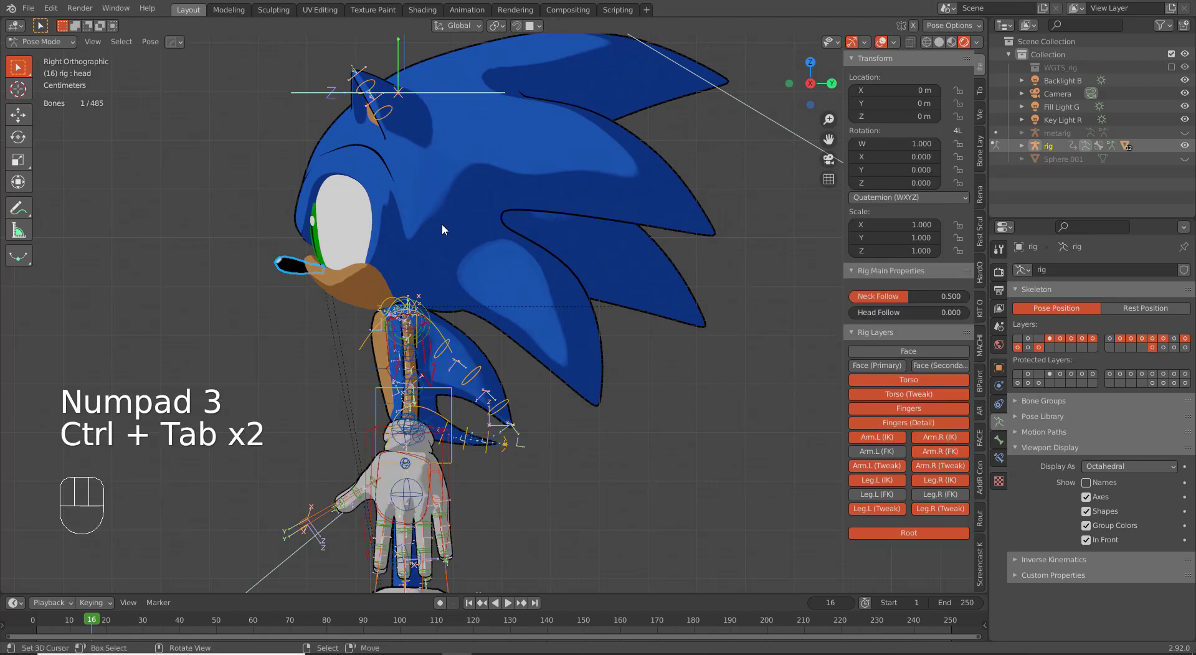
key("ctrl+Tab")
left_click(443, 223)
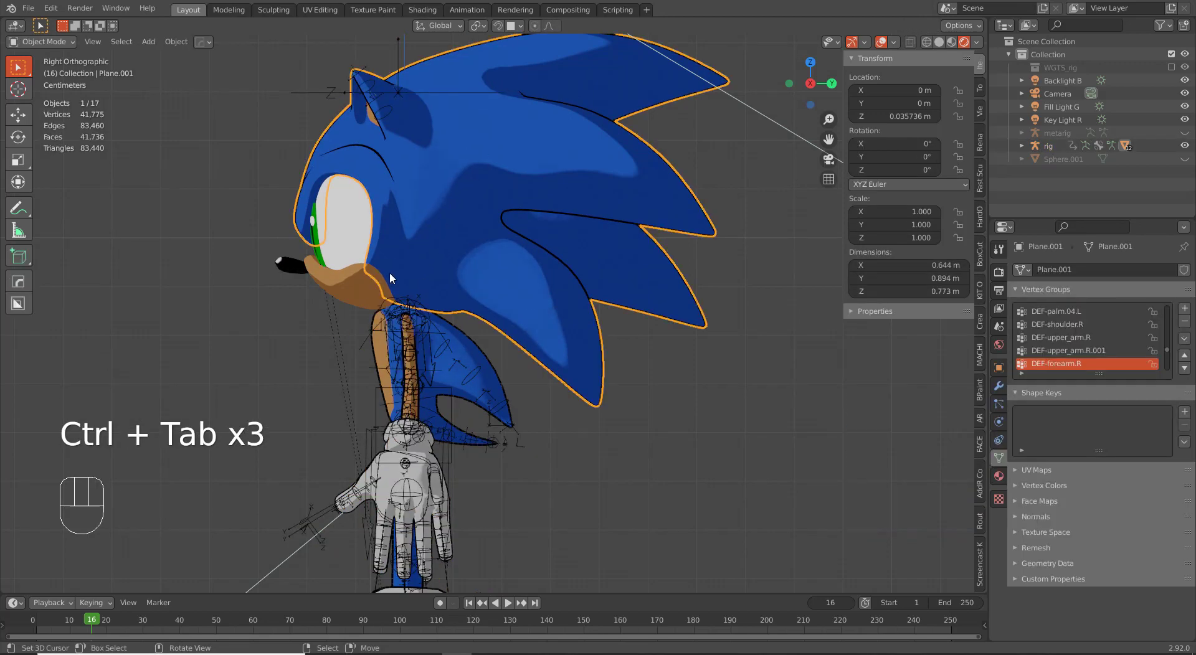
middle_click_drag(390, 278, 422, 254)
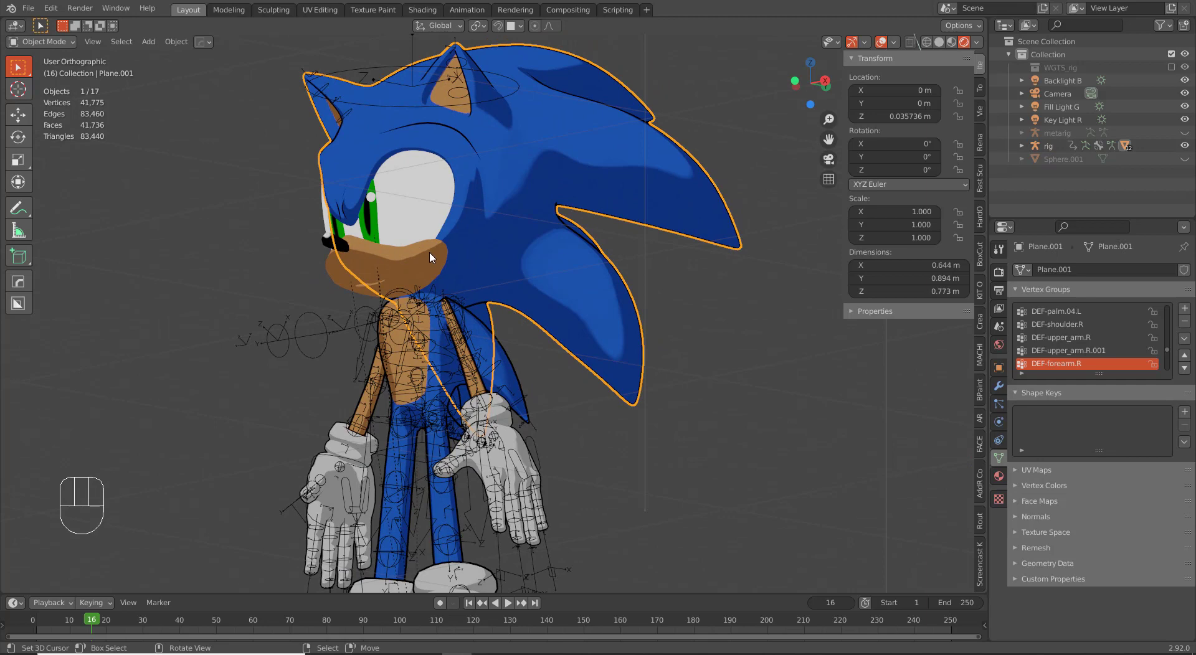
left_click(364, 252)
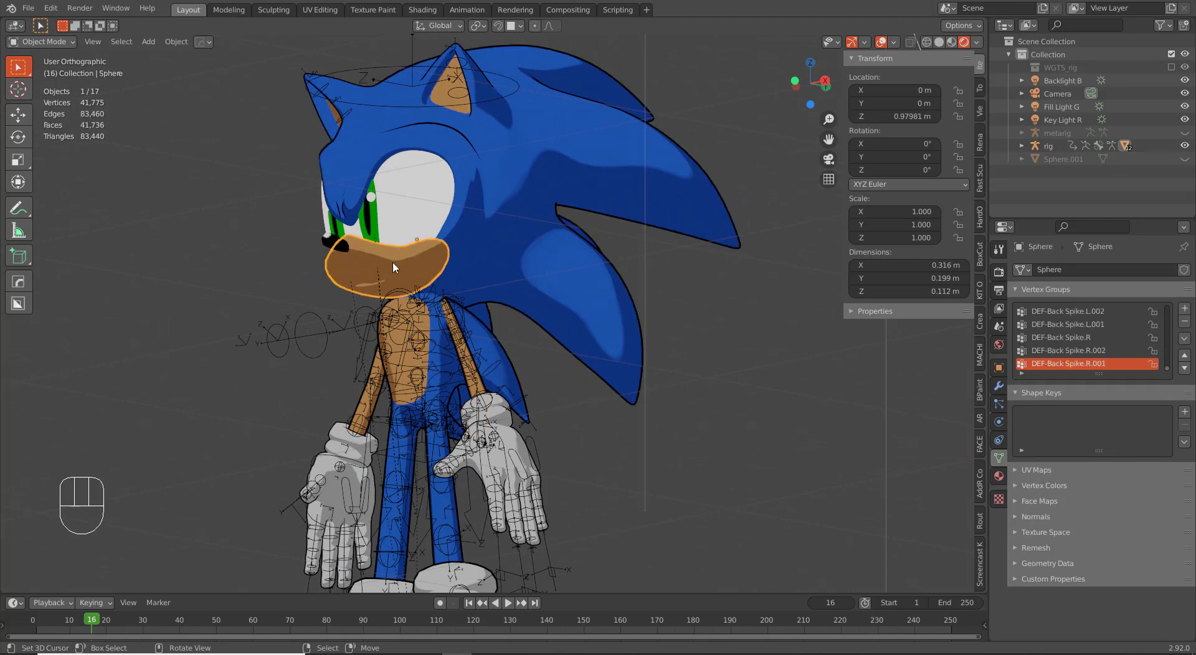
key("ctrl+Tab")
left_click(315, 222)
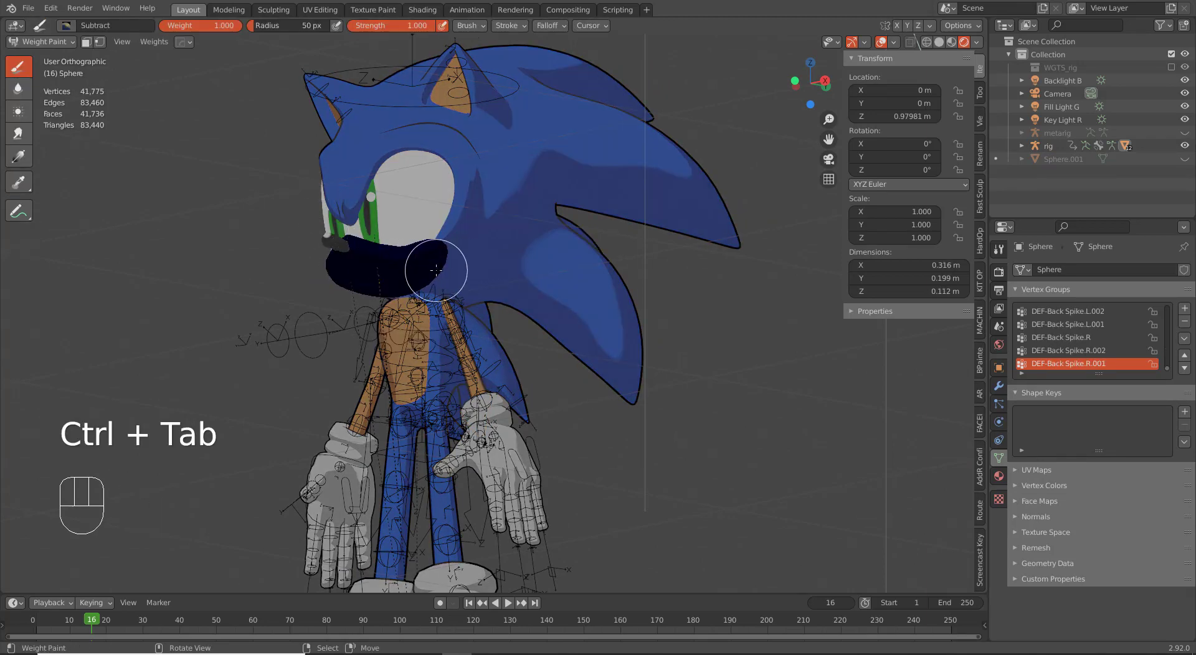
key("KP_1")
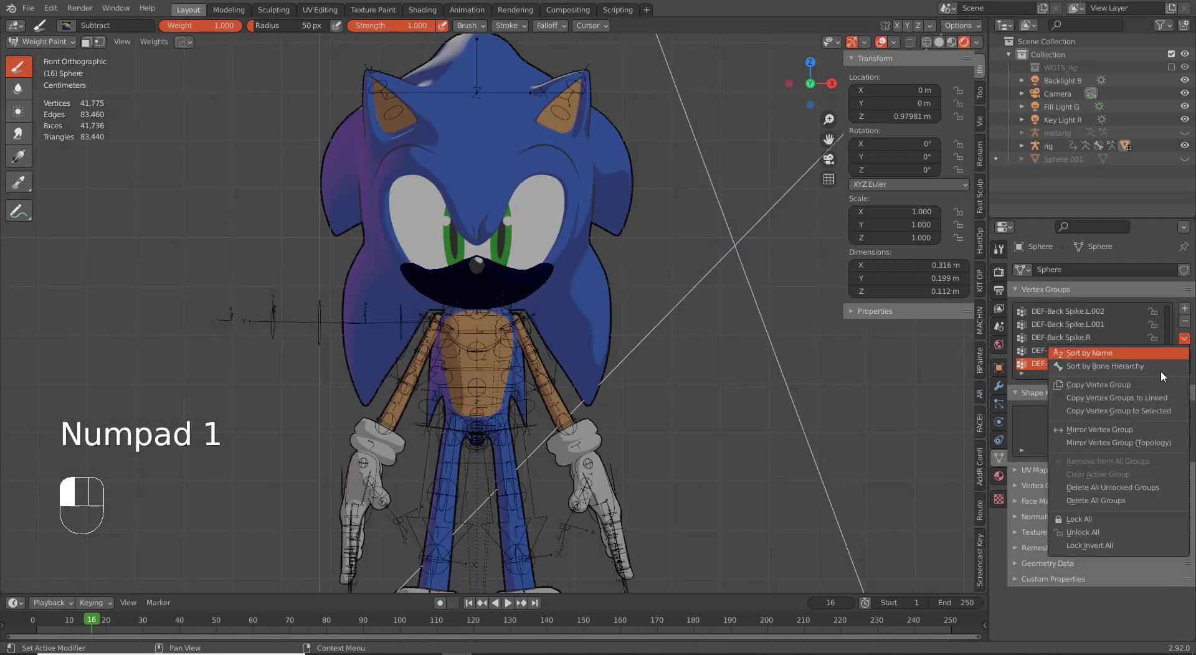
left_click(1121, 501)
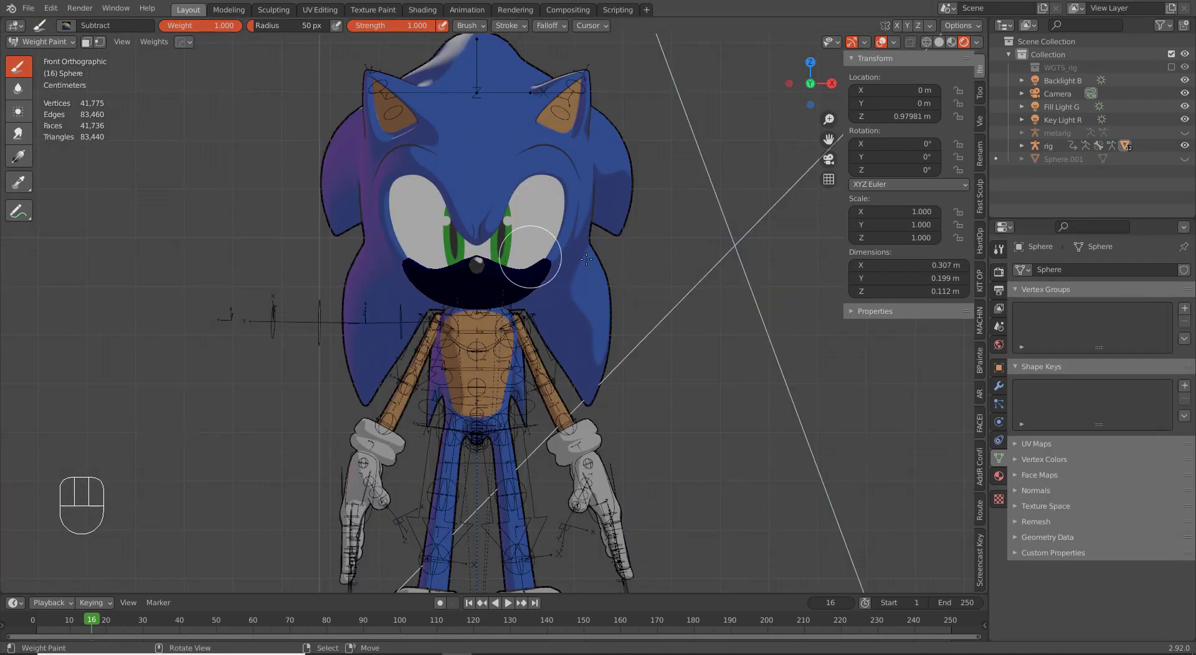
Step: Select the rig in Object Mode, additionally show its deform bone layer, and enter Pose Mode
key("ctrl+Tab")
left_click(406, 337)
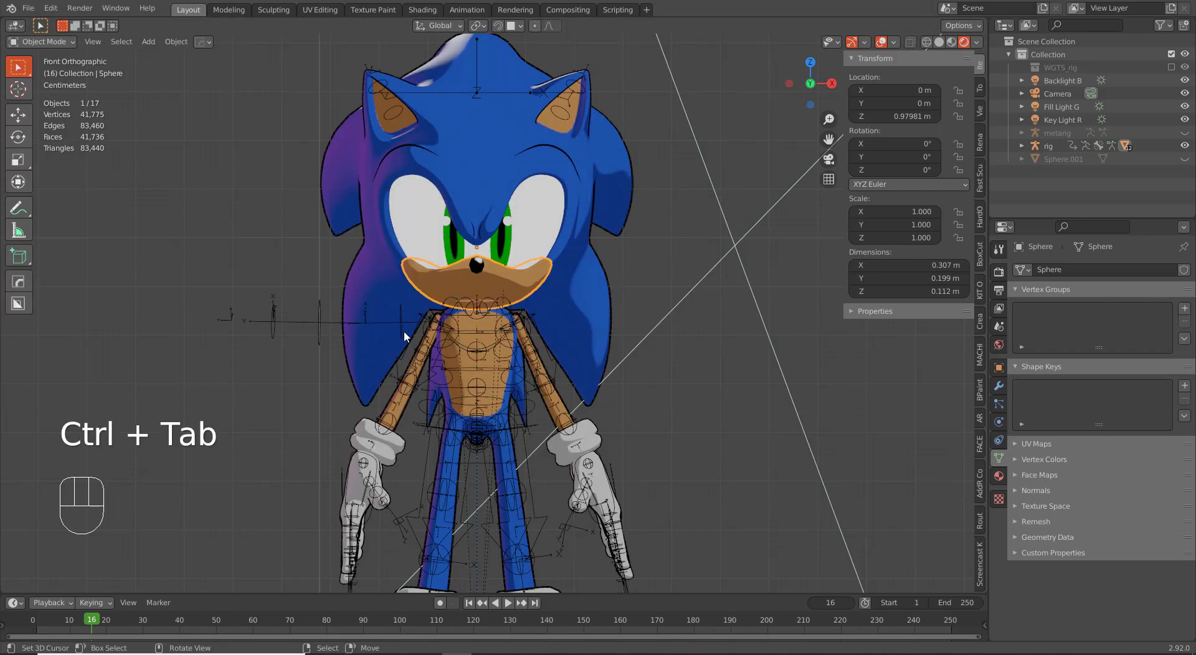
left_click(514, 91)
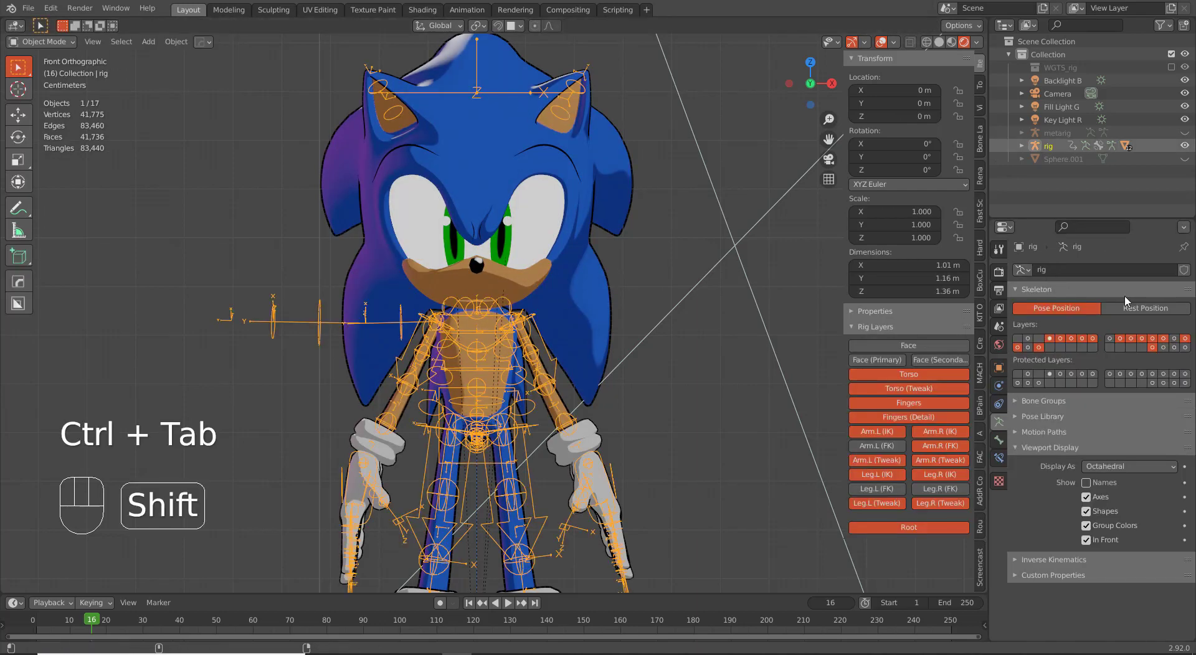
left_click(1162, 347, "shift")
key("ctrl+Tab")
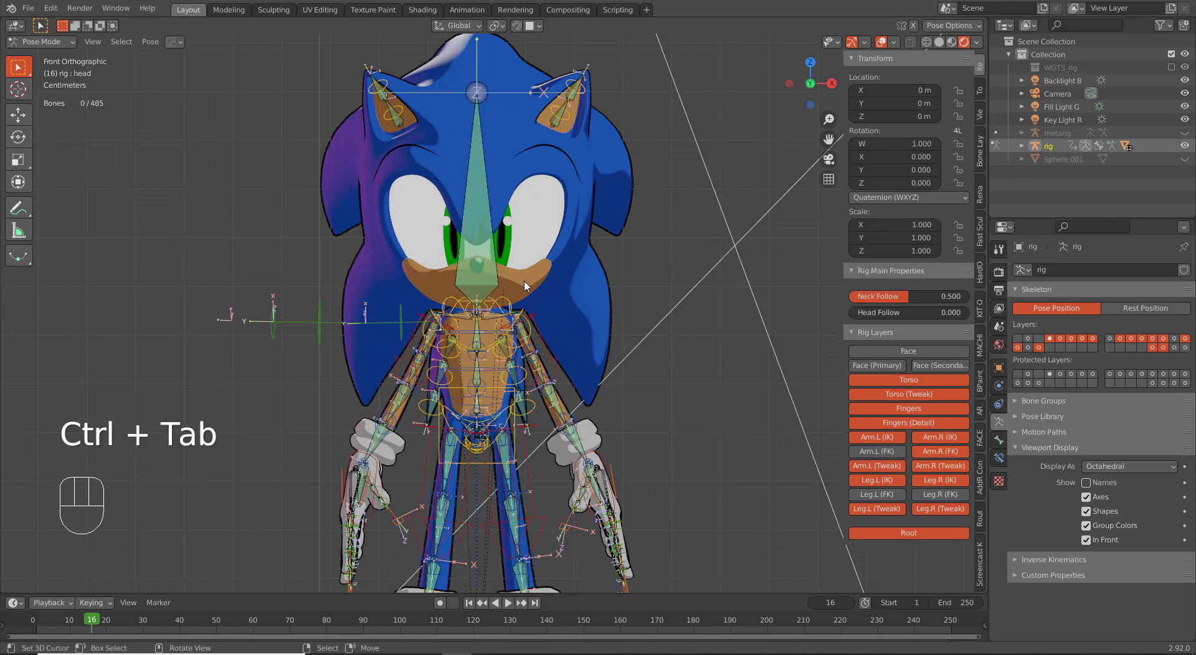
Step: Select the rig and the muzzle Sphere, enter Weight Paint, and create a DEF-spine.006 vertex group for the muzzle
key("ctrl+Tab")
left_click(549, 280)
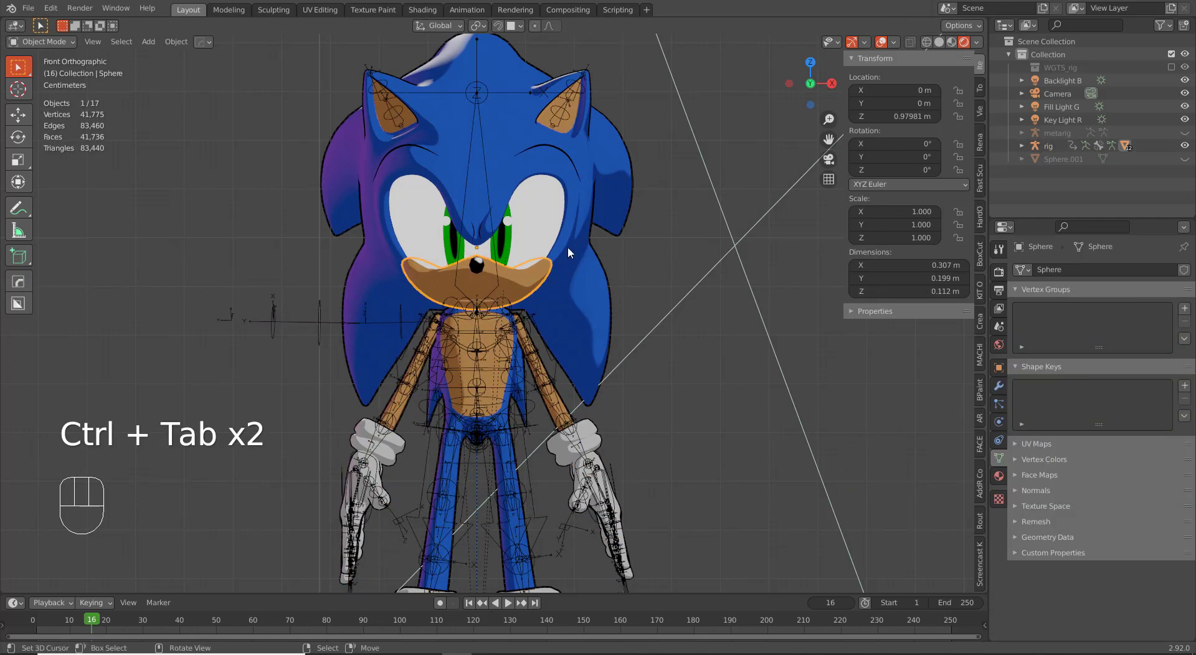
key("ctrl+Tab")
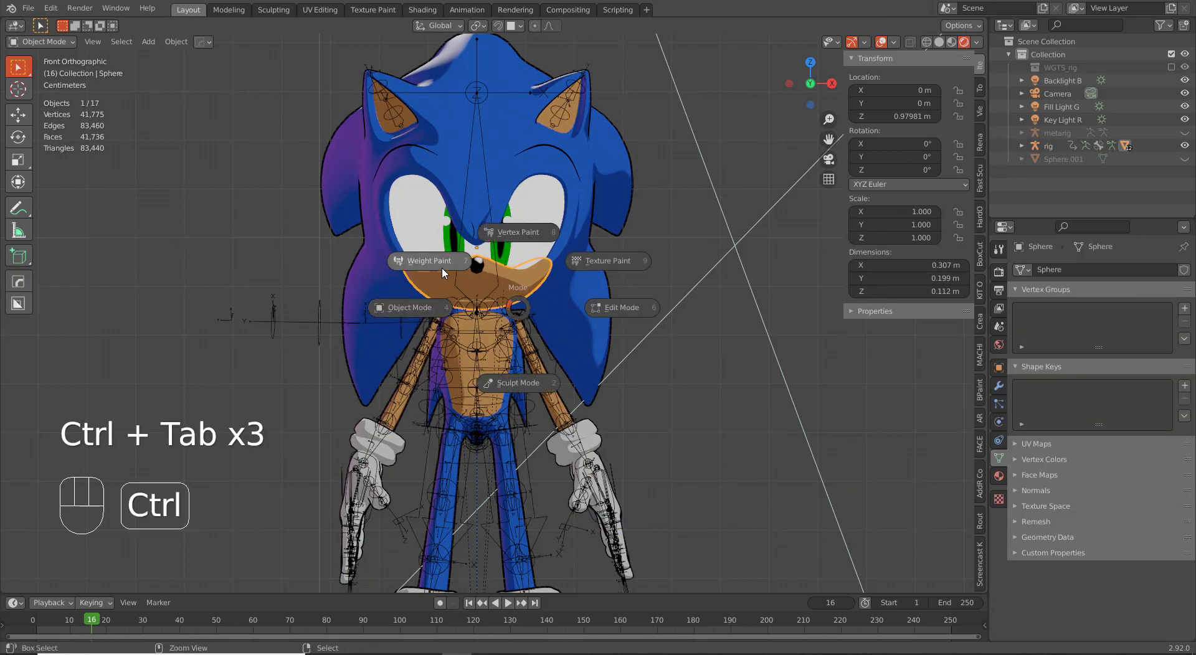
key("ctrl+Tab")
left_click(491, 261)
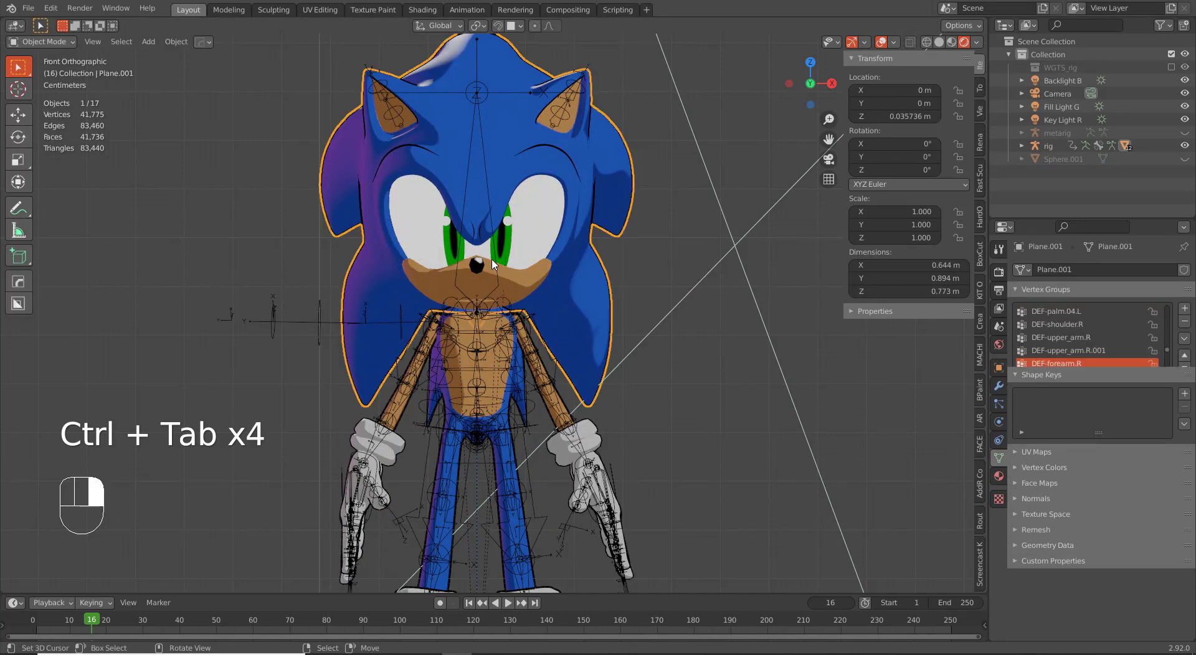
left_click(498, 278)
left_click(515, 290, "shift")
key("ctrl+Tab")
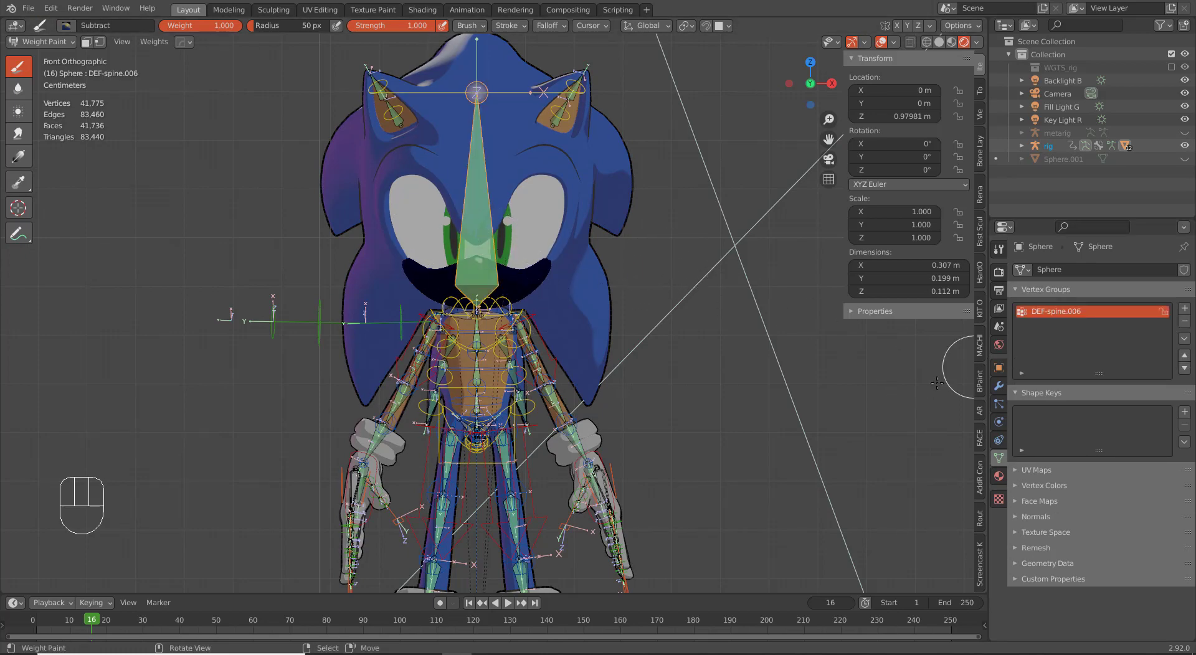
Step: Assign all muzzle vertices to the DEF-spine.006 vertex group with weight 1.000, and return to Weight Paint
key("Tab")
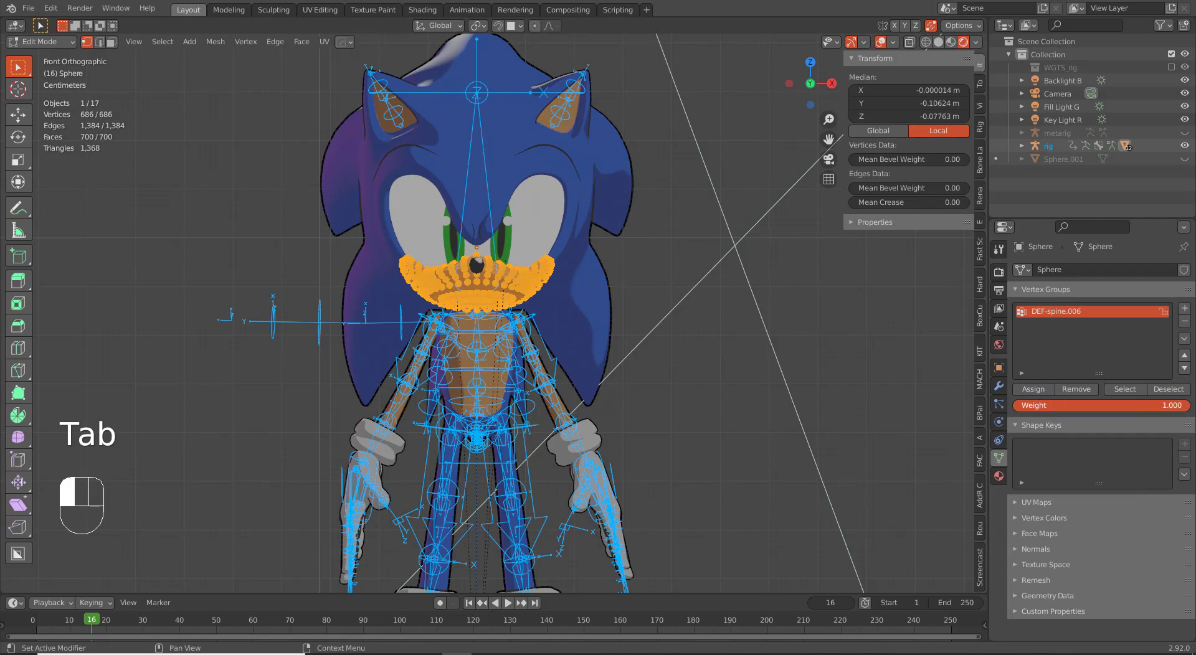
left_click(1034, 391)
key("Tab")
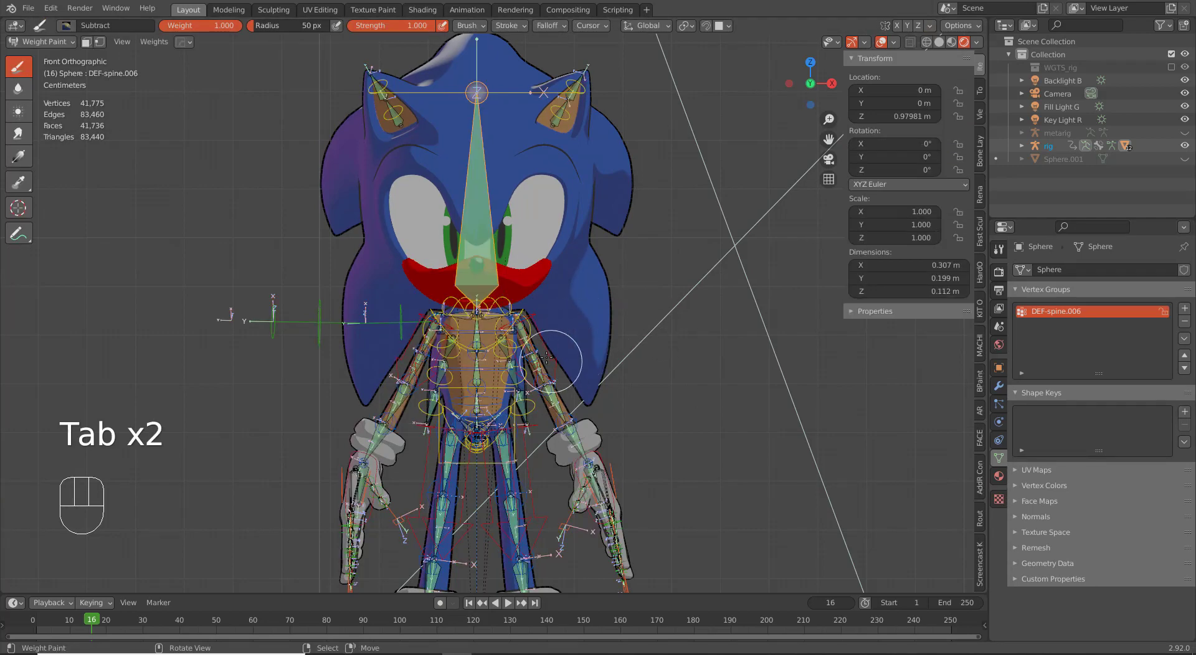
key("Tab")
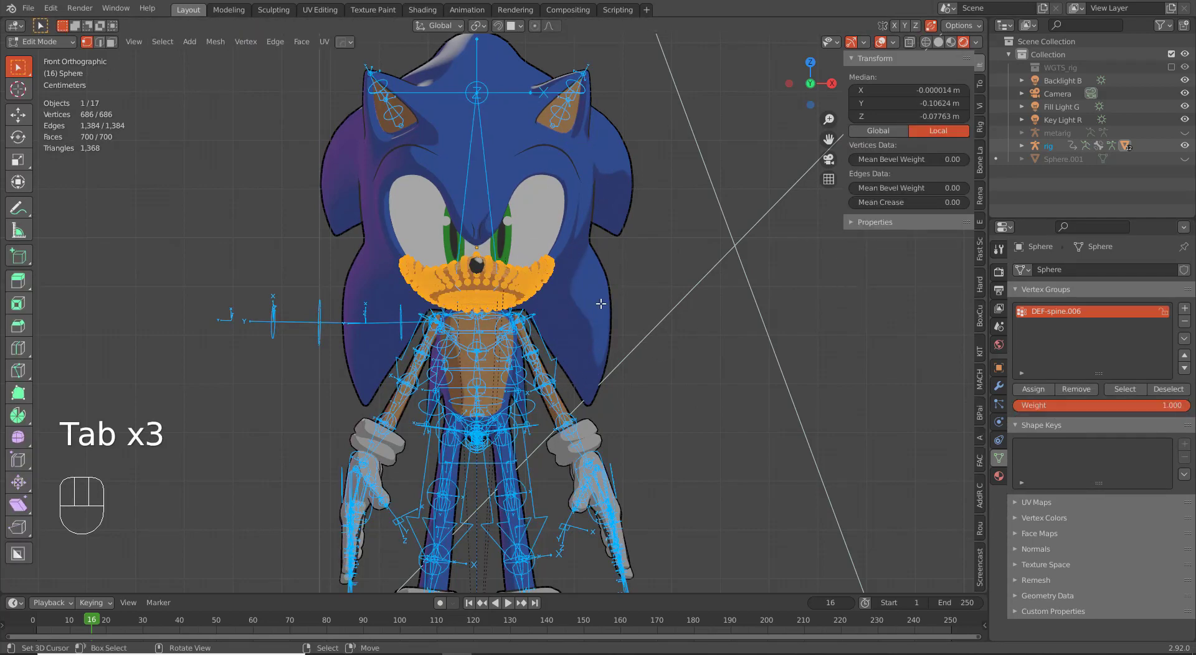
middle_click_drag(584, 351, 468, 338)
key("Tab")
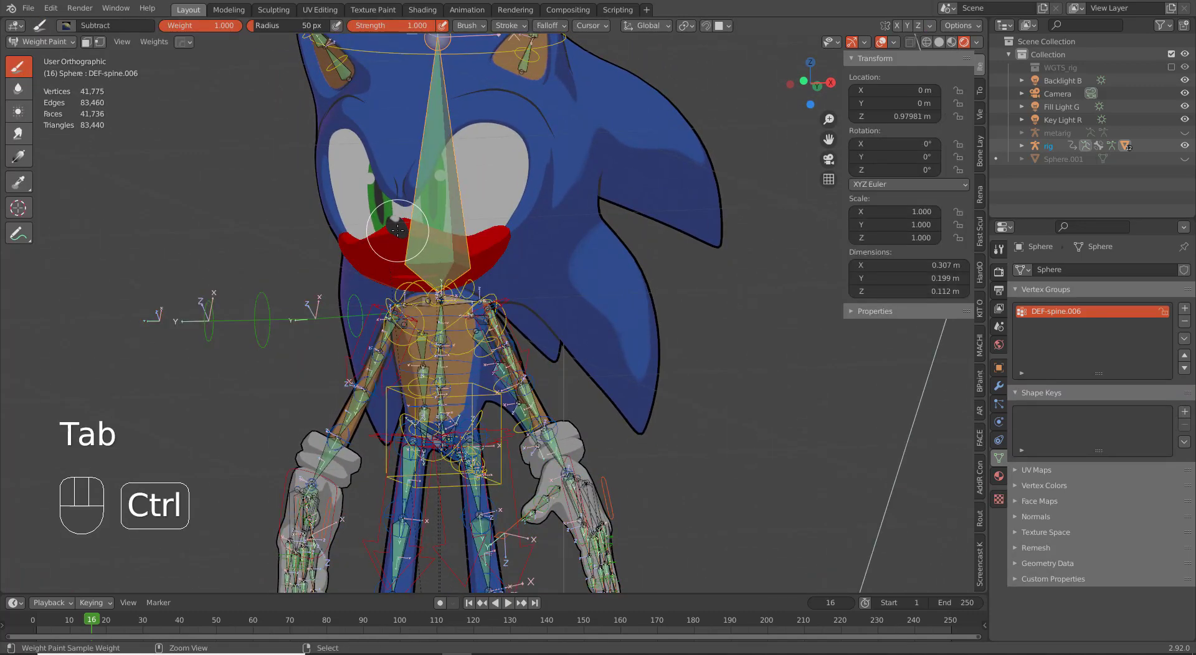
Step: Return to Object Mode, select the nose Cylinder.002, and delete all of its vertex groups
key("ctrl+Tab")
left_click(370, 230)
right_click(395, 224)
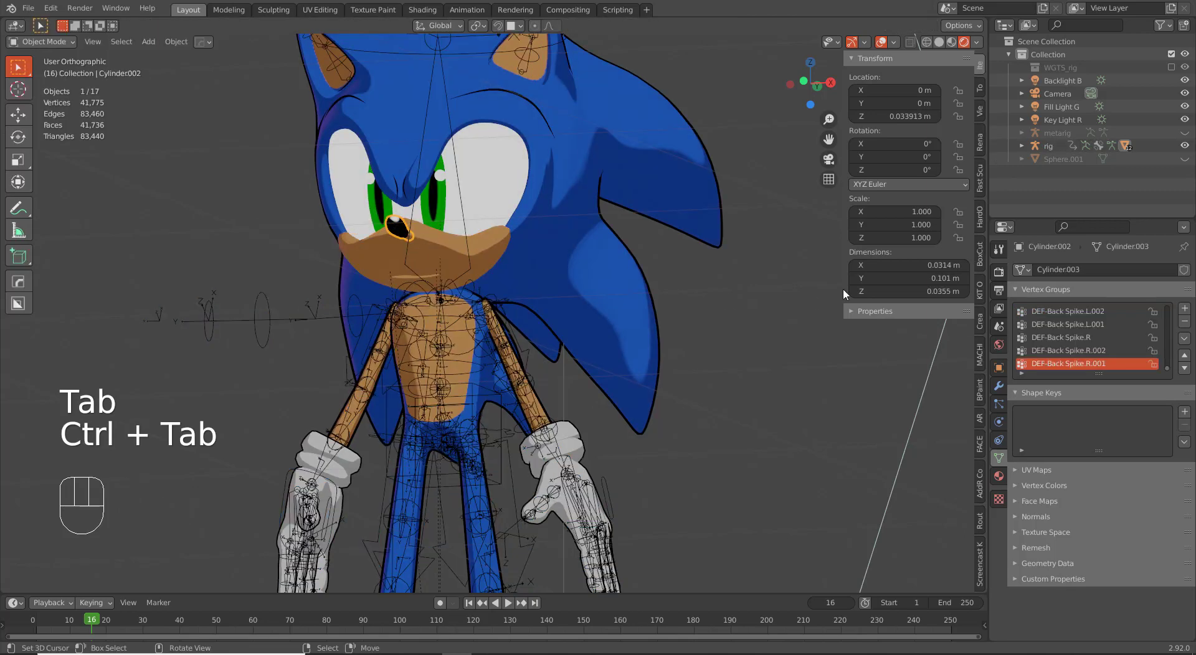
left_click(1184, 339)
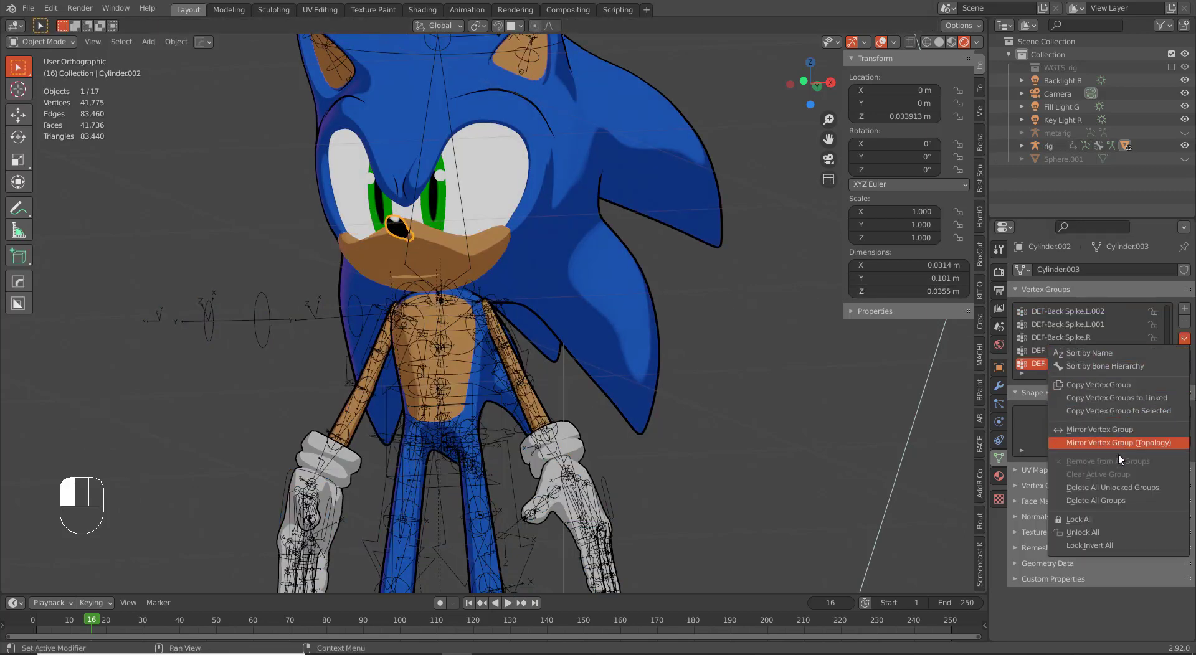
left_click(1095, 500)
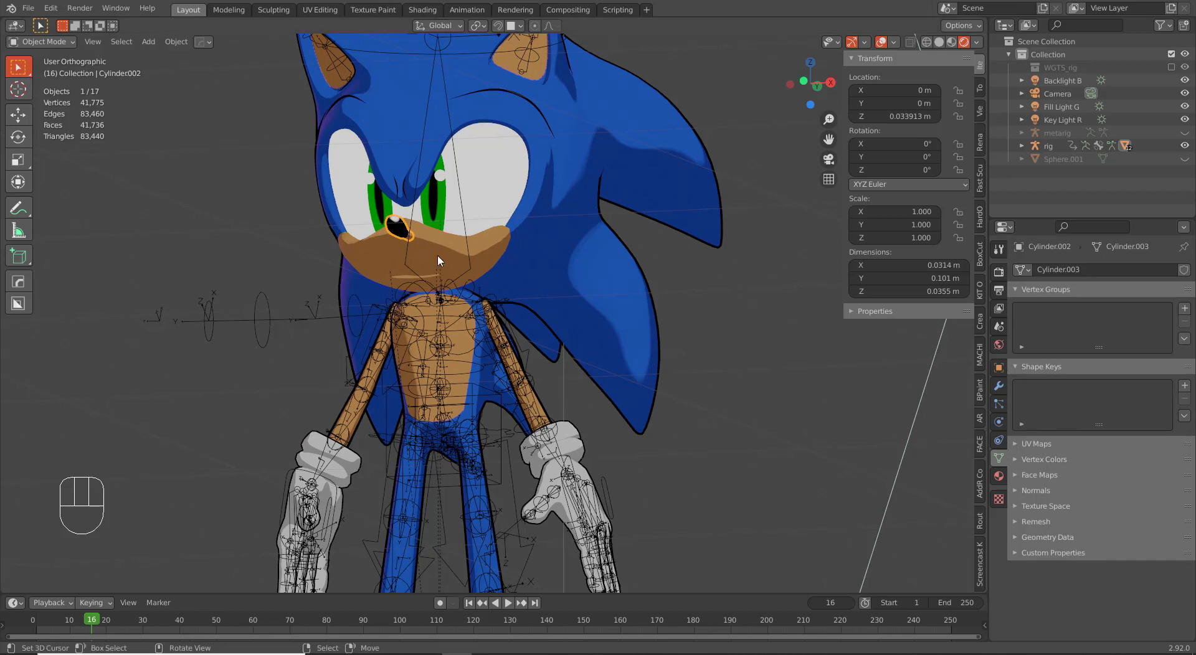
Step: Select the rig and add the nose Cylinder.002 as the active object, and enter Weight Paint mode
right_click(467, 258)
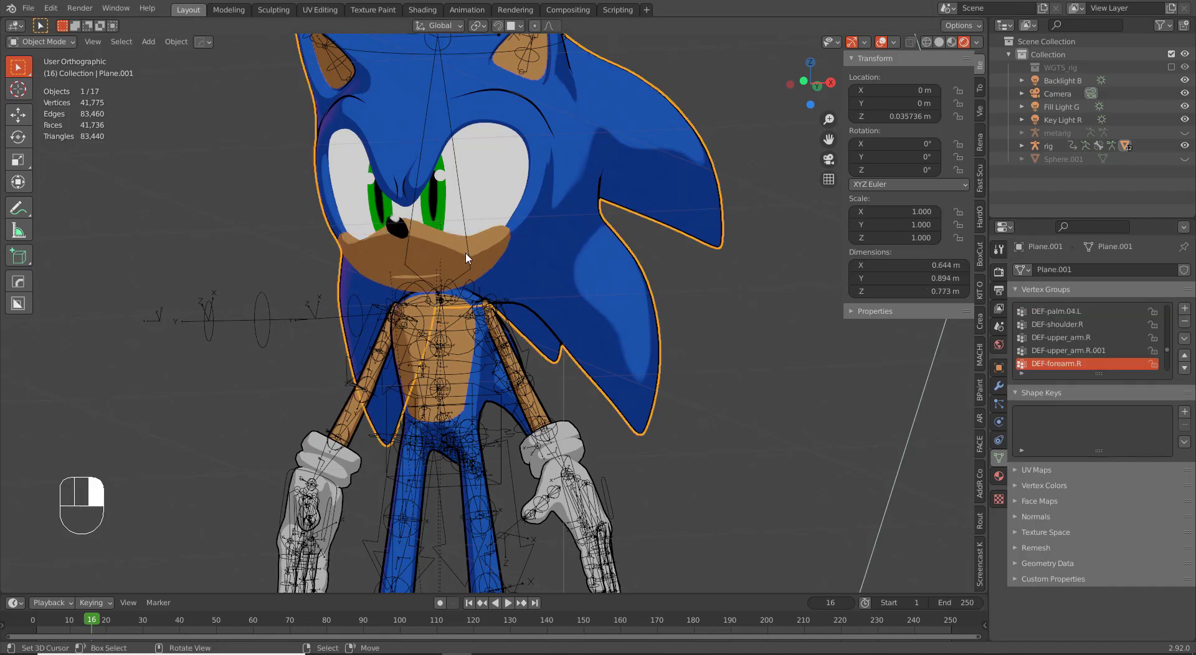
right_click(467, 259)
right_click(467, 258)
right_click(467, 259)
right_click(468, 259)
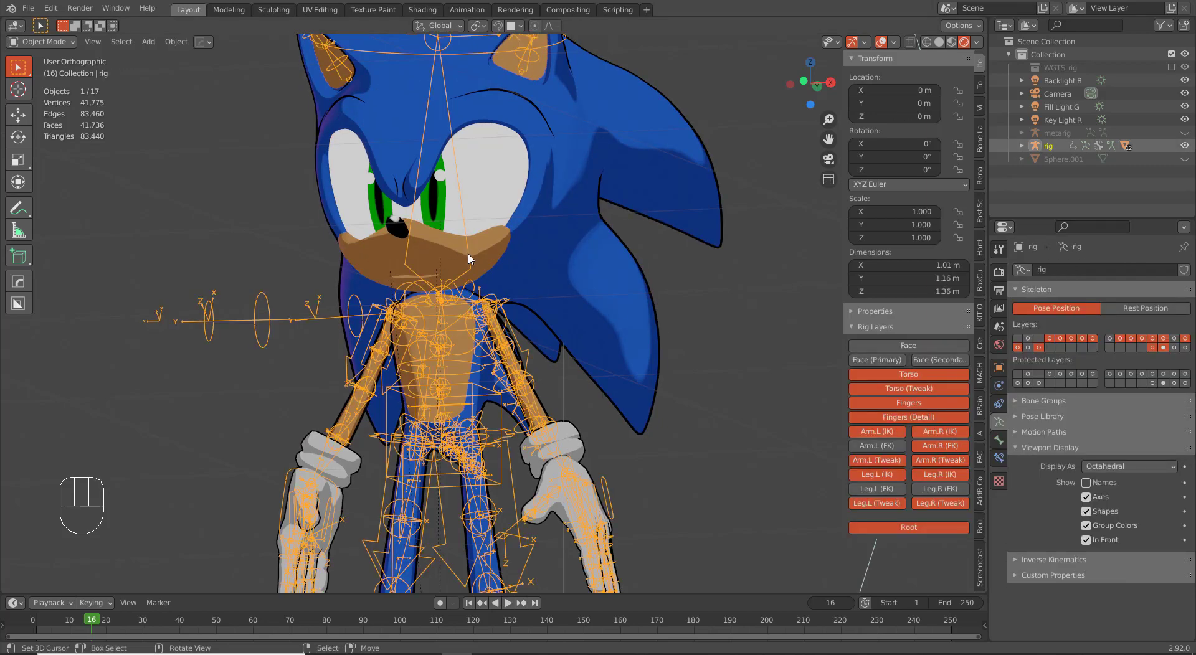
right_click(399, 225, "shift")
key("ctrl+Tab")
left_click(330, 214)
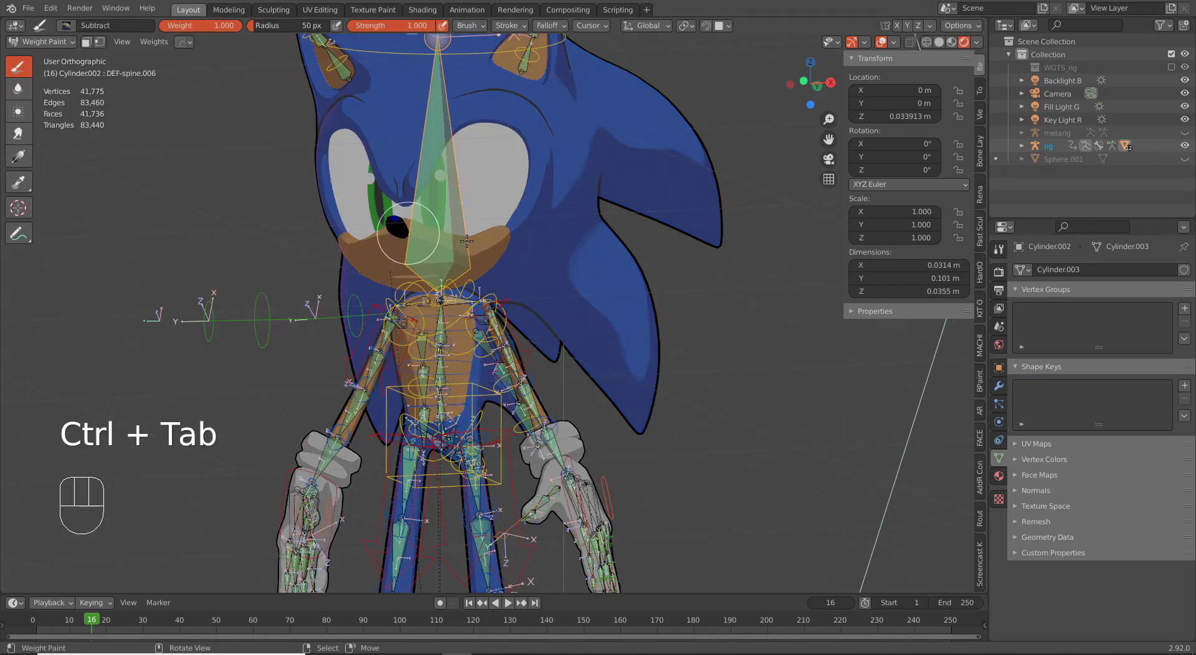
Step: Create a DEF-spine.006 vertex group on the nose and assign all its vertices to it with weight 1.000
left_click(700, 248)
key("Tab")
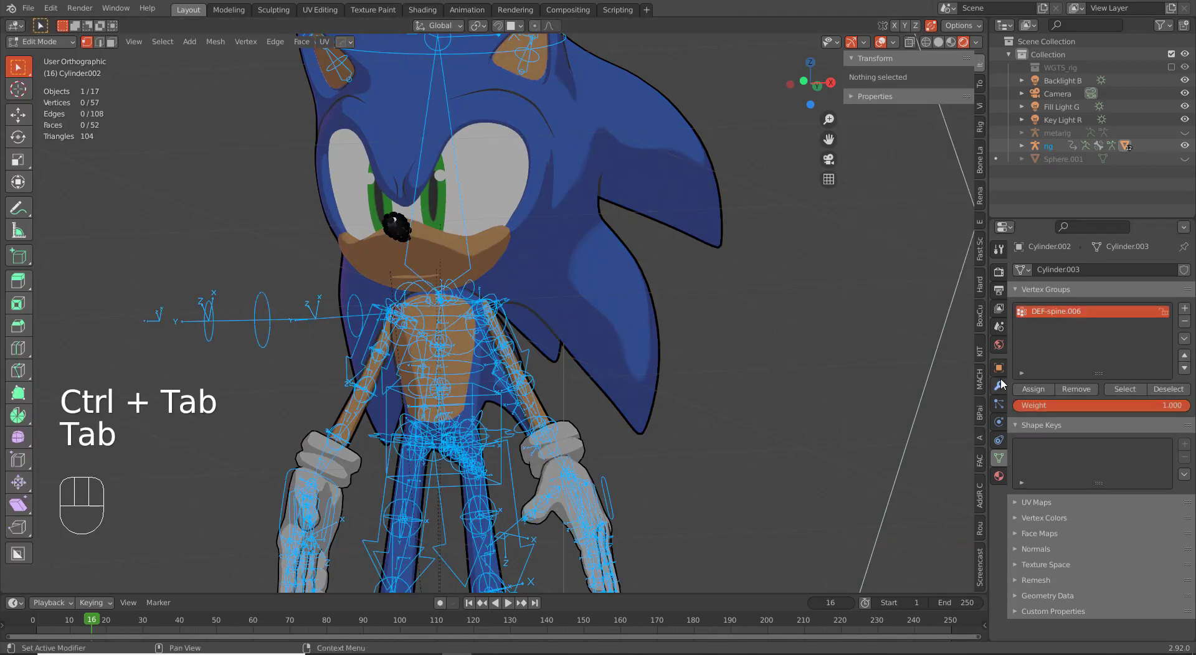
key("a")
key("Tab")
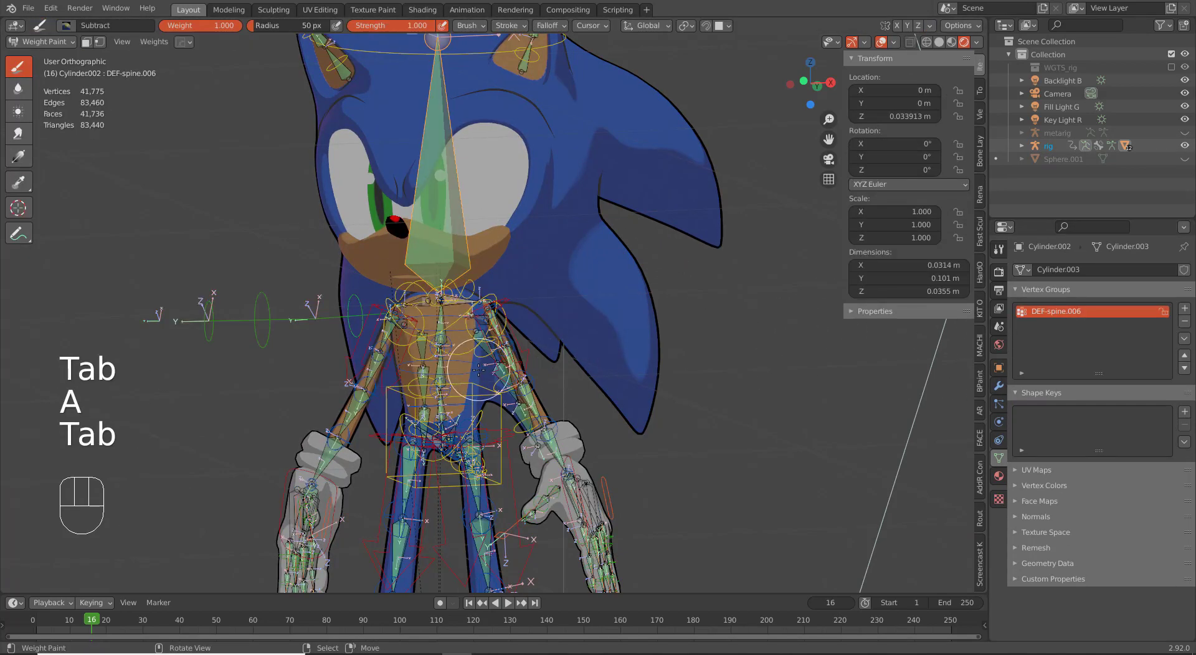
Step: Leave Weight Paint on the nose, select only the rig, and put it in Pose Mode in front view
key("ctrl+Tab")
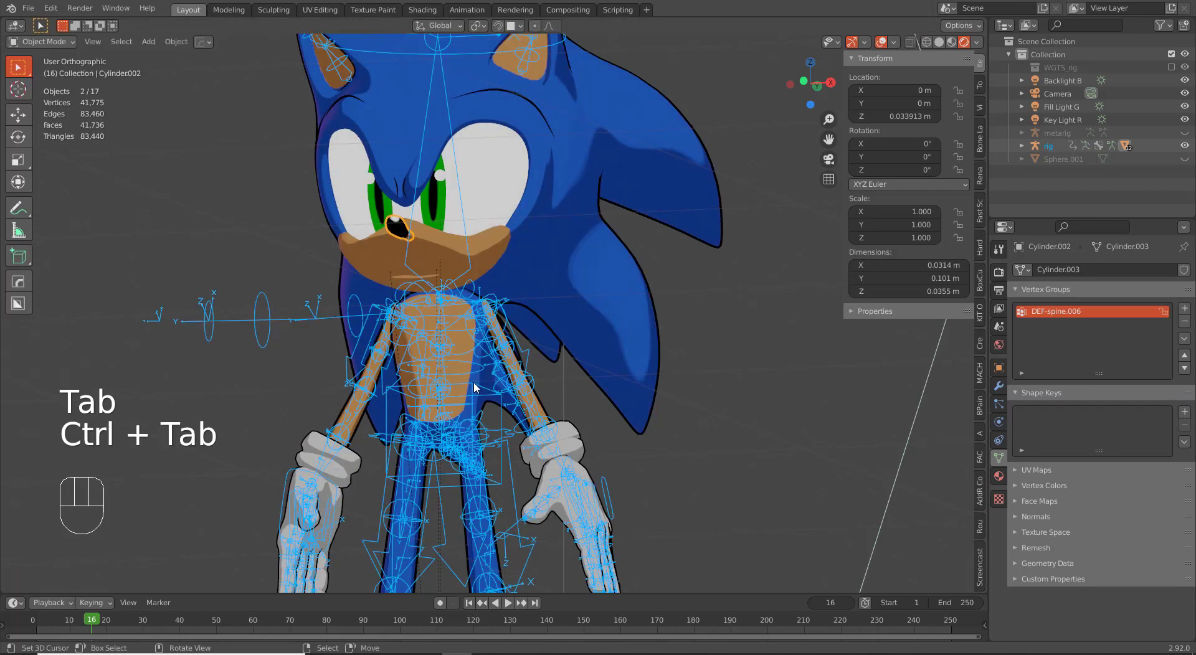
middle_click_drag(473, 387, 609, 421)
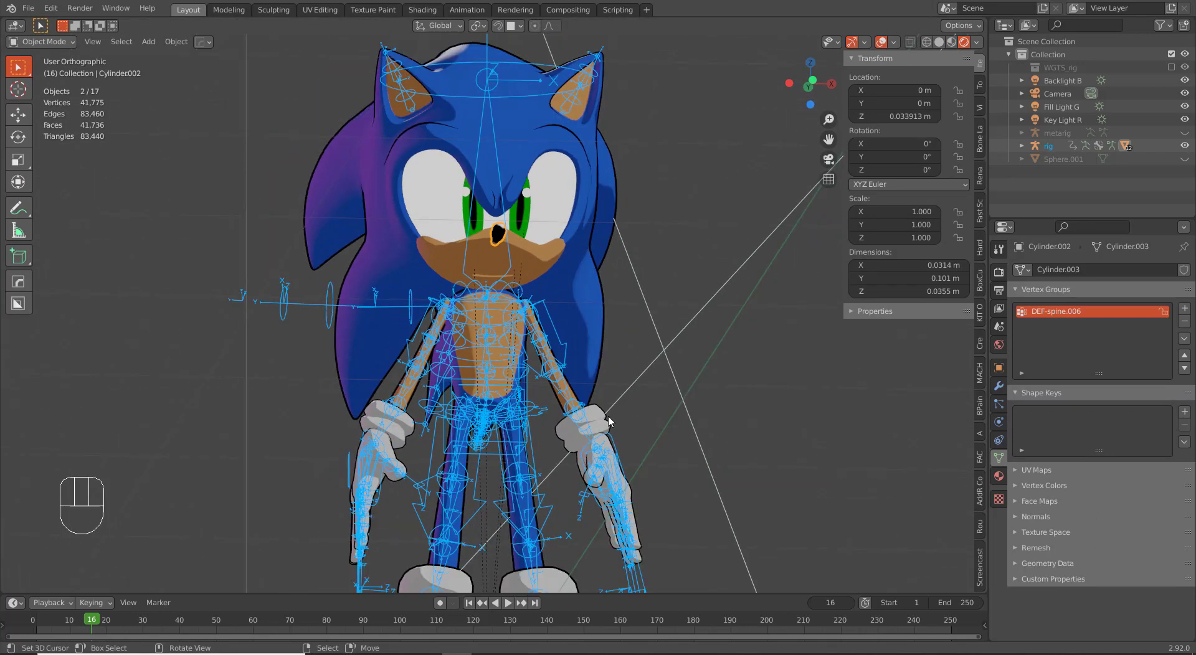
key("ctrl+Tab")
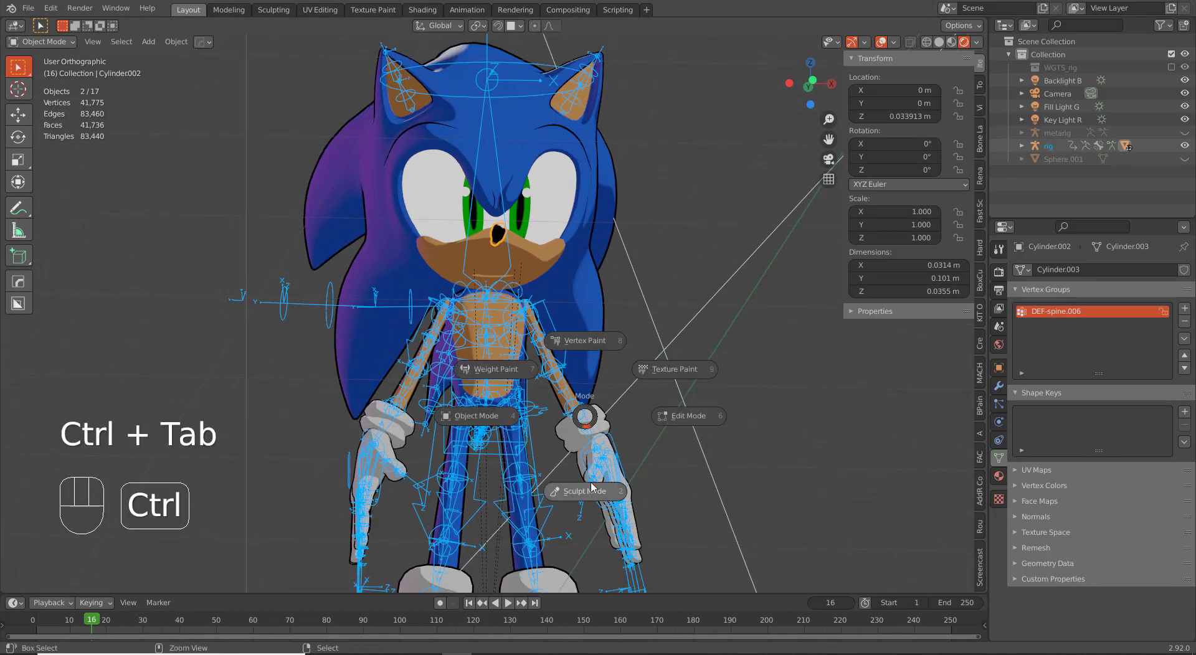
left_click(500, 417)
right_click(557, 337)
key("ctrl+Tab")
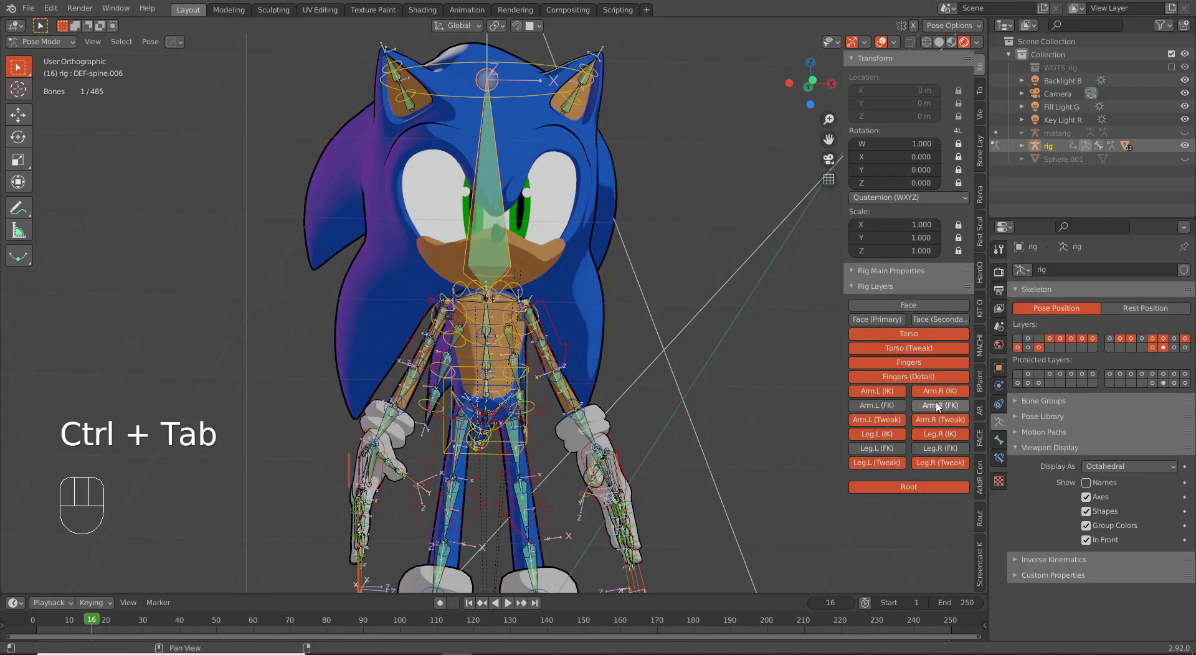
key("KP_1")
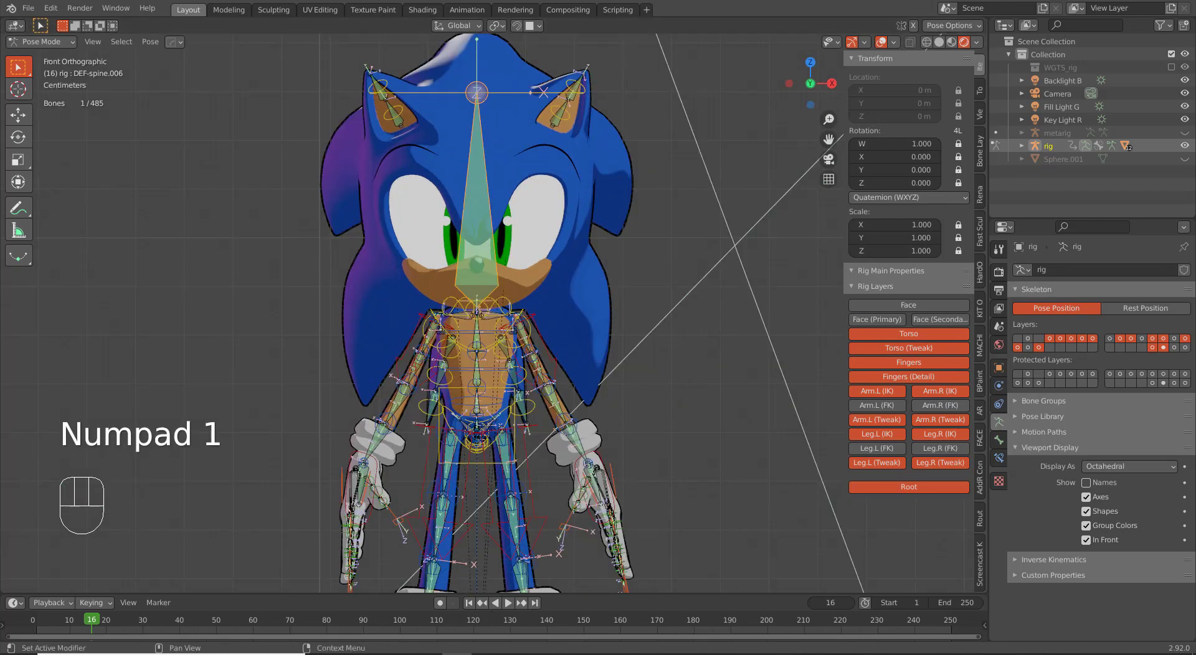
Step: Hide the rig's deform bone layer and test-move the torso bone without keeping the new position
left_click(1164, 348, "shift")
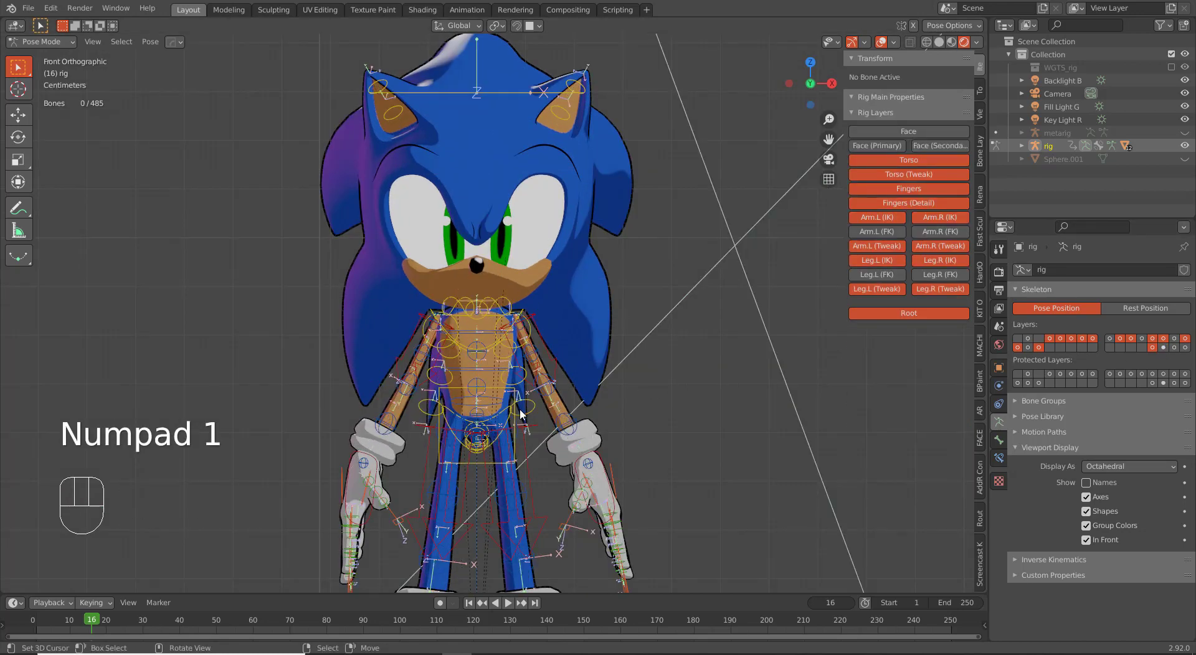
right_click(516, 443)
key("g")
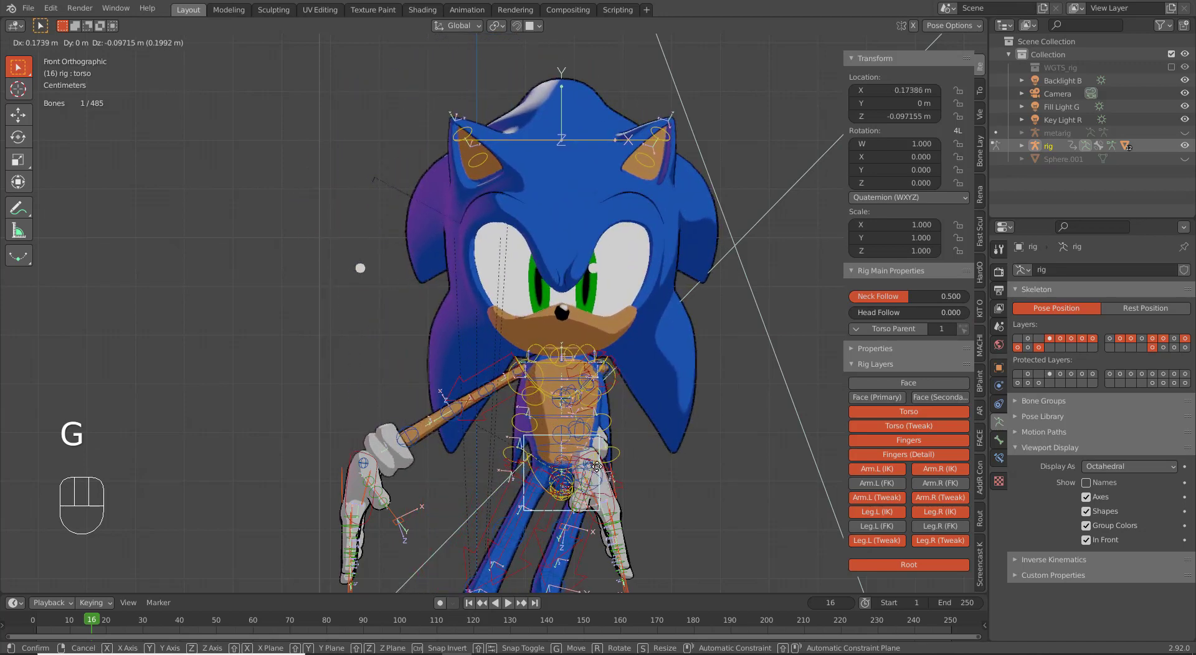
key("Escape")
Step: In Object Mode, select the eye highlights object Circle.002 and apply its Mirror modifier
scroll(534, 304, "up", 2)
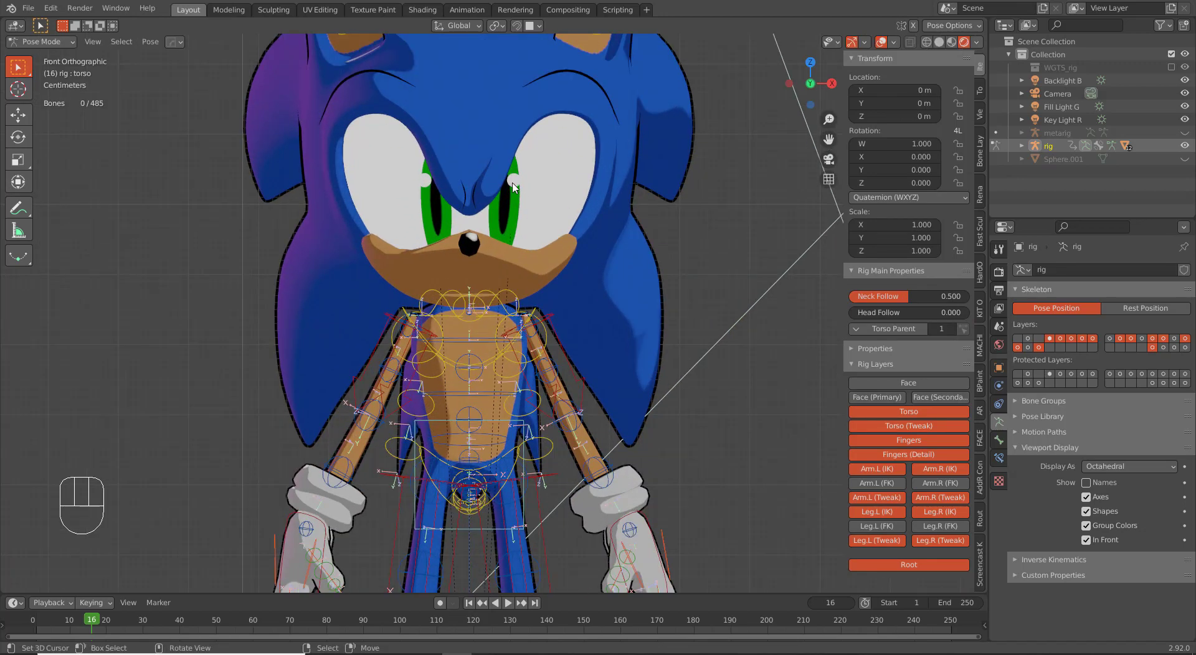
key("ctrl+Tab")
right_click(513, 187)
right_click(512, 187)
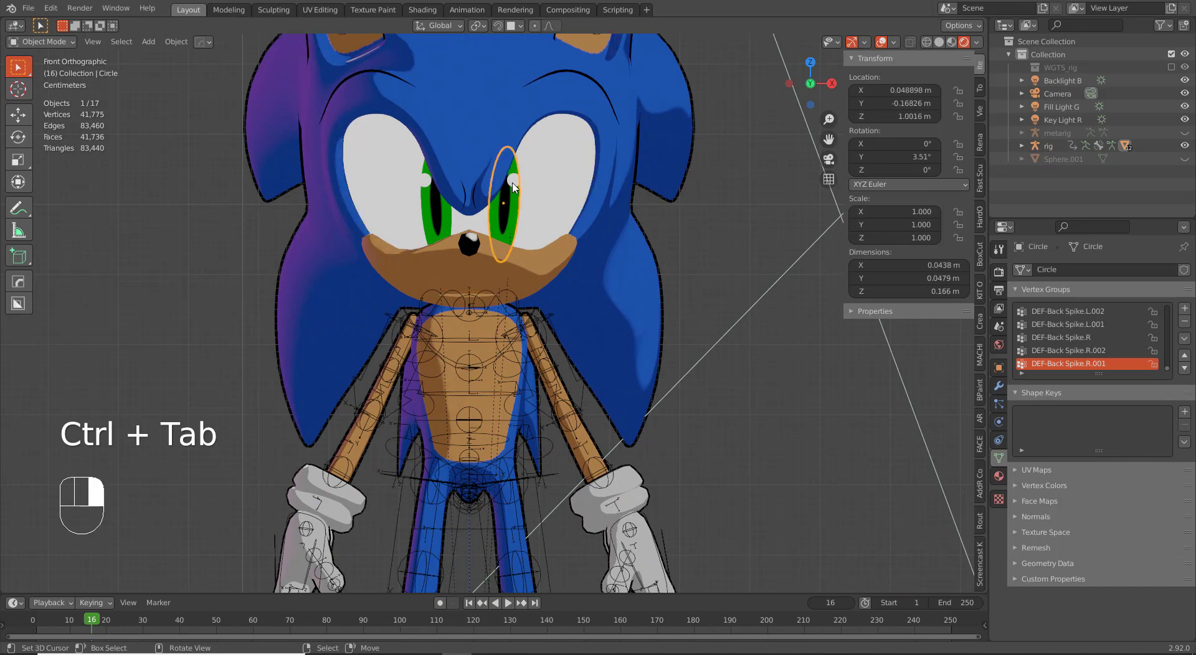
left_click(1000, 387)
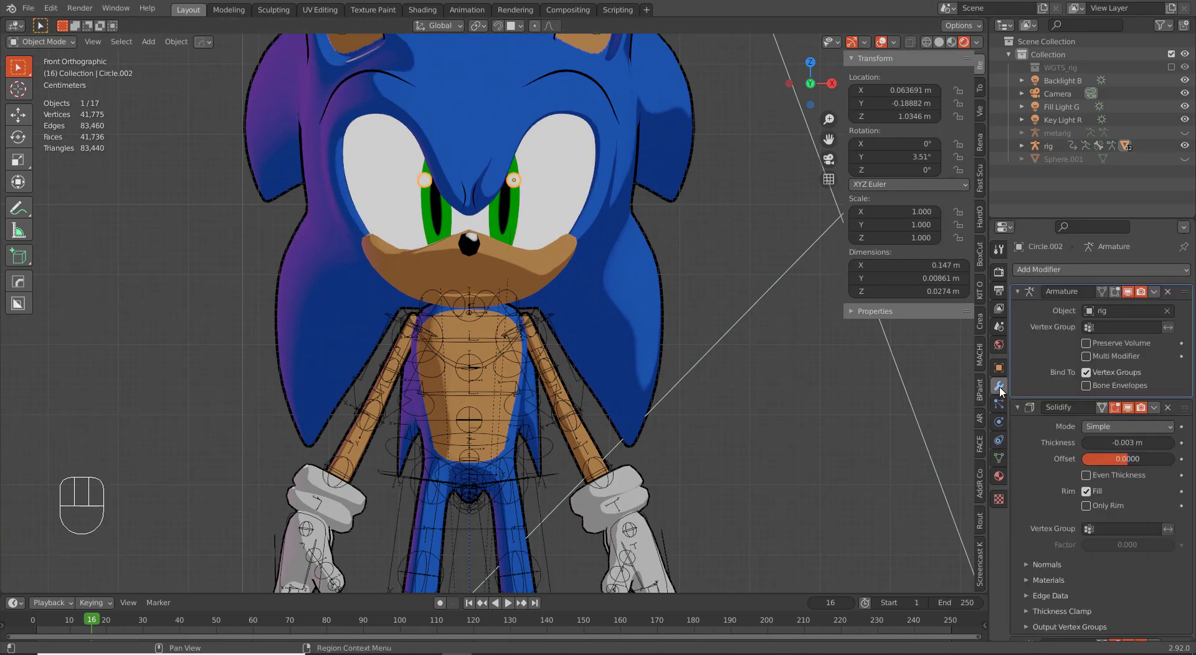
scroll(1052, 420, "down", 4)
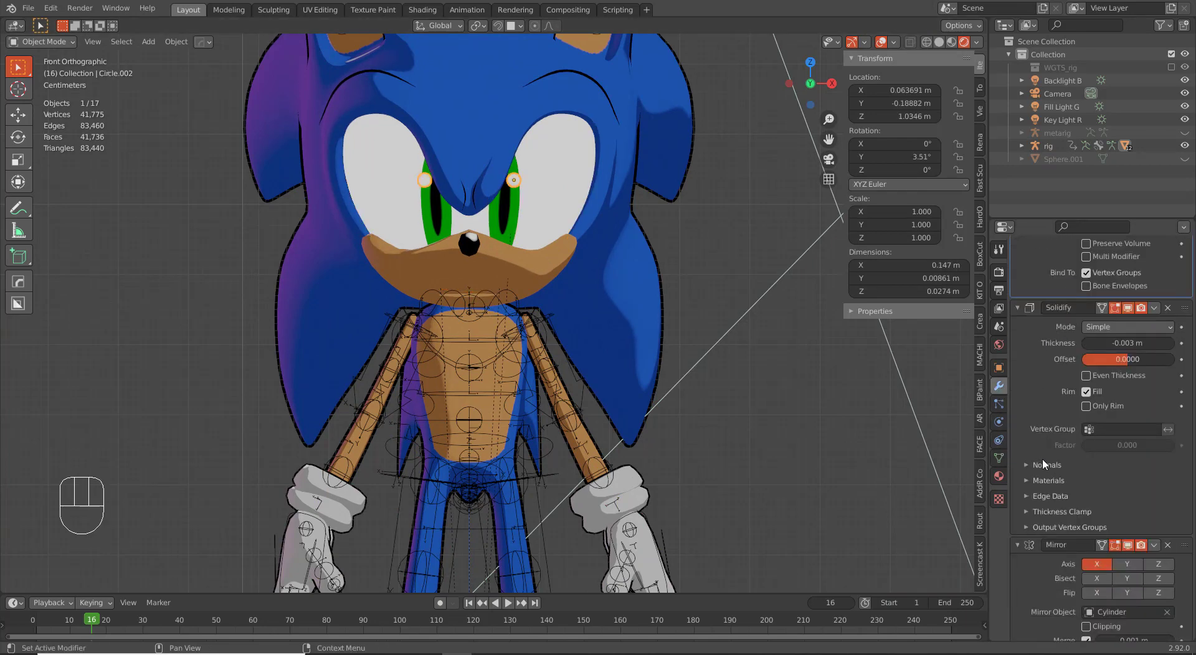
left_click(1041, 570)
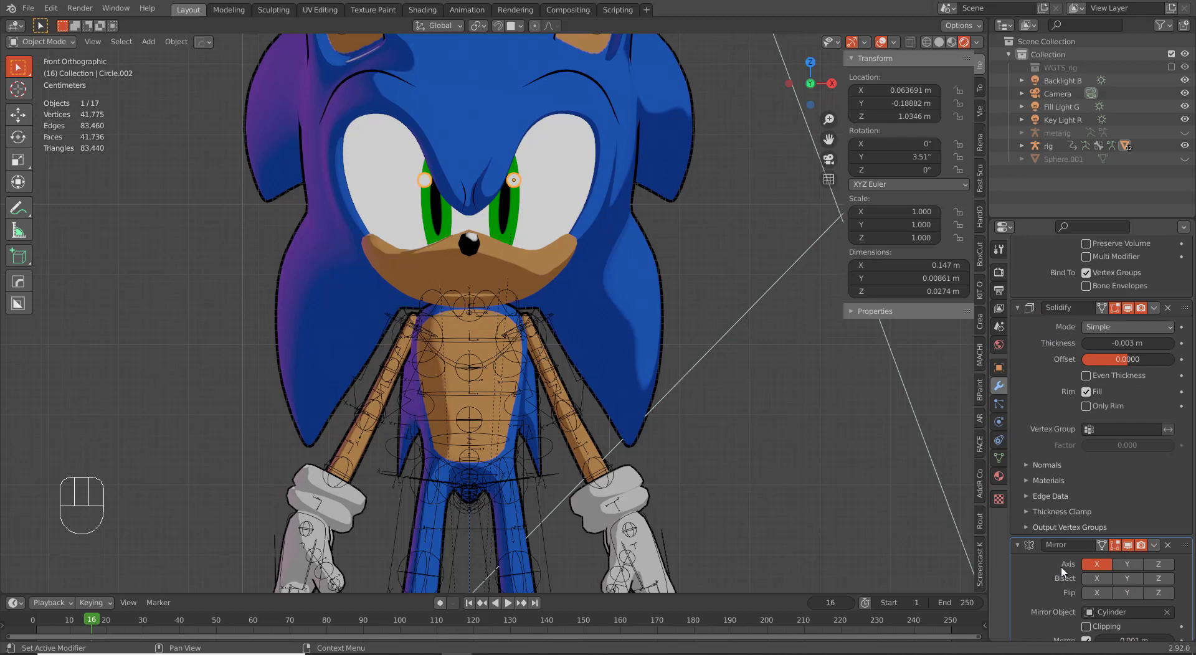
scroll(1047, 573, "up", 1)
key("ctrl+a")
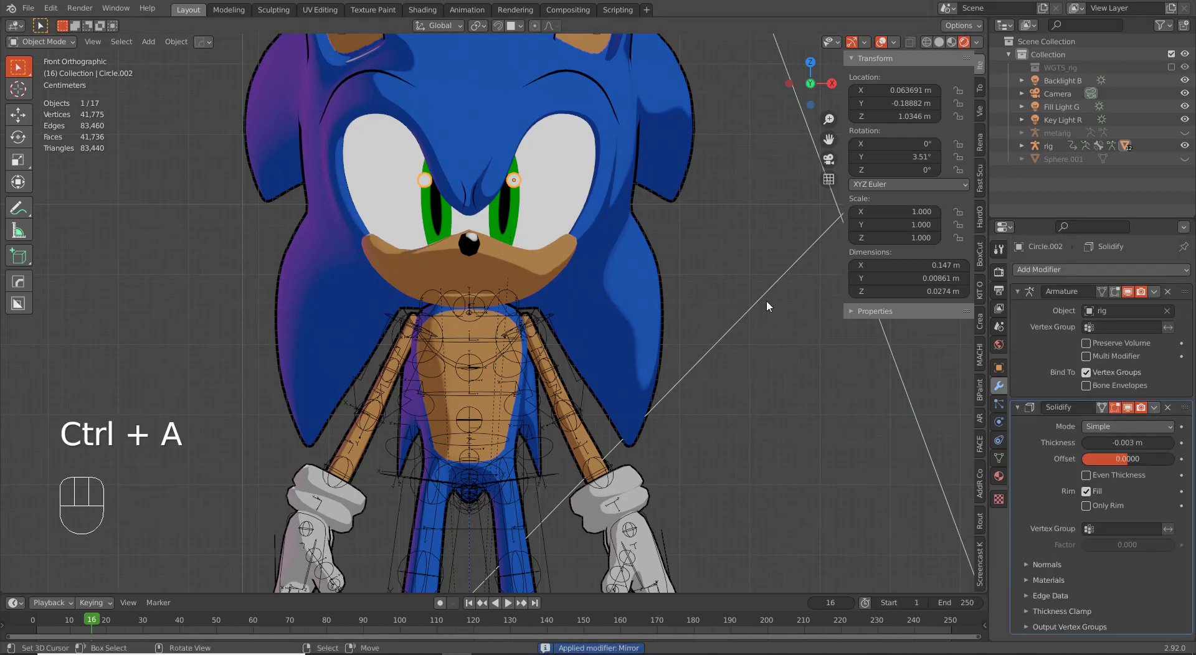
Step: Select the rig, enter Pose Mode, and test how the face follows a free trackball rotation of the head bone, without keeping it
scroll(559, 176, "down", 3)
left_click(523, 133)
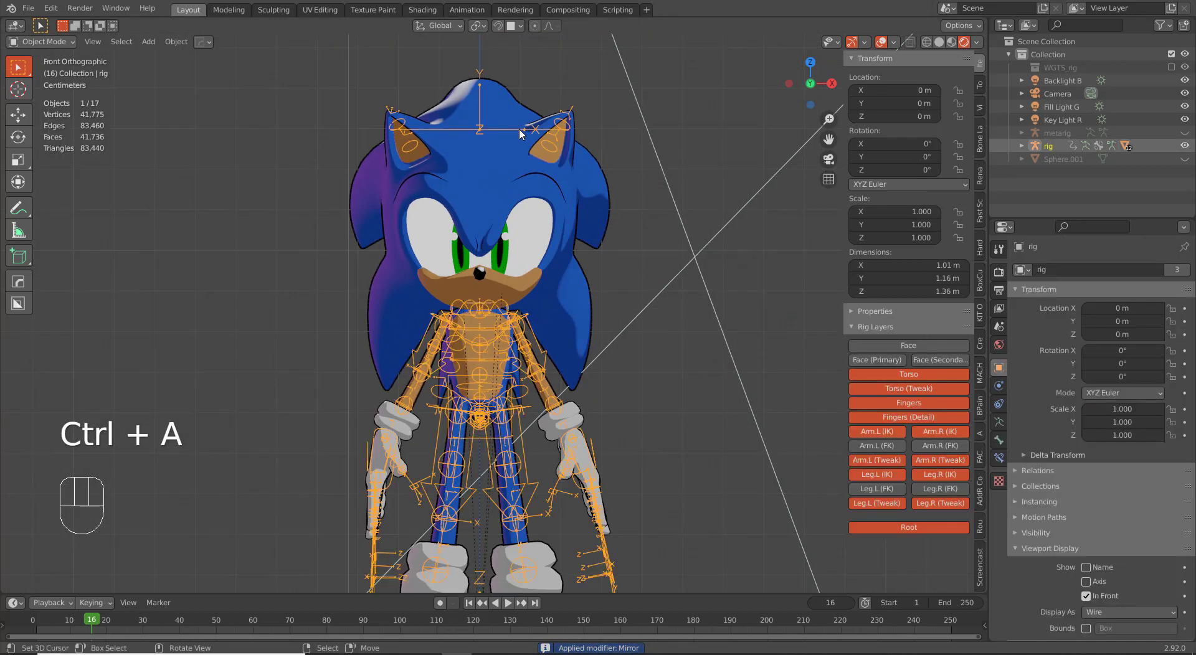
key("ctrl+Tab")
key("r")
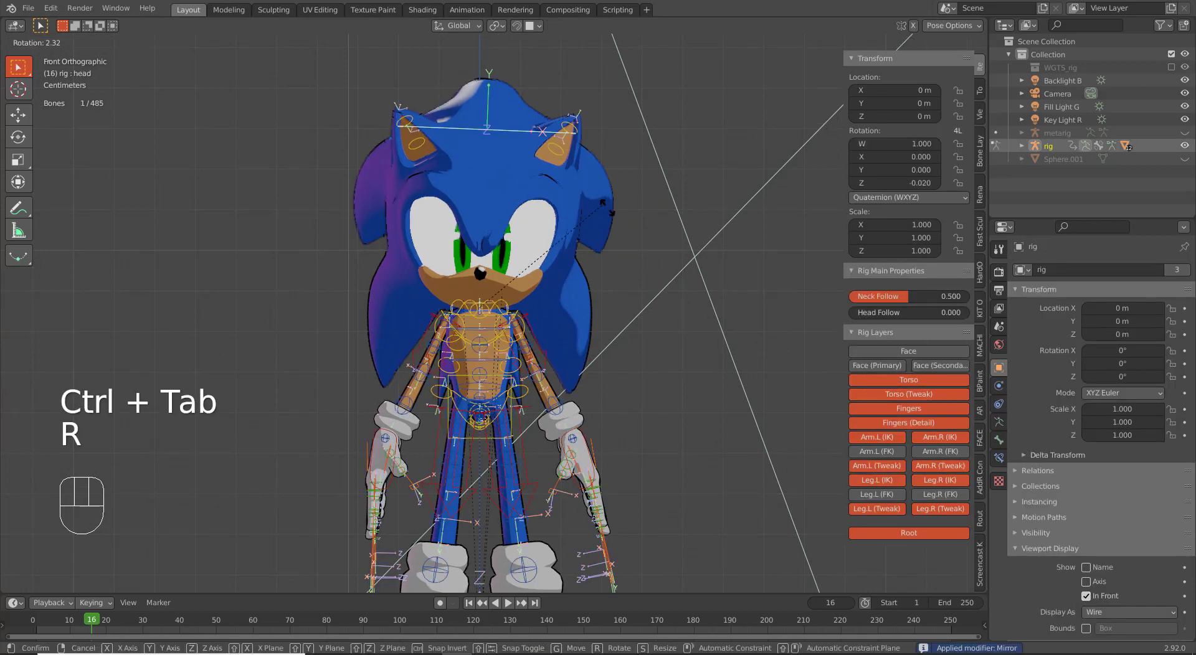
key("r")
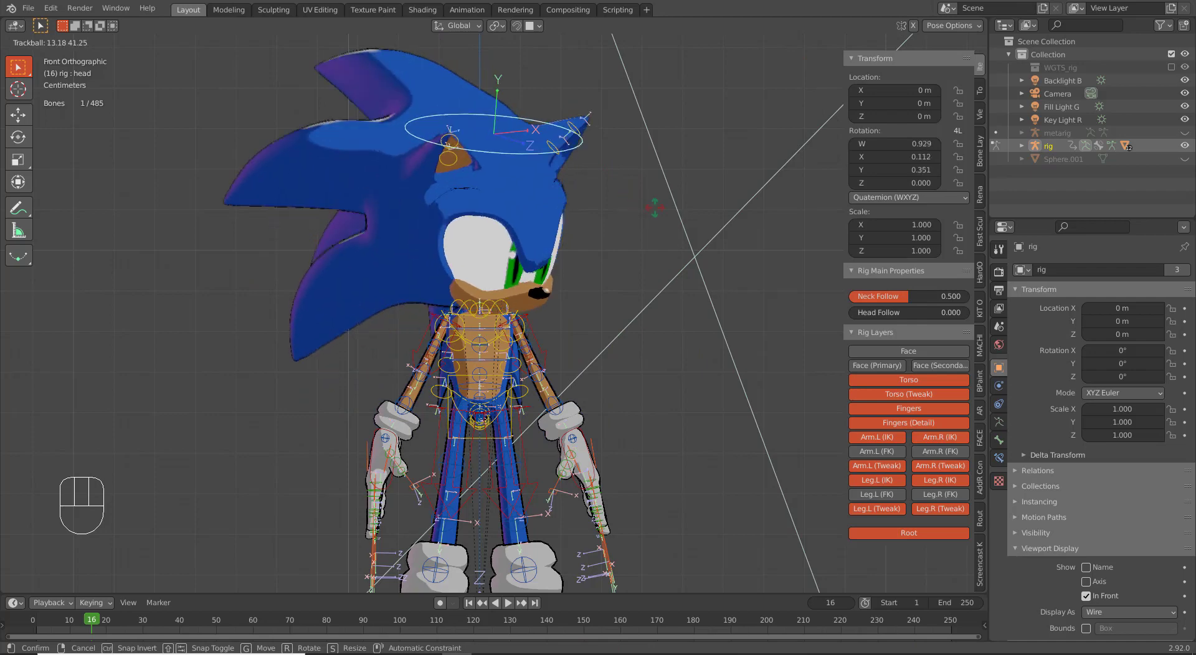
right_click(601, 205)
scroll(588, 143, "up", 2)
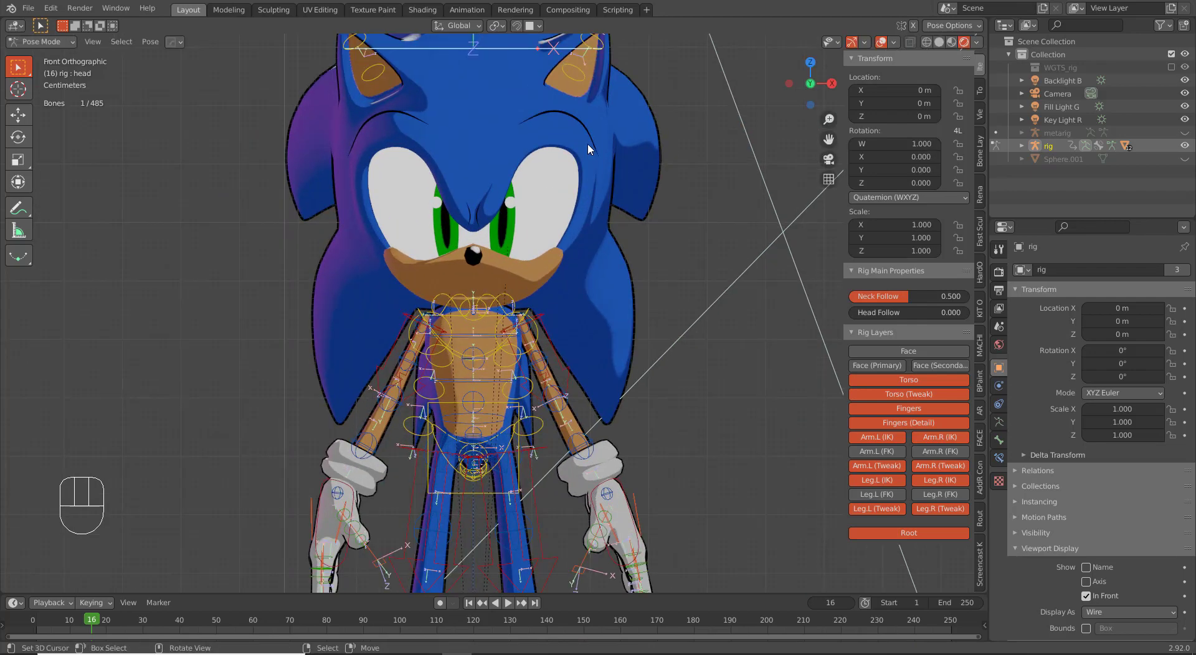
Step: Switch to wireframe shading and Object Mode, and hide the eyebrow lines and the small Plane.003 crease between the eyes
left_click(592, 136)
key("z")
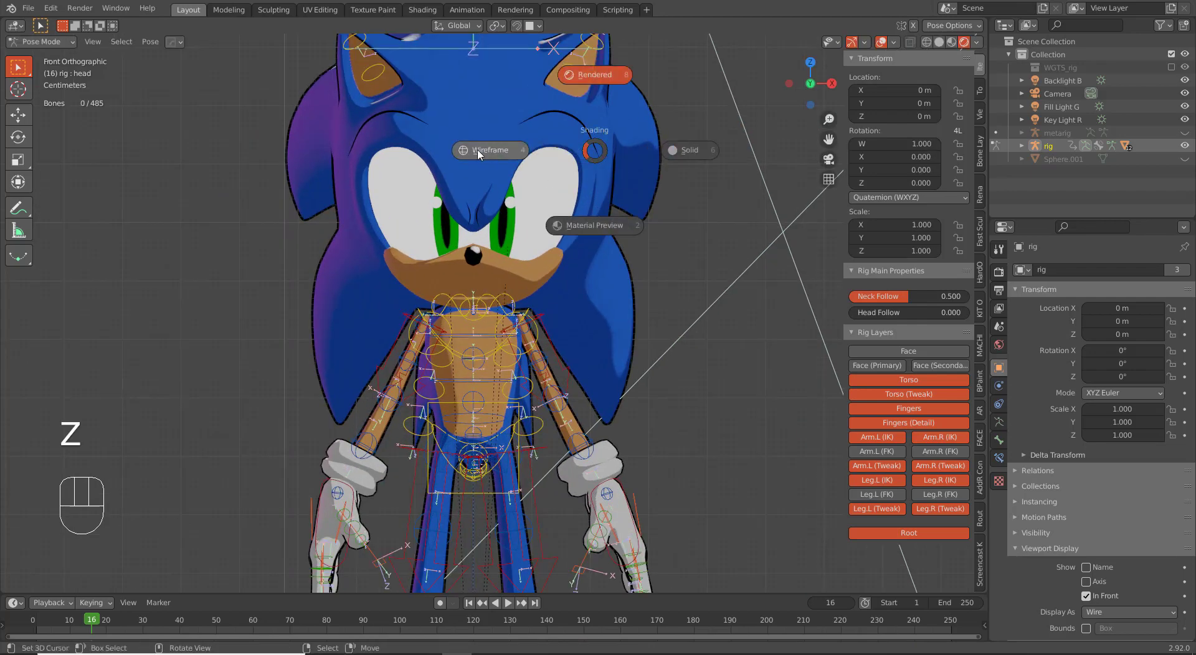
left_click(478, 152)
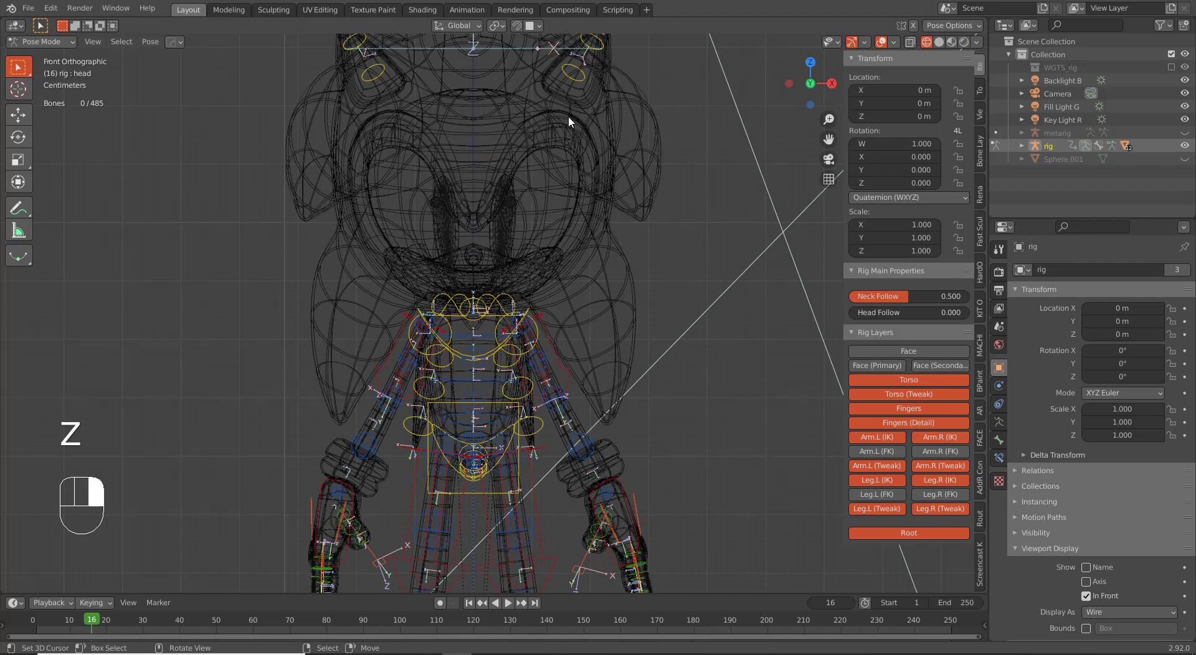
key("ctrl+Tab")
left_click(594, 151)
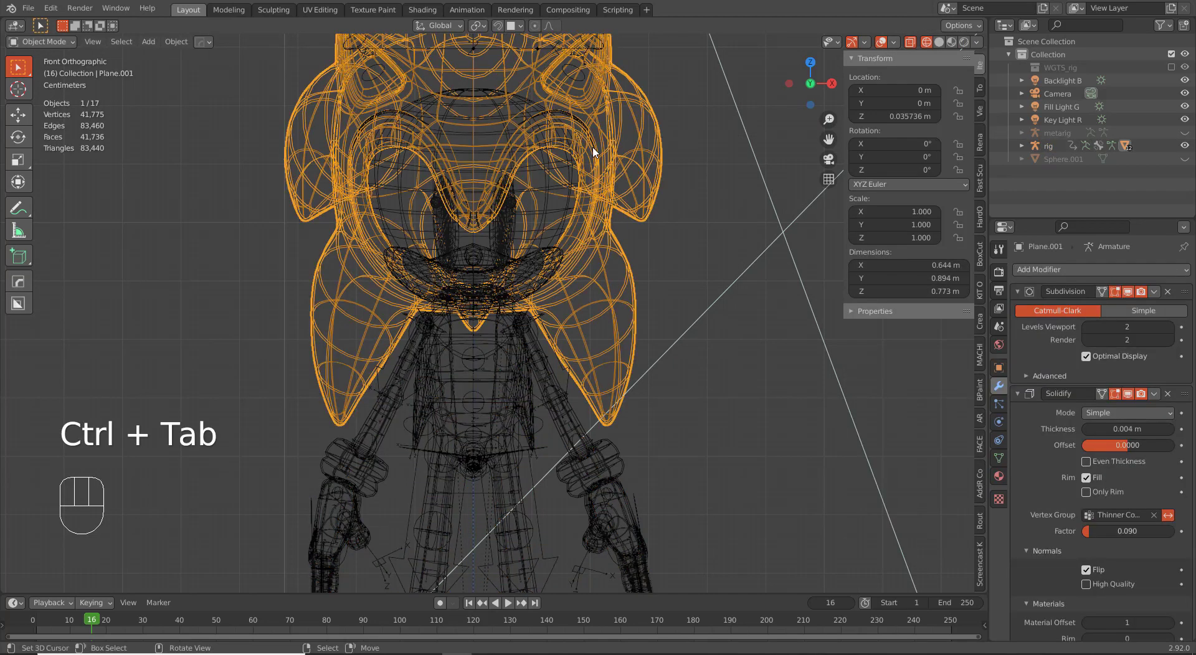
left_click(594, 150)
left_click(476, 213, "shift")
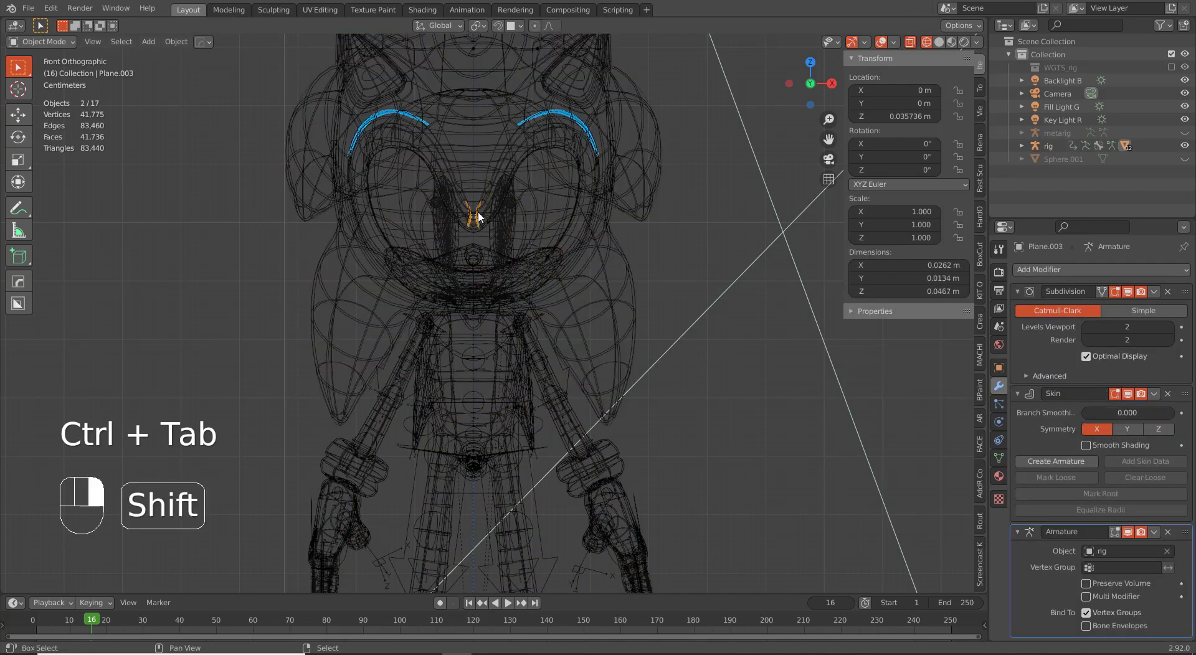
key("h")
key("g")
Step: Return the viewport to Rendered shading
key("z")
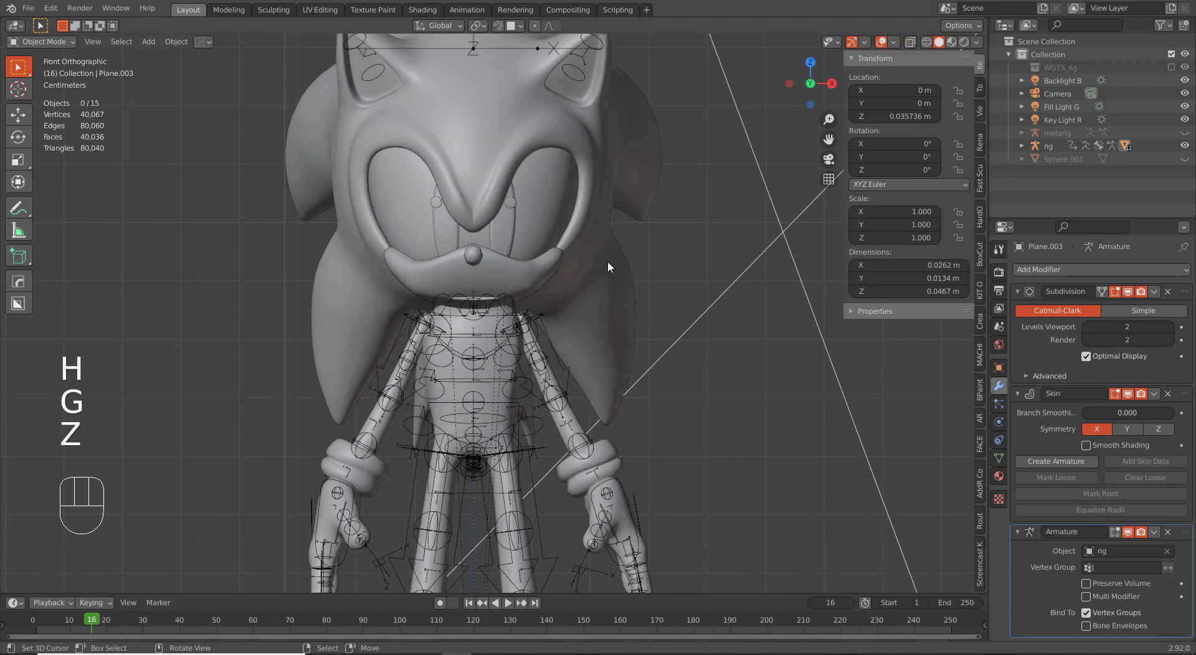
key("z")
left_click(584, 166)
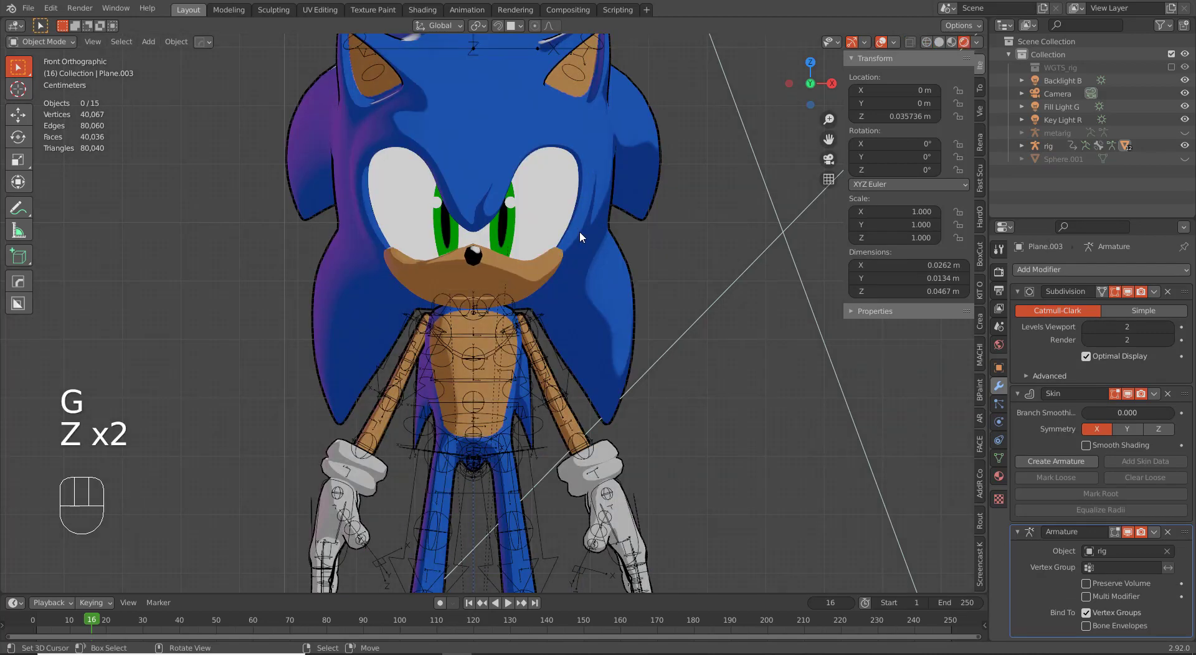
Step: Select the rig, enter Pose Mode in front view, and lower the torso bone by about 0.21 m
scroll(584, 233, "down", 4)
scroll(572, 237, "up", 3)
scroll(571, 240, "down", 1)
middle_click_drag(557, 379, 510, 284, "shift")
right_click(509, 287)
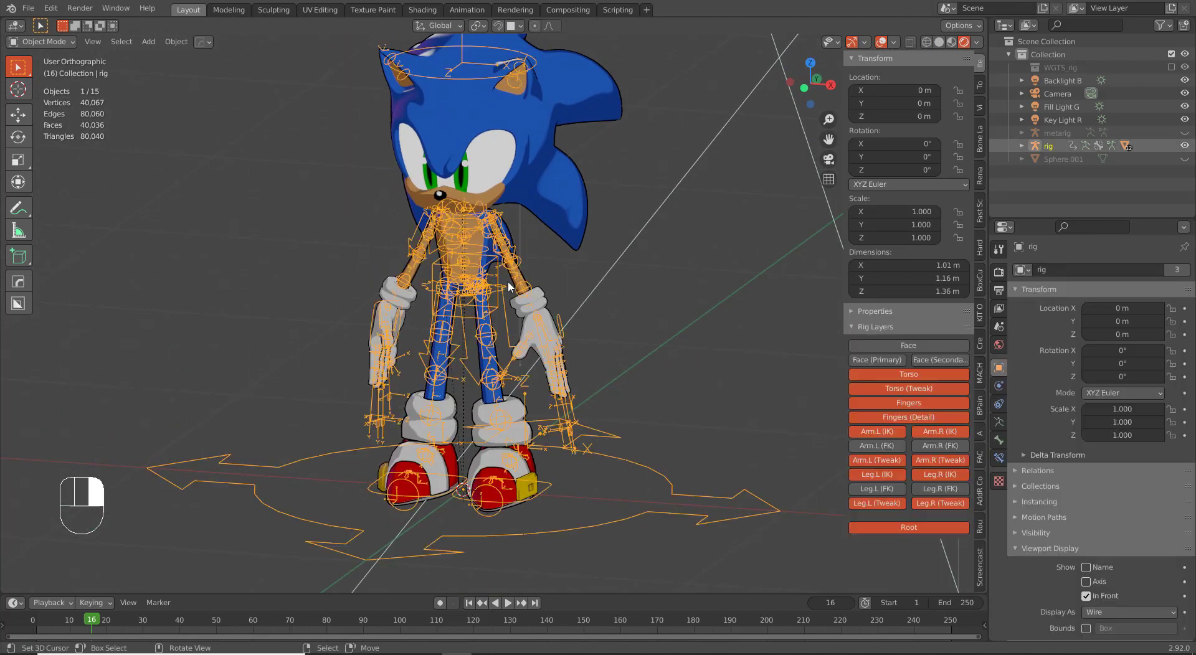
key("ctrl+Tab")
key("KP_1")
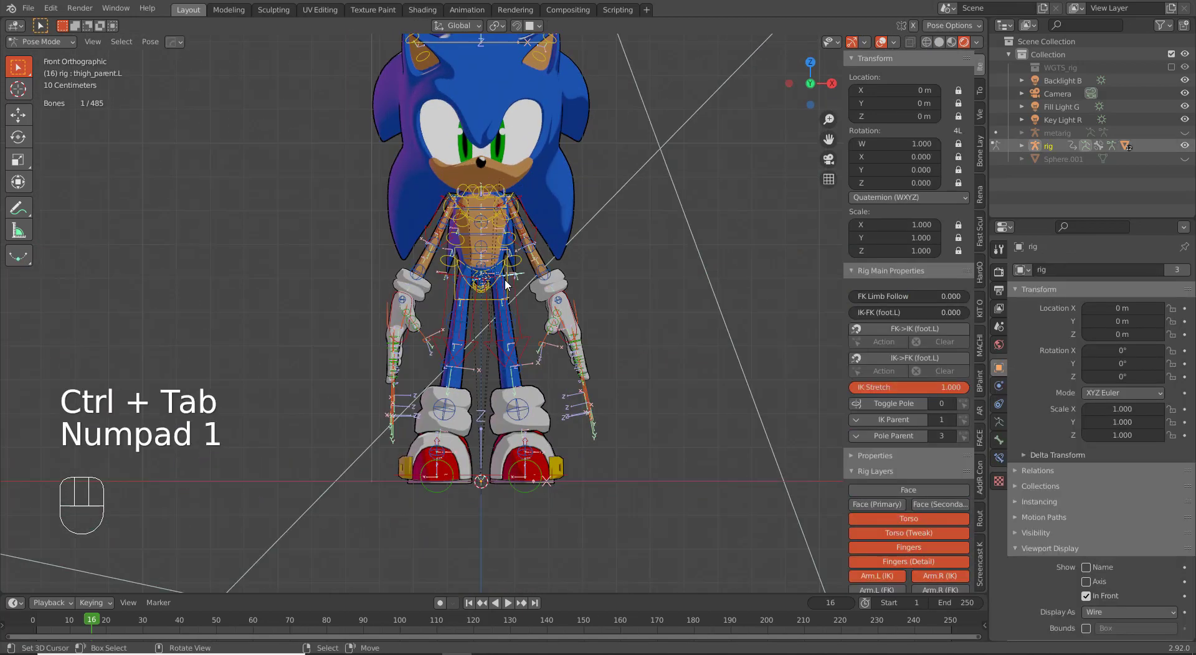
right_click(491, 305)
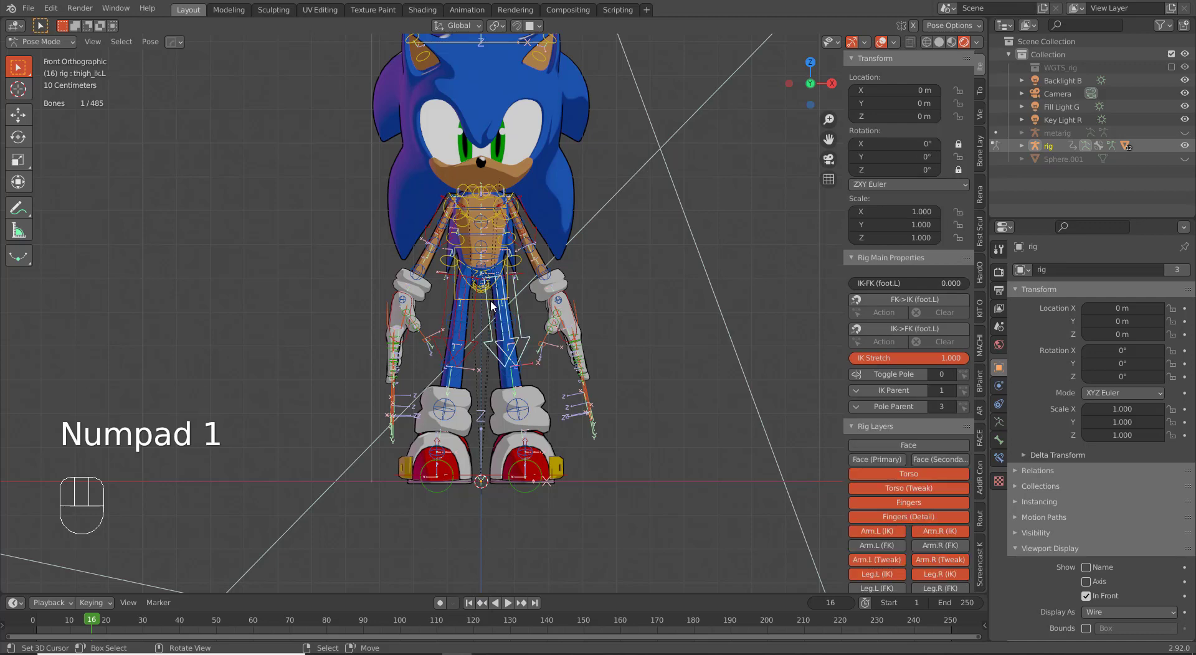
right_click(492, 306)
key("g")
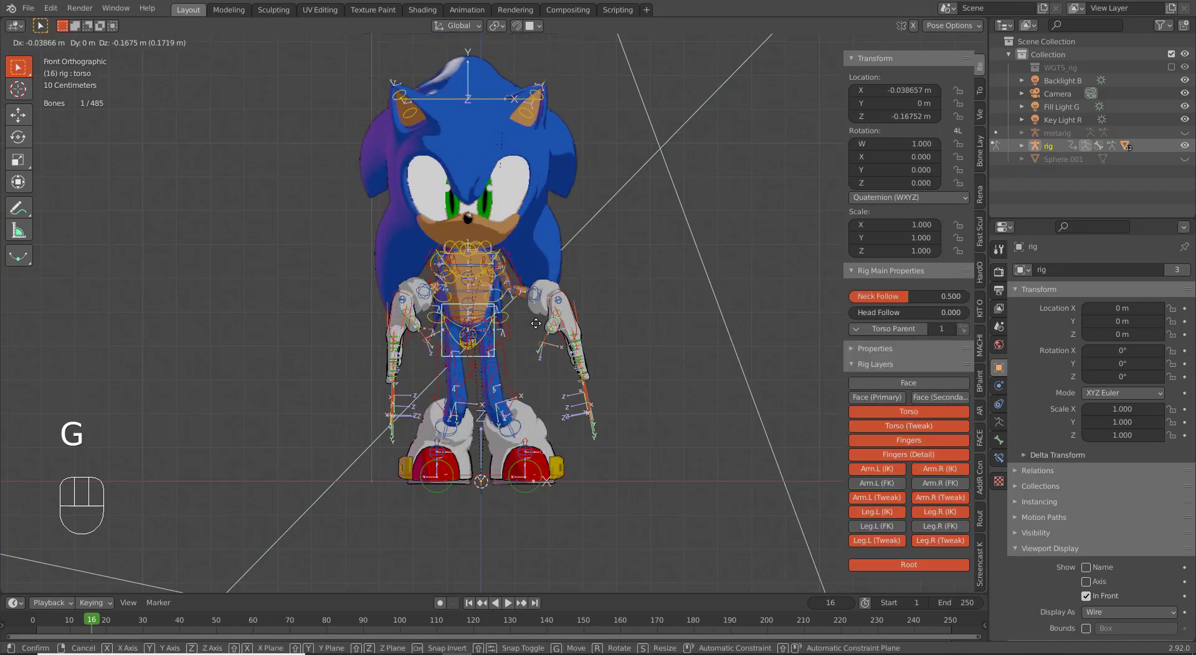
left_click(551, 329)
Step: In right side view, move the torso bone around to test the foot deformation, ending at about Y 0.066 m and Z -0.021 m
key("KP_3")
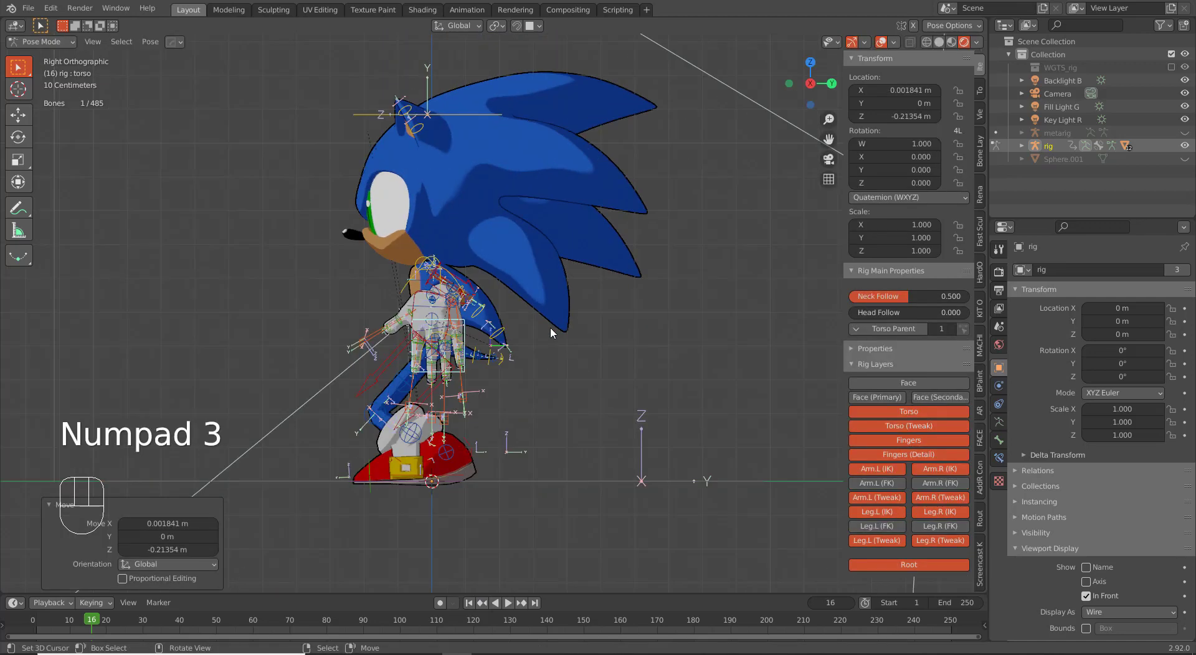
key("g")
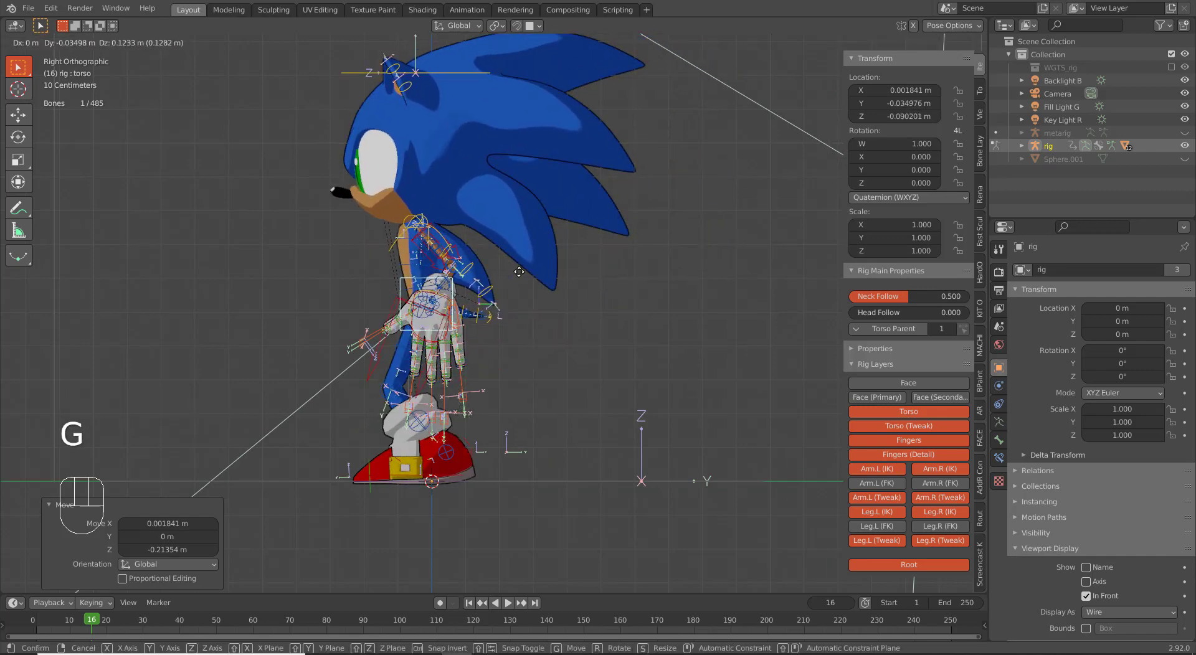
left_click(502, 302)
scroll(503, 302, "up", 2)
middle_click_drag(451, 478, 508, 397, "shift")
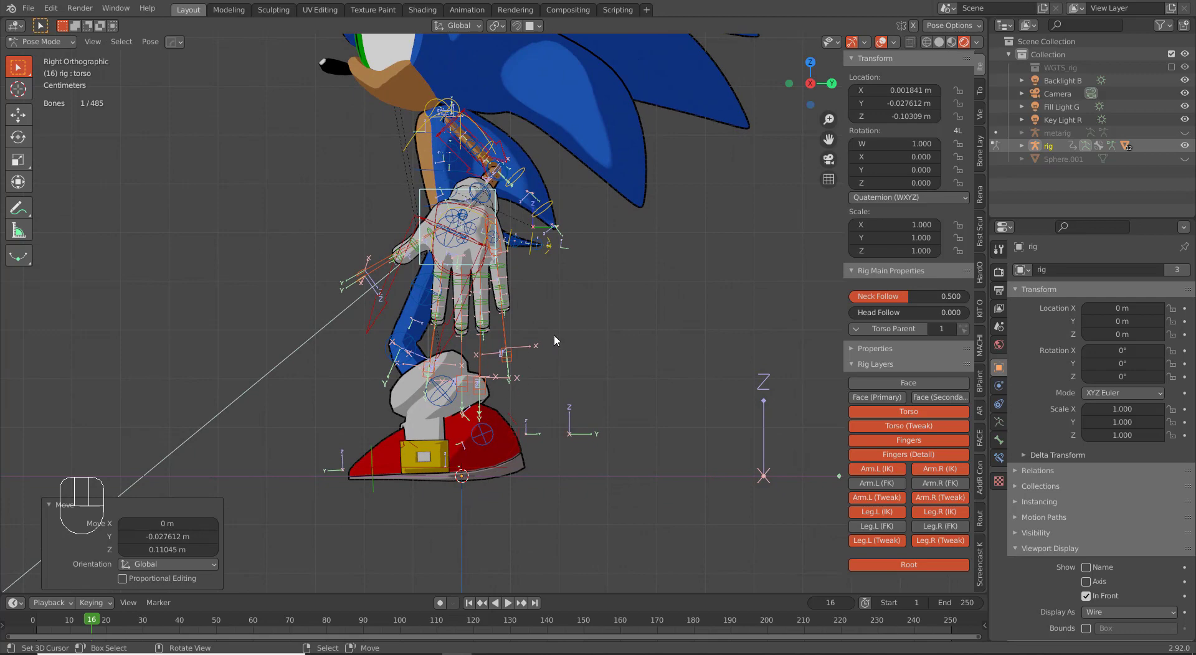
key("g")
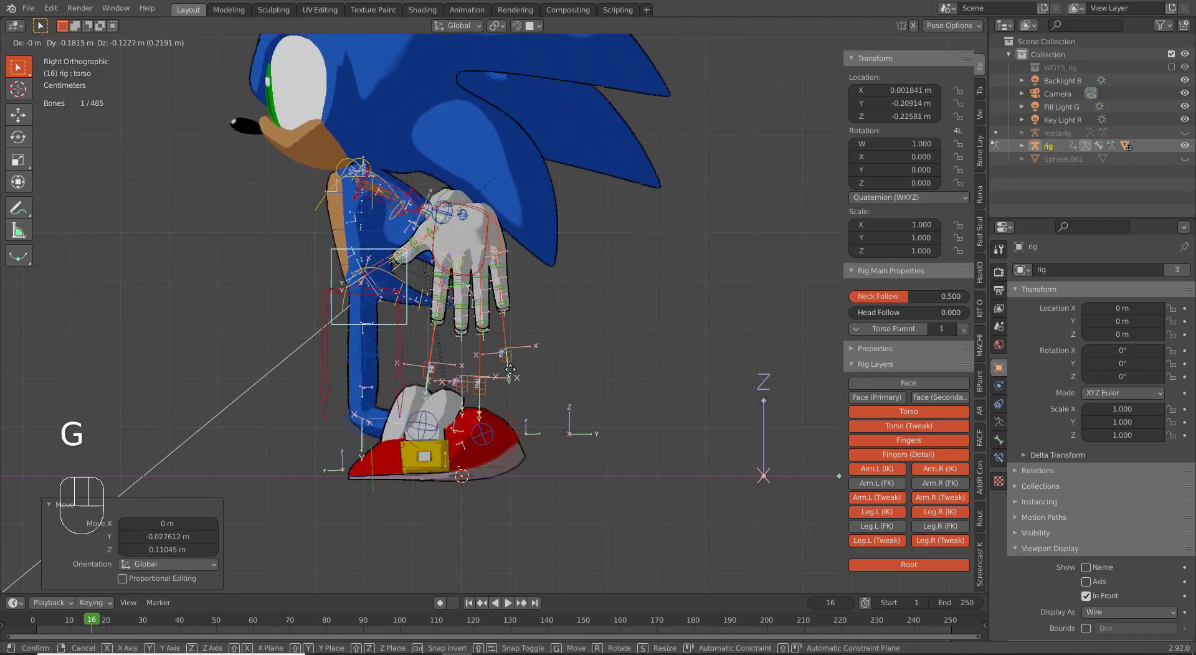
left_click(527, 336)
scroll(550, 443, "up", 2)
middle_click_drag(531, 382, 522, 231, "shift")
key("g")
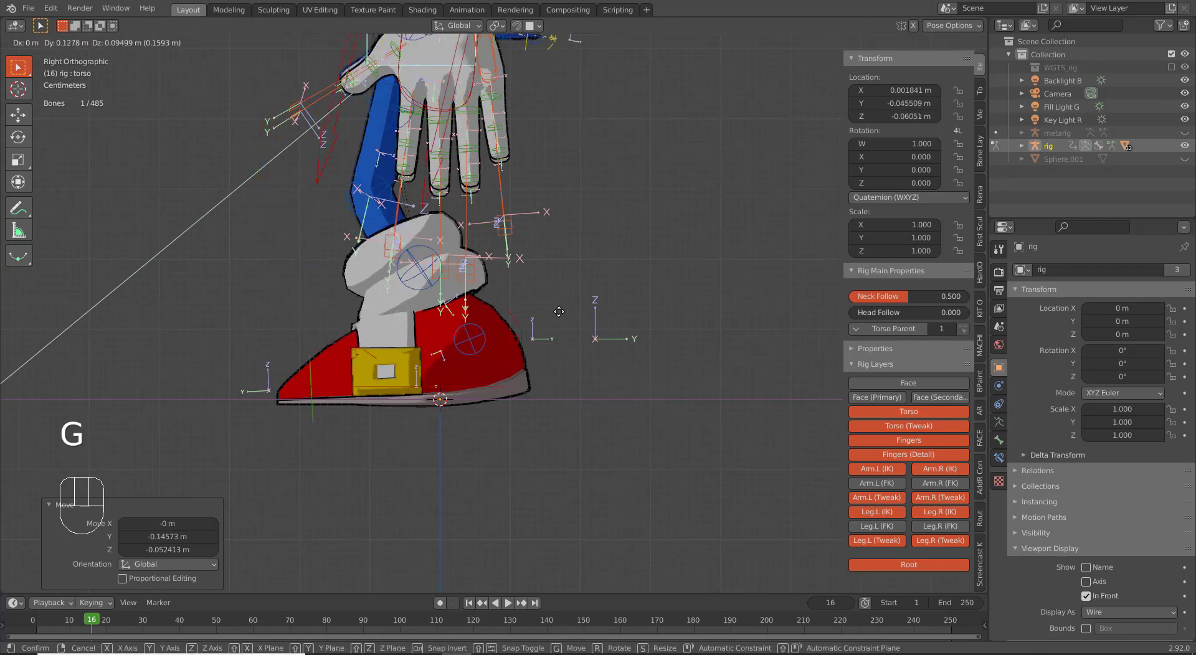
left_click(610, 302)
Step: Show the rig's deform bone layer and select the DEF-foot.L bone
left_click(998, 422)
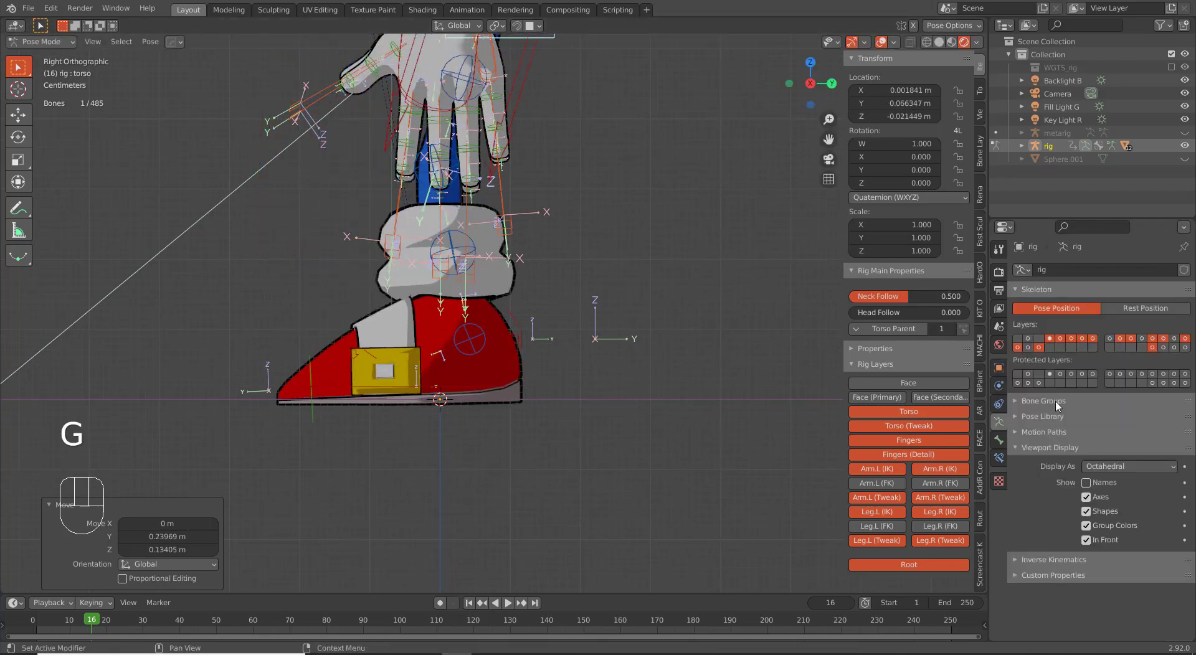
left_click(1164, 348, "shift")
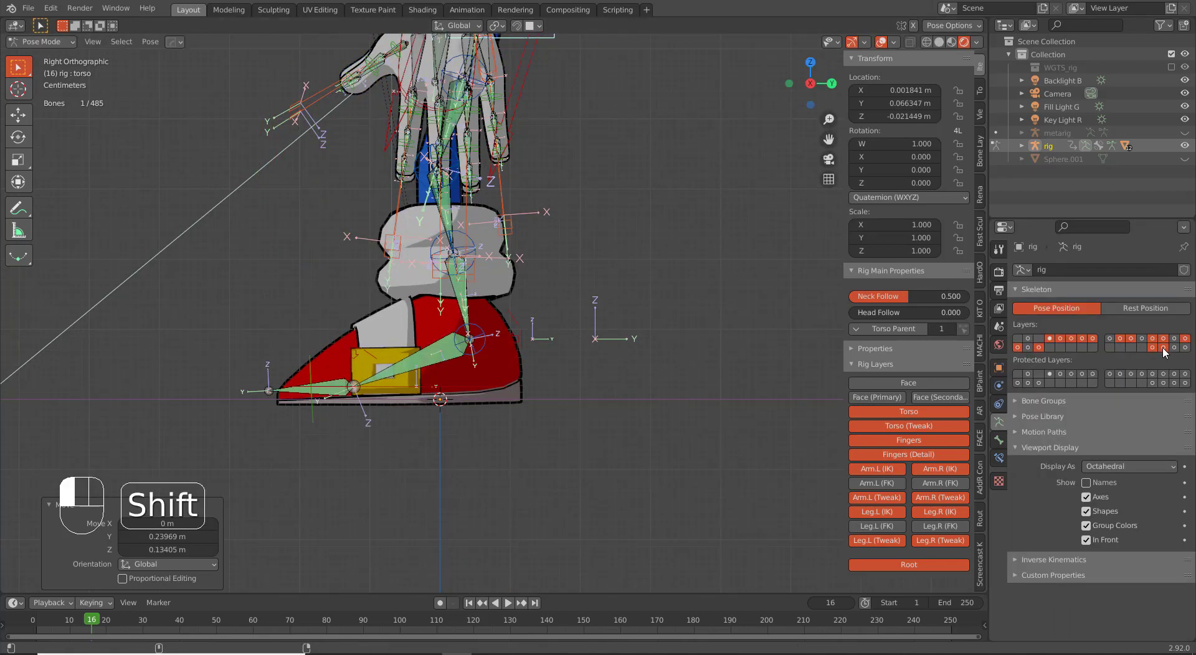
left_click(447, 368)
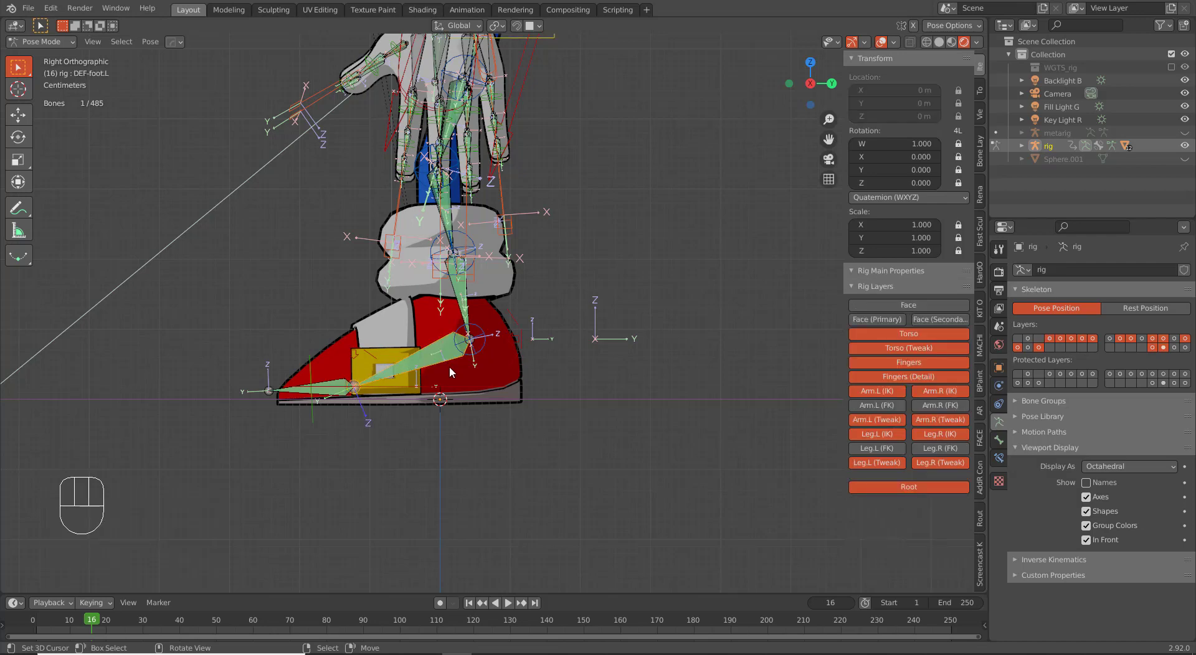
Step: Return to Object Mode, add the body mesh Cylinder to the selection as the active object, and enter Weight Paint mode
key("ctrl+Tab")
left_click(506, 389, "shift")
key("ctrl+Tab")
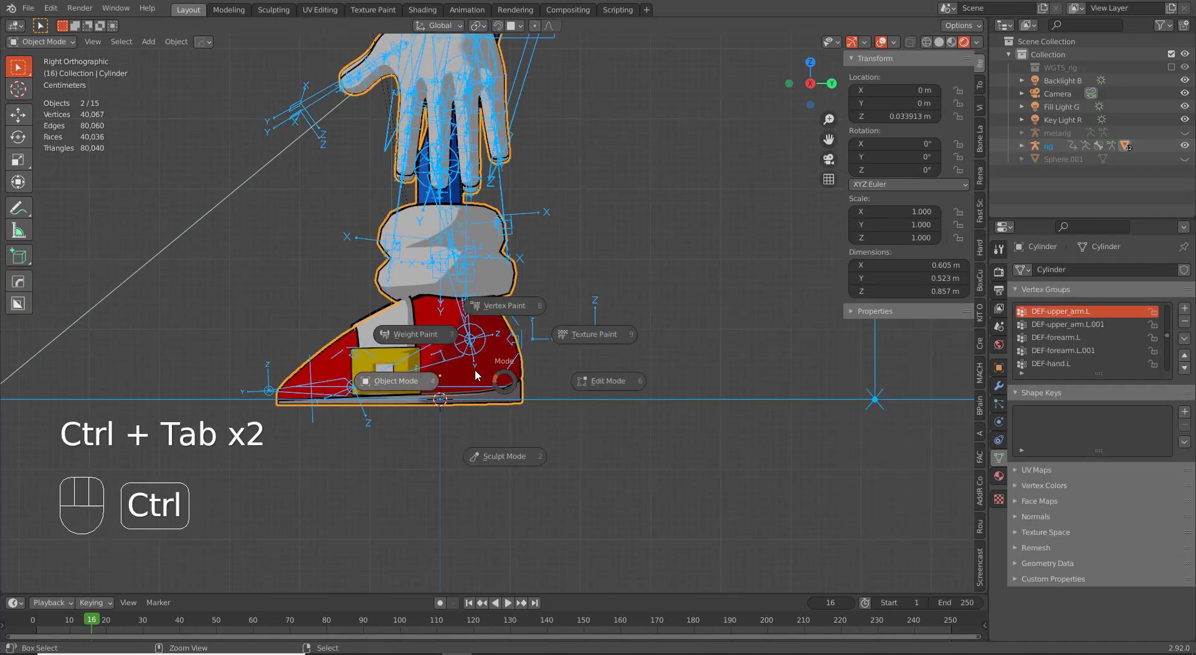
left_click(437, 343)
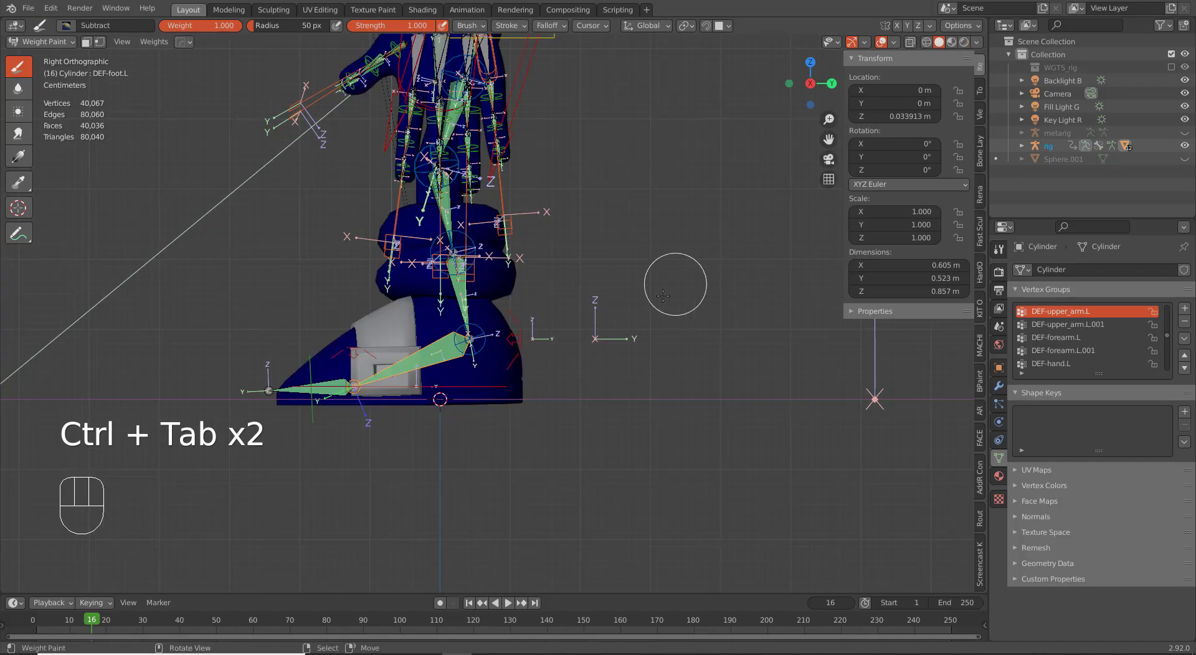
Step: Display the body mesh in wireframe and select the DEF-shin.L.001 bone for weight painting
key("z")
scroll(454, 384, "up", 3)
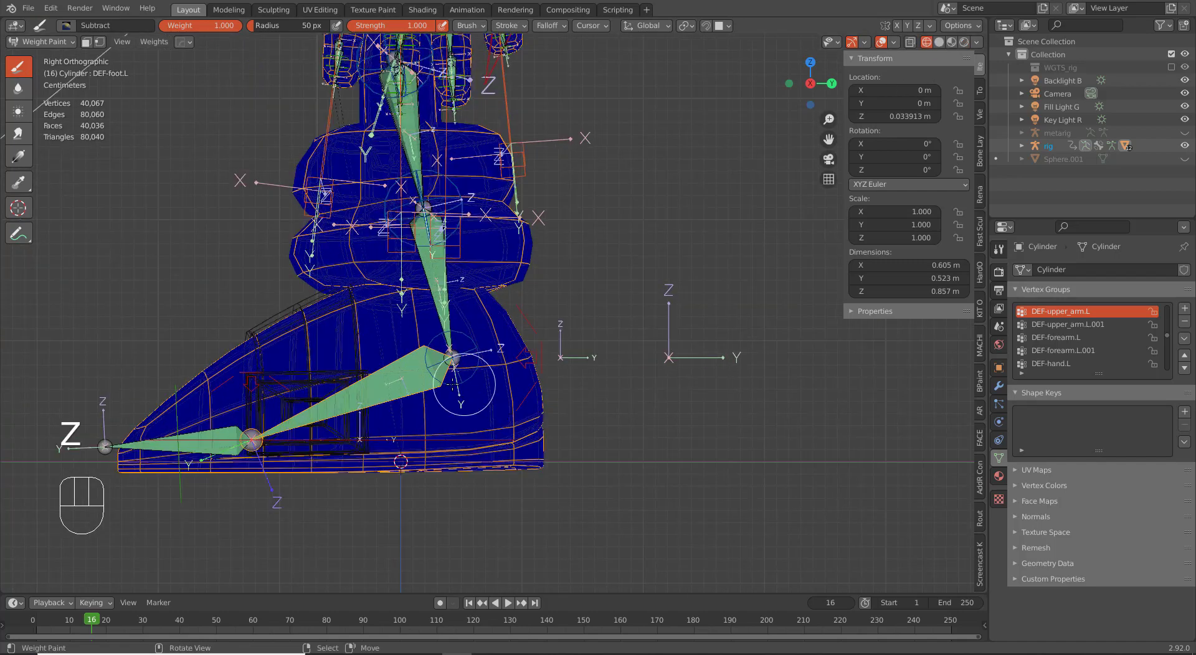
left_click(412, 390, "ctrl")
middle_click_drag(412, 389, 453, 322)
left_click(406, 272, "ctrl")
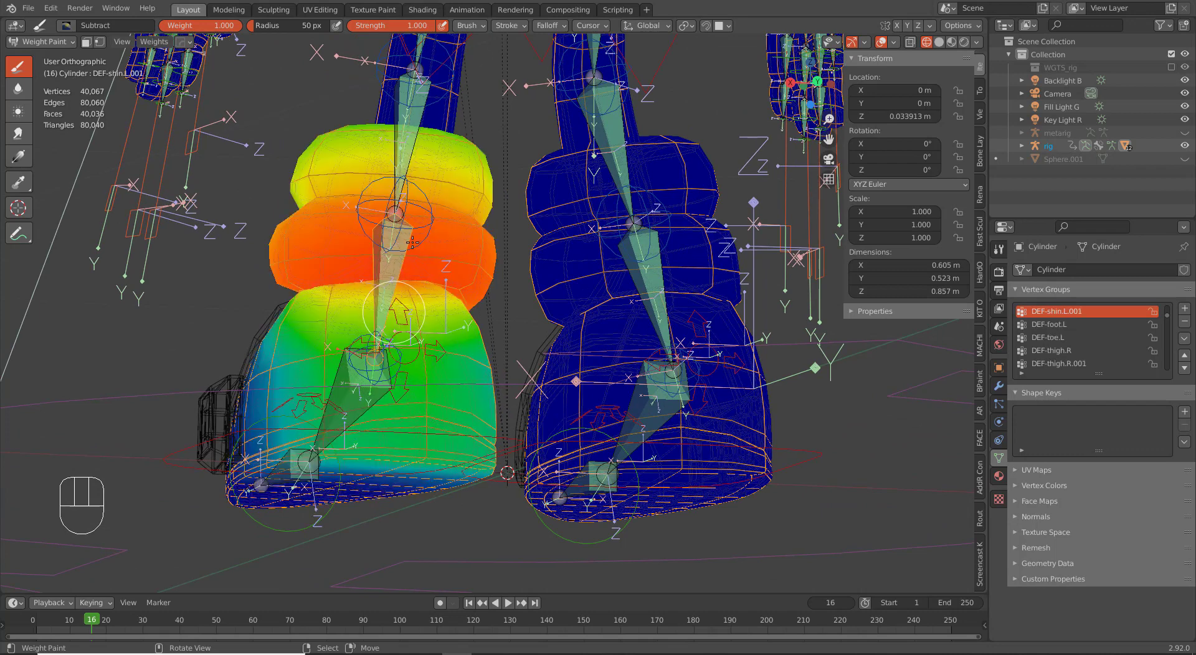
Step: Set the Subtract brush radius to 134 px and enable Vertex Group X mirroring
left_click(979, 91)
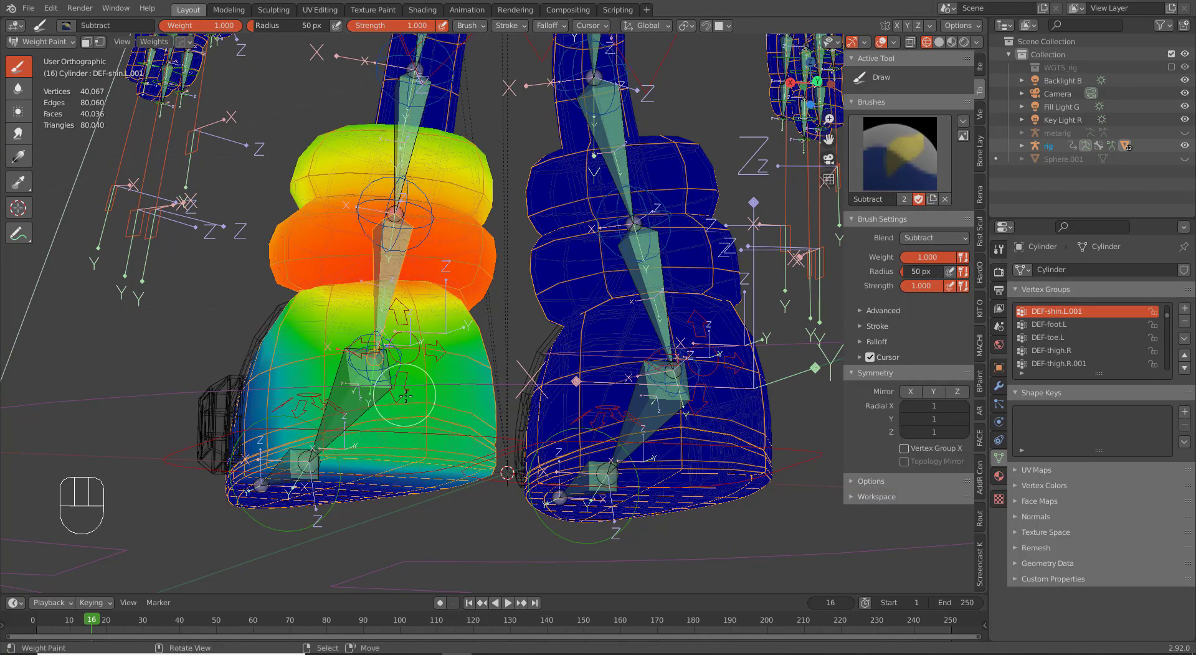
middle_click_drag(462, 398, 503, 392)
key("f")
left_click(530, 394)
middle_click_drag(426, 414, 491, 373)
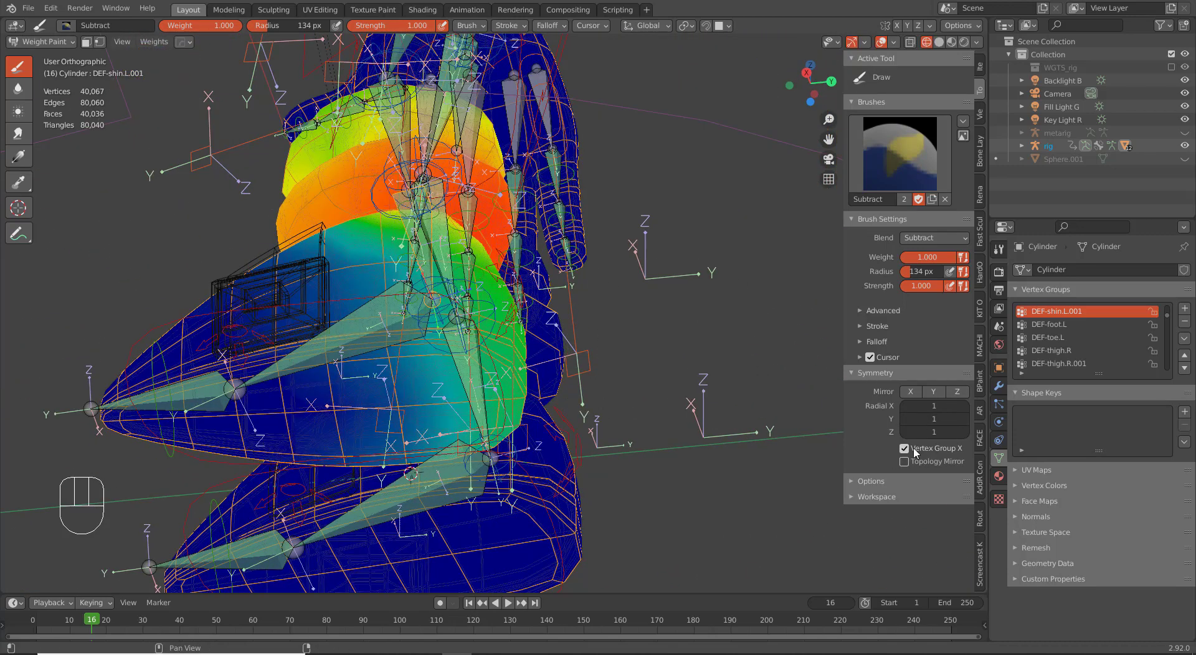
Step: Subtract the DEF-shin.L.001 weight from the lower part of the left shoe, working around its heel, sides and front
mouse_move(468, 339)
left_mouse_down()
mouse_move(481, 359)
mouse_move(427, 443)
mouse_move(418, 418)
left_mouse_up()
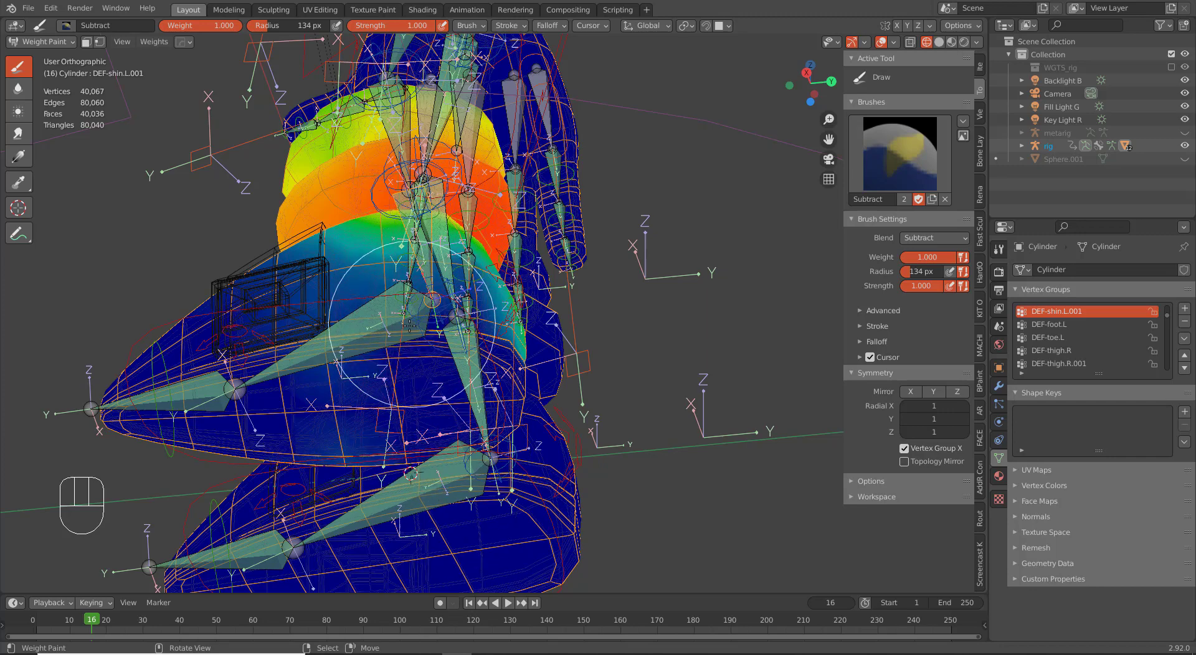
mouse_move(365, 374)
left_mouse_down()
mouse_move(311, 429)
mouse_move(464, 311)
mouse_move(495, 453)
left_mouse_up()
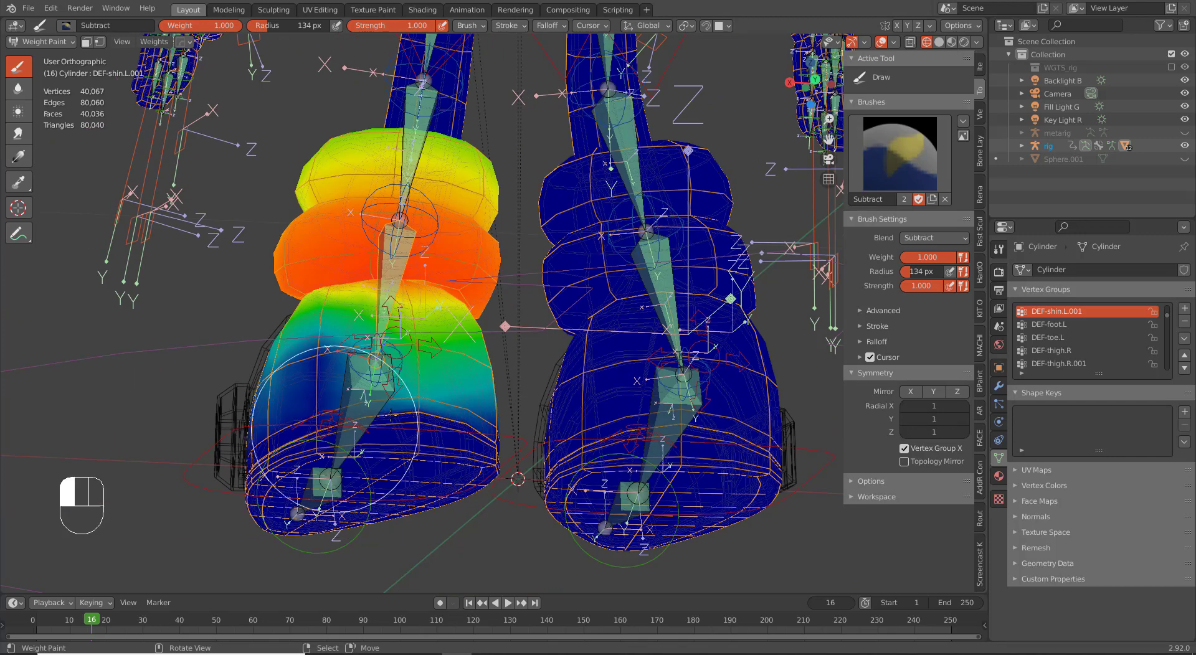
mouse_move(374, 430)
left_mouse_down()
mouse_move(399, 405)
mouse_move(374, 380)
mouse_move(268, 423)
left_mouse_up()
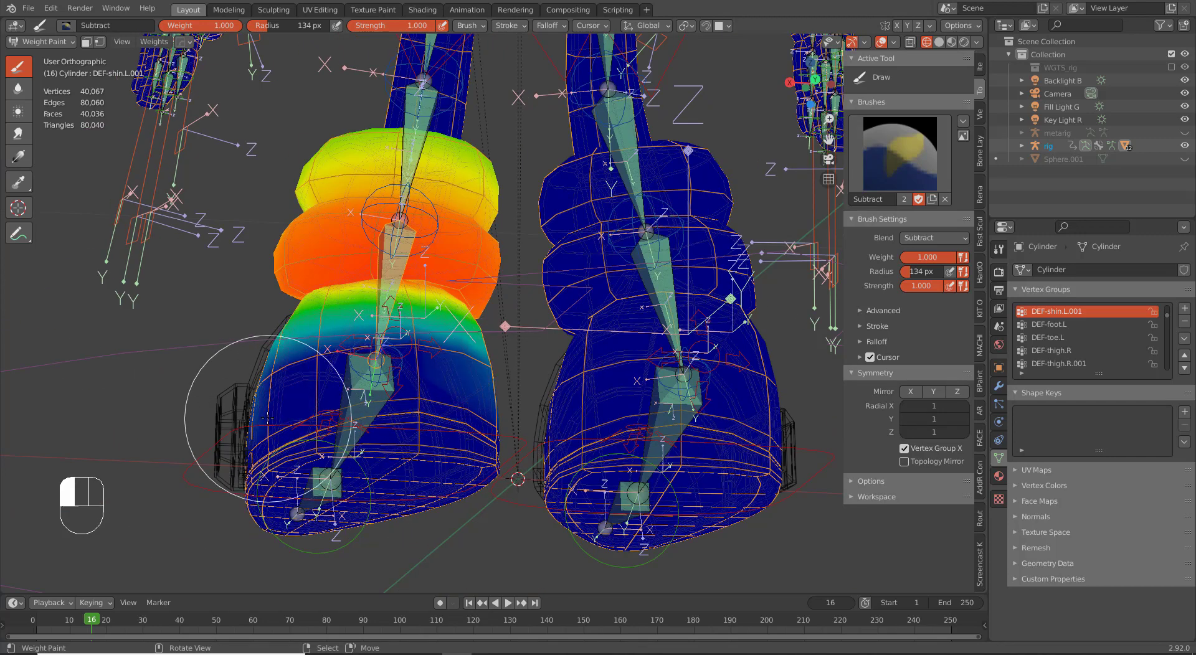
middle_click_drag(268, 424, 360, 446)
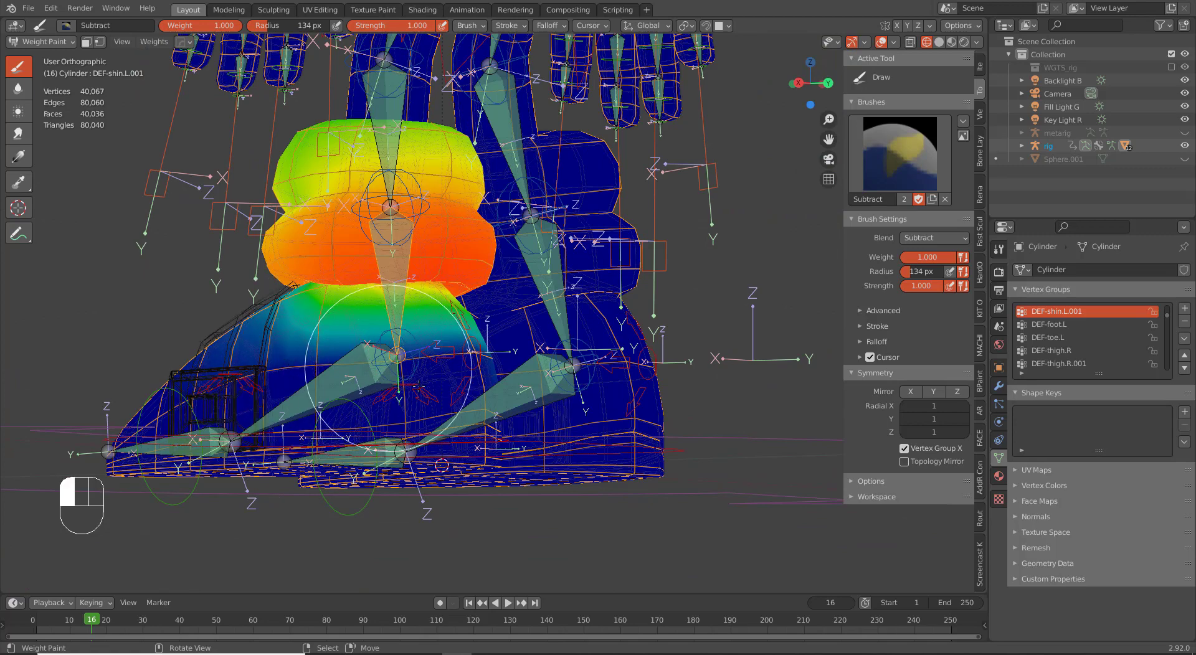
middle_click_drag(337, 374, 364, 431)
mouse_move(411, 415)
left_mouse_down()
mouse_move(455, 380)
mouse_move(549, 386)
mouse_move(436, 330)
left_mouse_up()
middle_click_drag(442, 398, 349, 392)
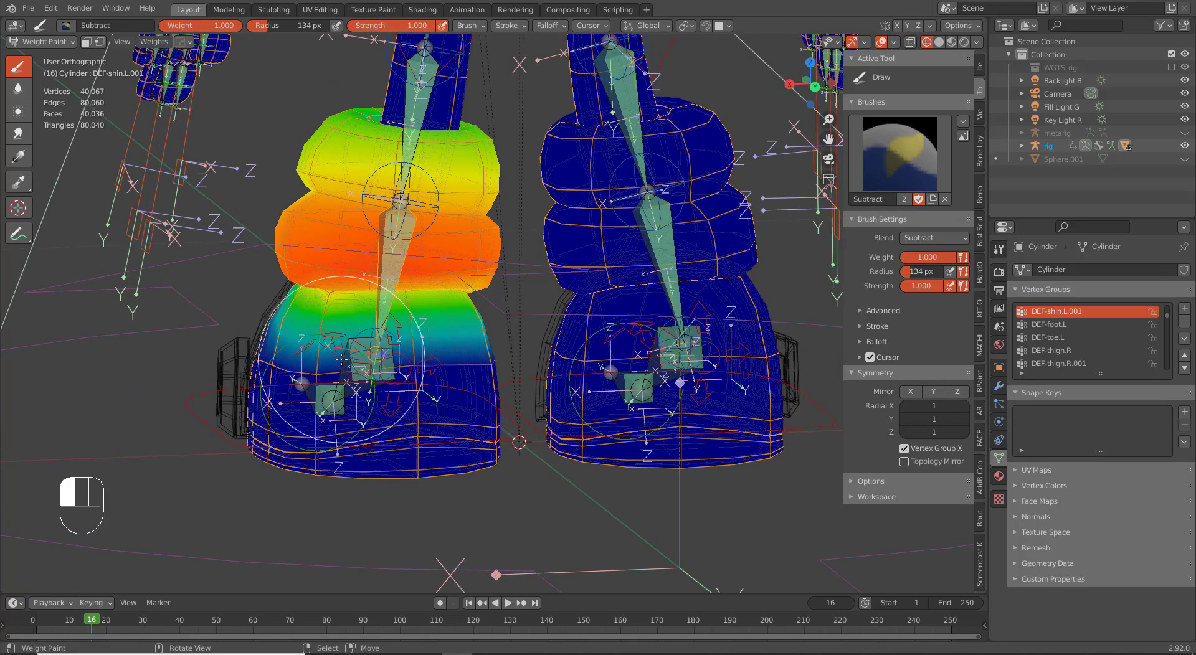
mouse_move(623, 398)
middle_mouse_down()
mouse_move(349, 380)
mouse_move(510, 443)
middle_mouse_up()
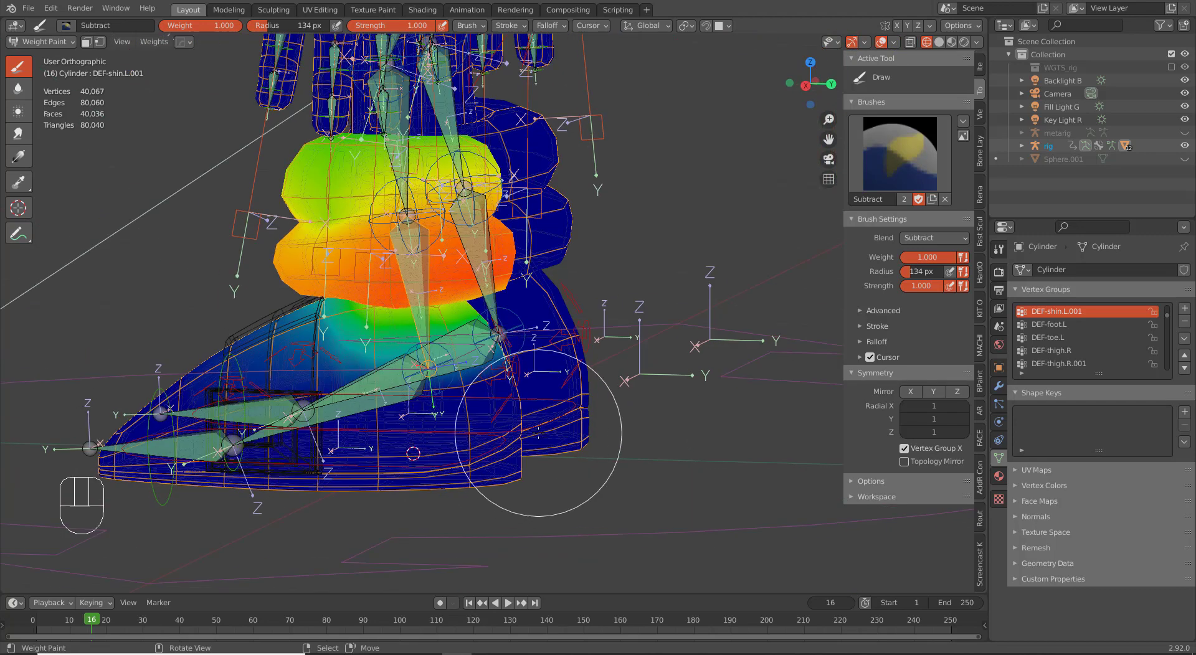
Step: Return to Object Mode, make the rig active, enter Pose Mode and switch the viewport back to solid shading
key("ctrl+Tab")
left_click(334, 422)
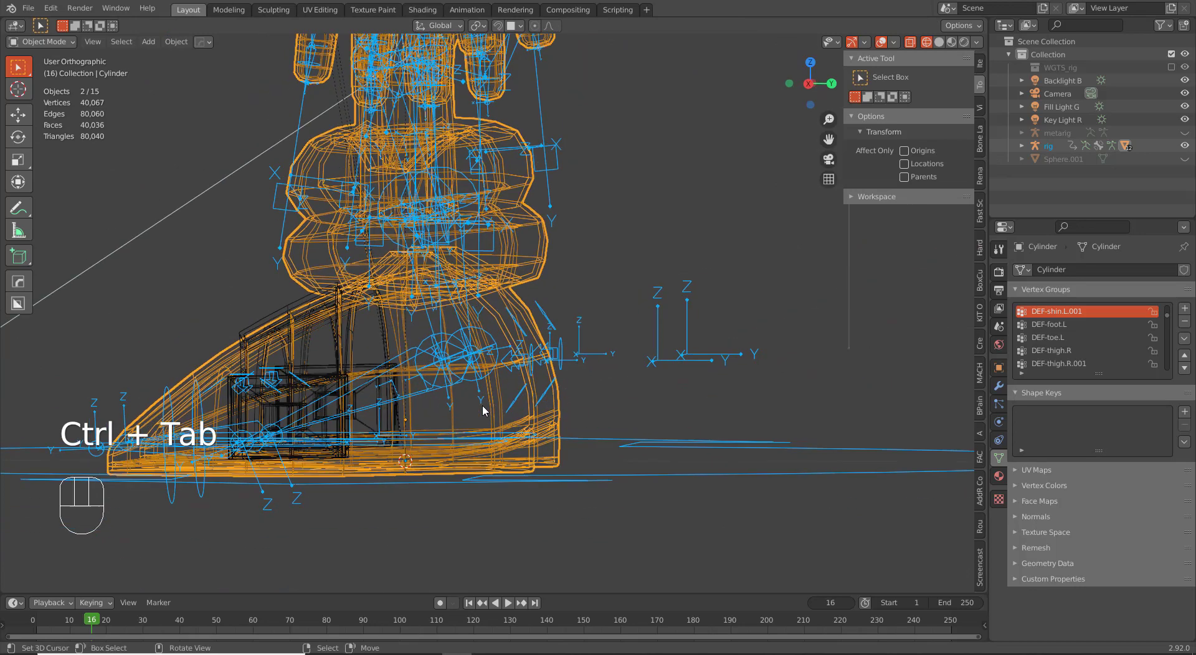
scroll(436, 276, "down", 3)
middle_click_drag(470, 160, 526, 172)
middle_click_drag(487, 138, 519, 126)
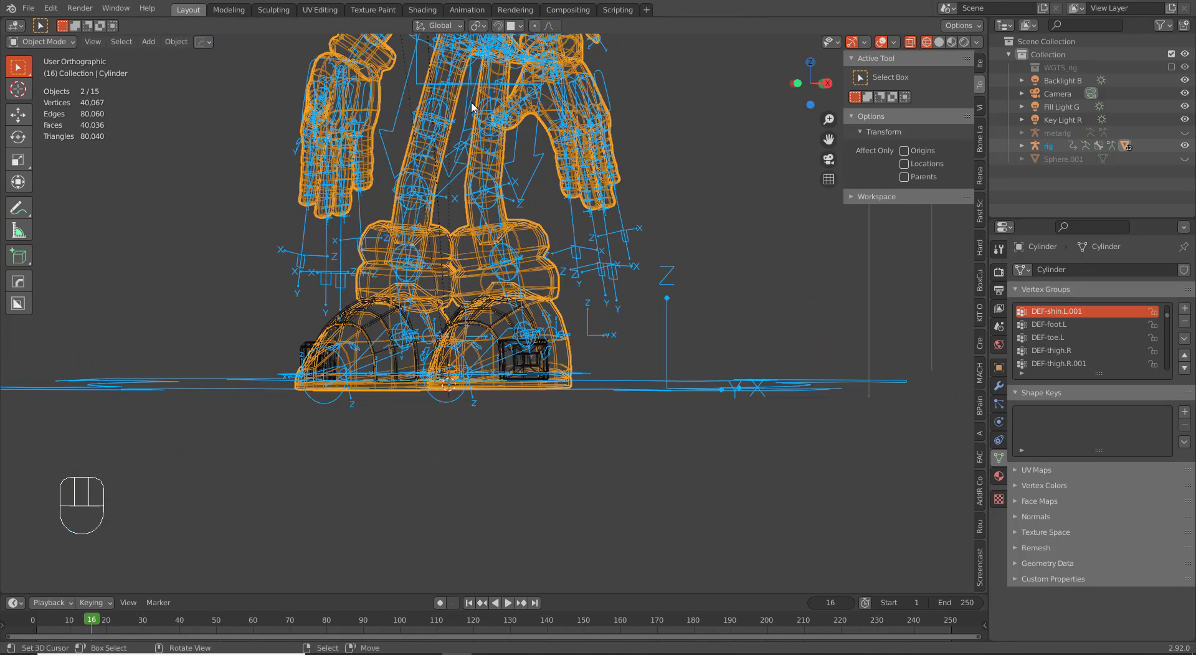
right_click(460, 84)
key("ctrl+Tab")
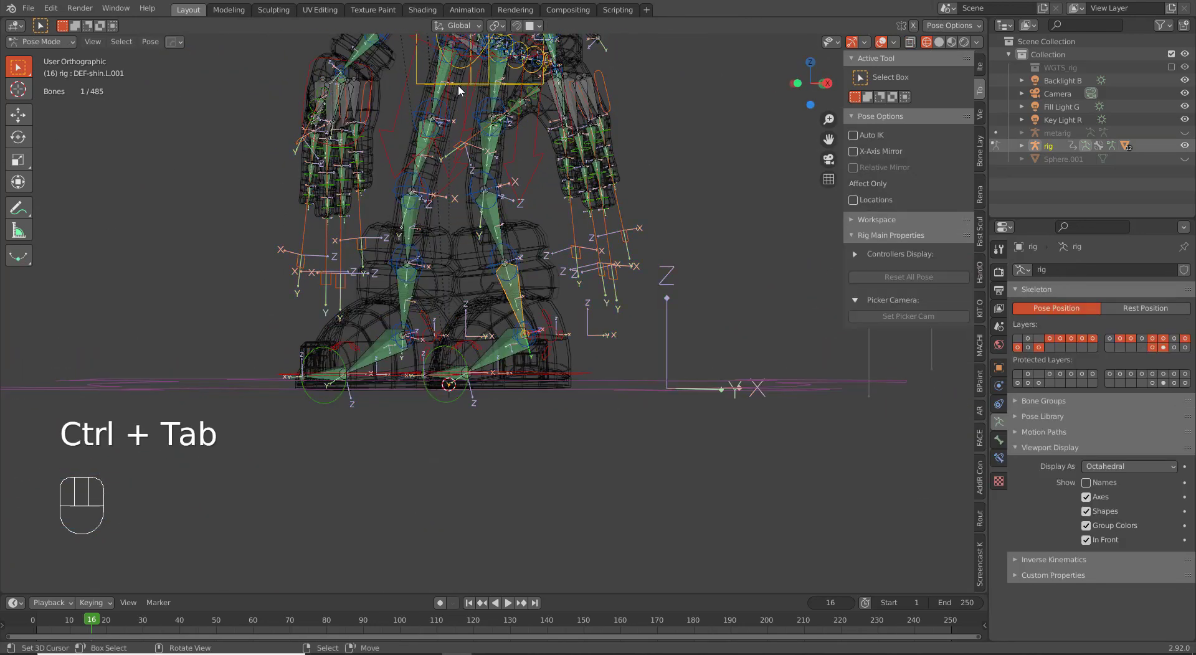
key("z")
Step: In right side view, move the torso bone about -0.315 m in Y and -0.074 m in Z to test the shoe deformation
key("KP_3")
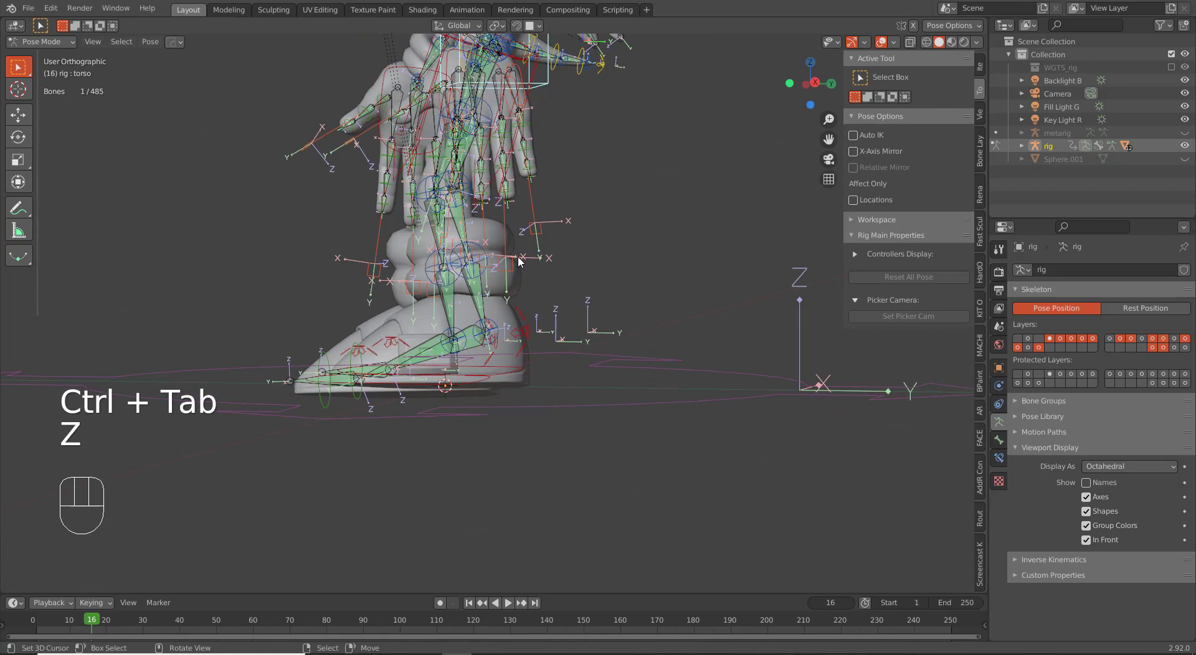
key("g")
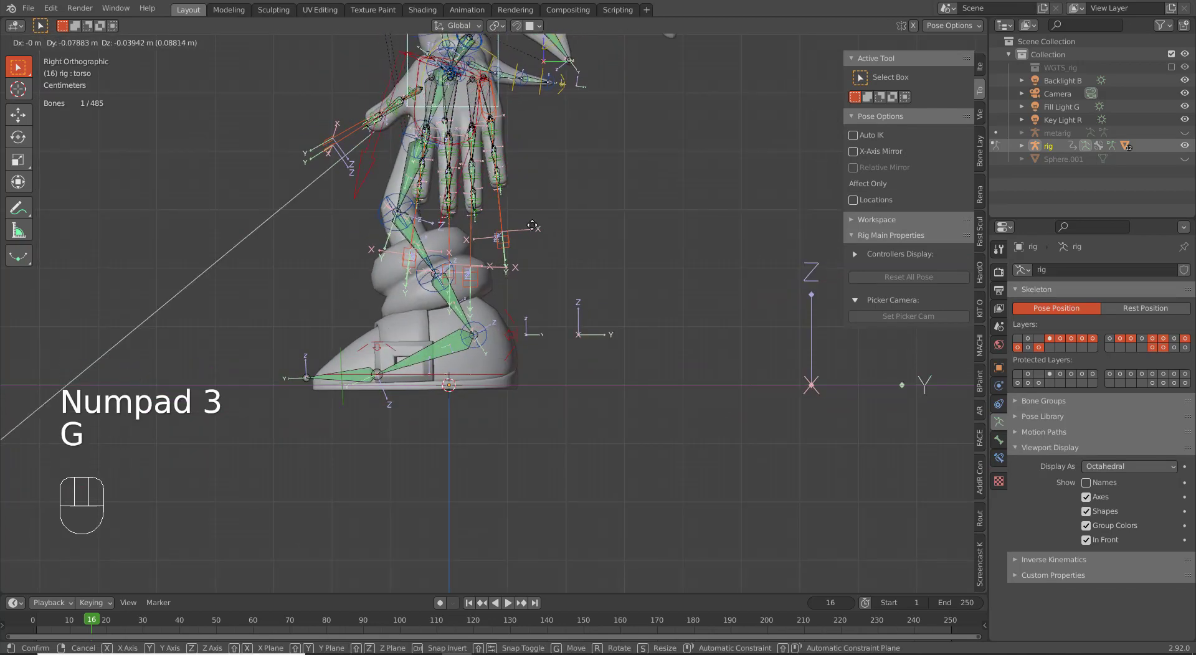
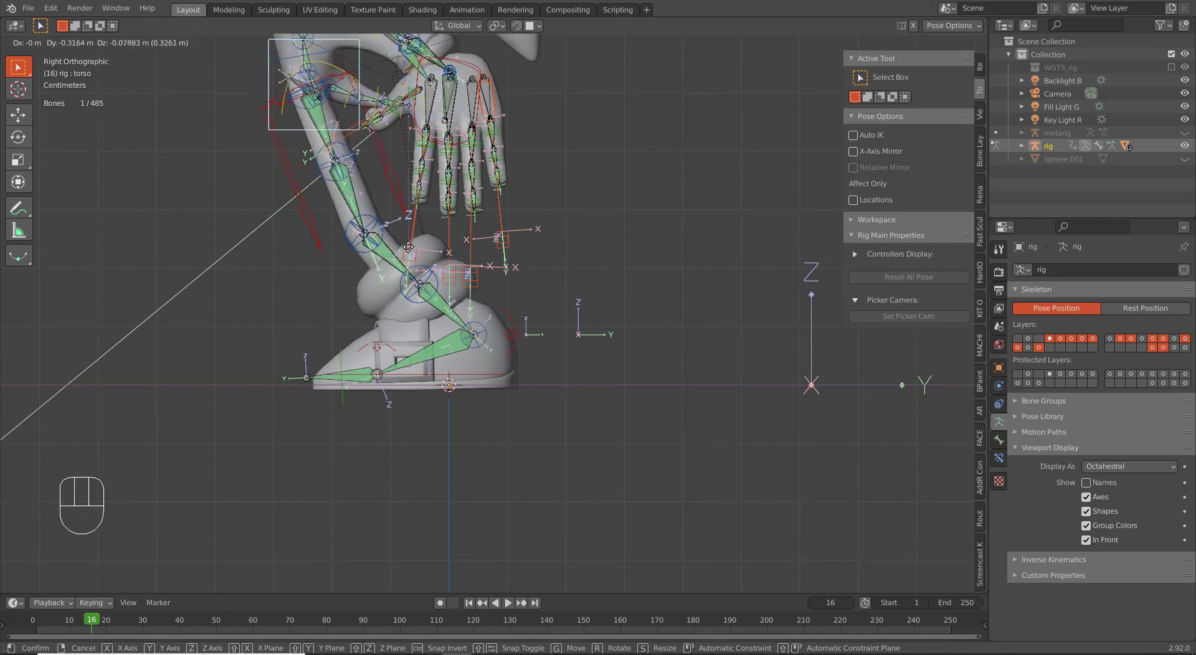
left_click(395, 262)
scroll(396, 264, "down", 2)
middle_click_drag(395, 265, 446, 266)
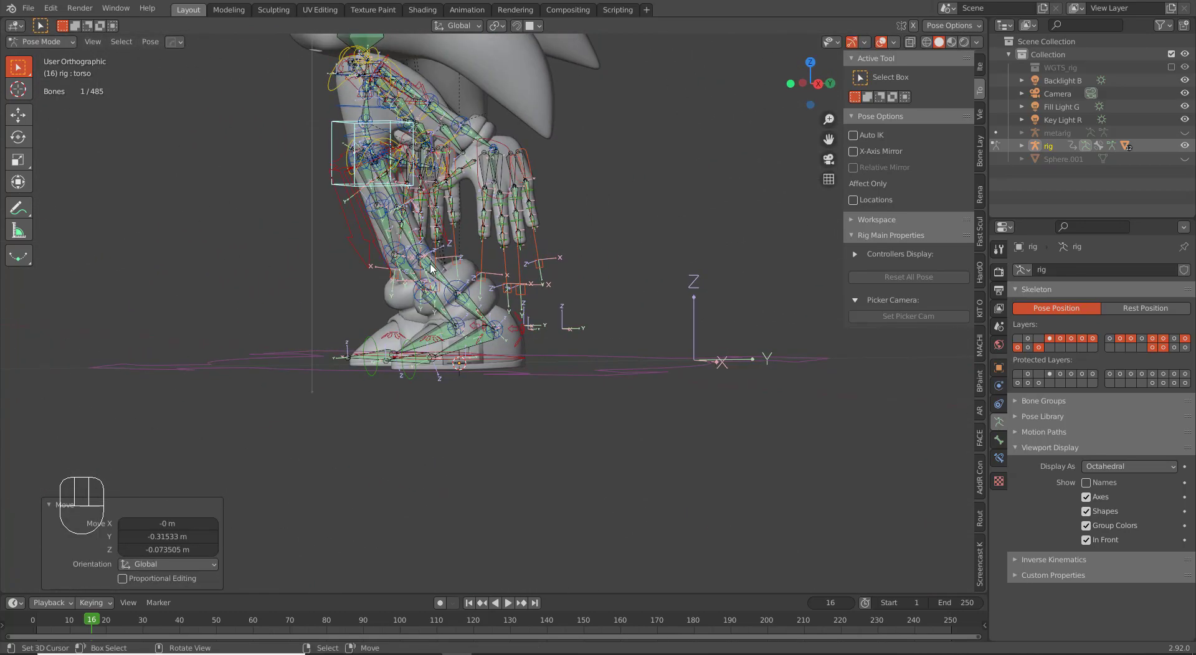
Step: Hide the deform bone layer and move the left foot IK control about -0.21 m in Y and 0.08 m in Z
key("KP_3")
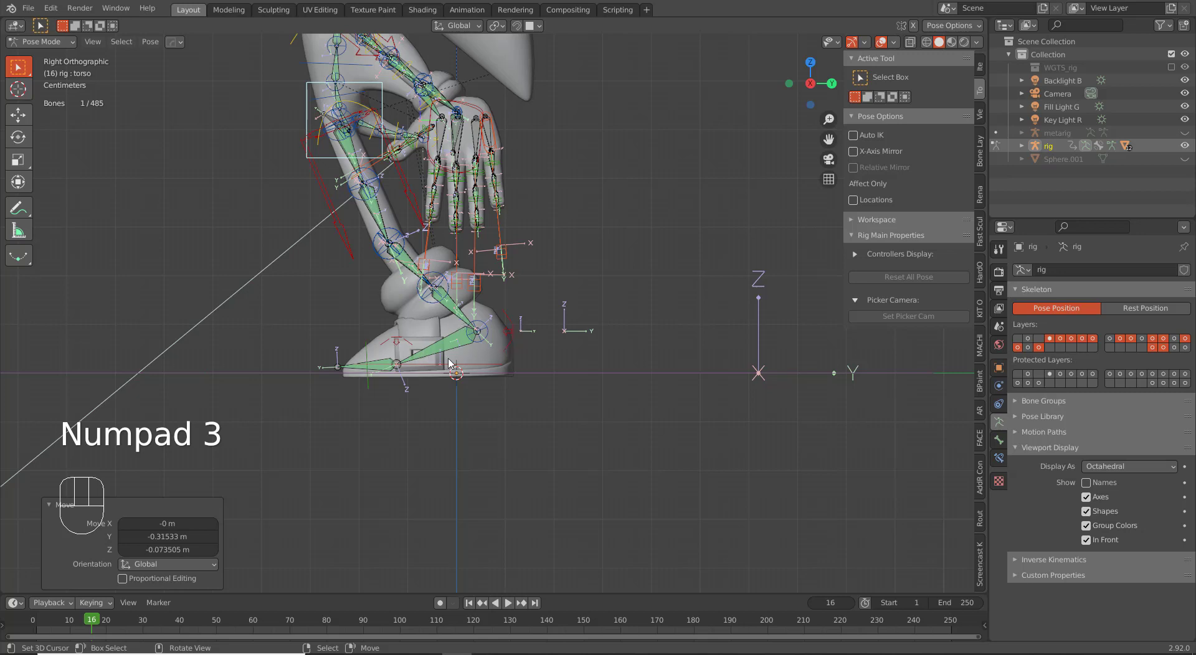
left_click(456, 372)
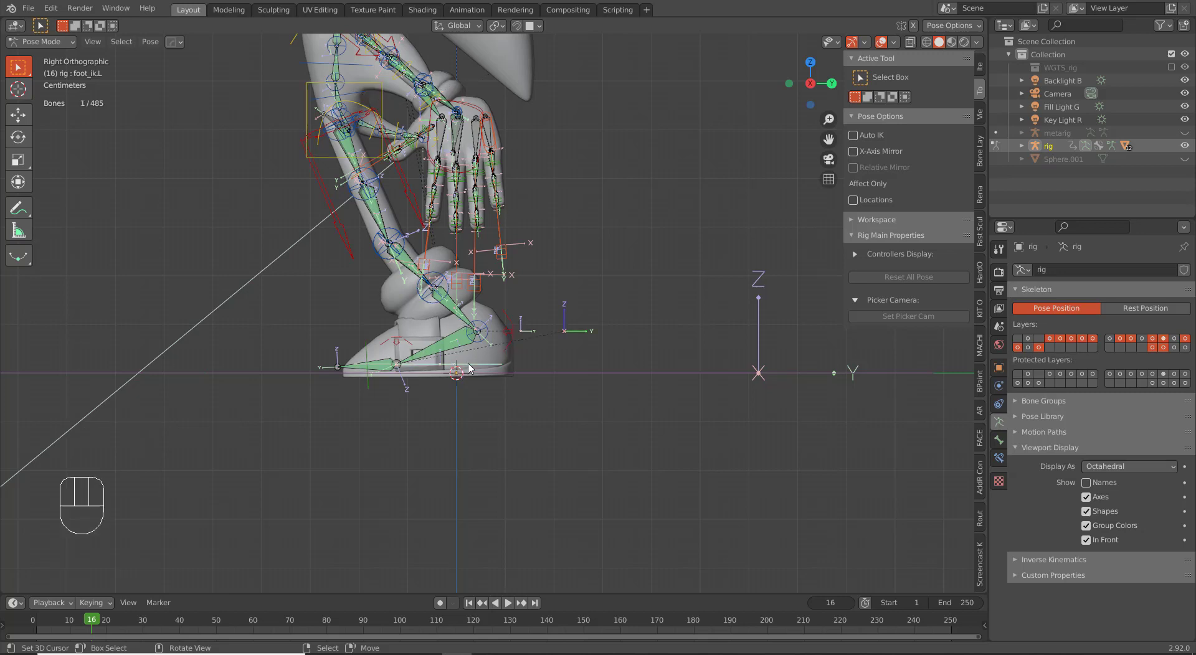
left_click(1164, 347, "shift")
key("g")
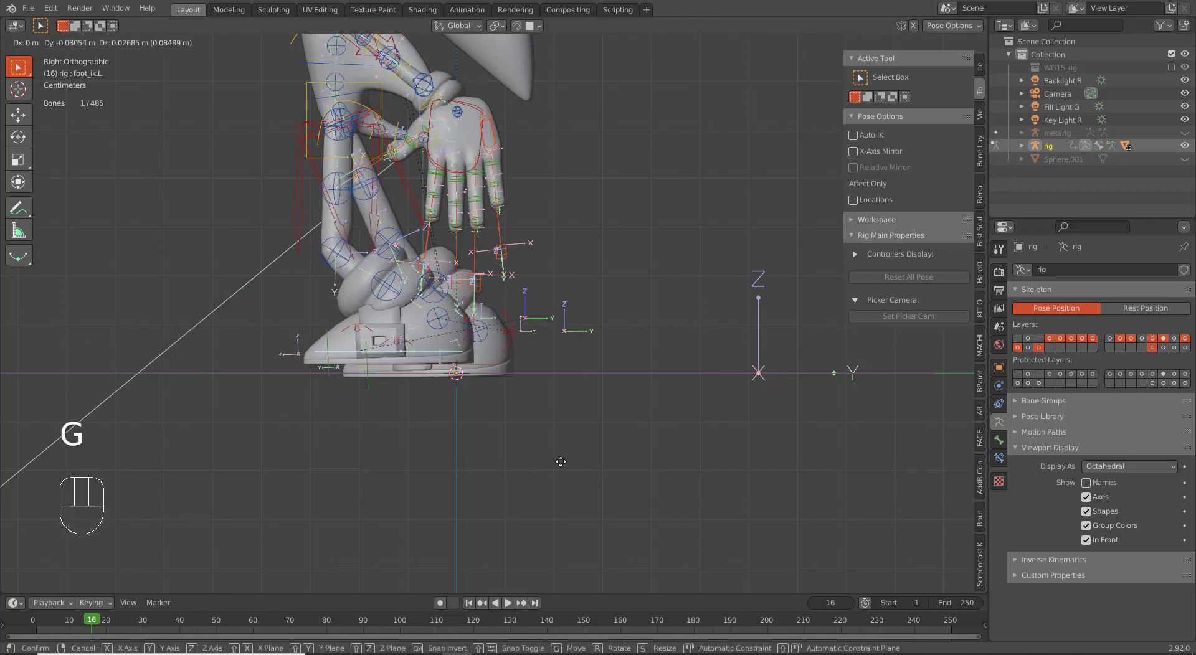
left_click(503, 435)
Step: Test the leg bend by rotating the left foot IK control about -89° and a further -19° while raising the foot
key("r")
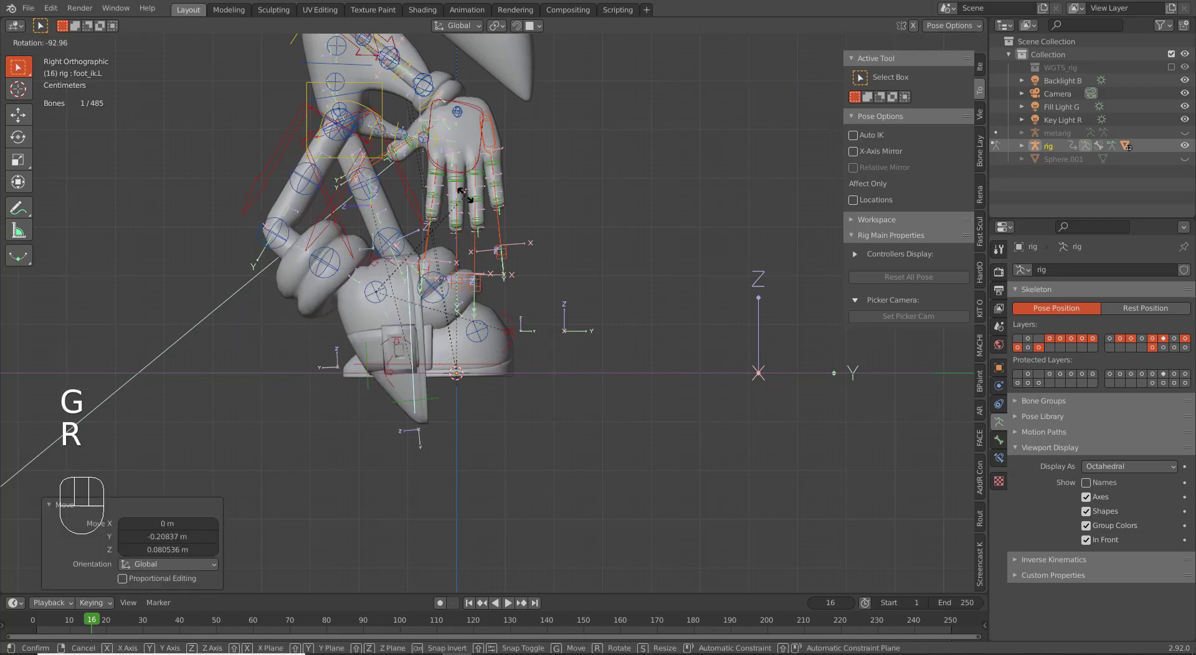
left_click(461, 214)
key("g")
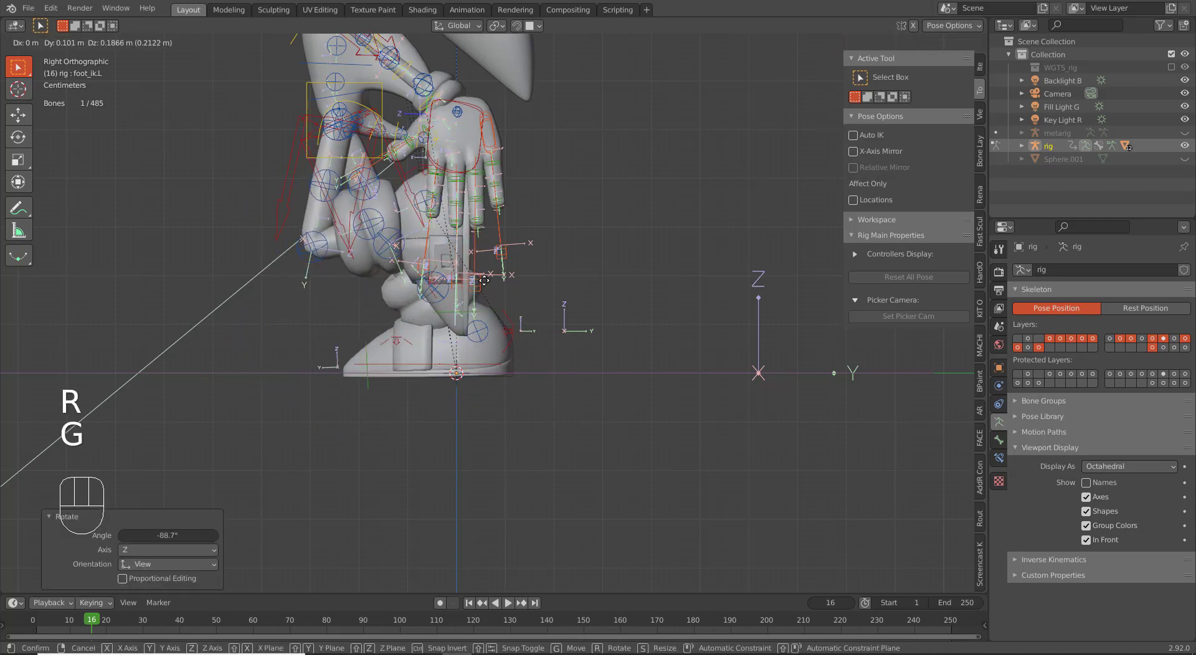
left_click(471, 287)
left_click(546, 326)
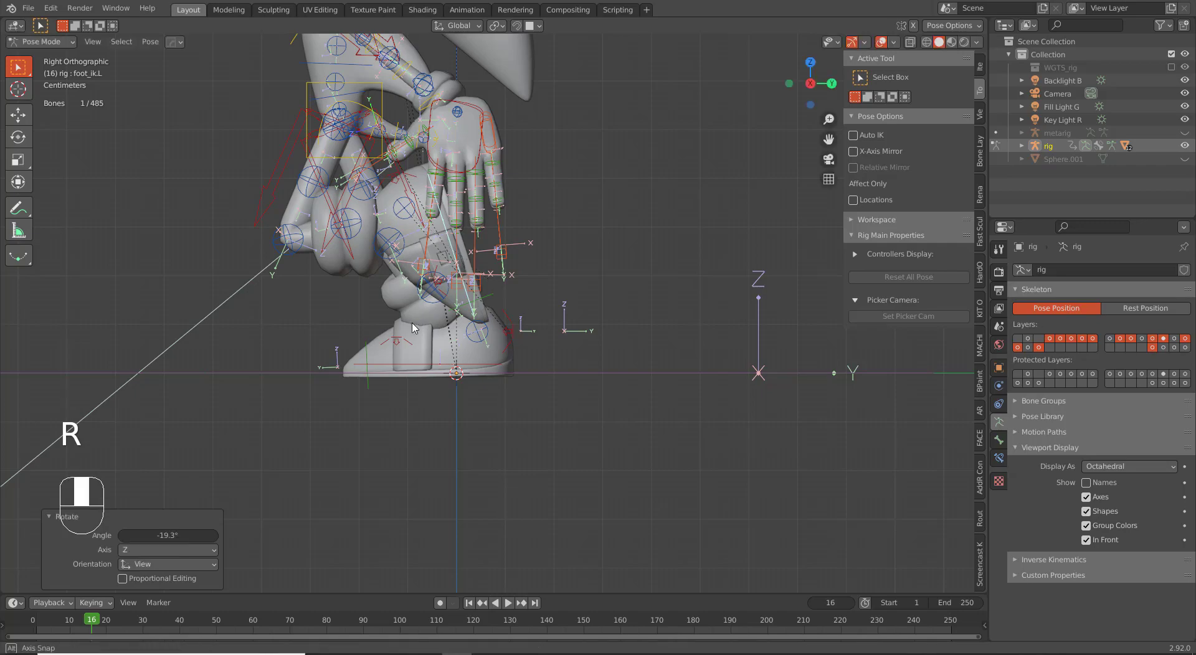
middle_click_drag(546, 327, 577, 313)
scroll(528, 360, "up", 3)
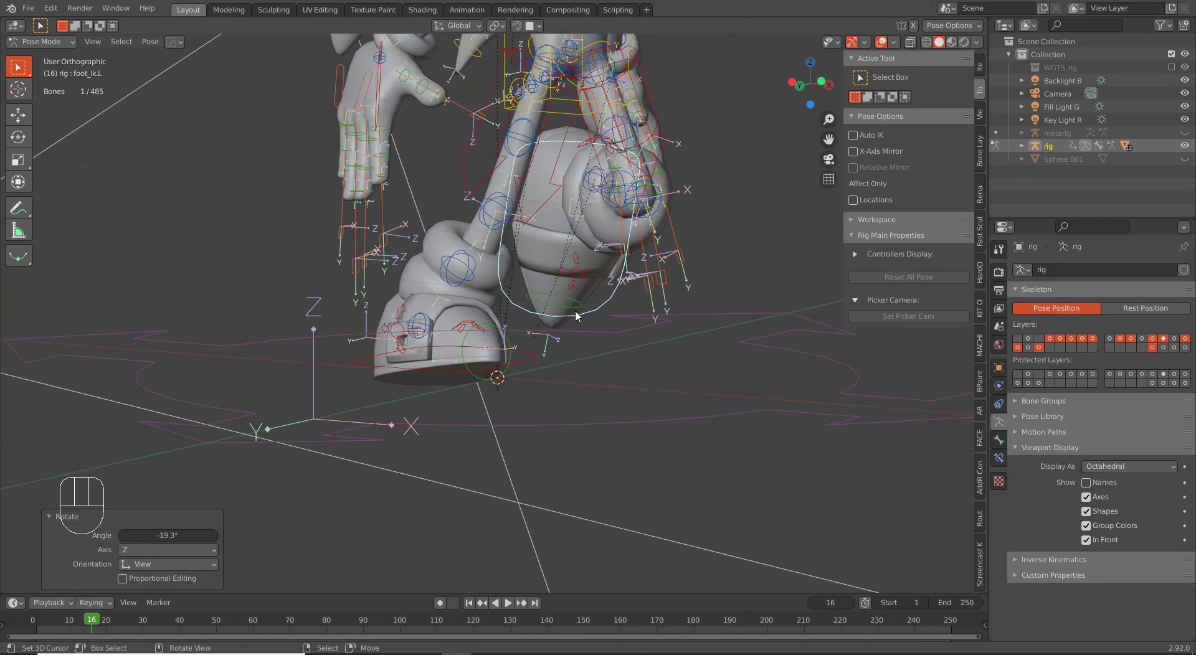
Step: Clear the location and rotation of all pose bones and deselect them
key("KP_1")
key("a")
key("alt+g")
key("alt+r")
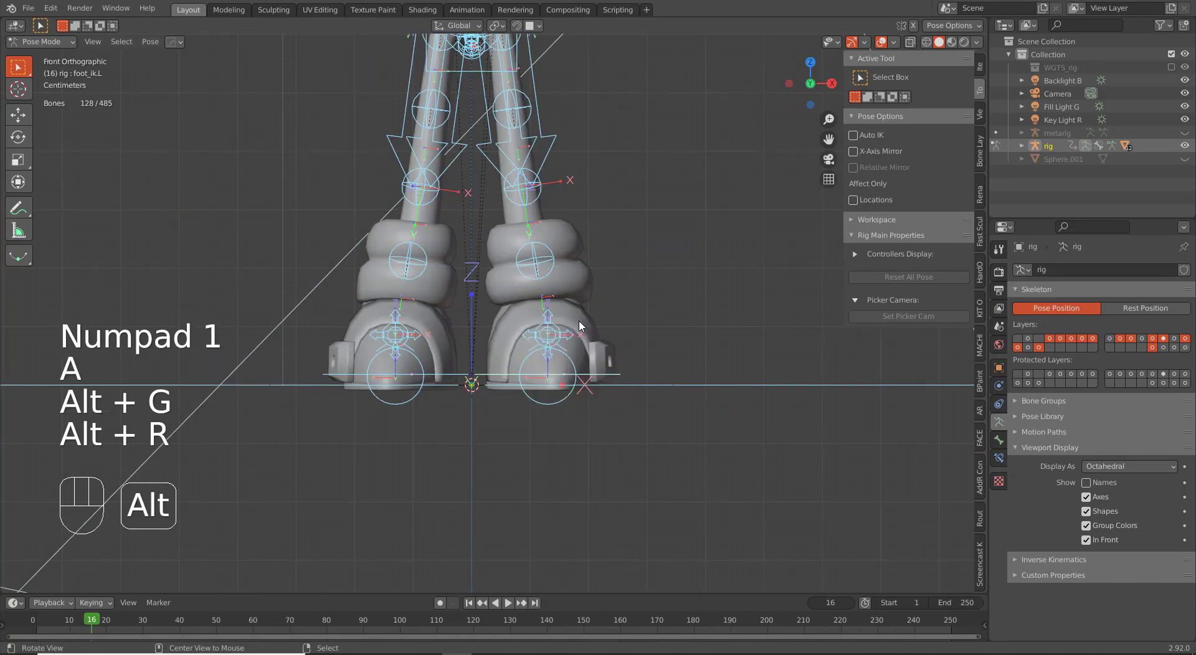
scroll(582, 326, "down", 3)
mouse_move(582, 325)
middle_mouse_down("shift")
mouse_move(567, 241)
mouse_move(591, 330)
middle_mouse_up("shift")
key("a")
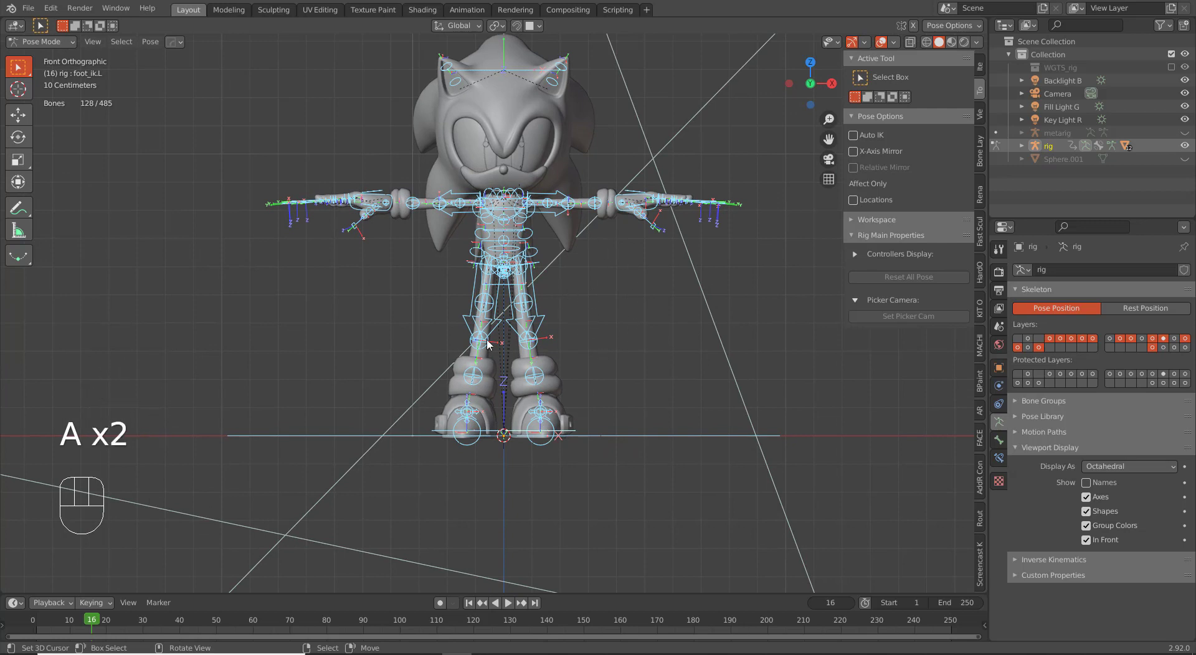
scroll(487, 344, "up", 2)
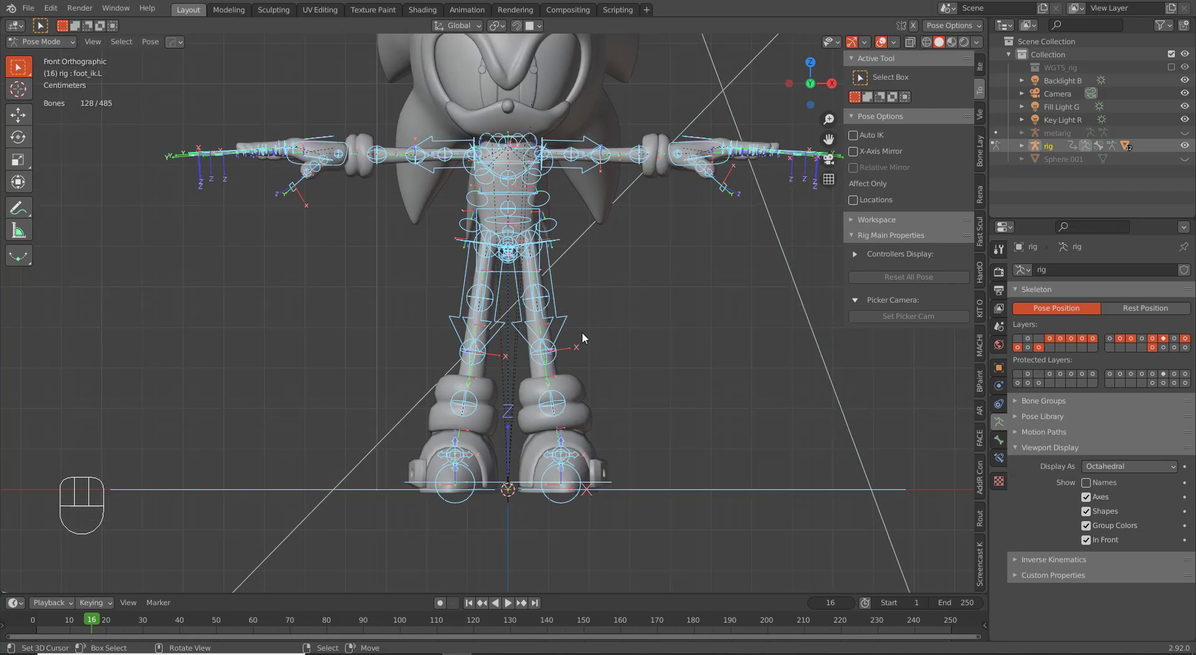
key("a")
key("a")
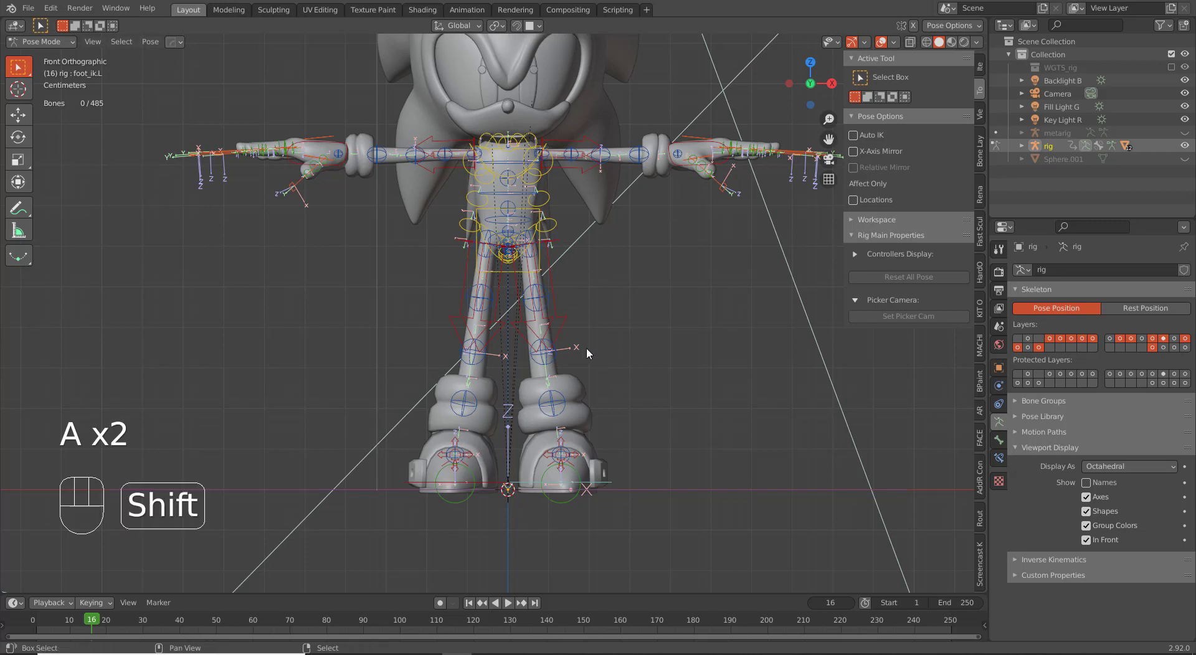
middle_click_drag(586, 347, 537, 335, "shift")
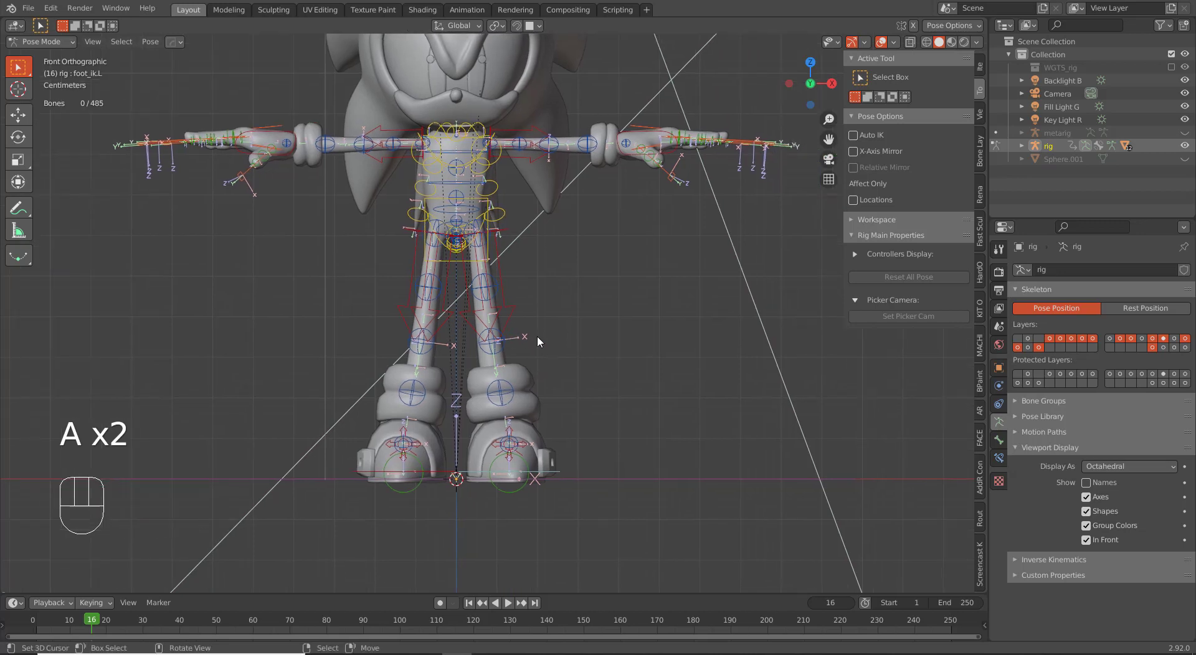
Step: Switch the rig to Object Mode and delete it
right_click(513, 314)
key("ctrl+Tab")
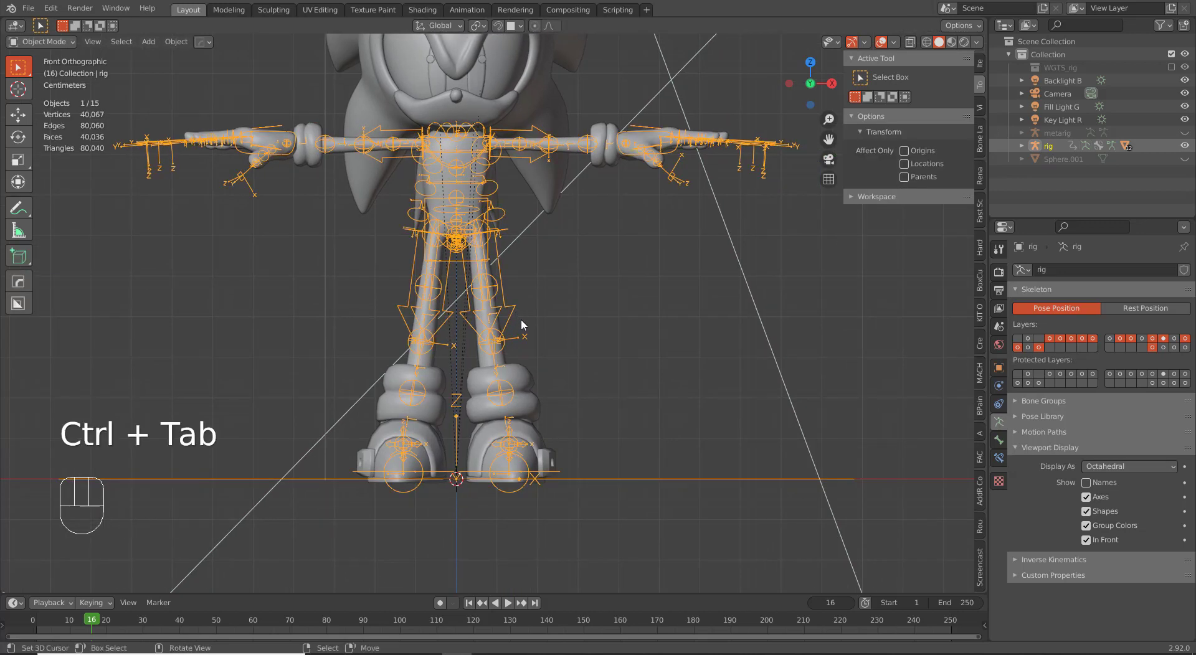
scroll(581, 369, "up", 1)
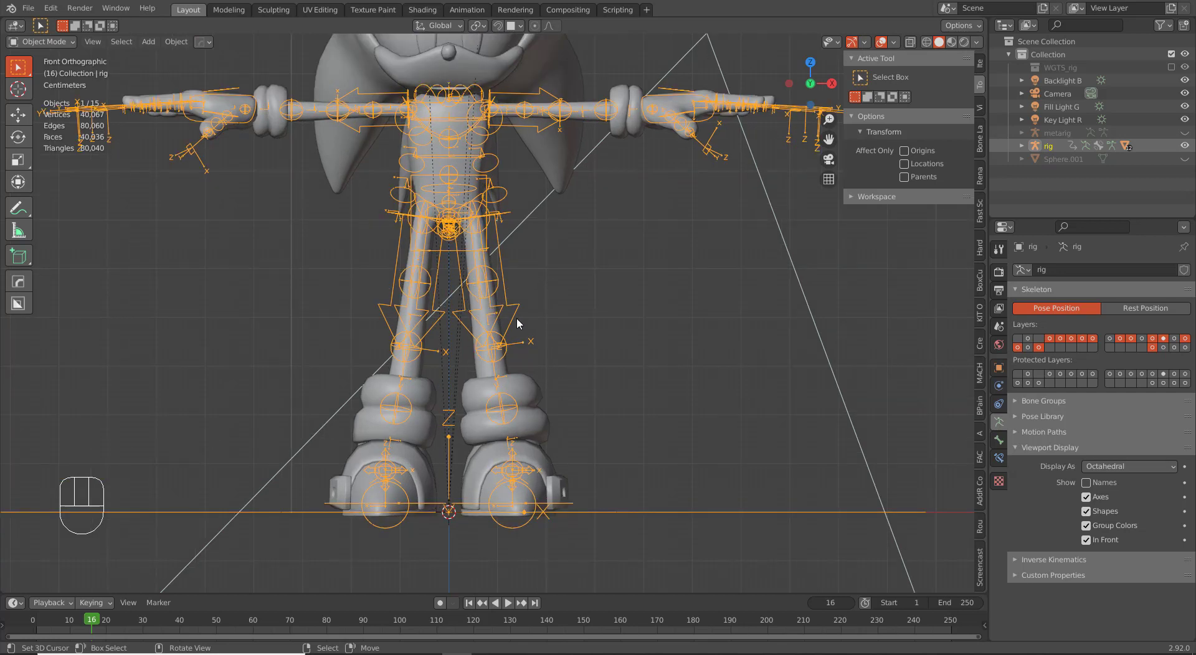
key("x")
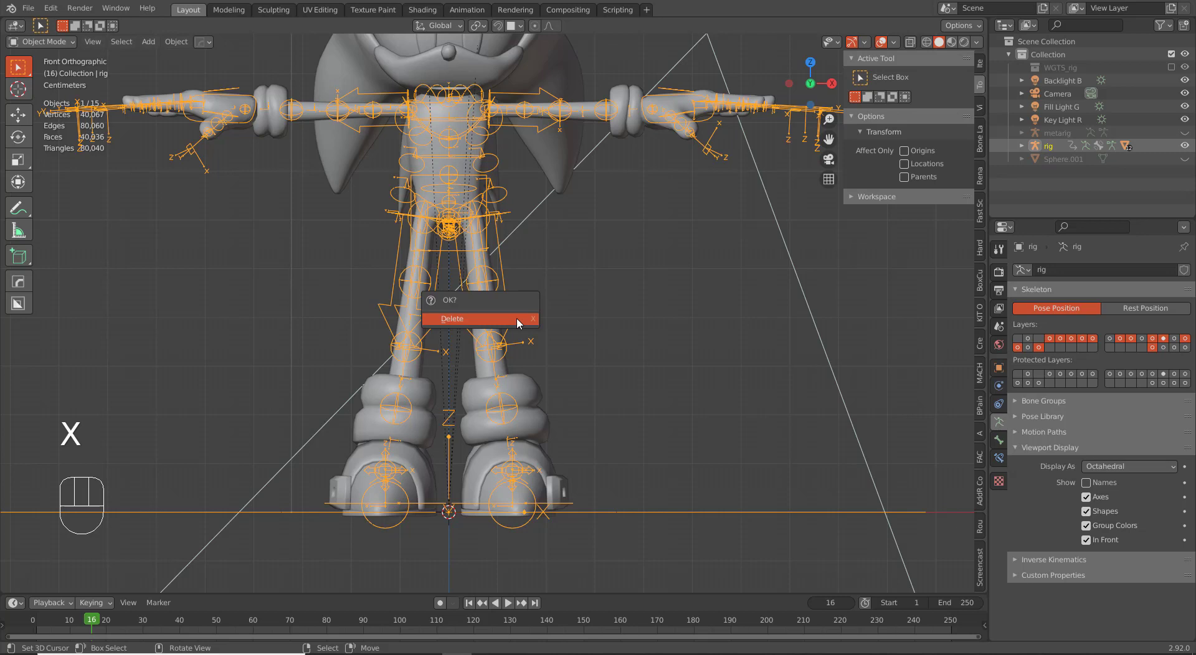
left_click(517, 319)
Step: Reveal all hidden objects and undo the location clearing applied to them
key("alt+h")
key("alt+g")
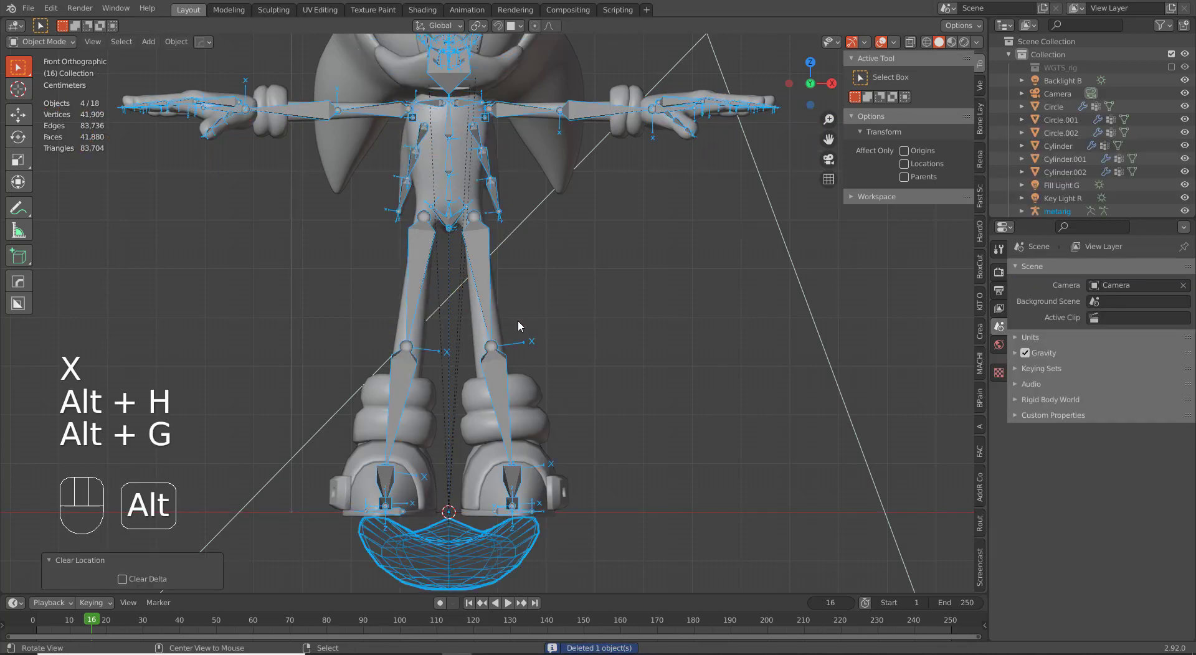
key("ctrl+z")
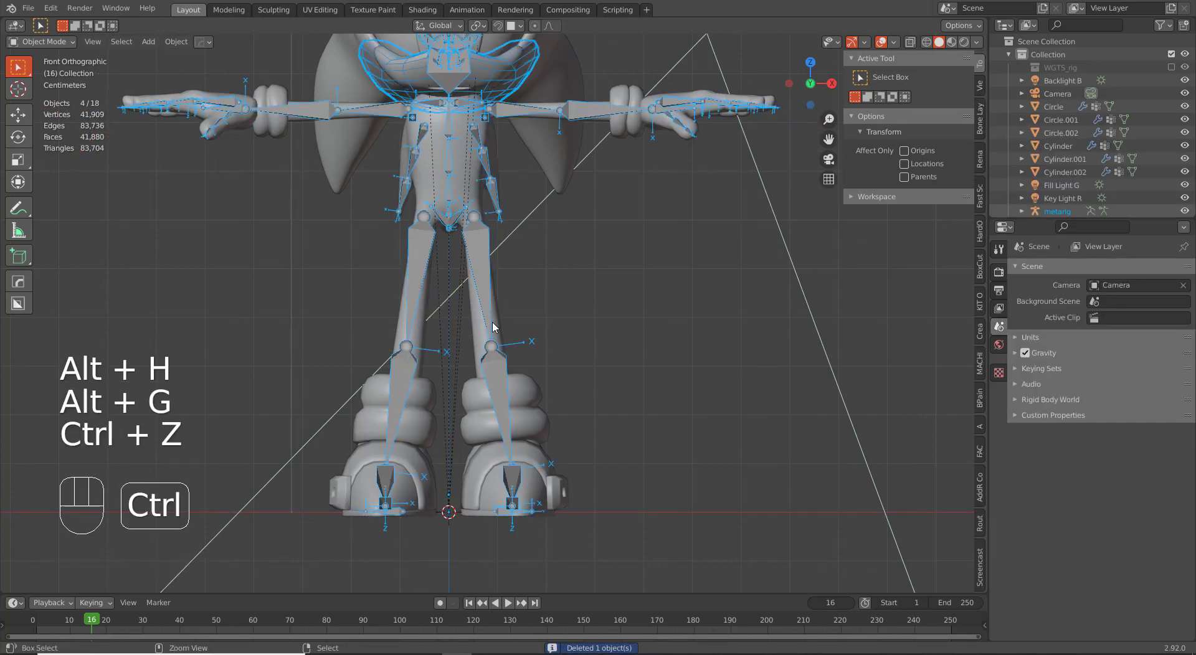
Step: Raise the metarig's mirrored knee joints about 0.045 m in Edit Mode and regenerate the rig from the metarig
right_click(482, 288)
key("Tab")
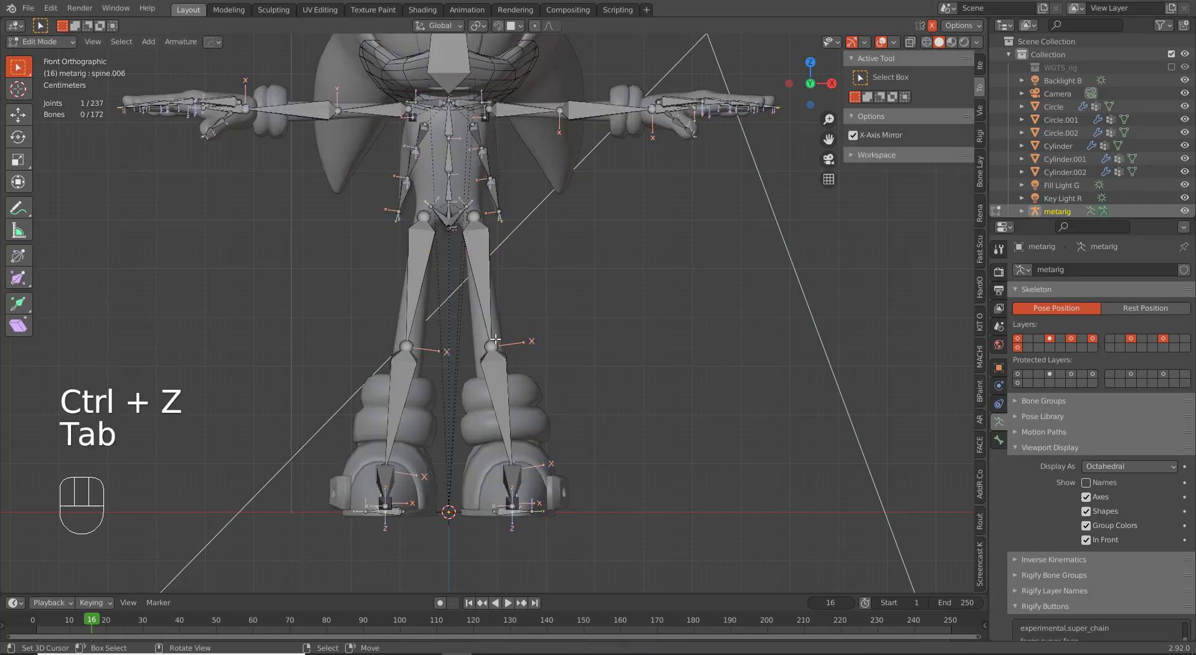
key("g")
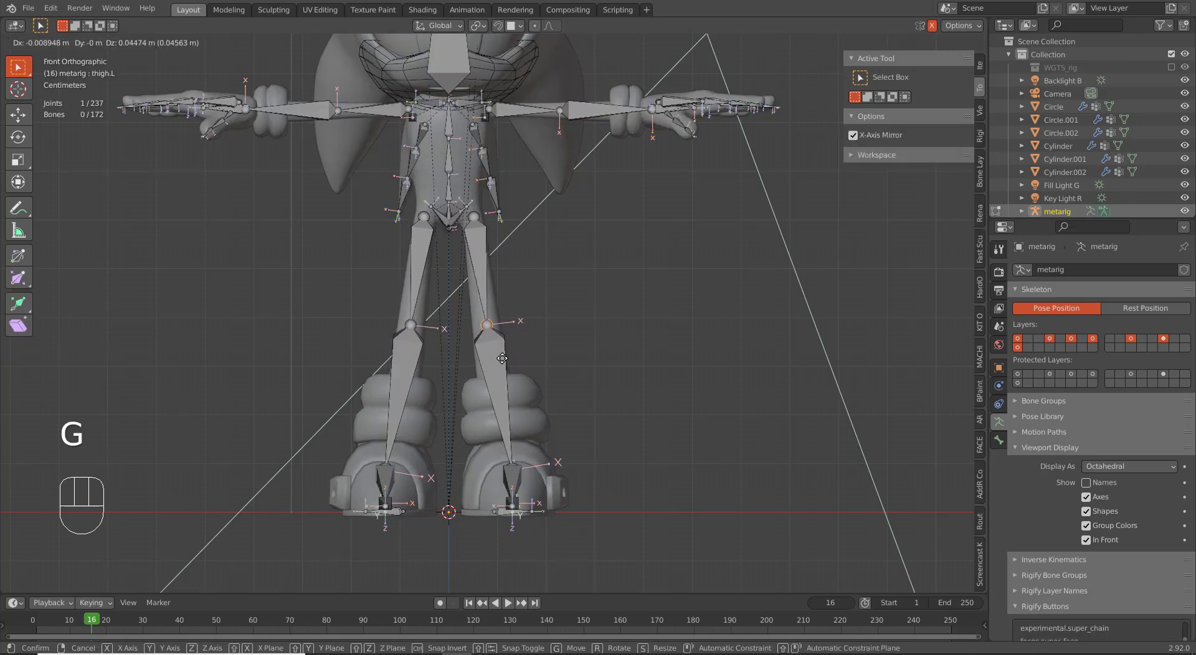
left_click(503, 358)
key("Tab")
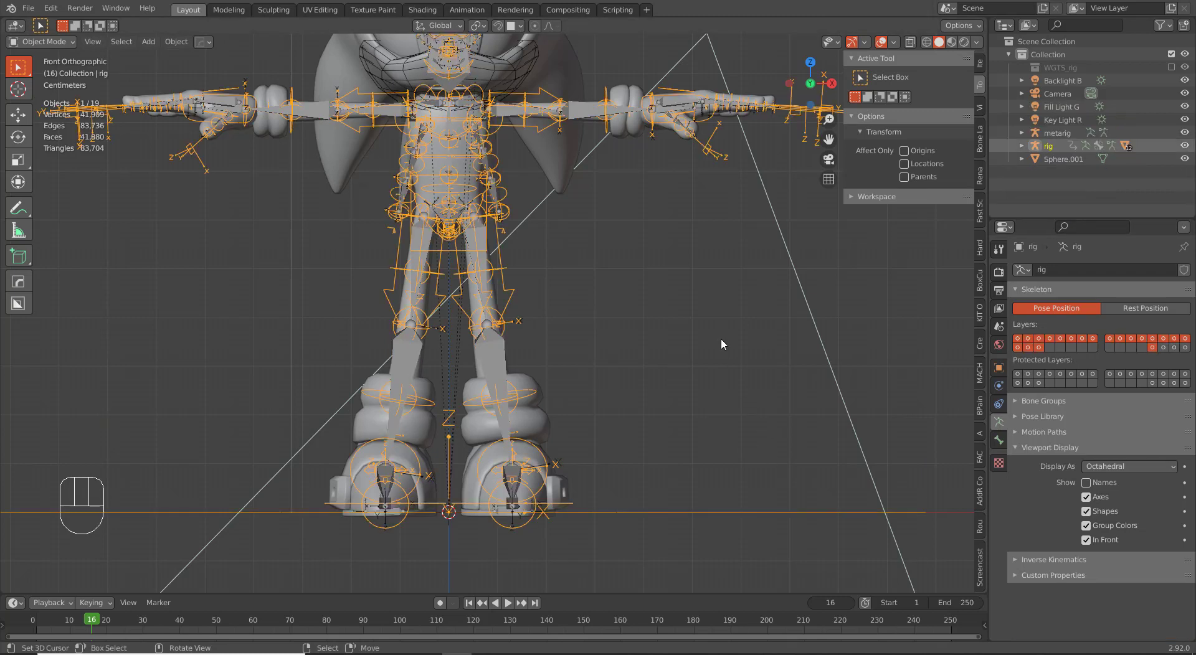
Step: Hide the metarig and the Sphere.001 mesh around the muzzle
middle_click_drag(550, 159, 581, 363, "shift")
middle_click_drag(634, 276, 621, 276)
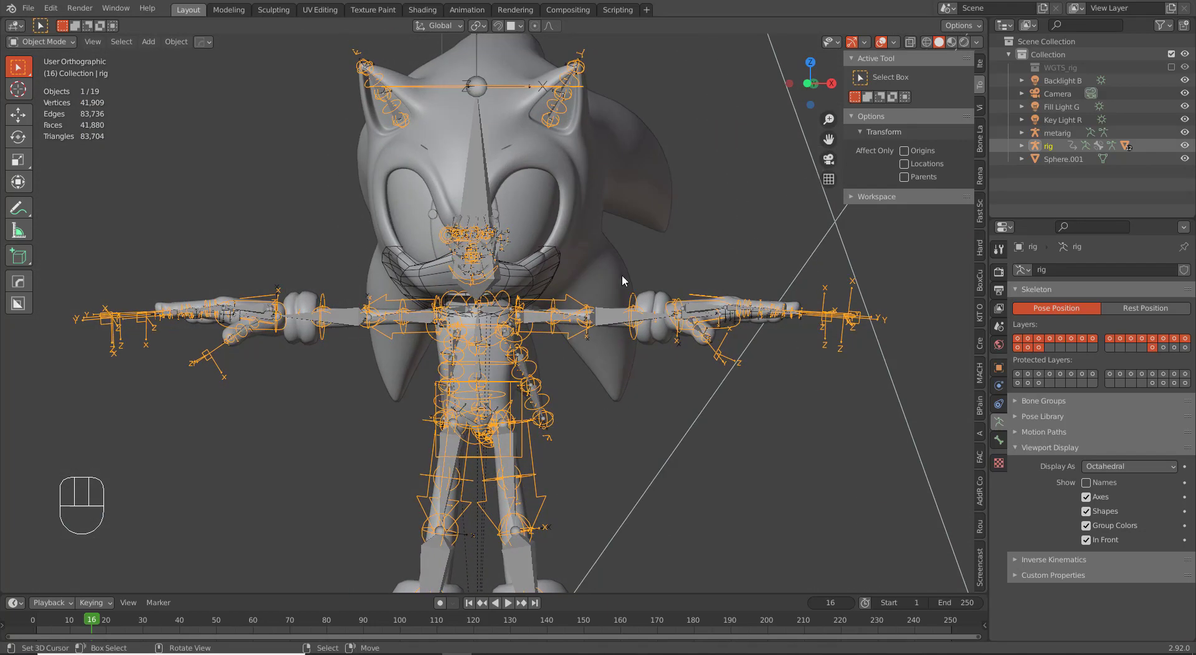
right_click(654, 320)
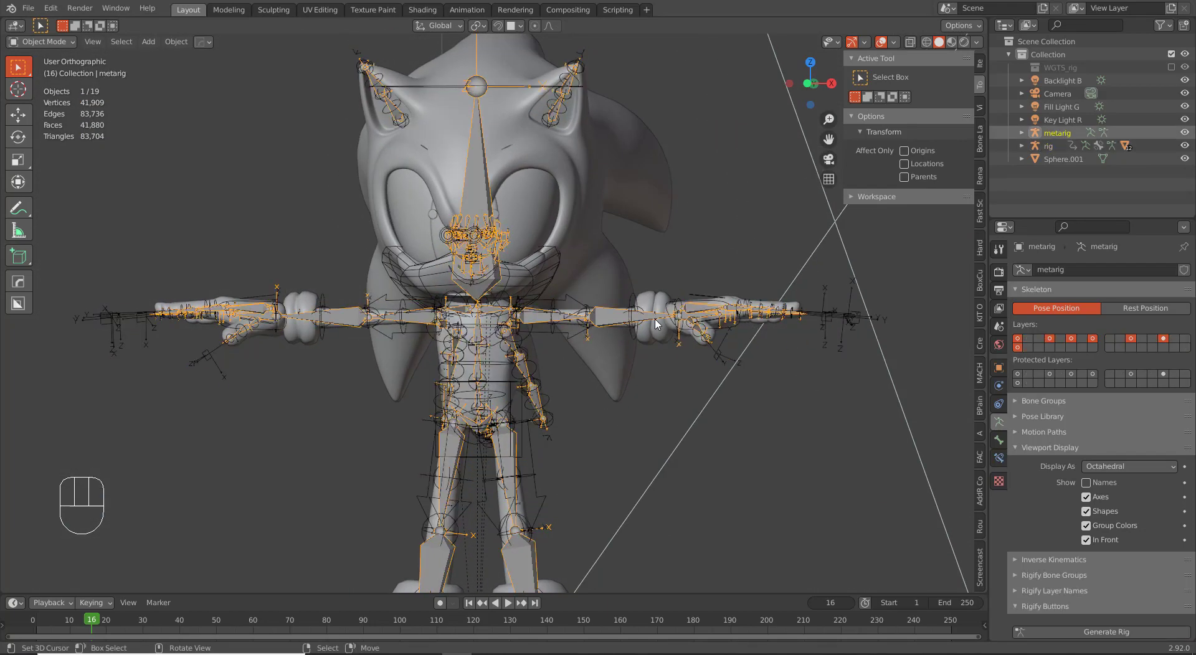
key("h")
scroll(613, 202, "up", 3)
middle_click_drag(563, 229, 589, 264, "shift")
right_click(580, 258)
key("h")
Step: Show the rig's remaining bone layers in the last group and enter Edit Mode on the rig in right view
key("KP_3")
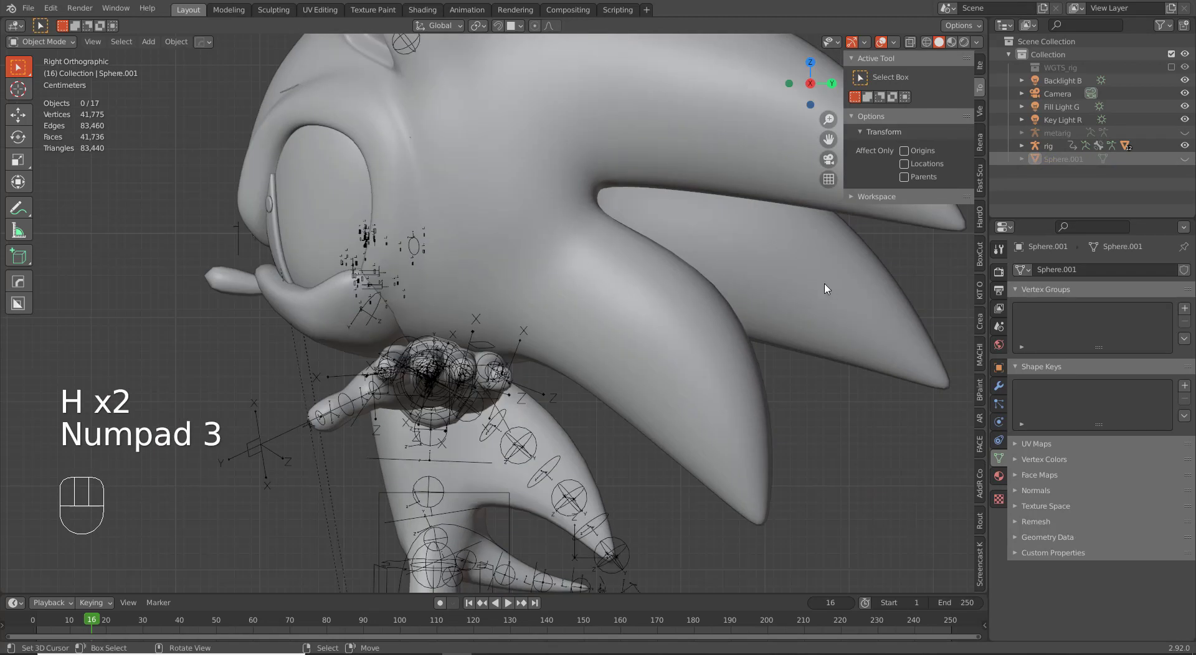
right_click(522, 444)
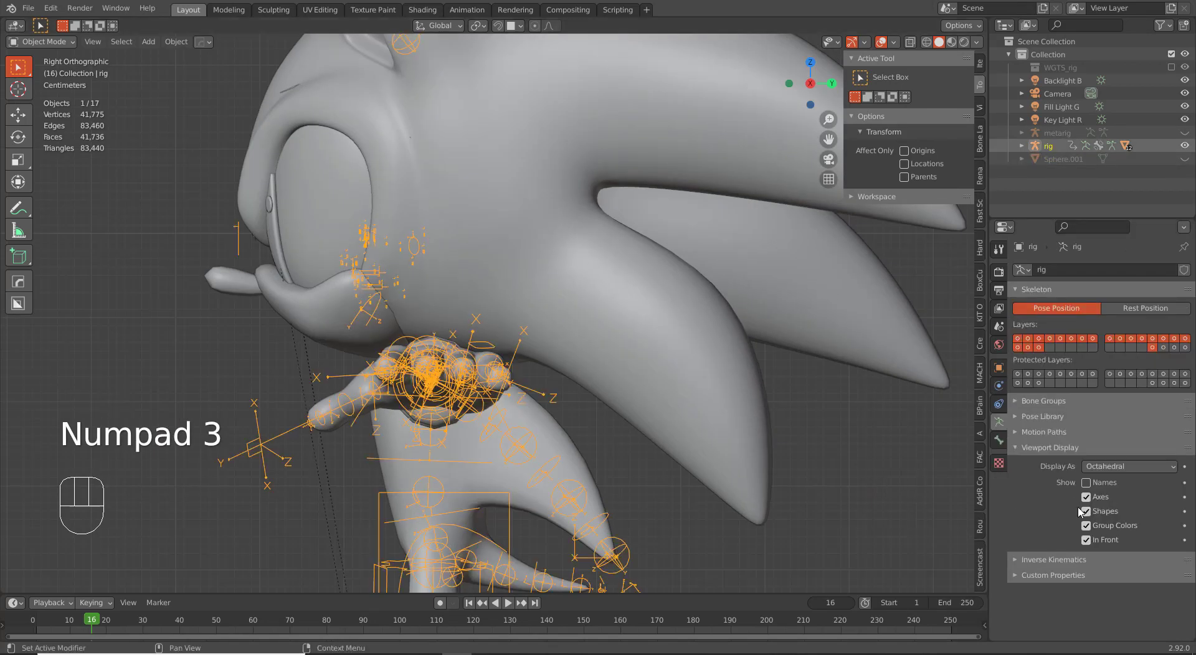
left_click(1163, 347, "shift")
left_click(1173, 347, "shift")
middle_click_drag(668, 333, 814, 353, "shift")
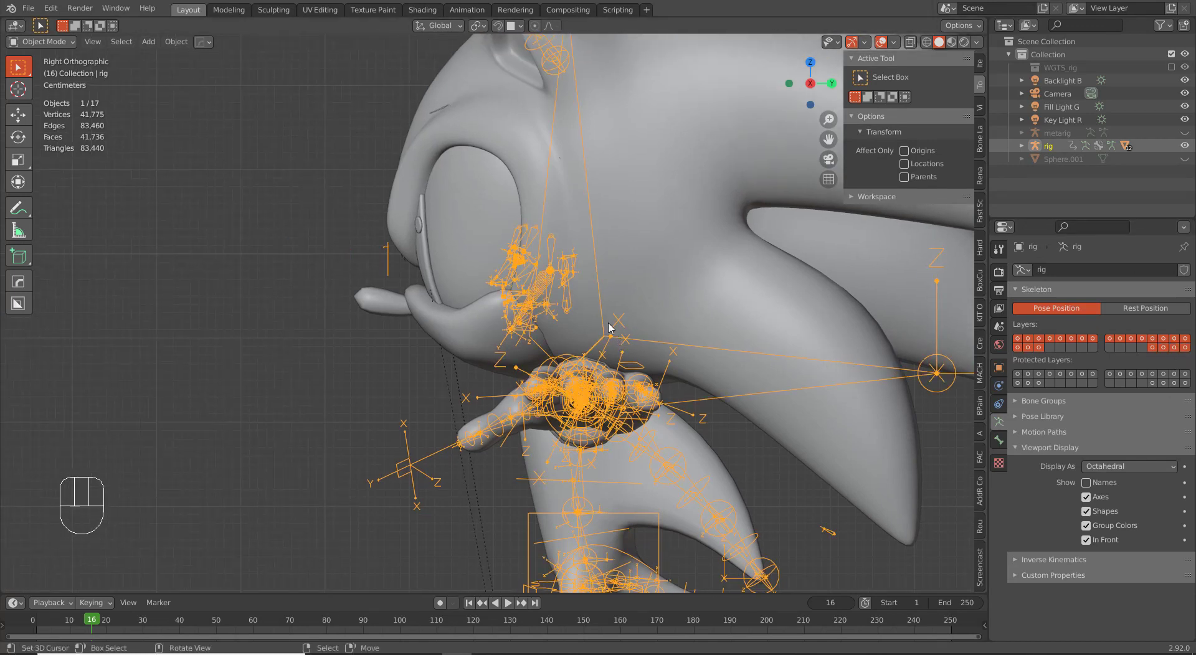
key("Tab")
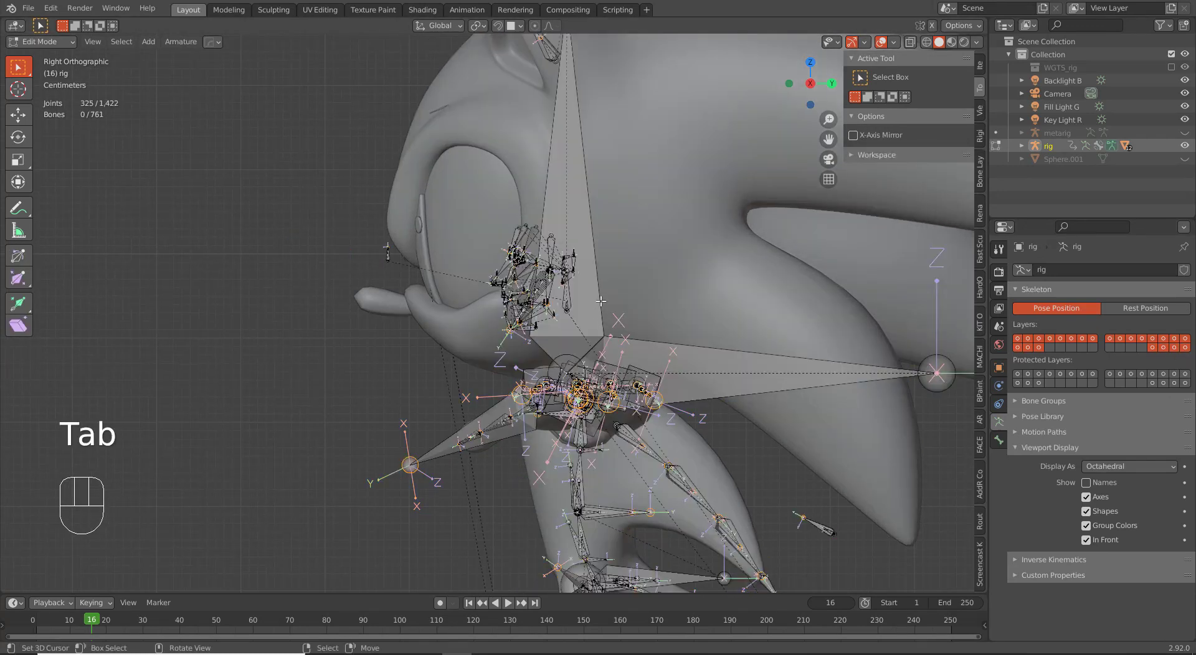
Step: Hide the overlapping large head bones and the MCH-eyes_parent bone to isolate the facial bones
right_click(600, 302)
key("h")
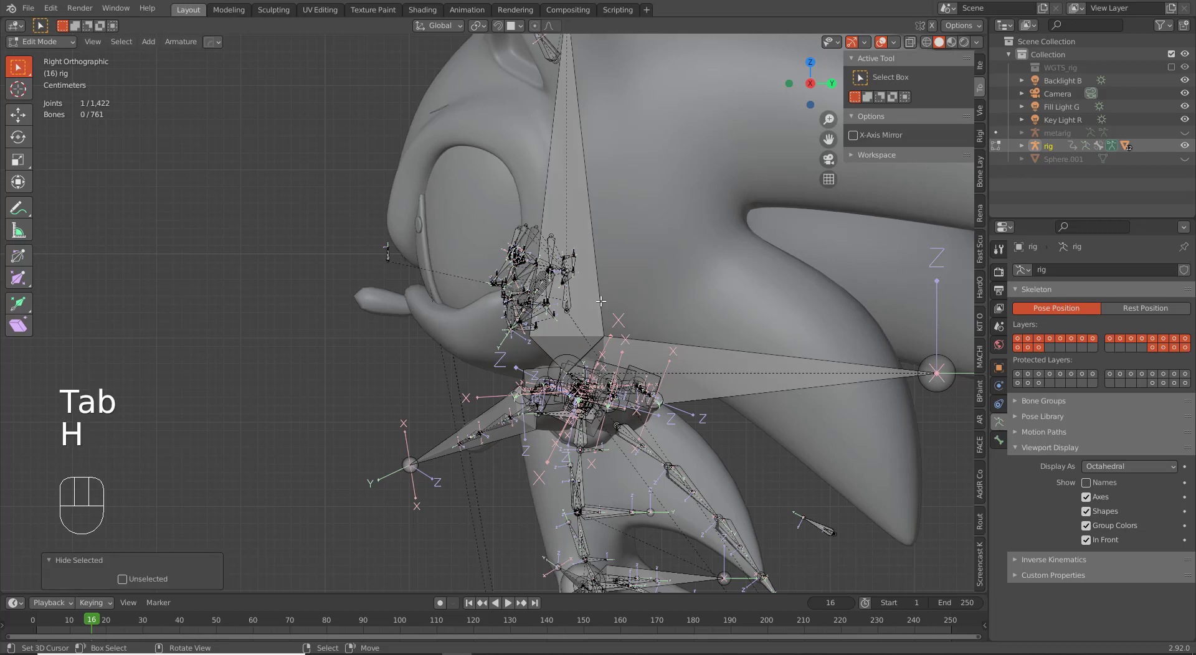
key("h")
key("h")
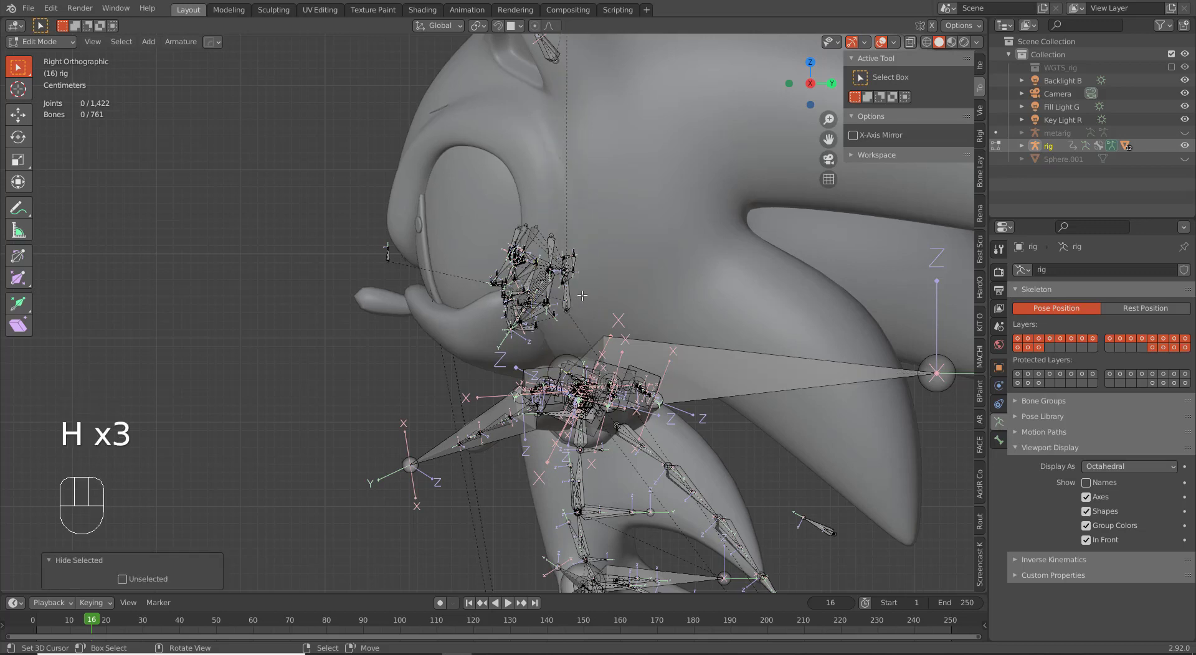
key("h")
right_click(569, 305)
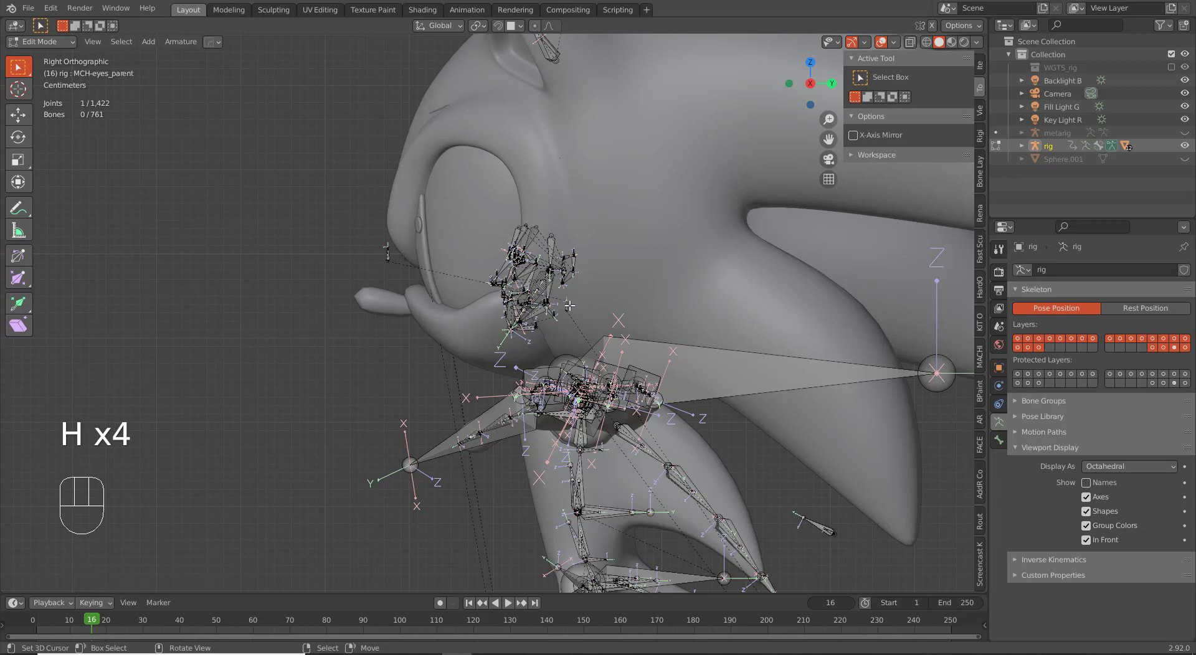
key("h")
Step: Delete the cluster of facial bones behind the eye and muzzle, and reveal the hidden bones
key("b")
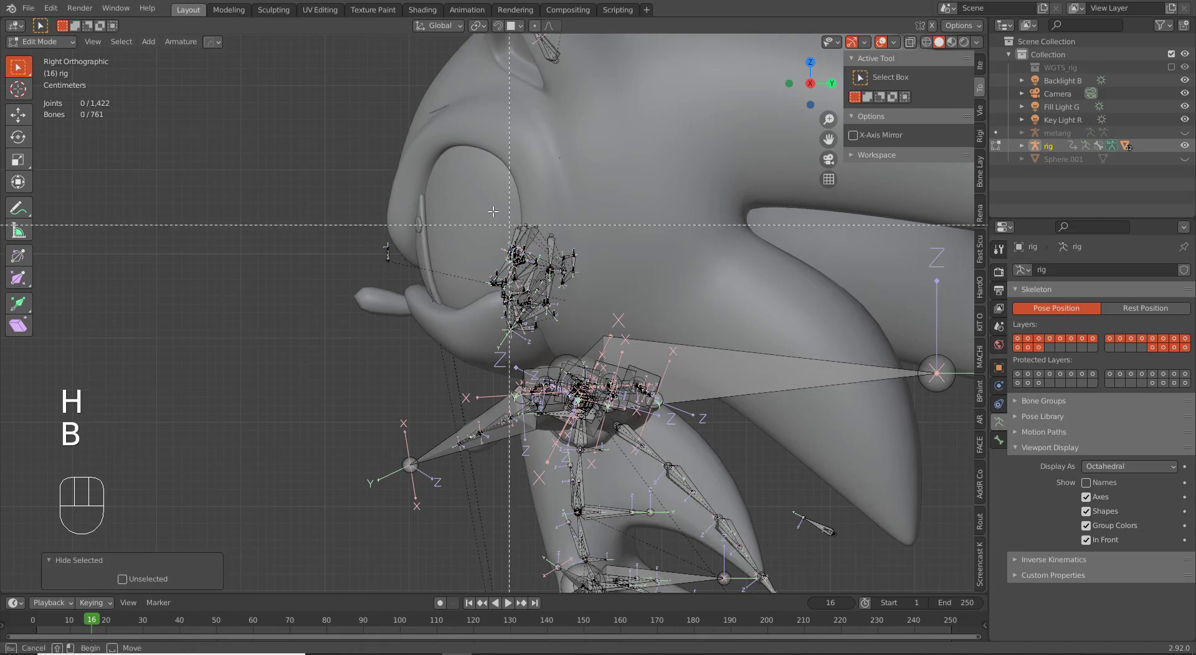
left_click_drag(444, 163, 577, 332)
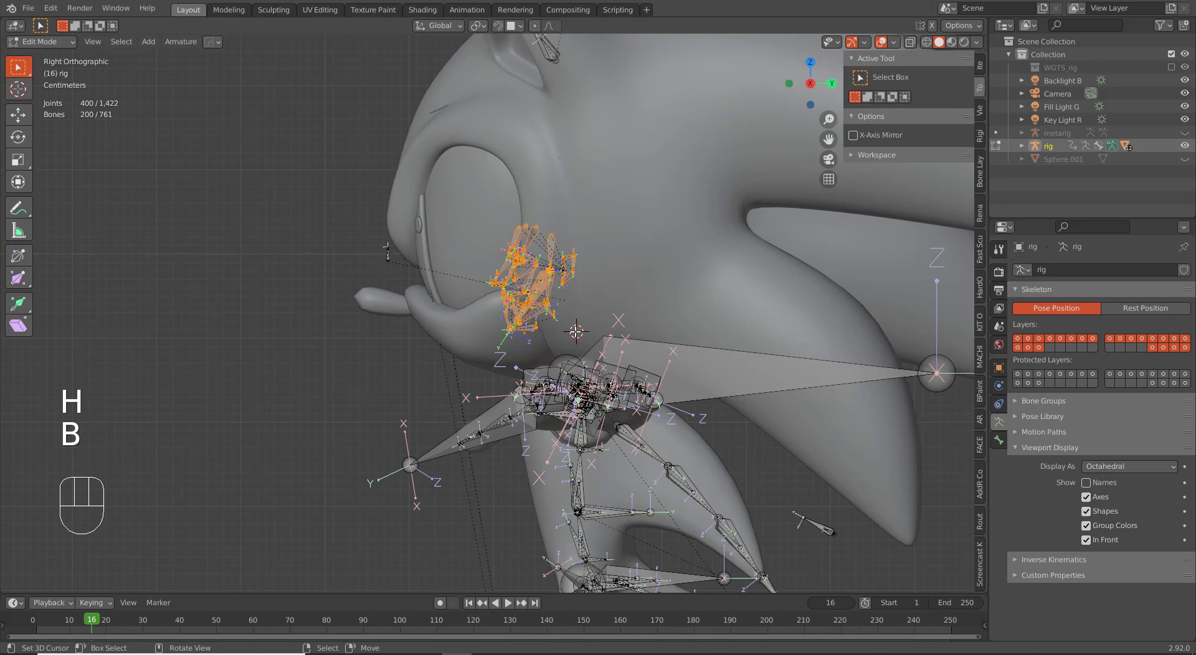
key("alt+a")
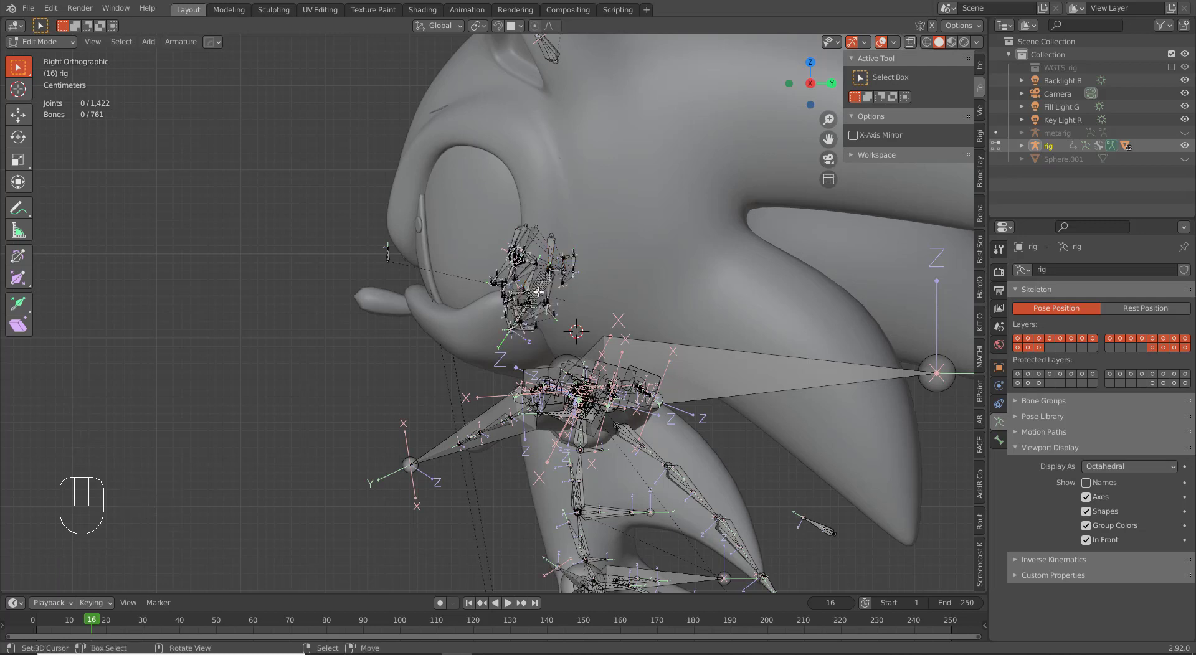
key("b")
left_click_drag(462, 196, 577, 341)
key("x")
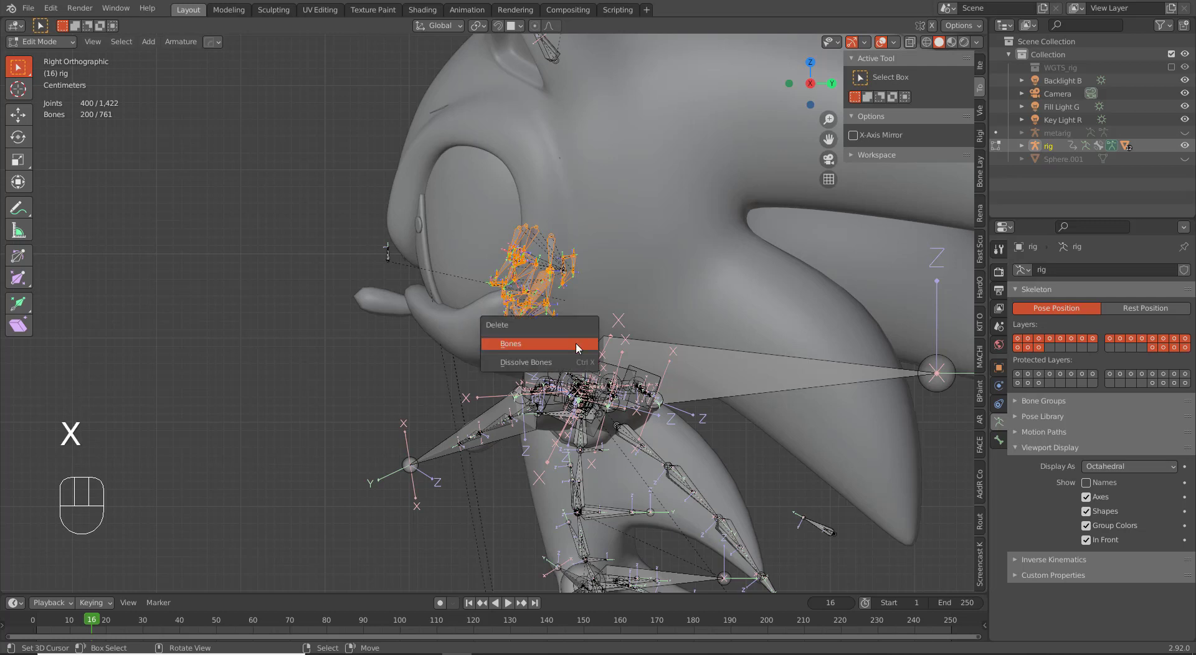
left_click(577, 346)
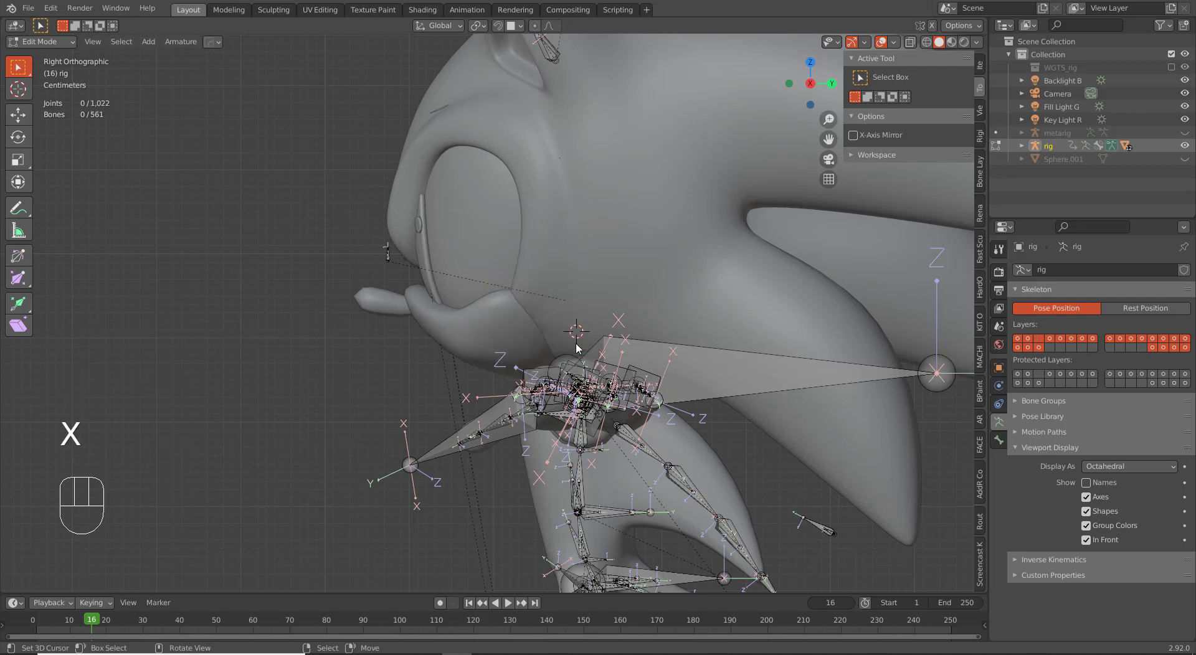
key("alt+h")
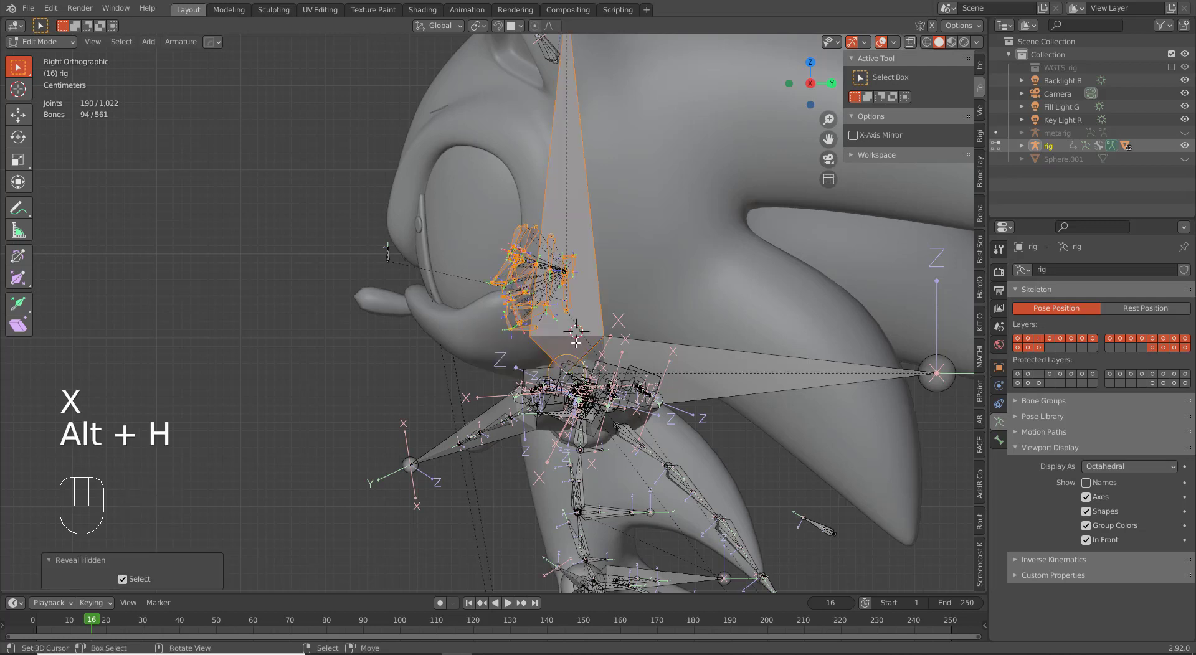
Step: Hide the large overlapping head bones, including DEF-spine.006, and the ORG-face bone to isolate the remaining facial bones
right_click(598, 286)
key("b")
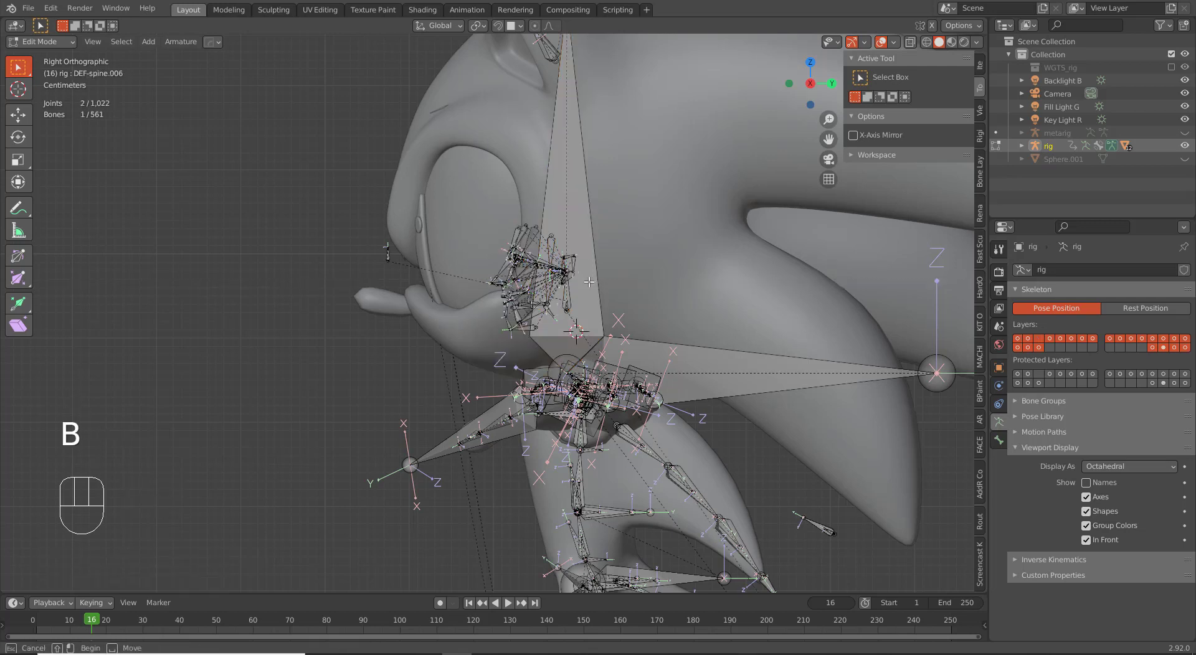
left_click_drag(592, 282, 586, 330)
key("h")
key("b")
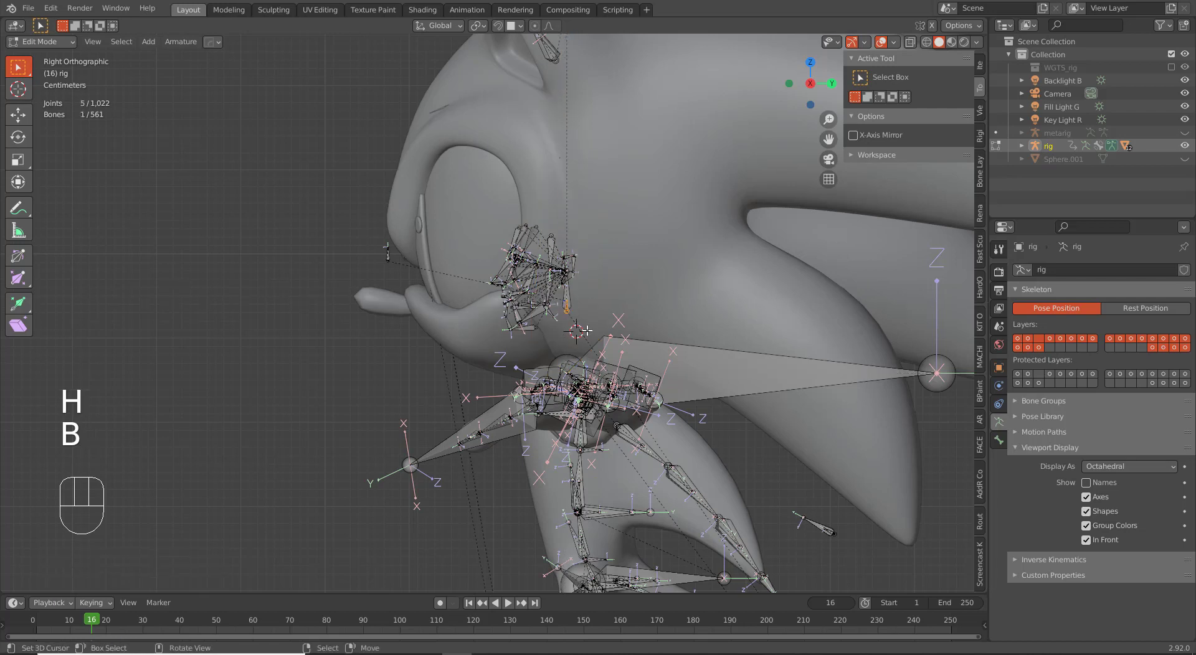
key("h")
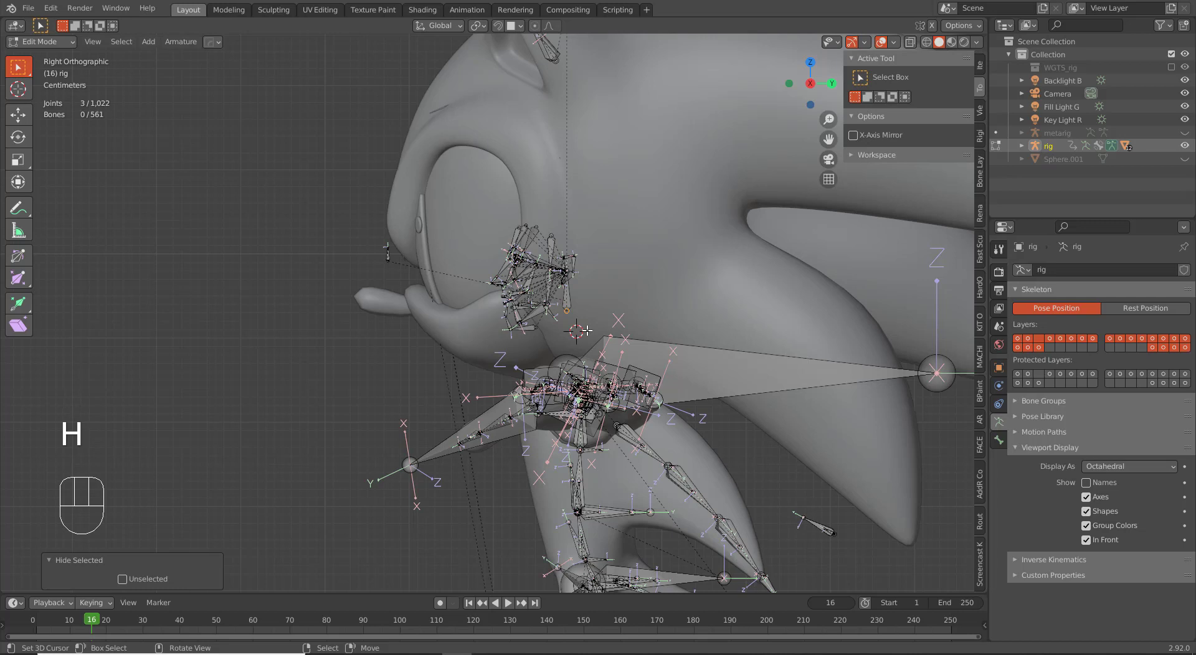
left_click(568, 299)
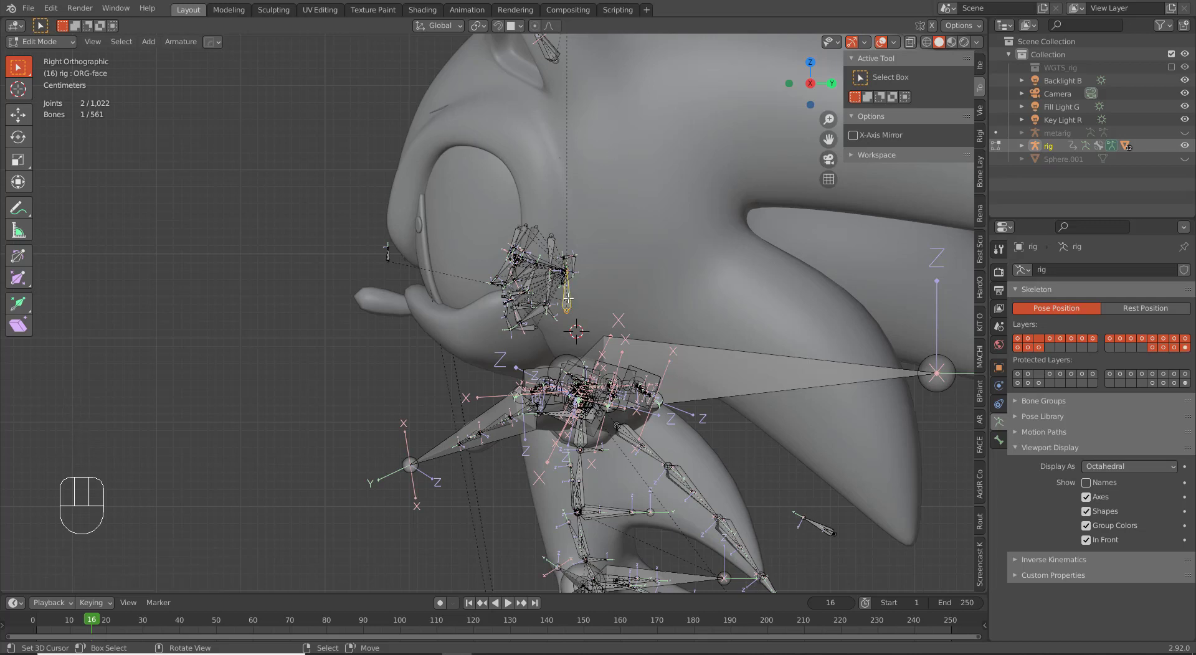
key("h")
Step: Delete the remaining cluster of facial bones behind the eye and reveal the hidden bones
key("b")
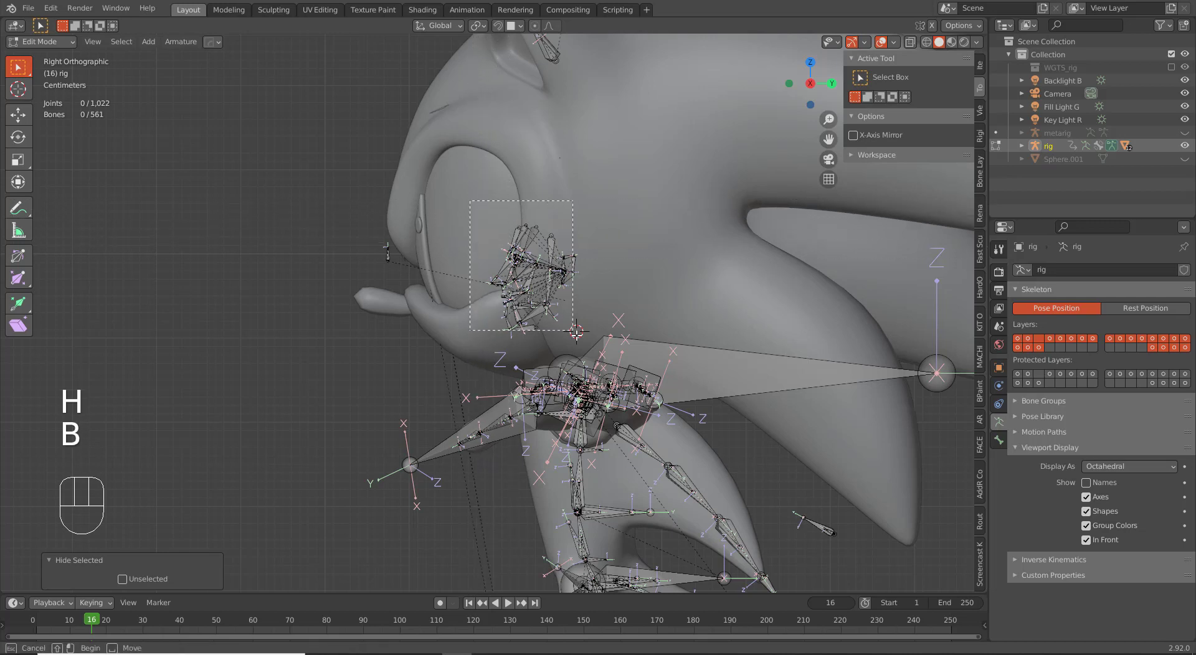
left_click_drag(577, 332, 577, 333)
key("x")
left_click(576, 337)
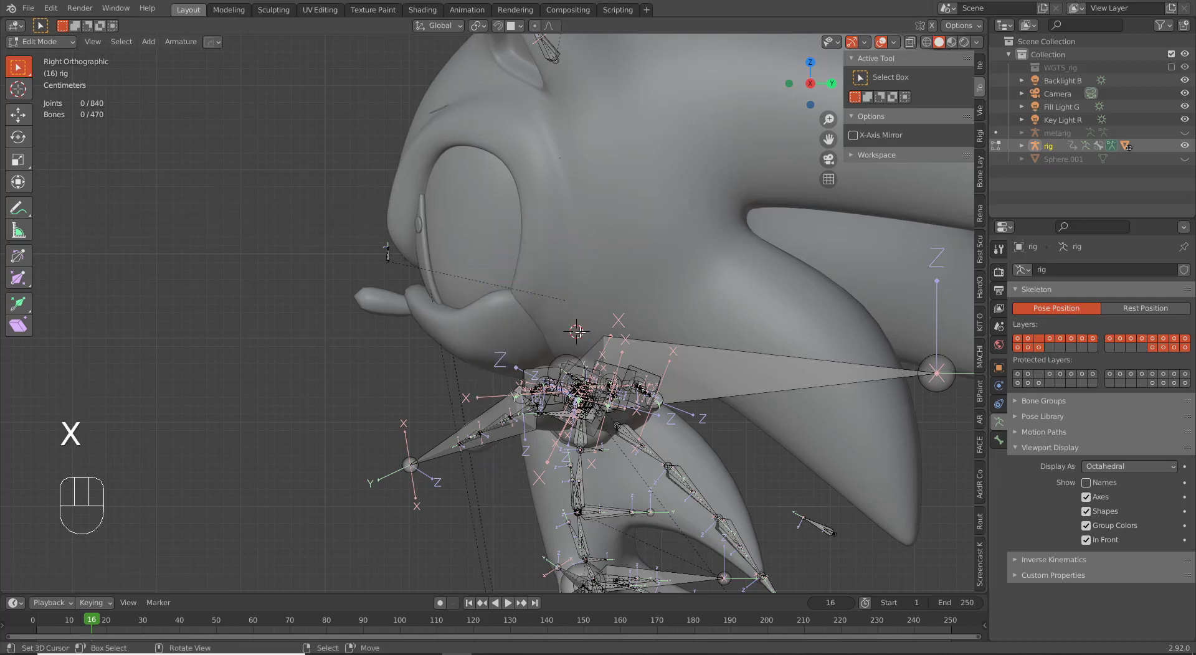
key("alt+h")
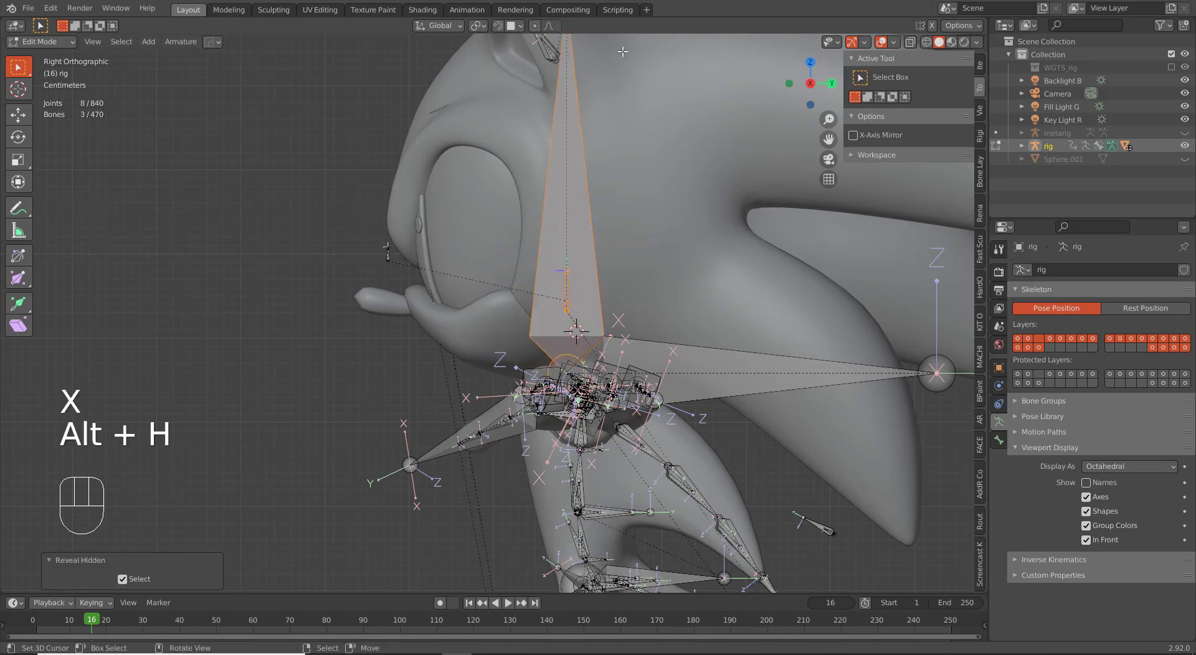
Step: Switch the rig from Edit Mode to Pose Mode and hide its deform, mechanism and original bone layers
key("Tab")
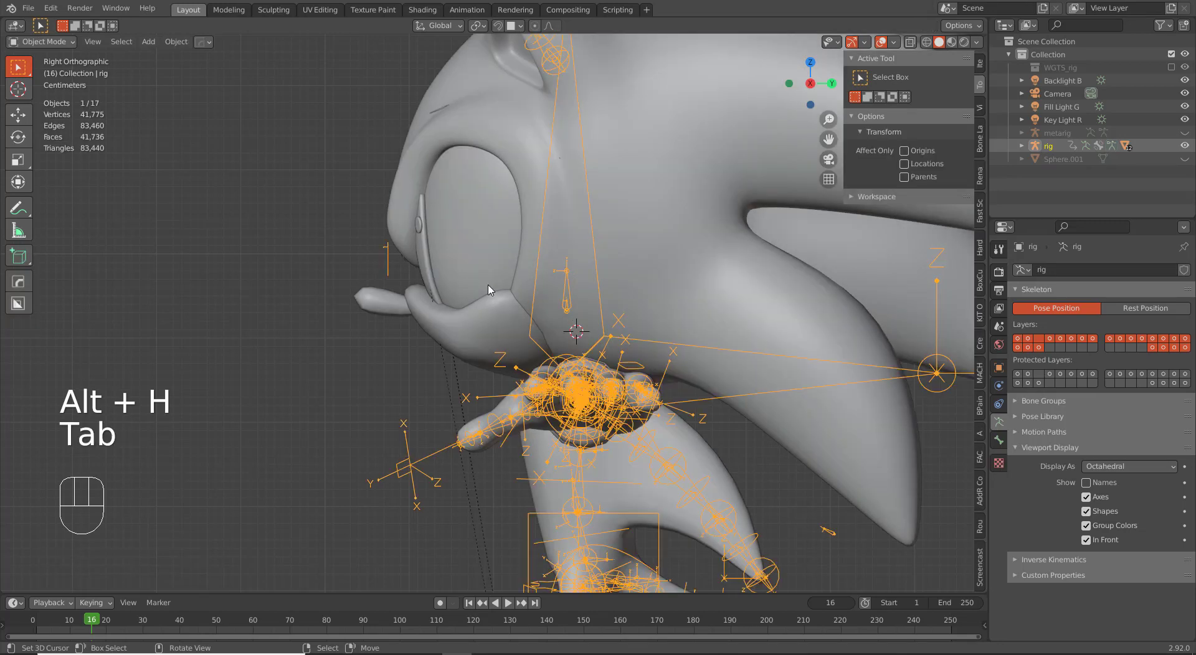
key("ctrl+Tab")
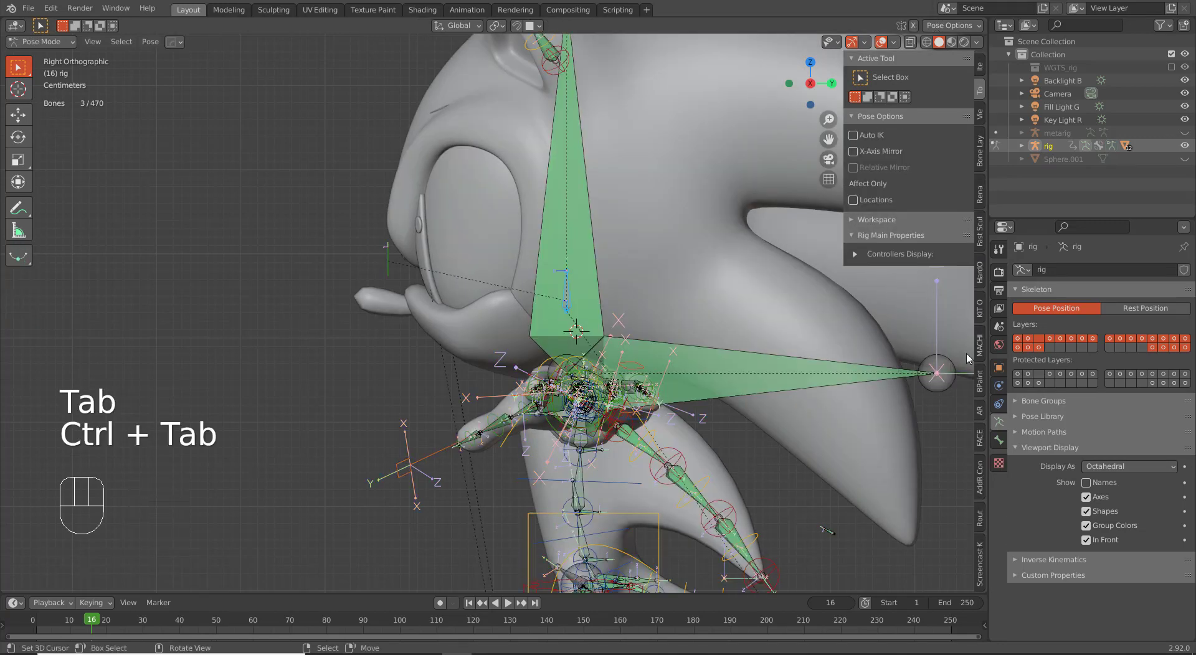
left_click(1165, 347, "shift")
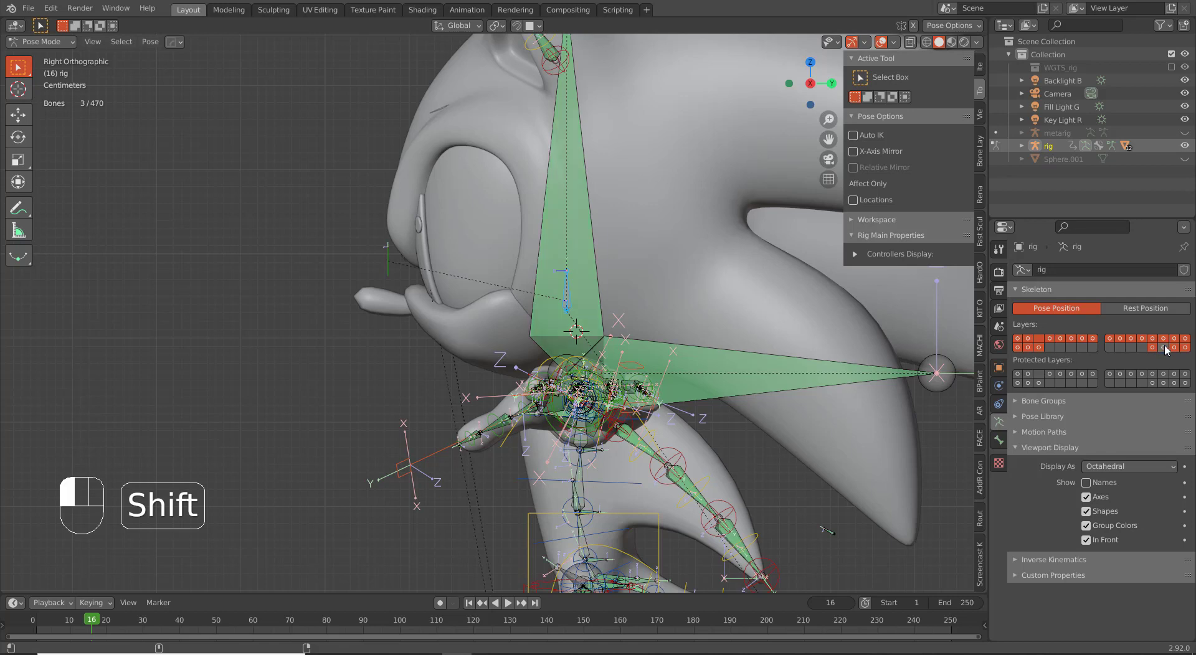
left_click(1184, 348, "shift")
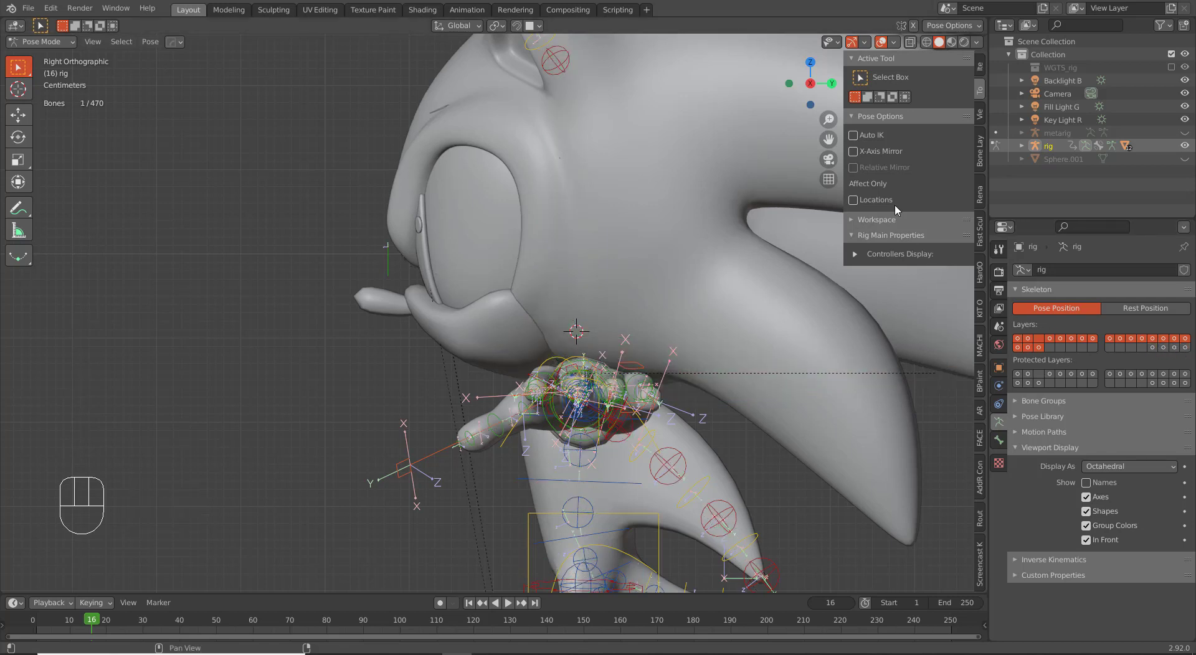
Step: Hide all the Face rig layers and the FK and Tweak layers of both arms and both legs
left_click(978, 68)
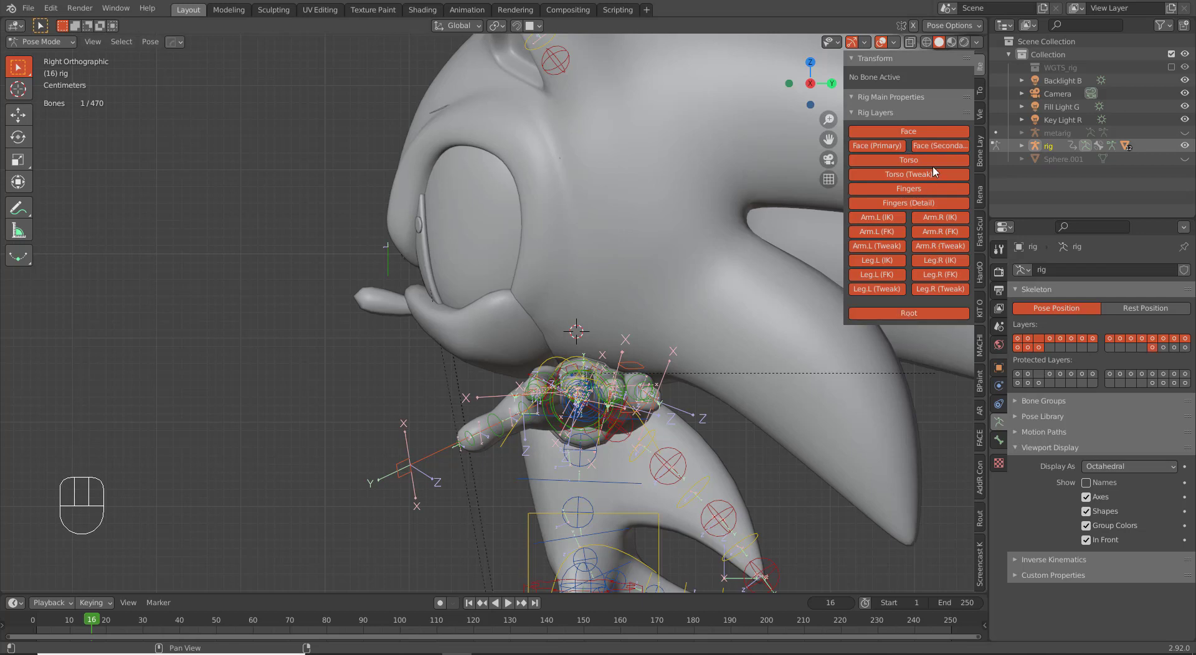
left_click_drag(930, 149, 872, 132)
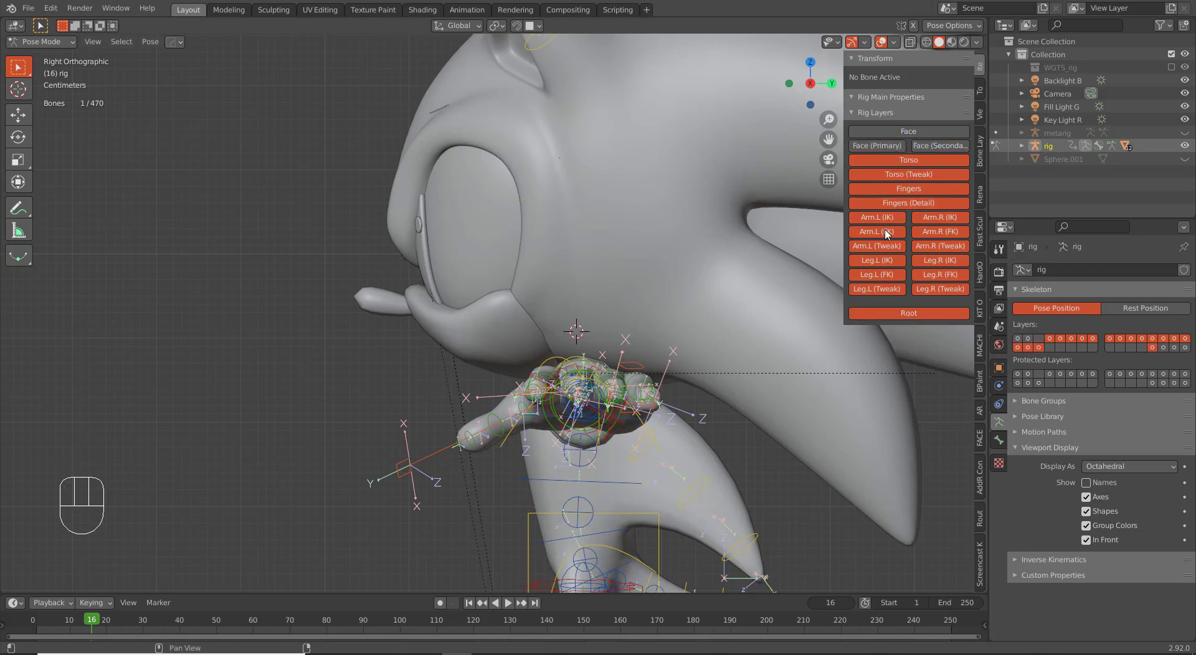
left_click_drag(921, 235, 883, 251)
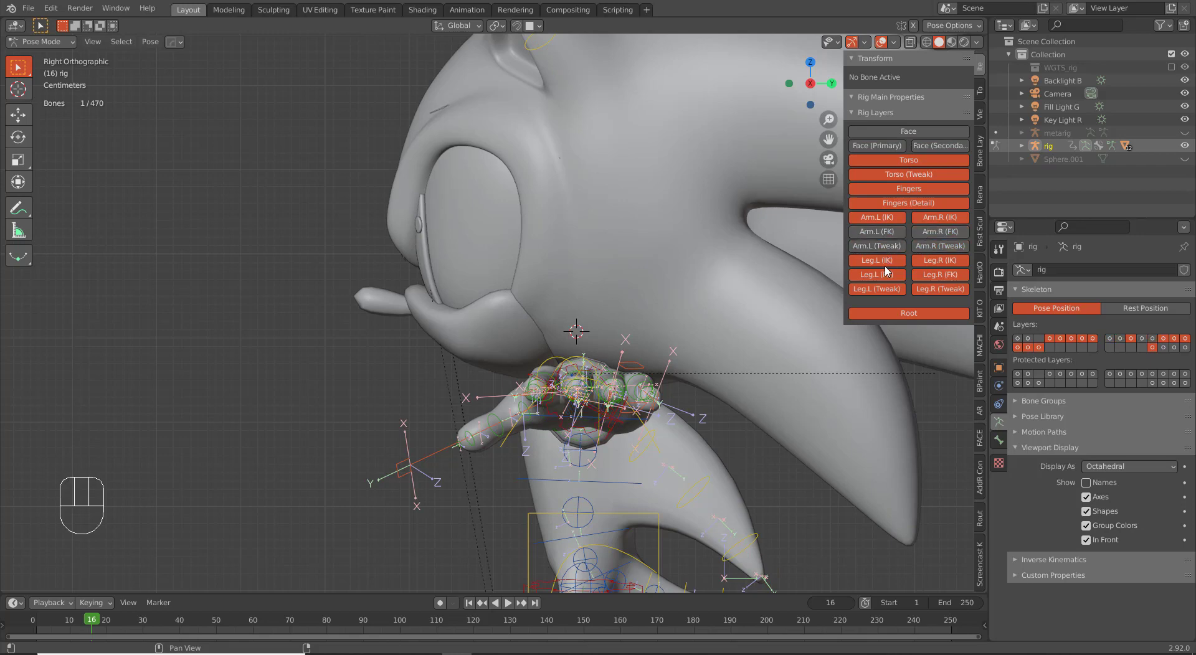
left_click_drag(944, 279, 941, 277)
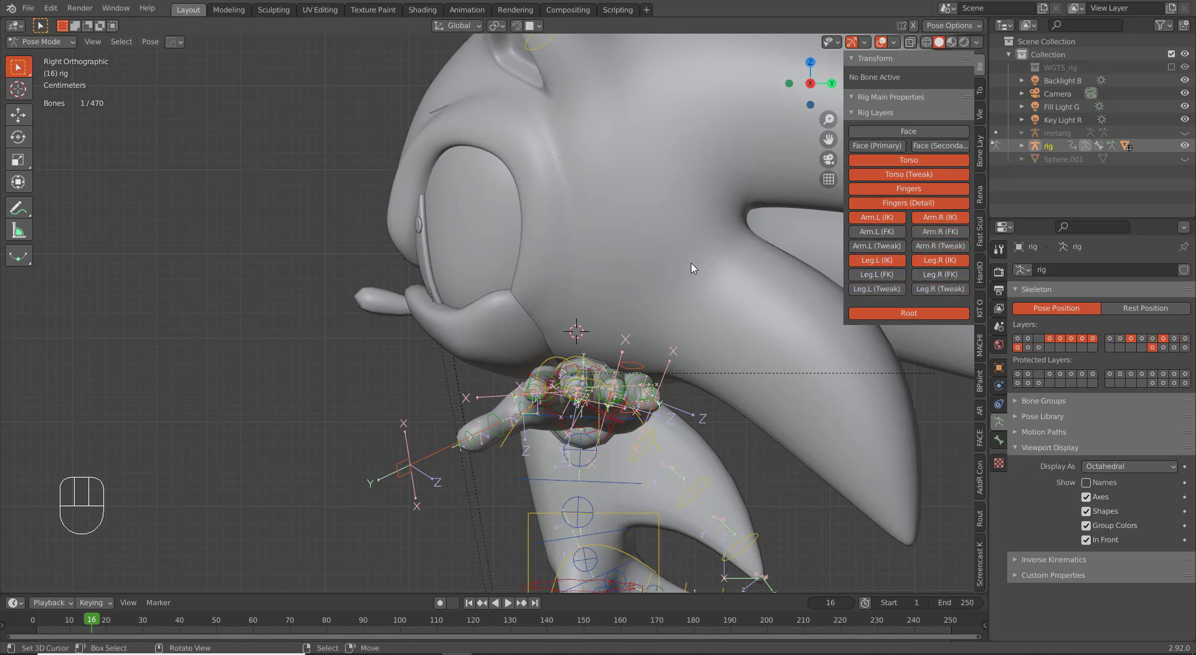
Step: In front view, move hand_ik.L by about -0.134 m in X and -0.249 m in Z, and rotate it about 65.9°
key("KP_1")
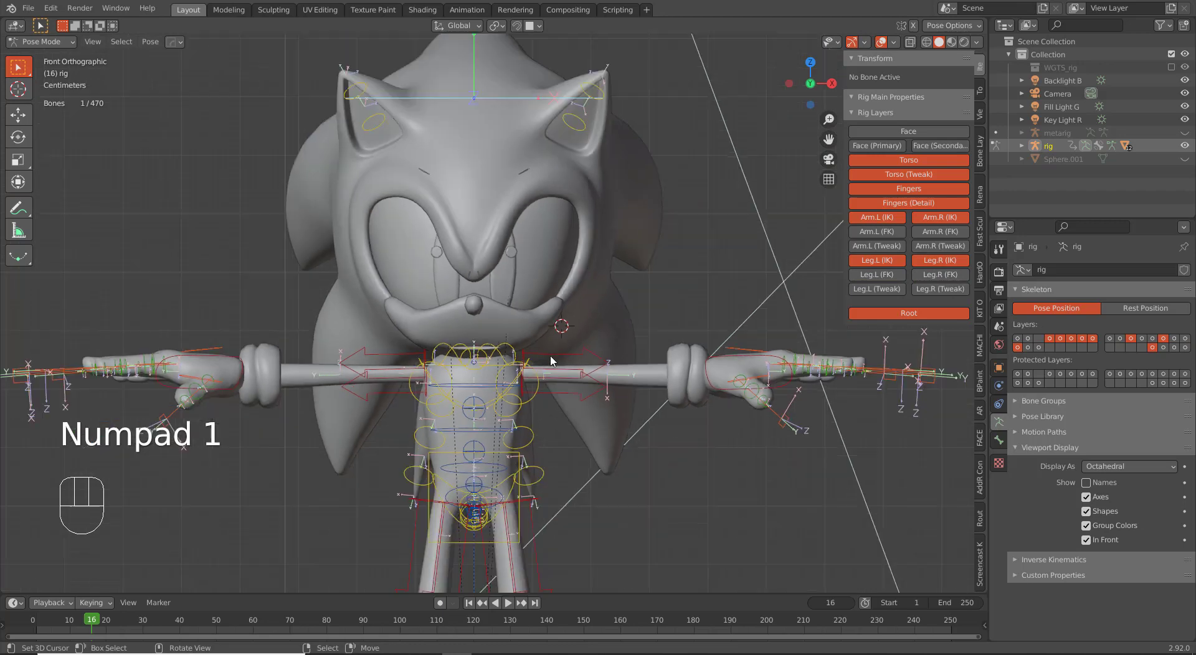
middle_click_drag(553, 349, 544, 306, "shift")
left_click(679, 304)
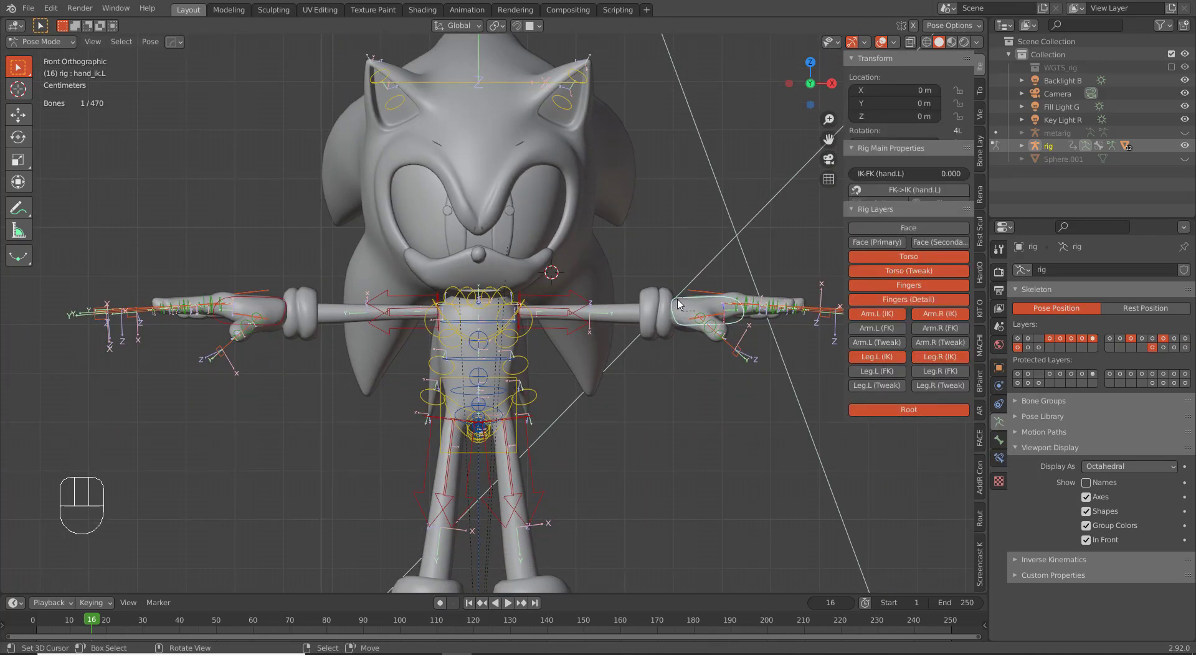
key("g")
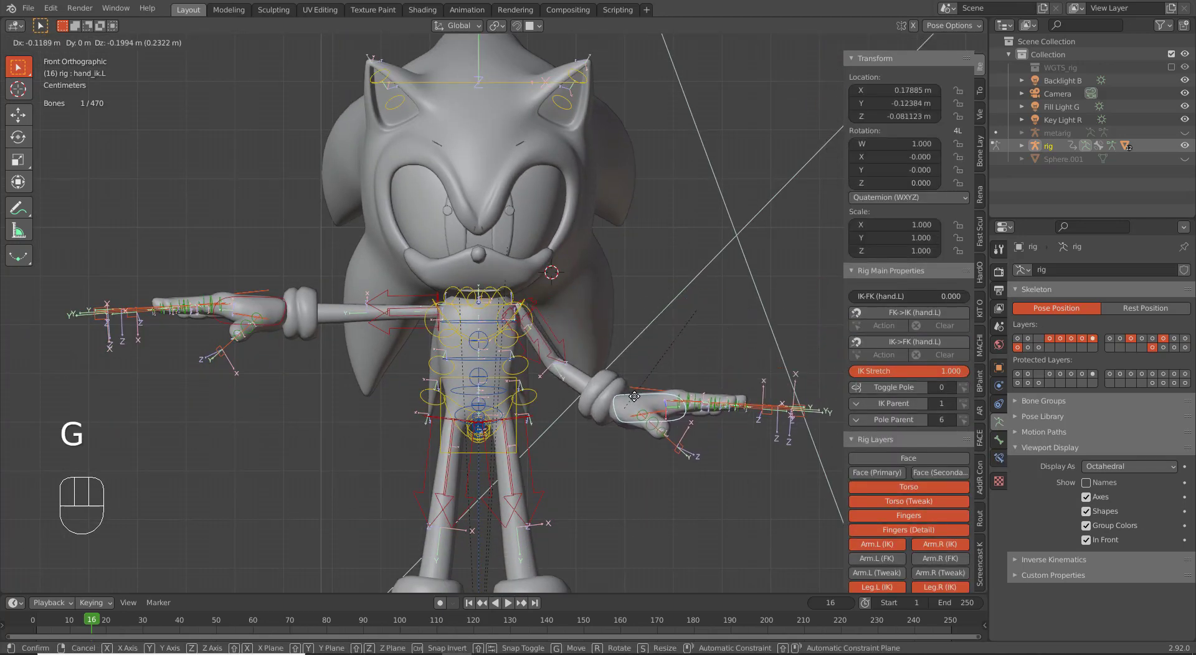
left_click(633, 430)
middle_click_drag(631, 374, 630, 346, "shift")
key("r")
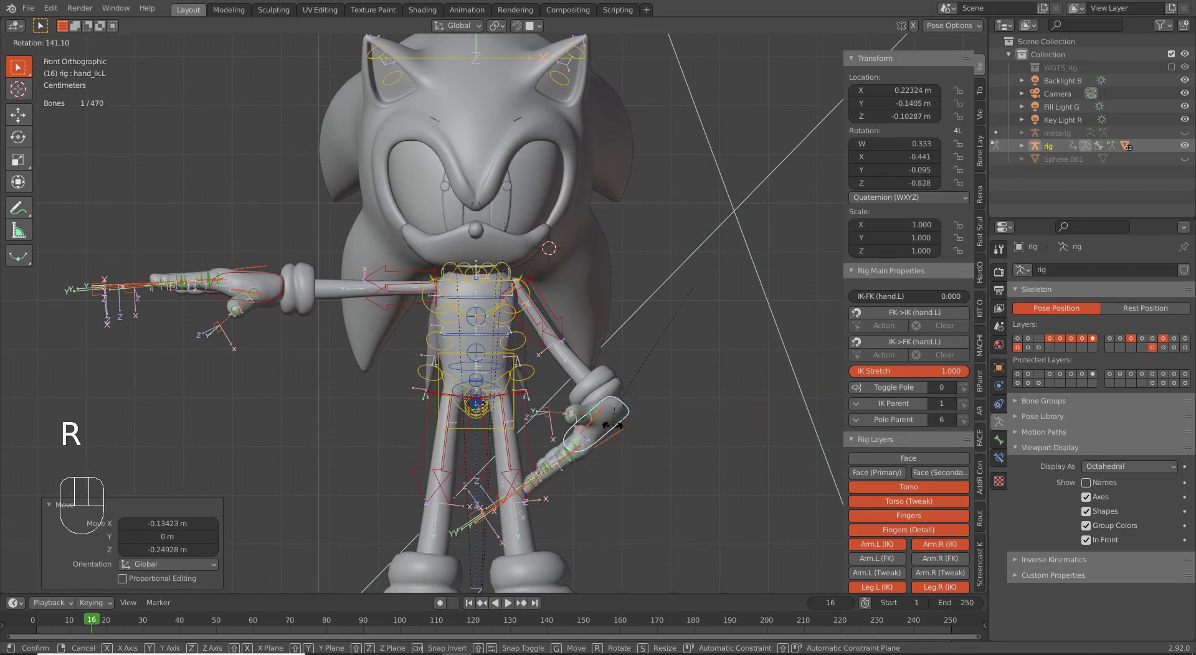
left_click(642, 393)
Step: In right view, move foot_ik.L about -0.12 m in Y and 0.127 m in Z to bend the left knee
scroll(623, 380, "down", 5, "shift")
scroll(589, 390, "down", 3, "shift")
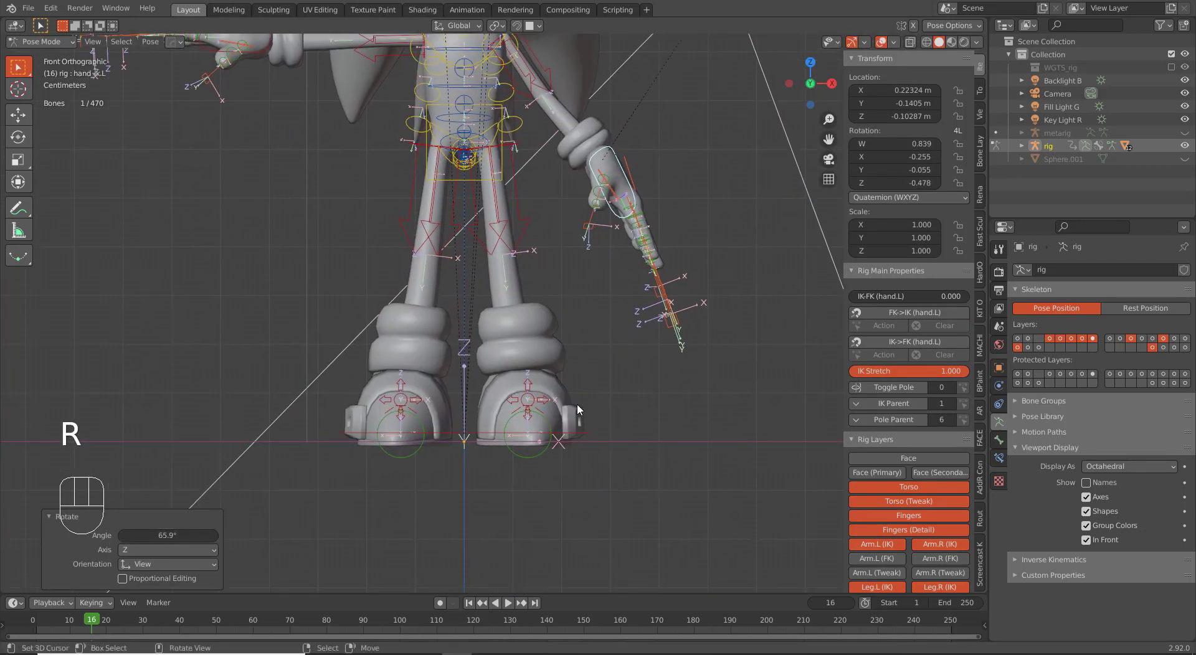
middle_click_drag(577, 402, 539, 423)
left_click(608, 437)
key("KP_3")
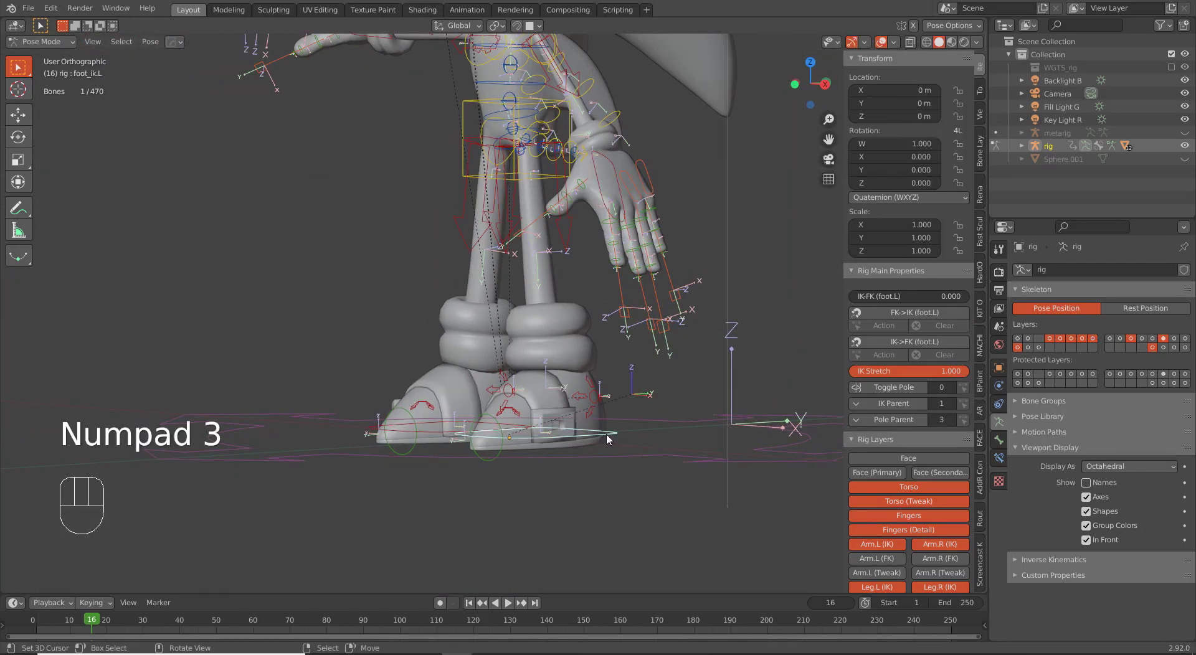
key("g")
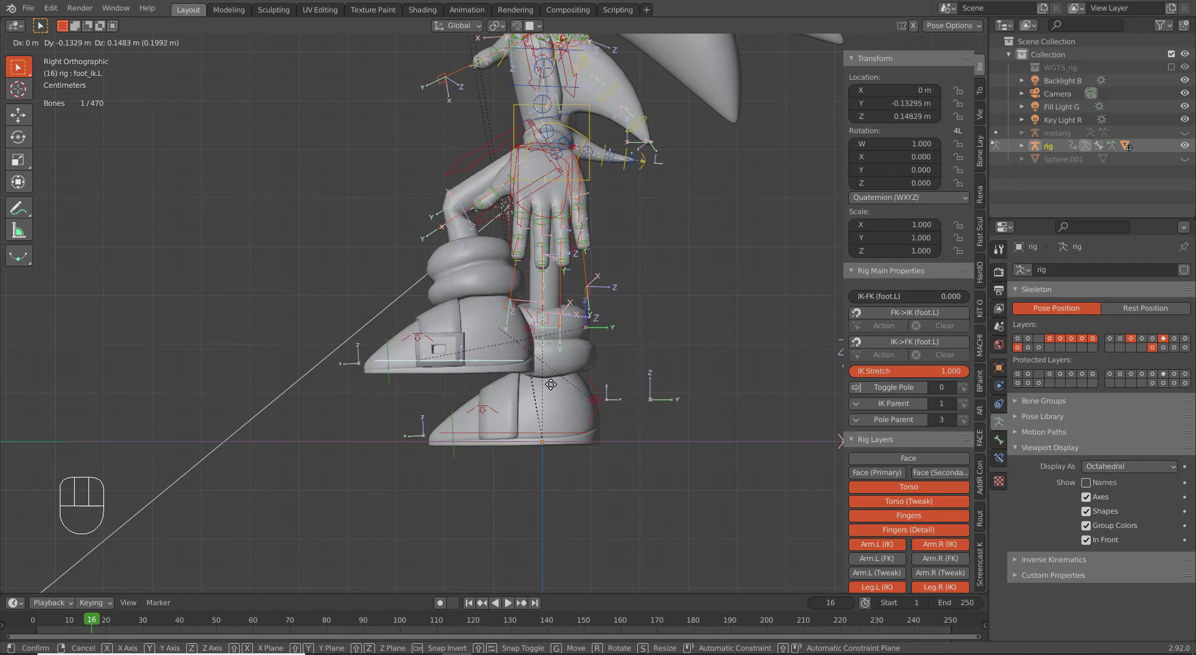
left_click(576, 429)
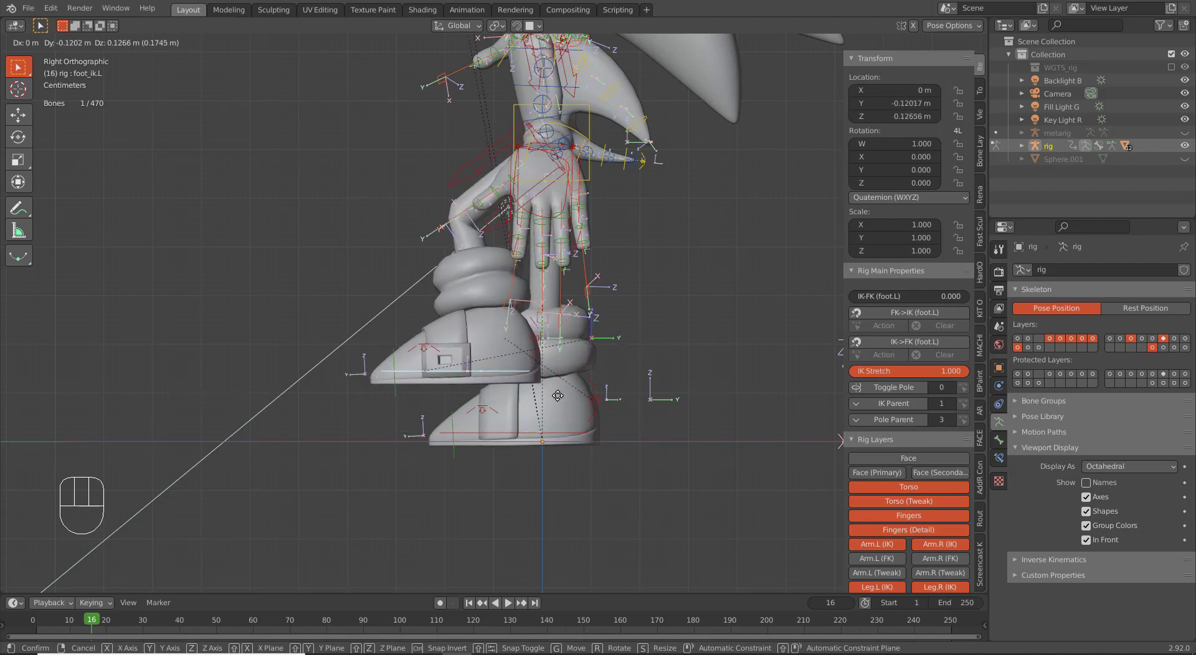
Step: Show the rig's deform bone layer and enter Weight Paint mode on the Cylinder body mesh with the rig also selected
scroll(499, 374, "up", 3)
middle_click_drag(492, 293, 498, 352, "shift")
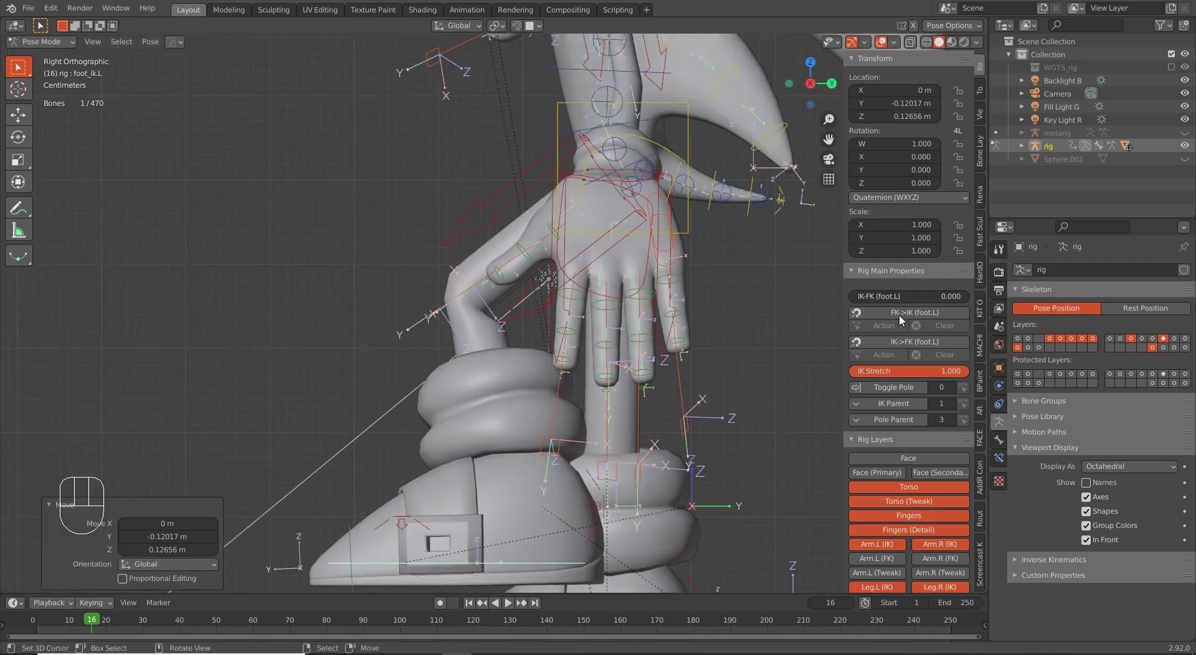
left_click(1163, 347, "shift")
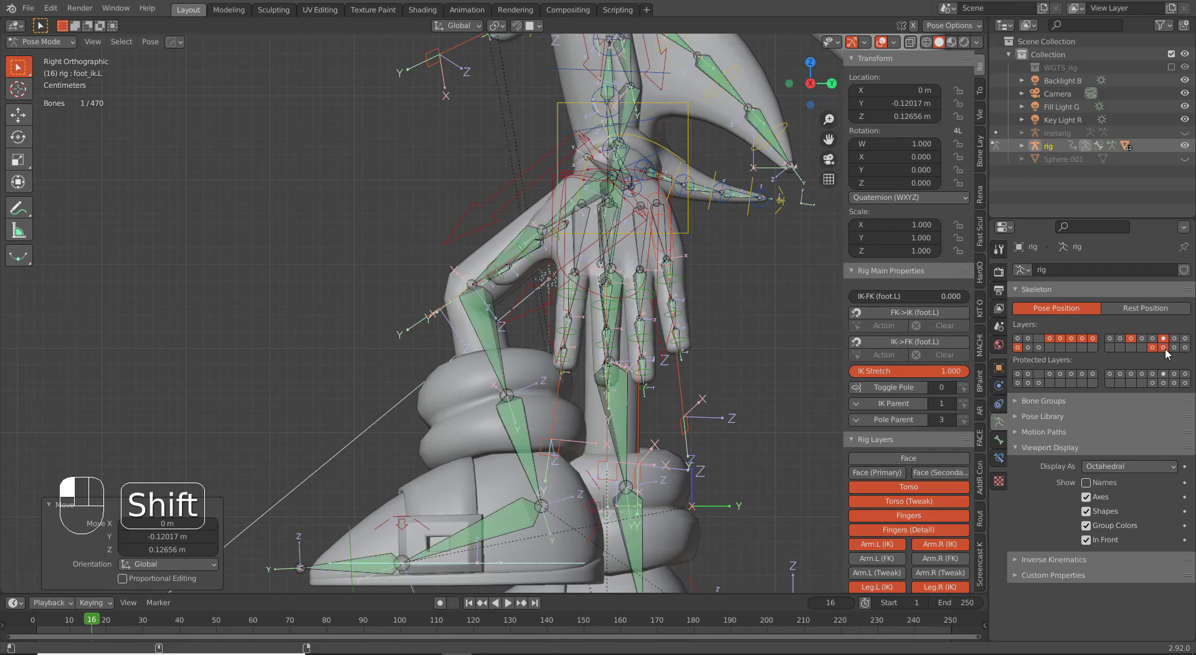
key("ctrl+Tab")
left_click(464, 344, "shift")
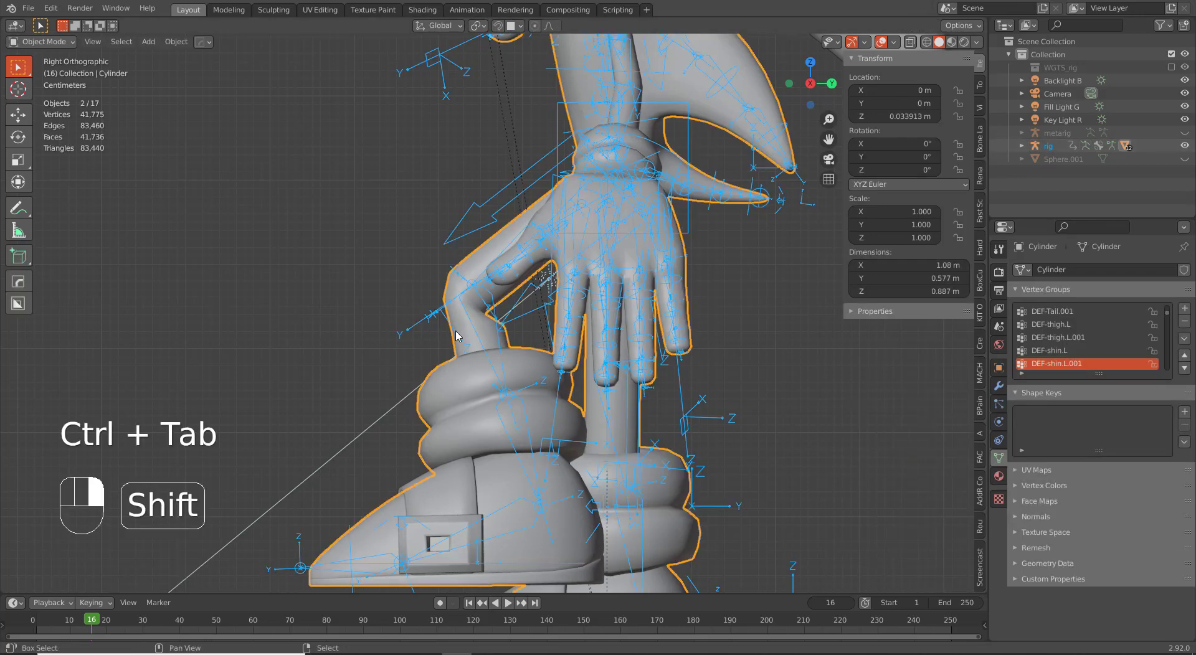
key("ctrl+Tab")
left_click(354, 281)
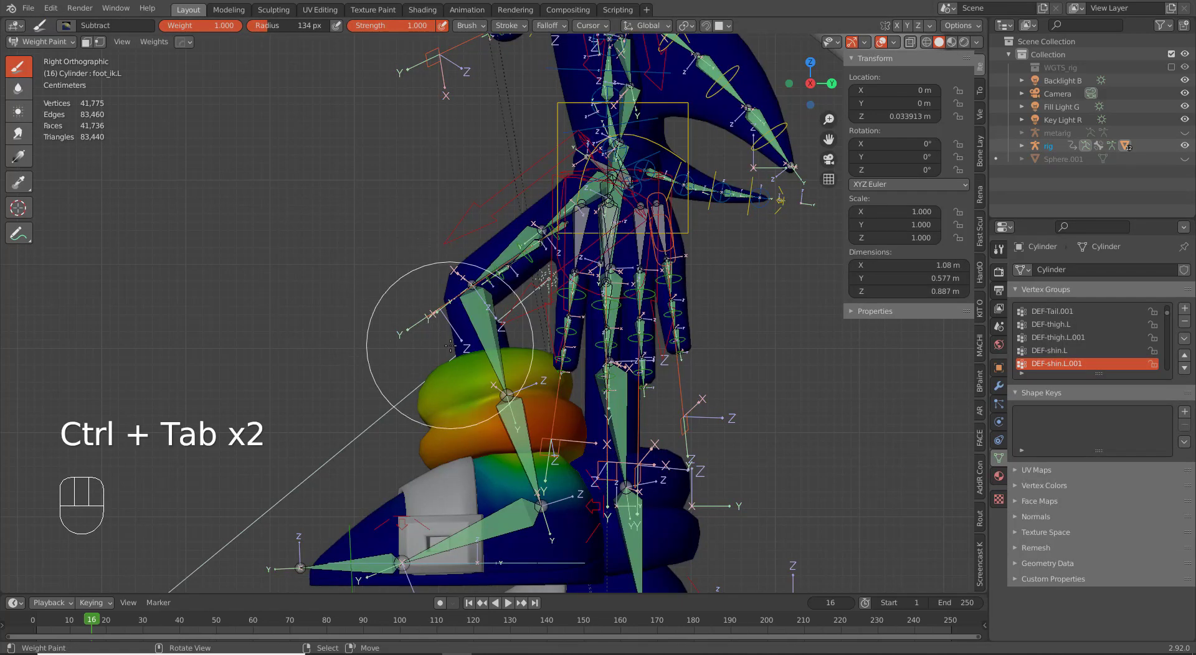
Step: Blur the DEF-shin.L weights around the bent left knee using strength 1.000 and a 134 px radius
left_click(477, 317, "ctrl")
scroll(478, 317, "up", 2)
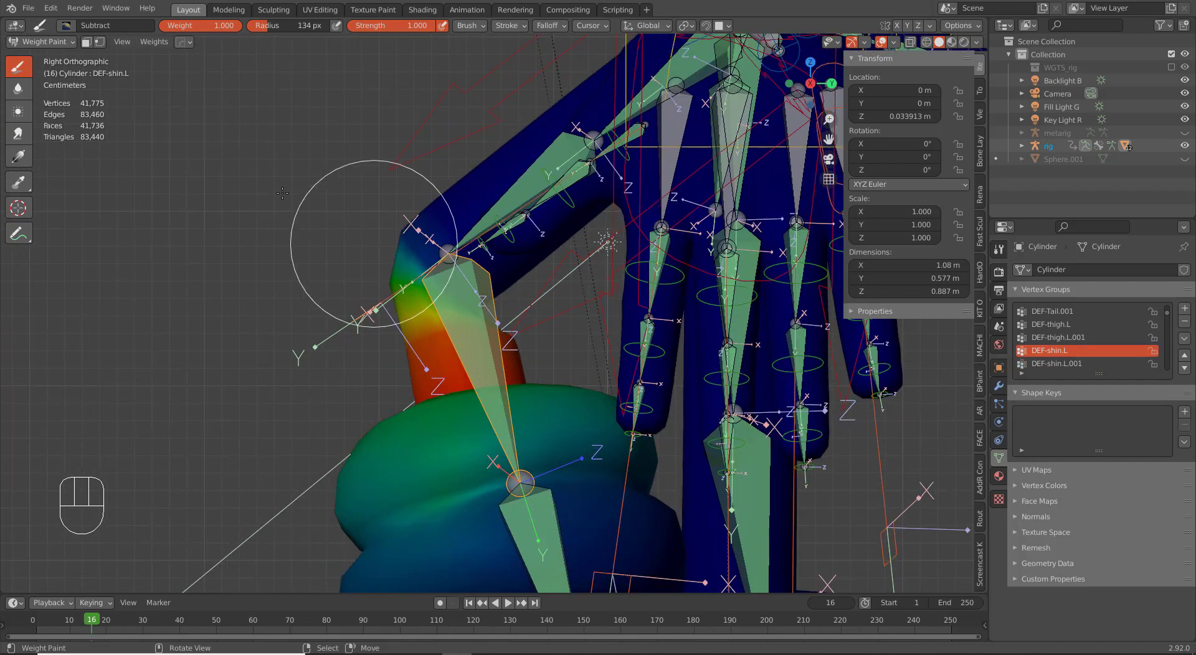
left_click(18, 88)
scroll(414, 318, "up", 1)
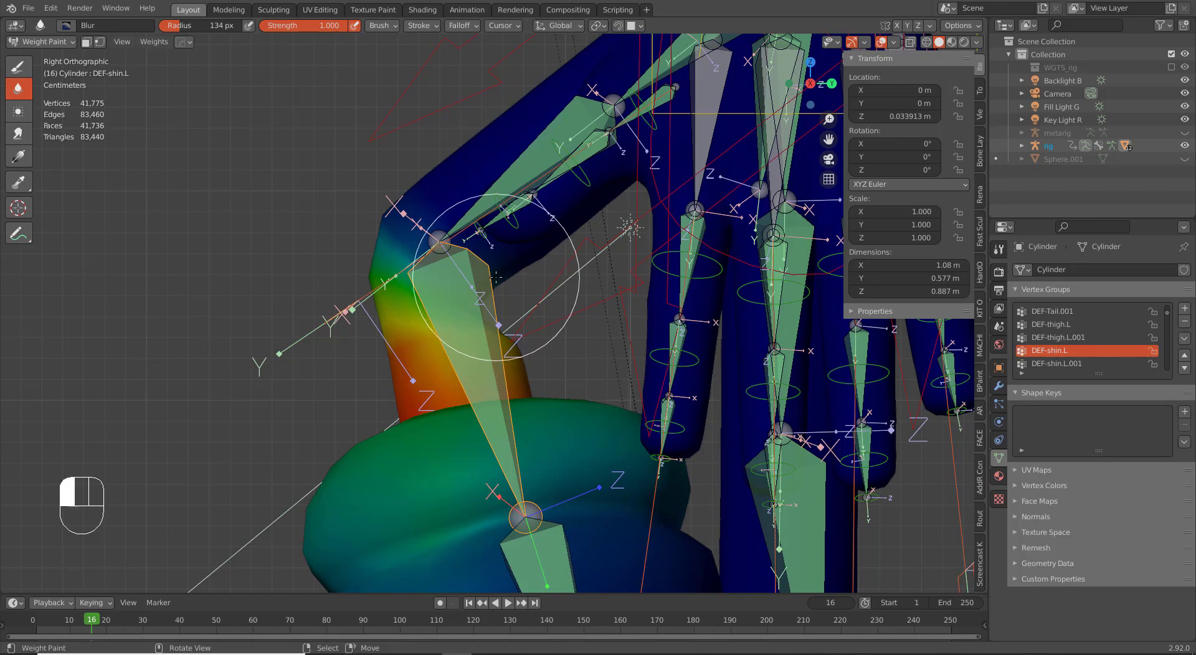
mouse_move(518, 332)
middle_mouse_down()
mouse_move(531, 336)
mouse_move(519, 325)
middle_mouse_up()
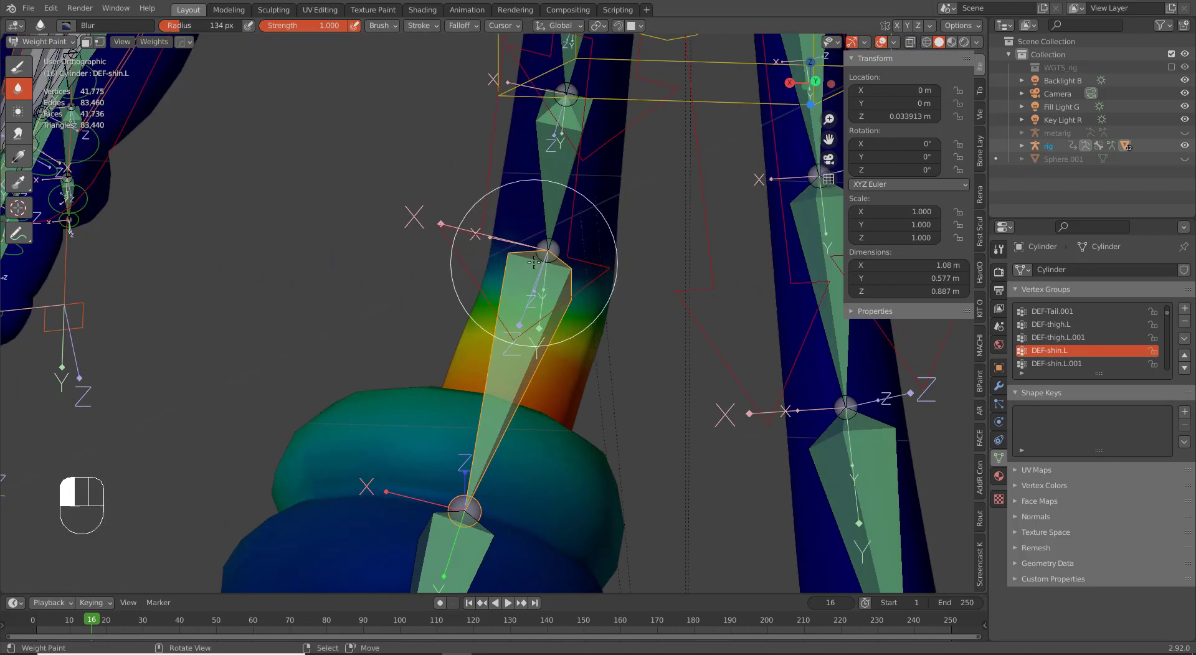
mouse_move(500, 274)
left_mouse_down()
mouse_move(561, 267)
mouse_move(521, 232)
mouse_move(580, 287)
left_mouse_up()
mouse_move(579, 287)
middle_mouse_down()
mouse_move(542, 280)
mouse_move(548, 227)
mouse_move(408, 239)
mouse_move(819, 266)
middle_mouse_up()
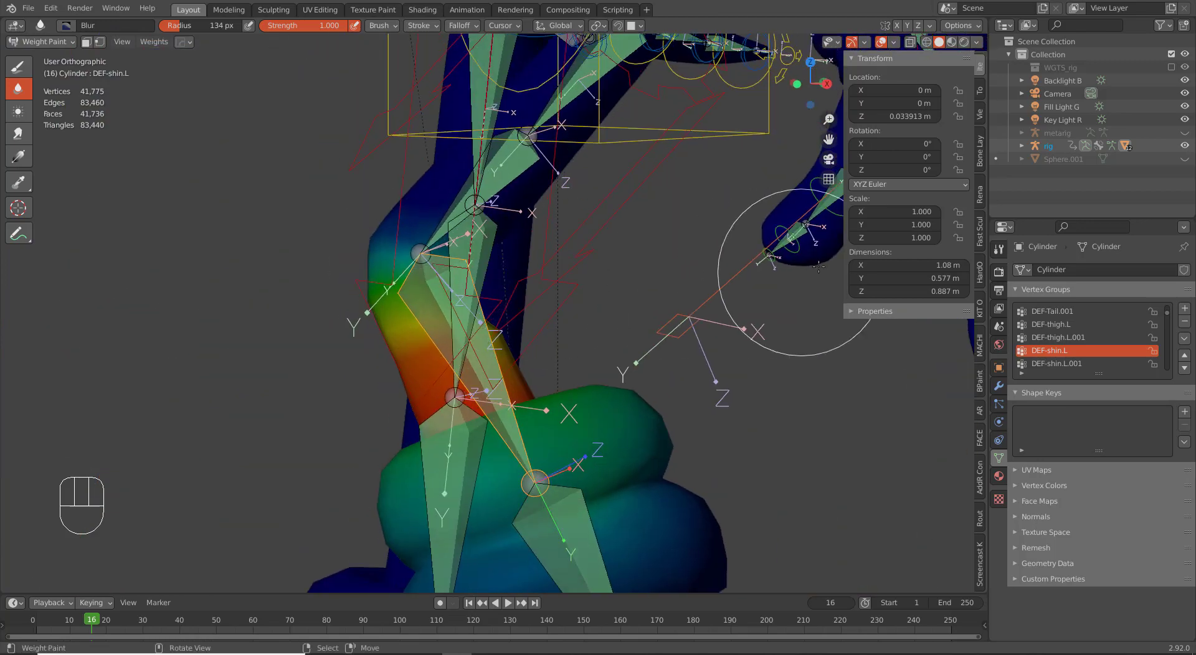
Step: Subtract DEF-thigh.L.001 weights from the upper shin just below the left knee with the Draw tool at weight 1.000
left_click(981, 92)
middle_click_drag(574, 395, 513, 299)
left_click(507, 193, "ctrl")
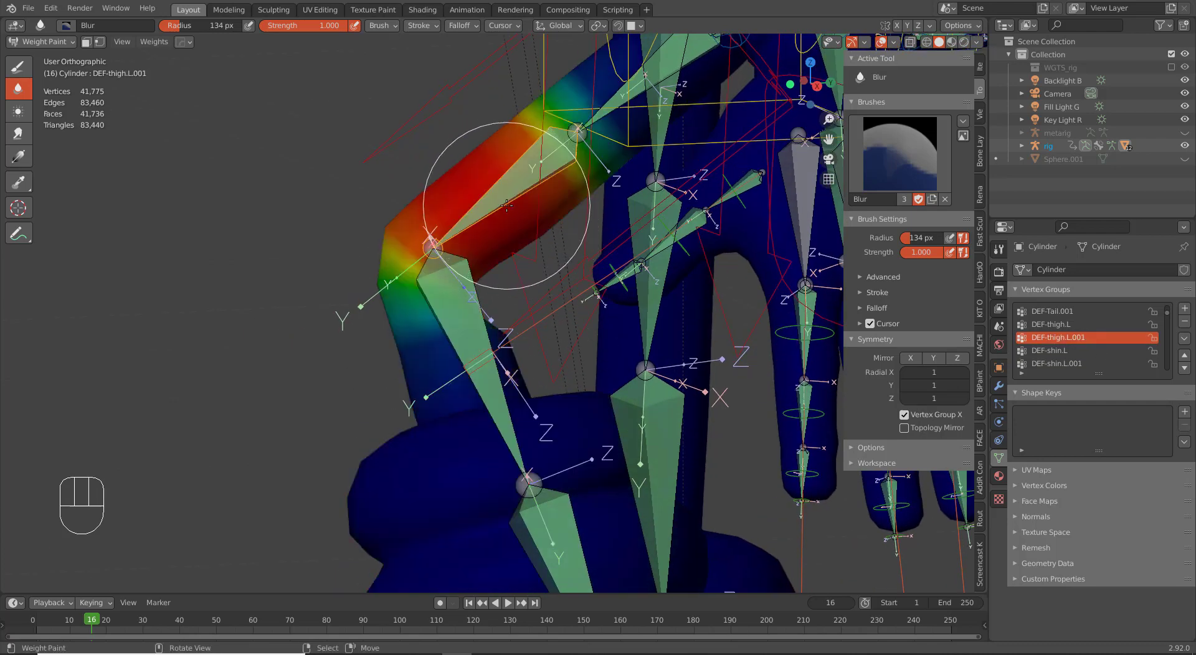
left_click(17, 67)
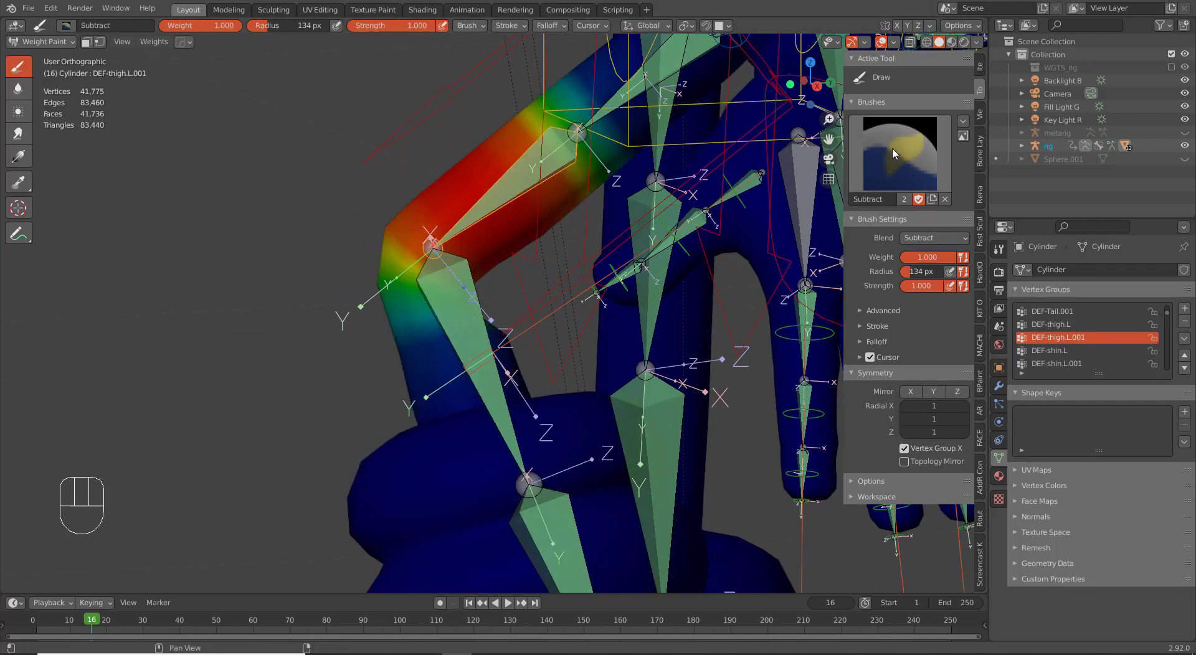
left_click_drag(484, 330, 472, 332)
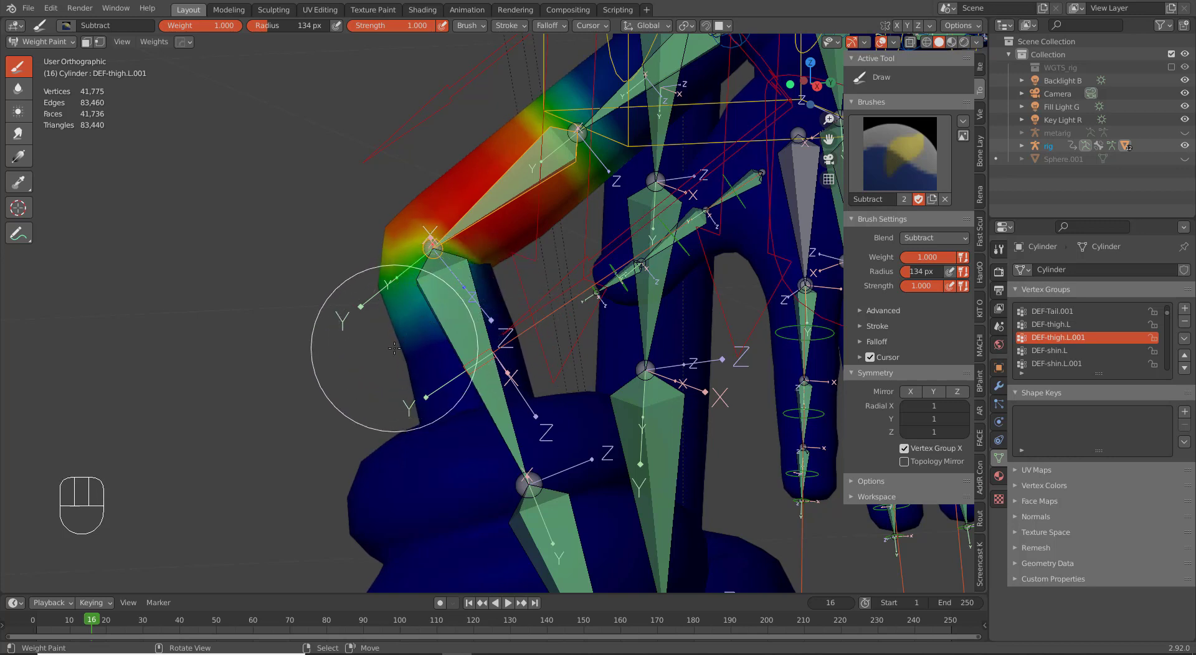
left_click_drag(401, 328, 393, 315)
middle_click_drag(393, 315, 510, 347)
left_click_drag(510, 342, 520, 322)
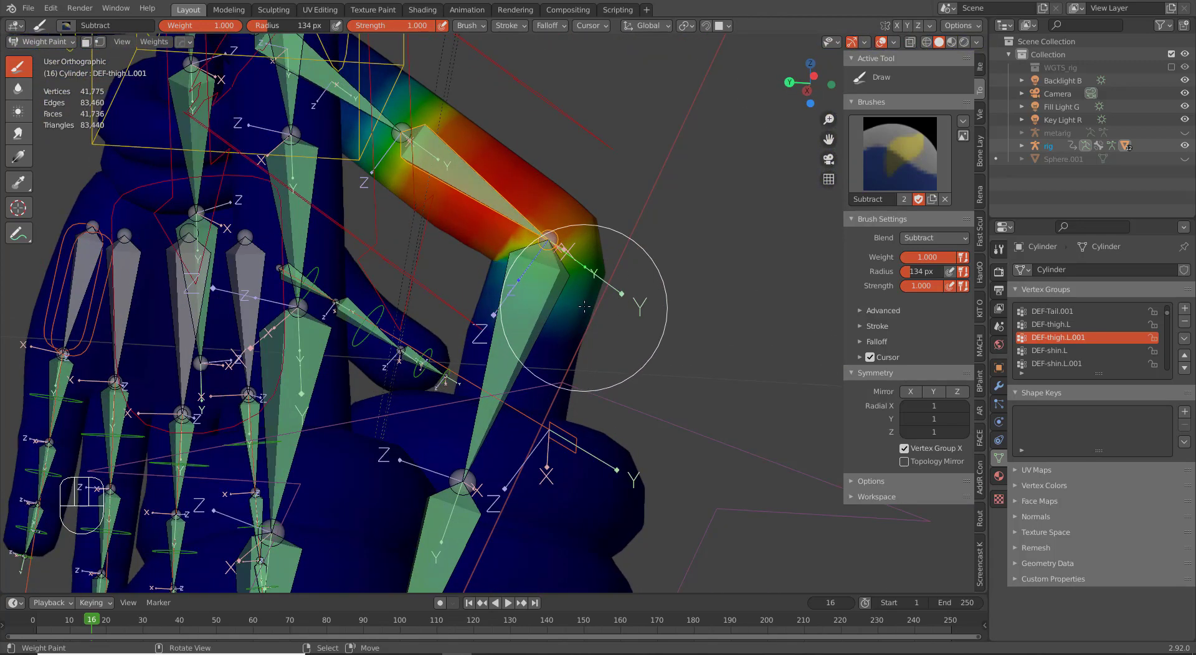
Step: Subtract more DEF-thigh.L.001 weight from both sides of the upper left shin just below the knee
left_click_drag(589, 301, 589, 291)
mouse_move(588, 292)
middle_mouse_down()
mouse_move(480, 361)
mouse_move(425, 348)
middle_mouse_up()
left_click_drag(424, 348, 425, 350)
mouse_move(425, 351)
middle_mouse_down()
mouse_move(435, 374)
mouse_move(450, 360)
mouse_move(505, 374)
mouse_move(470, 338)
middle_mouse_up()
Step: Blur the DEF-thigh.L.001 weights behind the bent left knee and down the upper shin using strength 1.000
left_click(19, 88)
scroll(468, 362, "up", 5)
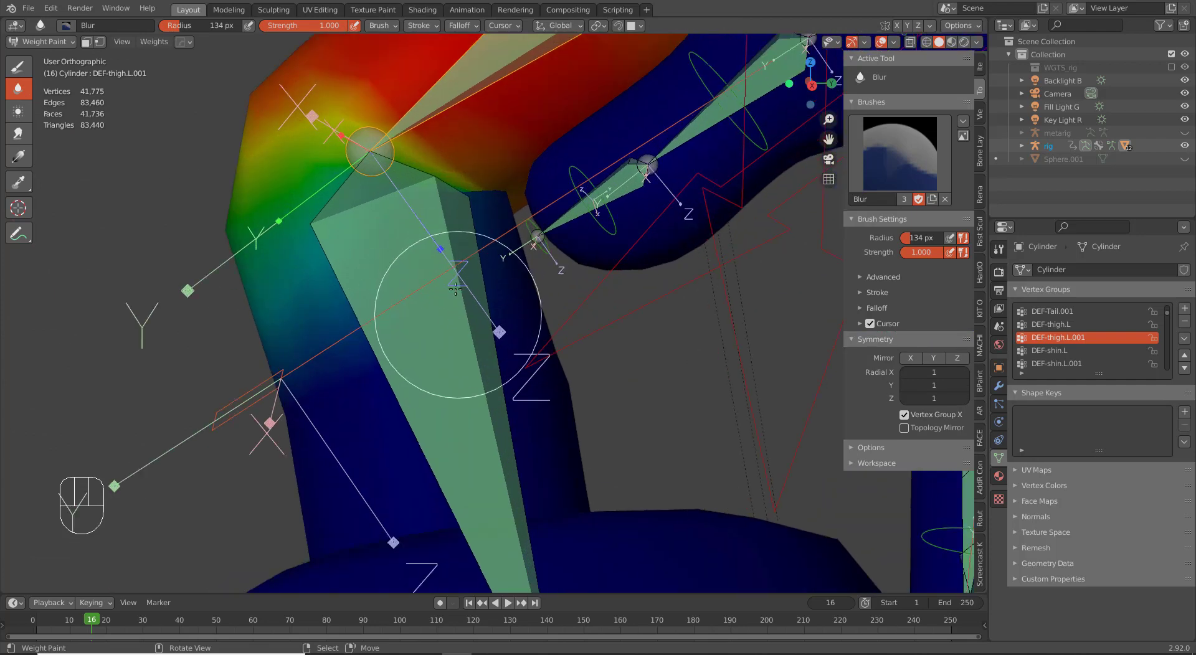
left_click_drag(448, 151, 478, 110)
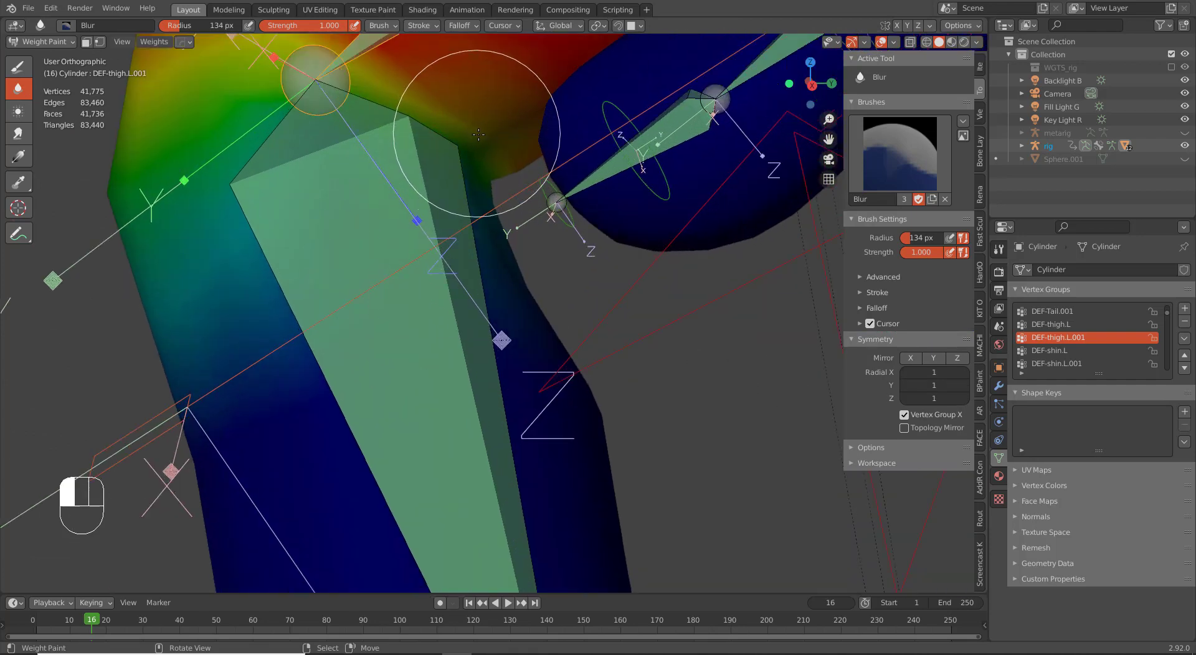
left_click_drag(549, 302, 540, 419)
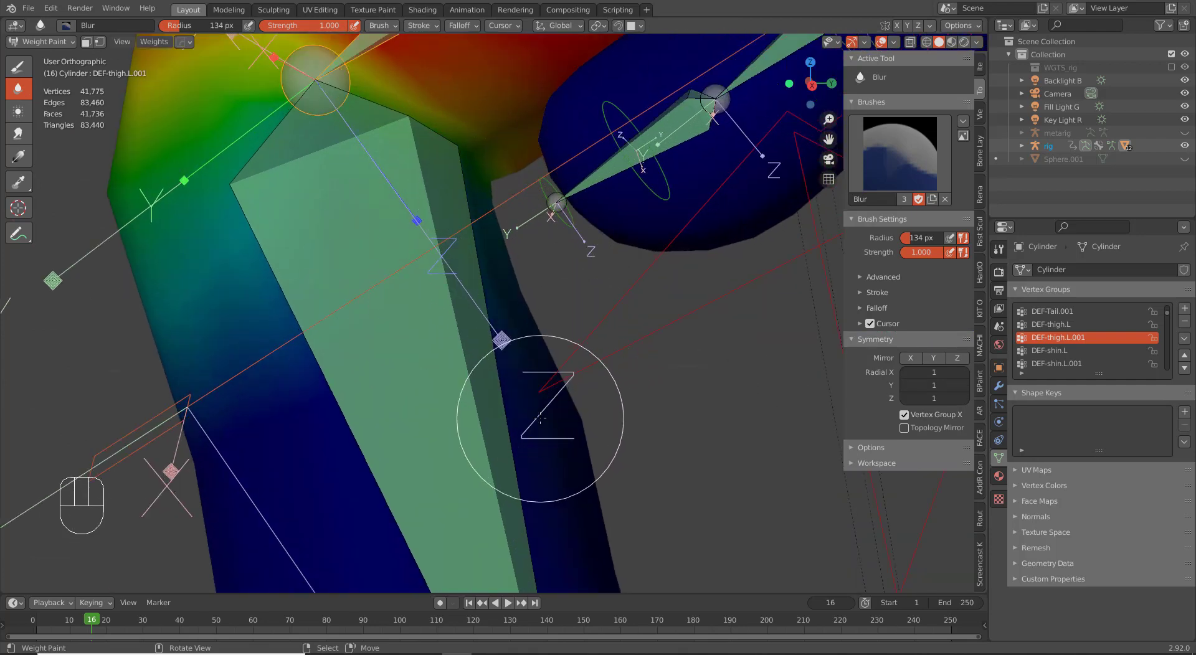
scroll(488, 371, "down", 4)
middle_click_drag(491, 362, 509, 357)
left_click_drag(511, 348, 515, 348)
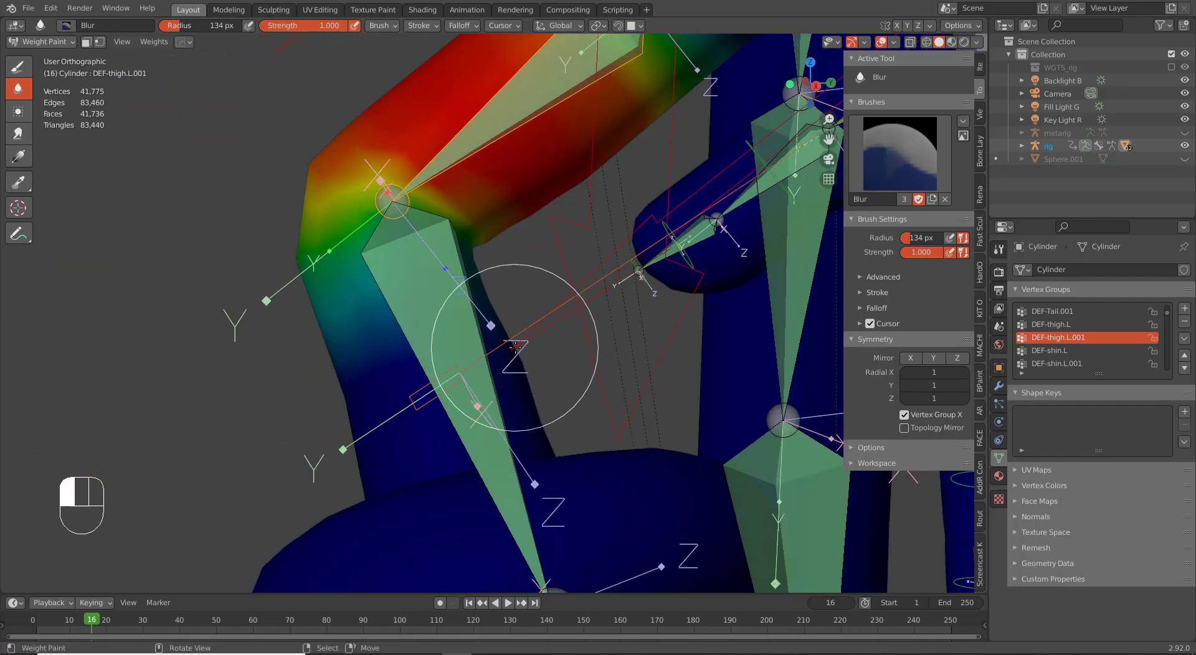
scroll(539, 362, "down", 3)
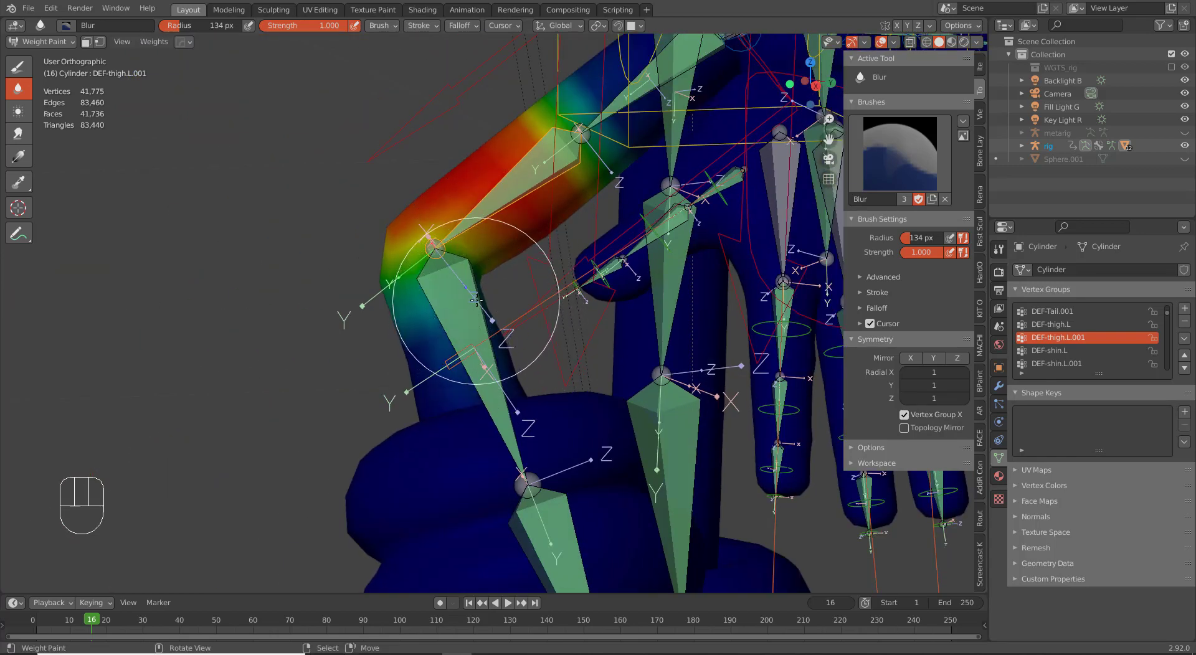
Step: Compare the DEF-shin.L and DEF-thigh.L.001 weights around the bent left knee from several angles
mouse_move(476, 300)
middle_mouse_down()
mouse_move(507, 293)
mouse_move(433, 292)
mouse_move(469, 278)
middle_mouse_up()
left_click(473, 274, "ctrl")
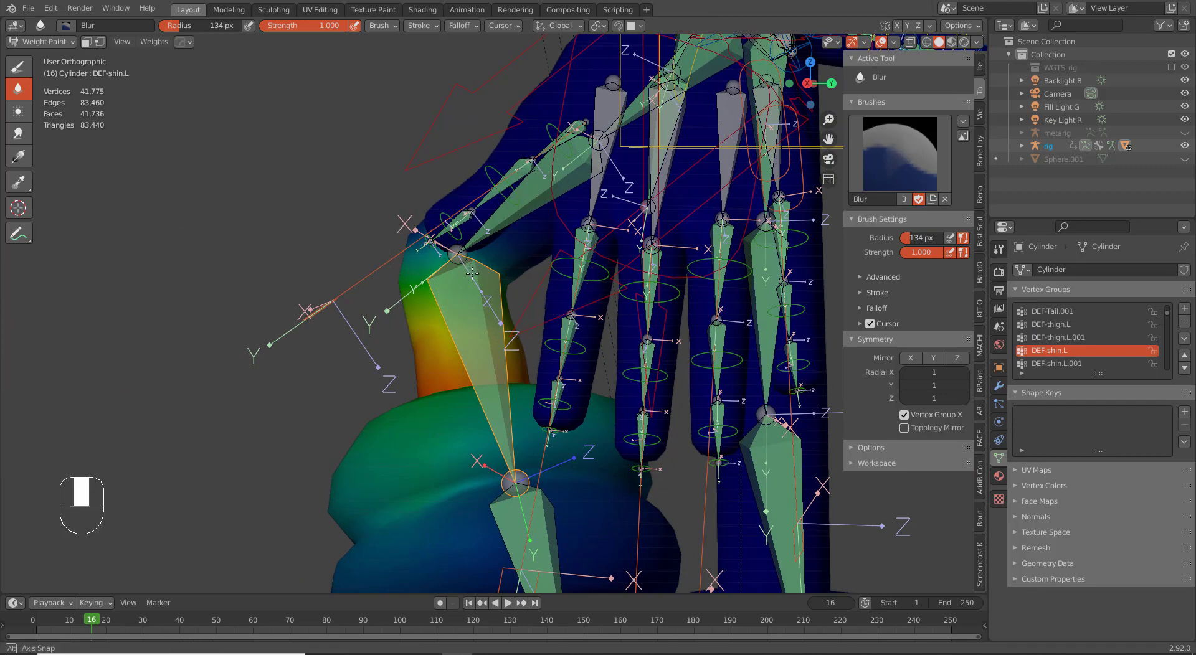
middle_click_drag(472, 274, 454, 268)
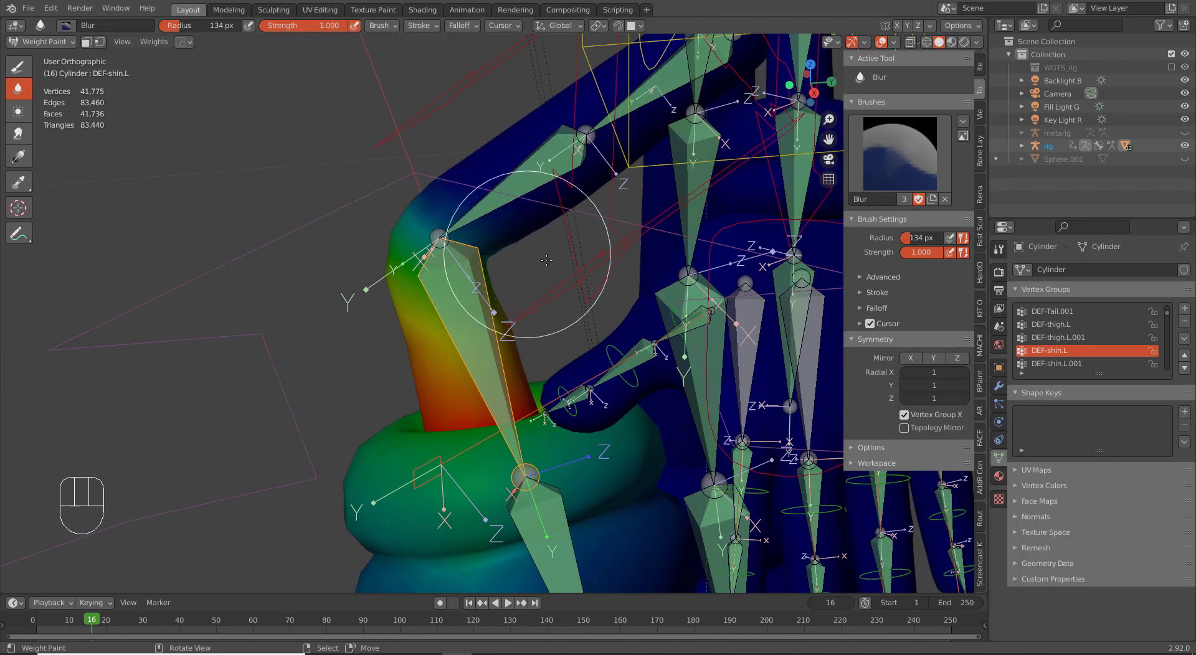
middle_click_drag(547, 260, 514, 293)
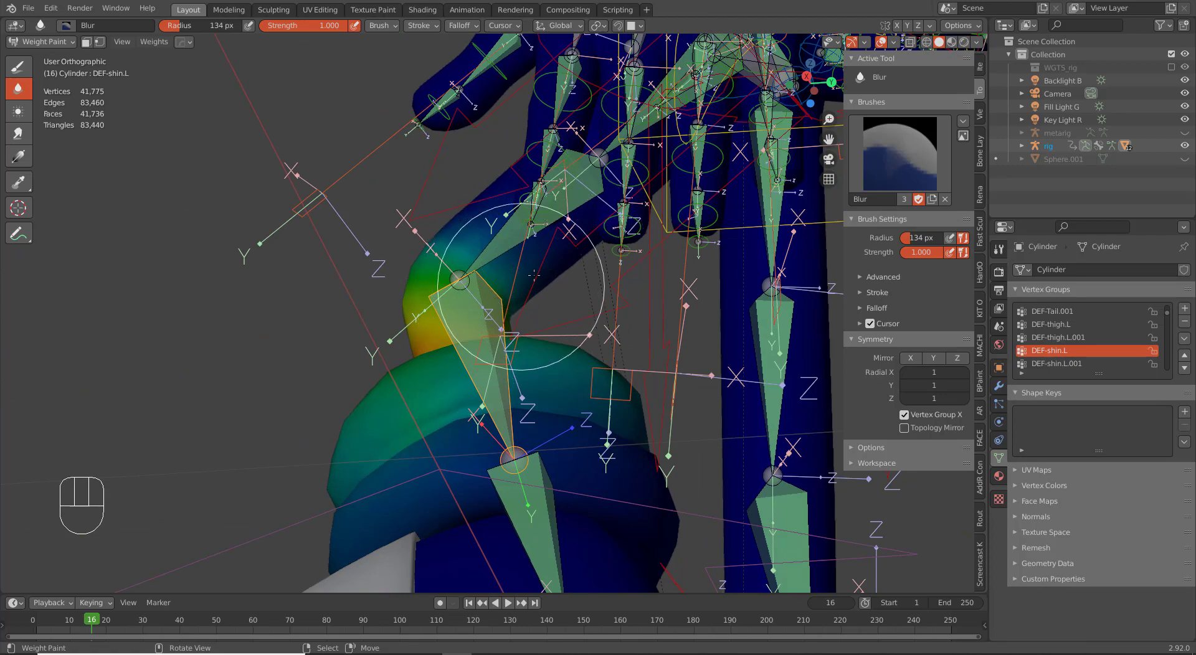
middle_click_drag(517, 287, 526, 342)
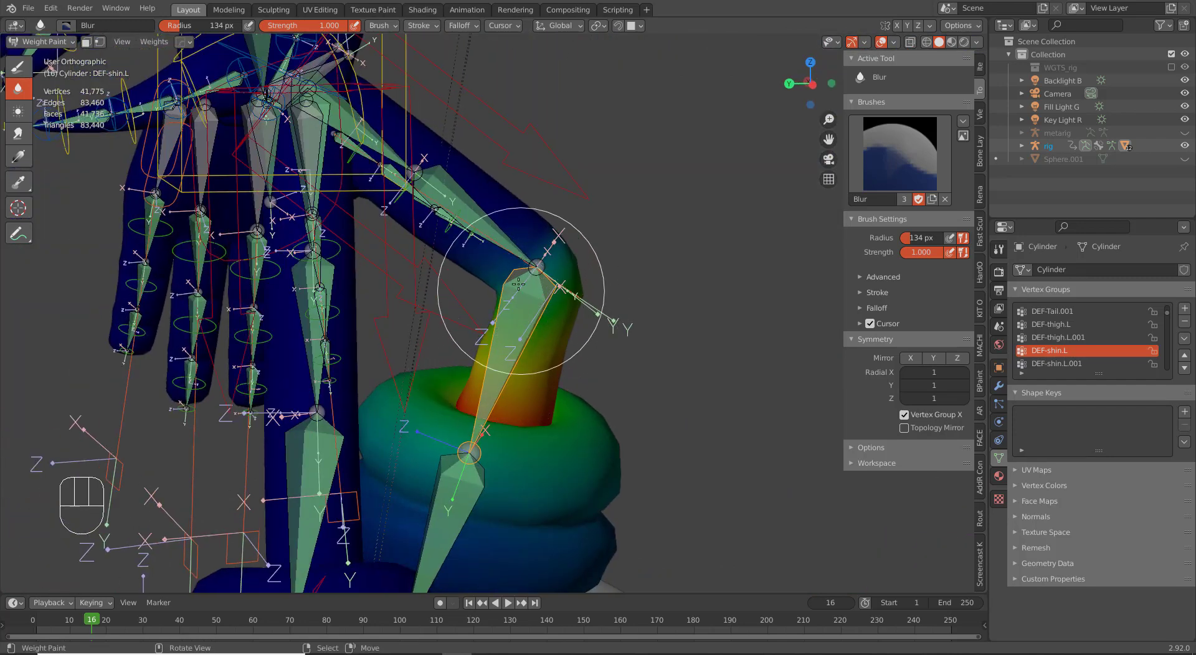
right_click(509, 258)
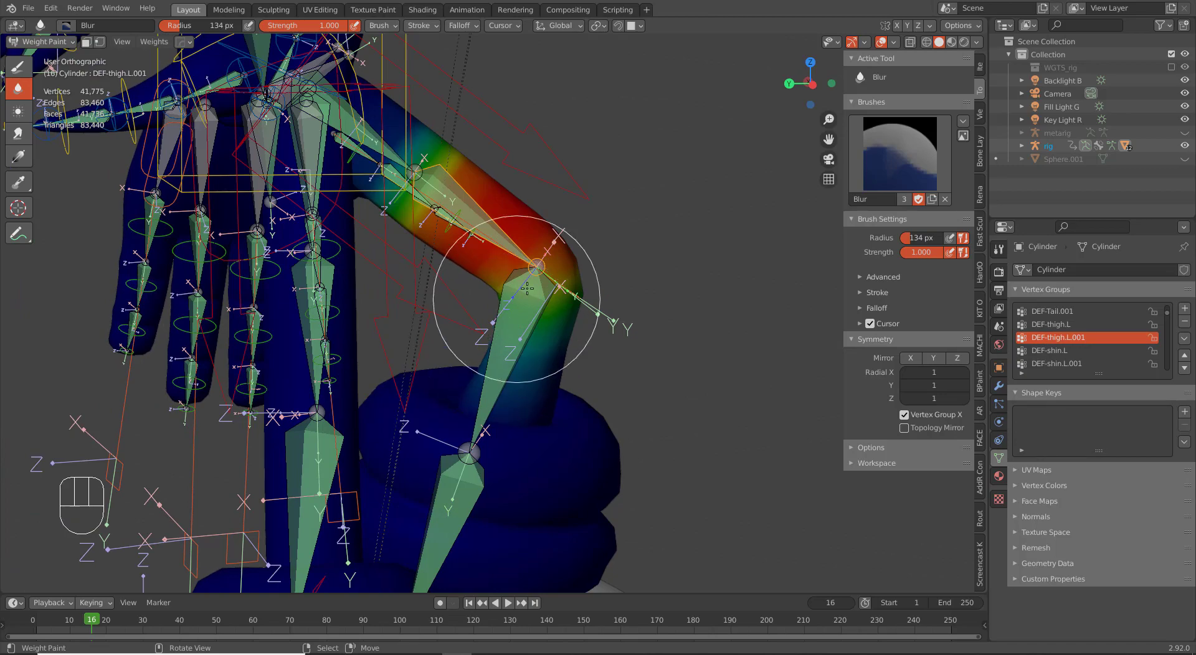
mouse_move(527, 289)
middle_mouse_down()
mouse_move(491, 253)
mouse_move(526, 262)
mouse_move(538, 299)
middle_mouse_up()
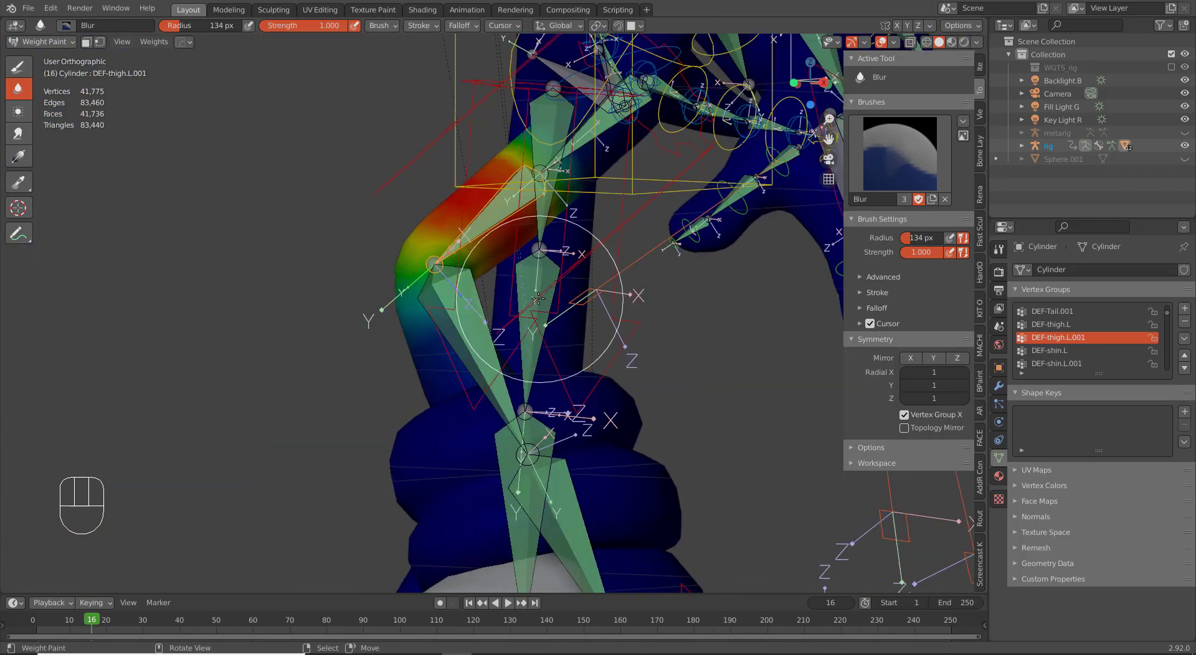
middle_click_drag(415, 242, 388, 303)
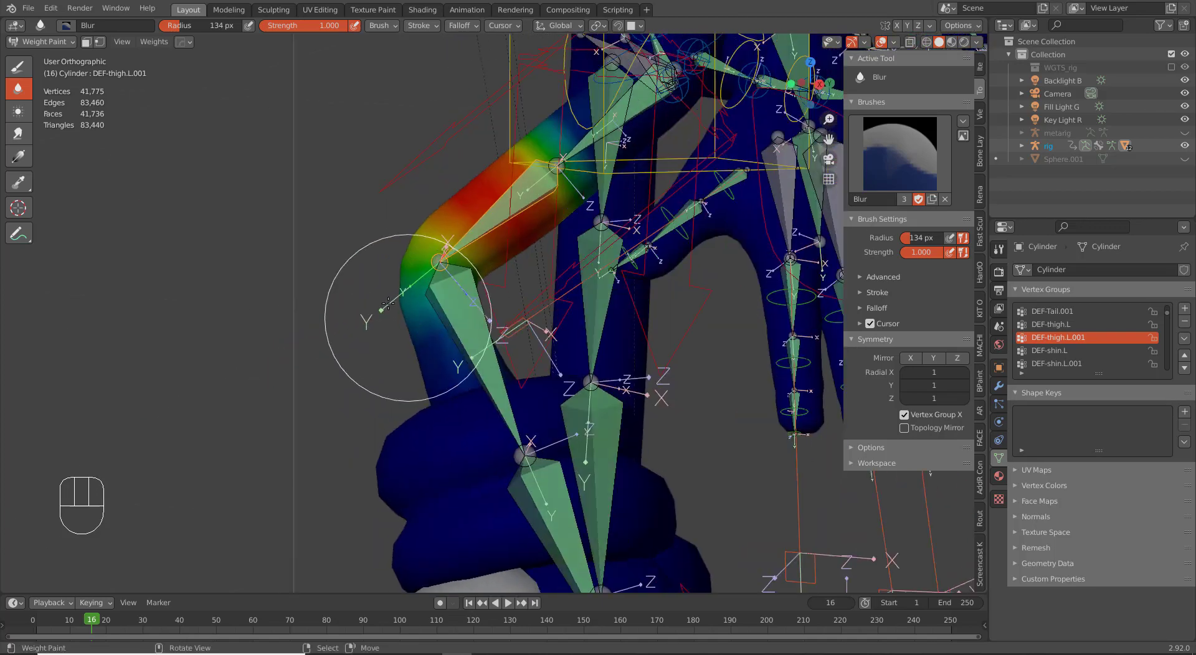
Step: Leave Weight Paint, put the rig in Pose Mode, and move foot_ik.L about 0.068 m in Y and 0.128 m in Z in right view
key("ctrl+Tab")
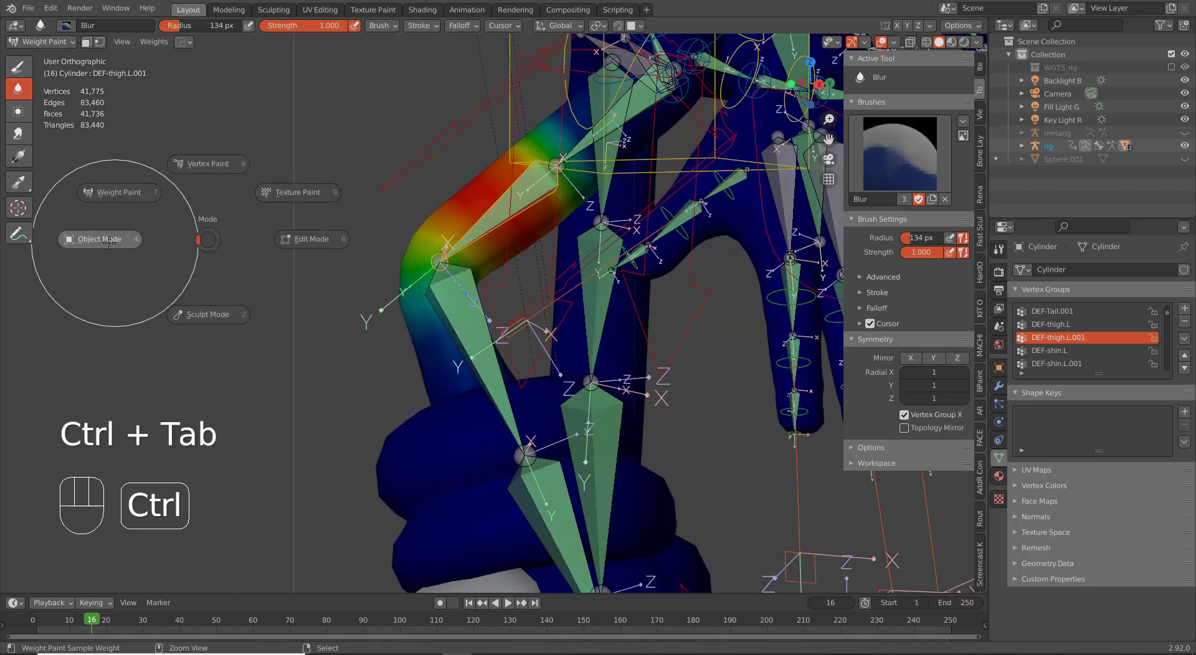
mouse_move(206, 284)
middle_mouse_down()
mouse_move(356, 303)
mouse_move(208, 300)
middle_mouse_up()
scroll(515, 394, "down", 4)
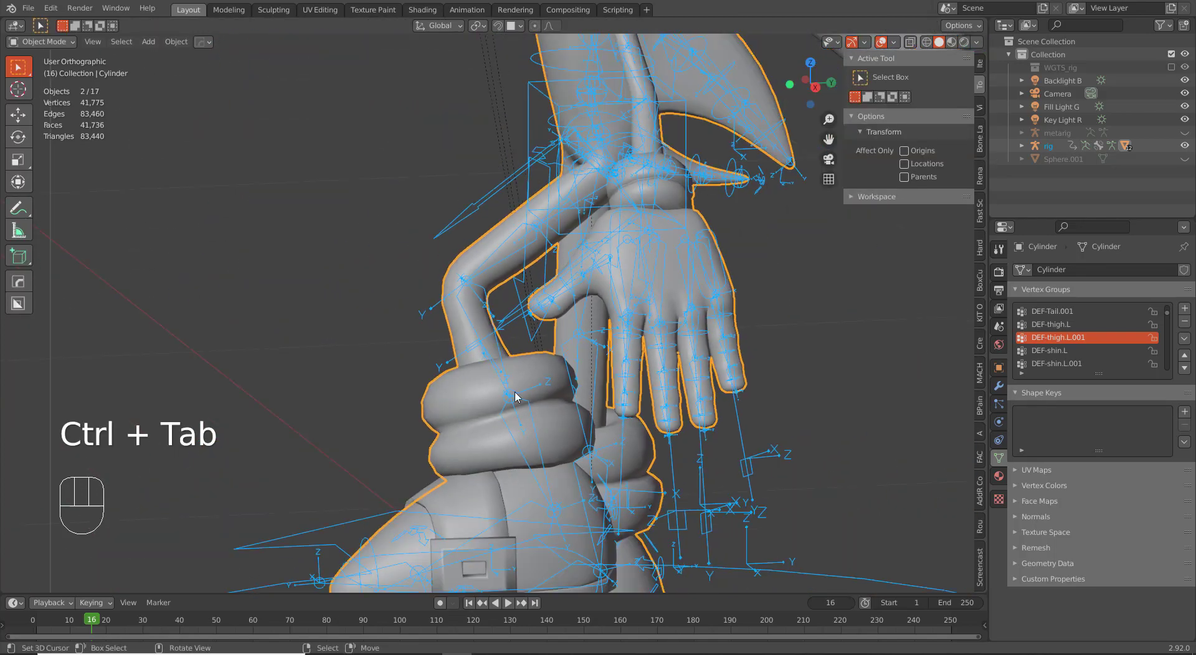
middle_click_drag(530, 415, 559, 457)
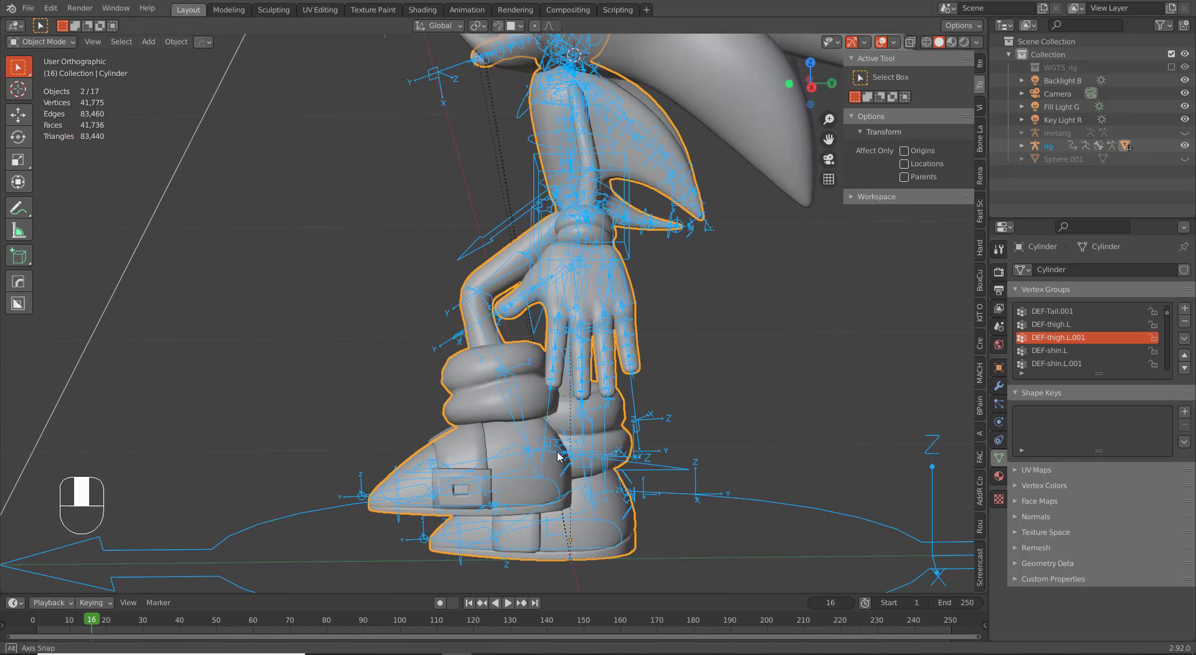
right_click(534, 505)
right_click(535, 503)
right_click(537, 504)
key("ctrl+Tab")
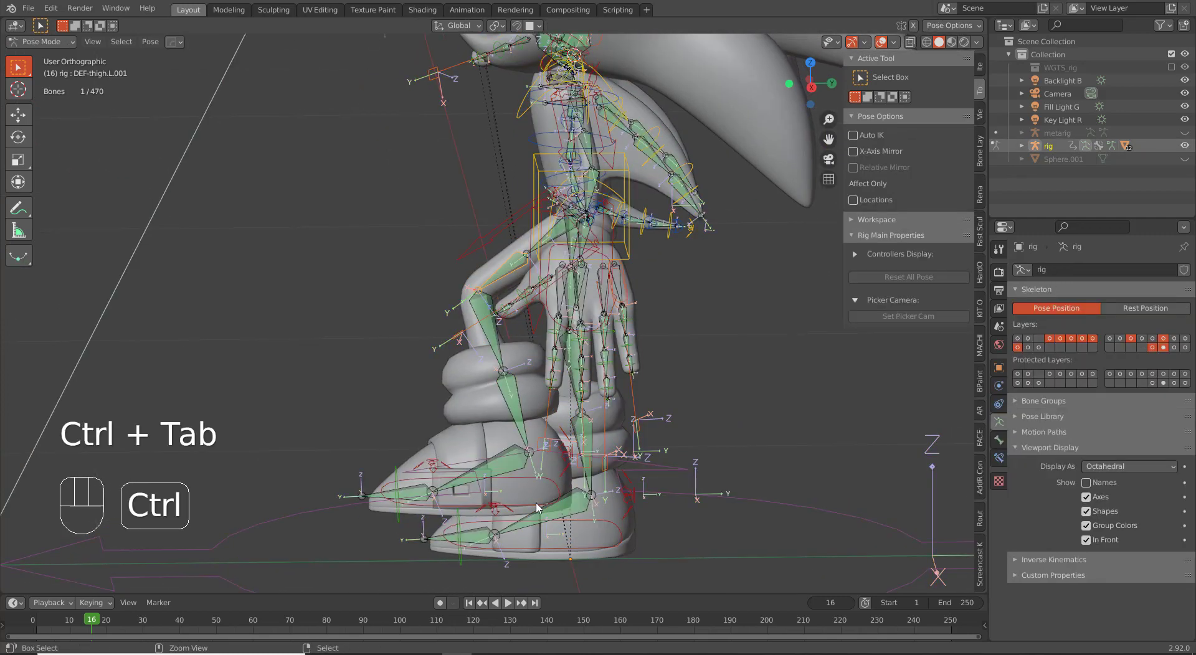
key("KP_3")
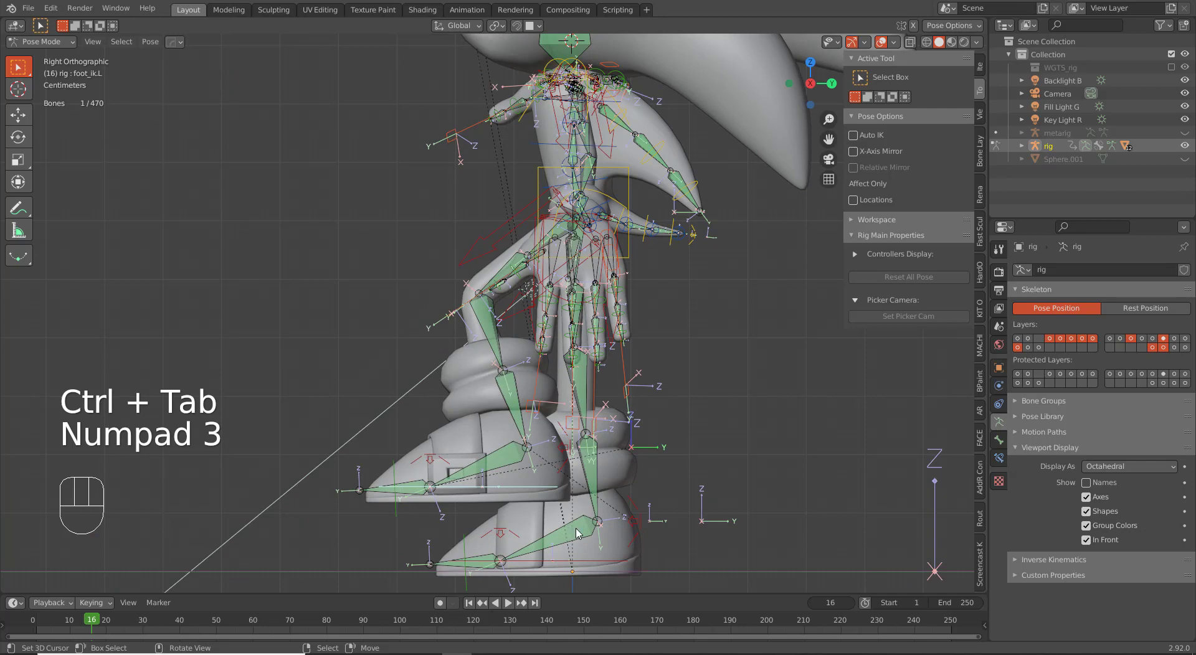
key("g")
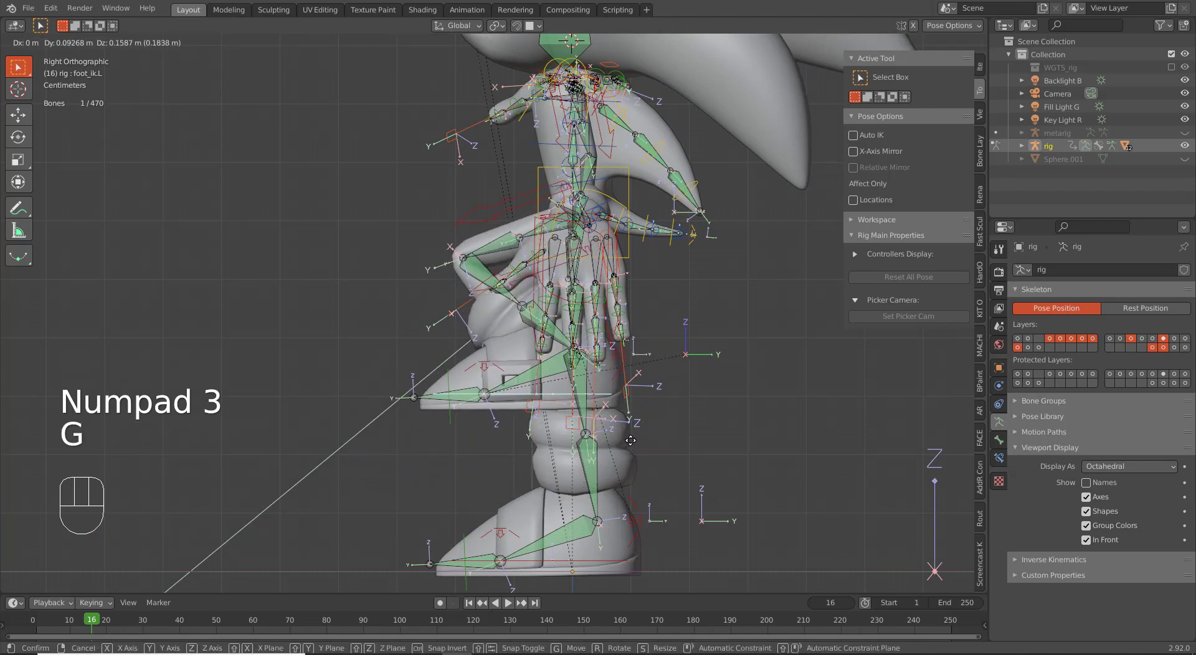
left_click(623, 455)
Step: Inspect the tightly bent left knee and return the Cylinder mesh to Weight Paint mode with the rig also selected
scroll(400, 240, "up", 5)
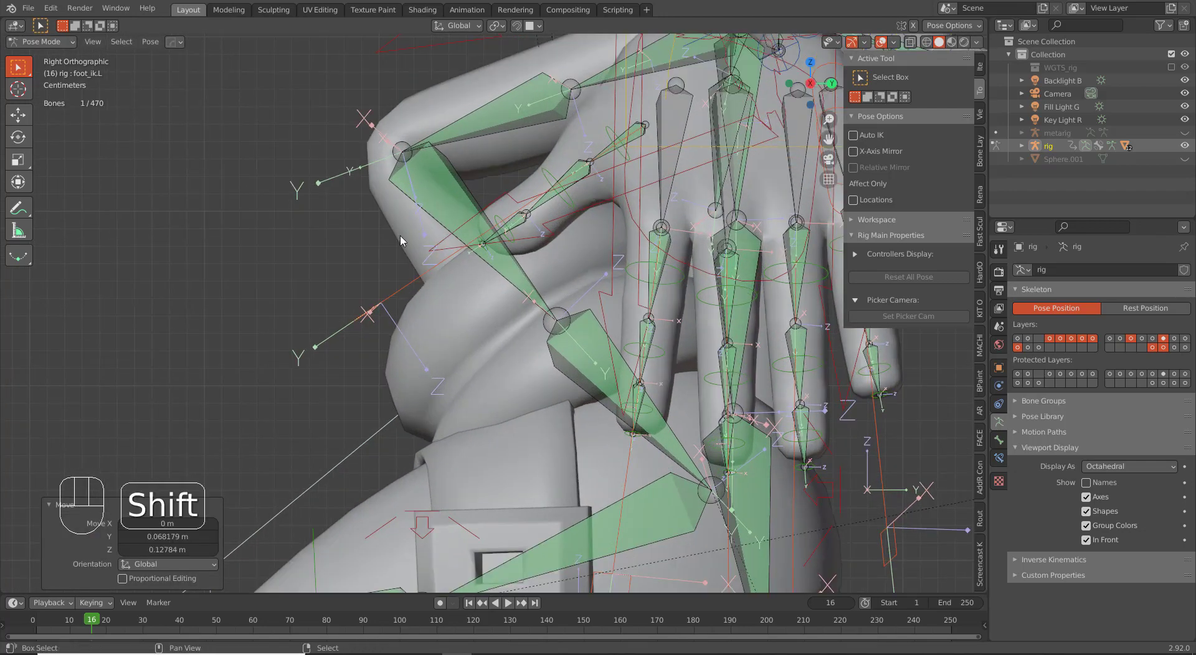
middle_click_drag(401, 240, 476, 442, "shift")
scroll(483, 455, "up", 4)
middle_click_drag(497, 486, 467, 416, "shift")
scroll(384, 291, "down", 4)
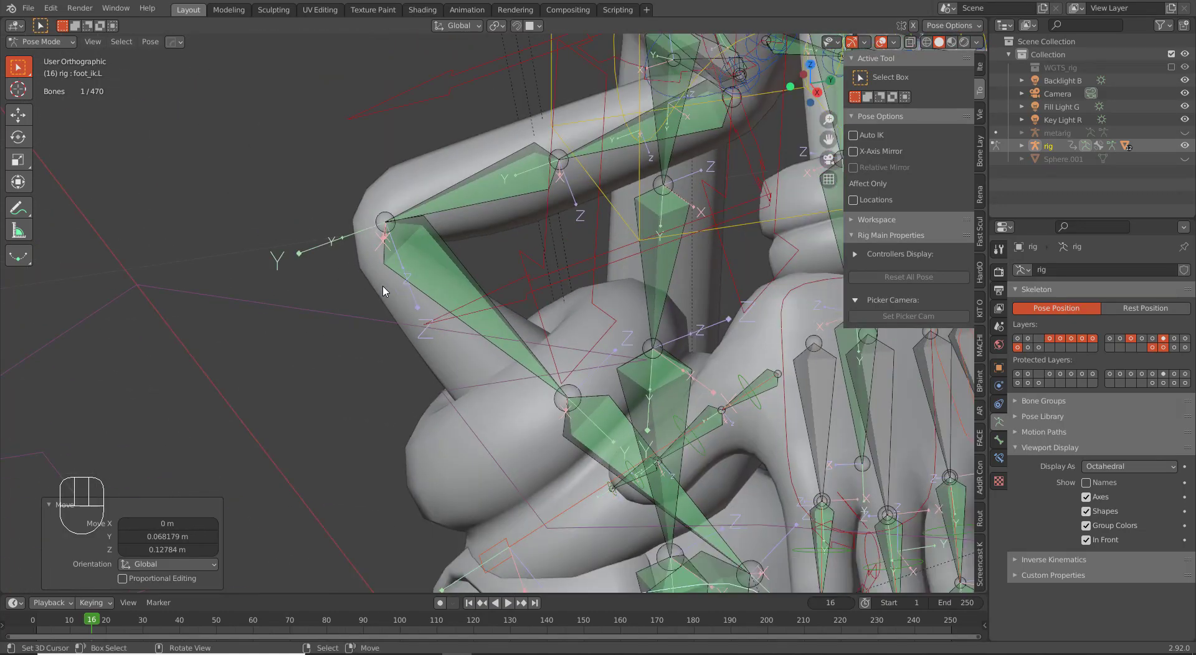
scroll(485, 165, "up", 4)
key("ctrl+Tab")
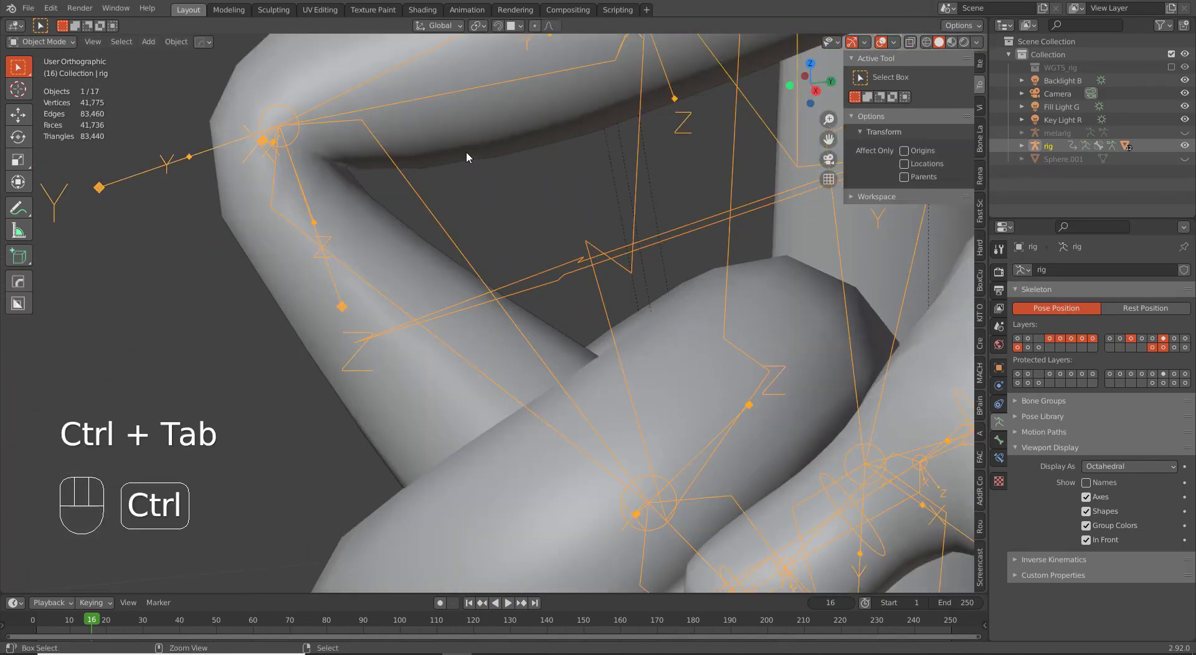
right_click(465, 152)
middle_click_drag(433, 97, 470, 193, "shift")
right_click(470, 193)
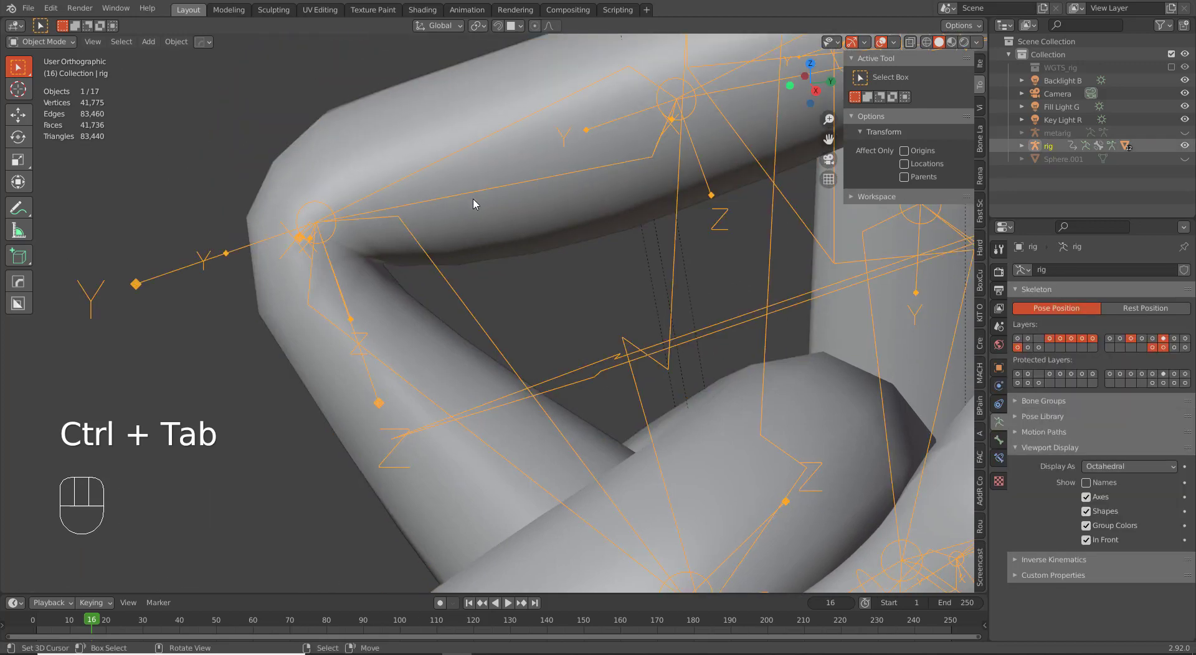
right_click(487, 234, "shift")
key("ctrl+Tab")
left_click(393, 247)
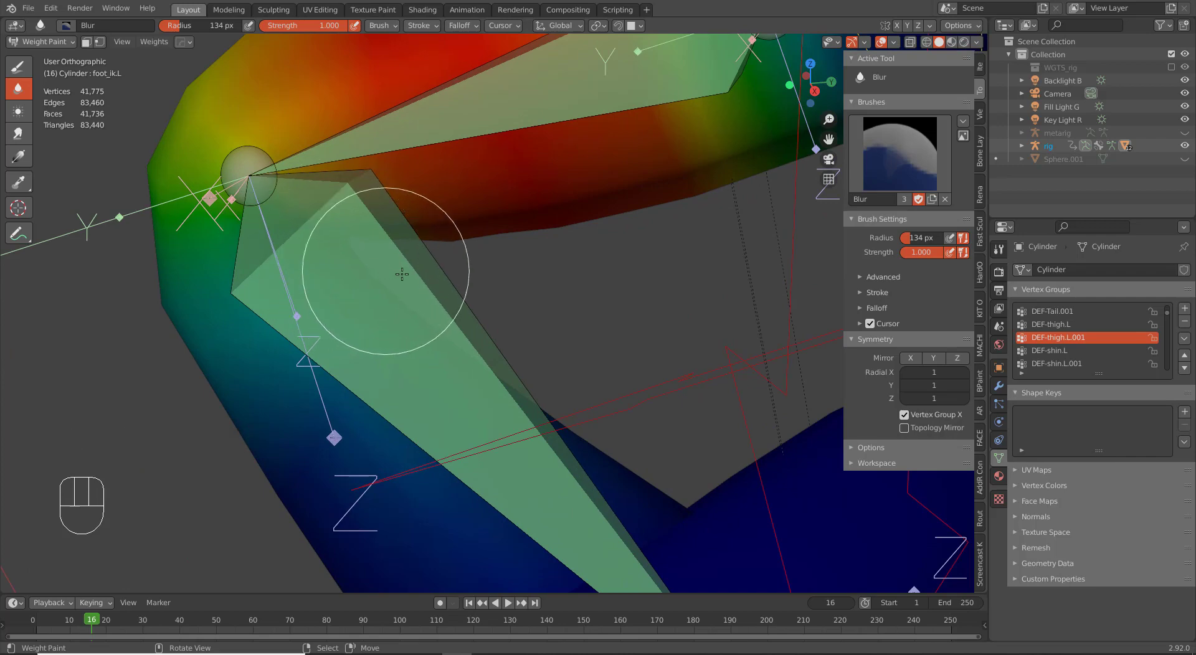
Step: Subtract DEF-thigh.L.001 weights from the upper left shin around the inner knee fold with the Draw brush at weight 1.000
right_click(420, 281)
middle_click_drag(347, 313, 352, 295)
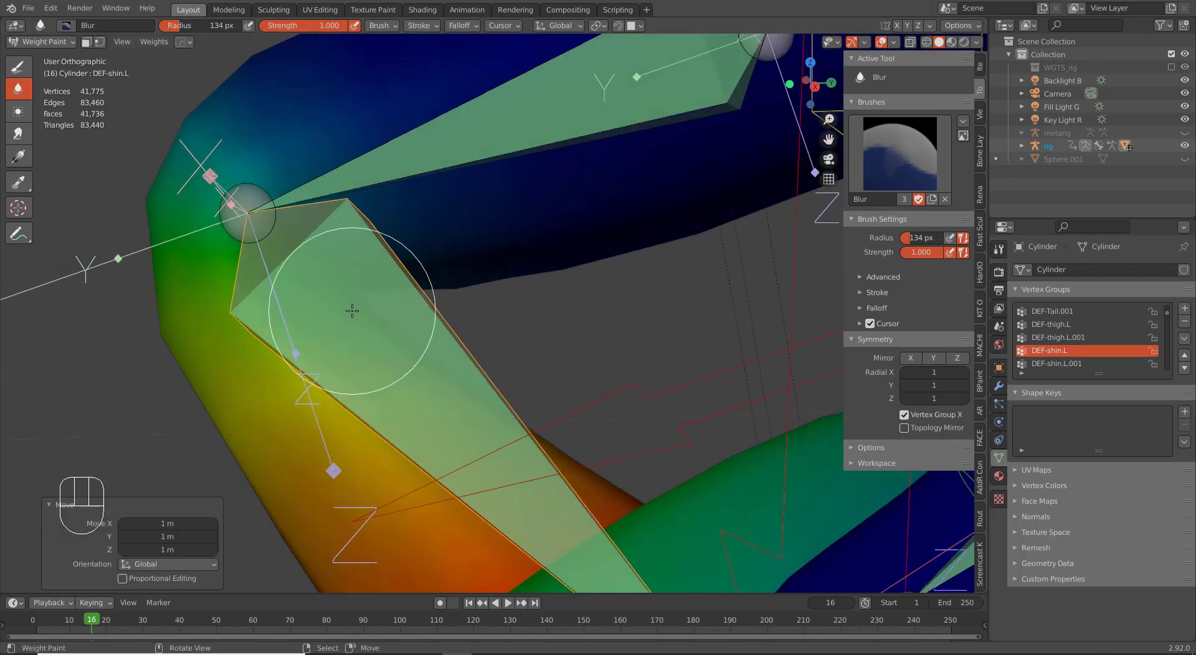
right_click(374, 175)
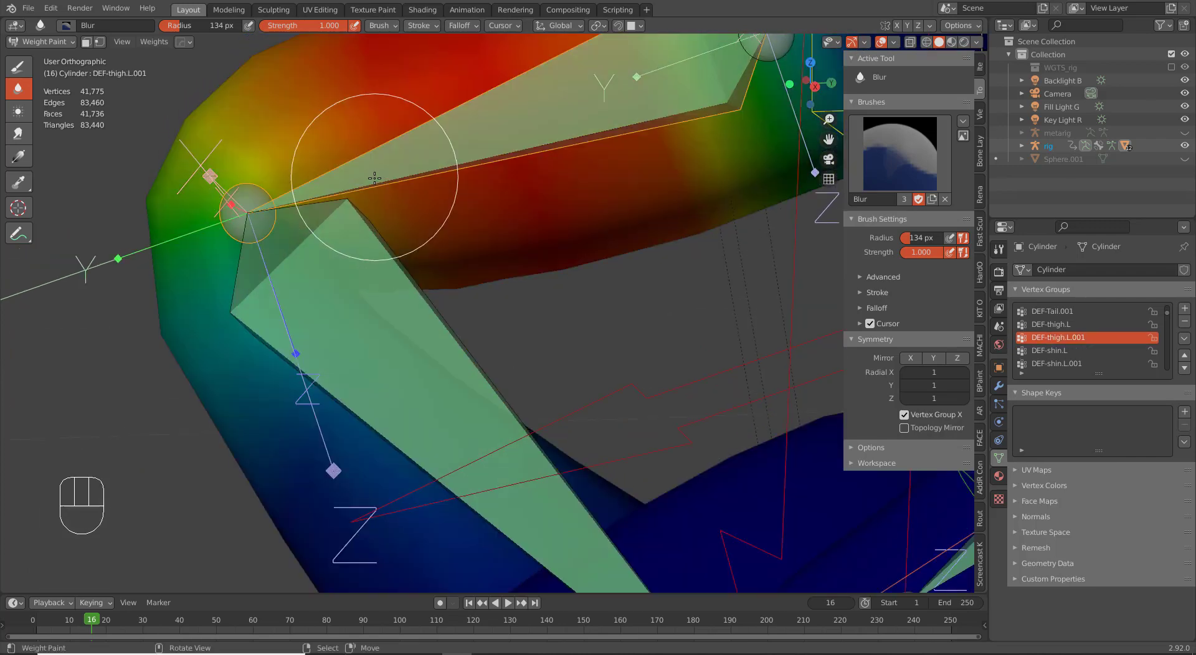
left_click(24, 73)
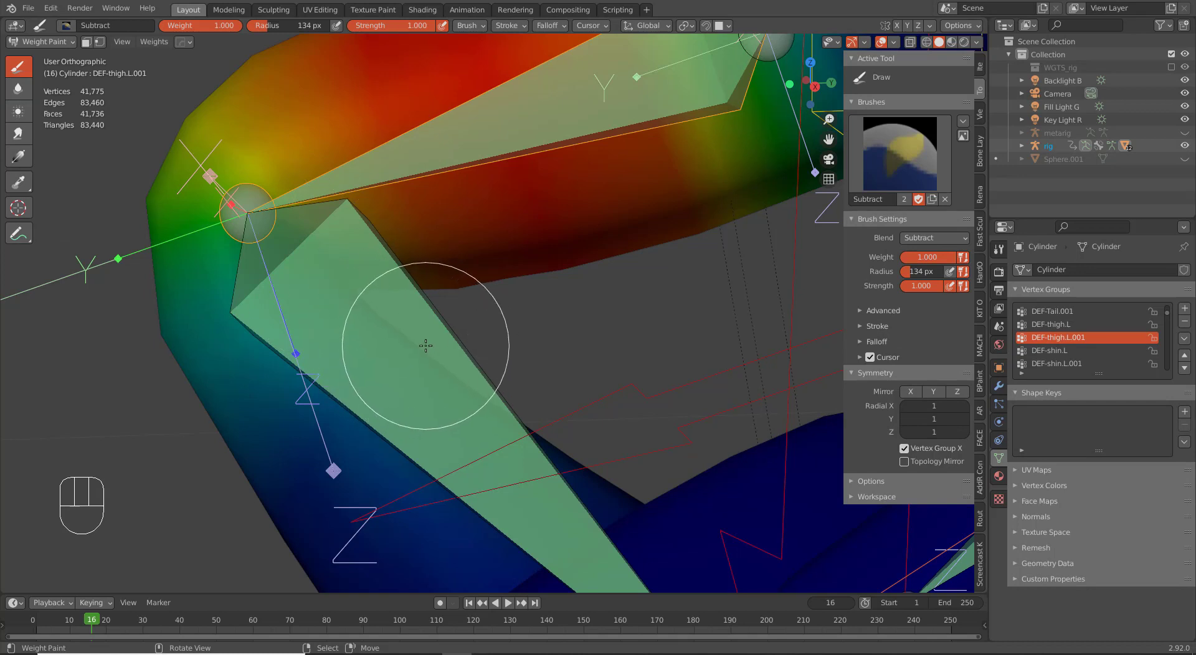
mouse_move(395, 346)
left_mouse_down()
mouse_move(372, 335)
mouse_move(349, 280)
mouse_move(314, 275)
mouse_move(307, 287)
left_mouse_up()
middle_click_drag(307, 288, 550, 344)
mouse_move(633, 339)
left_mouse_down()
mouse_move(651, 313)
mouse_move(625, 329)
left_mouse_up()
mouse_move(625, 328)
middle_mouse_down()
mouse_move(582, 347)
mouse_move(507, 276)
mouse_move(542, 271)
middle_mouse_up()
mouse_move(542, 271)
left_mouse_down()
mouse_move(556, 276)
mouse_move(573, 254)
mouse_move(480, 339)
mouse_move(492, 330)
left_mouse_up()
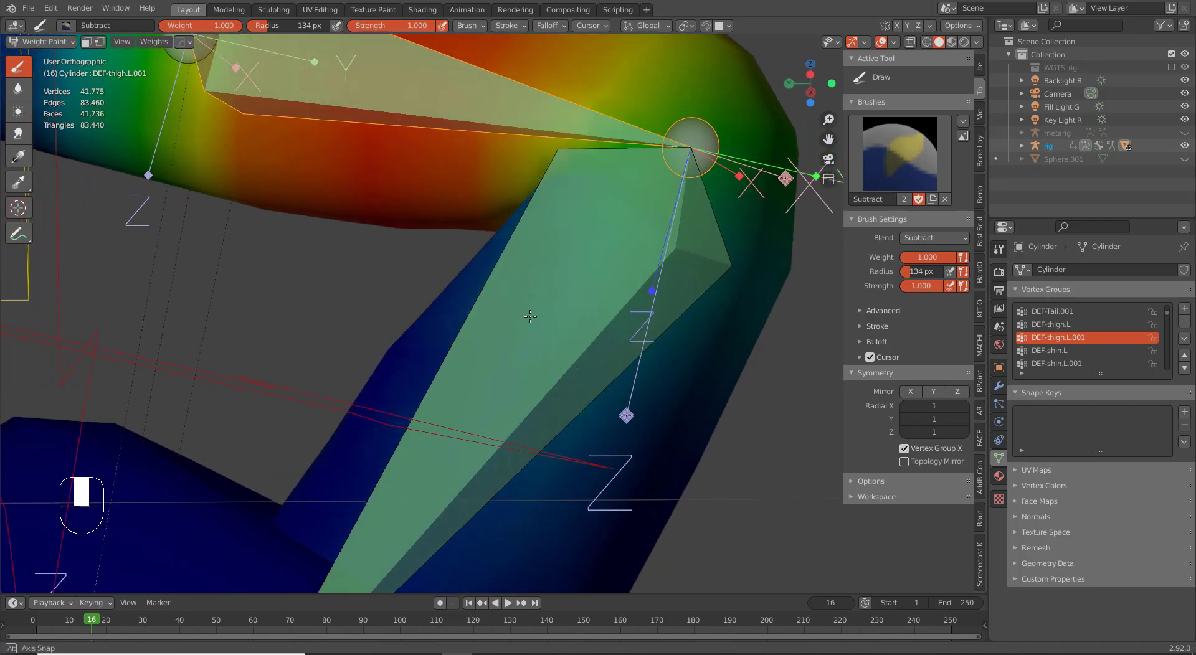
Step: Move foot_ik.L about 0.008 m in X, -0.097 m in Y and -0.083 m in Z to open the left knee
mouse_move(492, 331)
middle_mouse_down()
mouse_move(609, 340)
mouse_move(654, 361)
mouse_move(552, 477)
middle_mouse_up()
scroll(551, 477, "down", 6)
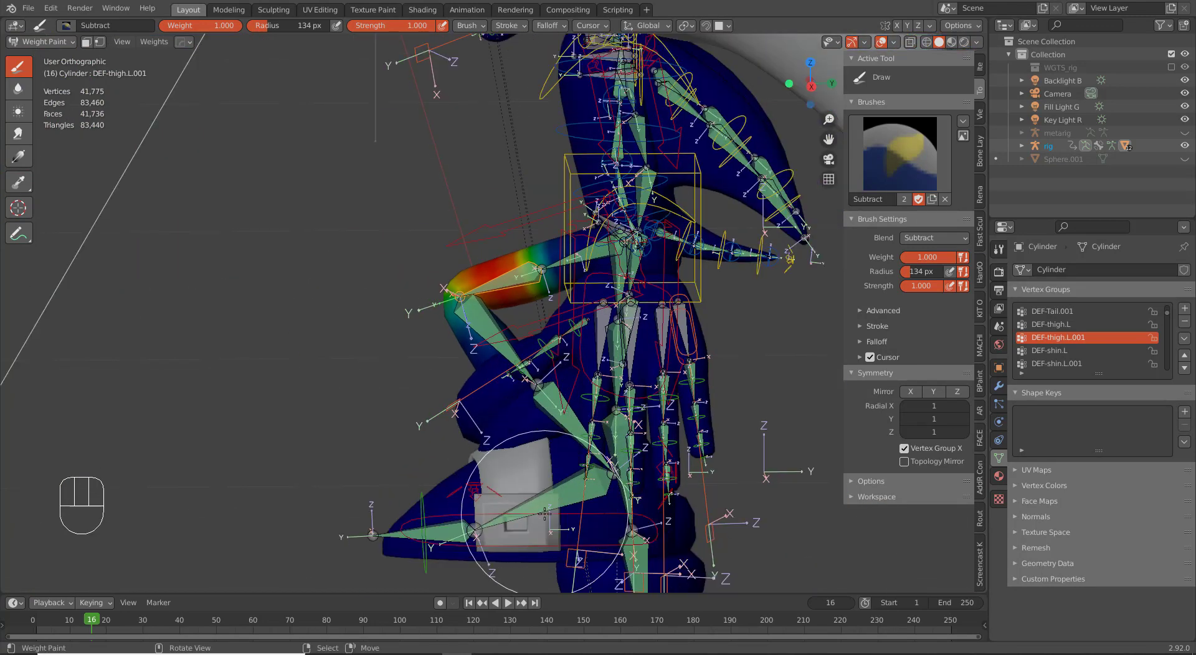
left_click(550, 547, "ctrl")
key("g")
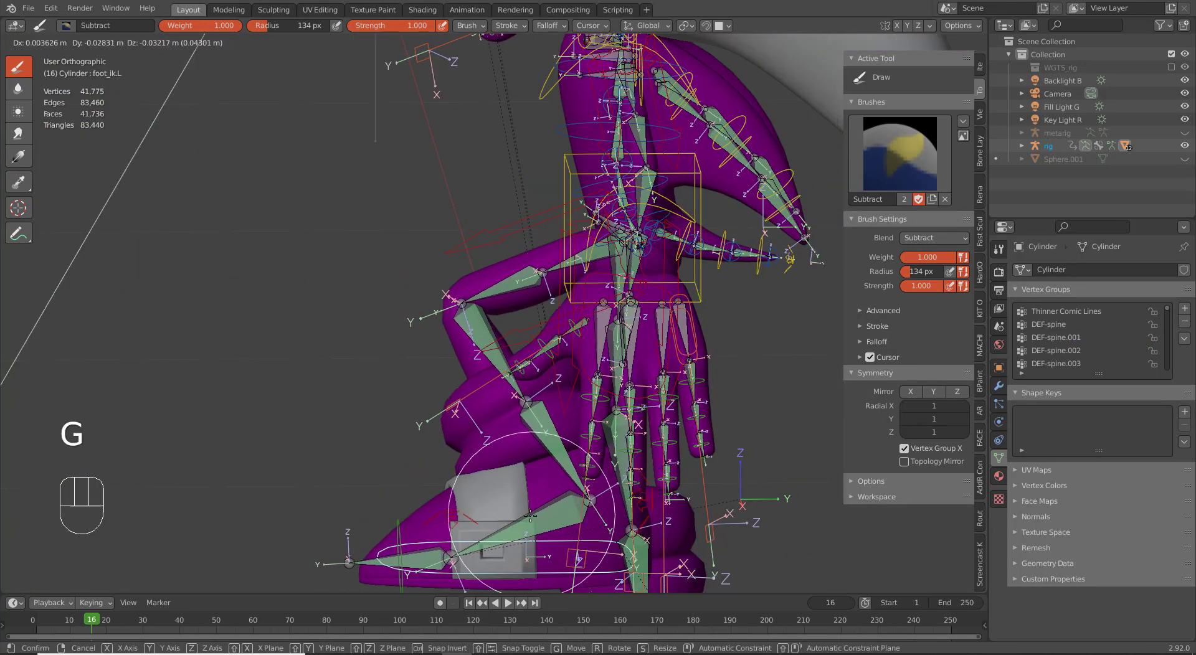
left_click(549, 498)
Step: Select the DEF-thigh.L.001 bone again and subtract its weights from the back of the upper left shin below the knee fold
scroll(430, 459, "up", 5)
scroll(430, 459, "up", 3)
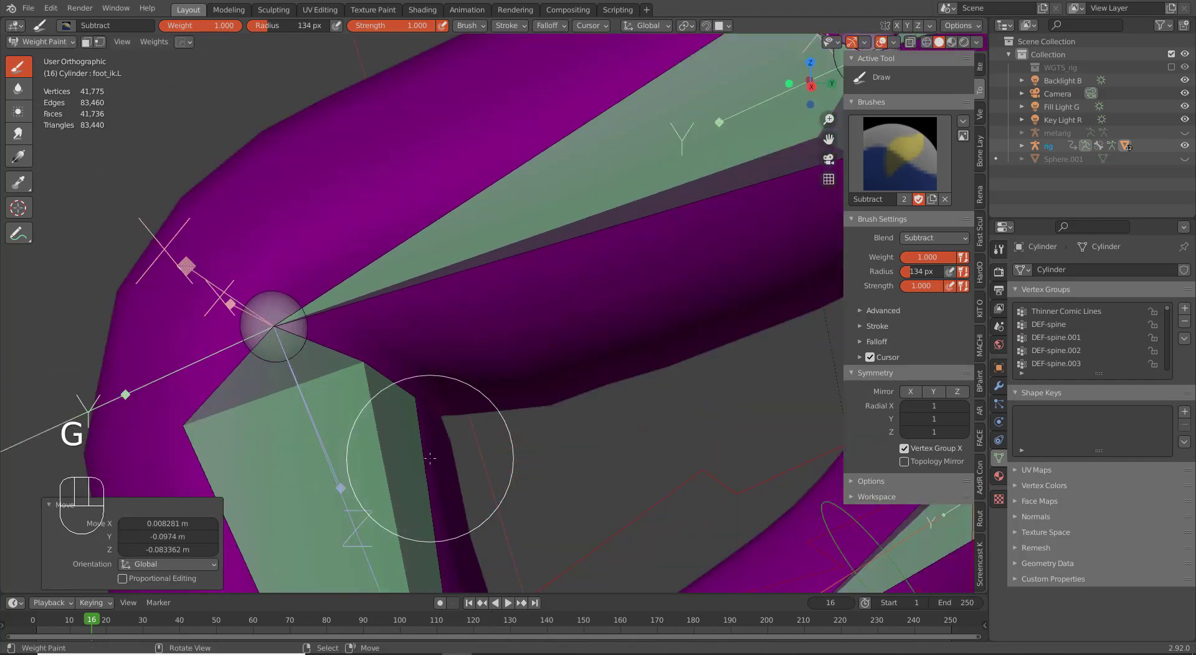
middle_click_drag(430, 459, 465, 392, "shift")
left_click(463, 414, "ctrl")
scroll(462, 415, "up", 4)
mouse_move(463, 436)
middle_mouse_down()
mouse_move(467, 449)
mouse_move(546, 457)
middle_mouse_up()
left_click(328, 91, "ctrl")
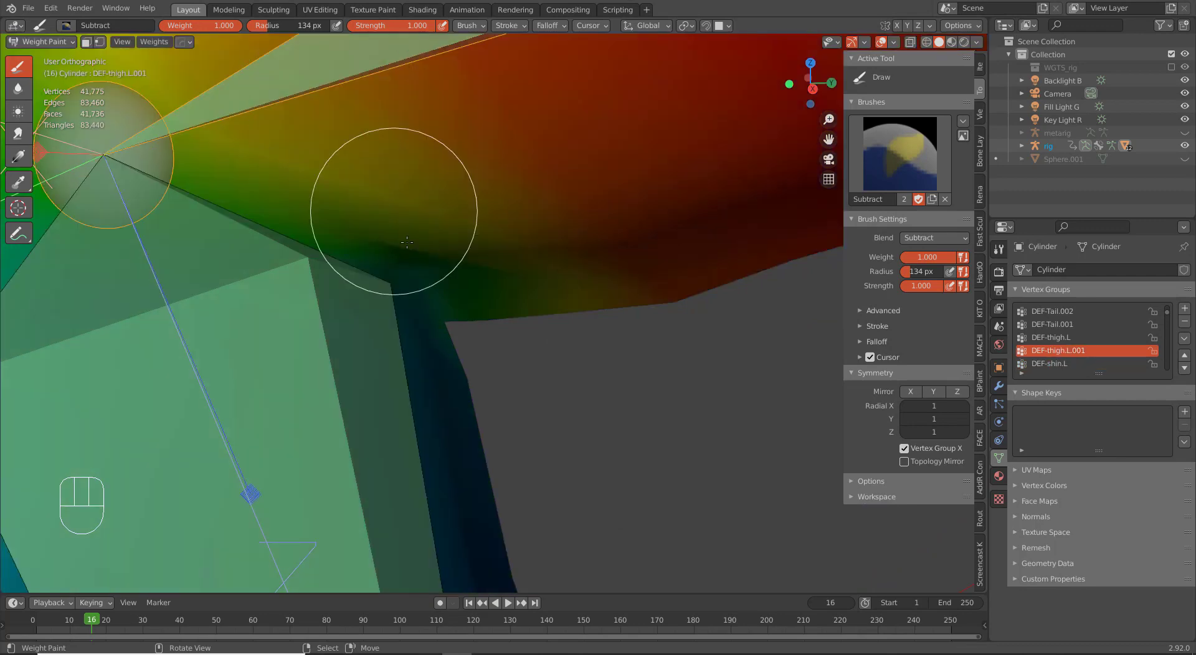
mouse_move(584, 448)
middle_mouse_down()
mouse_move(494, 417)
mouse_move(656, 458)
mouse_move(684, 429)
mouse_move(517, 394)
mouse_move(420, 430)
middle_mouse_up()
scroll(655, 458, "down", 4)
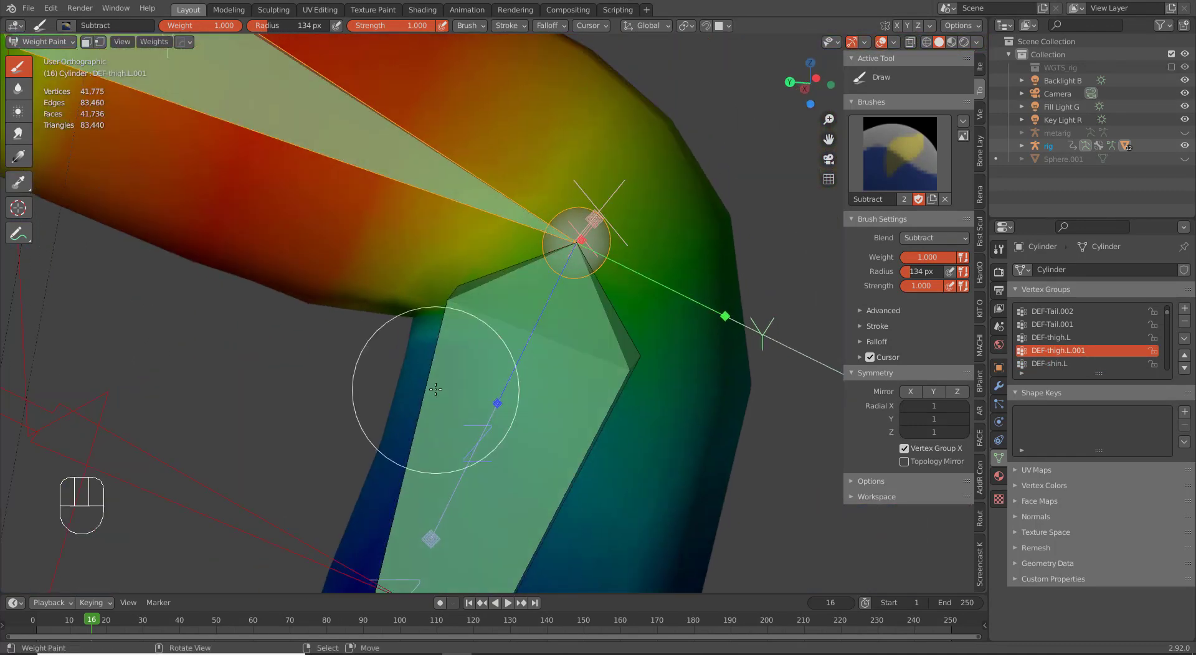
mouse_move(315, 468)
middle_mouse_down()
mouse_move(315, 428)
mouse_move(401, 402)
mouse_move(553, 446)
middle_mouse_up()
mouse_move(553, 446)
left_mouse_down()
mouse_move(401, 459)
mouse_move(387, 428)
mouse_move(404, 322)
left_mouse_up()
middle_click_drag(579, 415, 487, 395)
mouse_move(483, 396)
left_mouse_down()
mouse_move(462, 399)
mouse_move(442, 382)
mouse_move(444, 446)
left_mouse_up()
mouse_move(444, 445)
middle_mouse_down()
mouse_move(464, 467)
mouse_move(466, 503)
mouse_move(418, 520)
mouse_move(461, 498)
mouse_move(386, 436)
middle_mouse_up()
Step: Blur the DEF-thigh.L.001 weights at the inner fold of the left knee with the Blur brush at strength 0.324
left_click(18, 89)
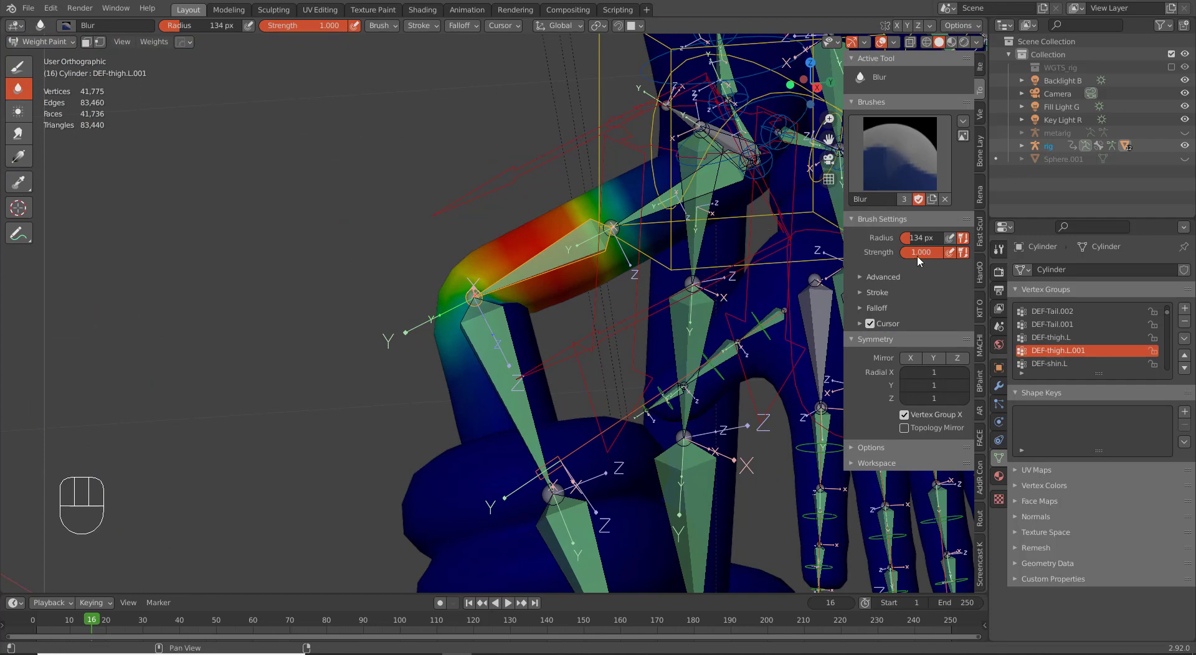
left_click_drag(911, 252, 915, 252)
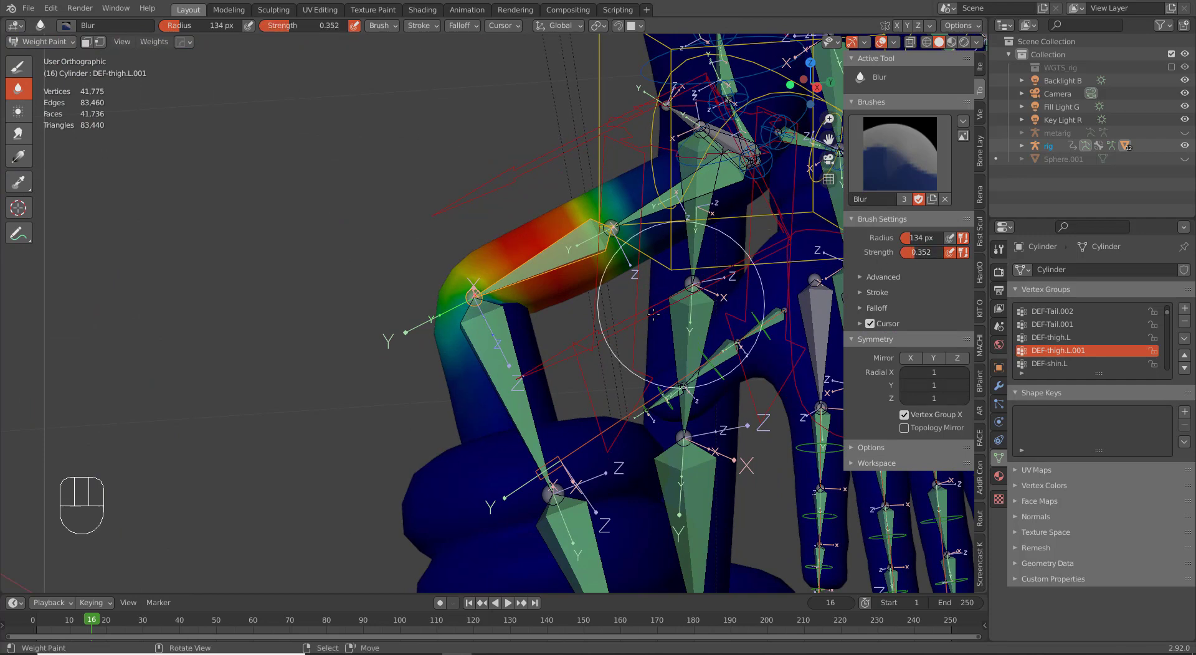
scroll(614, 331, "up", 5)
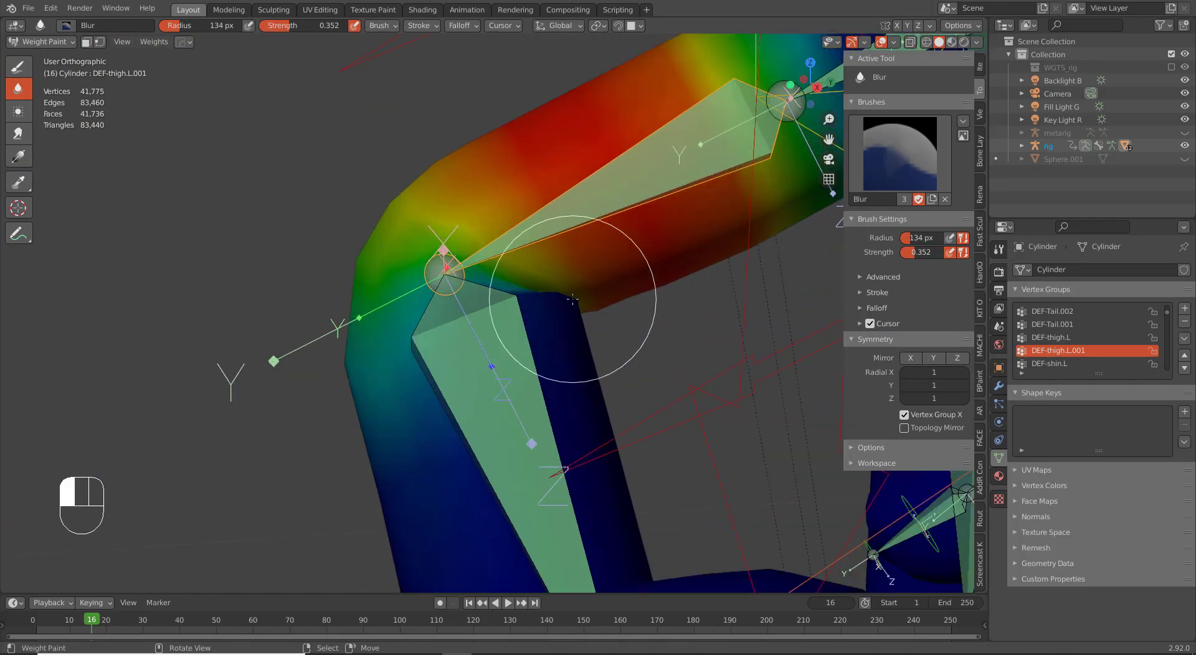
left_click_drag(573, 299, 561, 290)
key("ctrl")
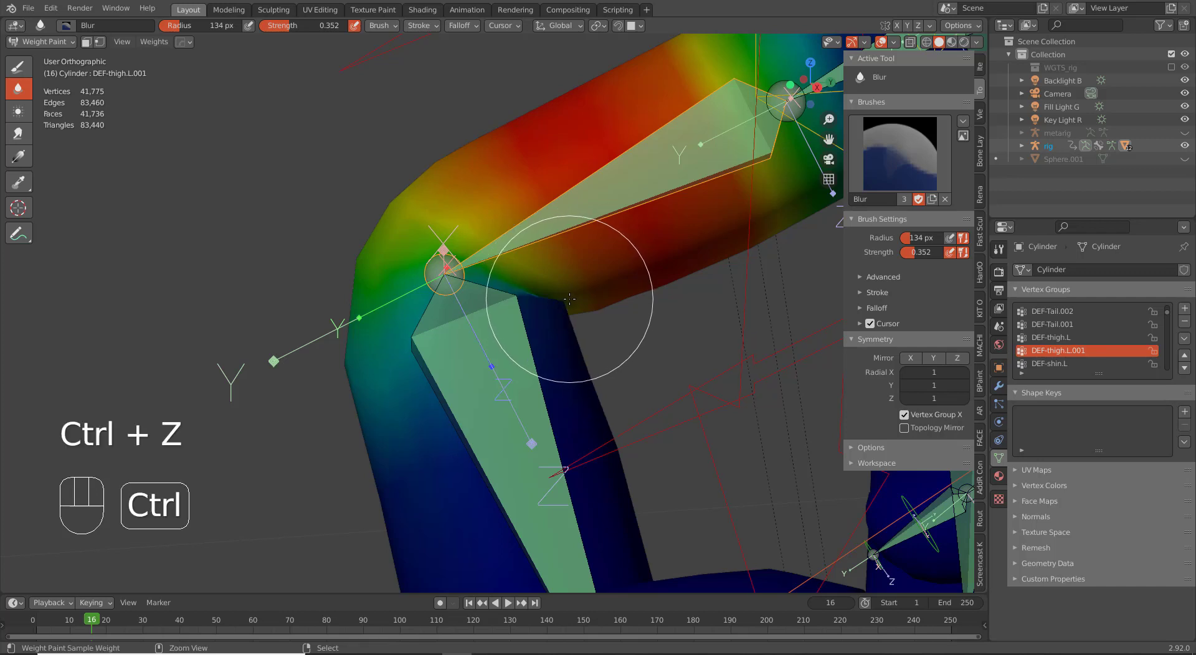
key("ctrl+z")
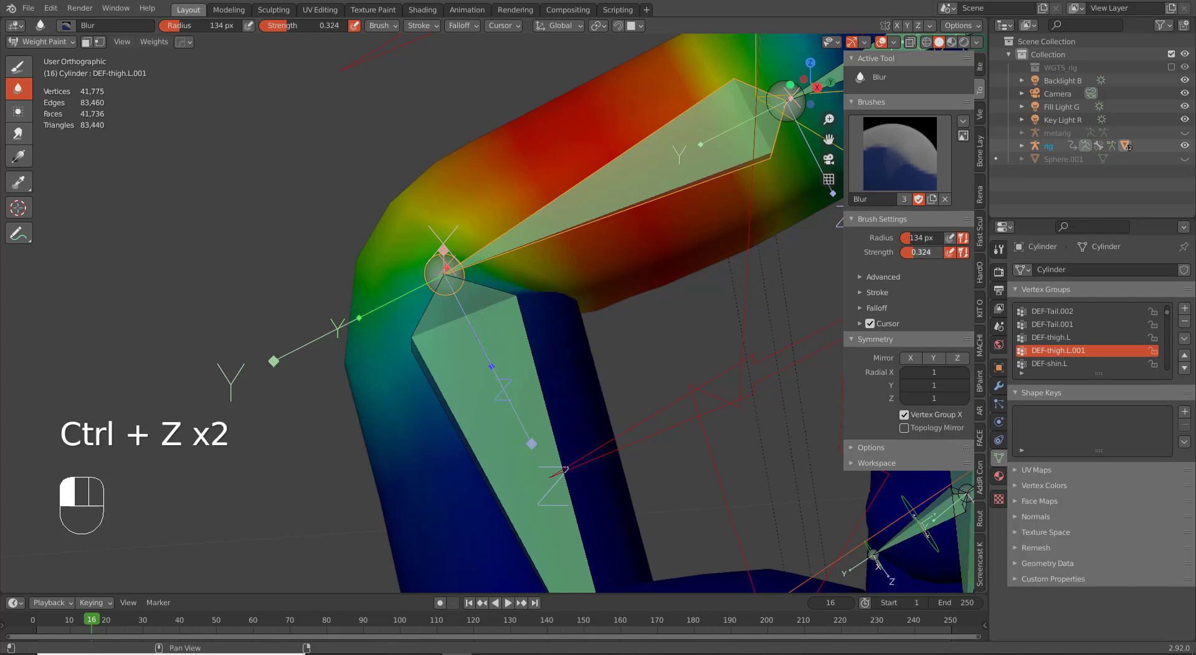
mouse_move(563, 283)
left_mouse_down()
mouse_move(550, 294)
mouse_move(574, 295)
left_mouse_up()
Step: Leave Weight Paint mode, put the rig in Pose Mode and clear the location of foot_ik.L to straighten the left leg
mouse_move(691, 355)
middle_mouse_down()
mouse_move(564, 277)
mouse_move(531, 300)
mouse_move(588, 374)
mouse_move(534, 321)
middle_mouse_up()
mouse_move(641, 346)
middle_mouse_down()
mouse_move(494, 347)
mouse_move(507, 334)
mouse_move(561, 361)
mouse_move(548, 377)
mouse_move(577, 380)
middle_mouse_up()
scroll(565, 392, "up", 1)
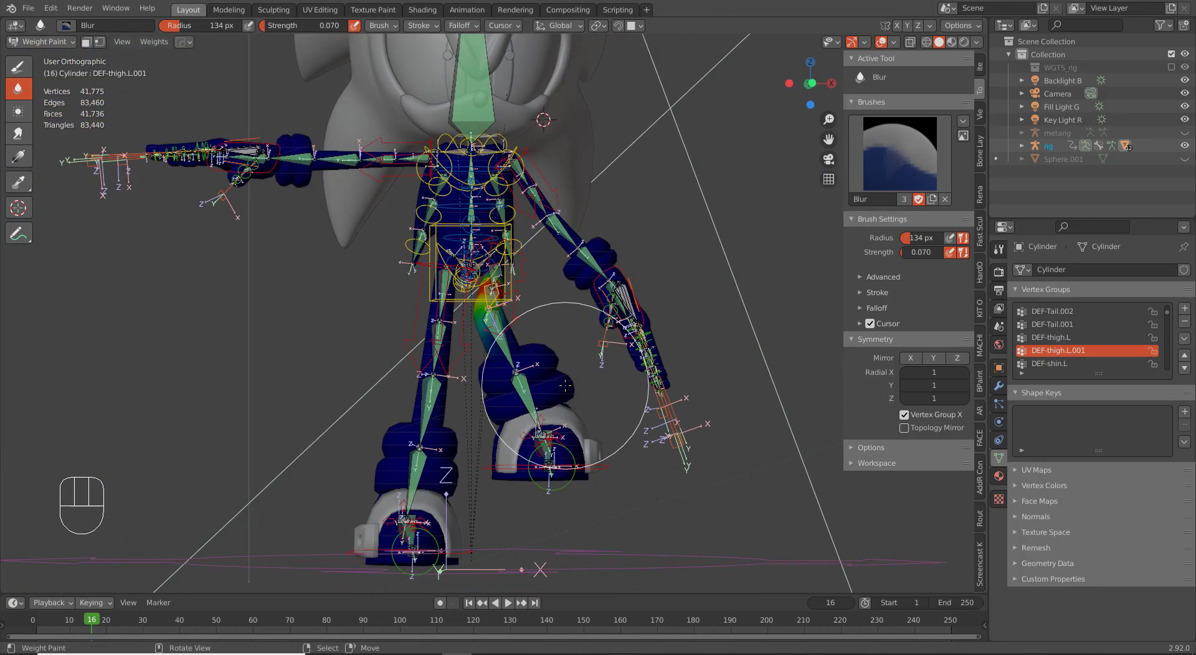
key("ctrl+Tab")
left_click(411, 422)
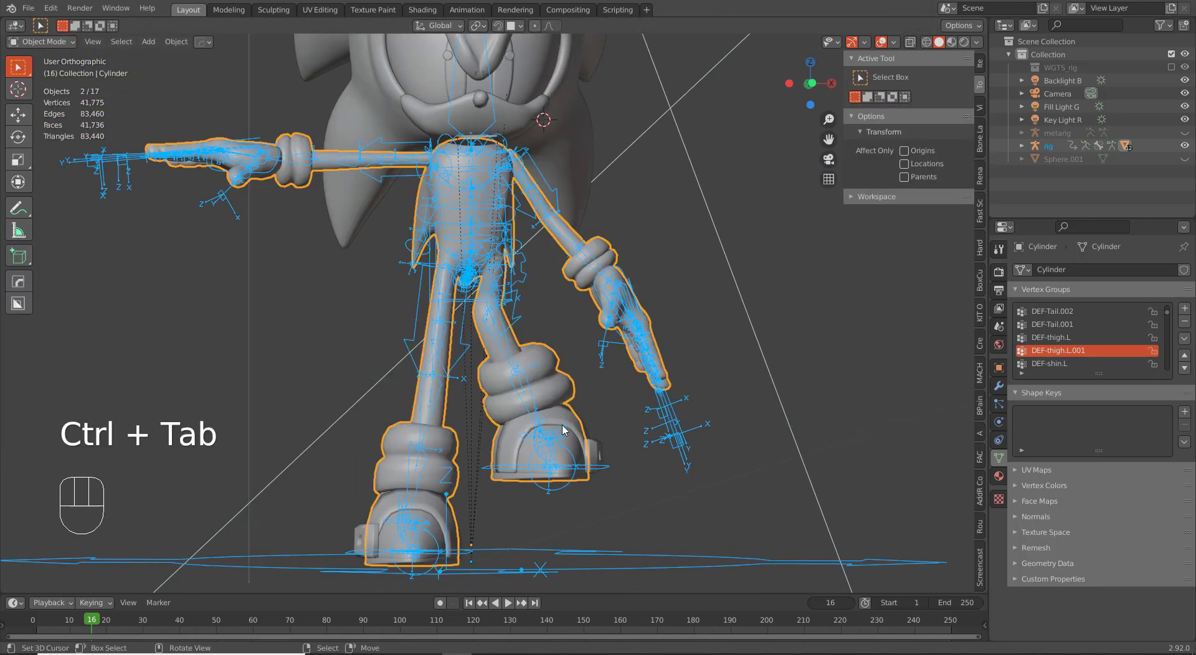
key("KP_1")
right_click(589, 467)
right_click(591, 468)
right_click(592, 469)
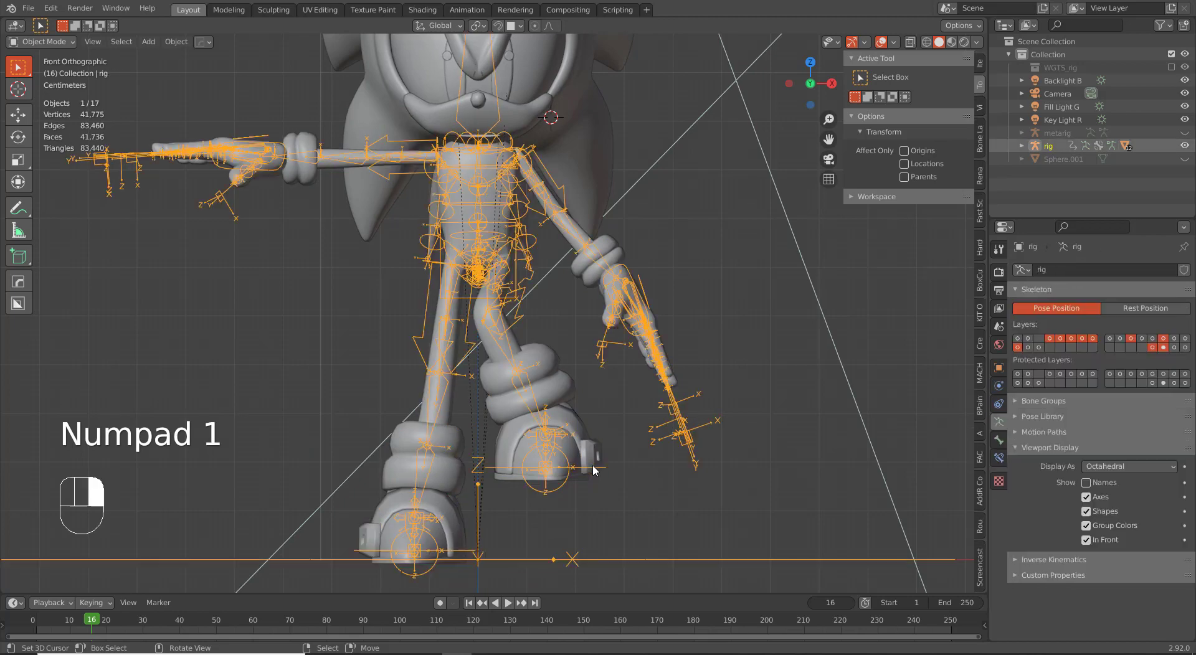
key("ctrl+Tab")
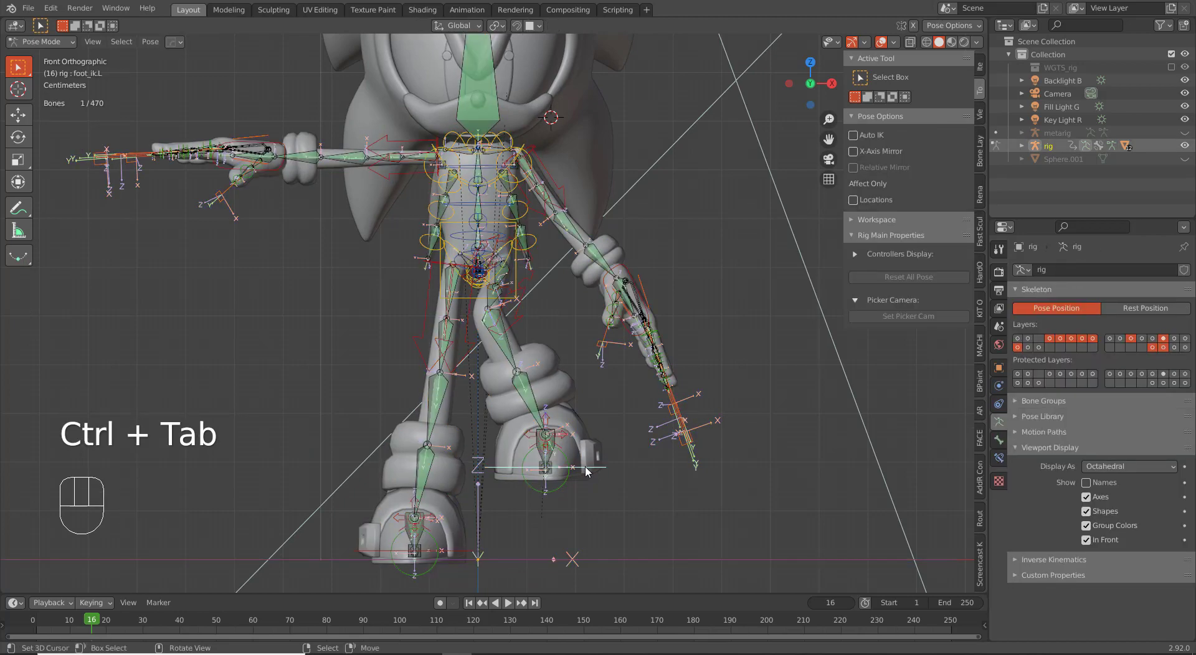
key("alt+g")
scroll(589, 450, "up", 1)
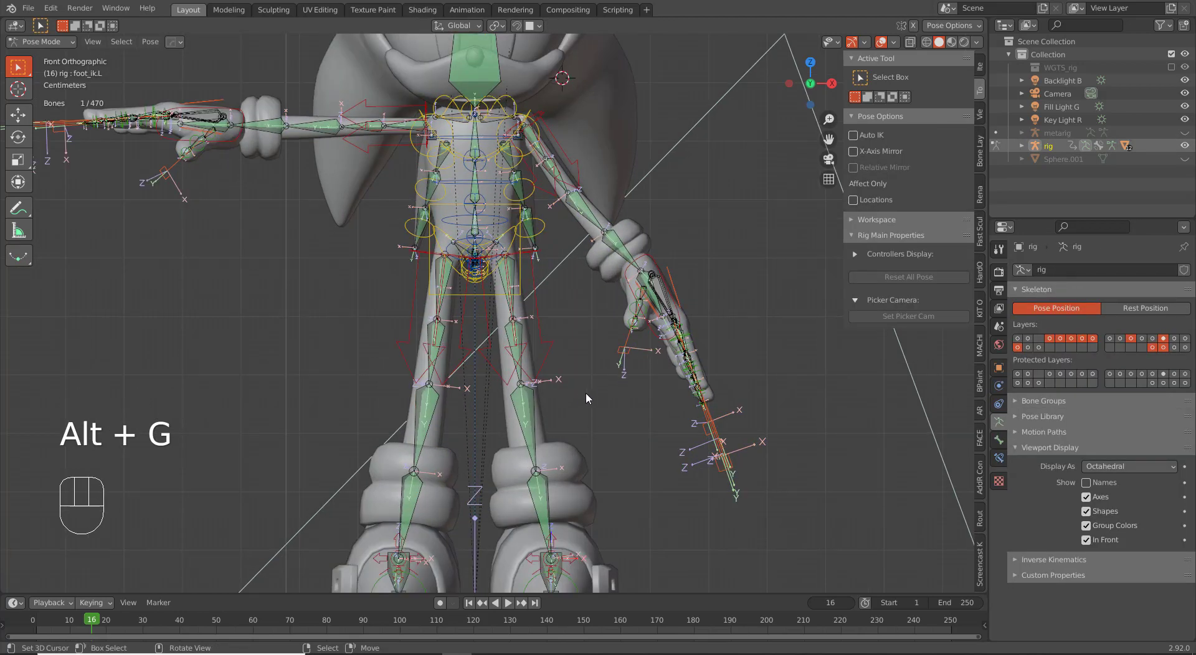
Step: Hide the rig's deform bone layer and paste the copied hand_ik.L pose flipped on the X-axis onto the opposite arm
scroll(570, 395, "down", 1)
key("ctrl+Tab")
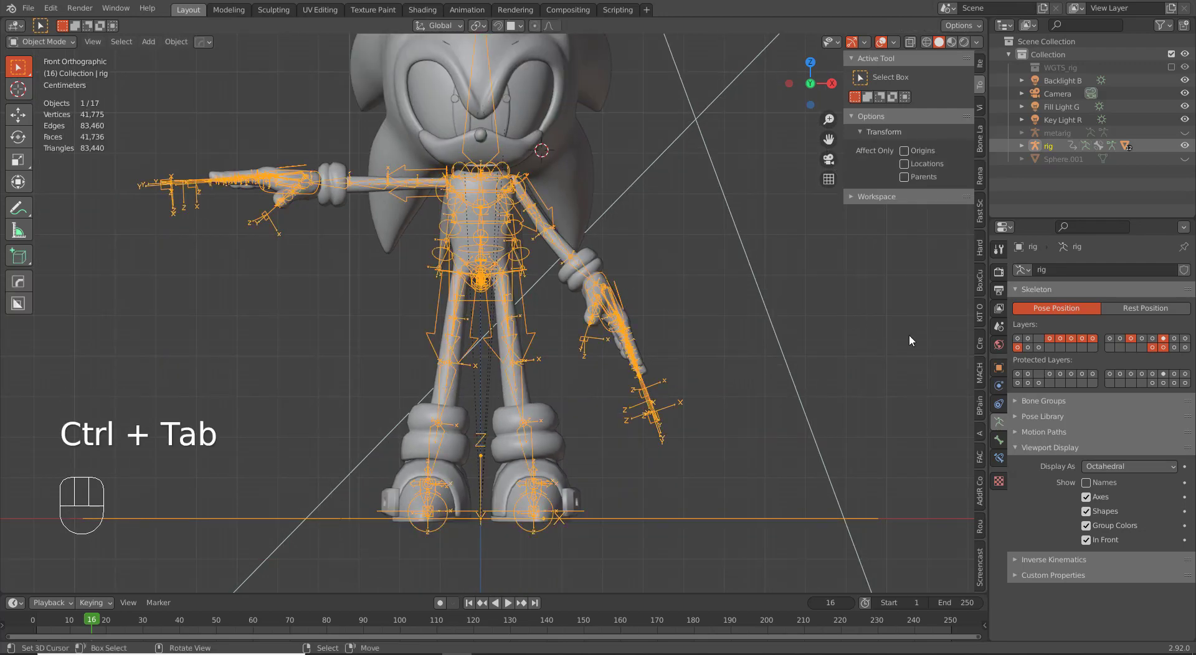
left_click(1163, 348, "shift")
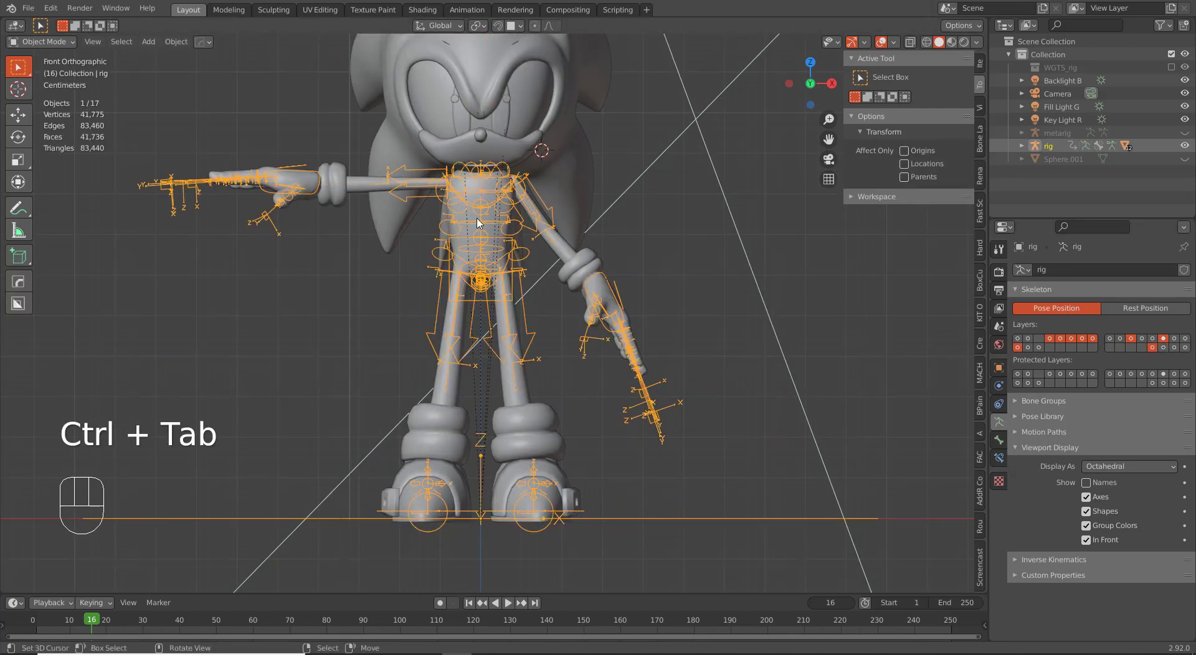
key("ctrl+Tab")
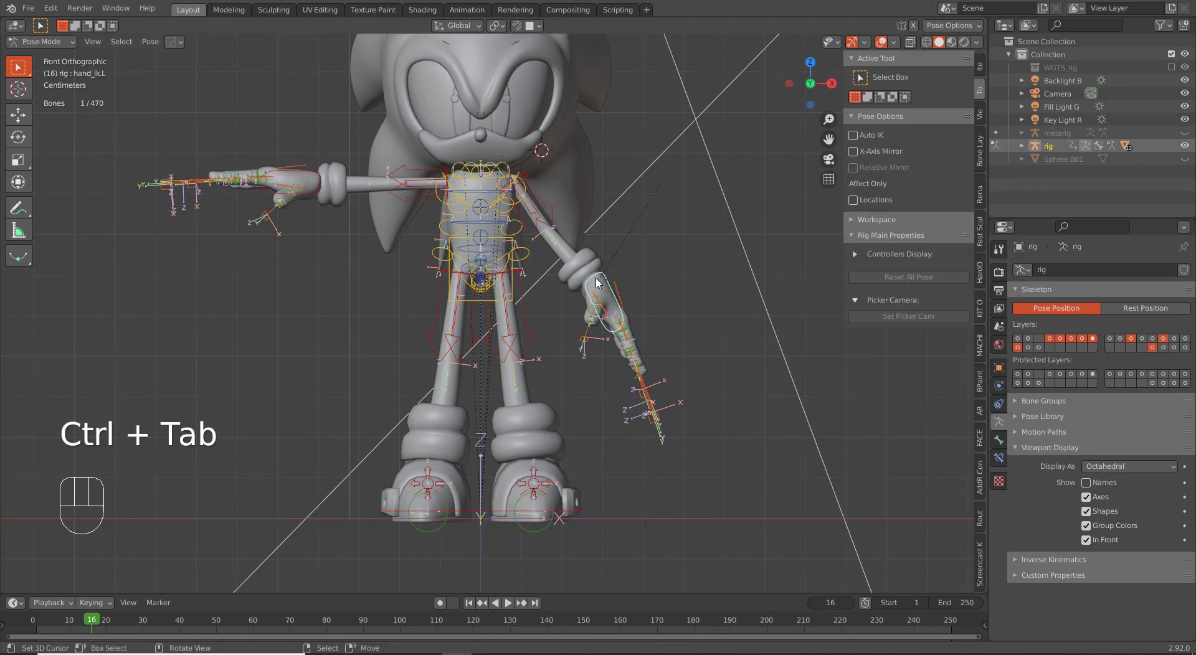
key("ctrl+c")
key("ctrl+shift+v")
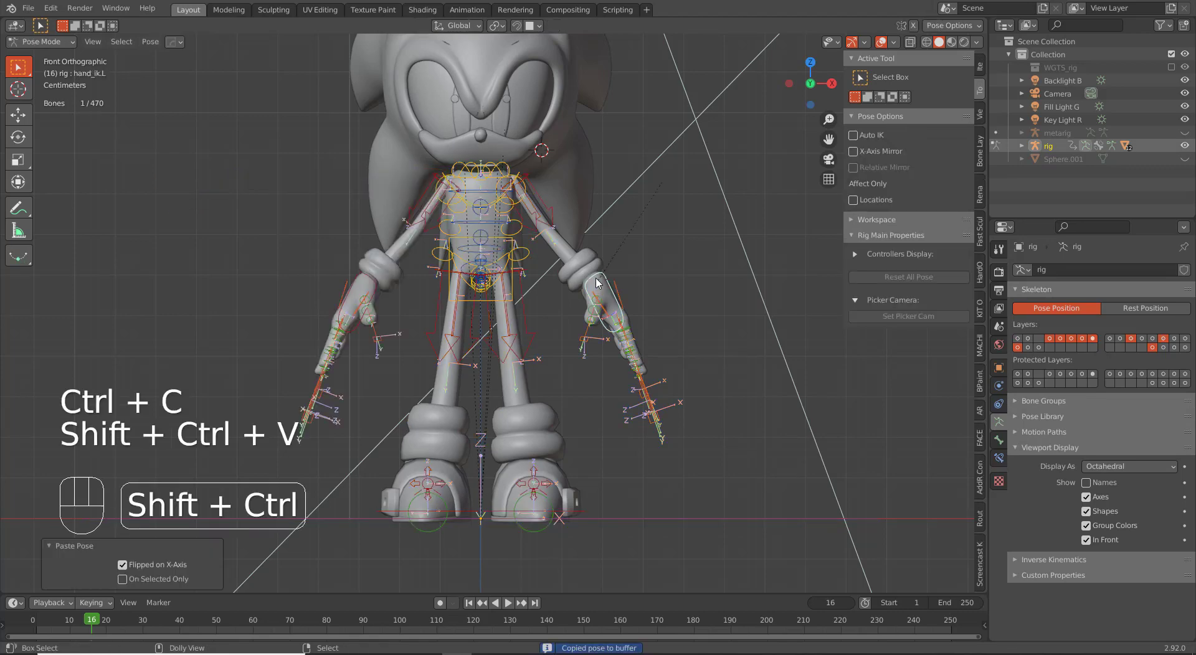
Step: Try moving the torso control sideways and upward to test how the body and limbs follow
middle_click_drag(571, 318, 517, 303)
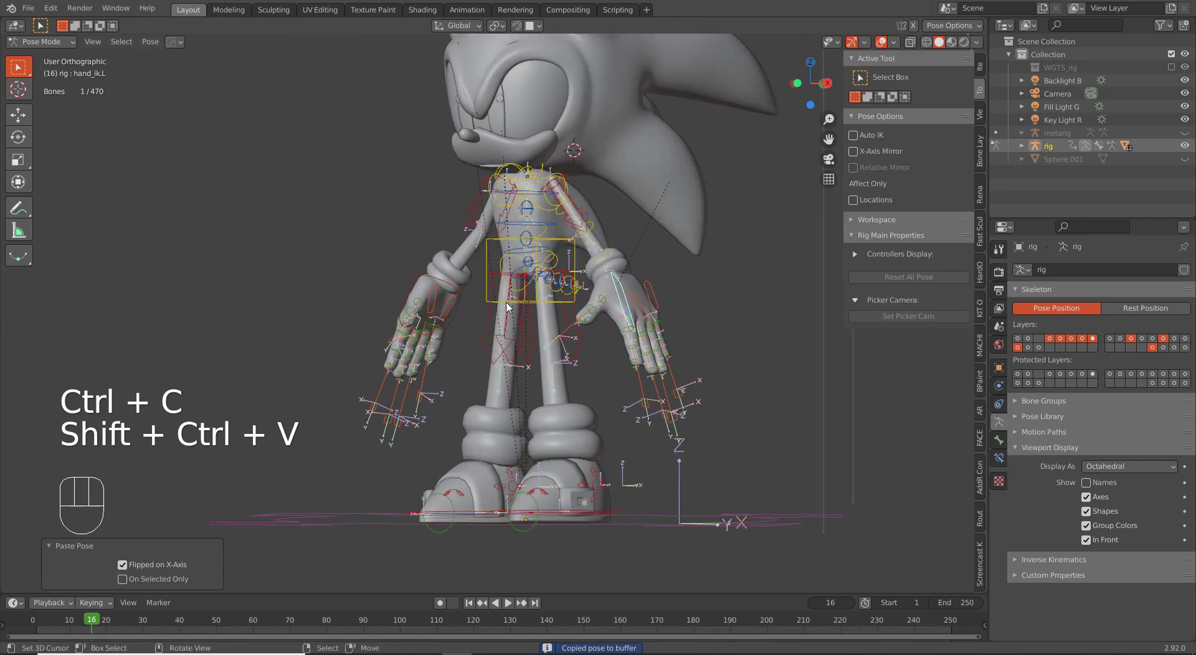
left_click(523, 296)
key("g")
middle_click_drag(560, 343, 589, 403)
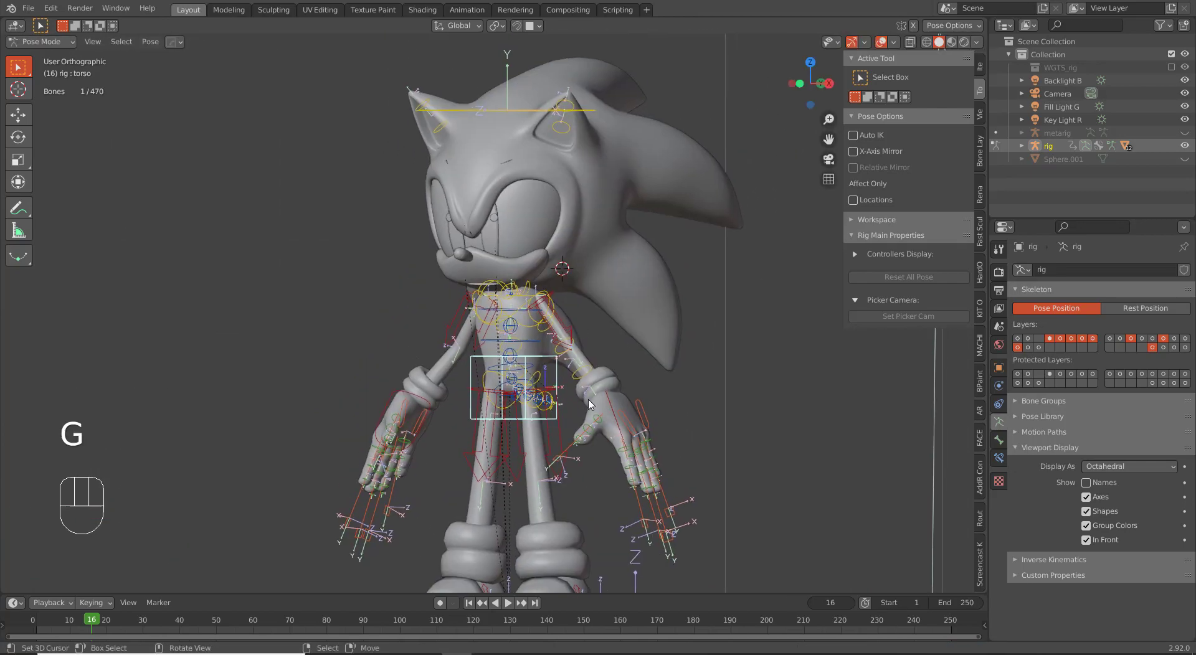
key("g")
key("g")
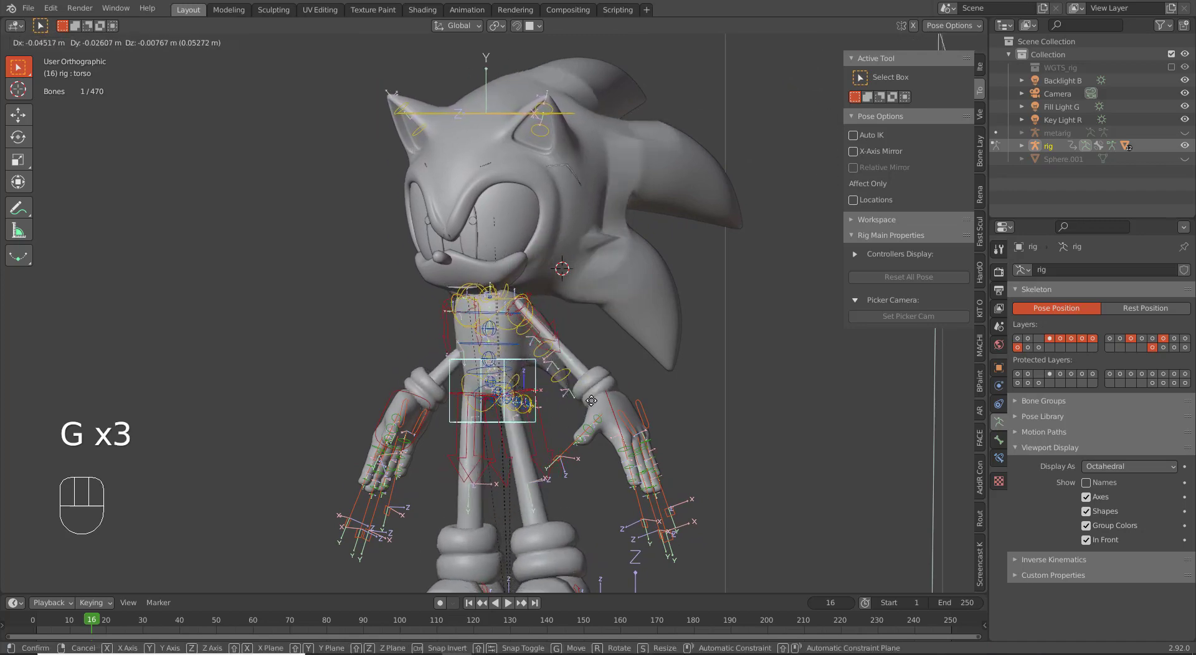
left_click(646, 388)
key("g")
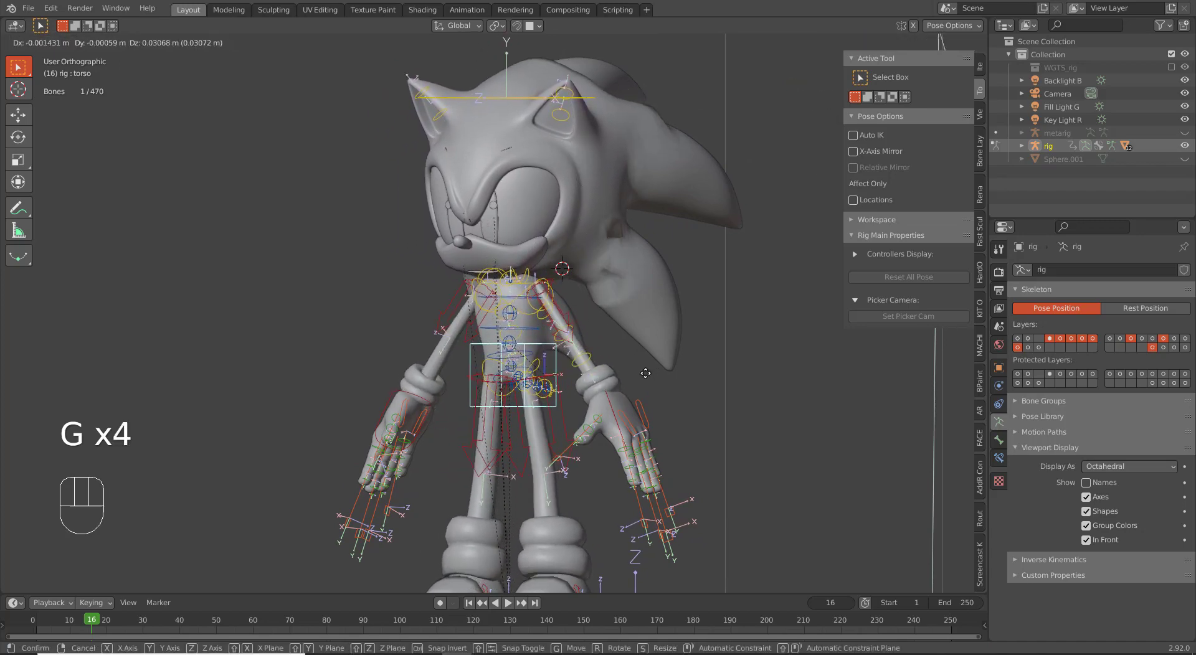
right_click(1112, 373)
Step: Reveal the rig's deform and other internal bone layers for inspection, and hide them again along with the active layers in the second block's upper row
left_click(1165, 349, "shift")
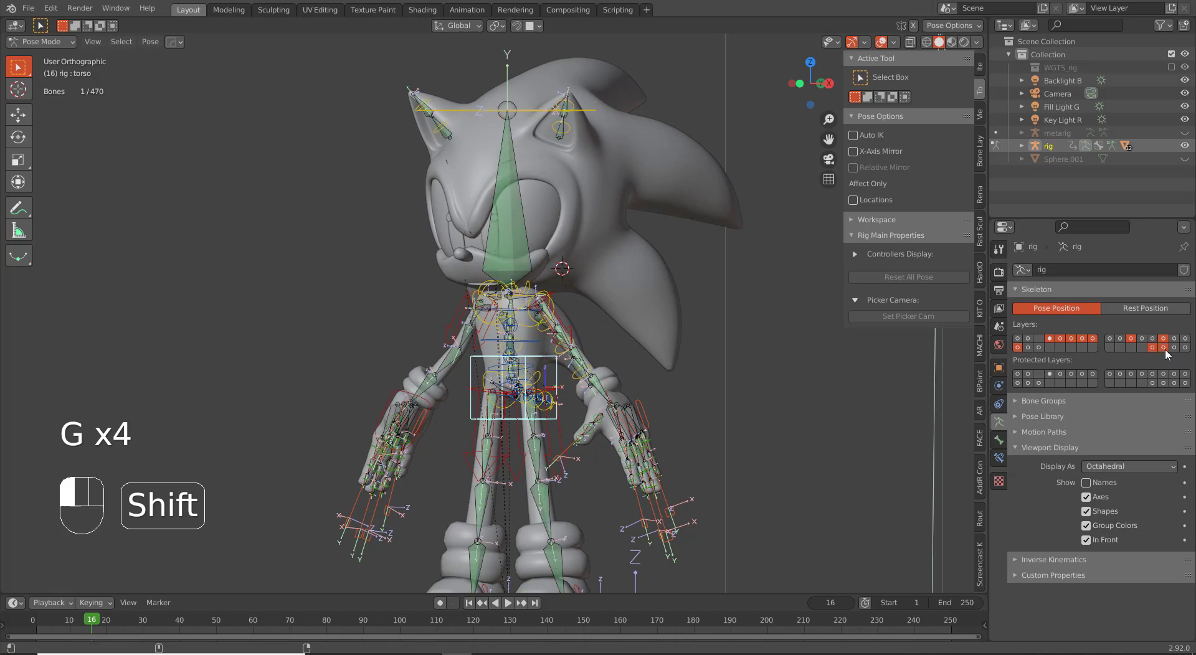
left_click(1165, 350, "shift")
left_click(1184, 349, "shift")
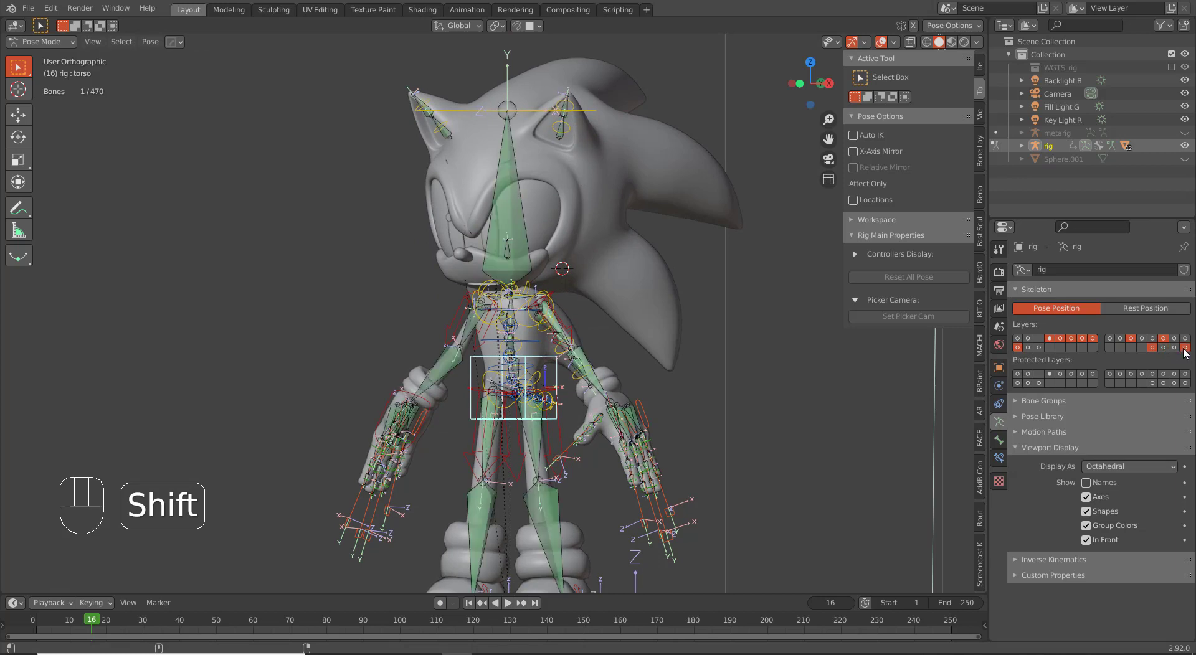
left_click(1184, 349, "shift")
left_click(1165, 351, "shift")
left_click(1165, 351, "shift")
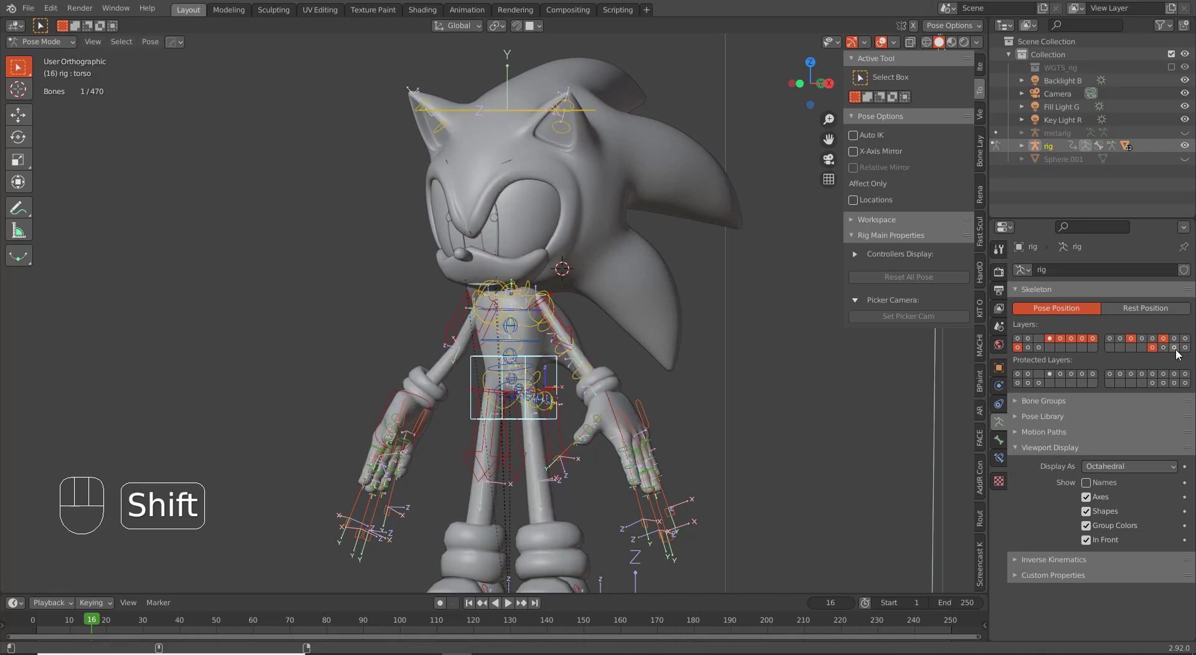
left_click(1185, 349, "shift")
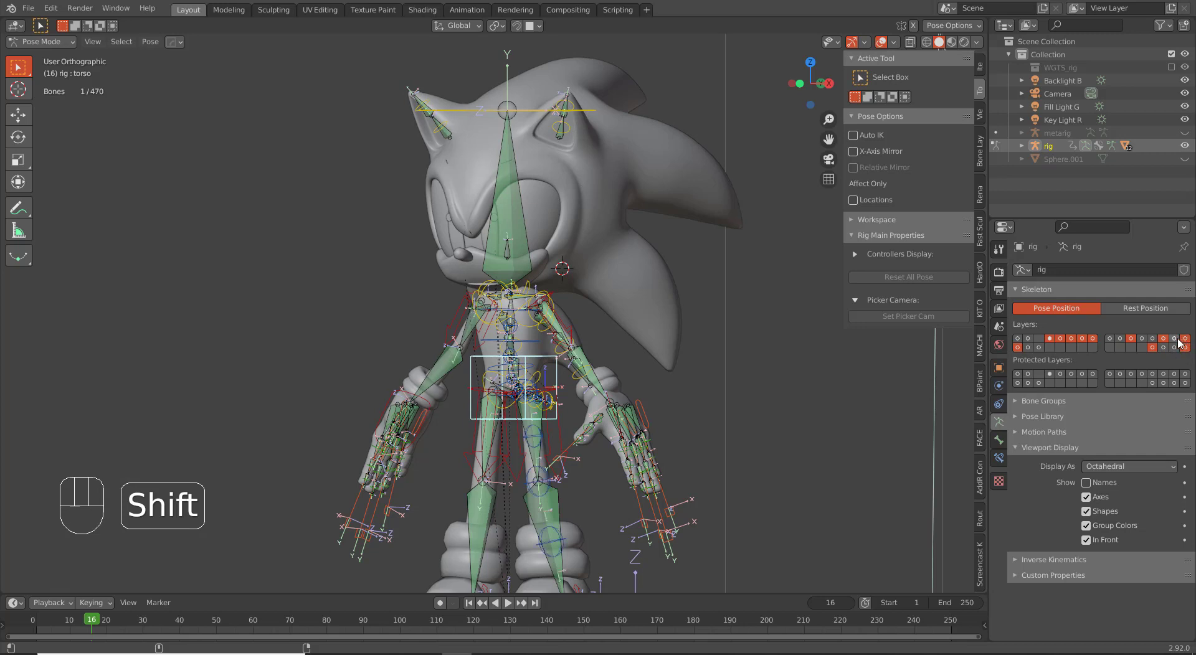
left_click(1175, 348, "shift")
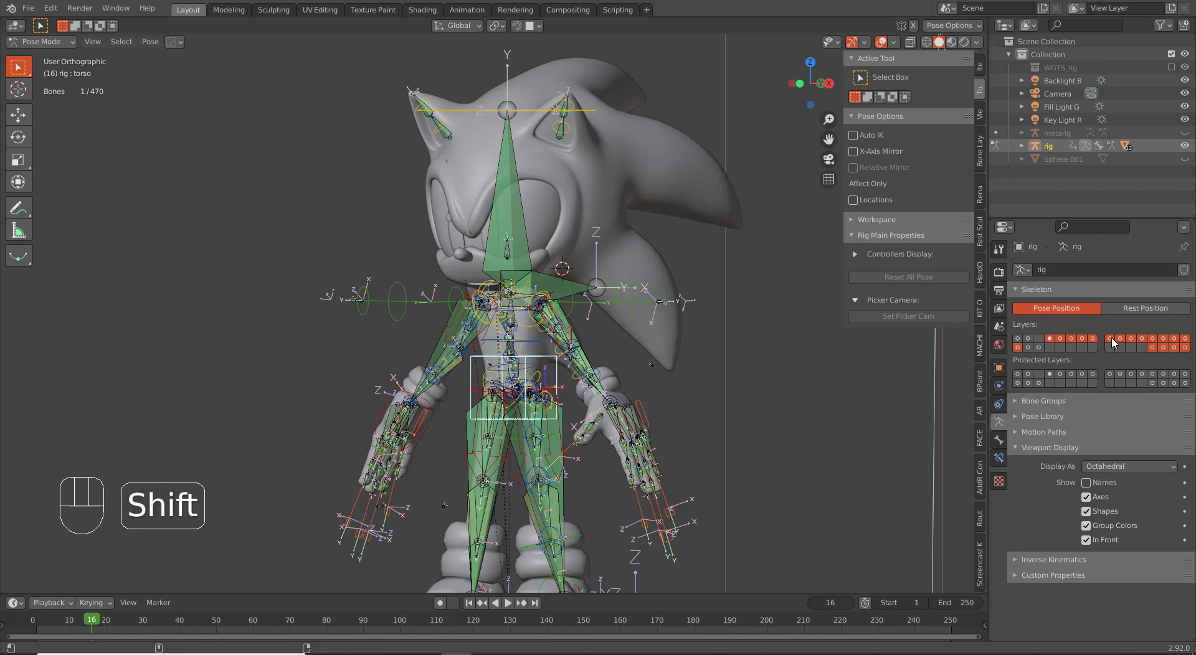
left_click(1184, 350, "shift")
left_click(1174, 350, "shift")
left_click(1164, 350, "shift")
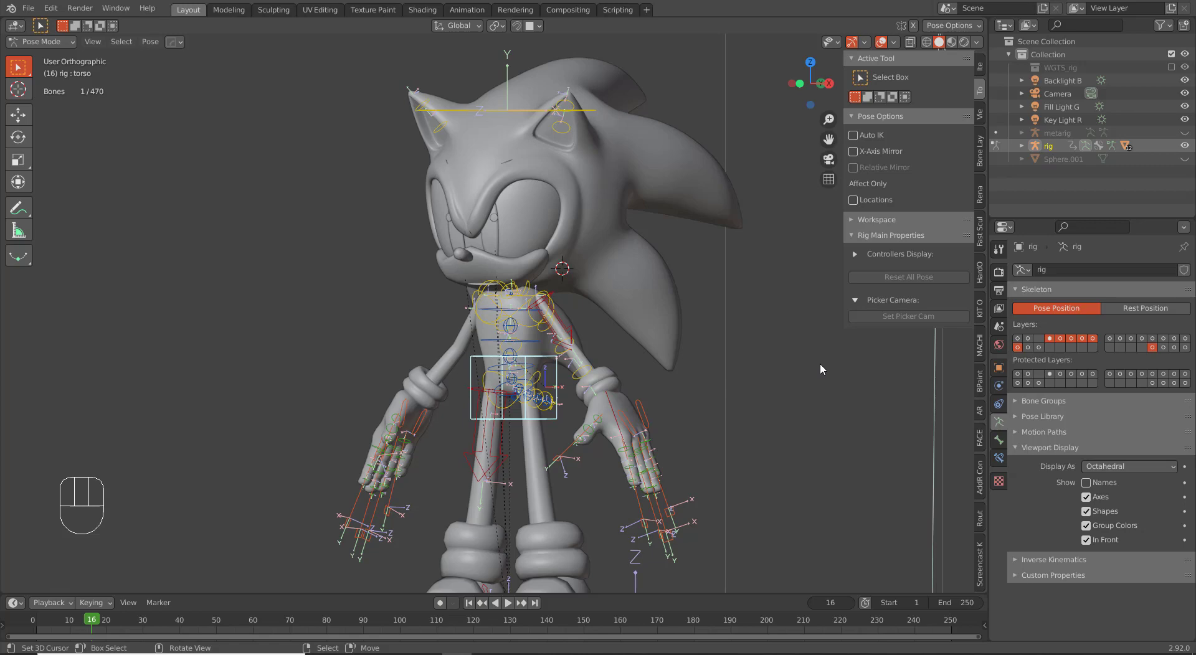
Step: Switch the rig to Edit Mode, undo the trial duplicate of Back Spike.L and enable X-Axis Mirror
key("alt+Tab")
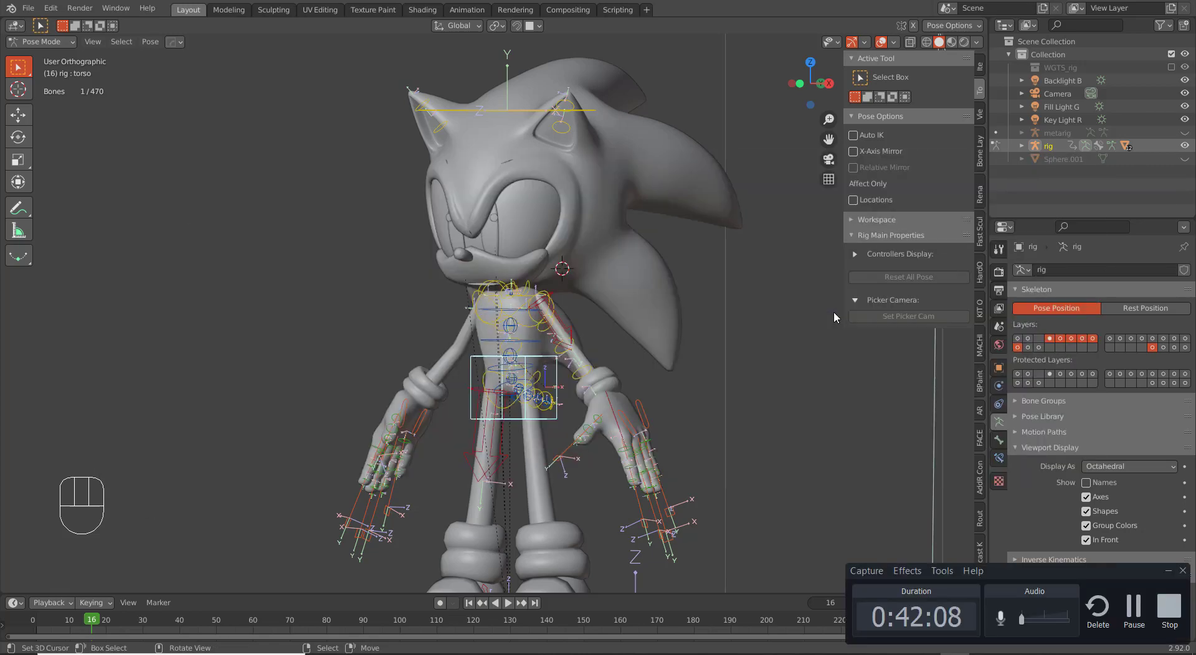
scroll(686, 330, "down", 1)
middle_click_drag(714, 308, 610, 375)
scroll(678, 340, "up", 2)
key("KP_1")
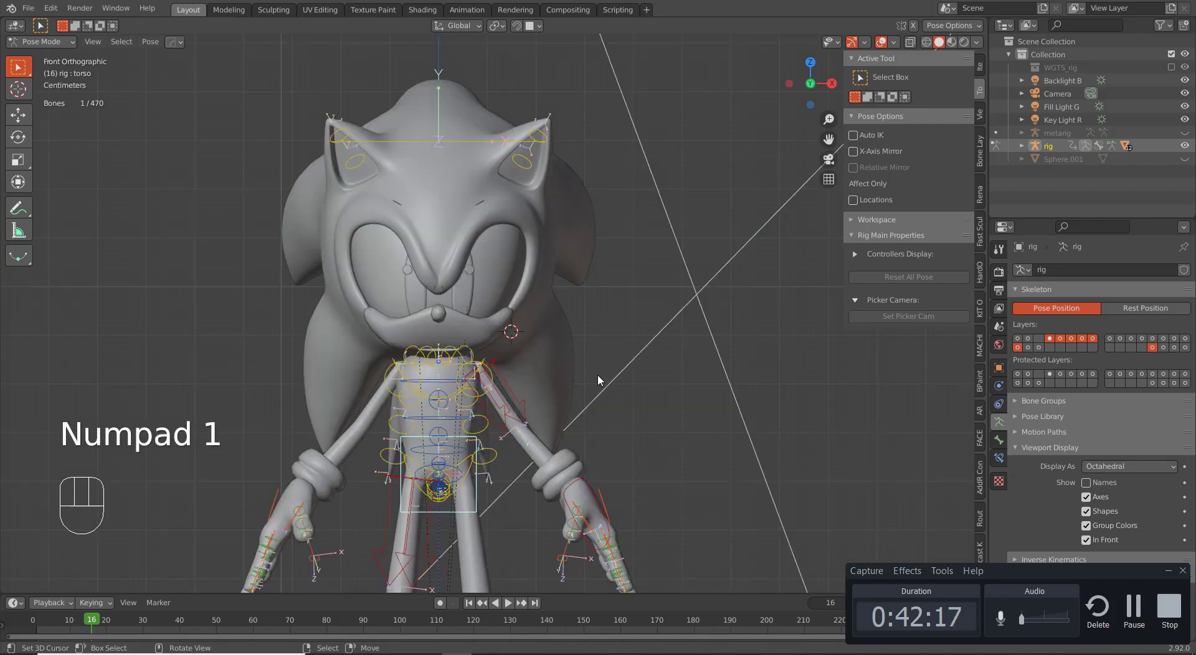
key("Tab")
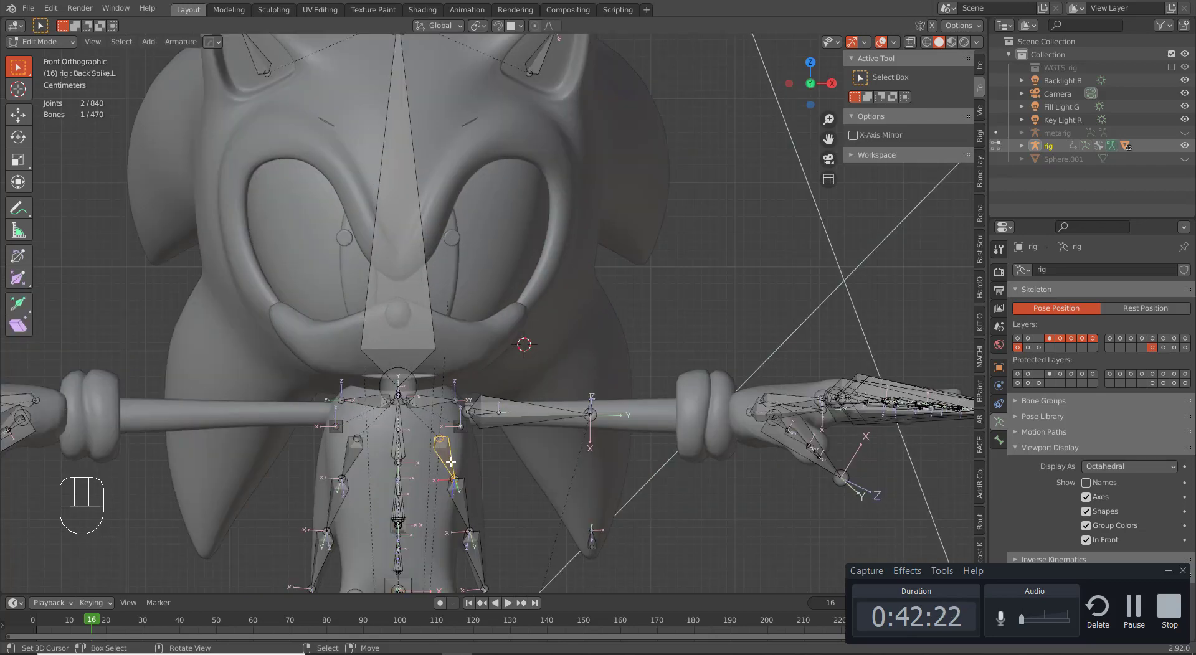
scroll(451, 462, "down", 2)
key("shift+d")
left_click(542, 237)
key("ctrl+z")
left_click(854, 135)
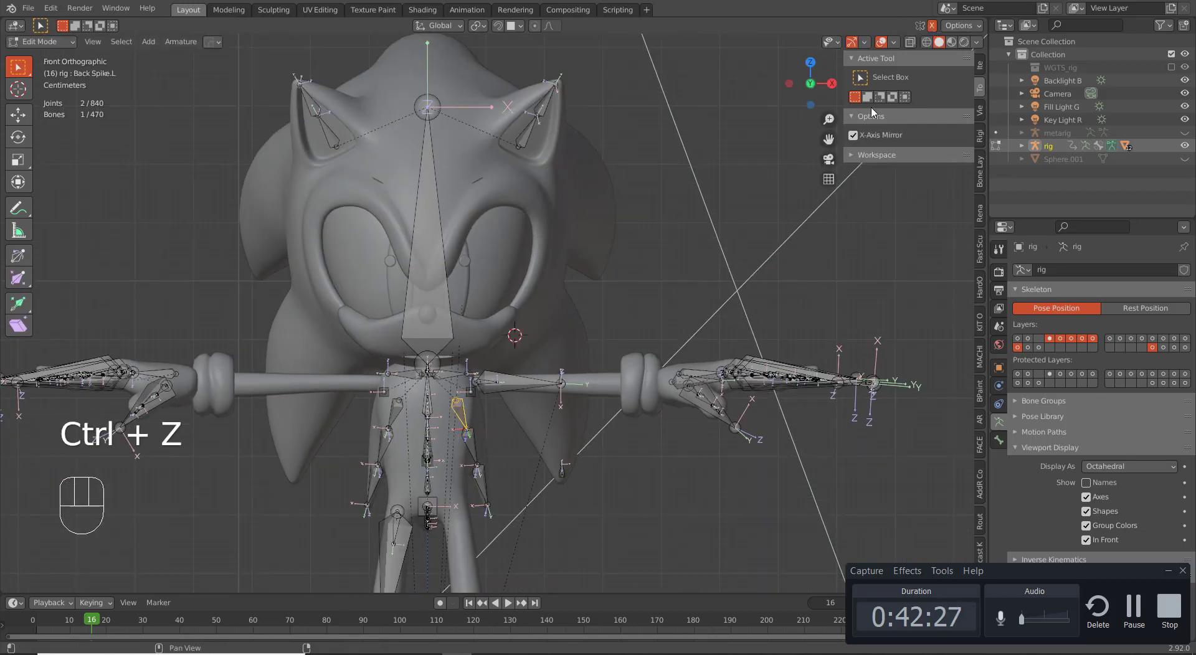
Step: Duplicate Back Spike.L onto the side of the head and move the copy's tail joint about 0.07 m in X and -0.15 m in Z
key("shift+d")
left_click(579, 214)
right_click(555, 182)
key("g")
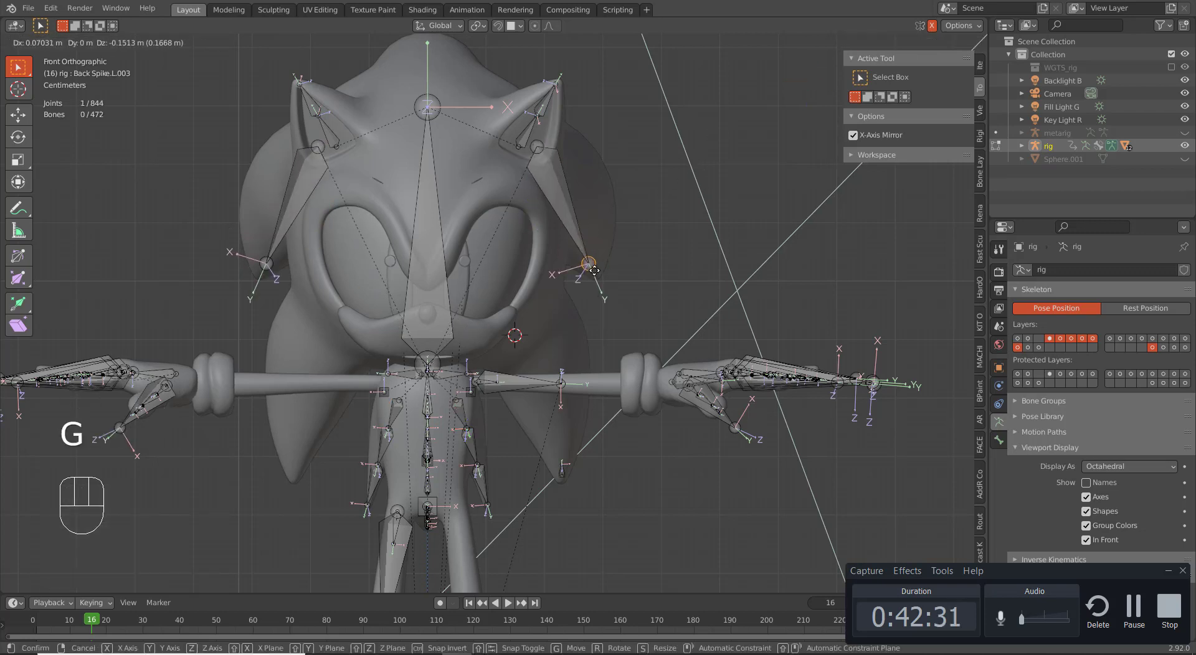
left_click(595, 273)
Step: Fit the duplicated bone inside the upper side quill in side view, with its head near Y 0.133, Z 1.196 m and tail near Y 0.615, Z 1.024 m
key("KP_3")
key("g")
left_click(903, 297)
right_click(568, 148)
key("g")
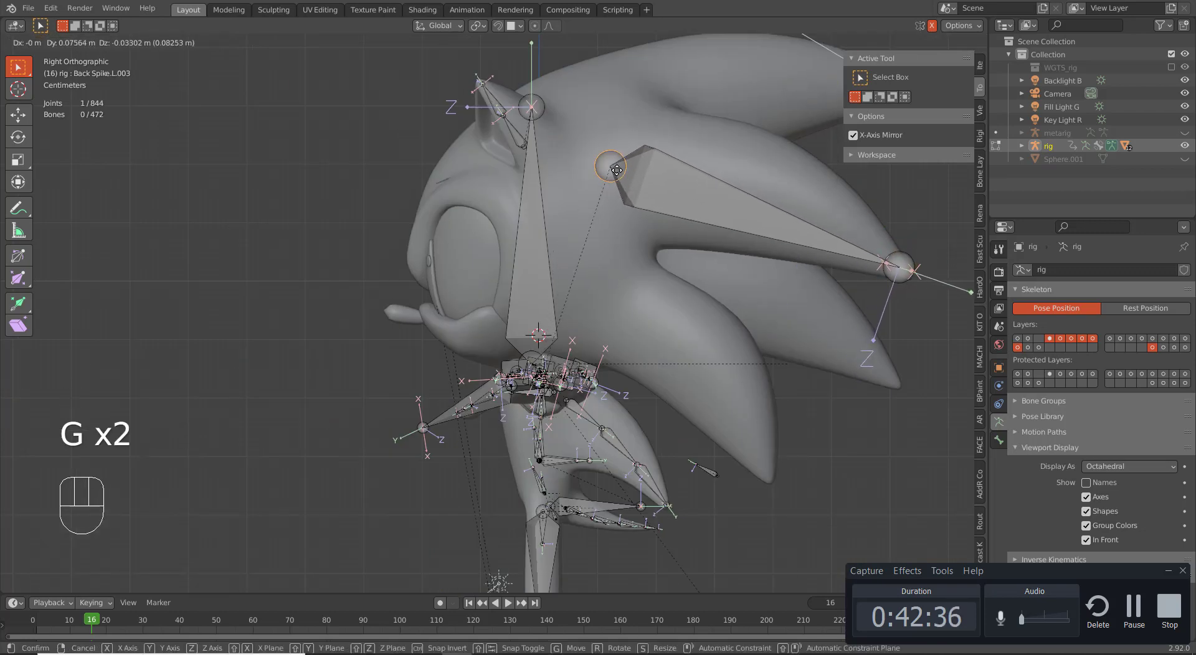
left_click(618, 169)
Step: Rename the duplicated bone in the upper side quill as Side_Quill_Top.L
right_click(726, 202)
left_click(1000, 441)
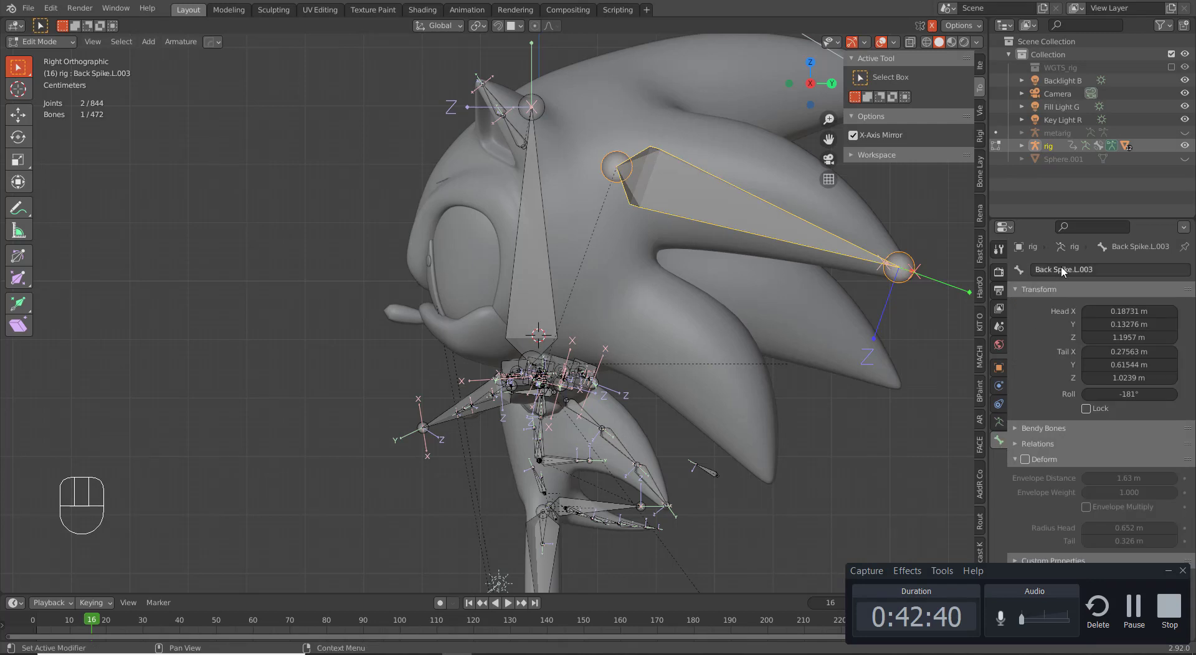
left_click(1064, 269)
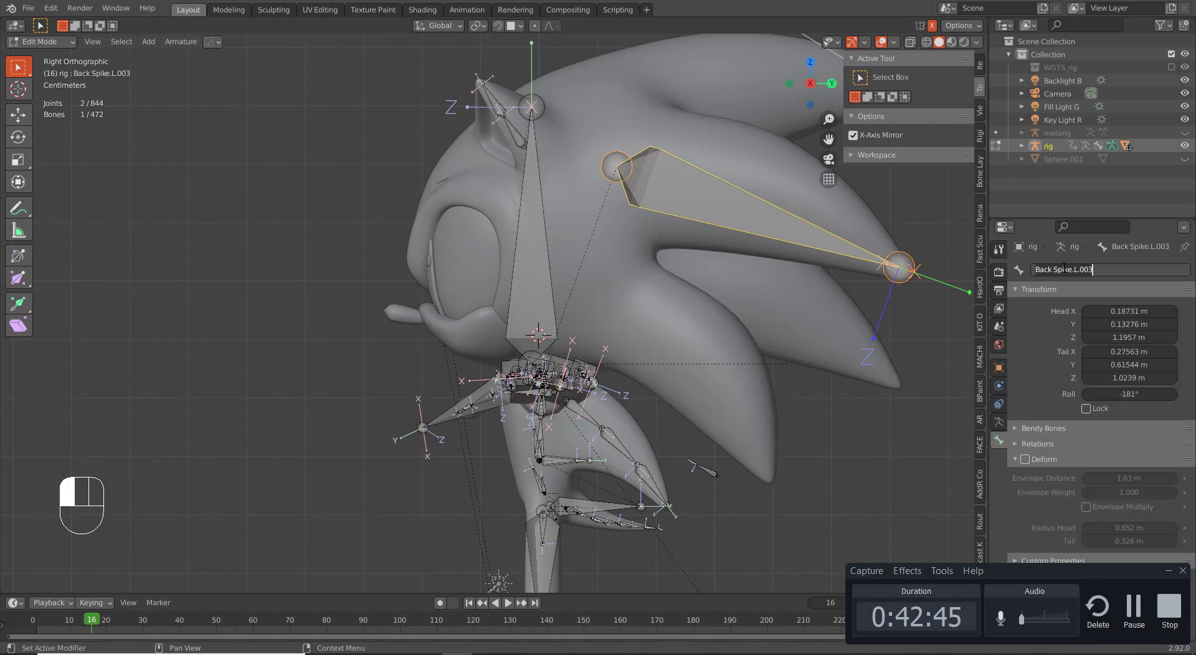
type("sIDE_")
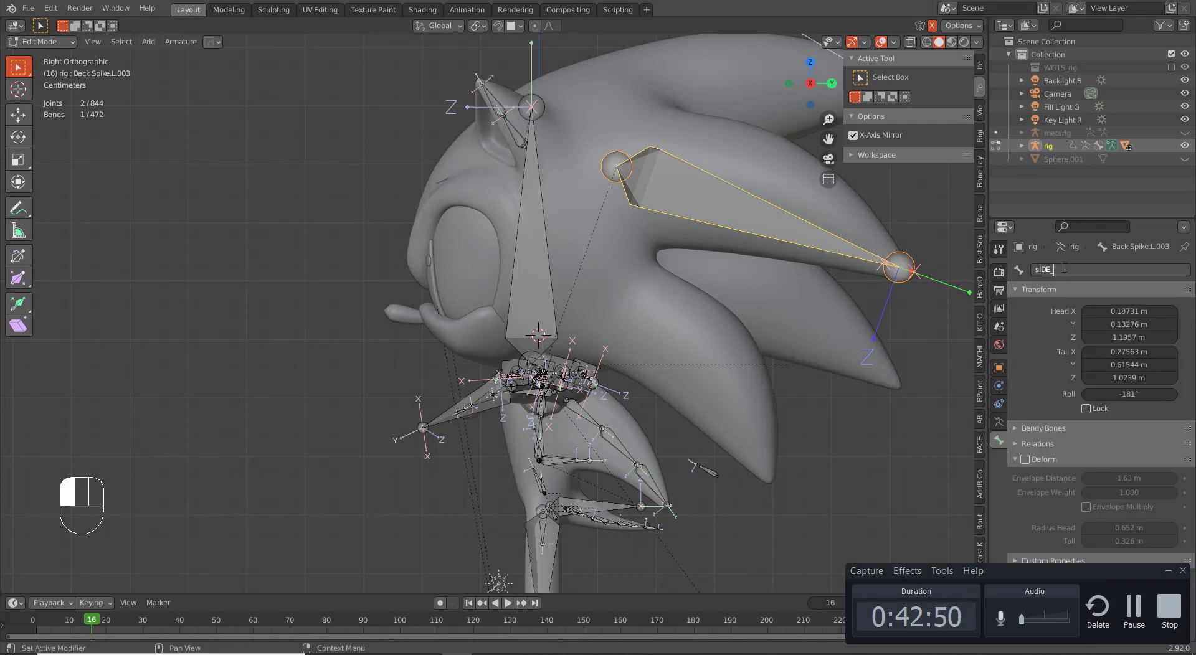
key("BackSpace")
key("BackSpace")
key("BackSpace")
key("BackSpace")
type("Side_Qui")
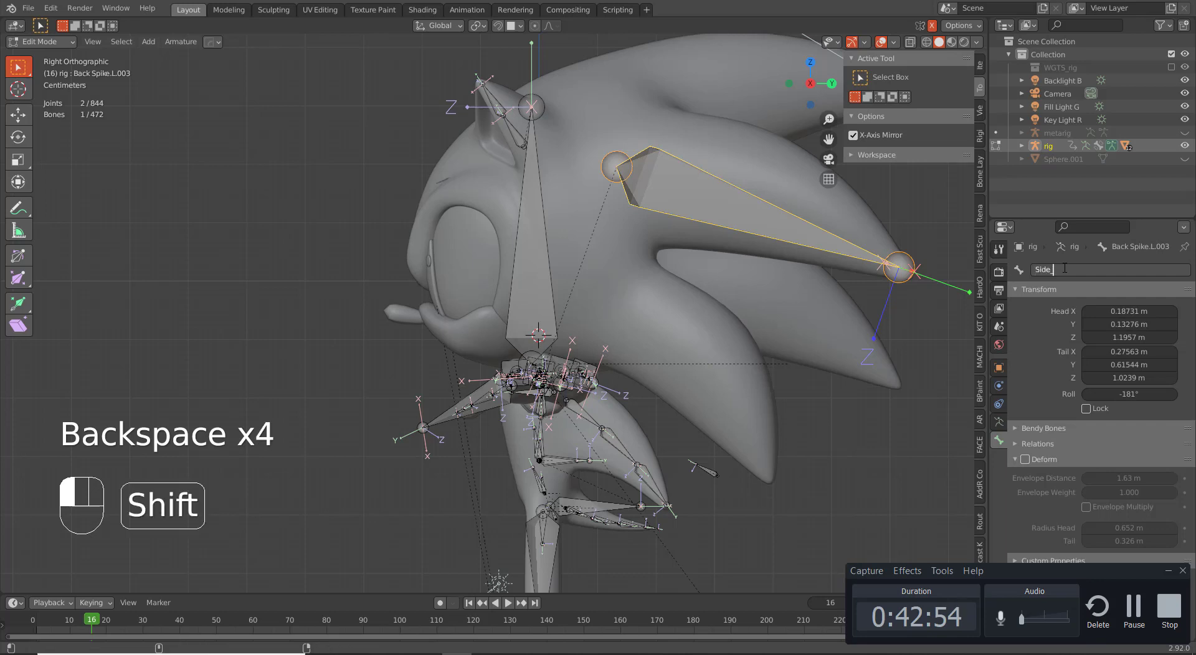
type("ll_Top.L")
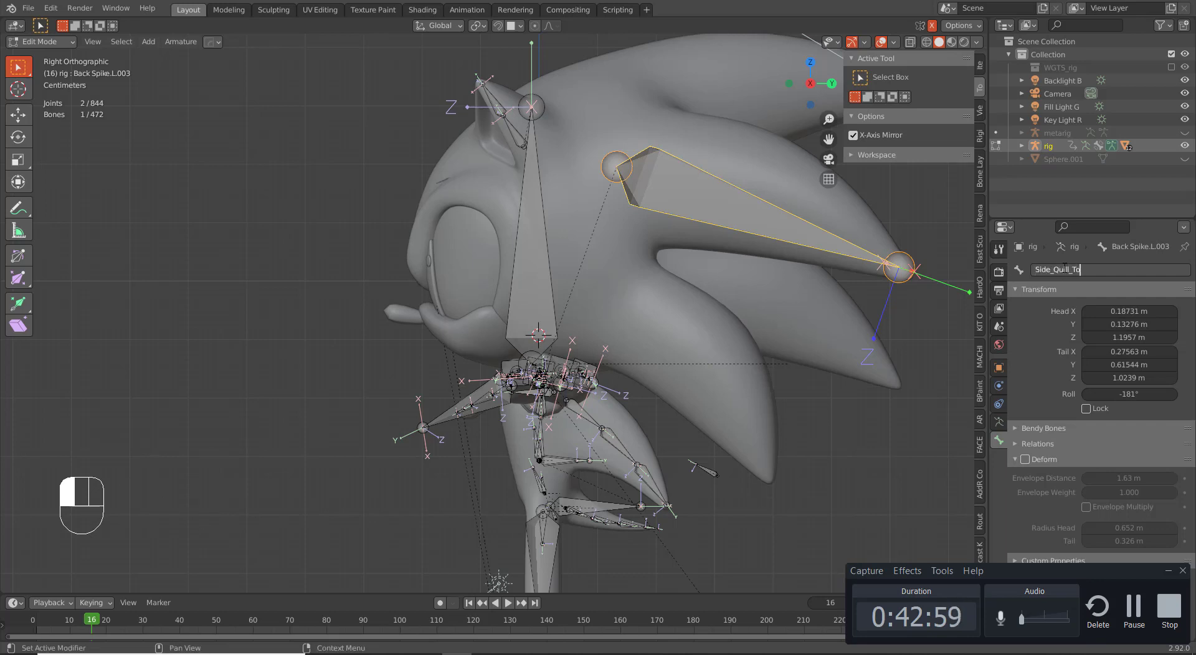
key("Return")
Step: Rename the mirrored upper side quill bone as Side_Quill_Top.R, reusing the left bone's name
key("ctrl+c")
middle_click_drag(748, 219, 743, 241)
scroll(743, 240, "down", 1)
left_click(738, 203)
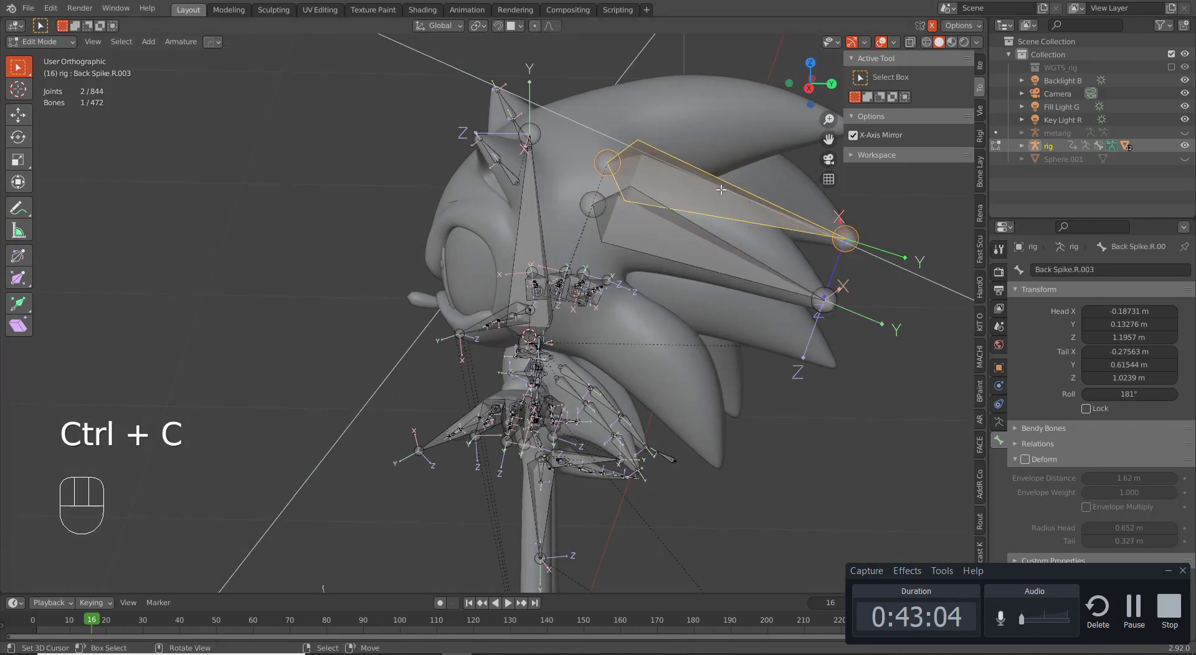
double_click(1108, 268)
key("ctrl+v")
key("BackSpace")
type("R")
key("Return")
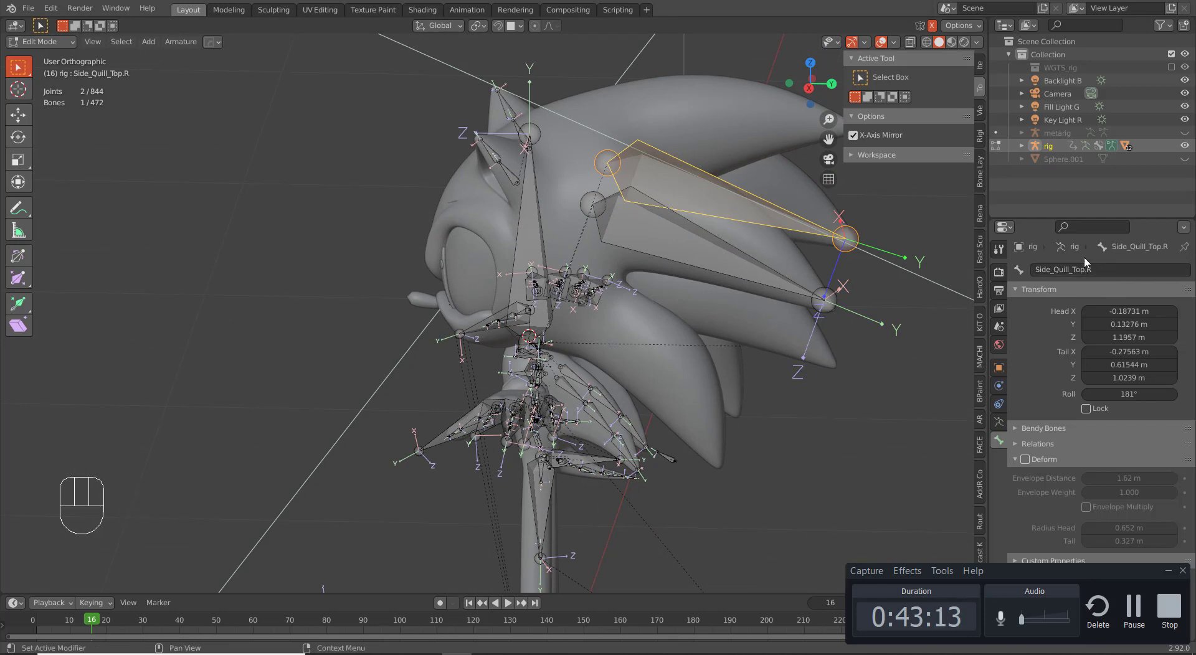
Step: Duplicate the upper side quill bone into the lower side quill, with head near Y 0.119, Z 0.969 m and tail near Y 0.394, Z 0.648 m
key("KP_3")
key("shift+d")
left_click(680, 380)
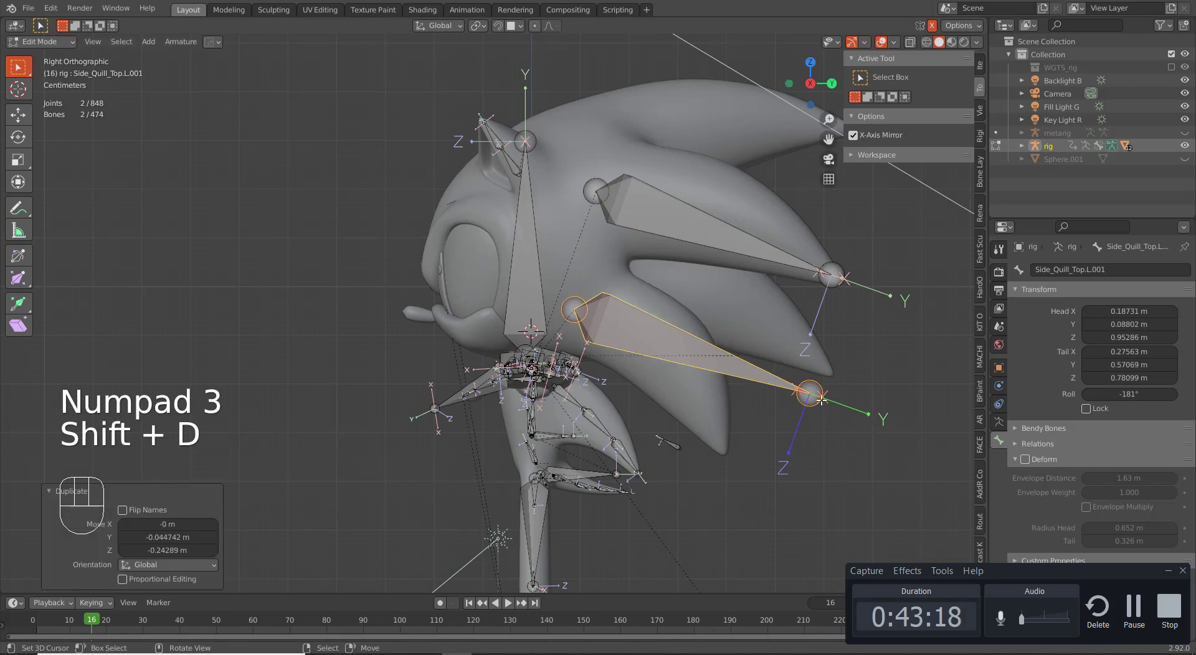
right_click(809, 392)
key("g")
left_click(723, 457)
right_click(579, 308)
key("g")
left_click(594, 300)
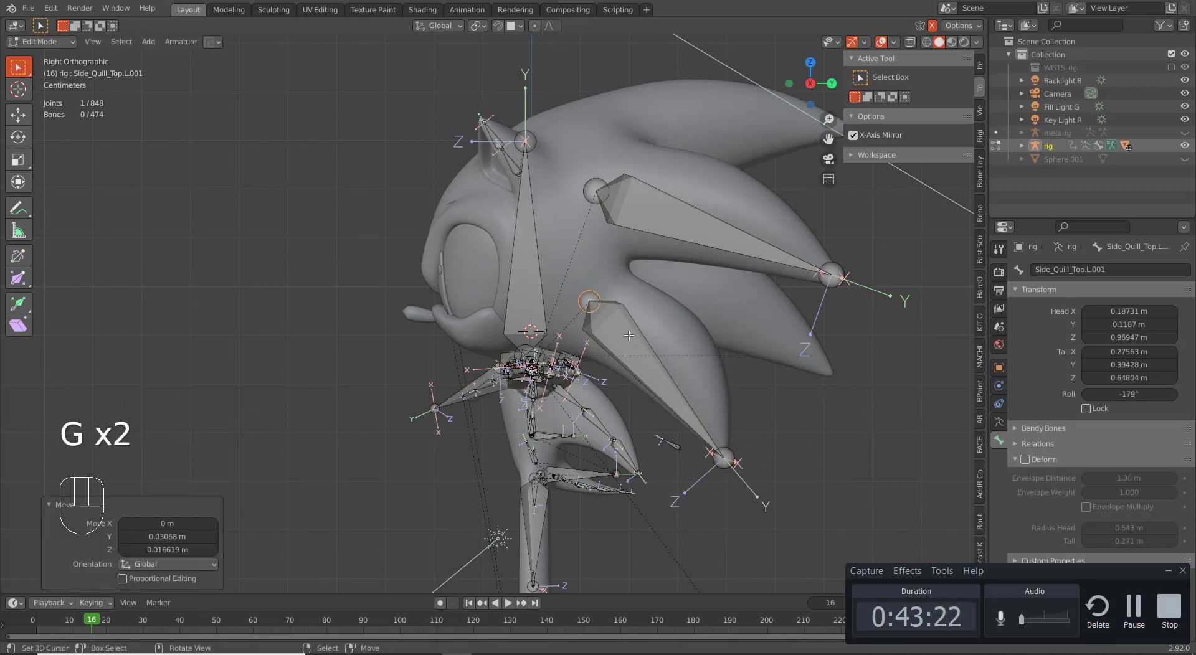
Step: Rename the left lower side quill bone as Side_Quill_Bottom.L
right_click(630, 337)
left_click(1053, 270)
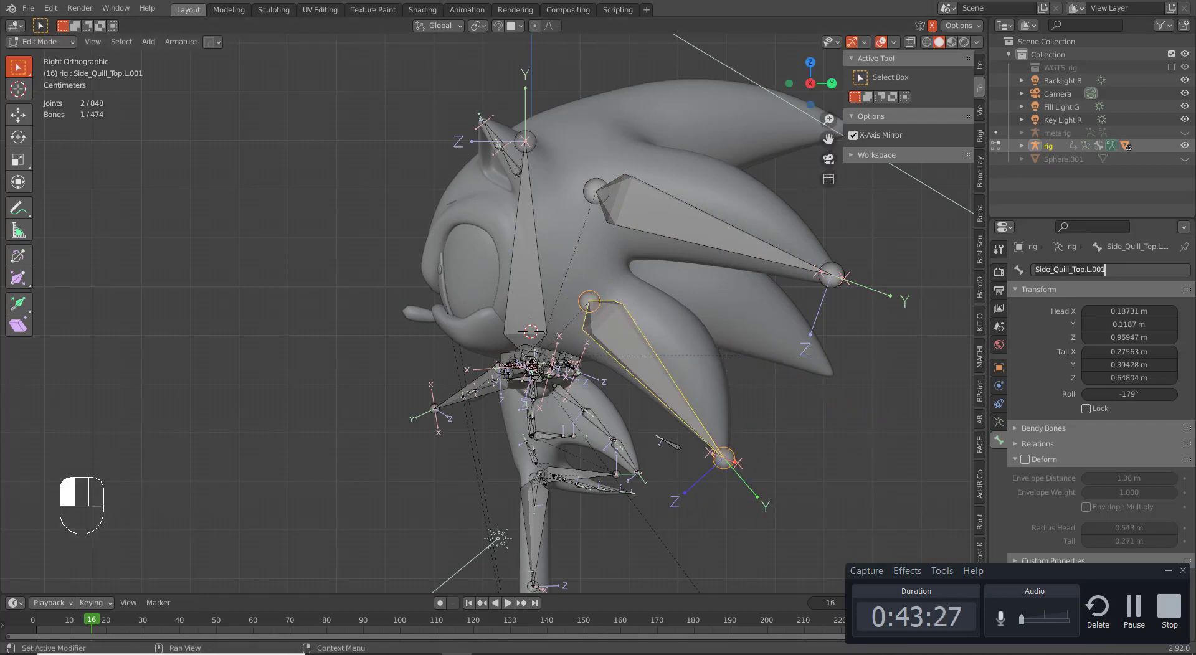
key("BackSpace")
key("BackSpace")
key("BackSpace")
key("BackSpace")
key("BackSpace")
key("BackSpace")
key("BackSpace")
key("BackSpace")
type("Bottom.L")
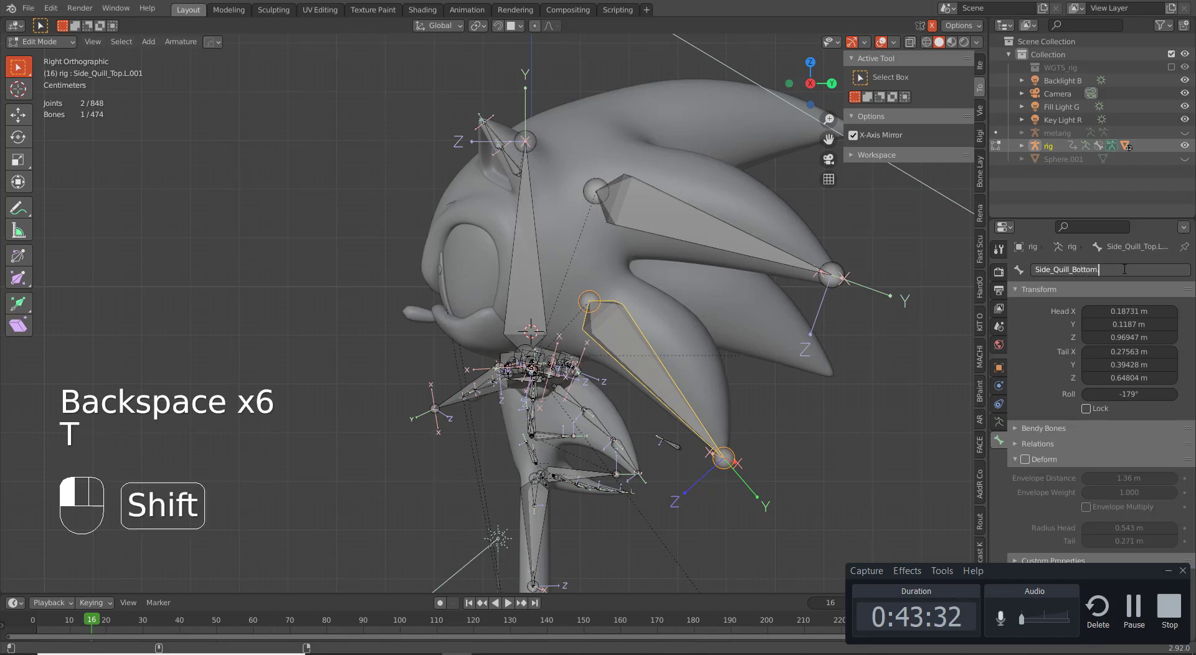
key("Return")
Step: Rename the mirrored lower side quill bone as Side_Quill_Bottom.R, reusing the left bone's name
key("ctrl+c")
middle_click_drag(720, 324, 697, 341)
right_click(723, 374)
left_click(1070, 269)
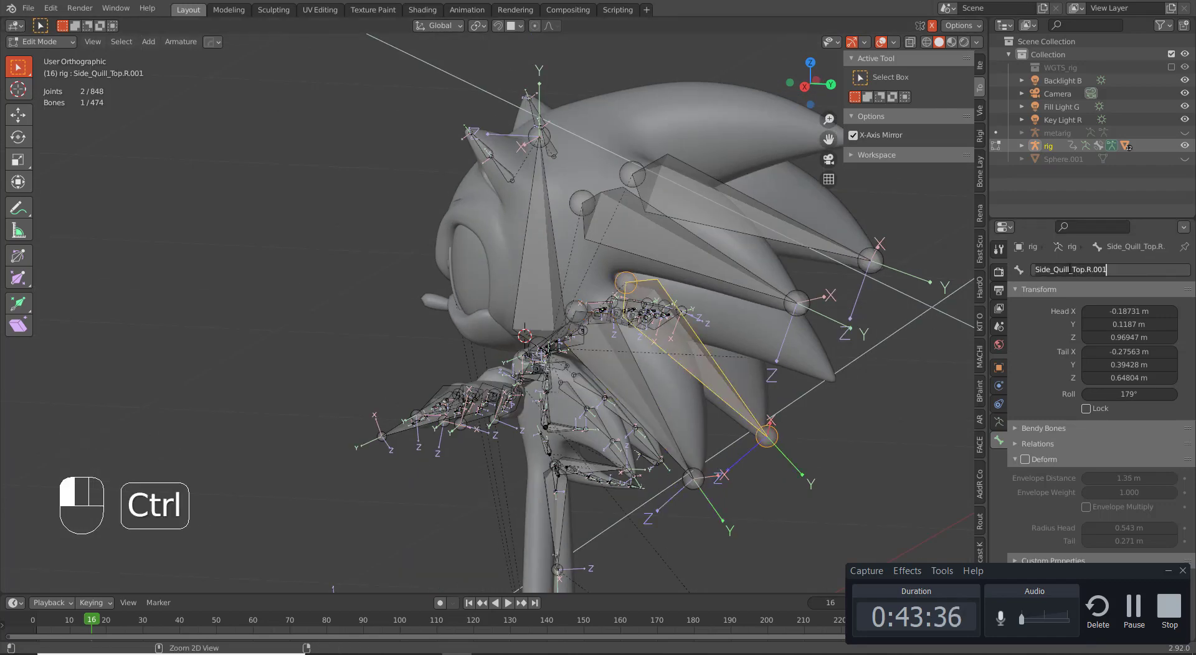
key("ctrl+v")
key("BackSpace")
type("R")
key("Return")
Step: Duplicate the centred Tail_master bone onto the back of the head in side view, with its head near Y 0.146, Z 1.034 m
key("KP_1")
key("KP_3")
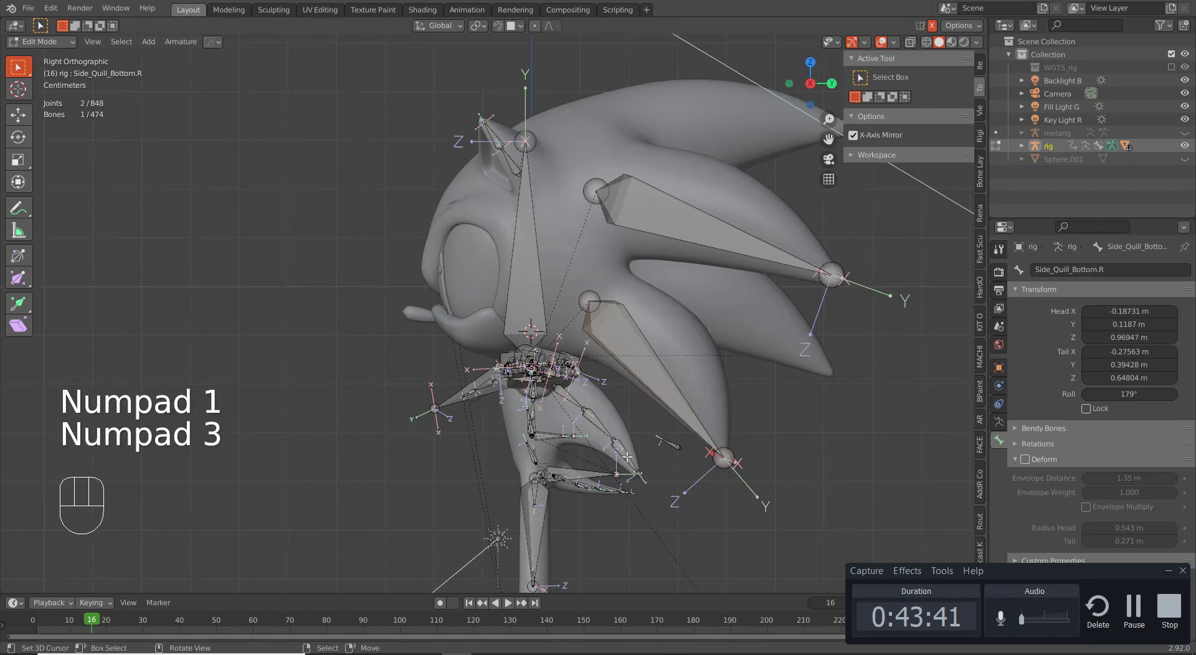
scroll(579, 408, "up", 4)
middle_click_drag(579, 408, 510, 131, "shift")
scroll(623, 374, "up", 3)
right_click(649, 435)
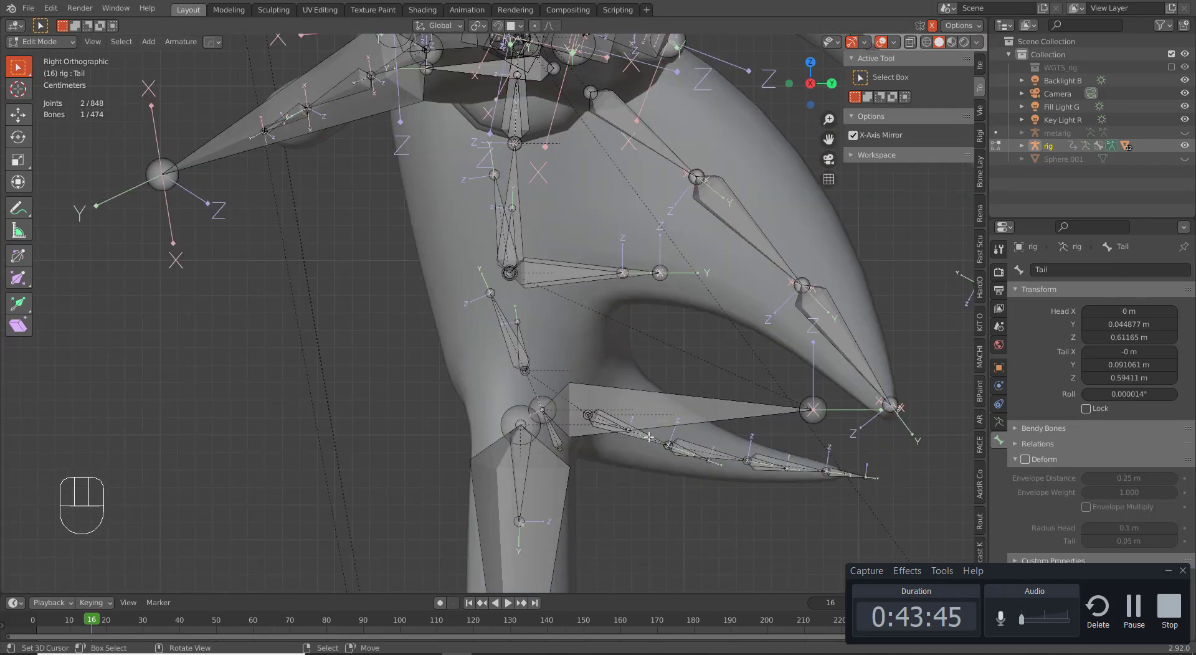
scroll(649, 435, "down", 5)
middle_click_drag(626, 379, 617, 471, "shift")
scroll(616, 471, "down", 2)
key("shift+d")
left_click(588, 210)
Step: Fit the copied bone inside the bottom middle quill, with head near Y 0.159, Z 1.044 m and tail near Y 0.613, Z 0.828 m
right_click(590, 212)
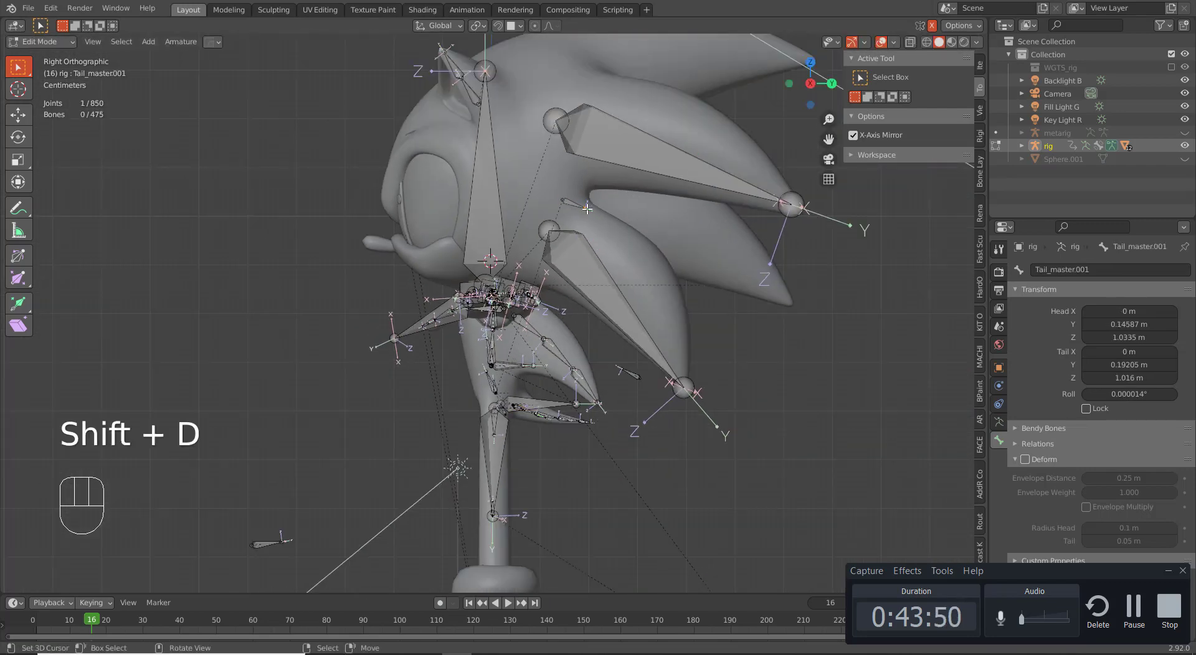
key("g")
left_click(798, 302)
right_click(557, 198)
key("g")
left_click(564, 192)
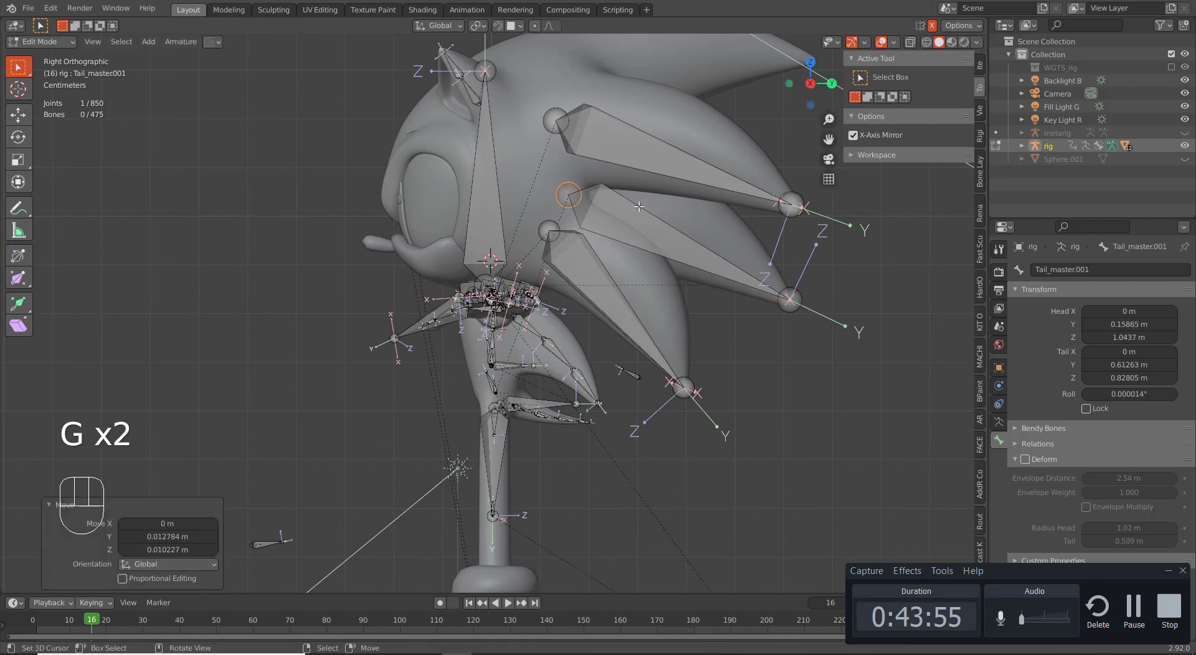
Step: Duplicate the bottom middle quill bone into the top quill, with head near Y 0.160, Z 1.296 m and tail near Y 0.662, Z 1.324 m
right_click(676, 238)
middle_click_drag(775, 284, 749, 339, "shift")
key("shift+d")
left_click(749, 216)
key("g")
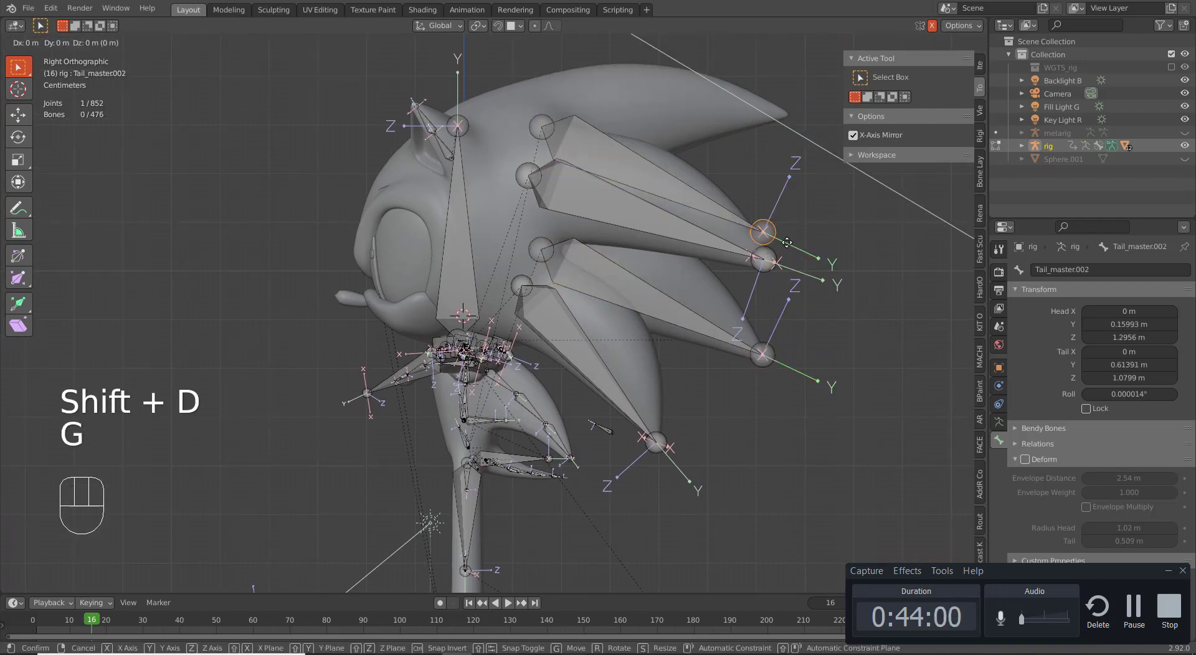
left_click(773, 96)
Step: Rename the centred bone in the uppermost quill as Top_Quill
left_click(1072, 275)
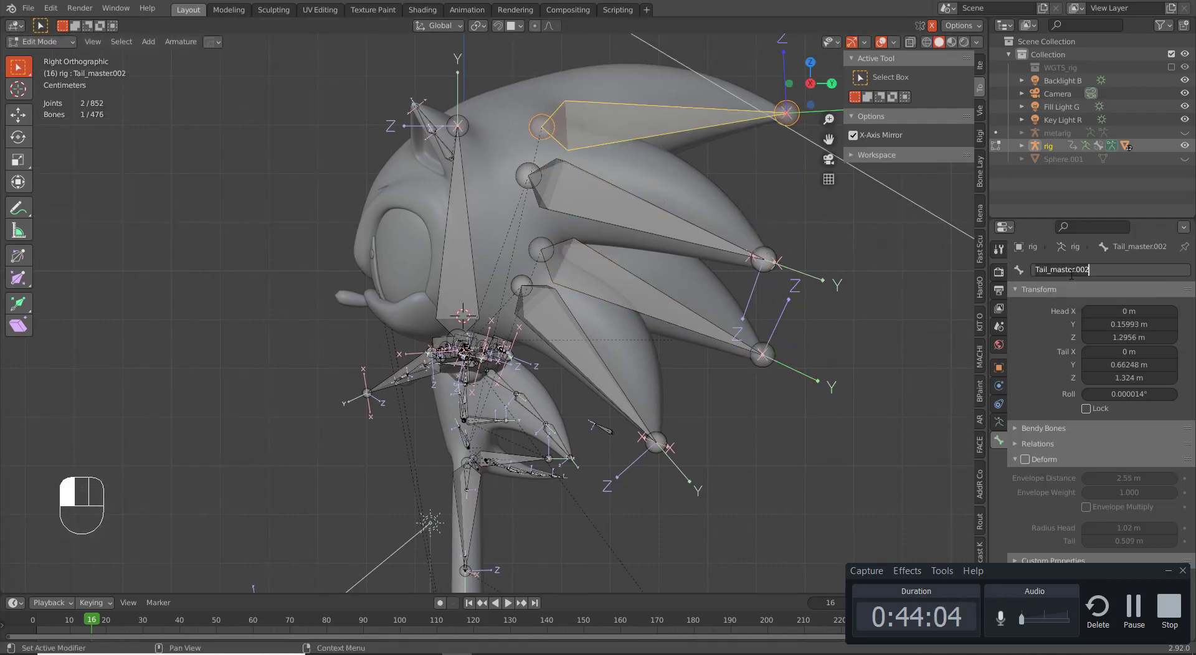
type("Top")
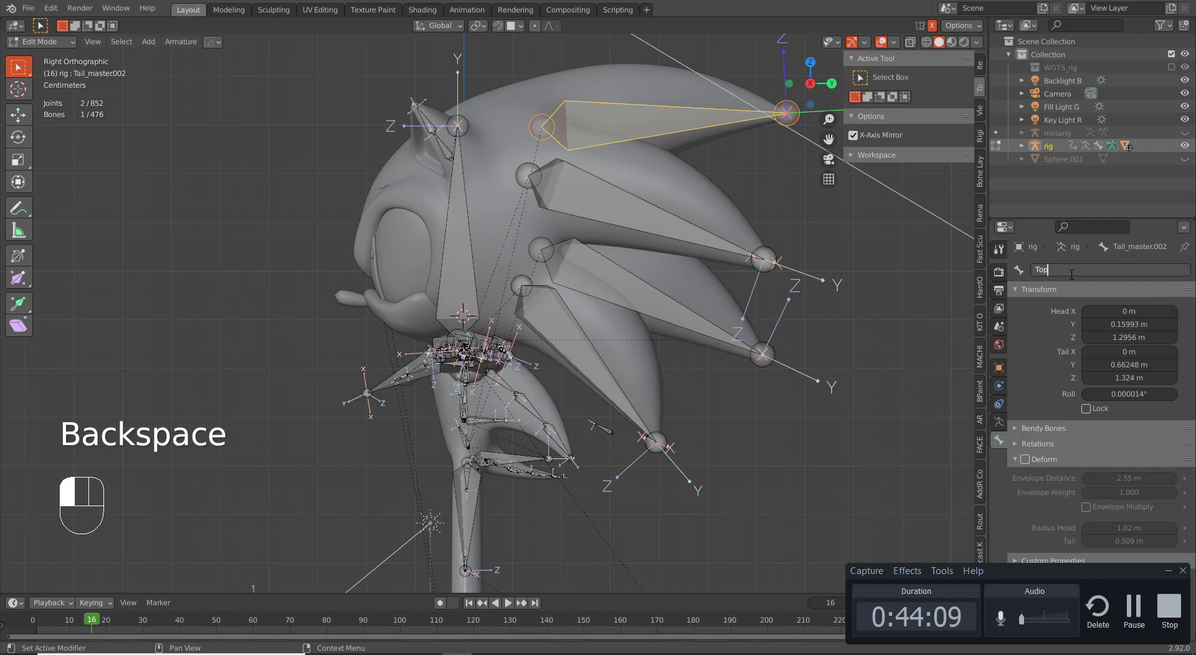
type("_Quill")
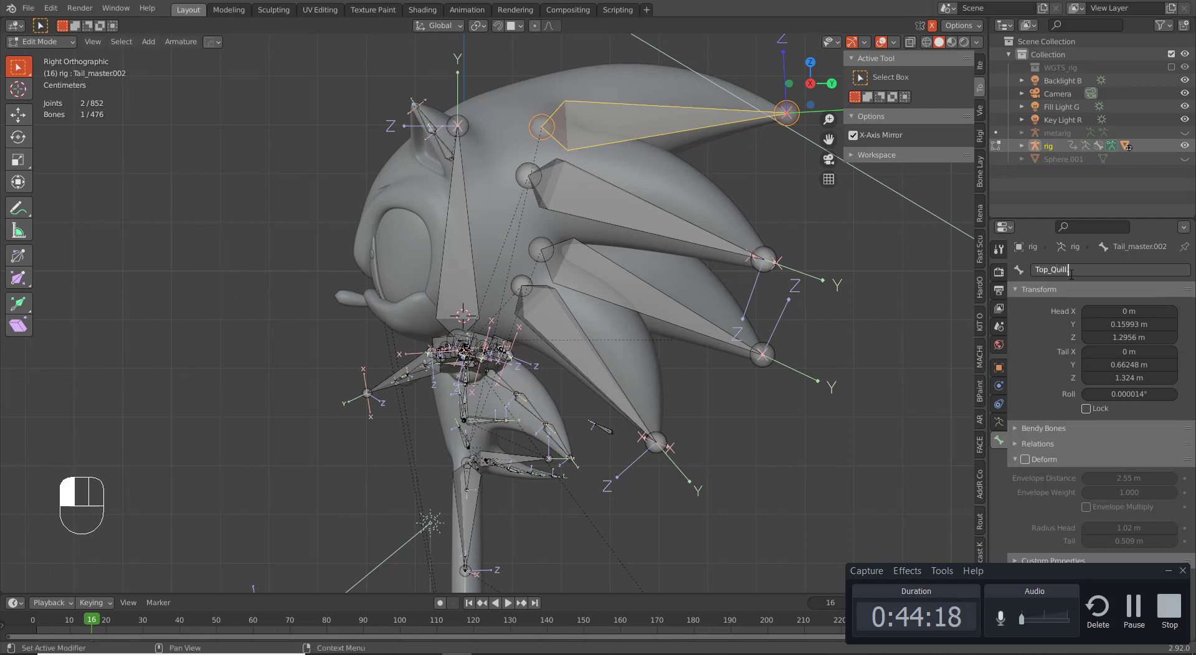
key("Return")
Step: Rename the centred bone in the bottom middle quill as Bottom Quill_Mid
left_click(631, 285)
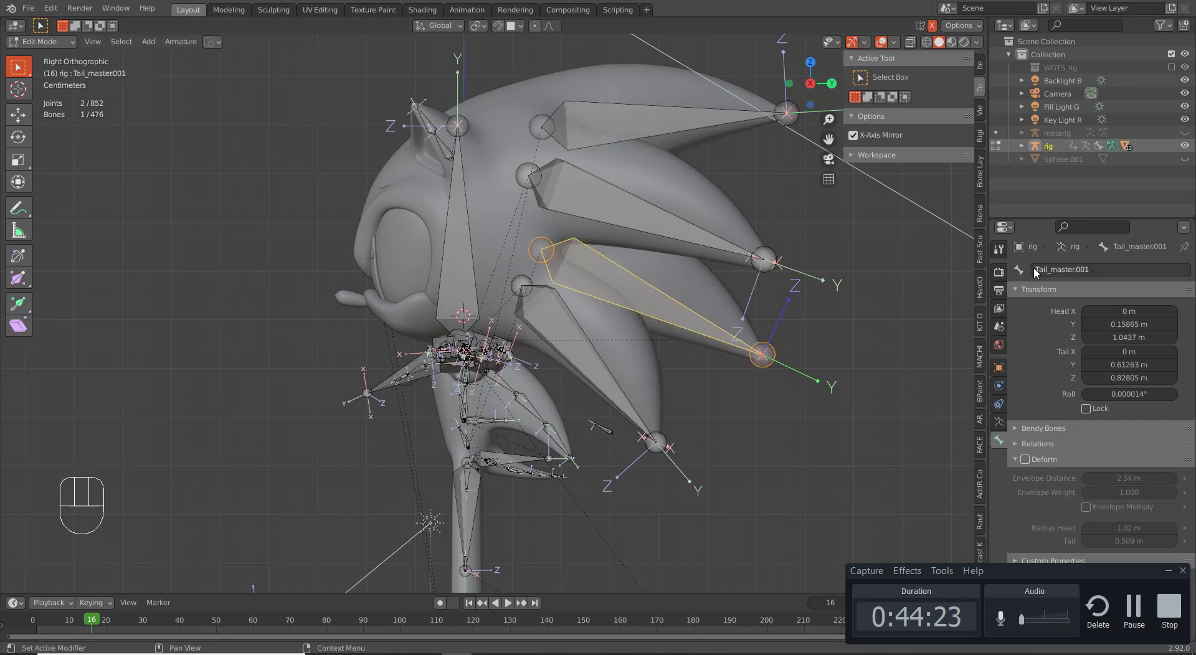
left_click(1041, 269)
type("Bottom Quil")
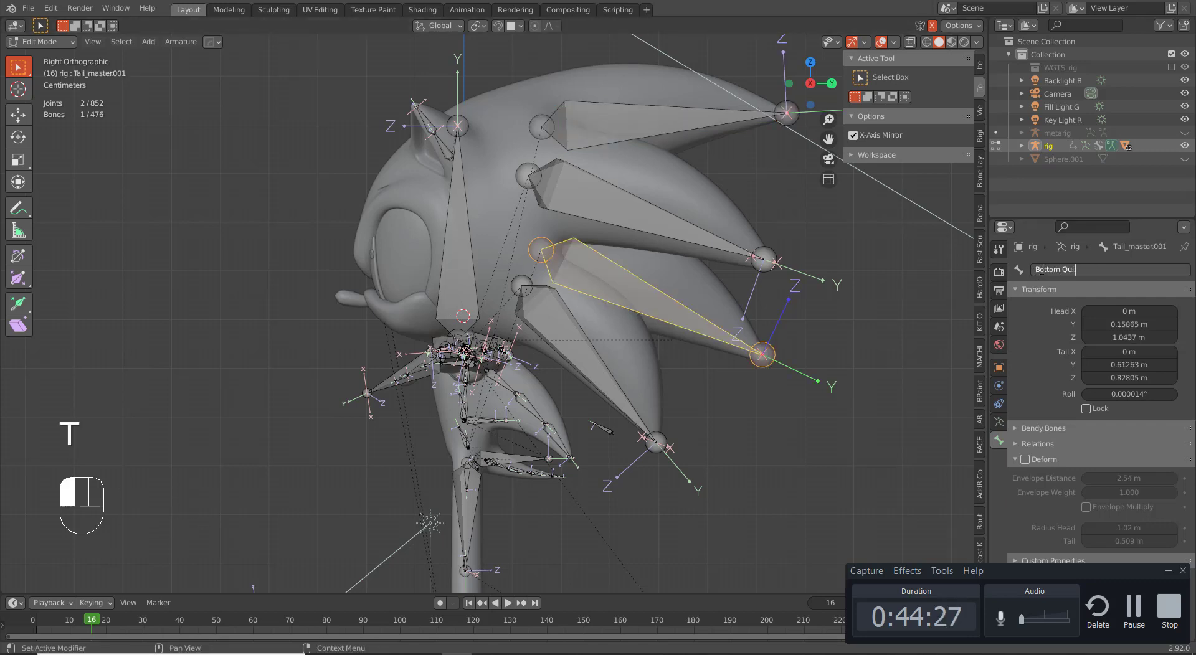
type("l_Mid")
key("Return")
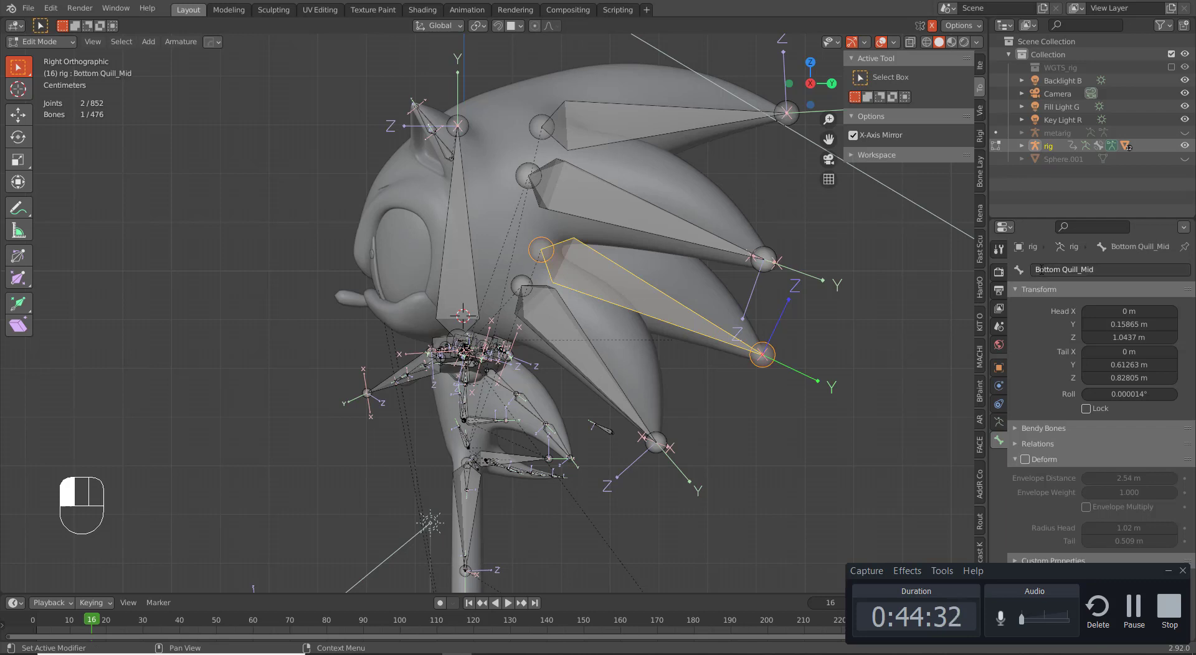
Step: Append _Mid to the uppermost quill bone's name so that it reads Top_Quill_Mid
left_click(670, 221)
left_click(648, 132)
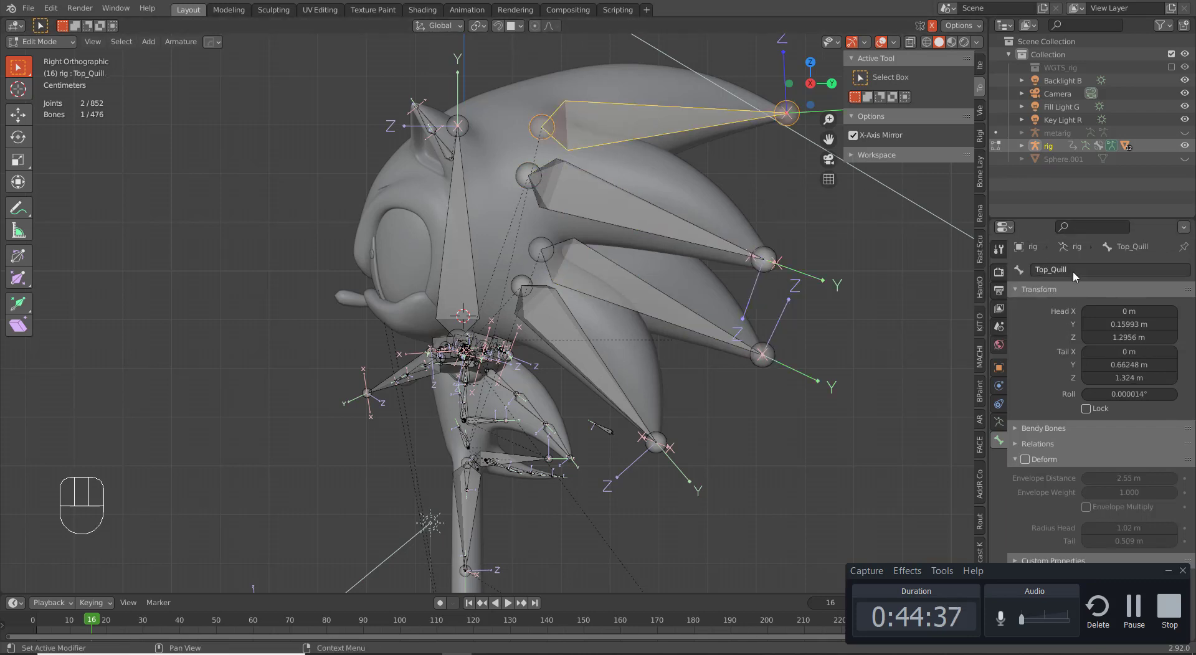
left_click(1074, 270)
type("_Mid")
key("Return")
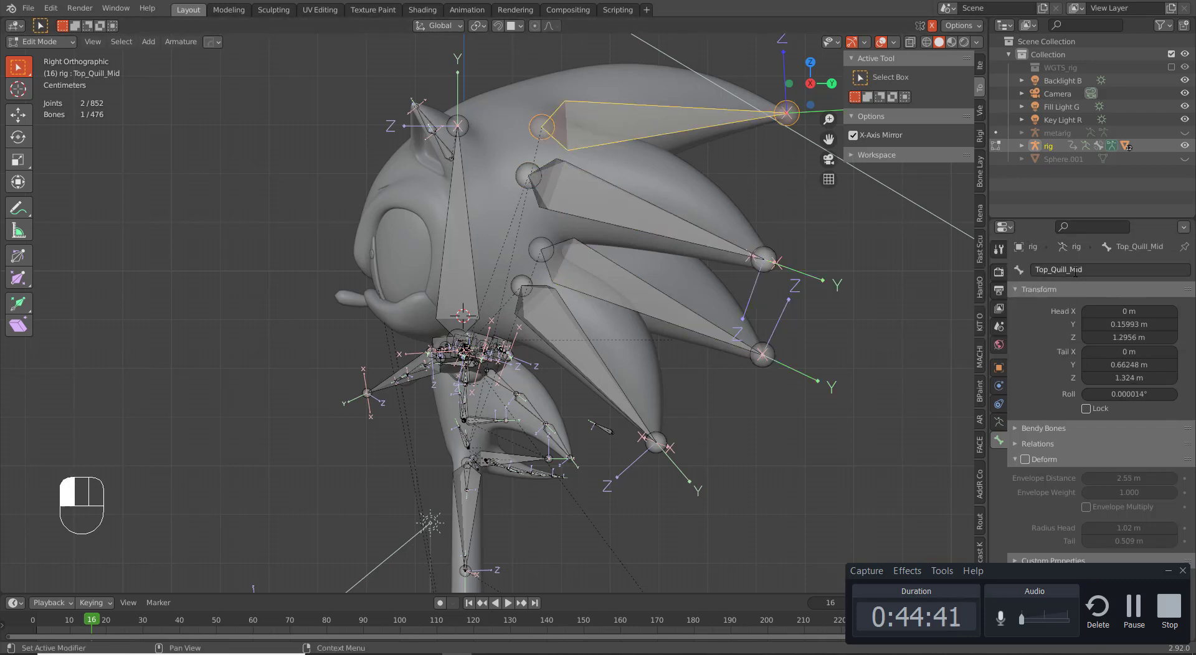
key("shift")
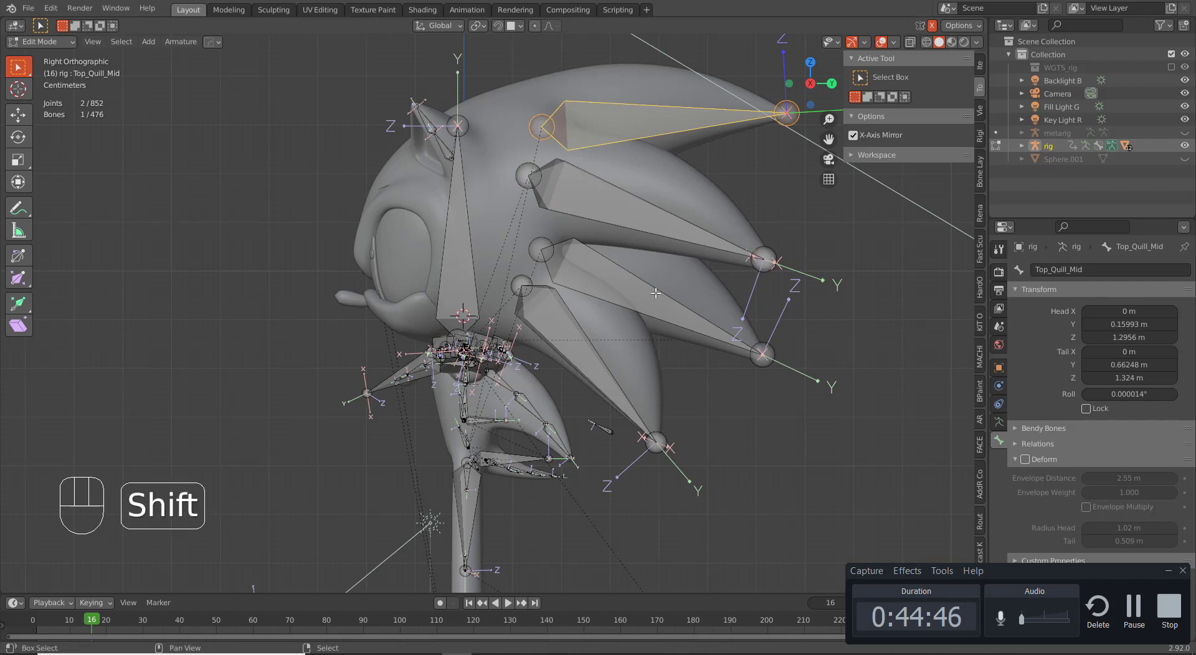
left_click(655, 293, "shift")
left_click(577, 357, "shift")
left_click(659, 215, "shift")
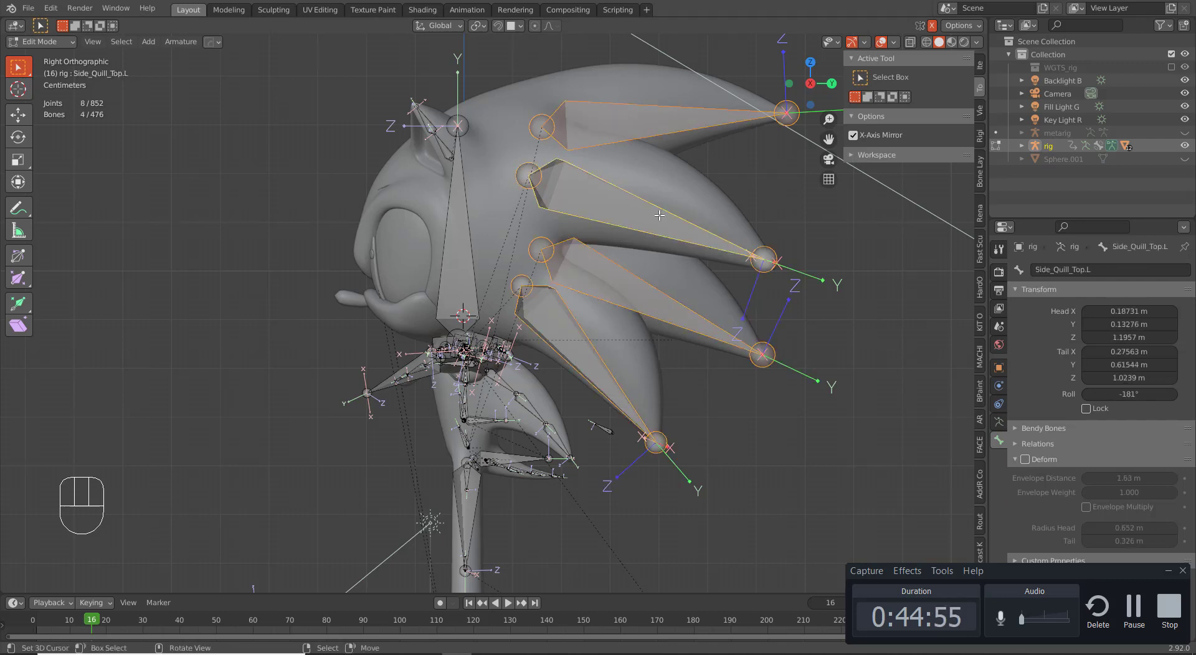
key("w")
Step: Enable Deform on Top_Quill_Mid, Bottom Quill_Mid and the upper and lower side quill bones
right_click(685, 120)
middle_click_drag(716, 149, 707, 163)
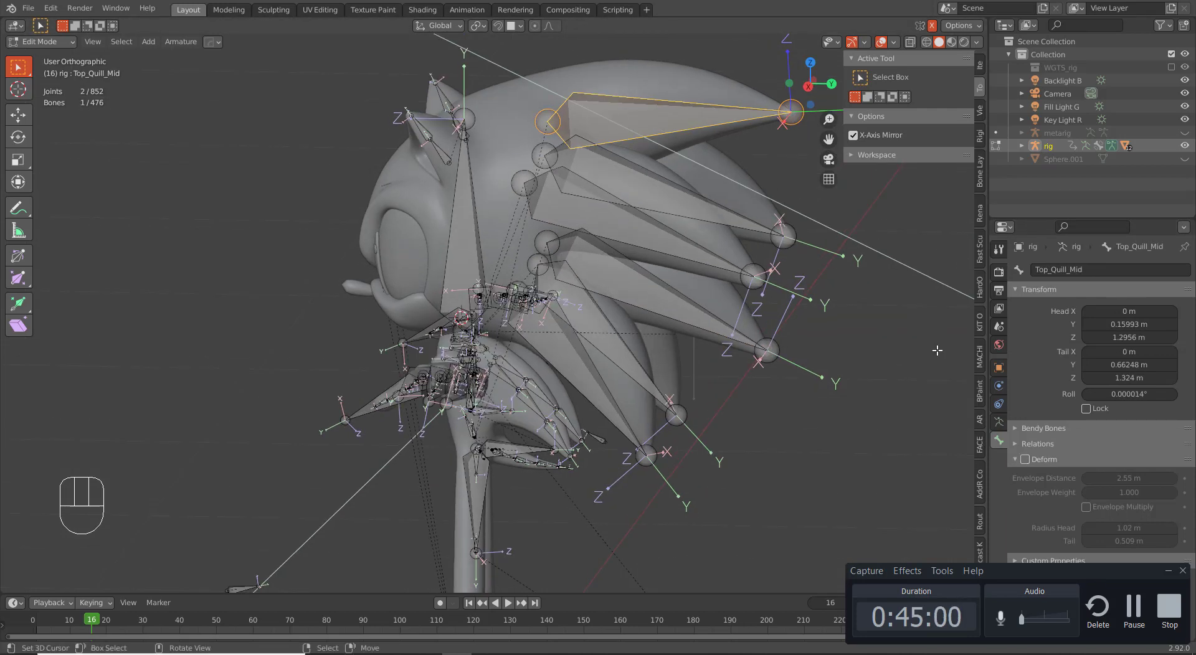
left_click(1025, 460)
right_click(688, 207)
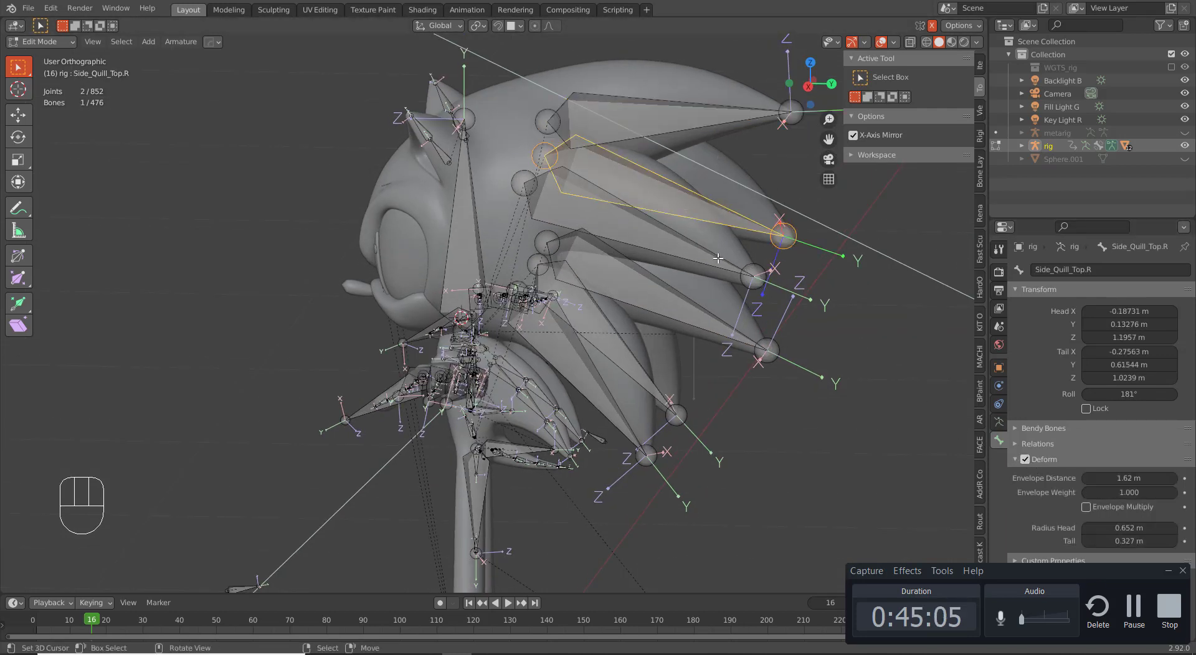
right_click(773, 352)
left_click(1025, 460)
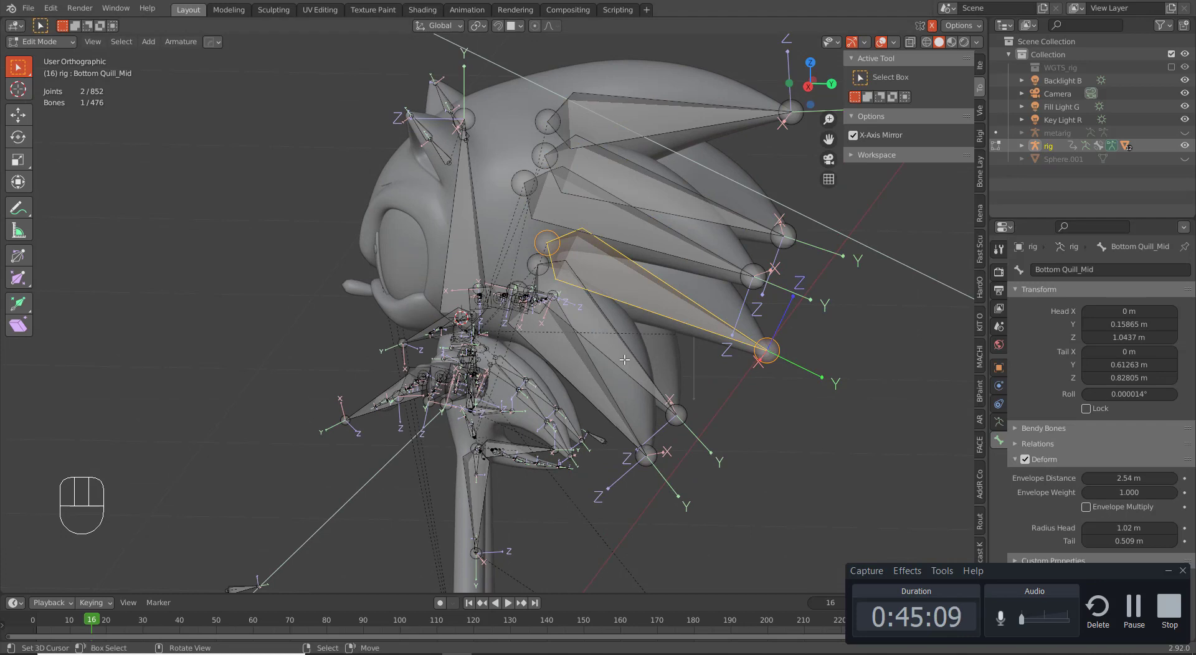
right_click(633, 365)
right_click(613, 396)
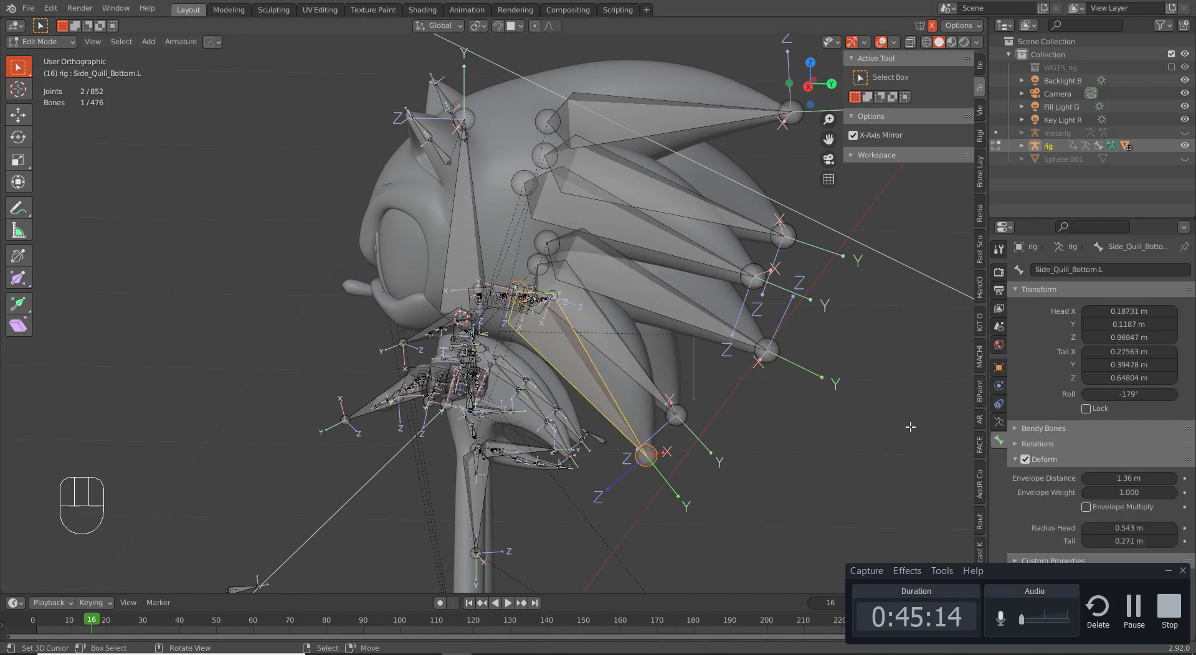
Step: Subdivide the two side quill bones and the two middle quill bones together, using two cuts
key("KP_3")
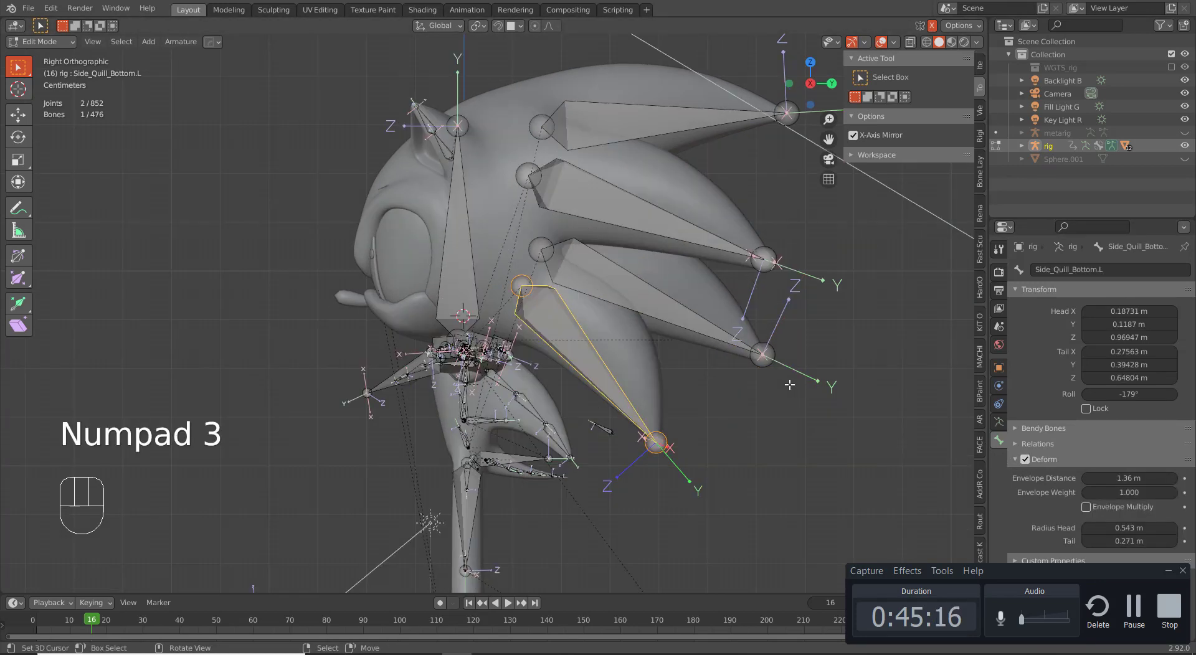
right_click(646, 304, "shift")
right_click(644, 218, "shift")
right_click(660, 122, "shift")
key("w")
left_click(695, 135)
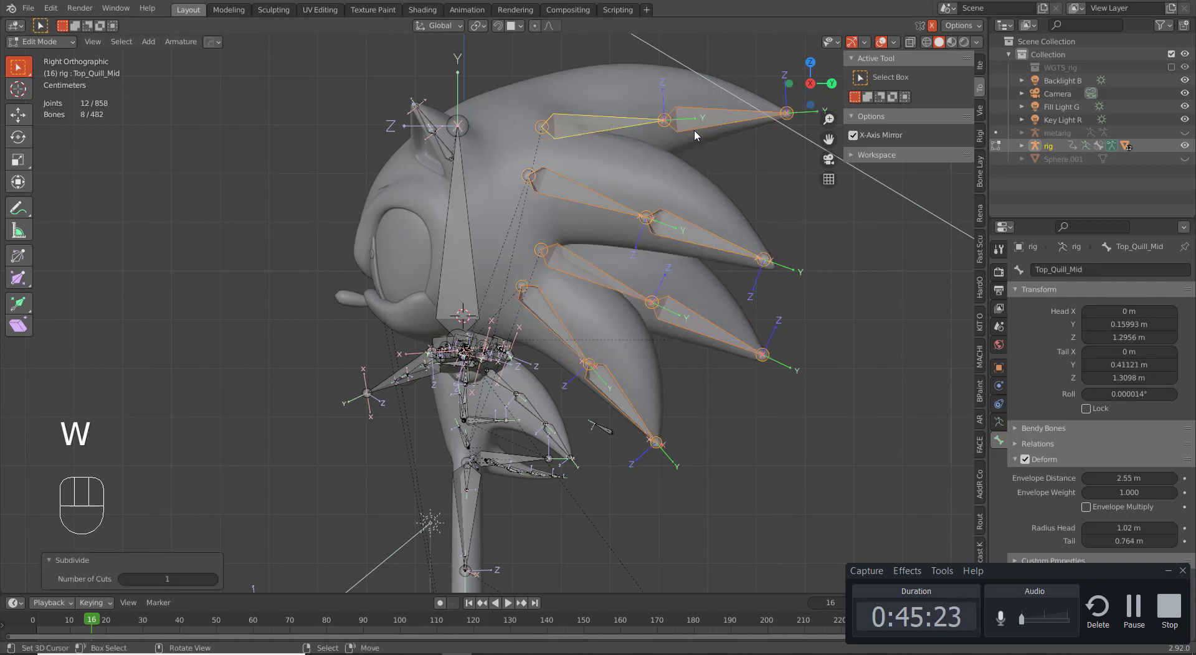
left_click(214, 580)
Step: Raise the middle bones of the four quill chains together by about 0.04 m along the Z axis
right_click(660, 131)
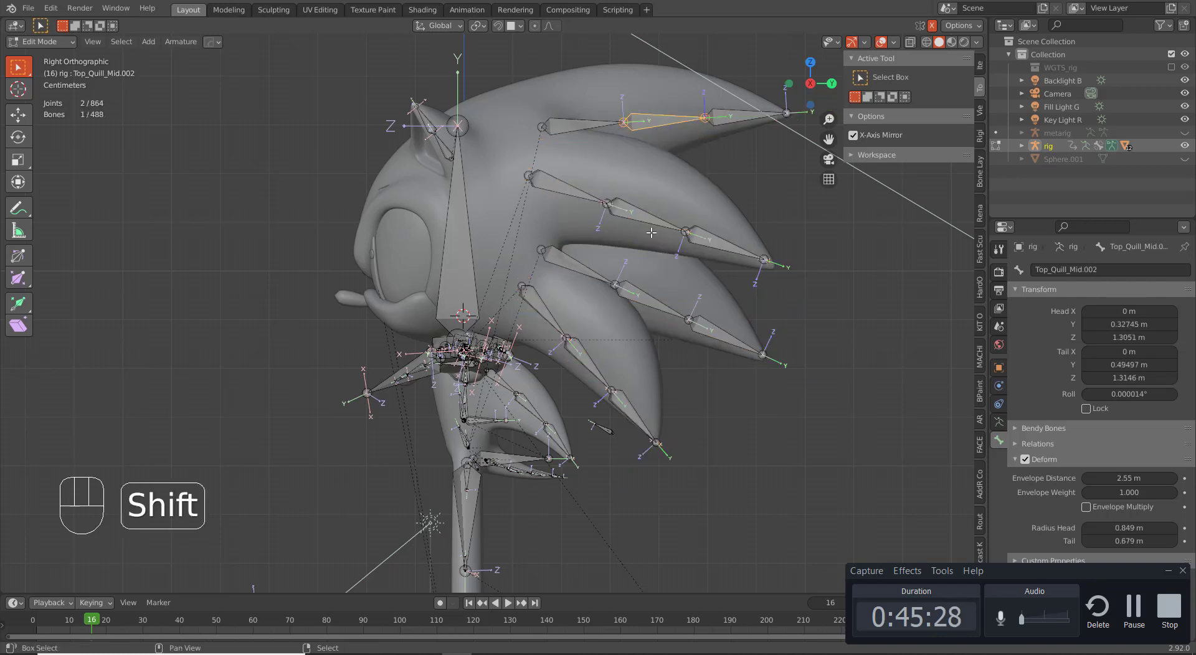
right_click(647, 218, "shift")
right_click(651, 302, "shift")
right_click(588, 364, "shift")
key("g")
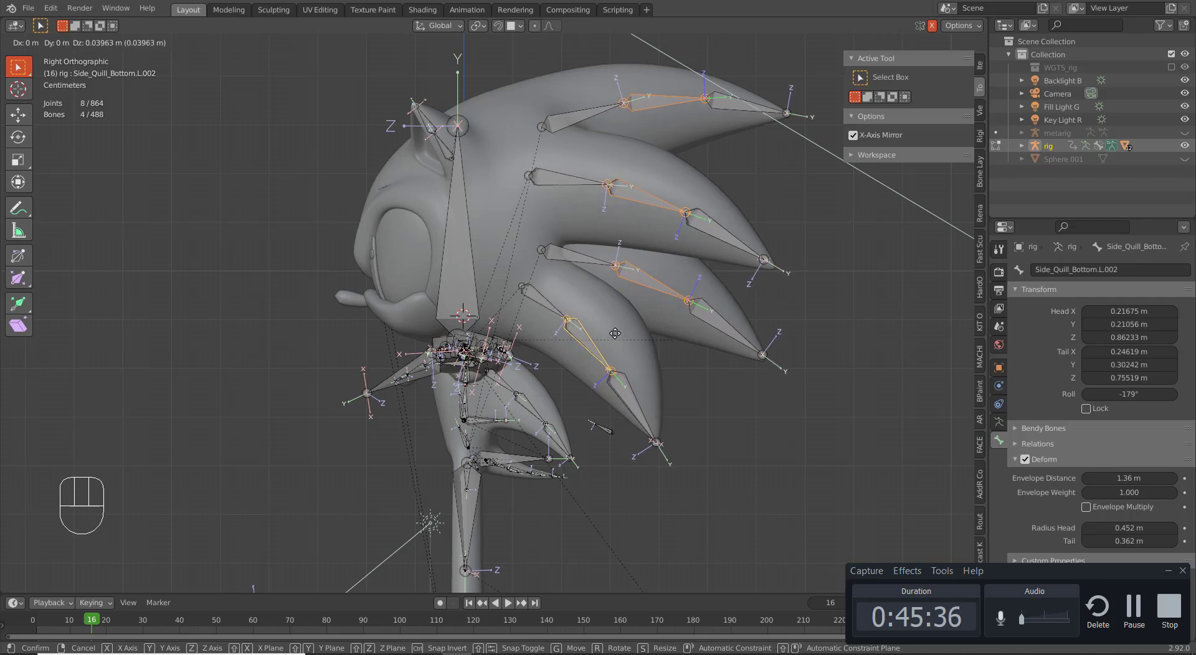
left_click(615, 333)
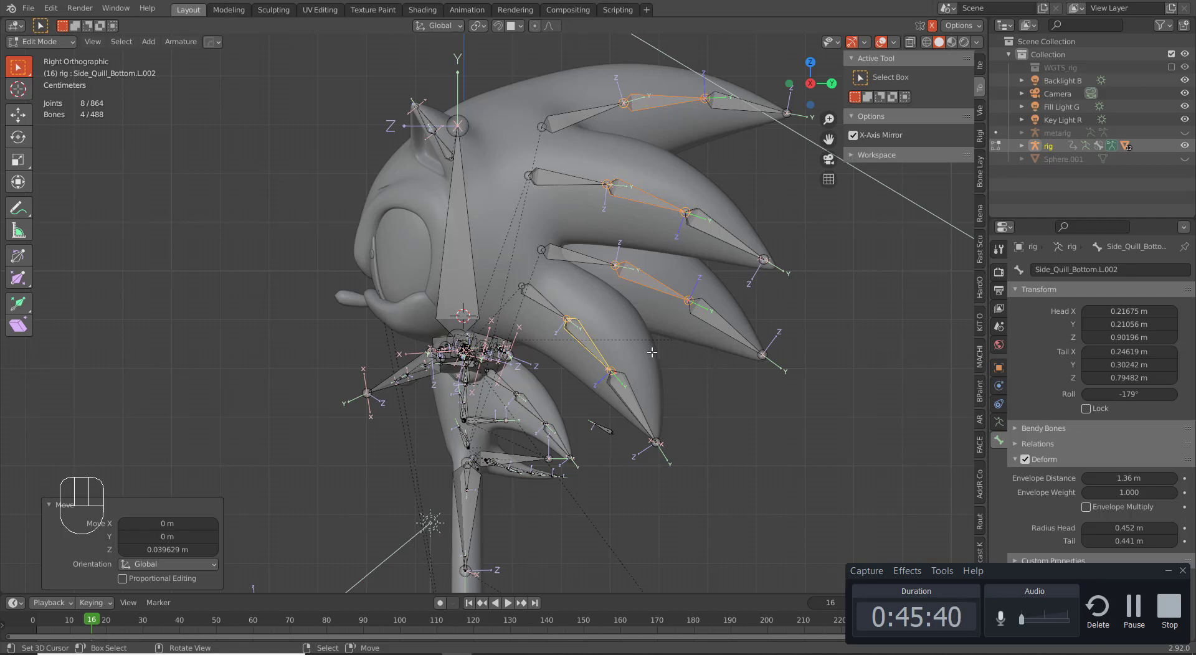
Step: Select the head mesh Plane.001 in Object Mode and delete all of its vertex groups
key("ctrl+Tab")
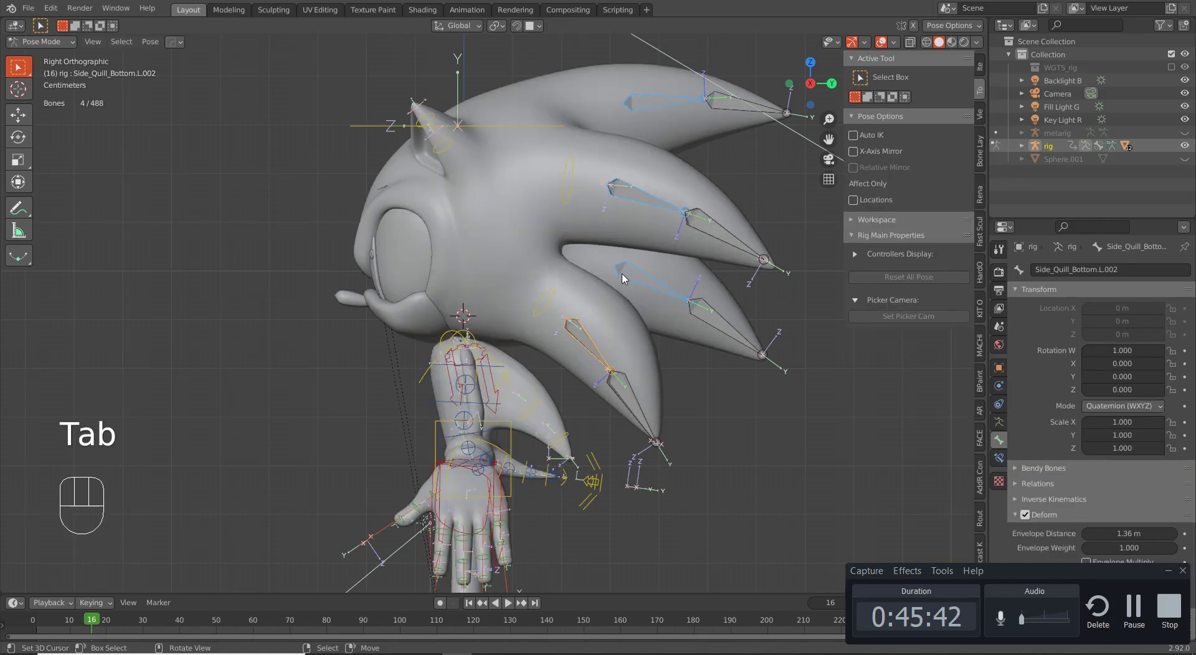
middle_click_drag(522, 291, 561, 306)
middle_click_drag(601, 251, 636, 259)
middle_click_drag(574, 236, 547, 287)
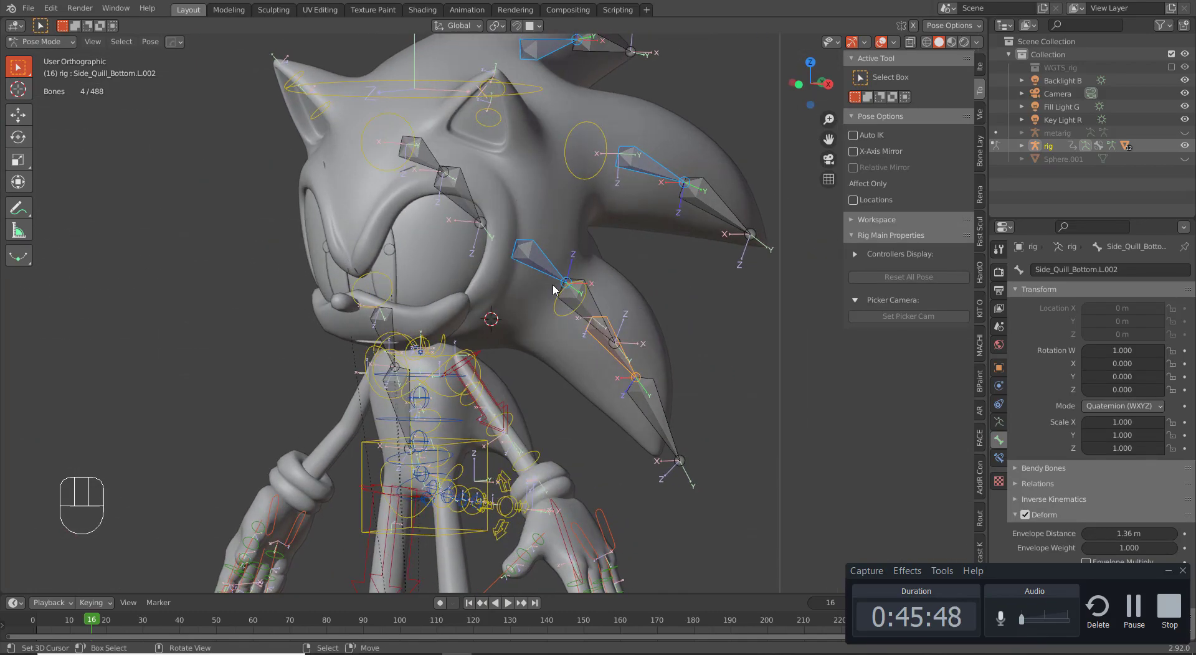
key("ctrl+Tab")
right_click(638, 343)
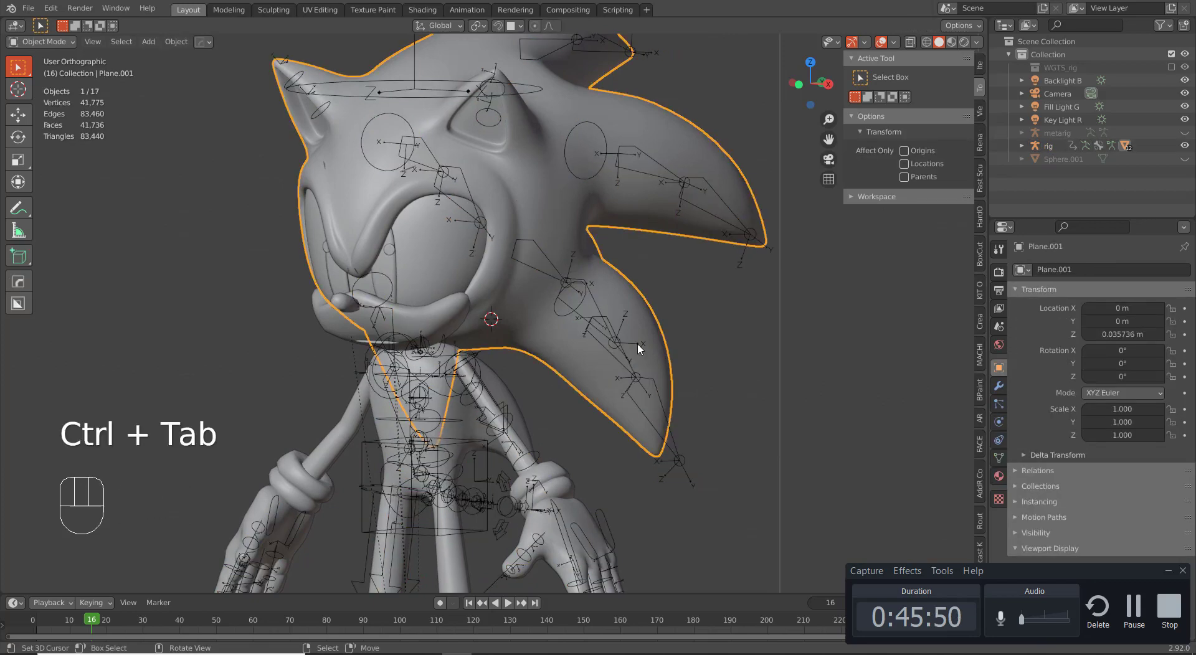
left_click(998, 456)
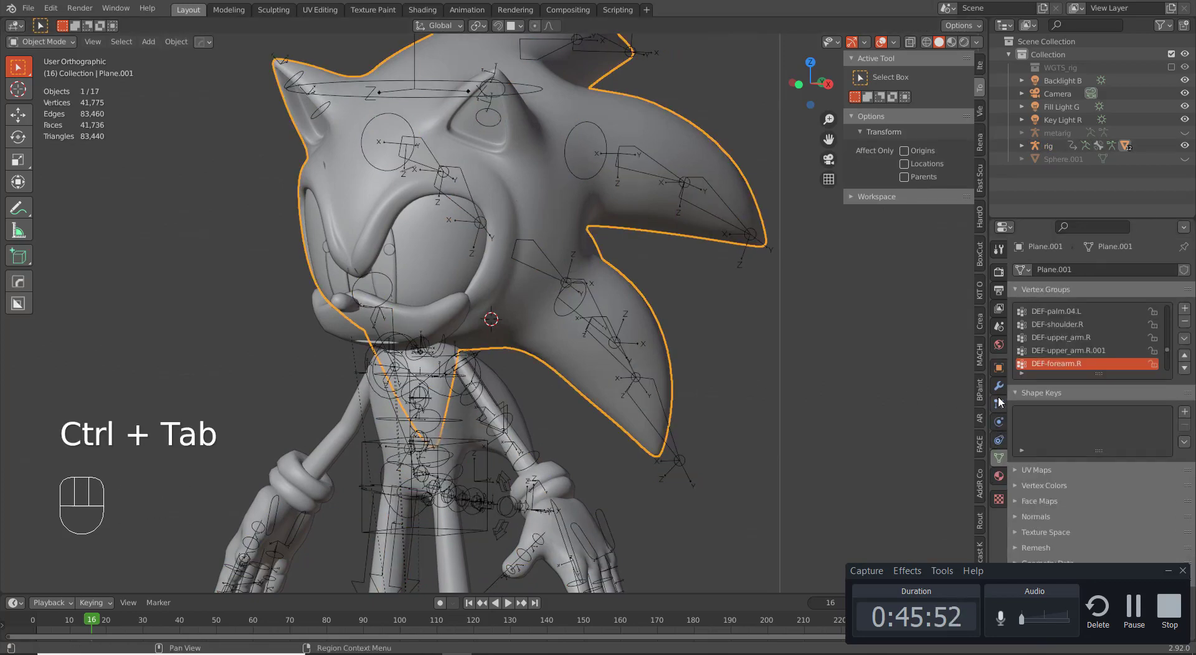
left_click(1184, 338)
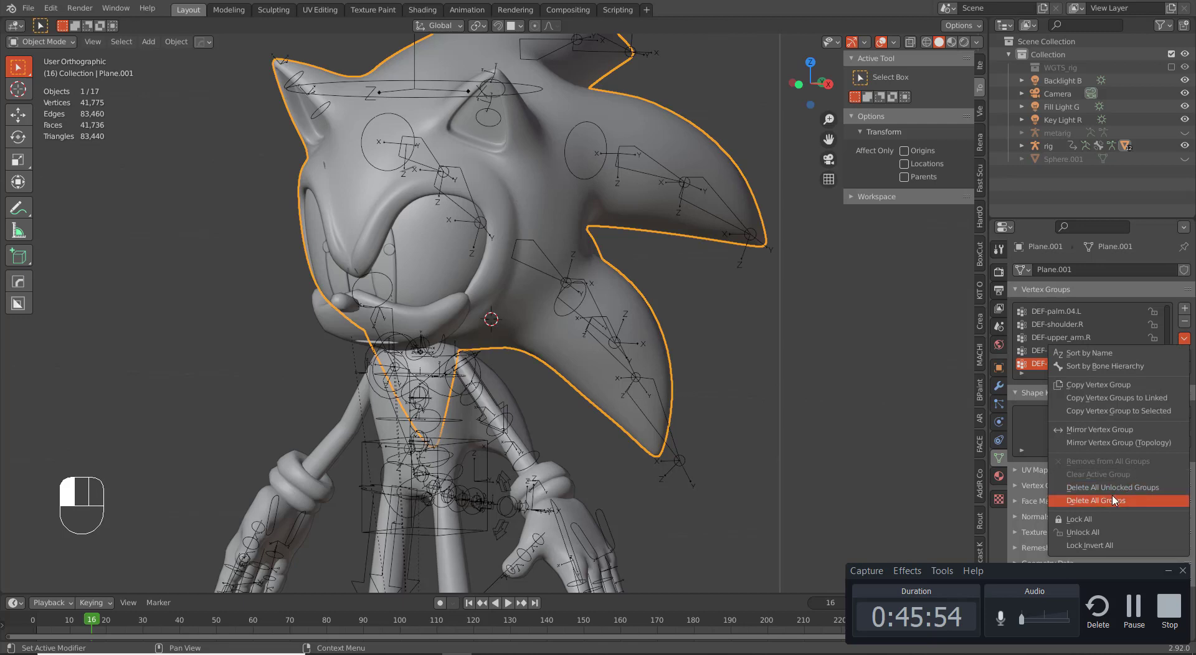
Step: Remove the existing Armature modifier from the head mesh
left_click(999, 386)
scroll(1146, 430, "down", 6)
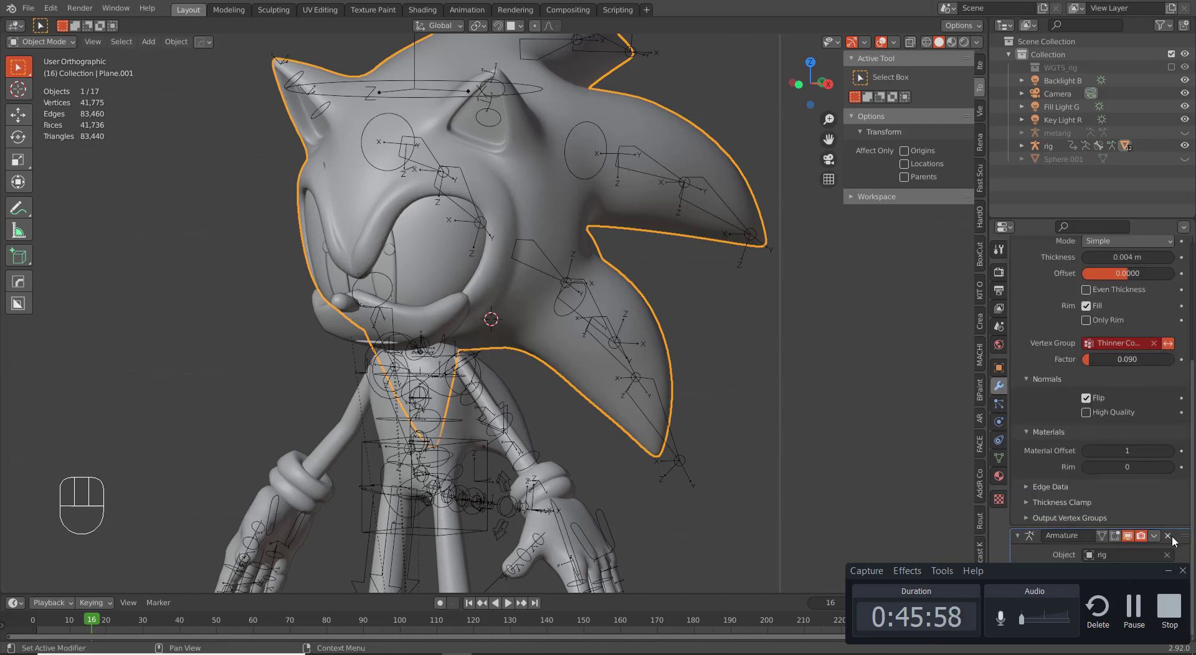
left_click(1168, 536)
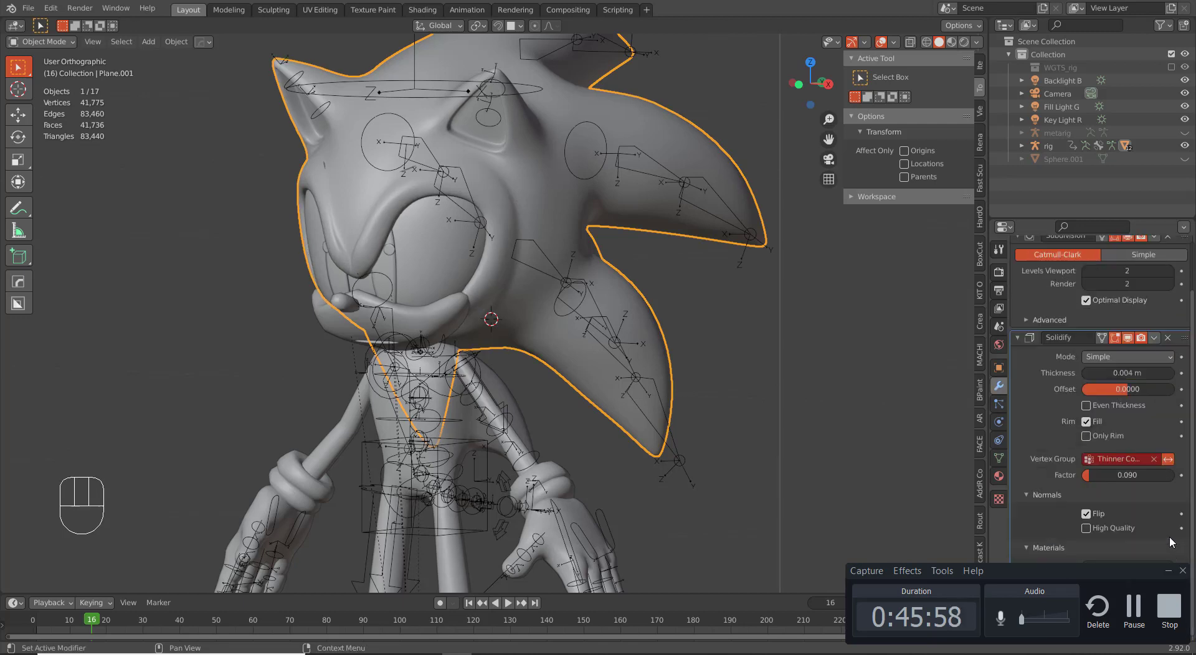
Step: Parent the head mesh to the rig using Armature Deform With Automatic Weights
left_click(628, 372, "shift")
key("ctrl+p")
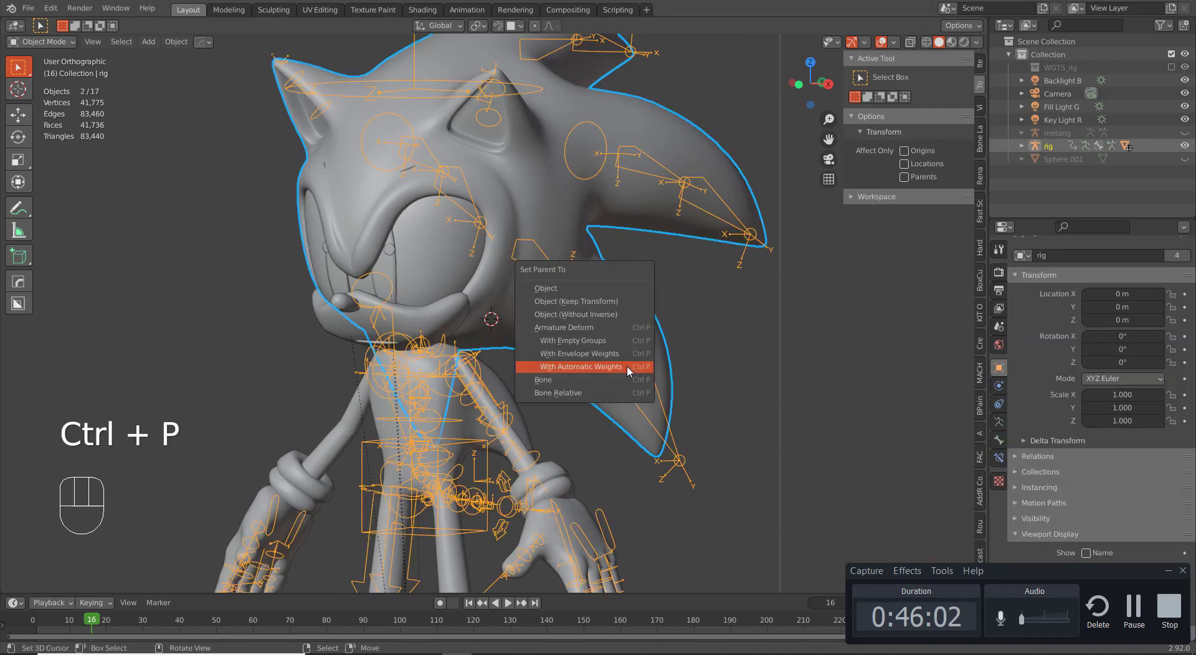
left_click(627, 372)
middle_click_drag(627, 372, 600, 312)
Step: Reorder the head mesh's modifiers so that Armature sits above Subdivision and Solidify
right_click(598, 308)
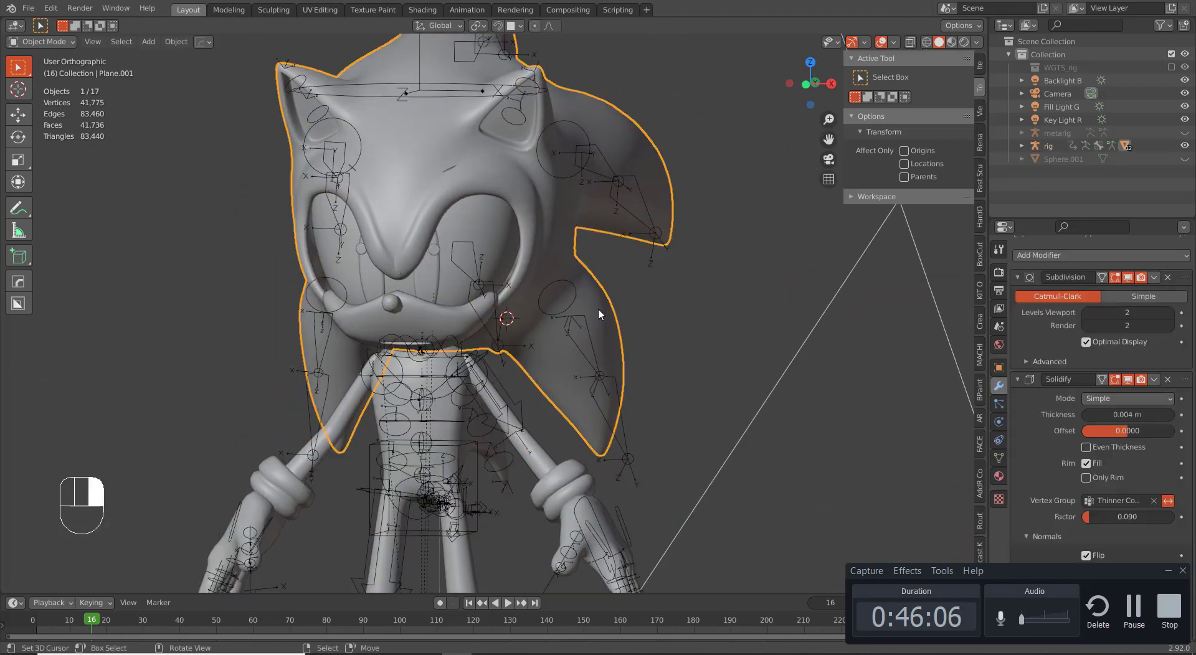
scroll(1032, 440, "down", 5)
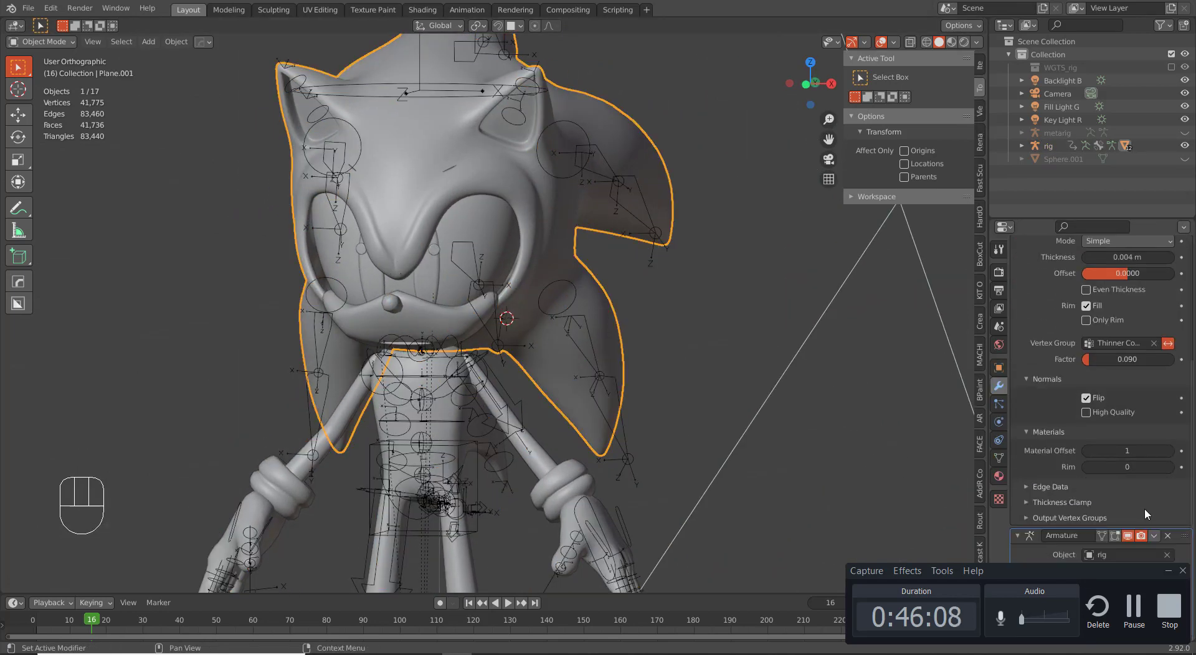
left_click_drag(1177, 538, 1142, 246)
scroll(1115, 268, "up", 2)
middle_click_drag(554, 323, 562, 314)
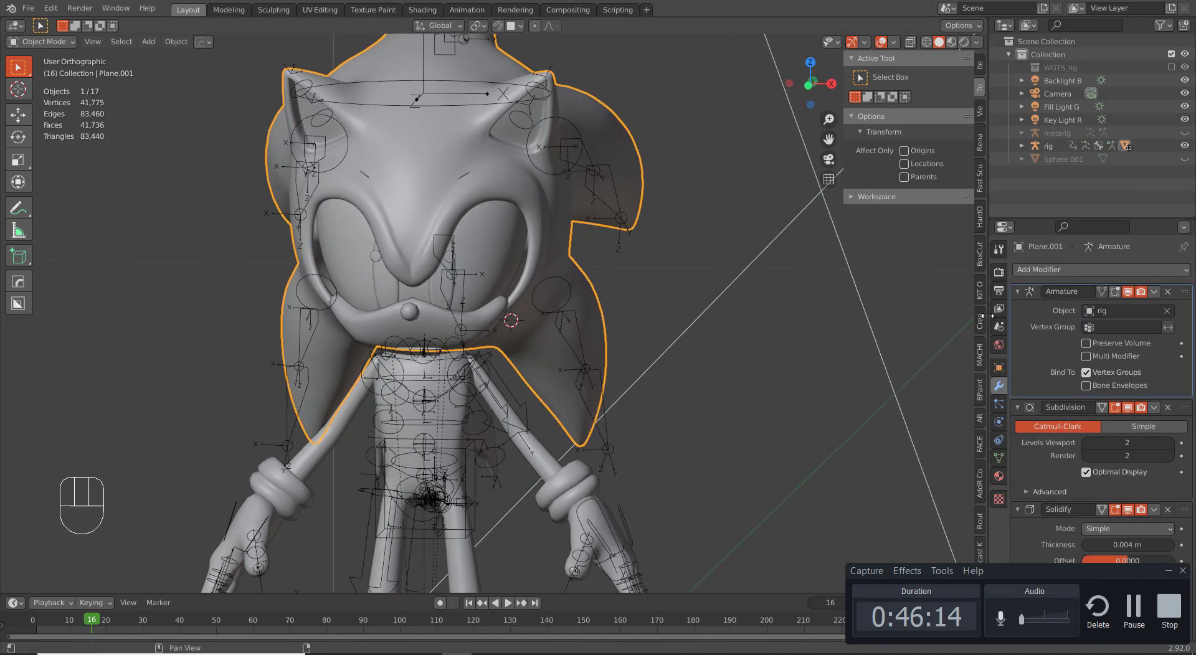
Step: Remove the head mesh's unneeded body vertex groups, working upwards from DEF-breast.R through DEF-shoulder.L
left_click(1000, 458)
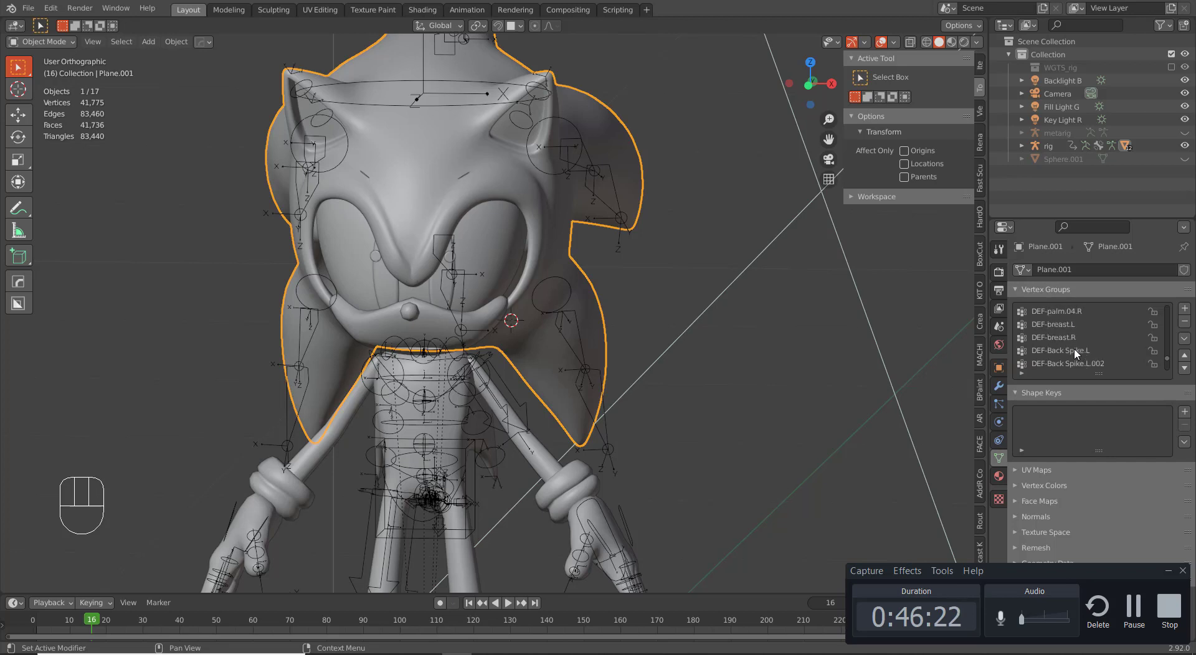
scroll(1078, 350, "down", 2)
left_click(1066, 340)
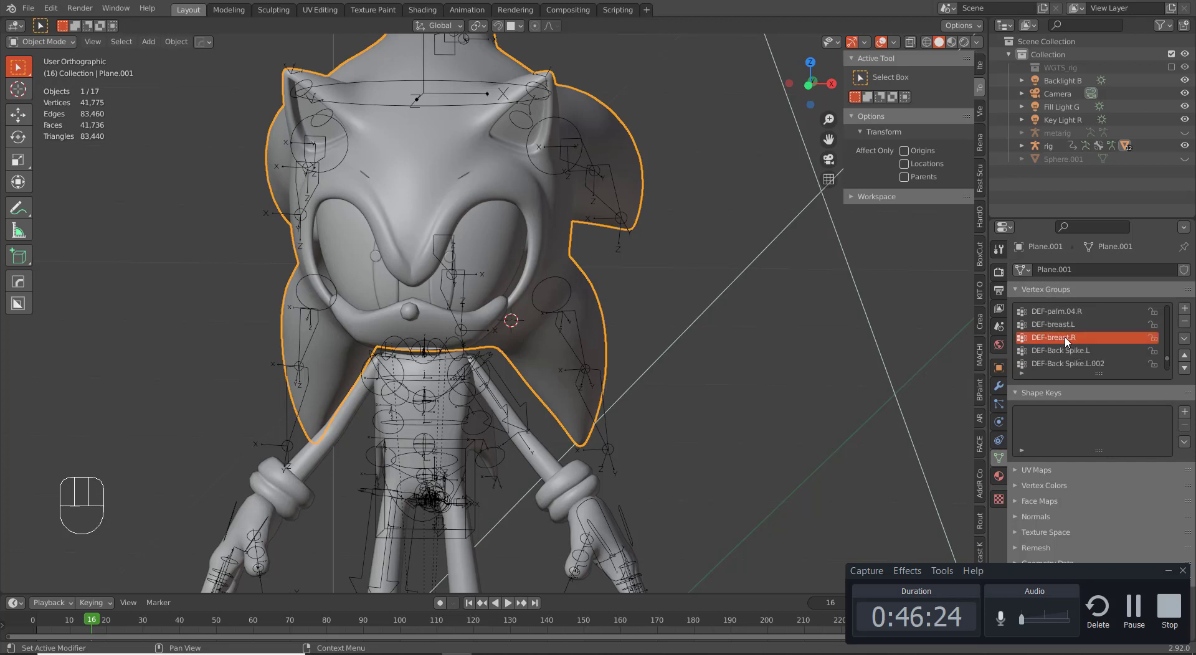
left_click(1185, 322)
left_click(1185, 322)
left_click(1185, 322)
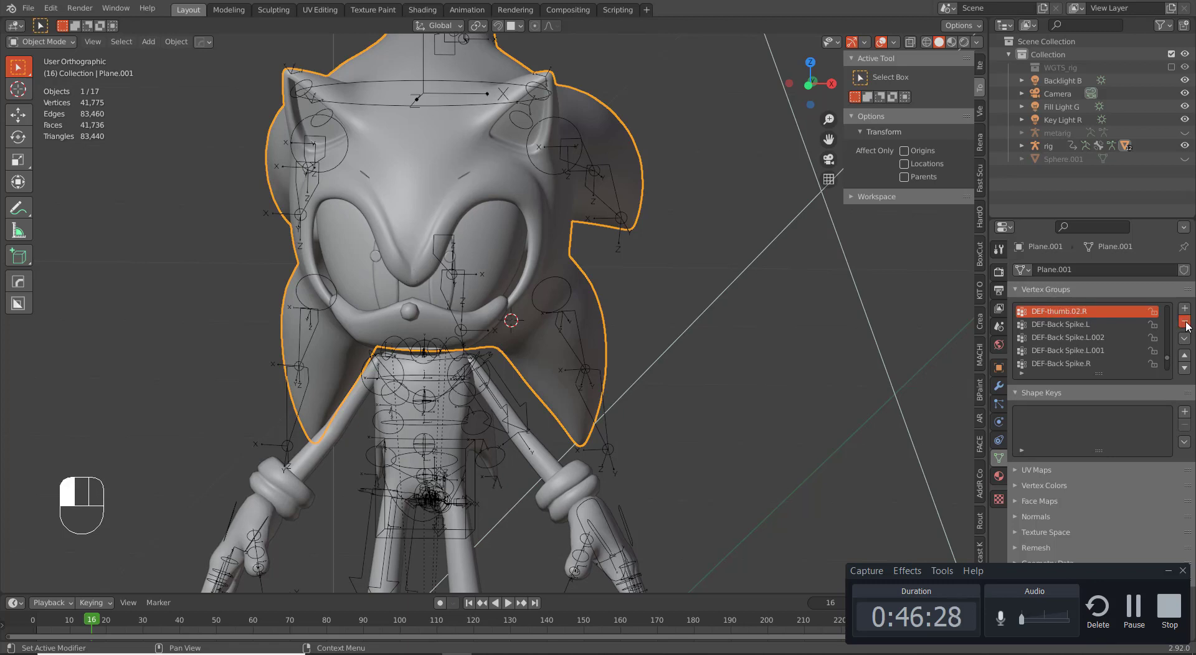
left_click(1185, 322)
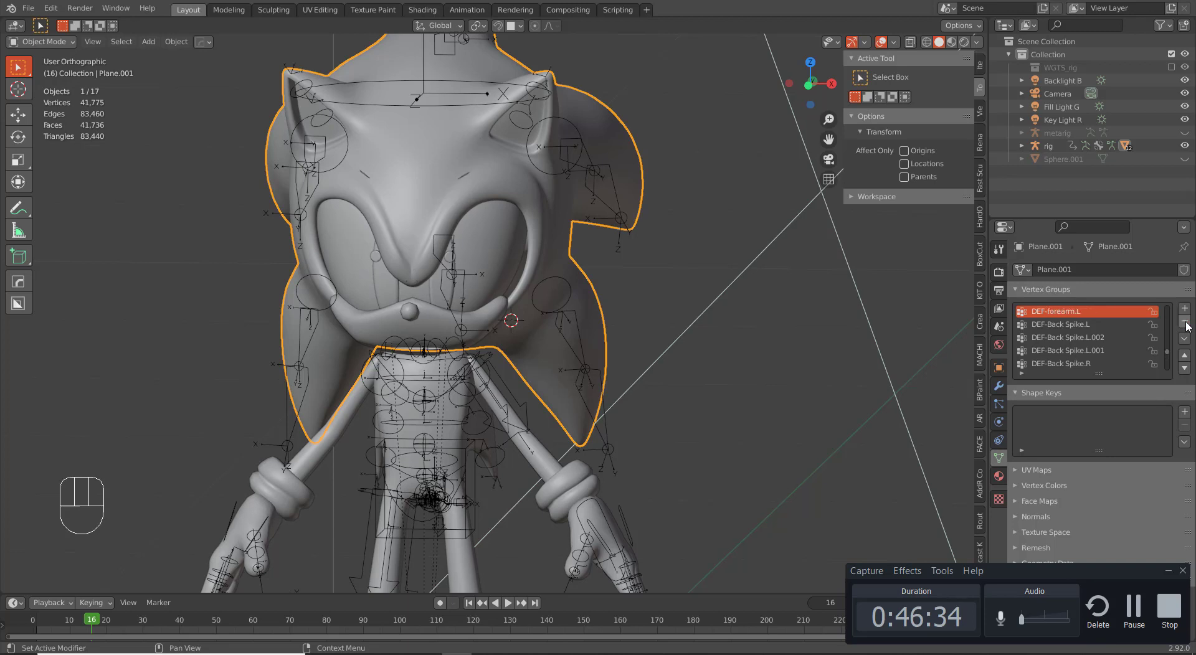
left_click(1185, 322)
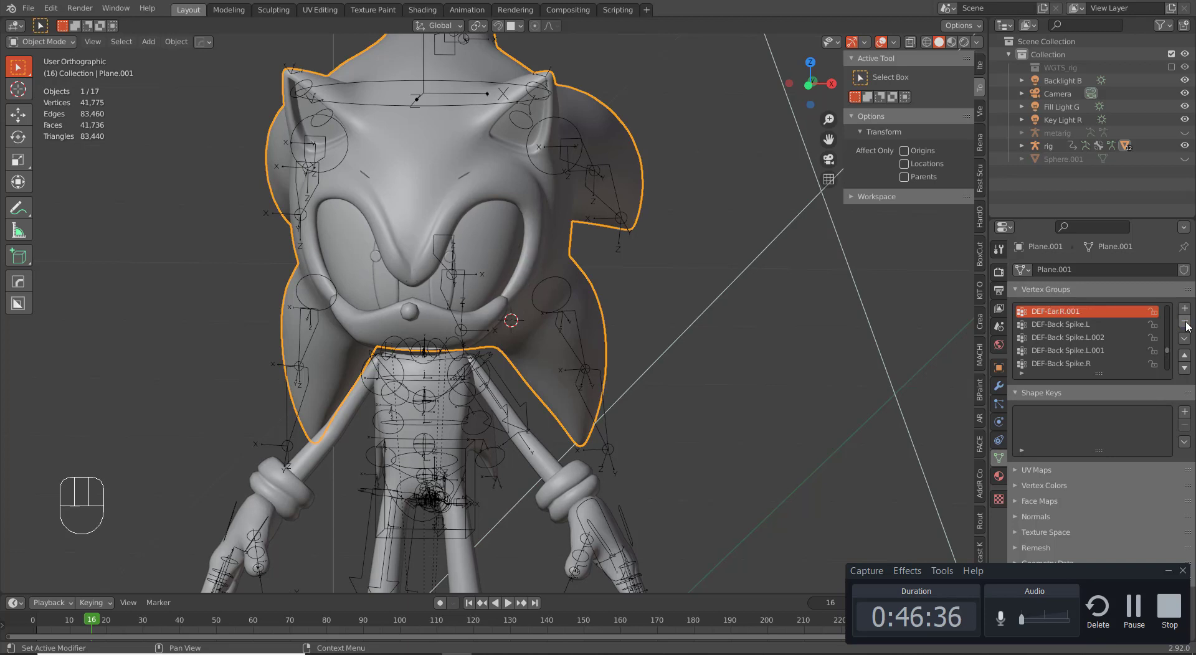
key("ctrl+z")
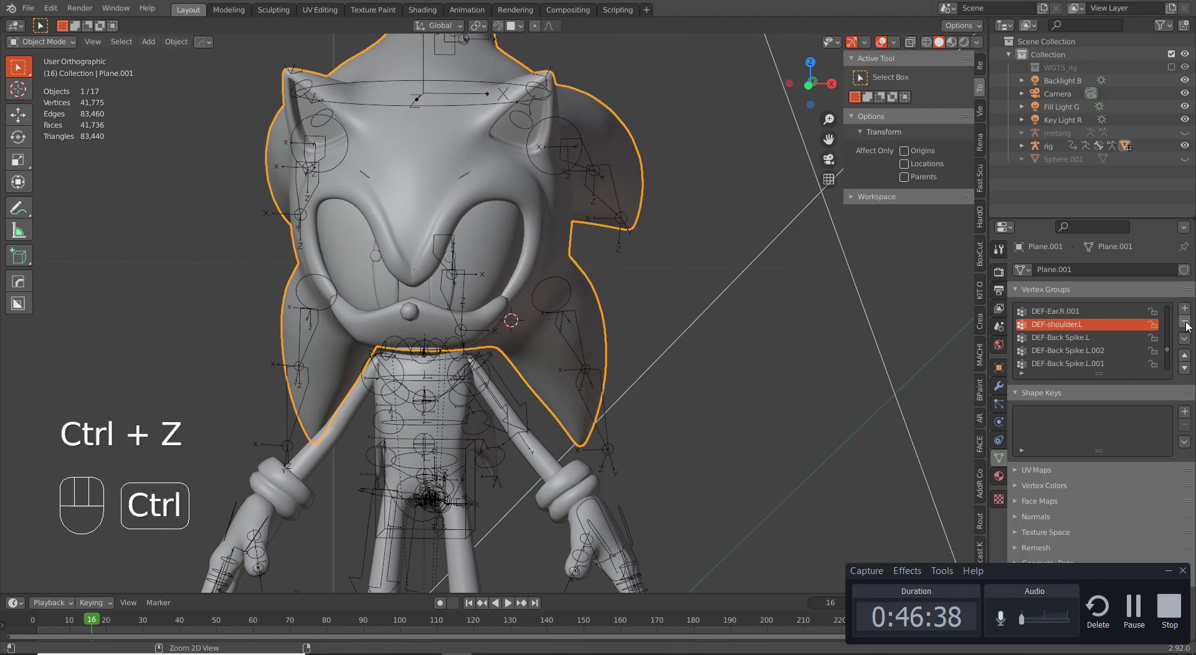
left_click(1185, 322)
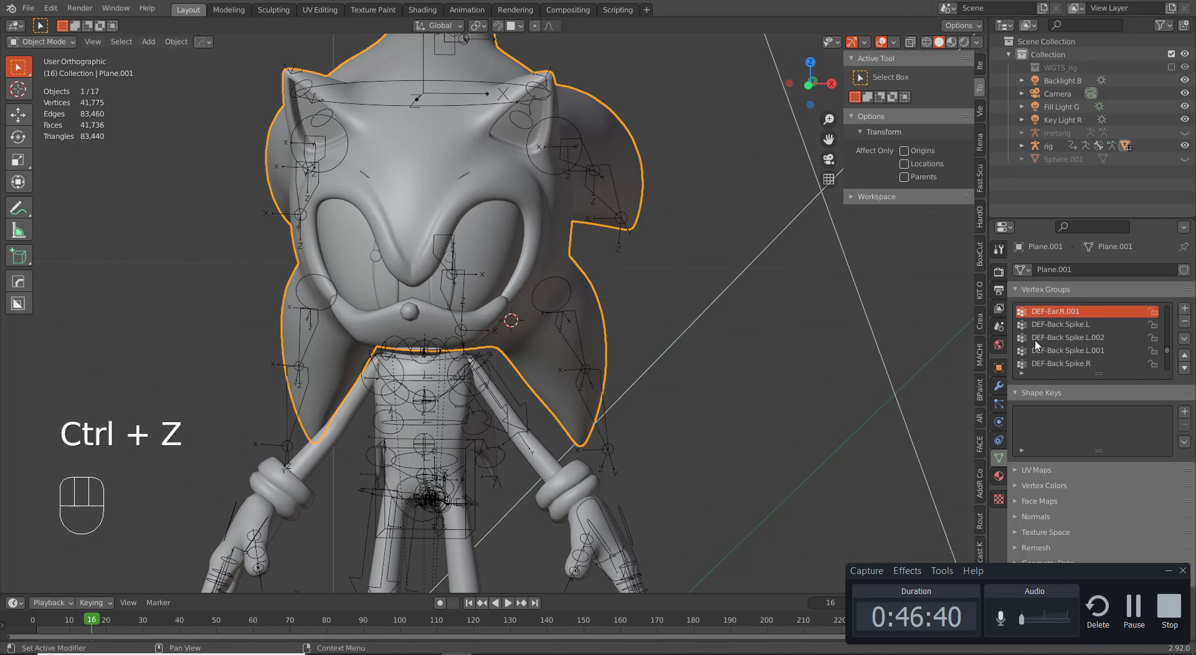
Step: Display the character in Rendered viewport shading, with the whole head and its side quills in view
middle_click_drag(491, 373, 603, 378)
scroll(597, 315, "up", 2)
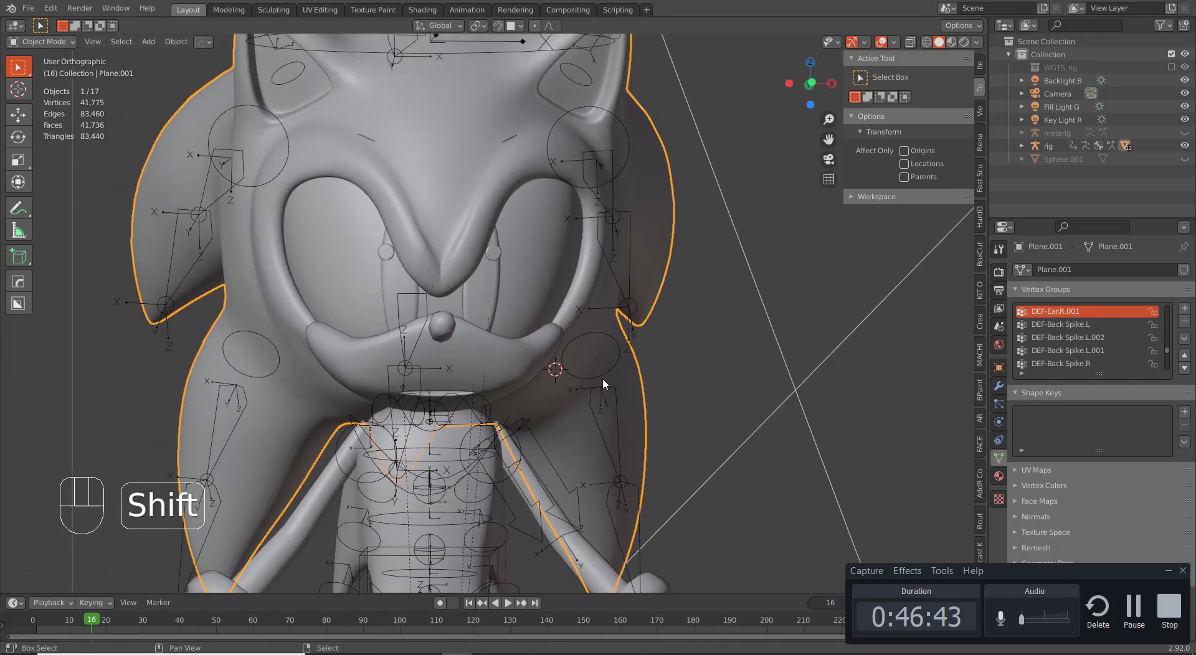
left_click(964, 44)
mouse_move(712, 309)
middle_mouse_down()
mouse_move(614, 375)
mouse_move(574, 372)
mouse_move(614, 350)
mouse_move(623, 297)
middle_mouse_up()
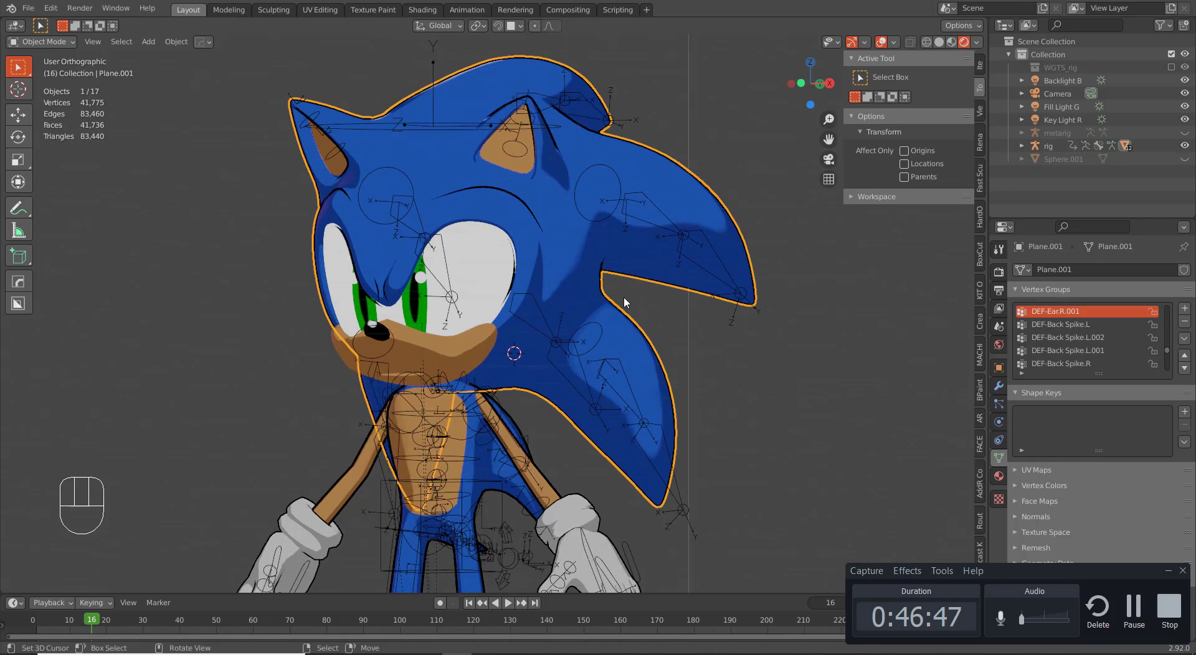
Step: Test the upper left side quill's deformation by rotating its middle and base bones in Pose Mode, cancelling each rotation
right_click(648, 216)
key("ctrl+Tab")
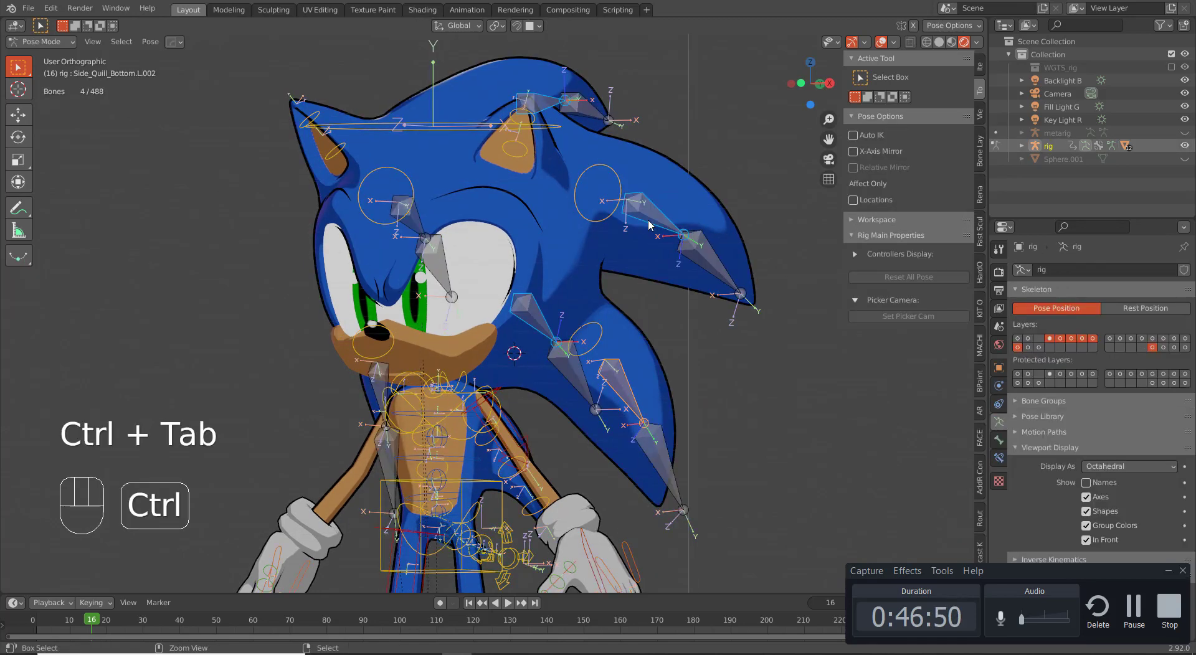
key("r")
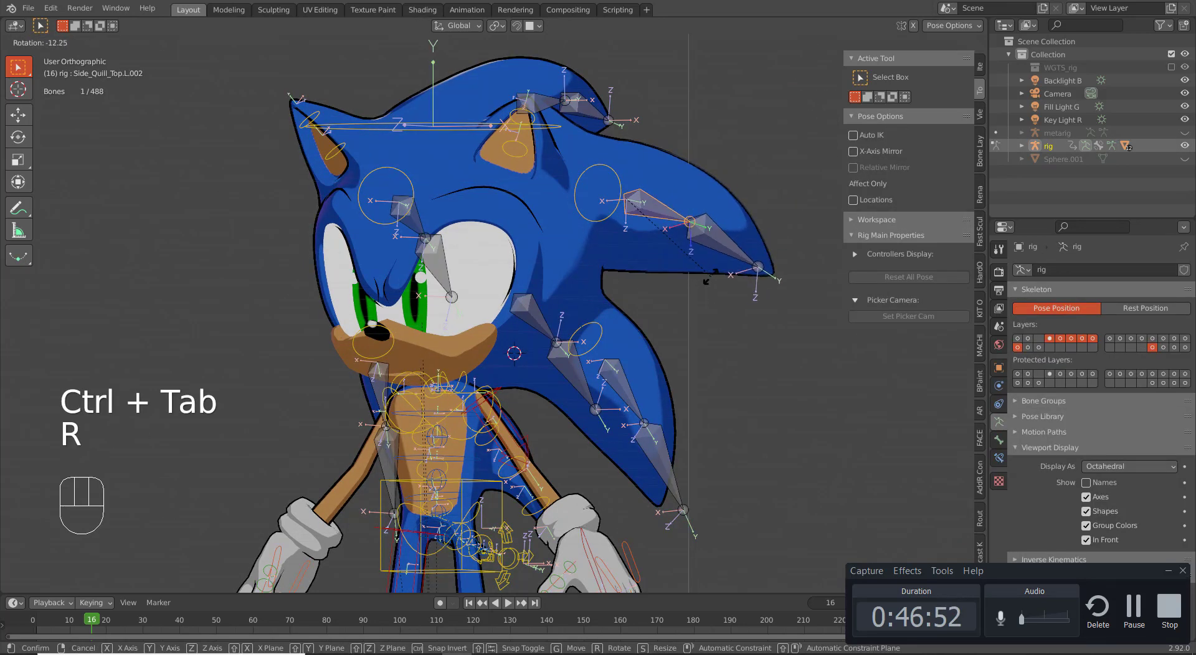
right_click(617, 219)
right_click(616, 218)
key("r")
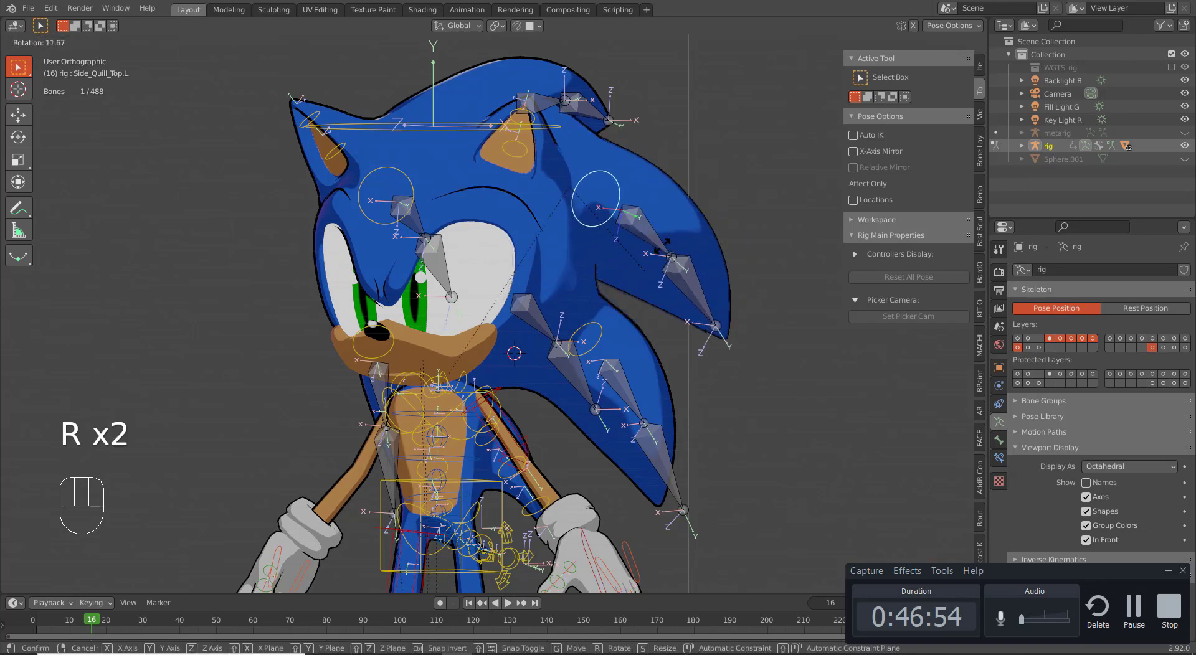
right_click(582, 274)
Step: Test how both ears deform by rotating the left and right ear bones in Pose Mode
middle_click_drag(525, 218, 545, 218)
key("Tab")
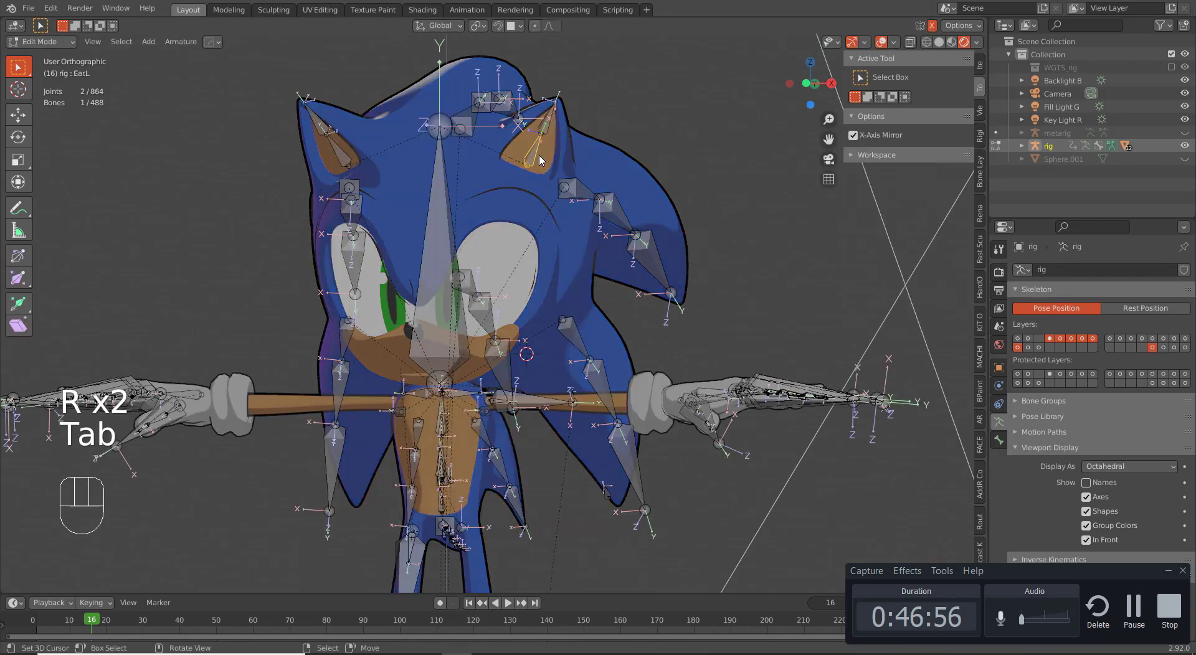
key("Tab")
key("r")
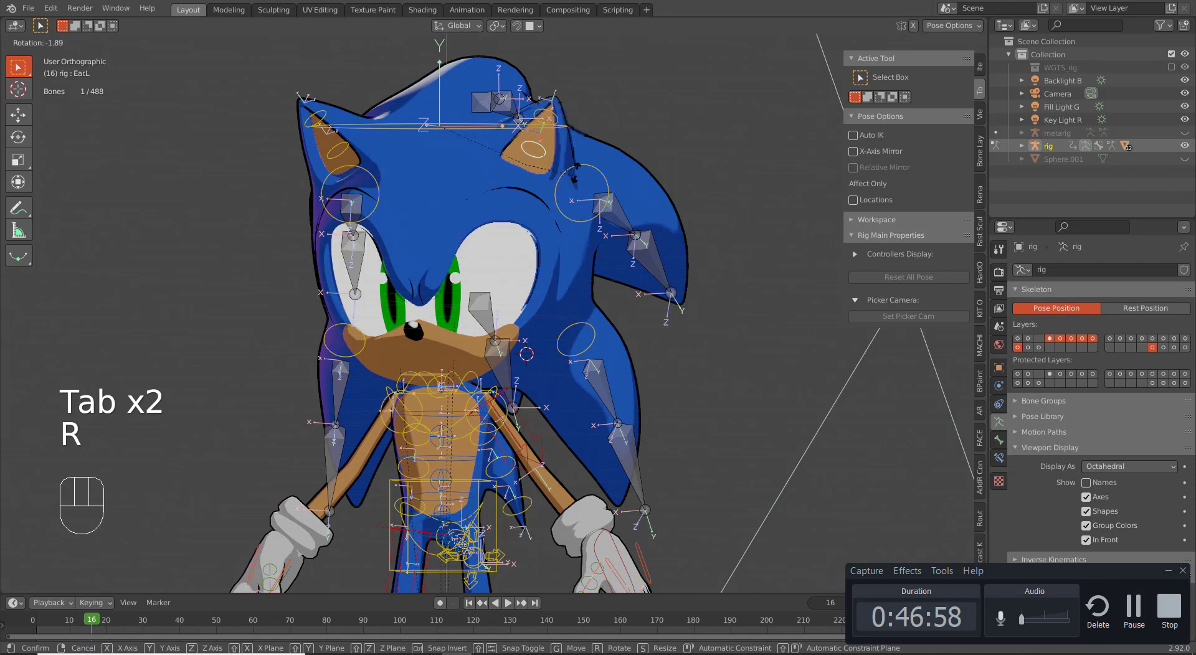
middle_click_drag(571, 182, 625, 192)
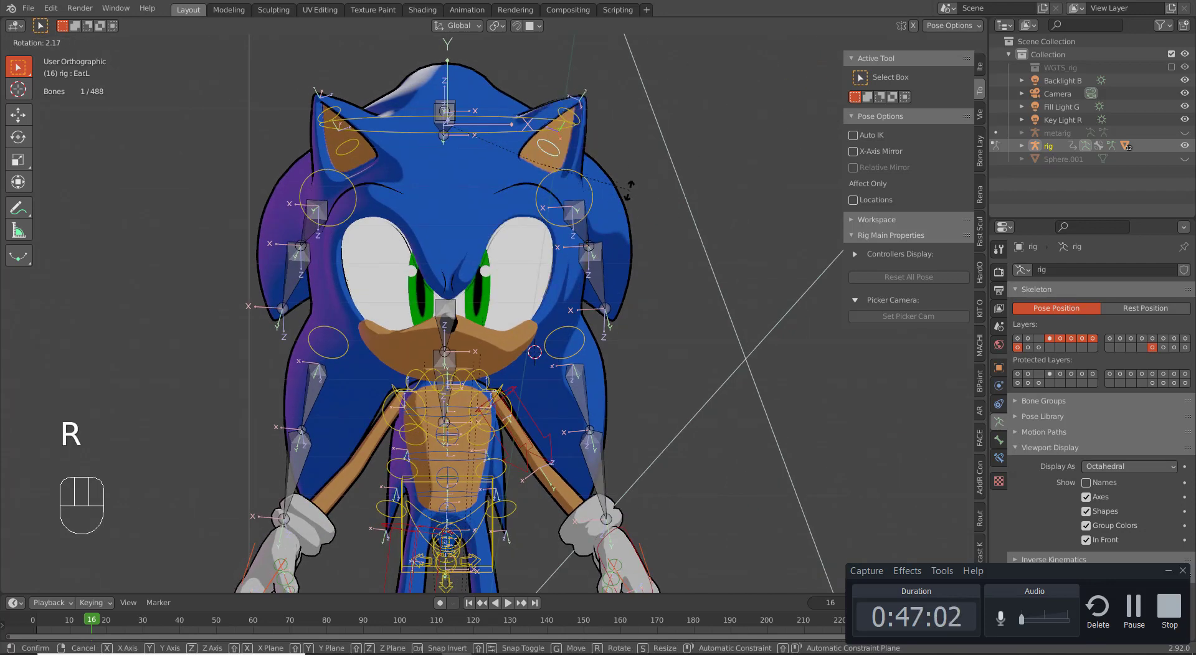
left_click(628, 187)
key("r")
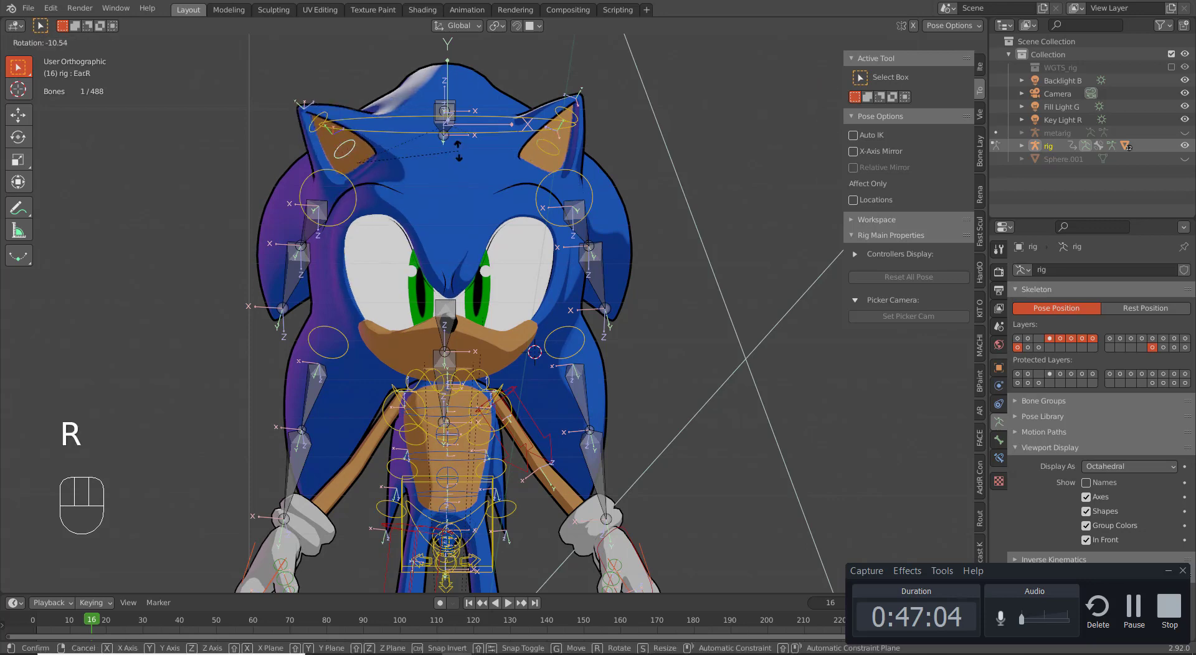
right_click(750, 229)
Step: Show the rig's deform bone layer as well, and put the head mesh into Weight Paint mode
left_click(1162, 349, "shift")
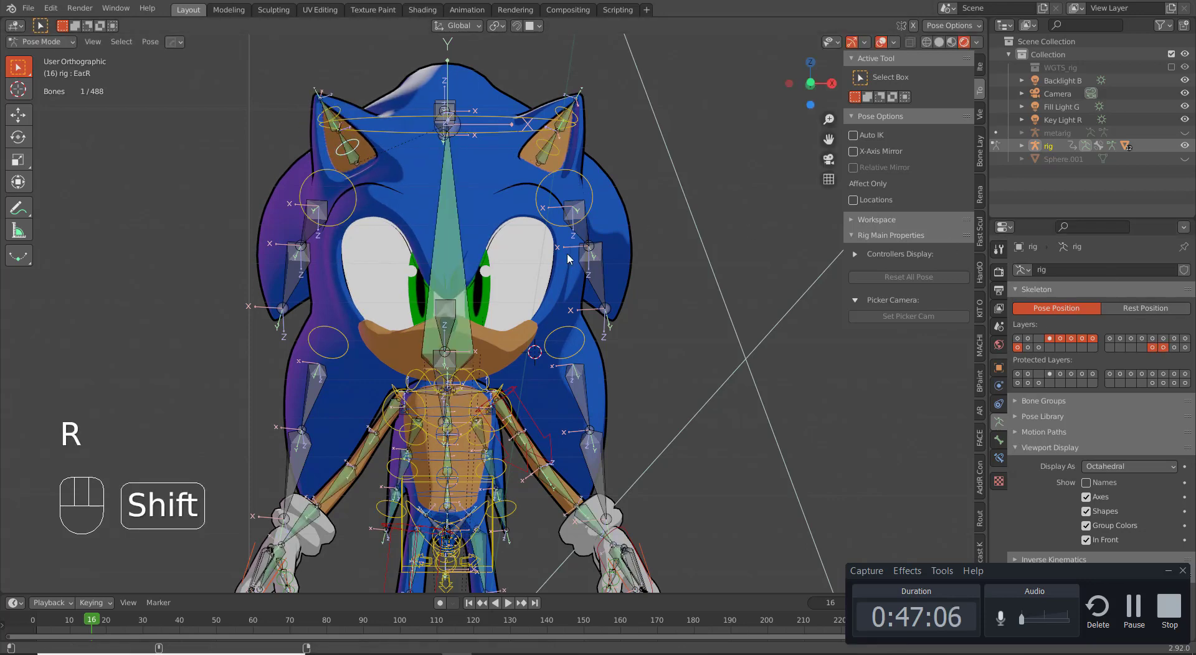
middle_click_drag(567, 252, 527, 184)
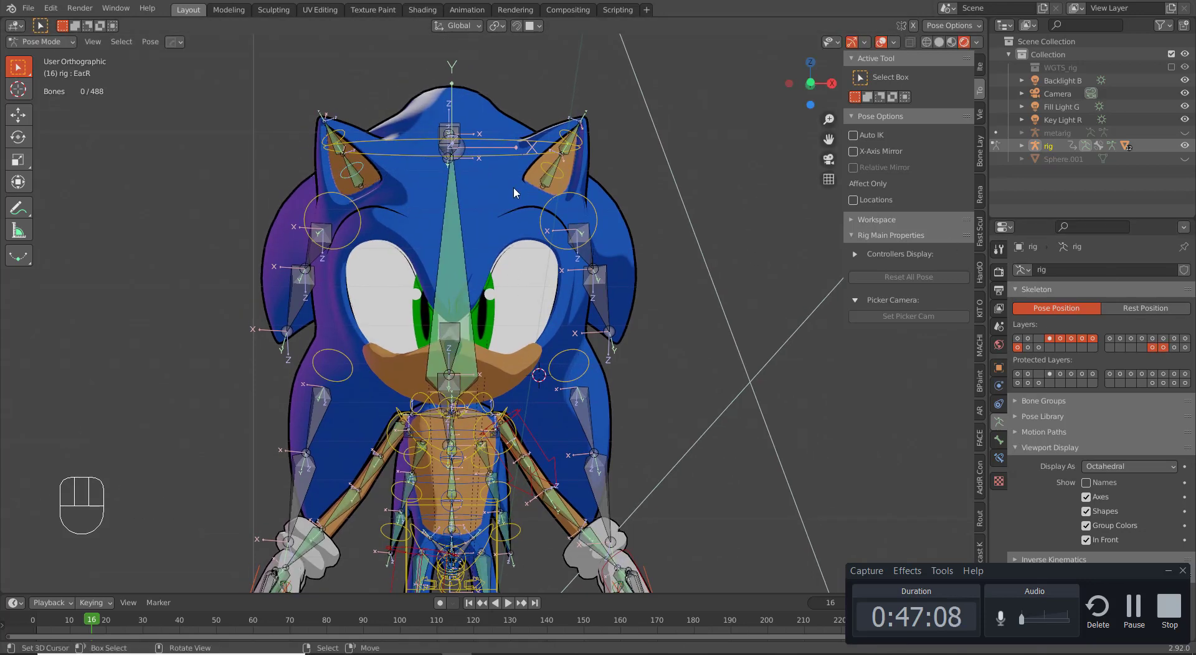
key("ctrl+Tab")
key("ctrl+Tab")
right_click(499, 185)
key("ctrl+Tab")
left_click(411, 140)
scroll(550, 153, "up", 2)
middle_click_drag(550, 154, 554, 191, "shift")
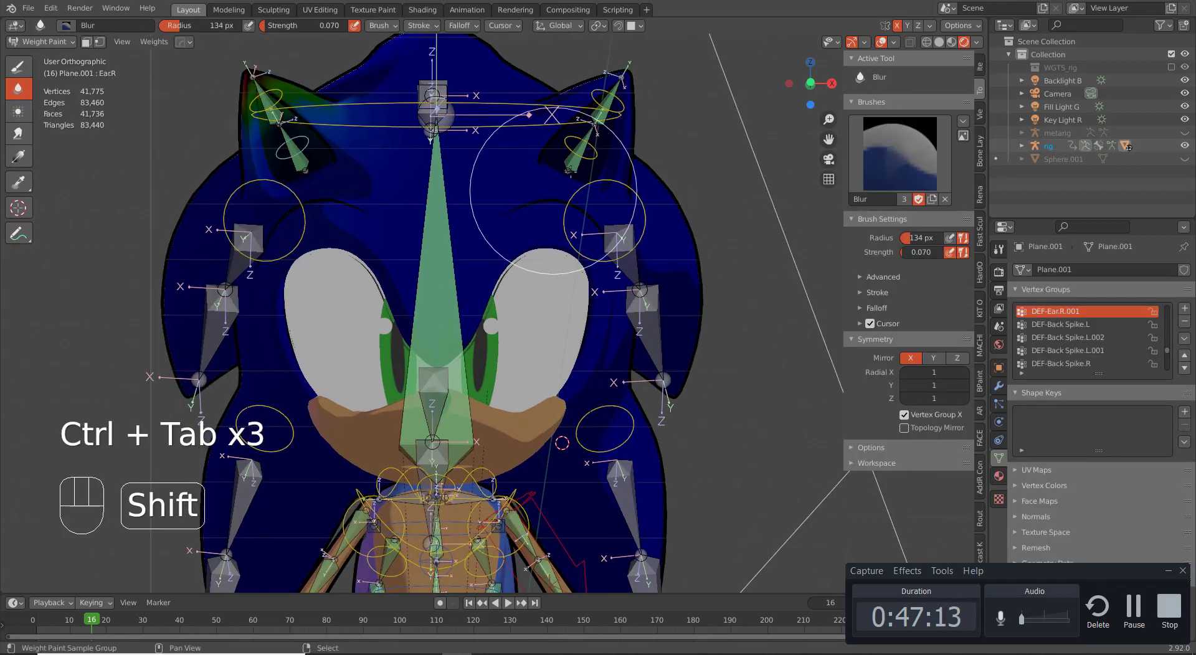
Step: In Solid shading, subtract stray DEF-Ear.L weight around the eyes with the Draw brush at strength 0.070
left_click(940, 42)
right_click(575, 163)
left_click(18, 67)
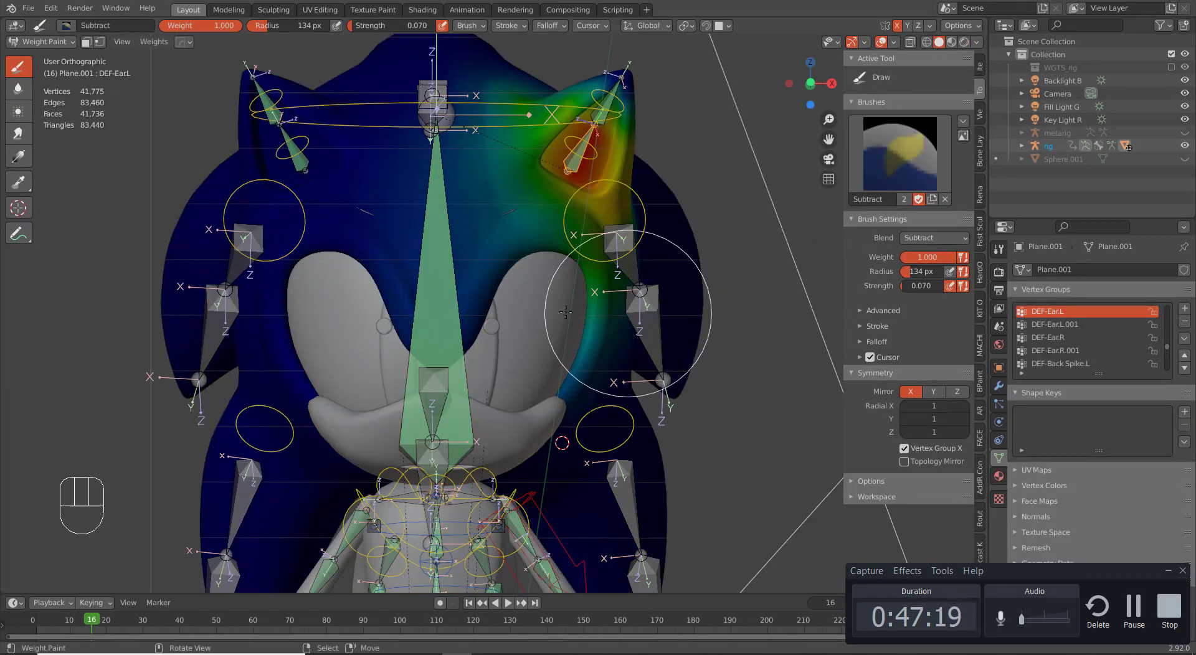
left_click_drag(502, 288, 510, 270)
left_click_drag(545, 233, 577, 240)
Step: Raise the Subtract brush strength to 0.690 and remove stray DEF-Ear.L weight around the eyes and brow
left_click_drag(911, 286, 937, 286)
middle_click_drag(623, 274, 539, 272)
mouse_move(526, 293)
left_mouse_down()
mouse_move(501, 386)
mouse_move(588, 297)
mouse_move(559, 284)
left_mouse_up()
left_click_drag(405, 252, 374, 258)
middle_click_drag(372, 258, 396, 263)
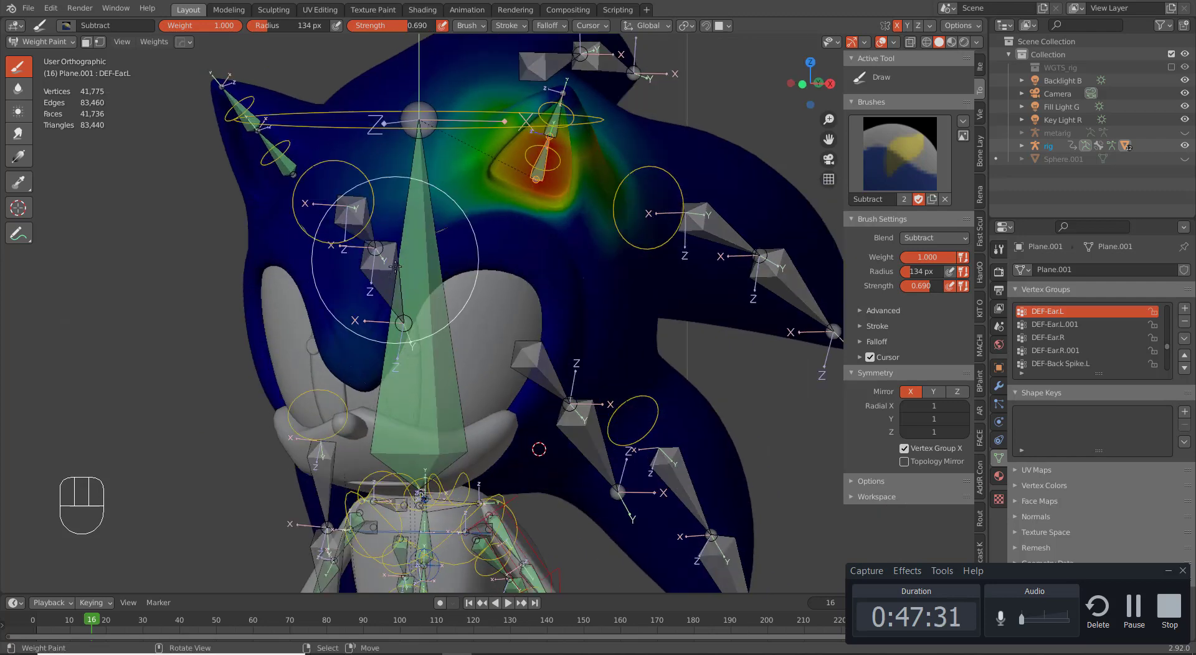
mouse_move(383, 243)
left_mouse_down()
mouse_move(379, 184)
mouse_move(376, 215)
left_mouse_up()
middle_click_drag(377, 224, 412, 246)
Step: Subtract stray DEF-Ear.L weight from the top of the head and the area around the left ear's base
middle_click_drag(480, 293, 549, 262)
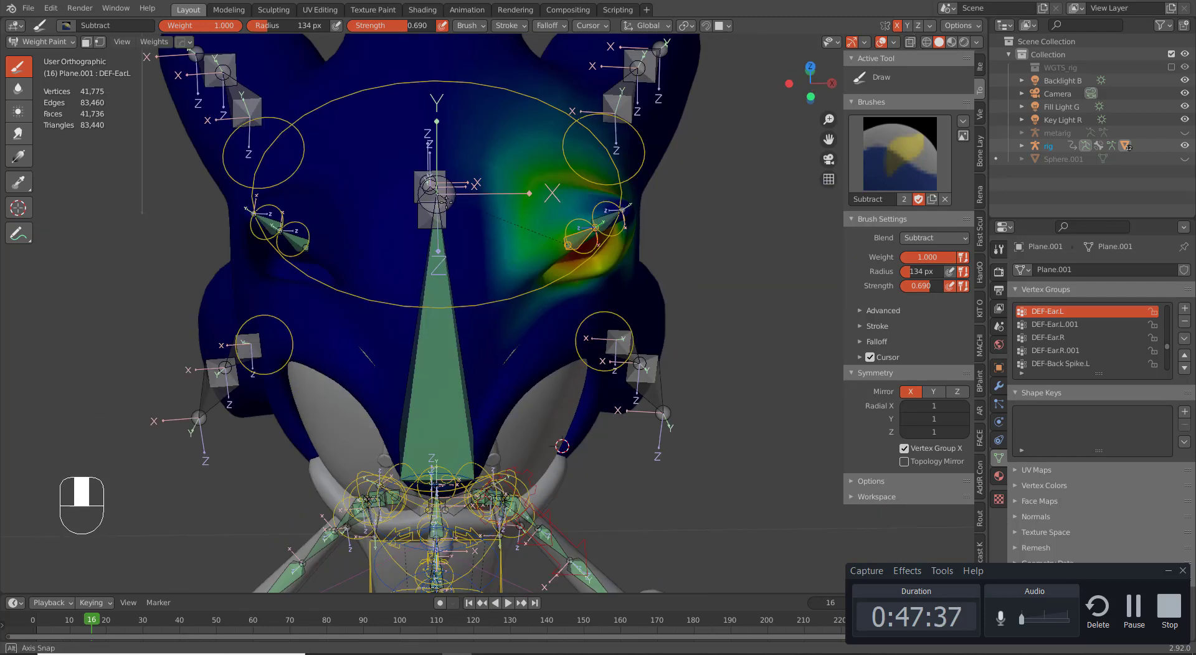
left_click_drag(548, 261, 536, 205)
mouse_move(535, 206)
middle_mouse_down()
mouse_move(482, 166)
mouse_move(536, 153)
middle_mouse_up()
mouse_move(598, 180)
middle_mouse_down()
mouse_move(648, 168)
mouse_move(589, 202)
middle_mouse_up()
mouse_move(595, 215)
left_mouse_down()
mouse_move(620, 199)
mouse_move(598, 153)
left_mouse_up()
mouse_move(599, 153)
left_mouse_down()
mouse_move(600, 218)
mouse_move(582, 196)
left_mouse_up()
mouse_move(582, 196)
middle_mouse_down()
mouse_move(574, 217)
mouse_move(698, 190)
middle_mouse_up()
left_click_drag(555, 180, 531, 215)
Step: Select DEF-Ear.L.001 and smooth its weights around the left ear with the Blur tool
mouse_move(642, 186)
middle_mouse_down()
mouse_move(568, 155)
mouse_move(372, 265)
middle_mouse_up()
right_click(570, 187)
left_click(18, 89)
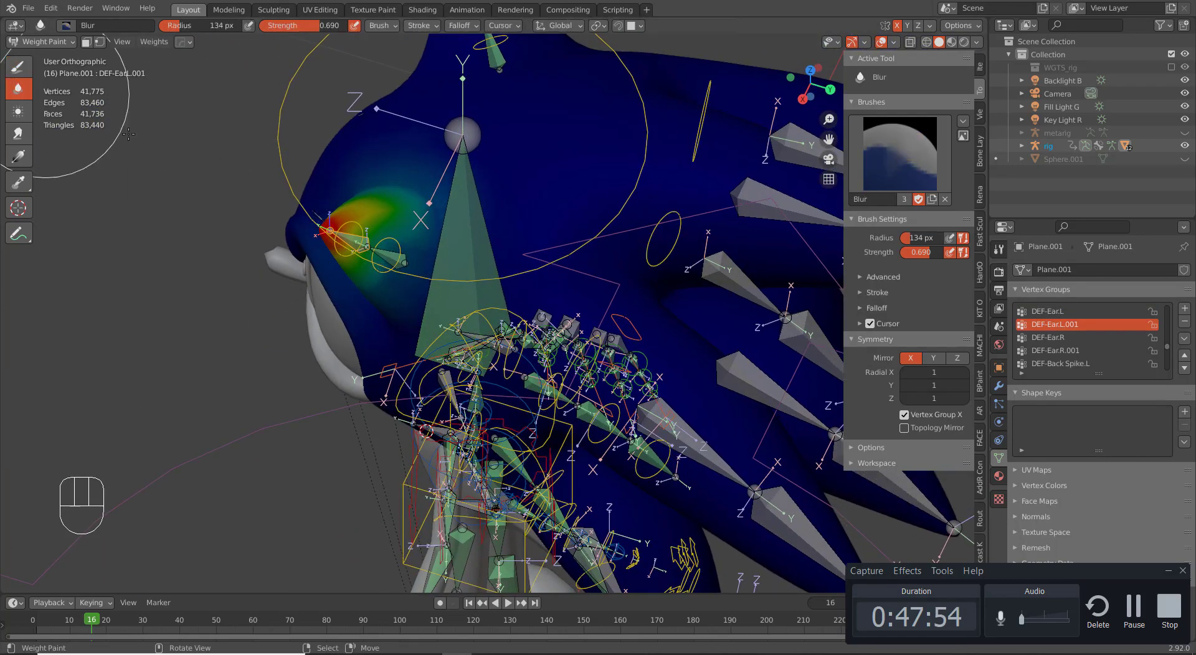
left_click_drag(405, 257, 401, 287)
middle_click_drag(401, 286, 598, 147)
mouse_move(586, 106)
left_mouse_down()
mouse_move(574, 83)
mouse_move(590, 107)
left_mouse_up()
Step: Select DEF-Ear.L, then test the left ear's deformation by rotating the Ear.L control, cancelling the rotation
right_click(579, 136)
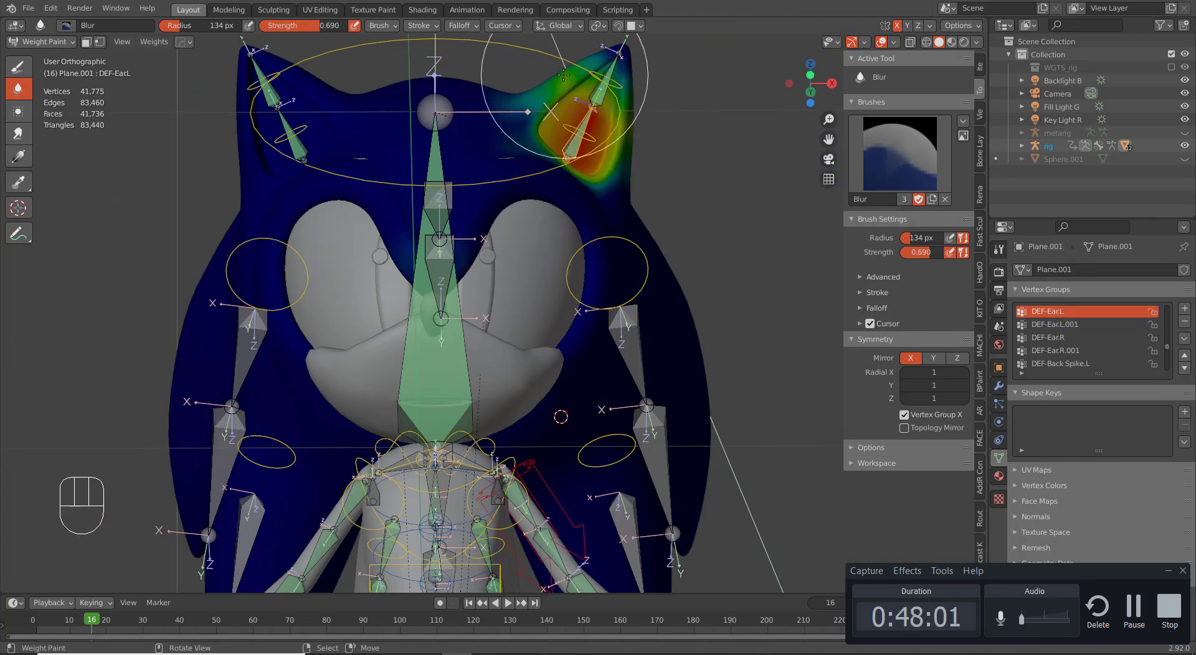
middle_click_drag(598, 190, 439, 274)
scroll(439, 274, "down", 2)
right_click(549, 198)
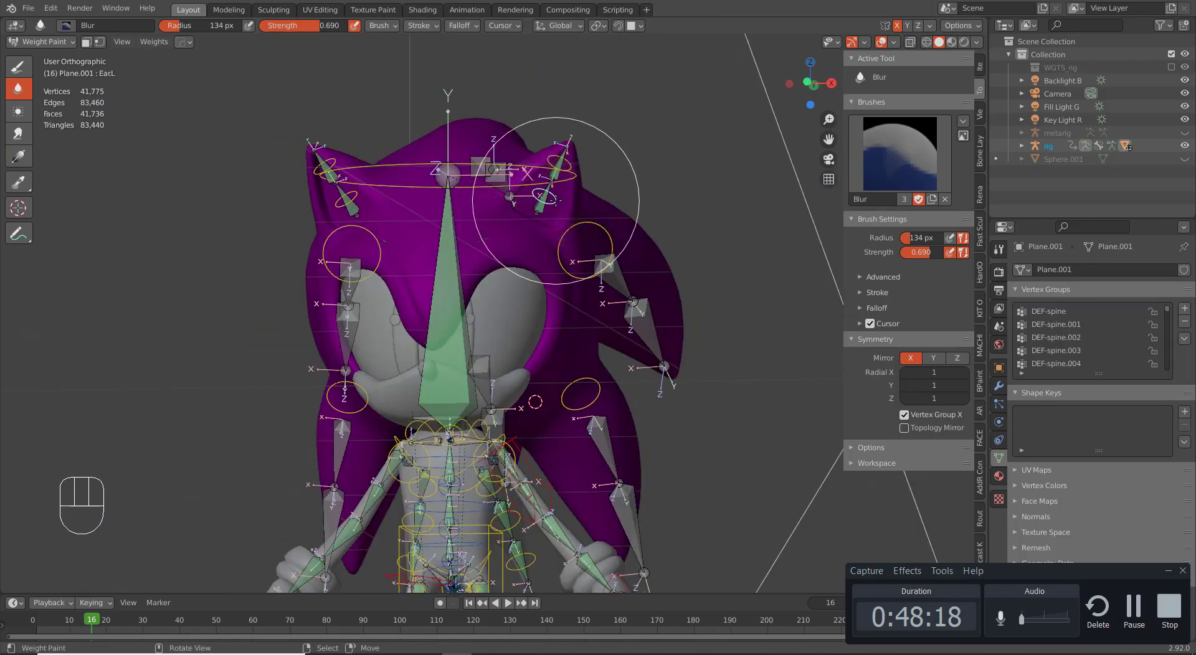
key("r")
right_click(626, 234)
Step: Make DEF-Ear.L active again and set the Draw tool's Subtract brush strength to 1.000
right_click(543, 198)
left_click(19, 67)
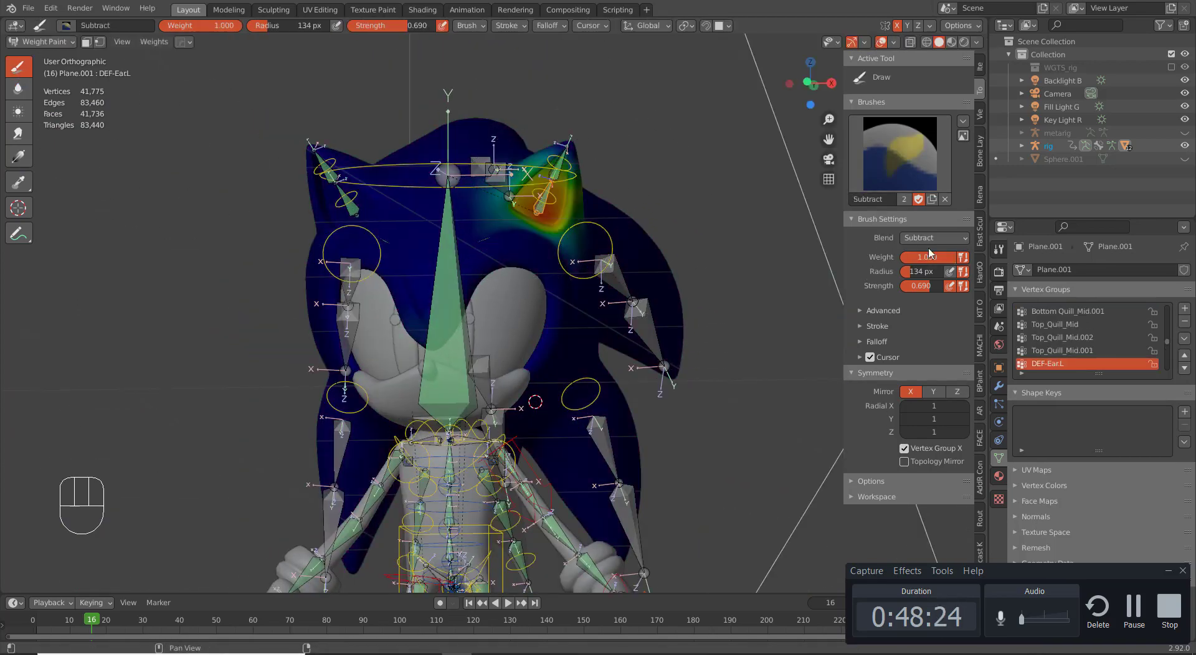
left_click_drag(923, 286, 948, 286)
left_click(949, 286)
mouse_move(419, 349)
middle_mouse_down()
mouse_move(374, 386)
mouse_move(401, 280)
mouse_move(542, 230)
mouse_move(556, 206)
middle_mouse_up()
Step: Test a rotation of the Ear.L control, cancel it, and compare the DEF-Ear.L and DEF-Ear.L.001 weights
key("Tab")
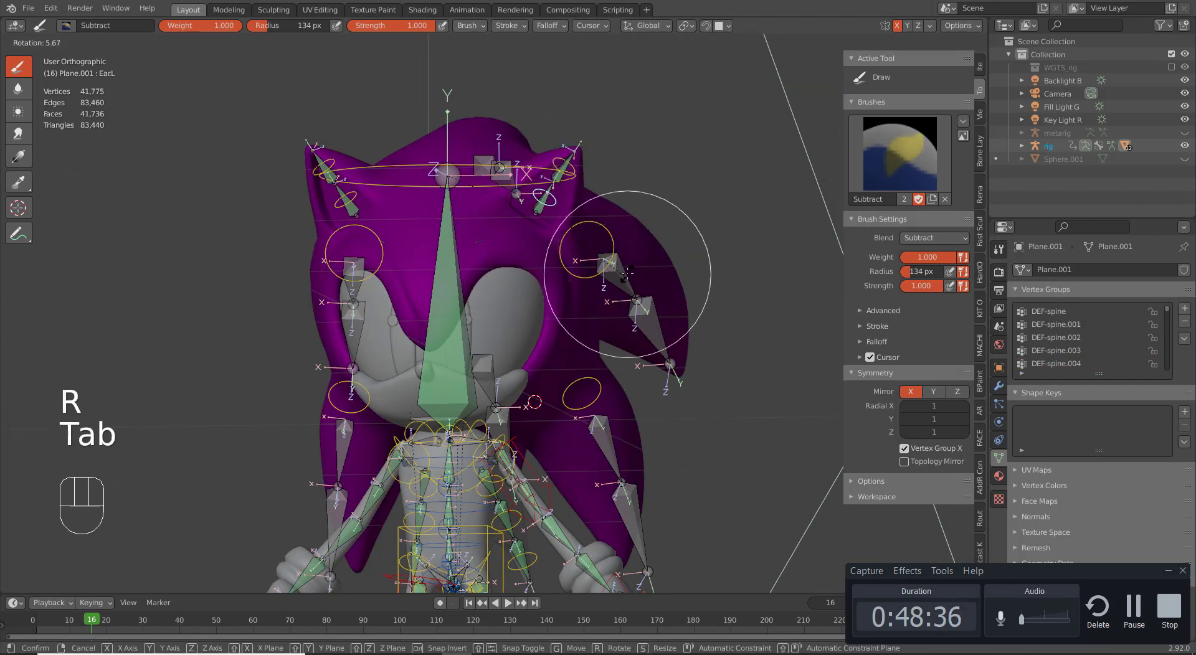
right_click(617, 274)
left_click(550, 209, "ctrl")
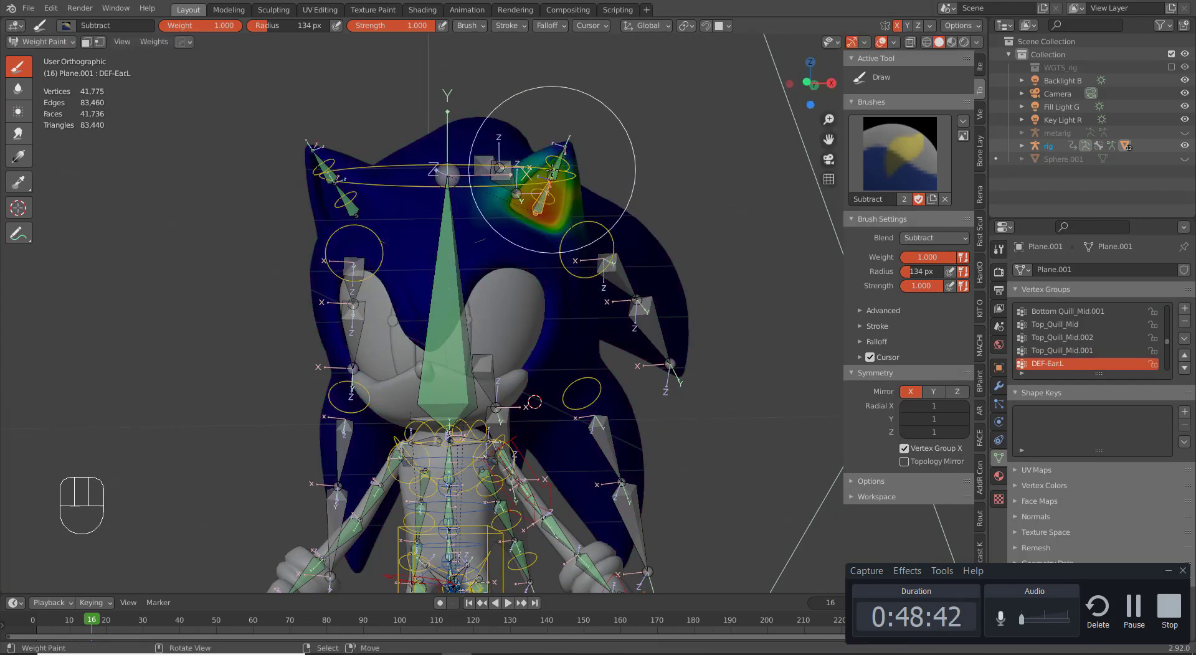
right_click(552, 170)
right_click(552, 168)
middle_click_drag(527, 267, 515, 221)
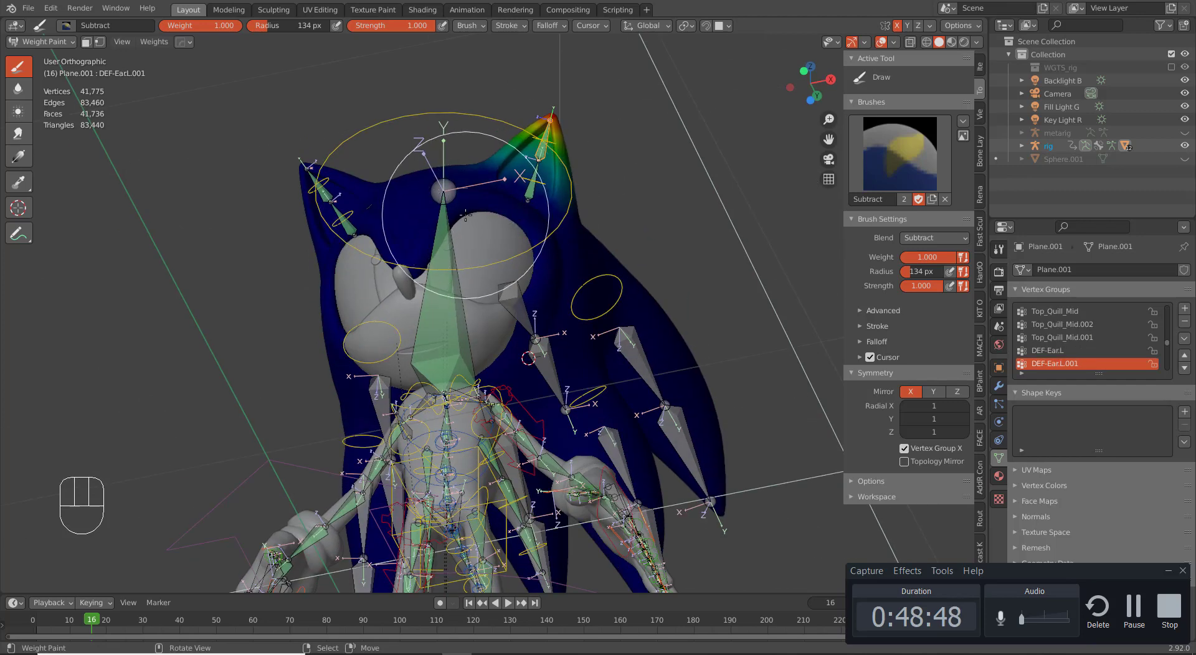
key("ctrl+z")
Step: Test the left ear's deformation from another angle by rotating the Ear.L control and cancelling it
middle_click_drag(488, 181, 554, 235)
right_click(508, 208)
middle_click_drag(563, 297, 613, 262)
key("r")
right_click(372, 231)
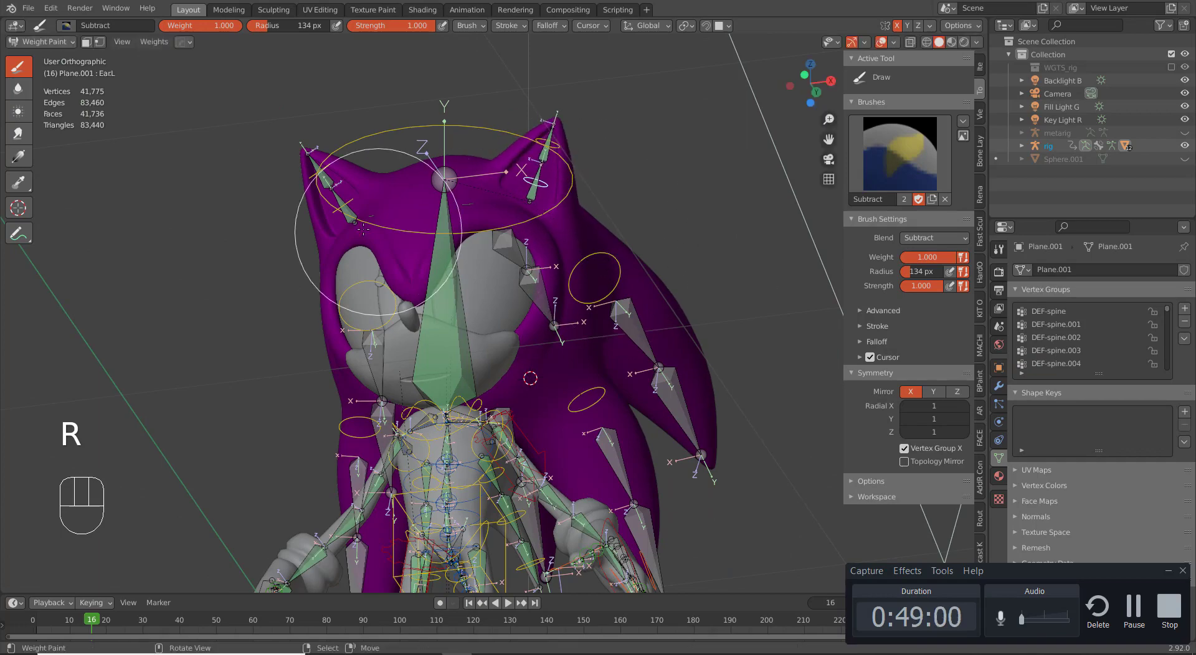
key("r")
mouse_move(443, 252)
middle_mouse_down()
mouse_move(463, 398)
mouse_move(458, 374)
middle_mouse_up()
Step: Leave Weight Paint mode, select the rig, and put it into Pose Mode
key("ctrl+Tab")
left_click(366, 372)
scroll(412, 337, "up", 3)
right_click(418, 327)
key("ctrl+Tab")
Step: Test how the left back spike deforms by rotating its Back Spike.L control, cancelling the rotation
key("r")
right_click(508, 393)
middle_click_drag(377, 336, 417, 348)
right_click(417, 345)
key("r")
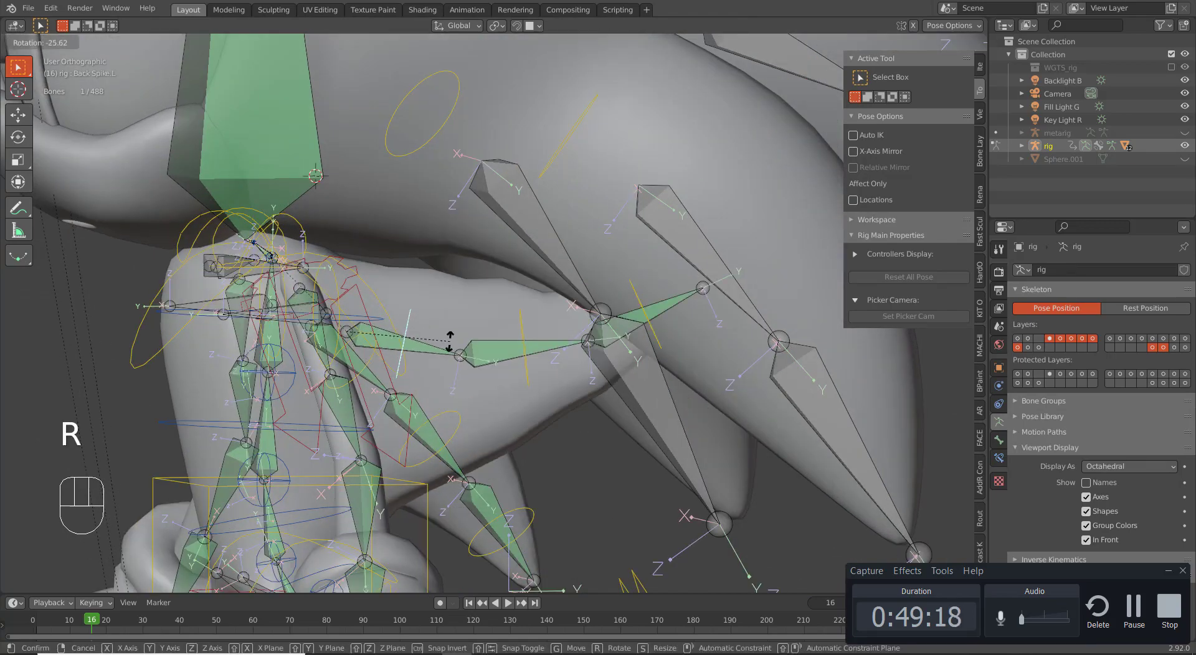
right_click(486, 403)
key("Tab")
key("Tab")
Step: Test the remaining bones along the left back spike by rotating each one, cancelling every rotation
right_click(520, 426)
key("r")
key("r")
right_click(536, 440)
key("r")
middle_click_drag(536, 440, 550, 495)
right_click(566, 458)
key("r")
key("r")
key("r")
right_click(541, 476)
Step: Test the lower left side quill by rotating its chain from Side_Quill_Bottom.L.002 to the Side_Quill_Bottom.L control, cancelling each rotation
scroll(527, 442, "down", 3)
middle_click_drag(527, 442, 551, 430)
right_click(639, 340)
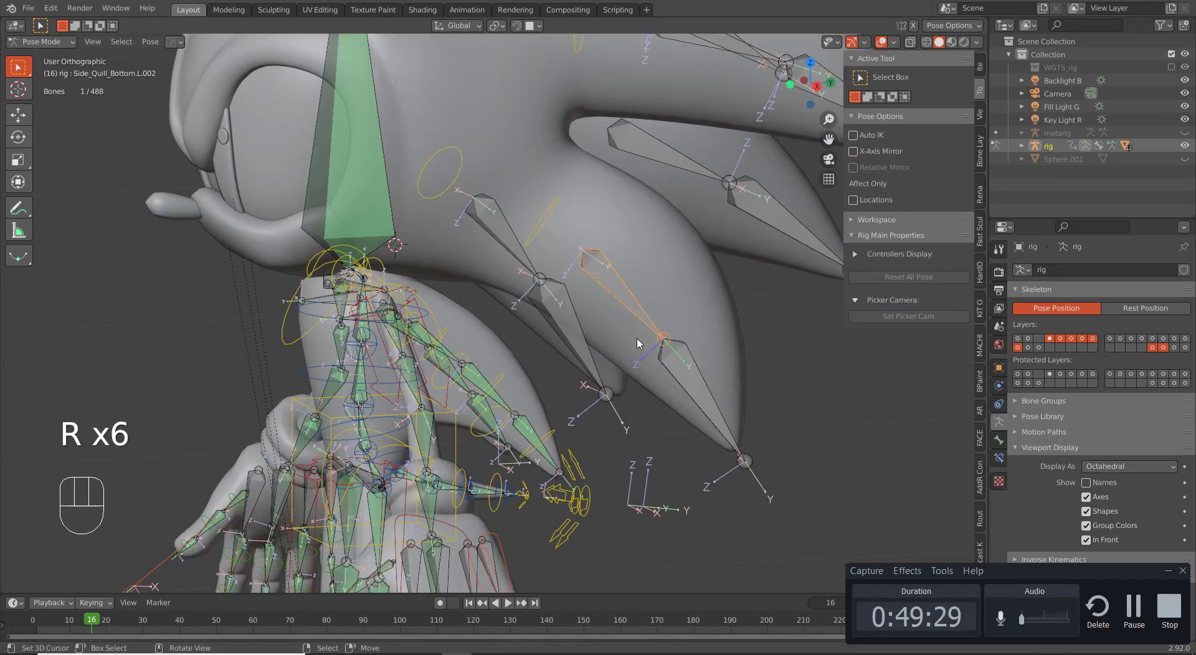
key("r")
right_click(679, 381)
right_click(685, 382)
key("r")
right_click(663, 377)
right_click(553, 229)
key("r")
right_click(570, 339)
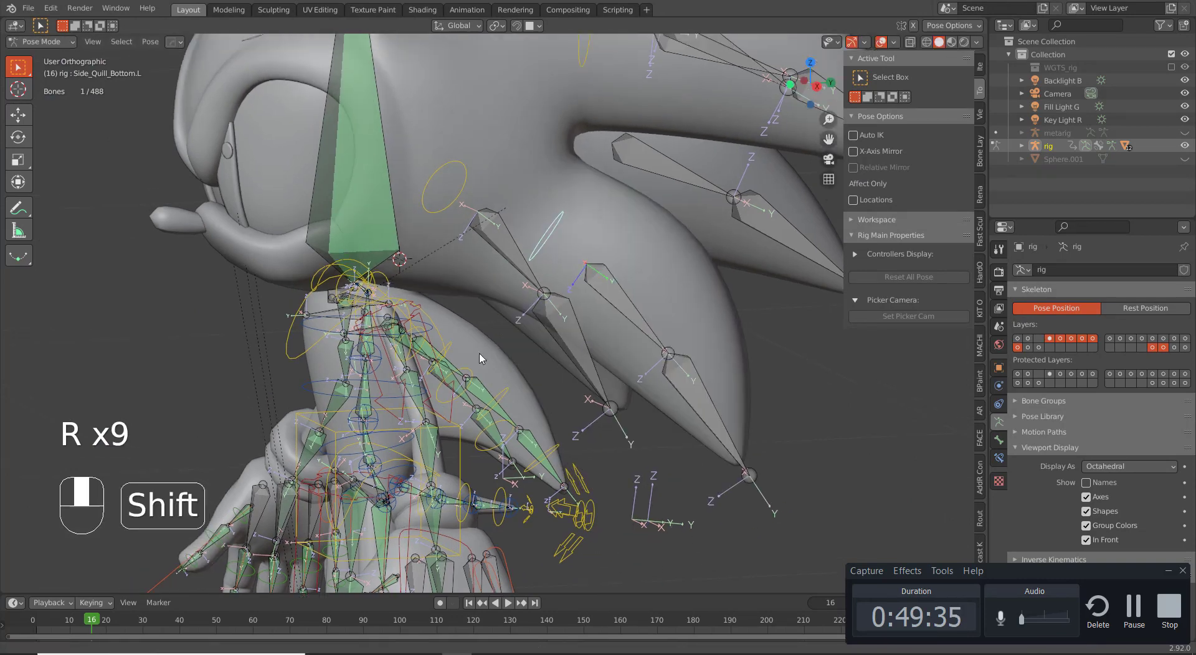
Step: Return the rig to Object Mode, add the head mesh to the selection, and enter Weight Paint mode
middle_click_drag(481, 355, 544, 449, "shift")
middle_click_drag(545, 311, 592, 296)
key("ctrl+Tab")
right_click(545, 389, "shift")
key("ctrl+Tab")
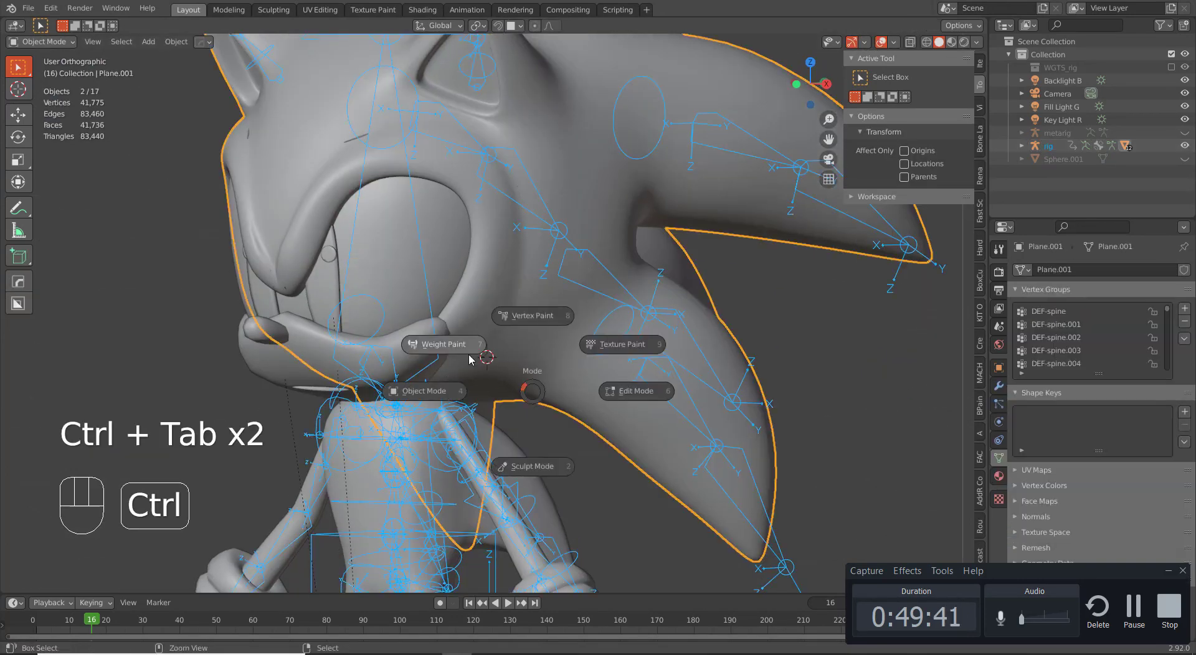
left_click(470, 354)
Step: Select Side_Quill_Bottom.L and subtract its stray weight from the cheek, side, and back of the head
right_click(601, 357)
middle_click_drag(531, 357, 503, 355)
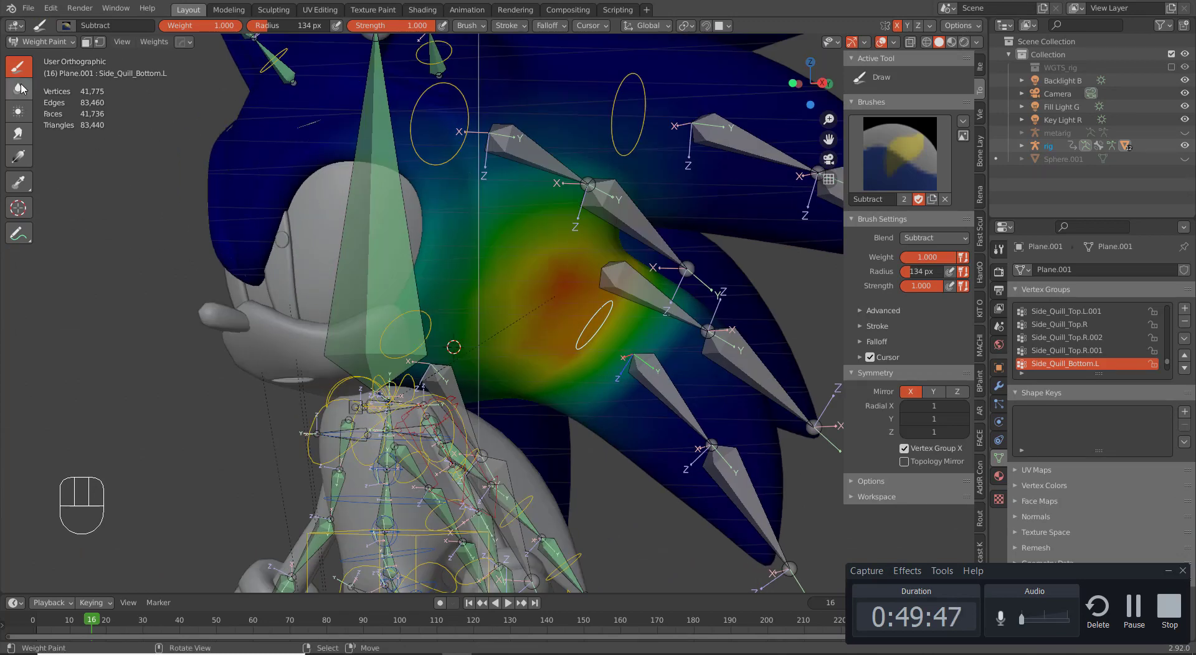
left_click_drag(405, 404, 570, 158)
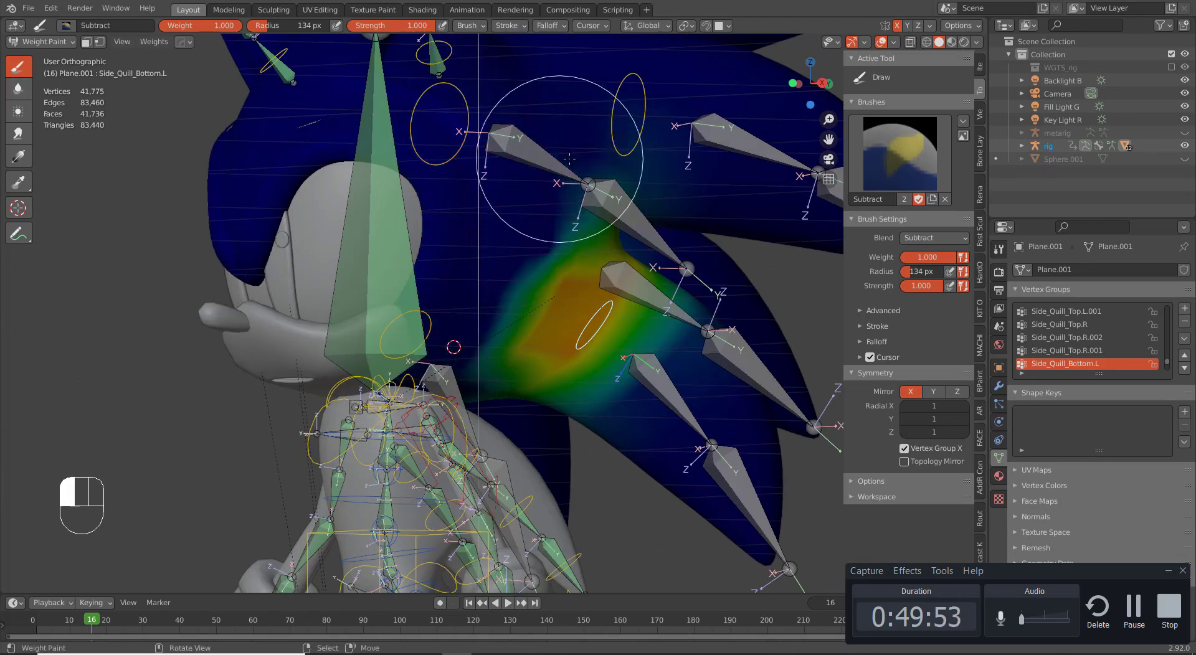
middle_click_drag(622, 179, 547, 250)
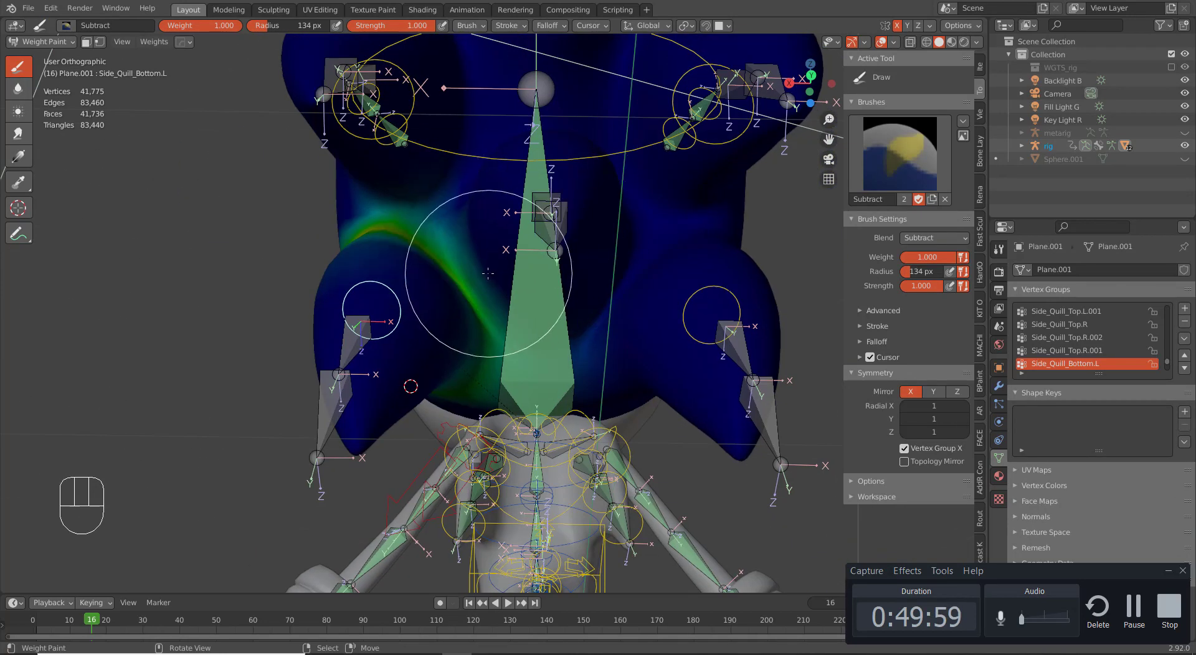
mouse_move(488, 274)
middle_mouse_down()
mouse_move(521, 279)
mouse_move(510, 279)
middle_mouse_up()
left_click_drag(510, 279, 508, 280)
middle_click_drag(509, 280, 471, 287)
left_click_drag(446, 262, 453, 278)
Step: Select Side_Quill_Top.L and subtract its stray weight from the side of the head around the quill base
middle_click_drag(453, 278, 573, 300)
right_click(555, 328)
right_click(549, 301)
right_click(598, 138)
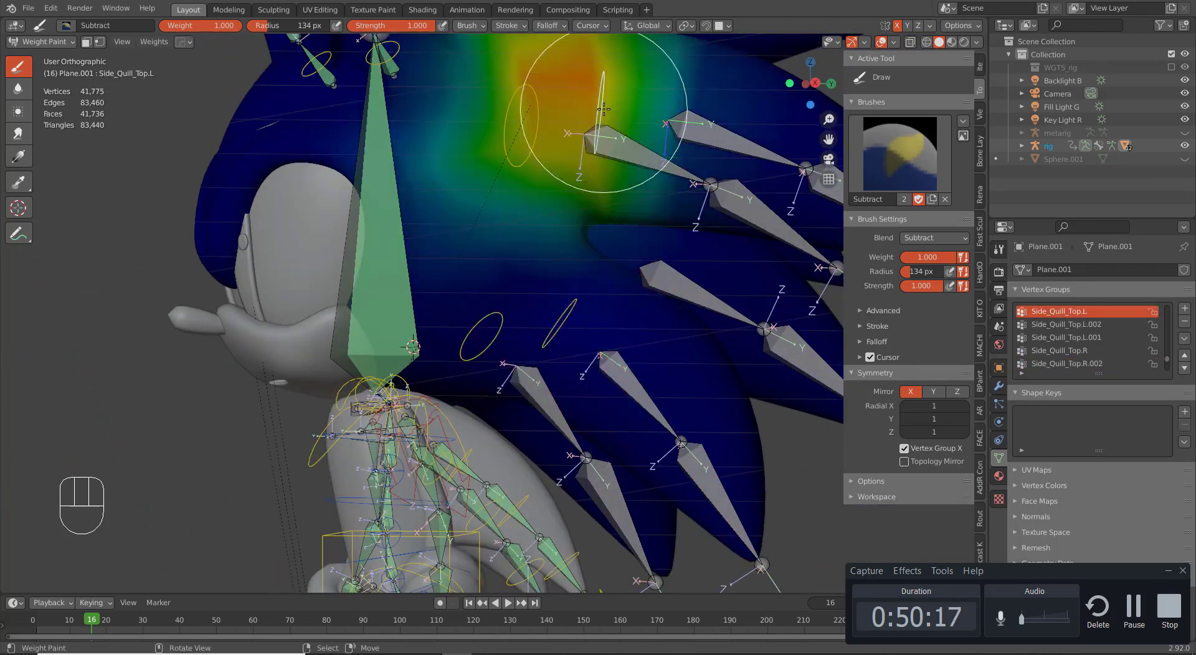
scroll(548, 187, "down", 2)
left_click_drag(439, 234, 431, 236)
middle_click_drag(417, 236, 432, 211)
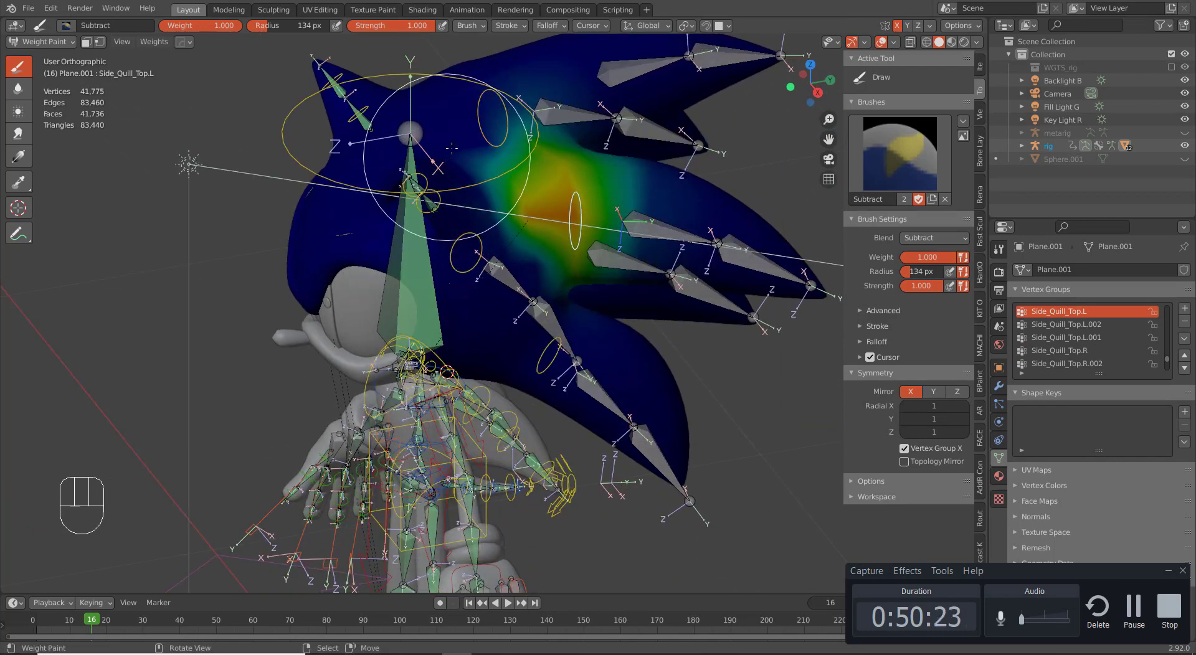
Step: Inspect the weights of the right side quill and top middle quill bones, including Side_Quill_Top.R and Top_Quill_Mid.002
right_click(495, 136)
middle_click_drag(494, 136, 299, 181)
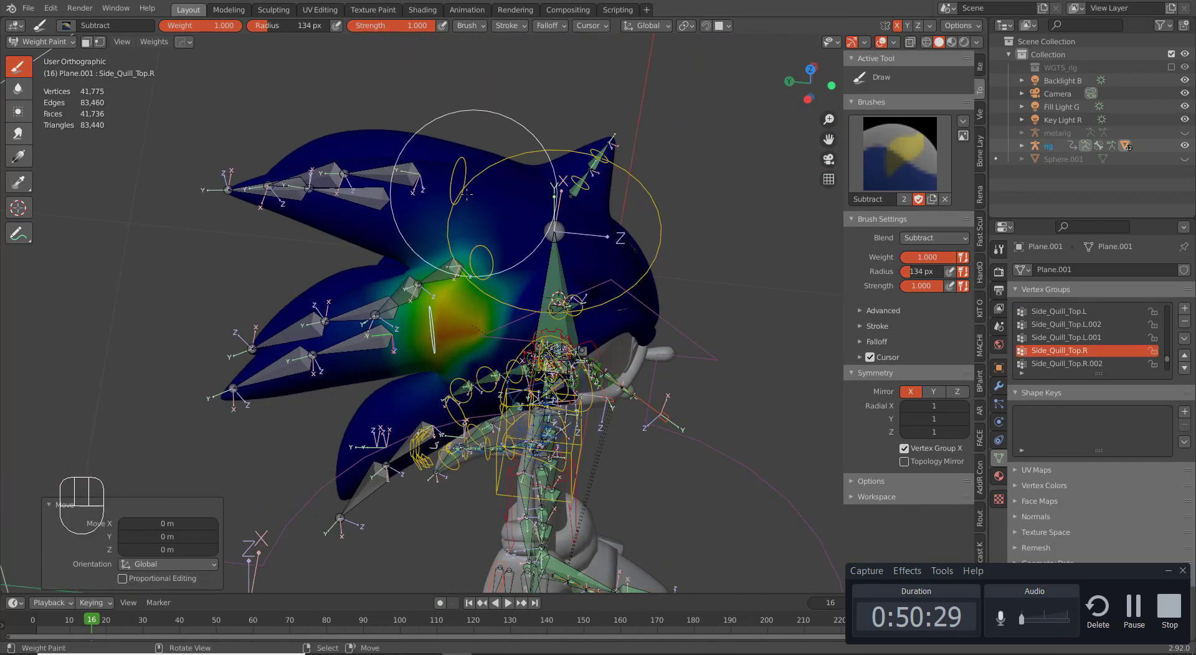
middle_click_drag(458, 190, 491, 203)
right_click(492, 203)
right_click(425, 230)
middle_click_drag(425, 229, 663, 187)
key("Tab")
key("Tab")
right_click(593, 198)
right_click(594, 226)
Step: Reveal the hidden bones and open the rig in Edit Mode to locate the Top_Quill_Mid bone
key("alt+h")
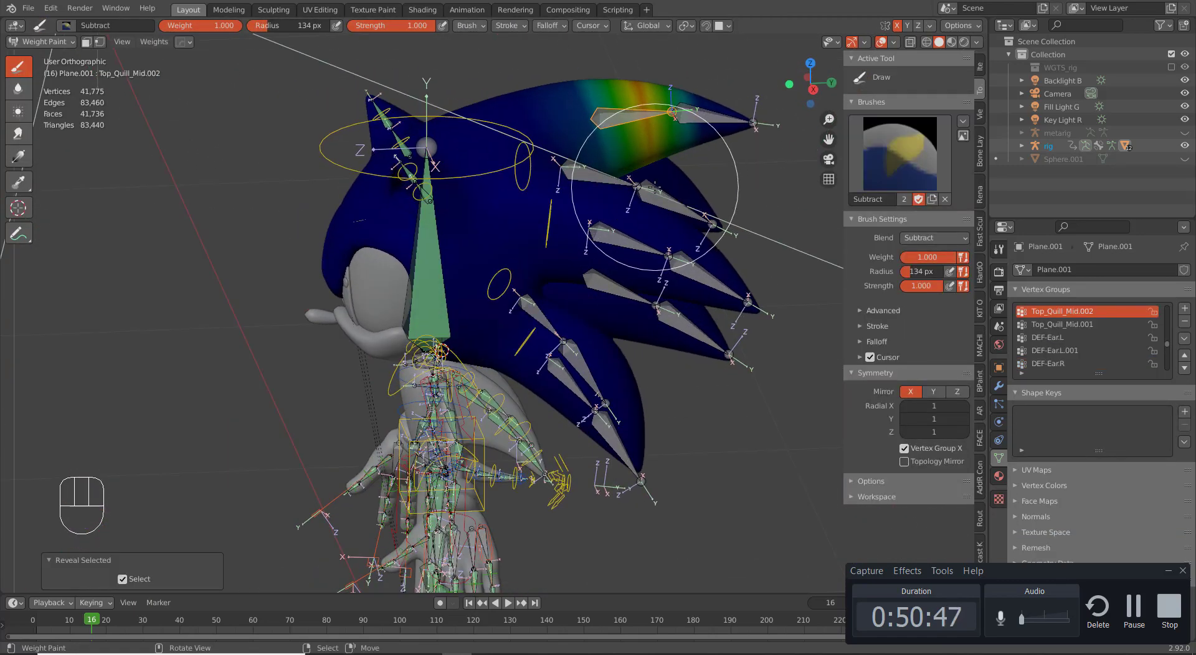
key("Tab")
key("Tab")
key("ctrl+Tab")
right_click(574, 179)
key("Tab")
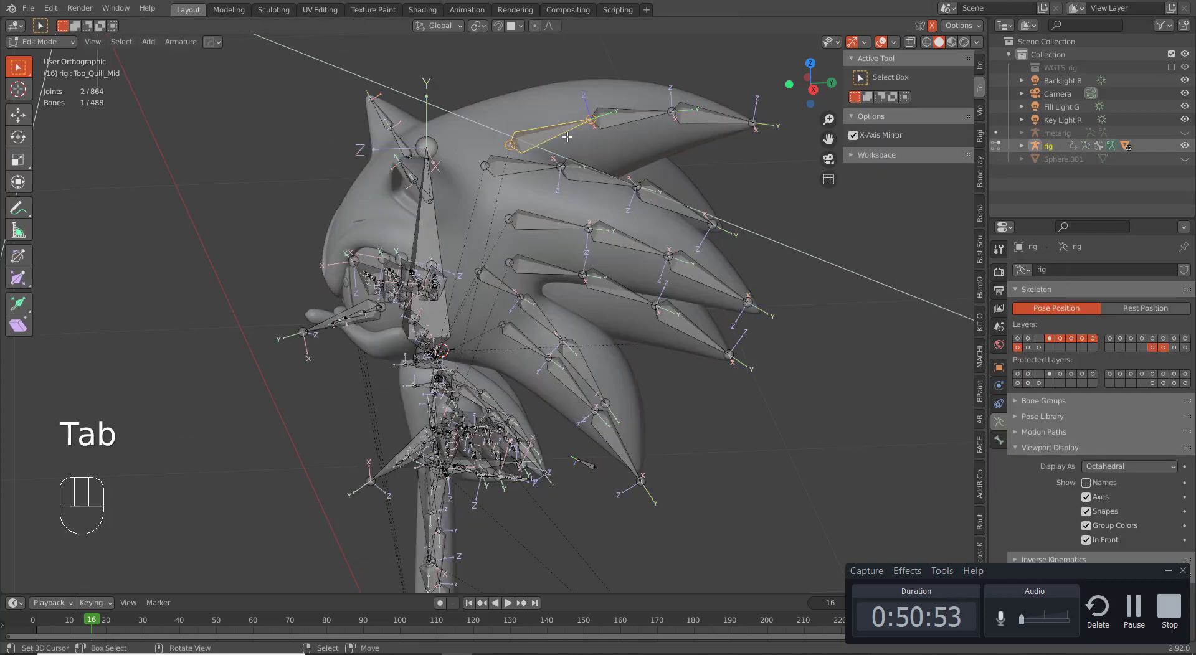
Step: Switch the rig to Pose Mode, check Top_Quill_Mid's bone constraints, and test moving the bone, cancelling the move
key("ctrl+Tab")
left_click(555, 195)
left_click(998, 441)
scroll(1047, 493, "down", 4)
left_click(998, 459)
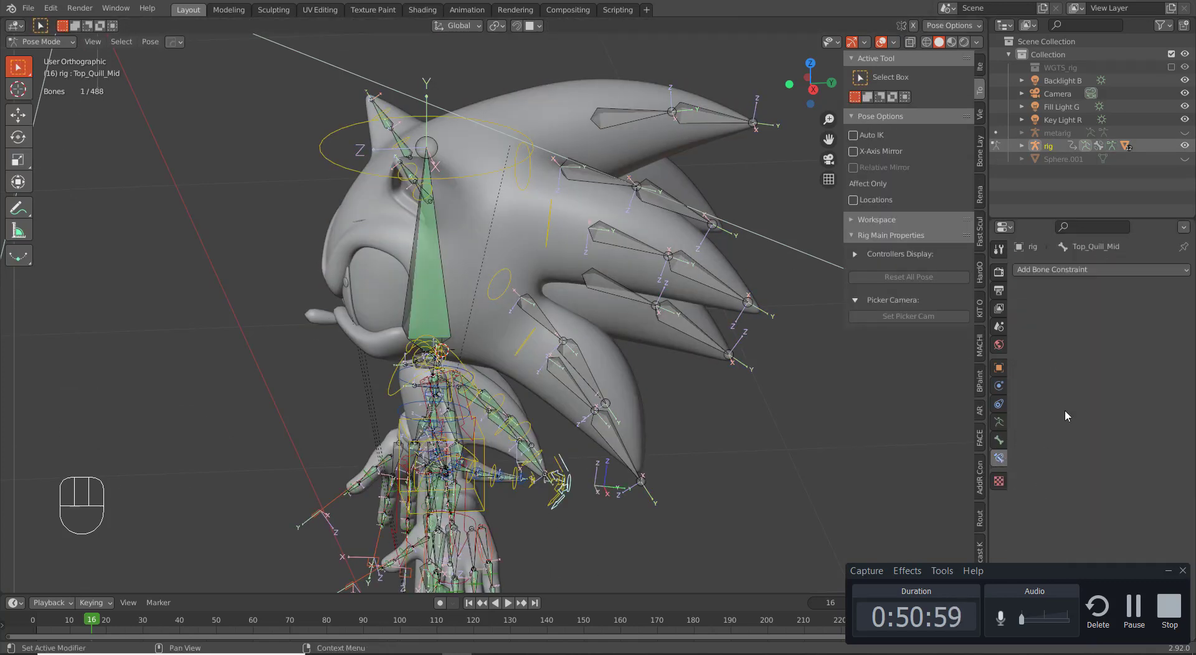
key("Tab")
key("Tab")
middle_click_drag(864, 376, 779, 389)
key("g")
right_click(707, 385)
Step: Expand Top_Quill_Mid's Viewport Display settings and test transforming the bone, cancelling the transform
left_click(999, 441)
scroll(1084, 495, "down", 3)
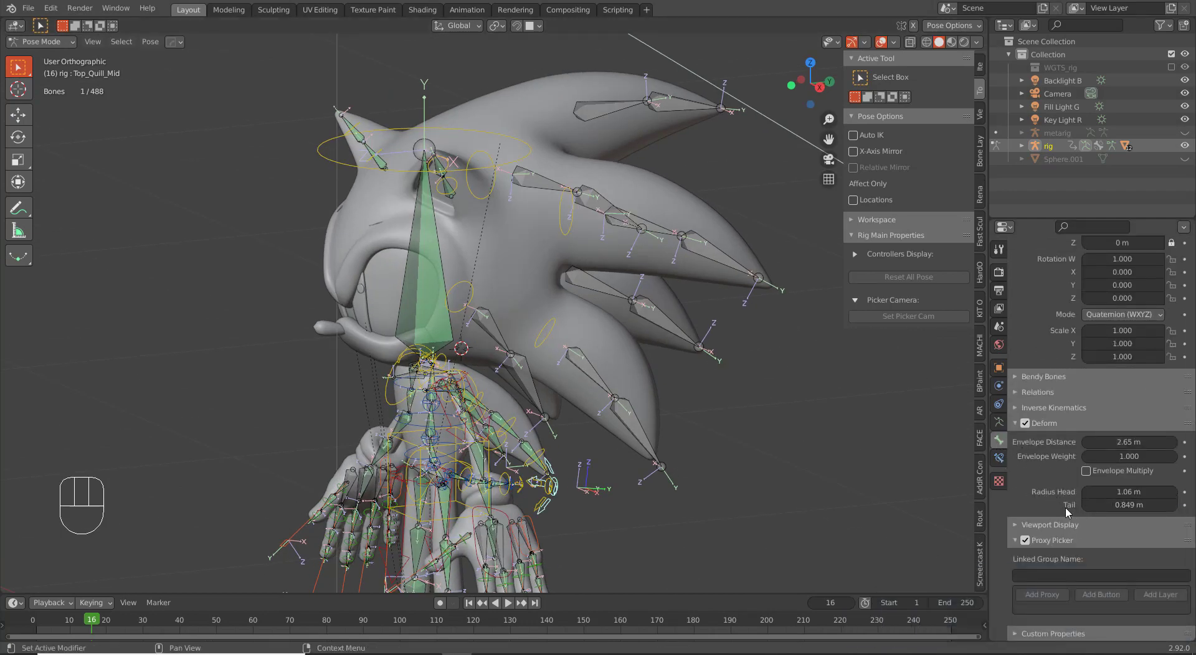
left_click(1050, 525)
scroll(1084, 548, "down", 3)
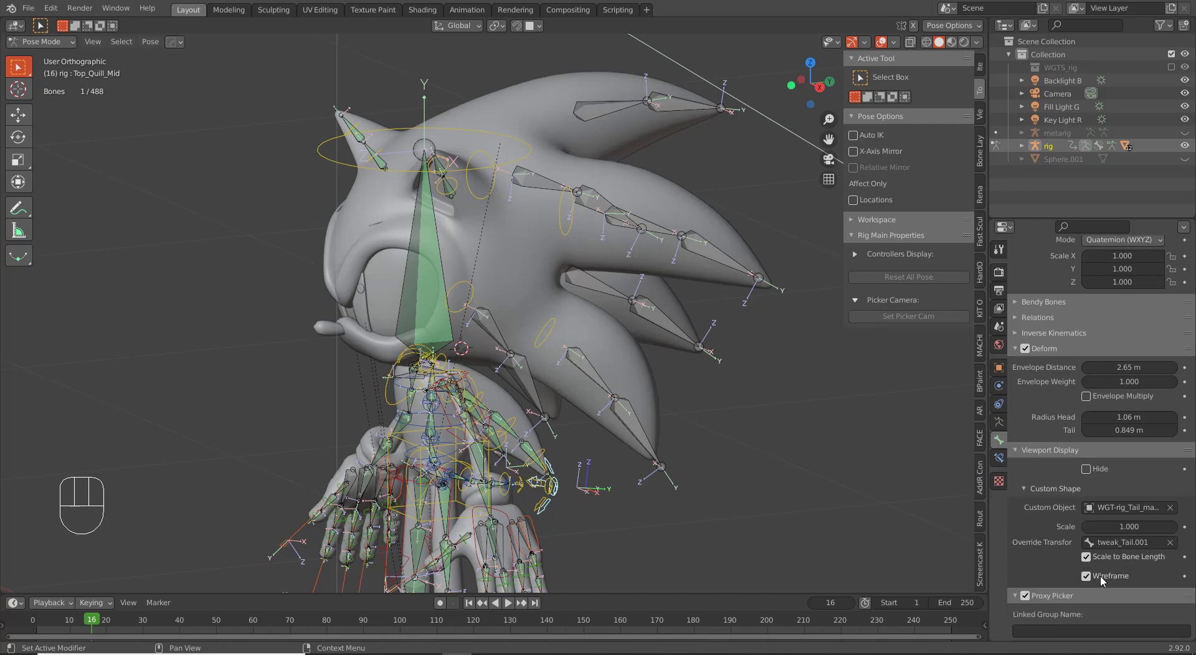
middle_click_drag(519, 255, 564, 241)
key("g")
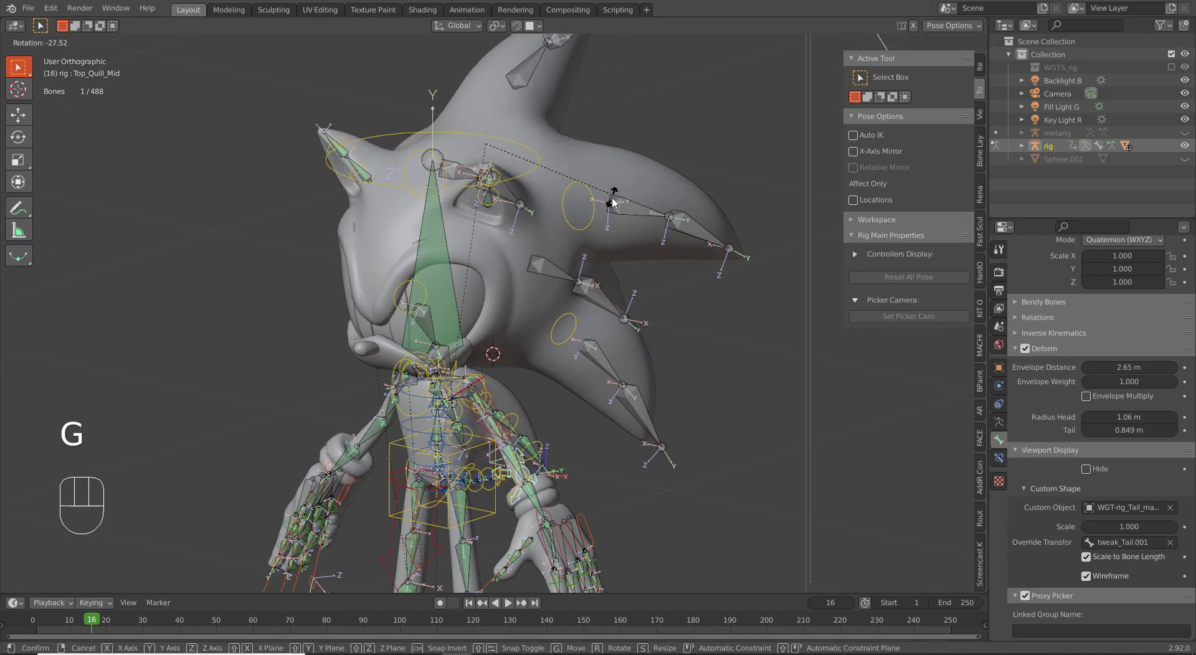
right_click(613, 200)
Step: Clear the override transform bone and the custom object from Top_Quill_Mid's custom shape settings
double_click(1172, 545)
left_click(1031, 560)
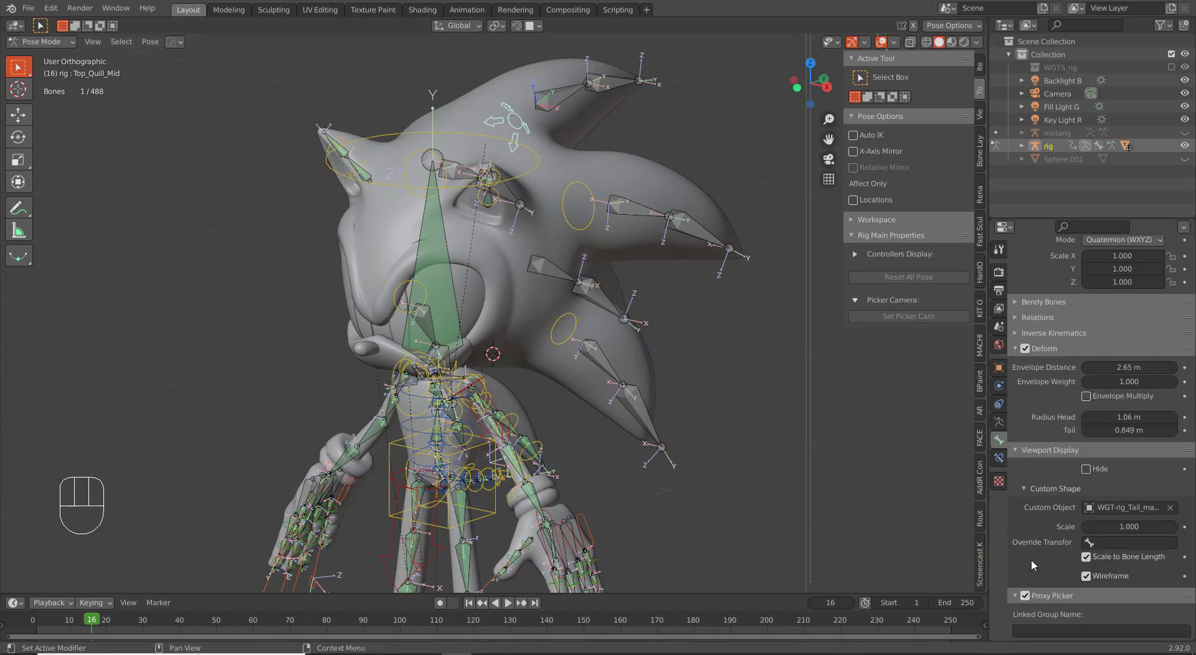
middle_click_drag(668, 351, 592, 345)
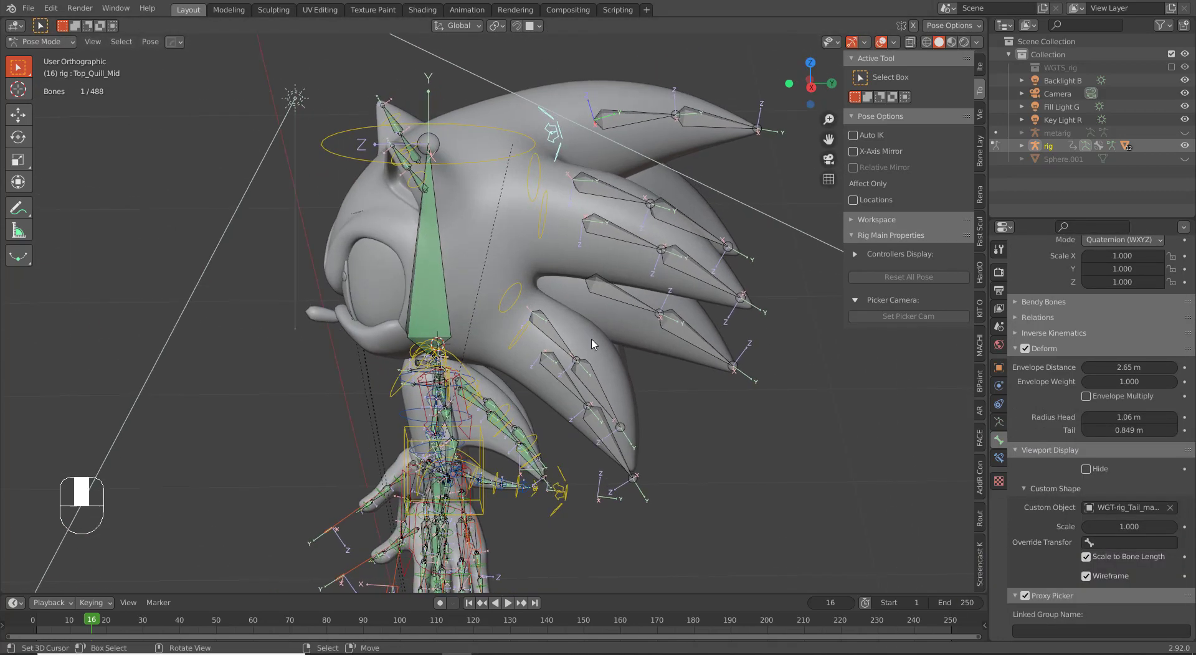
left_click(1171, 508)
Step: Test rotating and moving Top_Quill_Mid, cancel both, check its bone constraints, and deselect all bones
key("r")
right_click(776, 429)
key("g")
right_click(786, 432)
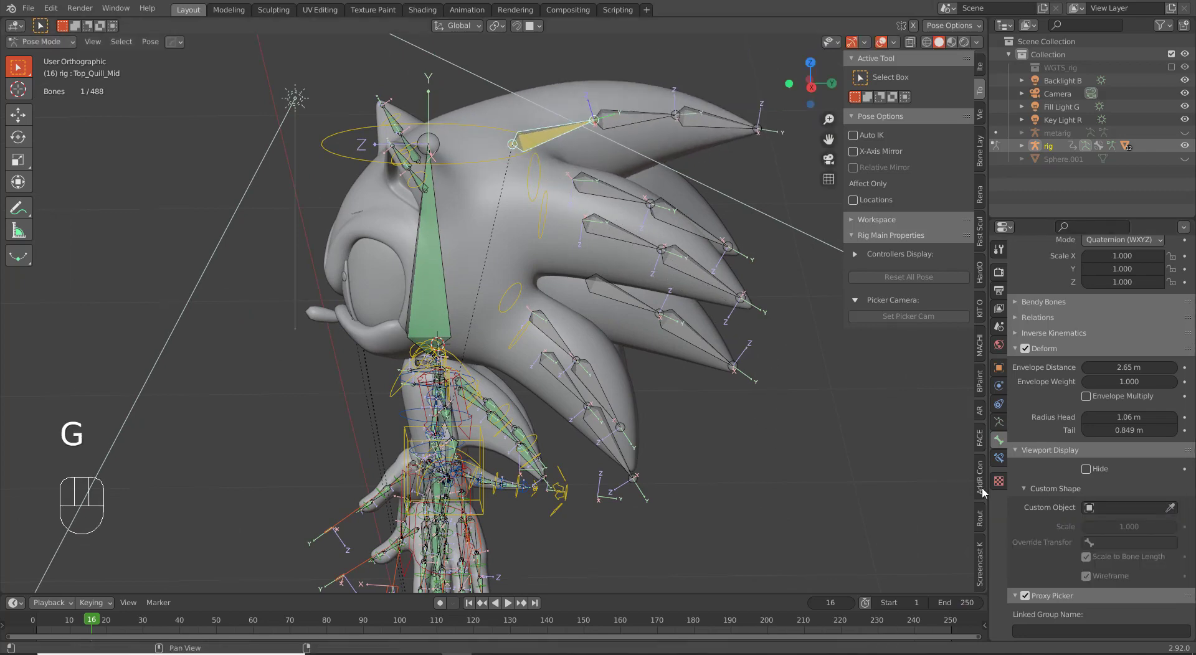
left_click(1001, 459)
key("a")
key("a")
middle_click_drag(632, 364, 656, 362)
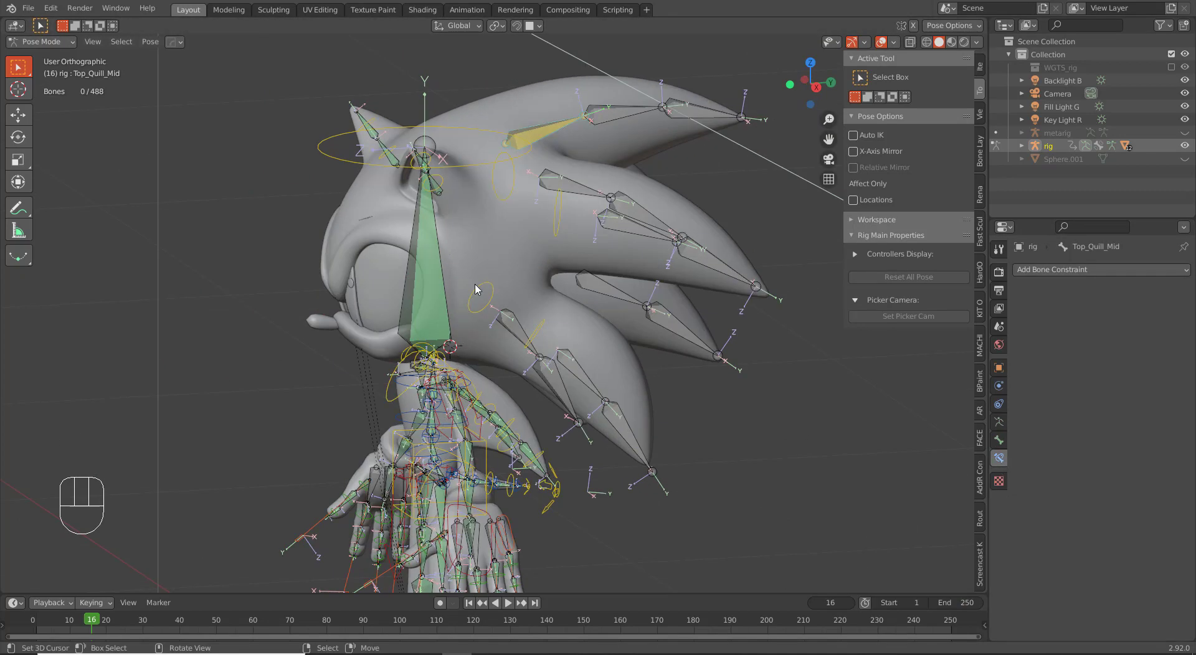
Step: Test the whole rig by moving the torso control in the front view, cancelling the move
middle_click_drag(477, 286, 589, 296)
middle_click_drag(539, 465, 567, 235, "shift")
right_click(552, 265)
key("g")
scroll(511, 292, "down", 5)
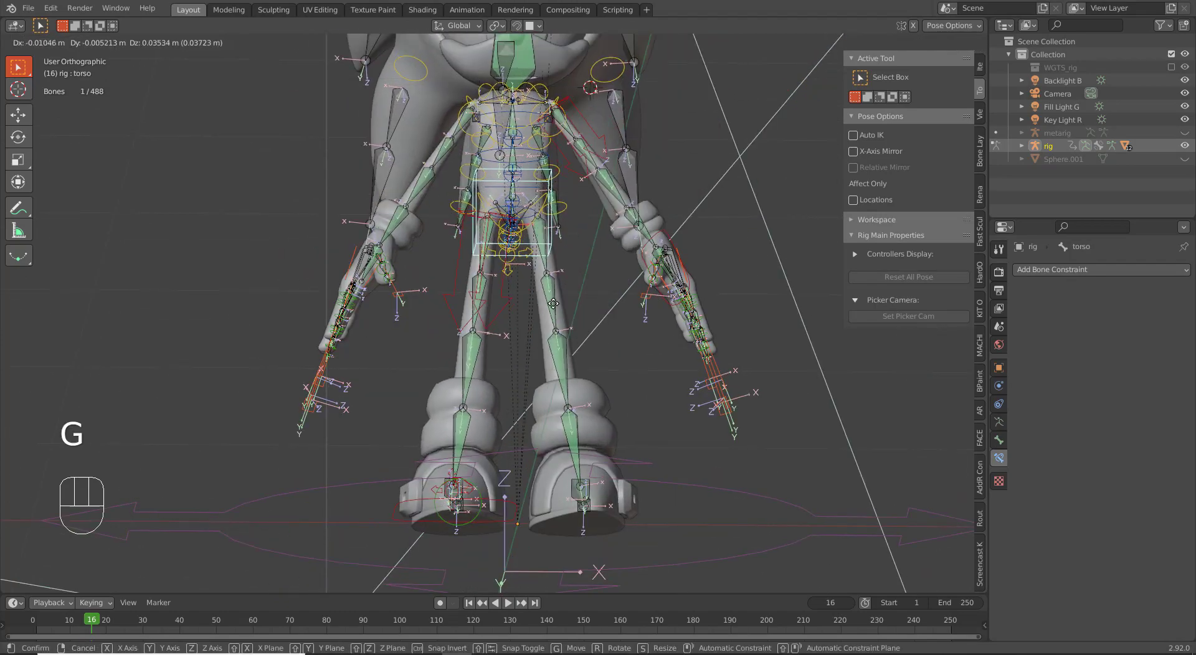
key("KP_1")
right_click(653, 207)
scroll(623, 196, "up", 6)
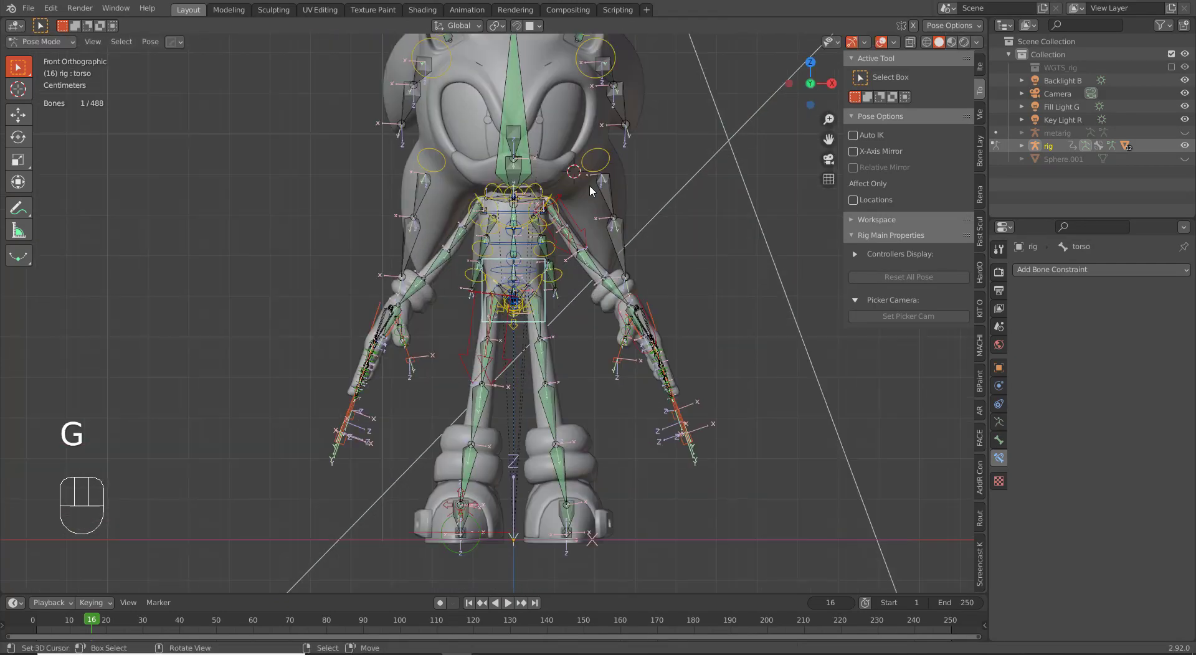
Step: Test moving the torso control in the front view to check how the head and eyebrows follow
middle_click_drag(592, 187, 572, 360, "shift")
key("g")
left_click(576, 287)
Step: Select the eyebrow mesh Plane.002 together with the rig and enter Weight Paint mode
middle_click_drag(621, 193, 616, 323, "shift")
right_click(649, 214)
key("ctrl+Tab")
right_click(649, 215)
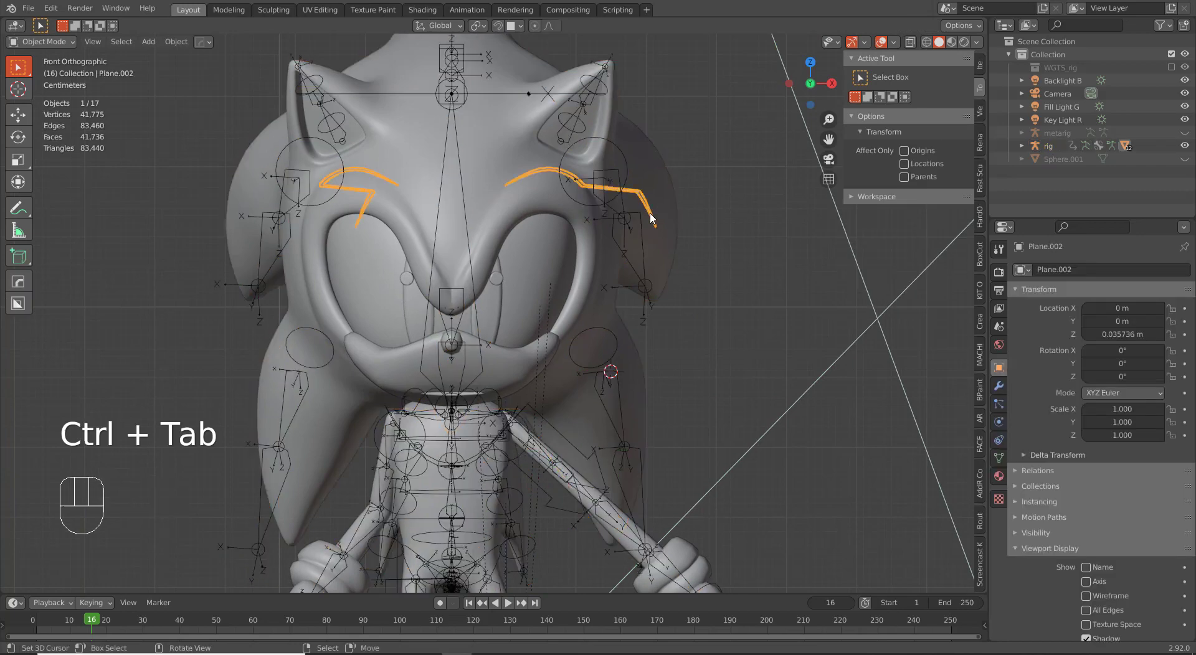
right_click(647, 268)
middle_click_drag(648, 269, 675, 269)
right_click(686, 222, "shift")
key("ctrl+Tab")
left_click(612, 177)
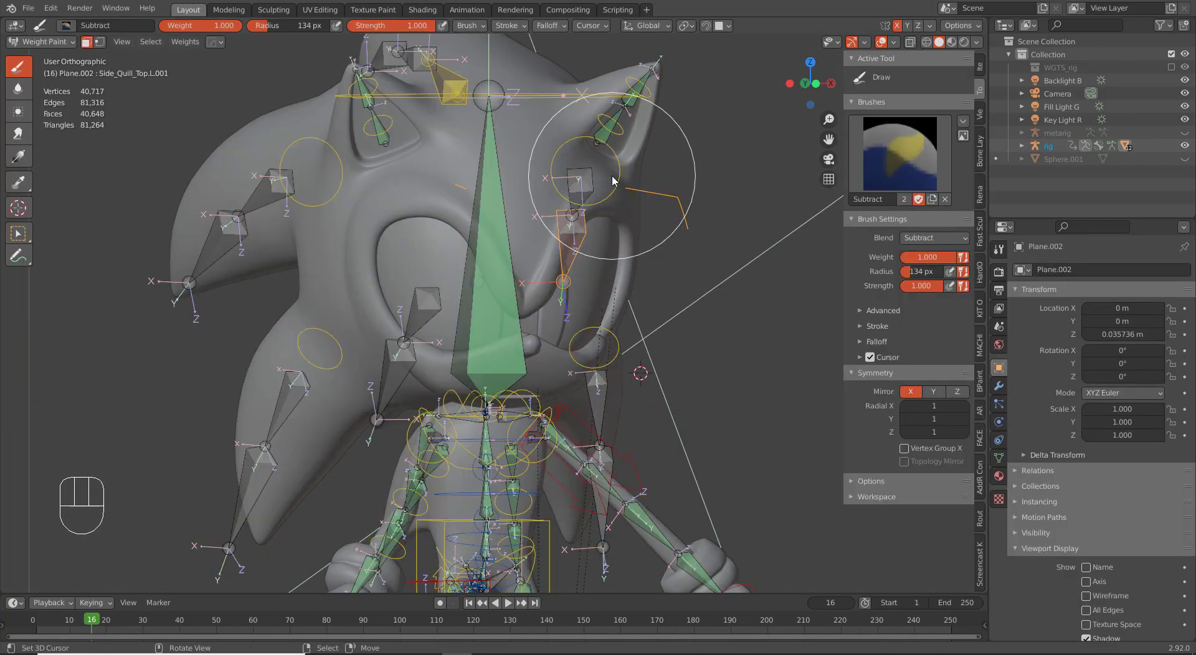
Step: Delete all vertex groups from the eyebrow mesh
left_click(999, 439)
left_click(999, 459)
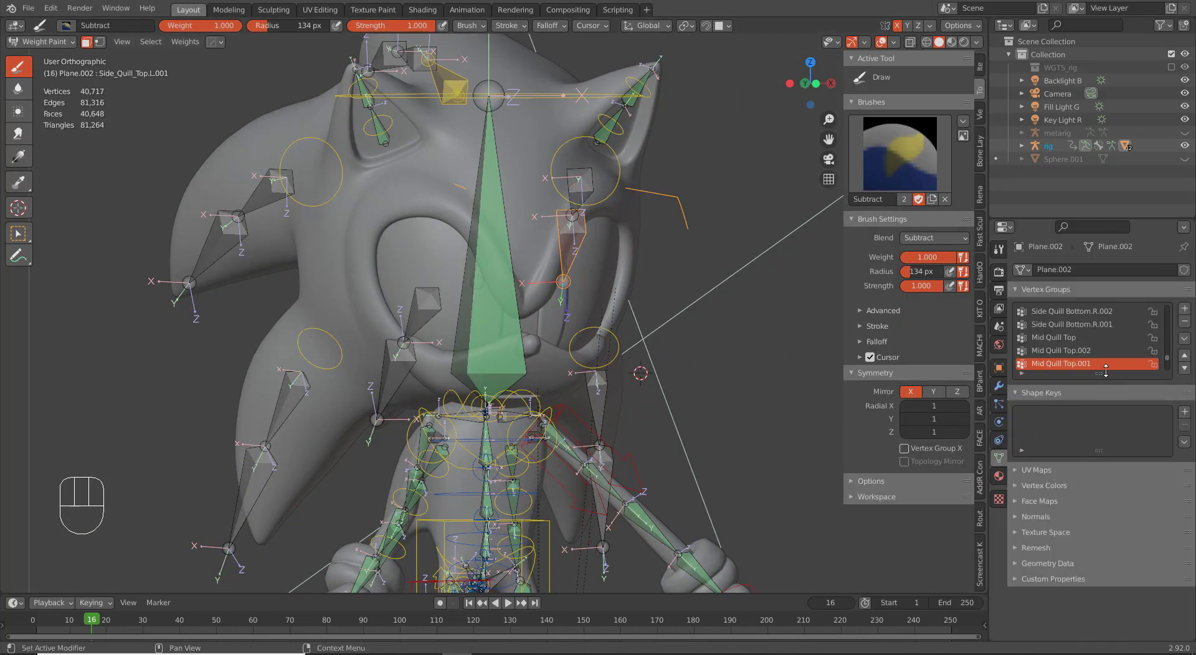
left_click(1185, 338)
left_click(1122, 502)
Step: Move the eyebrow mesh's Armature modifier to the top of the stack, above Subdivision and Skin
key("Tab")
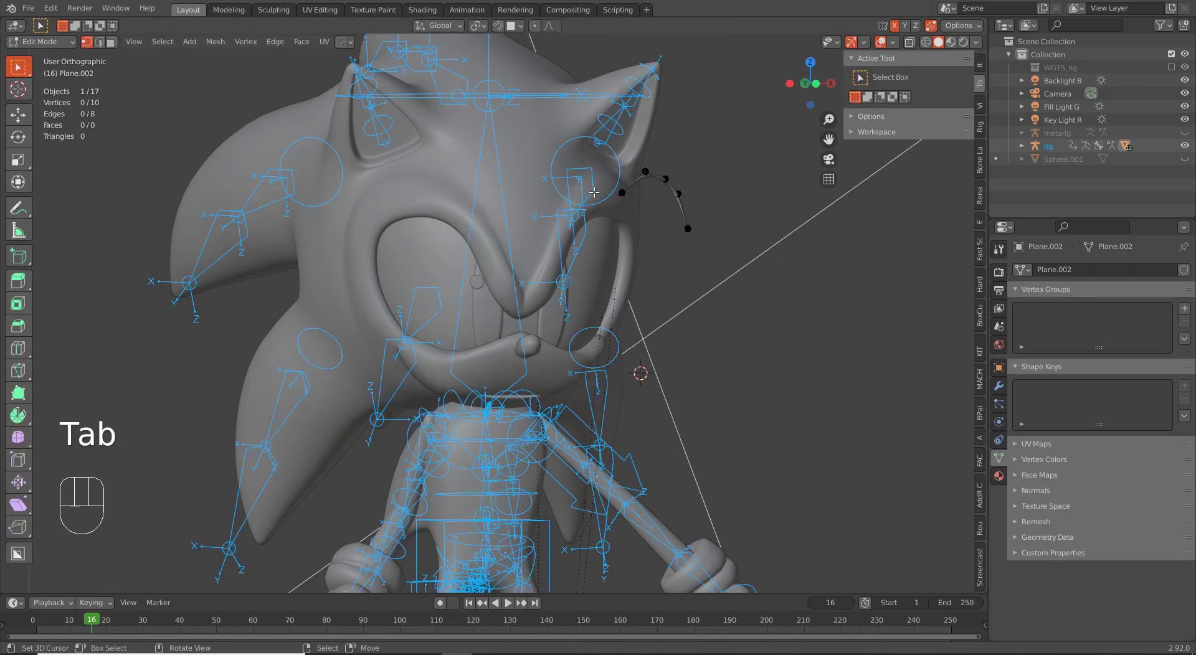
key("Tab")
key("Tab")
key("Tab")
left_click(998, 386)
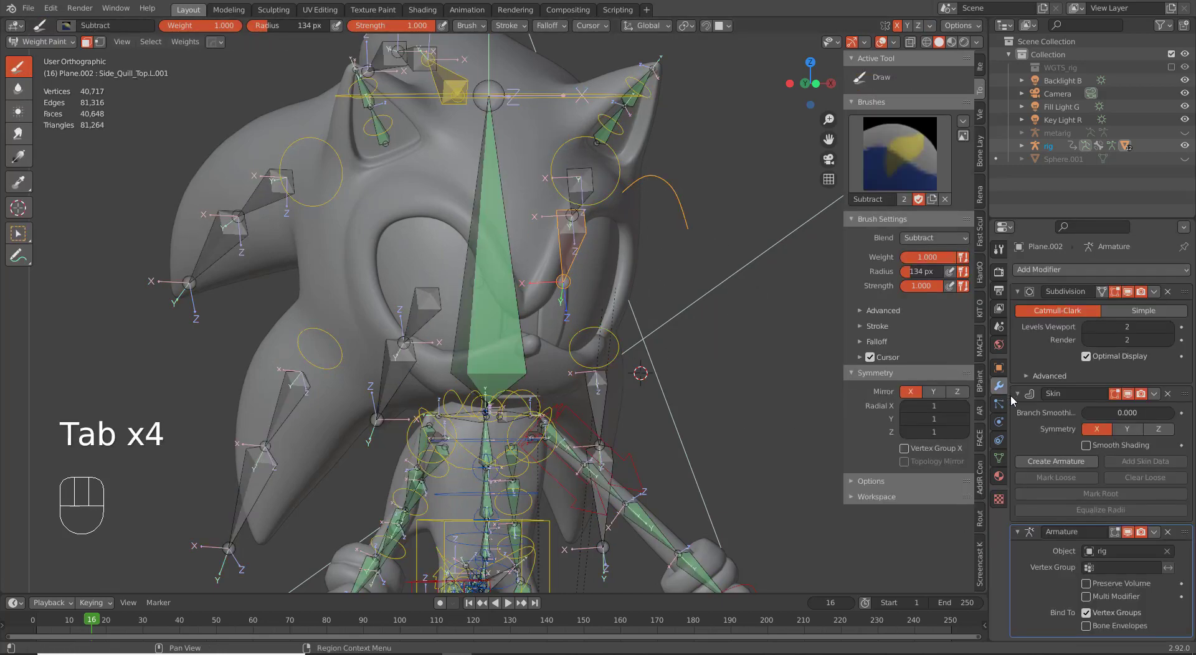
left_click_drag(1187, 536, 1186, 293)
Step: Inspect one eyebrow's linked vertices in Edit Mode and switch the weight paint brush to Draw
key("Tab")
key("ctrl+l")
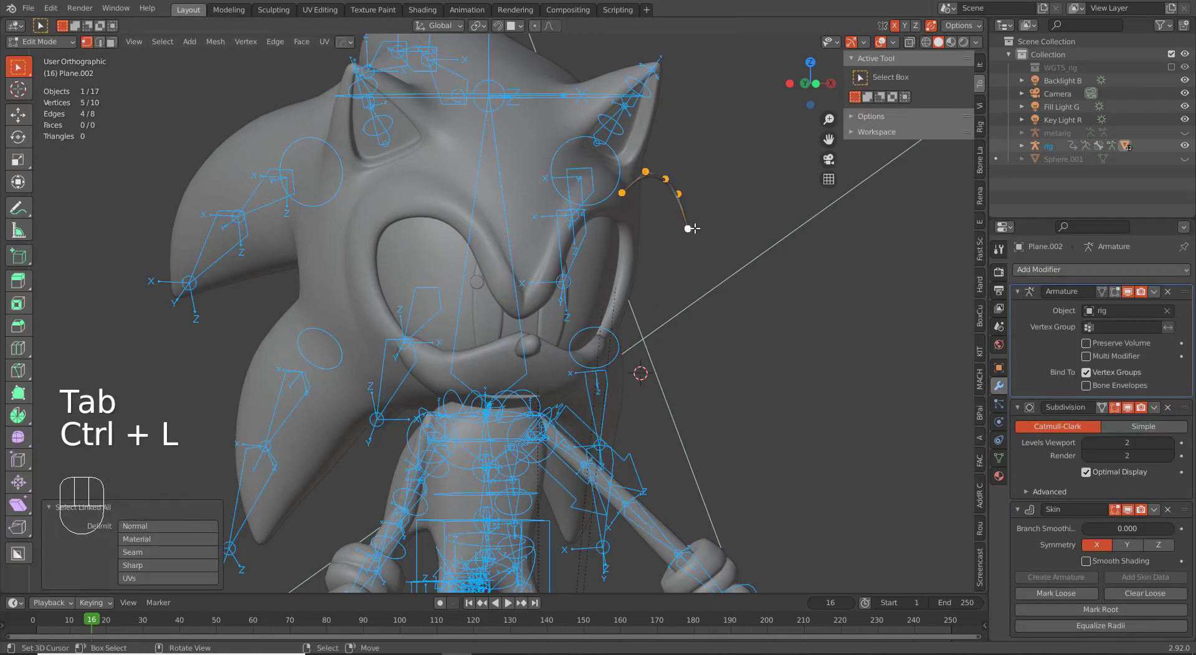
left_click(622, 192, "shift")
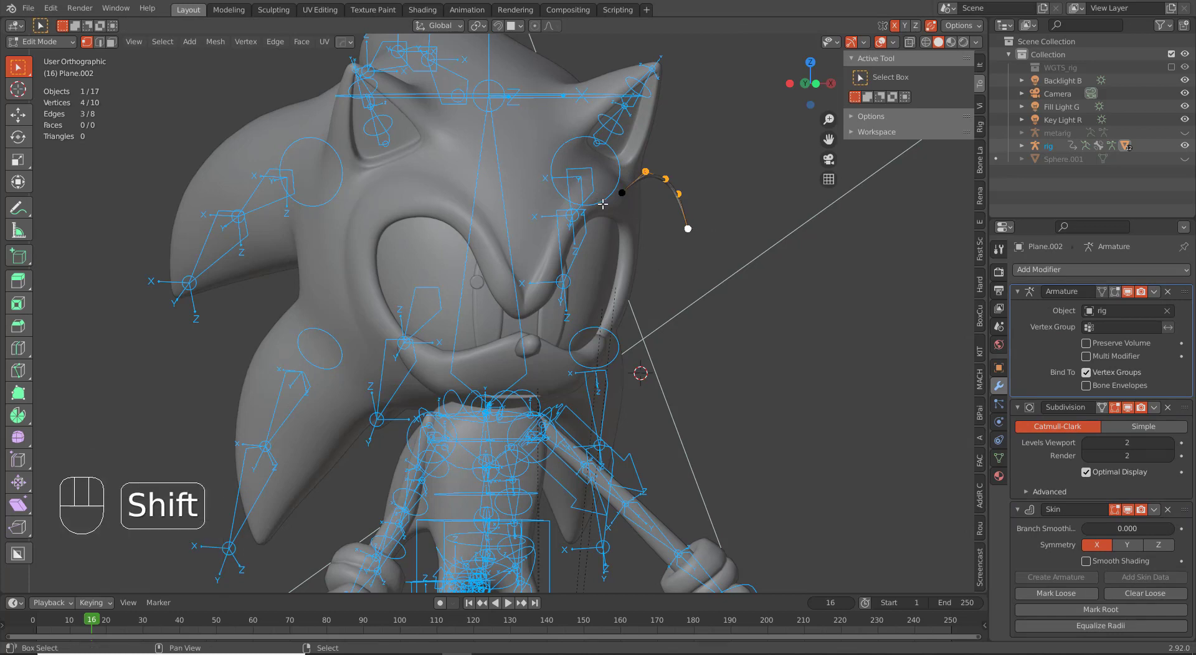
key("Tab")
left_click(999, 458)
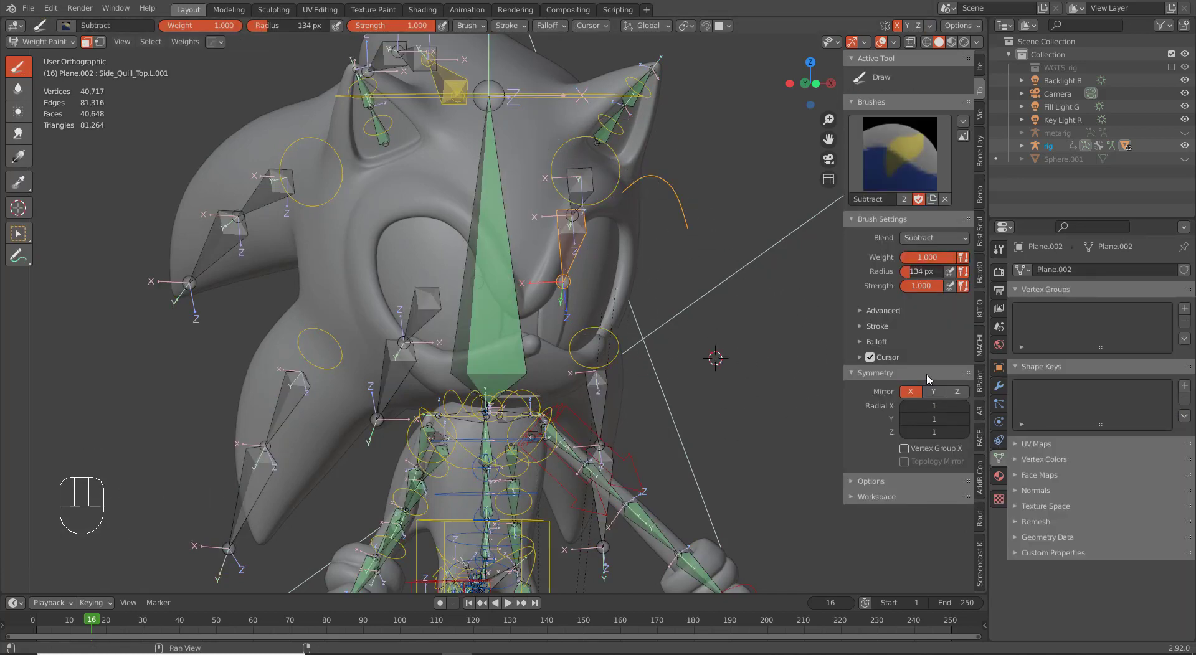
left_click(899, 154)
left_click(671, 233)
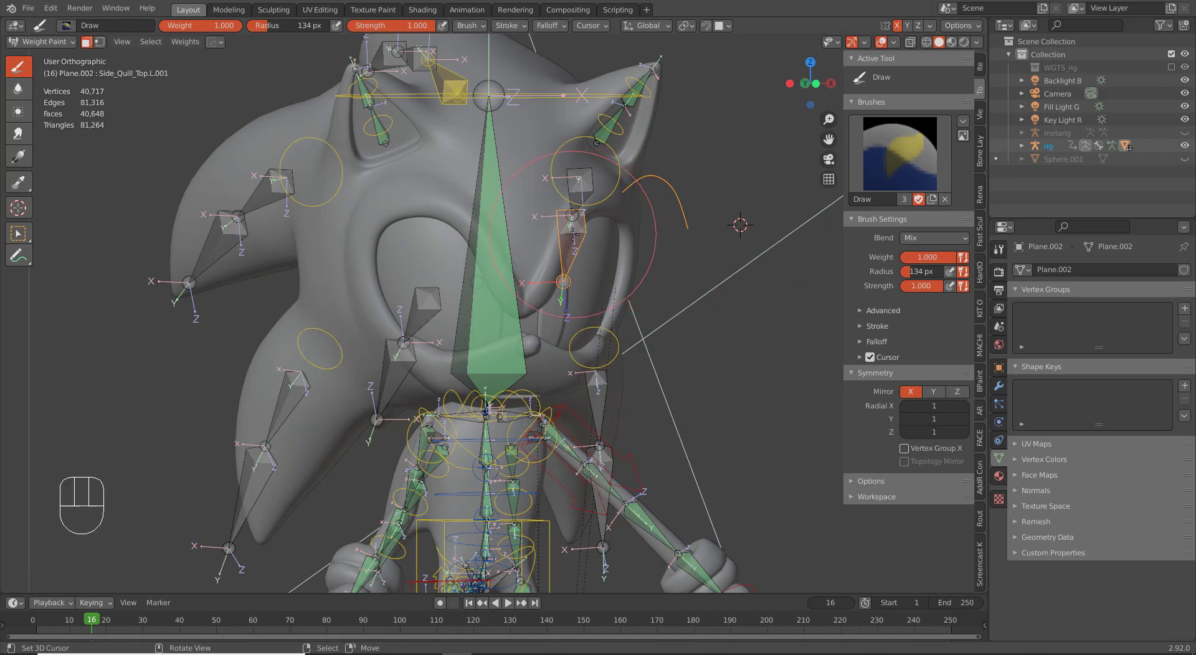
Step: Select the head bone DEF-spine.006 as the active bone for weight painting the eyebrows
mouse_move(572, 235)
middle_mouse_down()
mouse_move(665, 184)
mouse_move(685, 210)
middle_mouse_up()
scroll(443, 174, "down", 4)
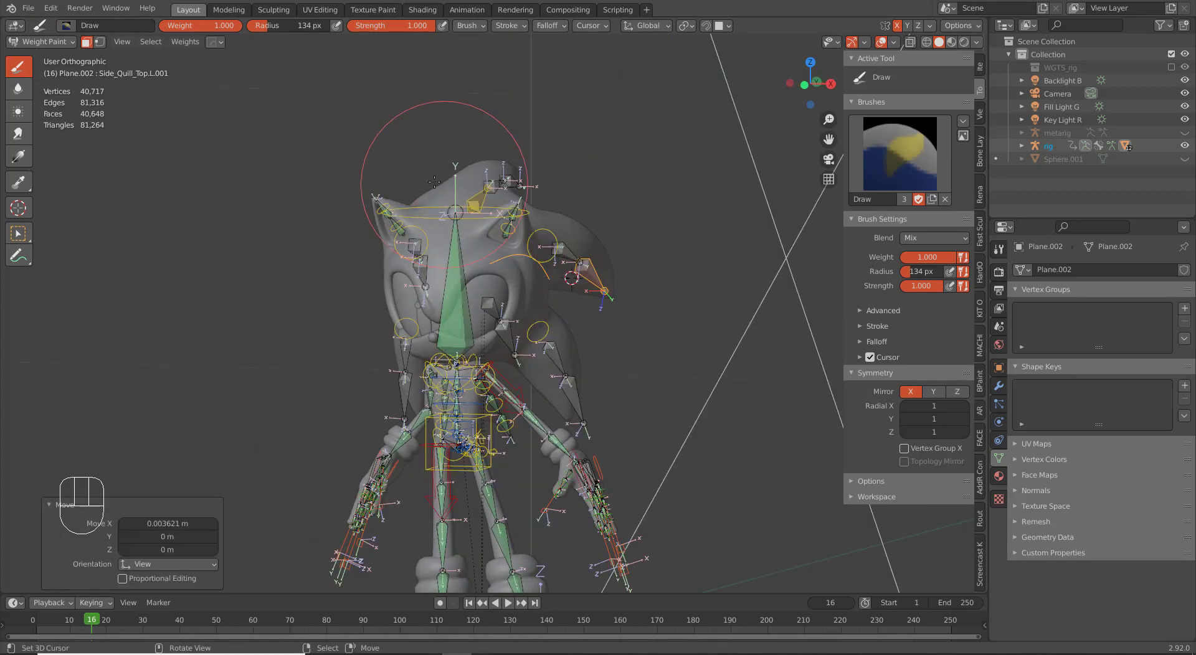
left_click(86, 42)
scroll(419, 241, "up", 4)
left_click(695, 314)
right_click(484, 284)
middle_click_drag(530, 184, 553, 186)
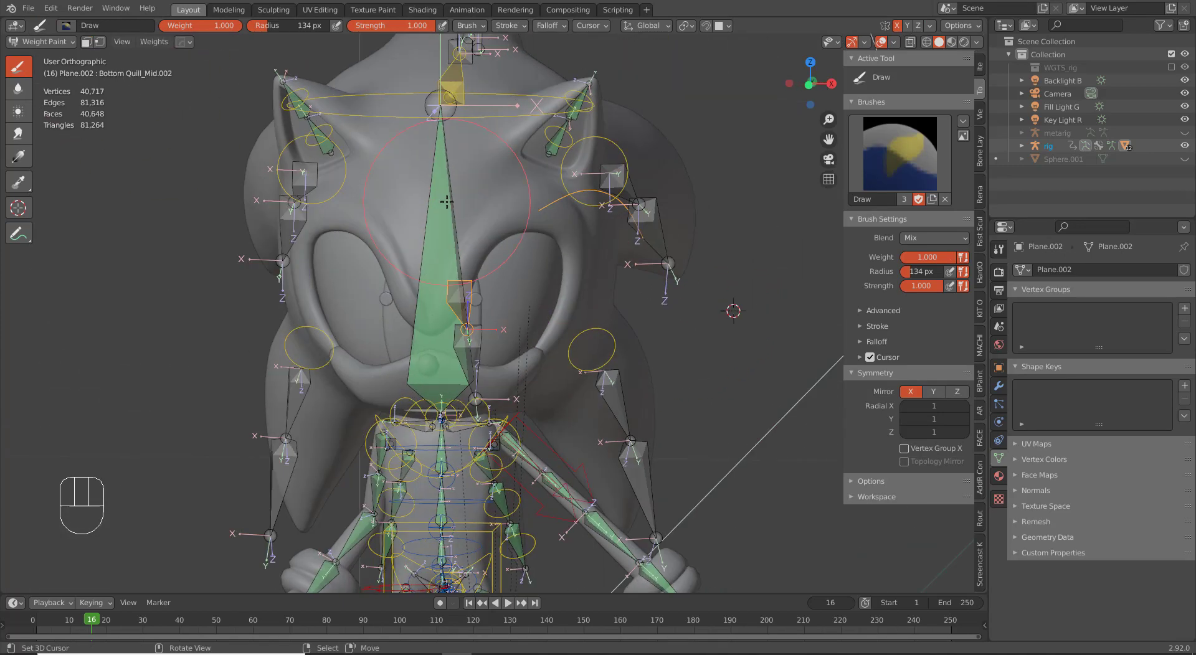
right_click(443, 203)
Step: Switch to wireframe display, toggle the selection of all eyebrow vertices in Edit Mode, and return to Weight Paint mode
key("Tab")
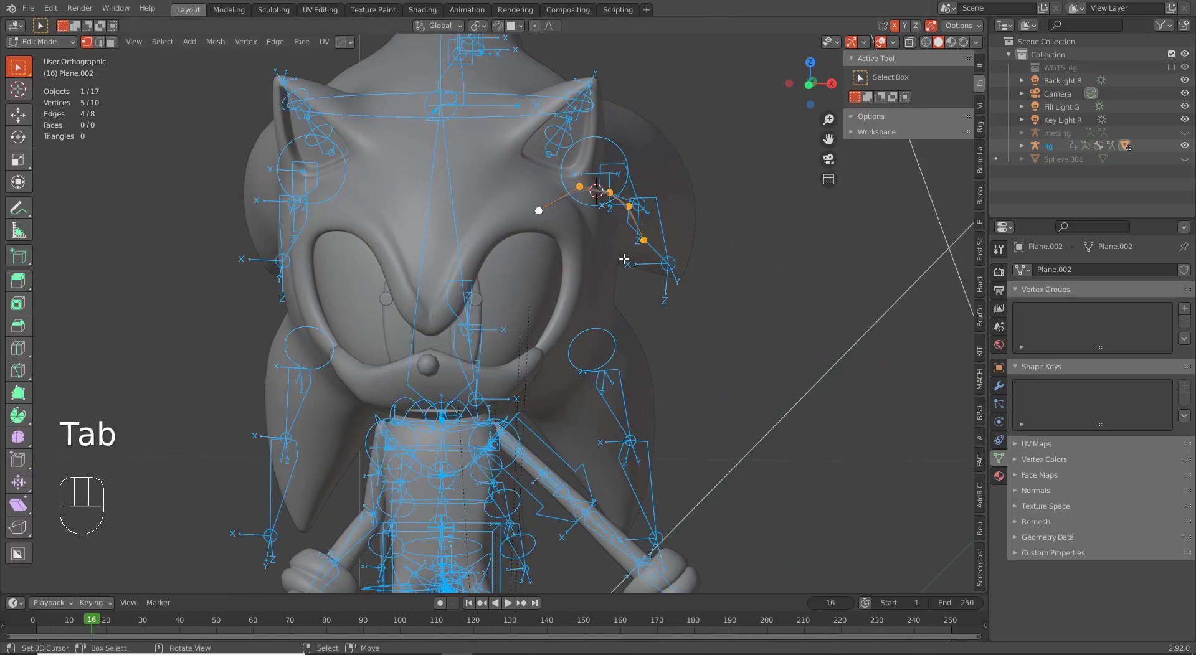
key("z")
key("a")
middle_click_drag(535, 272, 578, 276)
key("Tab")
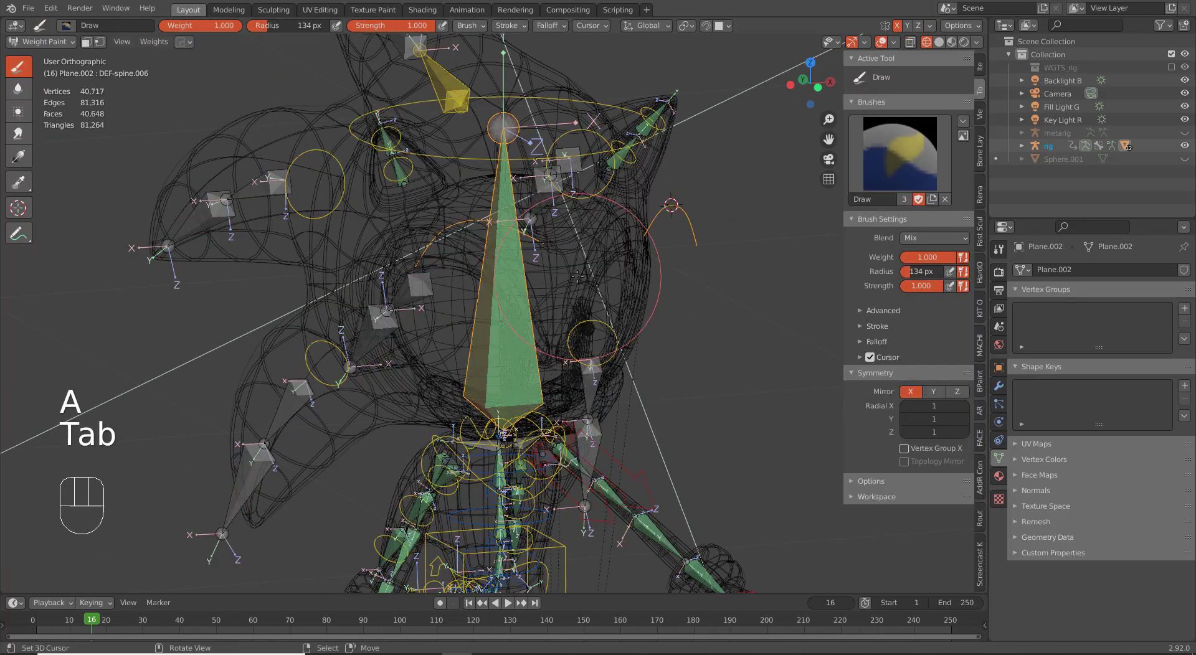
key("ctrl+Tab")
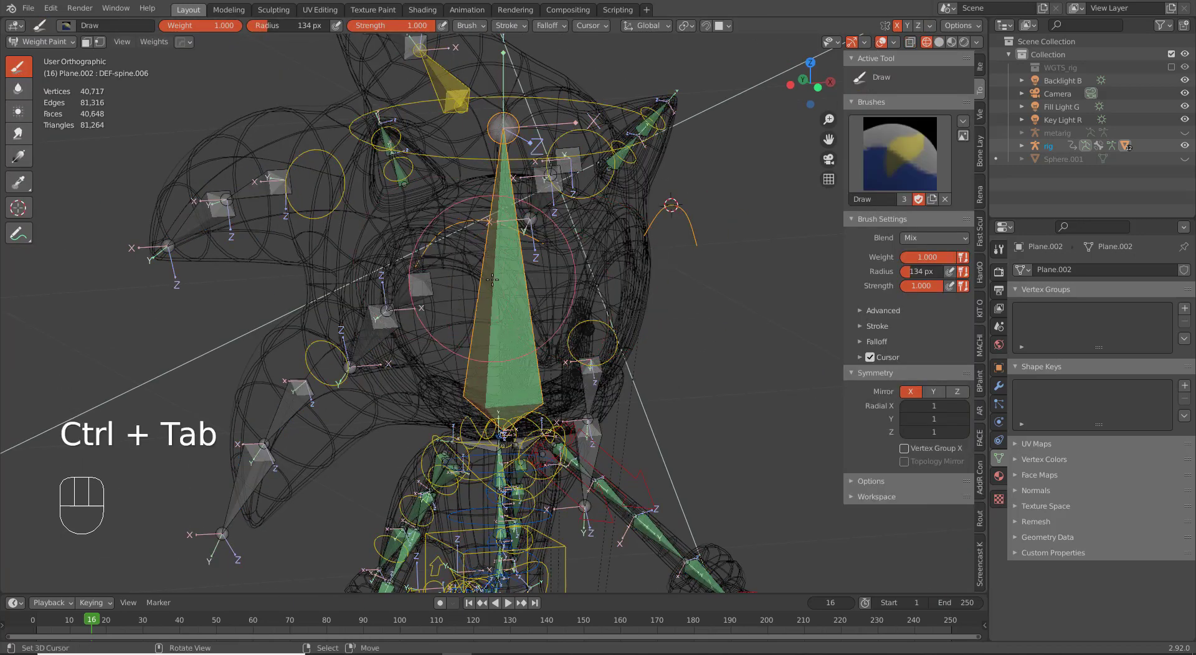
key("a")
key("a")
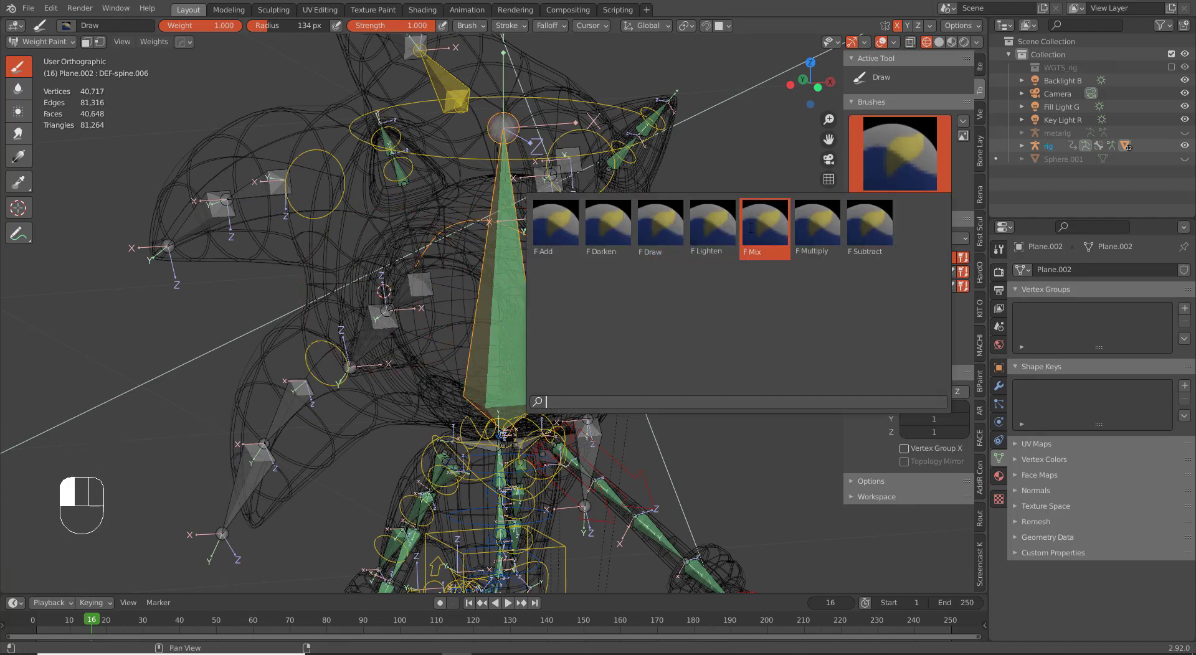
Step: Reselect the eyebrow mesh with the rig, re-enter Weight Paint mode with the Mix brush, and pick DEF-spine.006
key("ctrl+Tab")
right_click(679, 215)
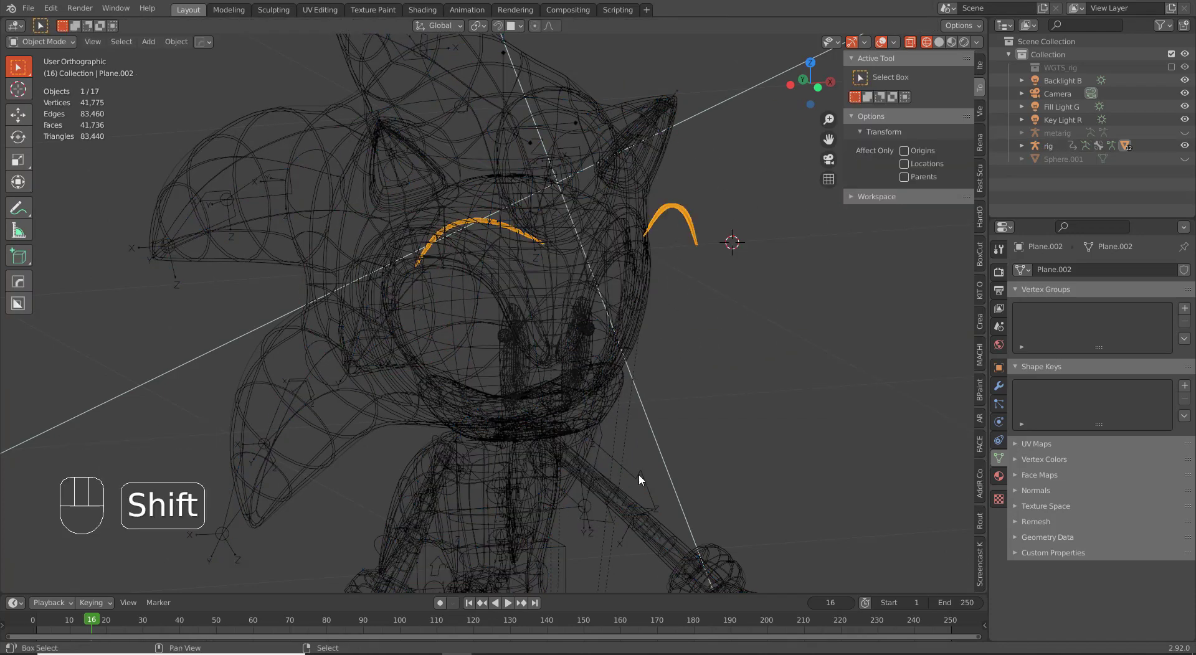
right_click(638, 474, "shift")
right_click(689, 226, "shift")
key("ctrl+Tab")
left_click(623, 241)
left_click(709, 308)
left_click(700, 278)
right_click(689, 233)
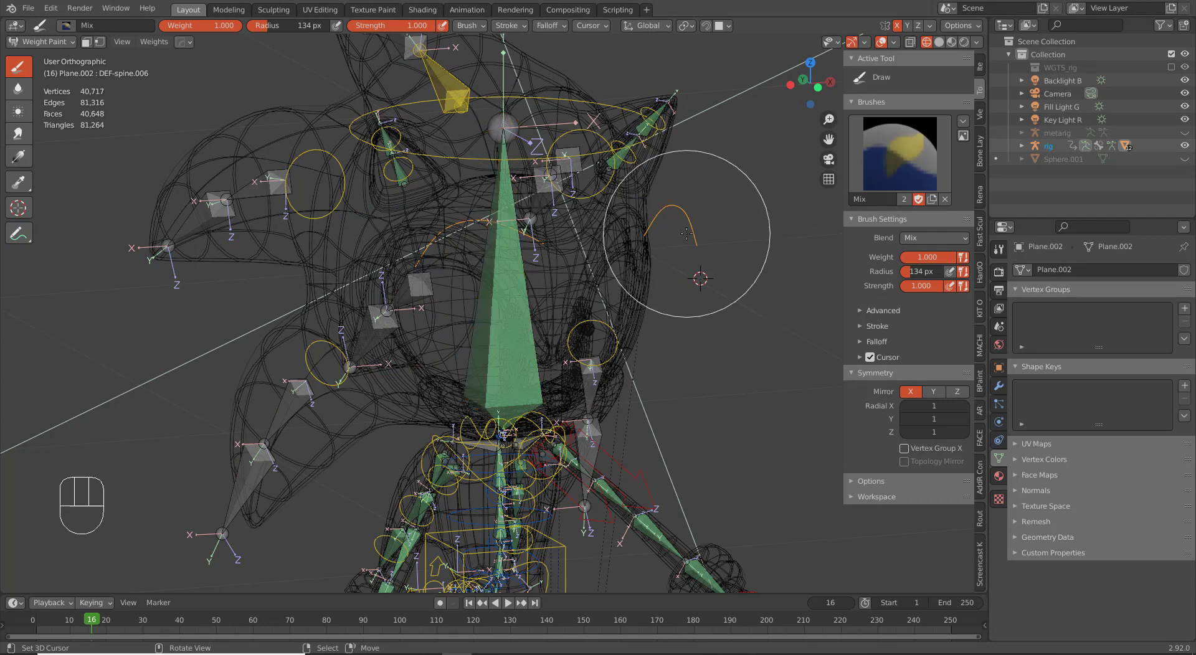
right_click(688, 219)
right_click(504, 307)
key("Tab")
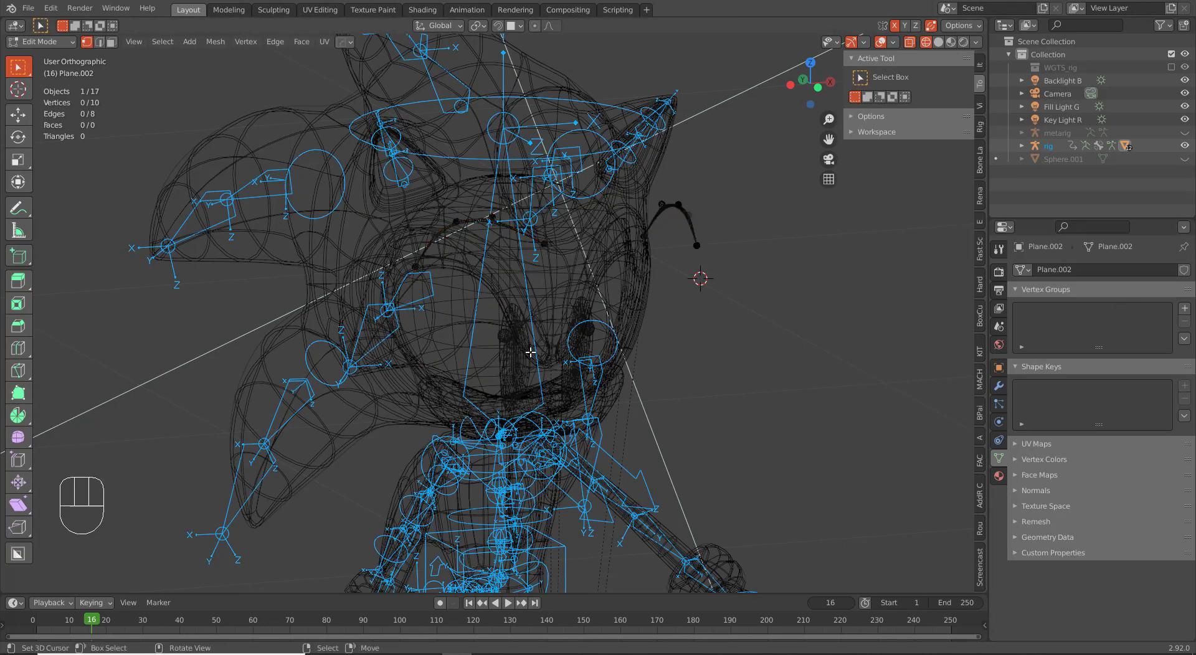
Step: Leave the eyebrow's editing mode and put the rig in Pose Mode with DEF-spine.006 selected
key("ctrl+Tab")
left_click(426, 357)
right_click(534, 322)
right_click(534, 322)
right_click(533, 323)
key("ctrl+Tab")
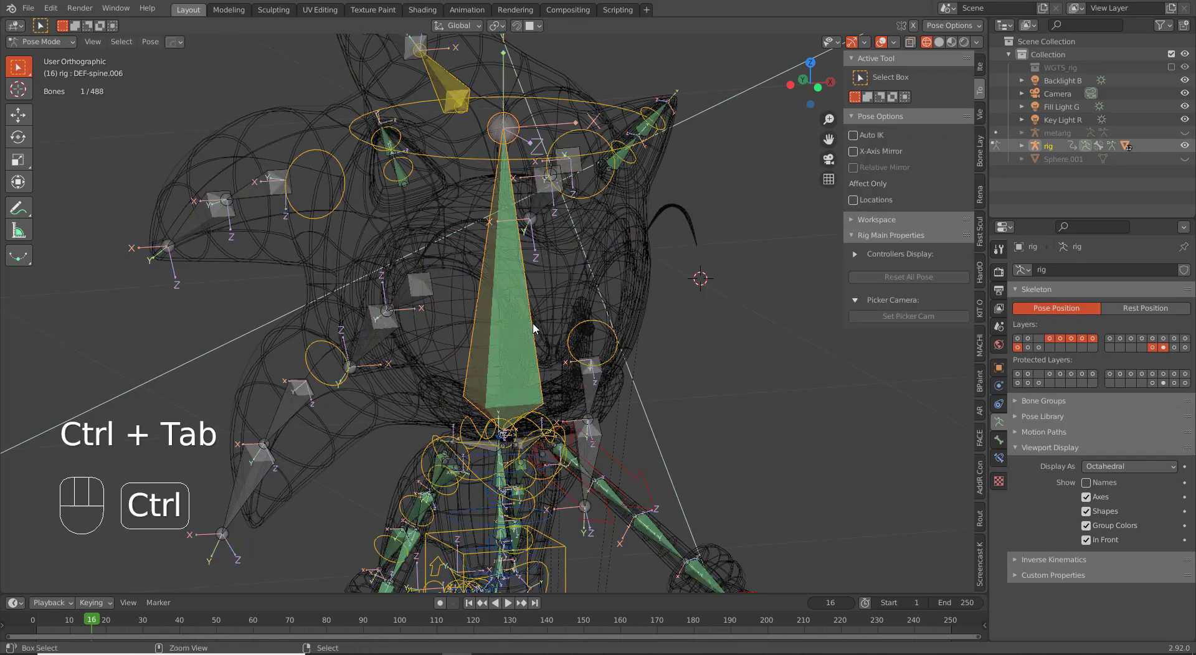
Step: Undo the last selection change so the eyebrows are selected with the rig, and return to Pose Mode
key("Tab")
scroll(692, 265, "up", 3)
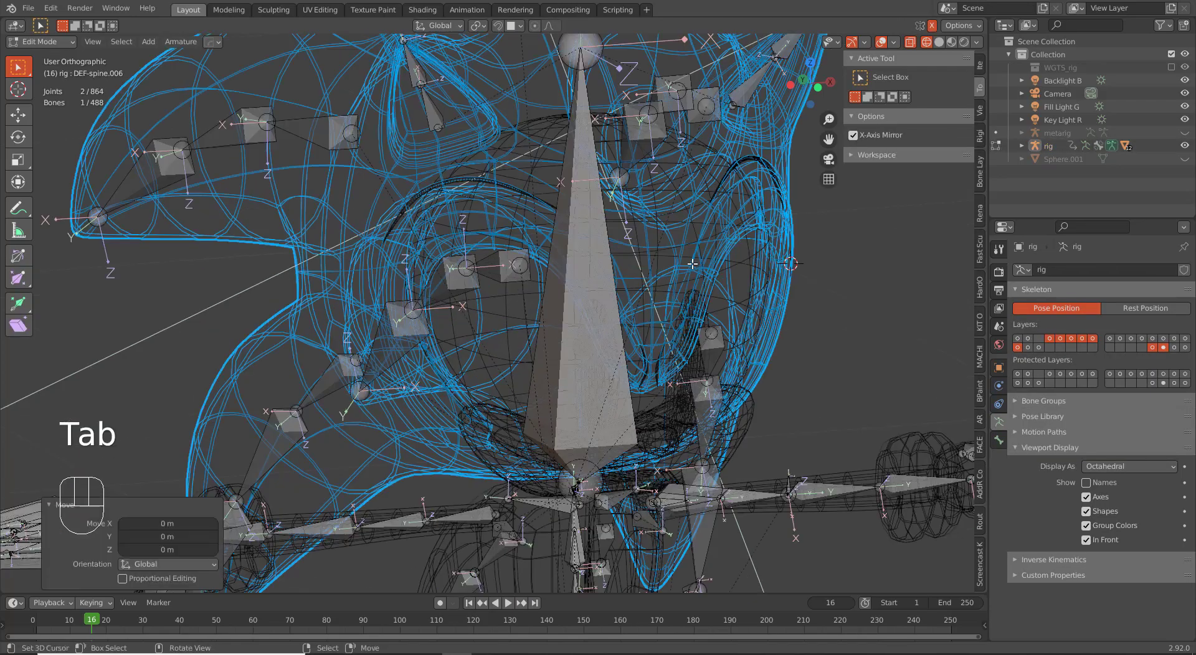
key("ctrl+z")
middle_click_drag(692, 264, 491, 341, "ctrl")
left_click(517, 200)
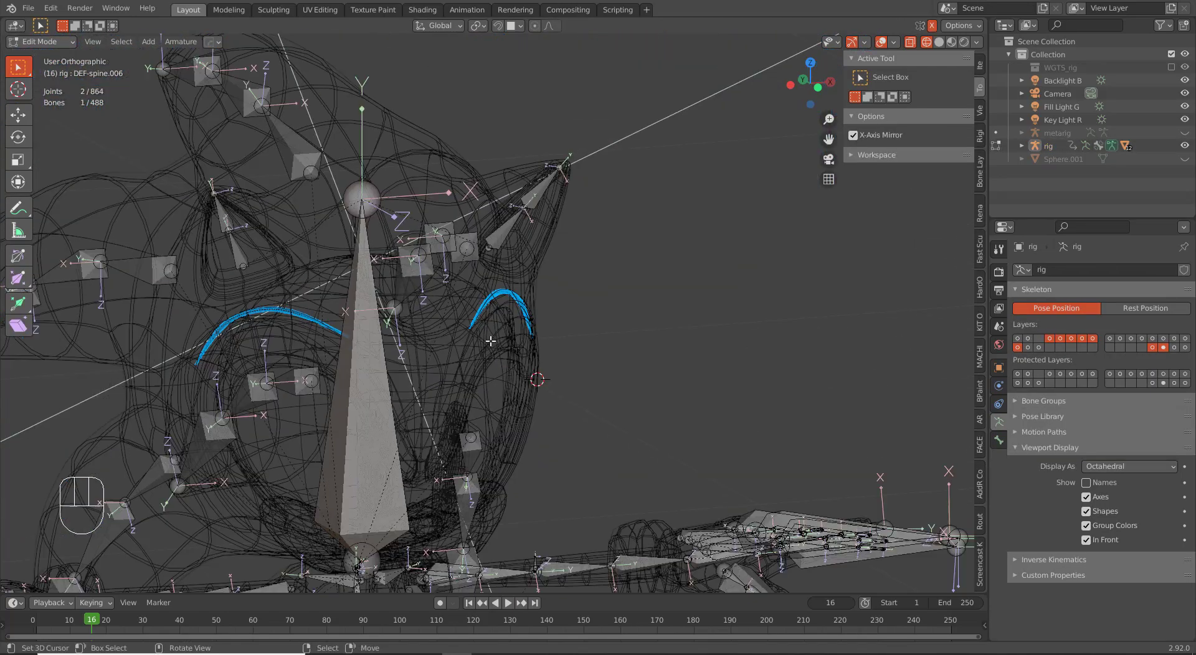
key("Tab")
scroll(490, 342, "up", 1)
key("ctrl+p")
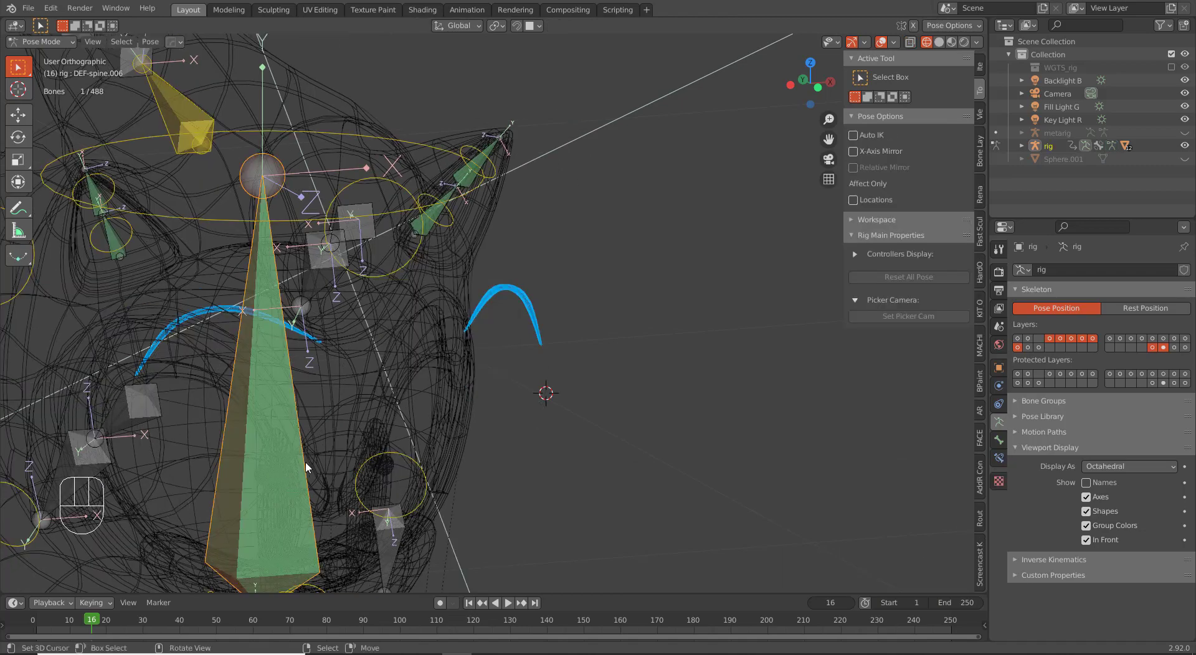
scroll(305, 463, "down", 3)
key("ctrl+Tab")
key("ctrl+Tab")
scroll(339, 390, "up", 3)
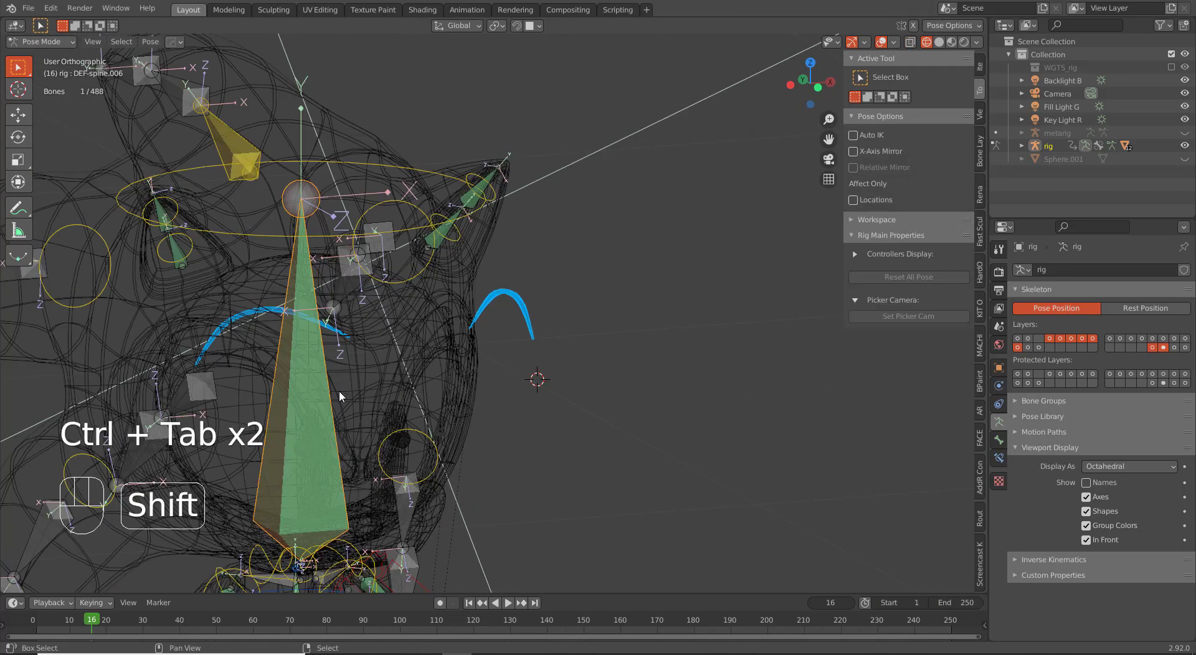
middle_click_drag(339, 390, 540, 278, "shift")
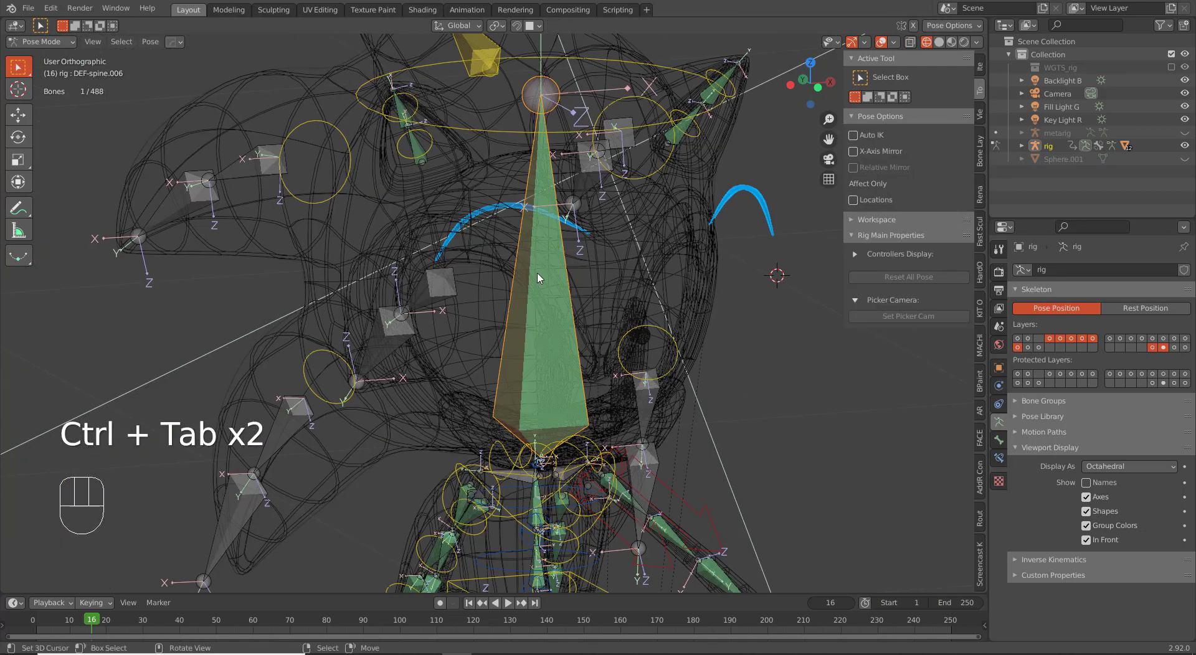
Step: Try to parent the eyebrow mesh to the head bone DEF-spine.006 and undo it
key("ctrl+p")
left_click(556, 302)
scroll(604, 386, "down", 3)
scroll(604, 386, "up", 2)
key("ctrl+z")
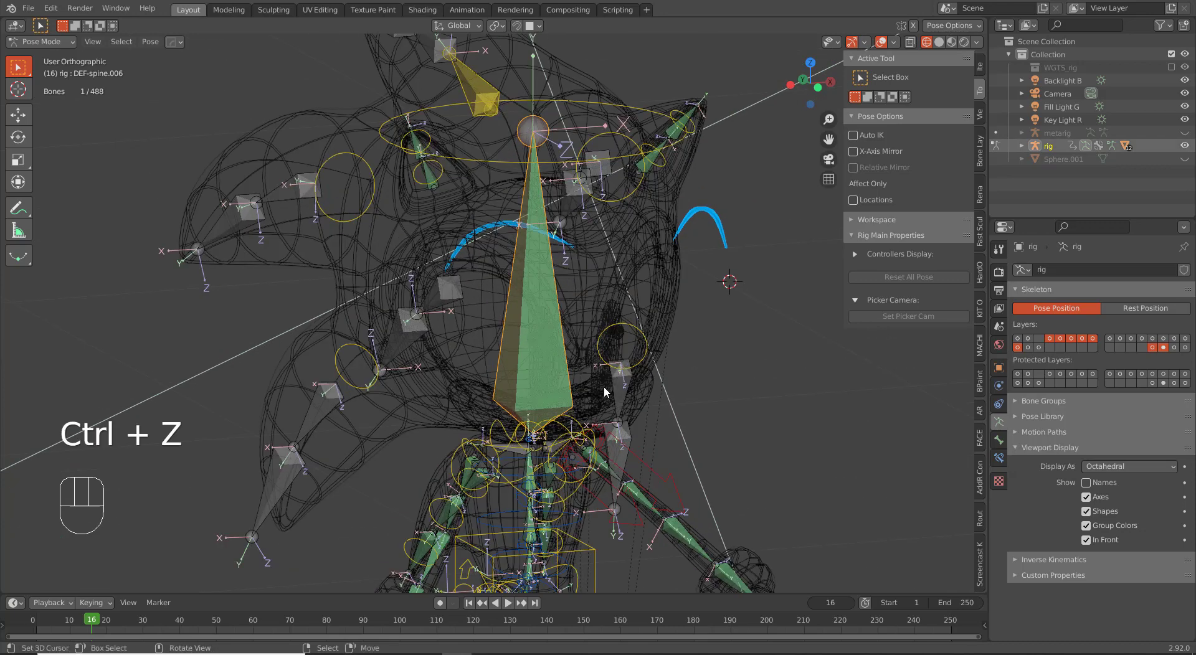
key("ctrl+z")
Step: Clear the visible bones' location, rotation and scale, and parent the eyebrow mesh to DEF-spine.006 with the Bone option
key("a")
key("alt+g")
key("alt+r")
key("alt+s")
key("ctrl+p")
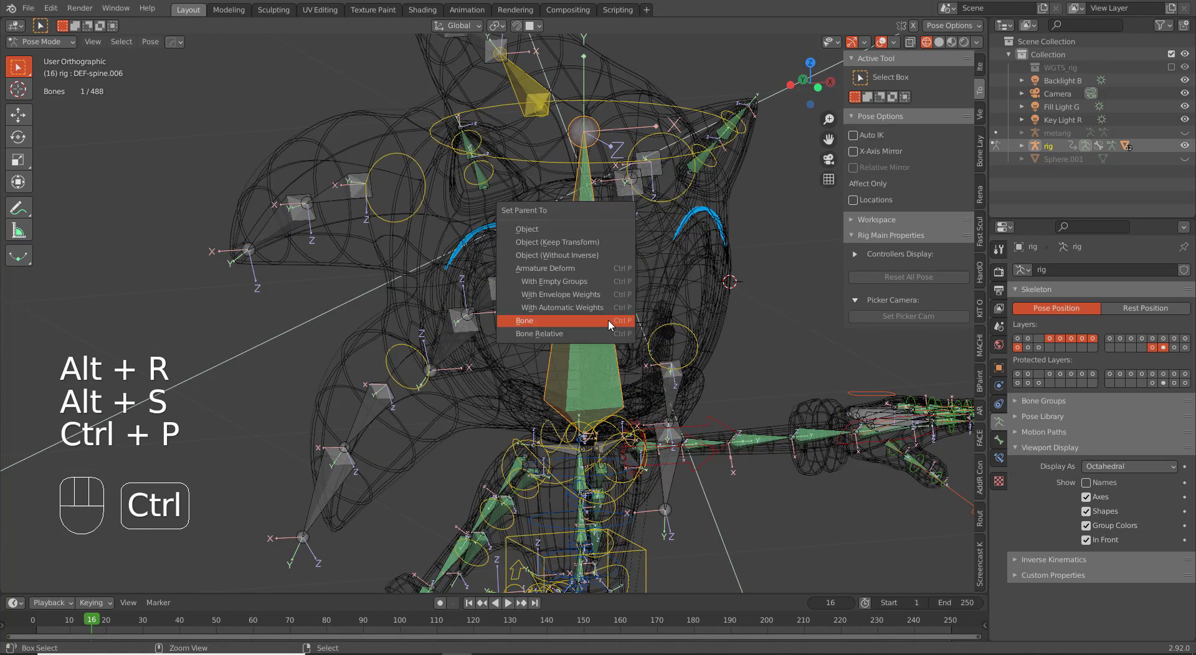
left_click(609, 326)
Step: Test the eyebrow parenting by moving the torso control, cancel the move, and return to solid shading
scroll(608, 365, "down", 3)
right_click(580, 475)
key("g")
right_click(613, 506)
key("z")
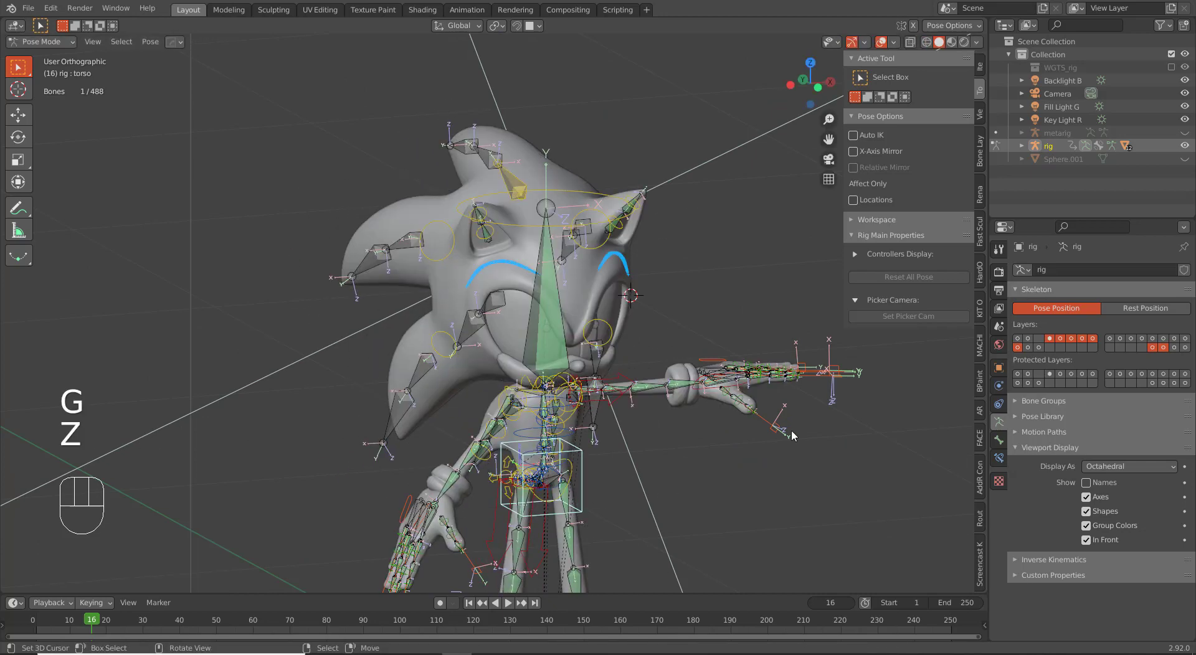
Step: Try revealing all hidden objects in Object Mode, undo it, and return the rig to Pose Mode
key("KP_1")
key("ctrl+Tab")
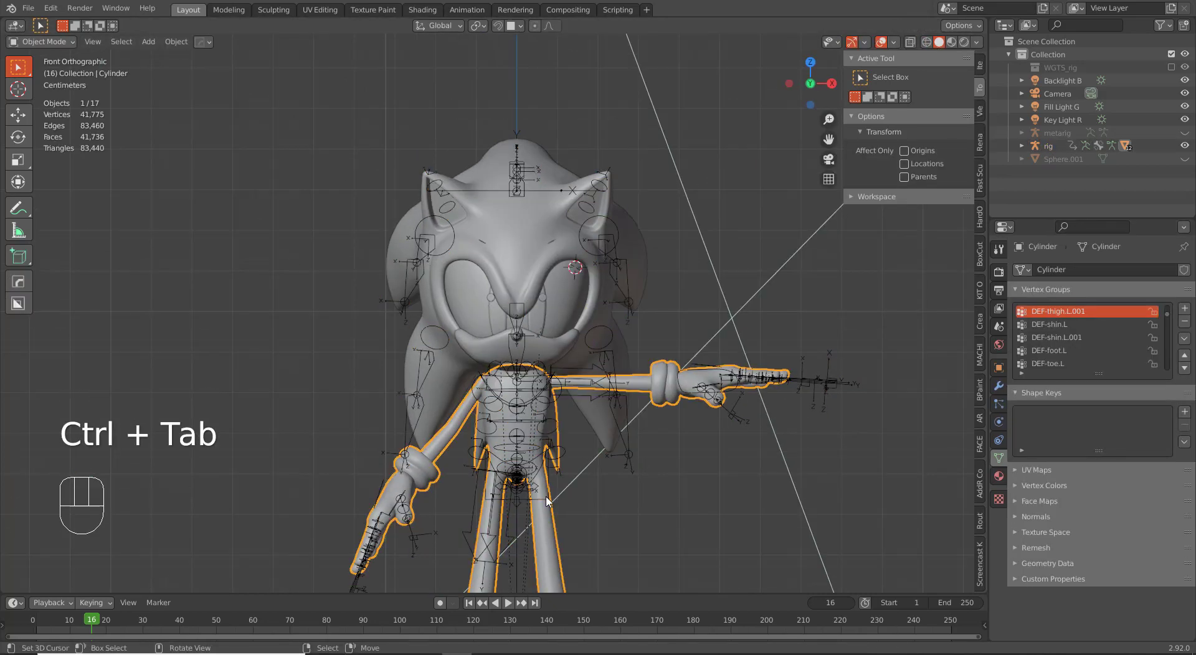
key("alt+h")
key("ctrl+z")
key("ctrl+Tab")
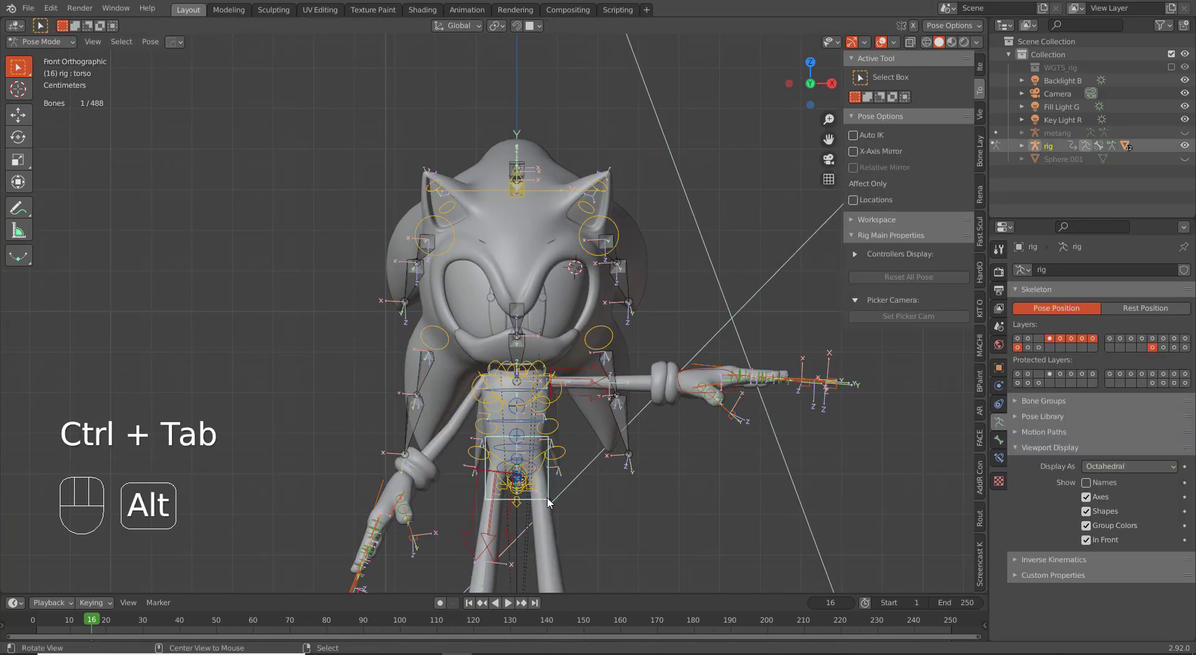
Step: Reveal all hidden bones and show the Arm.R (IK) and Leg.L (IK) rig layers
key("alt+h")
scroll(544, 483, "down", 3)
scroll(541, 469, "up", 1)
middle_click_drag(541, 468, 510, 464)
left_click(979, 80)
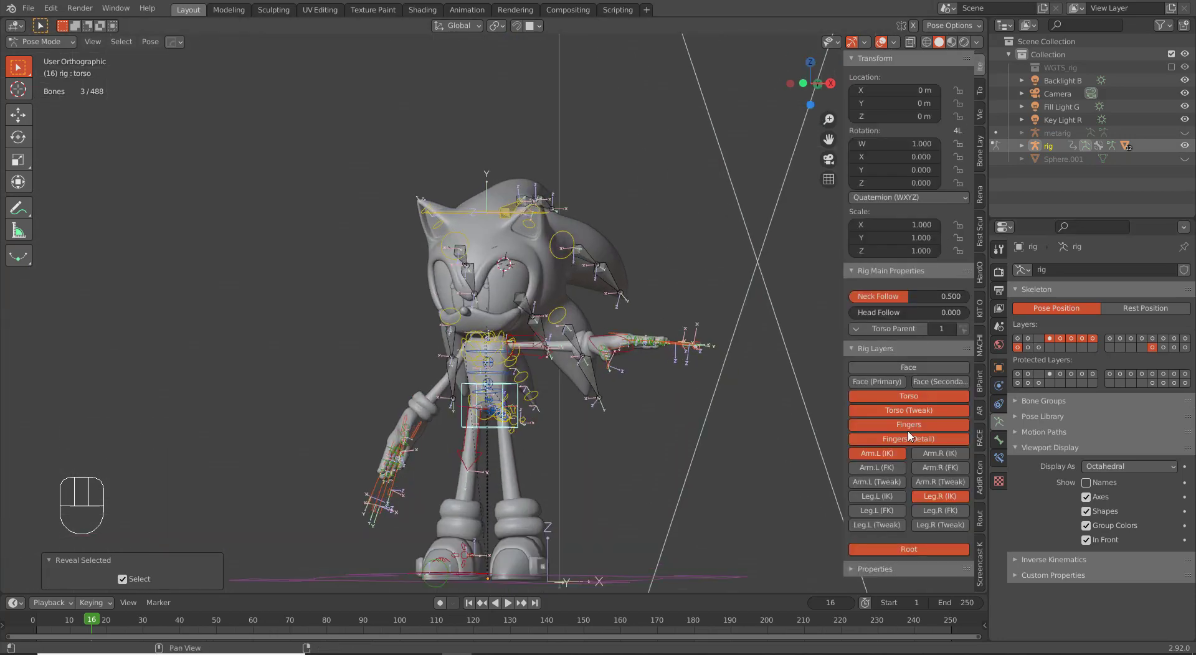
key("KP_1")
scroll(648, 252, "up", 3)
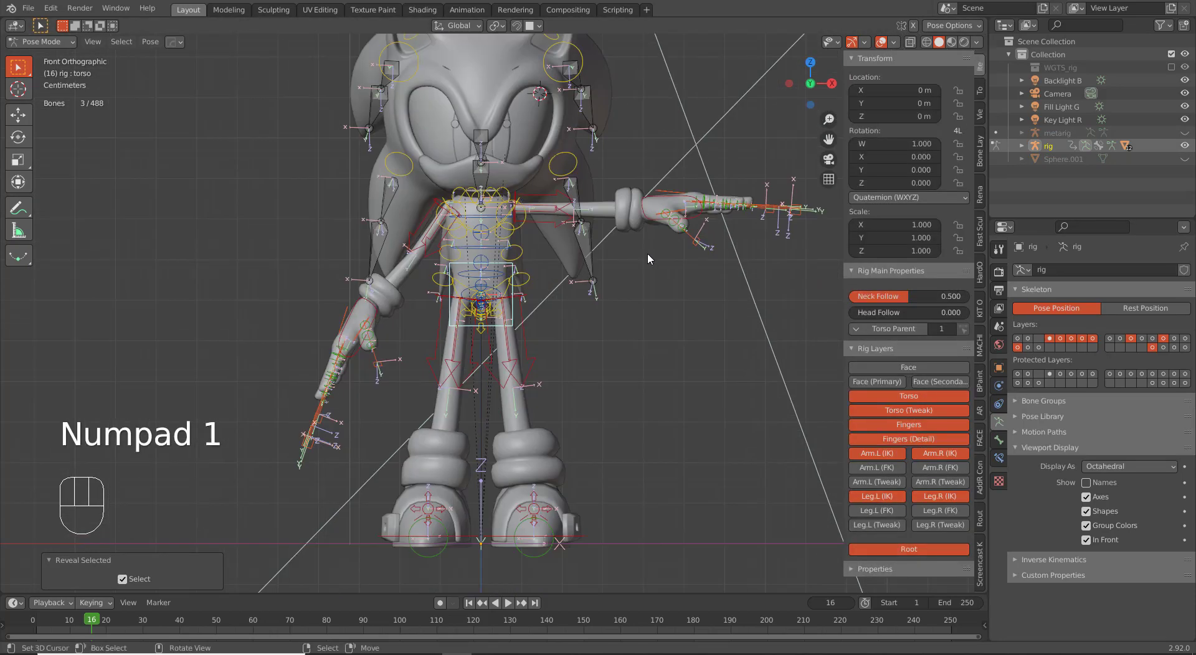
Step: Test moving the rig's controls, including the torso, with both arm and leg IK layers shown
left_click(676, 212)
key("g")
key("g")
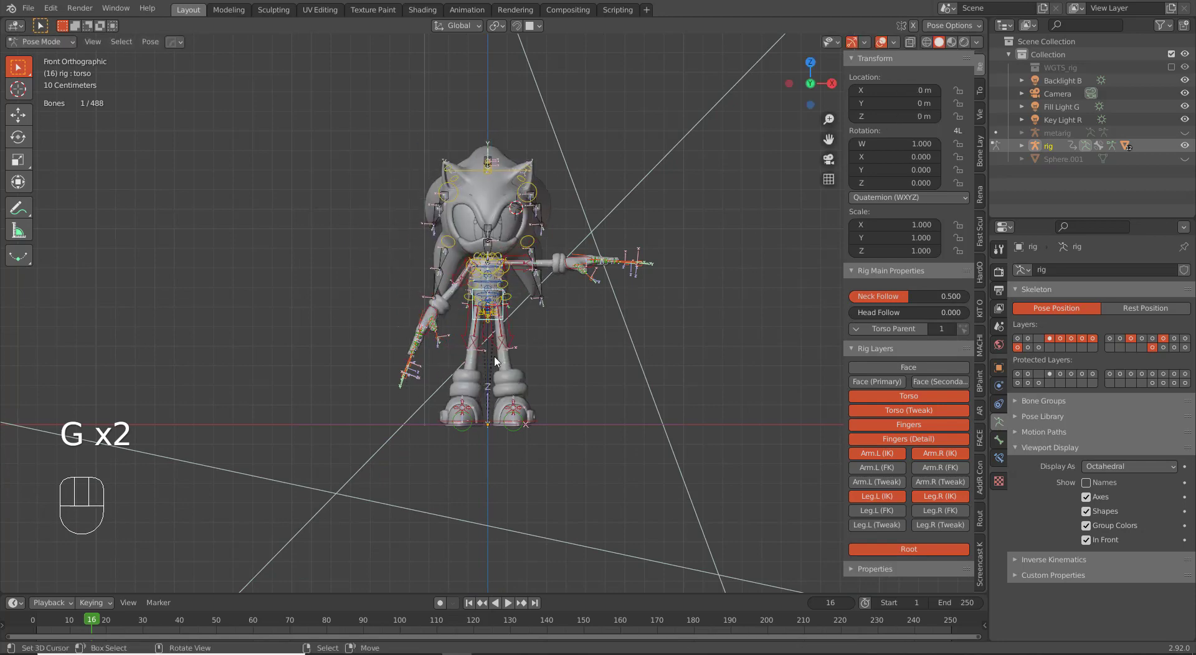
Step: Test moving the root control, cancel each move, and examine the whole character from an angled view
left_click(538, 430)
key("g")
right_click(489, 411)
scroll(626, 420, "up", 3)
key("g")
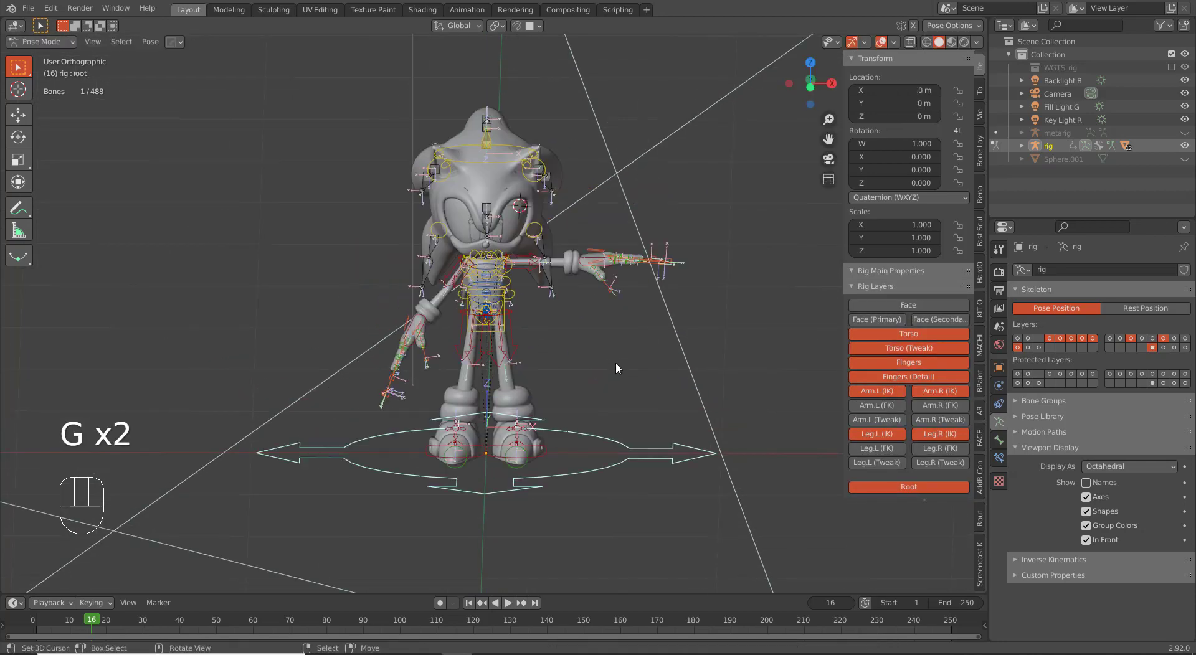
right_click(616, 361)
middle_click_drag(615, 362, 571, 347)
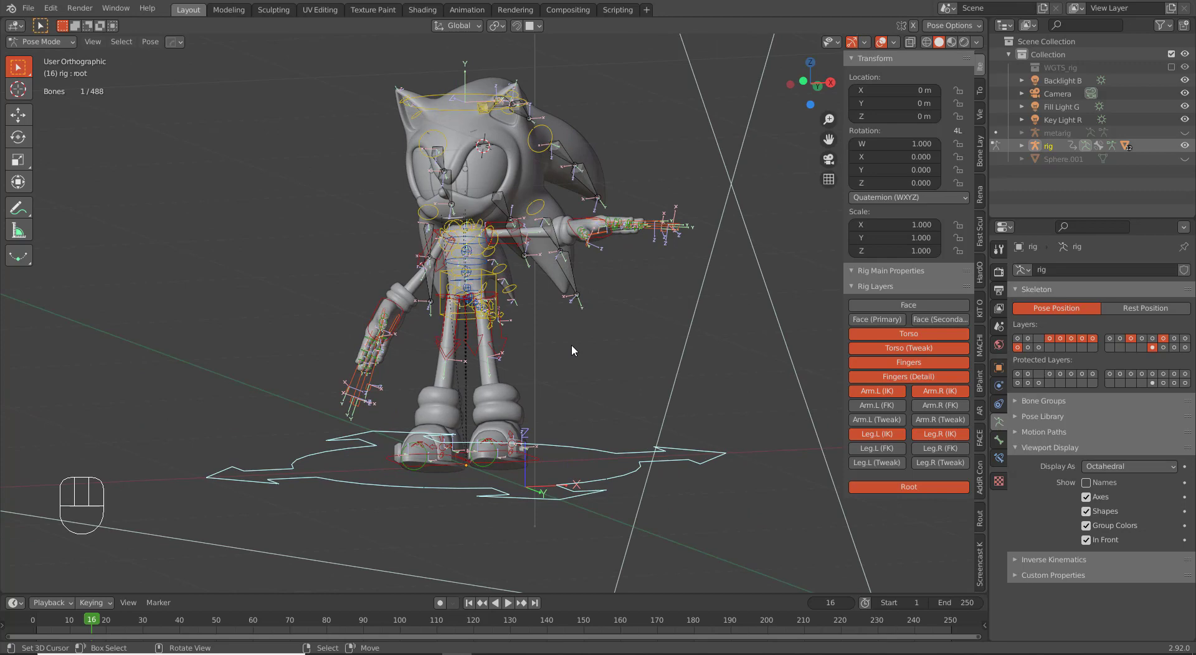
scroll(522, 401, "up", 6)
scroll(426, 160, "down", 5)
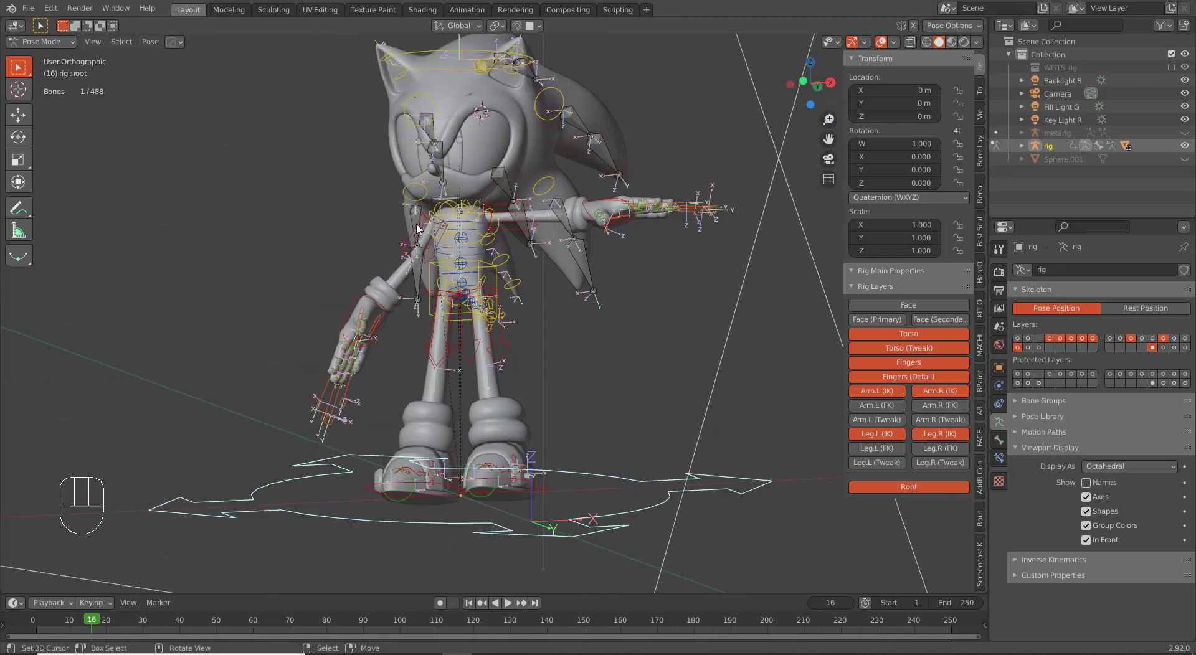
Step: Examine the whole character and its rig controls from the front, at an angle, and around the head quills
key("KP_1")
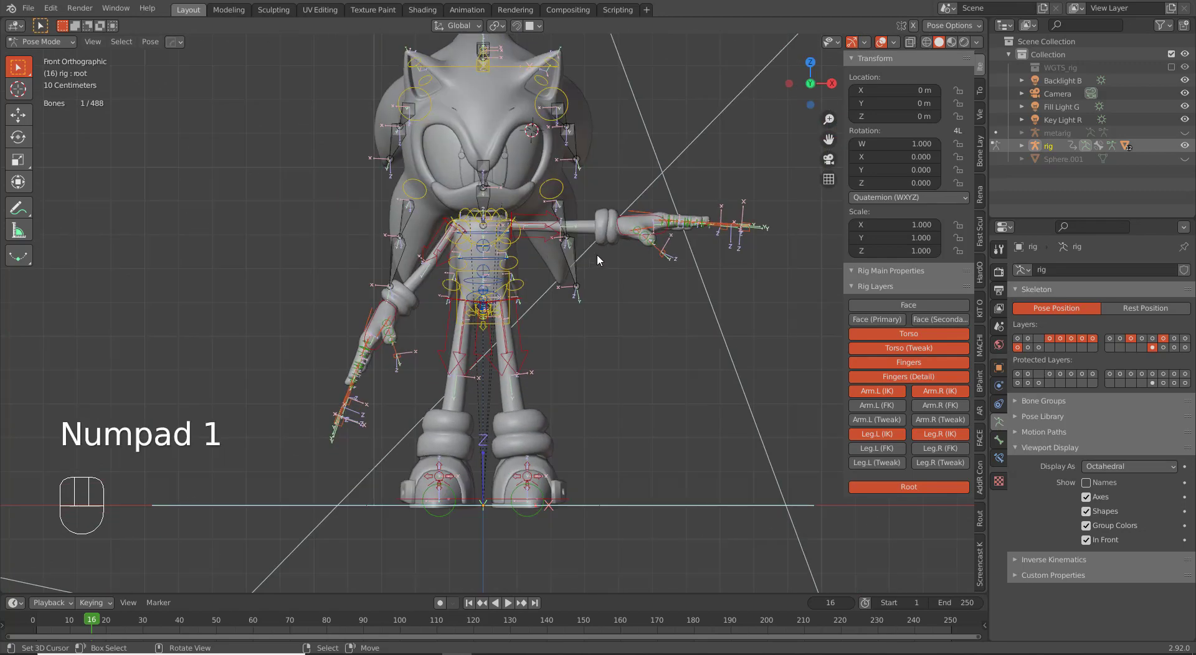
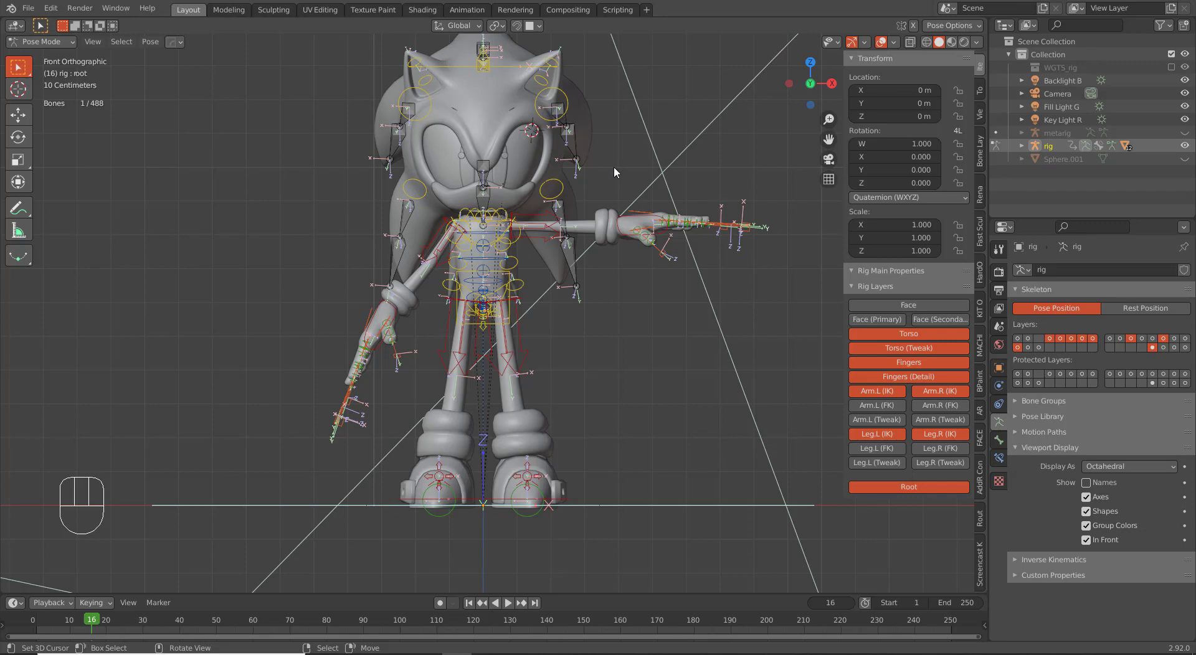
scroll(573, 297, "up", 3)
scroll(397, 338, "down", 3)
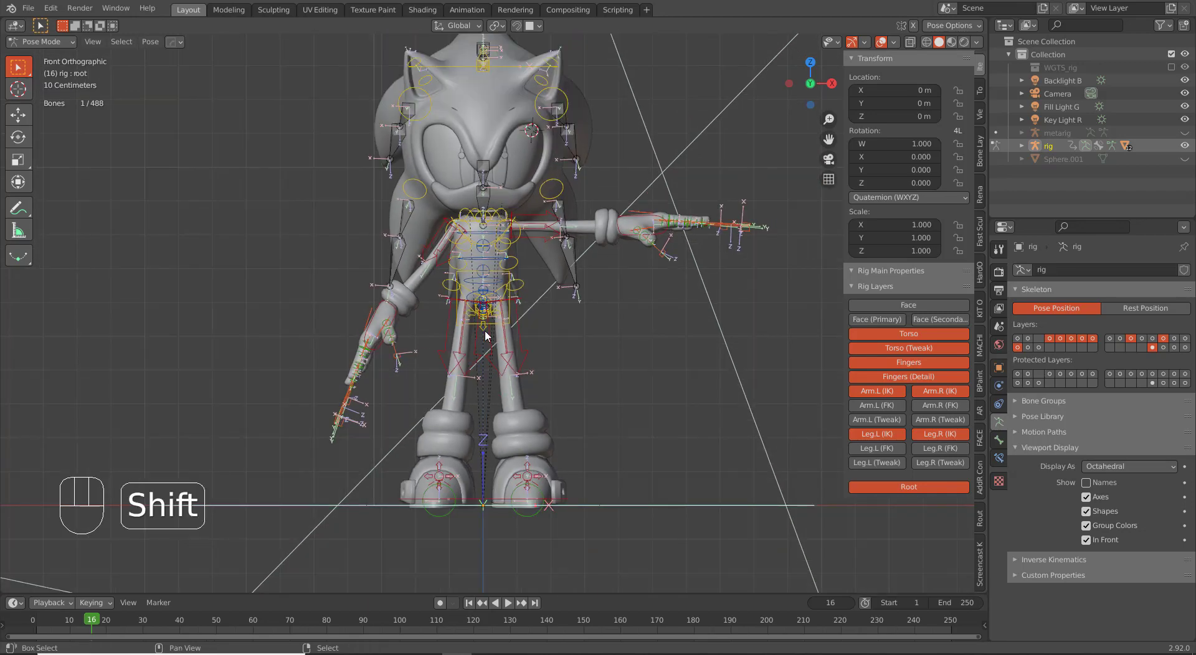
middle_click_drag(485, 330, 558, 176)
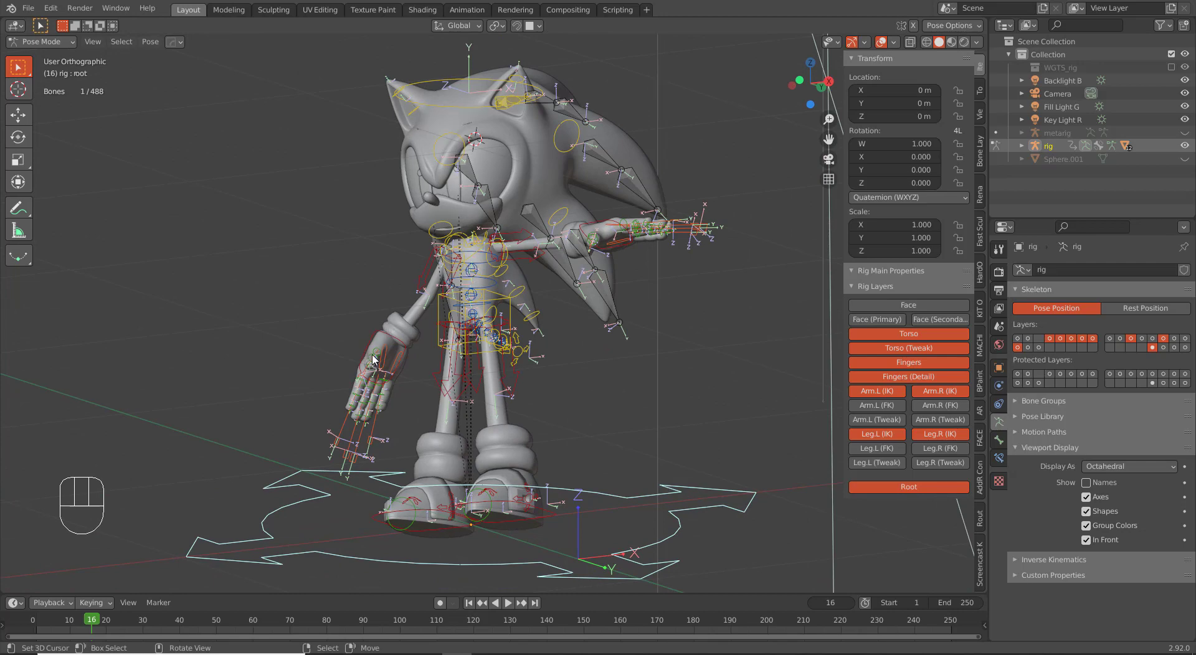
middle_click_drag(373, 359, 417, 318)
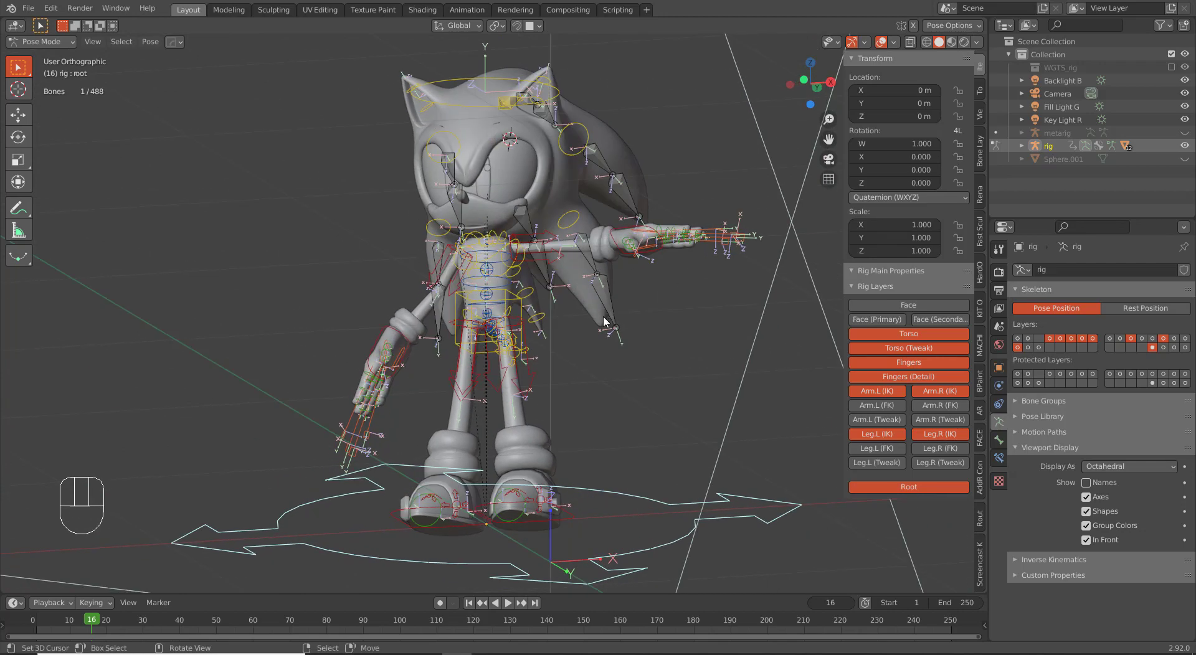
middle_click_drag(603, 321, 501, 374)
scroll(498, 275, "up", 5)
scroll(554, 211, "down", 3)
middle_click_drag(568, 224, 428, 242)
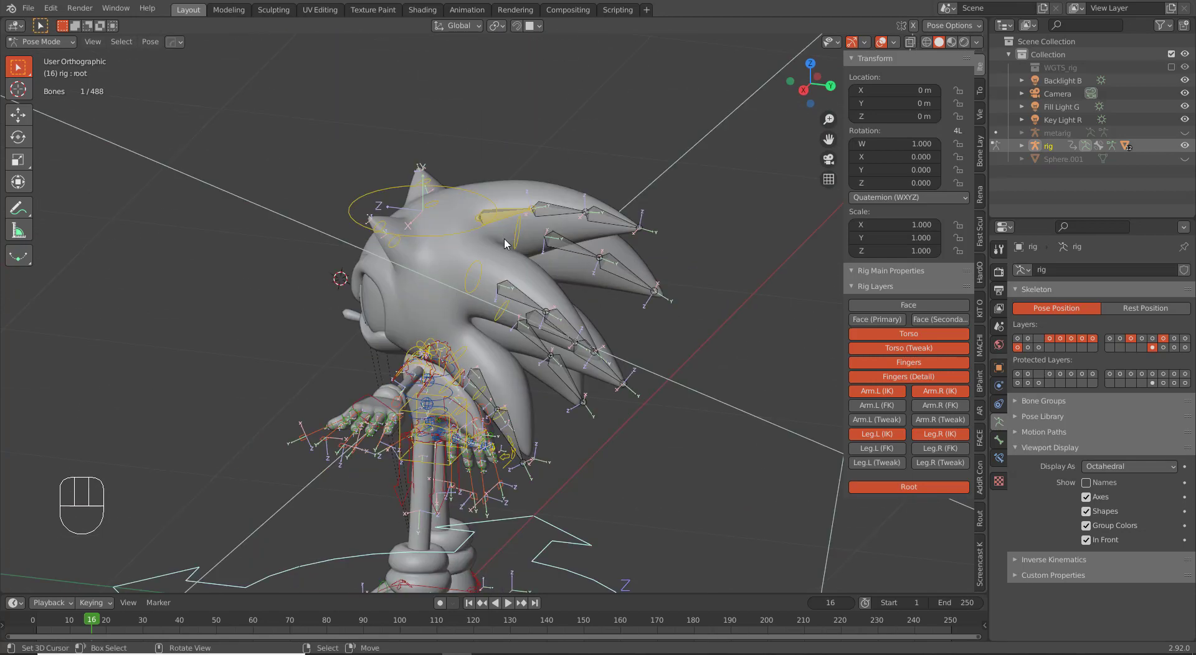
middle_click_drag(552, 276, 519, 314)
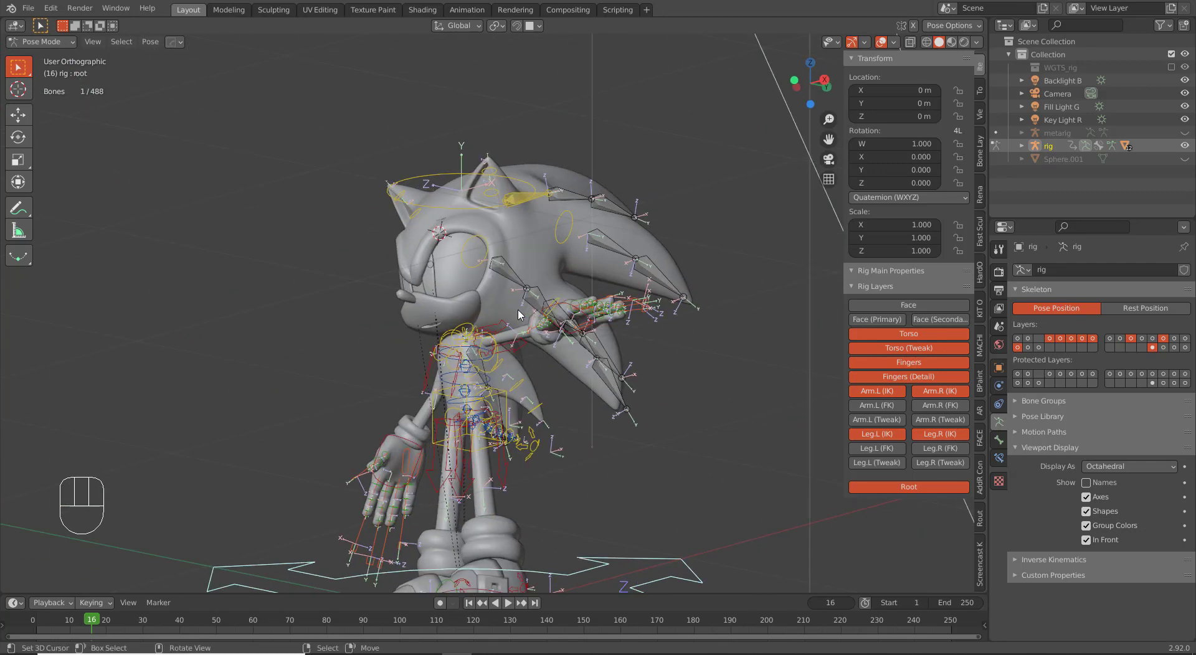
Step: Lower the left hand IK control beside the body and rotate it about 41° so it points downward and outward
key("KP_1")
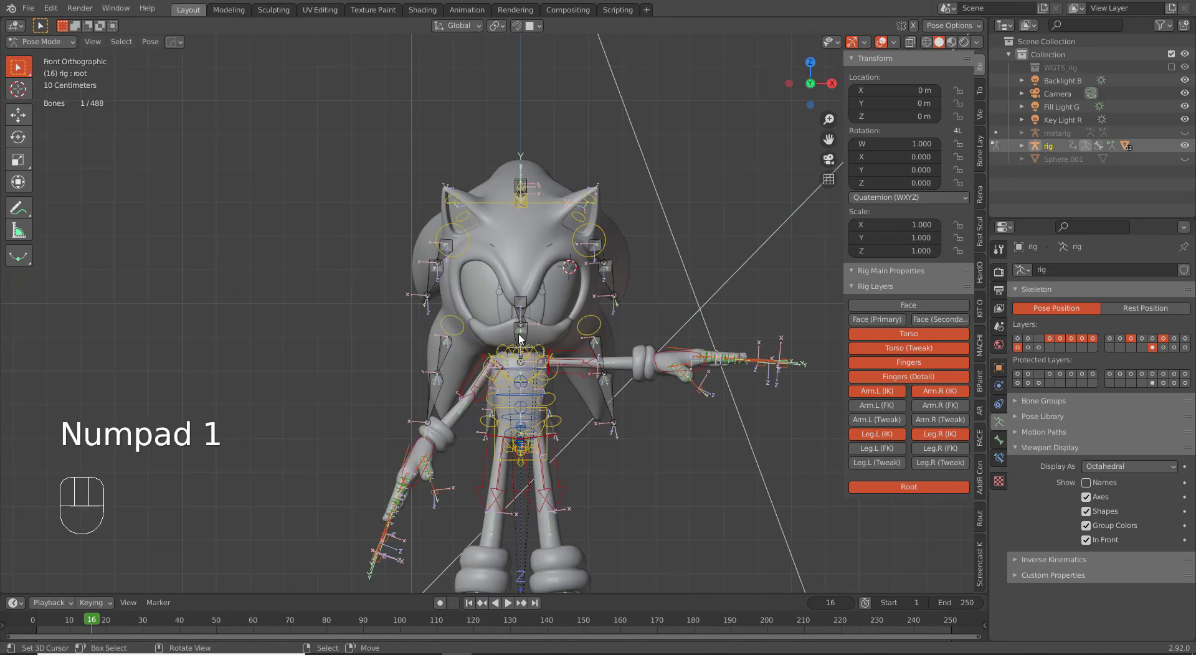
middle_click_drag(556, 399, 519, 293, "shift")
scroll(546, 407, "up", 1)
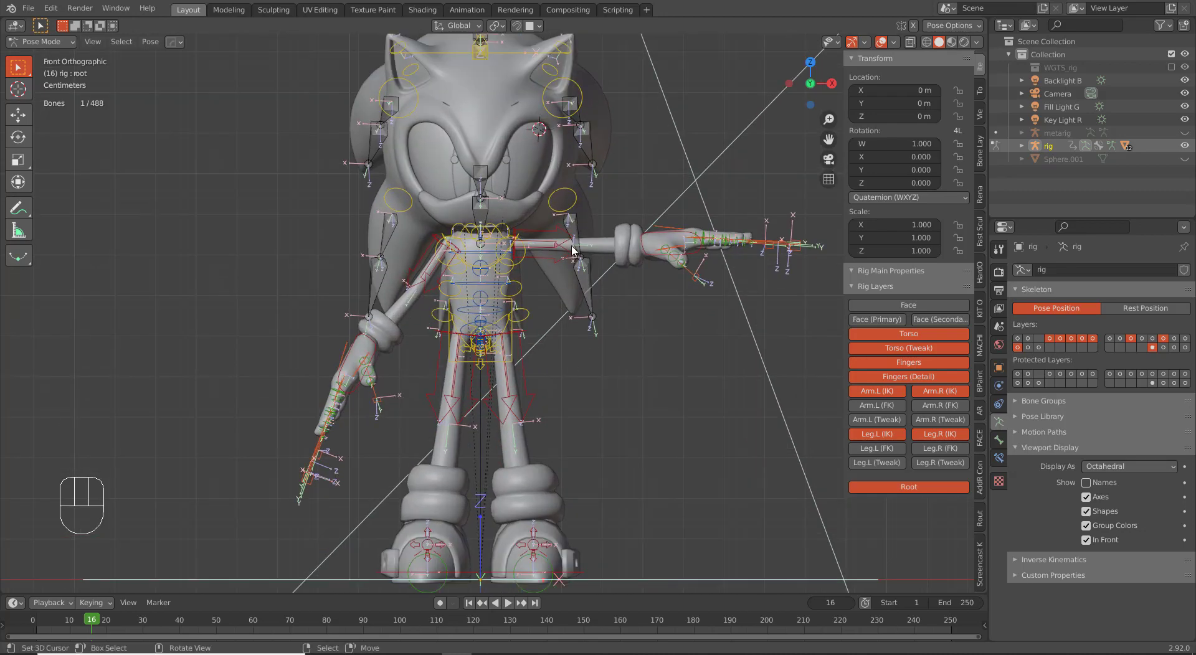
left_click(648, 256)
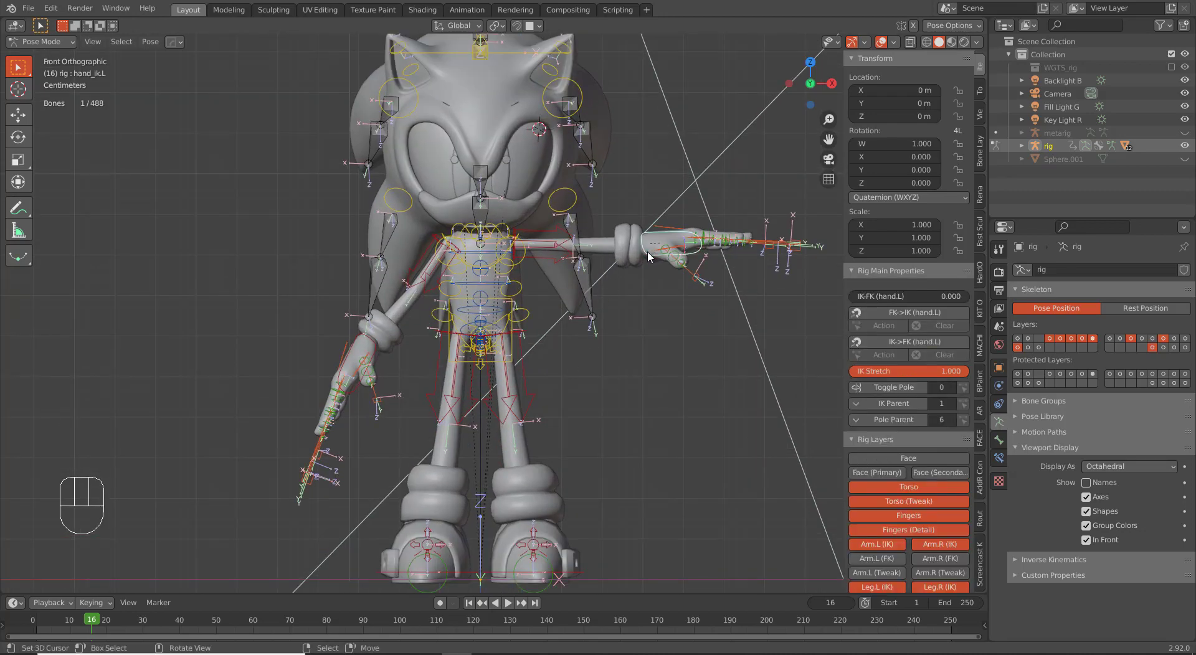
key("g")
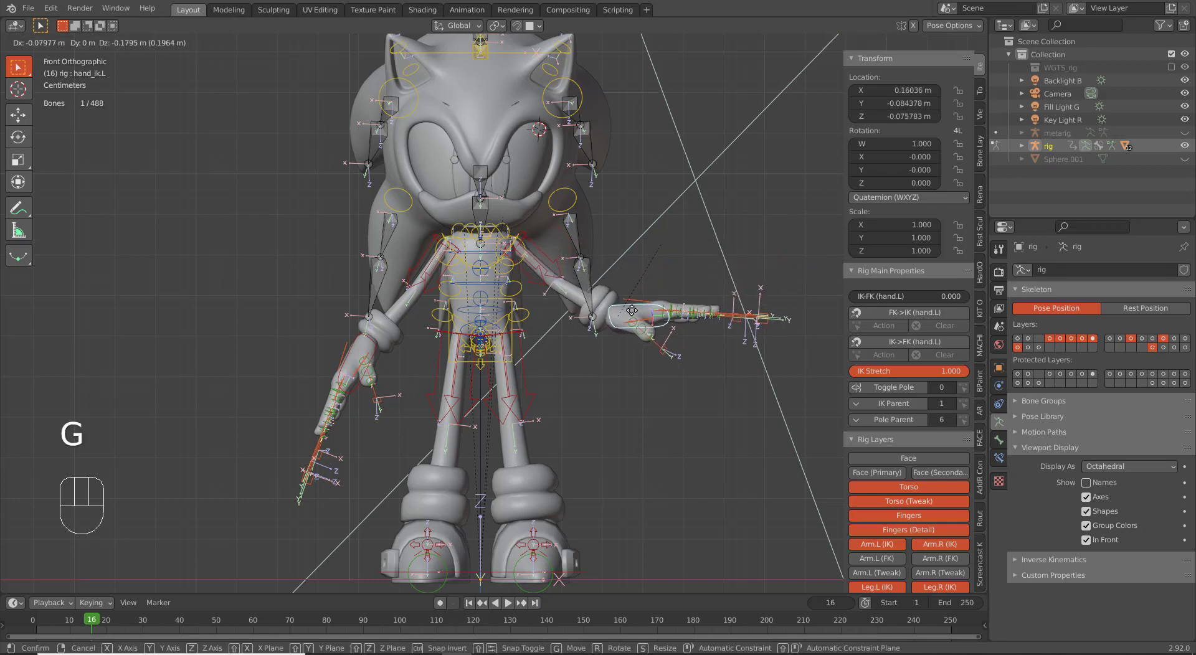
left_click(730, 300)
key("r")
left_click(696, 328)
key("g")
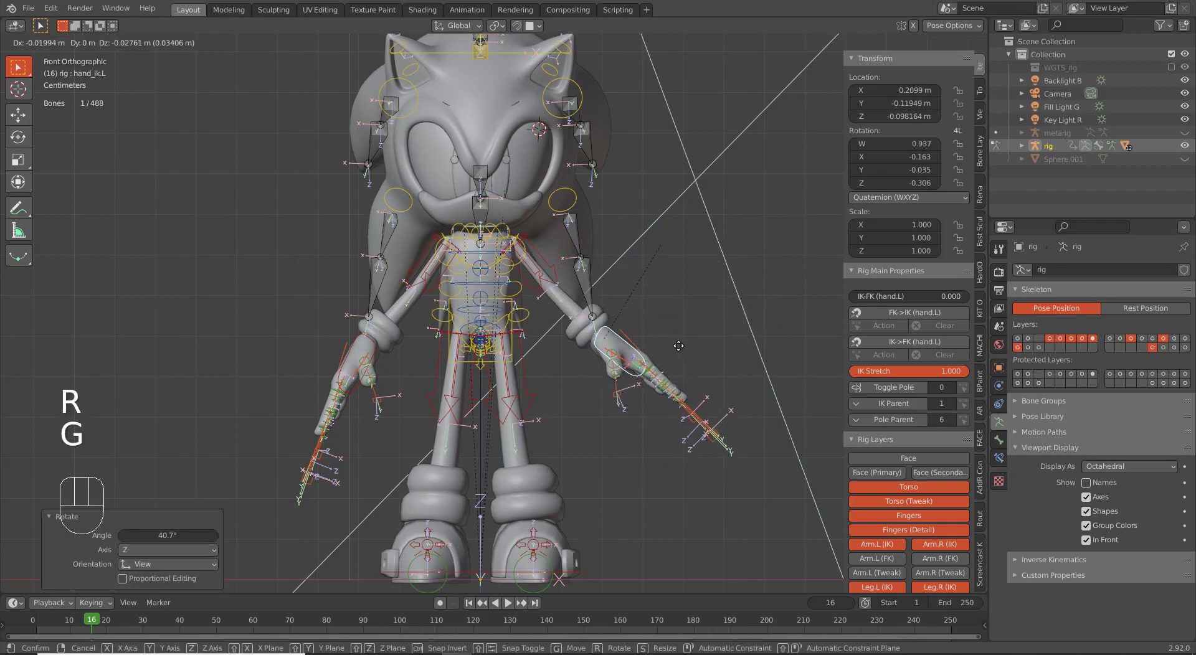
left_click(674, 354)
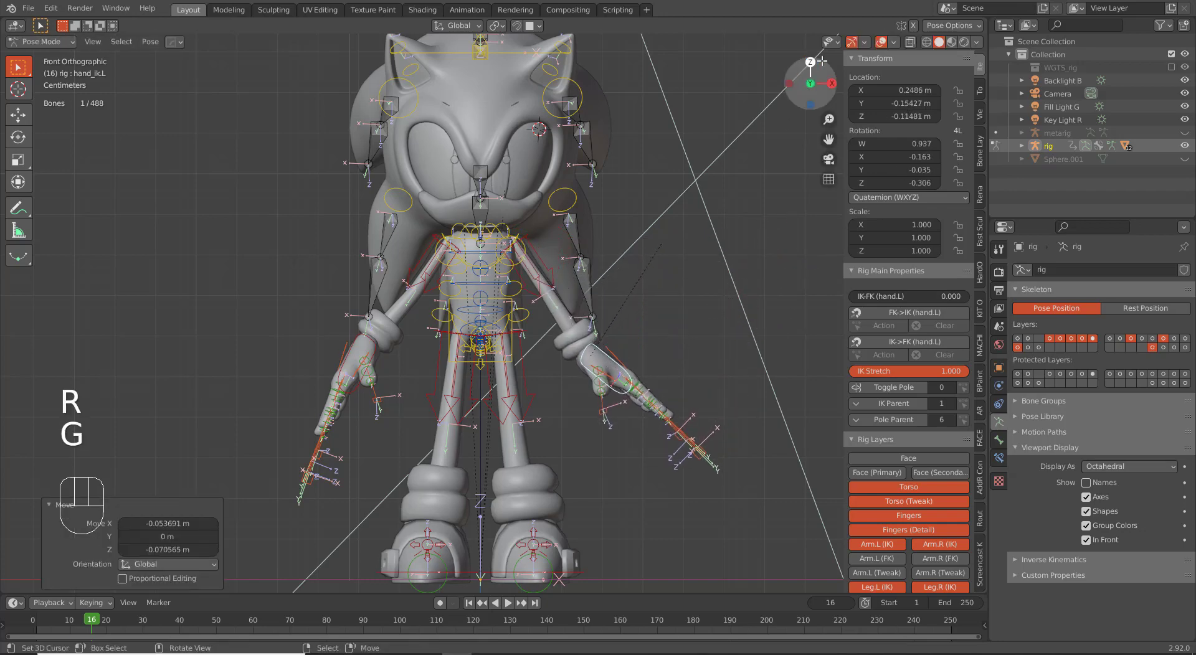
Step: Turn on the rendered viewport preview and parent the base bones of the quills to the head bone with Keep Offset
left_click(951, 42)
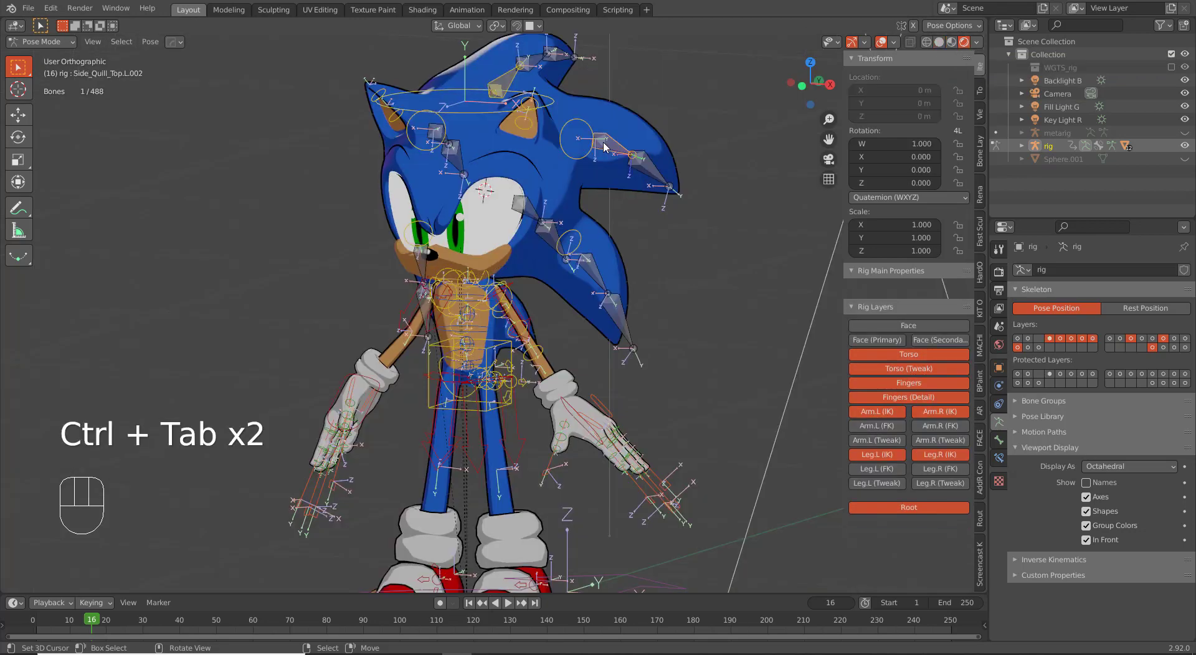
key("Tab")
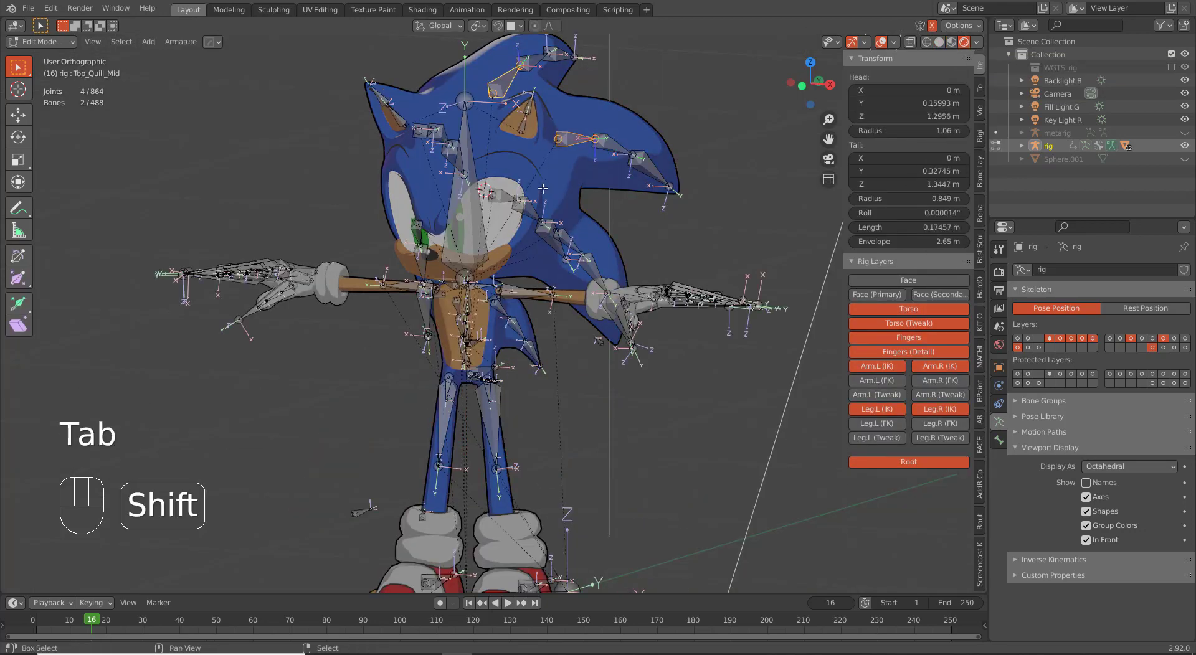
middle_click_drag(543, 189, 481, 279)
middle_click_drag(468, 206, 452, 187)
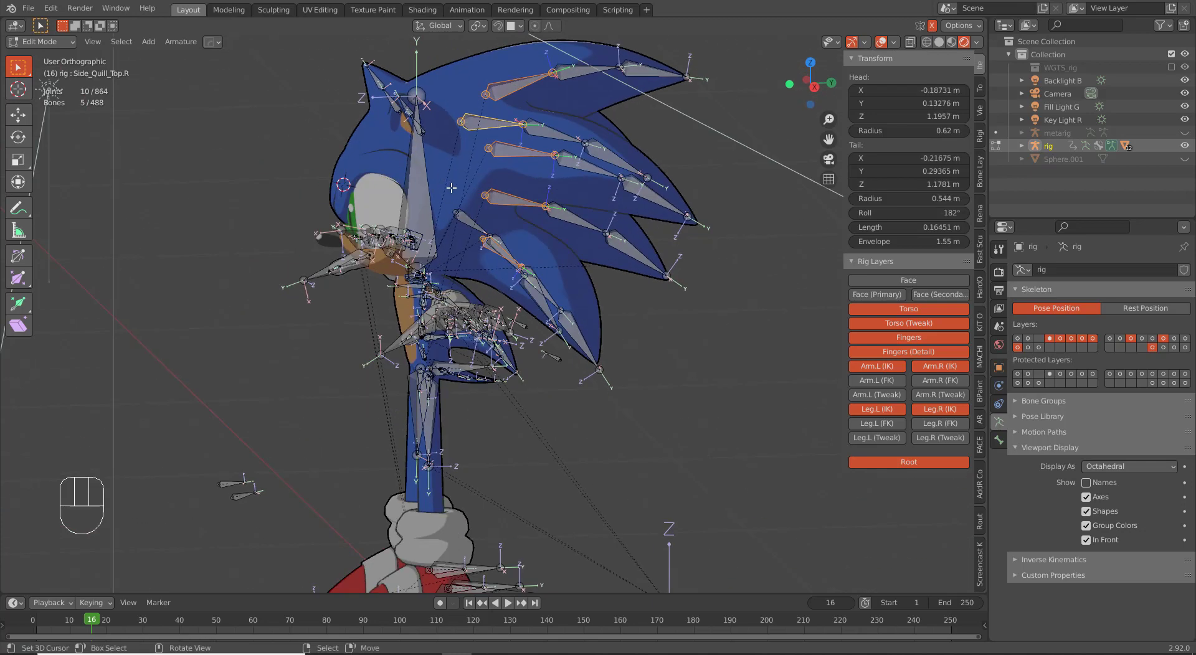
middle_click_drag(469, 238, 496, 248)
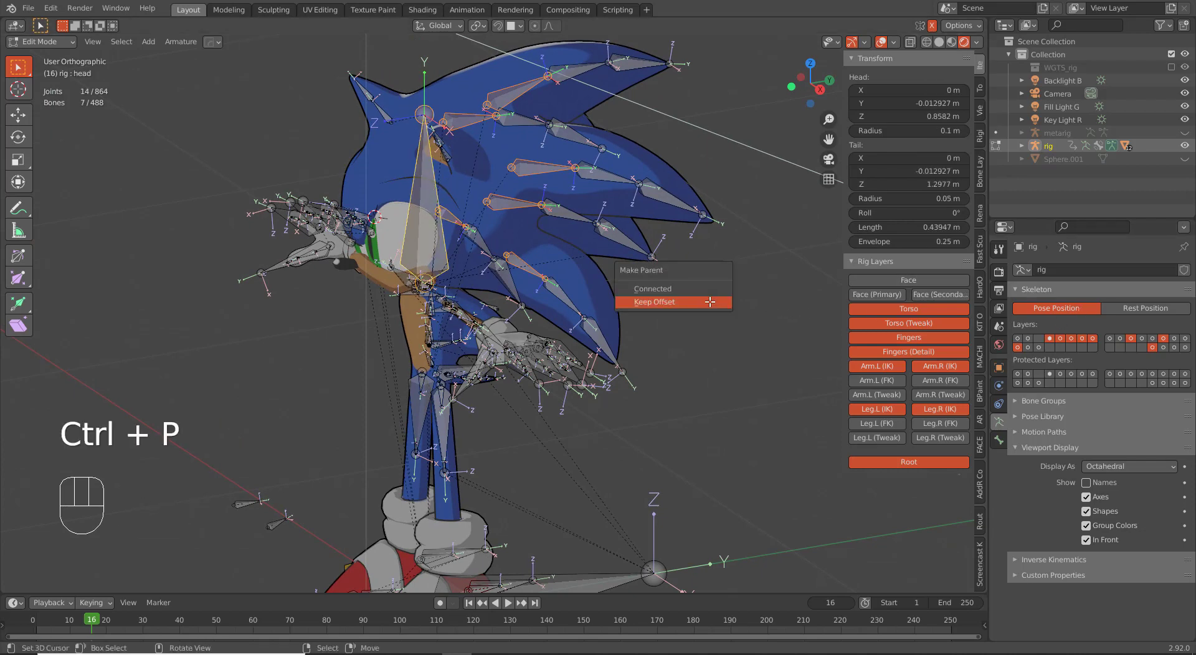
key("Tab")
Step: Test turning the head control with plain and trackball rotations to check that the quills follow, cancelling each rotation
middle_click_drag(451, 240, 448, 150)
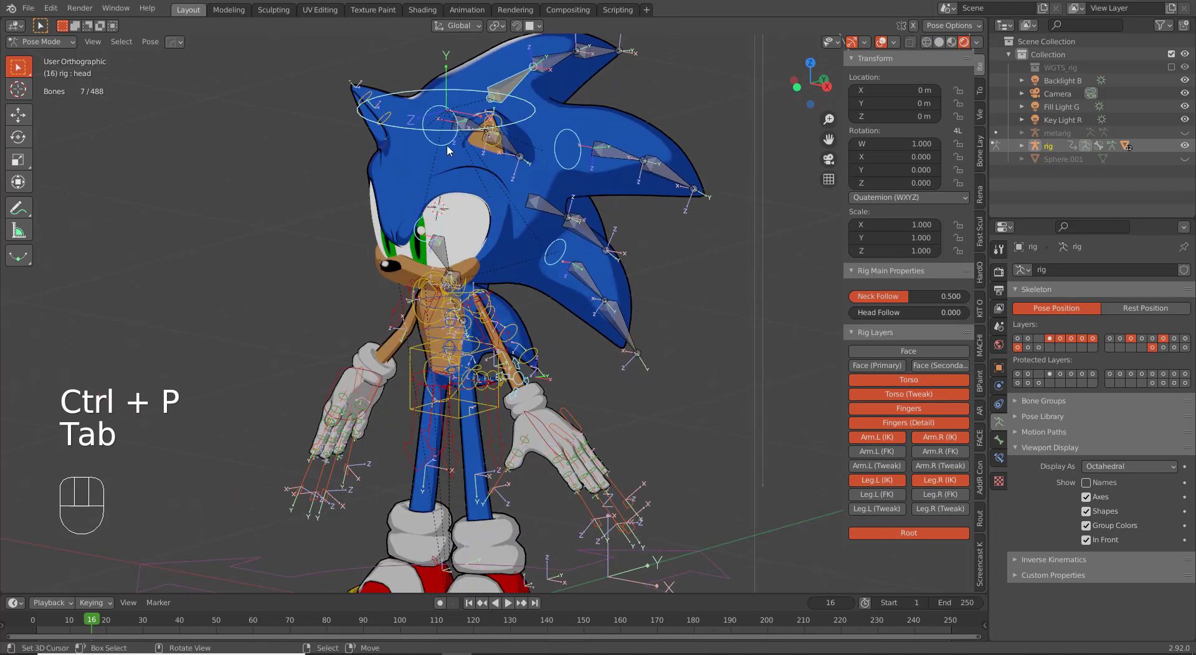
key("r")
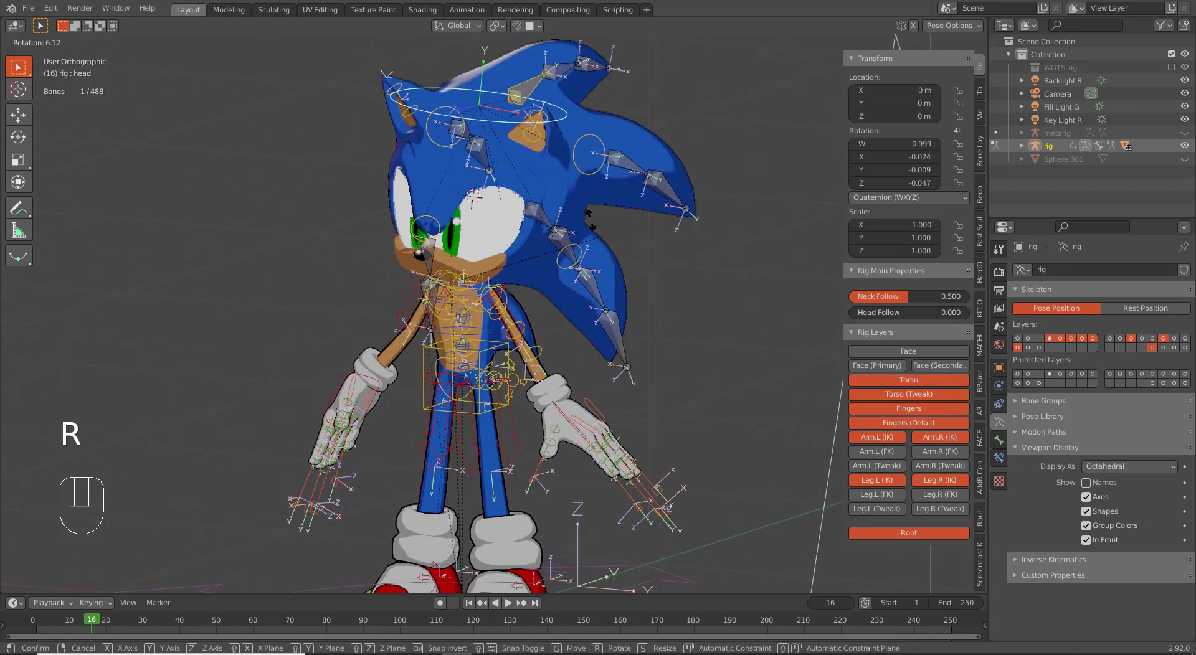
key("r")
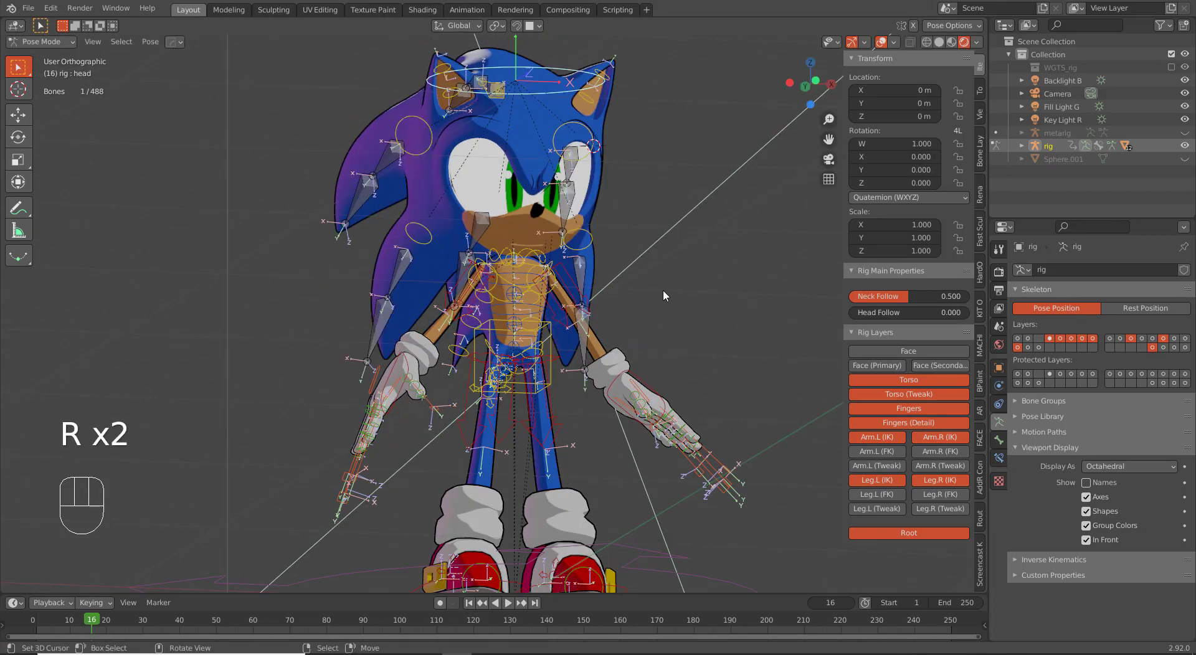
key("r")
key("r")
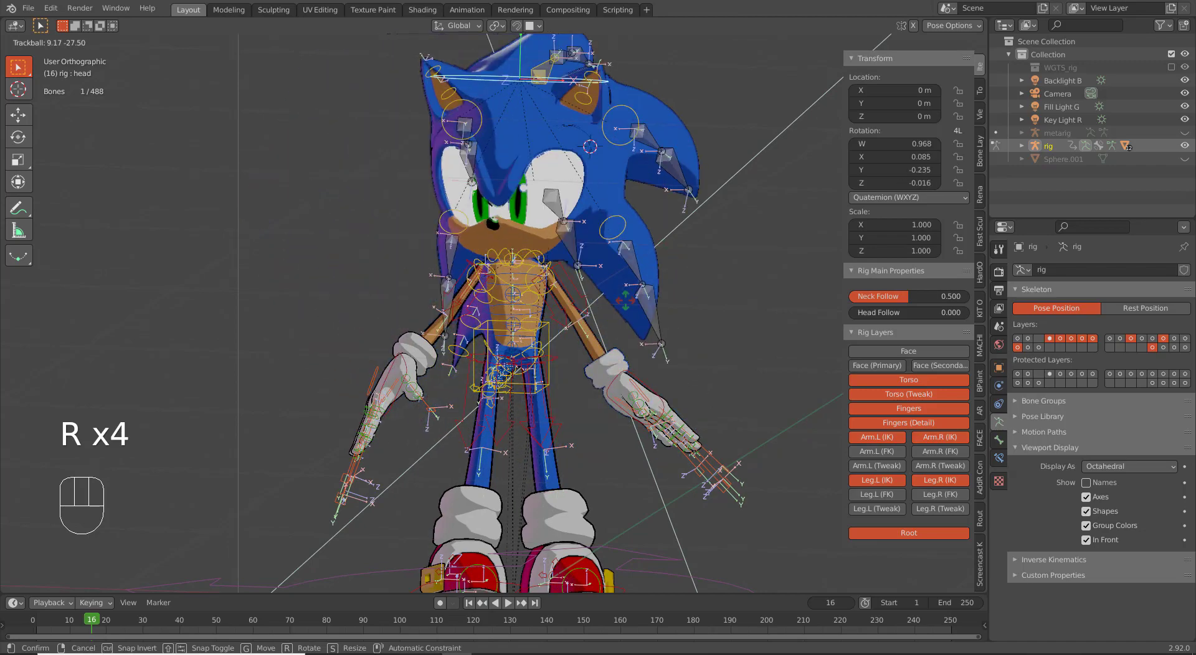
right_click(664, 313)
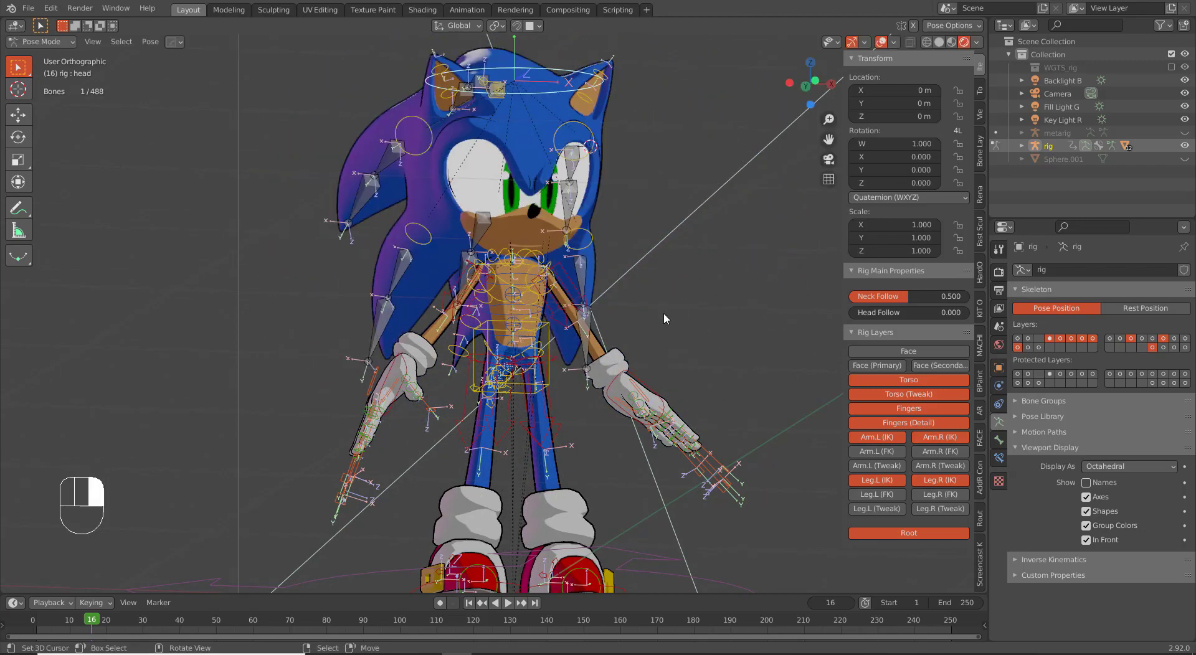
Step: Test rotating the left shoulder control from the front view and cancel the rotation
key("KP_1")
scroll(595, 356, "up", 5)
scroll(594, 356, "up", 1)
middle_click_drag(595, 355, 555, 395, "shift")
right_click(513, 212)
key("r")
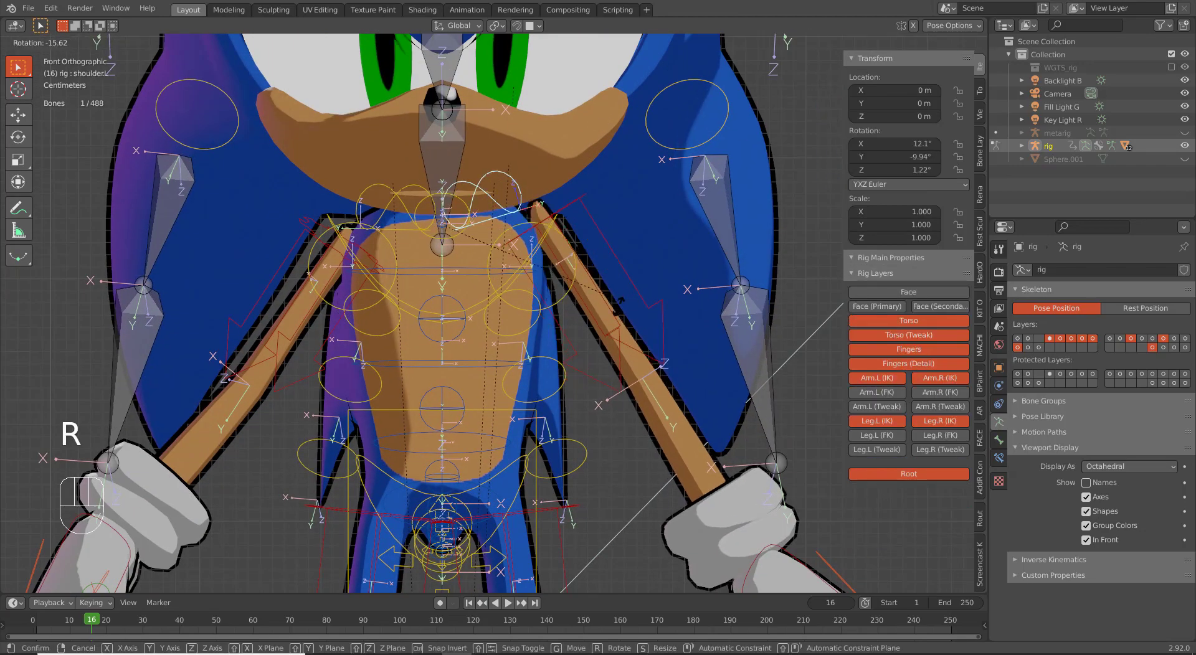
key("Tab")
right_click(604, 389)
scroll(603, 397, "down", 4)
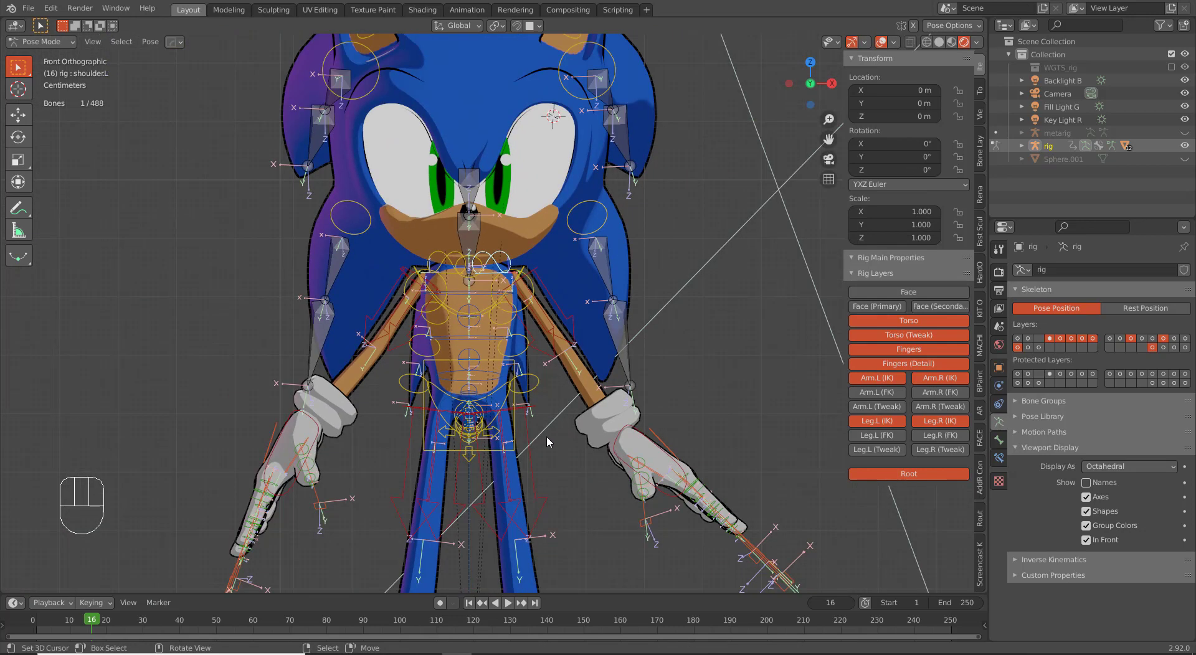
Step: Test bending the chest control with a trackball rotation
right_click(487, 315)
key("r")
key("r")
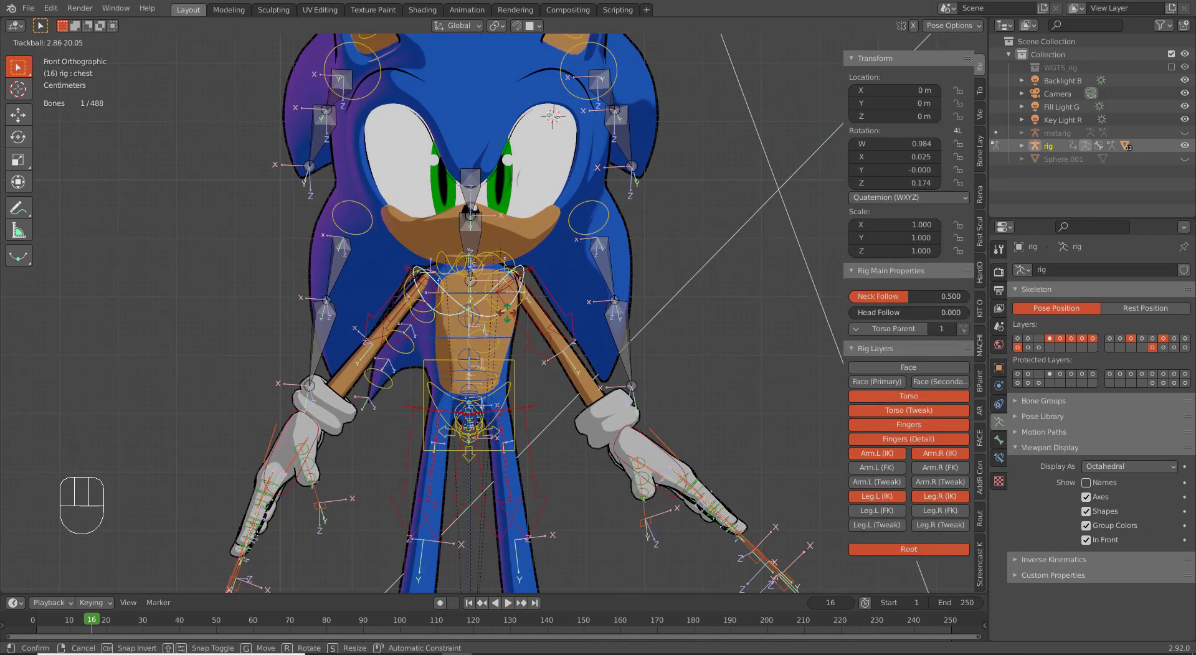
Step: Hide the small Plane.003 object in Object Mode and return the rig to Pose Mode
key("ctrl+Tab")
key("h")
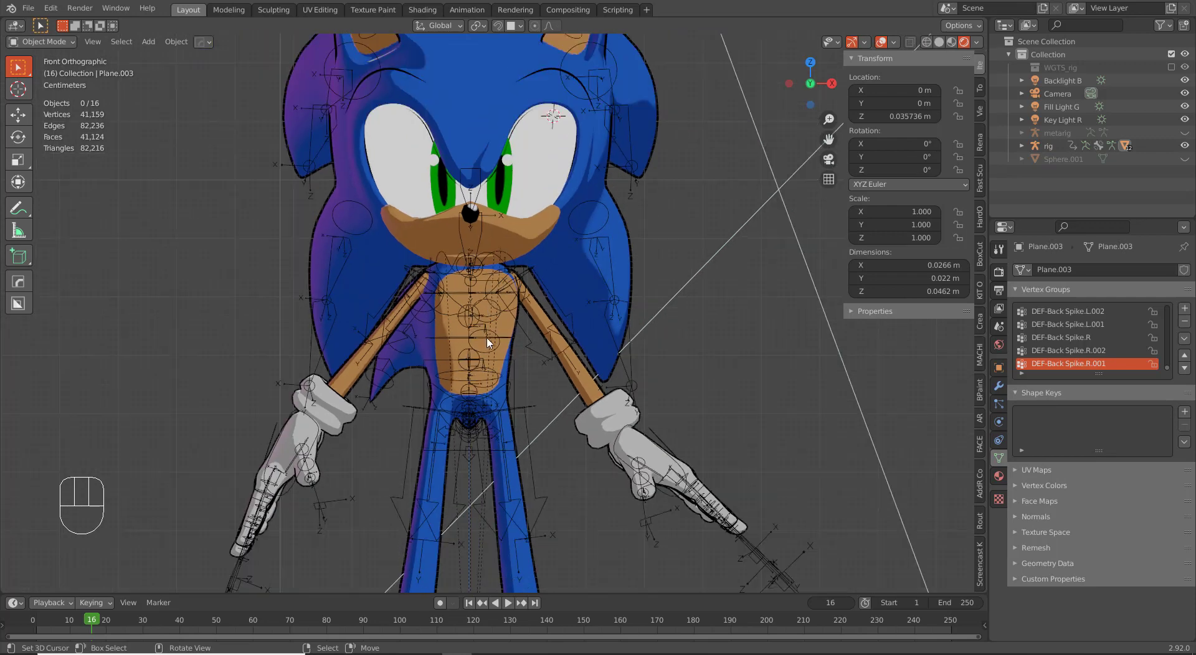
key("ctrl+Tab")
Step: Test another trackball rotation of the chest control and clear its rotation
key("r")
key("r")
key("alt+r")
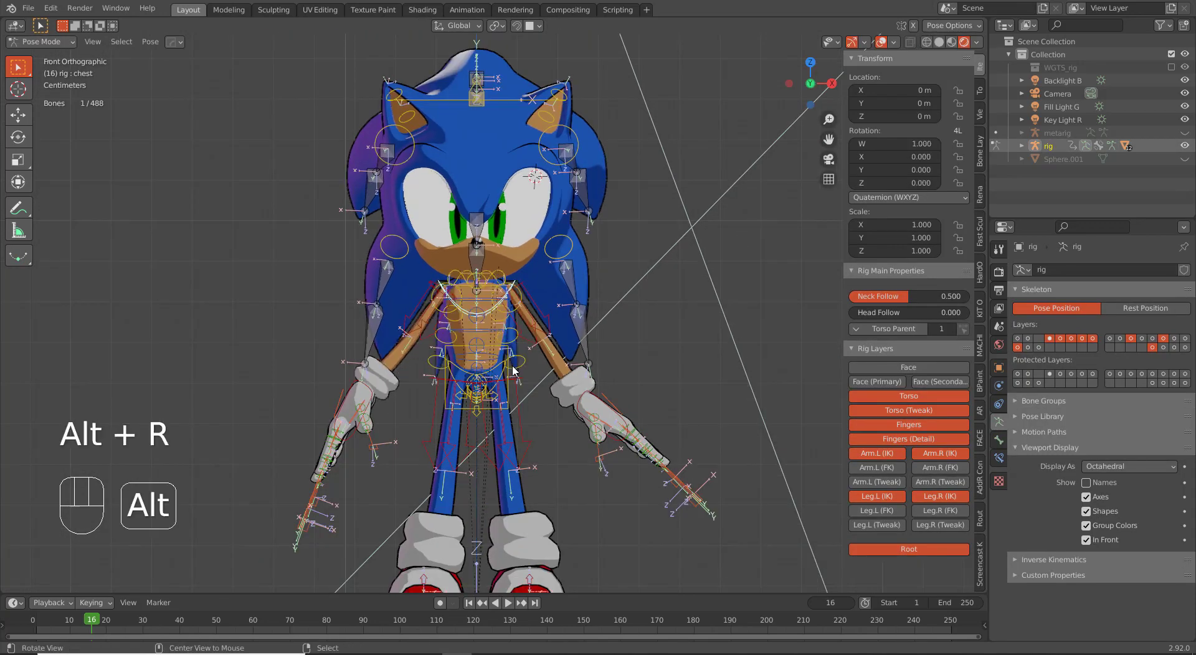
Step: Bend the torso control forward about 33° and, from the side view, tilt the head control back about 23°
key("r")
key("r")
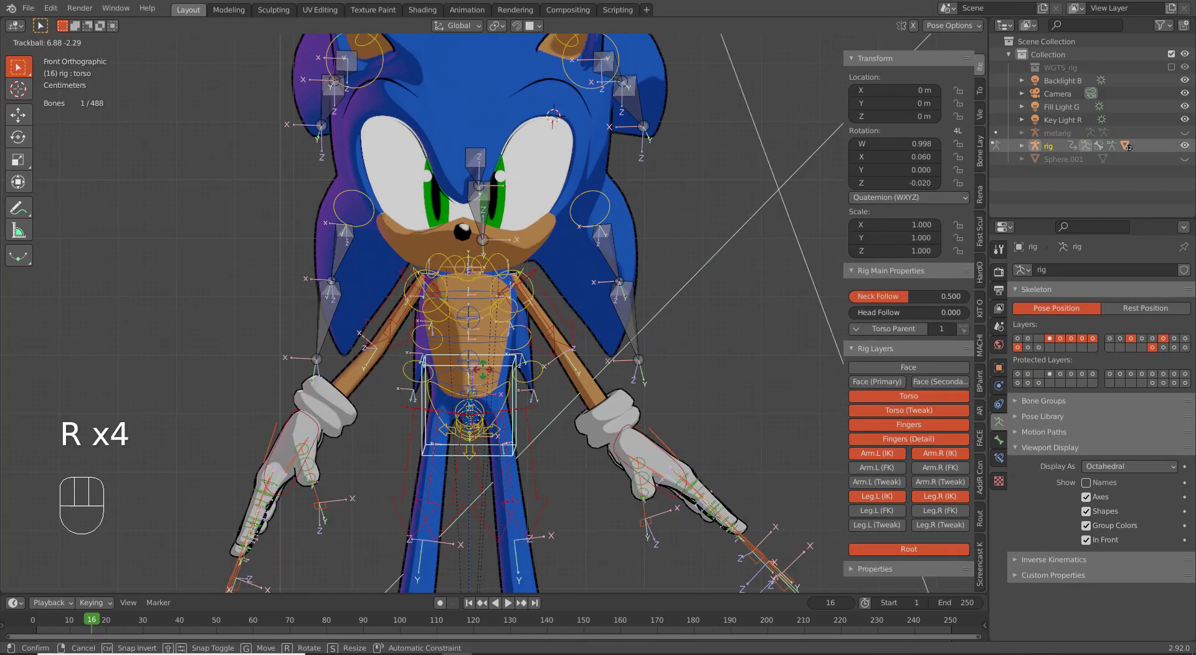
left_click(476, 358)
key("KP_3")
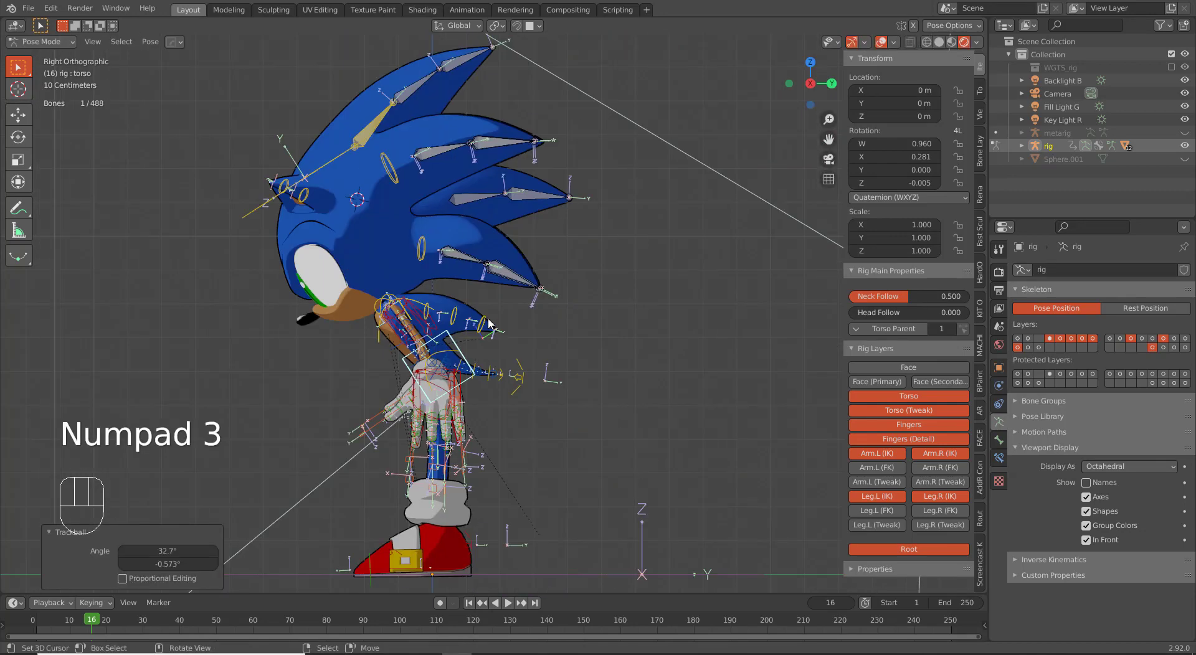
left_click(323, 174)
key("r")
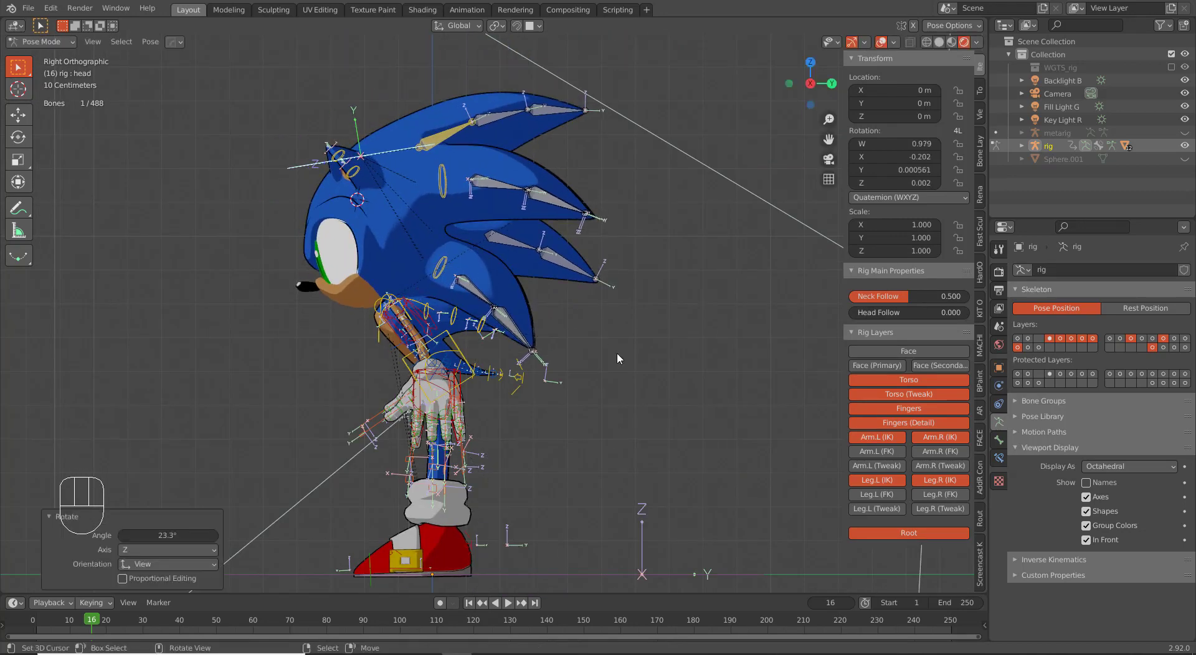
Step: Move the left foot IK control forward and rotate it about 35° so the toes point upward
middle_click_drag(453, 563, 499, 475, "shift")
scroll(499, 476, "up", 2)
right_click(495, 483)
key("g")
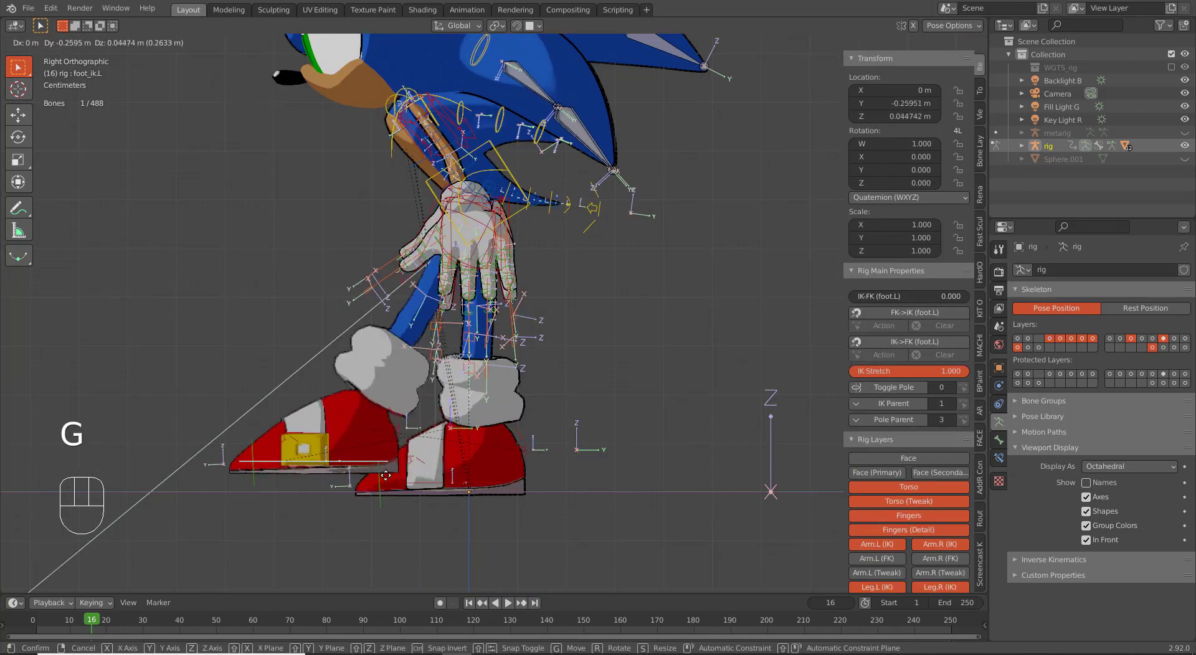
left_click(387, 476)
key("r")
left_click(424, 485)
key("g")
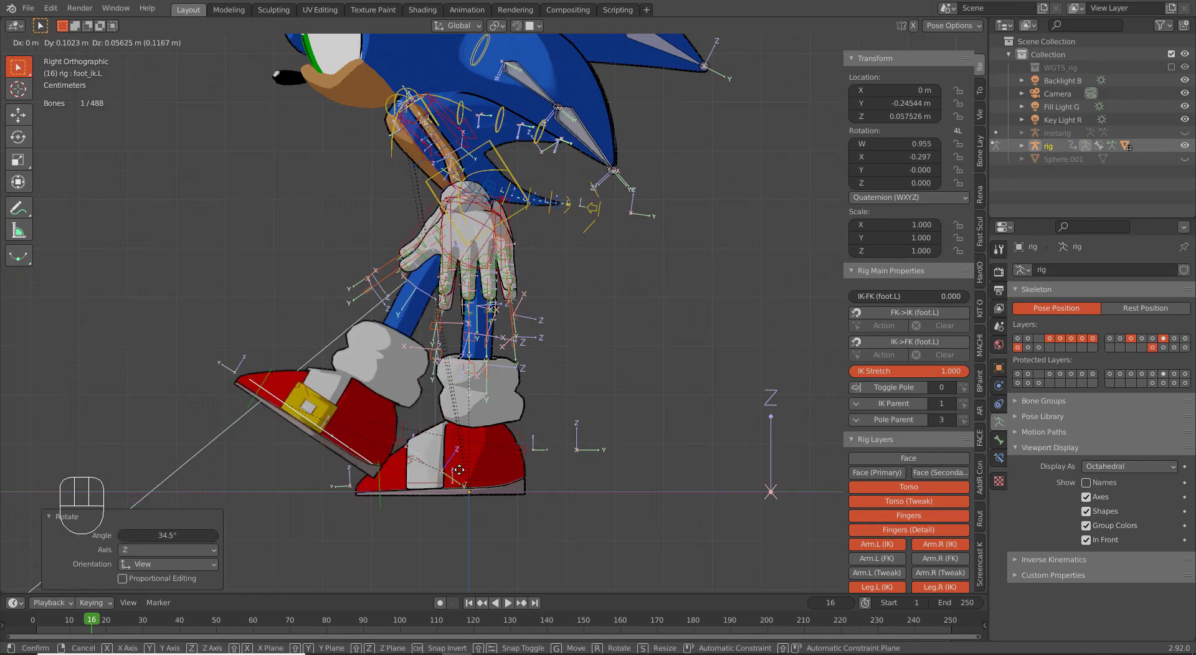
middle_click_drag(461, 482, 497, 475)
Step: Lower the torso control slightly and nudge the left foot IK control forward and down toward the ground
right_click(444, 190)
key("KP_3")
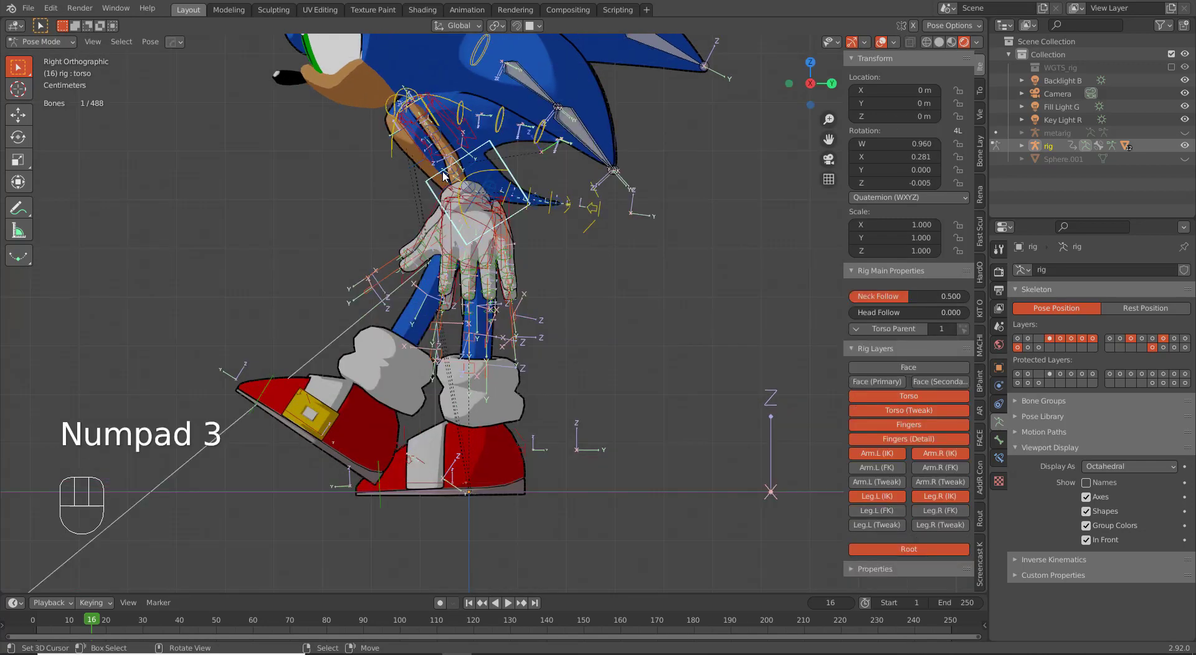
key("g")
left_click(349, 436)
right_click(349, 435)
key("g")
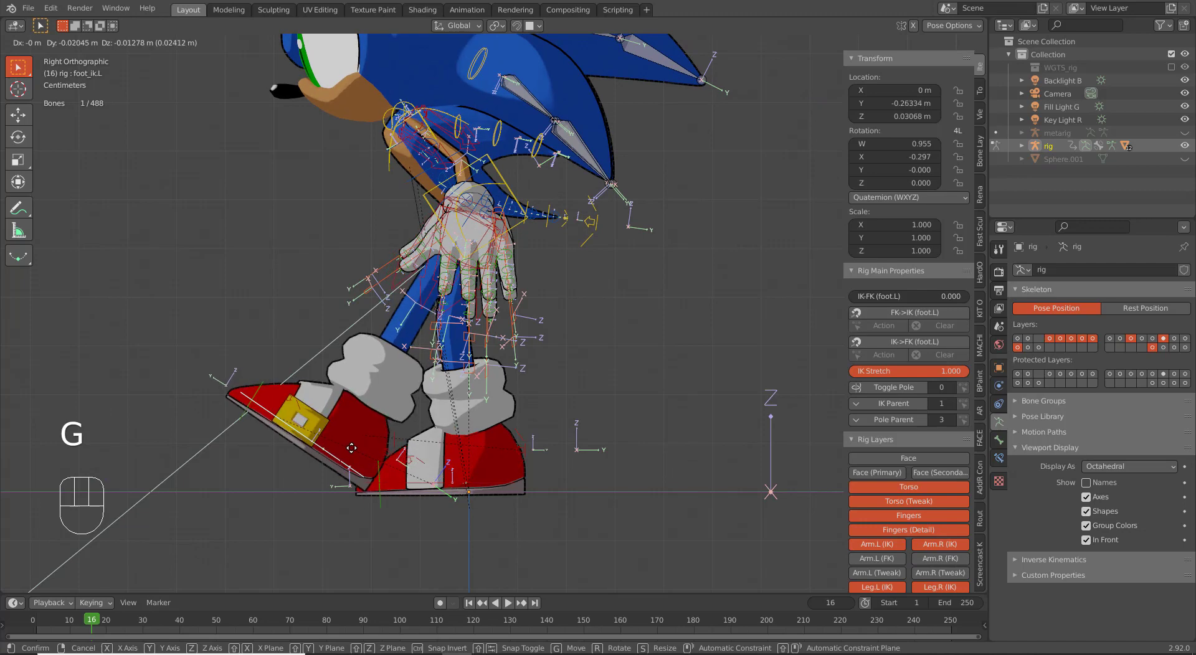
Step: Move the right foot IK control backward along the Y axis
key("g")
key("y")
left_click(591, 446)
Step: Test lifting the right heel with its heel control and shifting the foot farther back along Y, and clear the heel rotation
right_click(583, 438)
key("r")
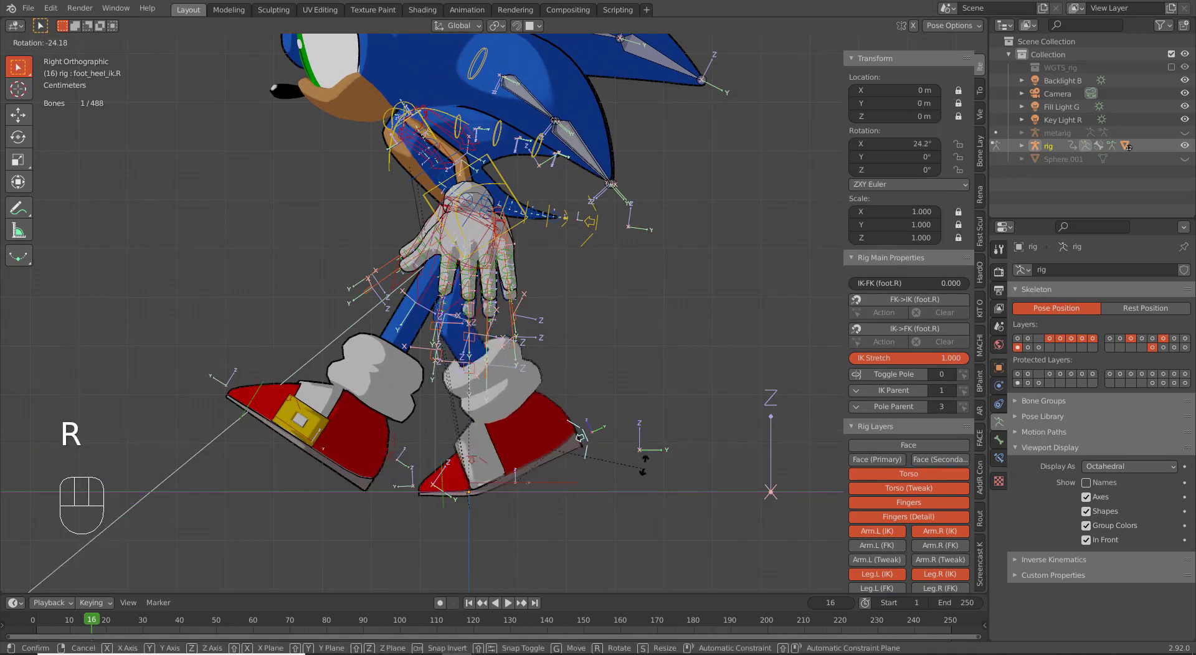
left_click(603, 430)
right_click(511, 486)
key("g")
key("y")
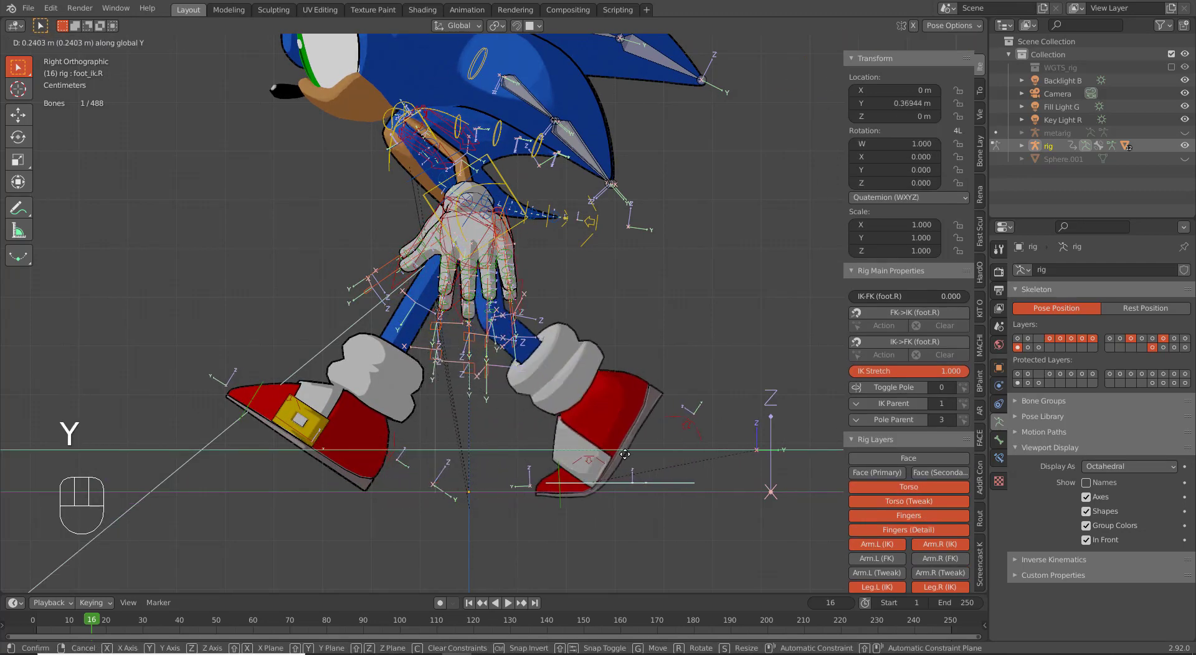
right_click(633, 454)
right_click(582, 439)
key("alt+r")
Step: Rotate the right foot IK control about -113° in total and lift it up behind the body with the toes pointing down
right_click(552, 484)
key("r")
left_click(622, 482)
key("g")
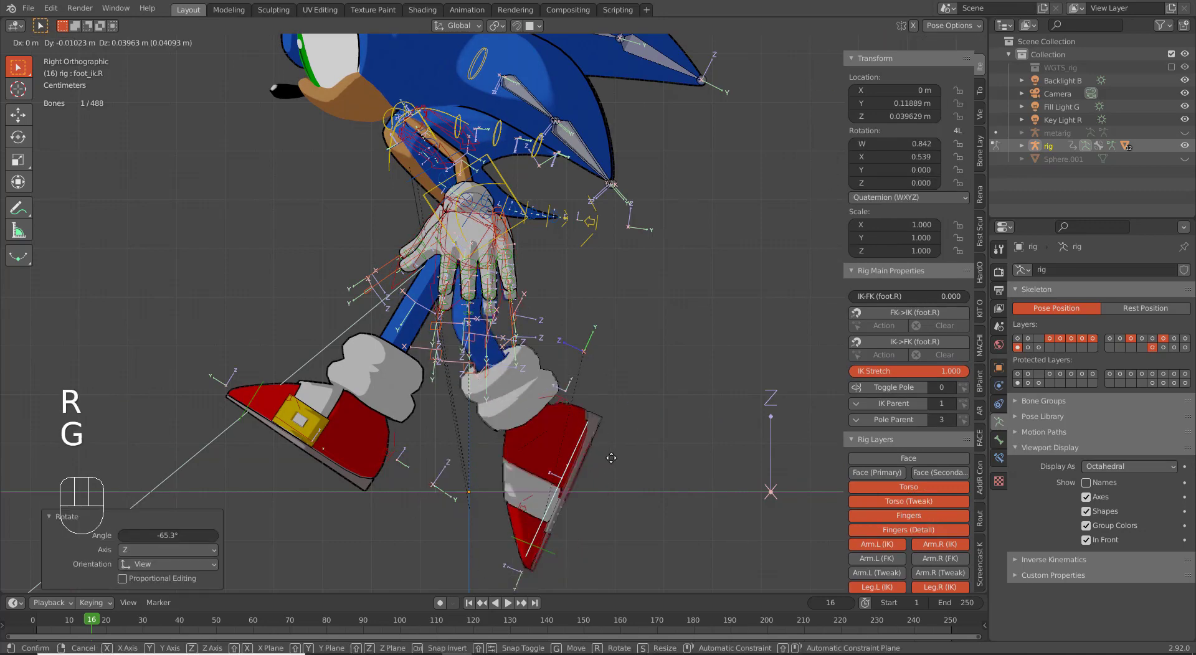
left_click(645, 367)
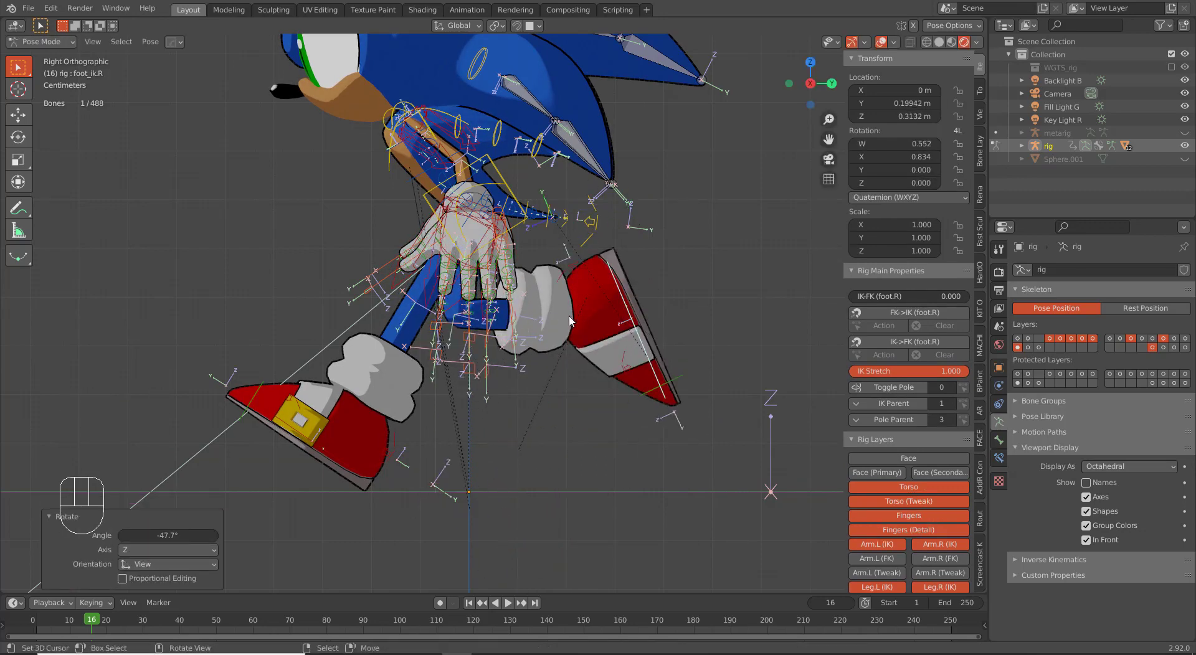
Step: Swing the left arm backward by moving the left hand IK control back and up, and rotate the hand to suit
right_click(481, 270)
key("g")
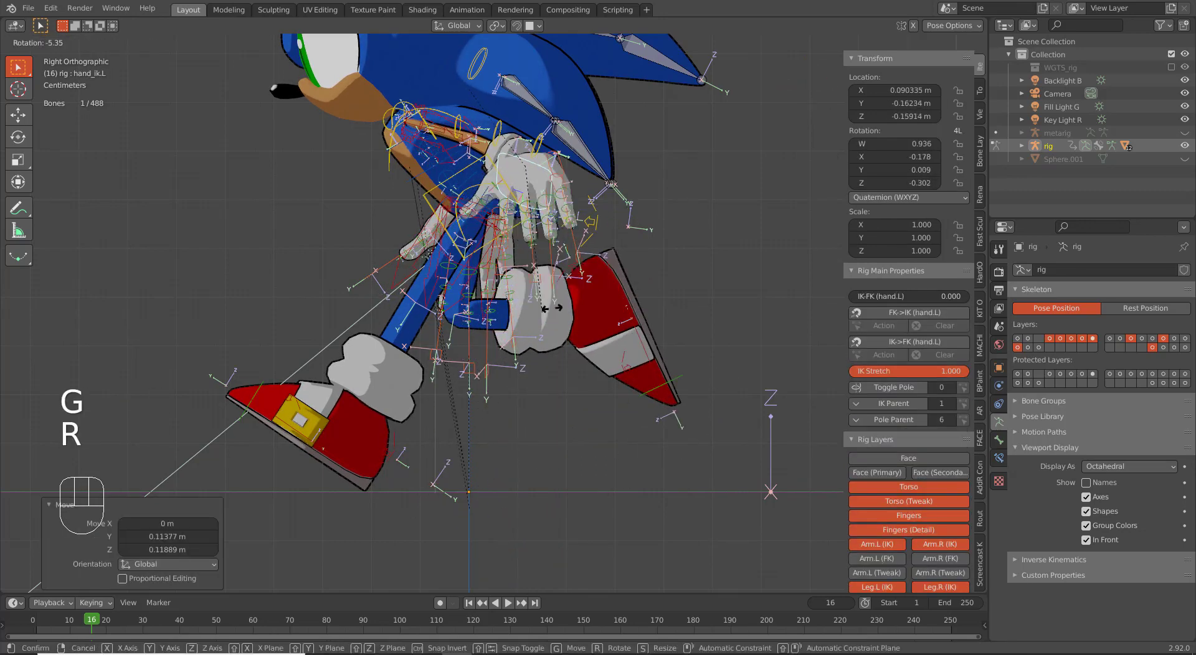
left_click(571, 283)
middle_click_drag(562, 299, 554, 330)
key("g")
left_click(654, 341)
key("g")
left_click(514, 398)
middle_click_drag(554, 330, 652, 394, "shift")
key("r")
left_click(626, 398)
Step: Scale down finger master controls on the left hand to begin curling the fingers
right_click(684, 338)
key("s")
left_click(661, 334)
key("s")
left_click(620, 348)
right_click(737, 296)
middle_click_drag(720, 327, 741, 358)
key("s")
right_click(693, 261)
Step: In Edit Mode, reveal the rig's hidden helper bone layers and box-select the left hand's finger bones
key("Tab")
scroll(693, 261, "down", 2)
scroll(810, 374, "up", 6)
scroll(741, 359, "up", 2)
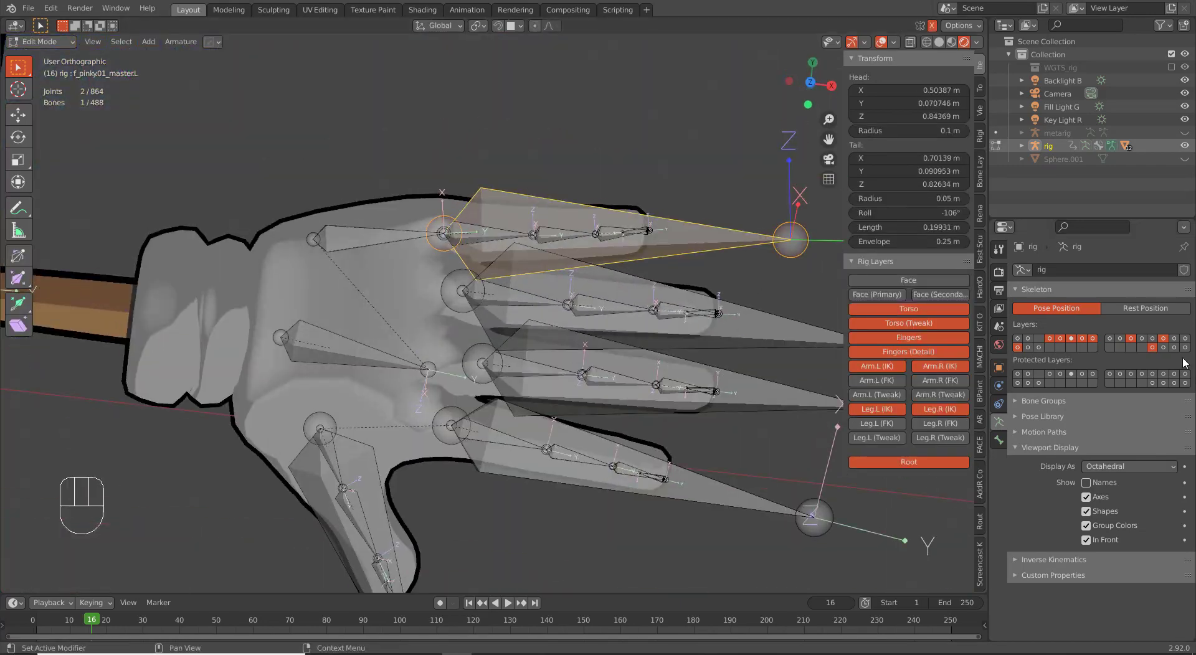
left_click_drag(1163, 348, 1187, 349, "shift")
left_click_drag(491, 197, 772, 316)
scroll(496, 311, "down", 2)
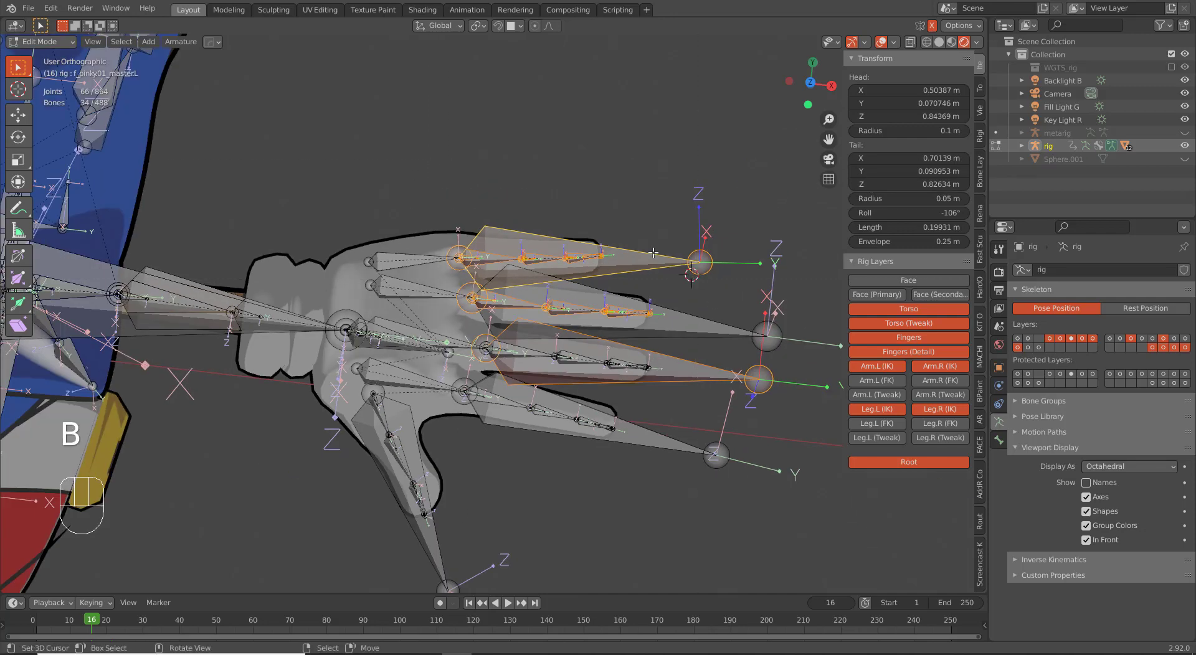
key("b")
left_click_drag(422, 174, 808, 345)
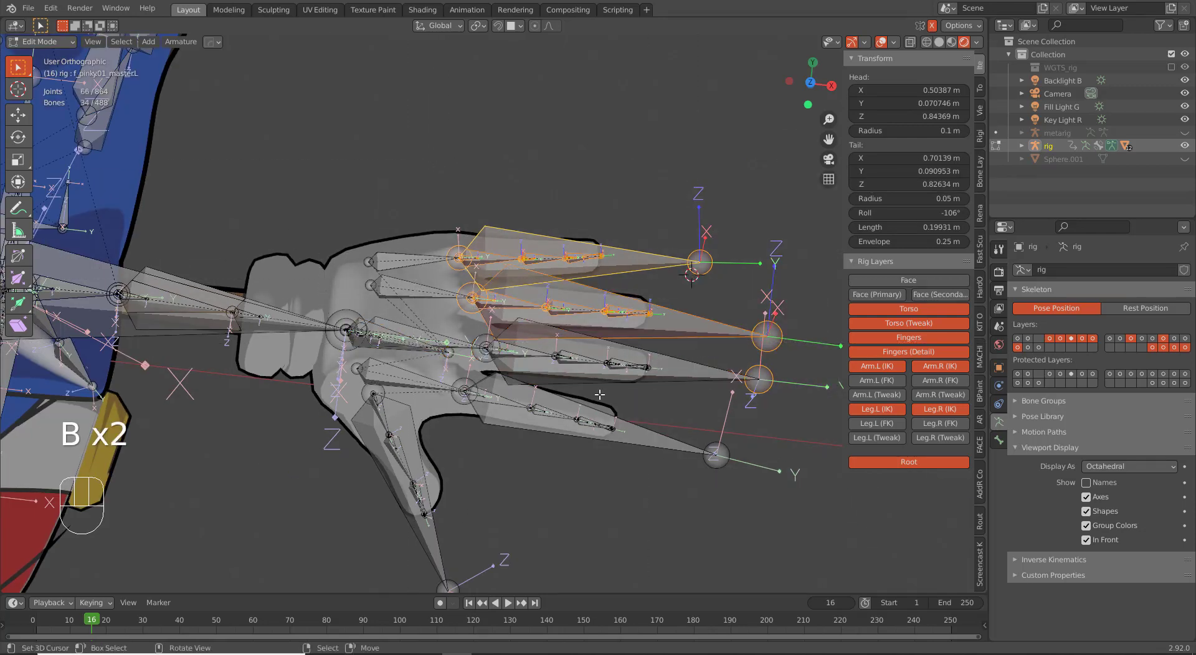
key("b")
middle_click_drag(723, 360, 787, 424)
scroll(748, 454, "up", 2)
scroll(661, 424, "down", 1)
middle_click_drag(737, 466, 548, 268)
key("Return")
key("Tab")
Step: Curl the left fingers in Pose Mode, scaling the middle master control to about 0.46 and the index master to about 0.35
scroll(727, 427, "down", 4)
middle_click_drag(548, 267, 685, 268)
scroll(716, 262, "up", 4)
middle_click_drag(834, 268, 660, 408, "shift")
key("s")
left_click(630, 364)
left_click(648, 405)
key("s")
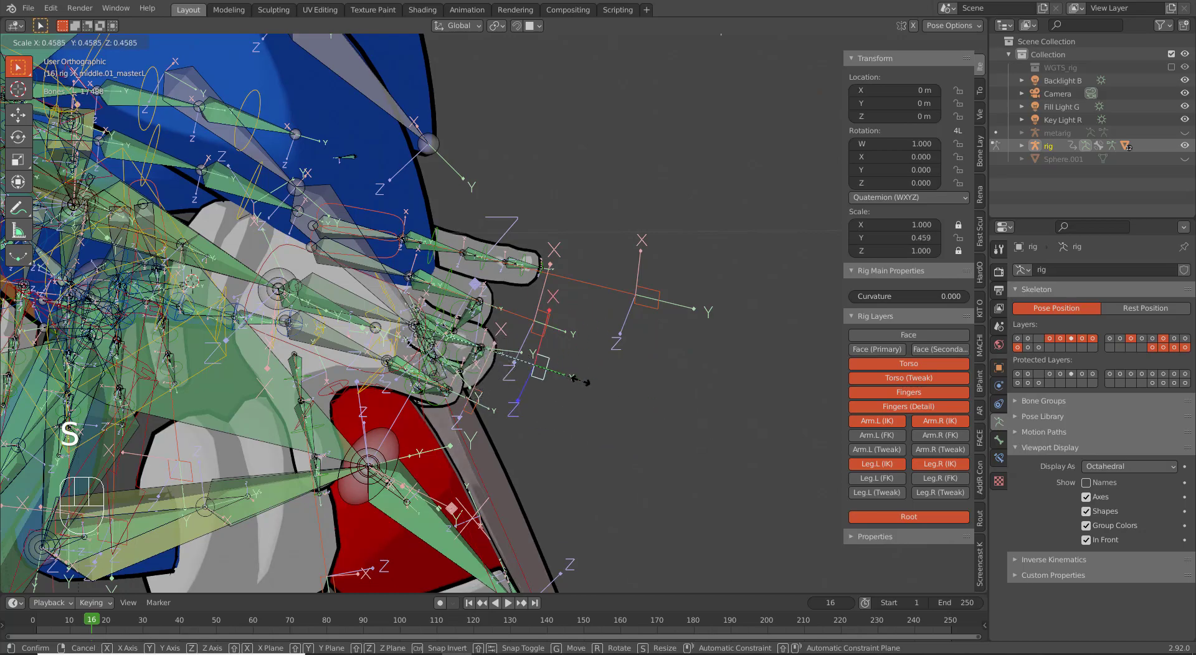
left_click(579, 380)
left_click(649, 306)
key("s")
left_click(565, 373)
Step: Hide the helper bone layers again and rotate all four left finger master controls about 72° around their local X axis
middle_click_drag(563, 374, 479, 464)
left_click_drag(1184, 348, 1163, 348, "shift")
middle_click_drag(735, 380, 570, 423)
right_click(577, 431)
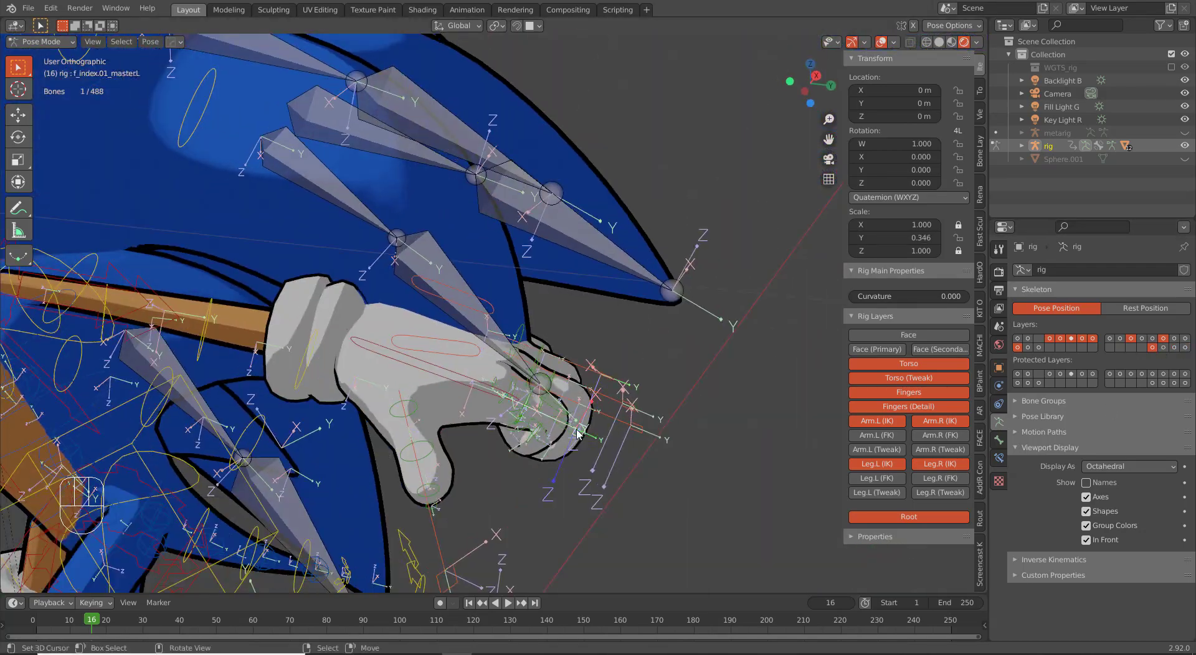
right_click(631, 425, "shift")
right_click(624, 405, "shift")
right_click(599, 375, "shift")
key("r")
key("x")
key("x")
left_click(579, 476)
Step: Refine the left fist by rotating an individual finger master control, and rescale and rotate the pinky master control
middle_click_drag(579, 476, 443, 458)
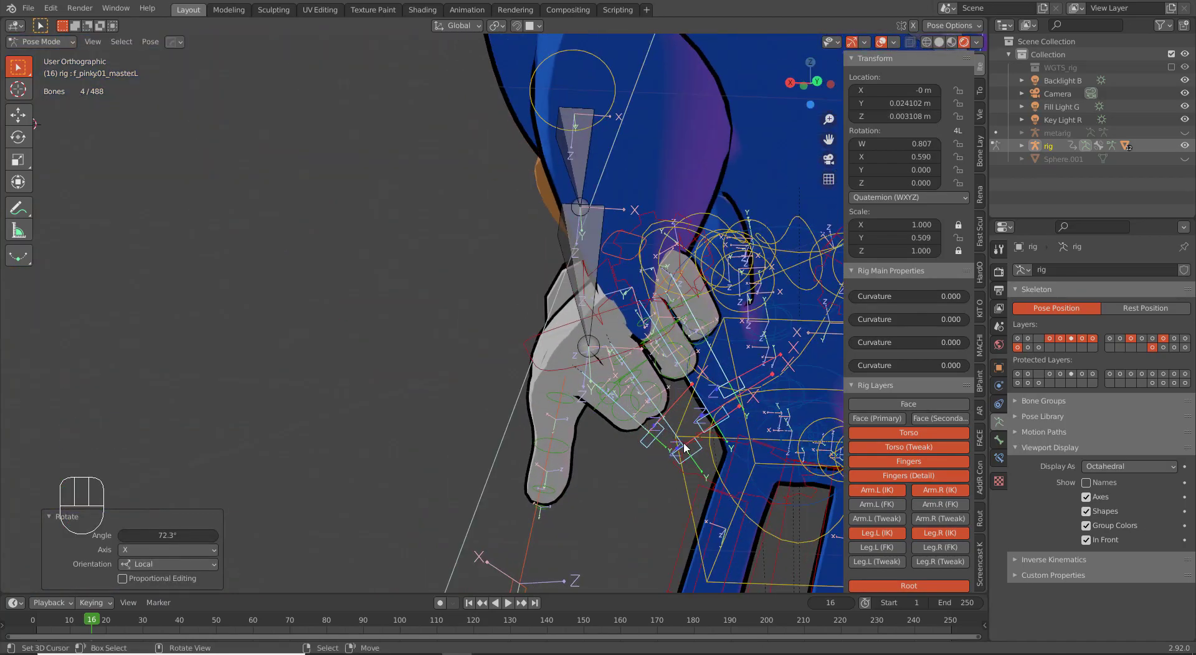
right_click(684, 448)
key("r")
left_click(642, 414)
middle_click_drag(642, 411, 478, 457)
right_click(477, 456)
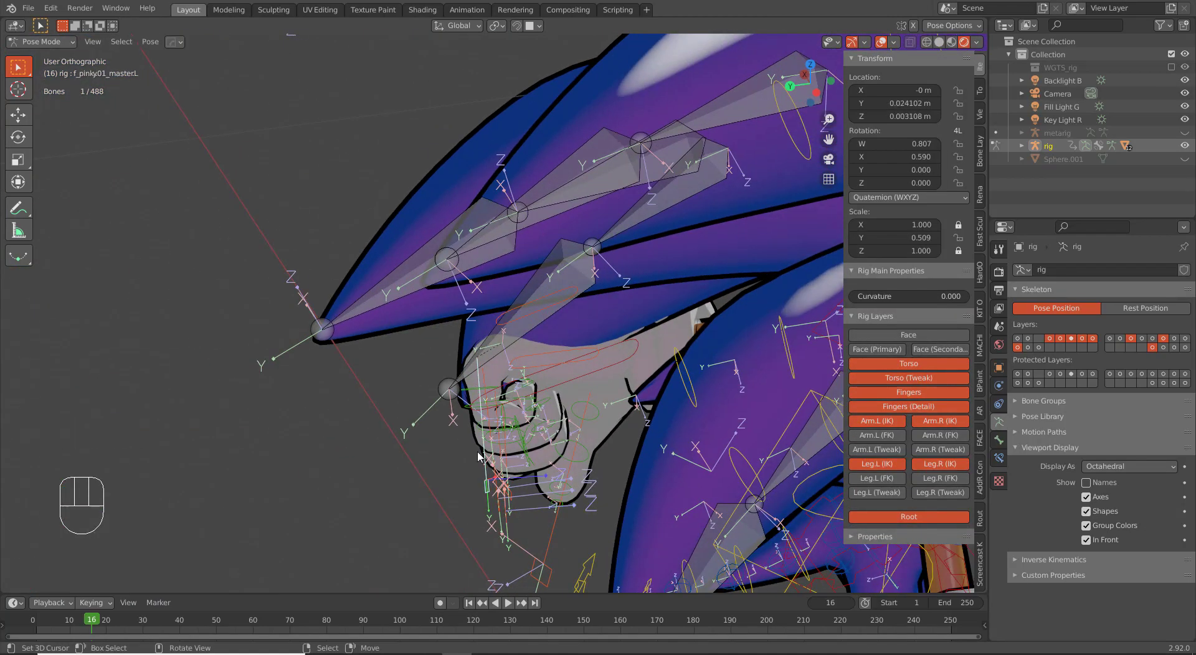
key("s")
left_click(535, 502)
middle_click_drag(536, 501, 678, 485)
key("r")
left_click(492, 430)
Step: Reorient the left hand with a trackball rotation followed by a view-aligned rotation
middle_click_drag(492, 429, 657, 479)
right_click(603, 268)
key("r")
key("r")
left_click(685, 386)
key("r")
left_click(585, 368)
Step: Rotate the left thumb master control toward the fist and scale it to curl the thumb
right_click(505, 536)
key("r")
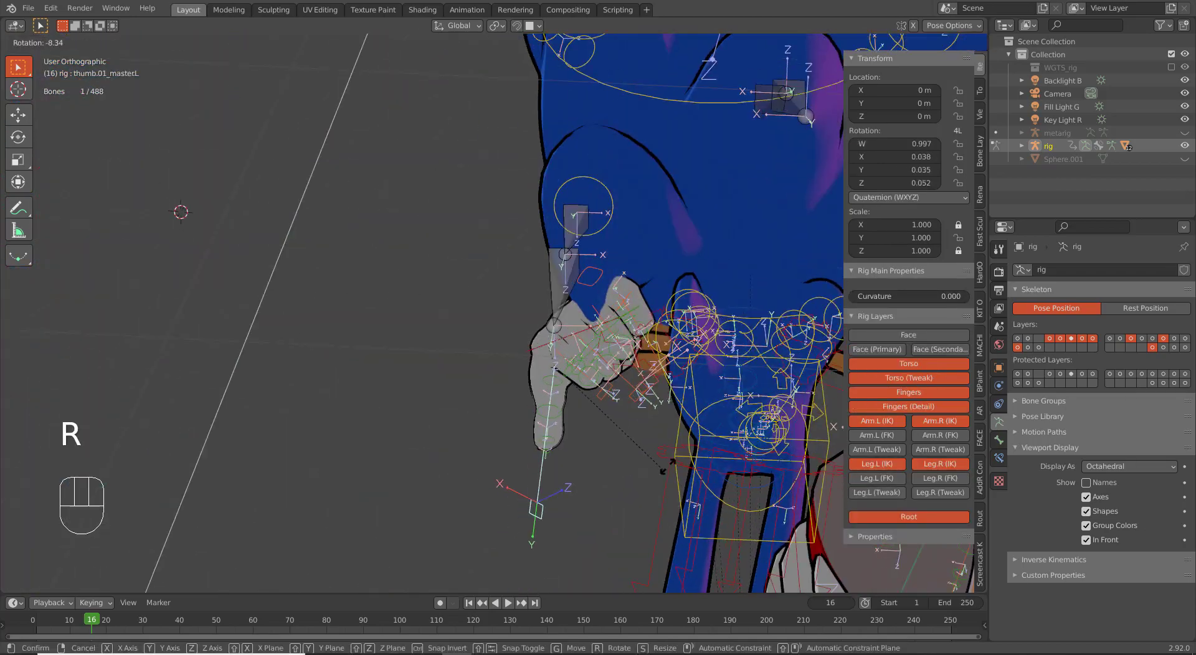
left_click(721, 383)
middle_click_drag(720, 384, 547, 449)
key("s")
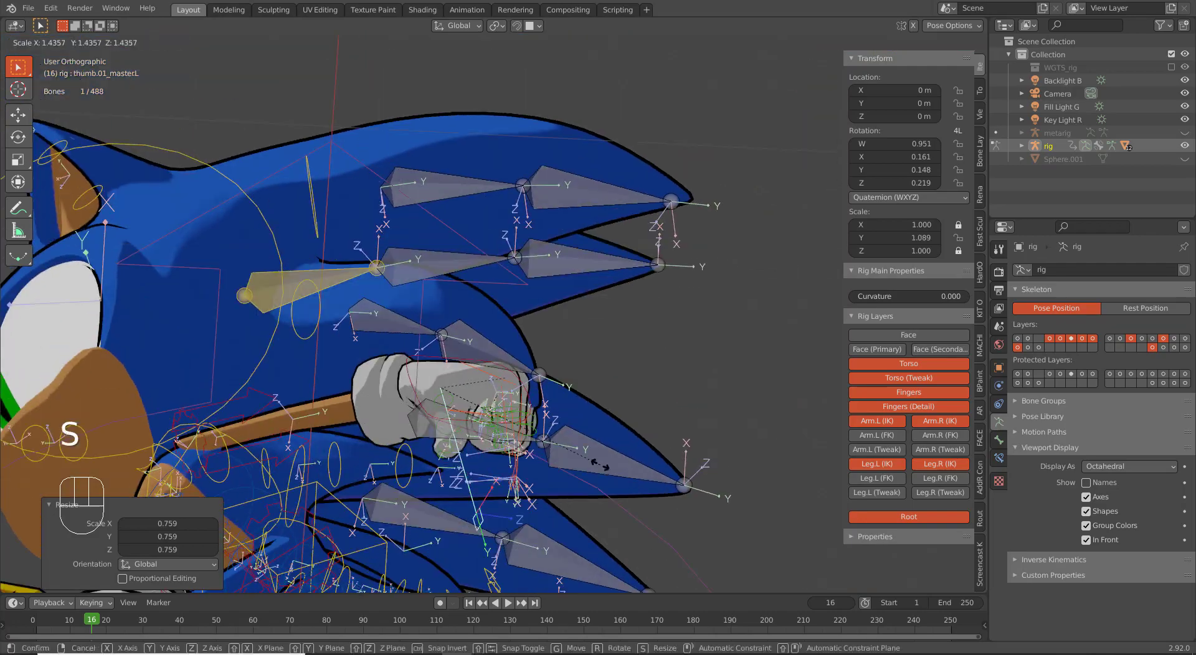
left_click(614, 495)
middle_click_drag(613, 496, 483, 486)
key("s")
left_click(486, 444)
Step: Fine-tune the left thumb's rotation, scale and position so it rests against the curled fingers
middle_click_drag(485, 443, 542, 374)
key("r")
left_click(525, 312)
key("r")
left_click(654, 399)
key("s")
key("s")
left_click(608, 318)
key("g")
left_click(549, 274)
Step: Rotate the left hand IK control and reposition it behind the torso, adding a trackball rotation to align the fist
right_click(504, 367)
key("r")
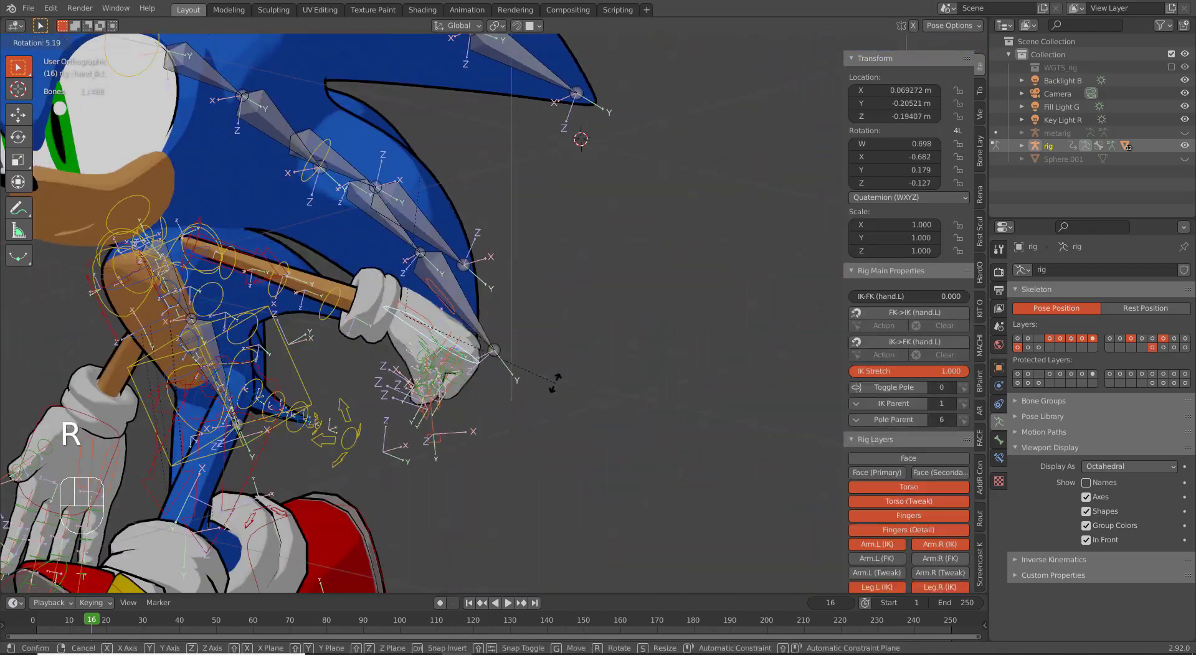
left_click(542, 389)
middle_click_drag(374, 377, 530, 386)
key("g")
left_click(414, 349)
key("g")
left_click(436, 339)
key("r")
key("r")
left_click(592, 402)
key("g")
middle_click_drag(411, 373, 496, 369)
left_click(563, 374)
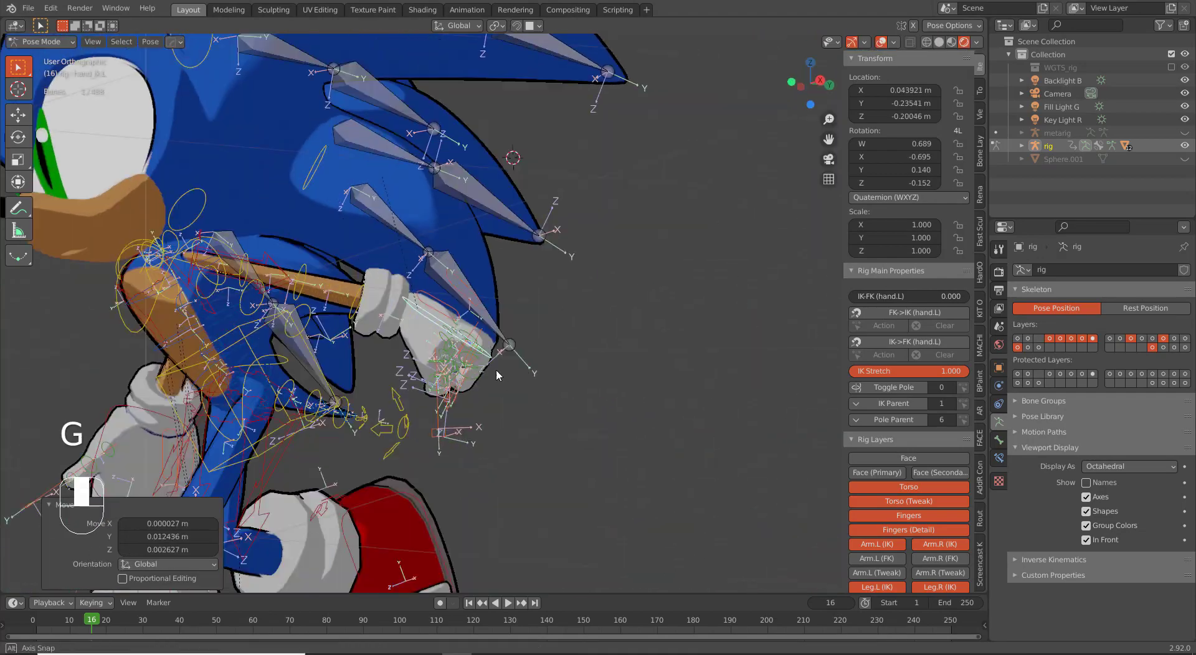
Step: Move the left hand IK control inward toward the body, adjusting it from the front and from an angle
key("KP_1")
key("g")
left_click(448, 314)
middle_click_drag(447, 315, 337, 312)
key("g")
left_click(349, 306)
key("KP_3")
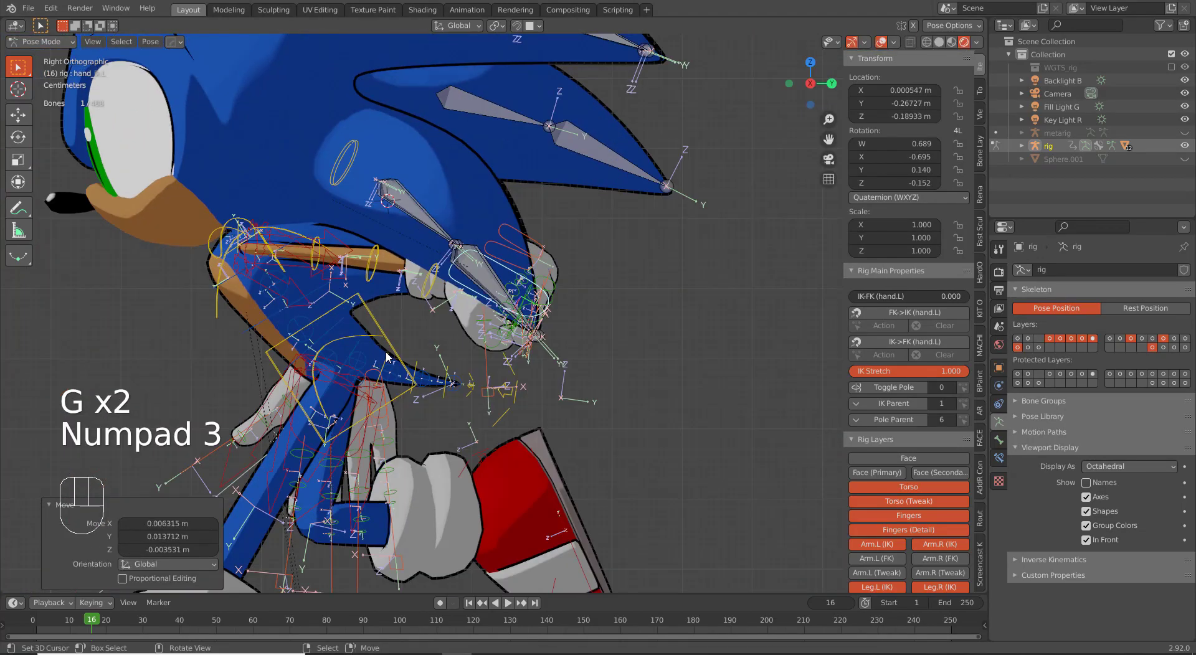
Step: From the side view, rotate the left bottom side quill control about -20.6° to raise it away from the hand
right_click(352, 162)
left_click(483, 232)
right_click(338, 180)
key("r")
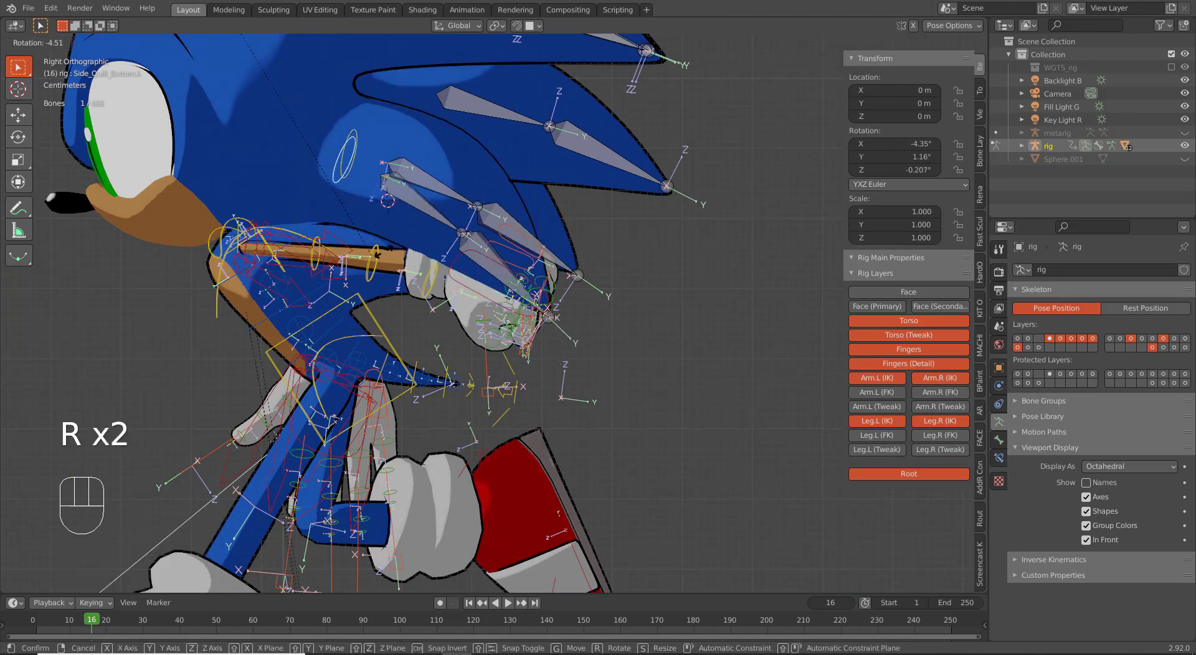
left_click(449, 268)
scroll(445, 274, "down", 2)
middle_click_drag(354, 315, 444, 318)
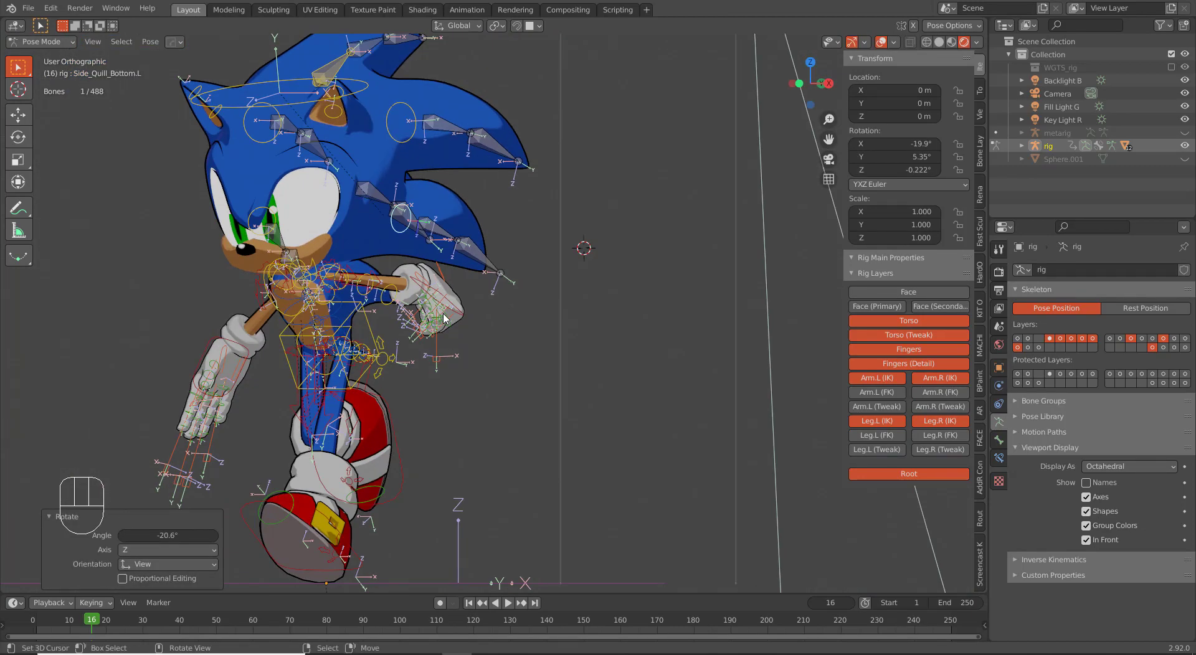
Step: Box-select the left hand and finger controls, copy their pose and paste it flipped onto the right hand
scroll(443, 315, "up", 4)
middle_click_drag(380, 359, 509, 349, "shift")
key("a")
key("a")
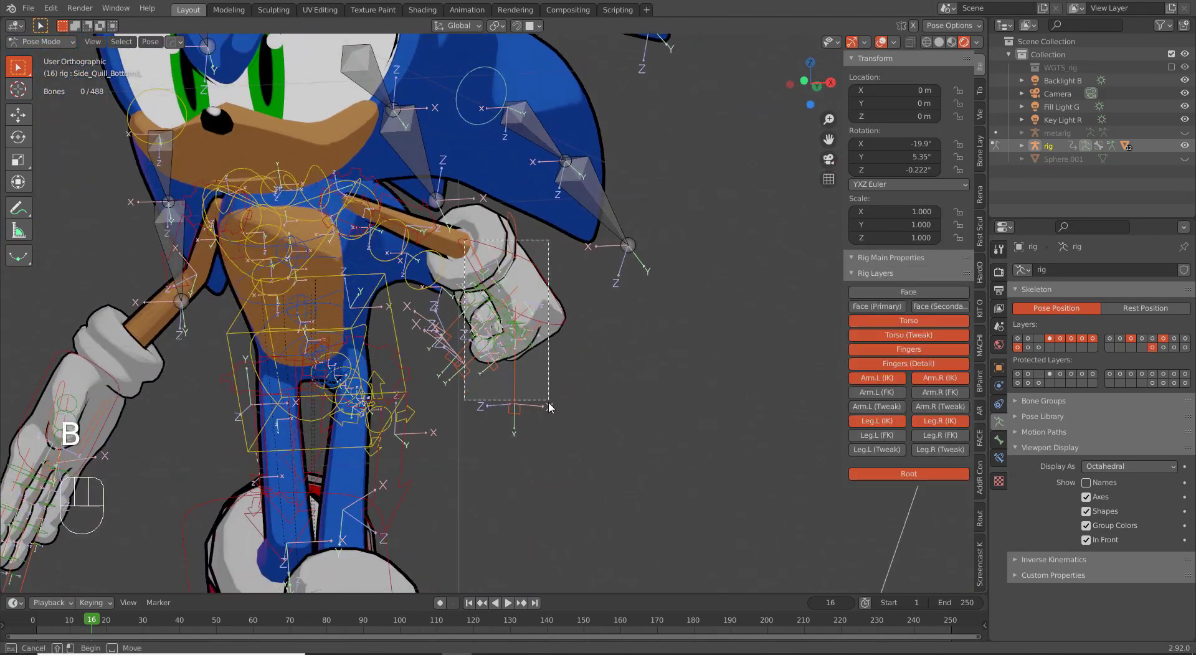
left_click_drag(549, 401, 548, 401)
key("ctrl+c")
key("ctrl+shift+v")
Step: From the front view, raise the right foot IK control, bring it inward, and shift the left foot IK control inward about 0.075 m
key("KP_1")
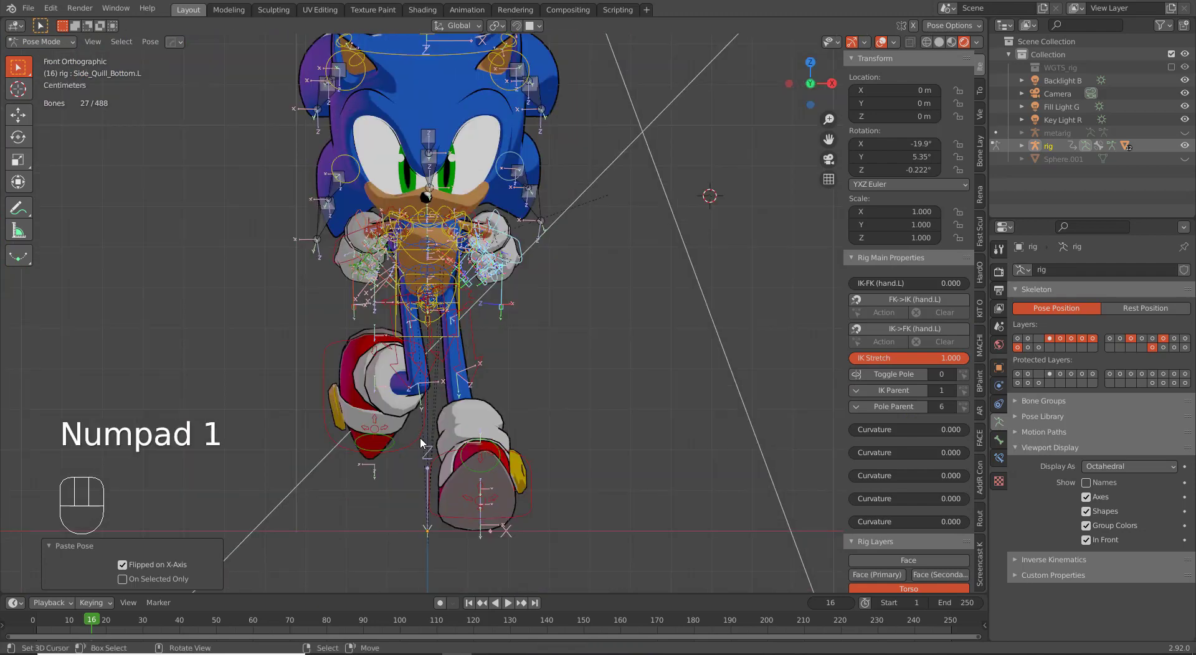
right_click(421, 443)
key("g")
left_click(411, 404)
right_click(408, 427)
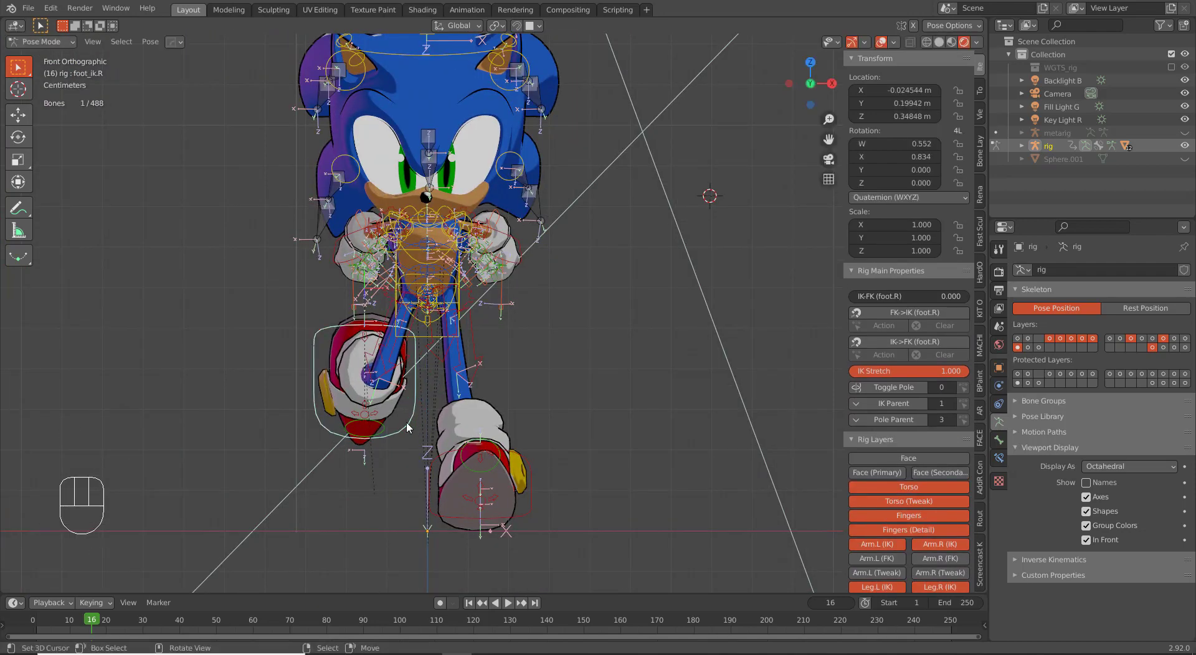
right_click(487, 499)
key("g")
left_click(518, 521)
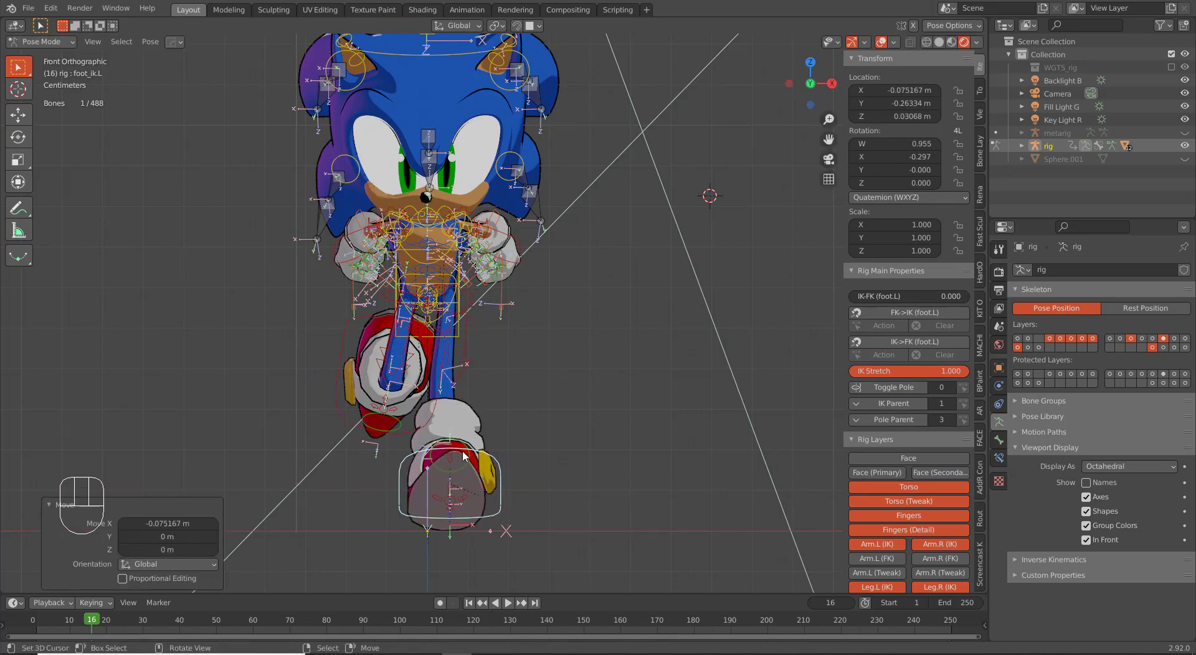
Step: From the front view, freely rotate the left thigh IK control to adjust the direction the left knee points
right_click(465, 376)
key("r")
key("r")
left_click(487, 374)
scroll(496, 315, "up", 2)
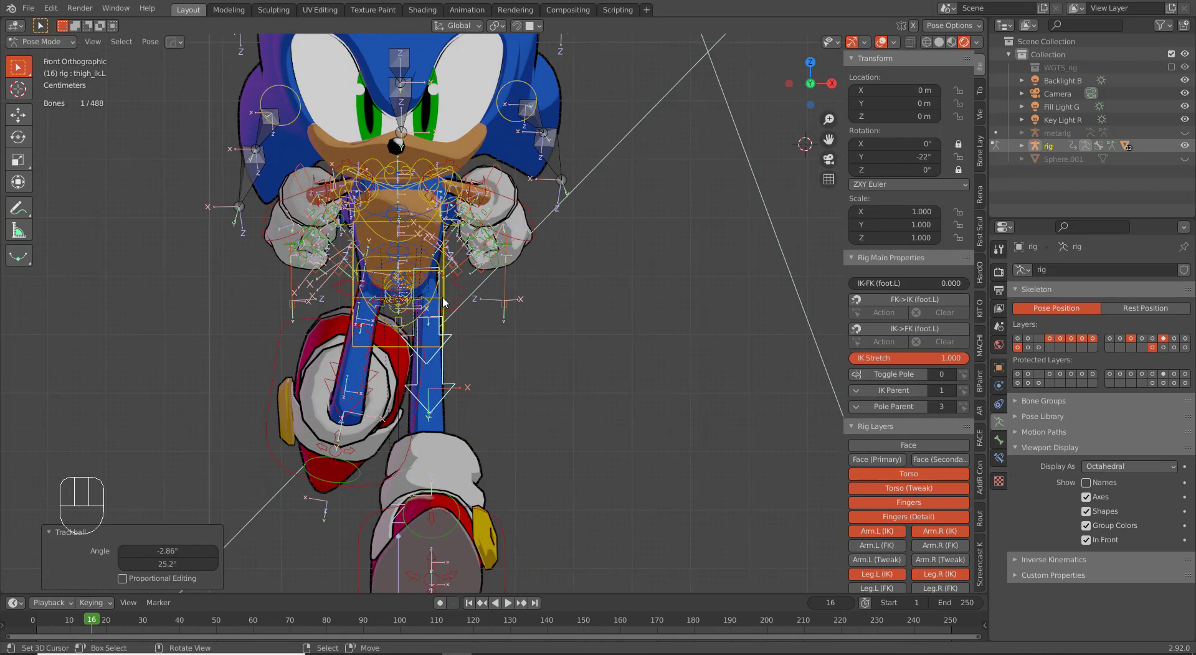
right_click(445, 293)
key("r")
key("r")
Step: Tilt the hips control by about -5.7° in the front view
right_click(419, 256)
scroll(416, 254, "up", 2)
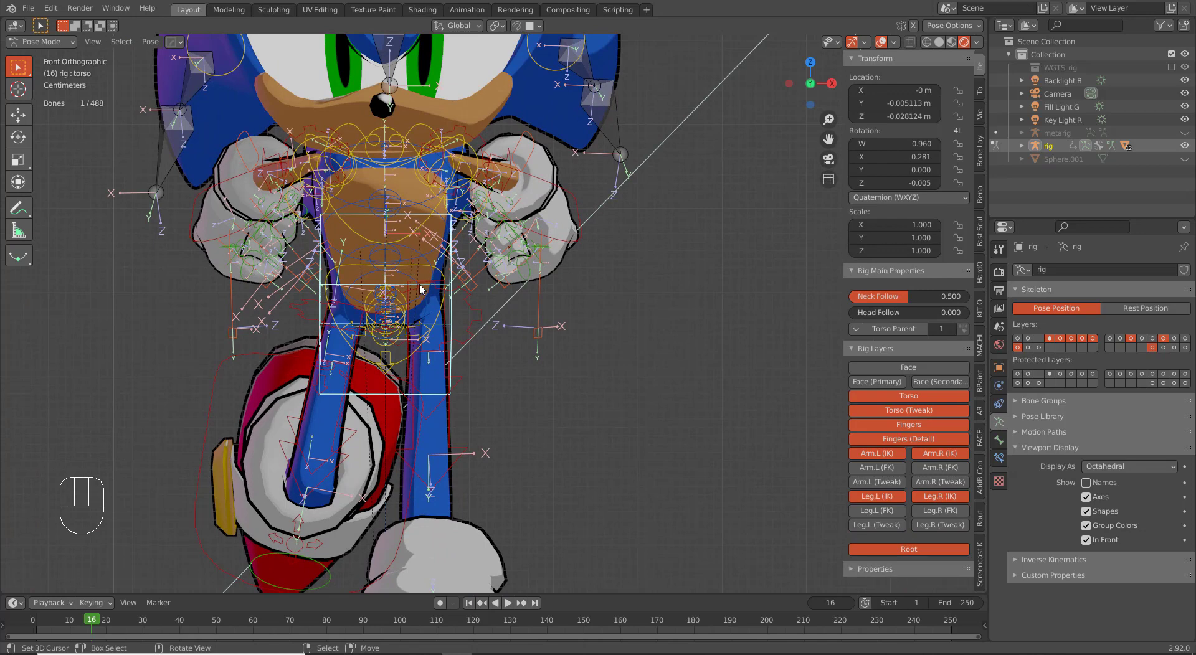
scroll(434, 319, "down", 1)
key("r")
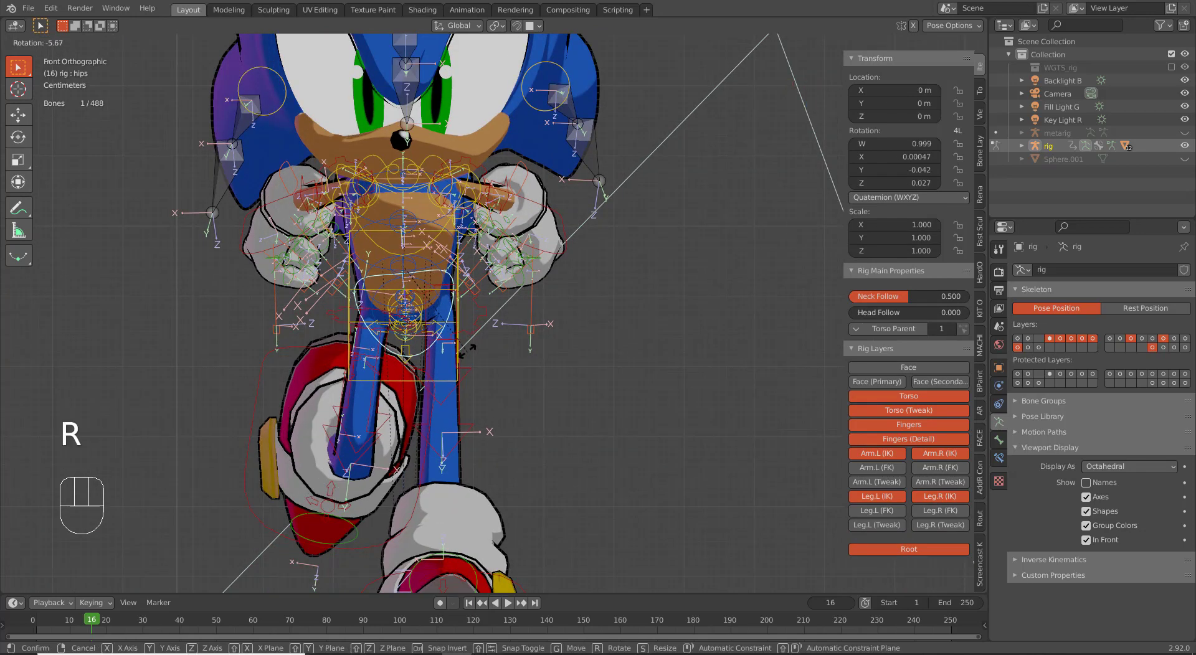
left_click(473, 348)
Step: Move the left foot IK control inward along the global X axis to an X location of about -0.103 m
middle_click_drag(473, 348, 475, 266, "shift")
right_click(536, 550)
key("f")
key("g")
key("x")
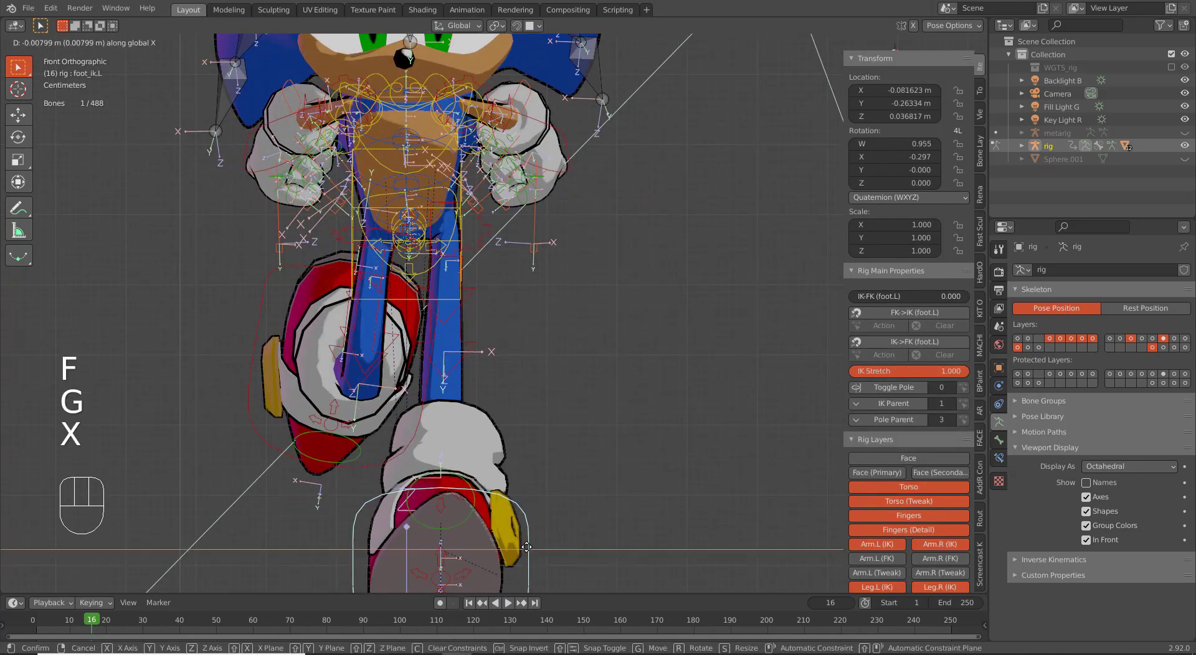
left_click(506, 498)
Step: Tilt the chest control by about -5.5° in the front view
middle_click_drag(506, 486, 553, 553, "shift")
scroll(511, 311, "up", 2)
right_click(502, 210)
key("r")
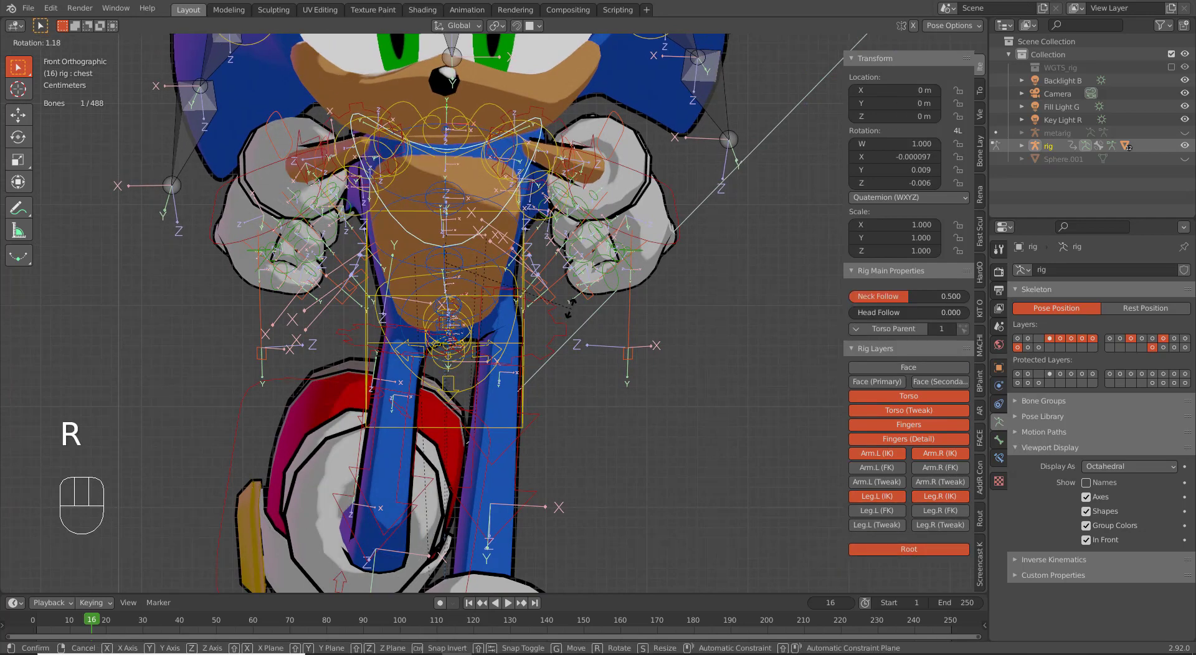
left_click(565, 296)
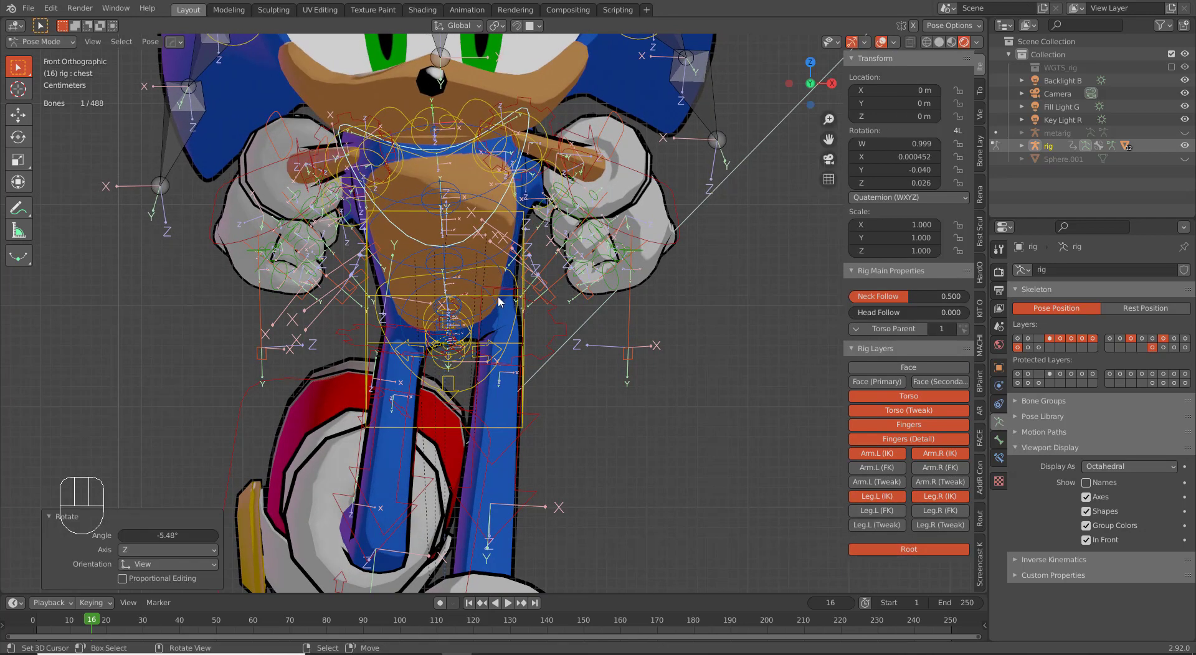
key("r")
Step: Shift the mid-spine tweak control about -0.0055 m in X and -0.0018 m in Z
right_click(446, 304)
key("g")
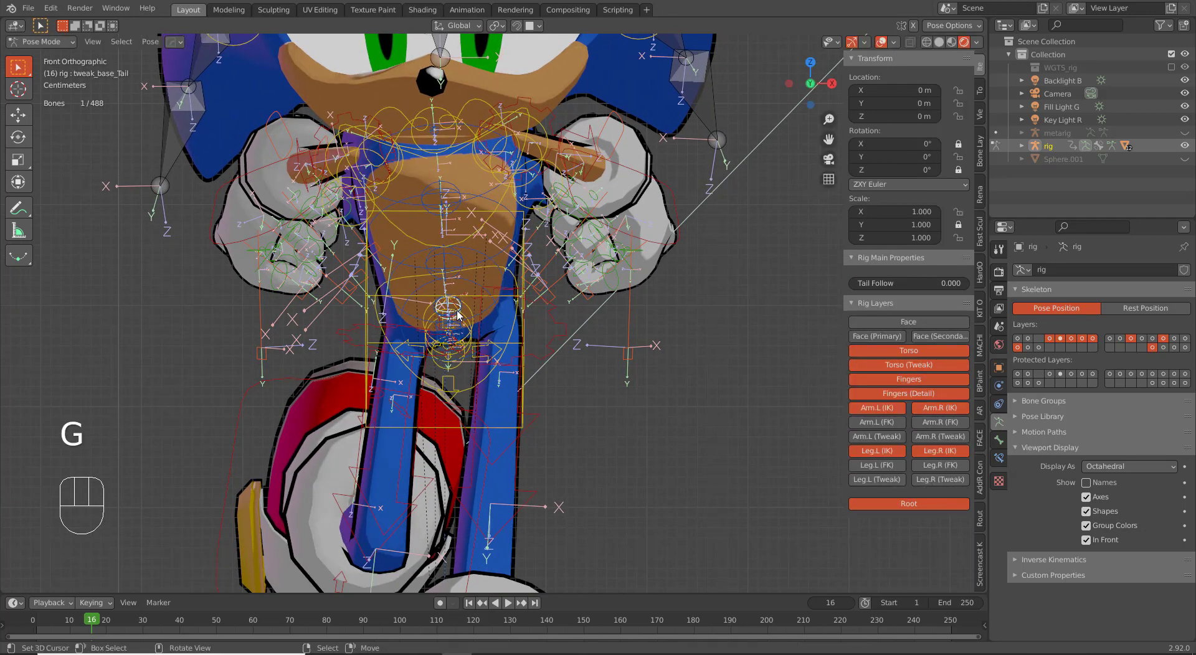
key("g")
middle_click_drag(440, 300, 468, 335)
key("g")
key("KP_1")
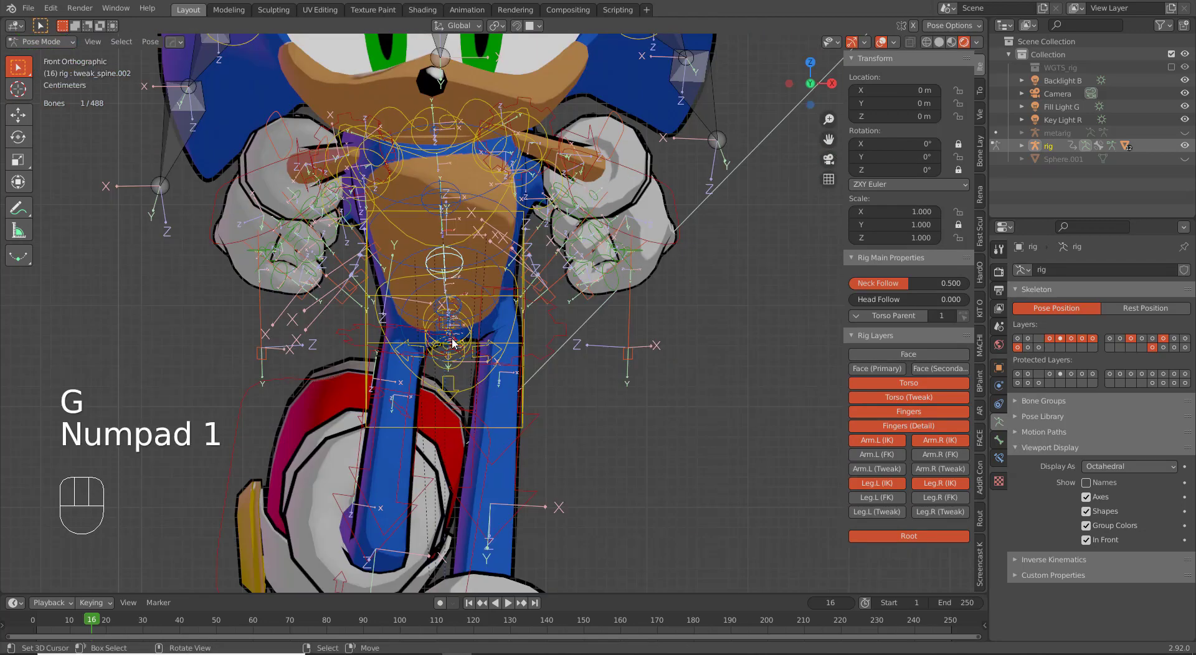
key("g")
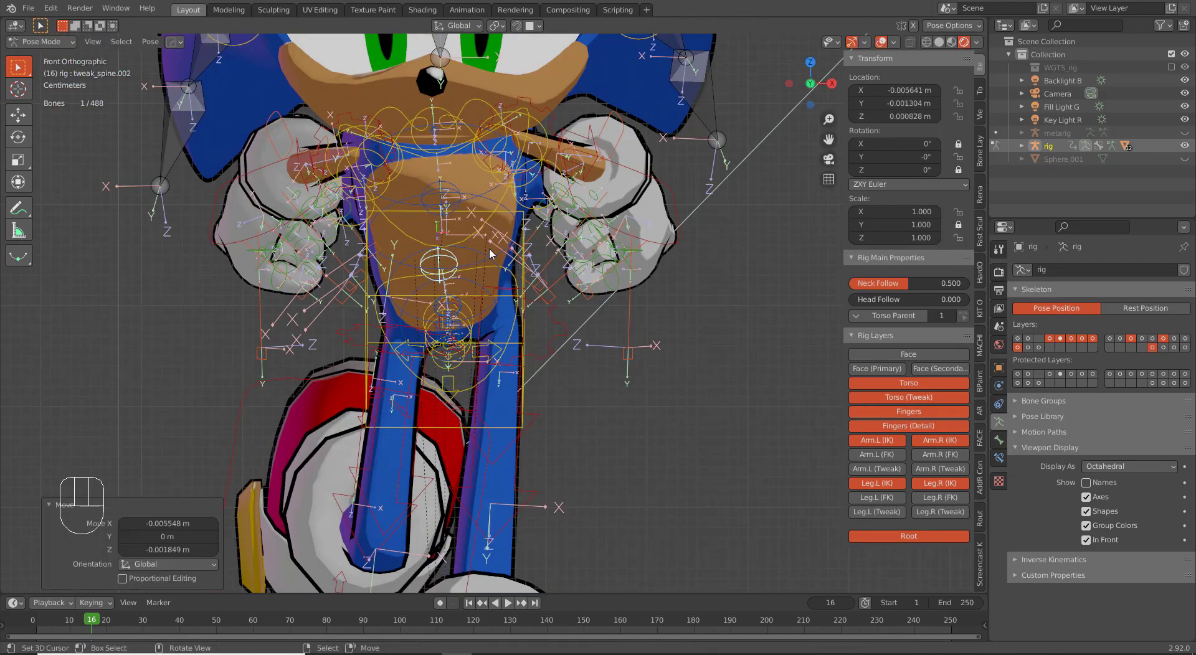
Step: Clear the chest control's rotation and tilt it about 5° the opposite way
right_click(491, 255)
key("alt+r")
key("r")
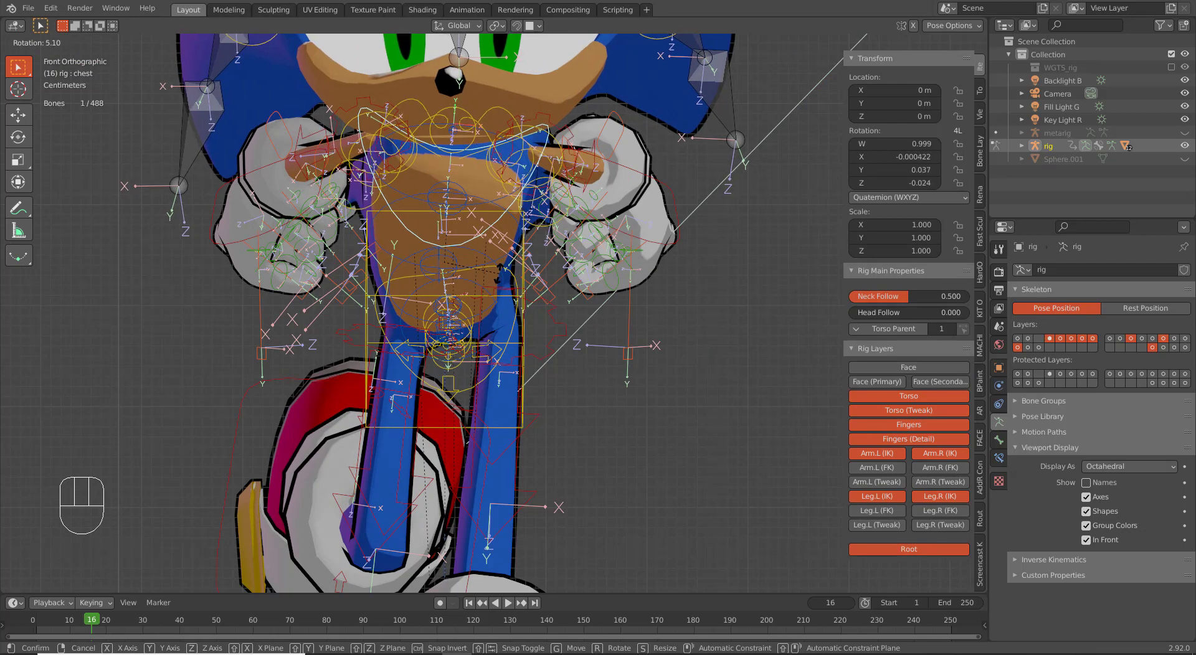
left_click(532, 76)
Step: Freely rotate the head control by about 1.7° and 1.2° from the front view
scroll(531, 76, "down", 5)
right_click(532, 77)
key("r")
key("r")
key("r")
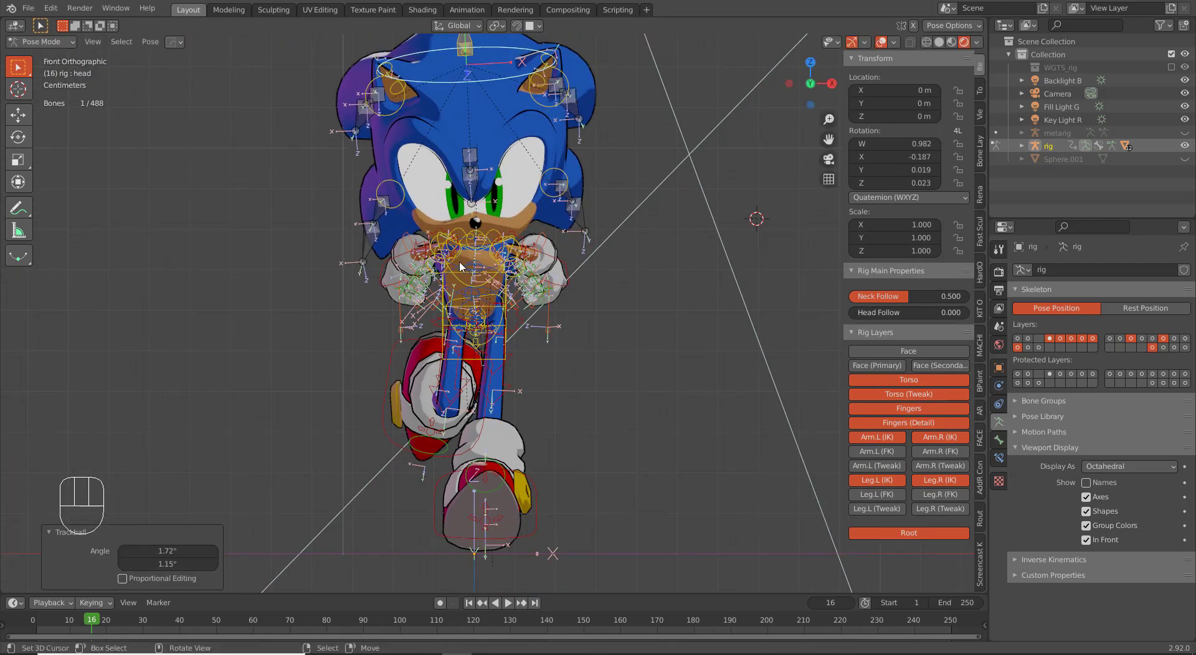
Step: From the right side view, bring the right foot IK control forward under the body and swing the left foot control back about 0.54 m
middle_click_drag(460, 266, 575, 332)
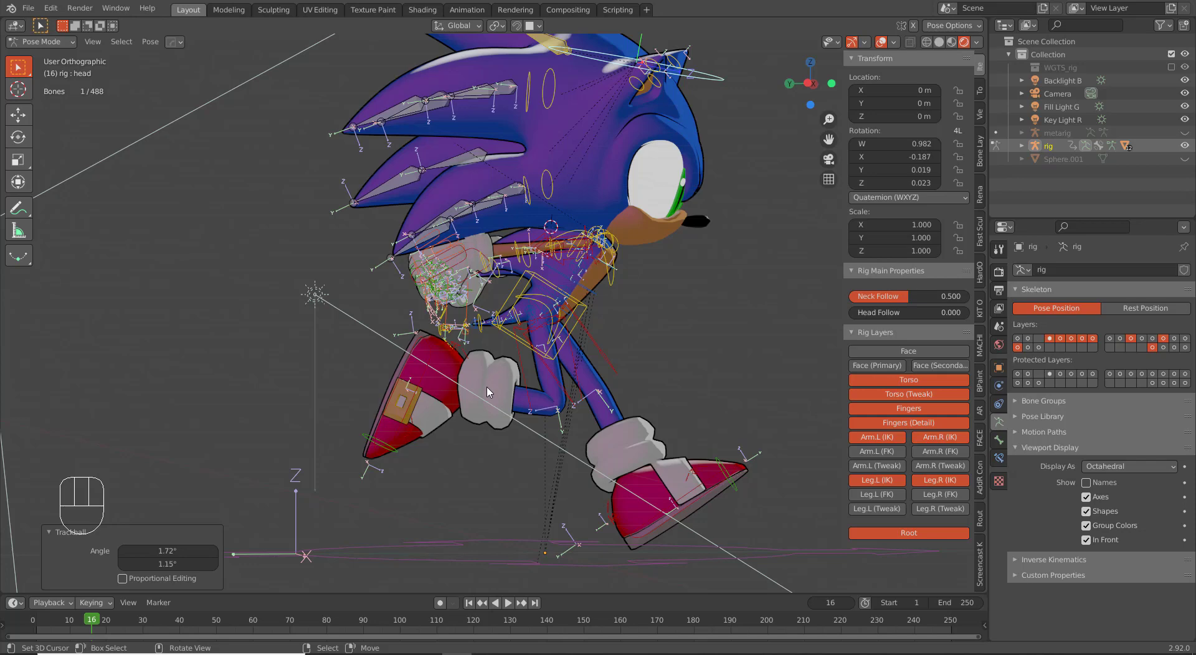
middle_click_drag(644, 405, 383, 438)
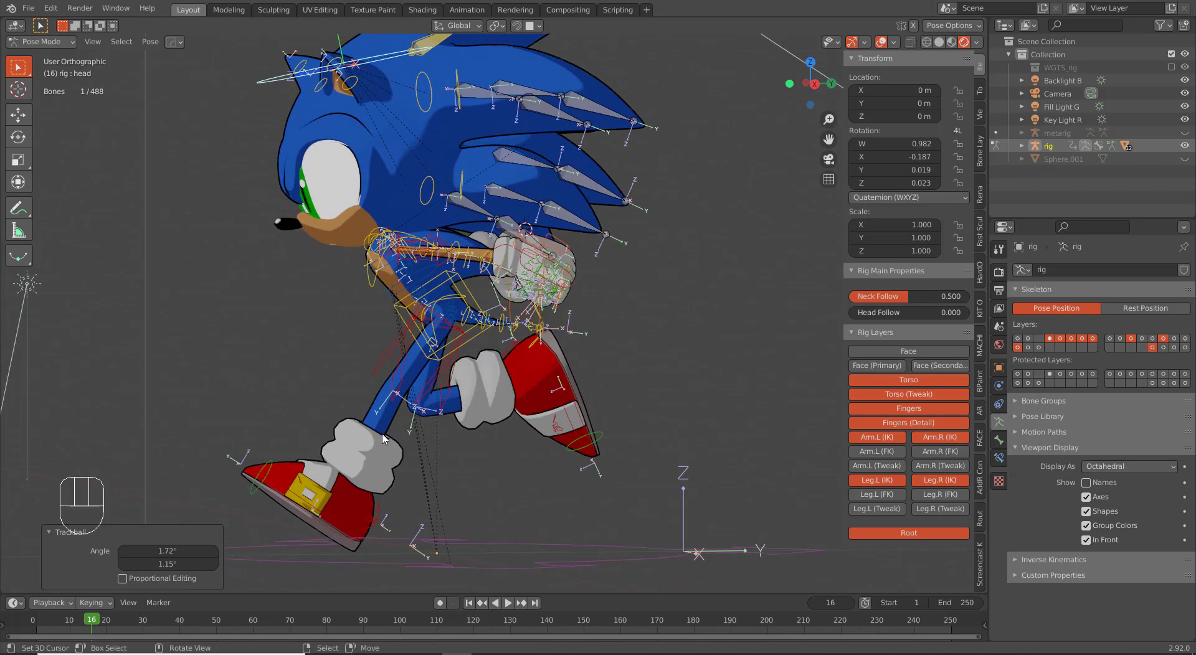
key("KP_3")
left_click(572, 392)
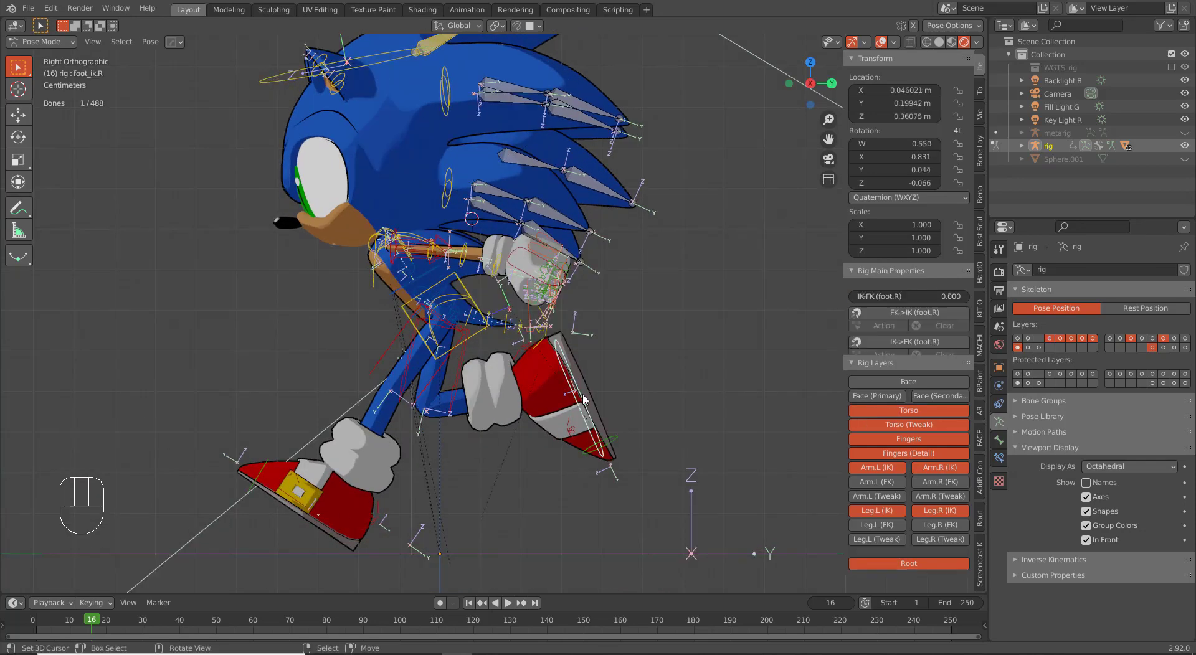
key("g")
left_click(541, 539)
Step: Rotate the left foot IK control and raise it farther behind the body, refining its tilt by about -19.5°
key("r")
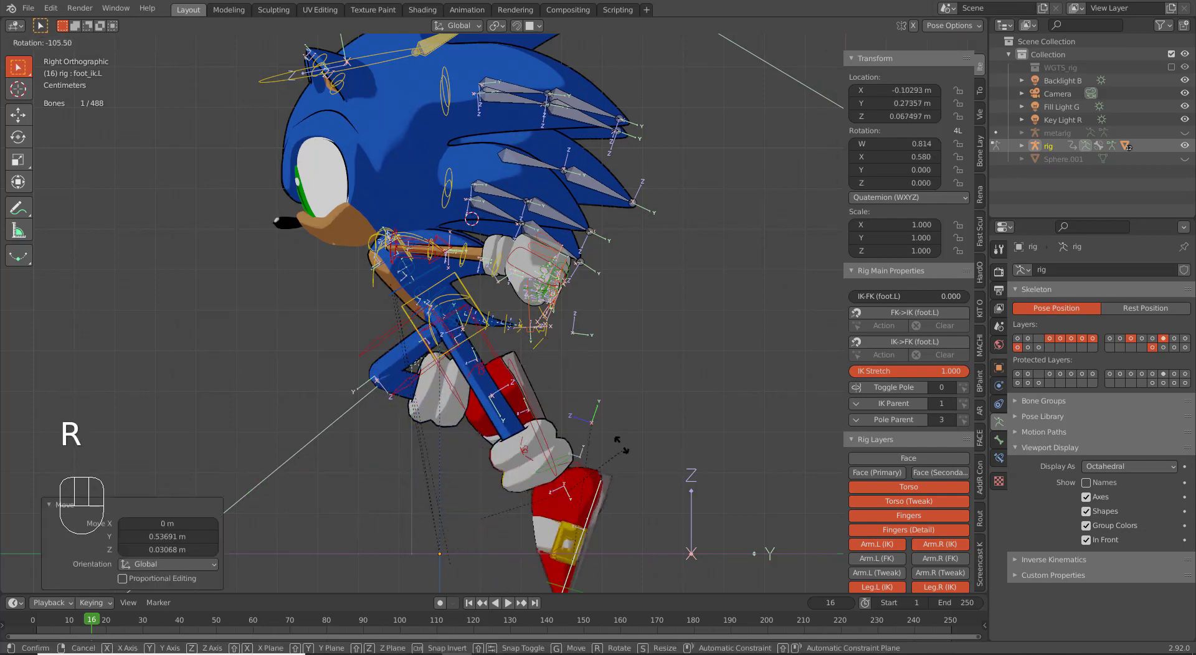
left_click(602, 517)
key("g")
left_click(675, 435)
key("r")
left_click(682, 480)
key("g")
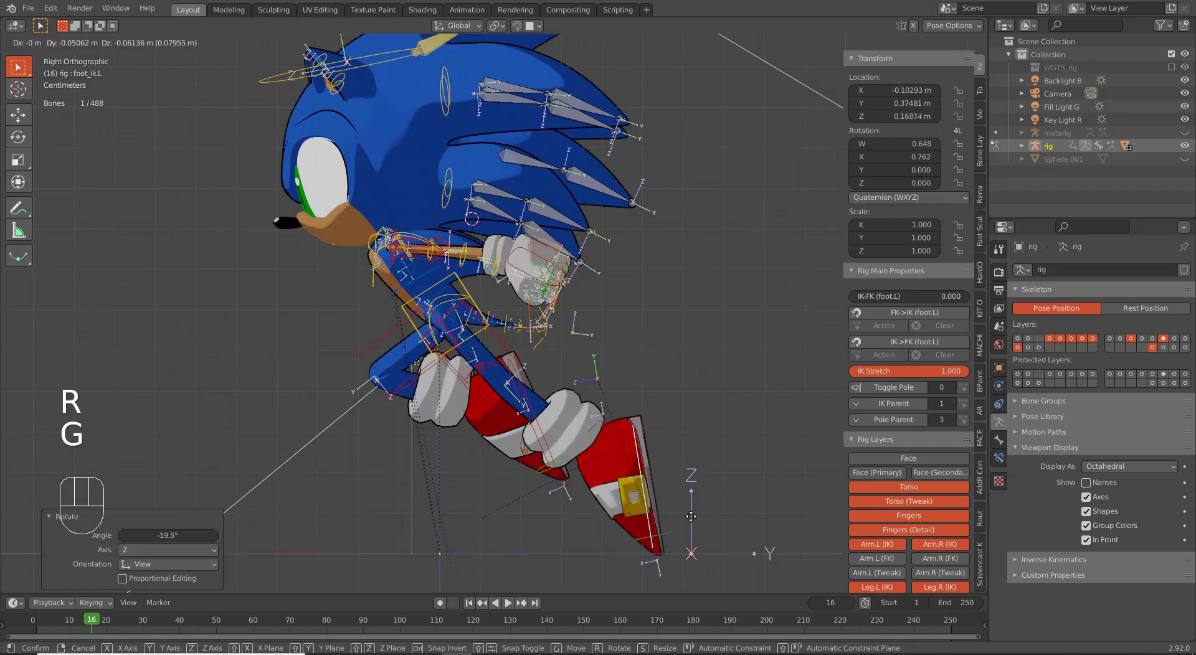
left_click(694, 530)
Step: Rotate the left foot IK control until its toe points down at the ground, and move the foot back and down
key("r")
left_click(633, 462)
key("r")
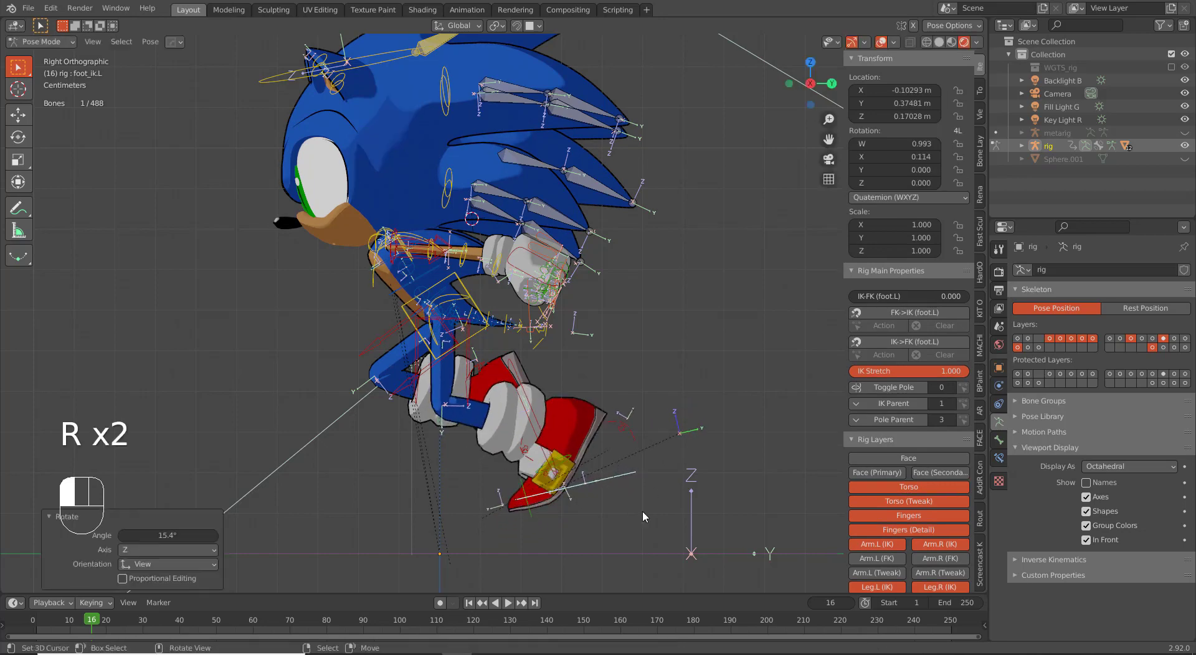
left_click(642, 510)
key("g")
left_click(670, 543)
Step: Rotate the right foot IK control about 62.5° and shift it about 0.063 m forward and 0.011 m up
key("r")
left_click(623, 498)
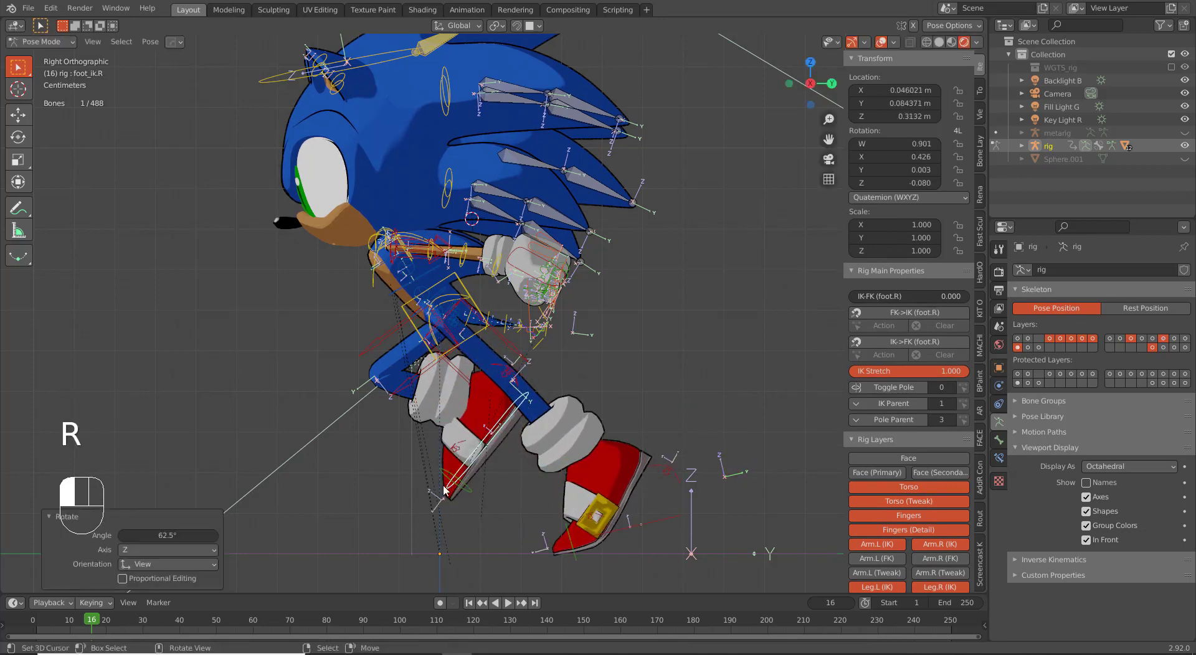
key("g")
left_click(580, 505)
Step: From the front view, clear the torso controls' rotations and reset the mid-spine tweak control's location
middle_click_drag(579, 505, 486, 466)
scroll(486, 466, "up", 5)
key("KP_1")
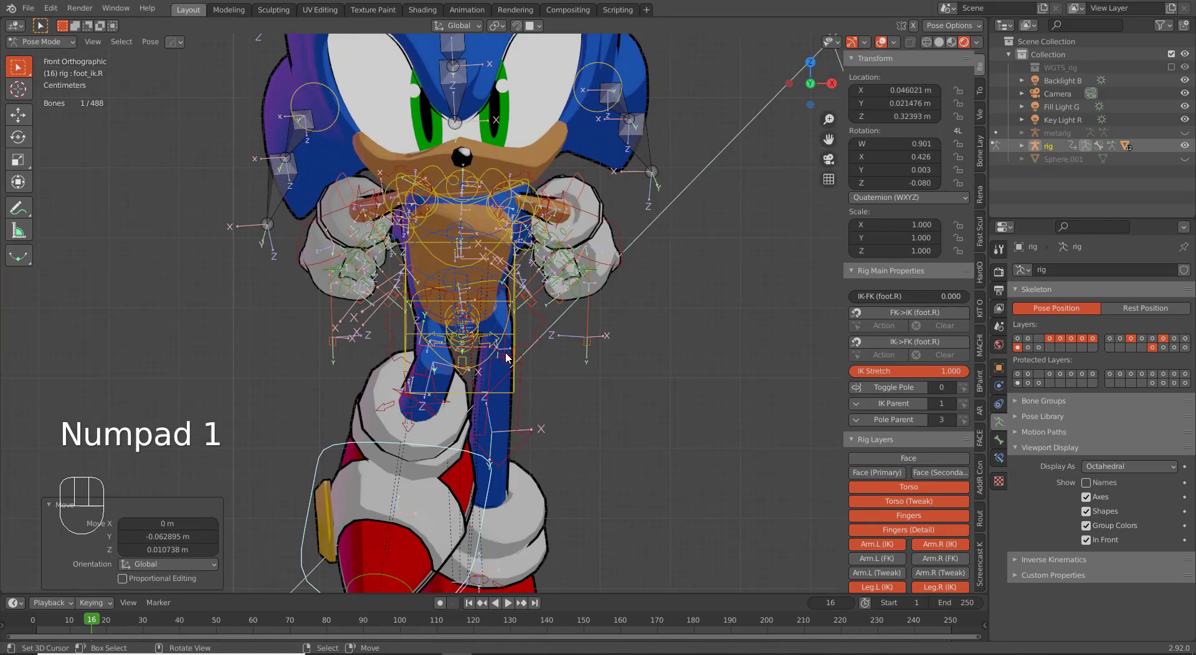
left_click(490, 259)
key("alt+r")
key("alt+r")
key("alt+g")
scroll(480, 480, "down", 3)
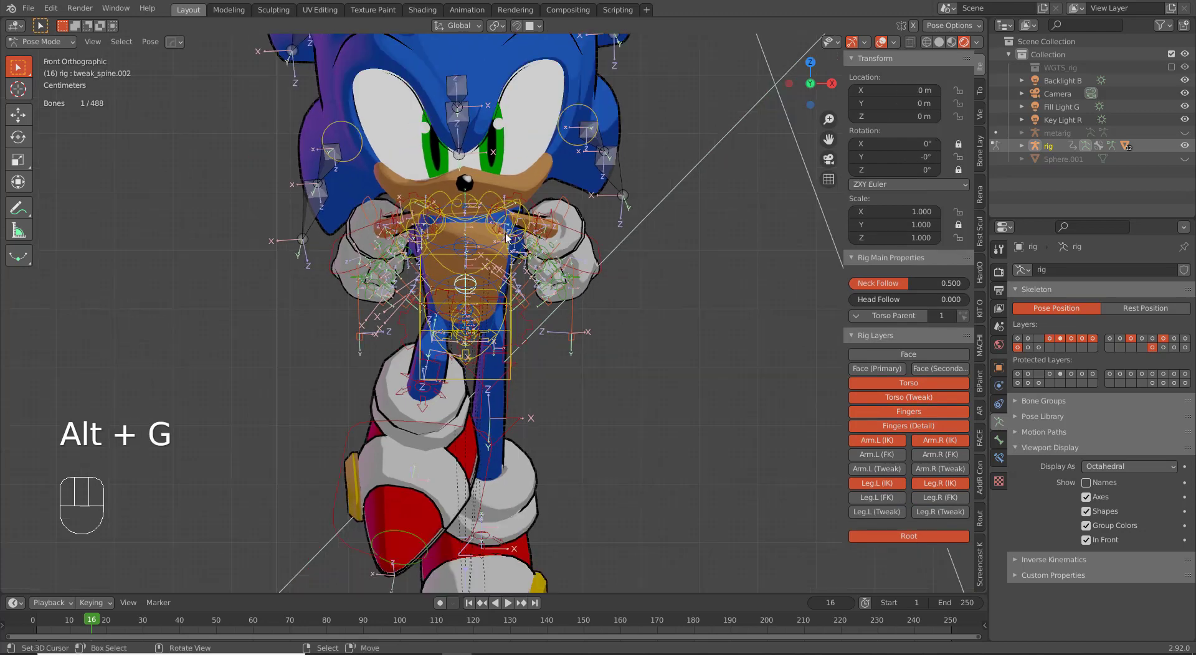
Step: Tilt the head control about 7° in the front view
left_click(483, 111)
key("r")
left_click(609, 396)
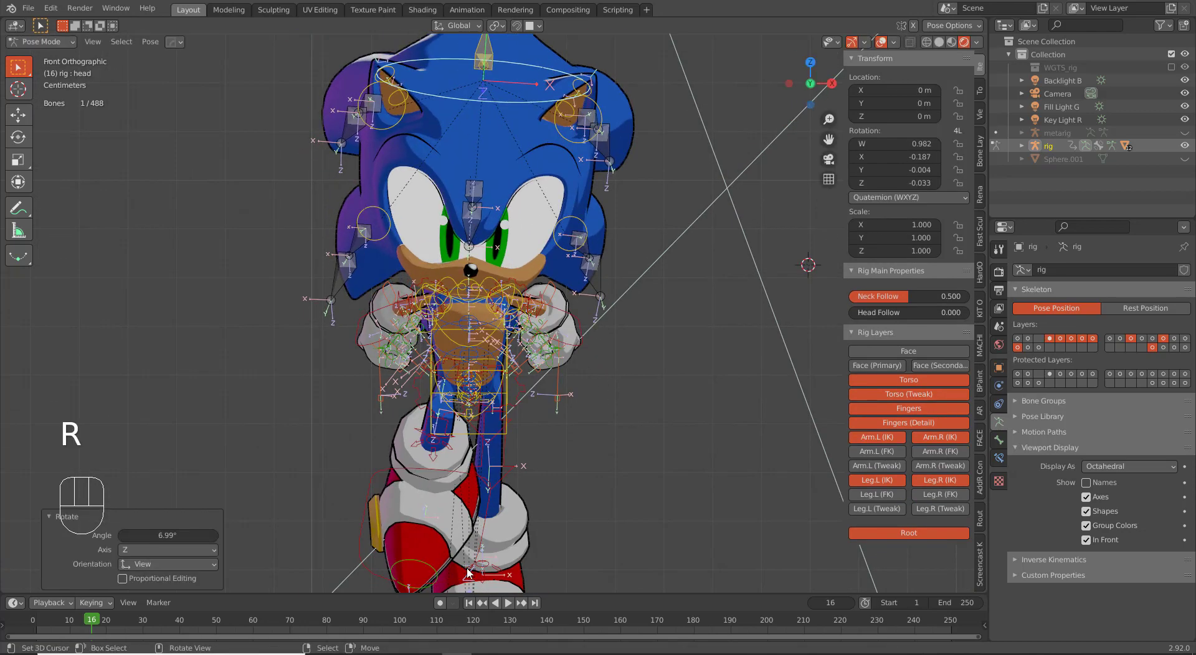
Step: Freely rotate the right thigh IK control to redirect the raised right knee
left_click(482, 568)
key("r")
key("r")
left_click(466, 437)
key("r")
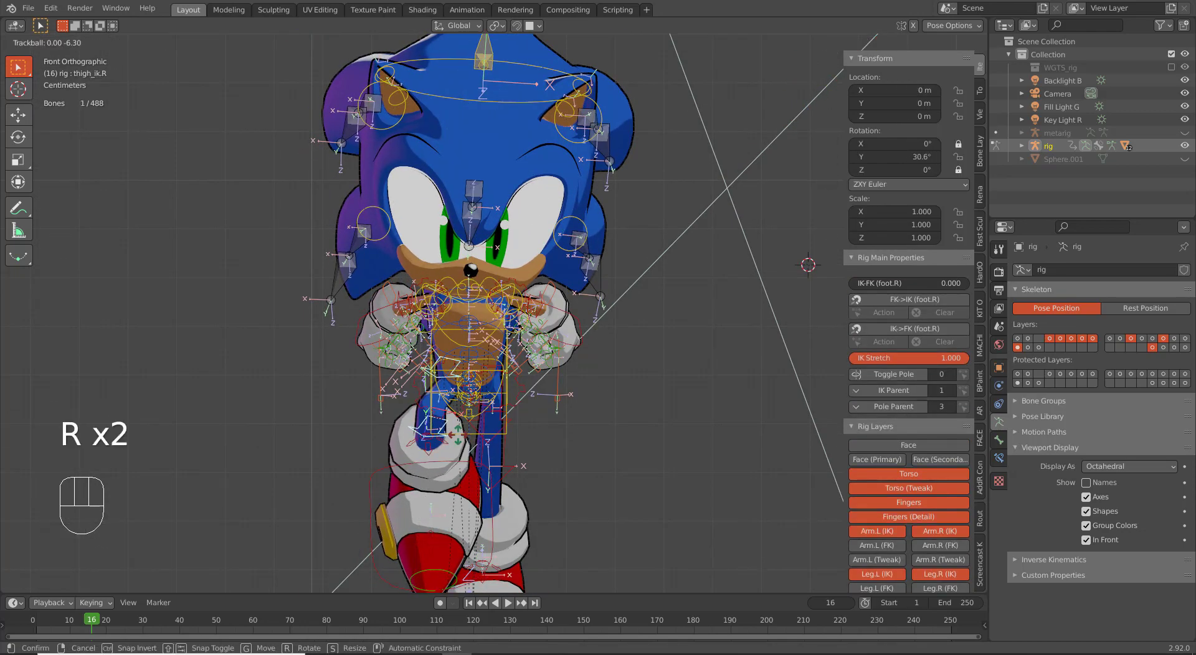
left_click(458, 435)
Step: Rotate the head control again from the front to level its sideways tilt
right_click(532, 120)
key("r")
left_click(657, 287)
Step: From the right side view, move the left foot IK control back about 0.051 m to lengthen the rear leg
middle_click_drag(617, 435, 456, 310)
key("KP_3")
scroll(474, 433, "up", 2)
scroll(473, 432, "down", 2)
right_click(664, 513)
key("g")
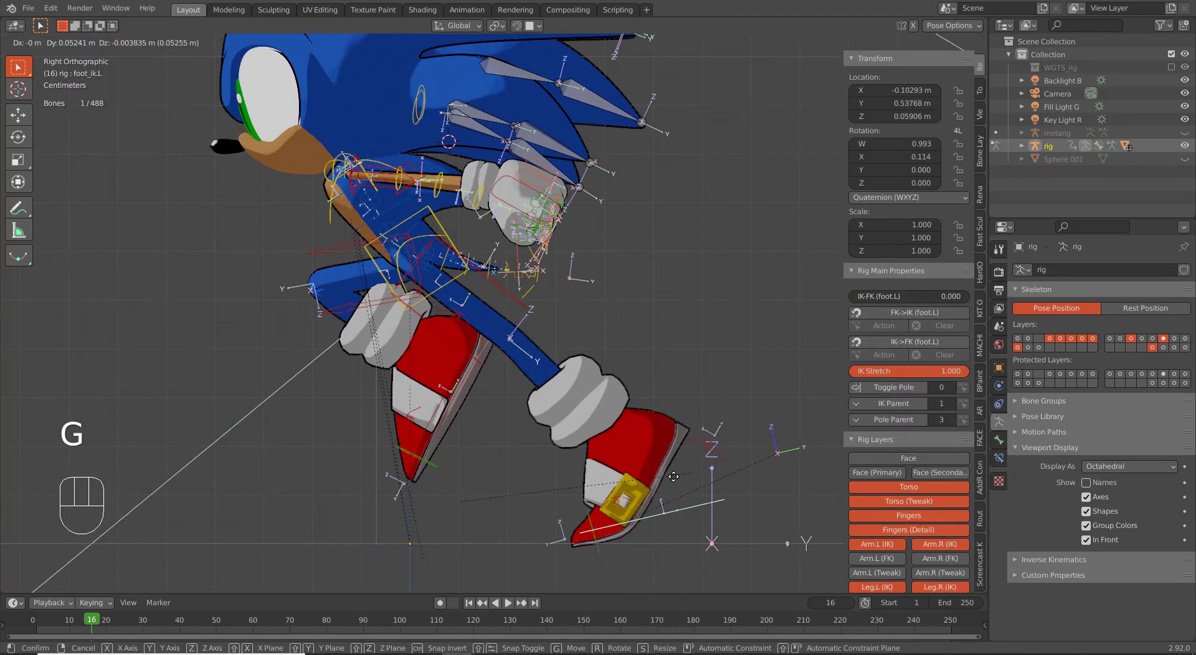
left_click(673, 476)
Step: Move the chest control forward about 0.03 m and raise the mid-spine tweak control to curve the torso
scroll(462, 277, "up", 2)
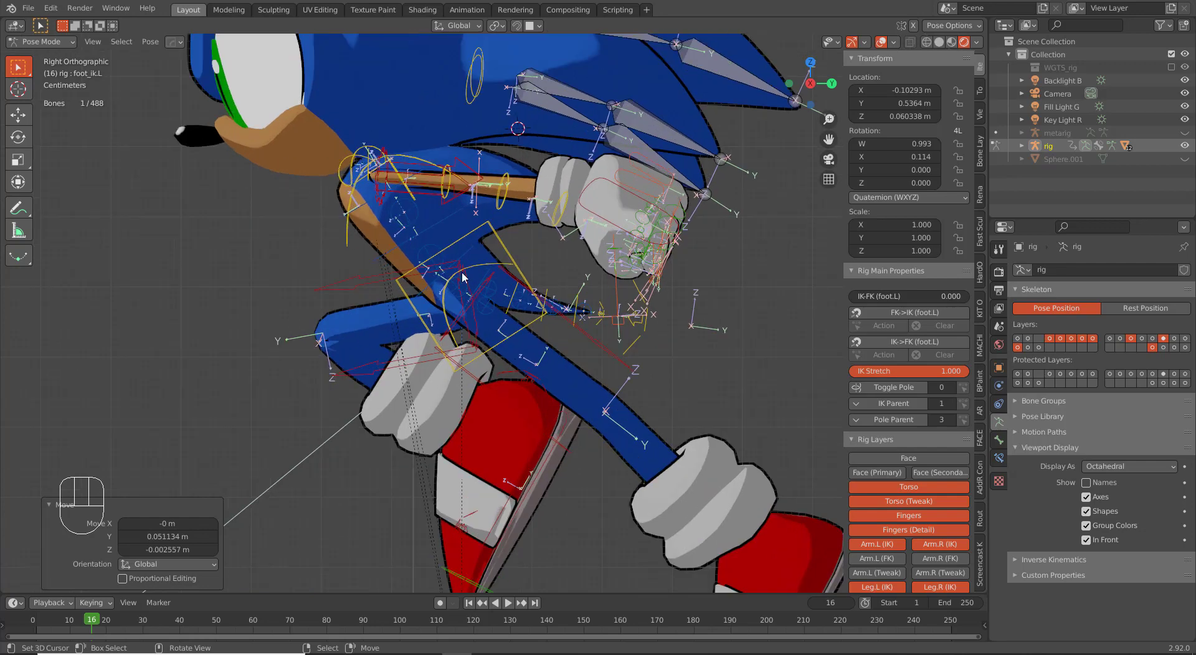
right_click(349, 191)
key("g")
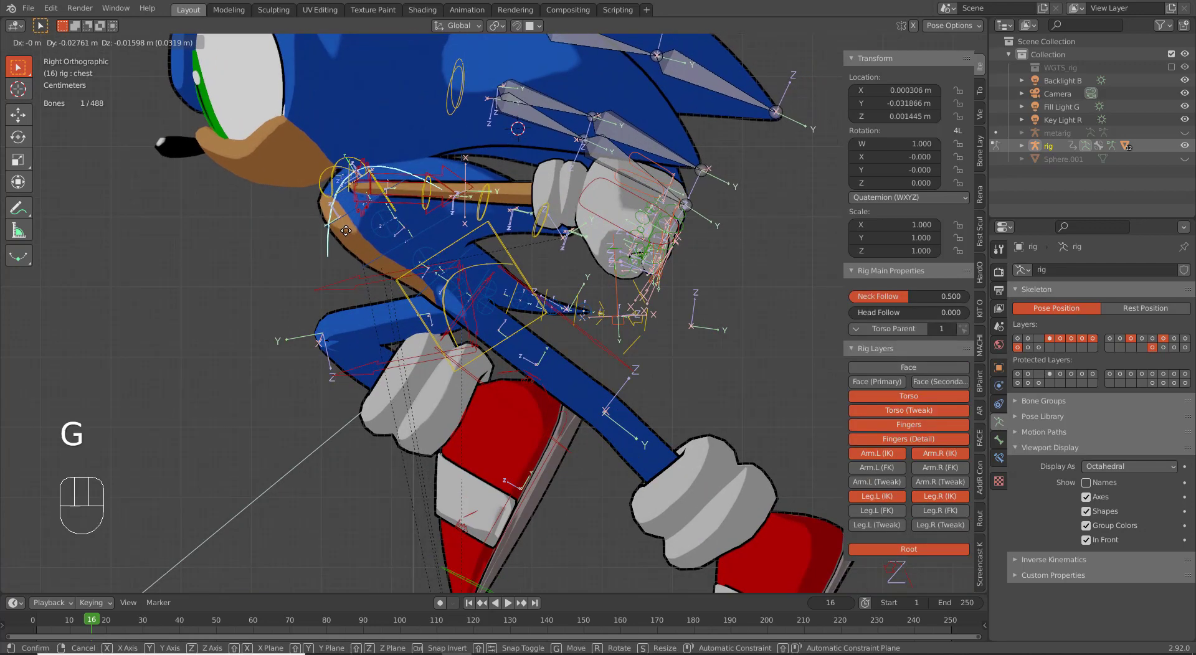
left_click(326, 206)
right_click(424, 266)
right_click(419, 264)
key("g")
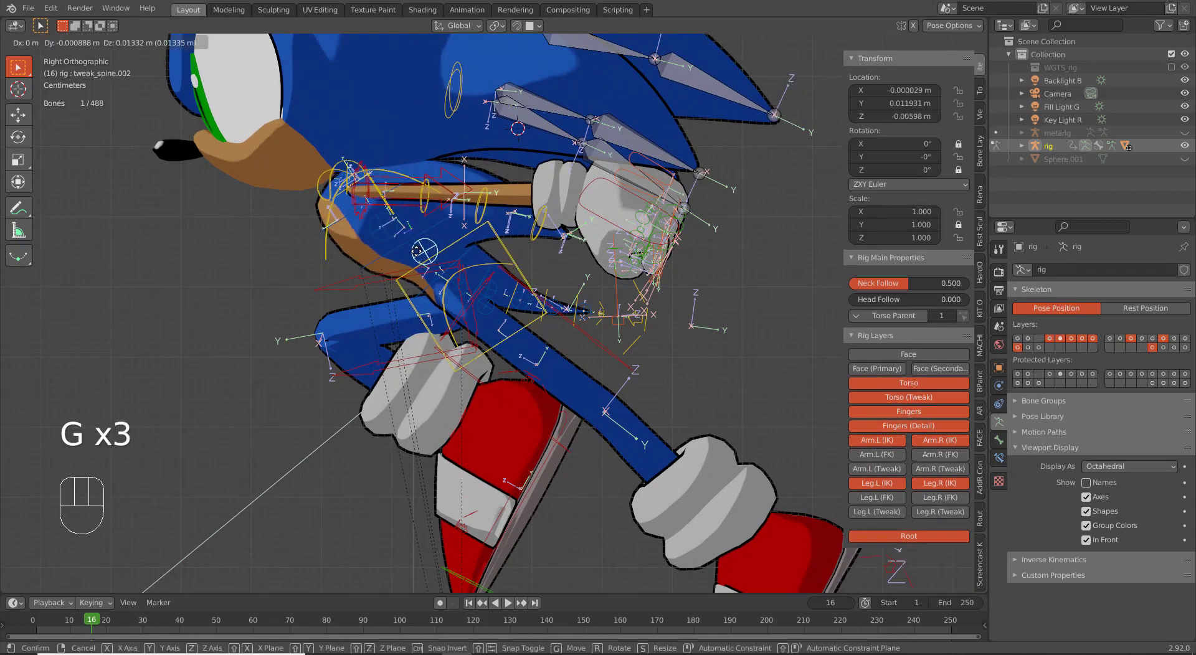
left_click(420, 256)
Step: Rotate the right toe control about -12.3° in the side view
scroll(430, 267, "down", 2)
right_click(481, 478)
right_click(491, 503)
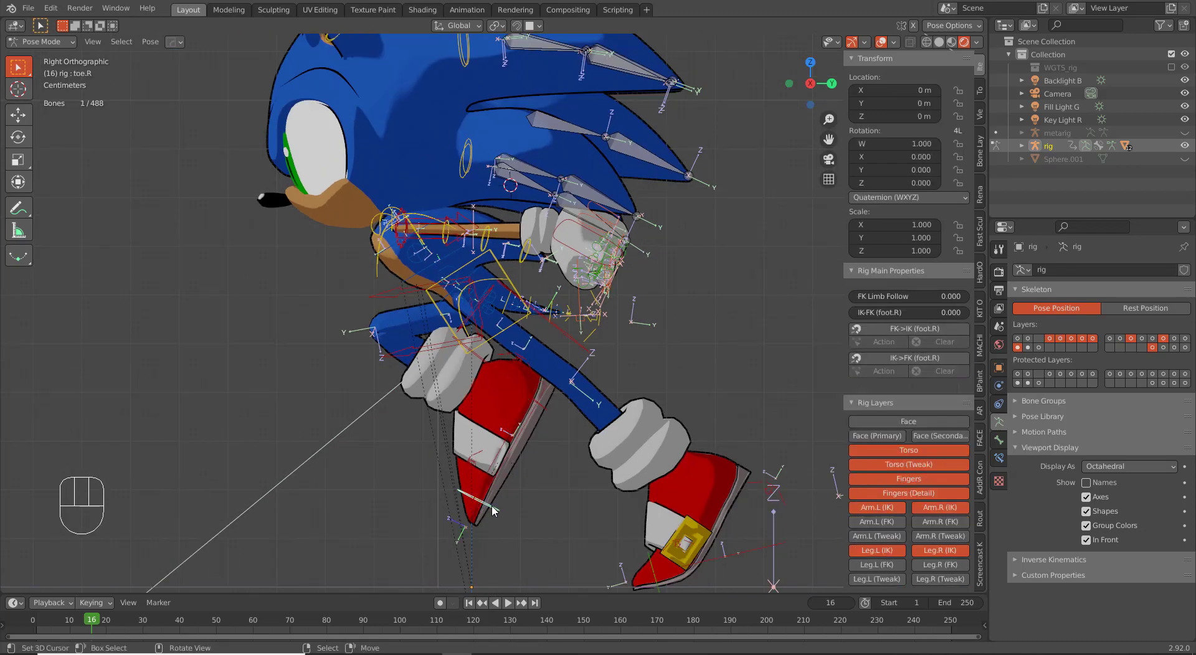
key("r")
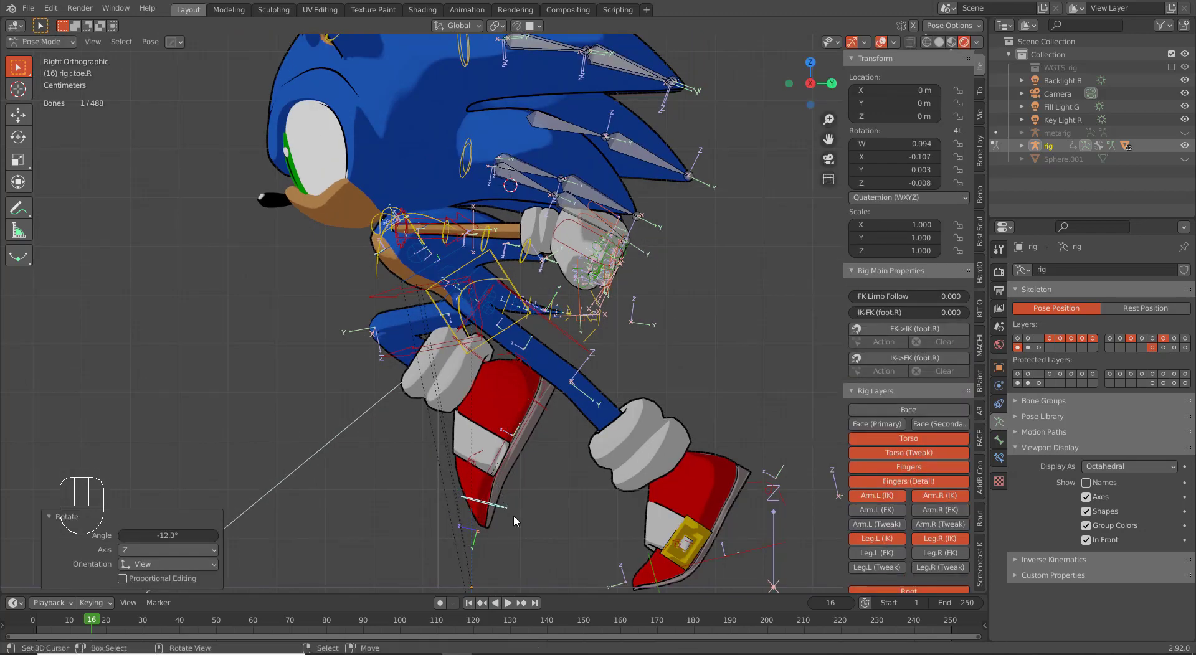
Step: Turn the head control toward the viewer from an angled side view, finishing with a free rotation of about 5.2° and -3.4°
middle_click_drag(465, 461, 487, 461)
scroll(487, 461, "down", 1)
right_click(298, 76)
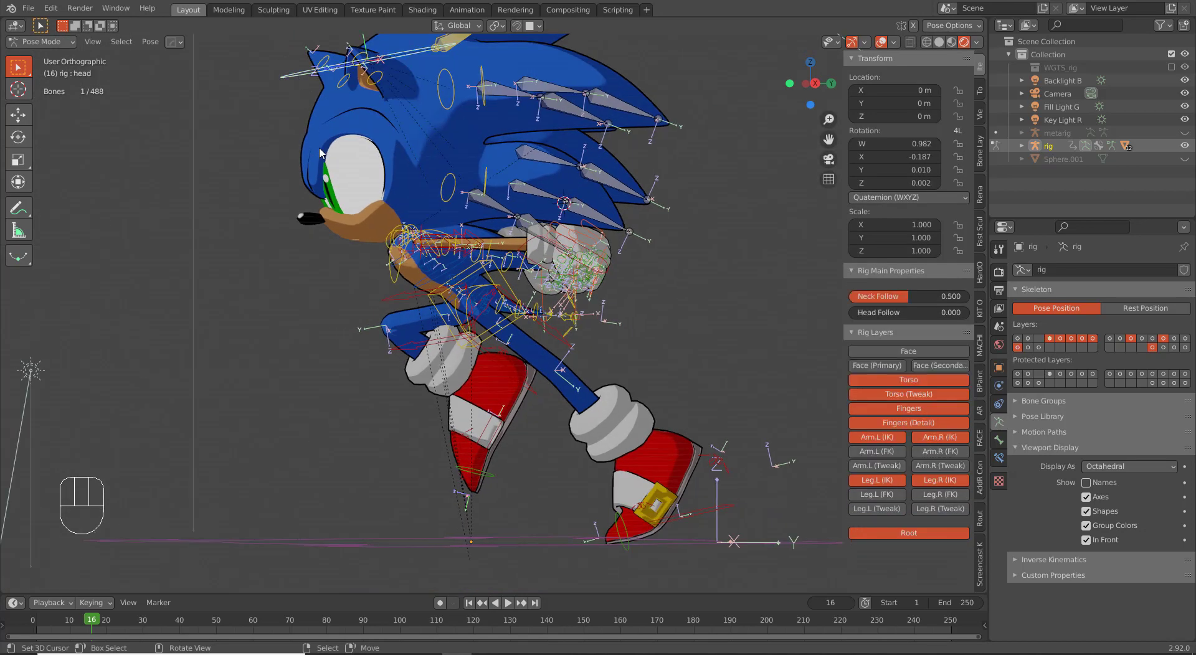
left_click(555, 355)
key("r")
left_click(644, 360)
key("r")
key("r")
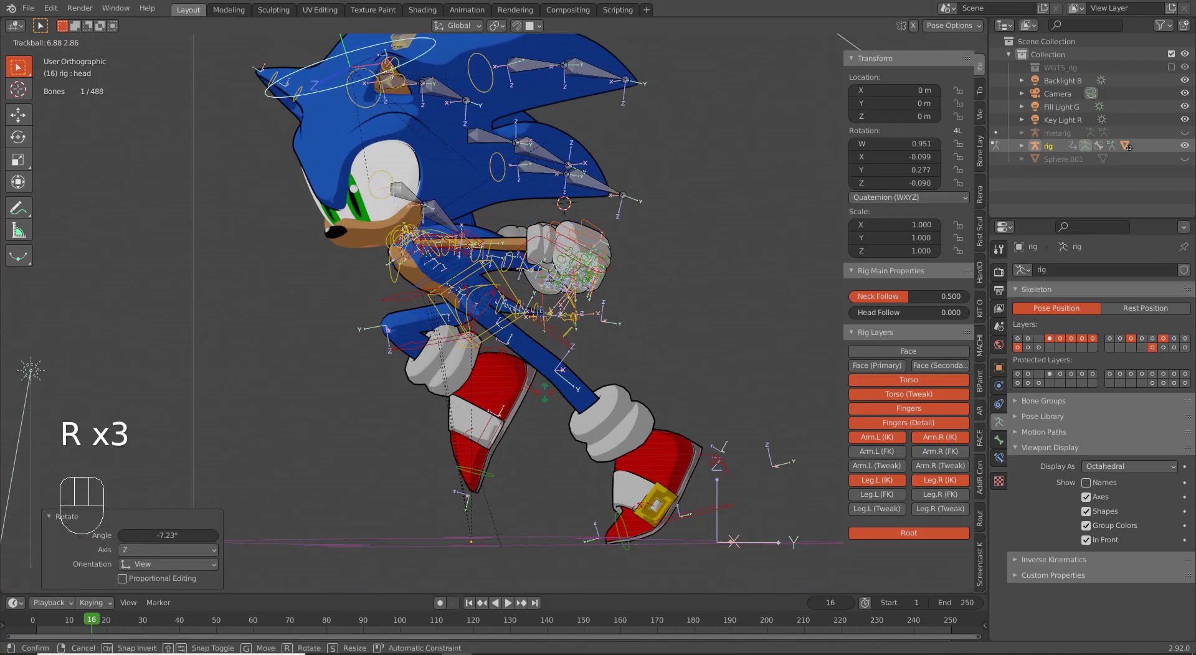
left_click(540, 392)
Step: Hide the viewport overlays and inspect the posed character from several angles
middle_click_drag(537, 381, 648, 342)
left_click(880, 42)
middle_click_drag(751, 209, 585, 327)
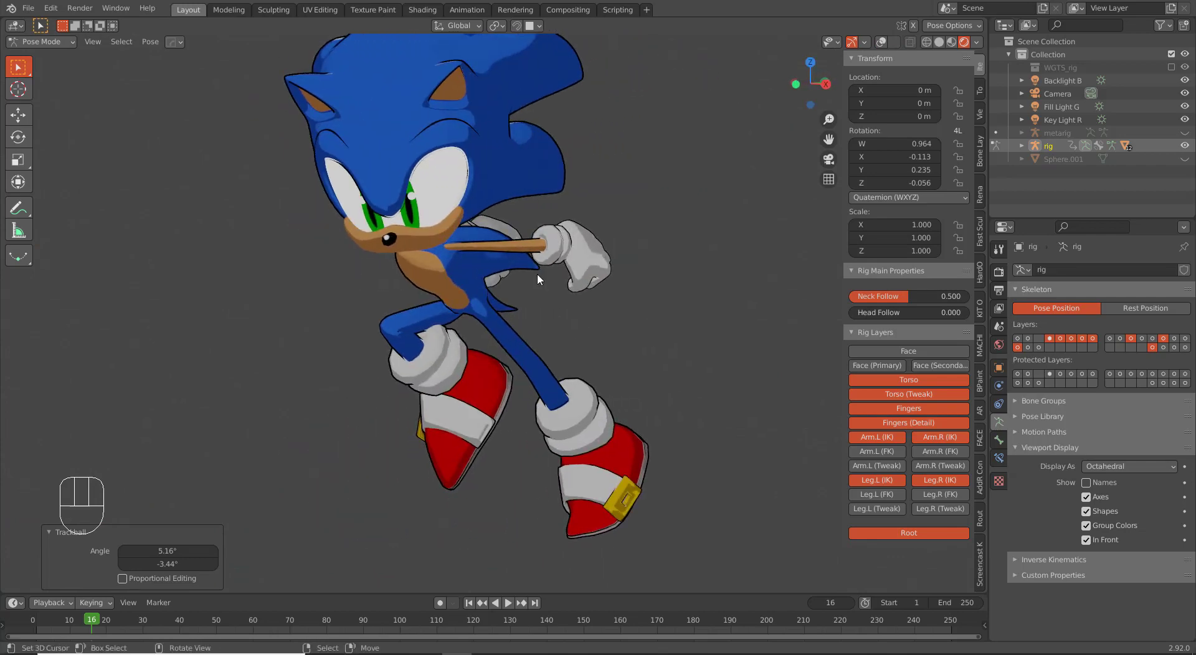
middle_click_drag(539, 279, 531, 365)
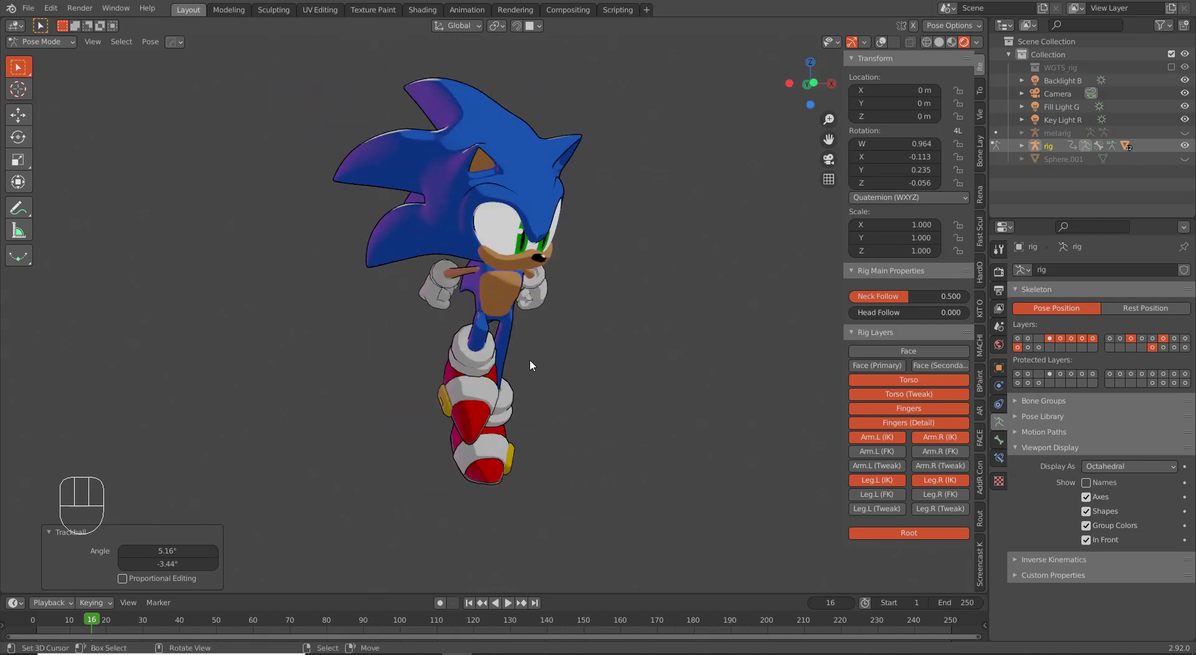